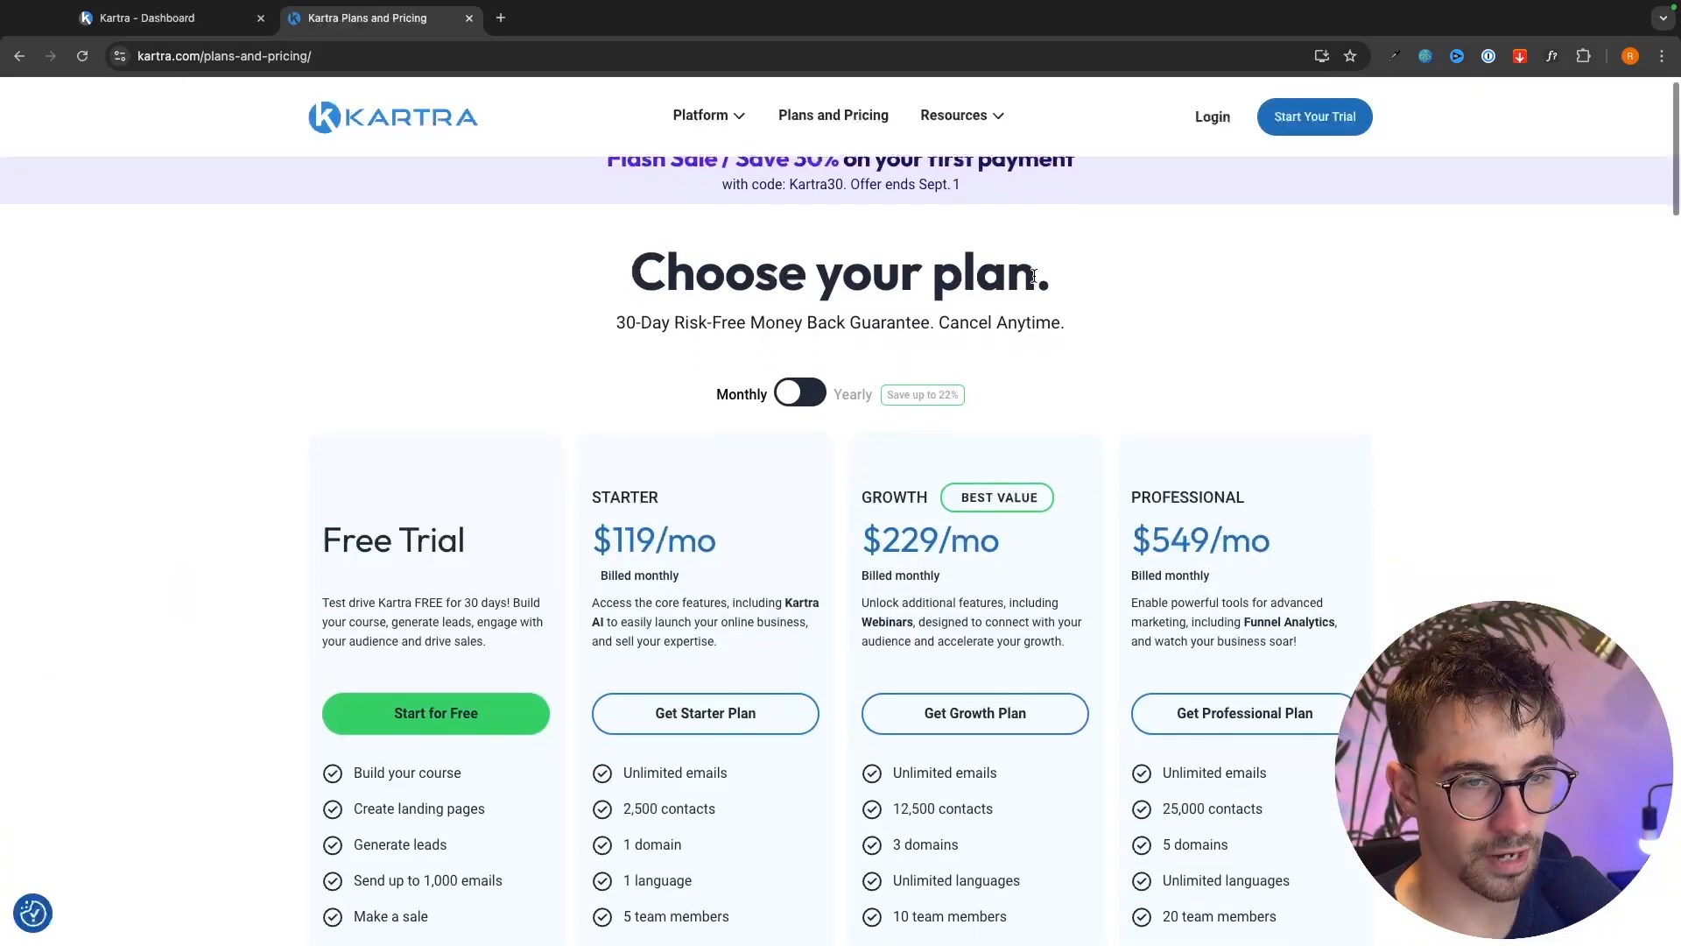
- Review the plan prices on the regular pricing page and the partner offer page, including the coupon code and the free trial
scroll(1034, 275, down, 2)
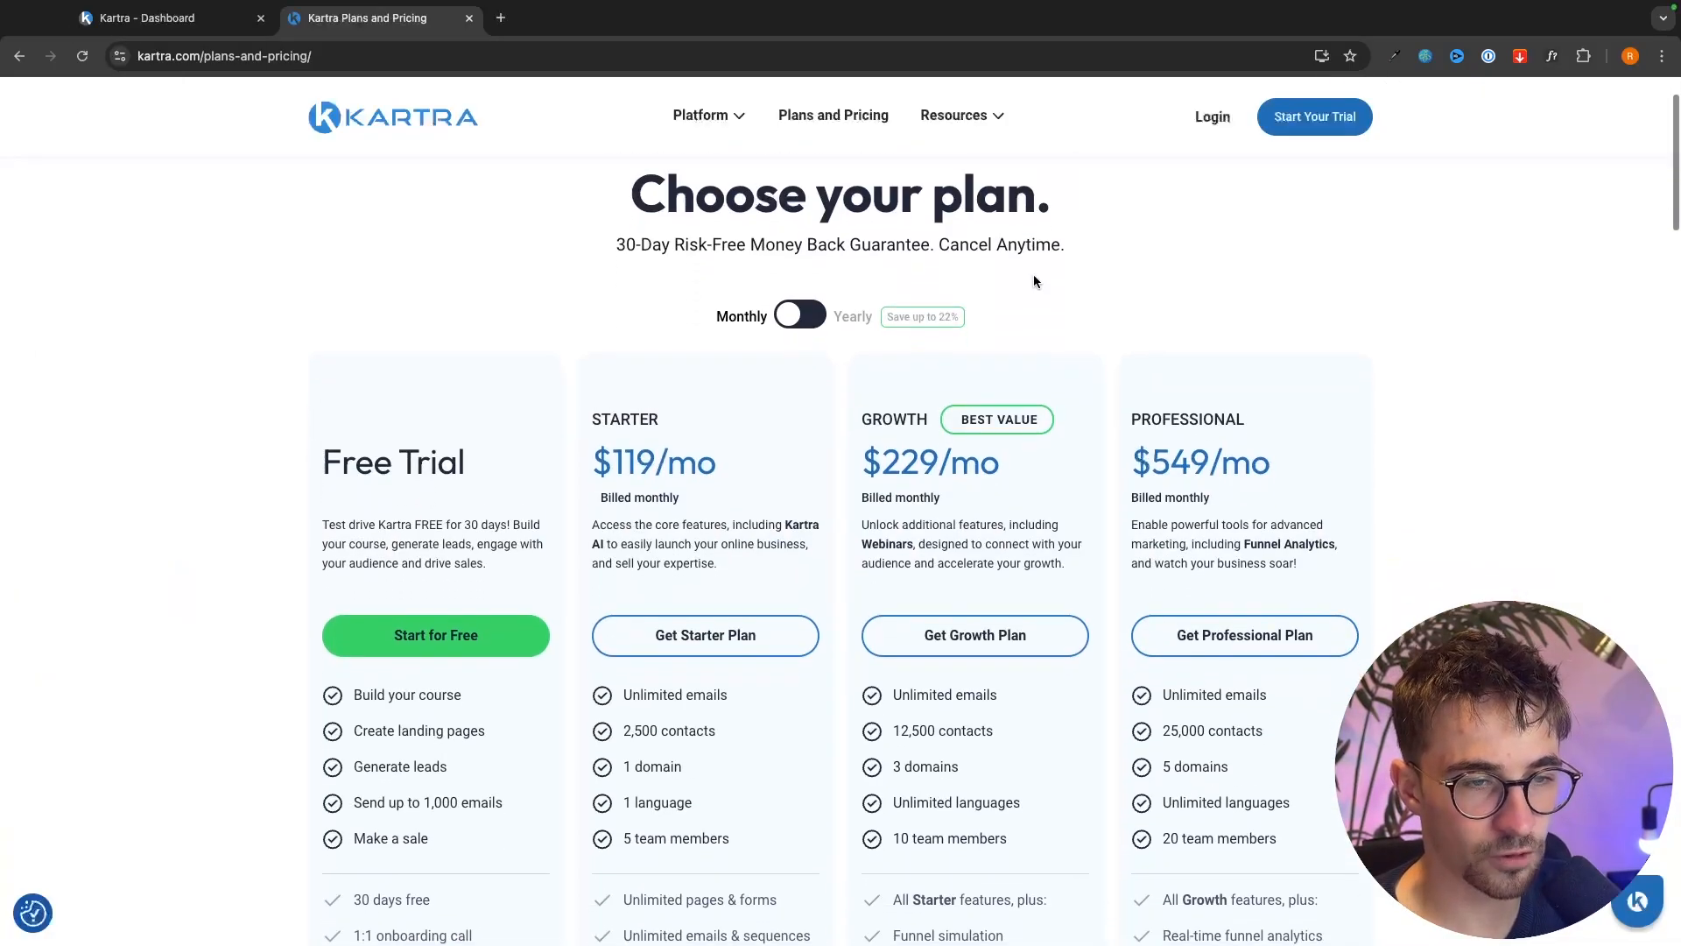
scroll(702, 266, down, 1)
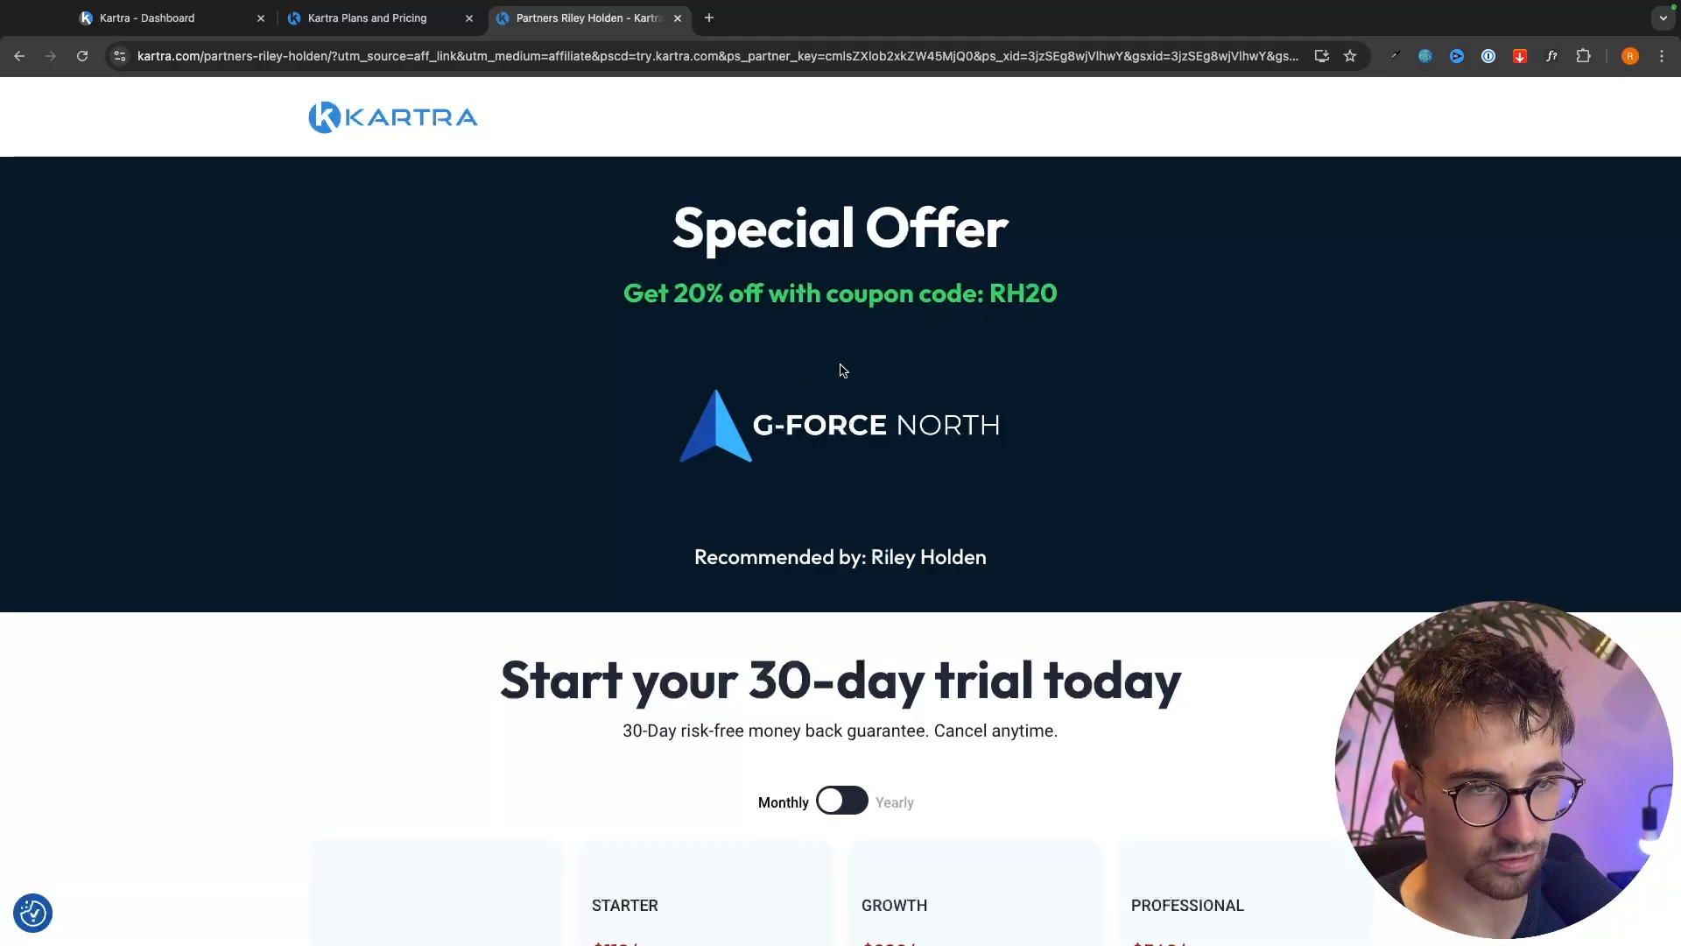
drag(610, 282, 1108, 312)
scroll(1088, 399, down, 5)
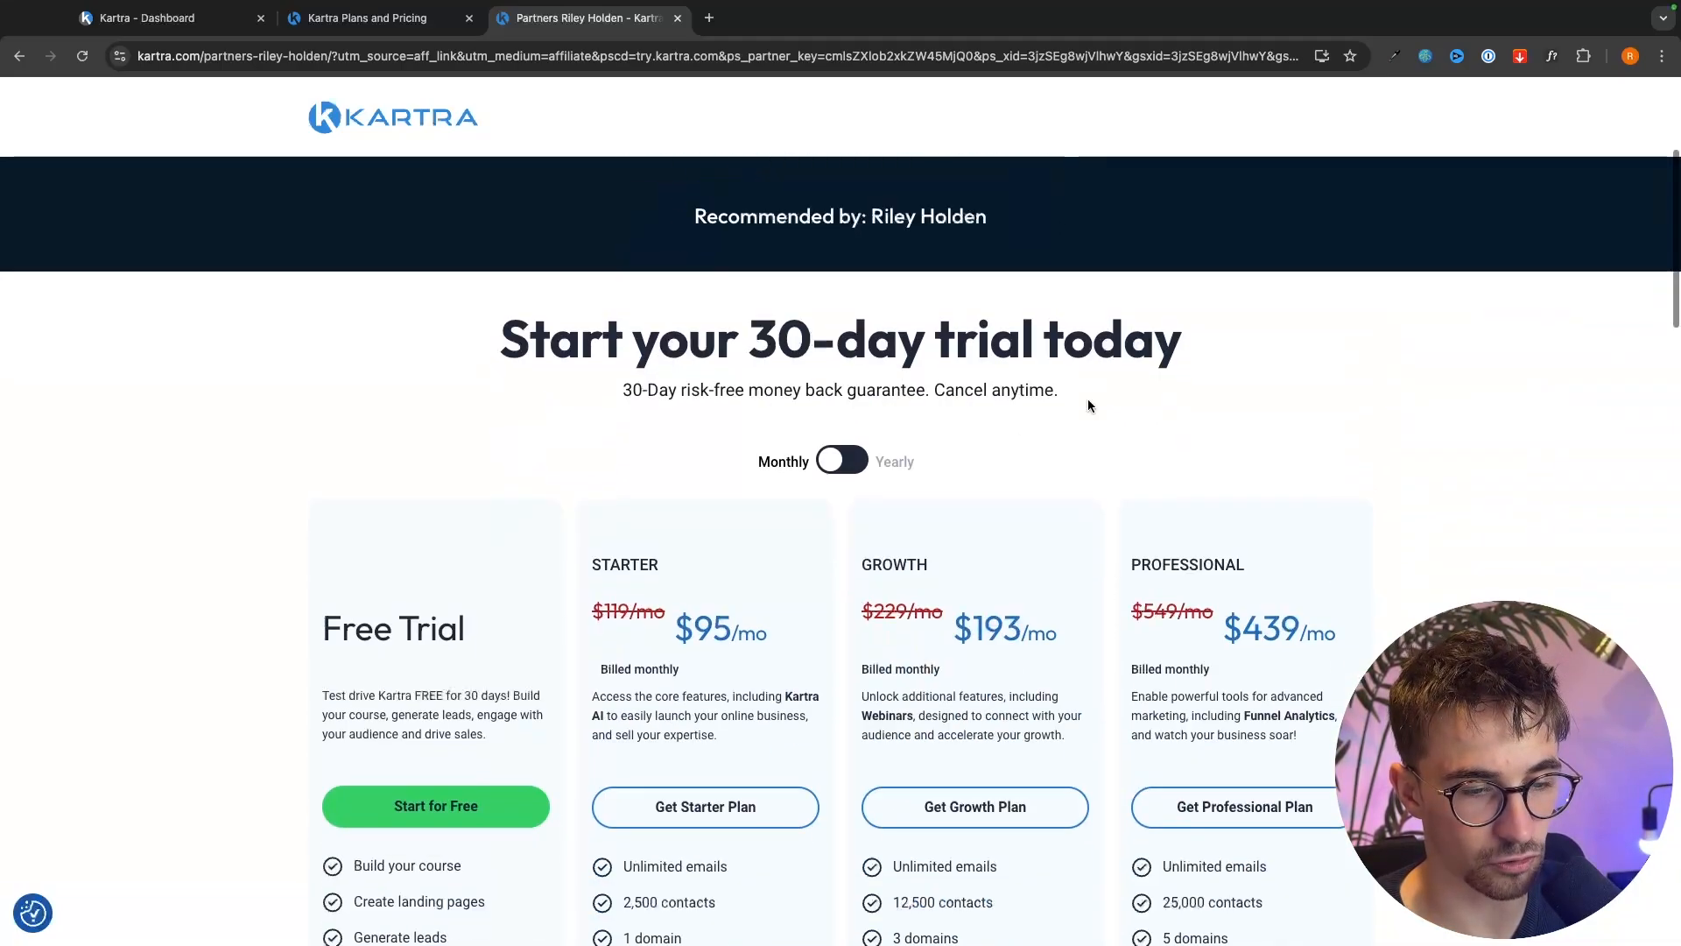
scroll(753, 376, down, 1)
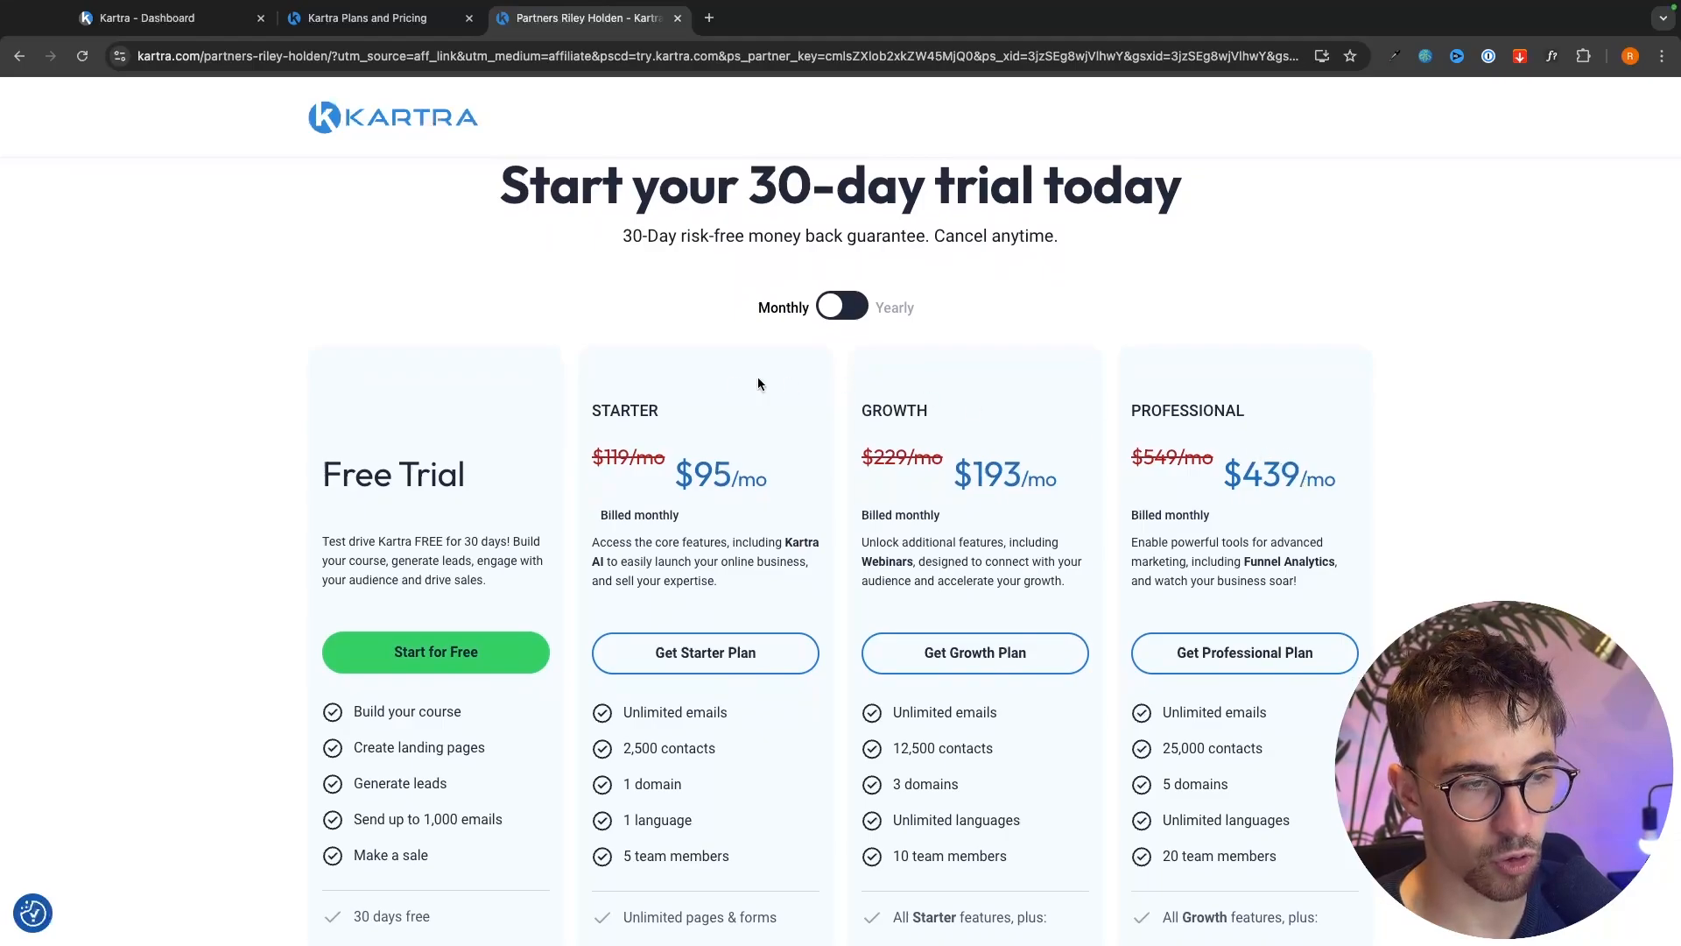
drag(455, 459, 326, 472)
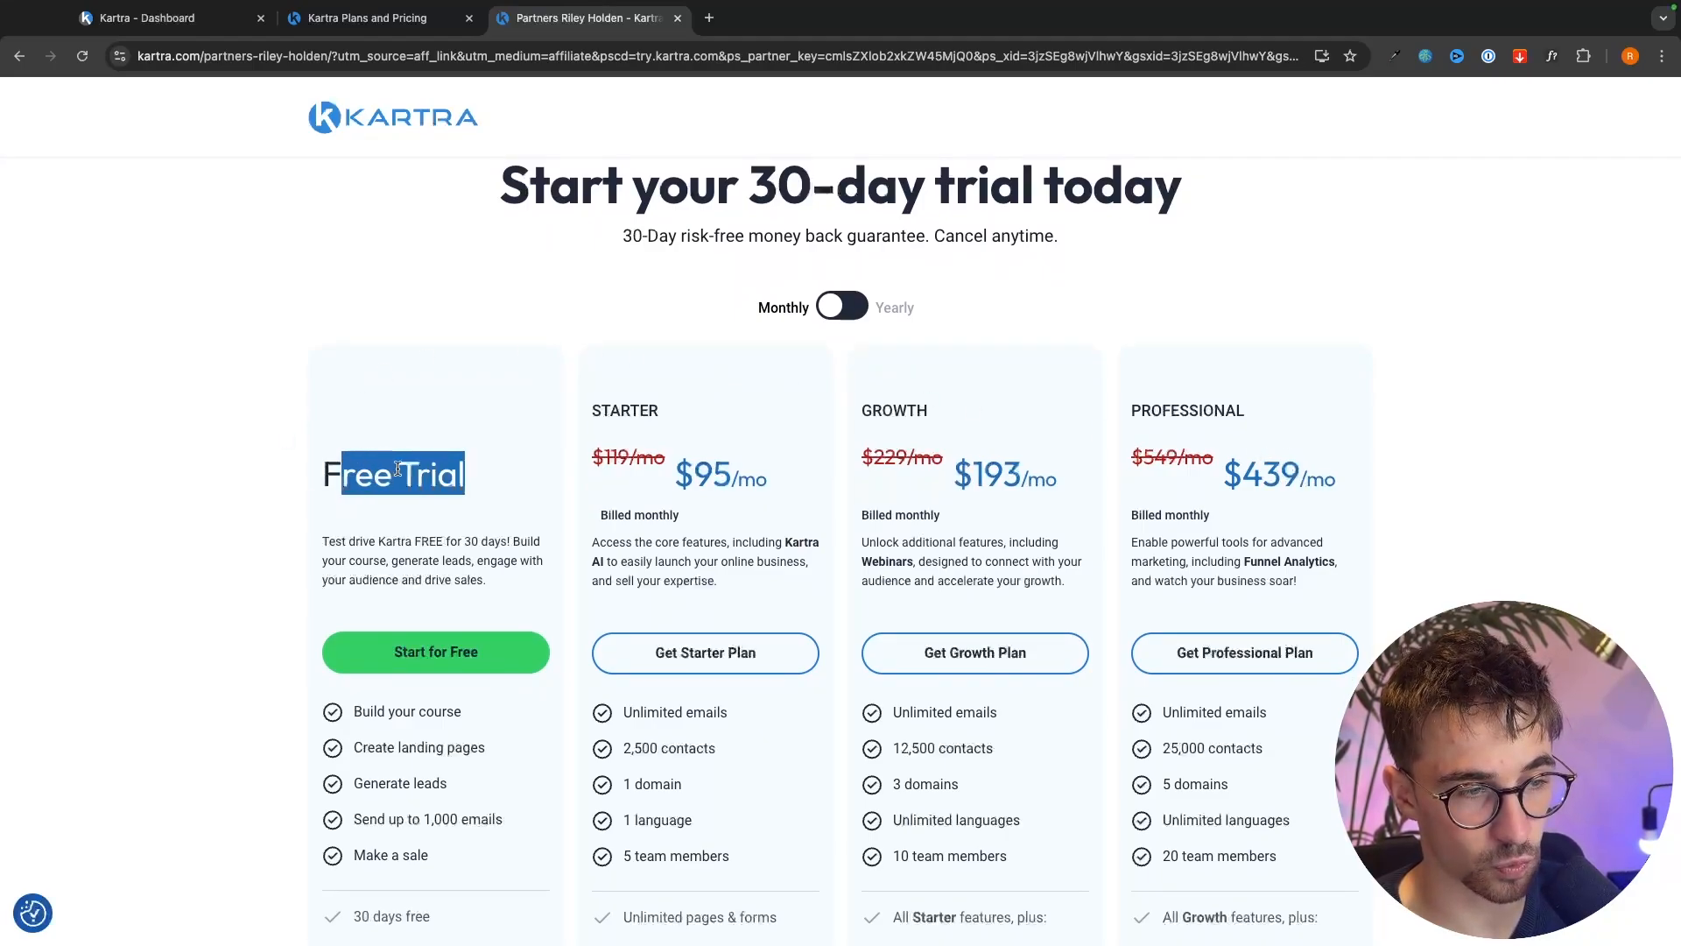
click(406, 450)
scroll(408, 454, up, 3)
scroll(408, 454, up, 4)
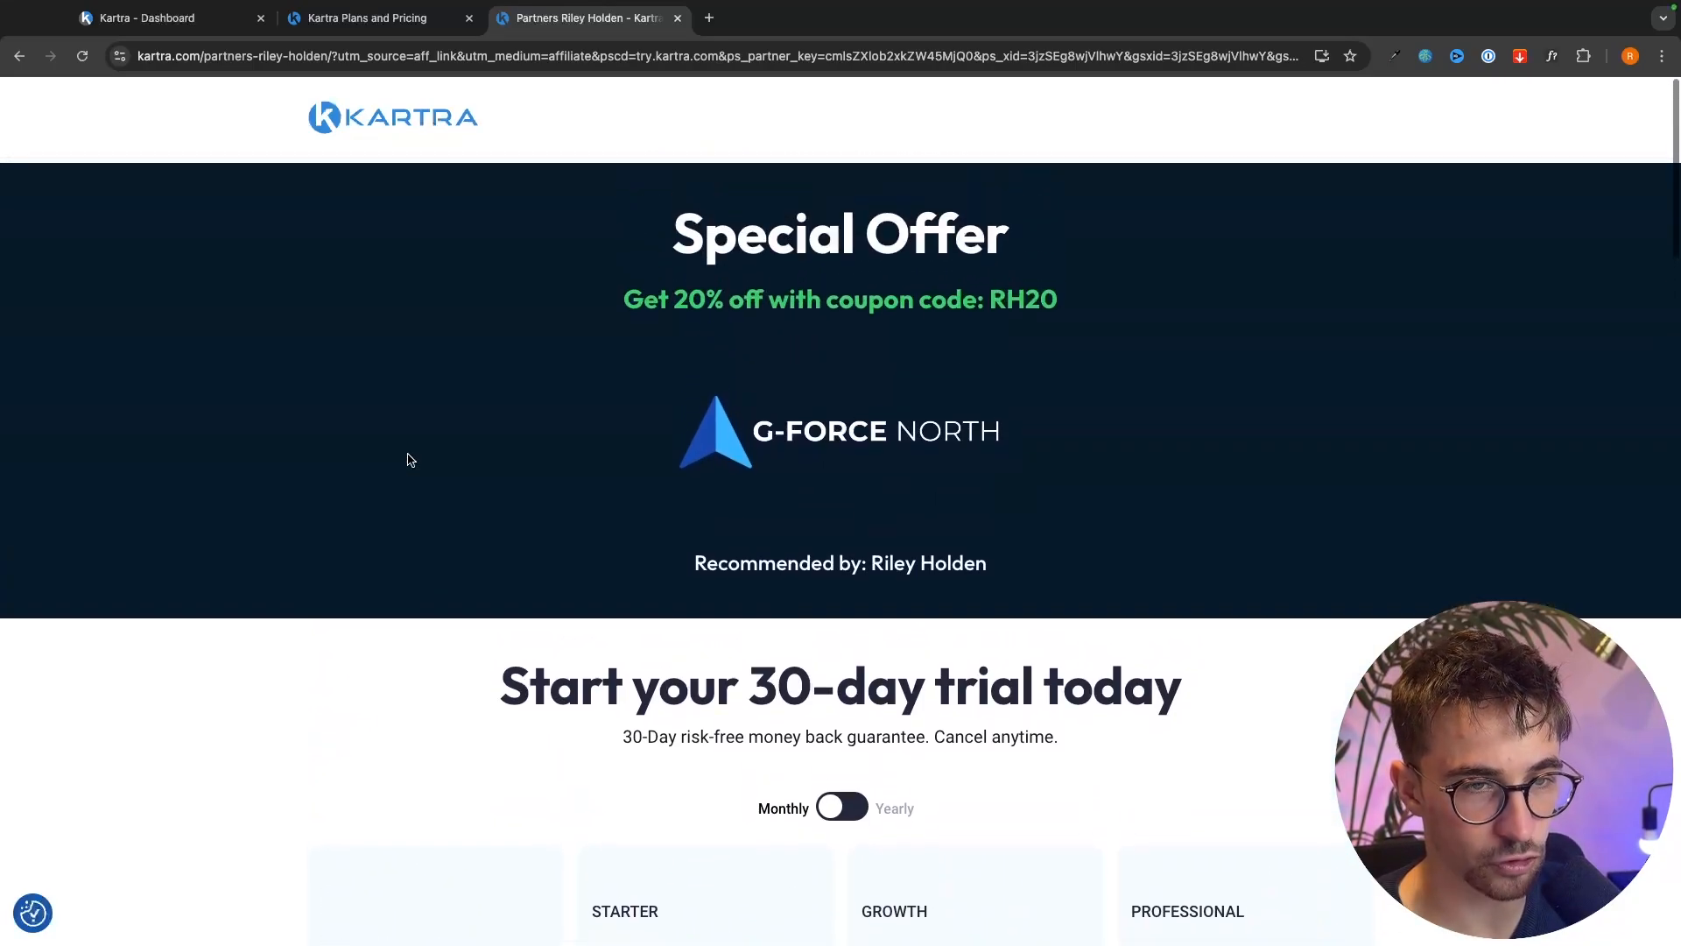
drag(992, 292, 1087, 295)
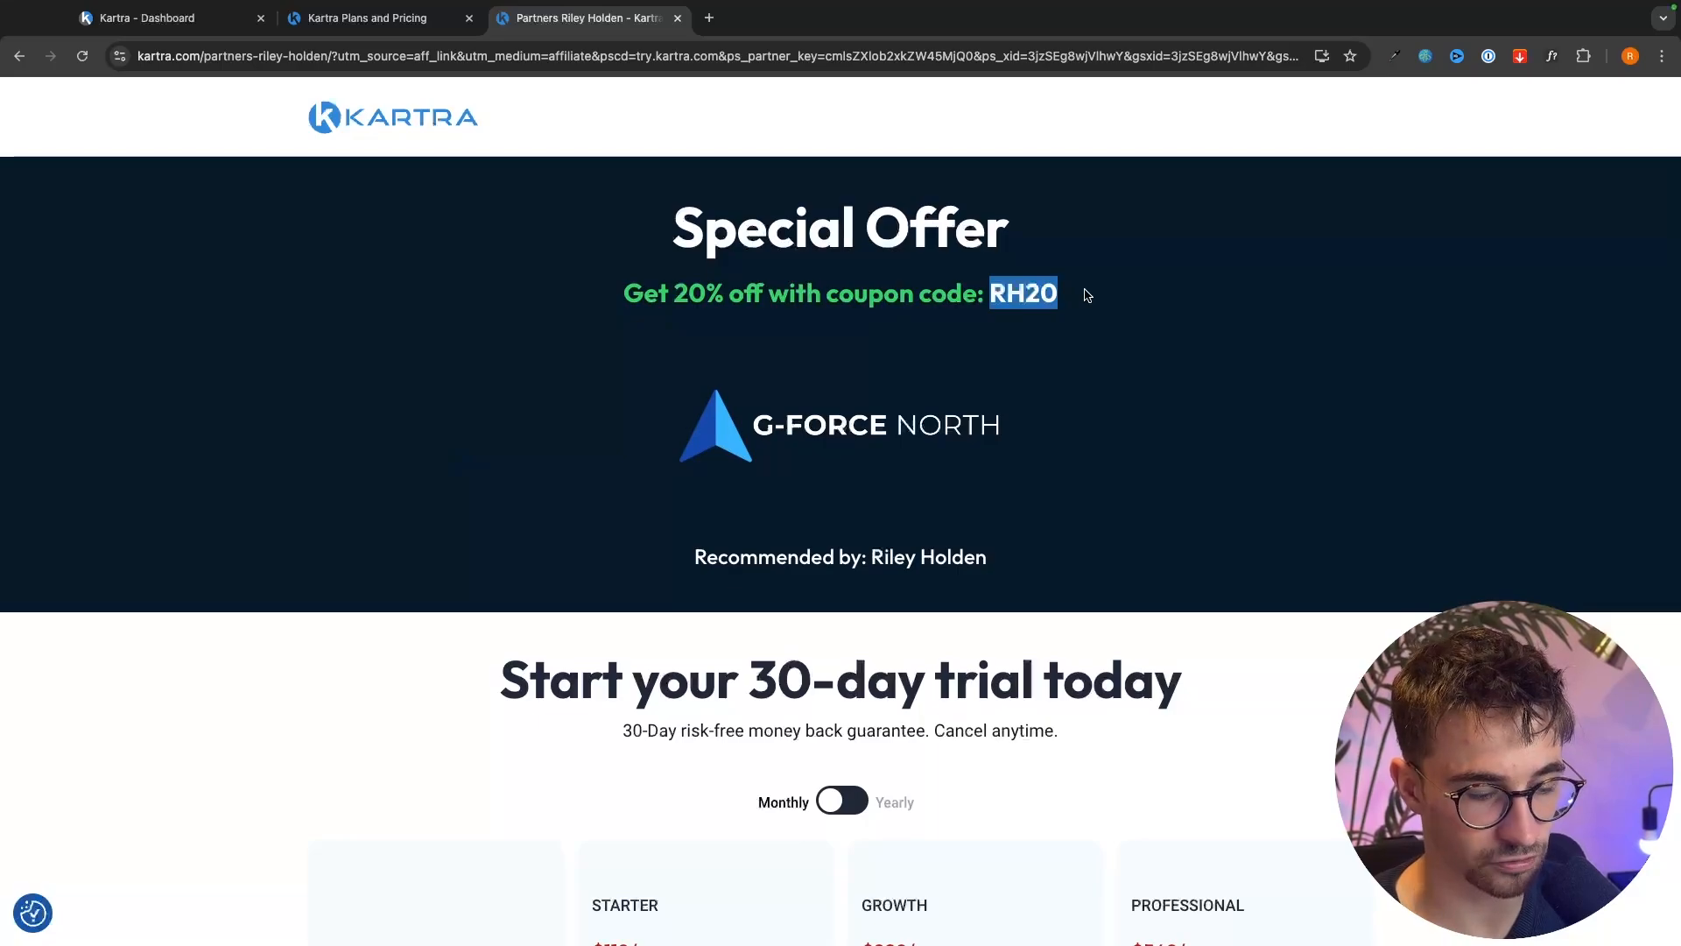
scroll(1100, 413, down, 6)
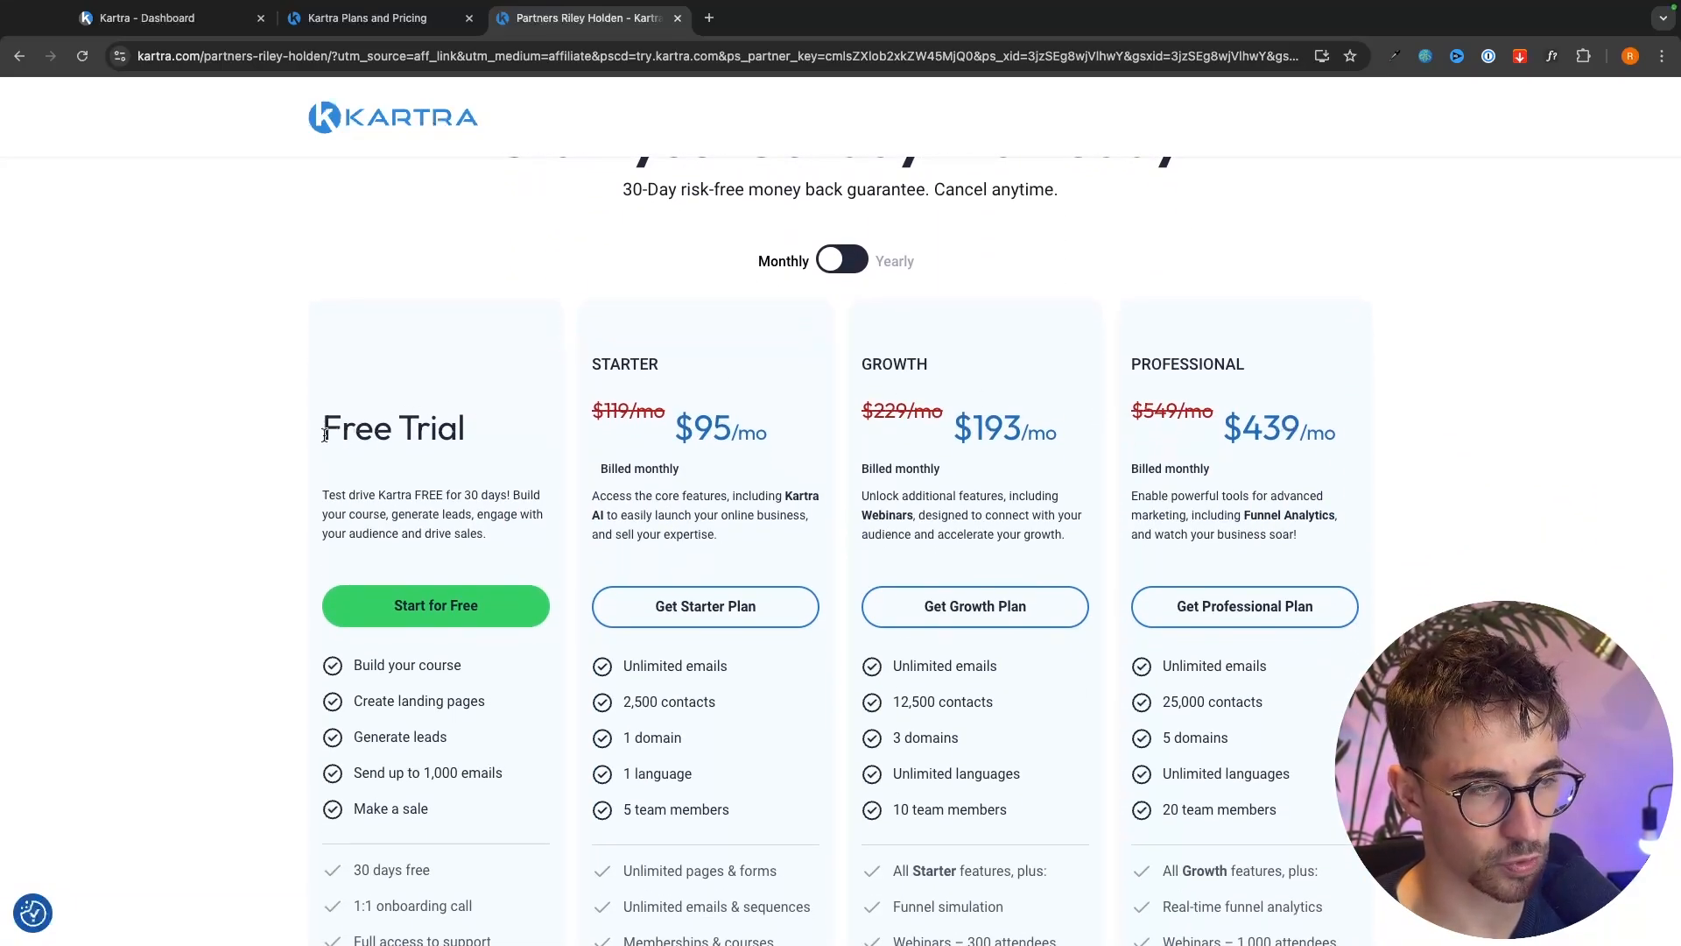
drag(325, 435, 472, 440)
click(482, 453)
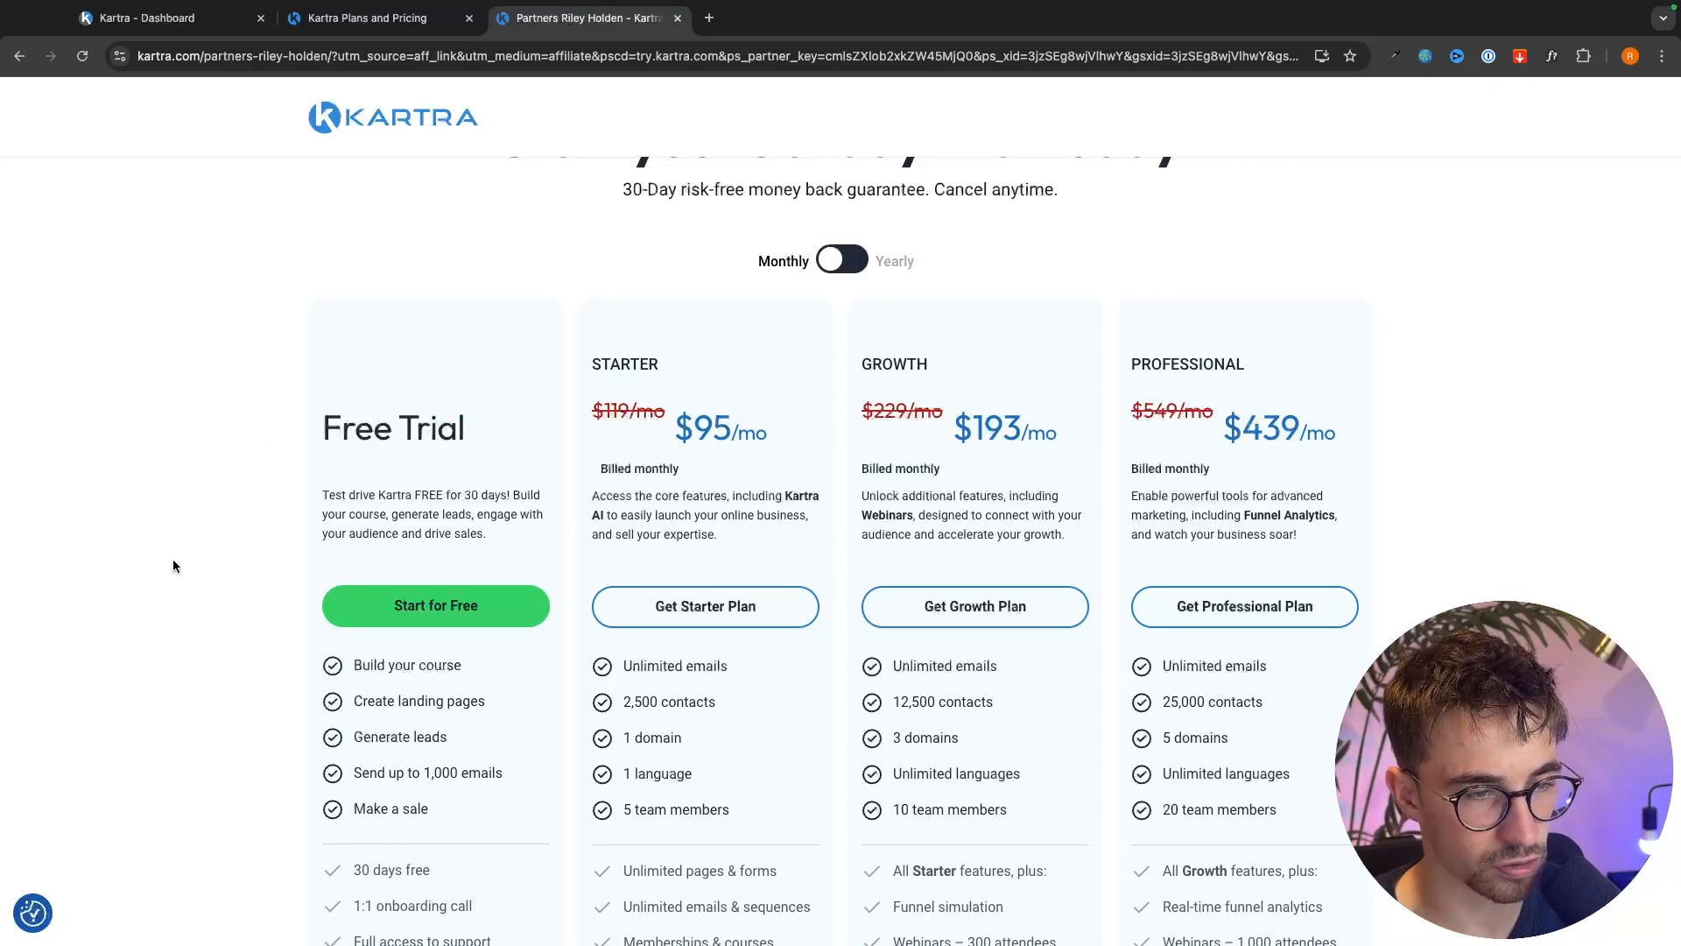
- Start the 30-day free trial from the partner offer and apply the coupon code RH20 in the Kartra Starter cart
click(425, 613)
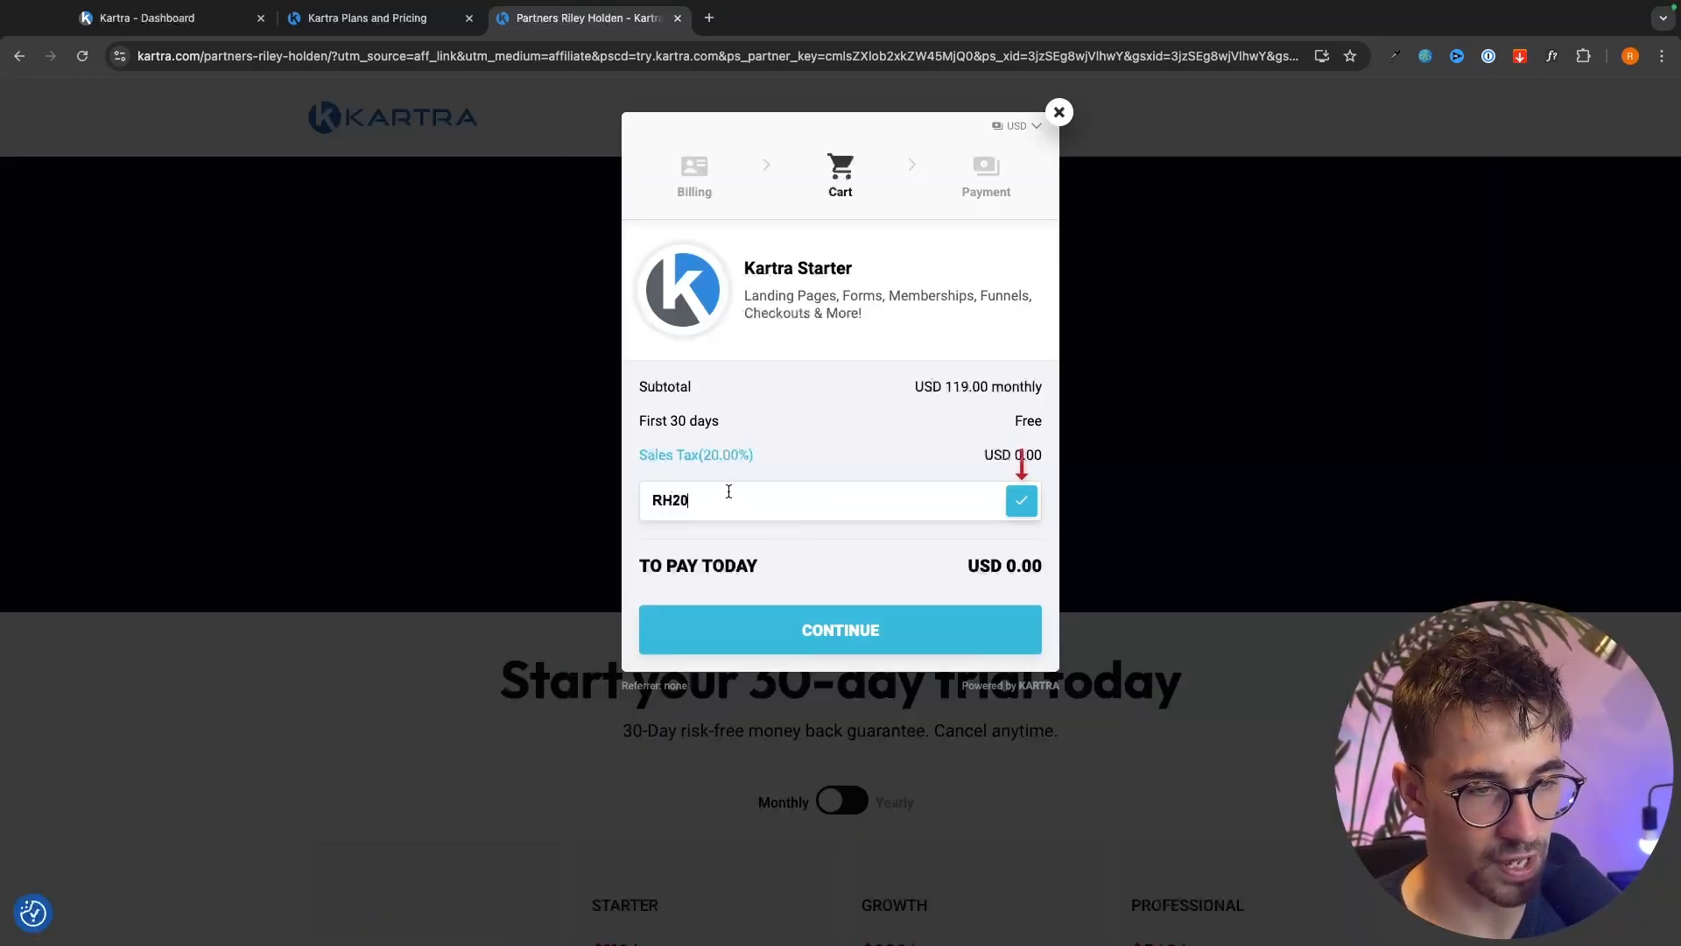
click(1021, 500)
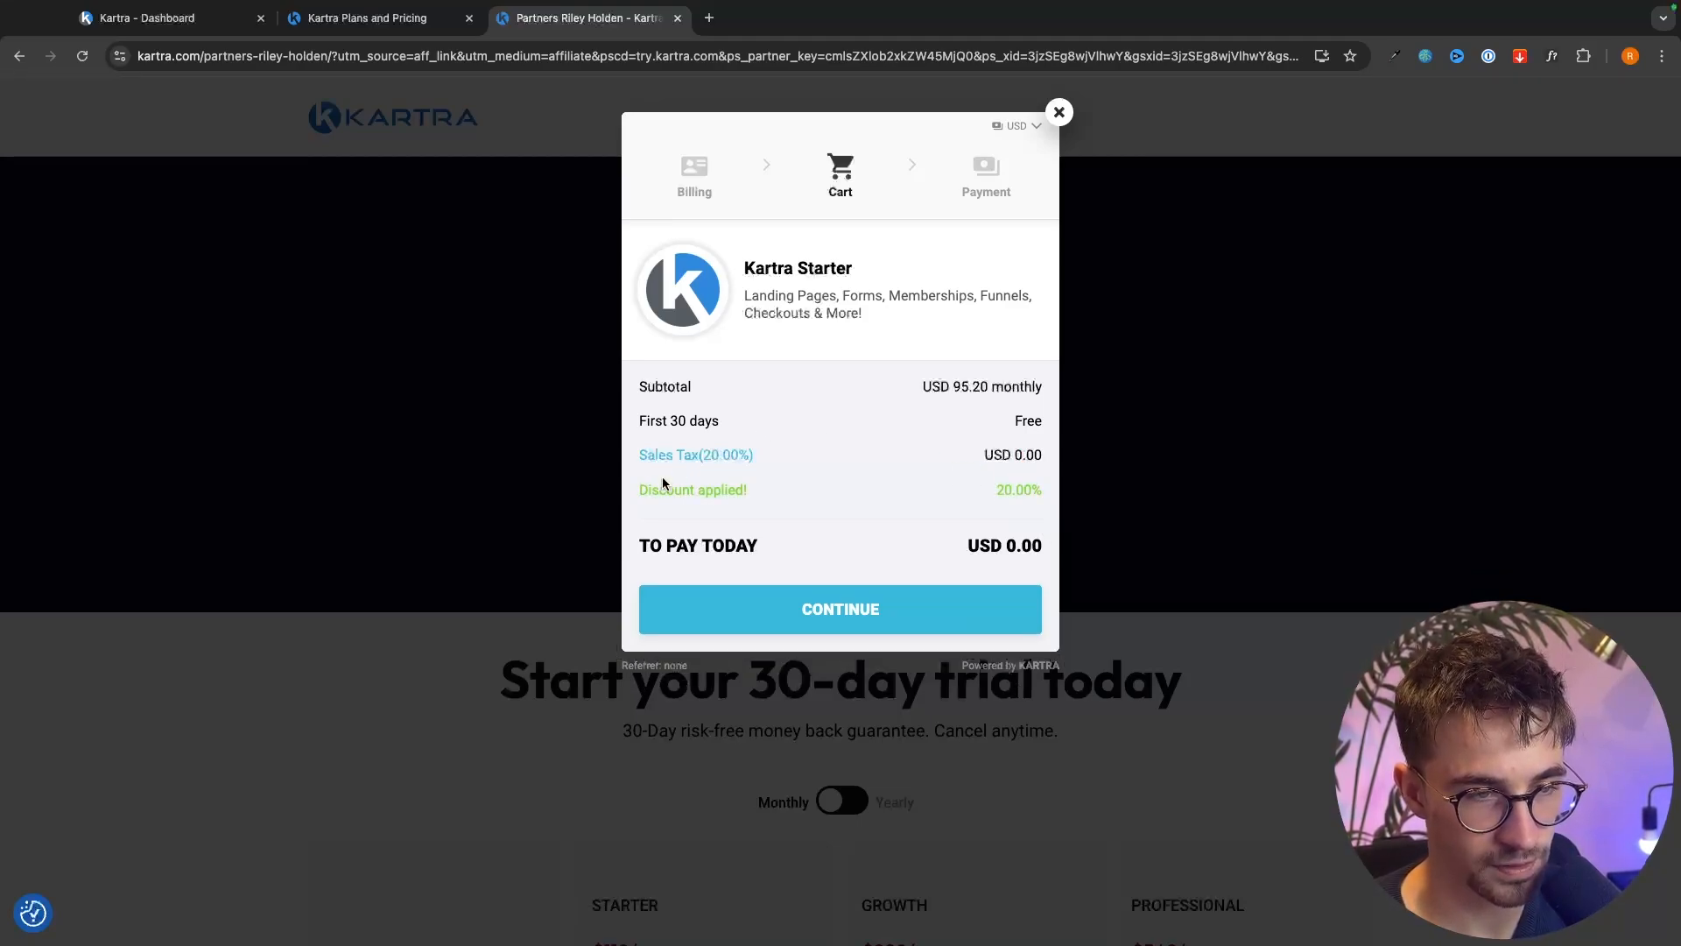
- Examine the cart's discount, free period and subtotal, and compare them with the Starter price on the regular pricing page
drag(634, 492, 782, 494)
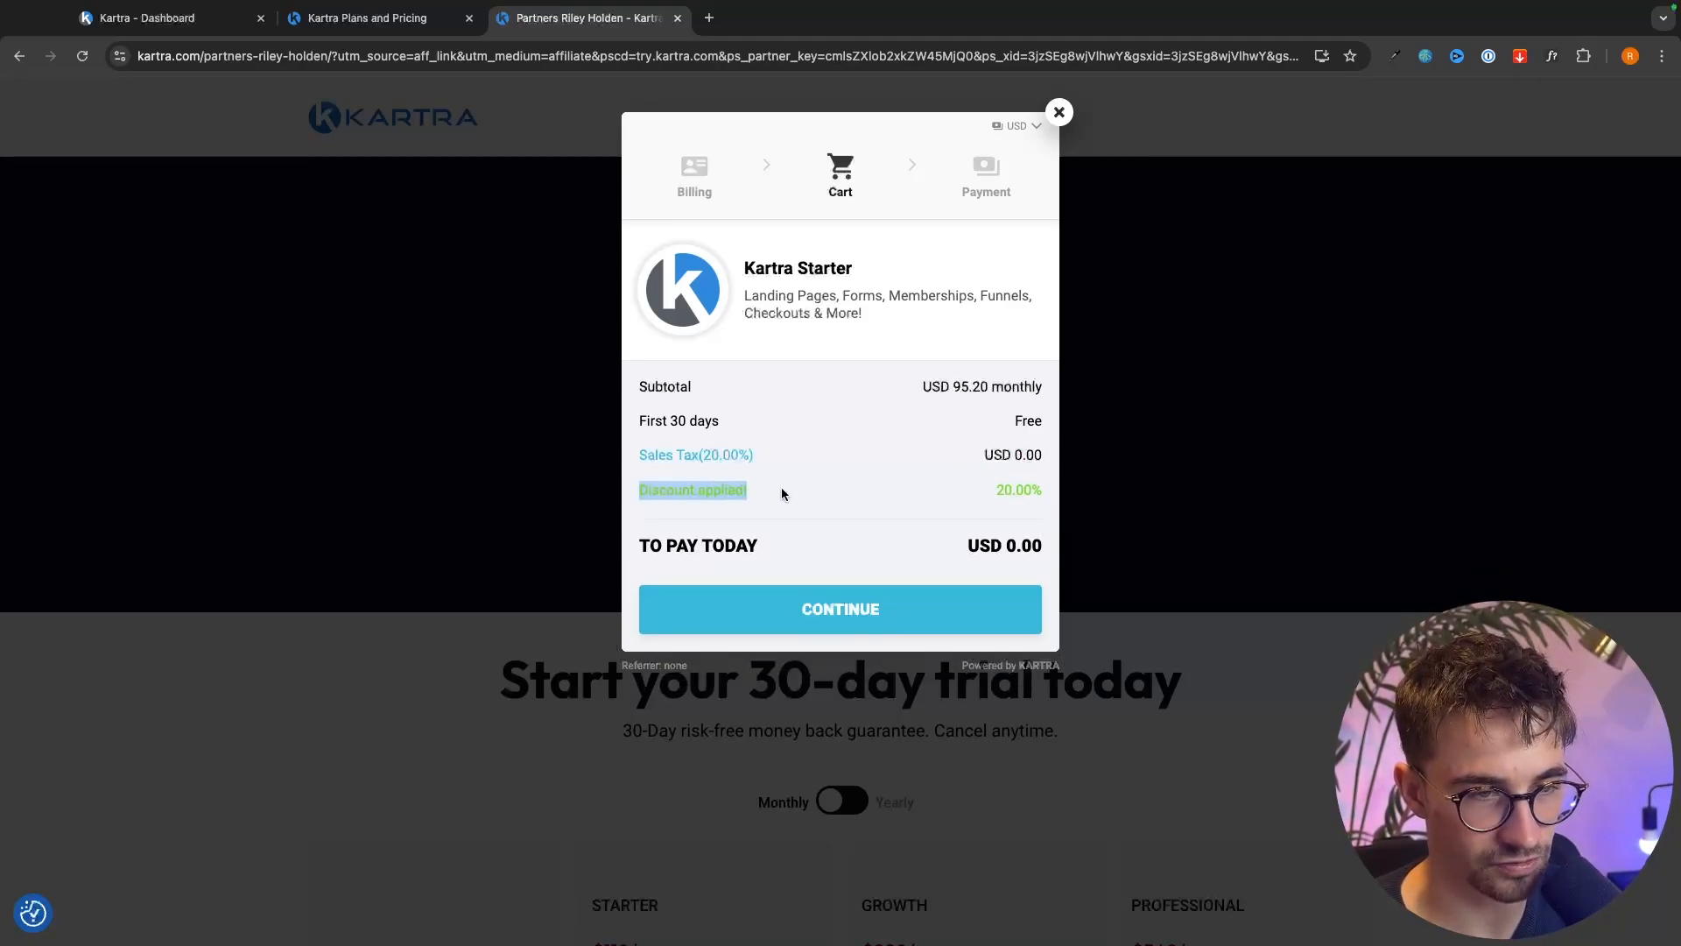
click(1017, 487)
drag(634, 424, 748, 424)
click(937, 429)
drag(637, 387, 692, 390)
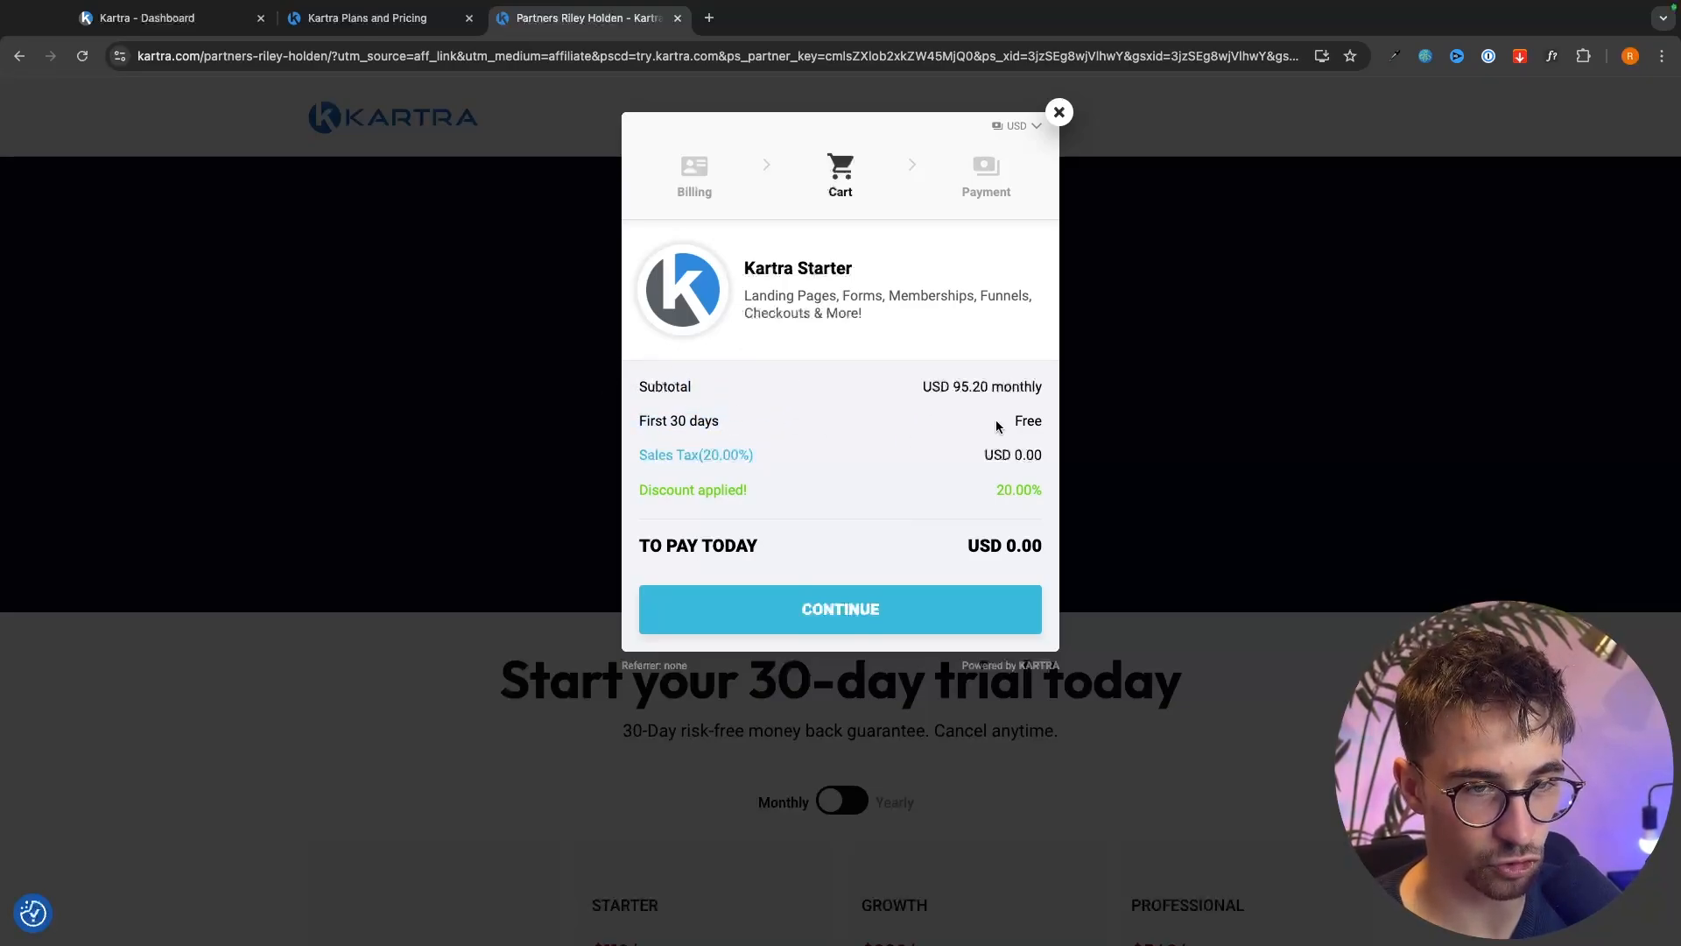
click(403, 35)
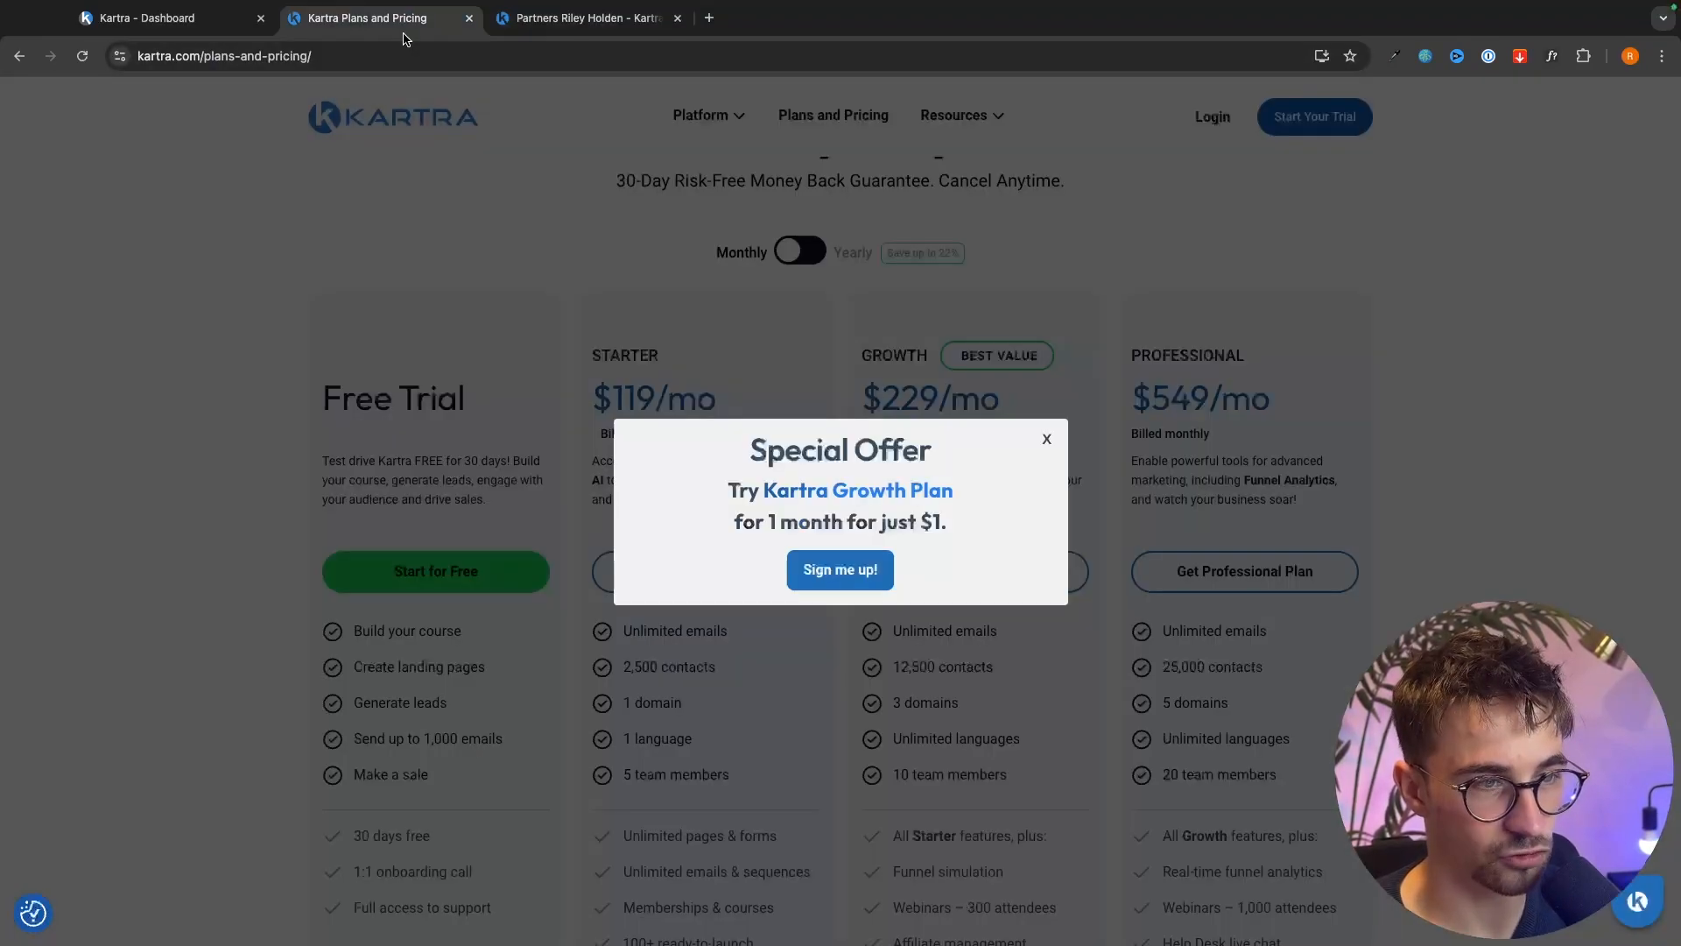
click(1046, 439)
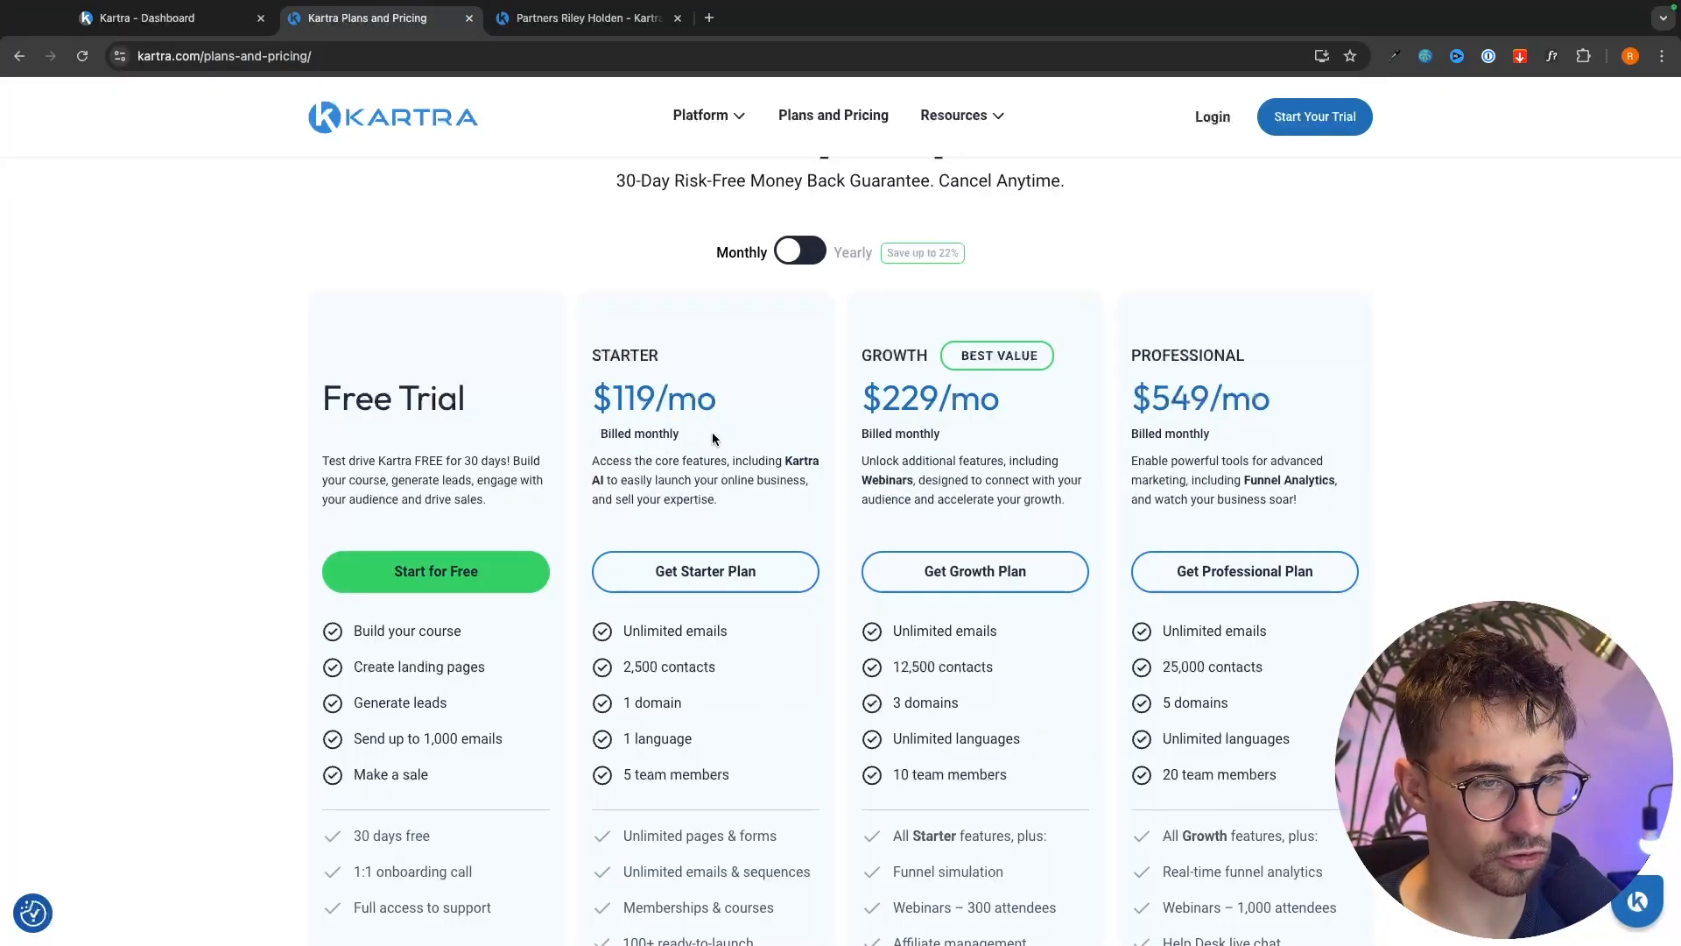
key(ctrl+Tab)
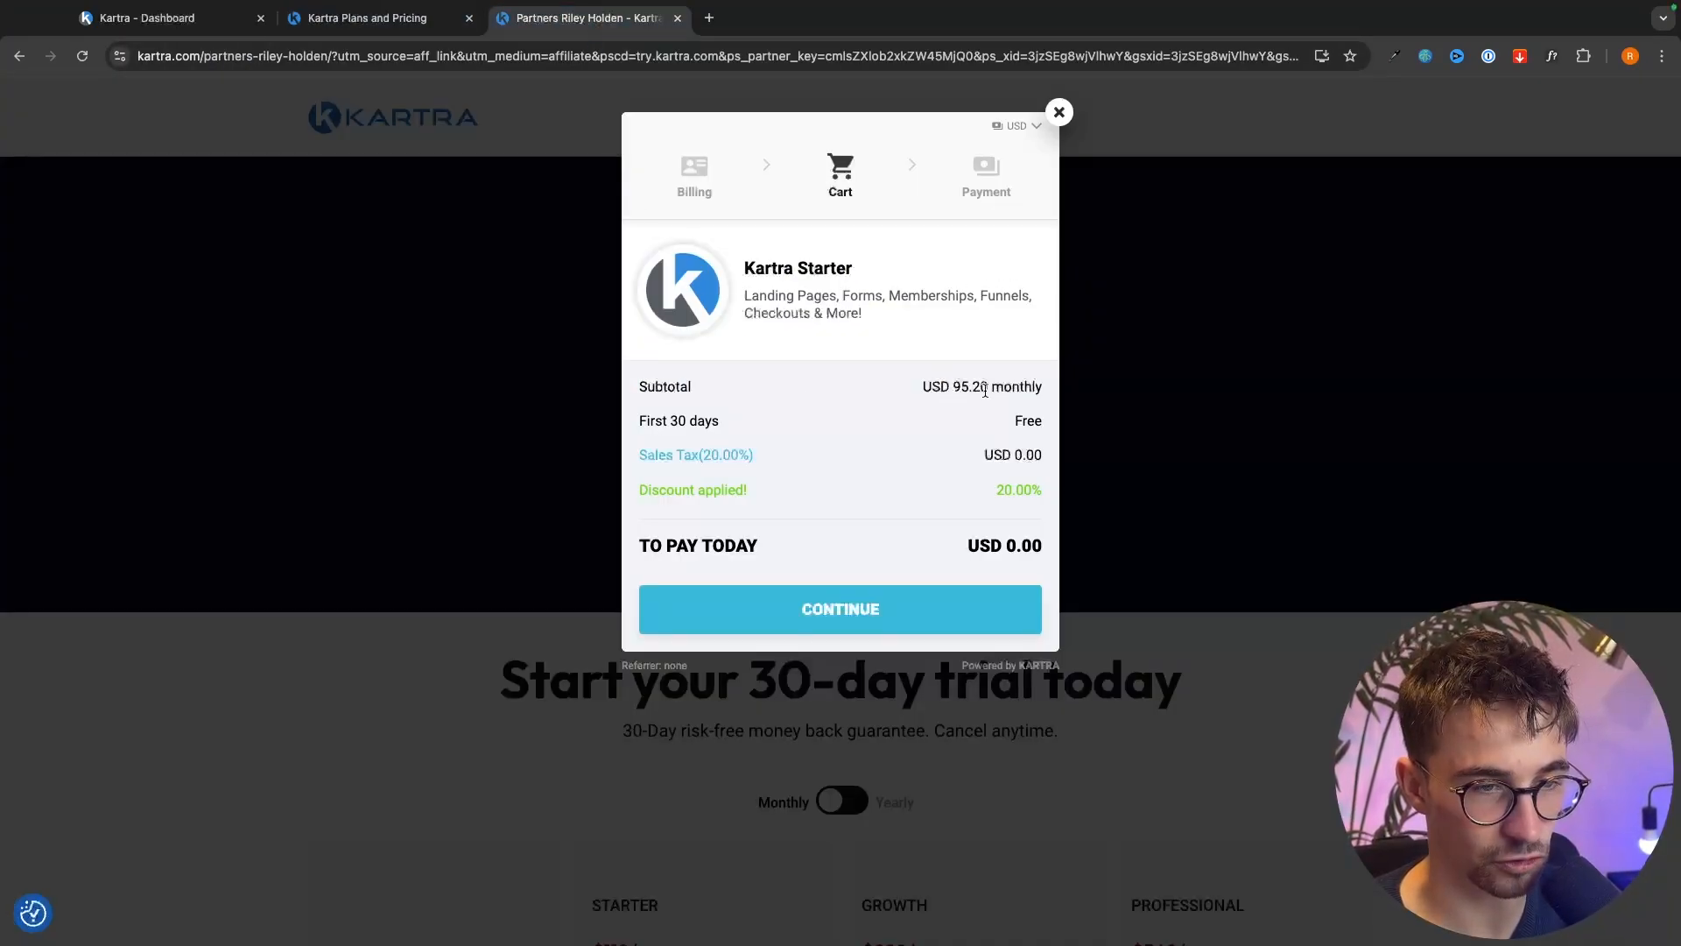
drag(992, 494, 1051, 494)
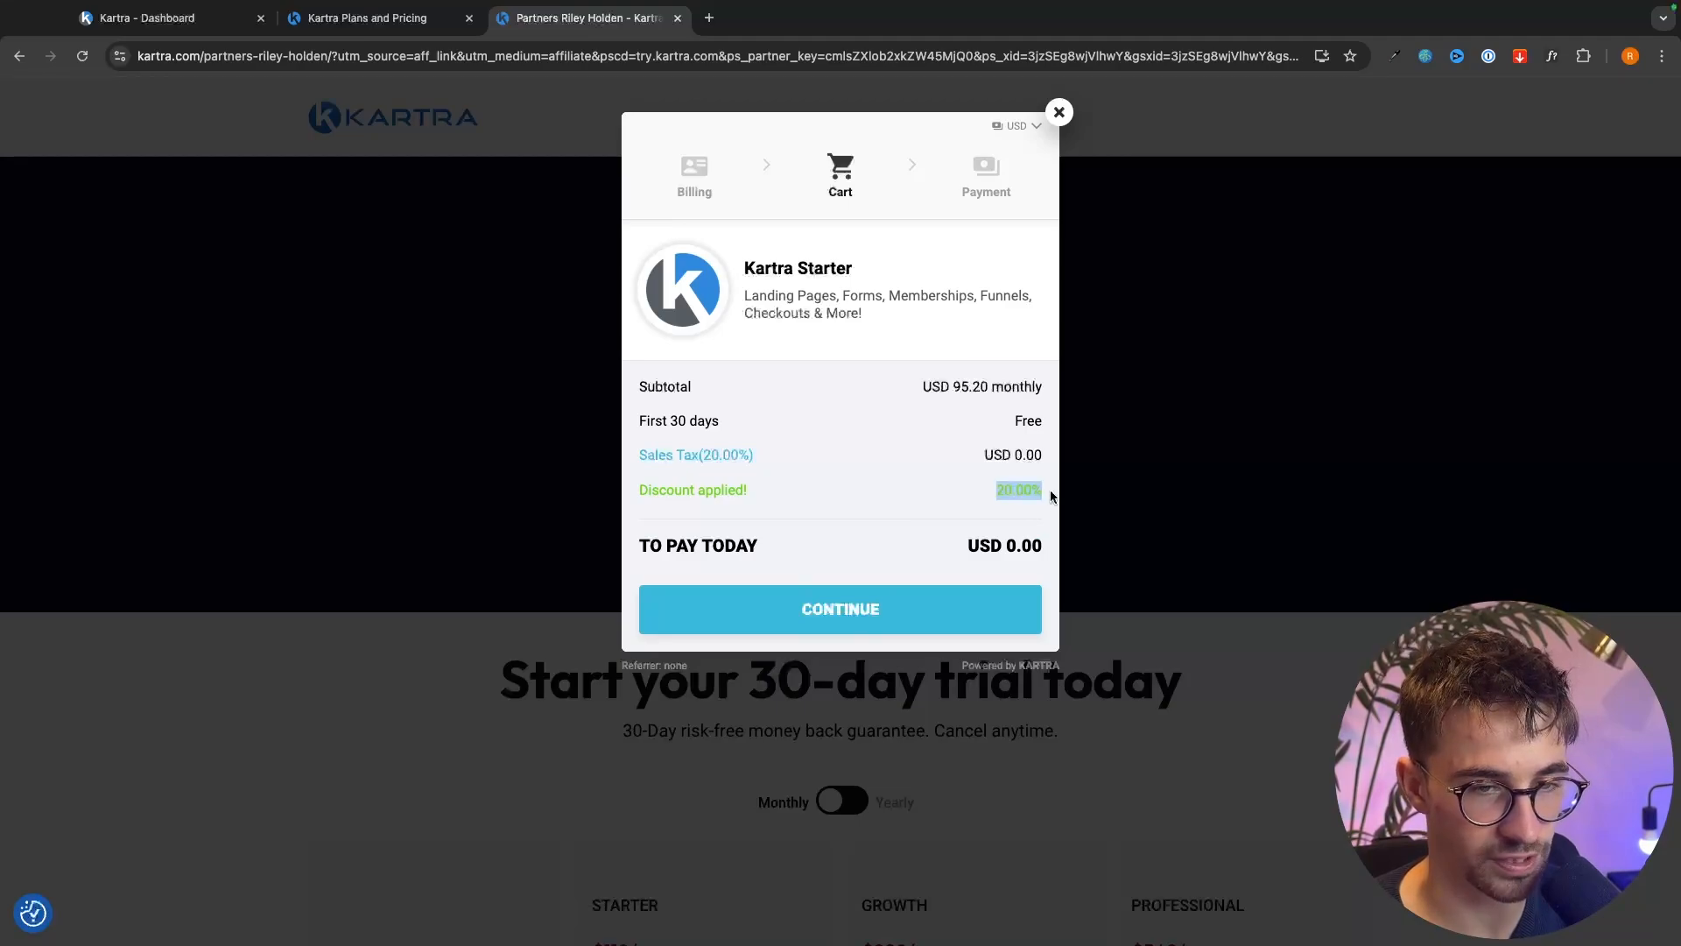
click(1059, 534)
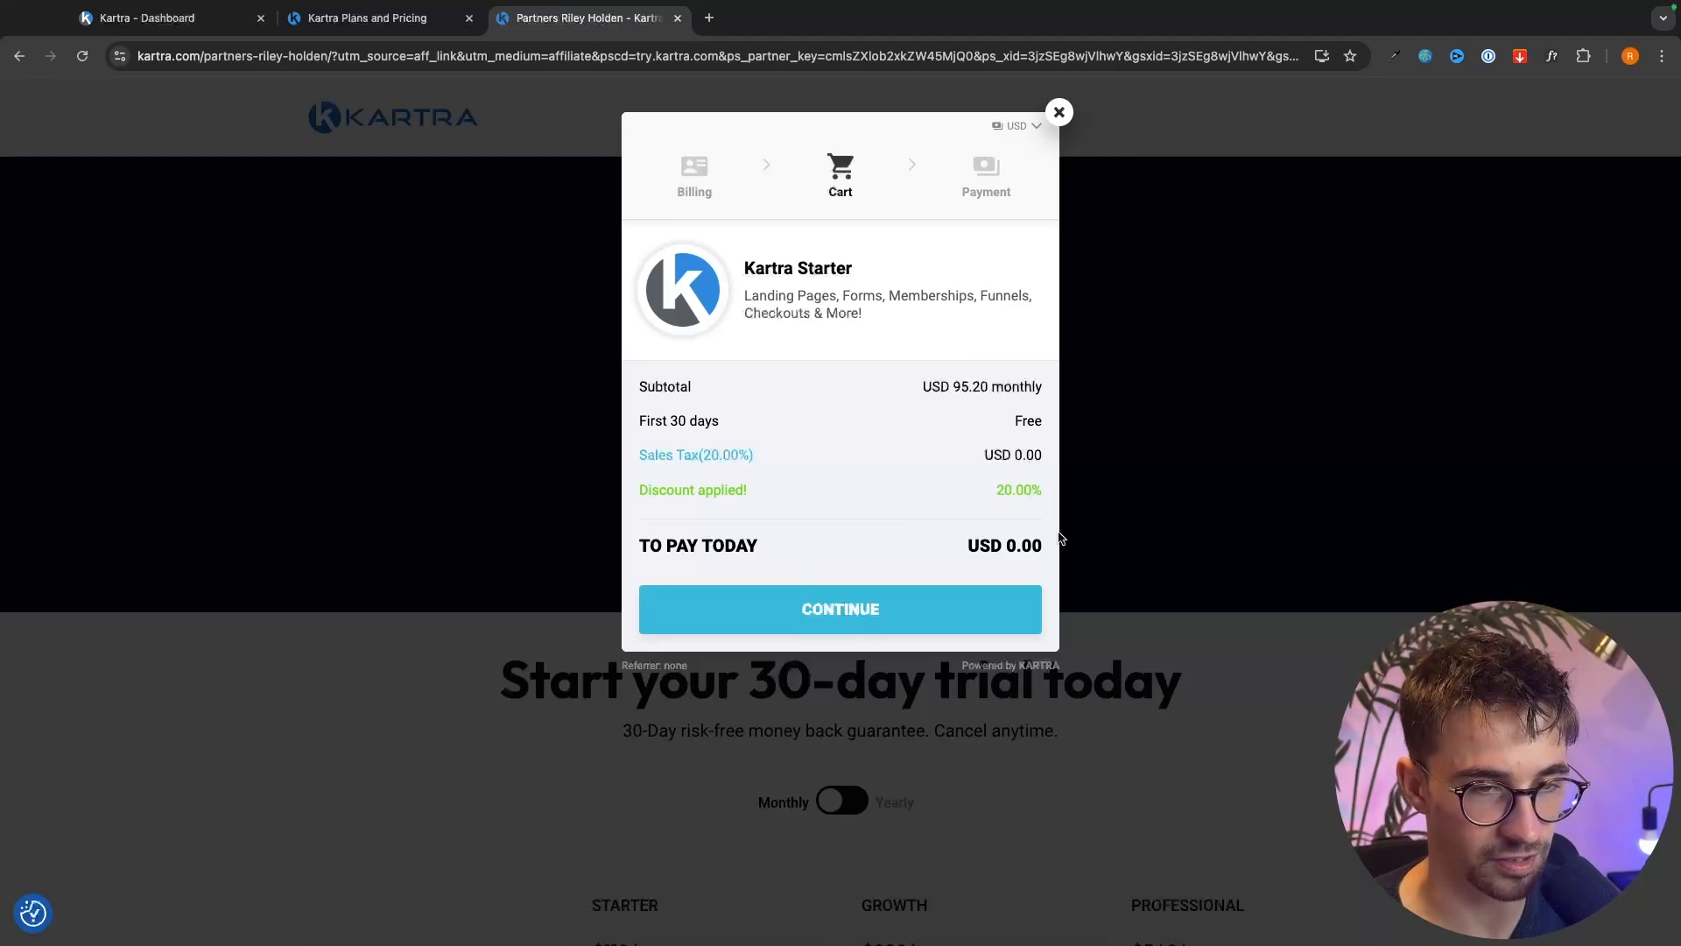
- Continue the checkout to the payment stage and return to the cart stage
click(848, 623)
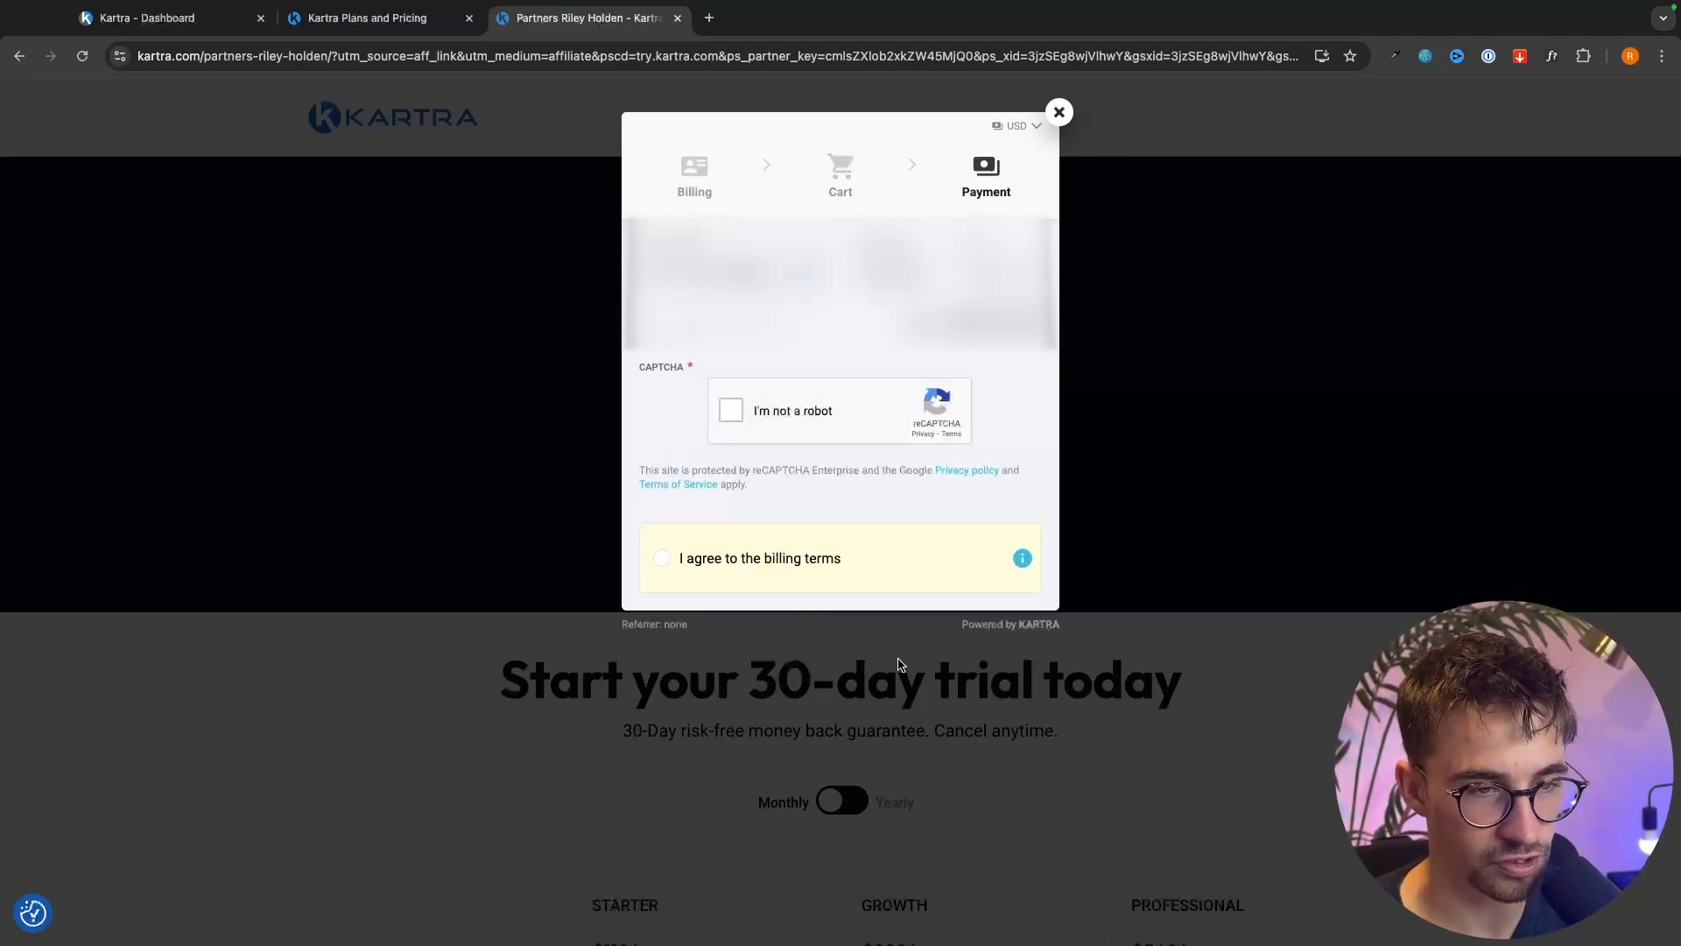
click(847, 175)
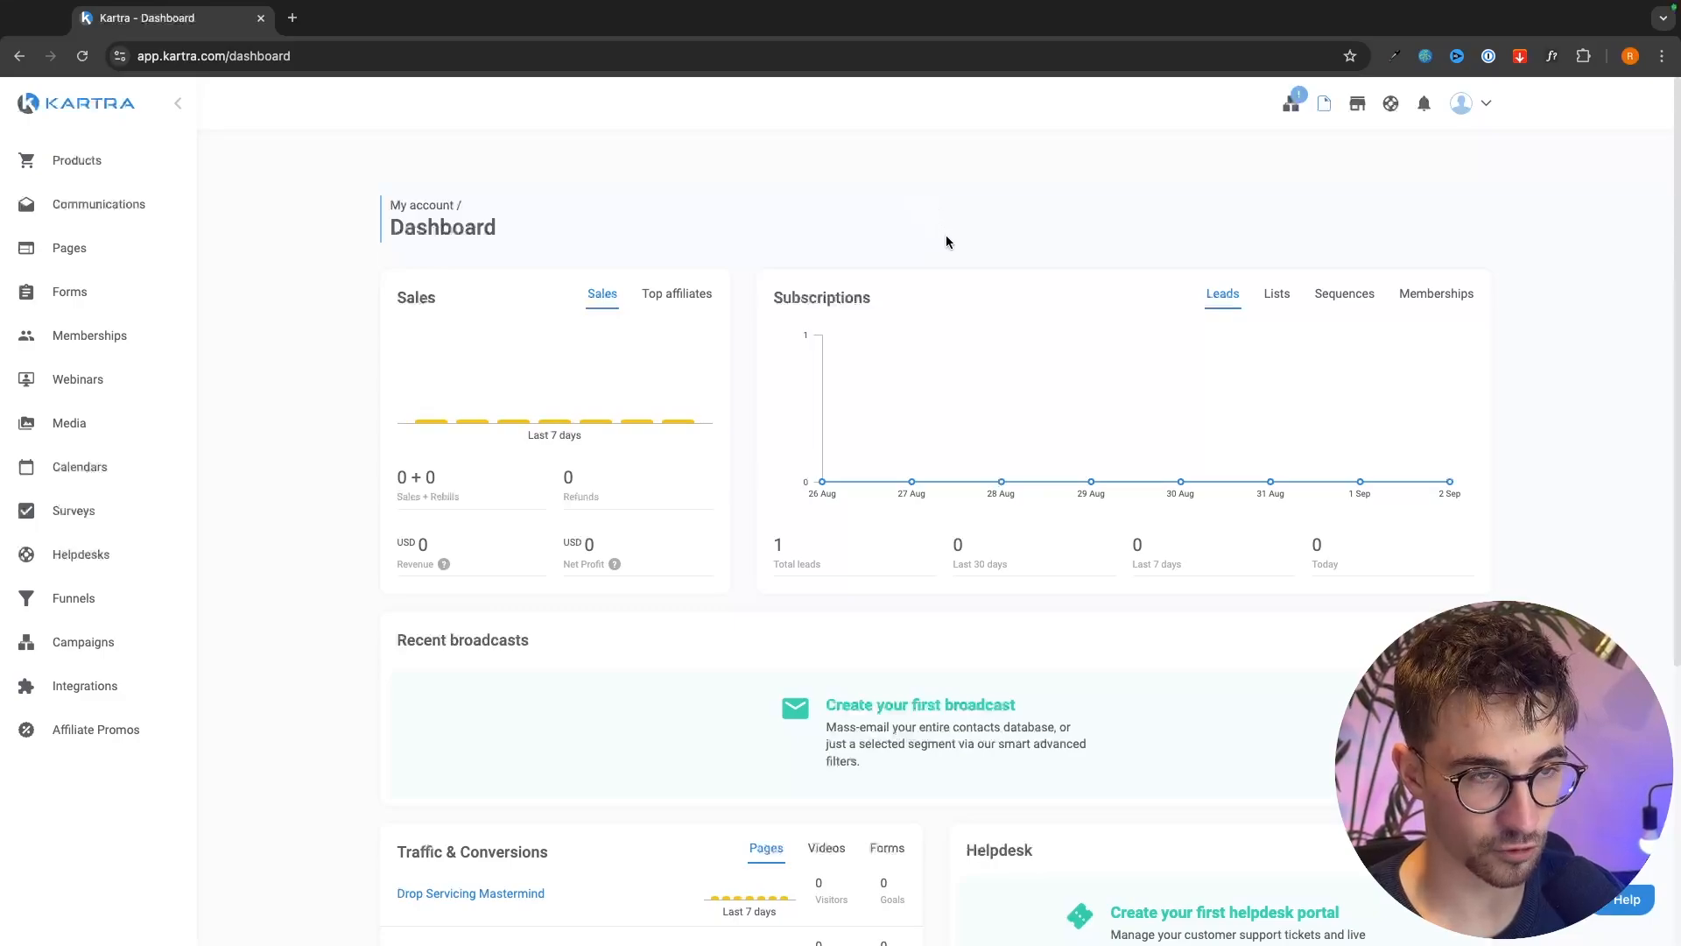
- Look over the dashboard's sales, subscriptions, broadcasts, traffic, helpdesk and calendar sections
scroll(1068, 254, down, 1)
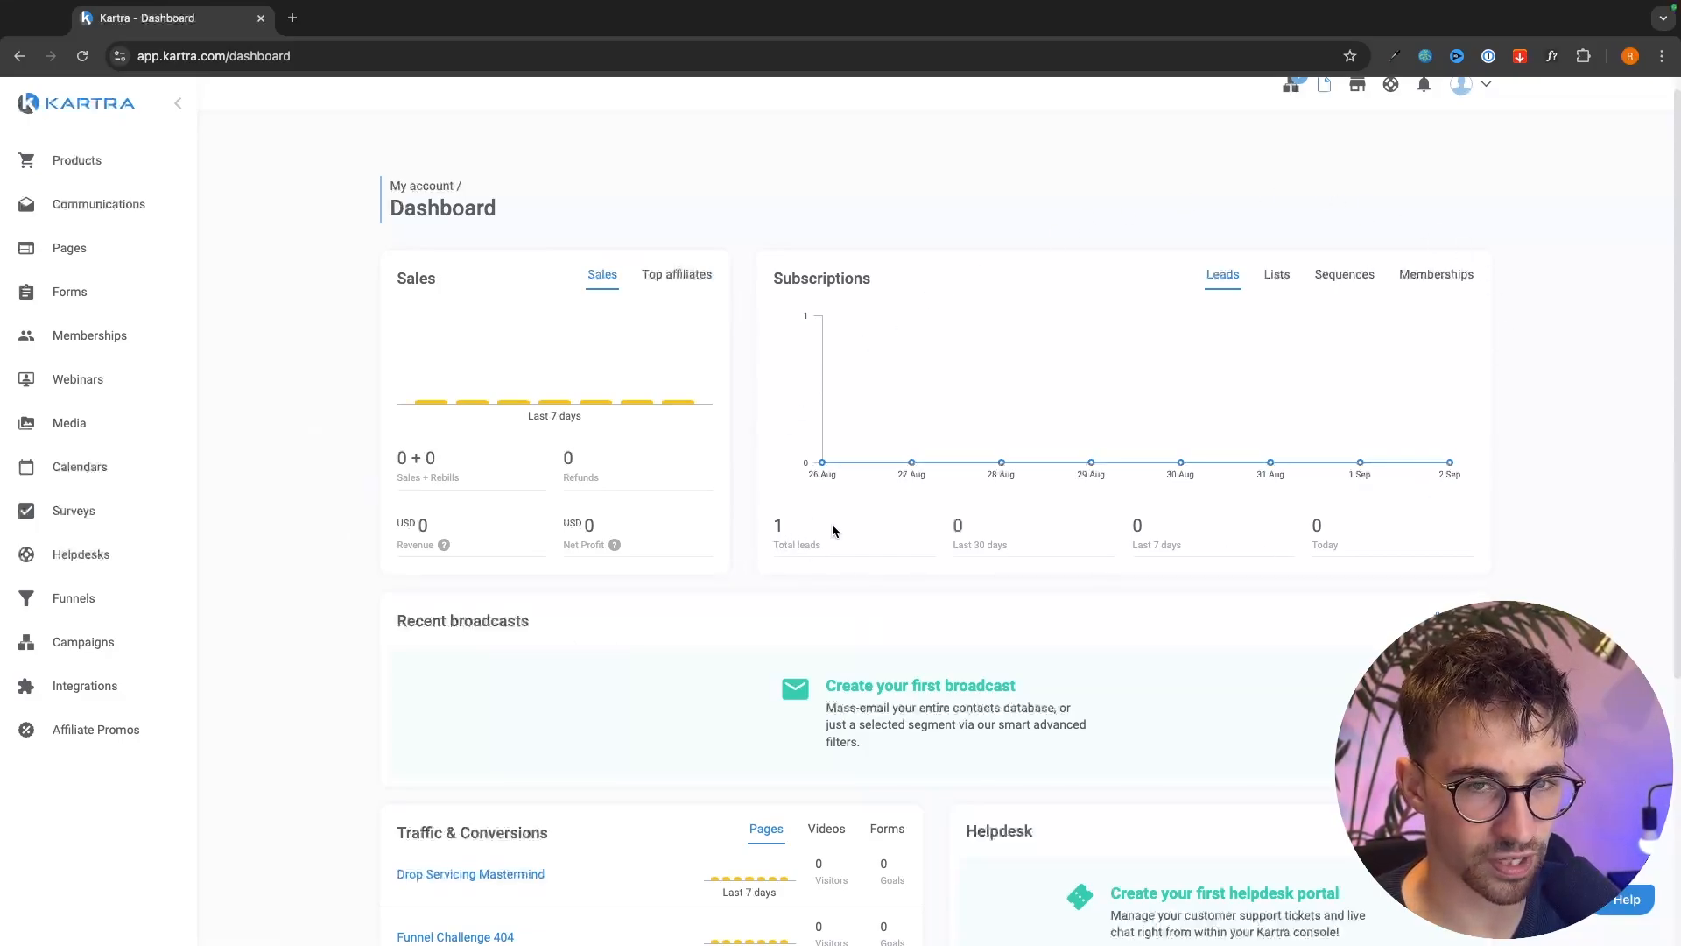
scroll(1126, 486, down, 5)
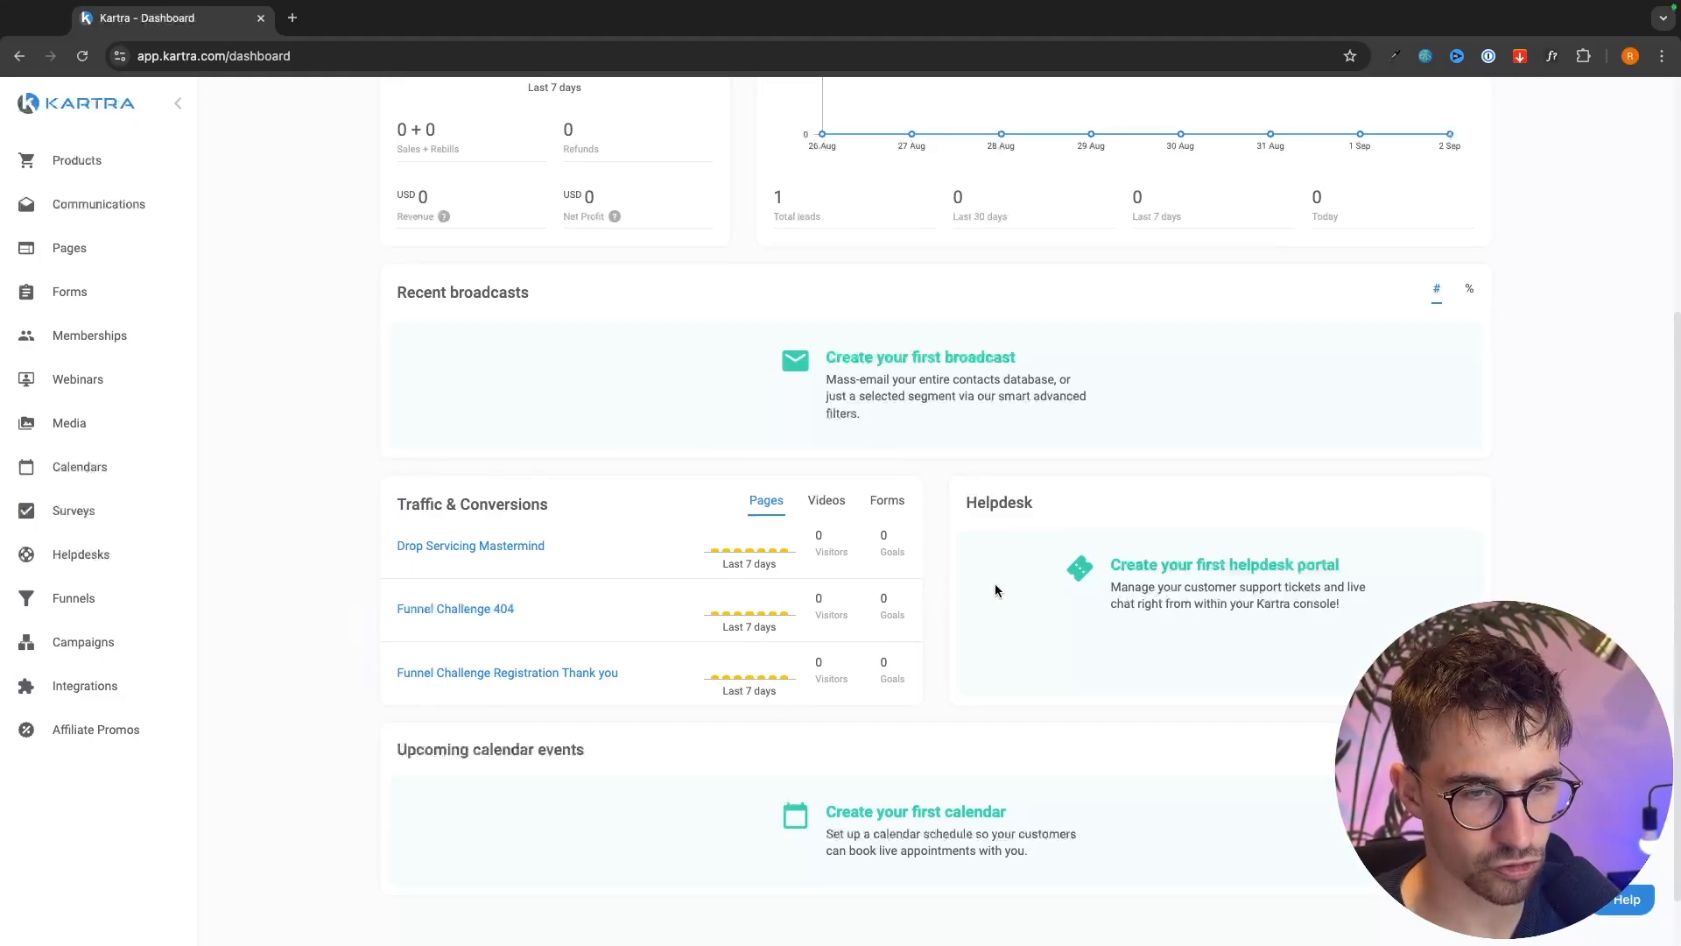
scroll(1166, 562, down, 1)
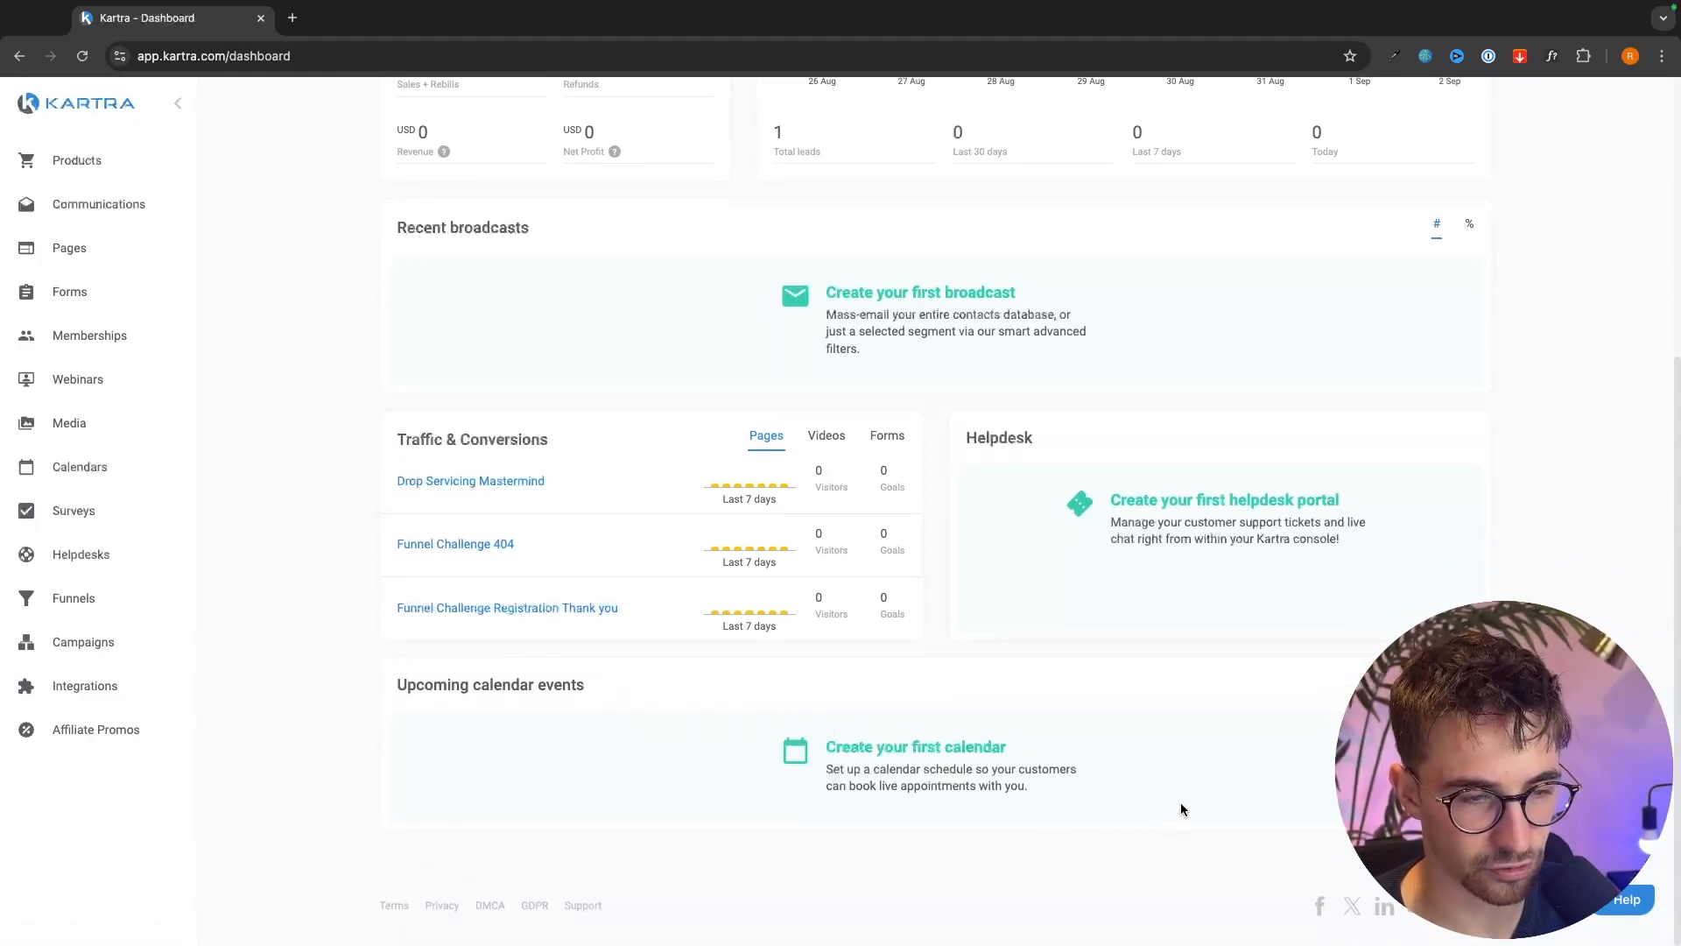
scroll(836, 716, up, 5)
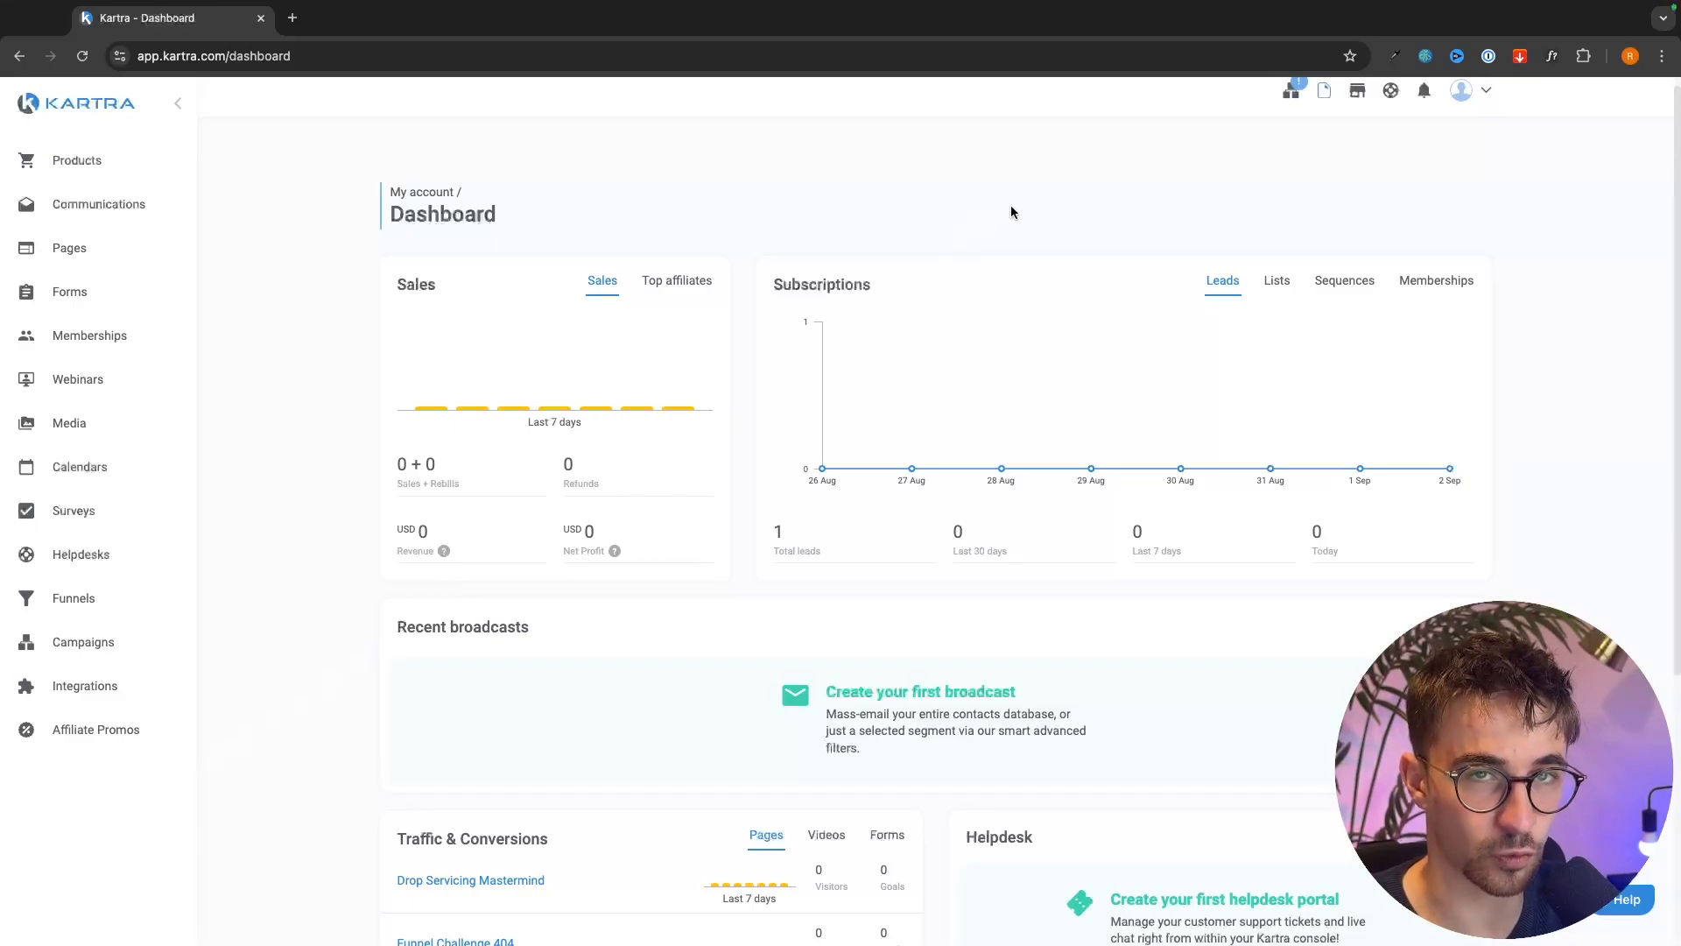
scroll(1099, 401, up, 1)
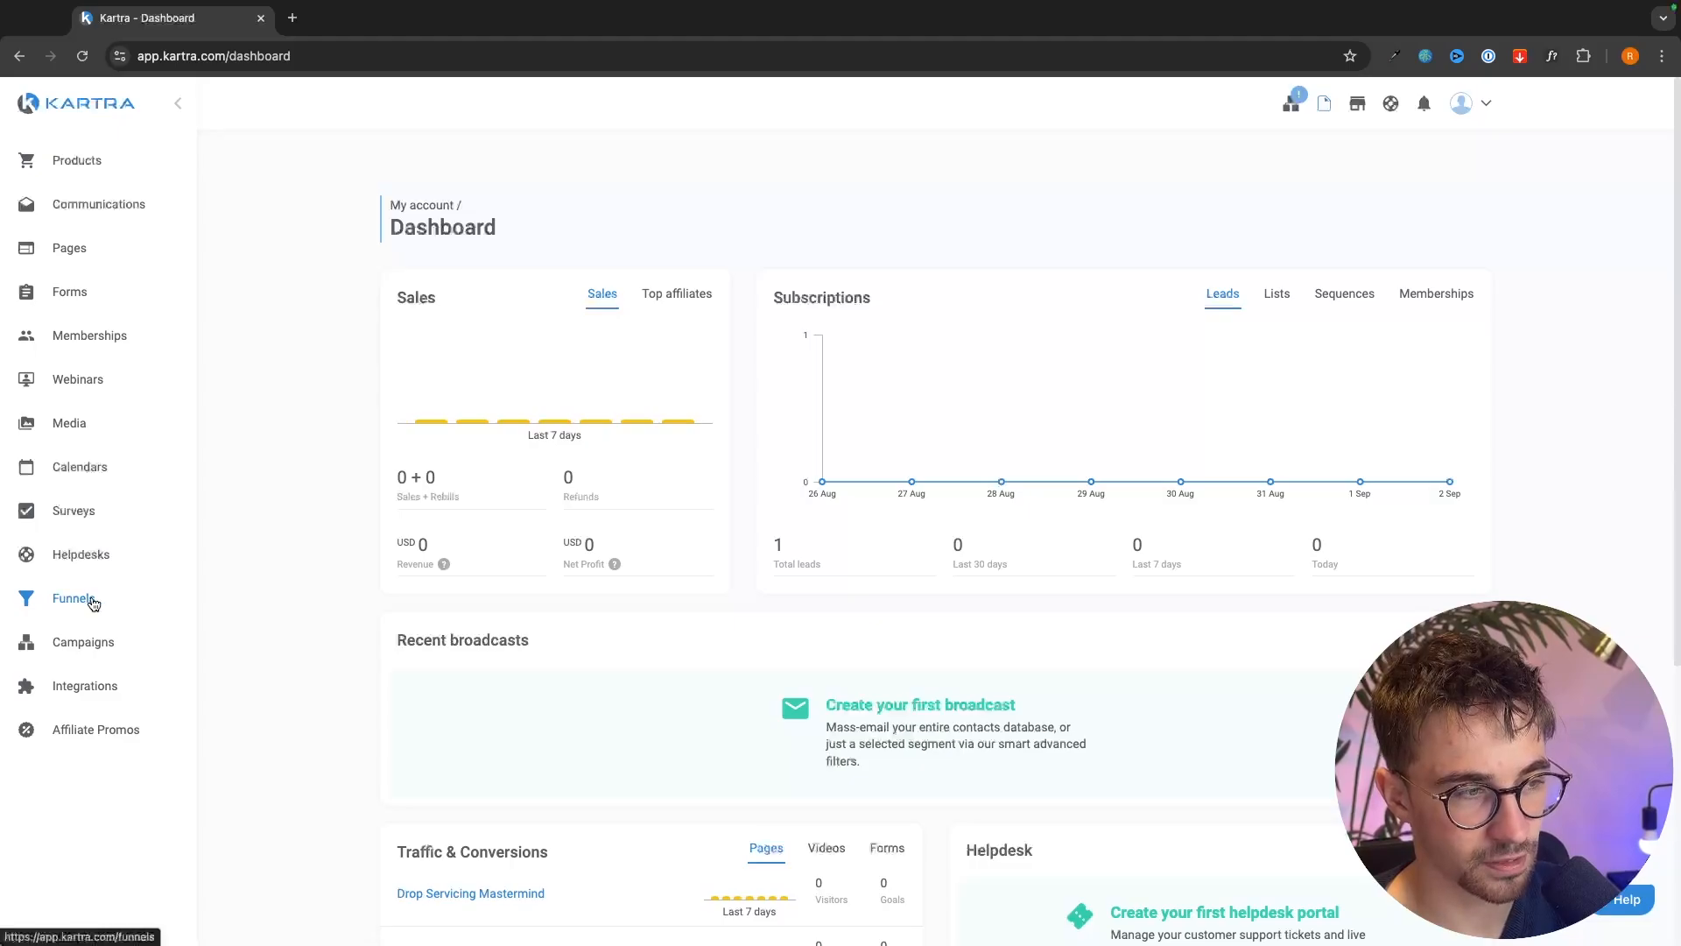
- Go to the Pages section and begin a new page from the template gallery
click(58, 254)
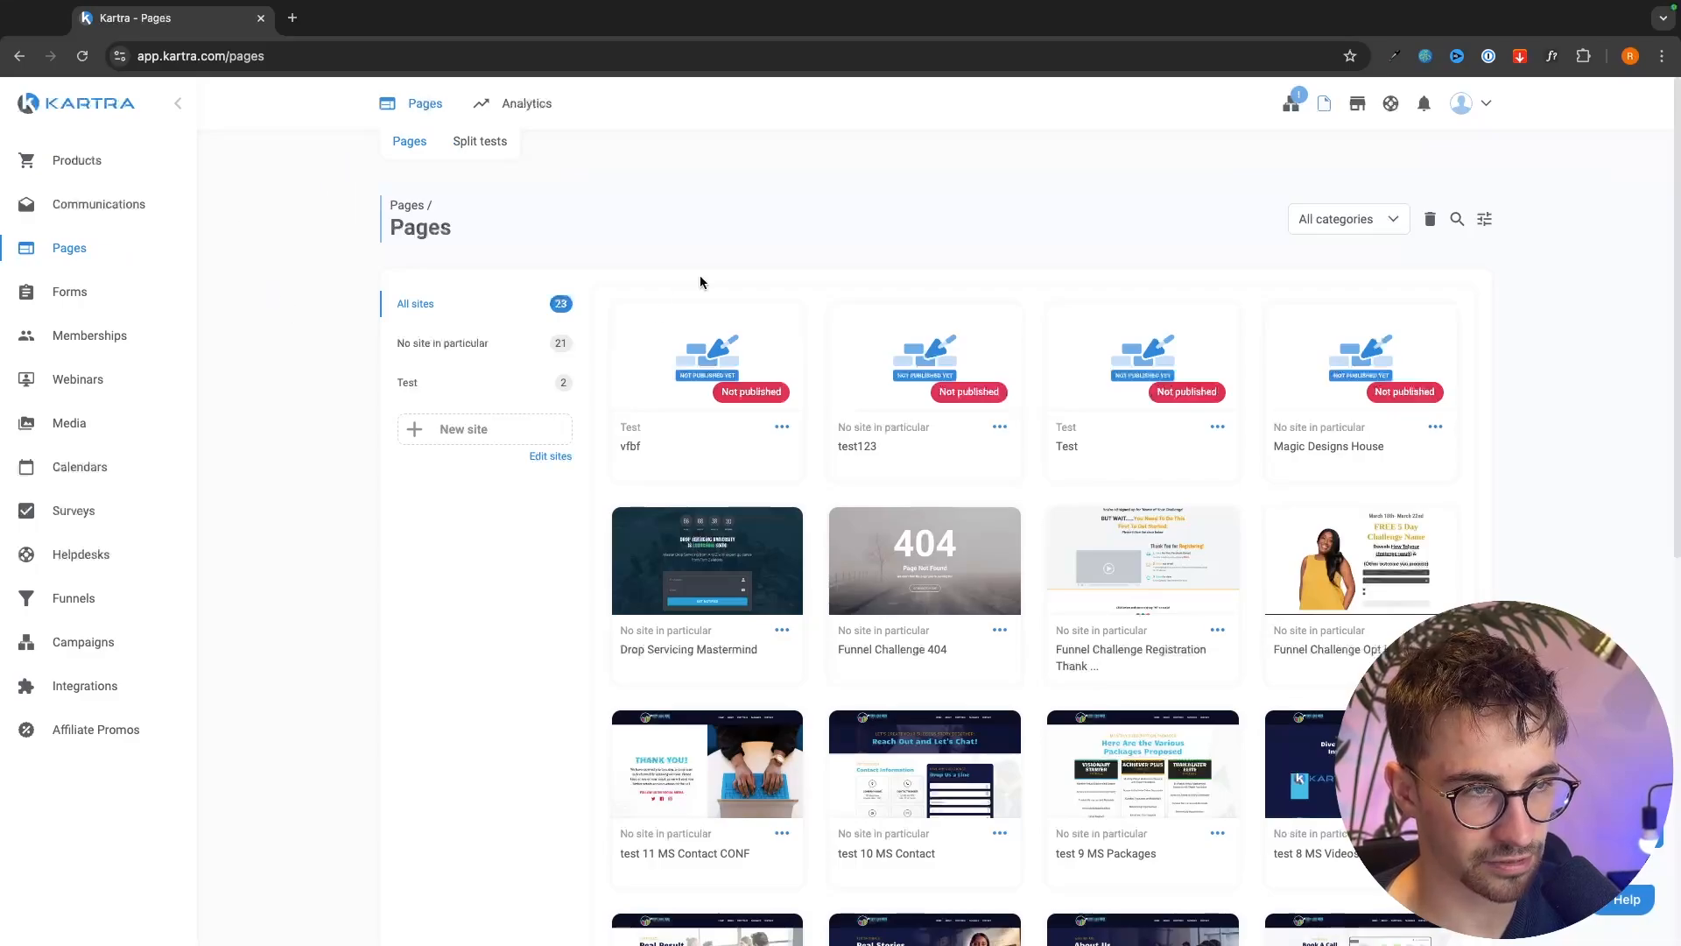
scroll(721, 361, down, 1)
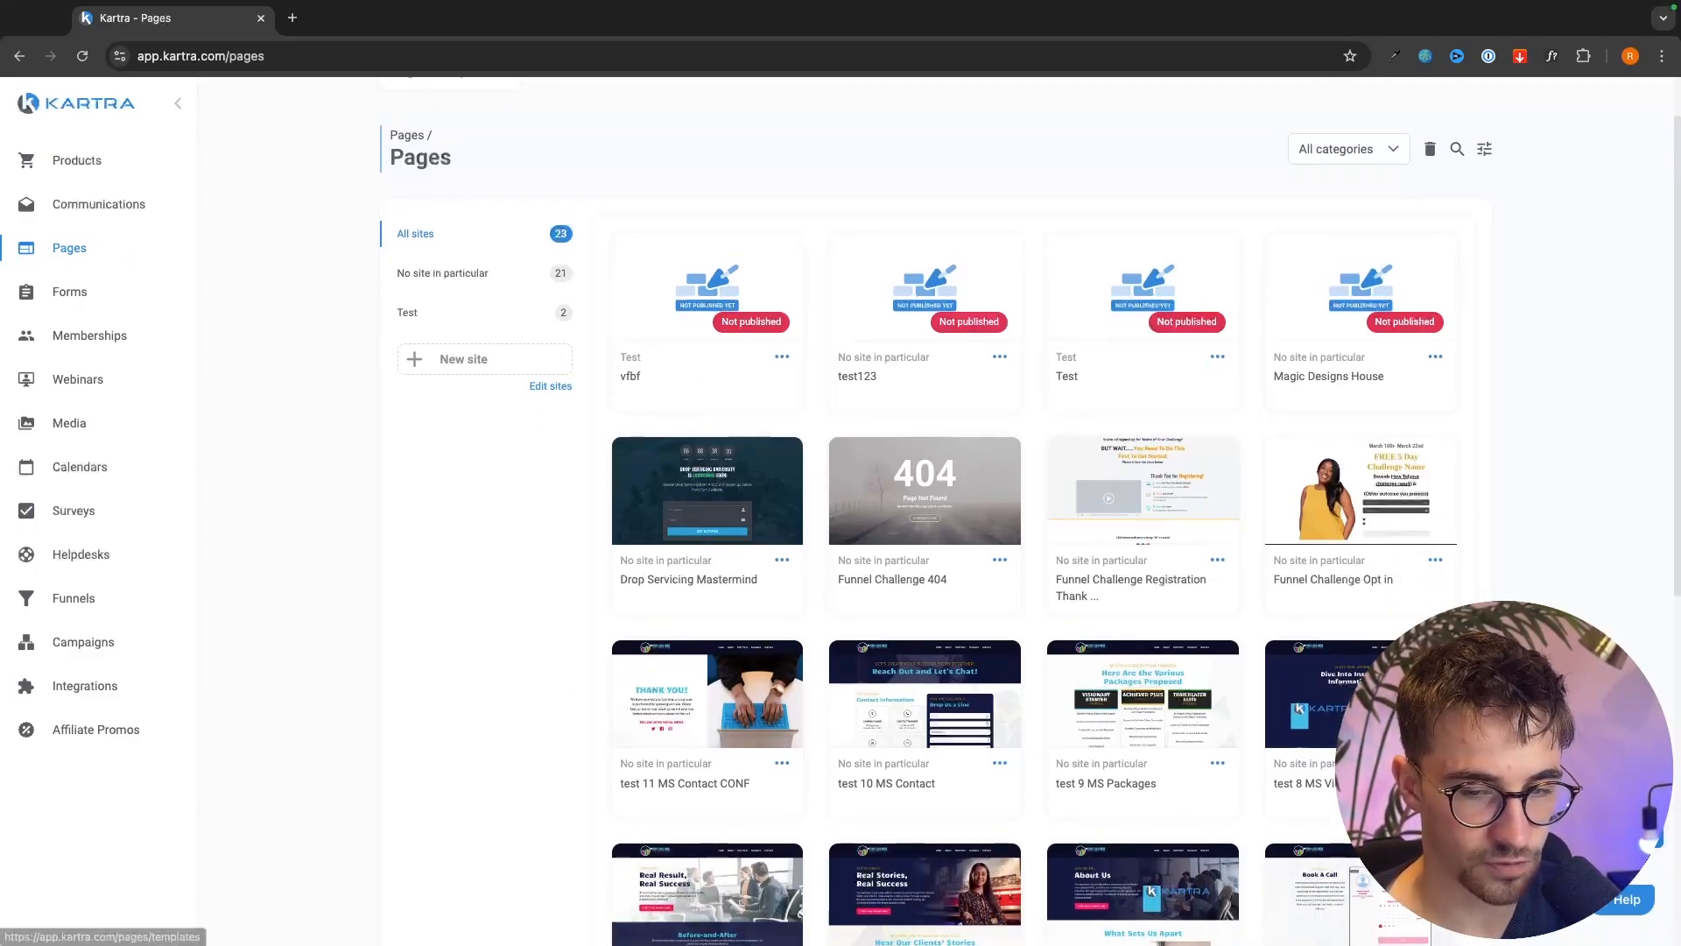
click(1638, 827)
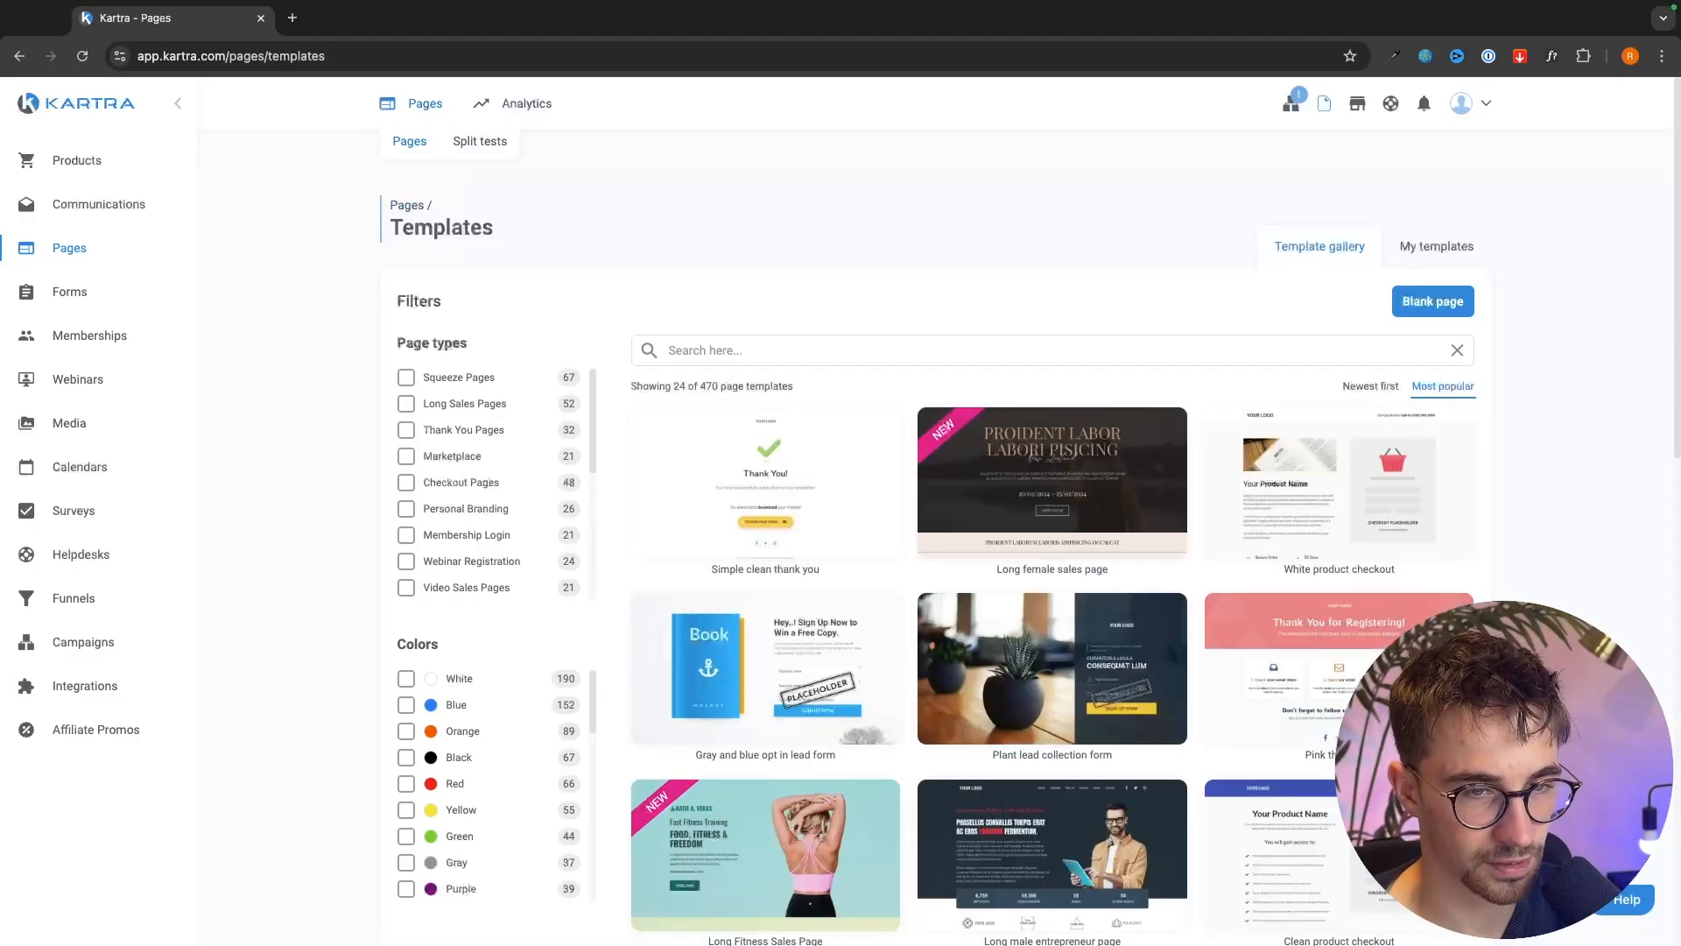
- Filter the page templates by the Squeeze Pages type and load more of the matching templates
scroll(1030, 511, down, 1)
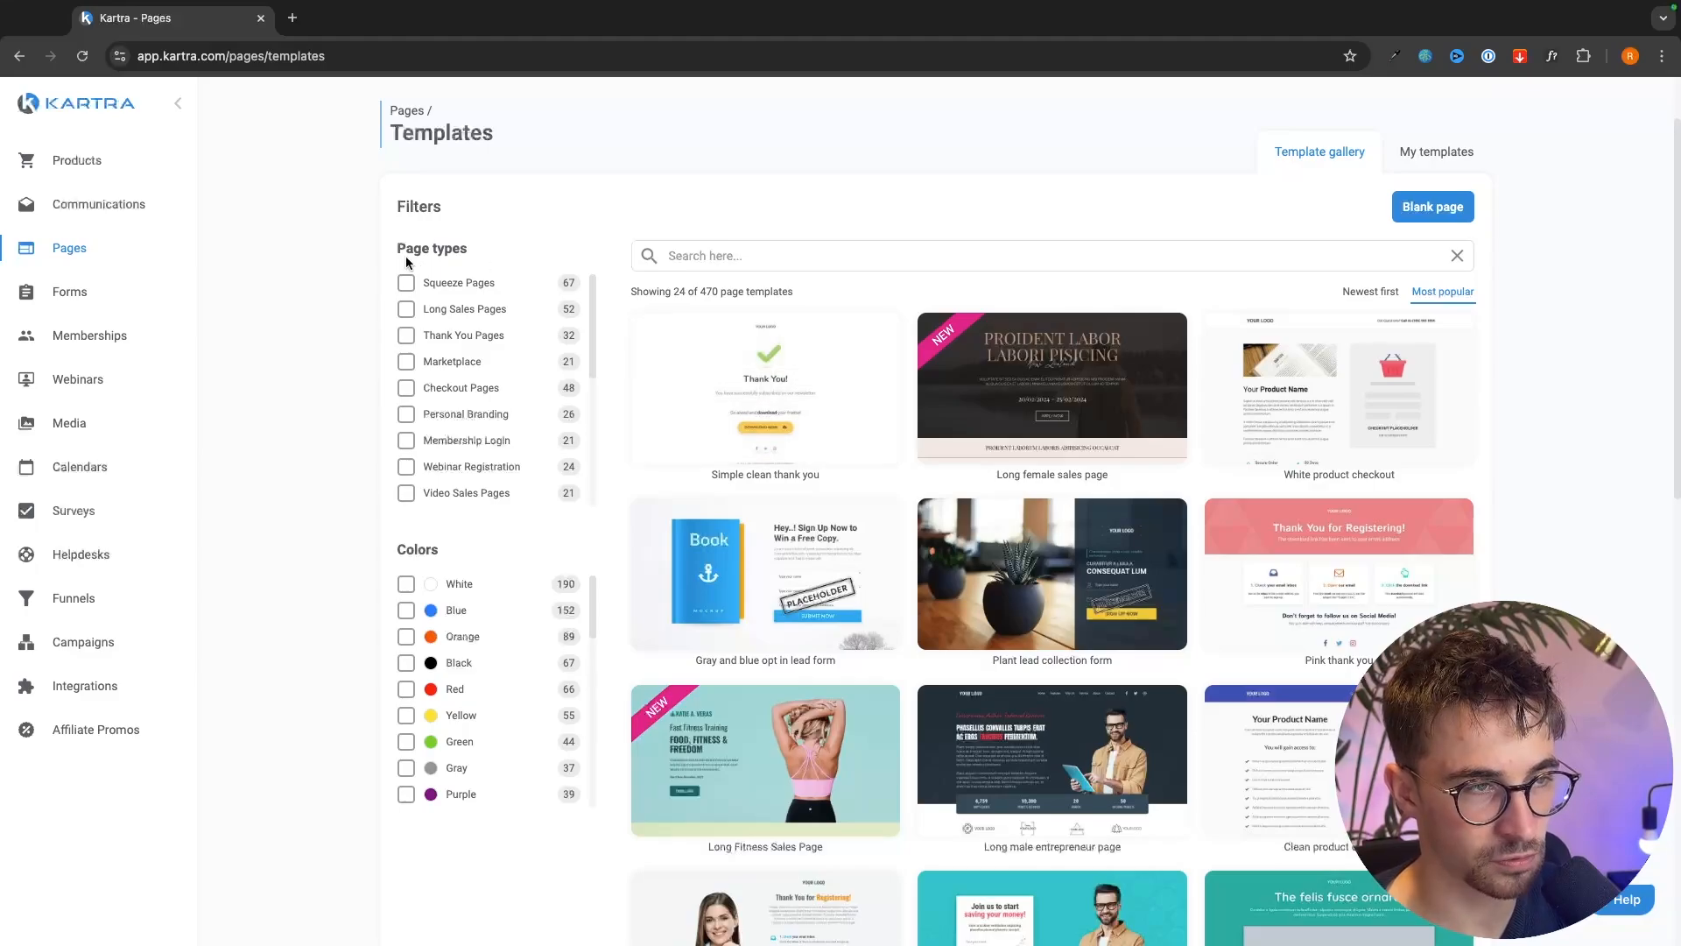
drag(396, 253, 472, 252)
click(500, 249)
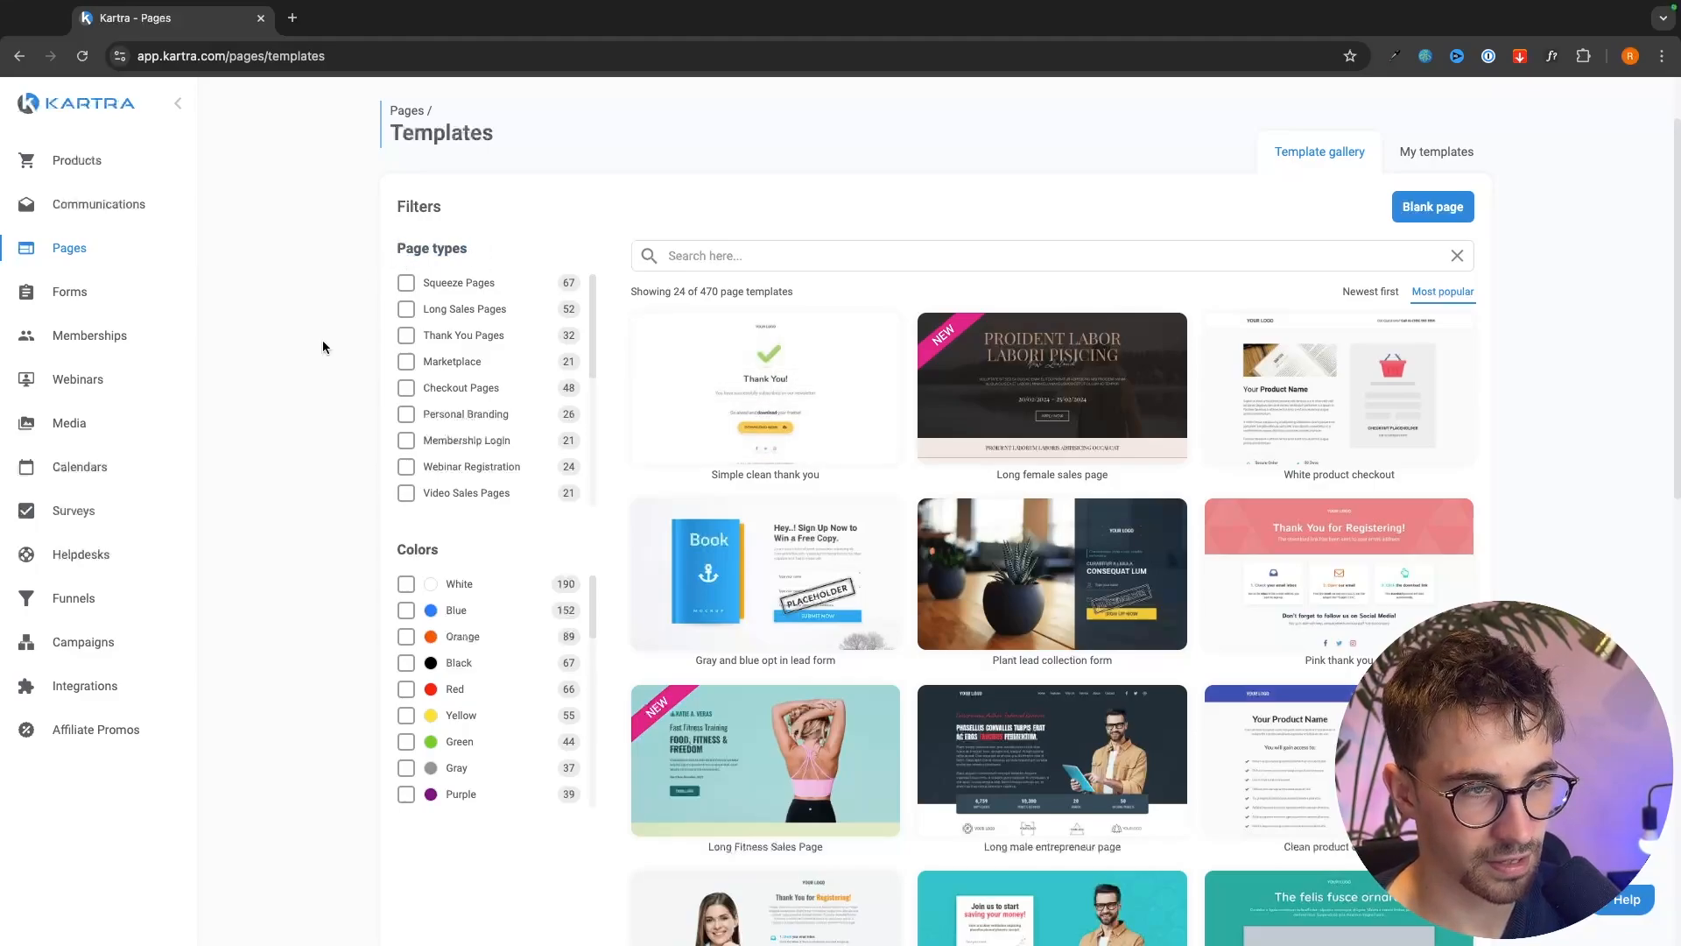
scroll(888, 618, down, 1)
scroll(646, 328, up, 1)
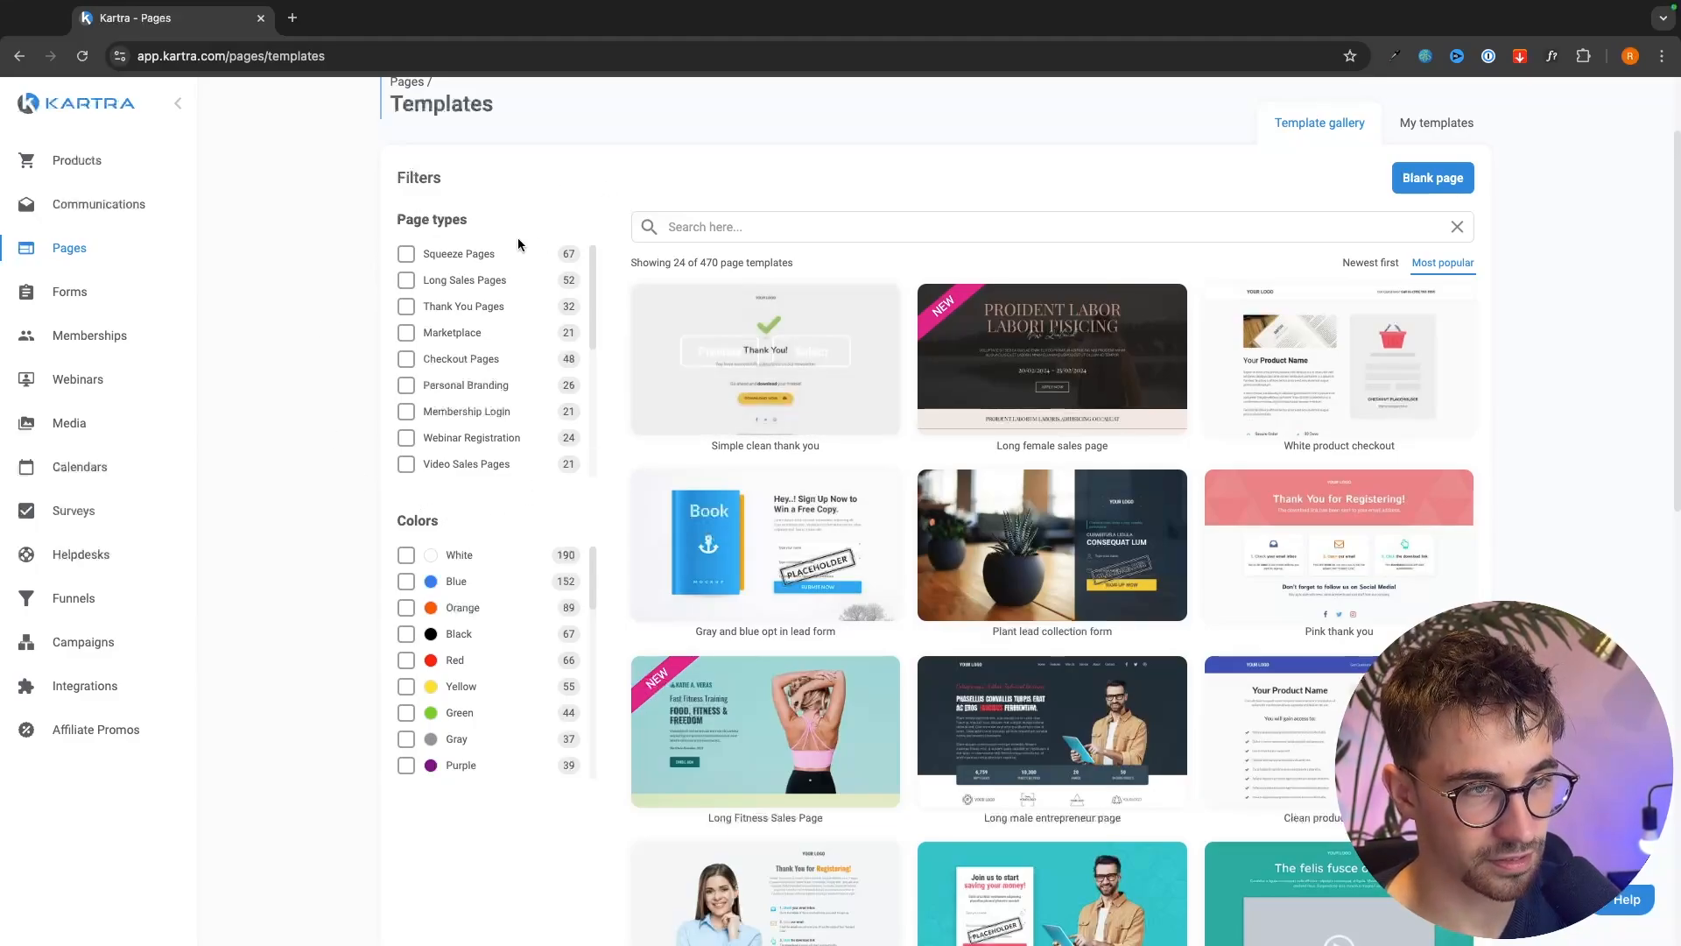
click(444, 257)
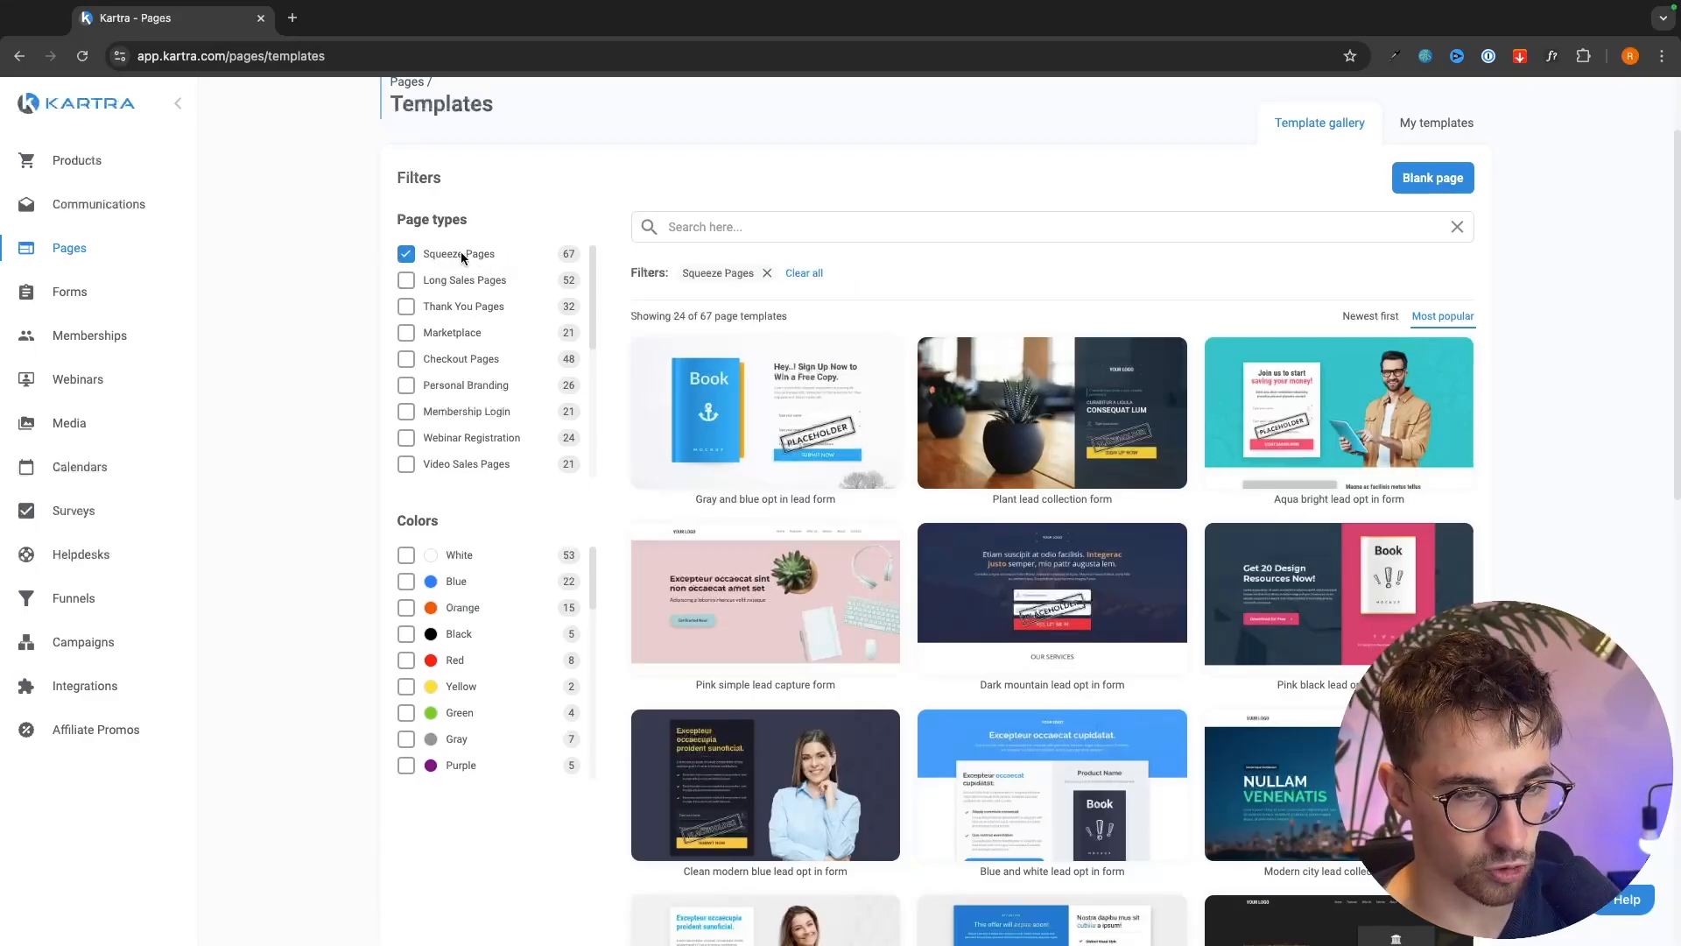
scroll(1080, 470, down, 3)
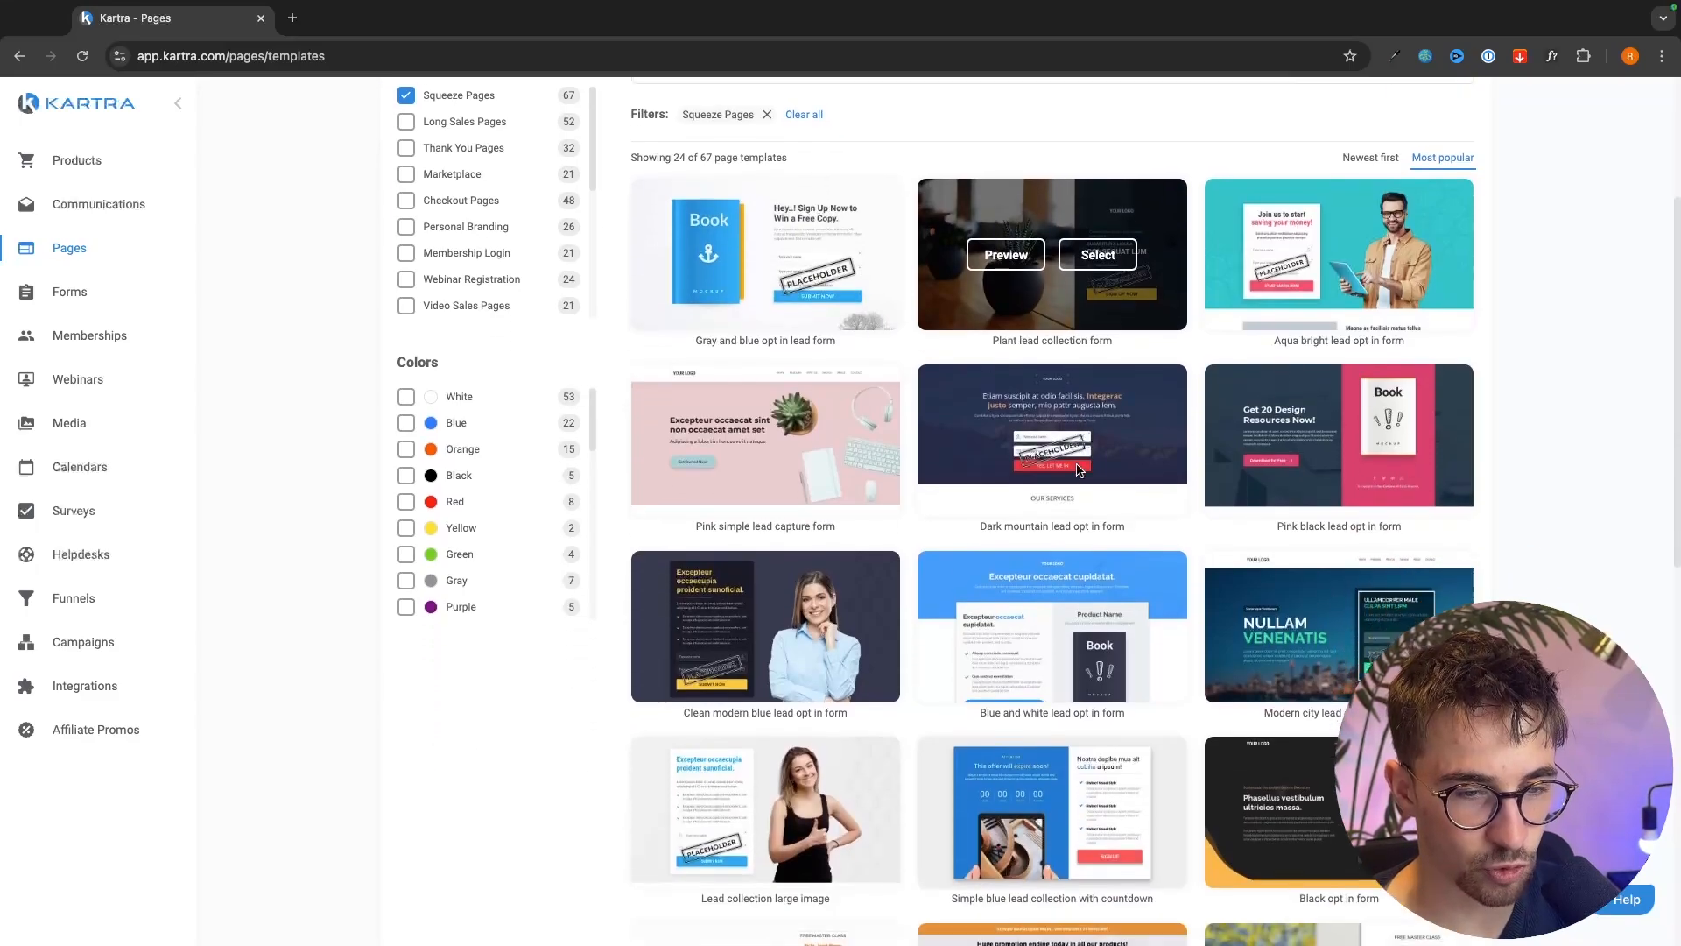
scroll(1080, 470, down, 7)
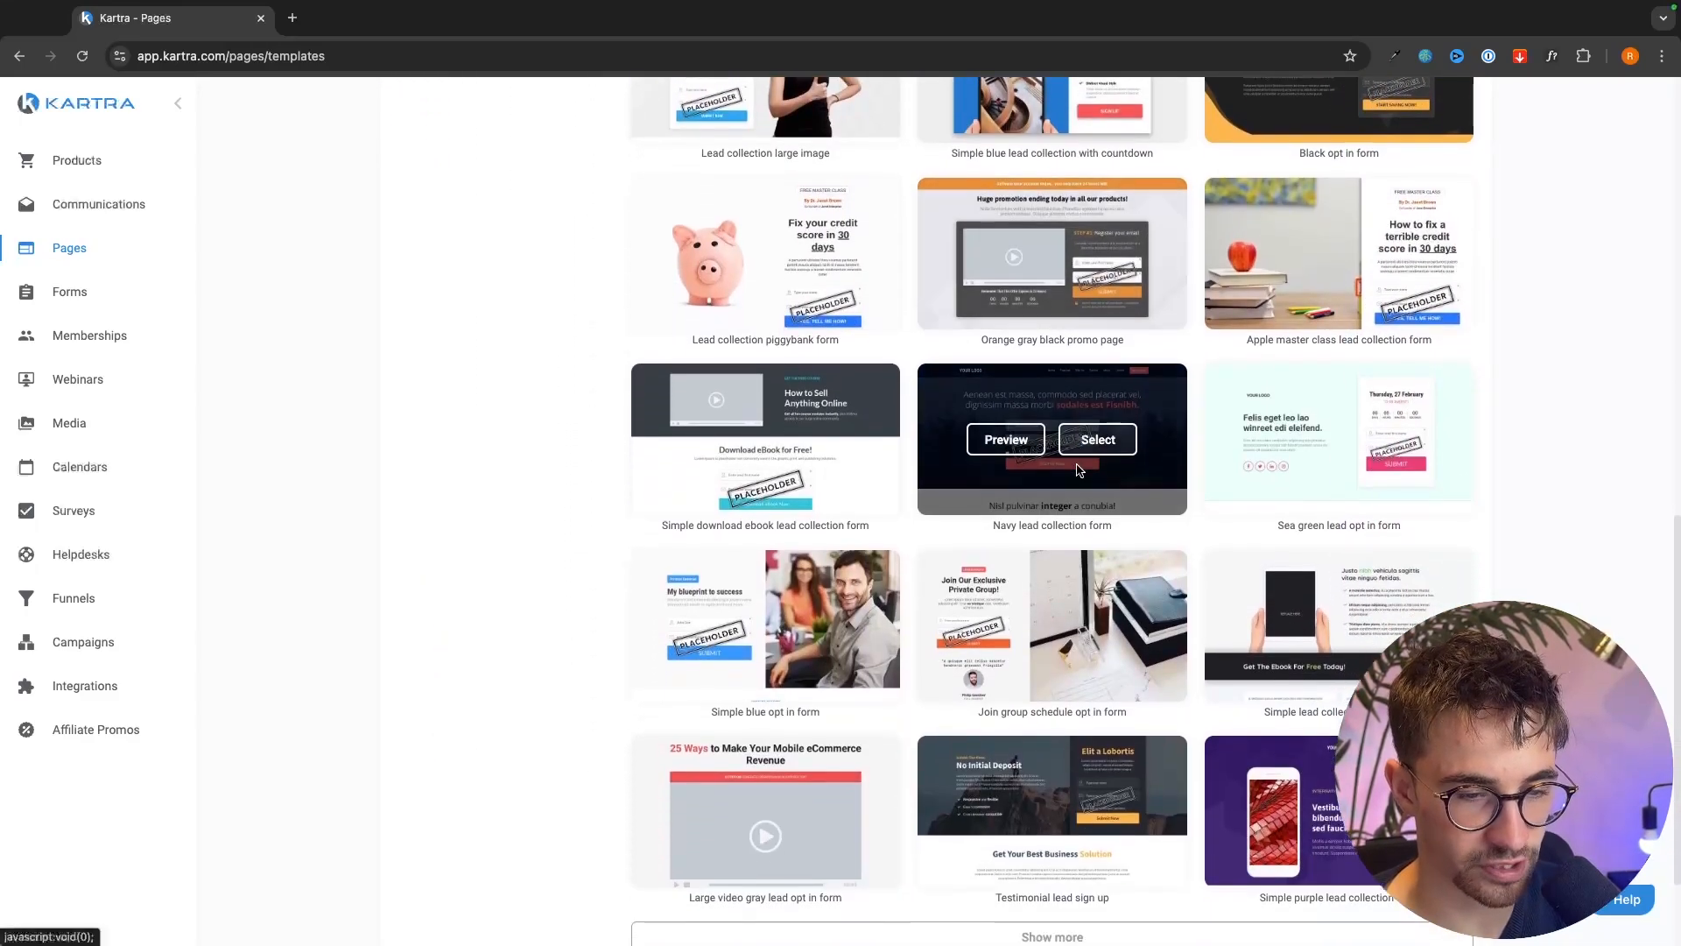
scroll(1080, 470, down, 2)
click(1042, 797)
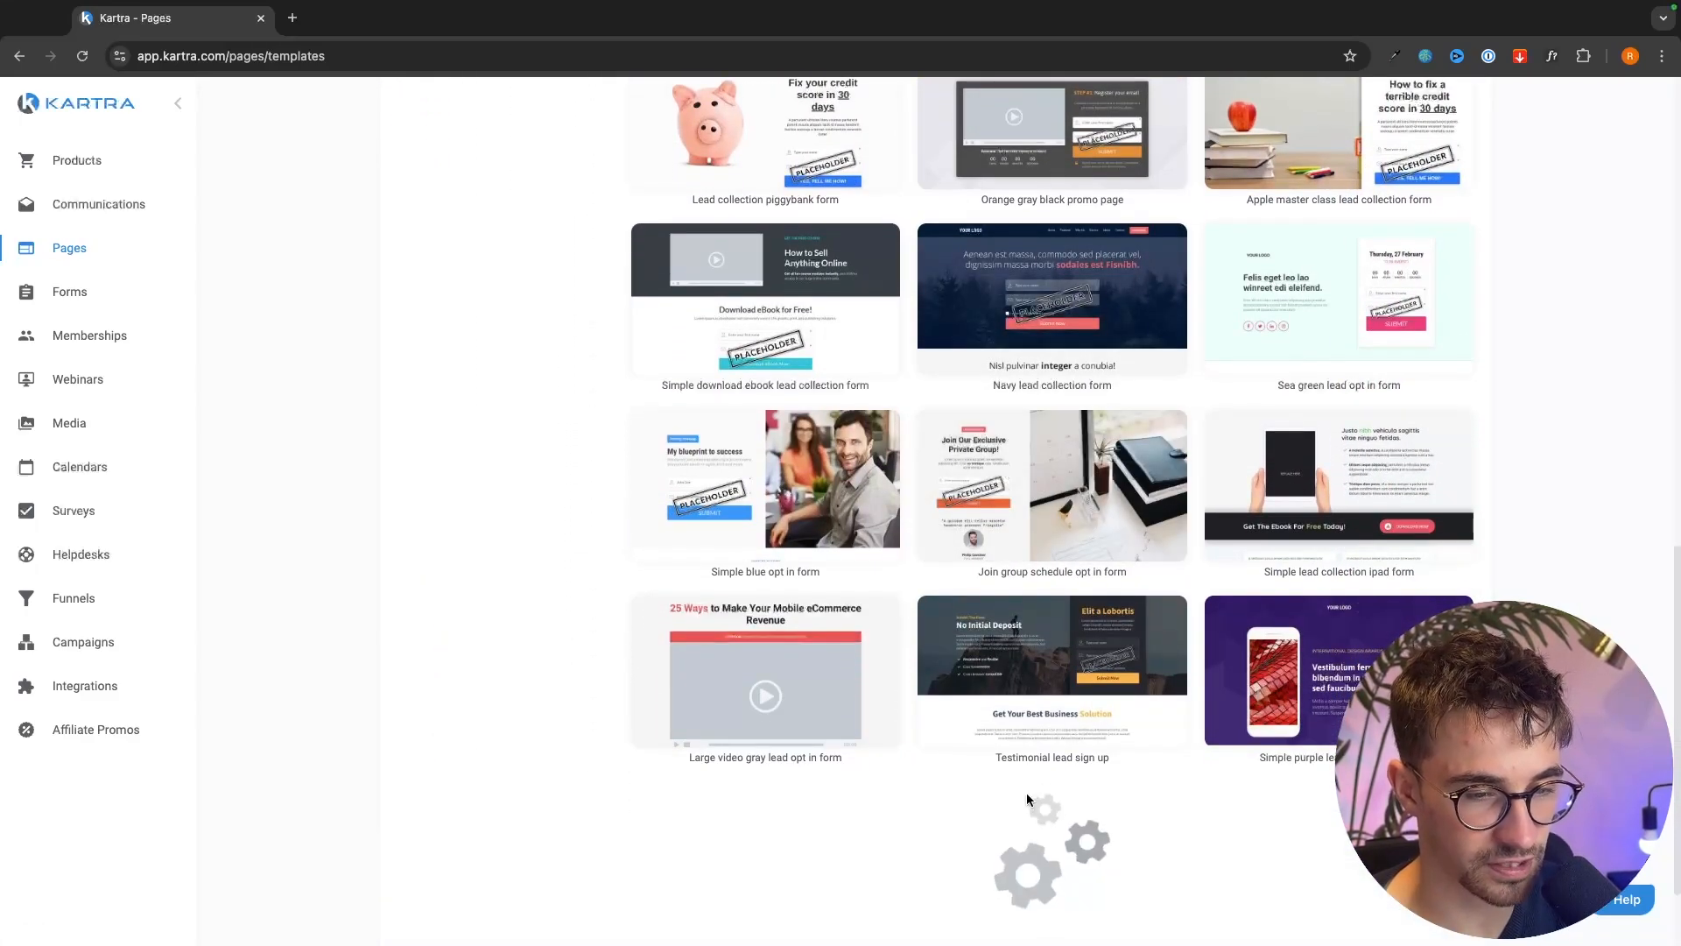
- Browse the squeeze page templates and select the Orange gray black promo page template
scroll(1139, 745, down, 1)
scroll(1179, 687, down, 11)
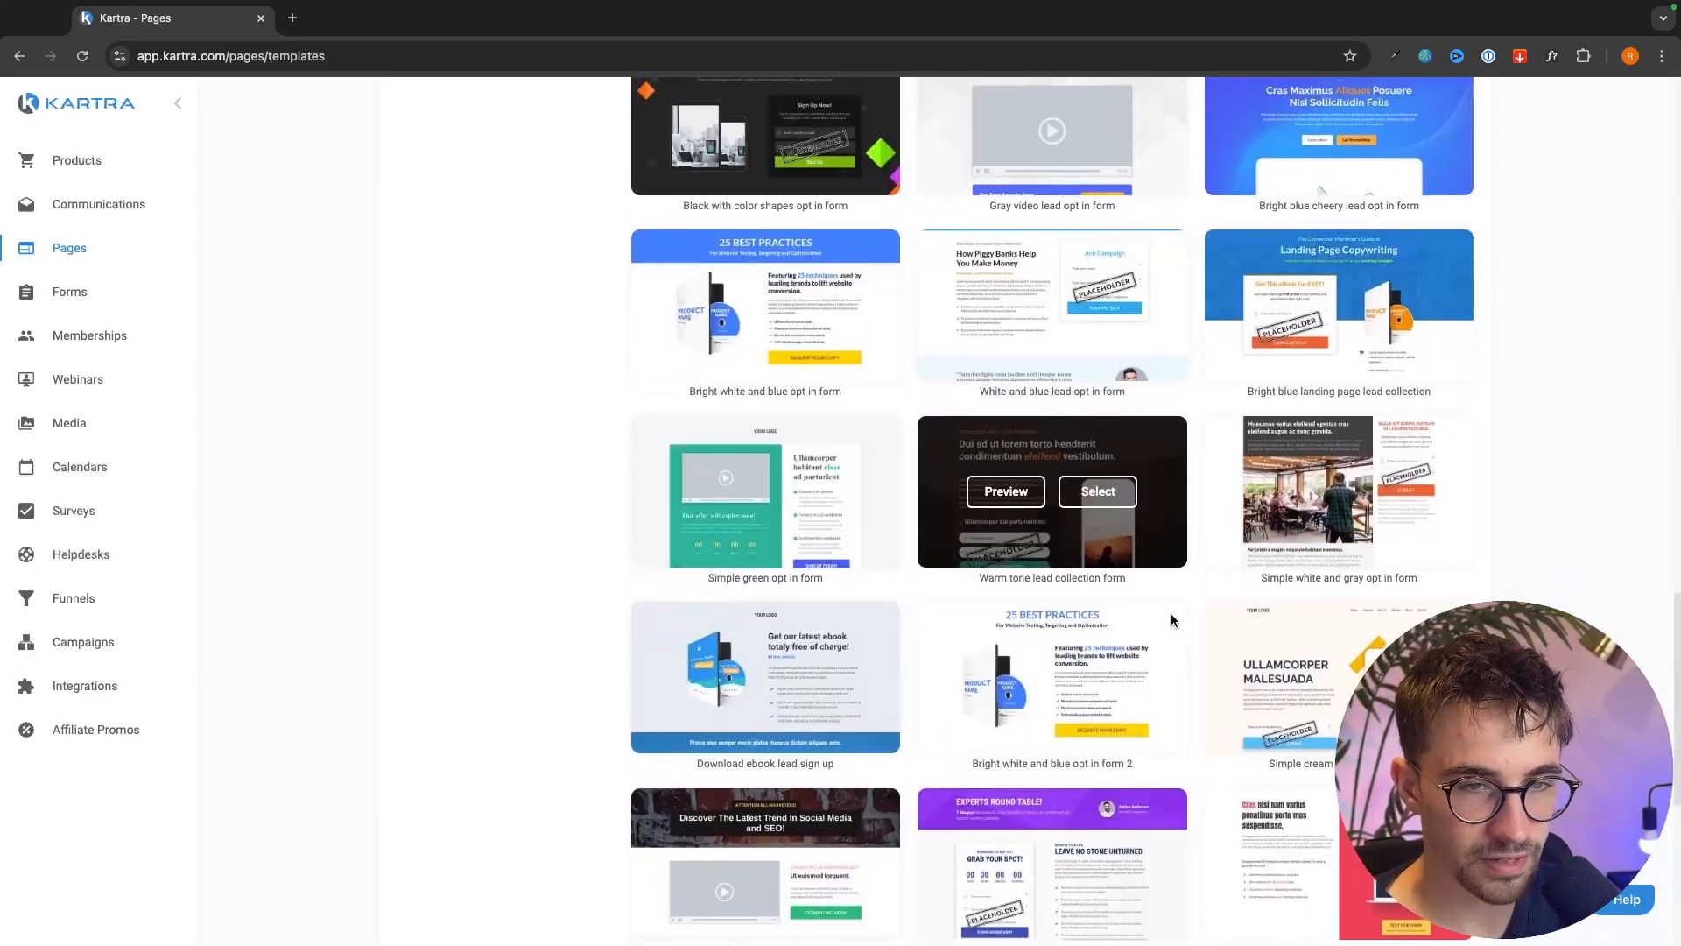
scroll(1170, 613, down, 3)
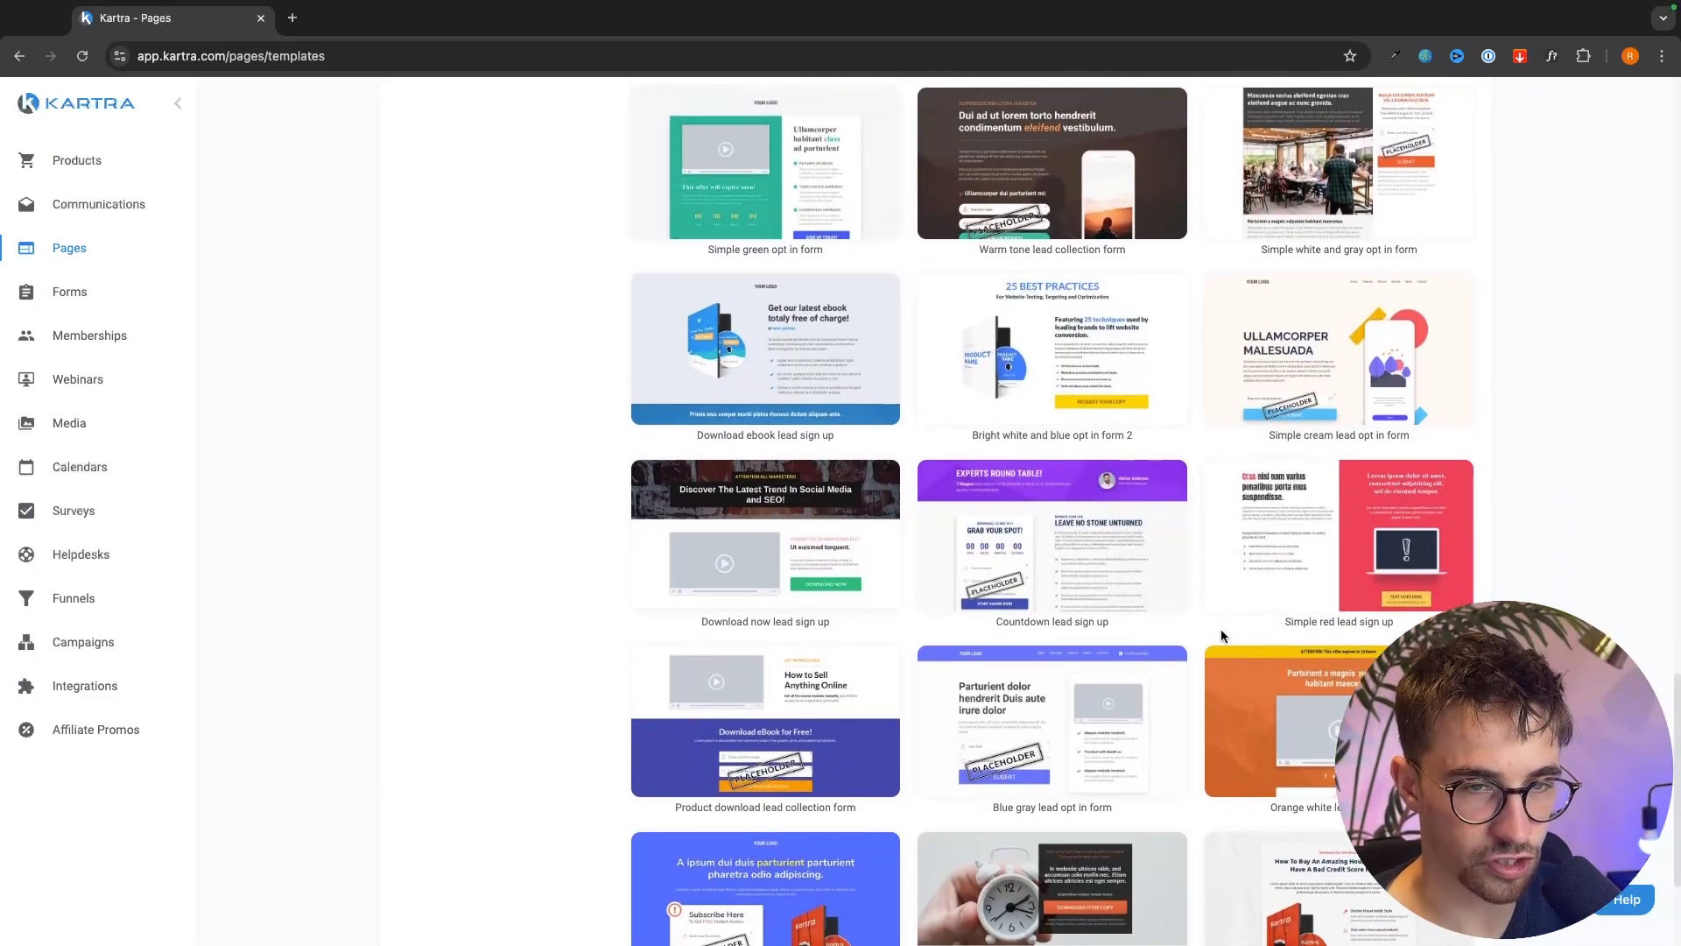
scroll(1259, 553, up, 1)
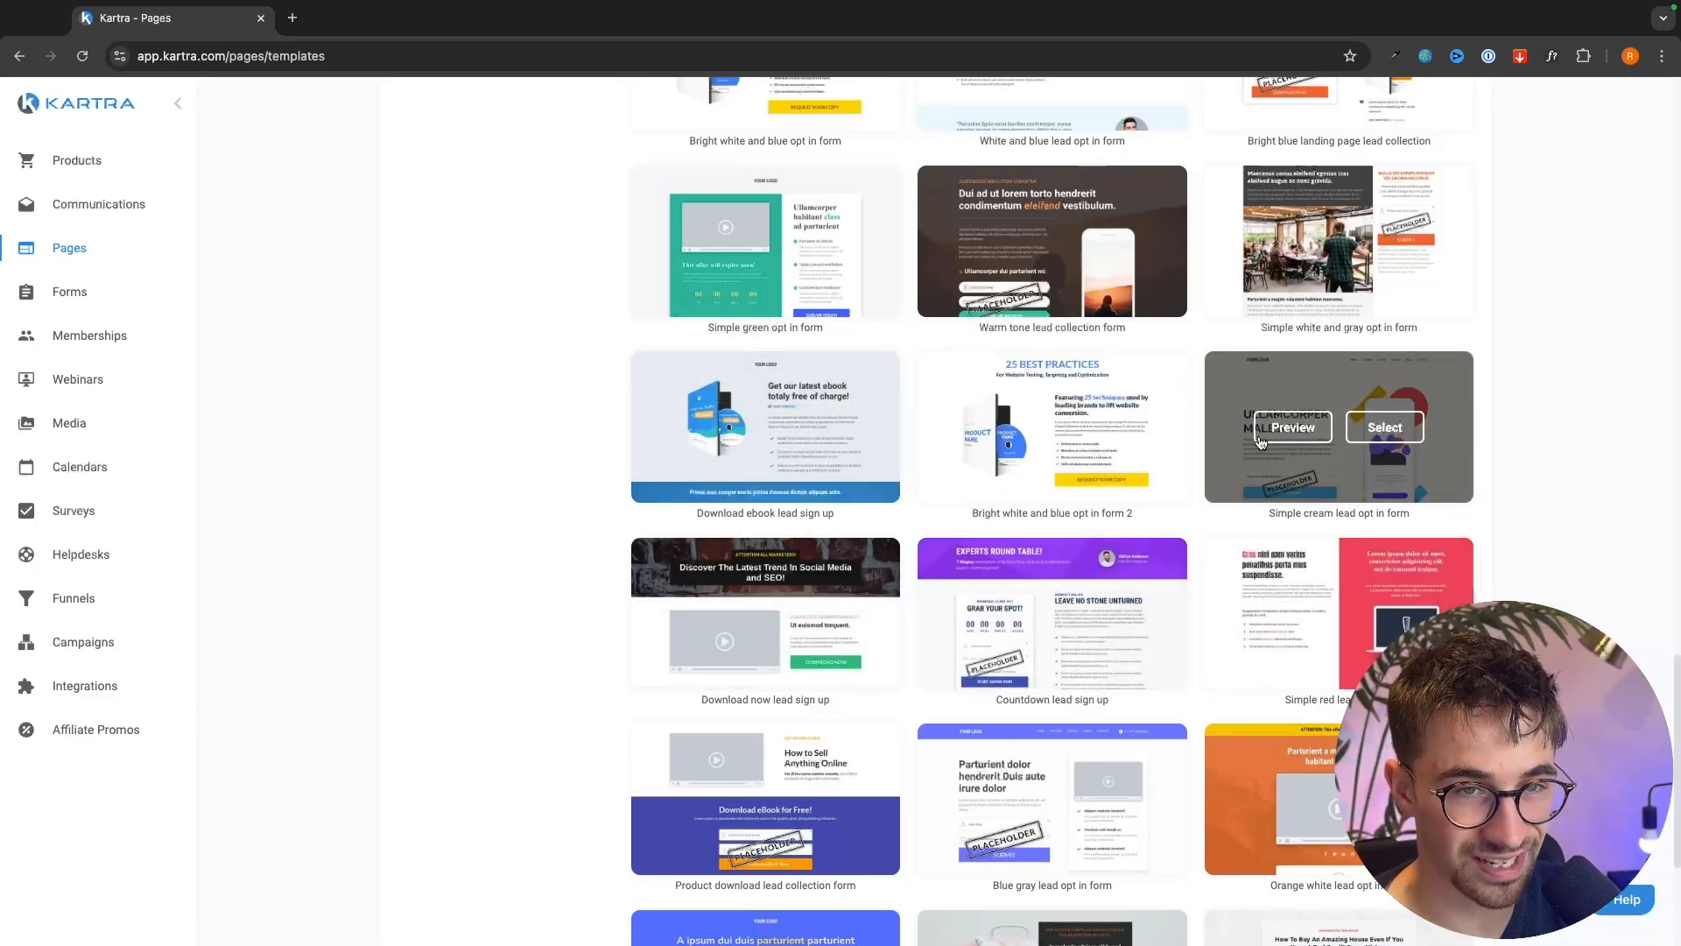
scroll(1211, 412, up, 2)
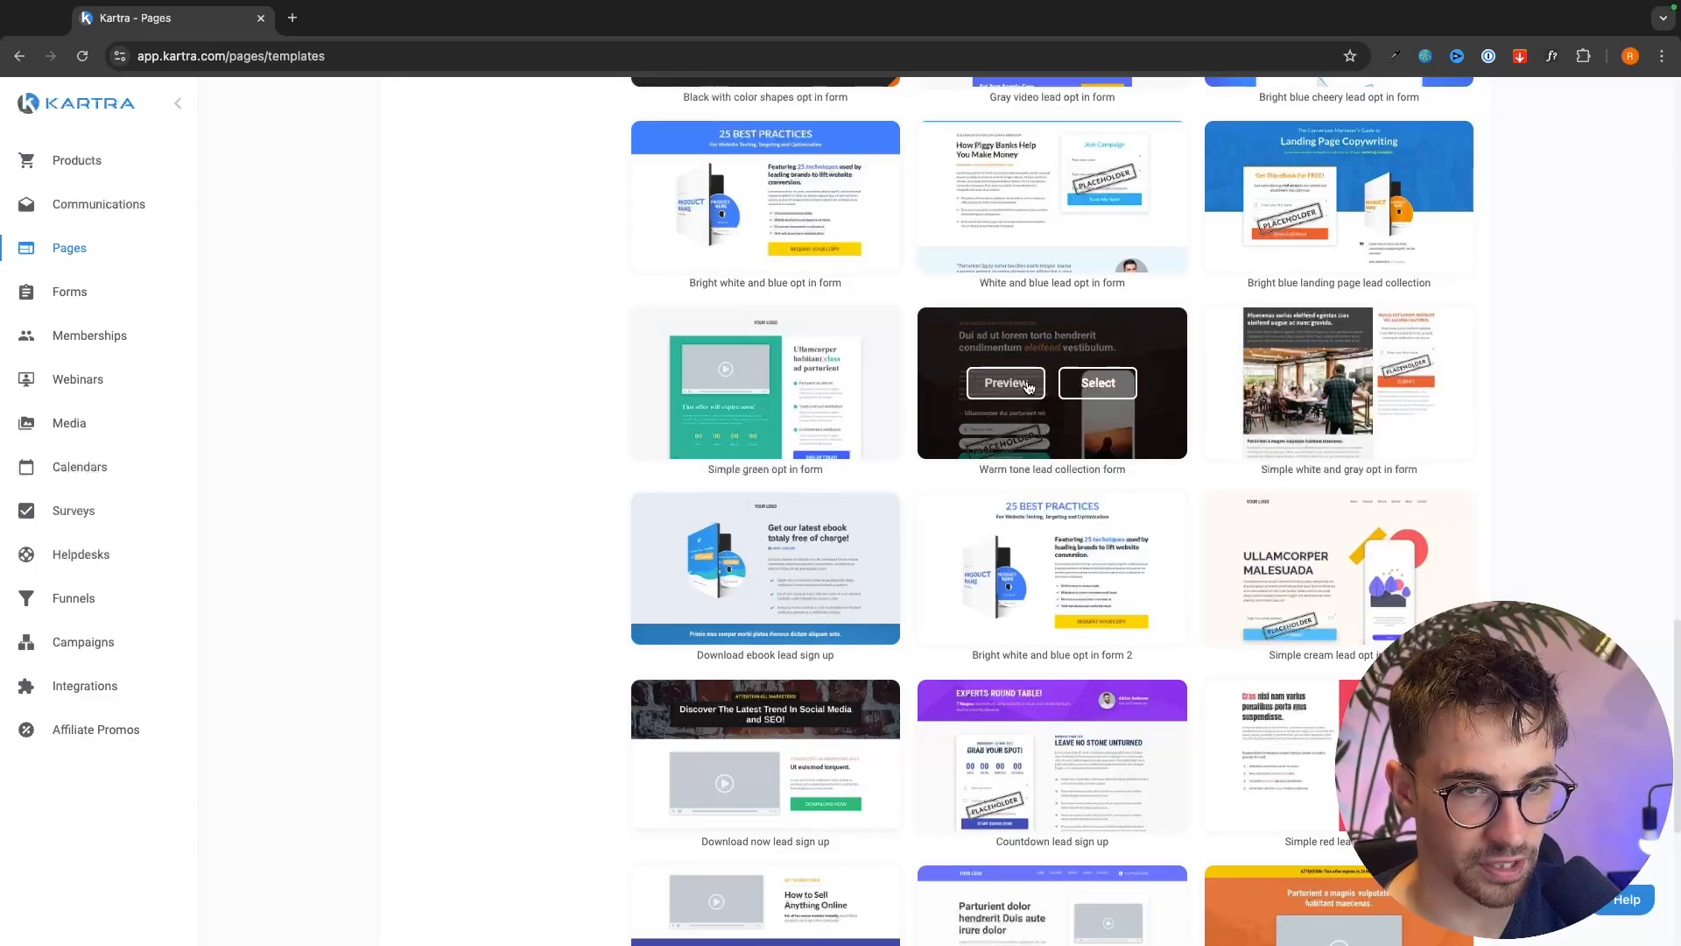
scroll(1030, 389, up, 5)
scroll(1030, 389, up, 10)
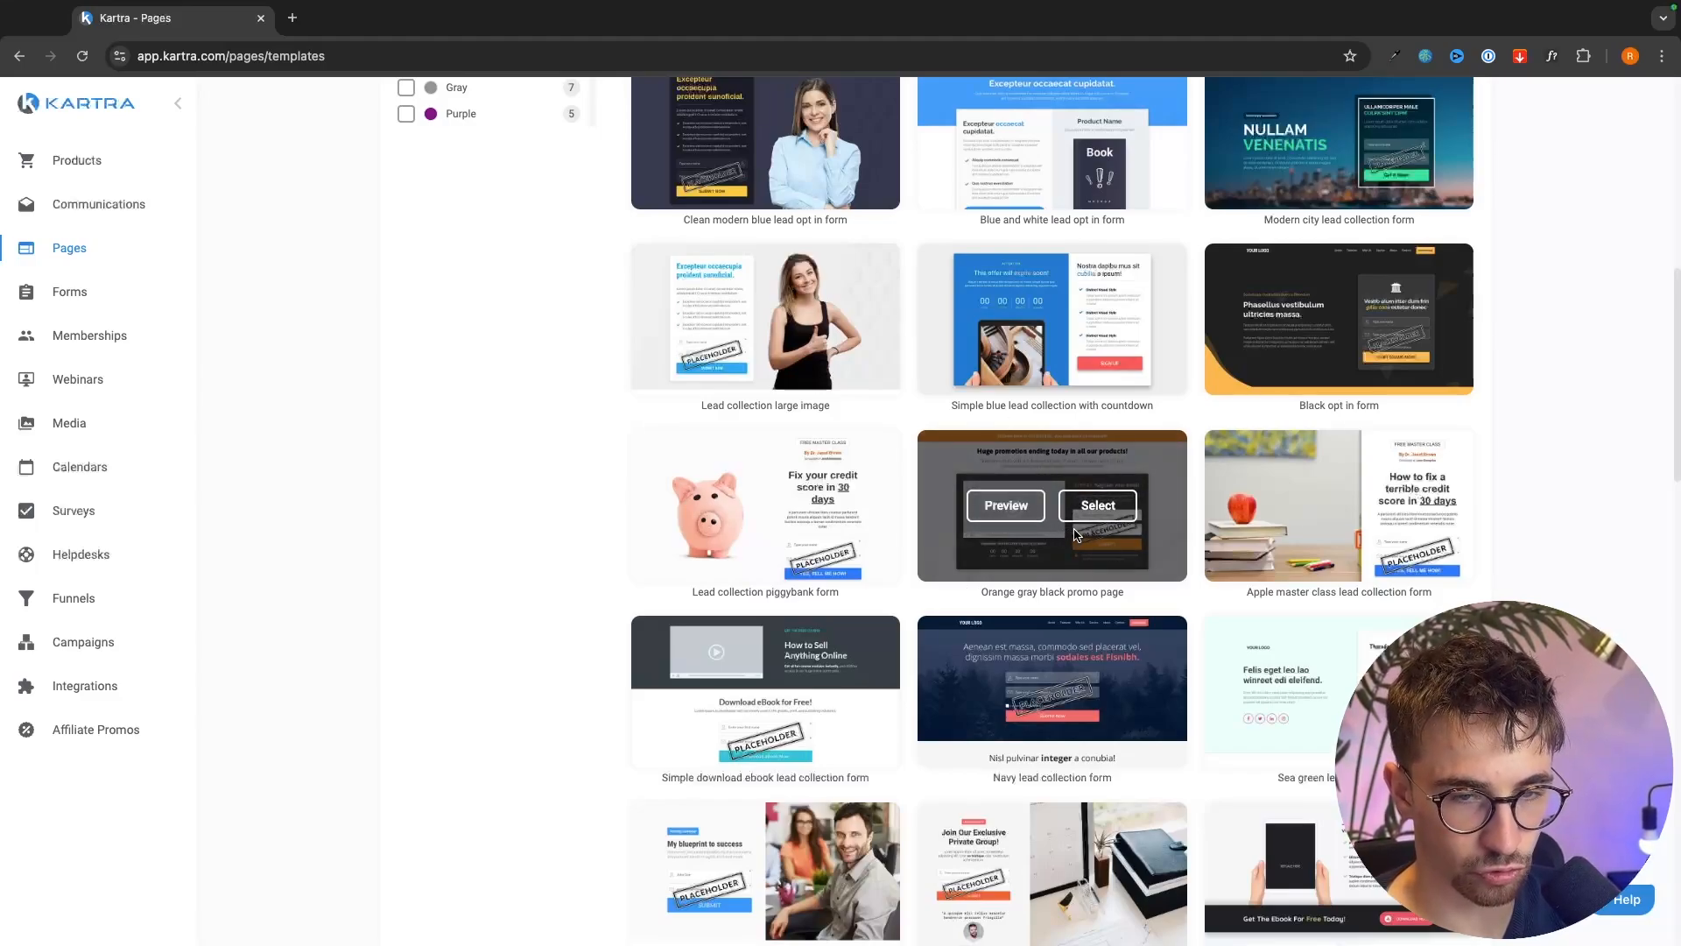
click(1100, 514)
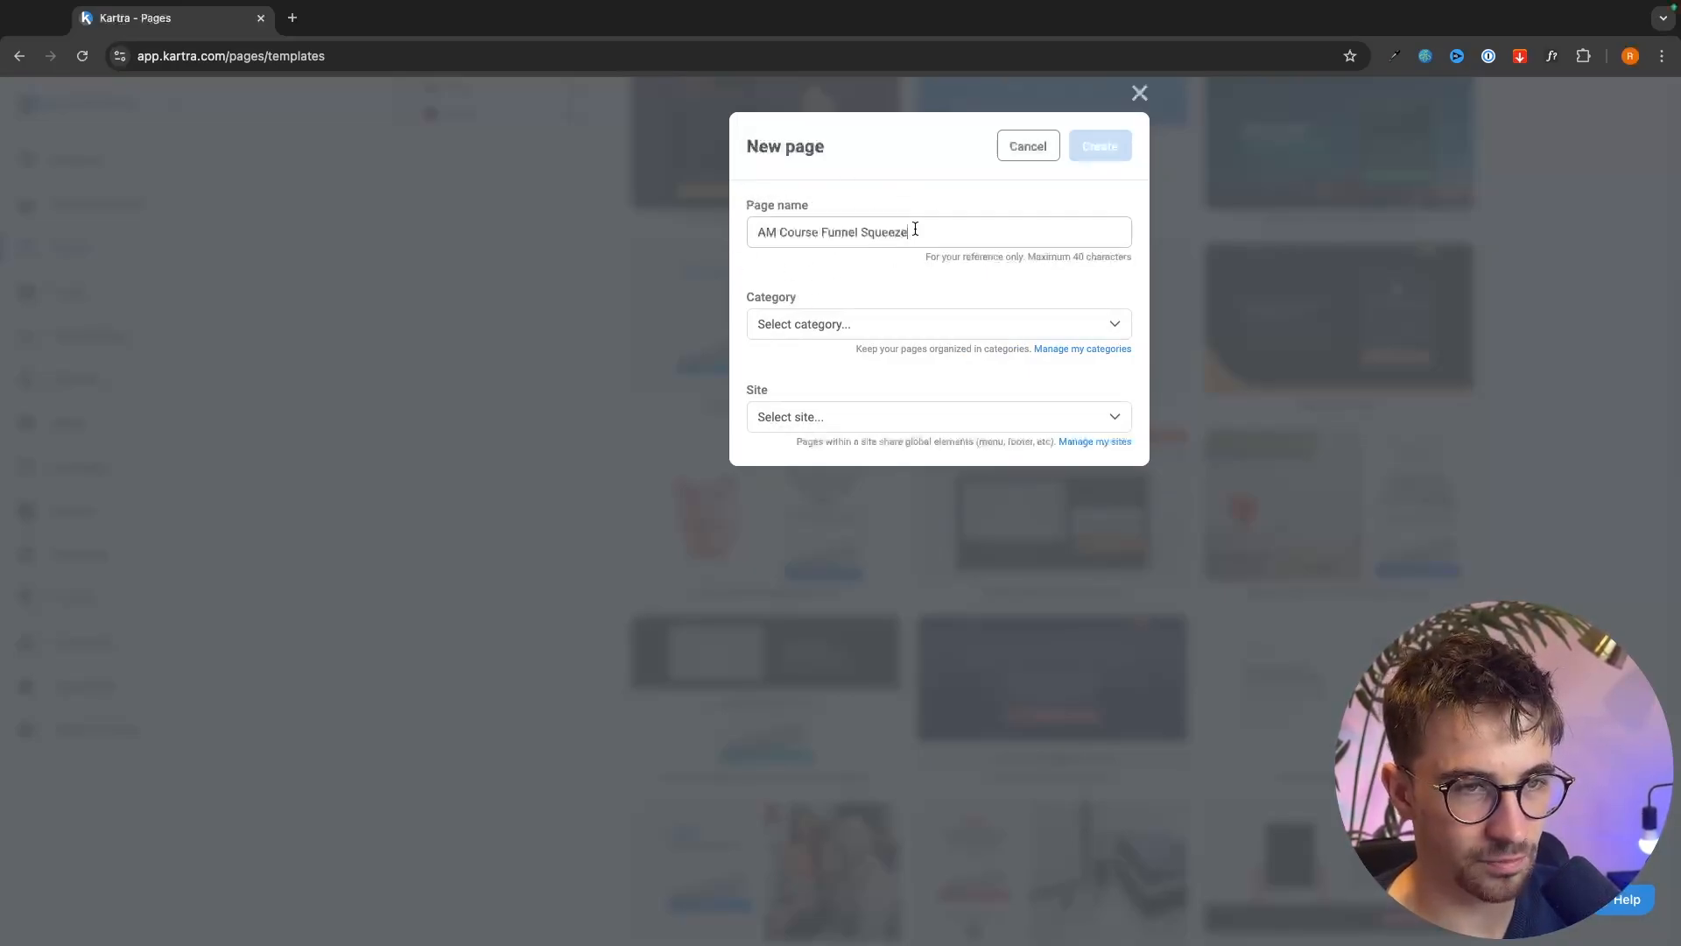
- Create the page AM Course Funnel Squeeze with no category in particular and no site in particular
drag(912, 230, 718, 236)
click(826, 263)
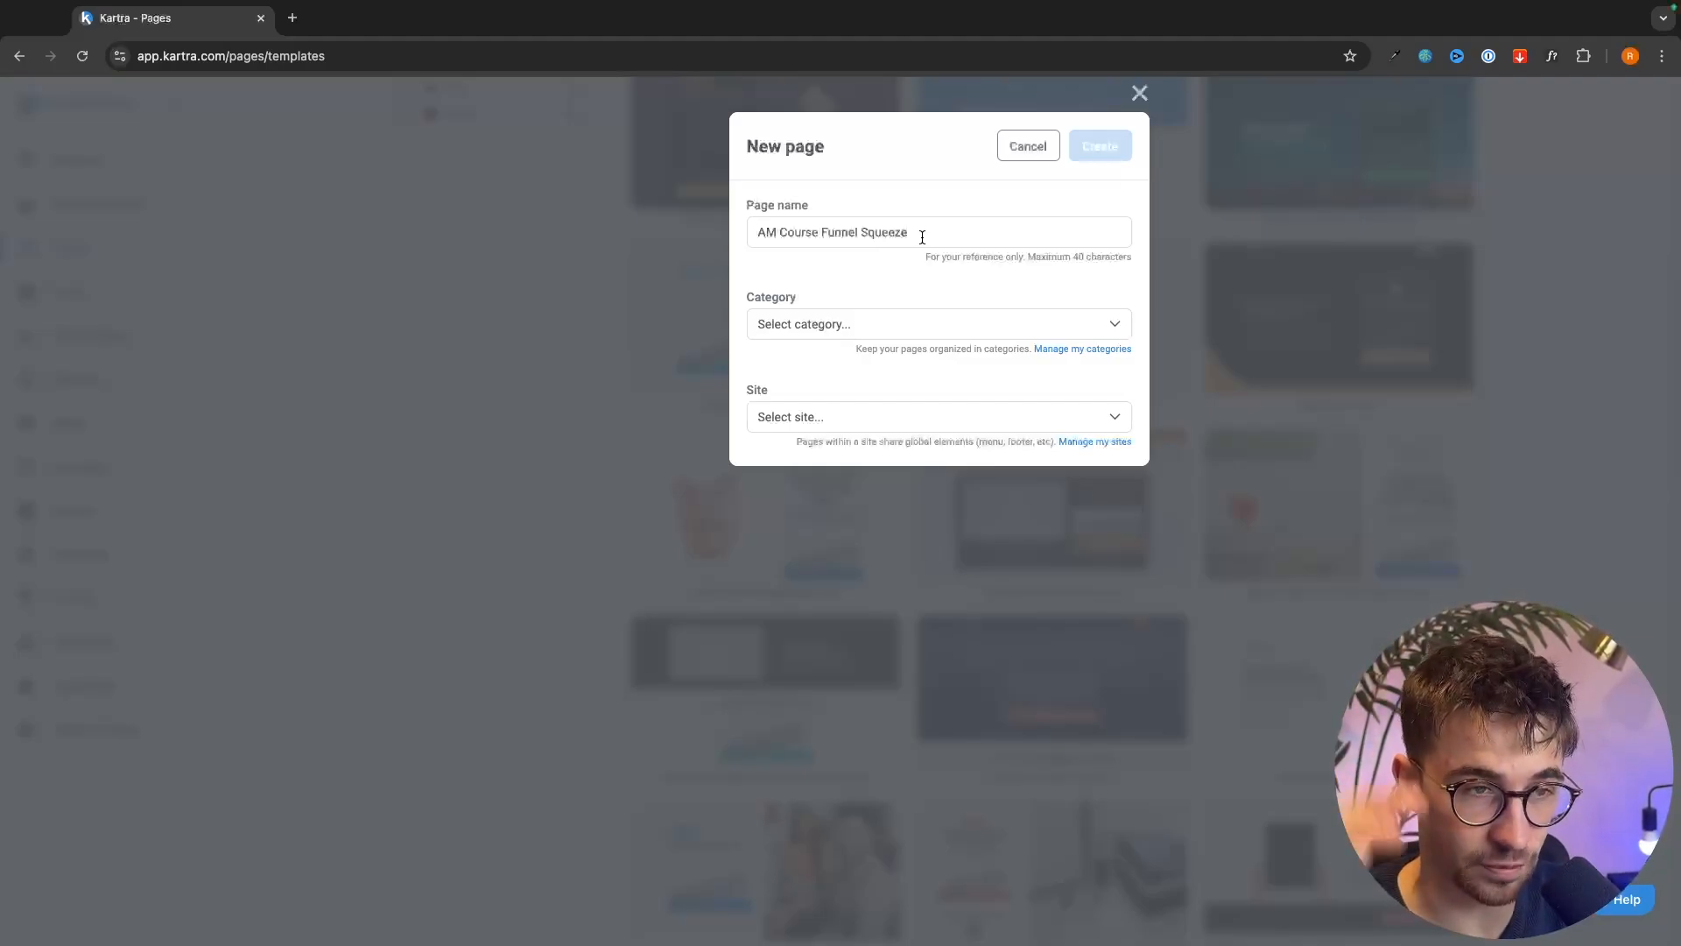
click(823, 324)
click(771, 389)
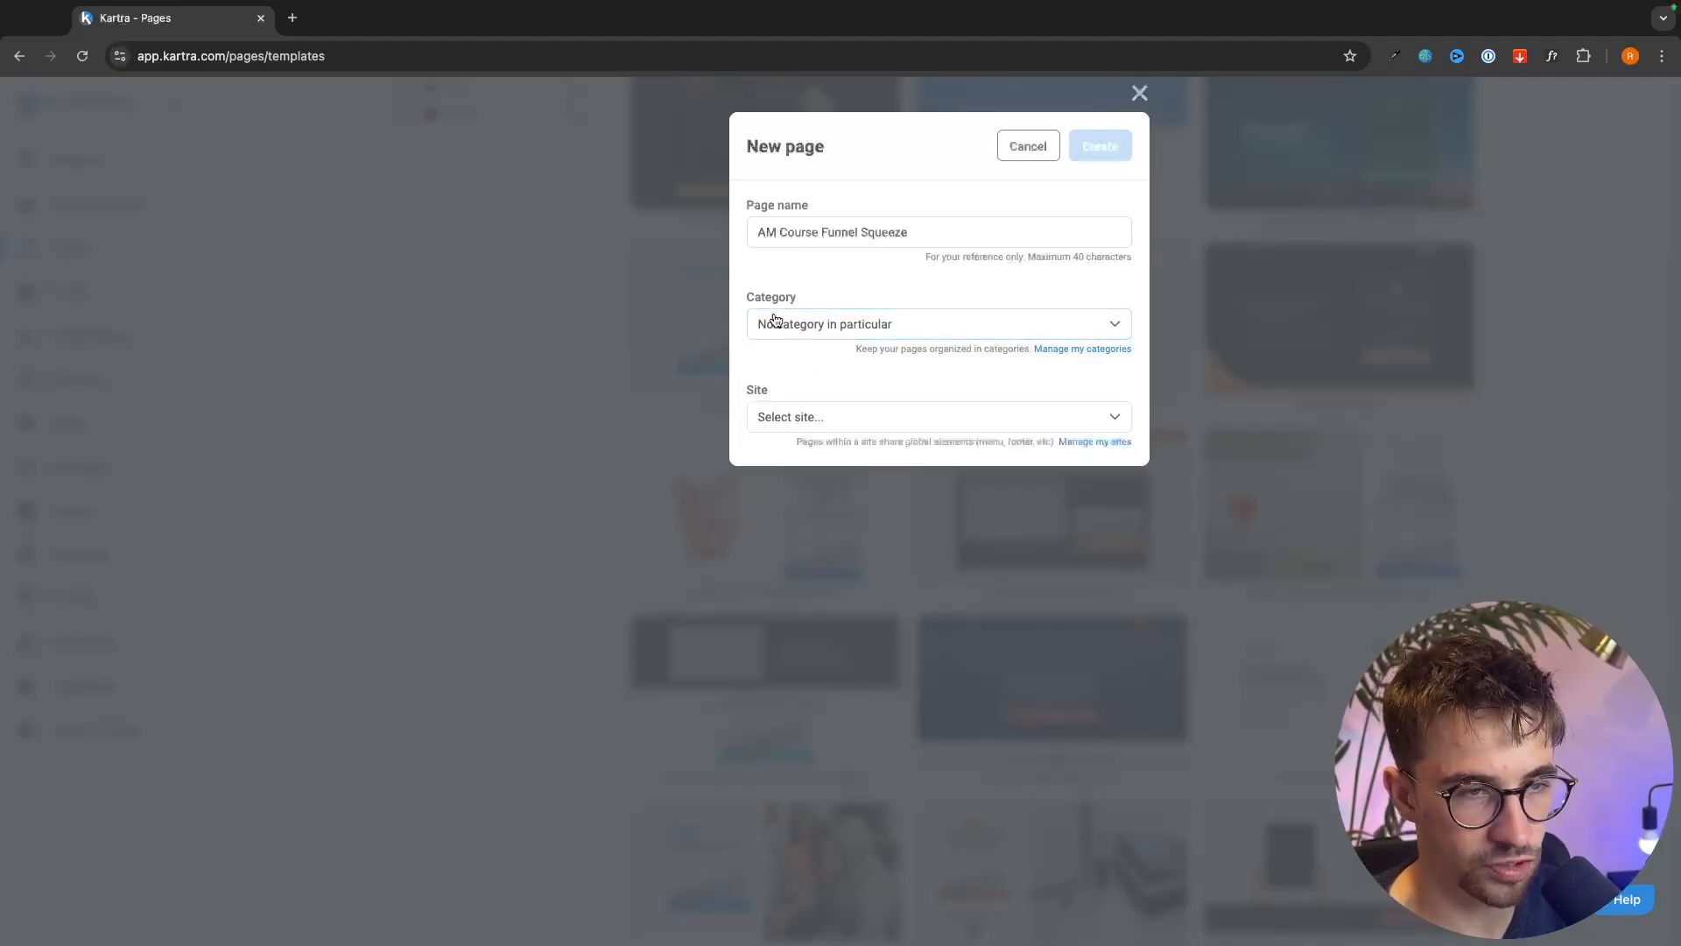
click(792, 418)
click(800, 480)
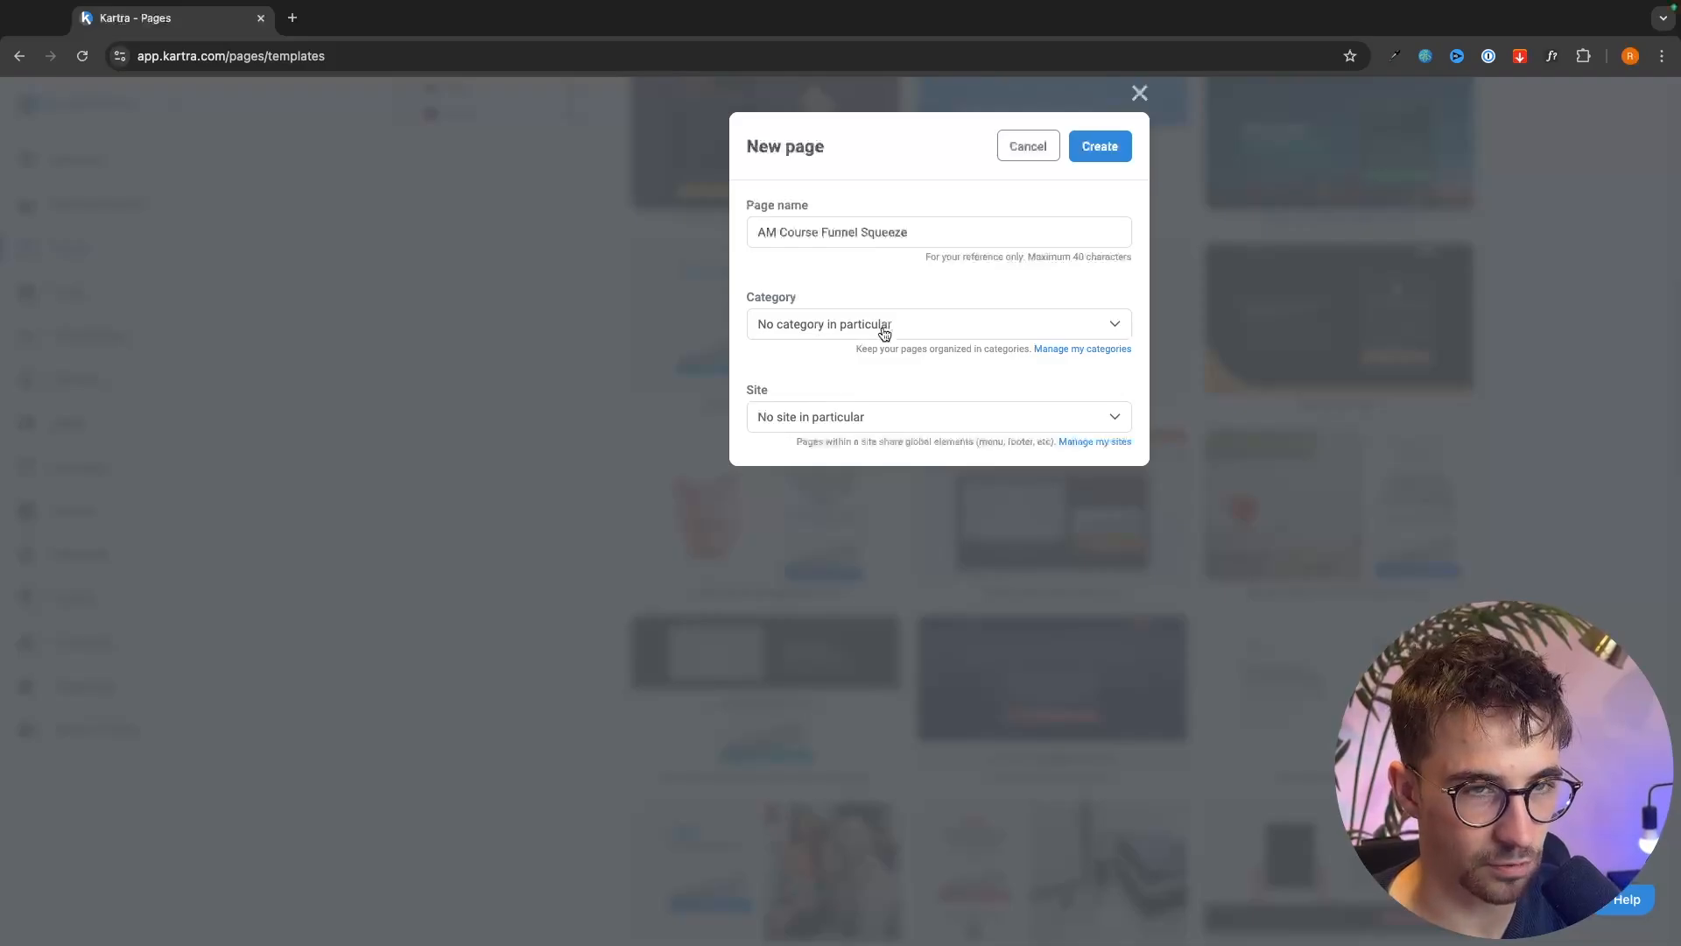
click(1100, 149)
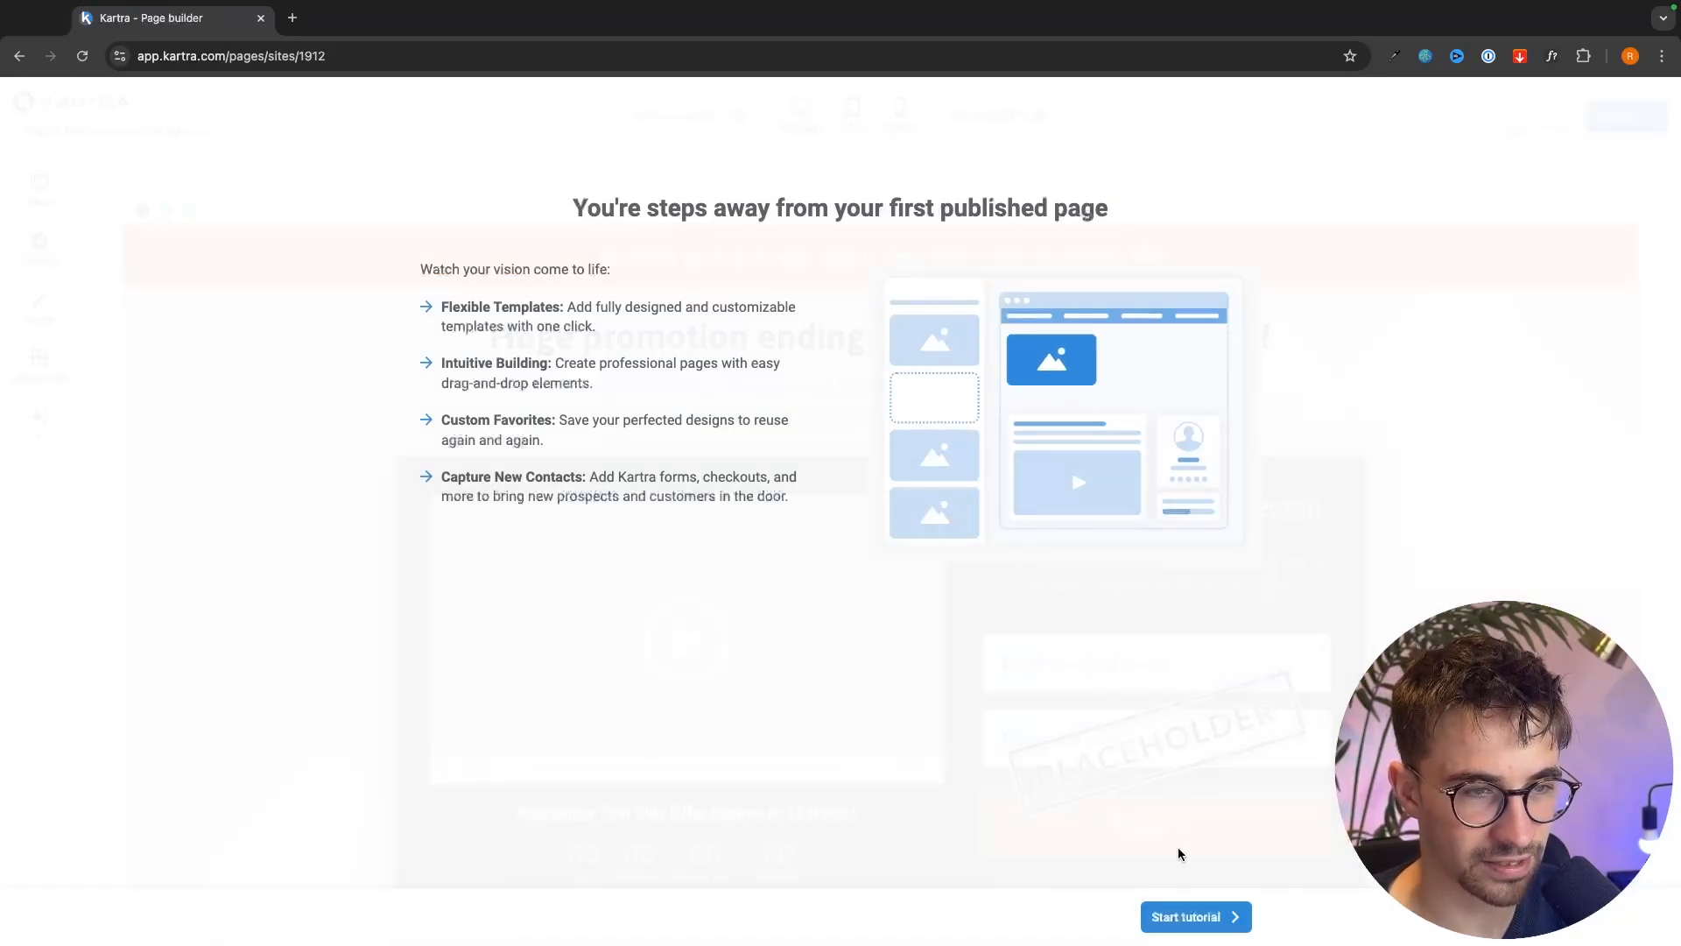
- Go through the page builder's introductory tutorial to its end
click(1197, 917)
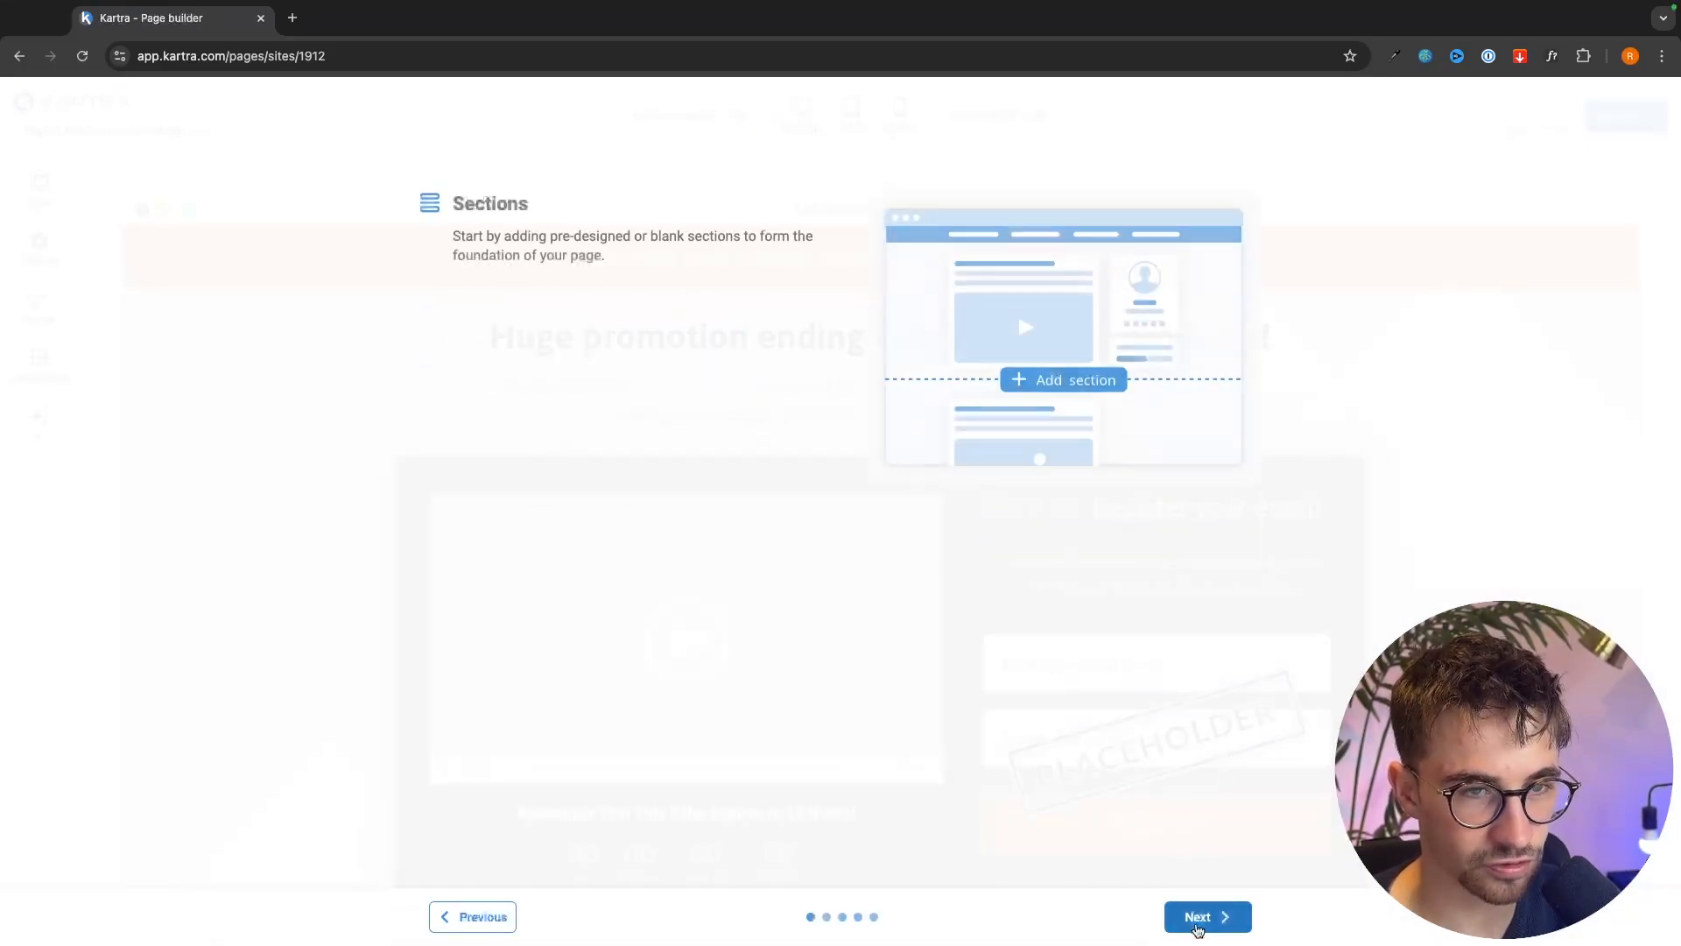
click(1197, 917)
click(1197, 917)
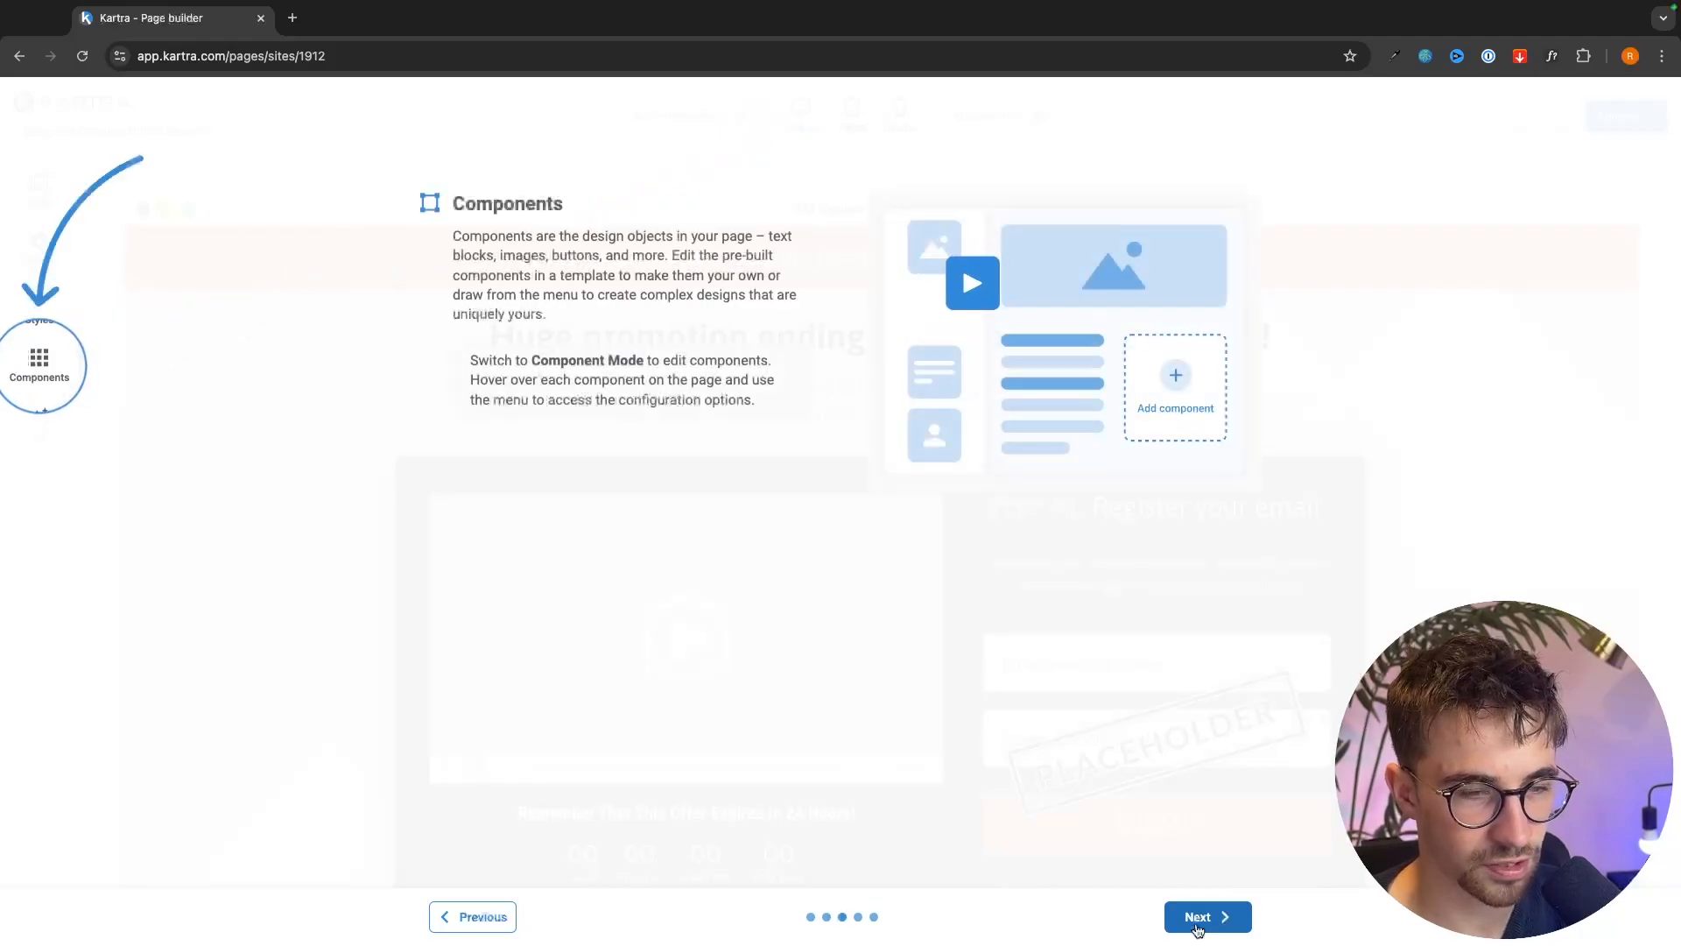
click(1197, 917)
click(1197, 917)
click(1197, 917)
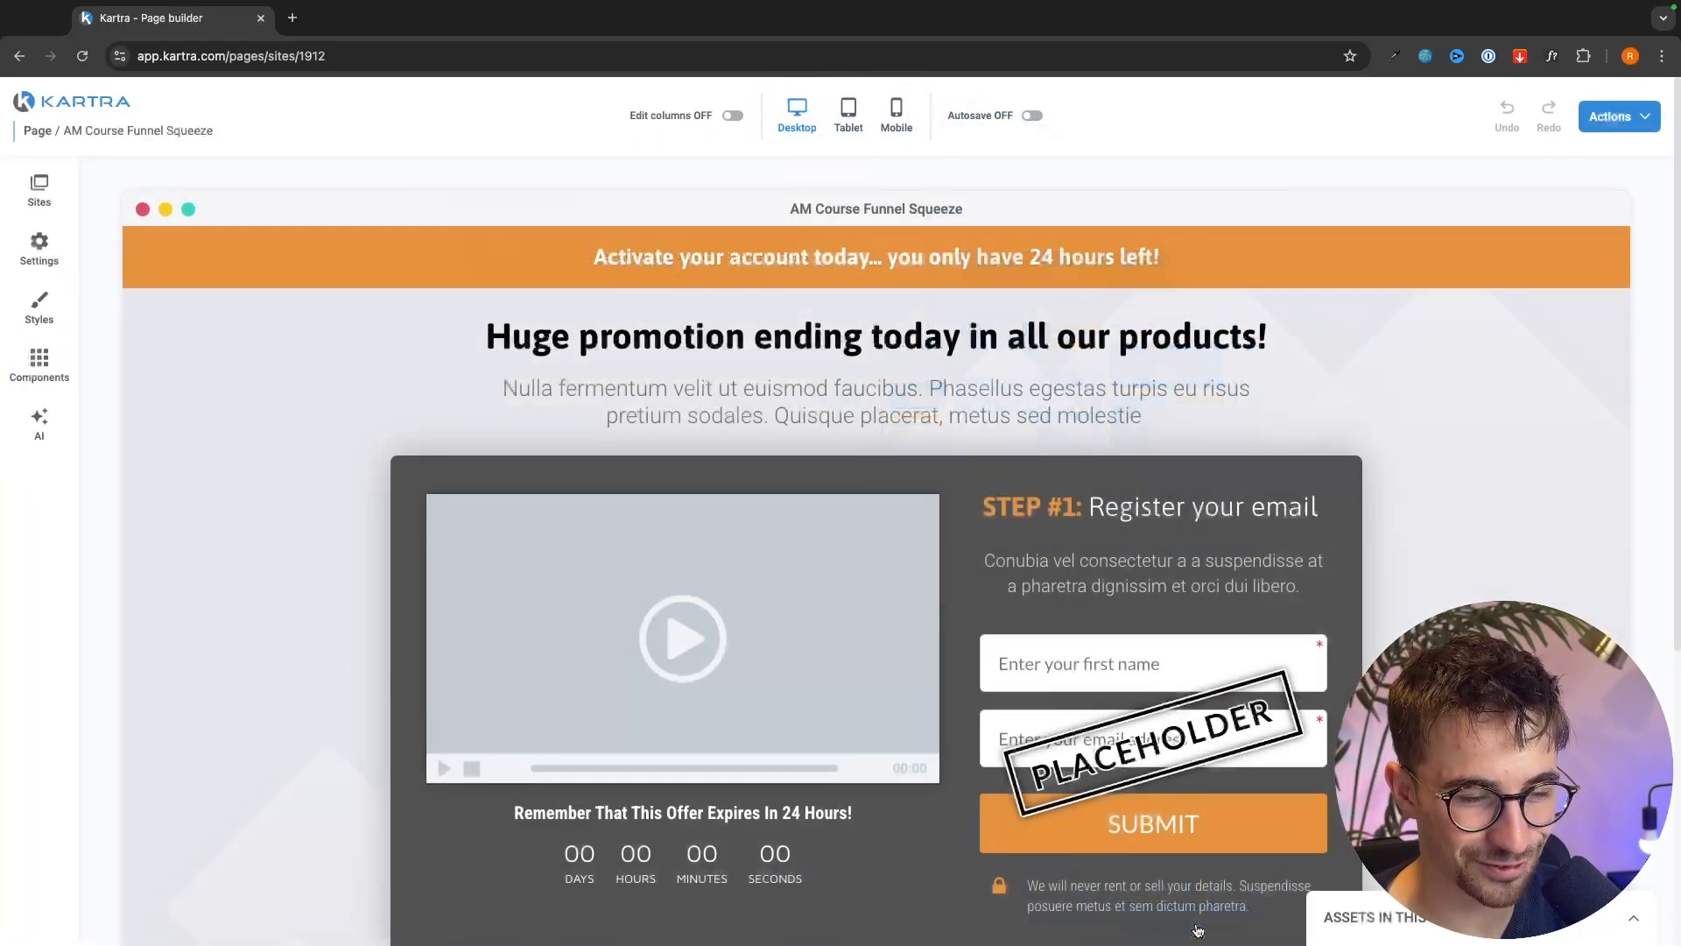
- Look over the new squeeze page and try moving its main headline
scroll(1316, 727, down, 1)
scroll(1344, 731, up, 2)
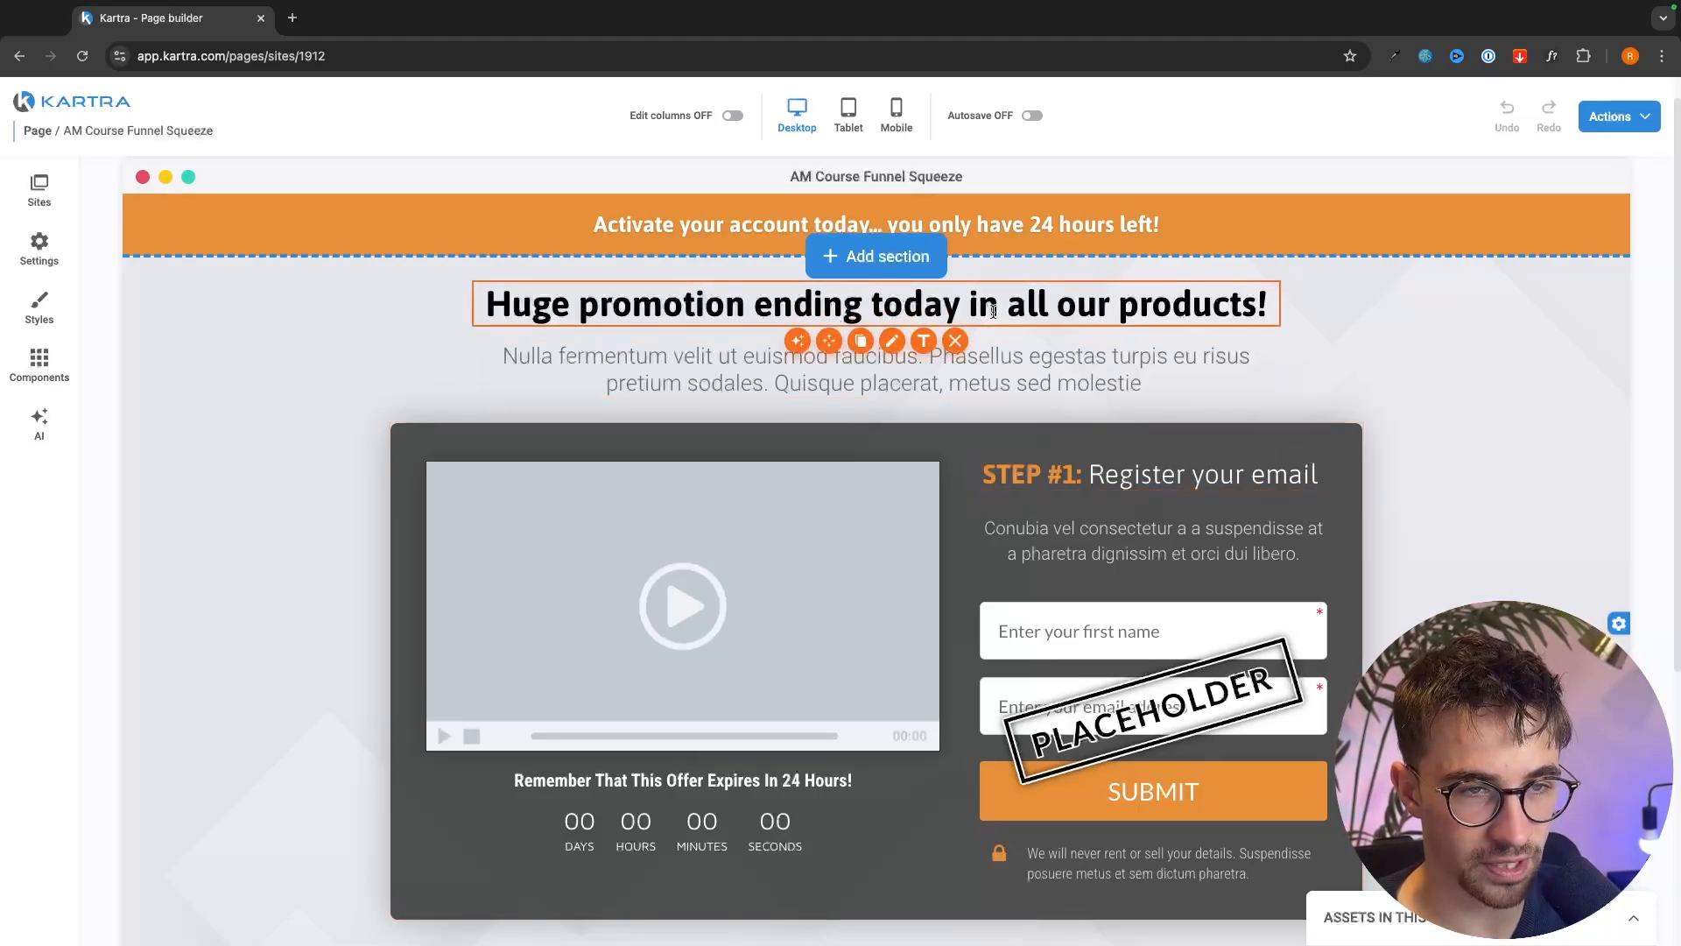
drag(826, 339, 893, 323)
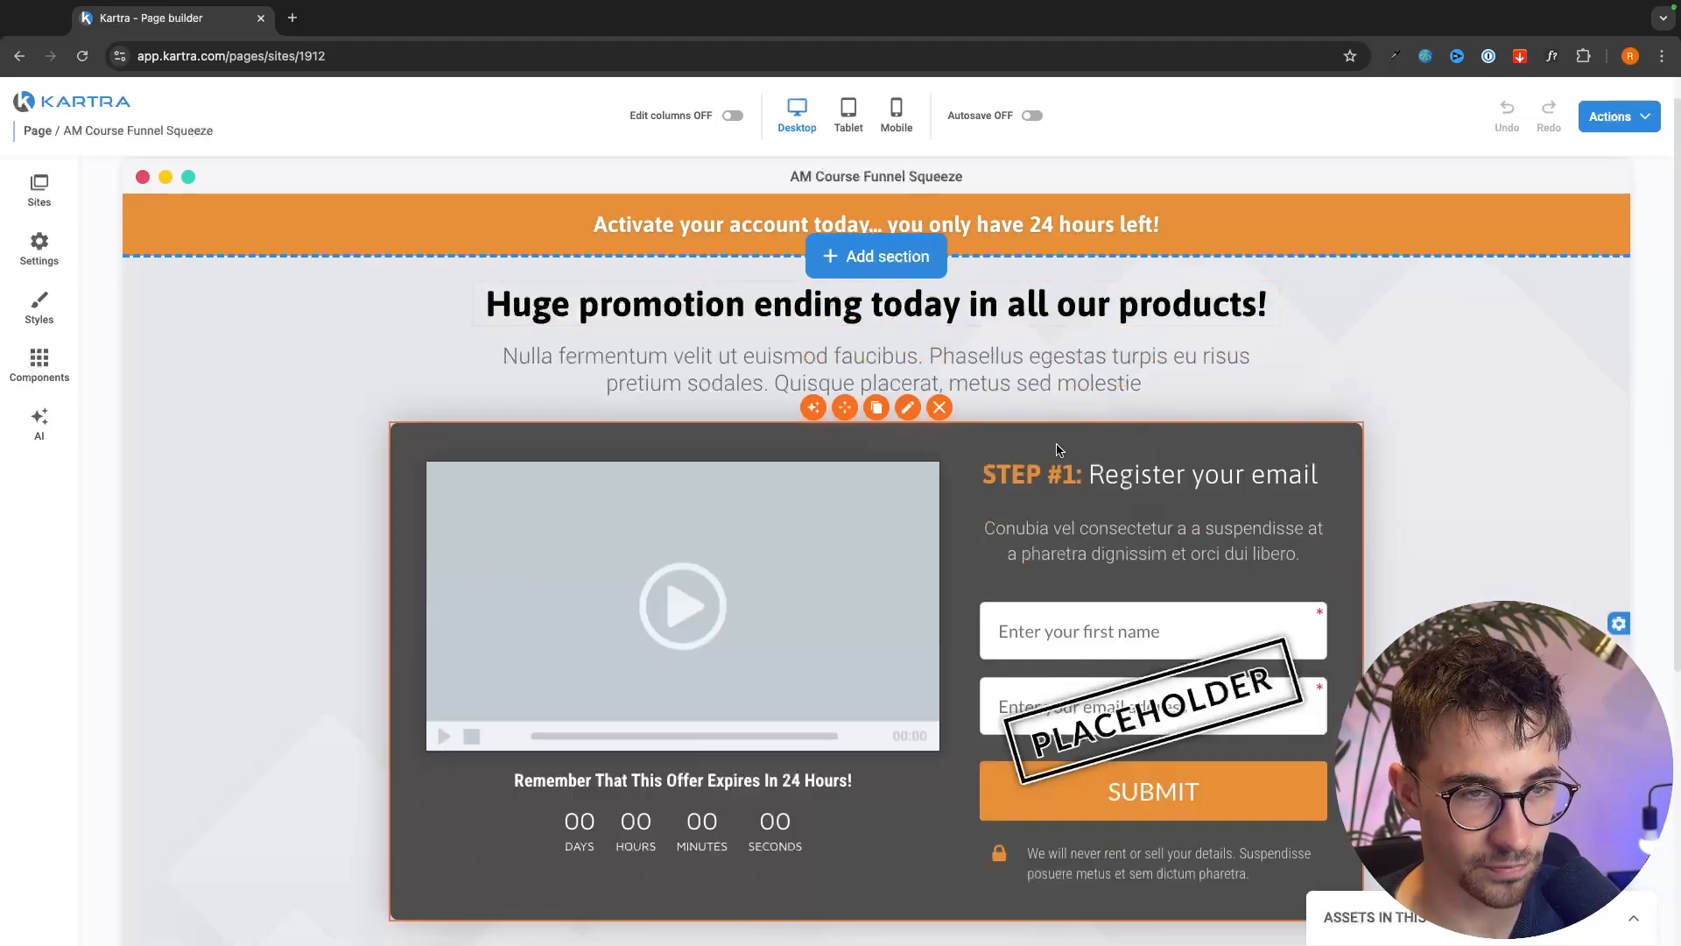
- Replace the main headline with "How To Make Your First $10,000 With Affiliate Marketing"
double_click(1066, 300)
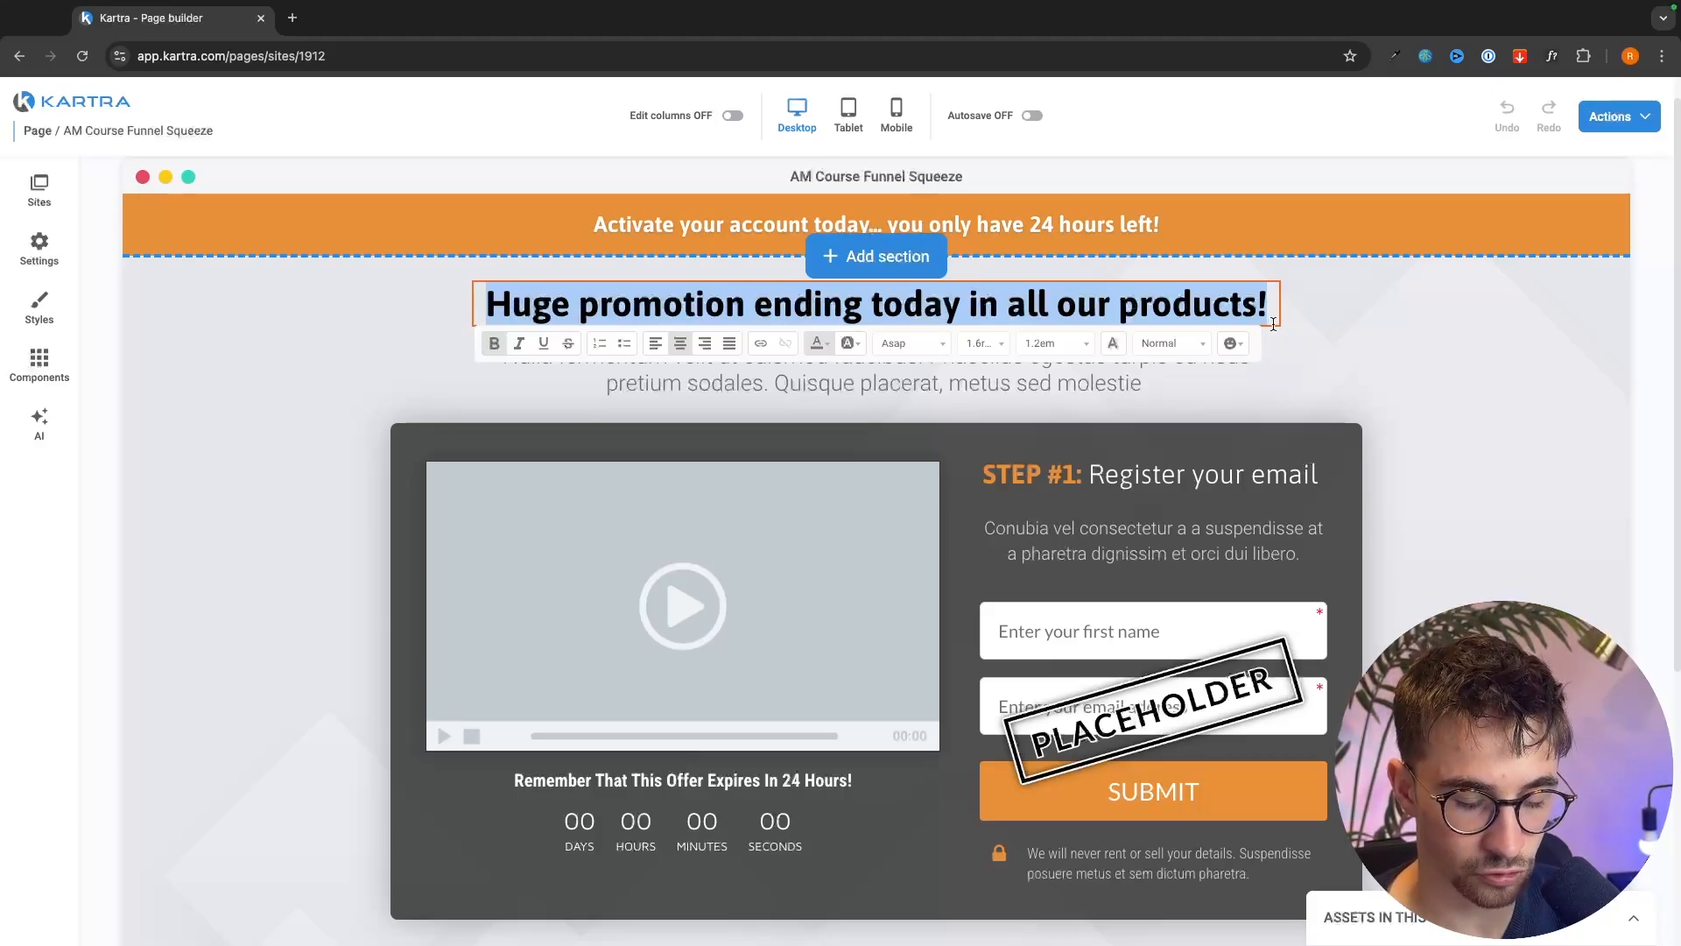
key(BackSpace)
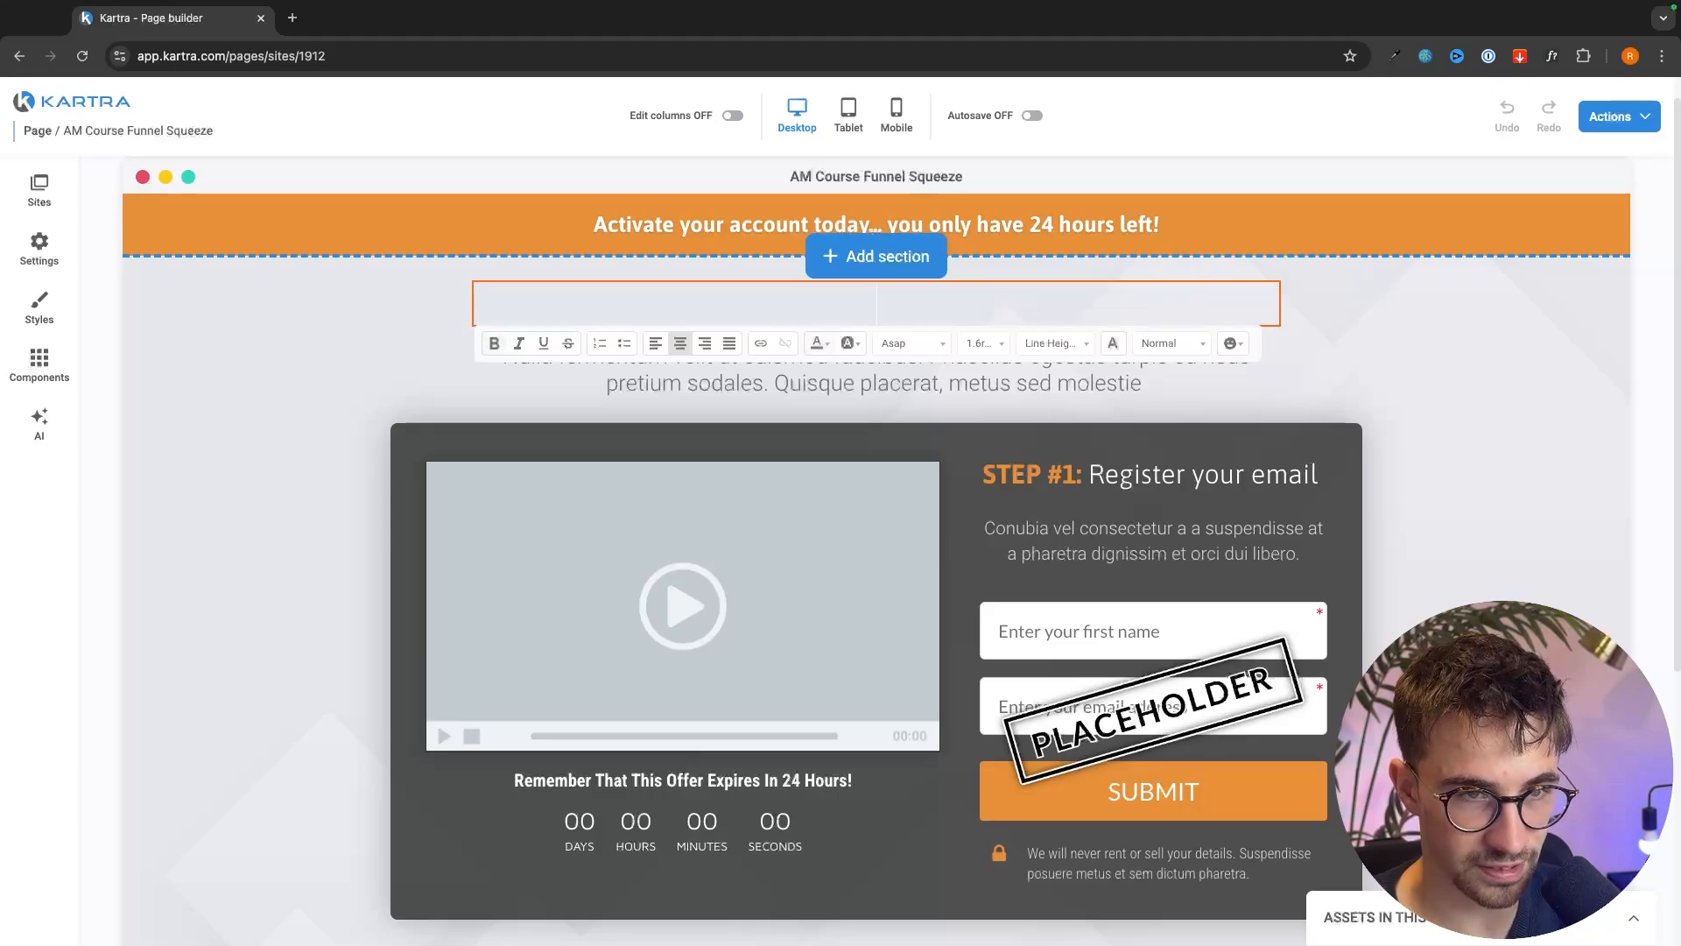
text(How To M)
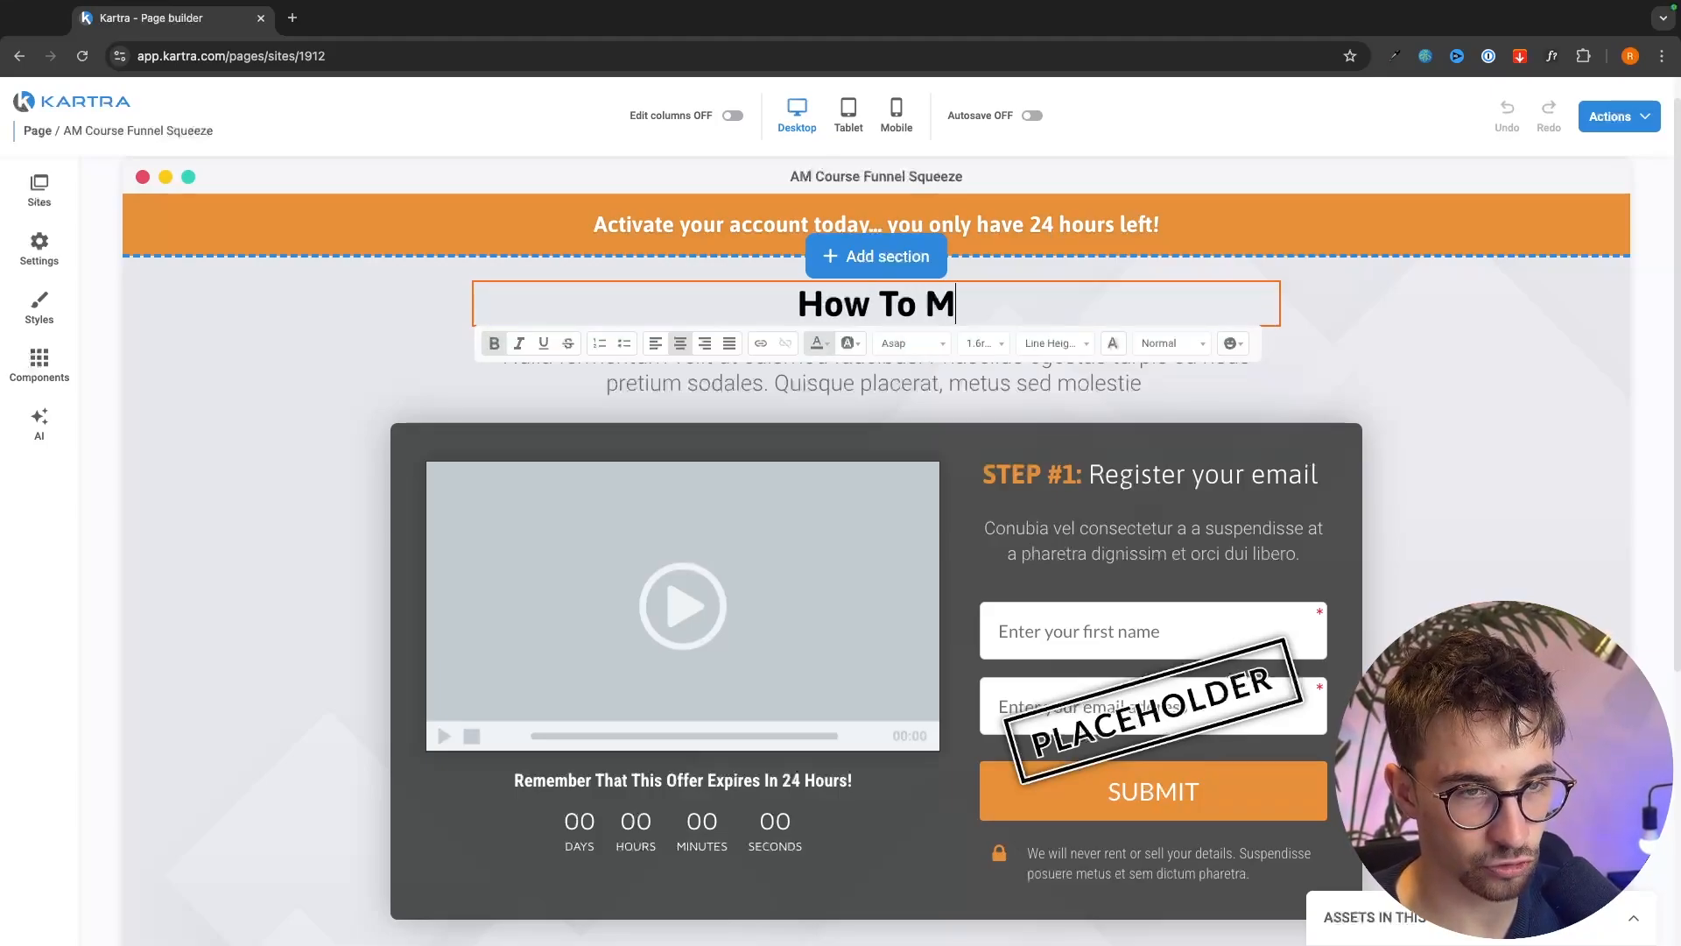
text(ake Your First $10,000 Wi)
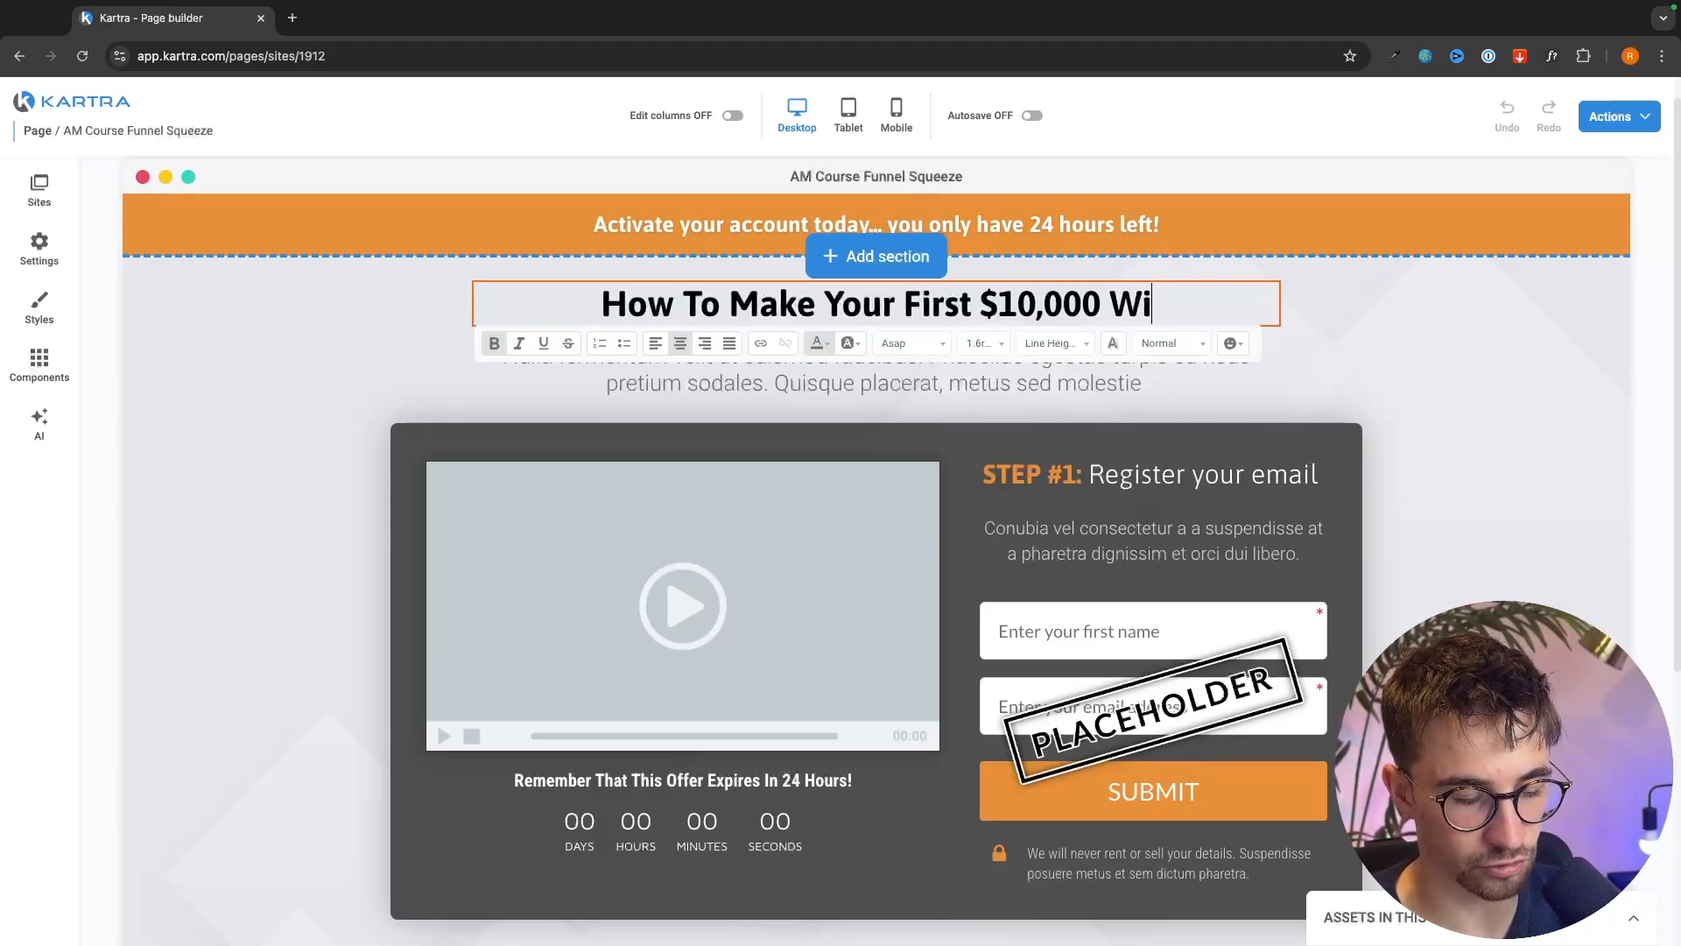
text(th Aff)
key(BackSpace)
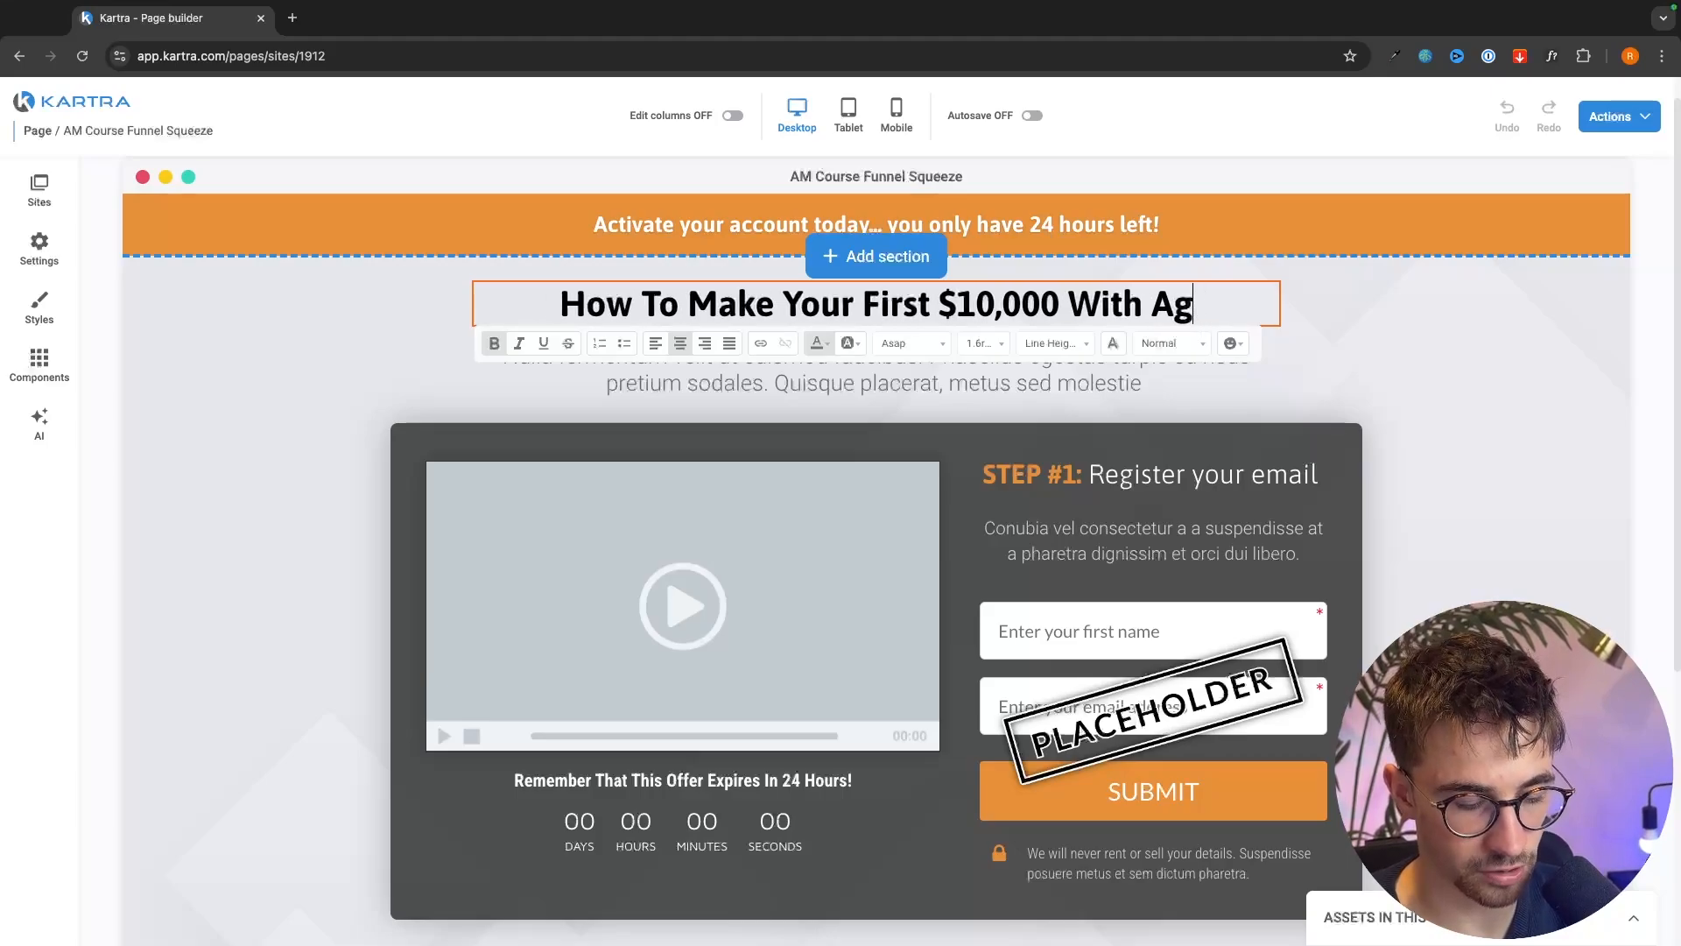
text(filiate Marketing)
- Try toggling bold and italic and left alignment on the whole headline, restoring its original formatting
drag(959, 349, 591, 294)
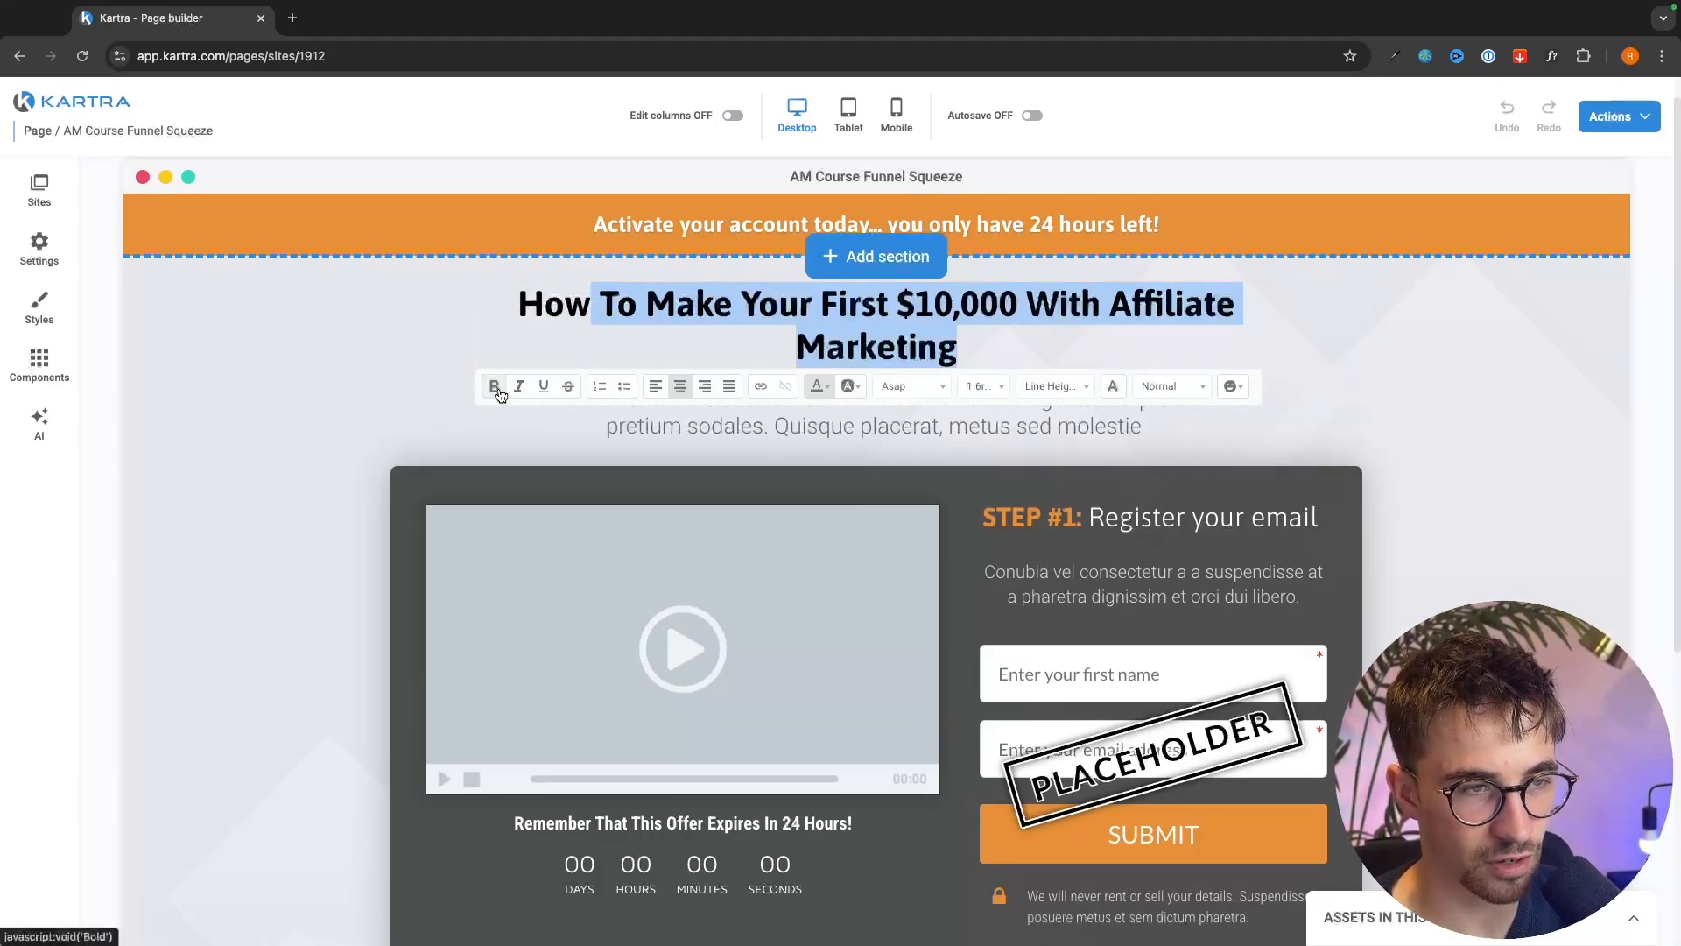
click(917, 349)
drag(975, 355, 515, 300)
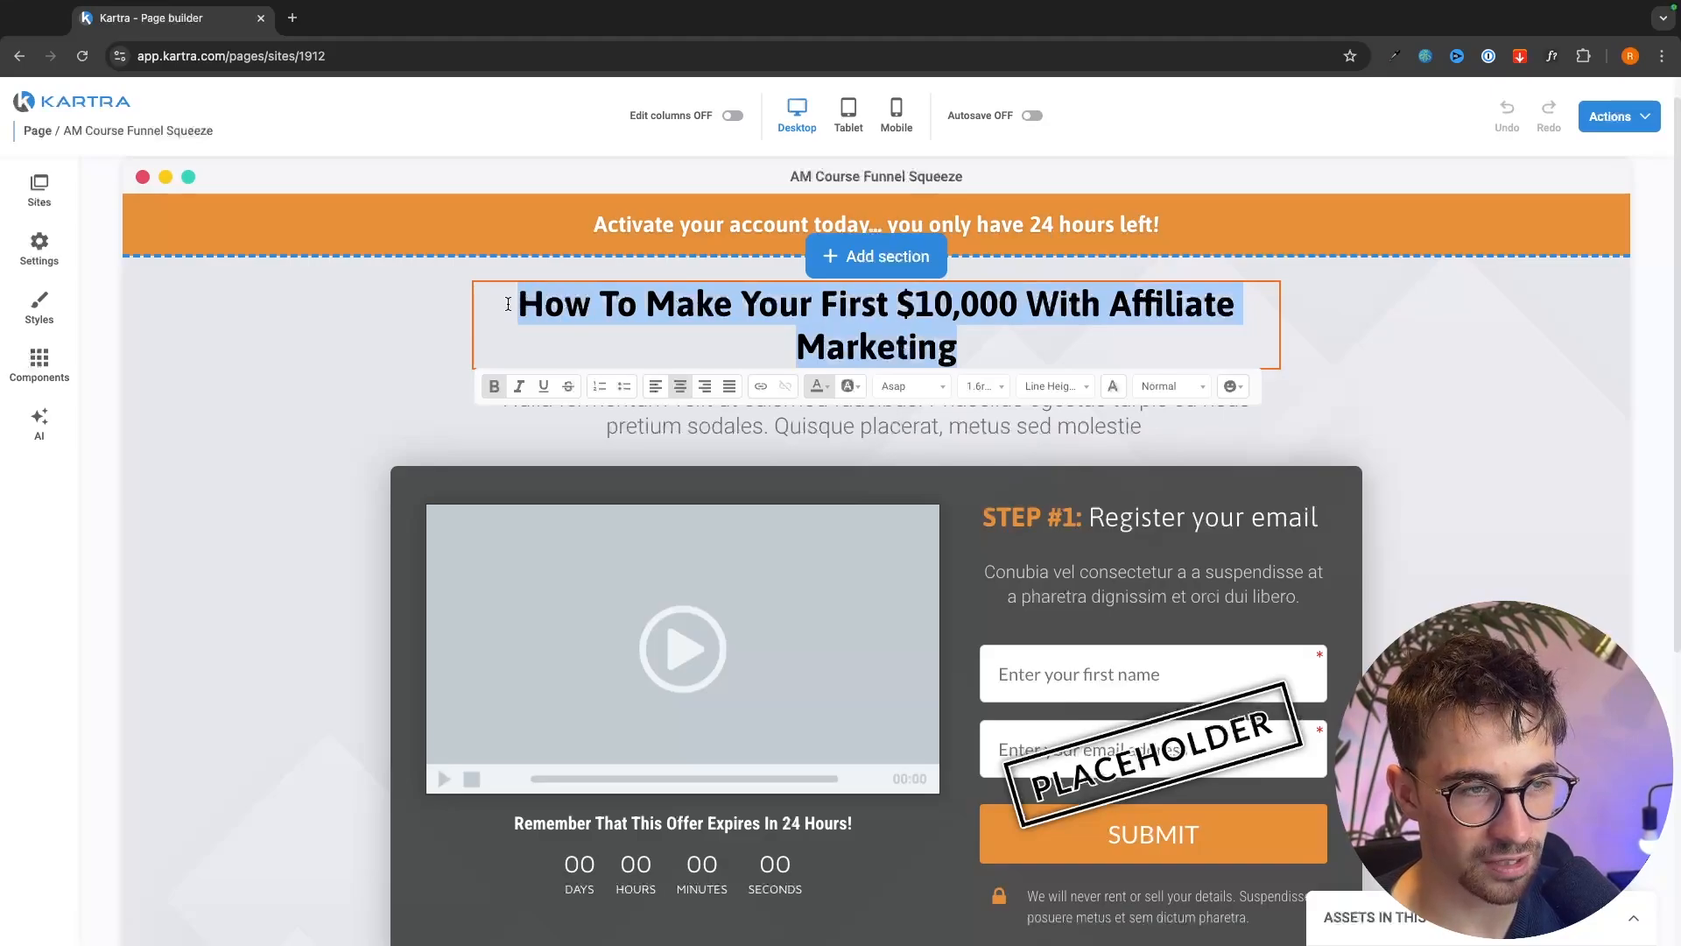
click(494, 386)
click(494, 400)
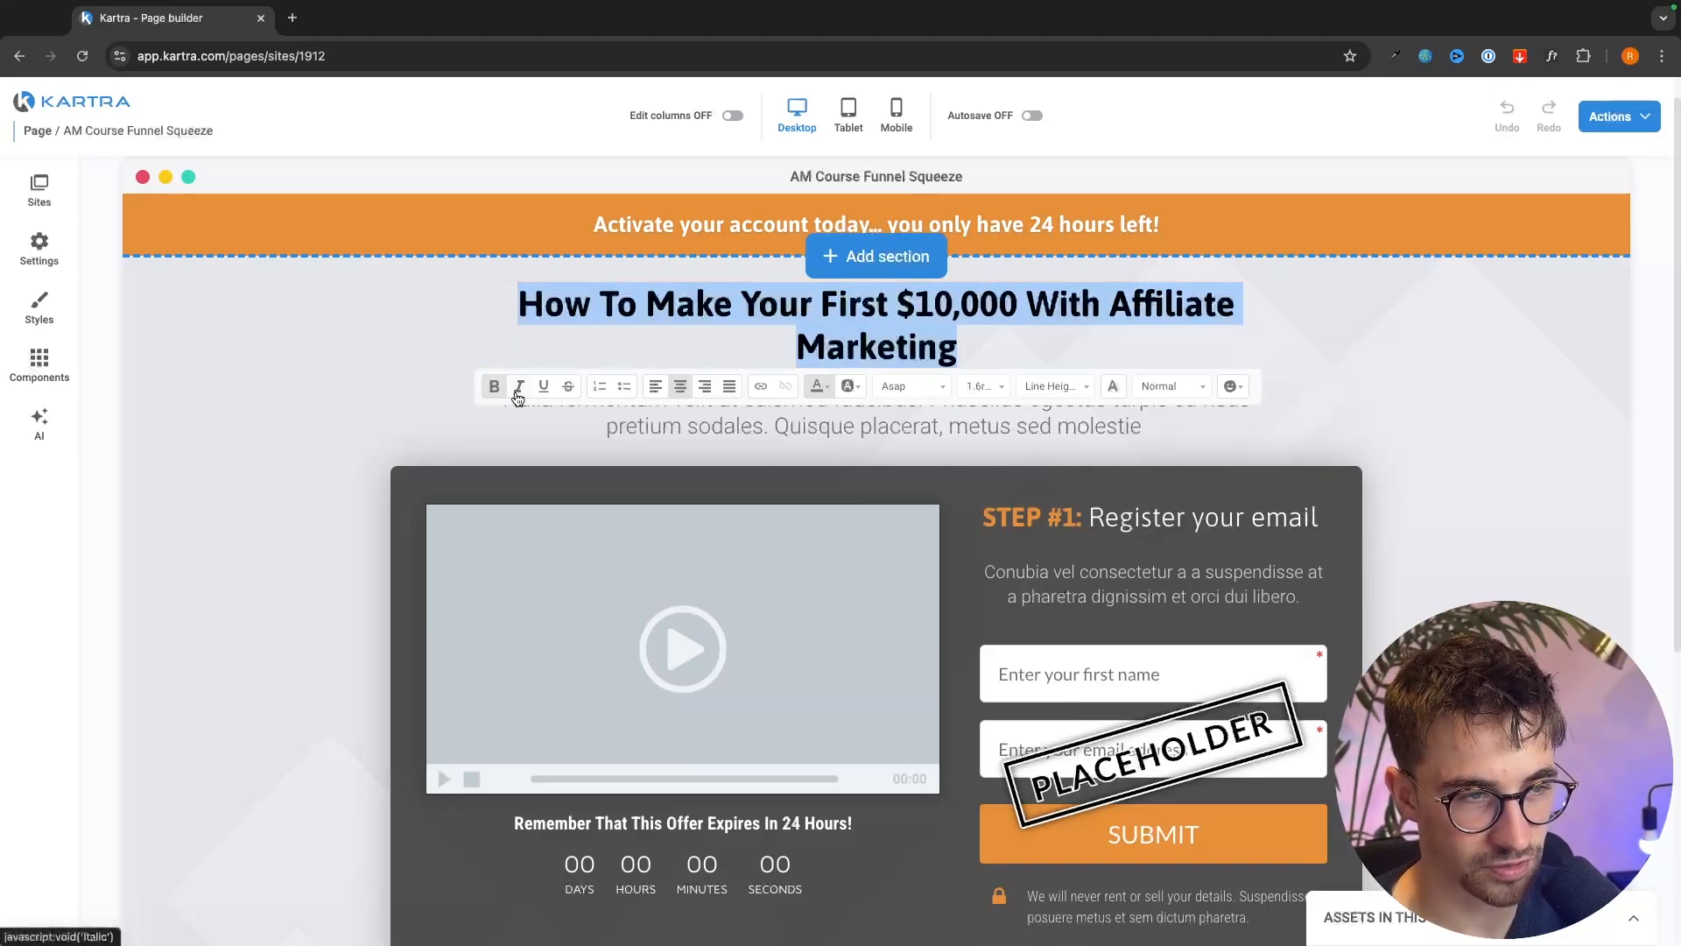
click(520, 396)
click(520, 397)
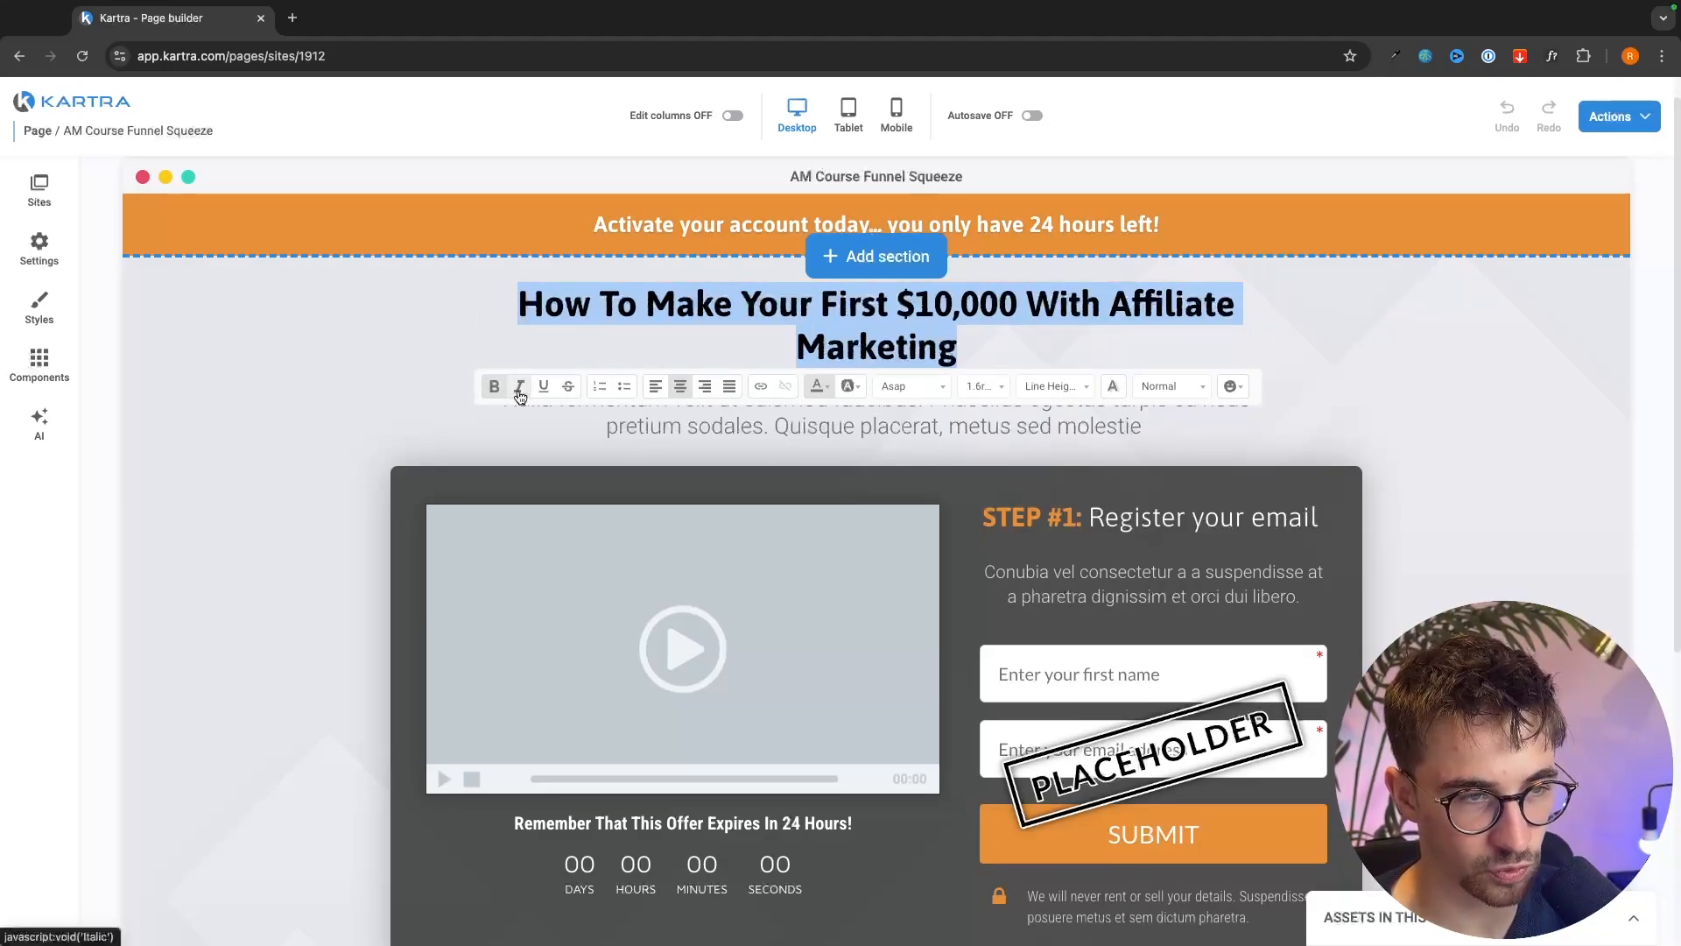
click(656, 388)
click(679, 387)
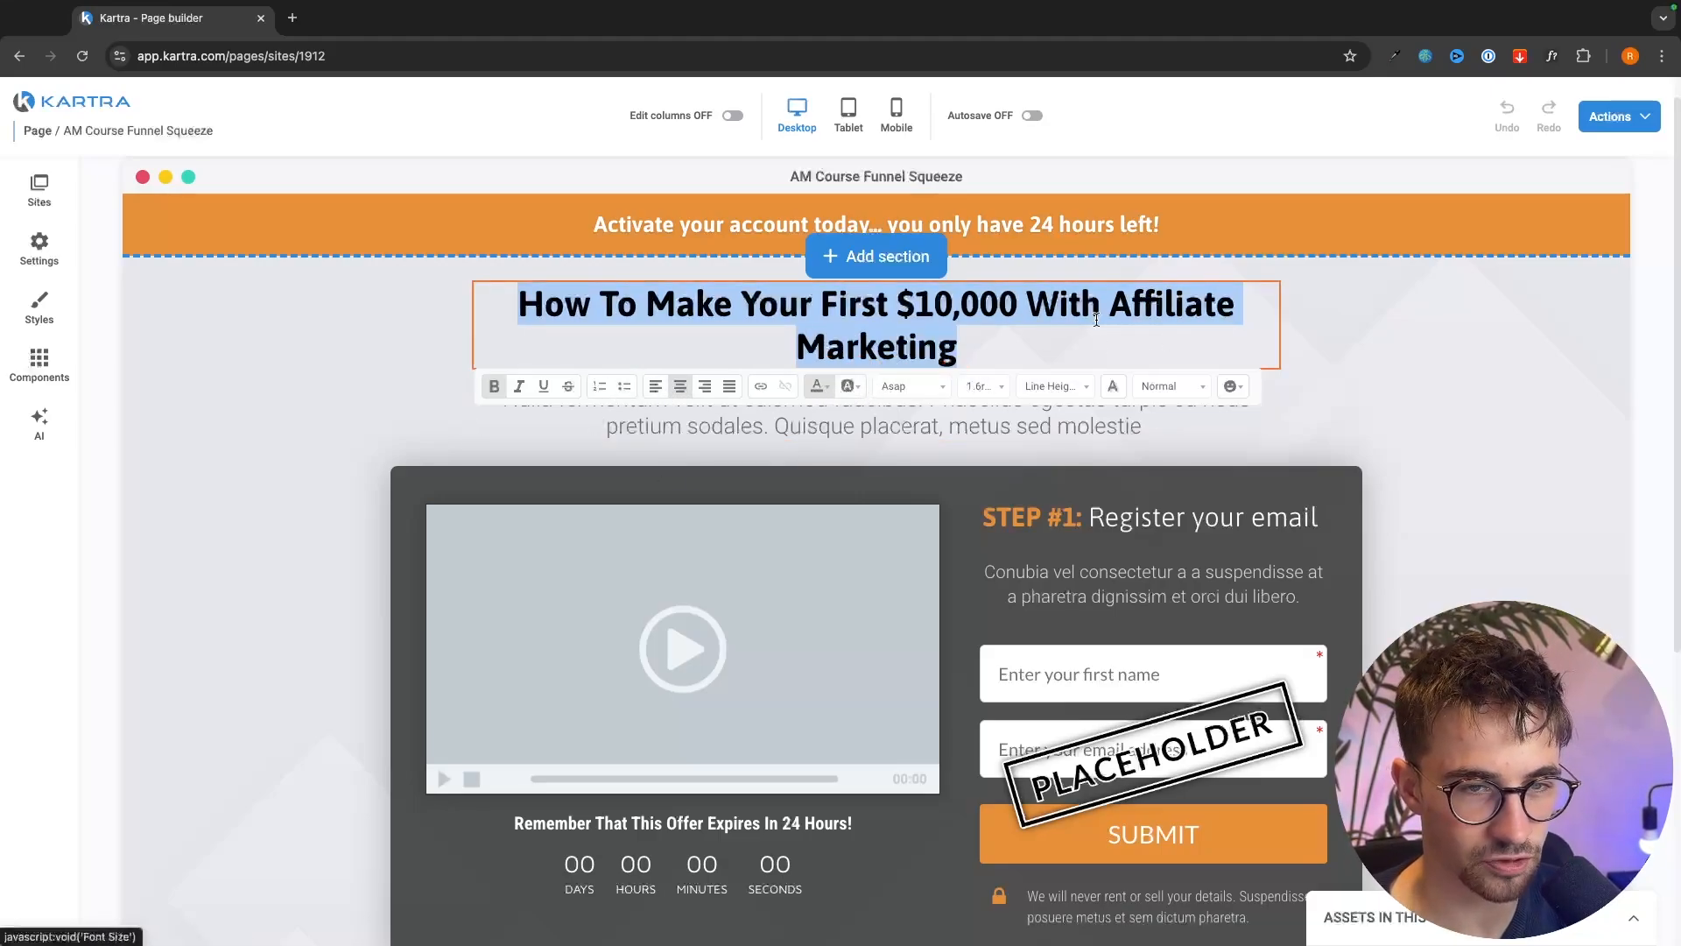
click(1415, 413)
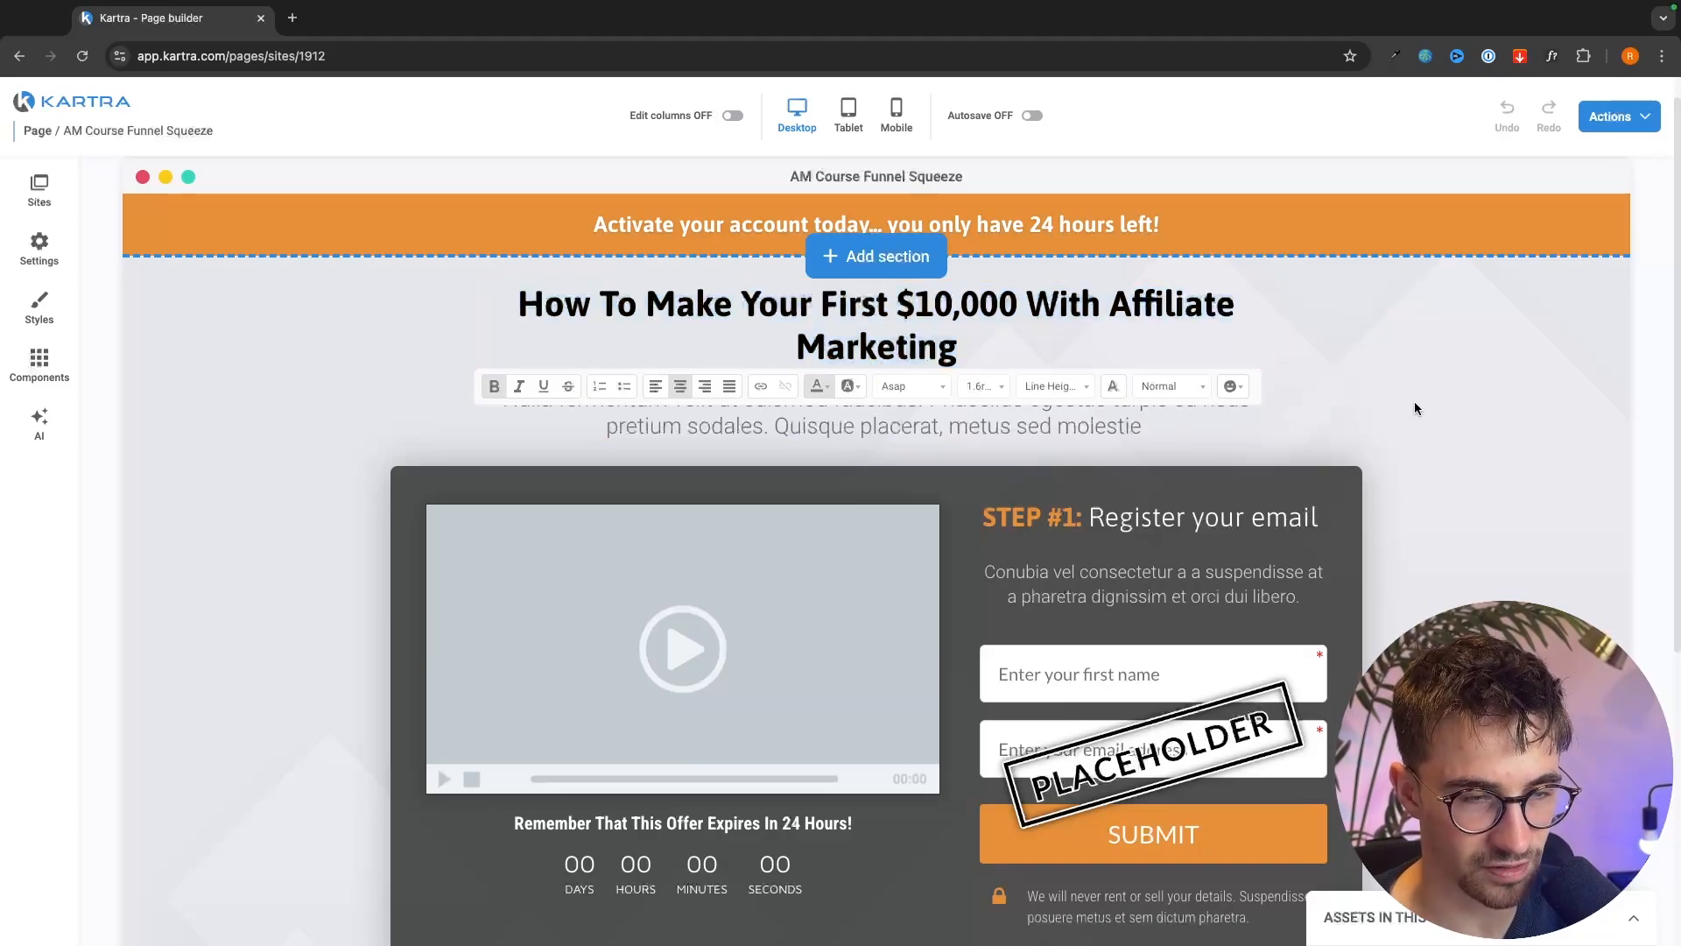
- Replace the subheading under the headline with "Sign up to watch the free video showing you how"
click(1142, 427)
drag(1142, 420, 475, 386)
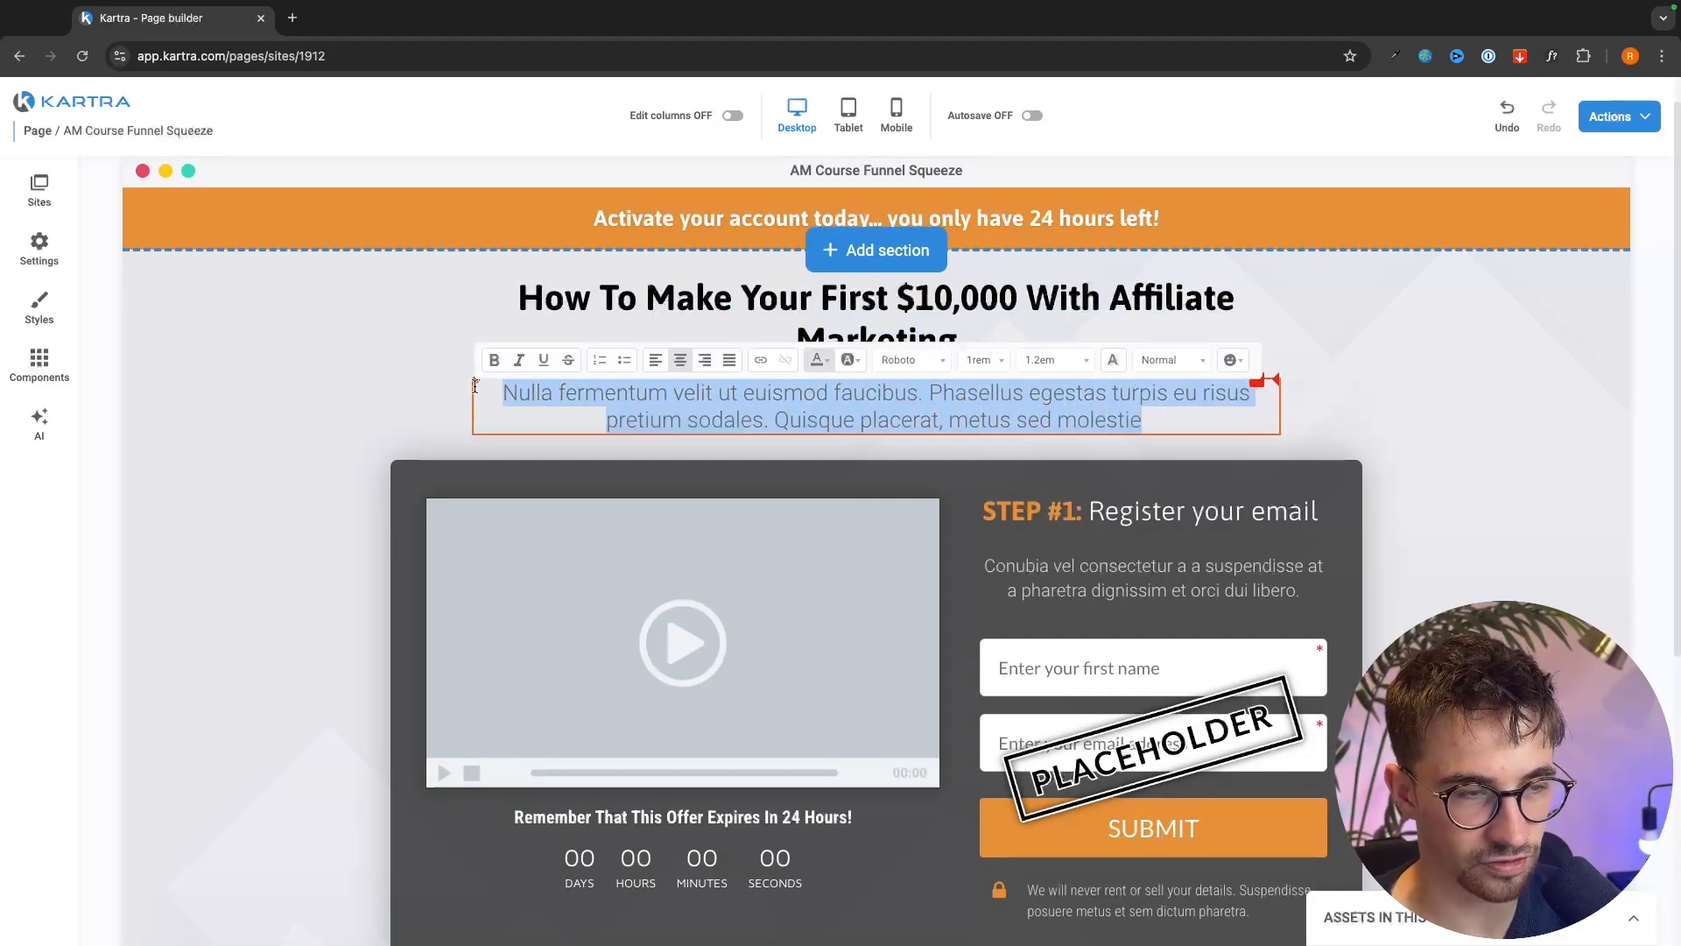
text(Sign up to watch the free video showing you how)
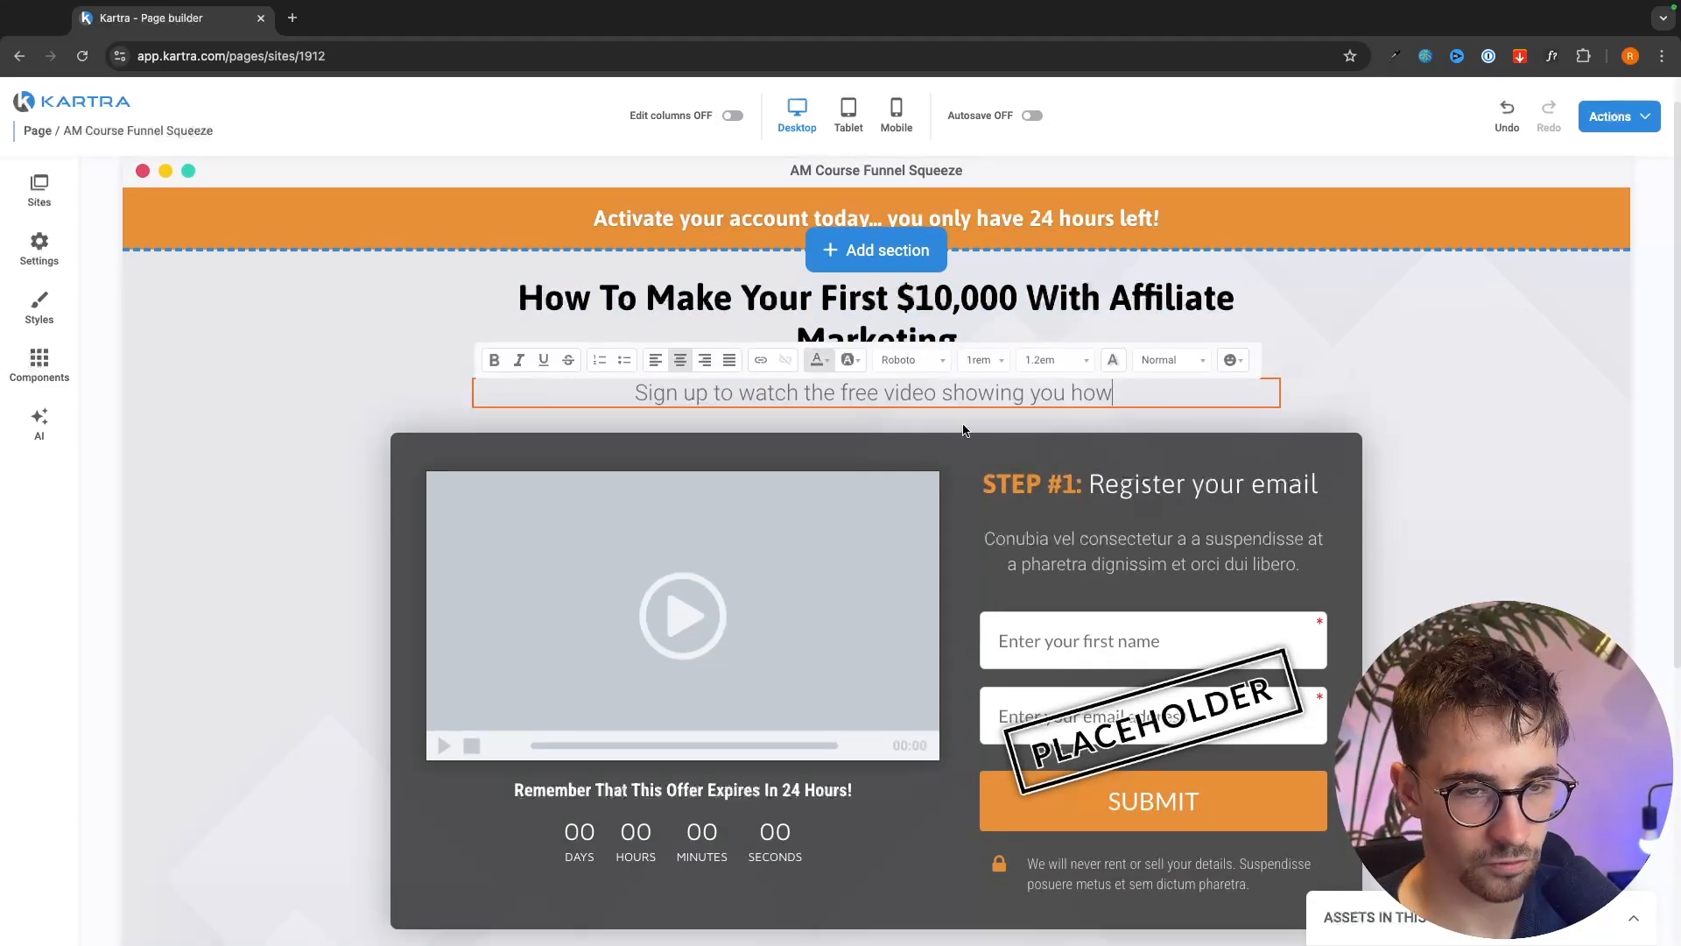
click(1398, 376)
- Select the "STEP #1" heading and the description below it for editing, and leave the text editor
scroll(1398, 369, down, 2)
click(1136, 395)
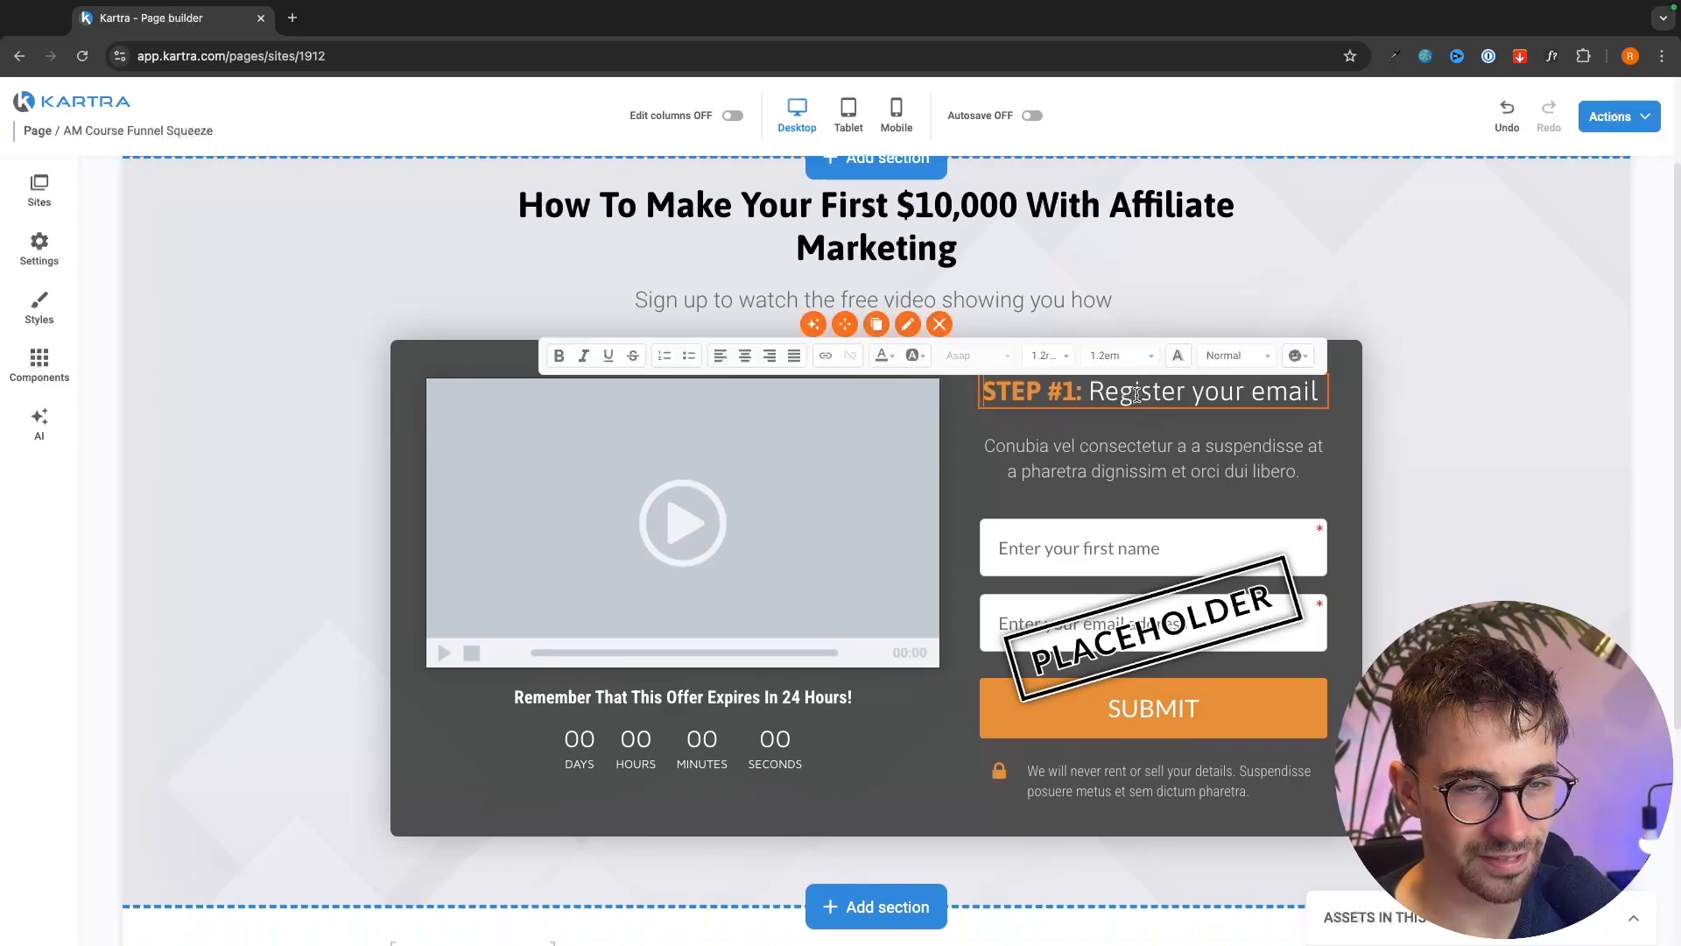
triple_click(1137, 395)
click(1086, 473)
triple_click(1086, 473)
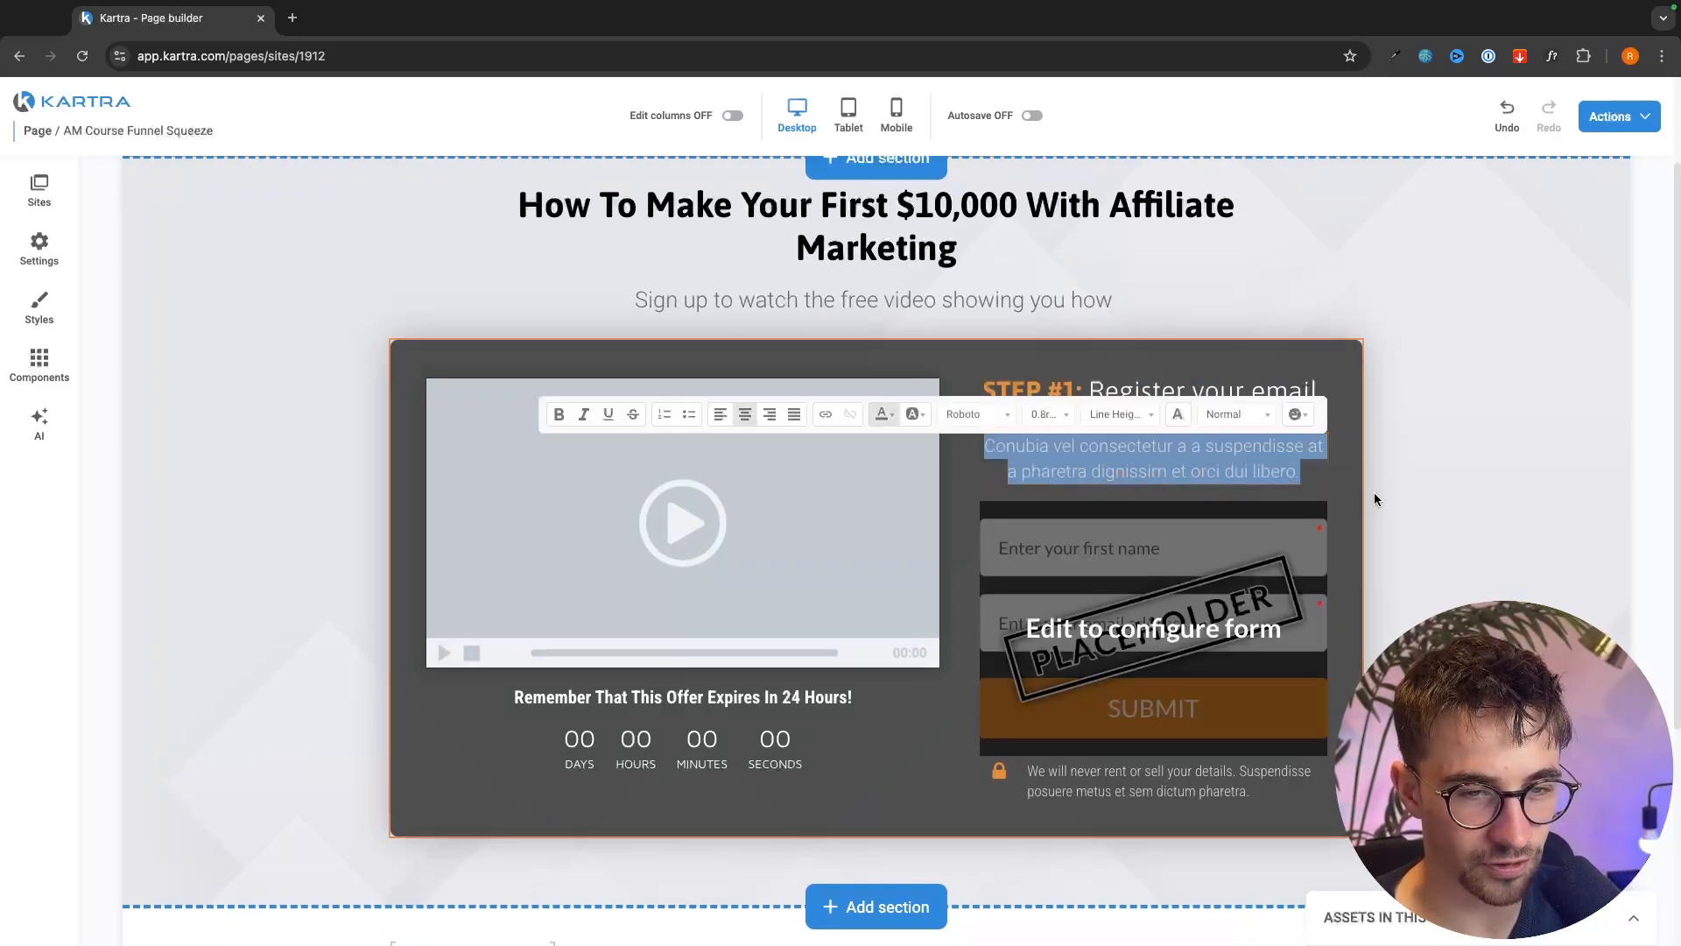
click(1374, 499)
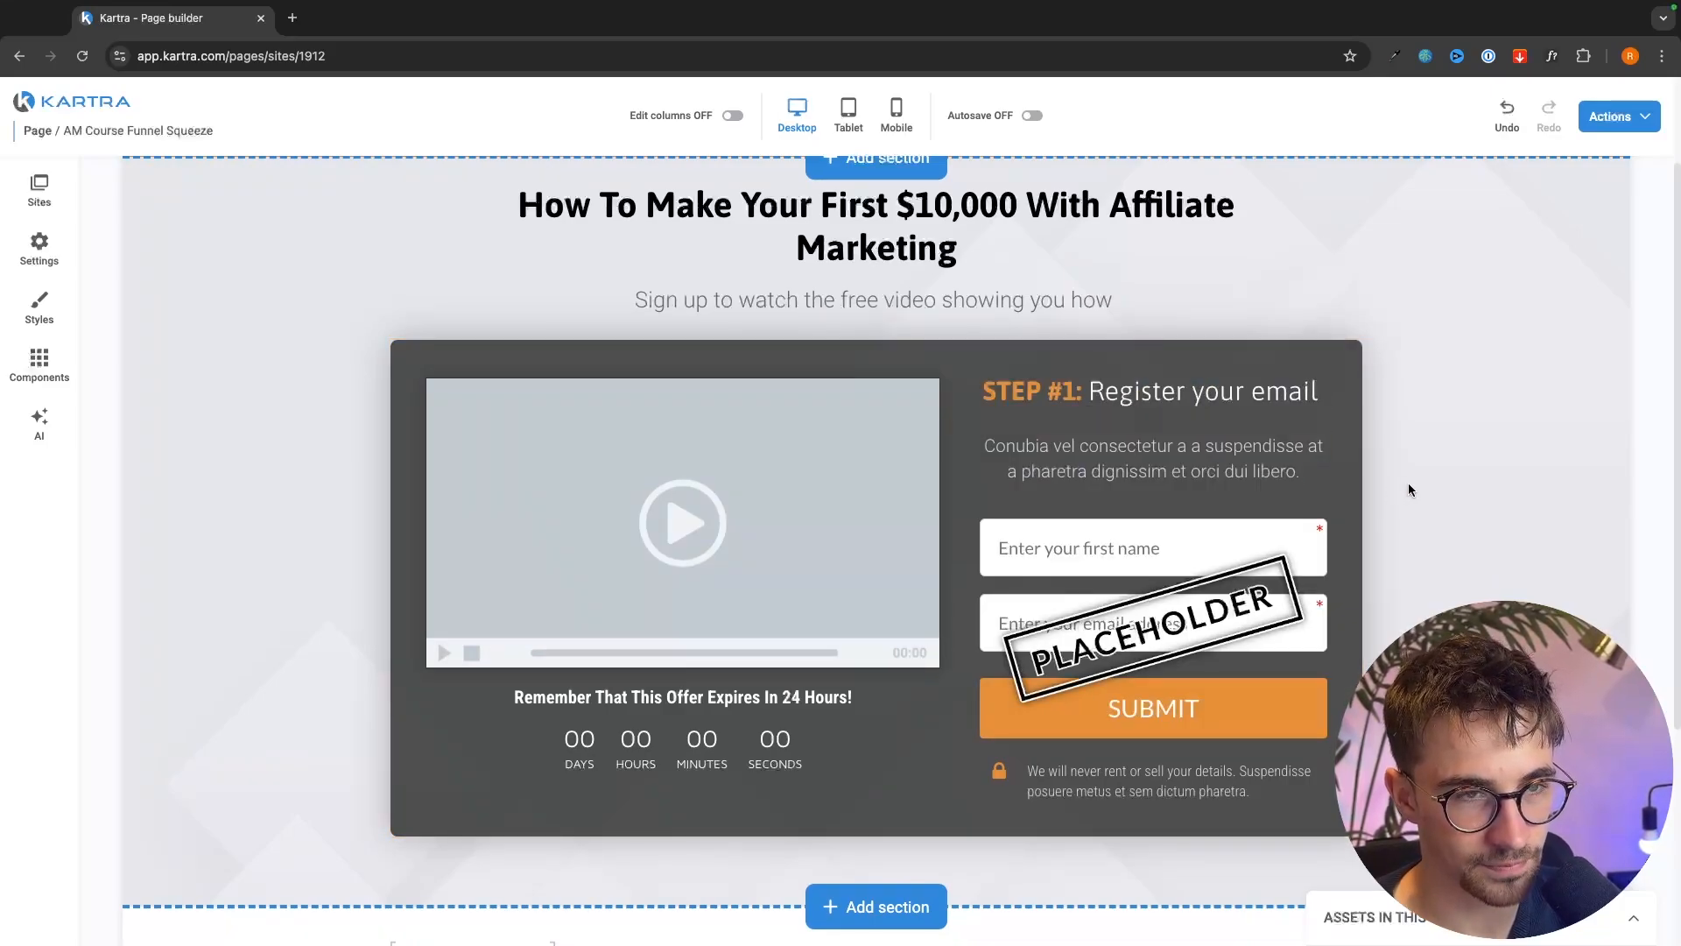
- Look through the video placeholder's YouTube, Wistia and Vimeo source options, and leave its settings without applying a video
scroll(1408, 488, down, 1)
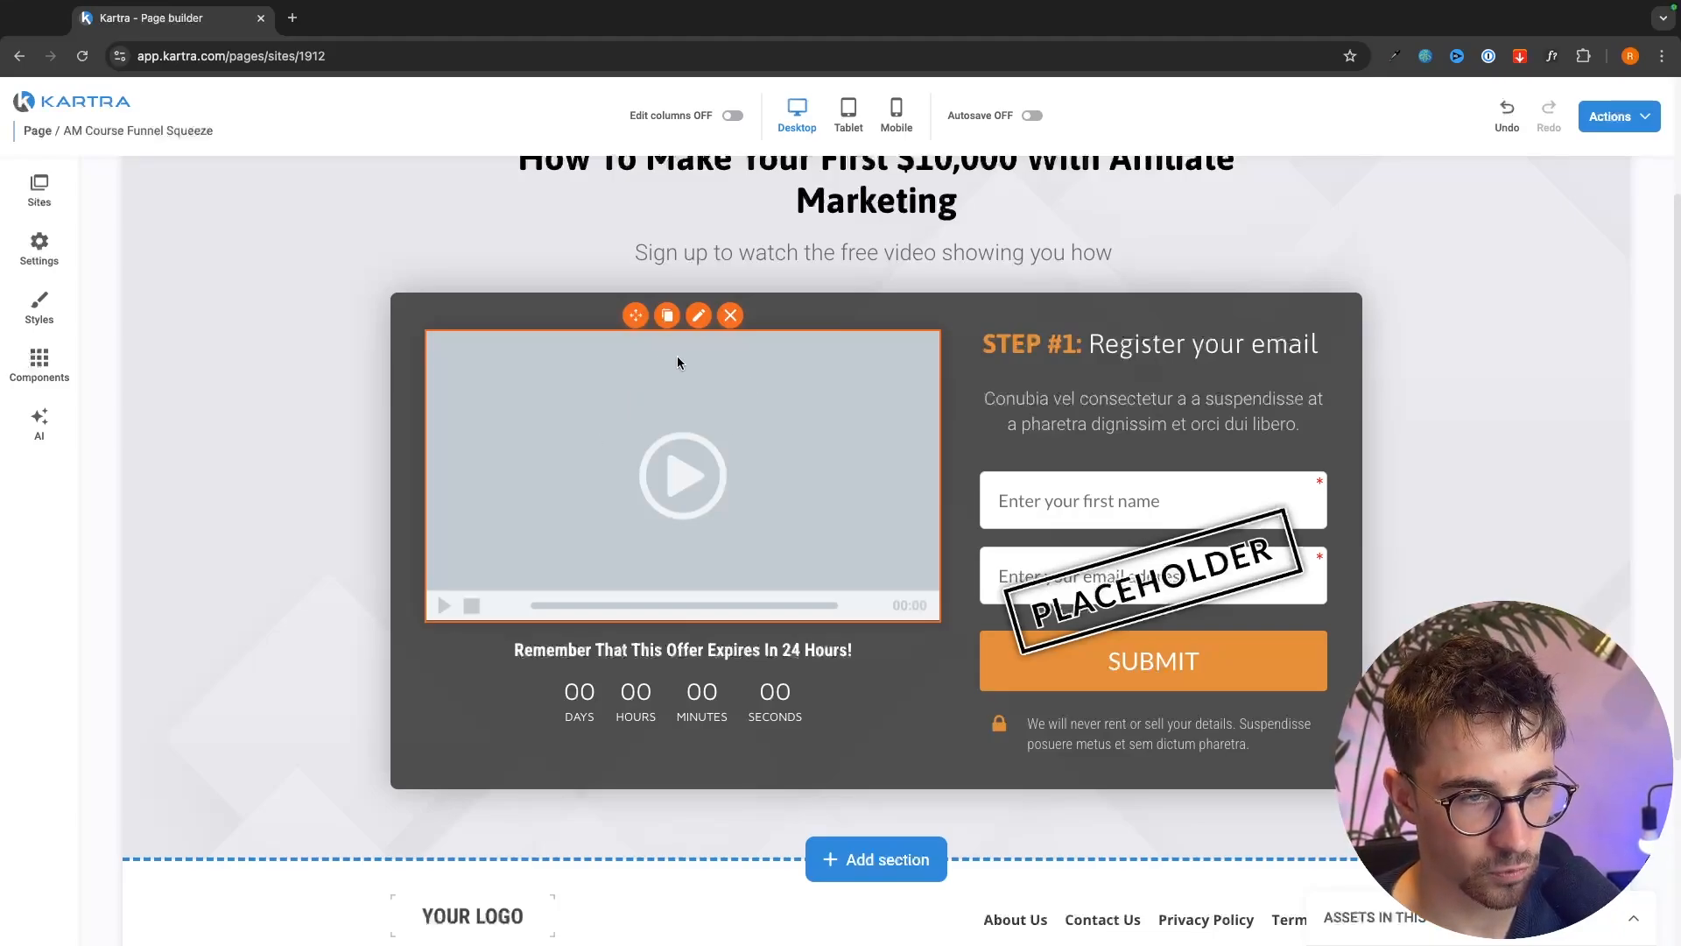
click(699, 317)
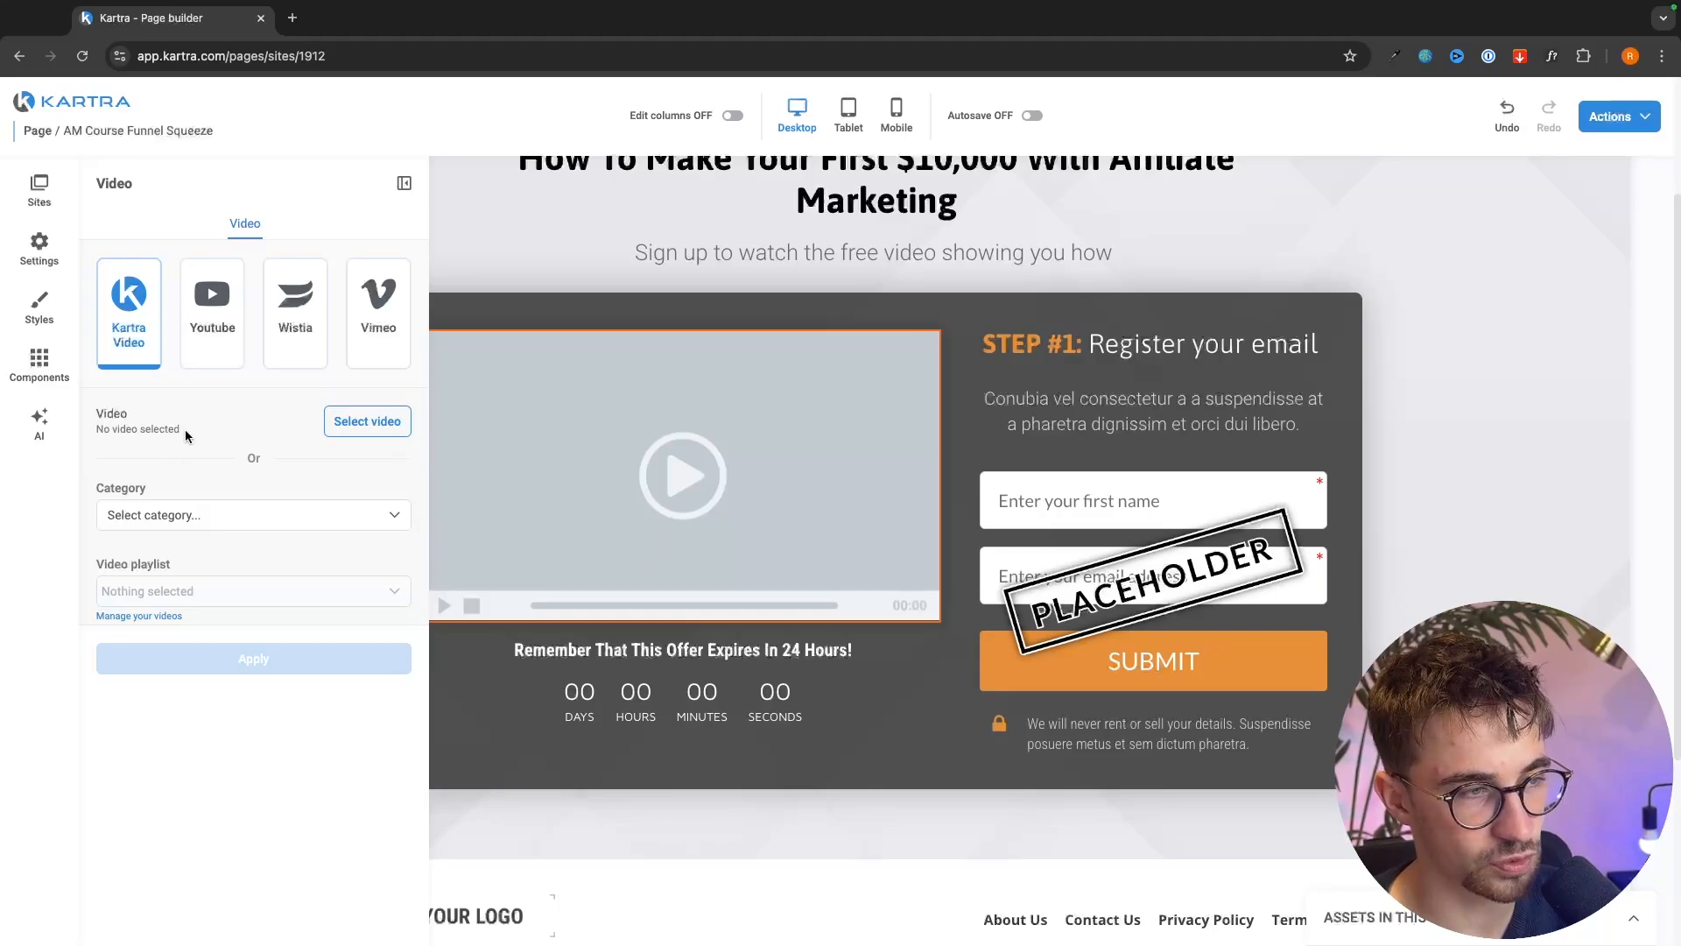
click(212, 315)
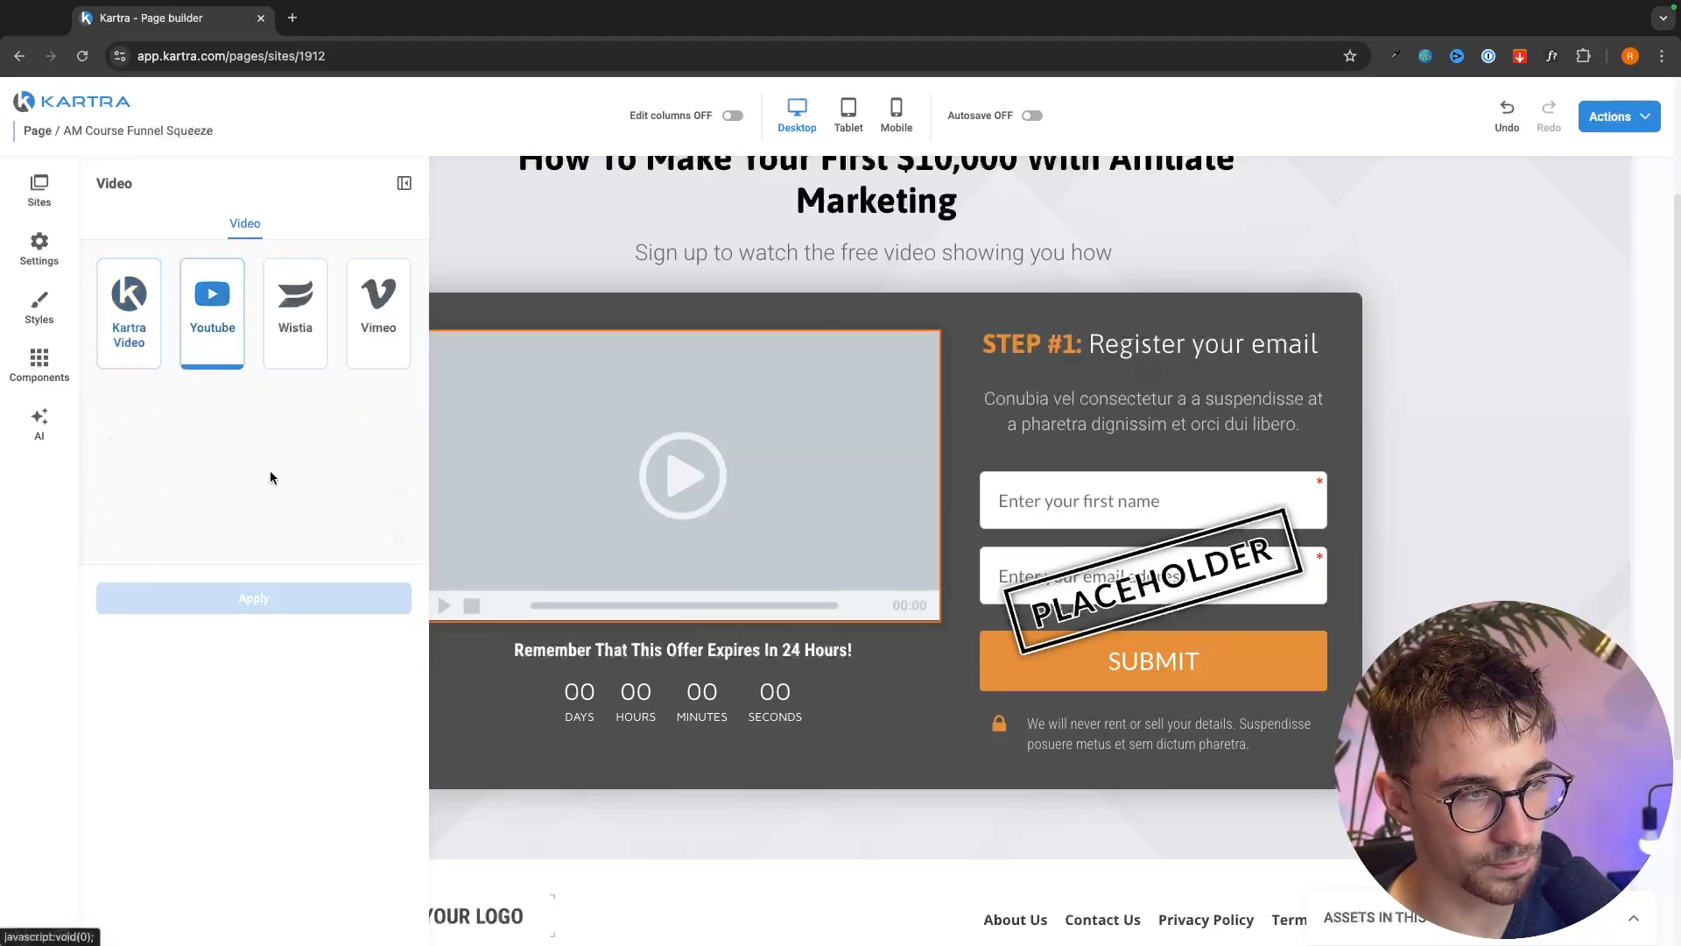
click(311, 332)
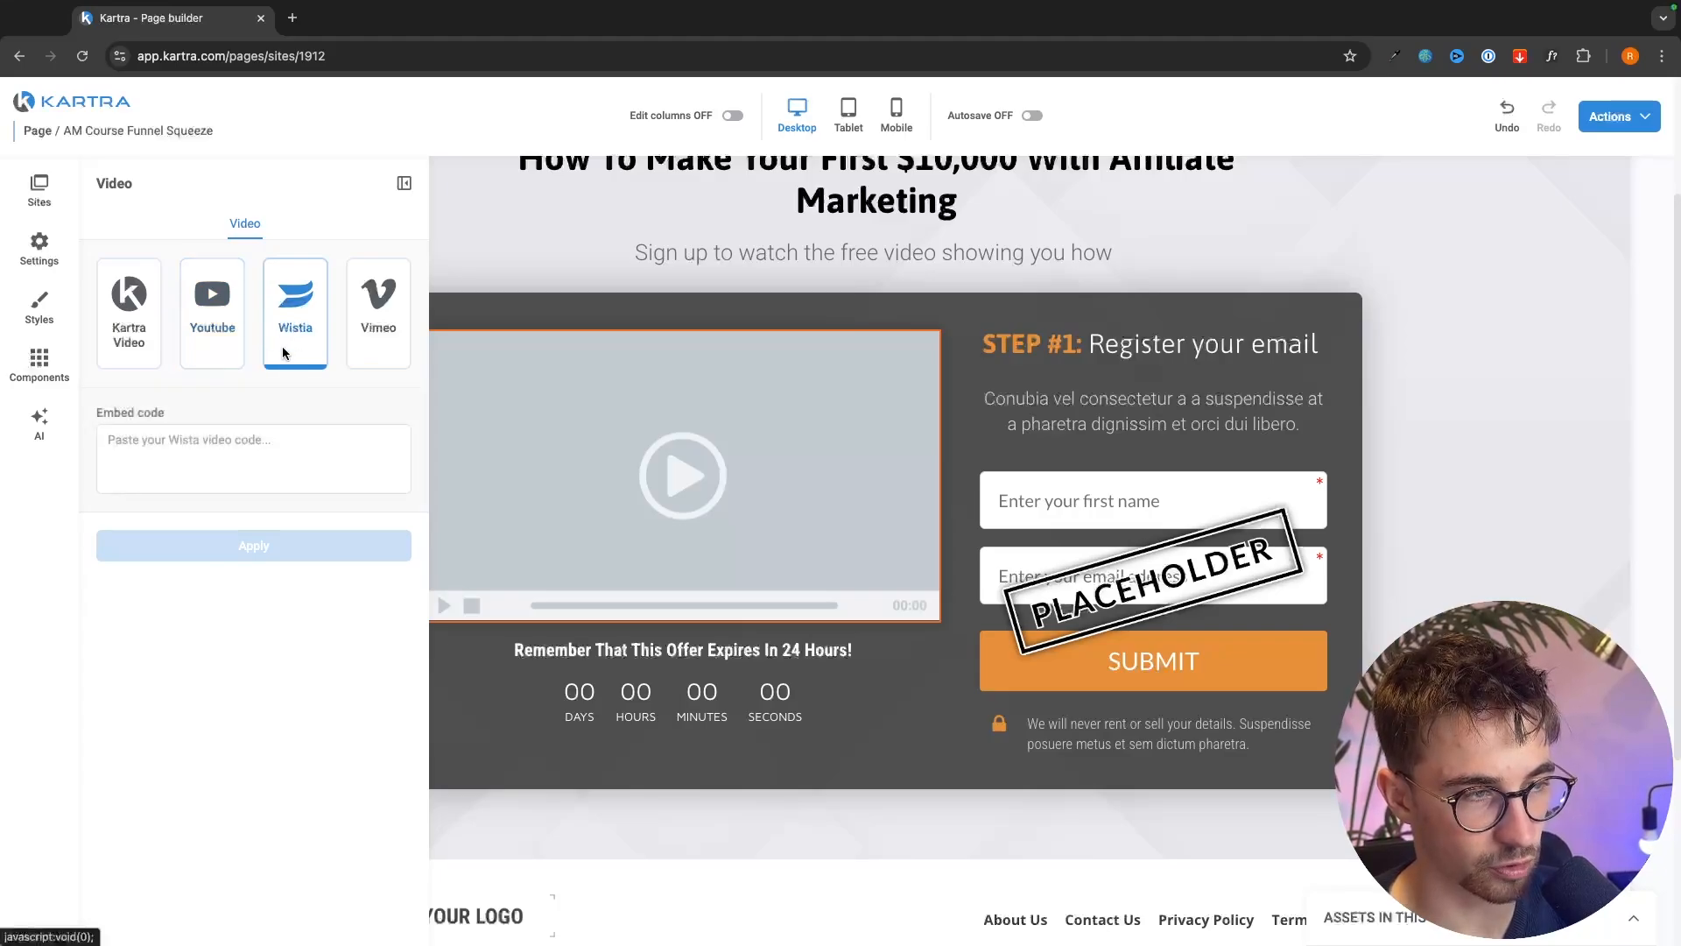
click(388, 305)
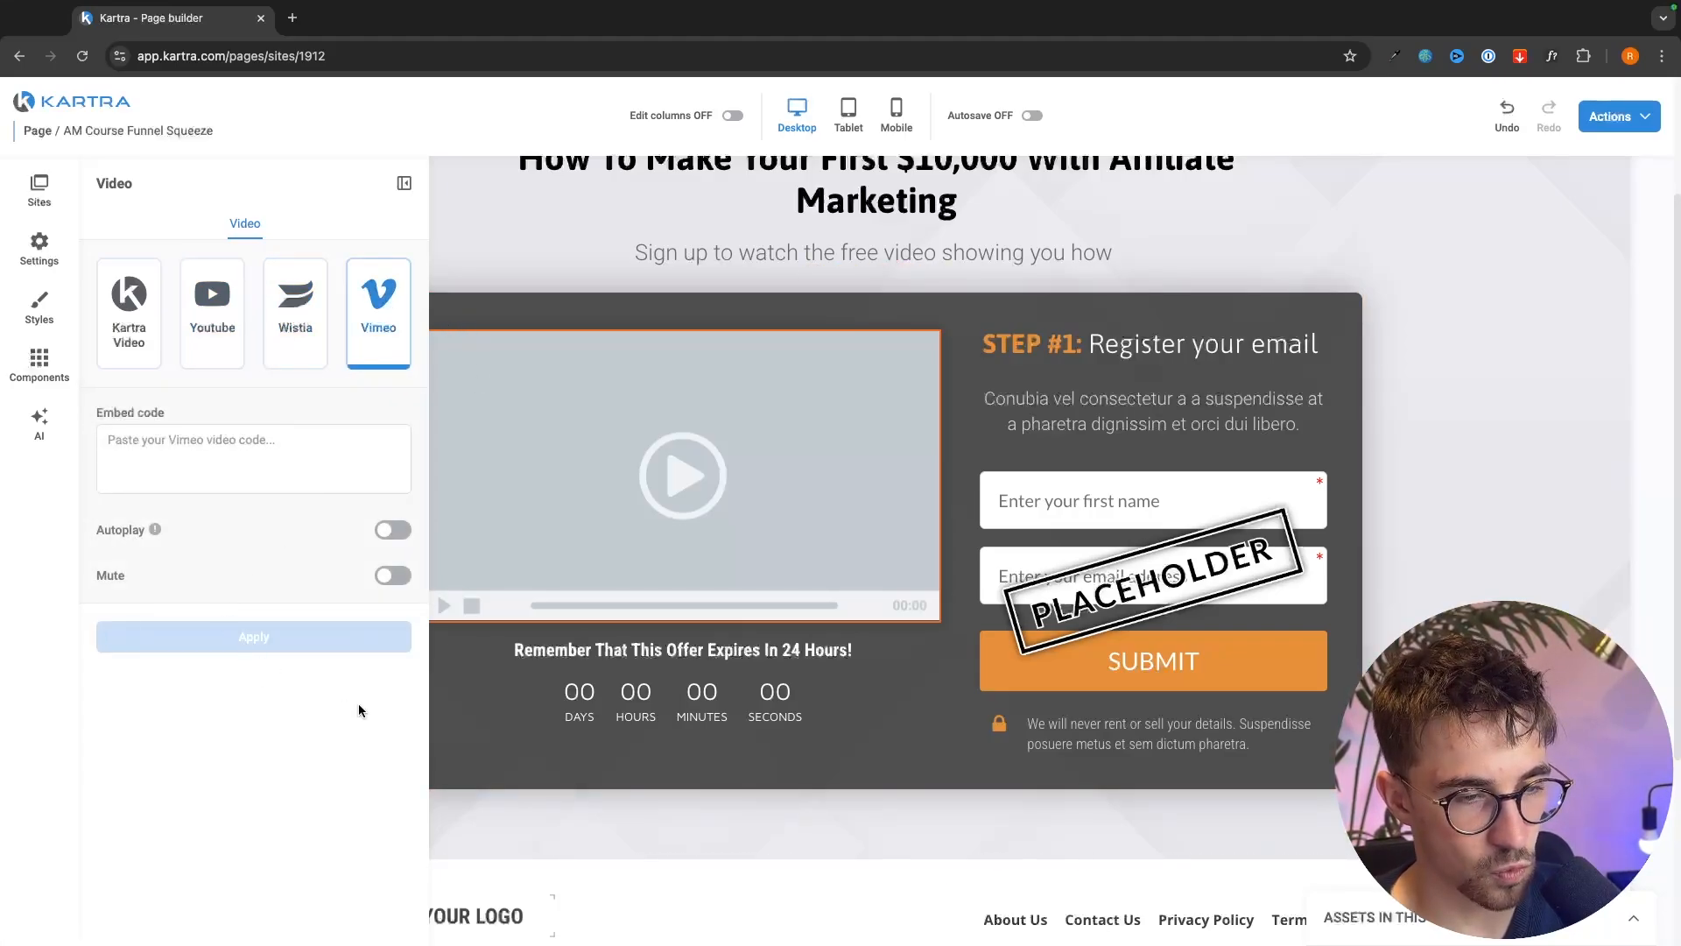
click(1034, 653)
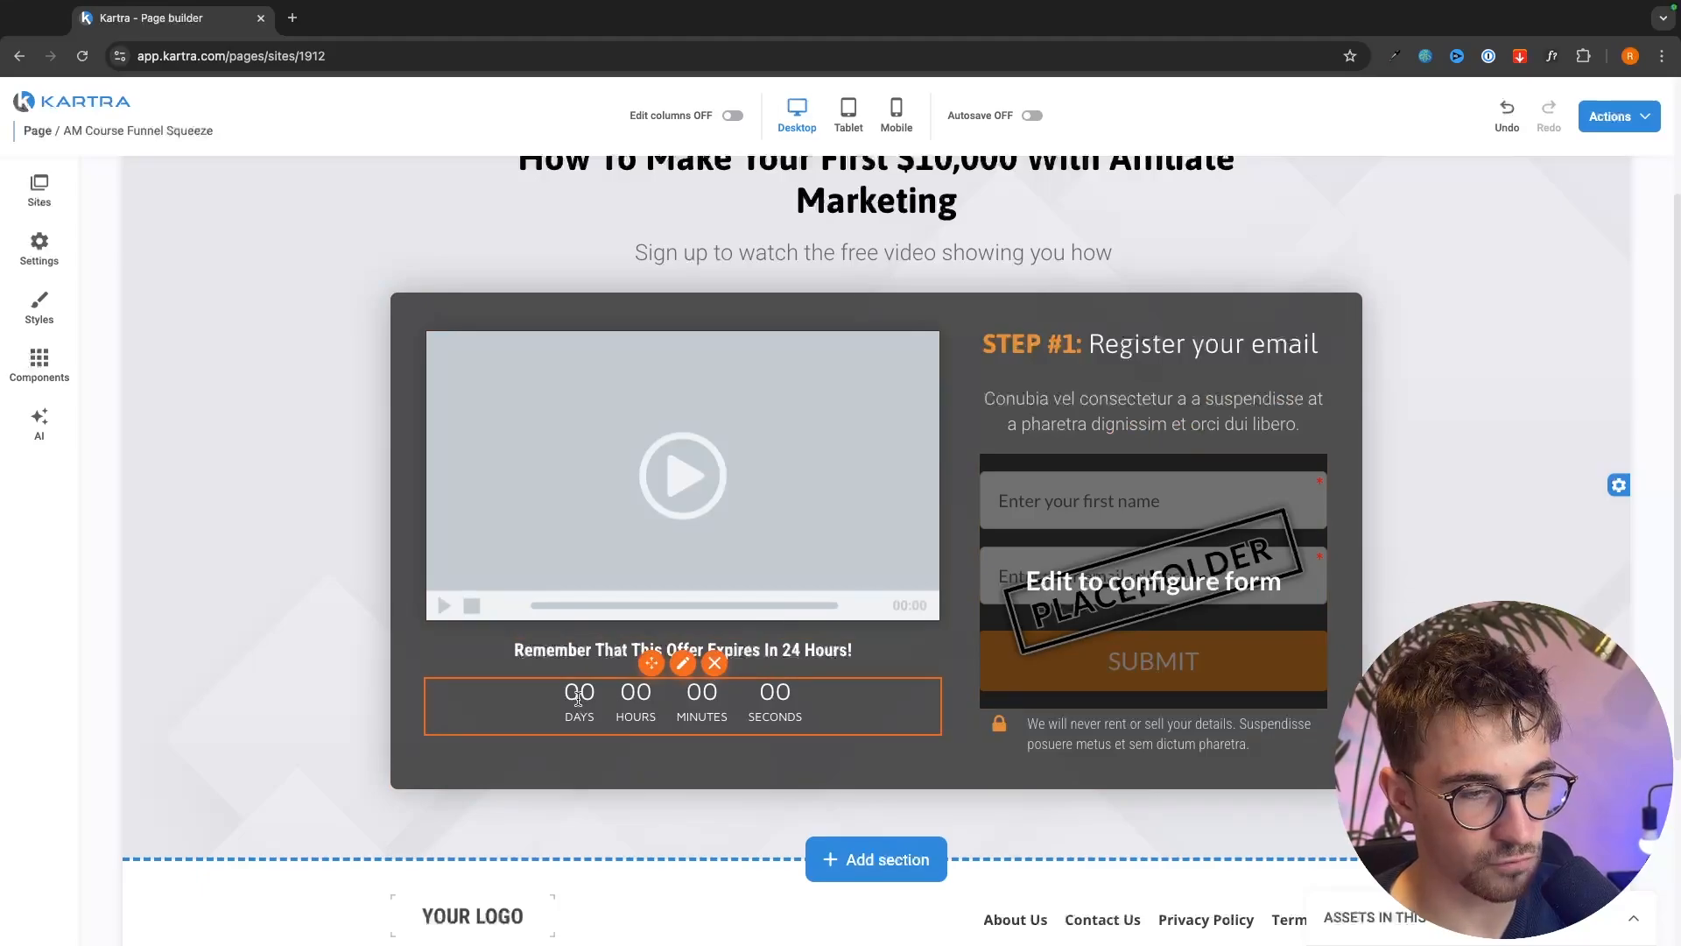
- Set the countdown under the video to end at the fixed date 09/03/2024, 00:00 am, and apply it
click(683, 665)
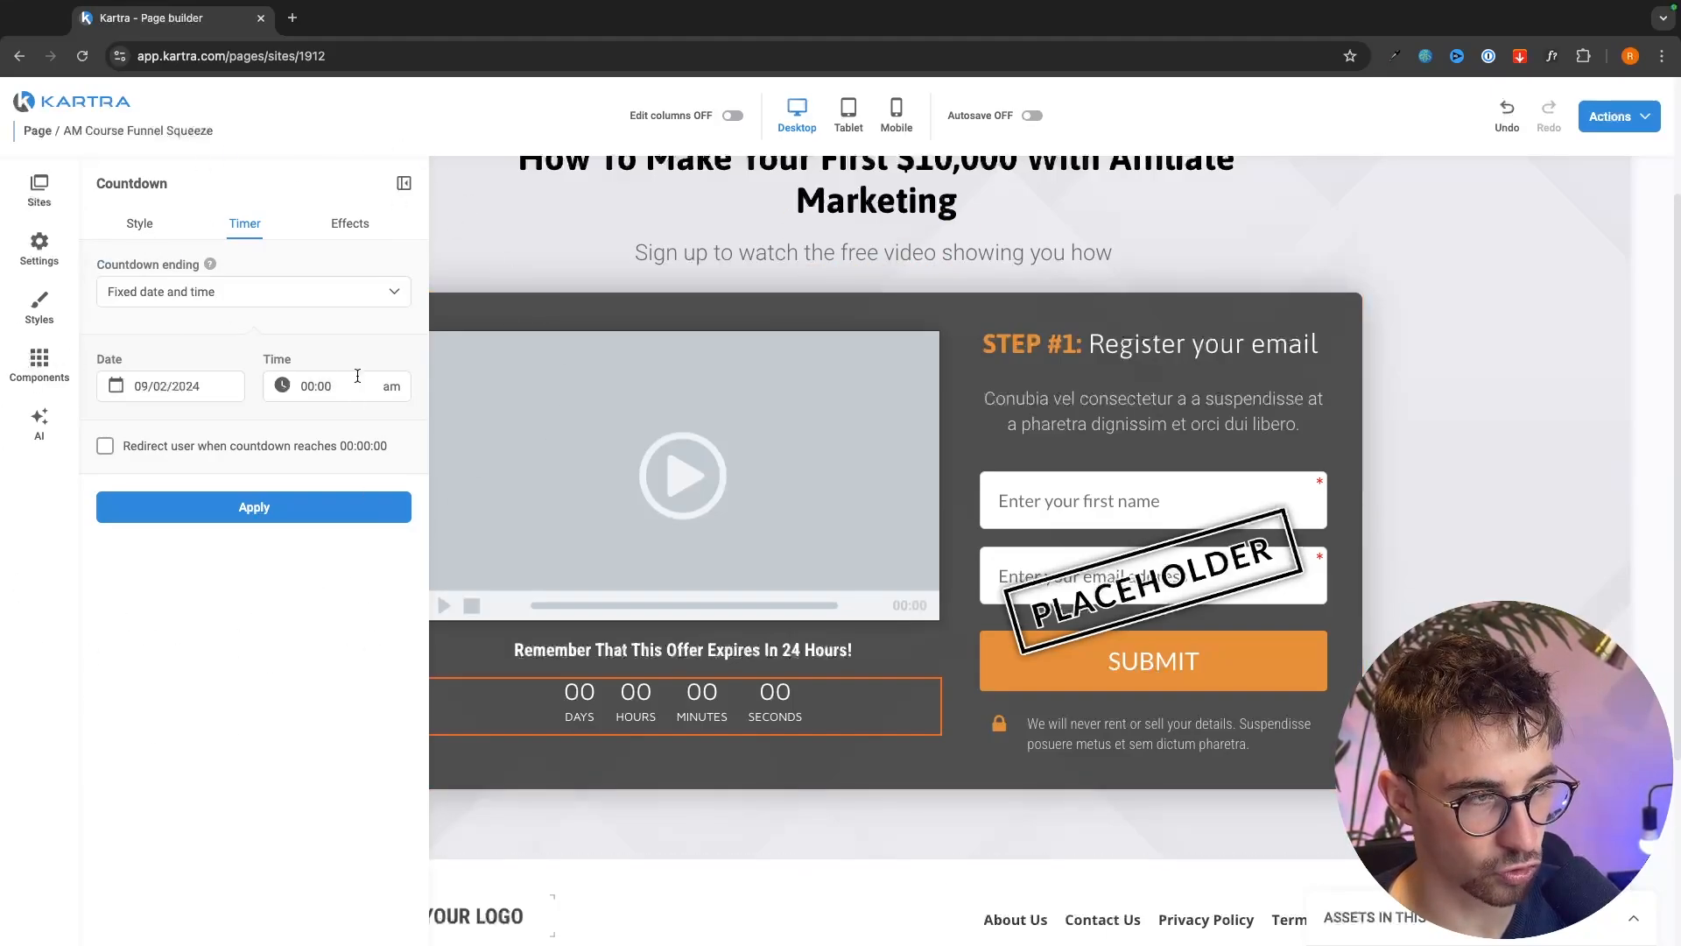
mouse_move(1534, 24)
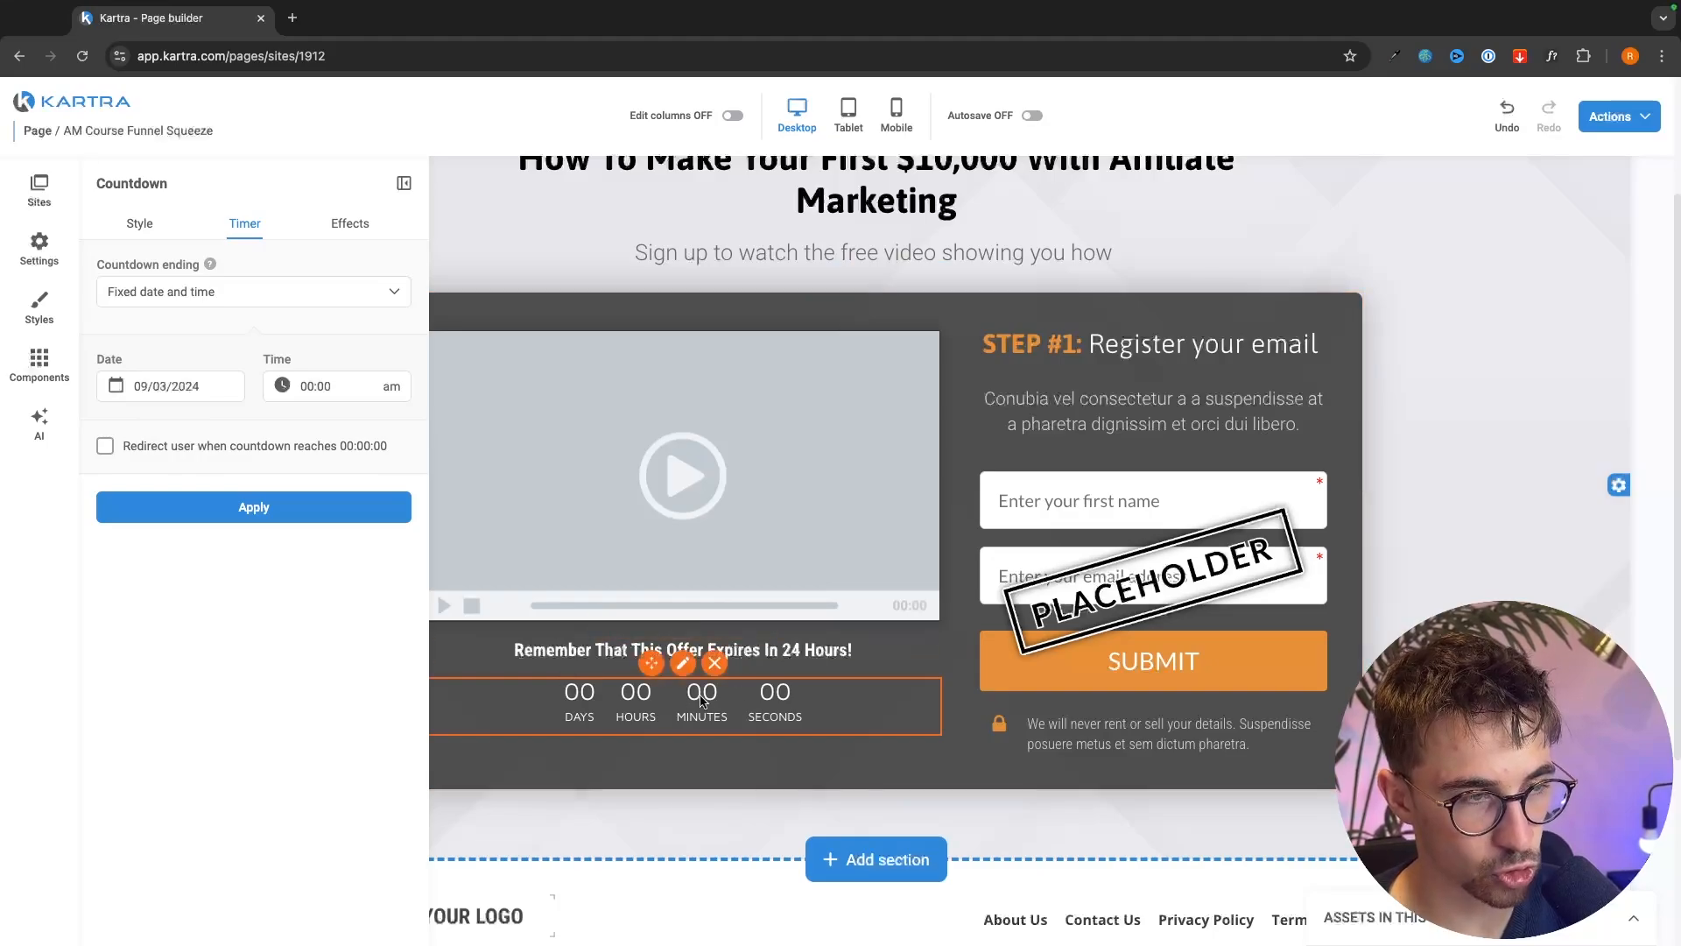
click(254, 512)
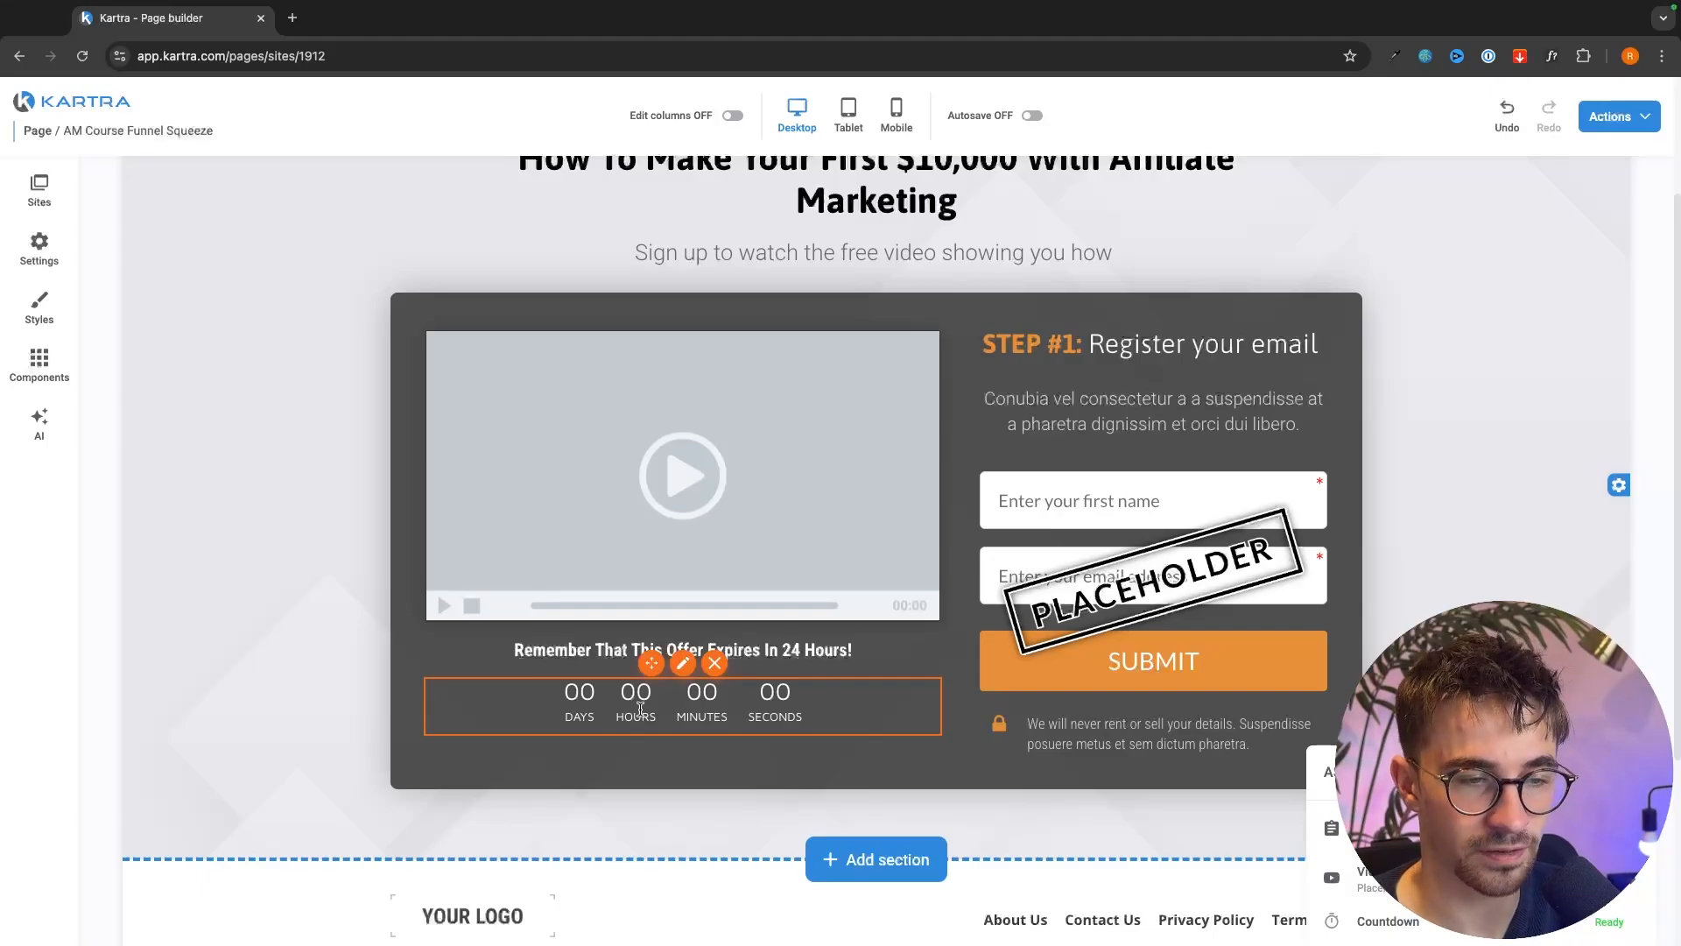
- Generate a preview of the squeeze page to check the running countdown, and return to the page builder
click(1607, 121)
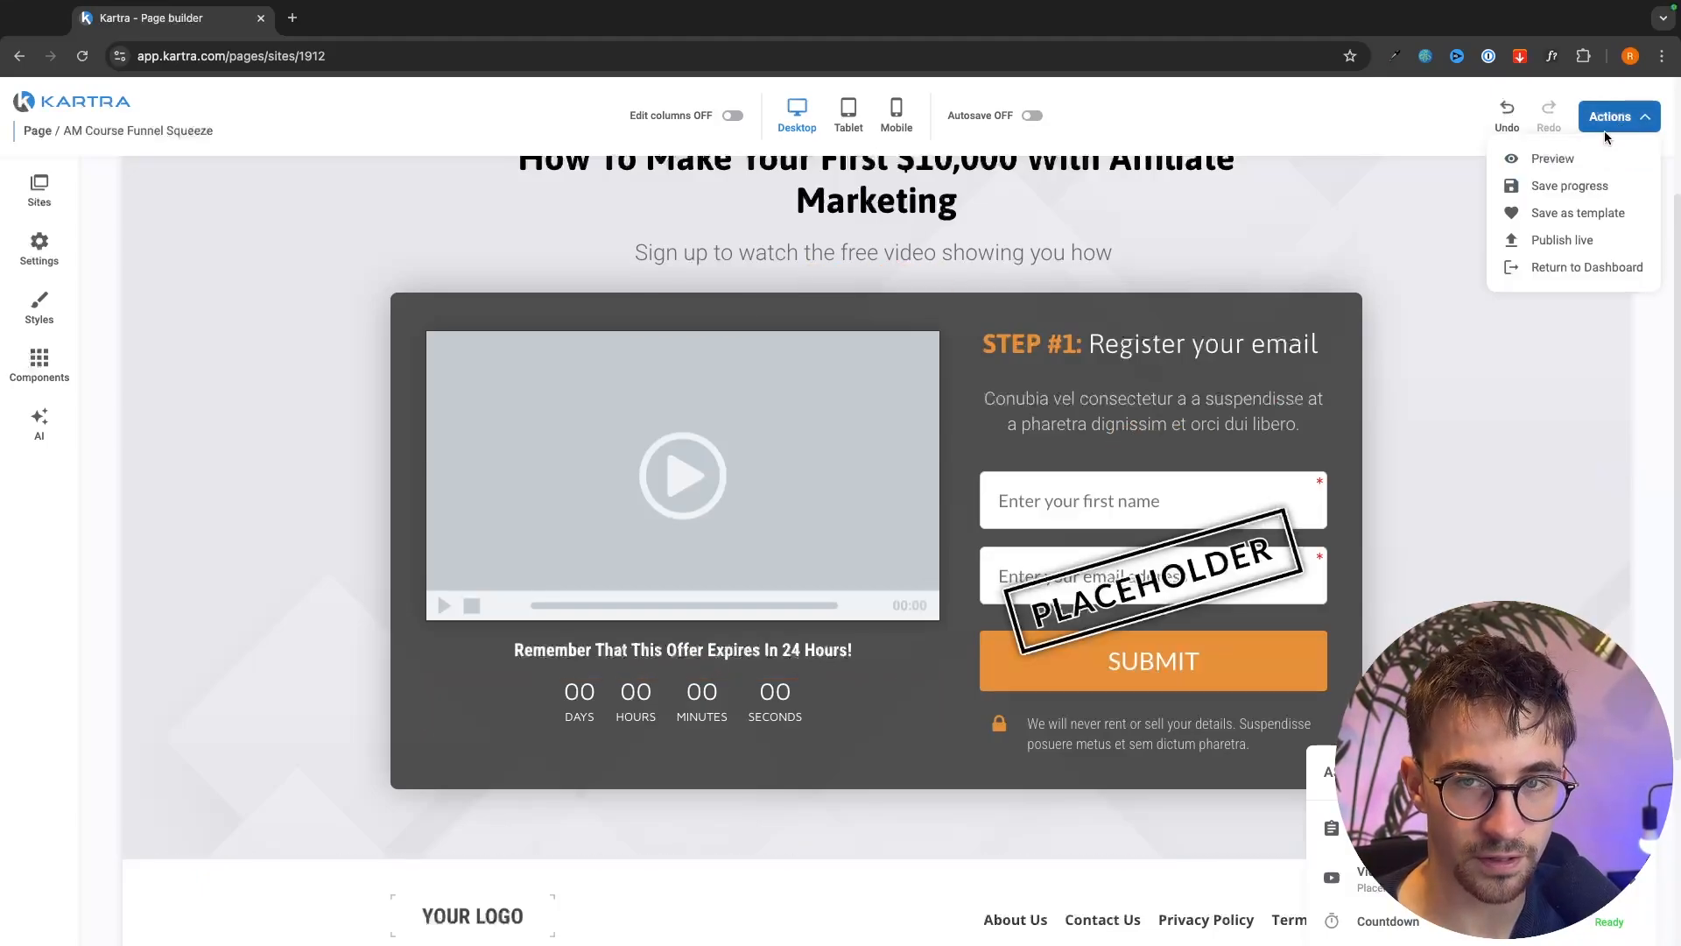
click(1539, 160)
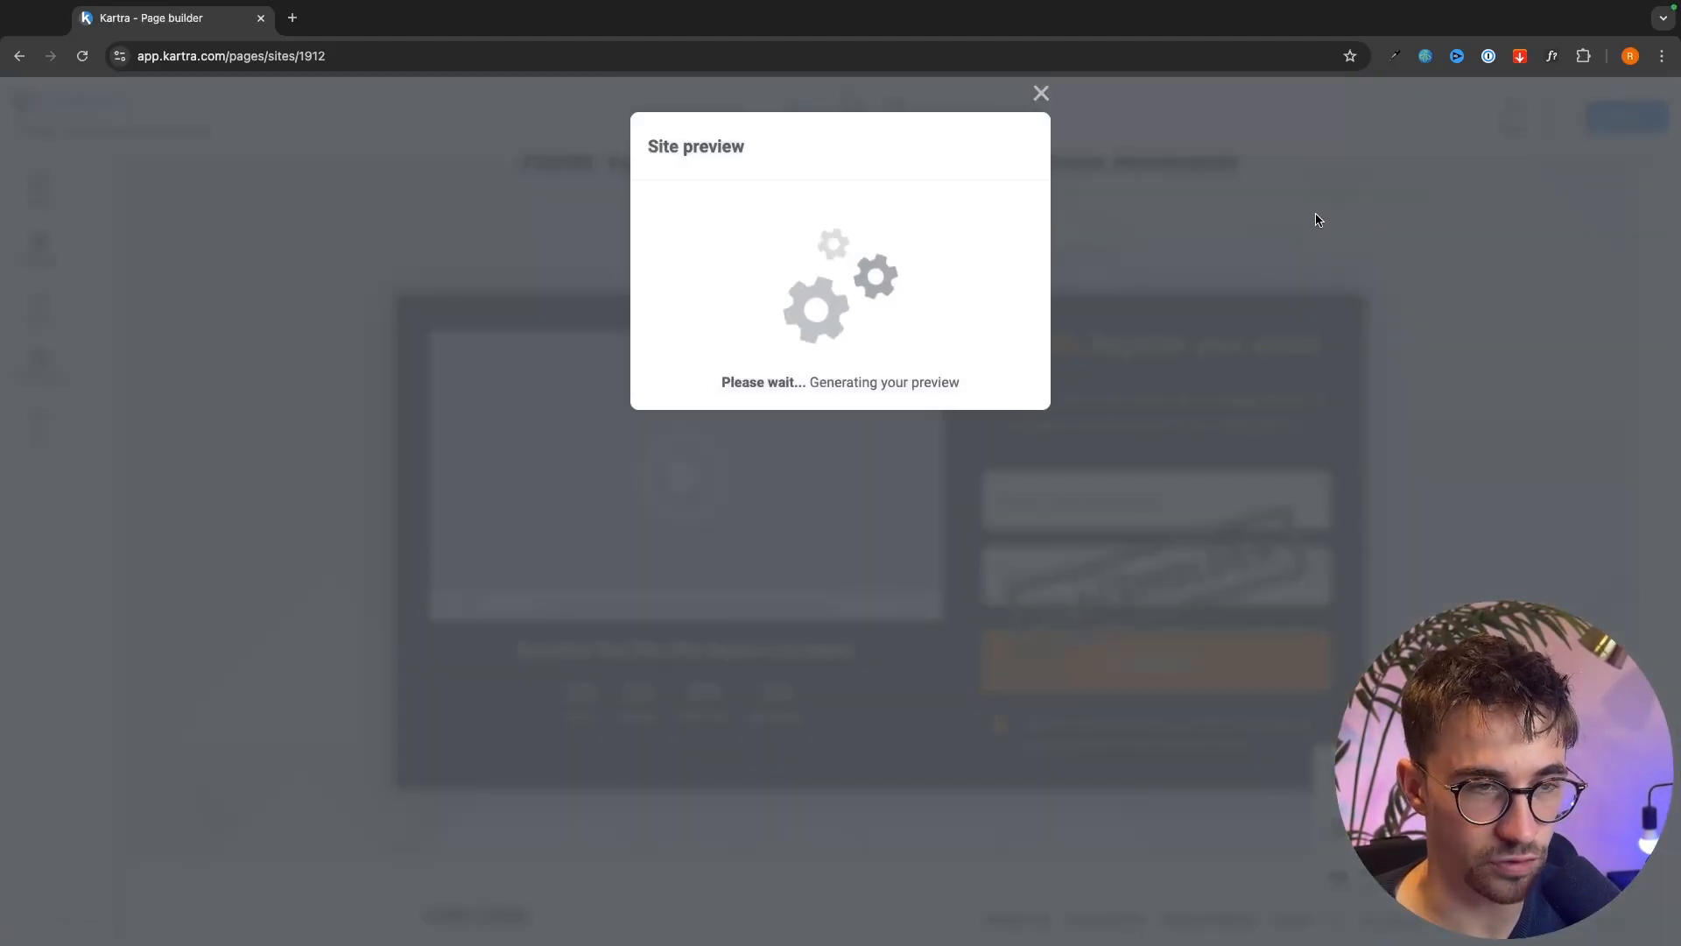
click(968, 151)
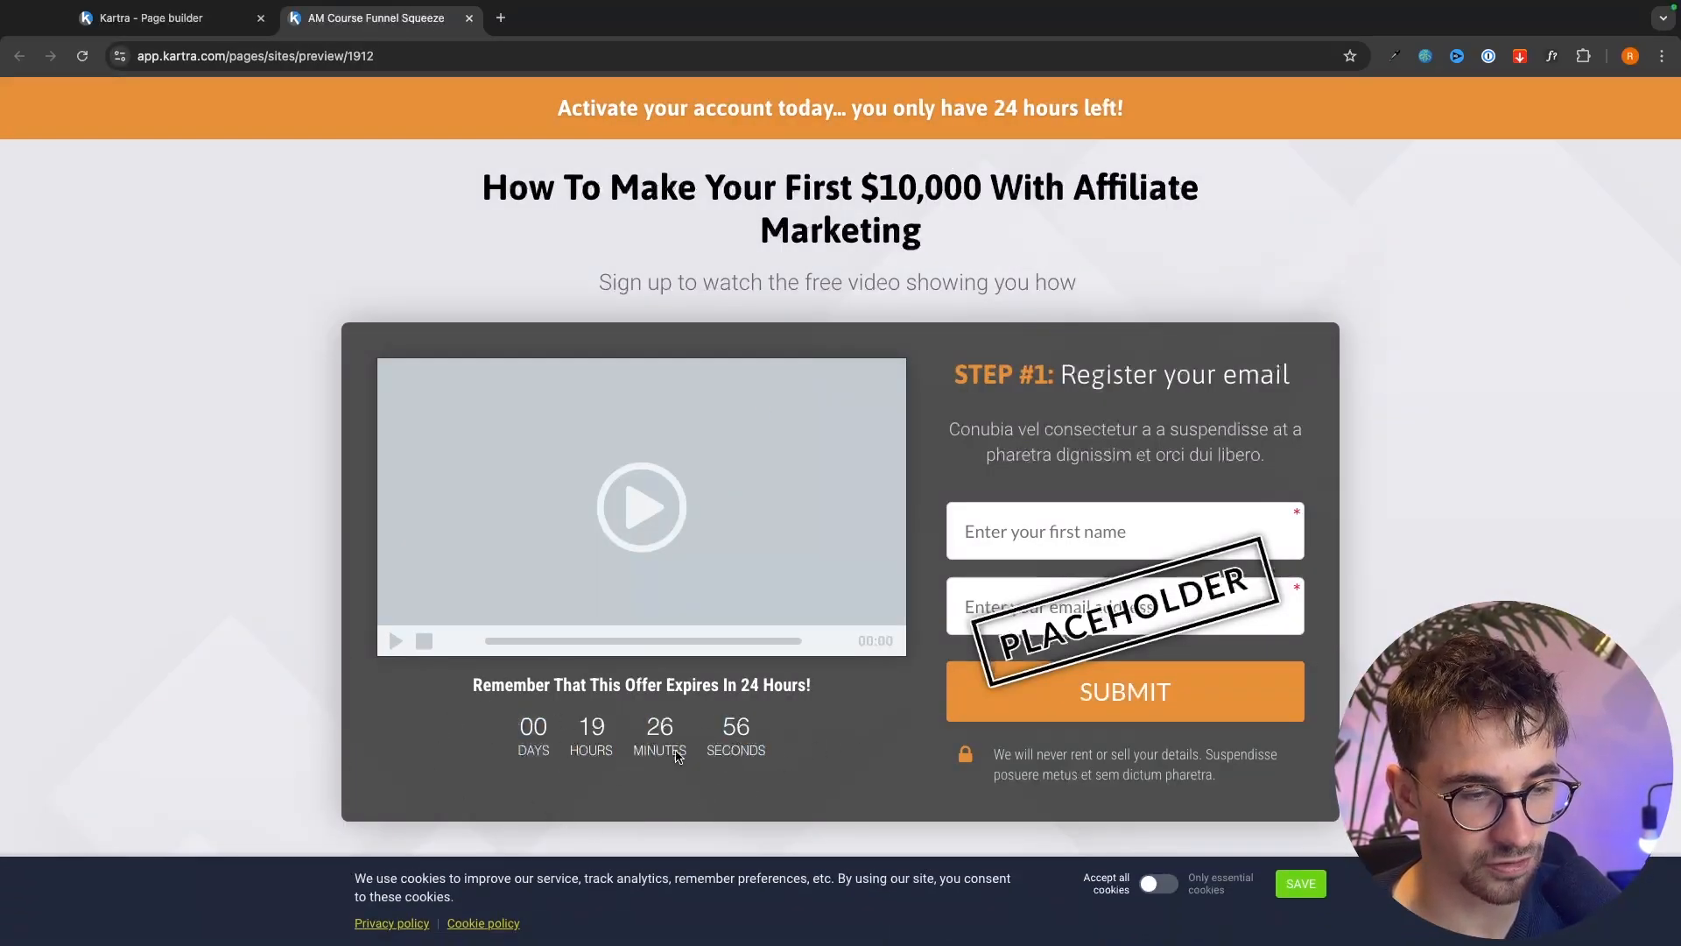
click(470, 18)
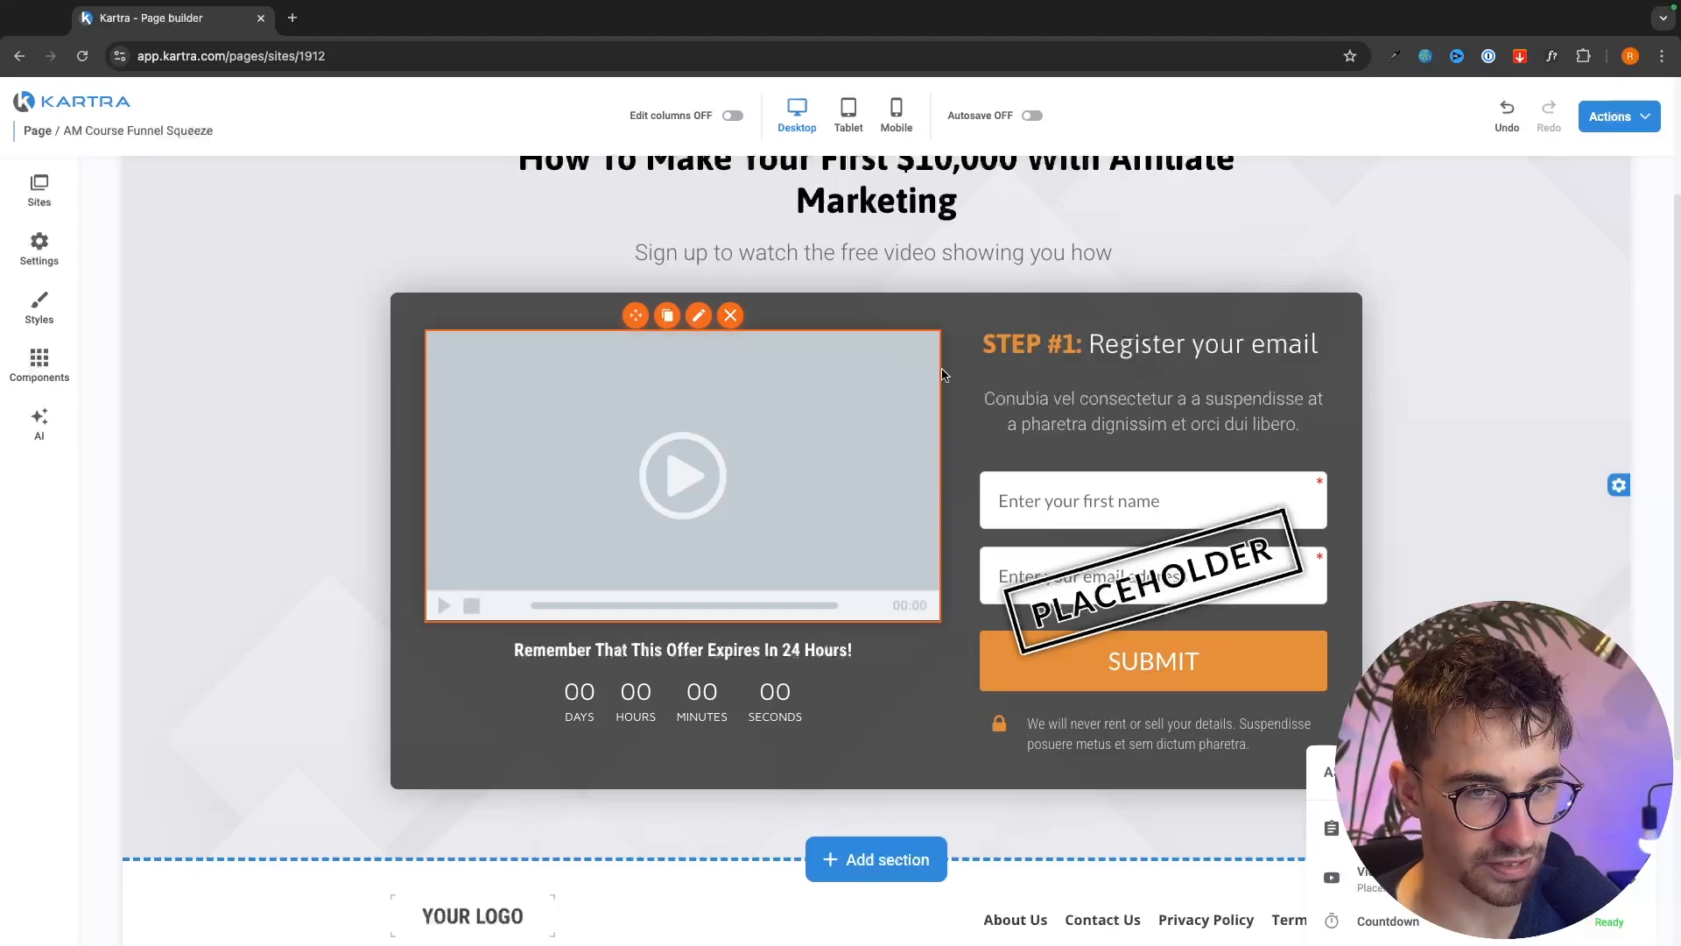
- Delete the video placeholder and insert an Image 1 component in its place above the offer countdown
click(731, 317)
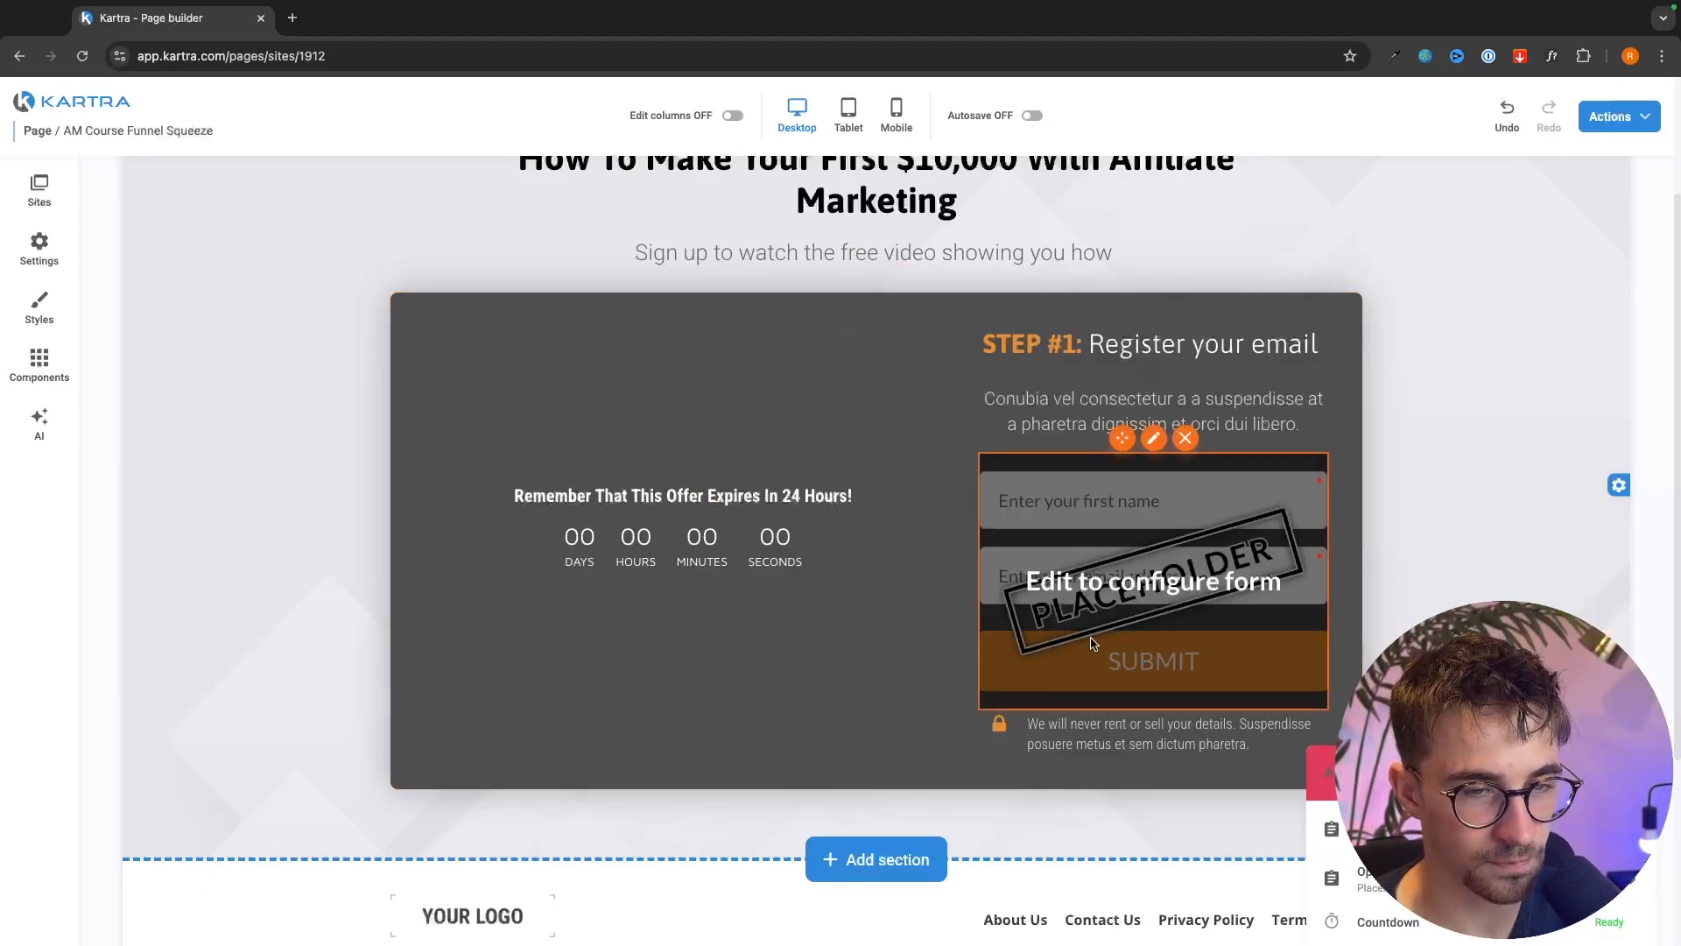
scroll(1009, 293, up, 1)
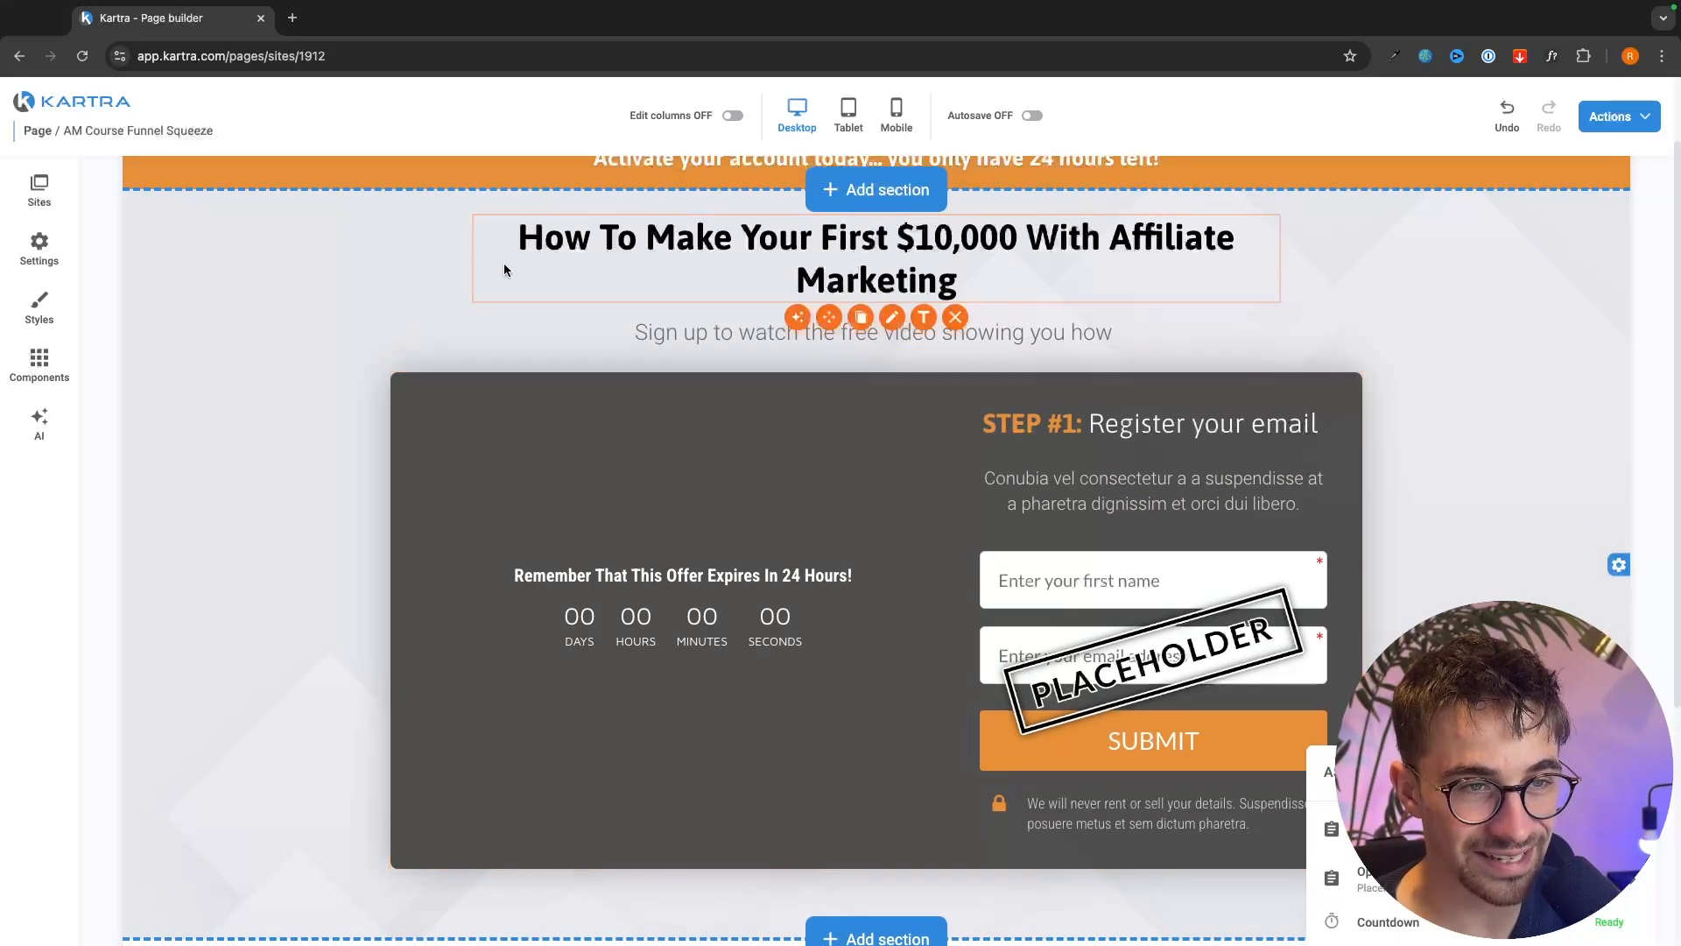
scroll(987, 611, down, 1)
scroll(987, 611, up, 2)
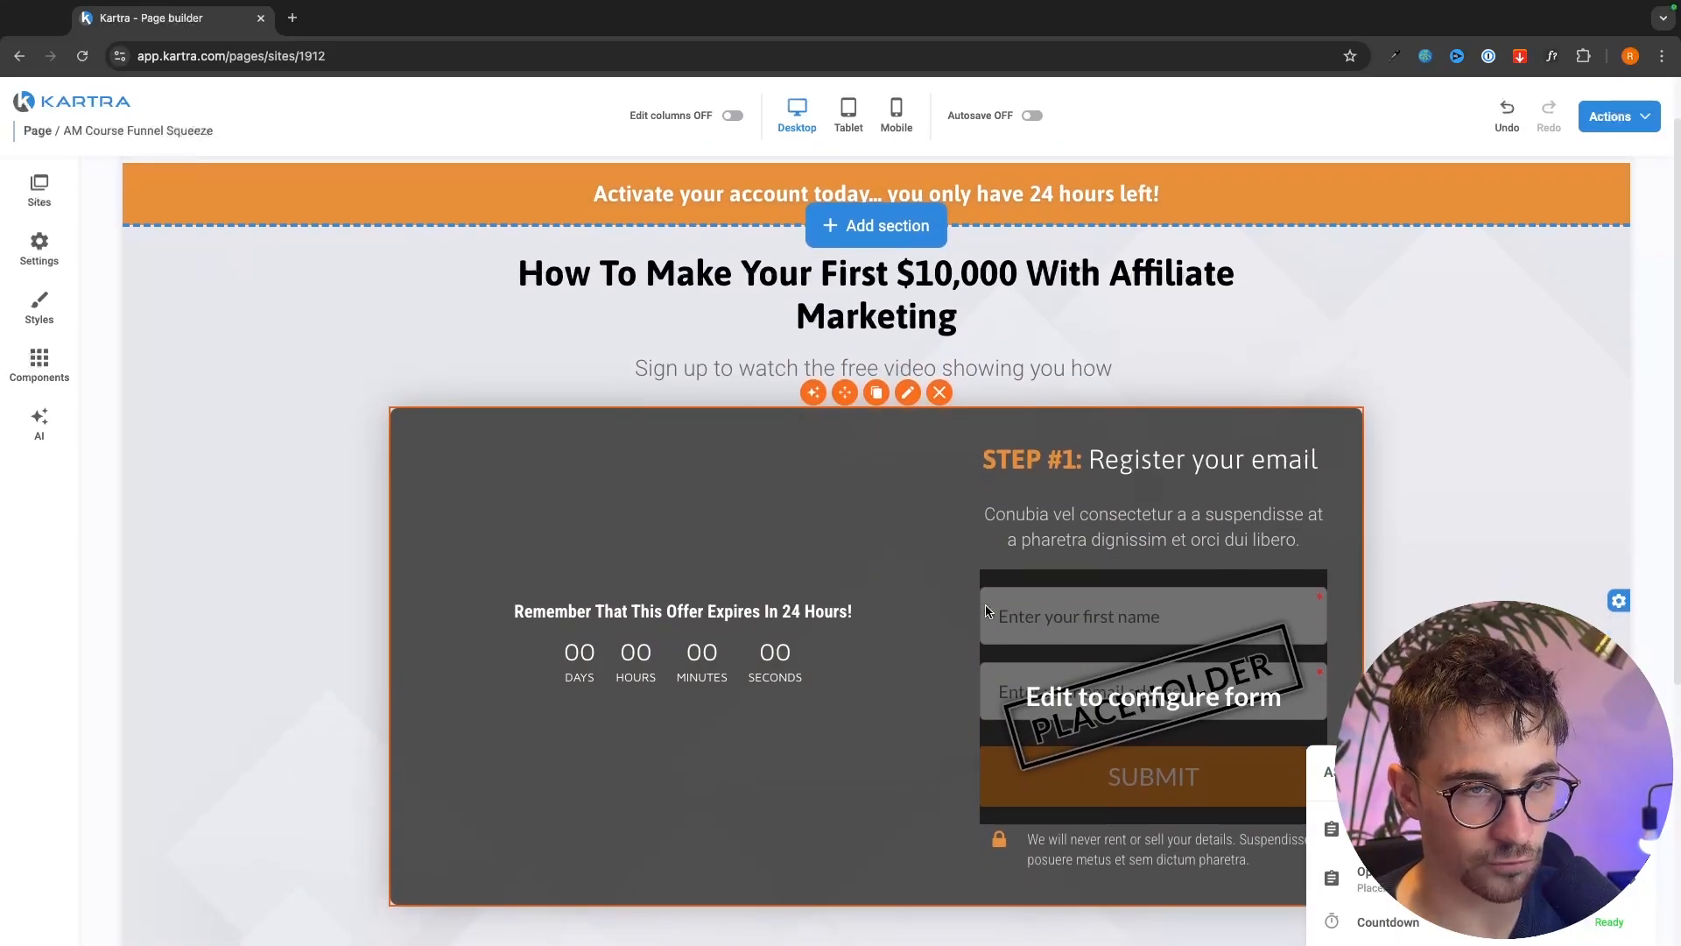
click(43, 360)
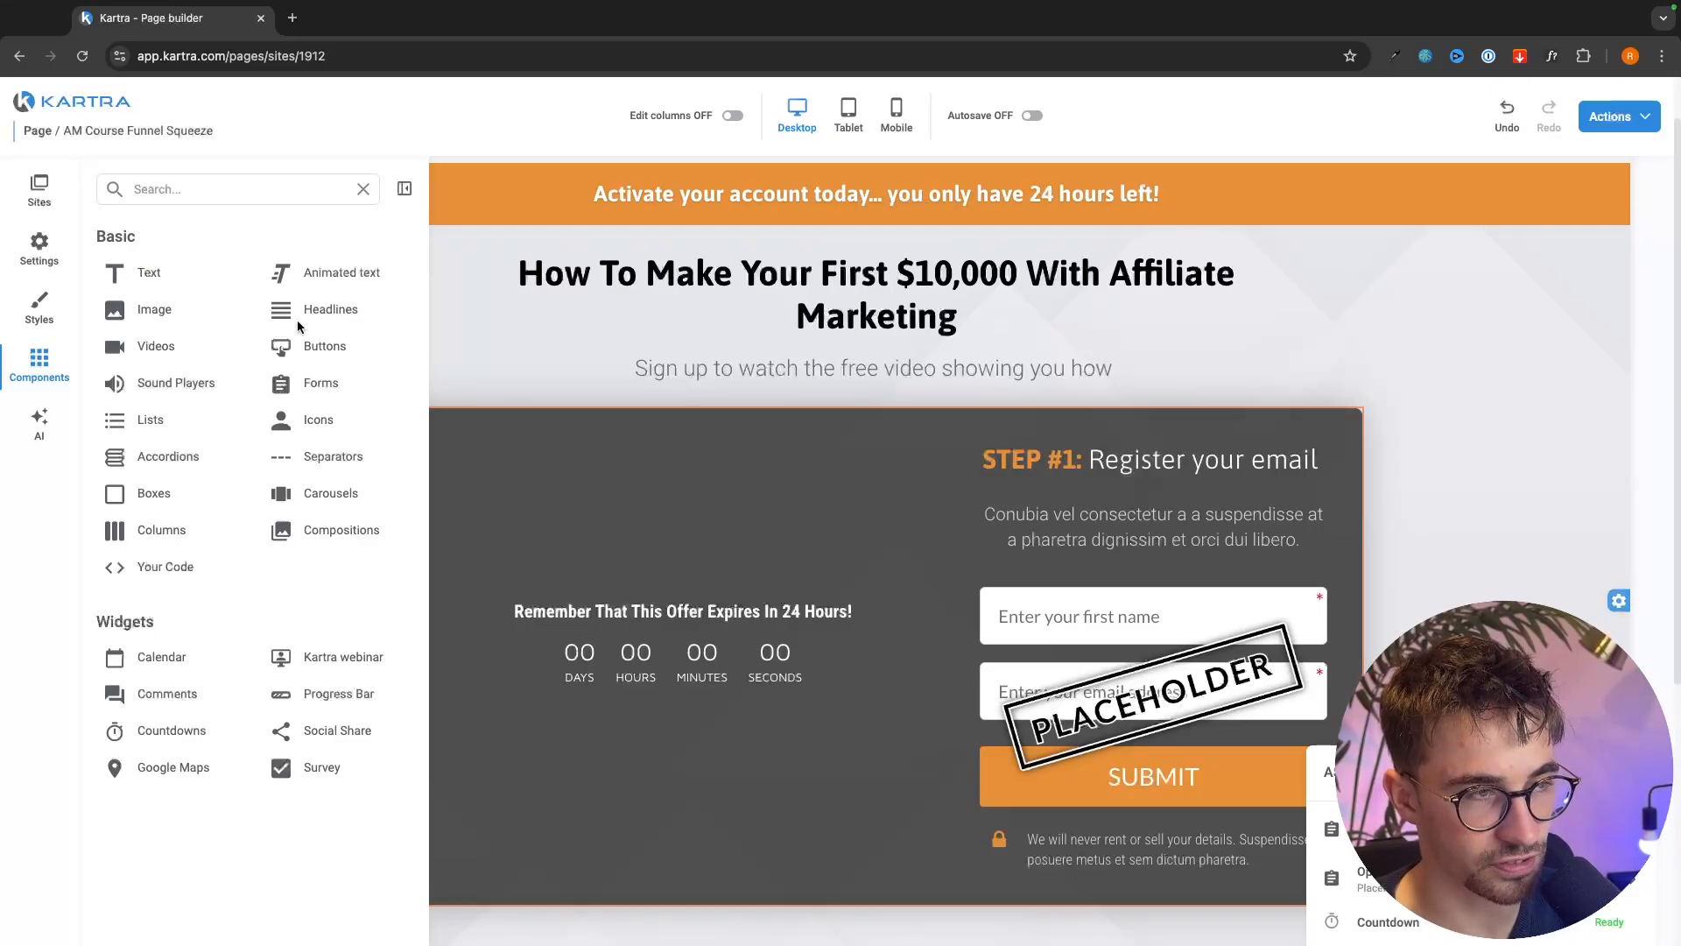
click(153, 314)
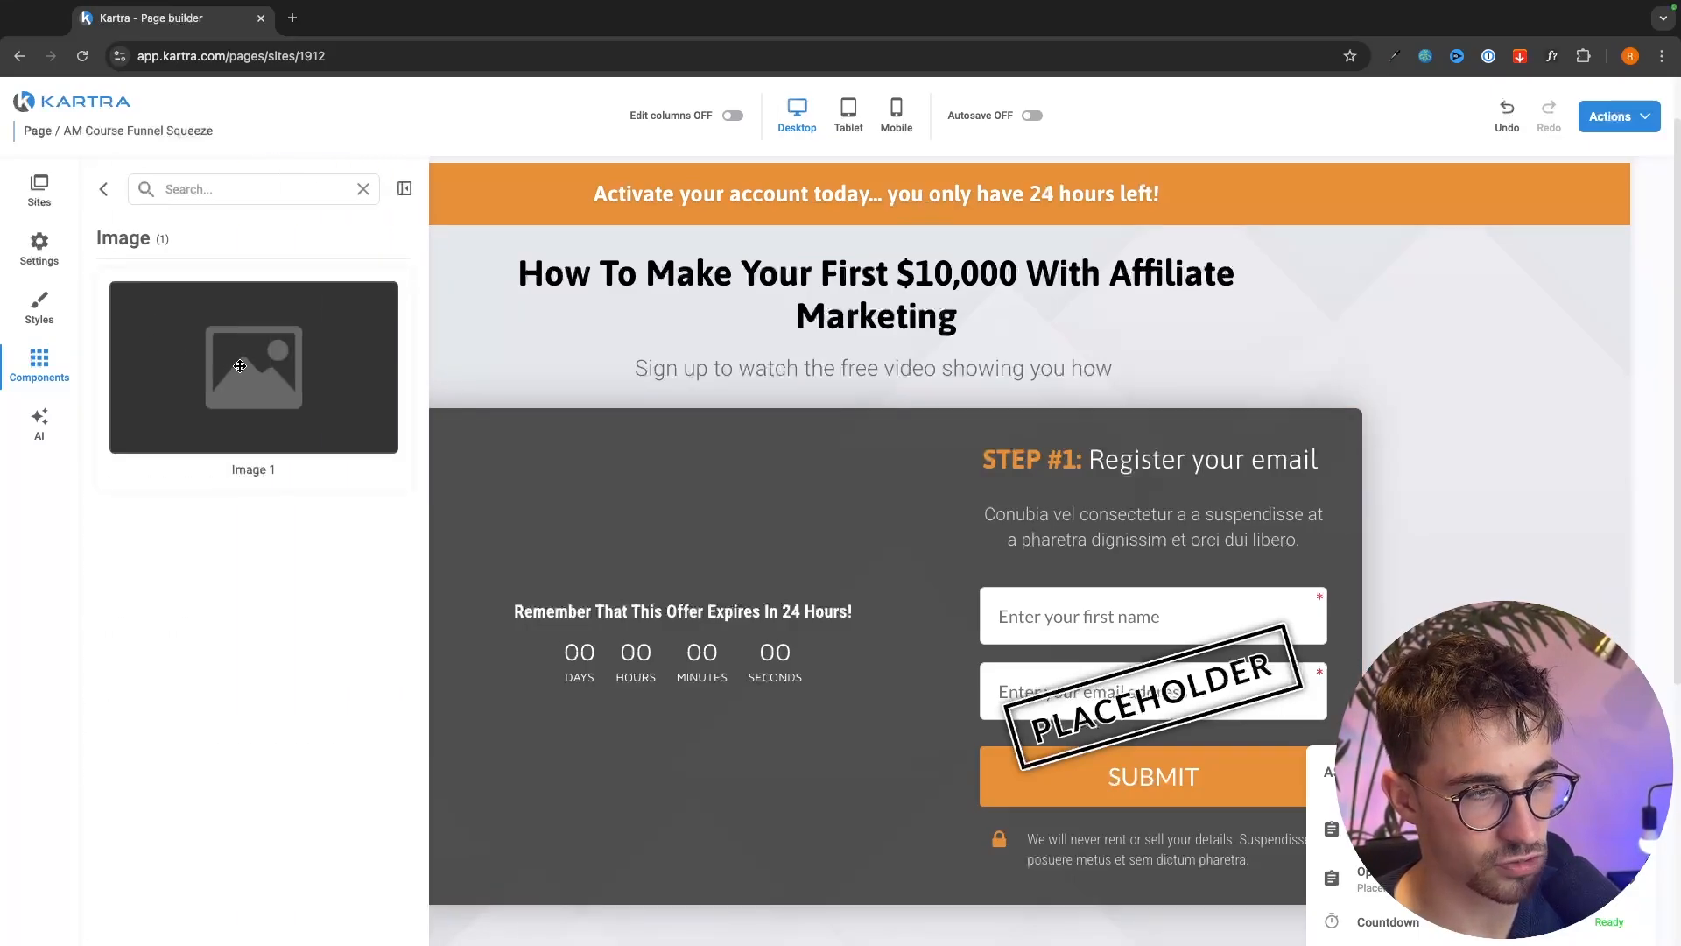
drag(222, 380, 714, 751)
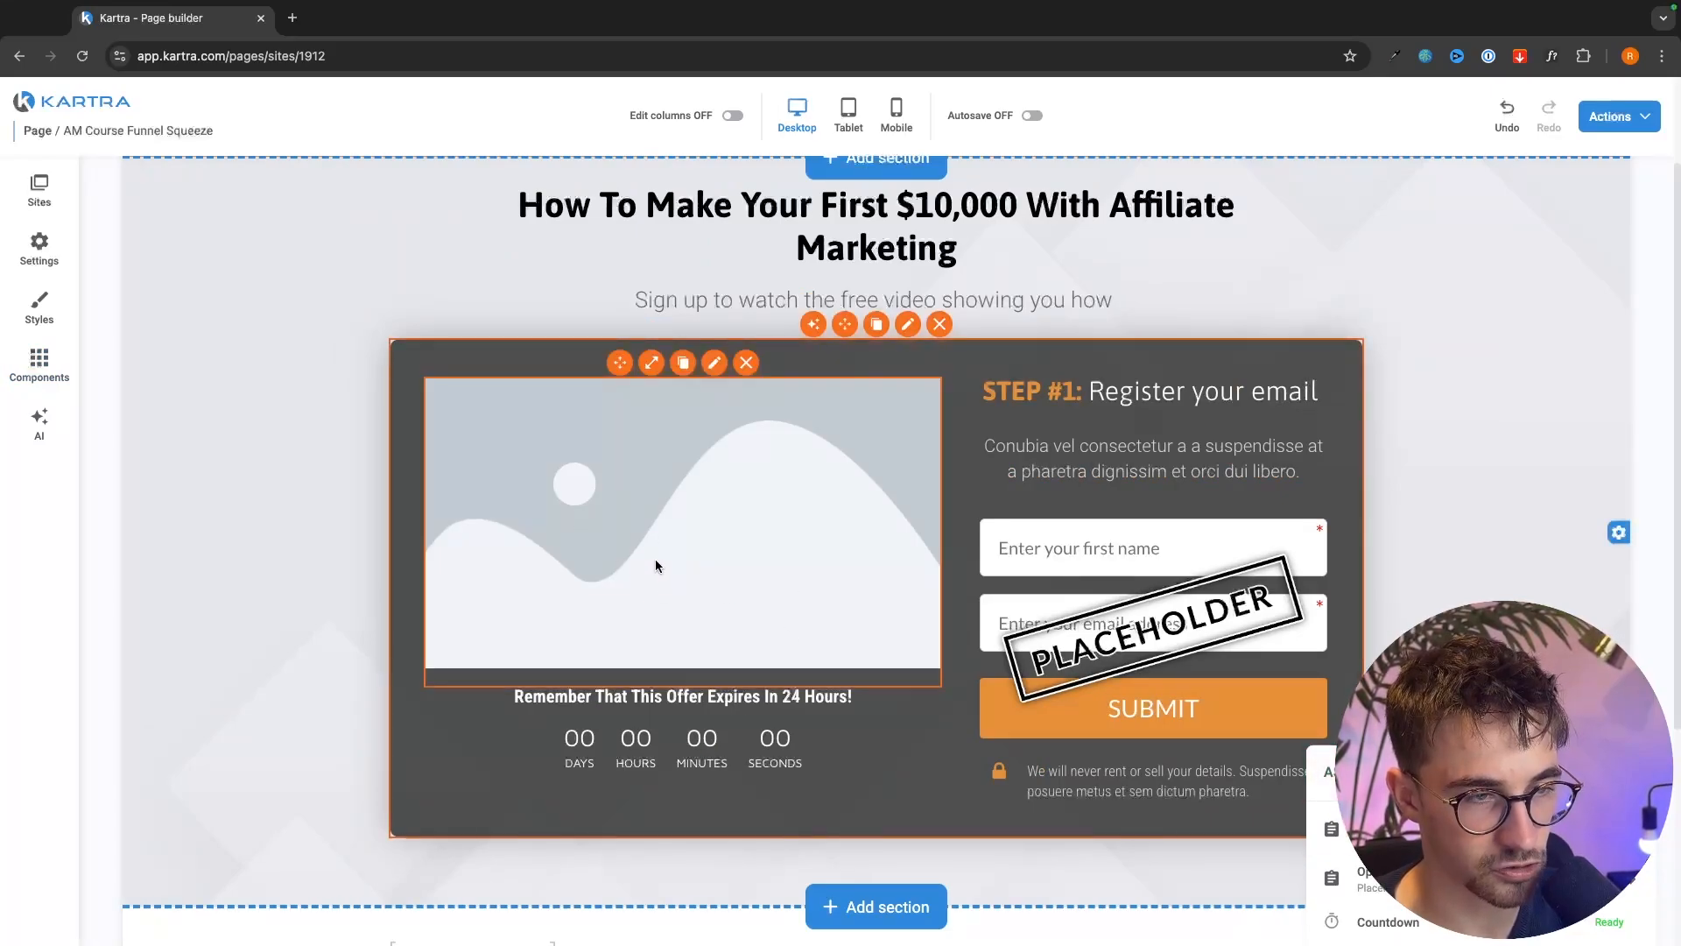
- Upload "Untitled design-13.png" from Downloads to the image library and apply it to the new image component
click(715, 365)
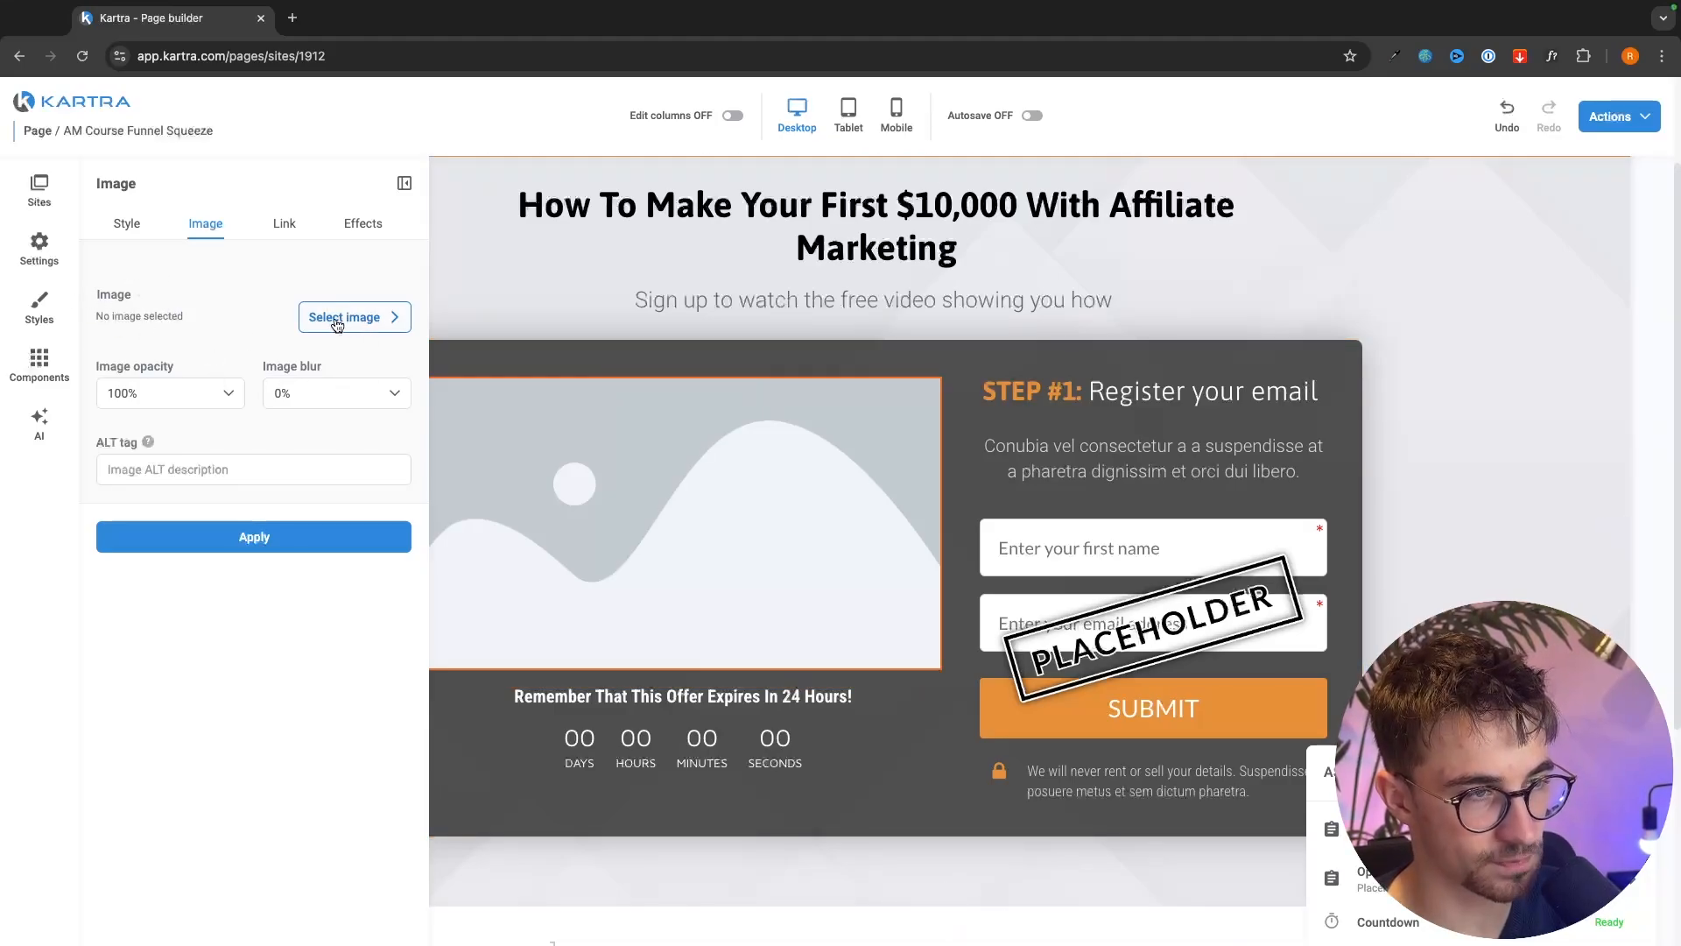
click(386, 324)
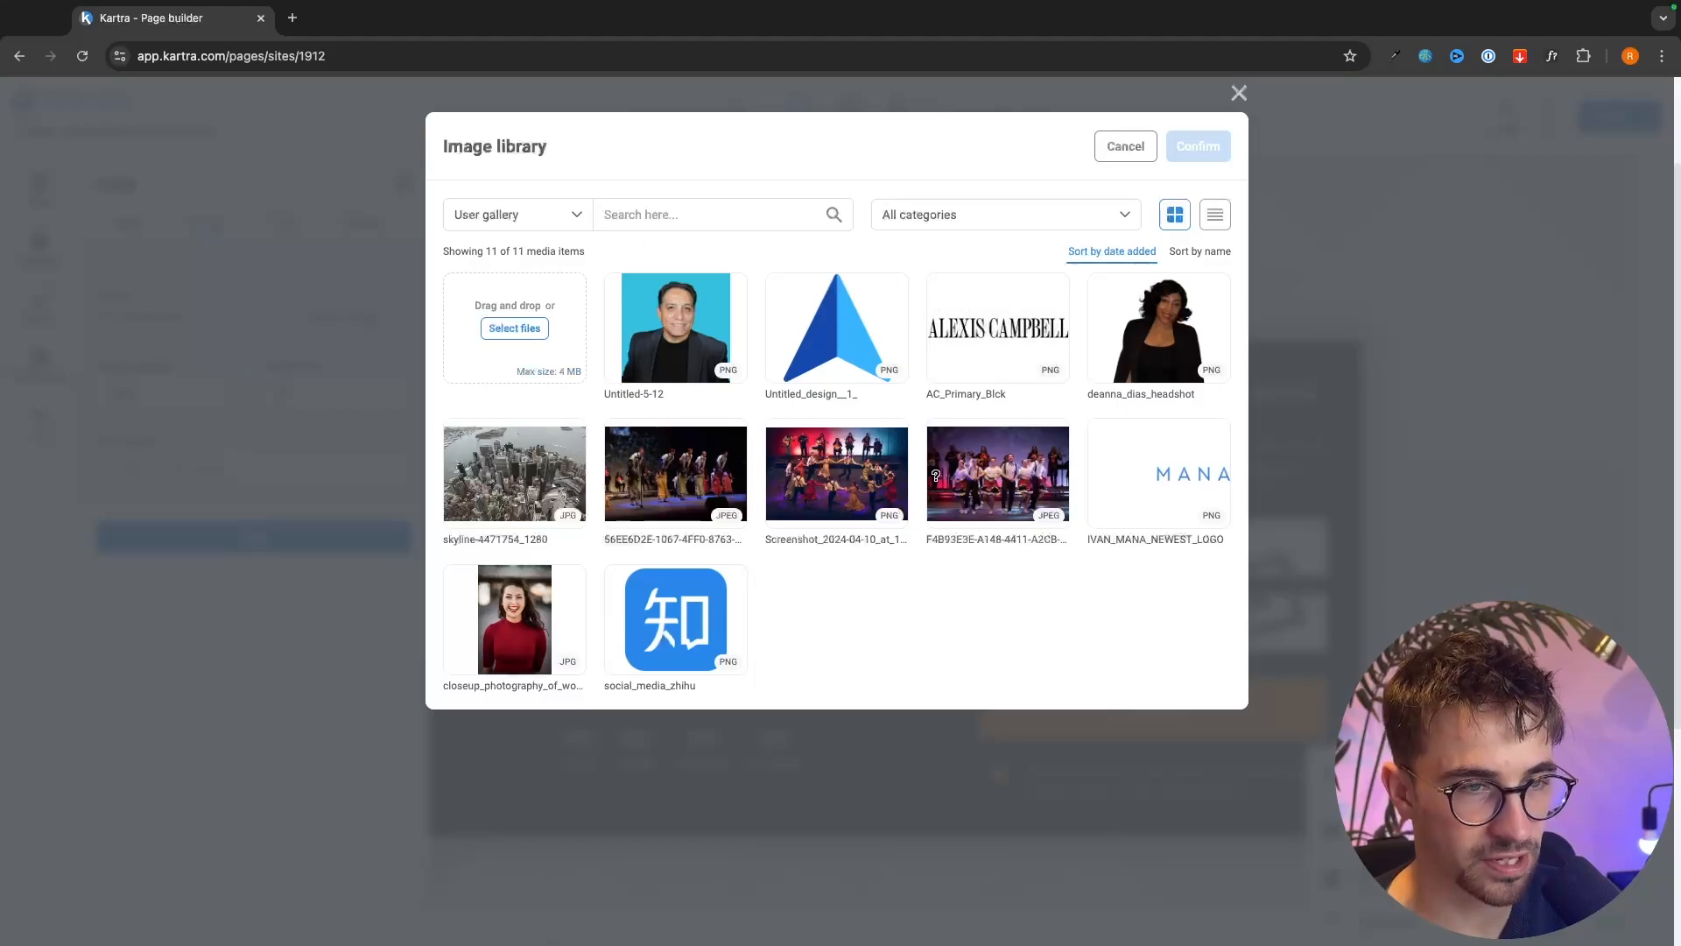
click(515, 328)
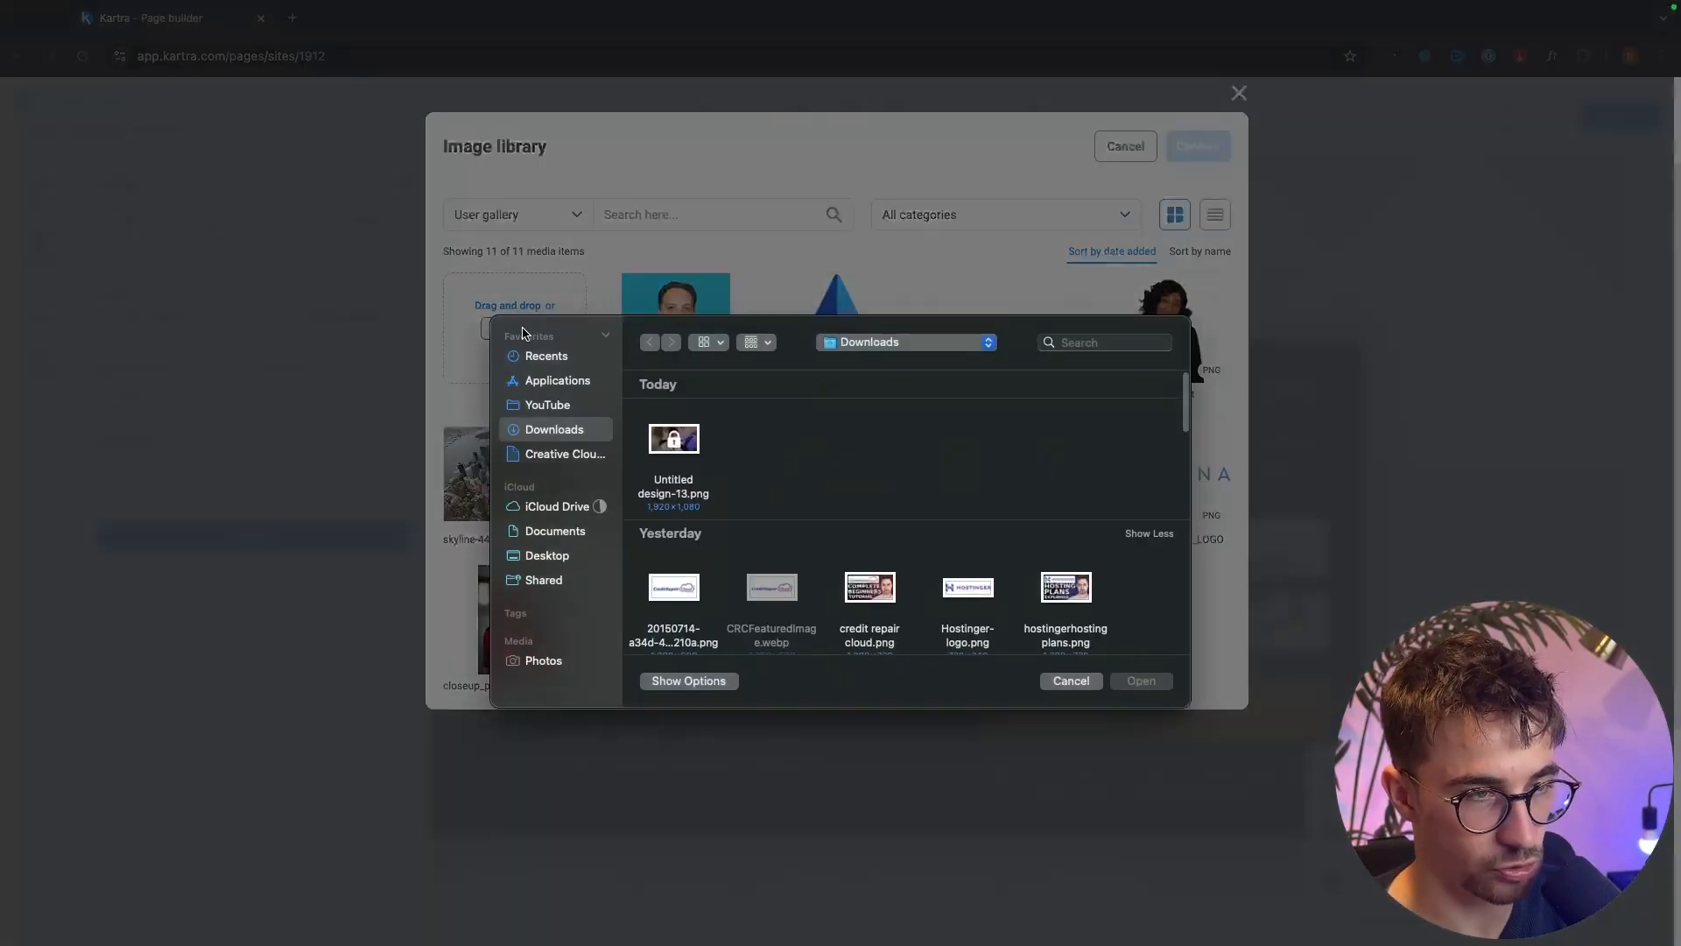
double_click(676, 447)
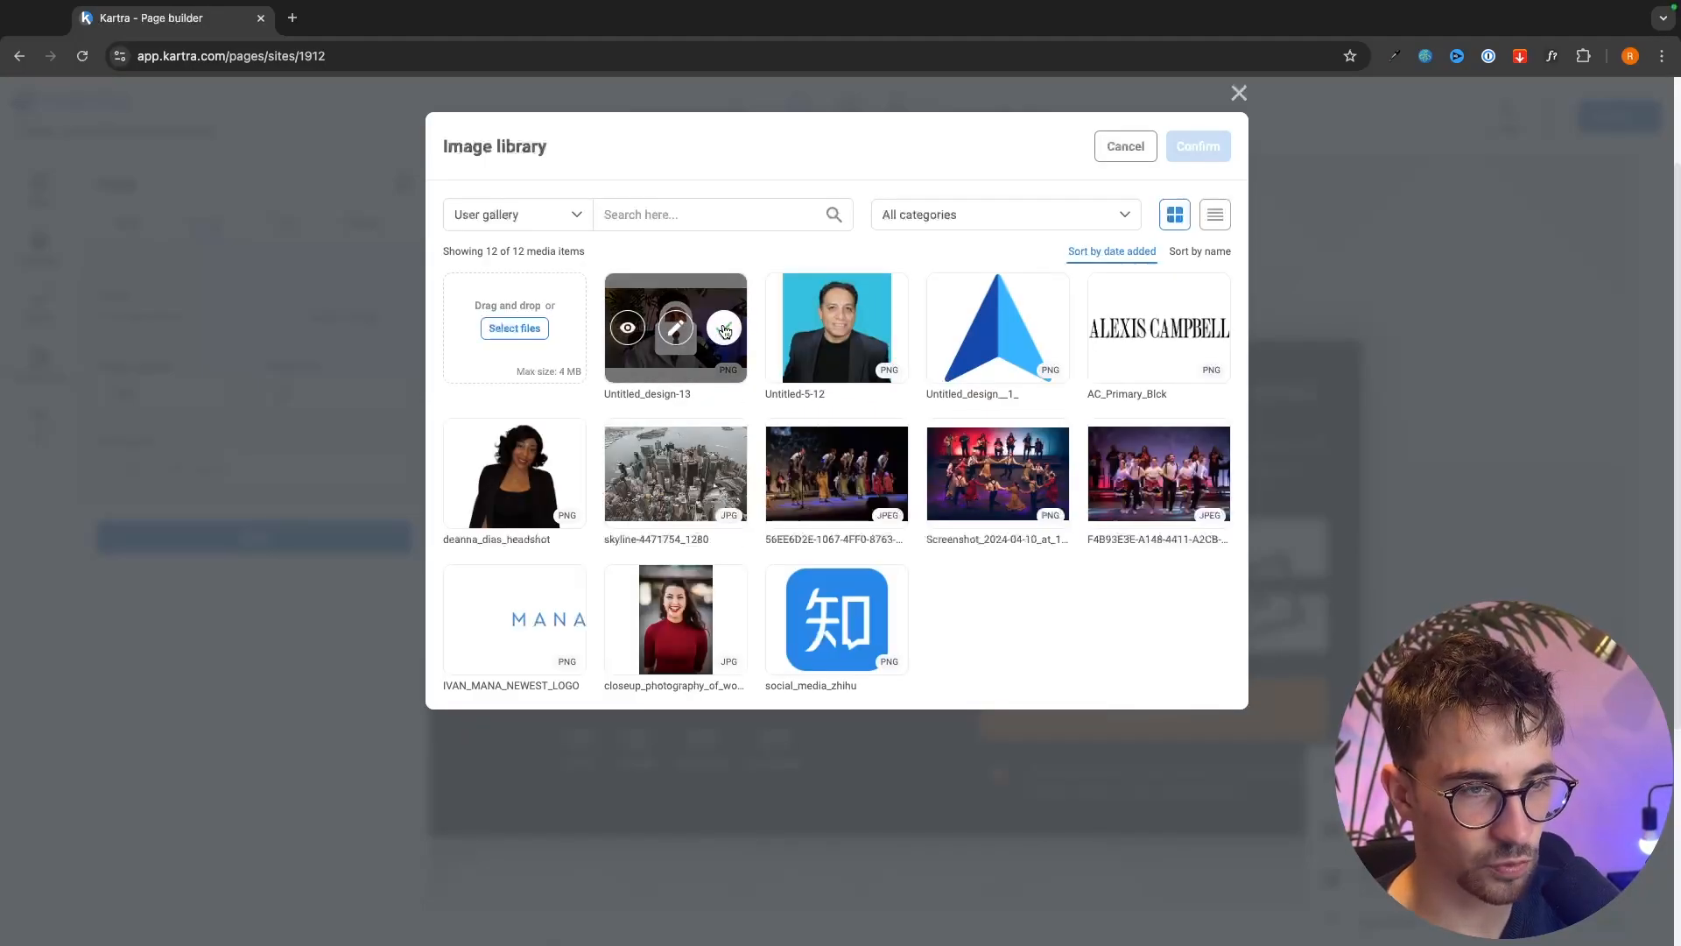
click(725, 329)
click(1187, 164)
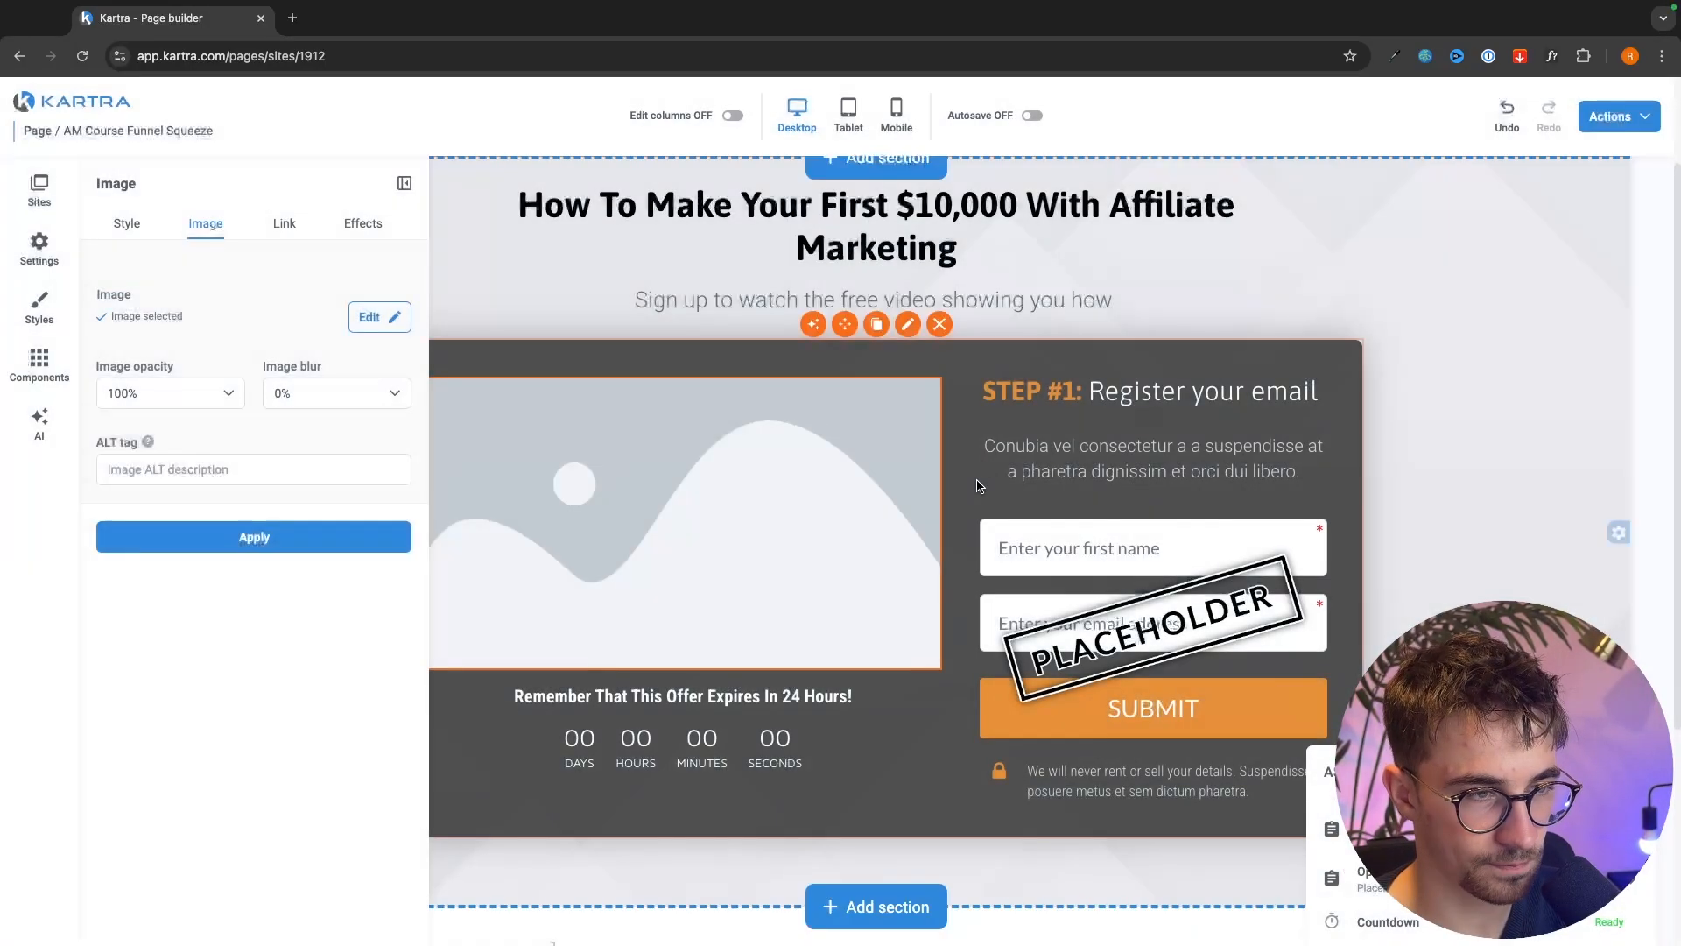
click(325, 549)
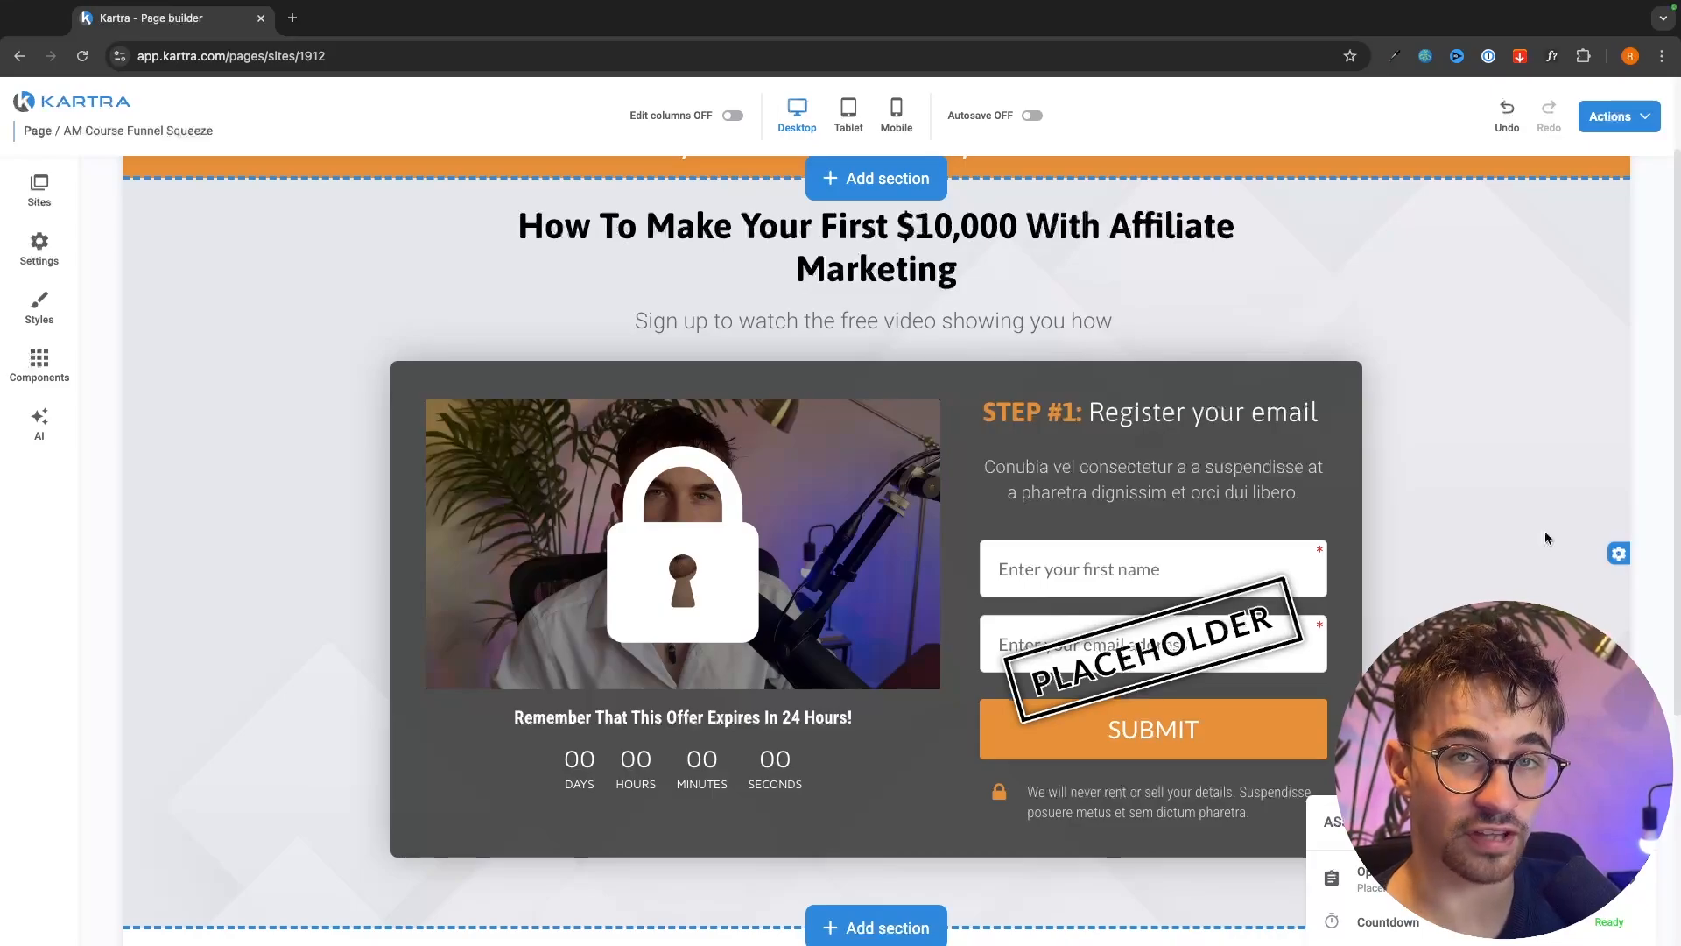
- Review the squeeze page layout from the headline down to the footer logo and disclaimer
scroll(1451, 525, down, 2)
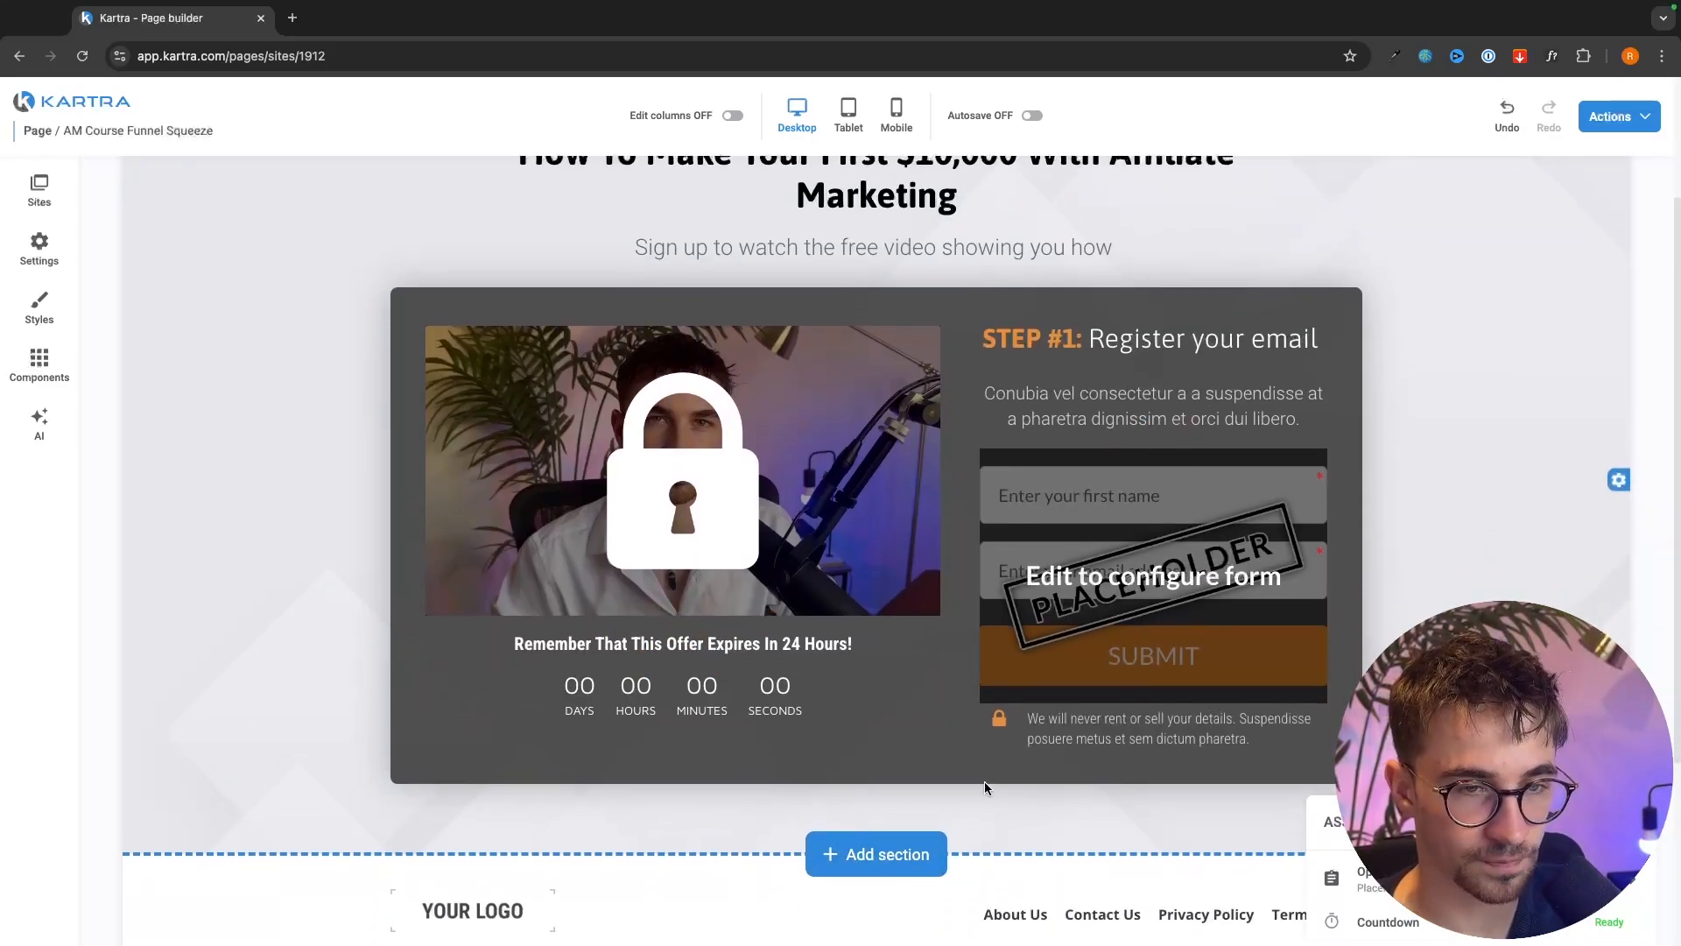
scroll(788, 613, up, 1)
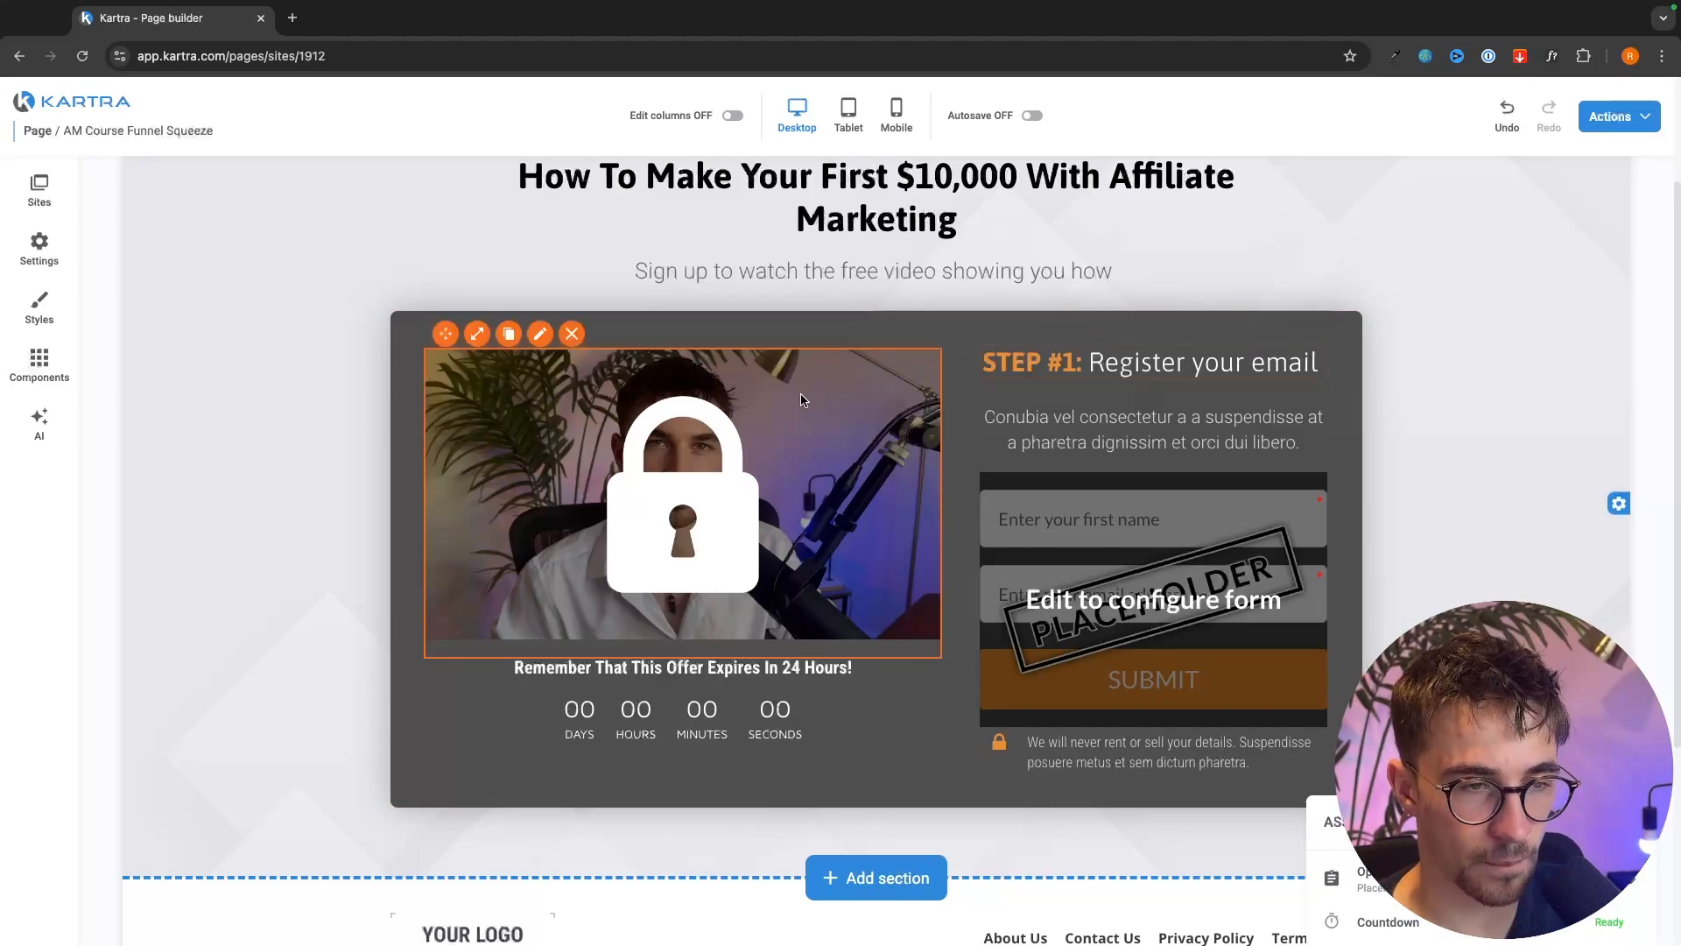
scroll(298, 246, up, 3)
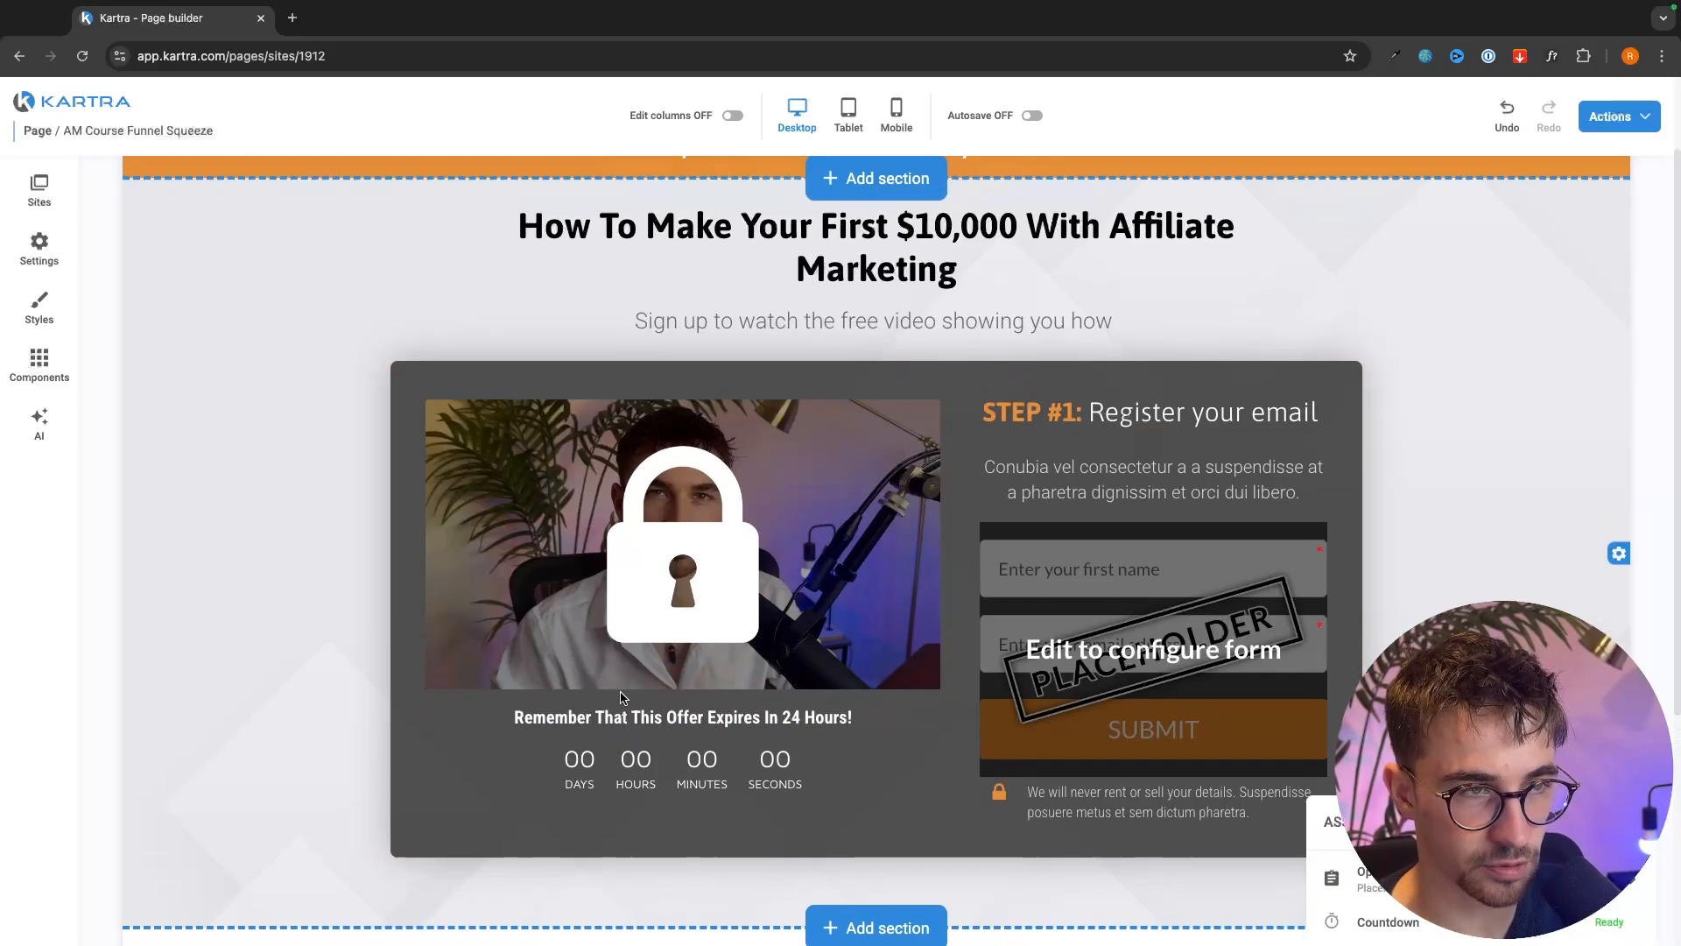
scroll(292, 250, down, 7)
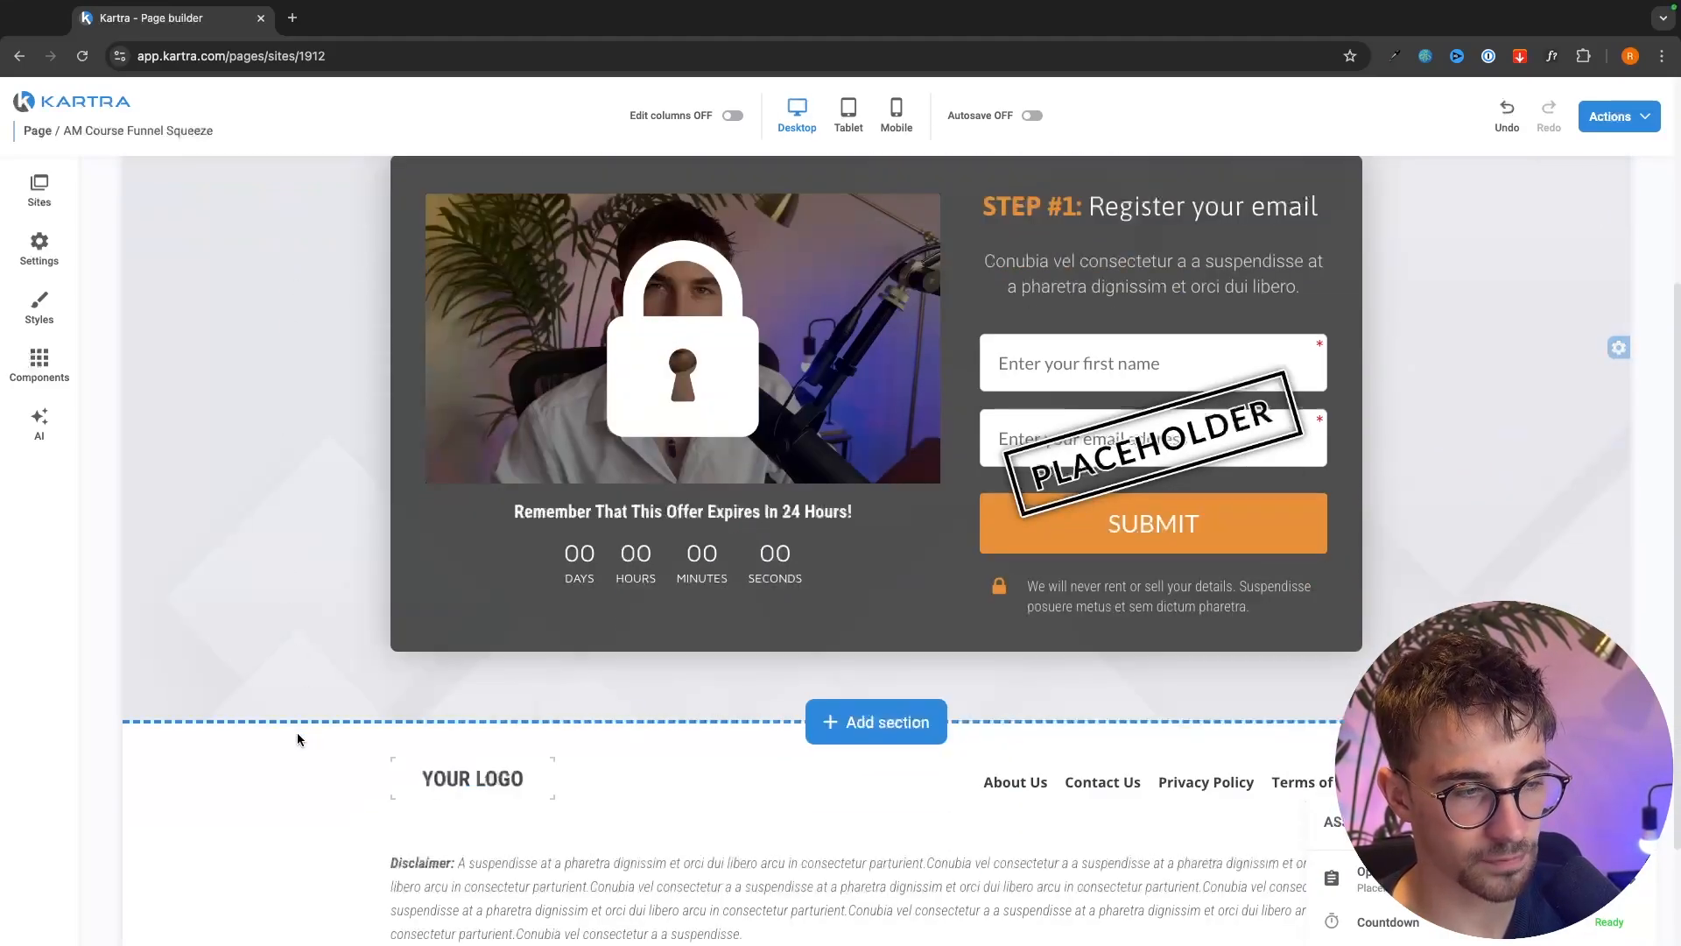
scroll(297, 700, up, 4)
scroll(301, 661, up, 2)
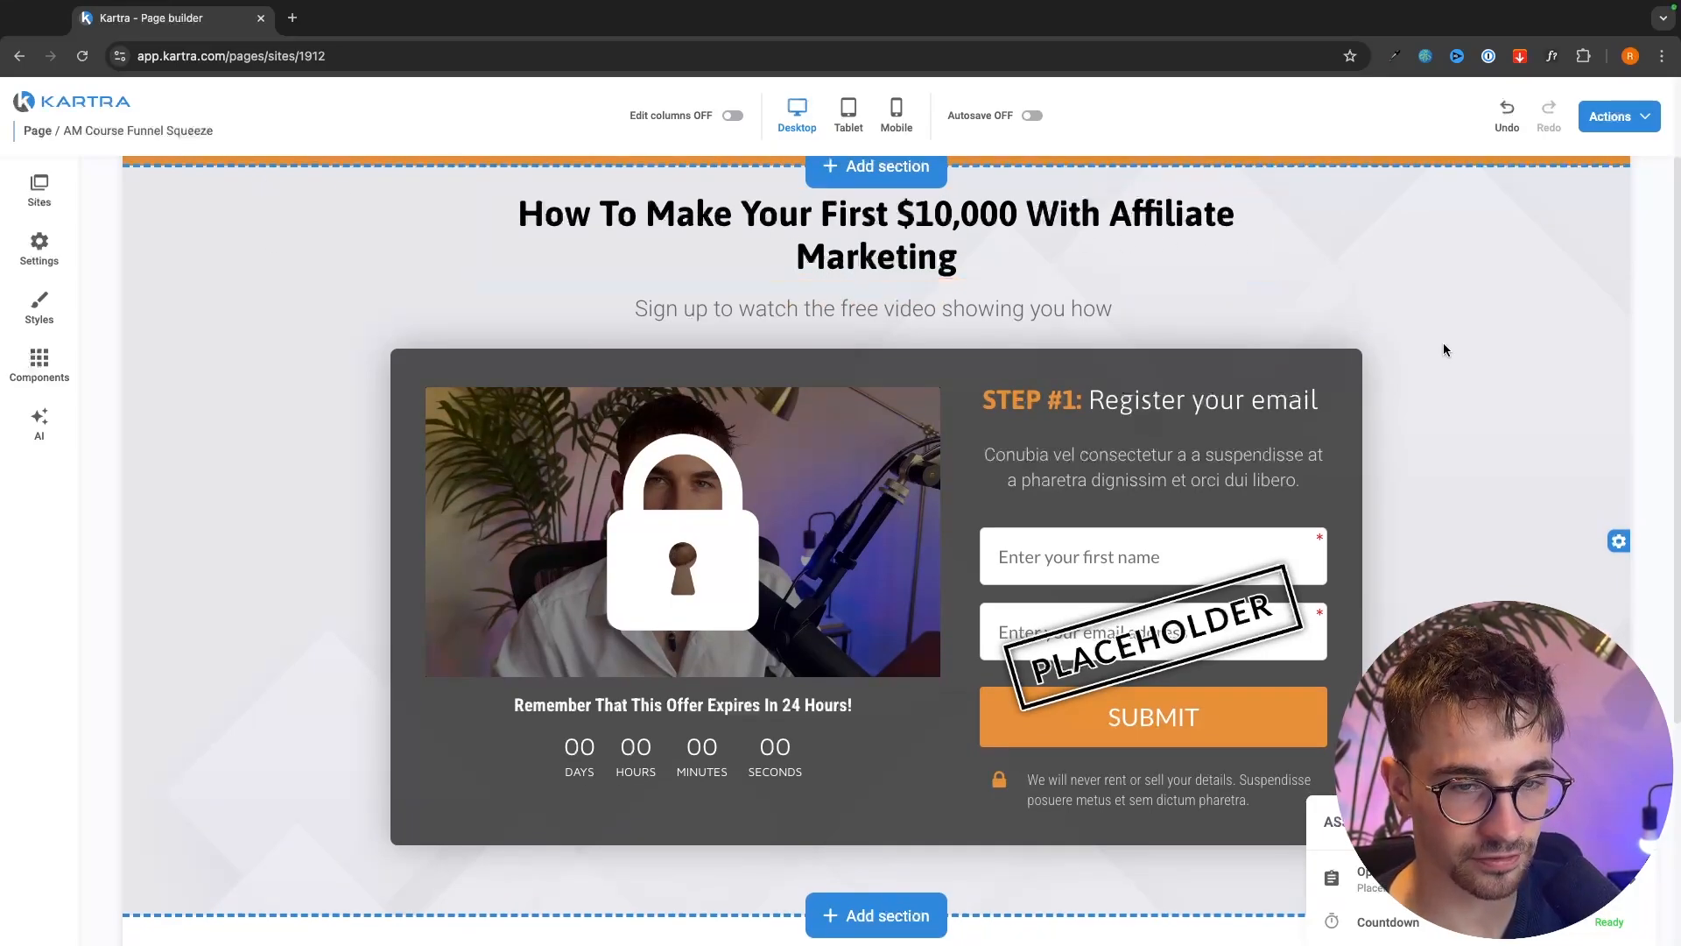
scroll(1415, 478, down, 5)
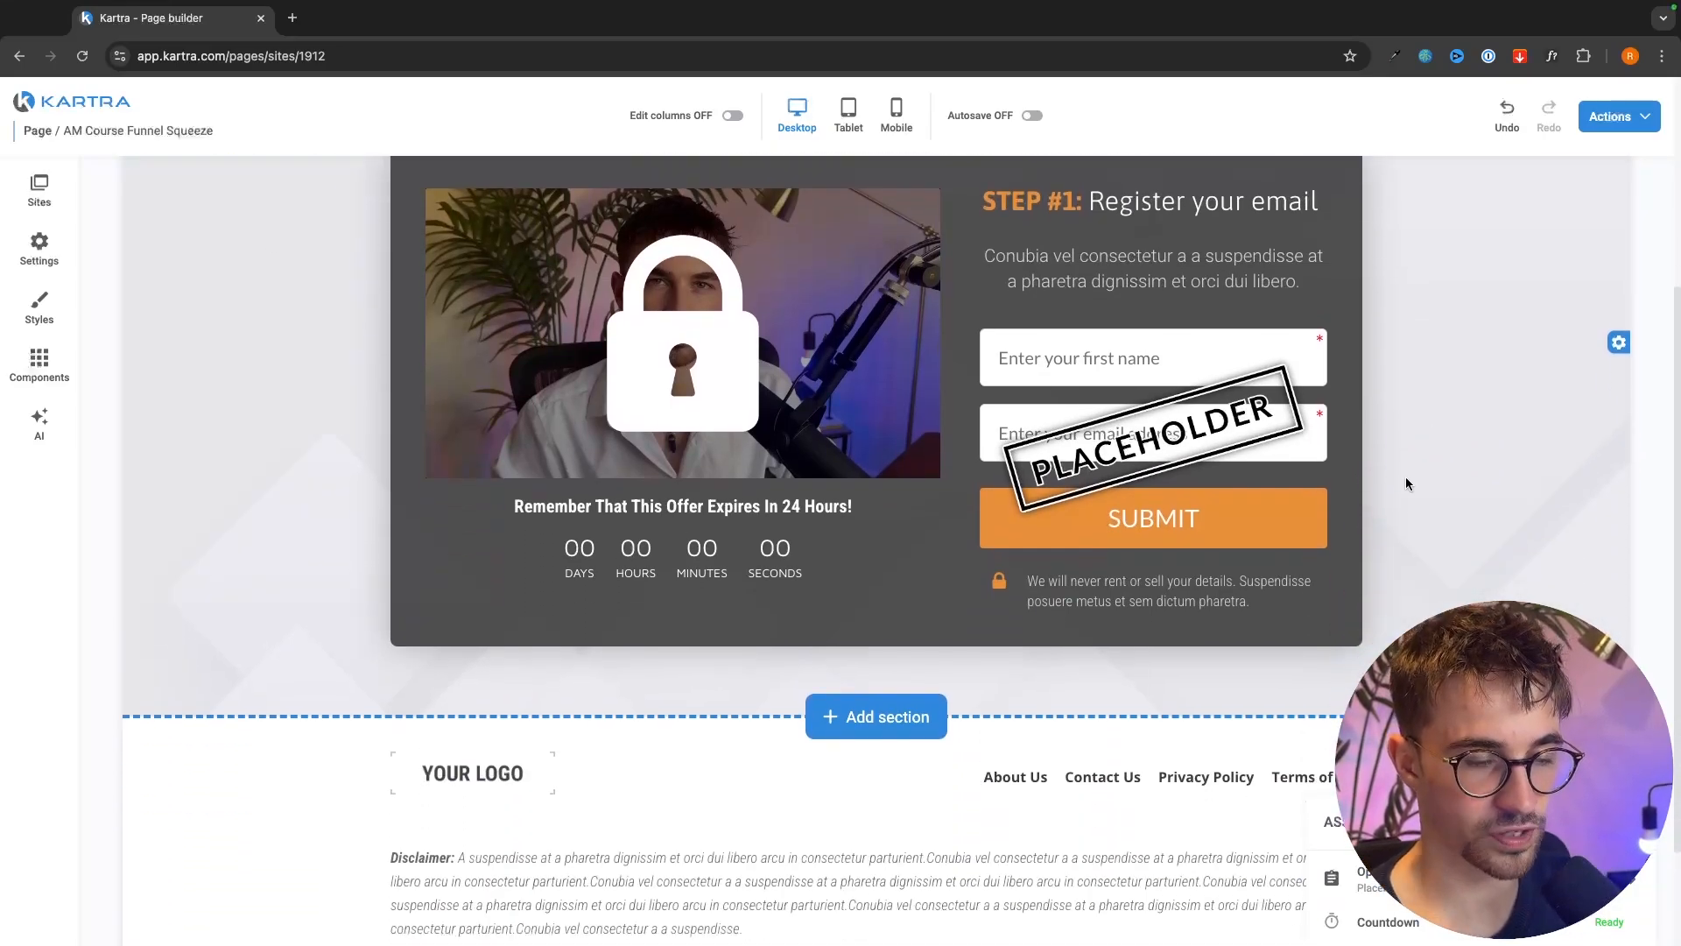
- Add the Feature section 2 layout between the opt-in section and the footer
click(911, 718)
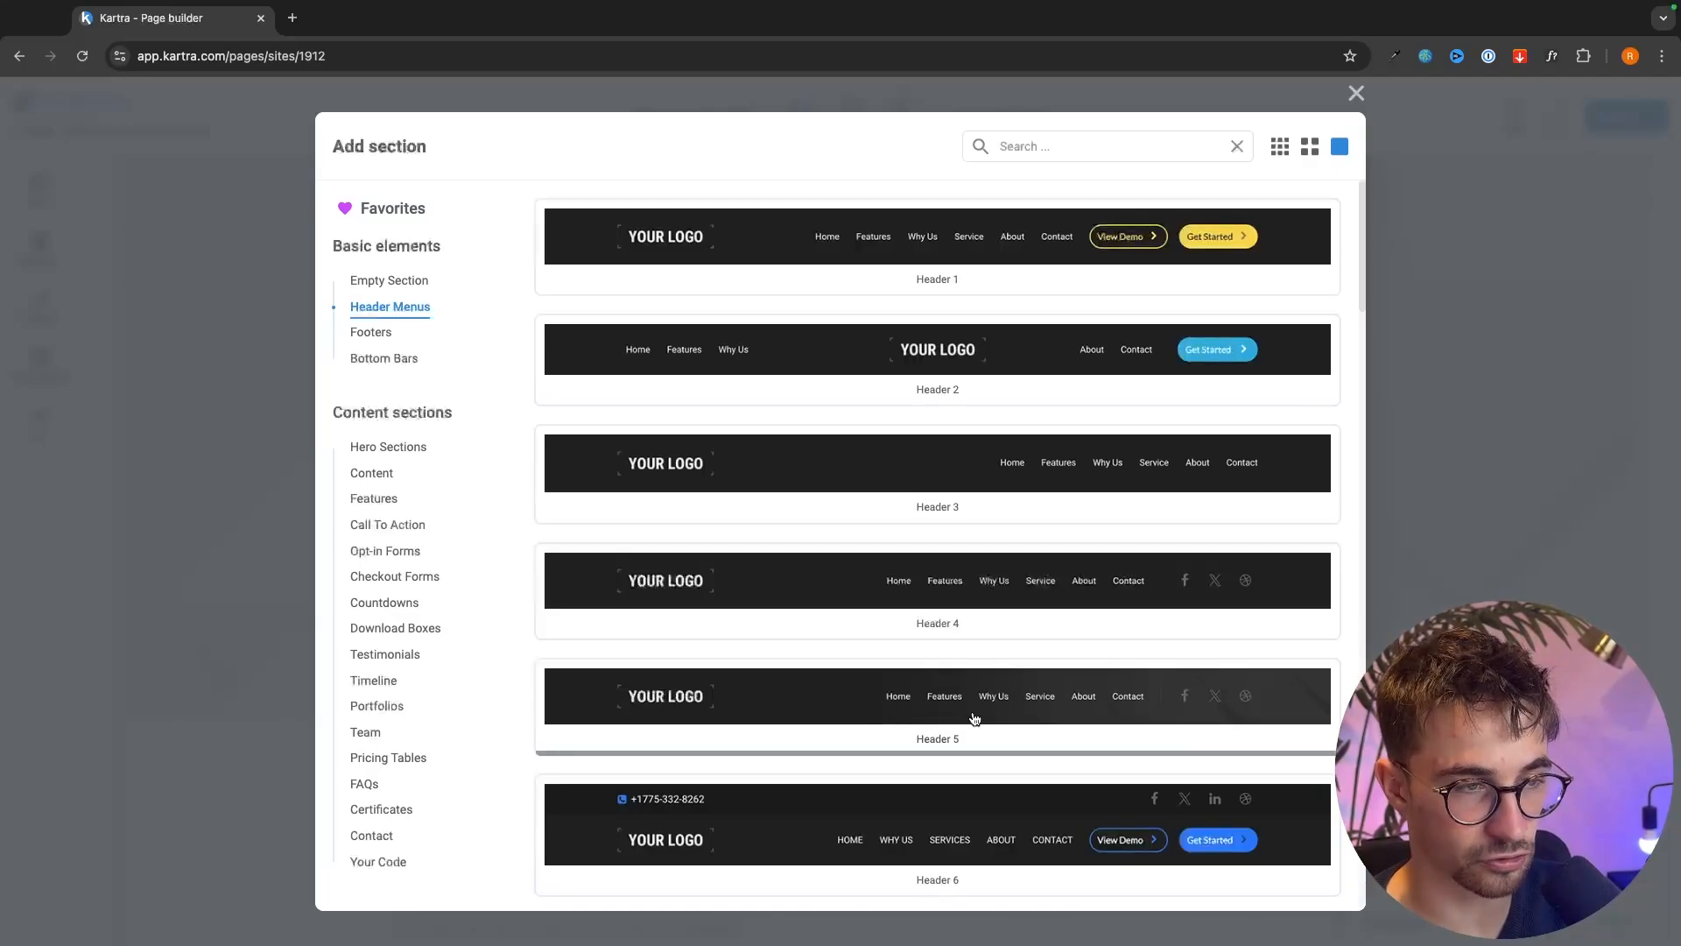
click(388, 447)
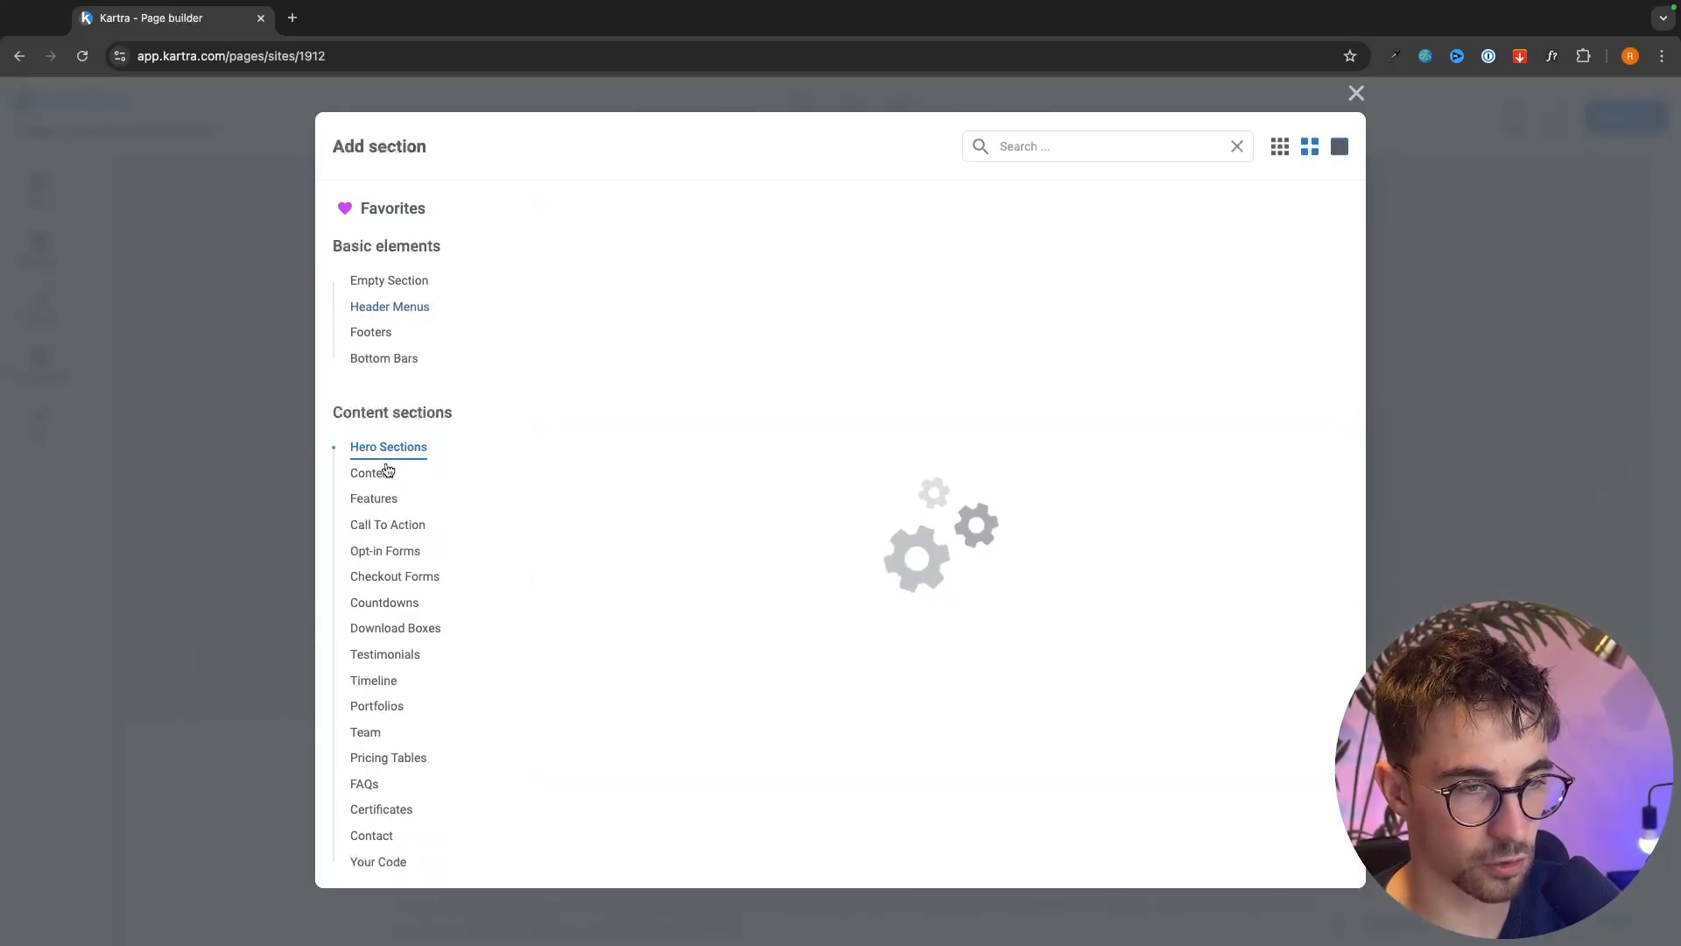
click(387, 500)
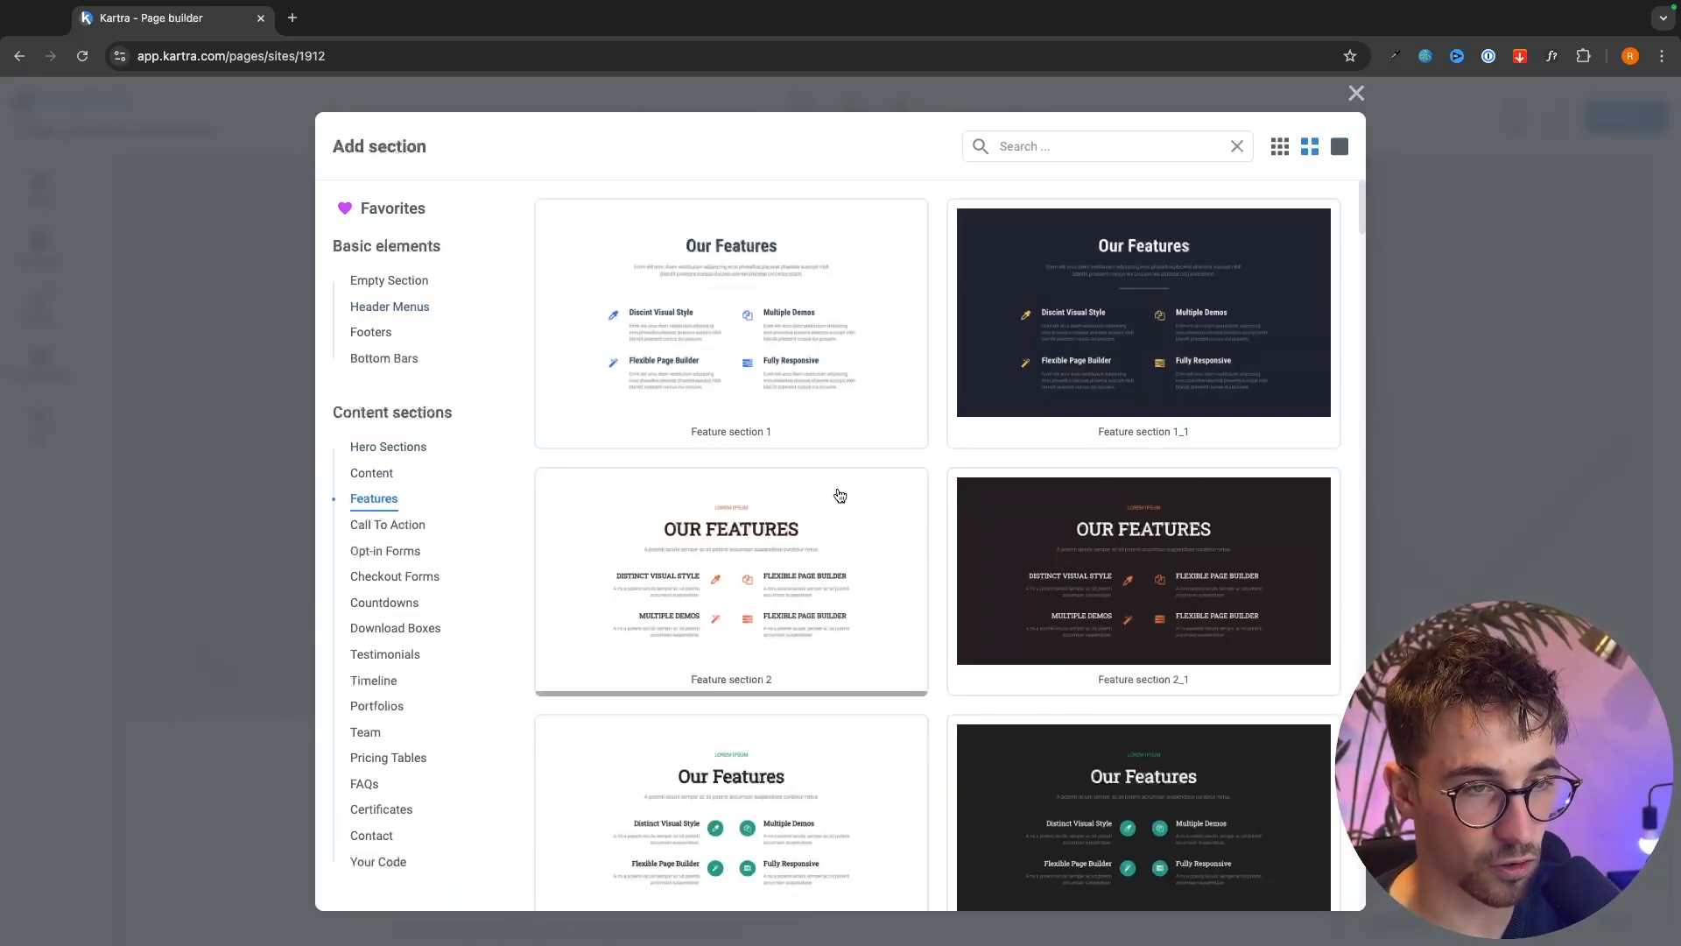
scroll(840, 490, down, 1)
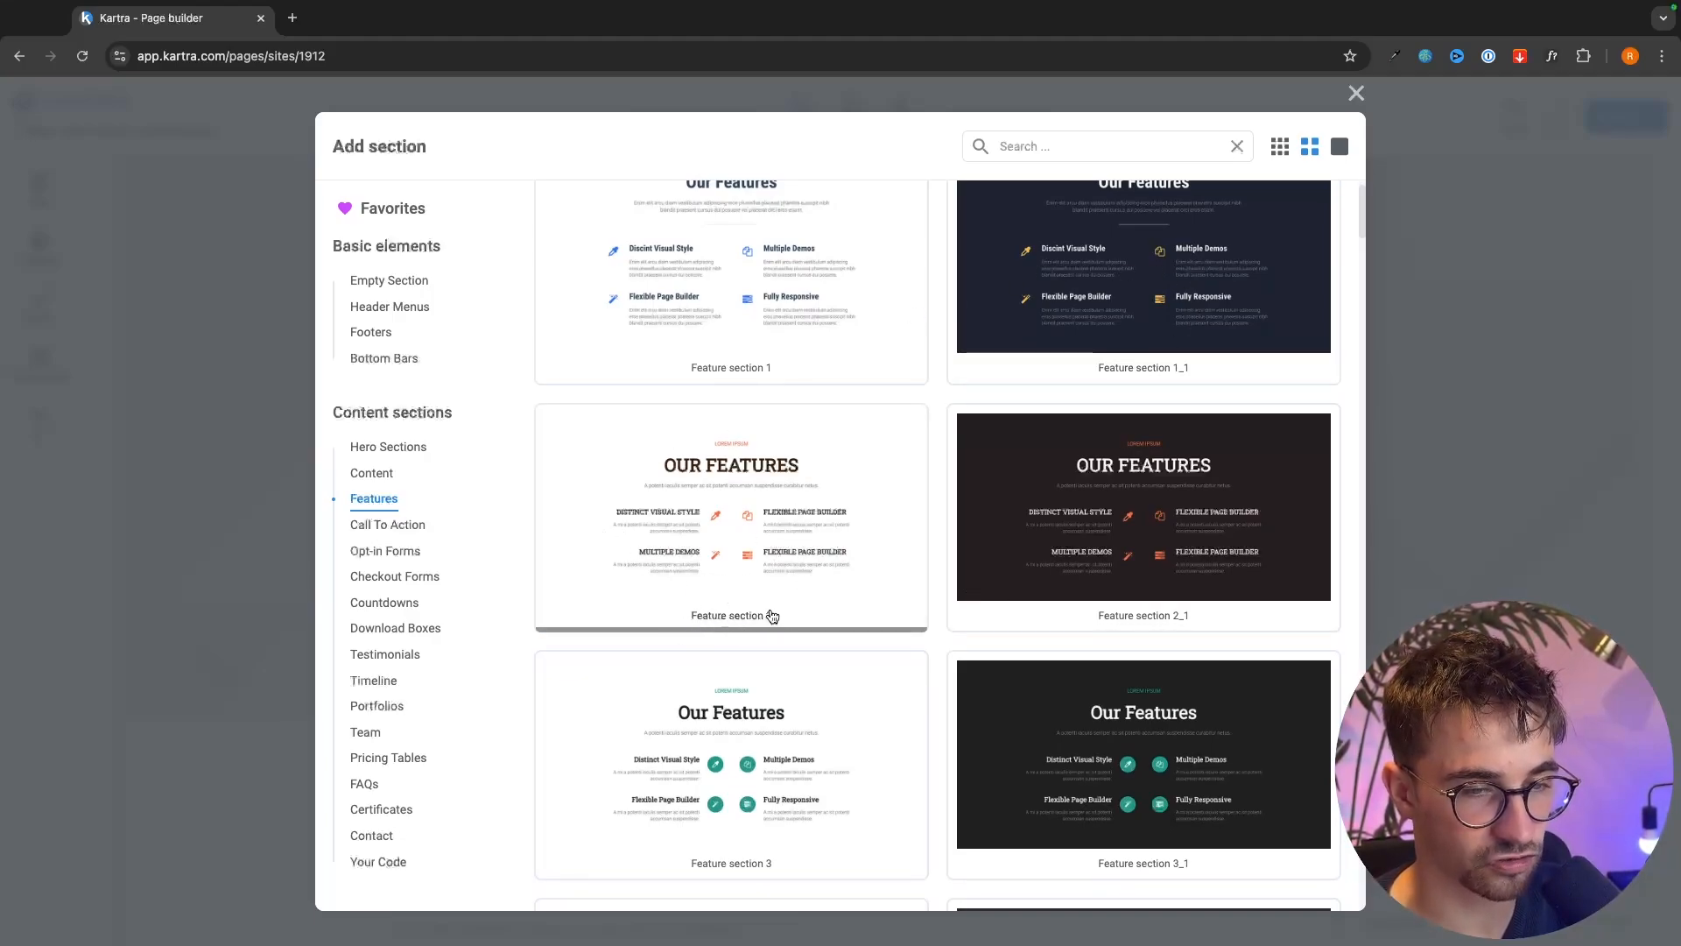
click(811, 560)
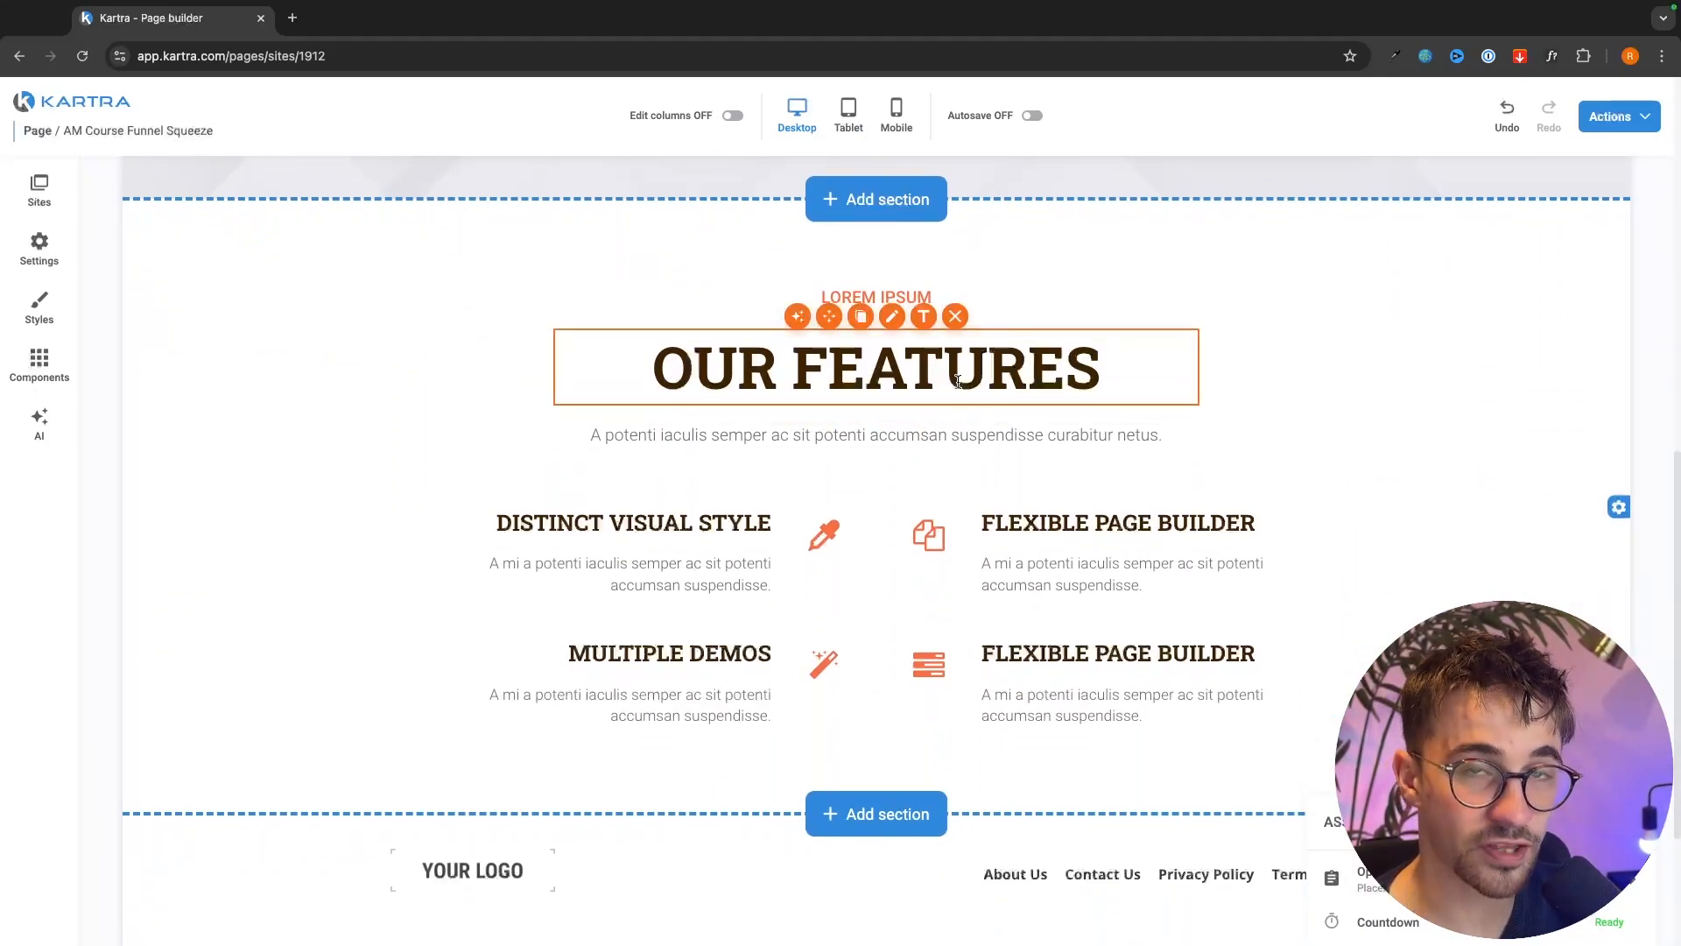
- Replace the "OUR FEATURES" heading with "fjnrjkgngk" and insert a form component directly beneath it
triple_click(957, 382)
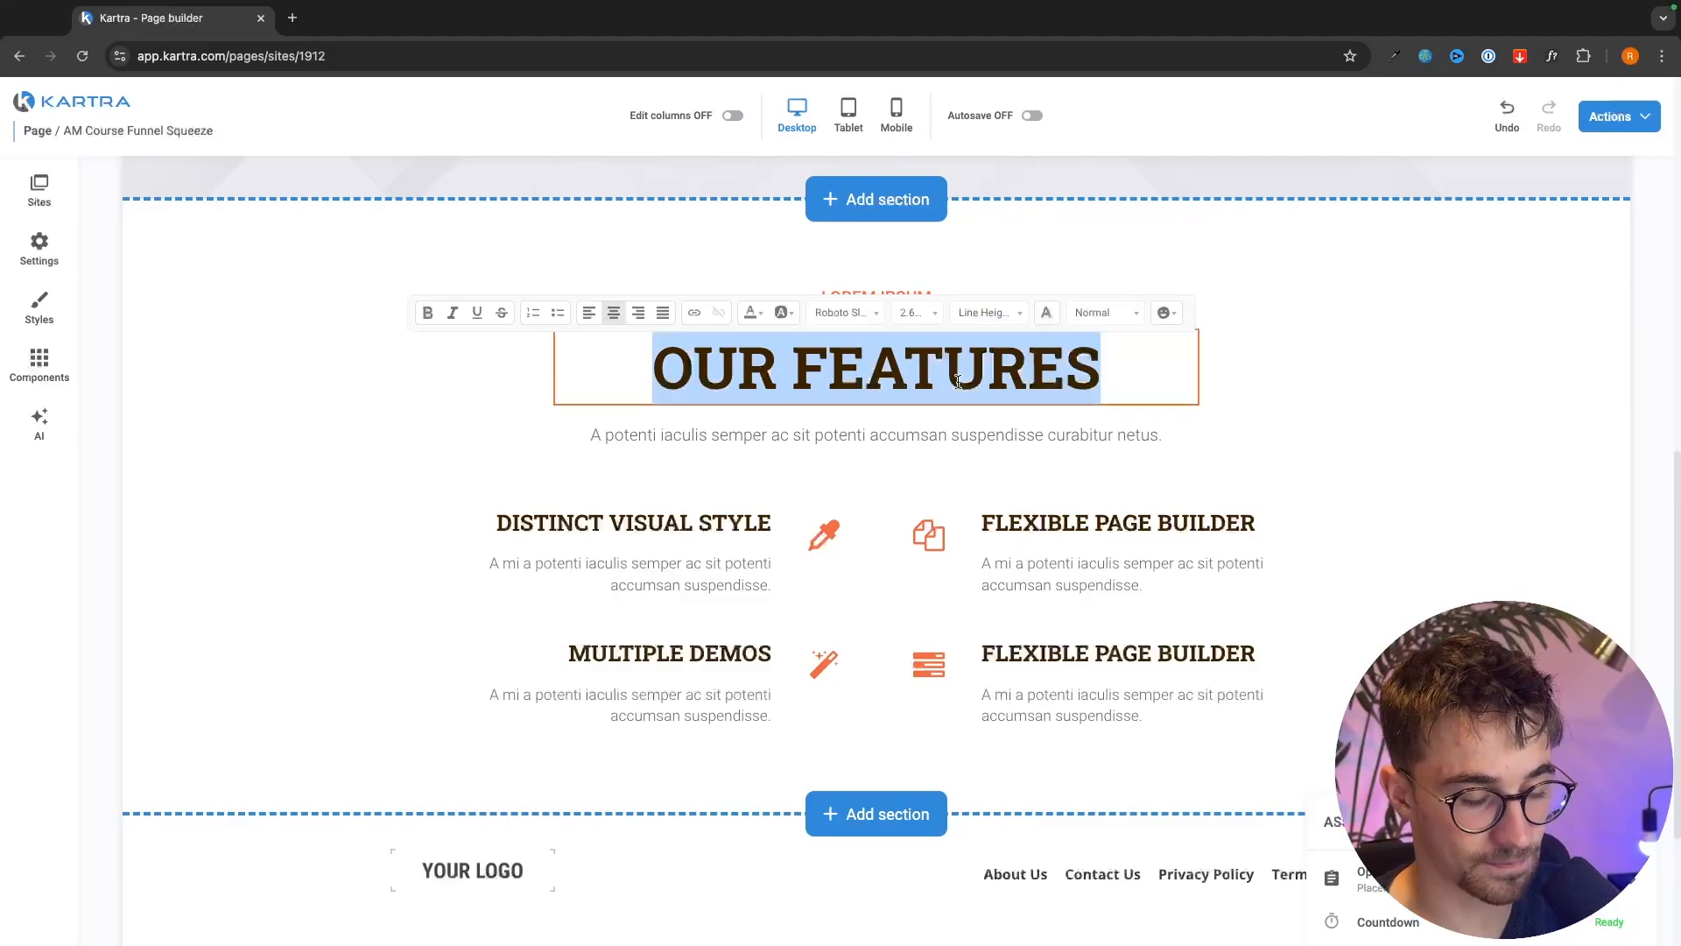
text(fjnrjkgngk)
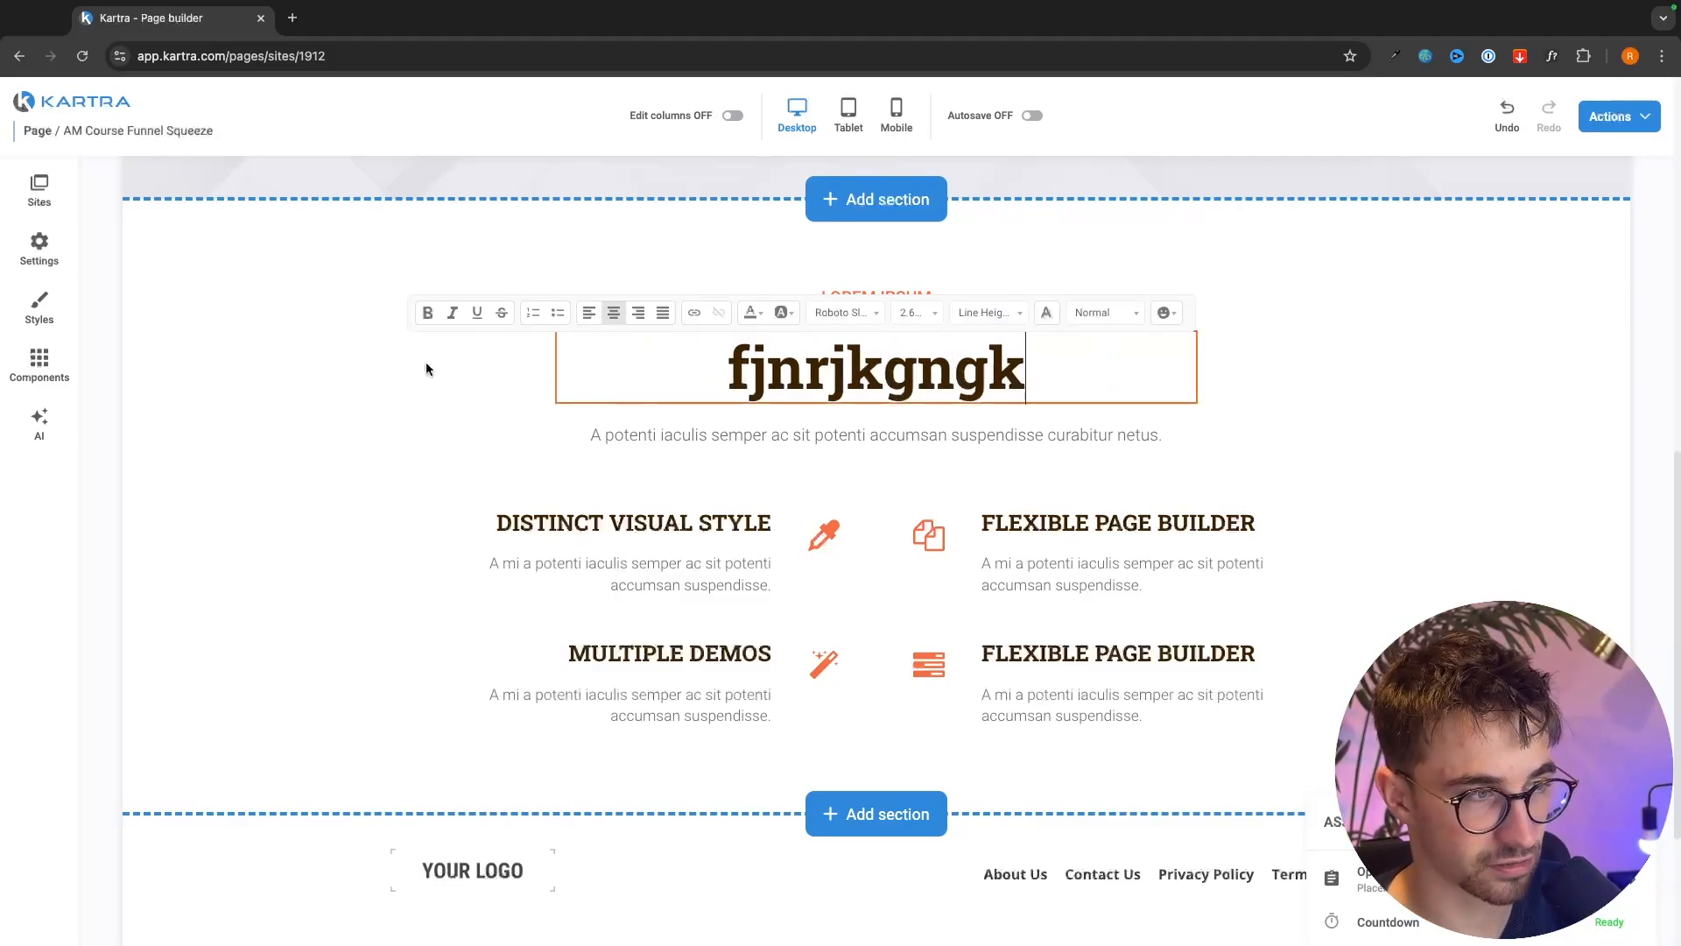
click(54, 366)
click(309, 390)
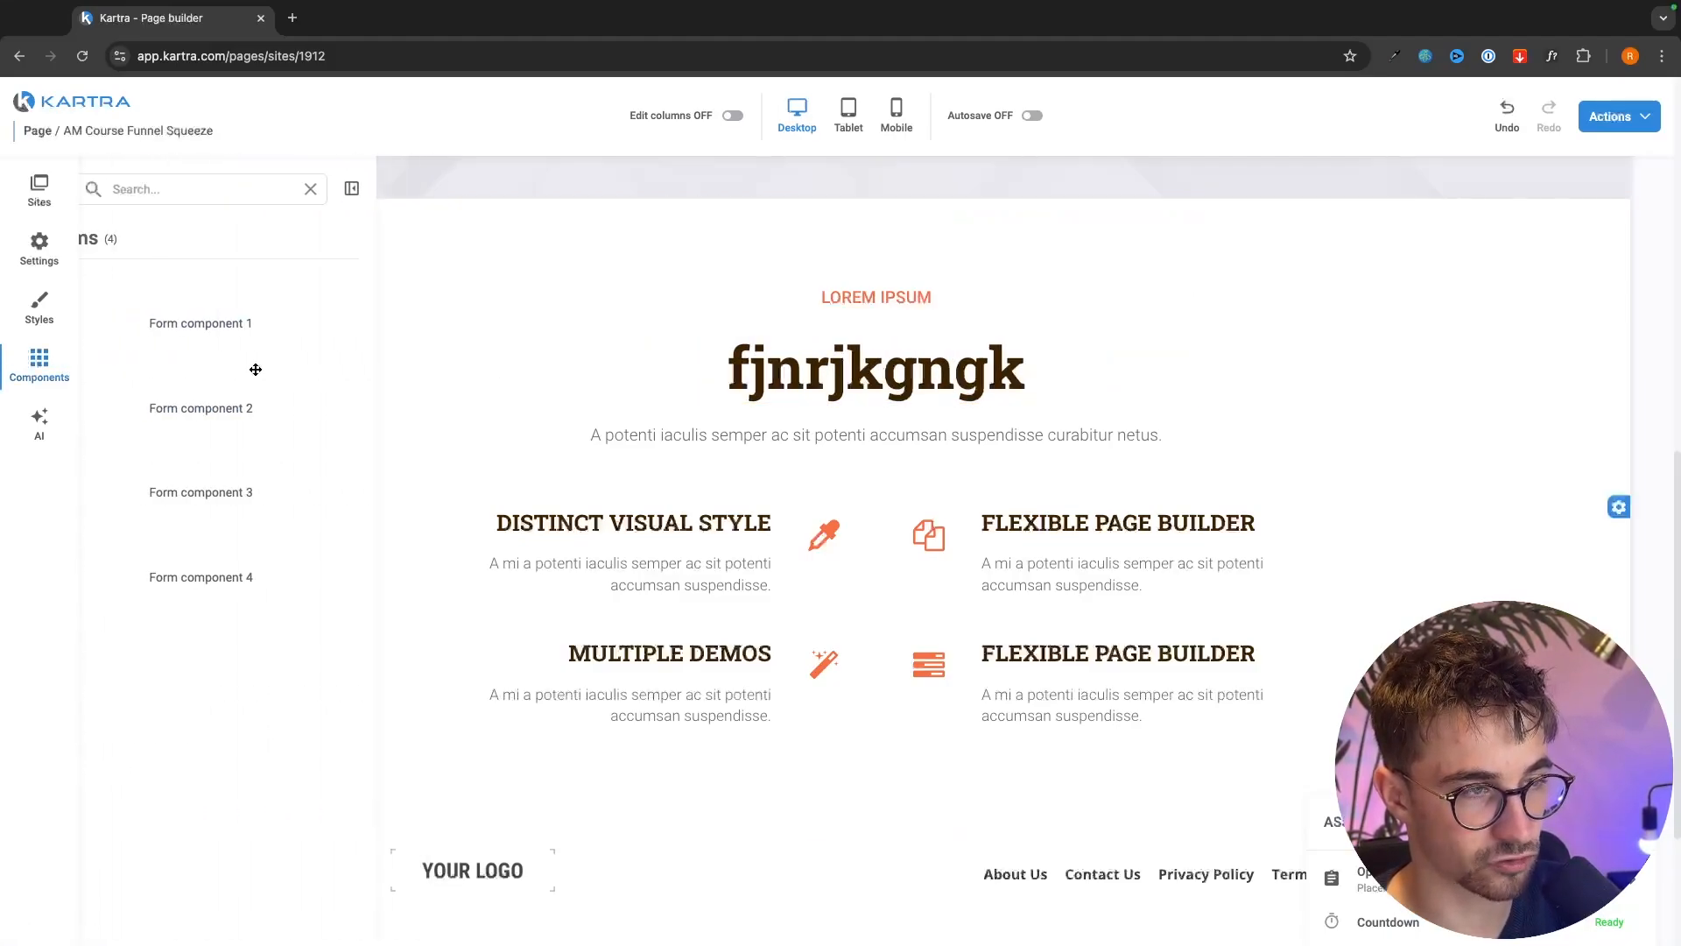
drag(245, 345, 1092, 570)
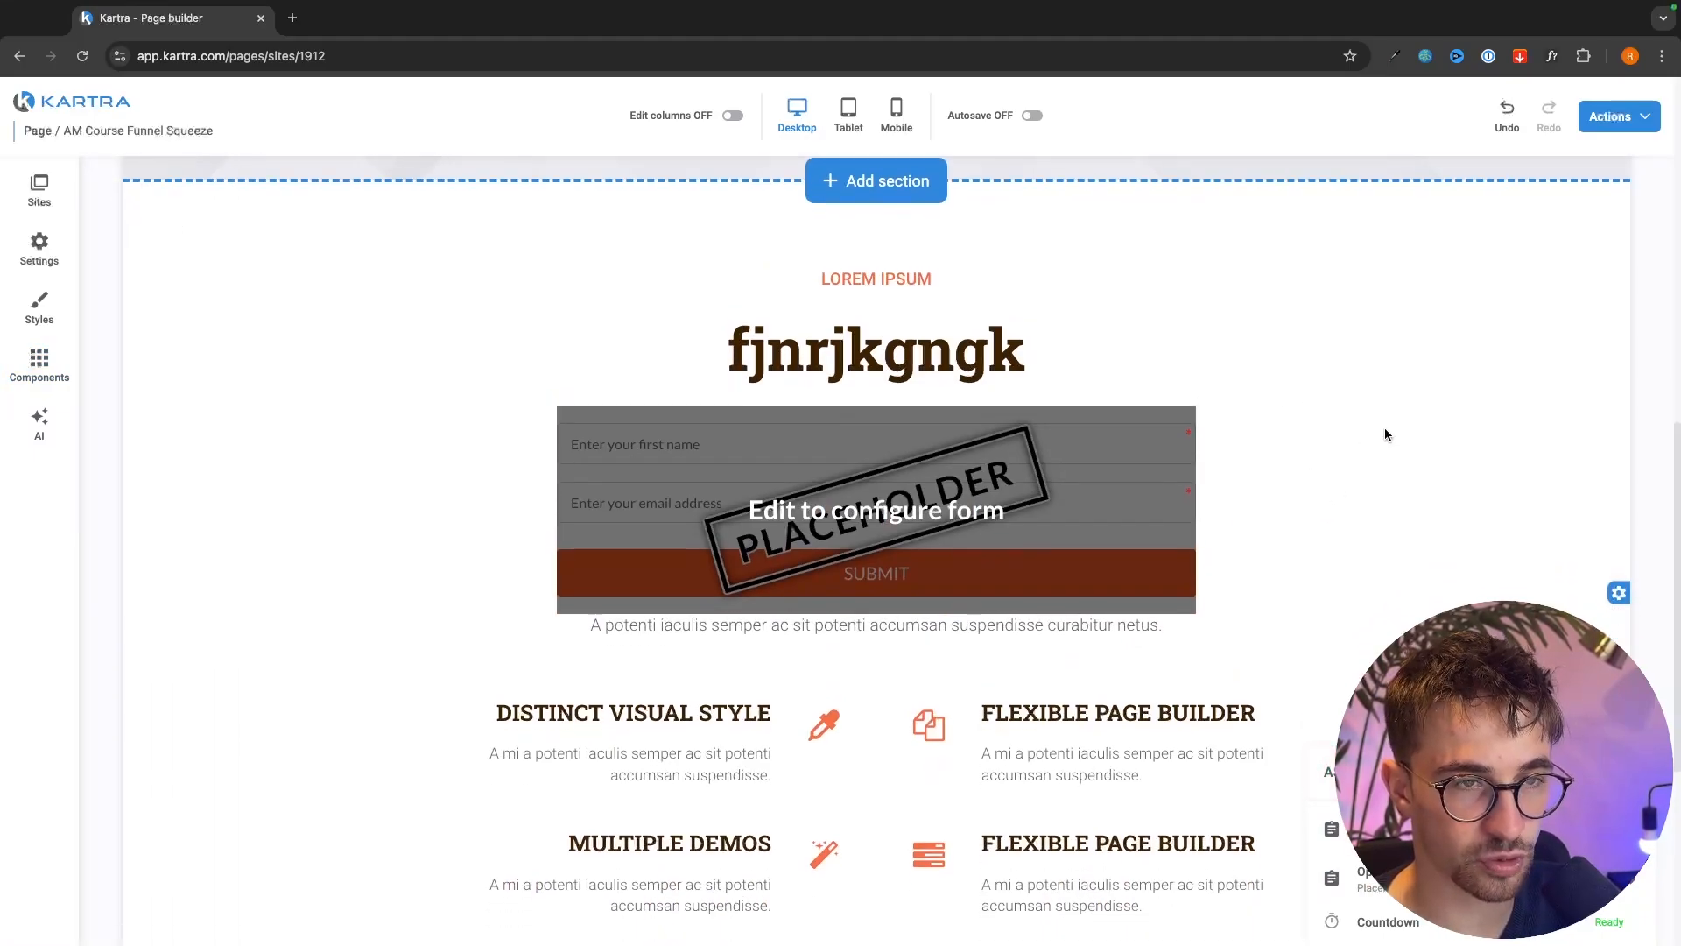
- Delete the whole features section above the footer
mouse_move(1620, 594)
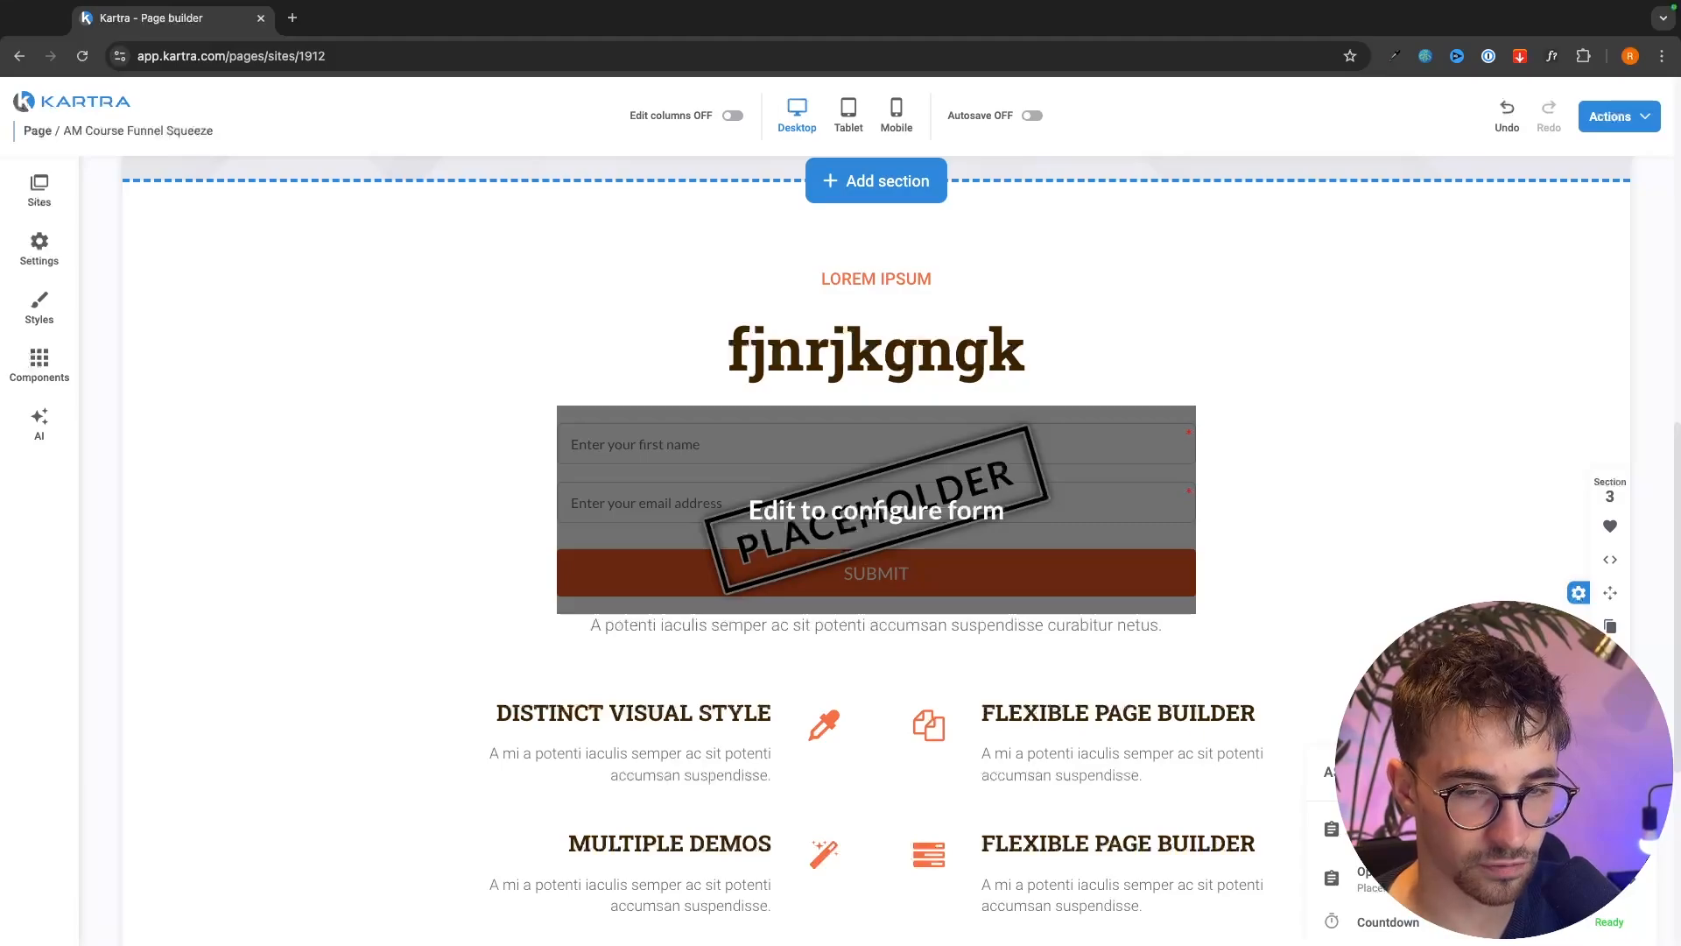
click(1610, 659)
click(998, 144)
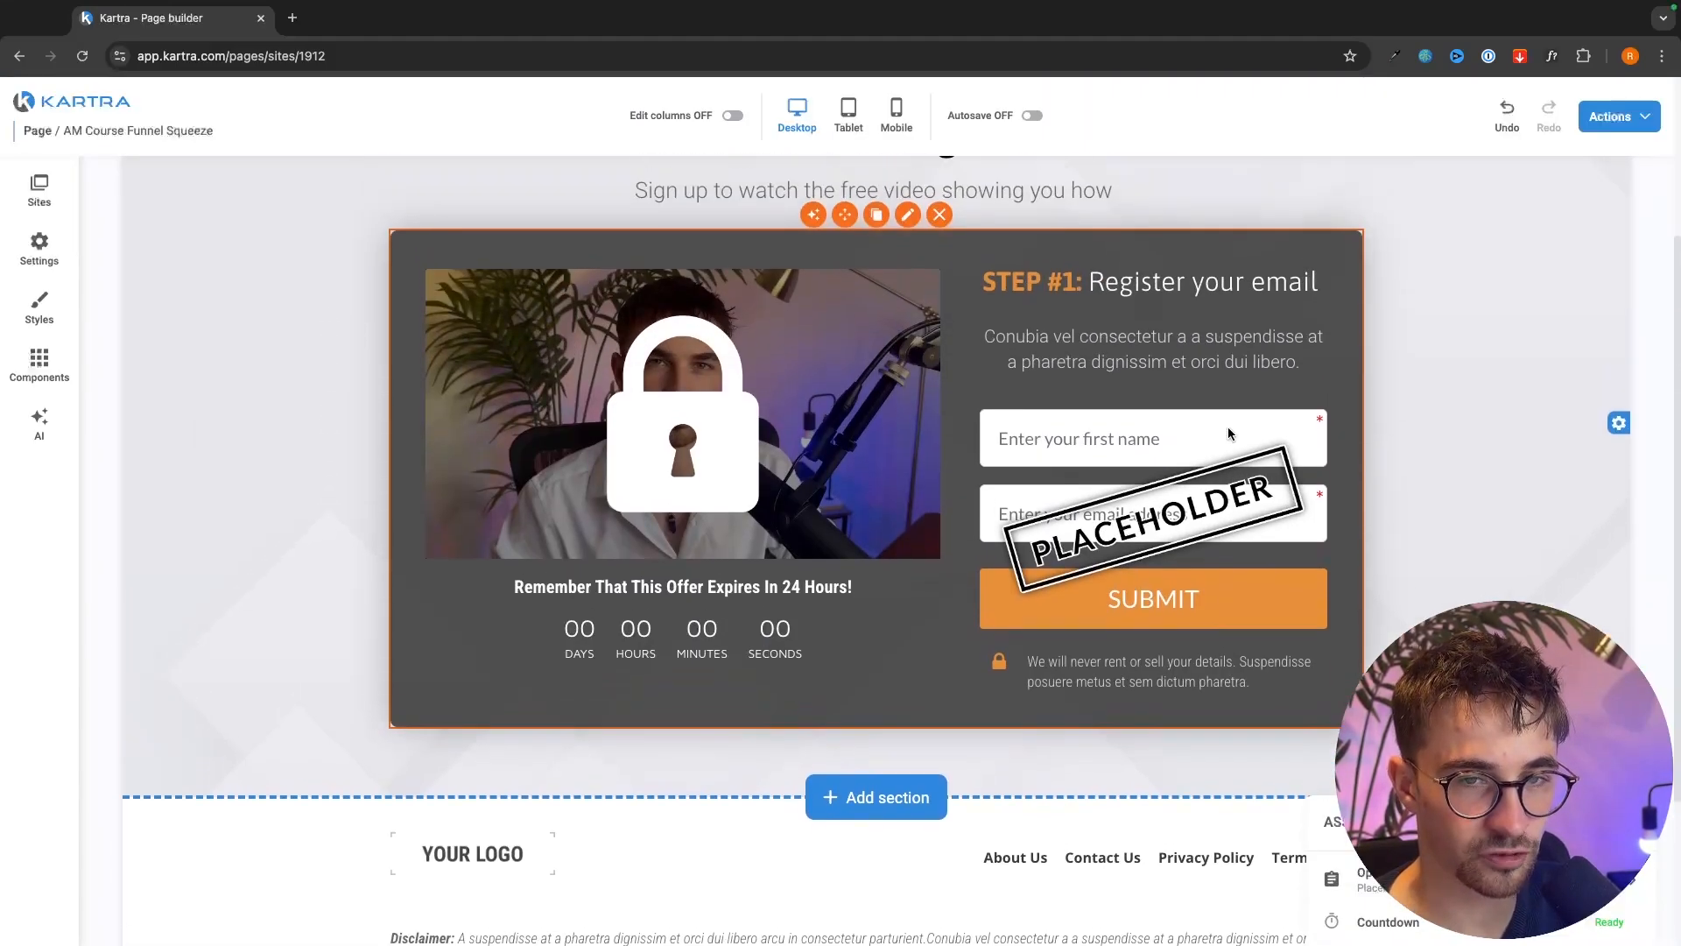
- Examine the style and background settings of the main opt-in section and apply them
scroll(1229, 432, up, 3)
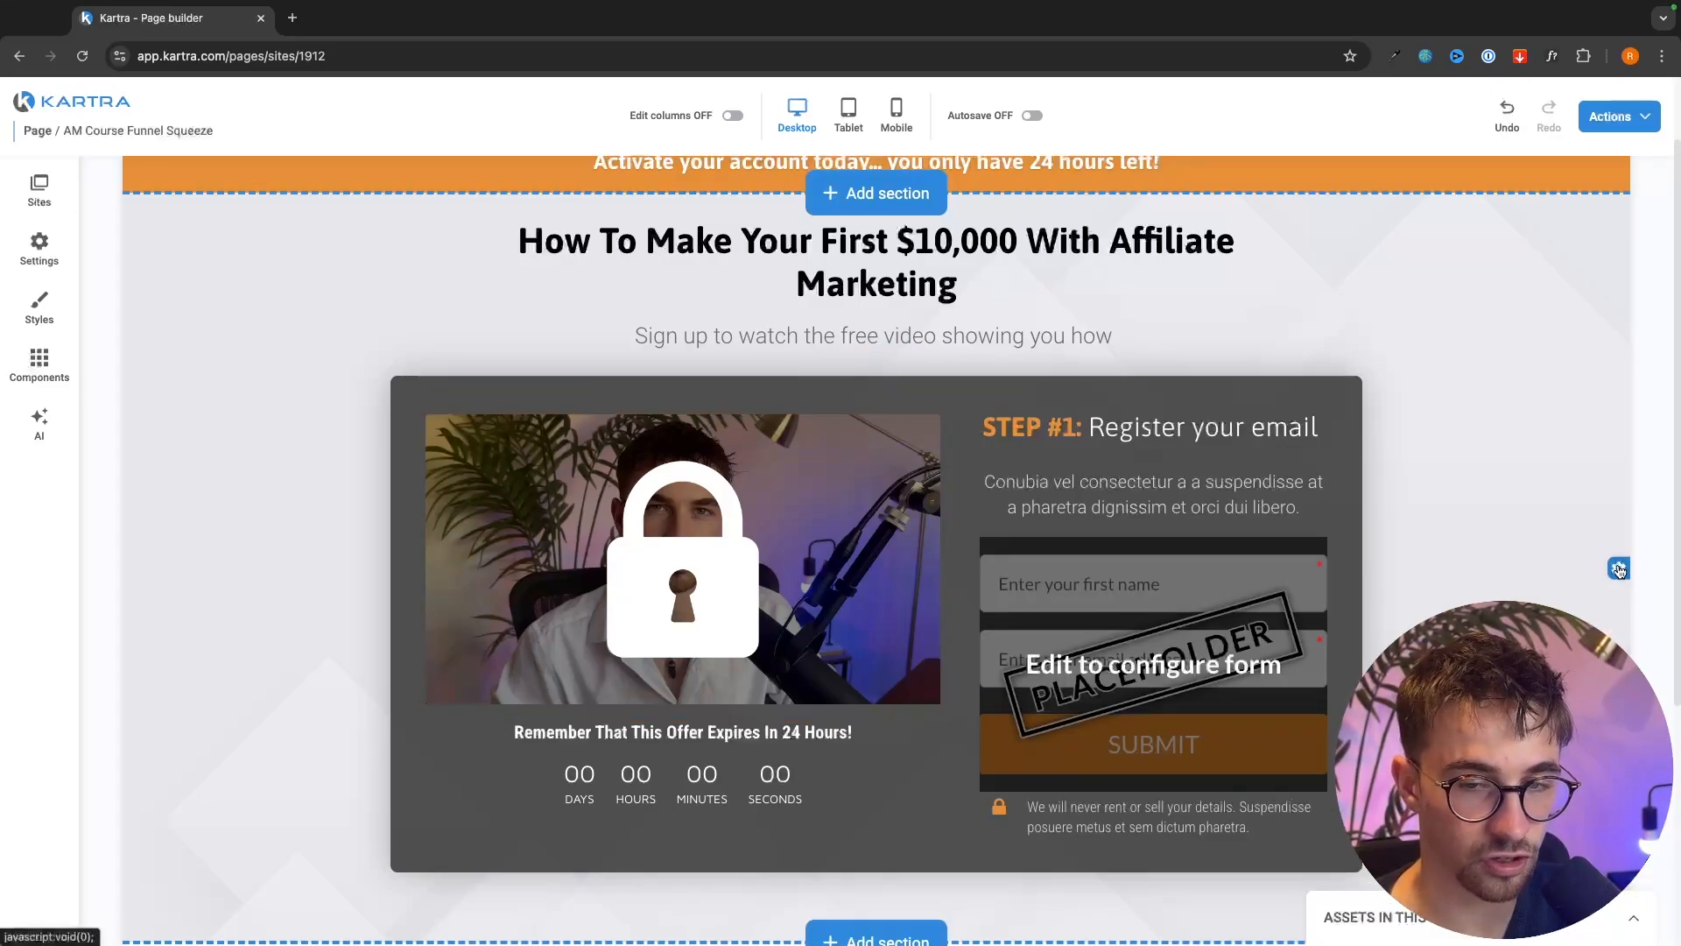
click(1620, 569)
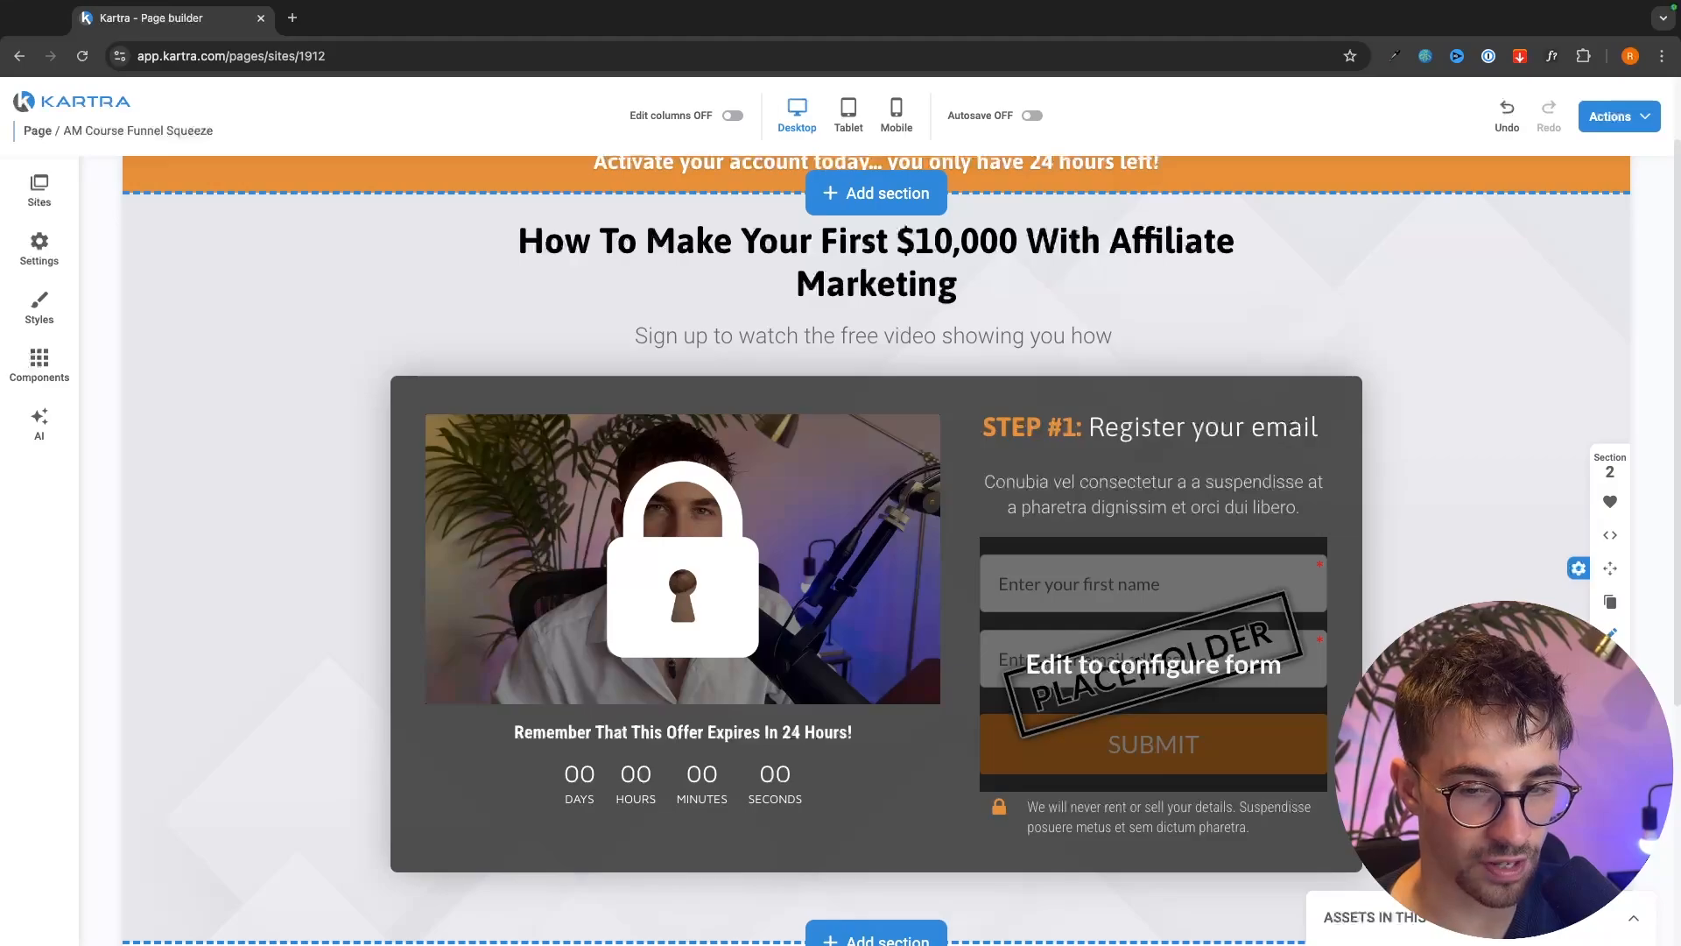
click(1579, 569)
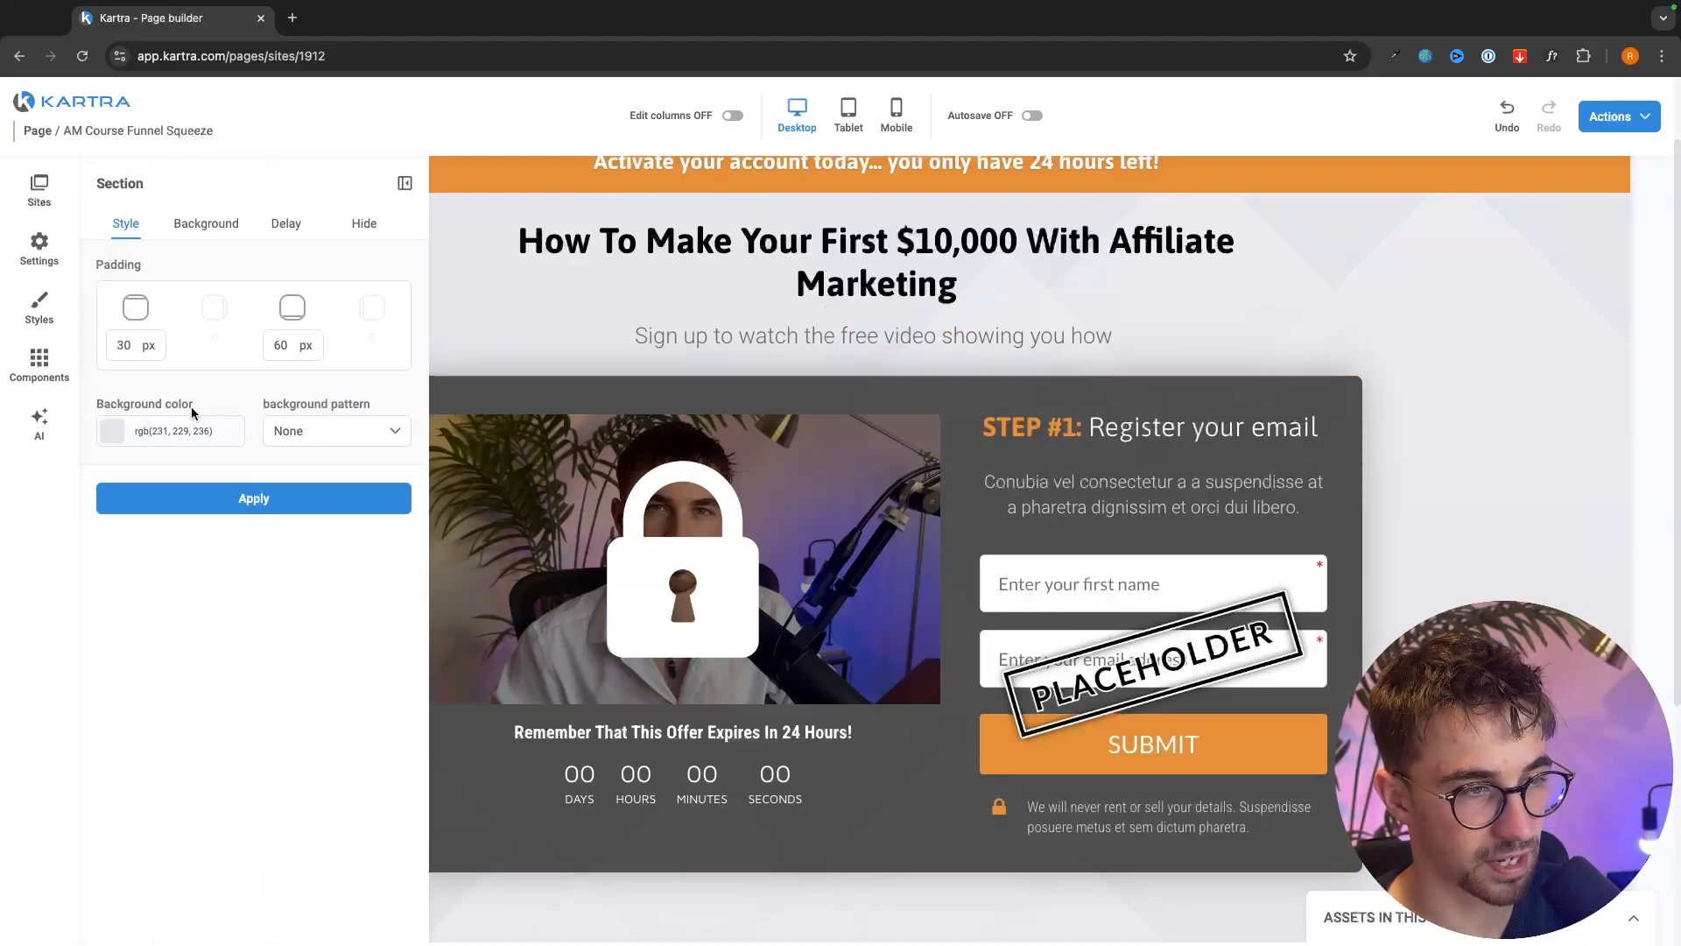
click(204, 223)
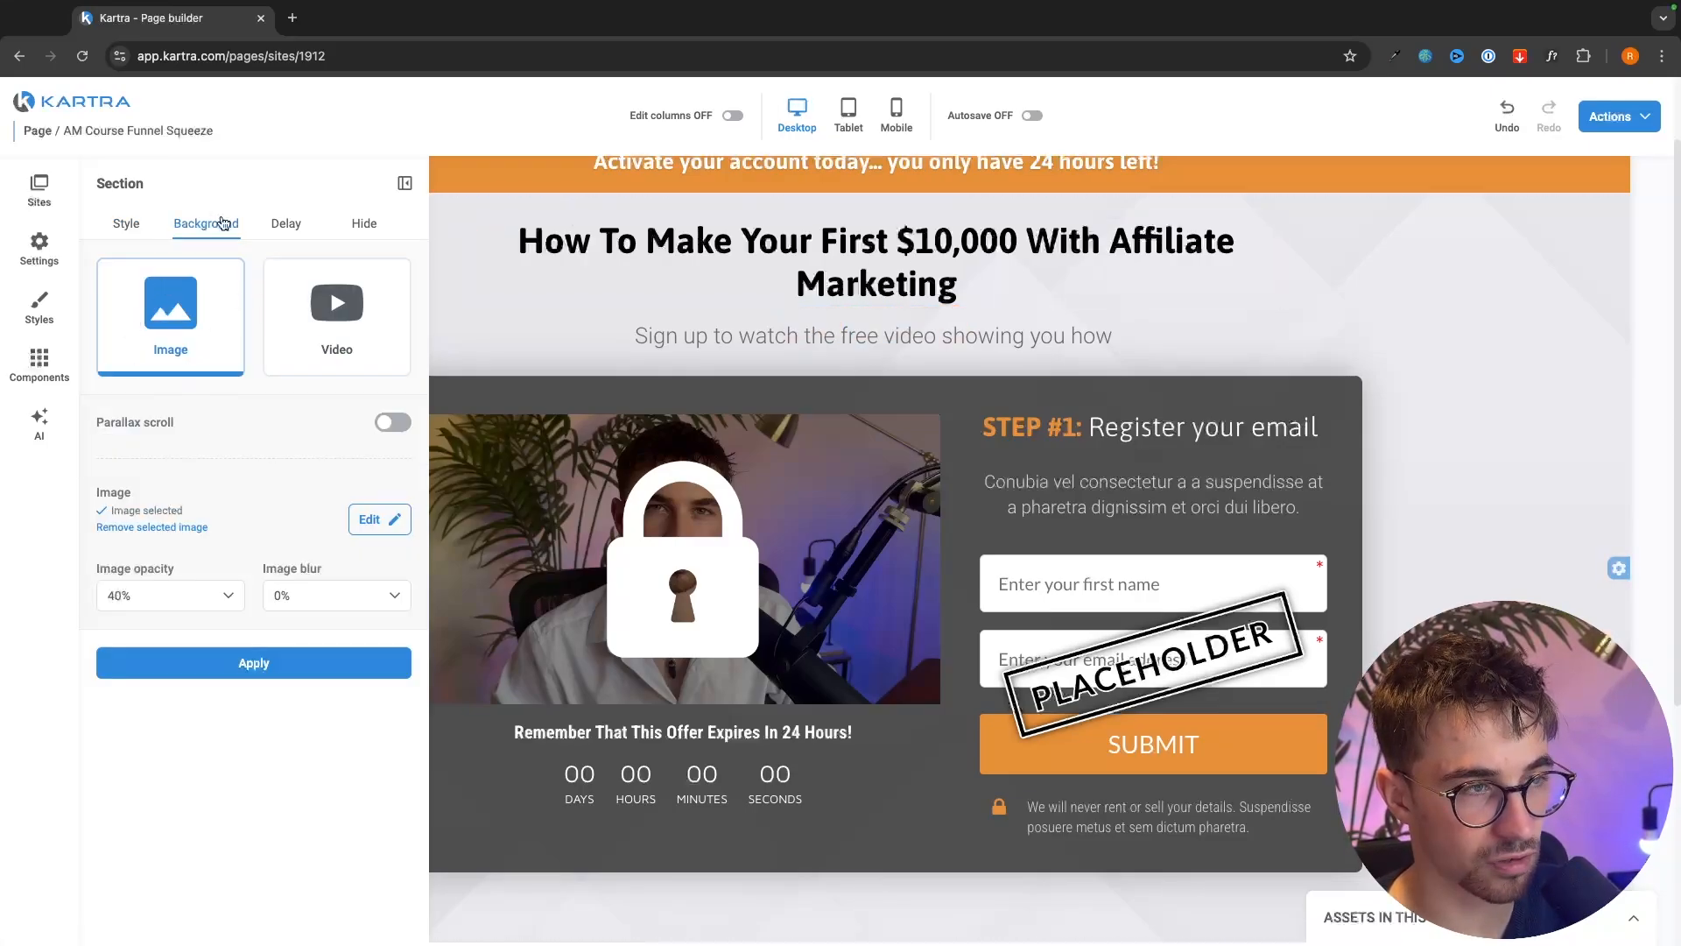
click(126, 223)
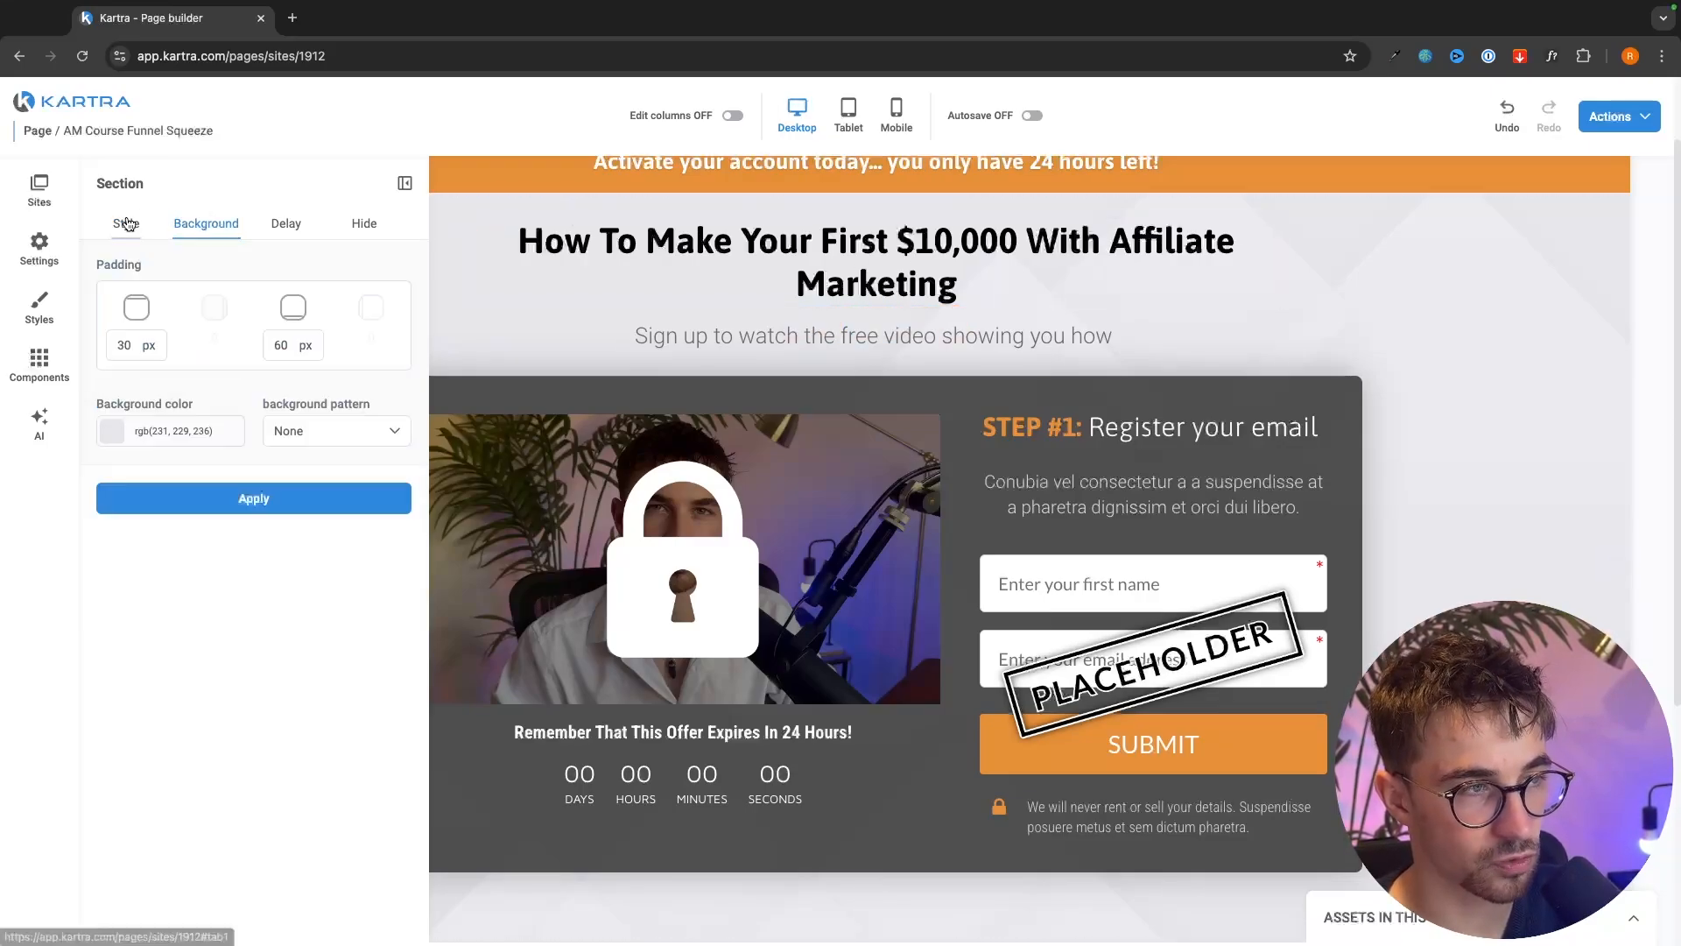
click(271, 499)
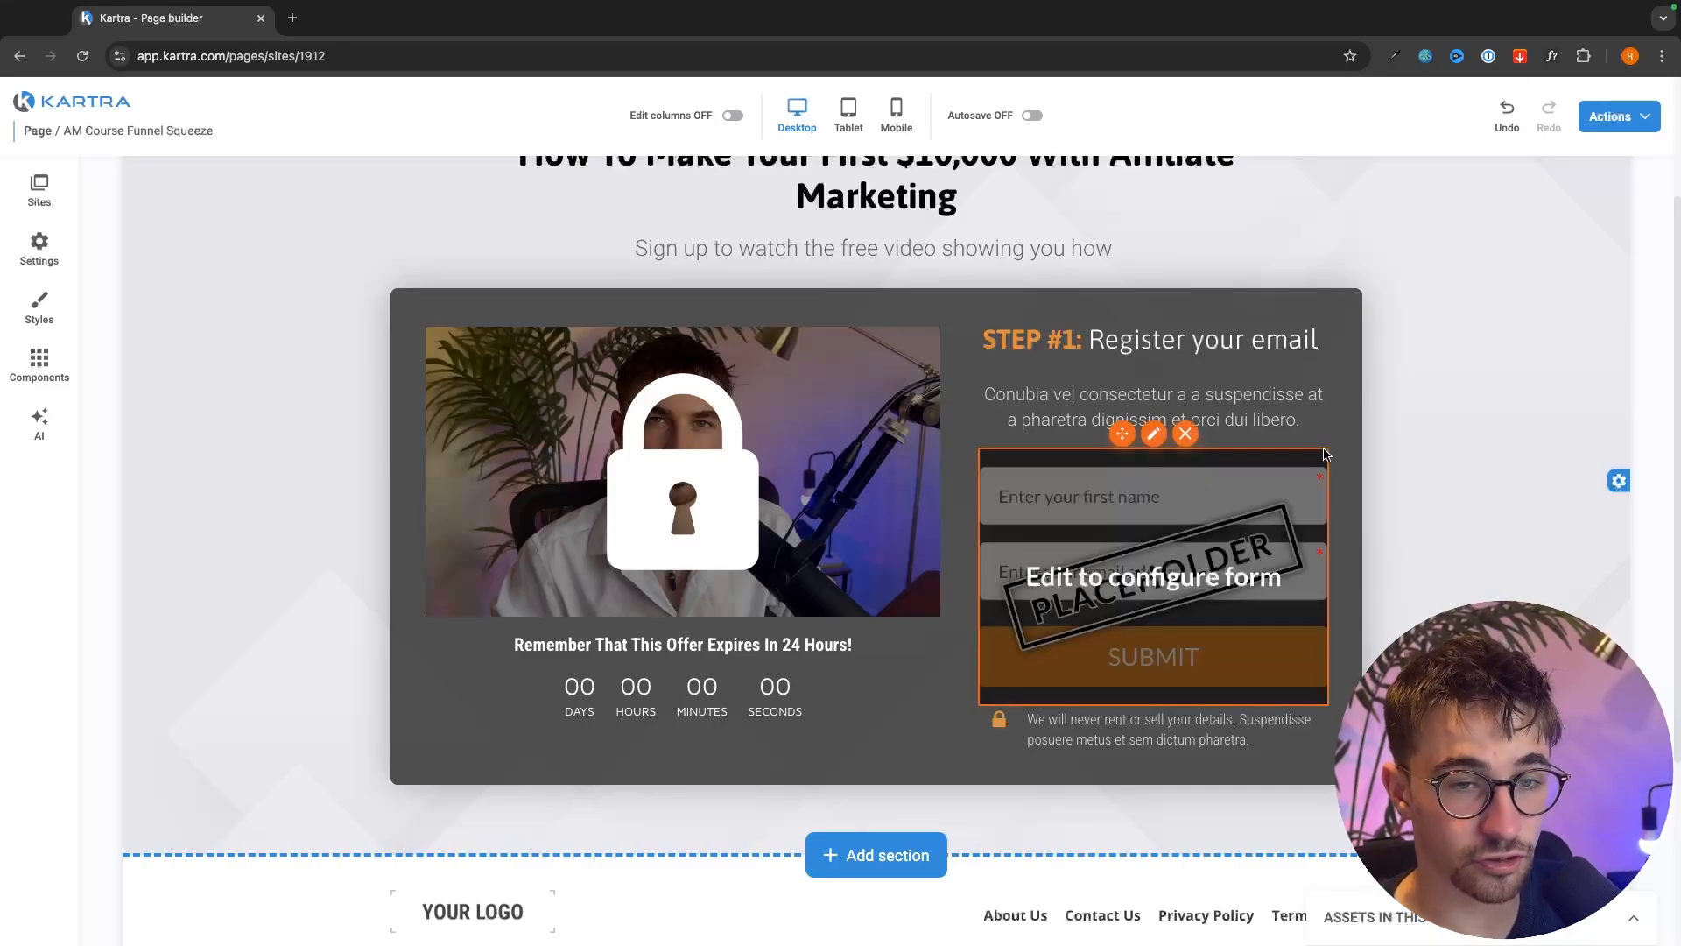
- Browse the available form components, from small light fields to large dark fields, and return to the opt-in form placeholder
scroll(1059, 500, up, 1)
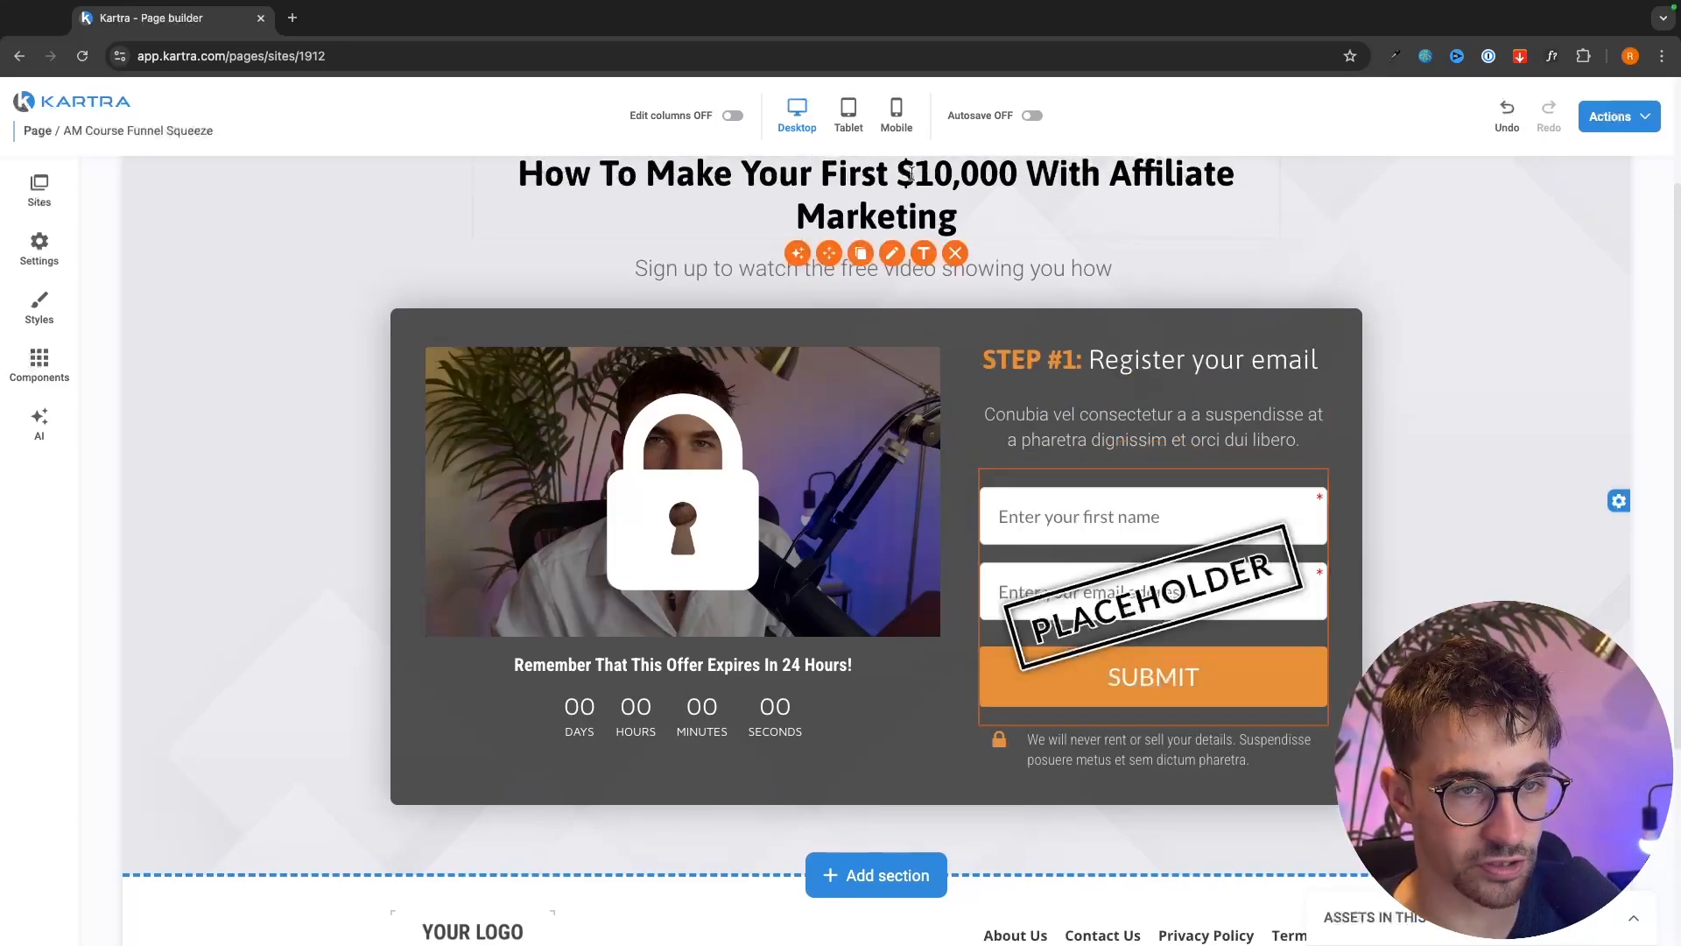
scroll(1027, 573, down, 1)
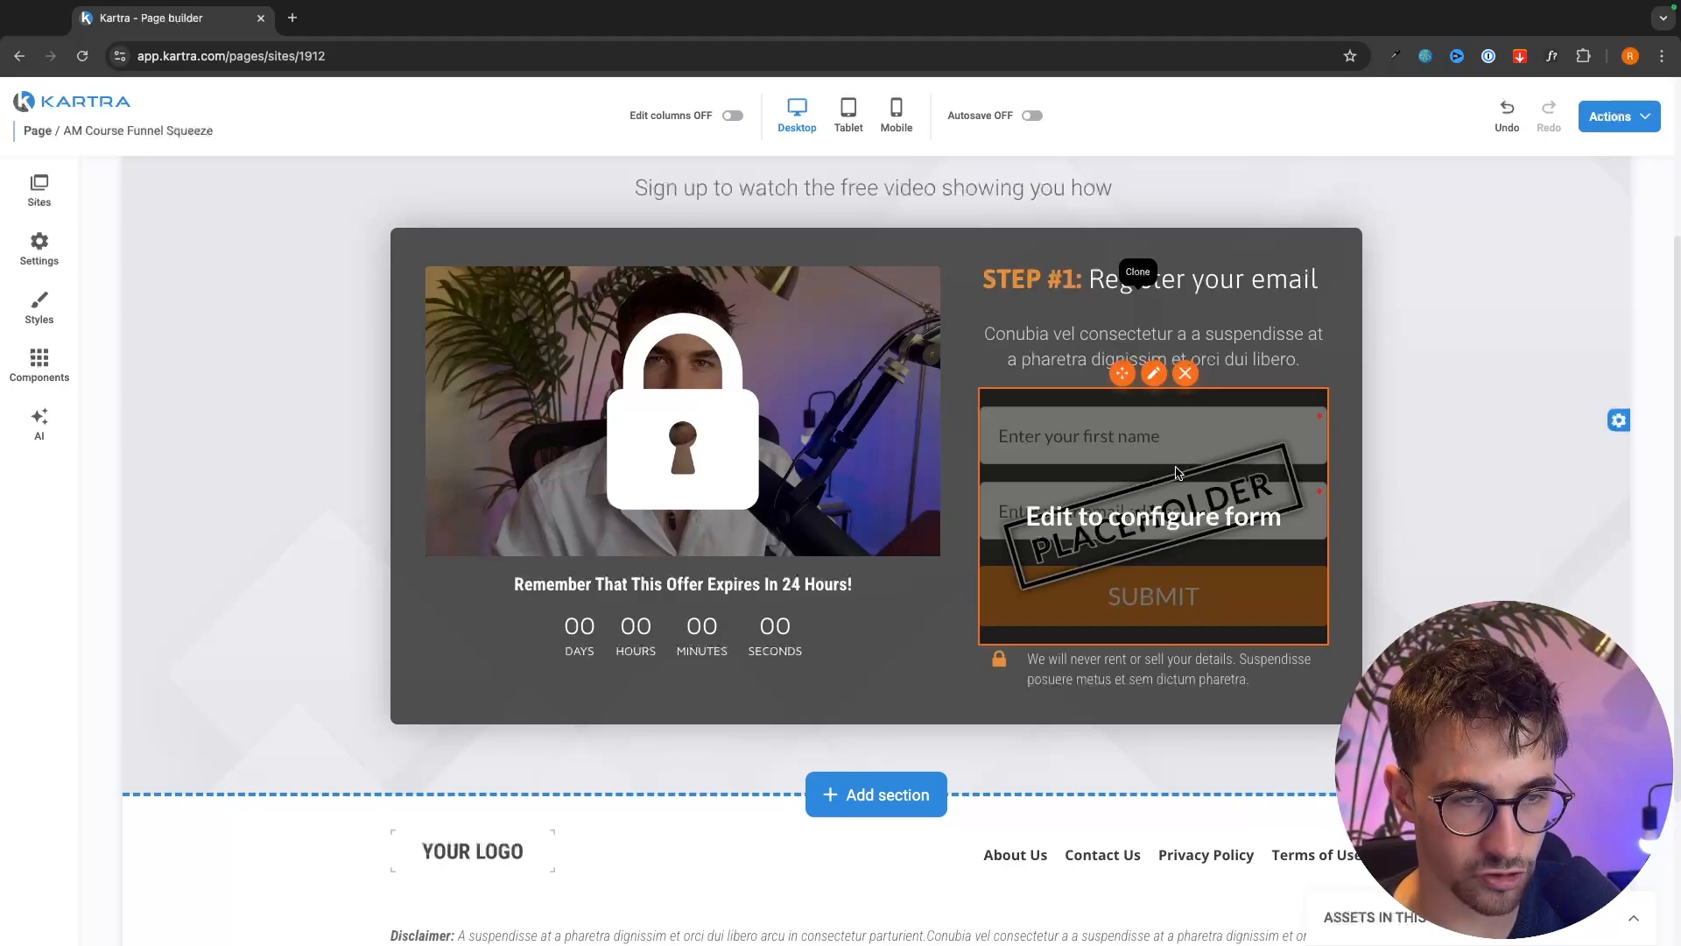
click(48, 372)
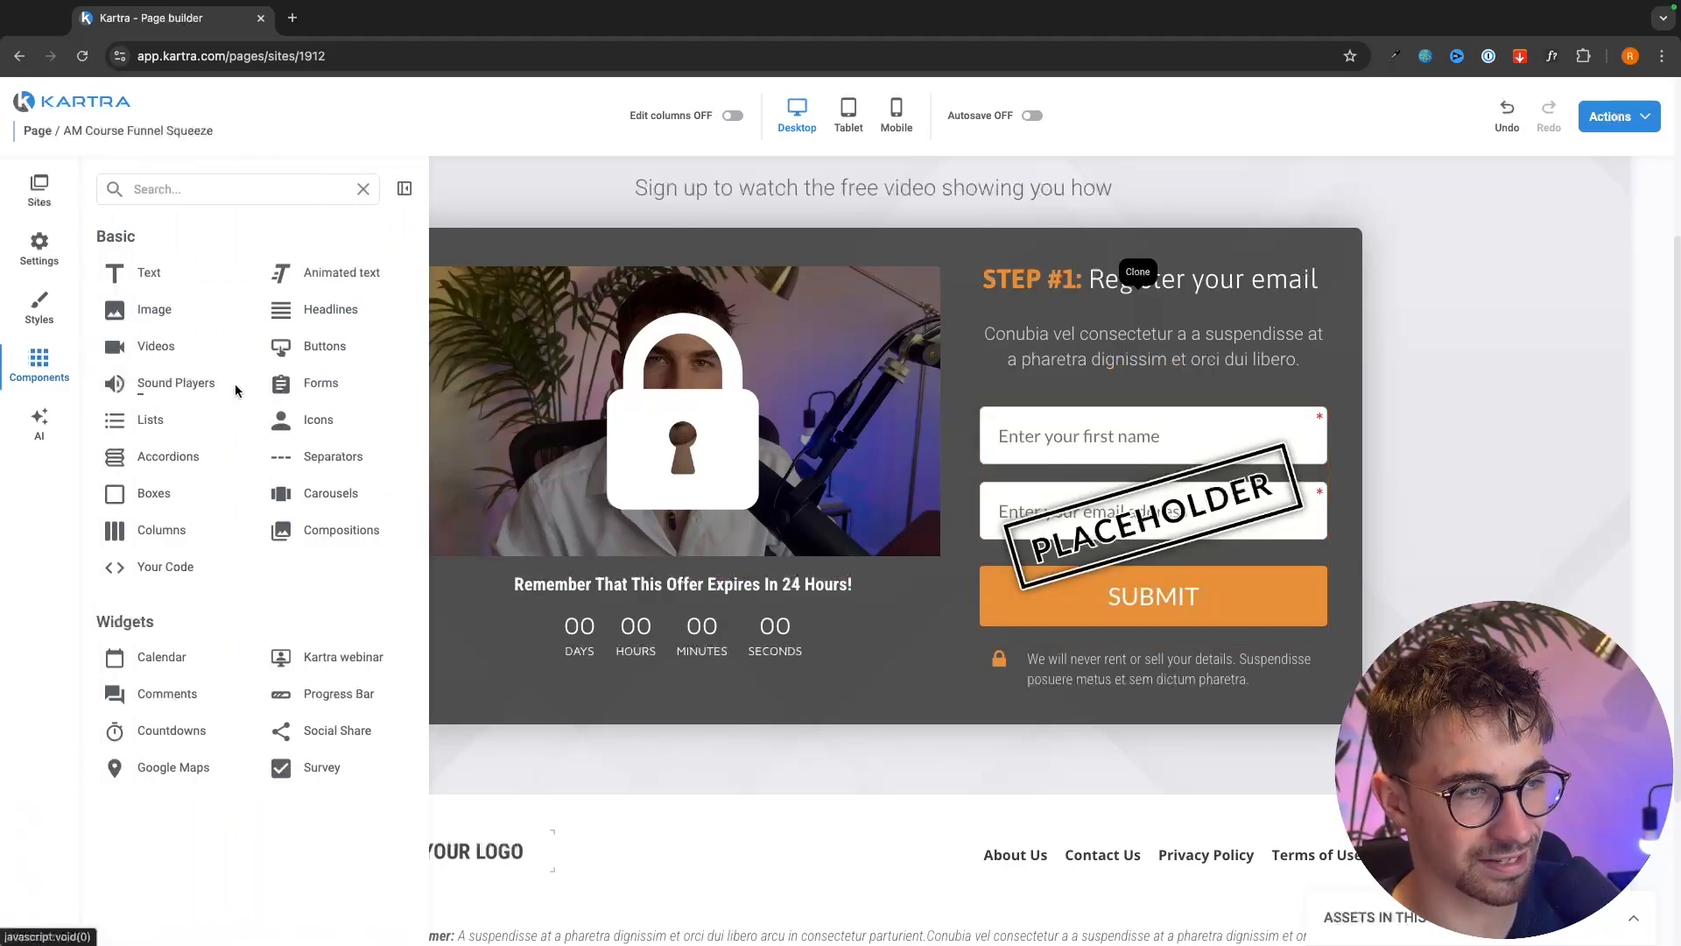
click(311, 388)
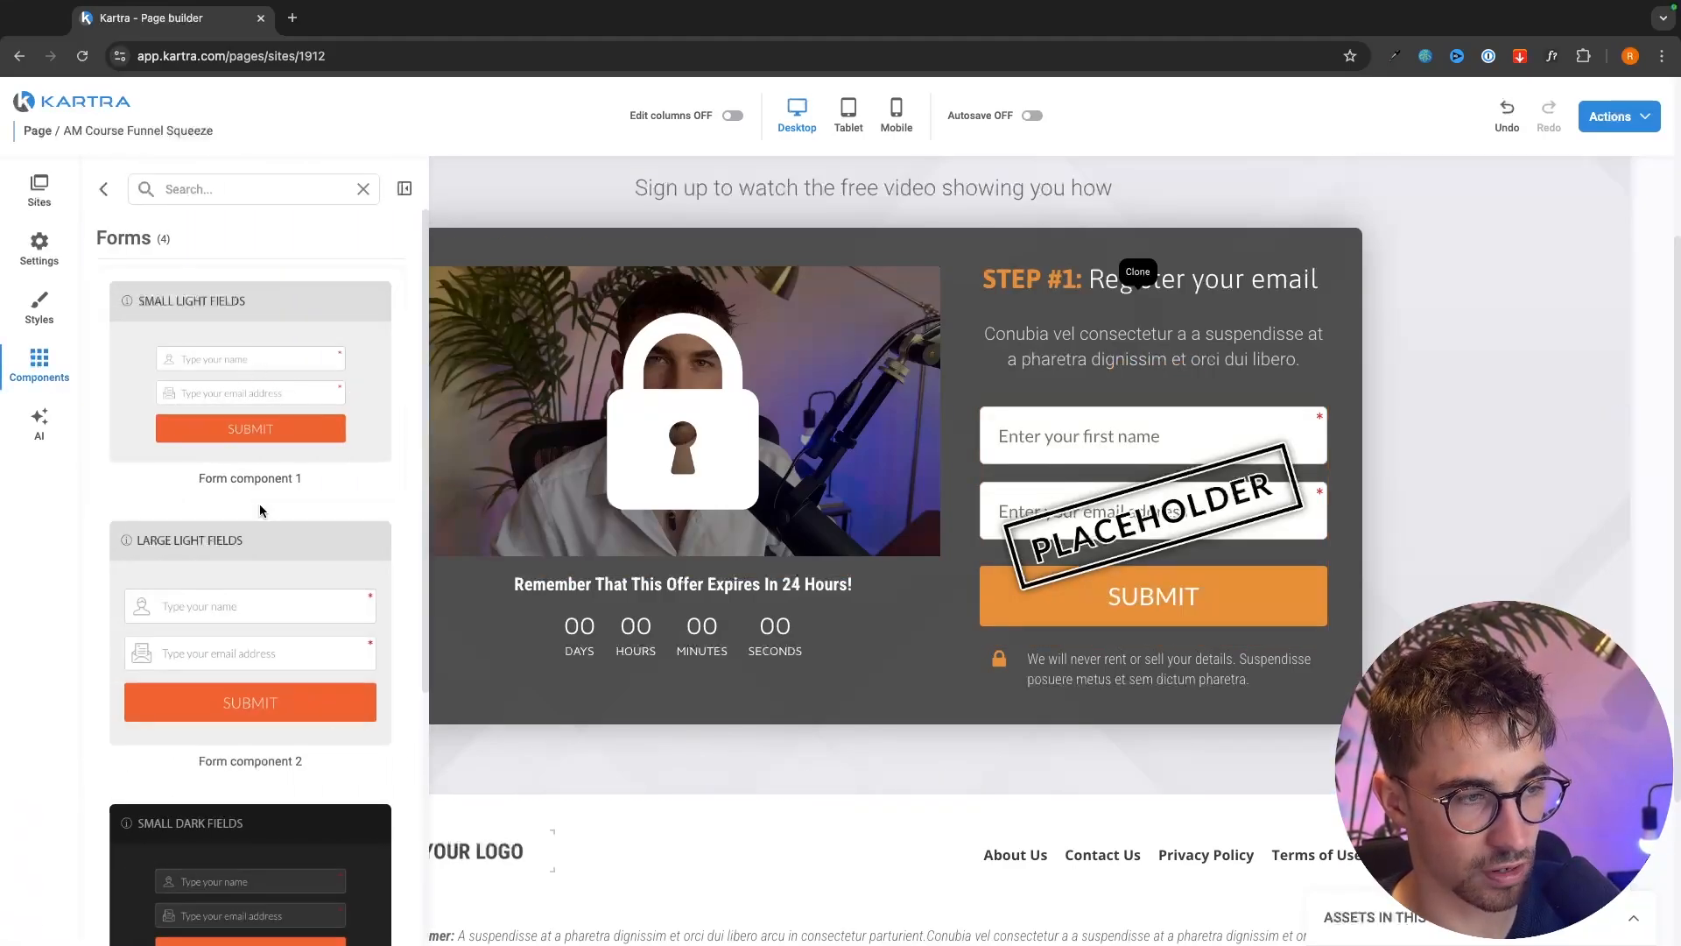
scroll(260, 510, down, 5)
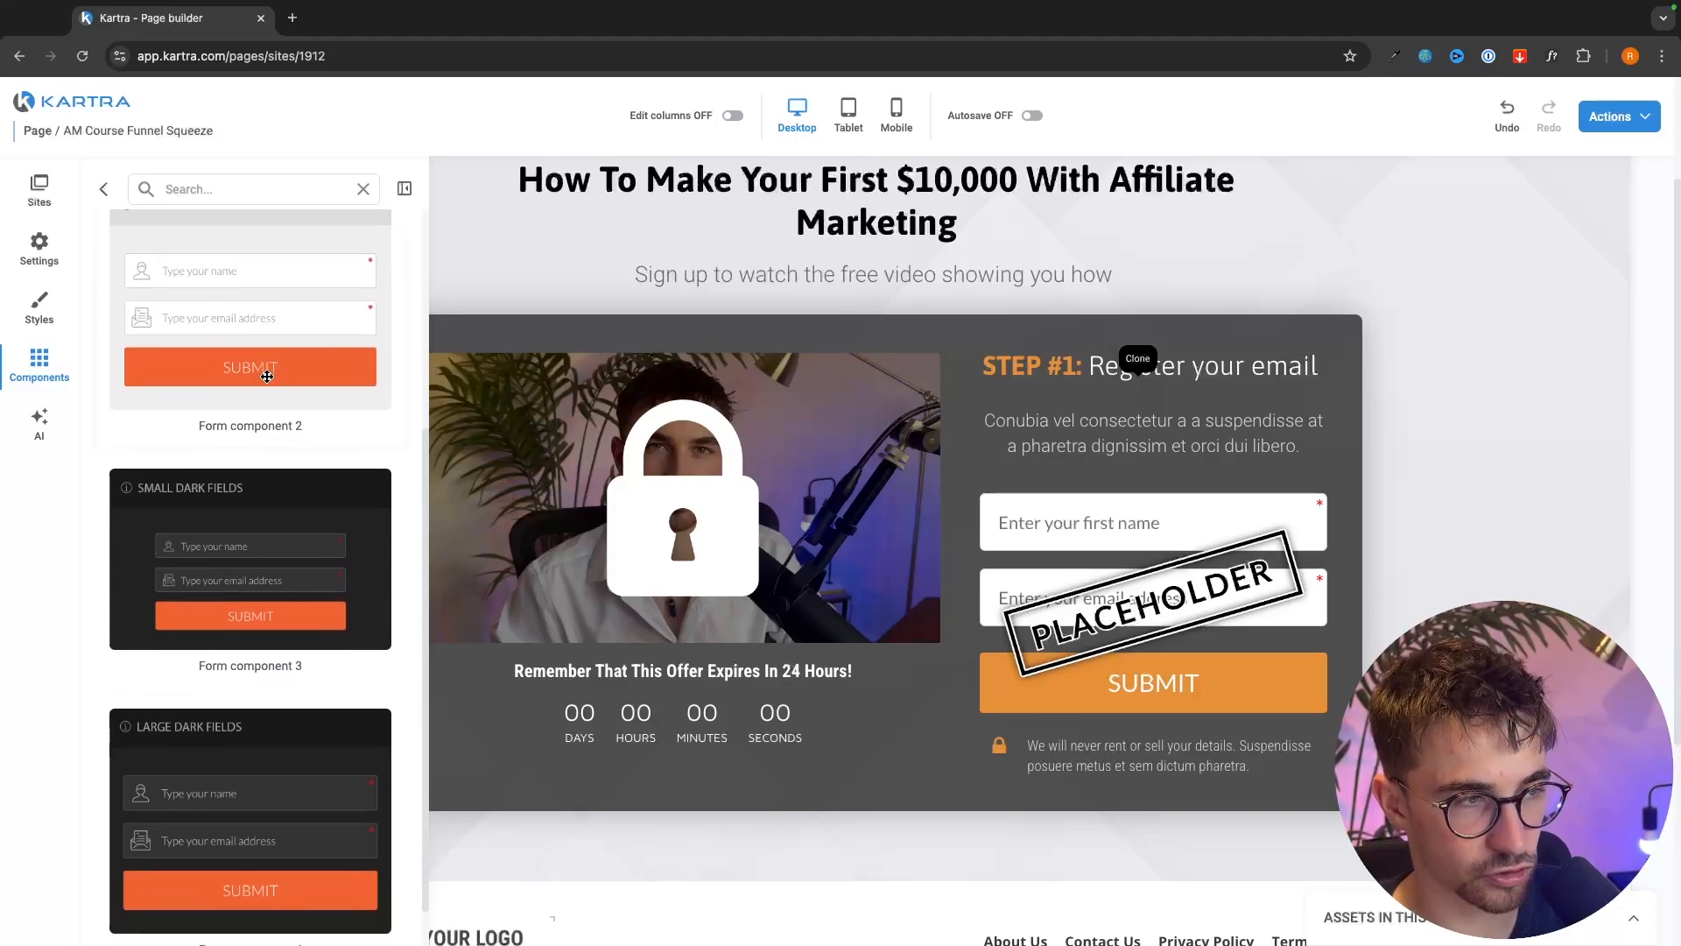
mouse_move(1030, 508)
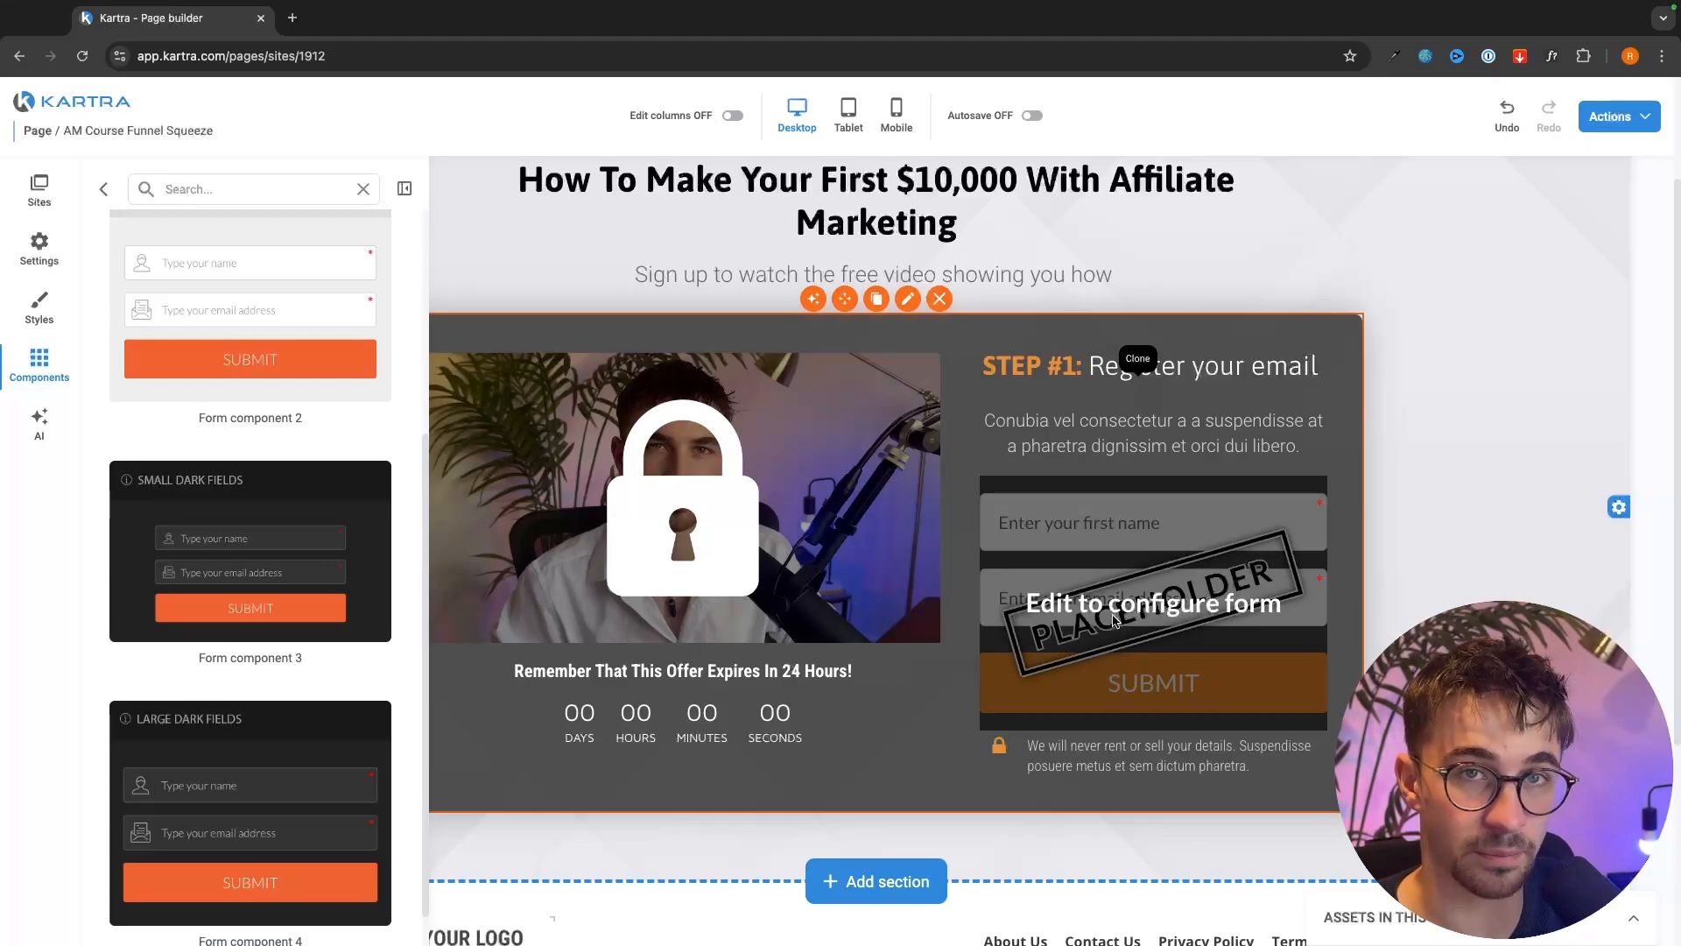
click(1182, 610)
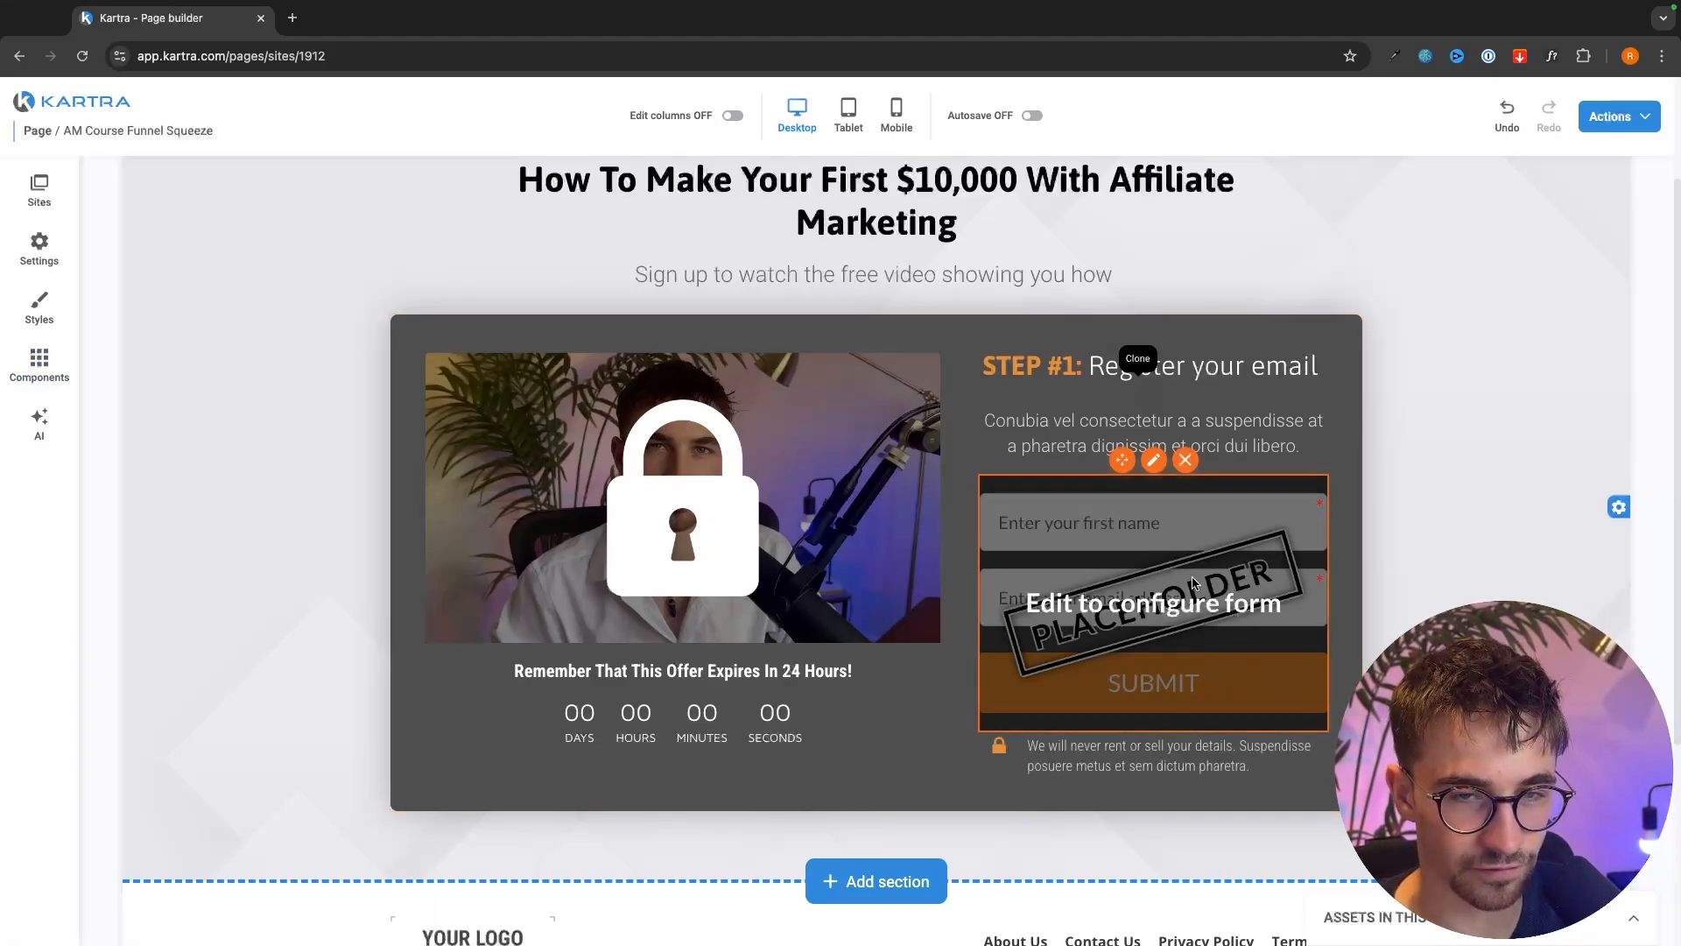
- Save the squeeze page's progress and leave the page builder for the account's forms overview
click(1611, 117)
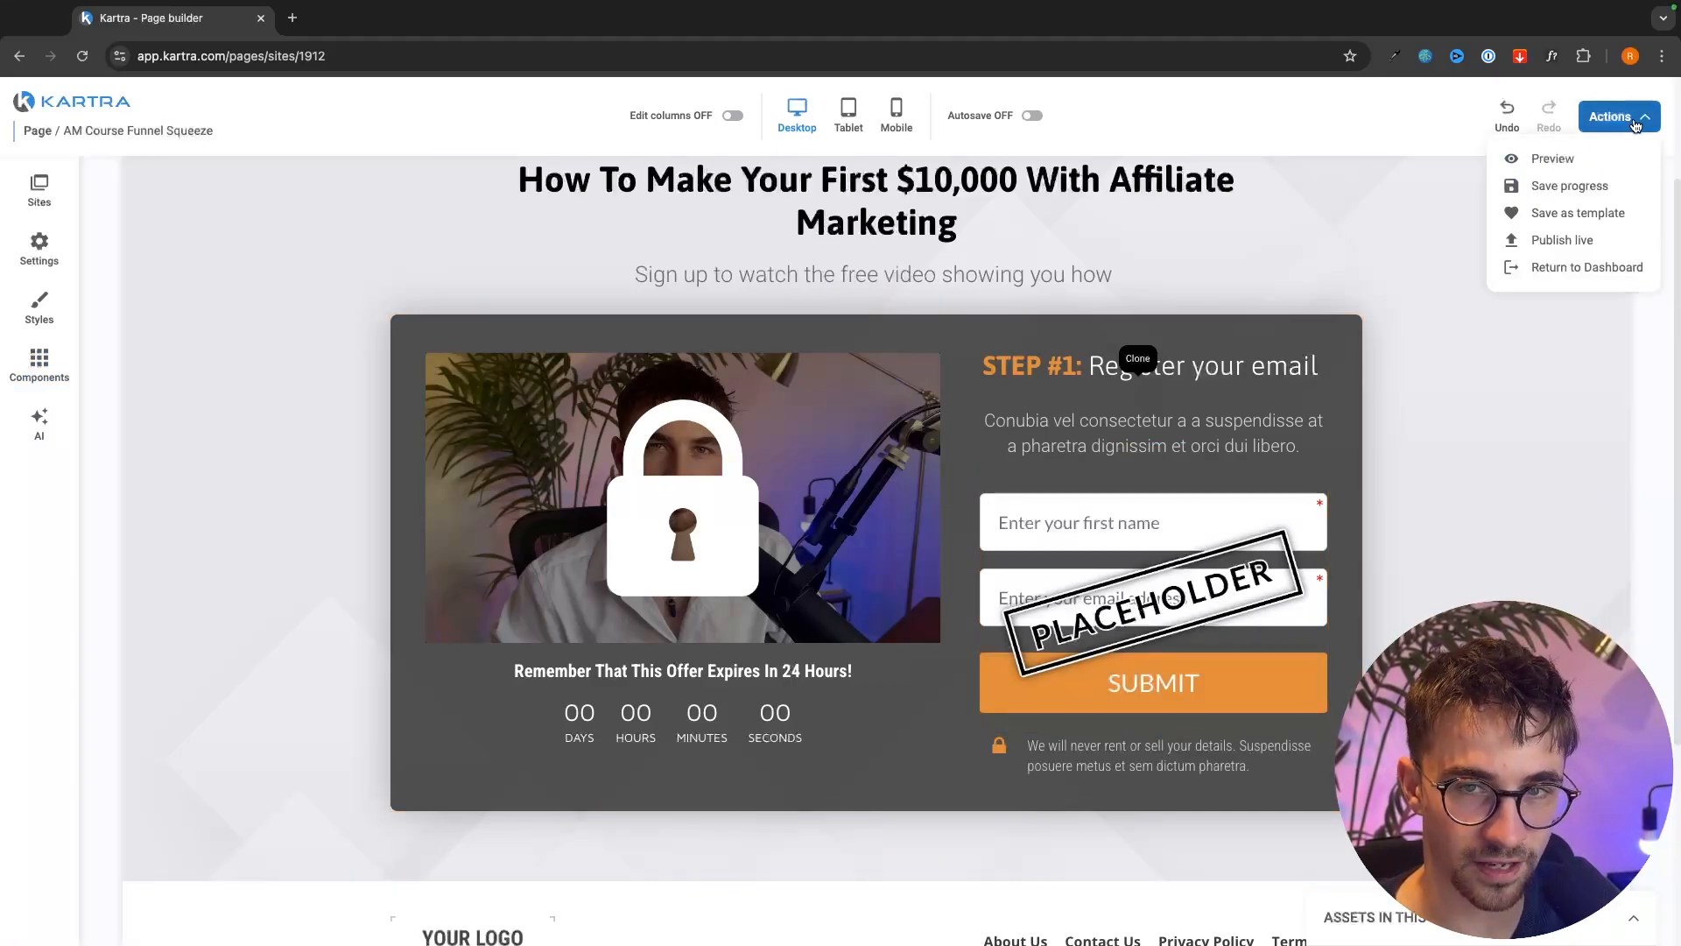
click(1569, 185)
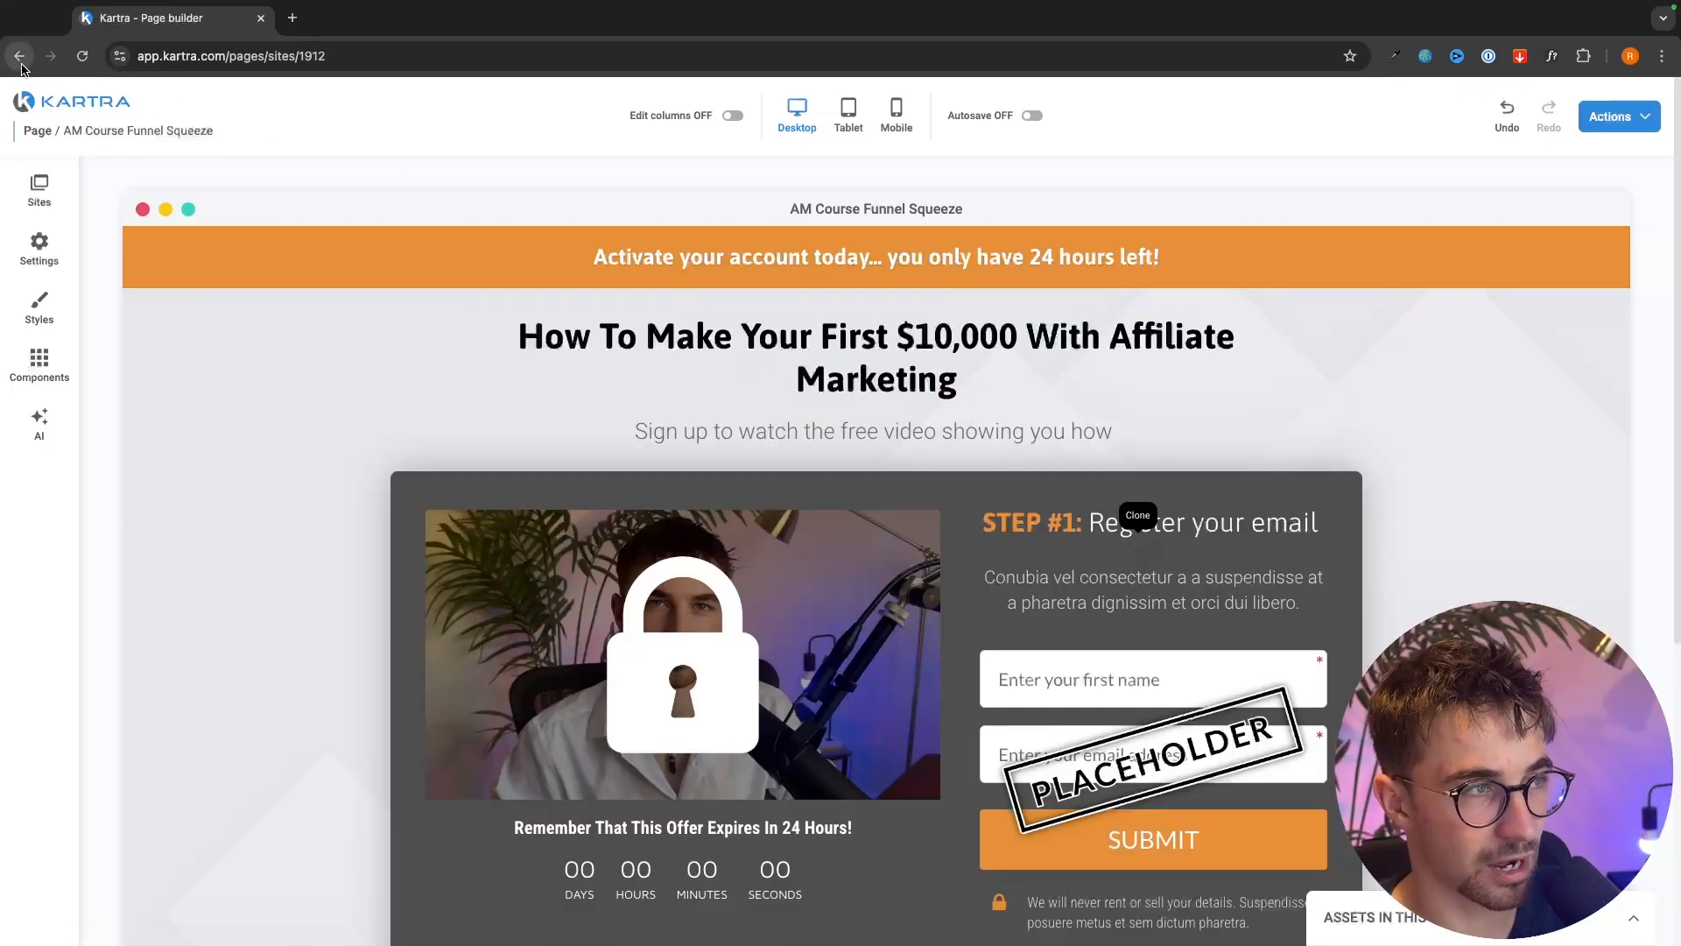
click(24, 66)
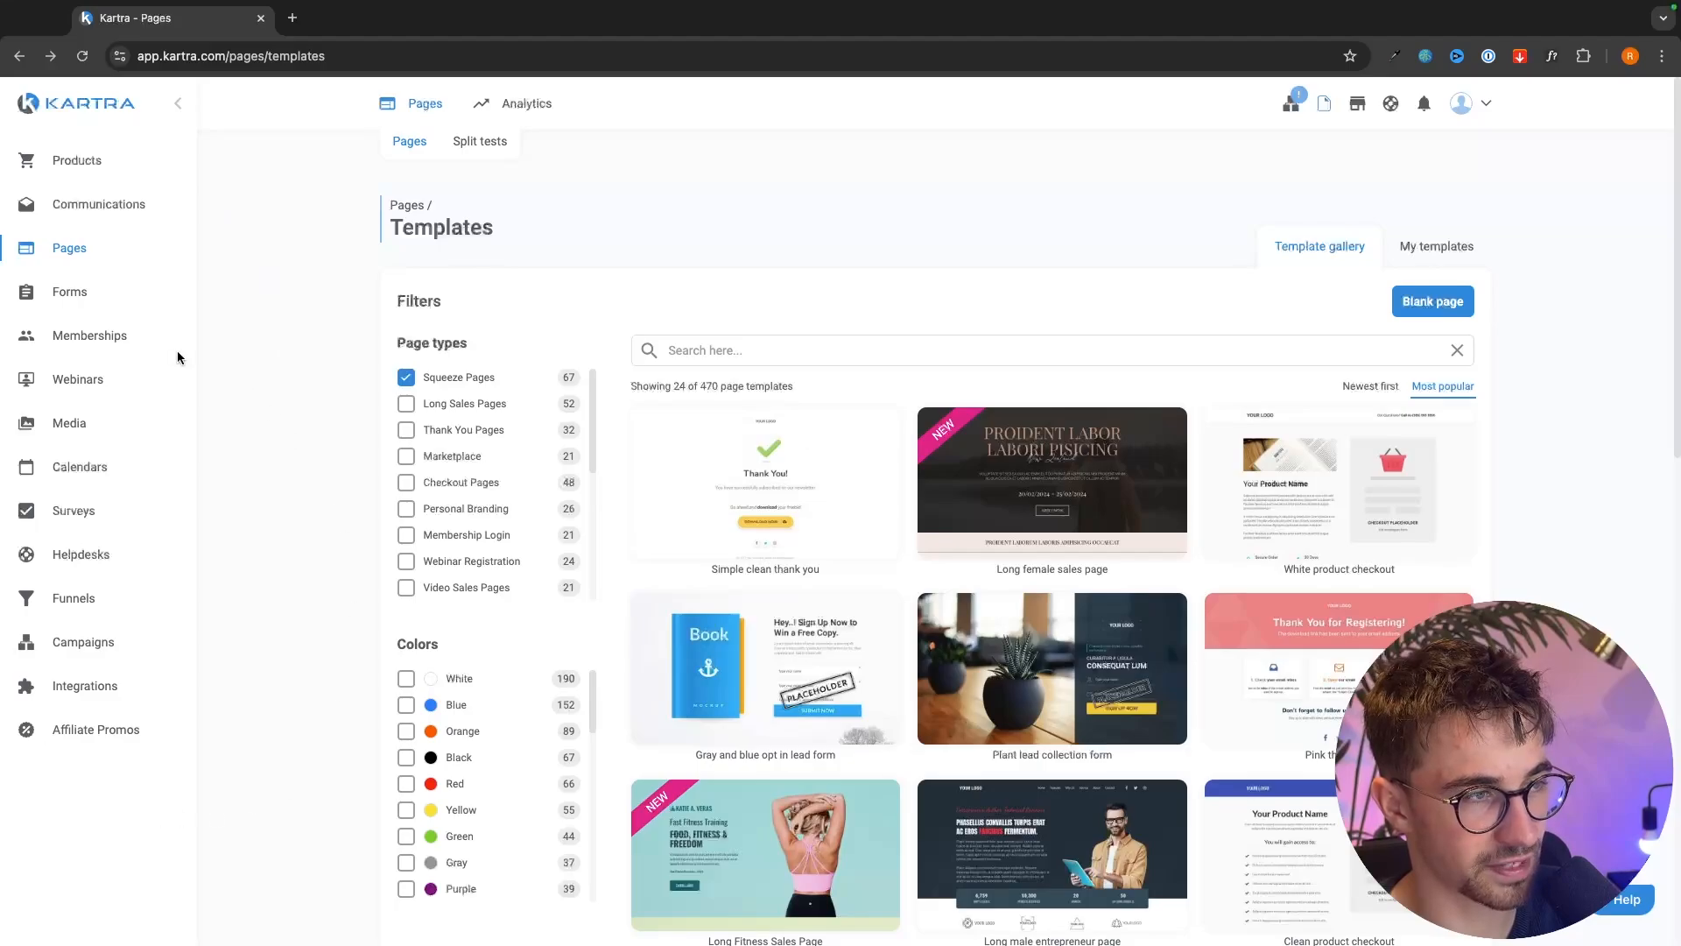
click(52, 303)
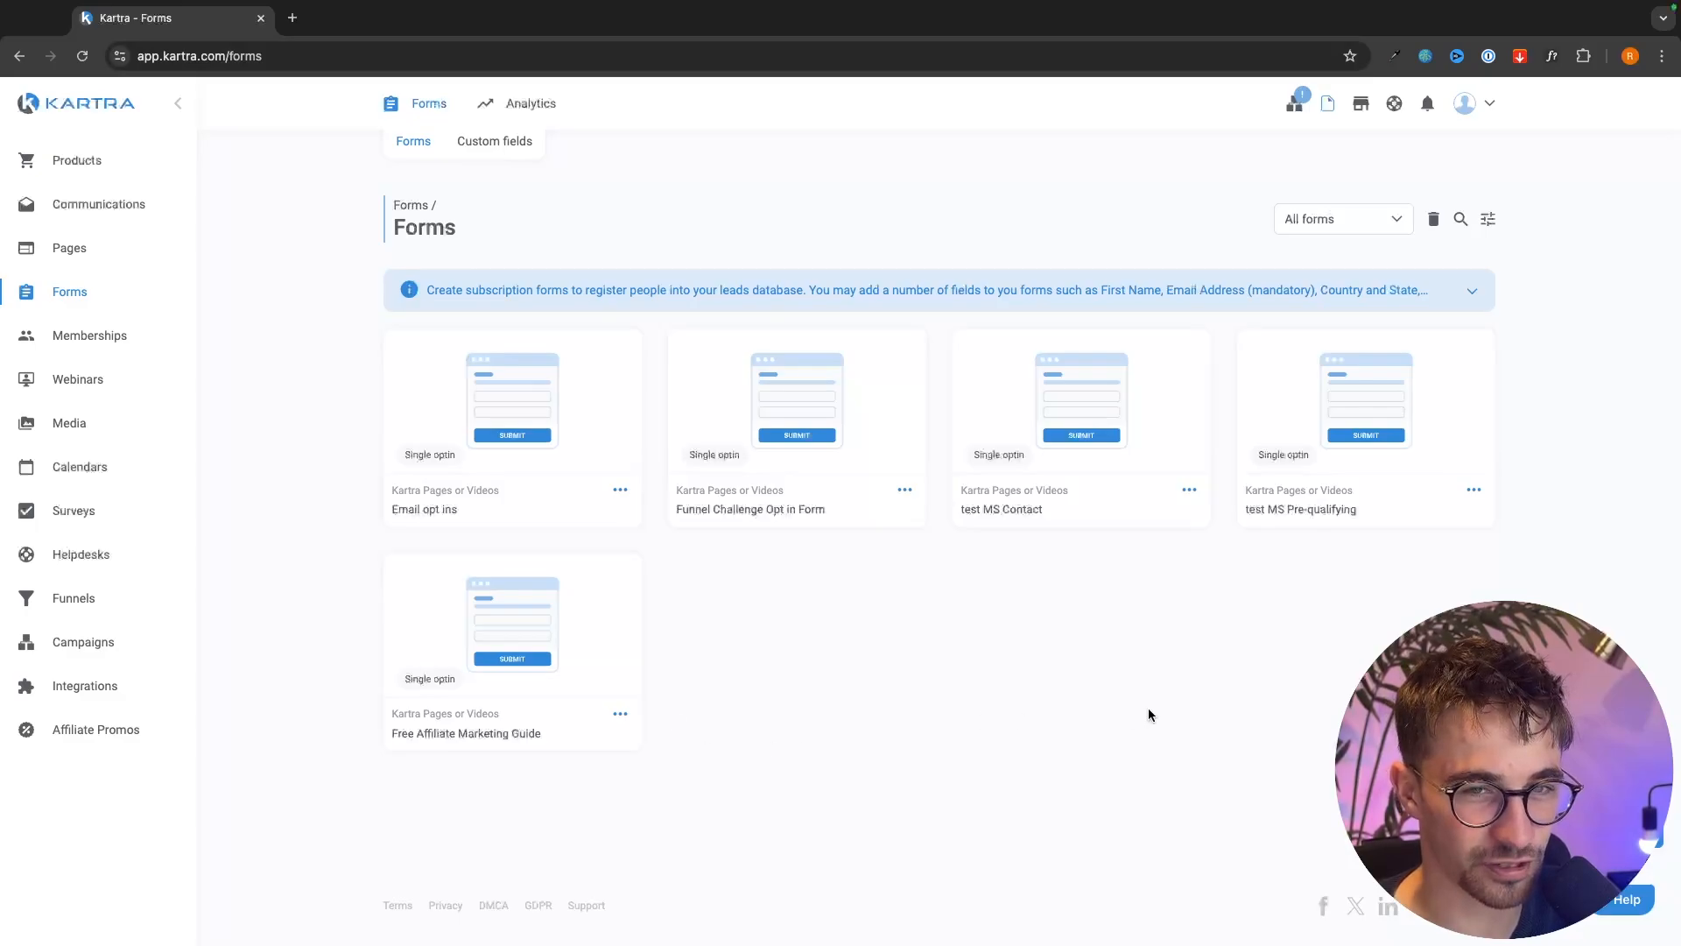
- Create a new opt-in form named "Affiliate Marketing course Opt-in"
click(1643, 828)
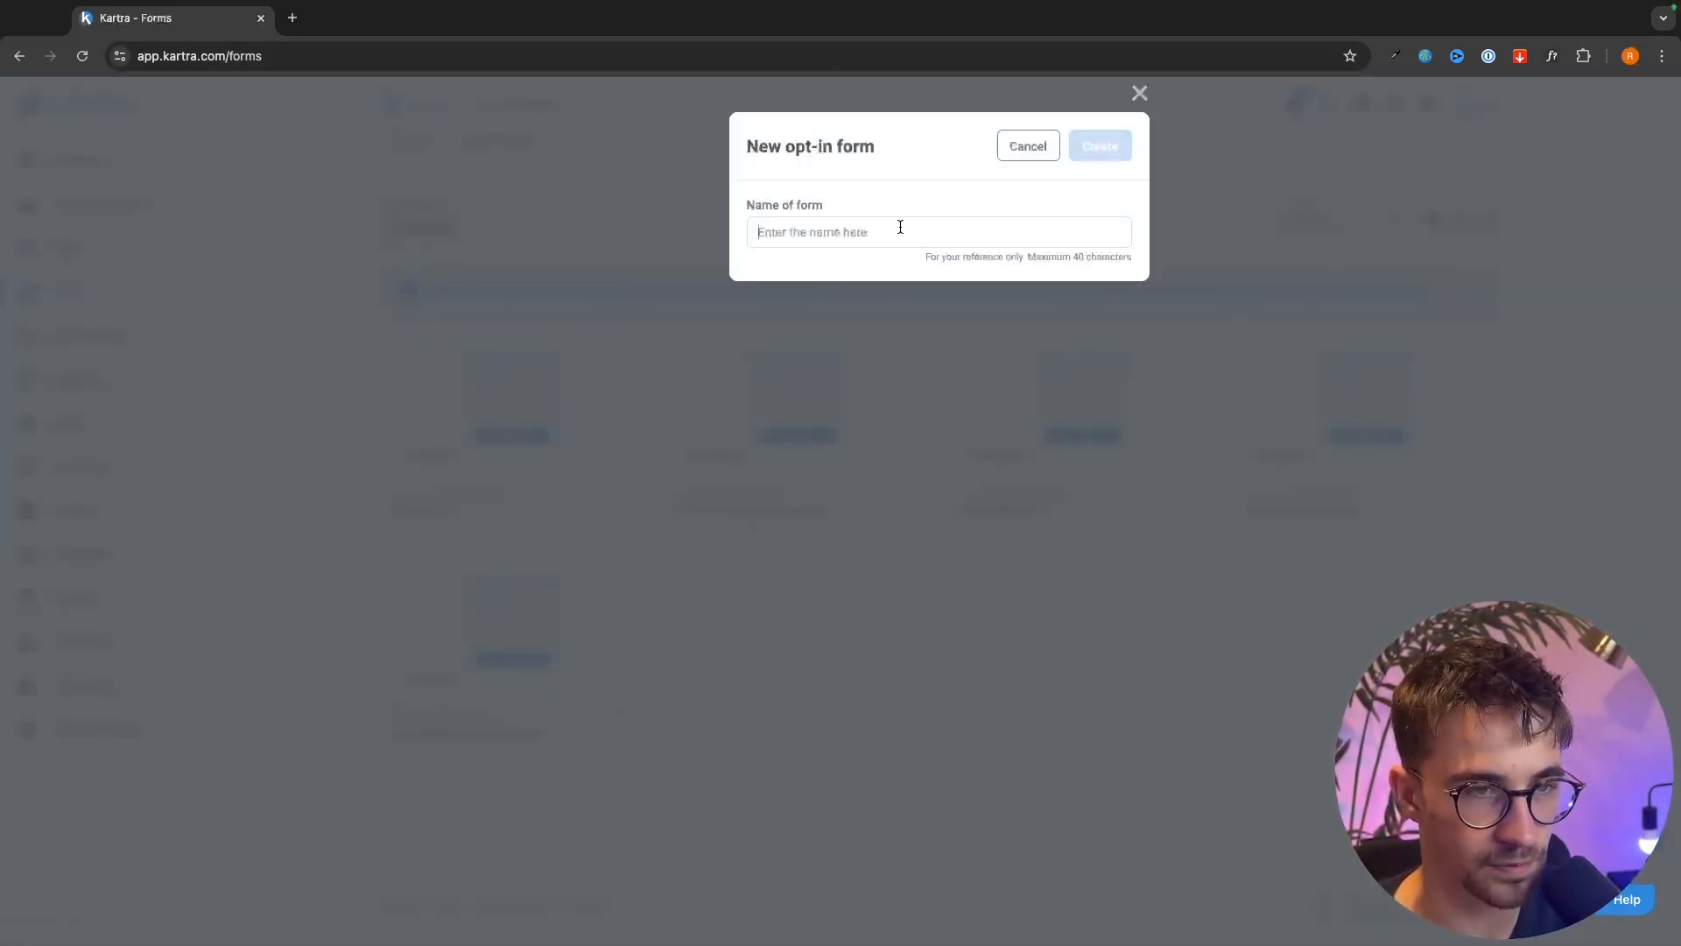
text(Affiliate Marketing course Optin)
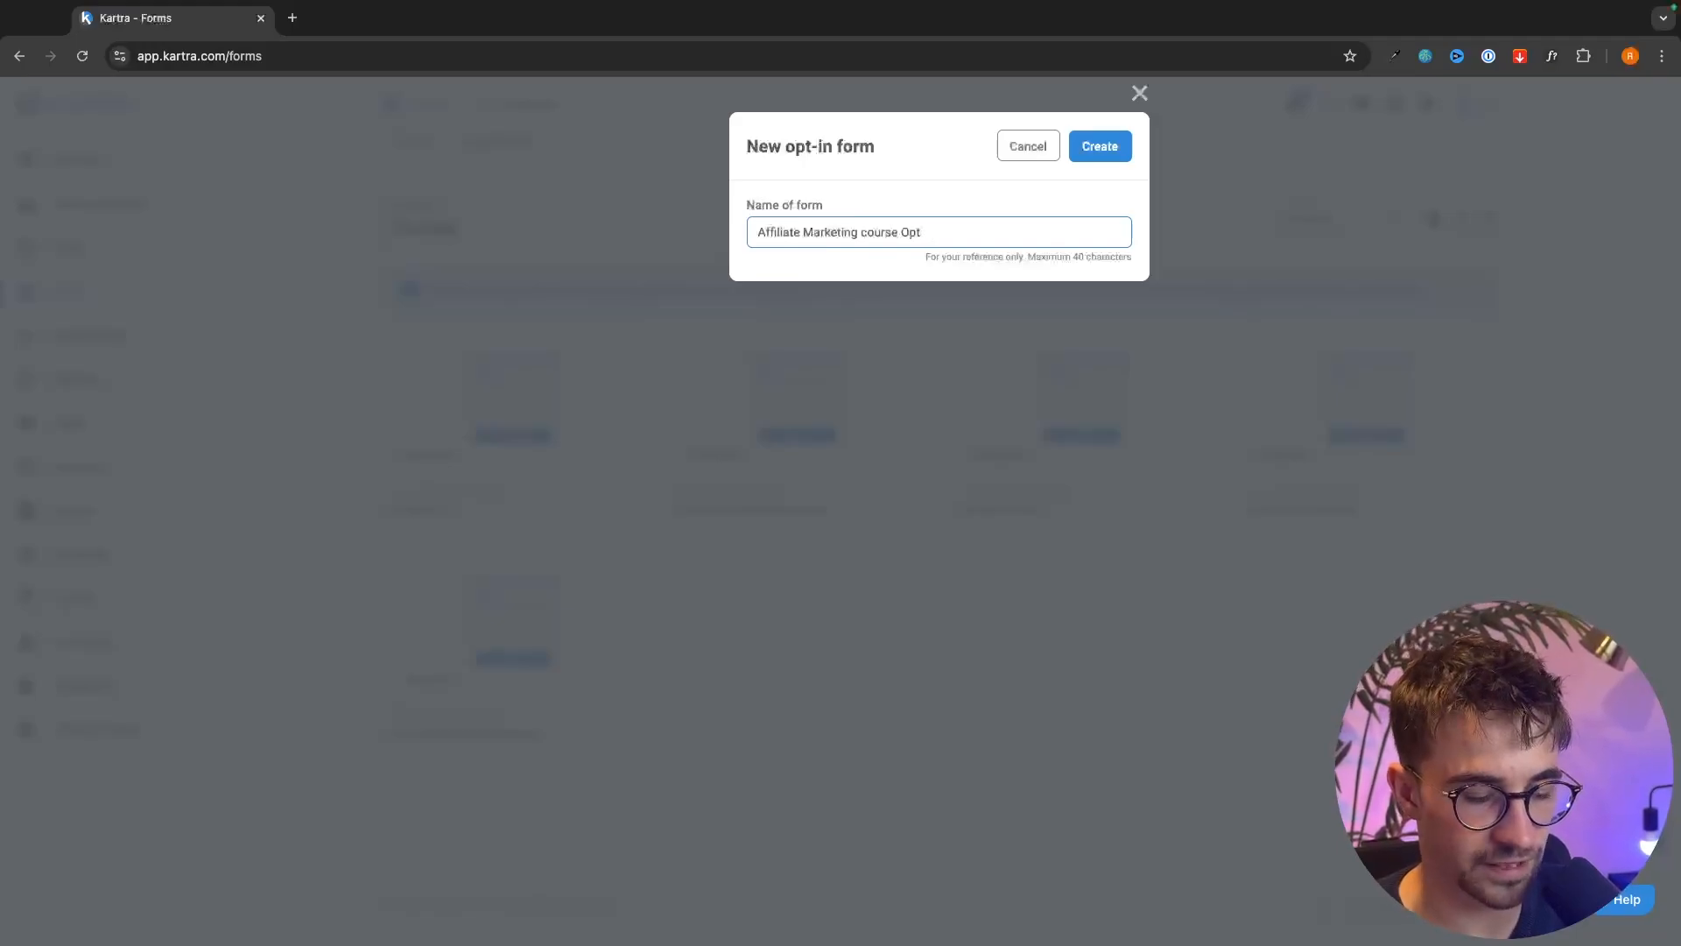
click(1083, 151)
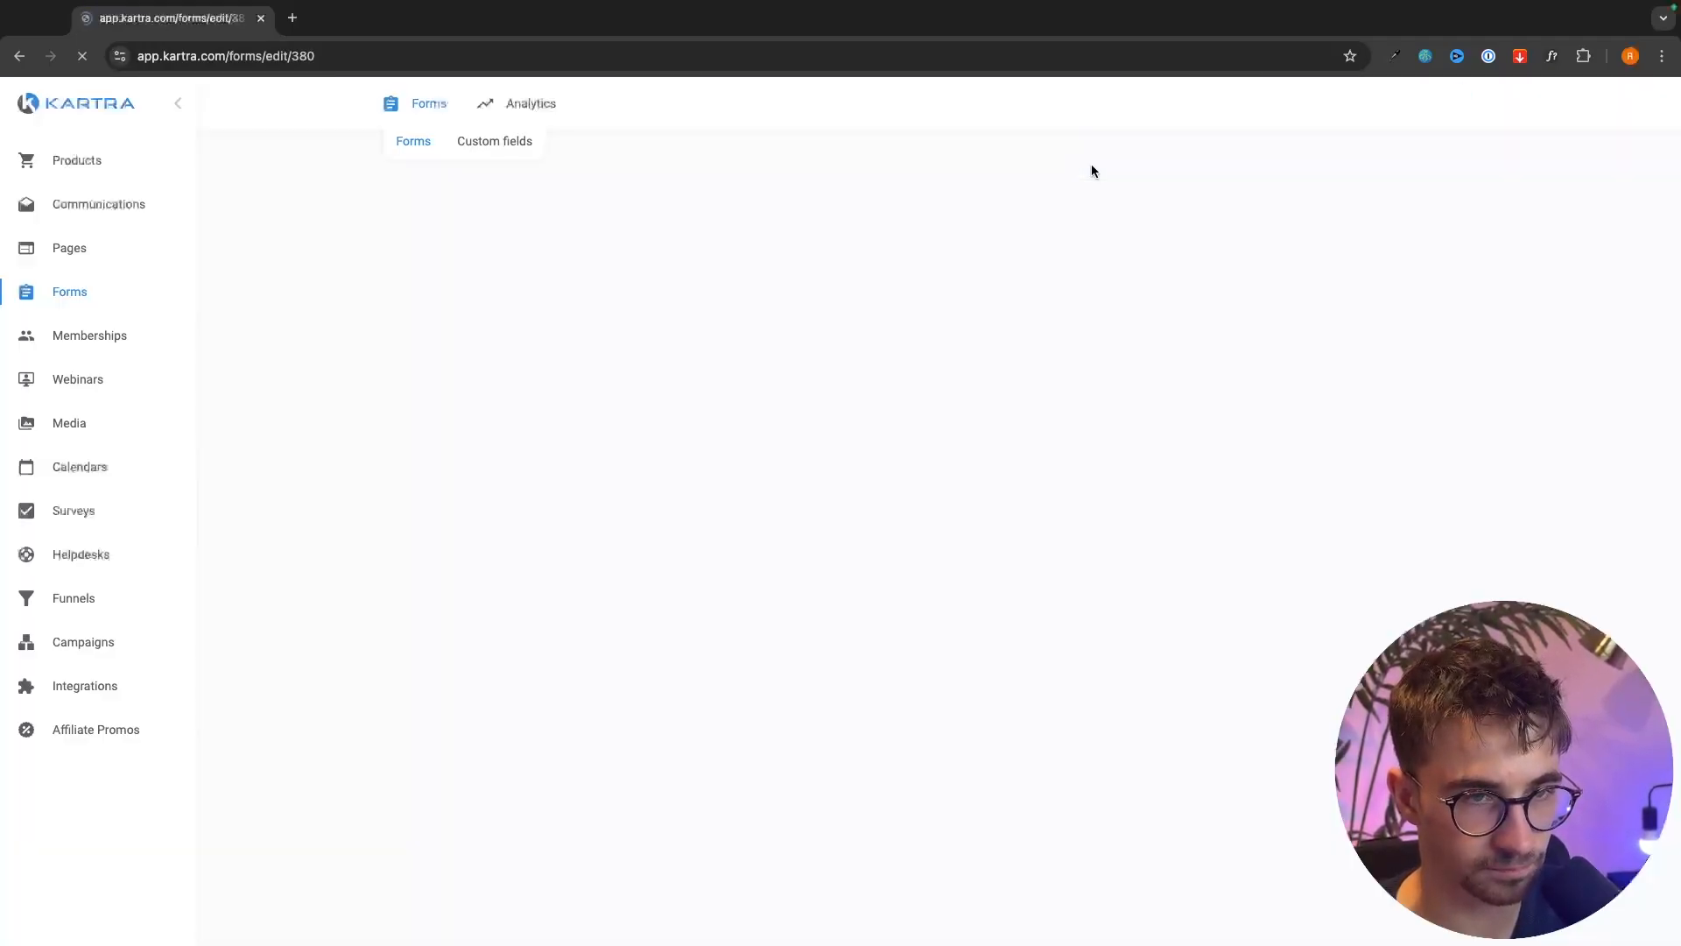
- Examine the list of existing fields that can be added to the opt-in form, and close it without adding one
scroll(1093, 229, down, 1)
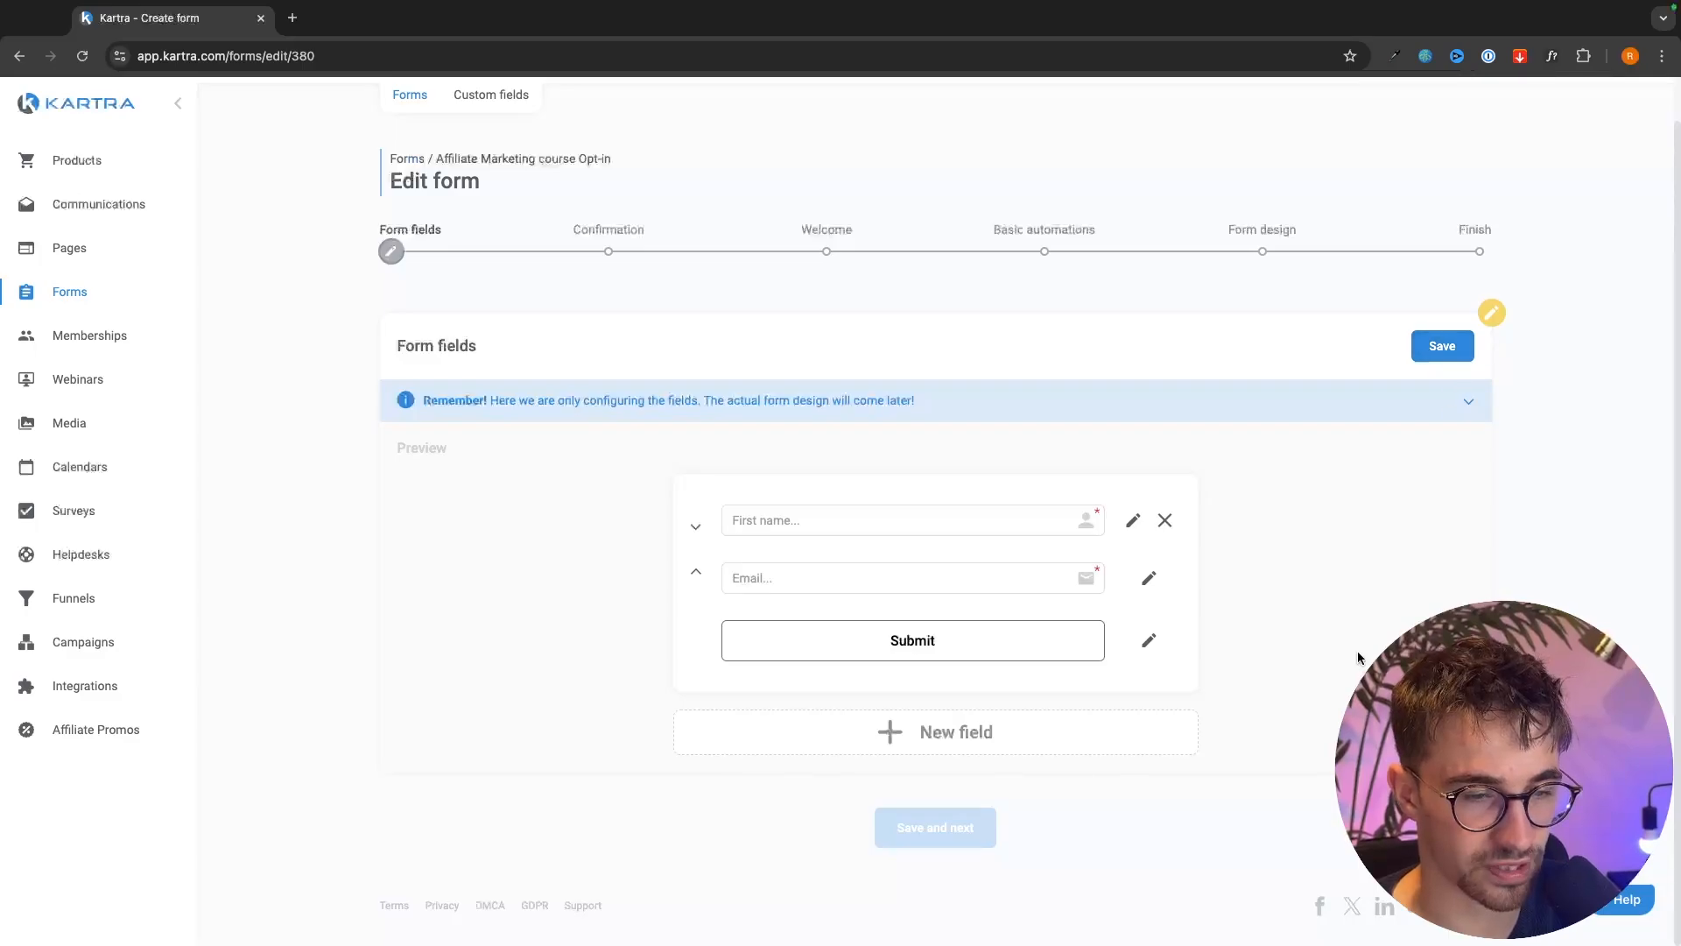
click(909, 733)
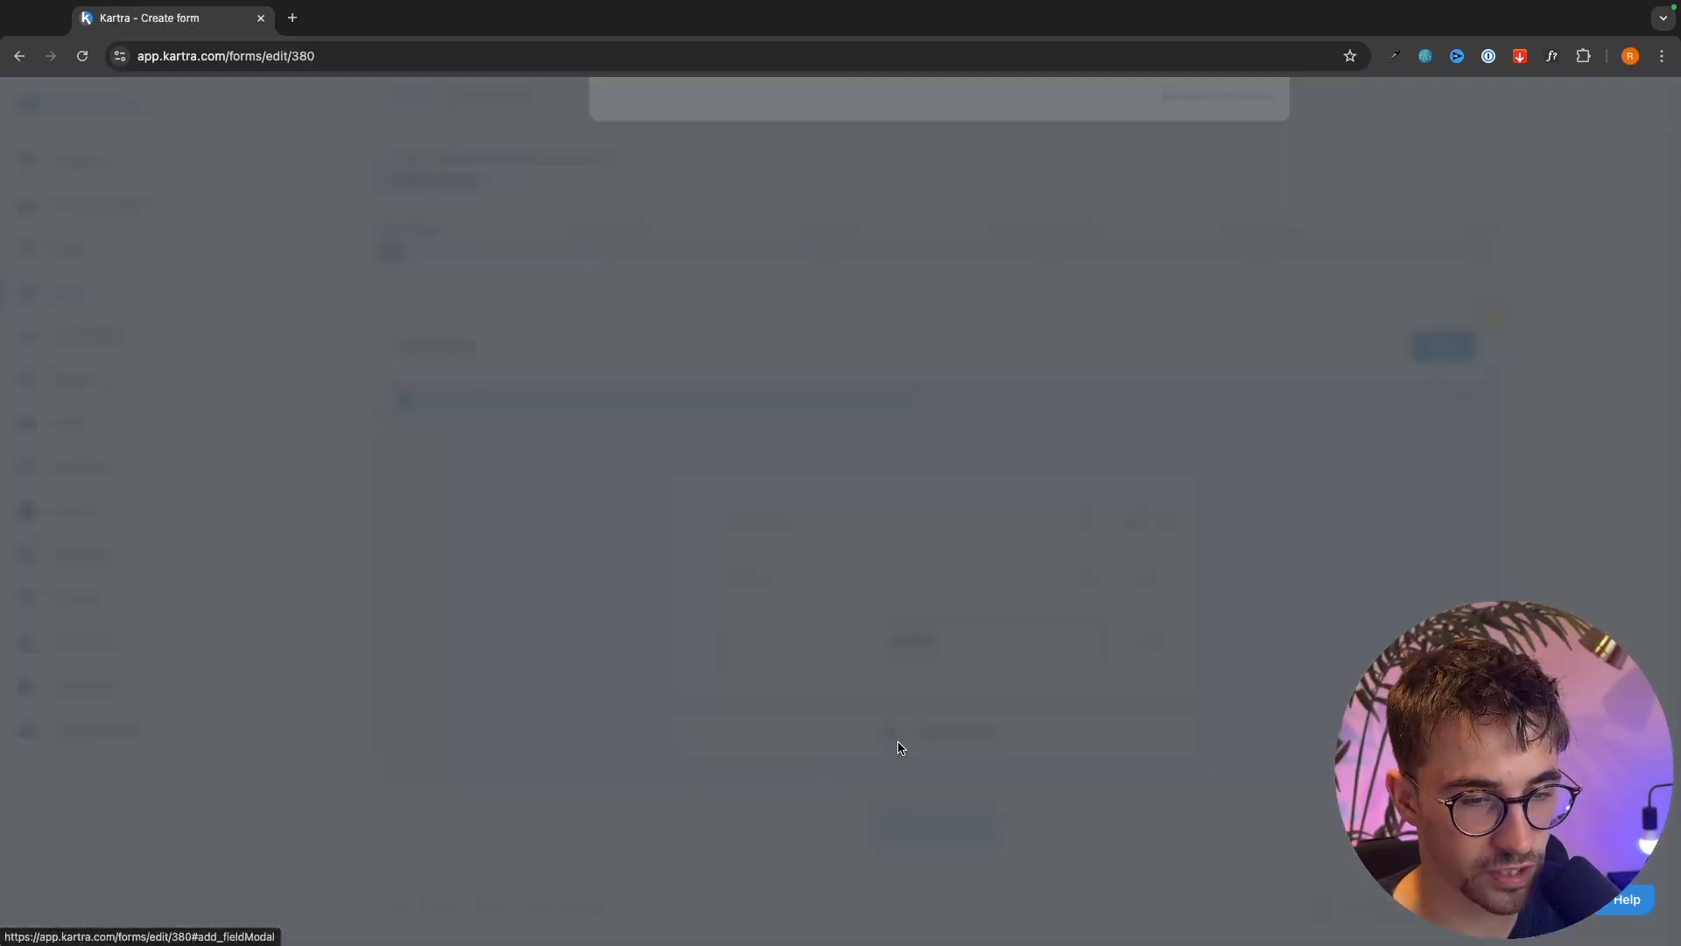
click(844, 293)
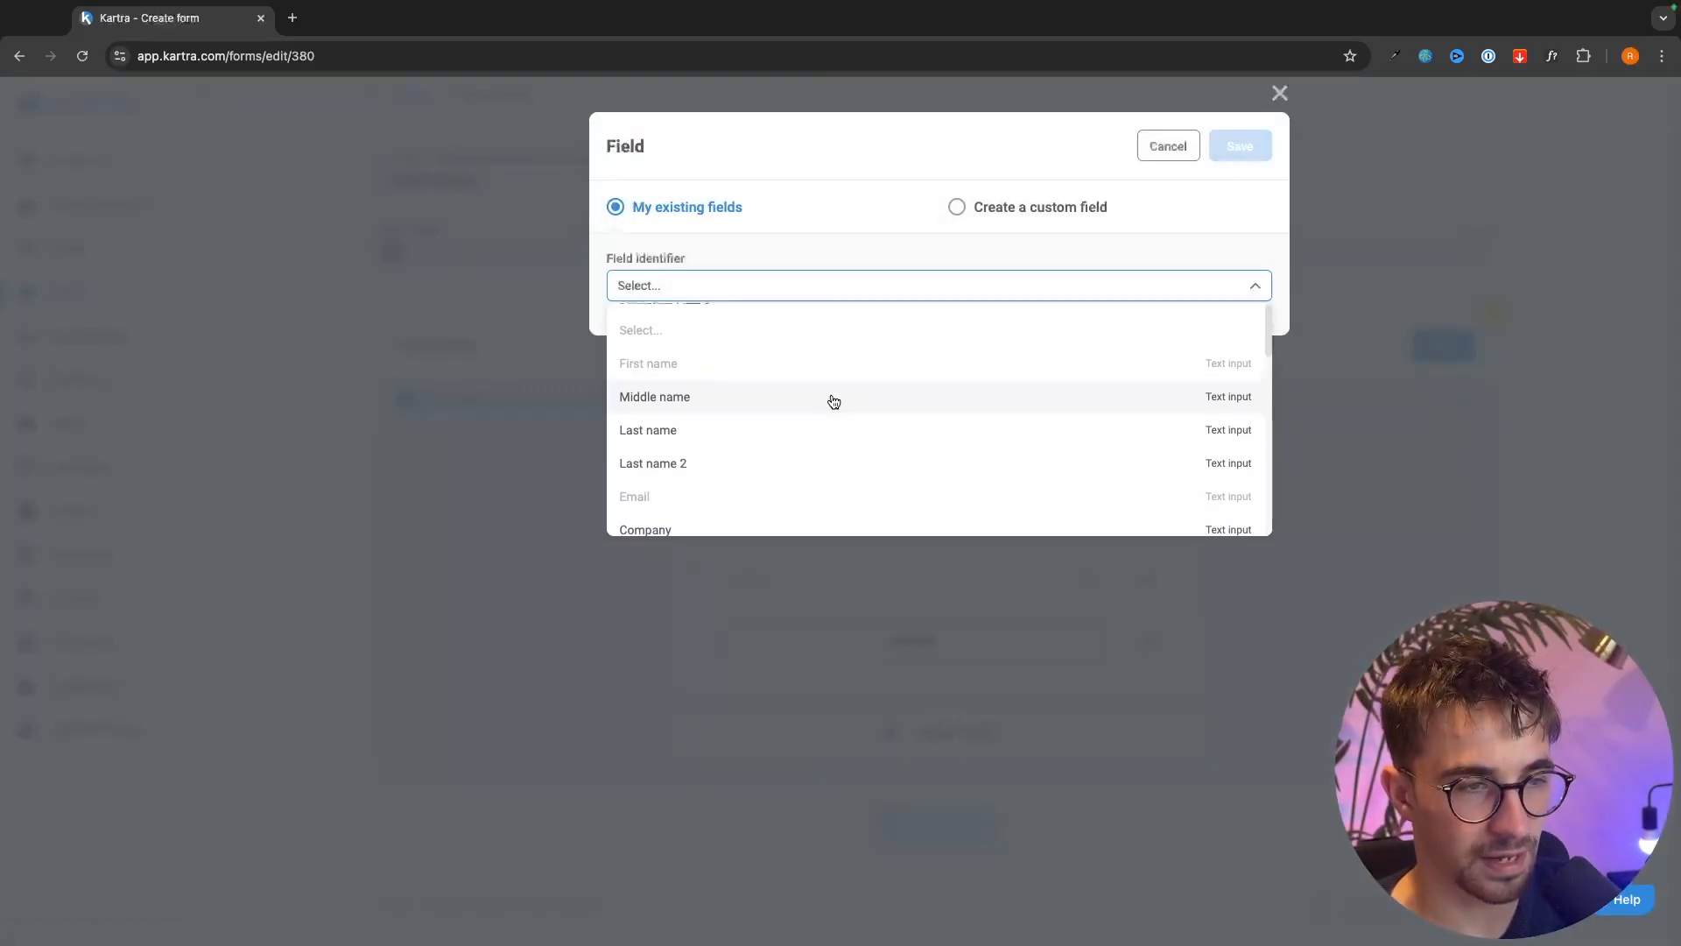
scroll(844, 394, down, 2)
scroll(876, 374, down, 5)
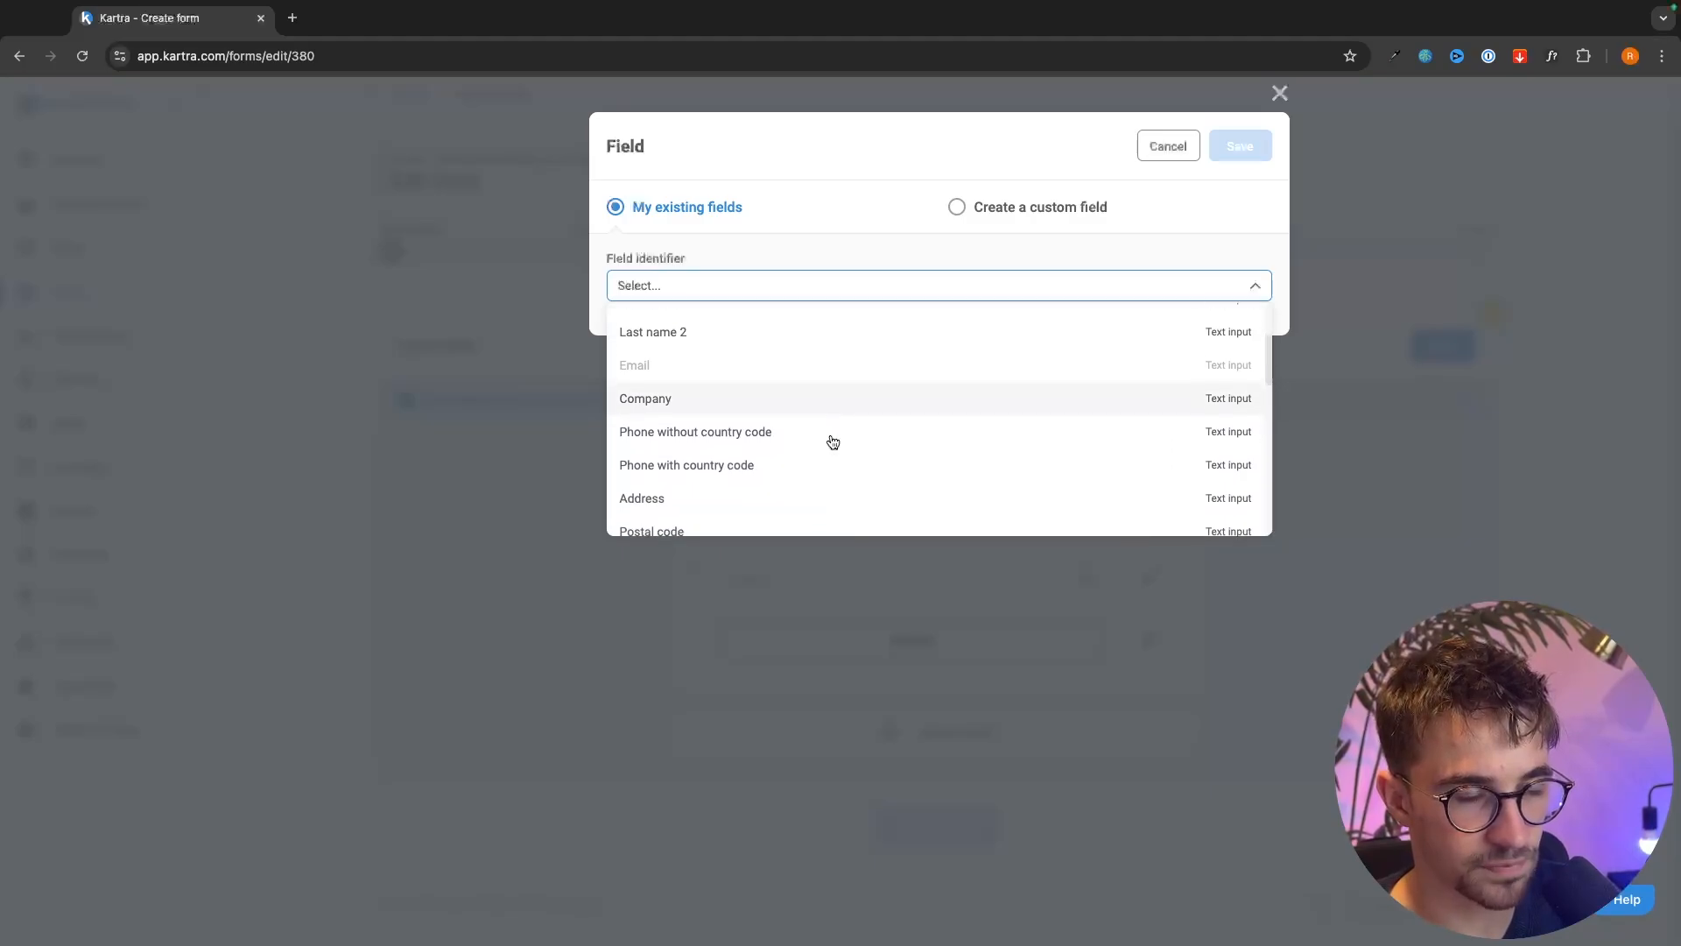
scroll(832, 441, down, 5)
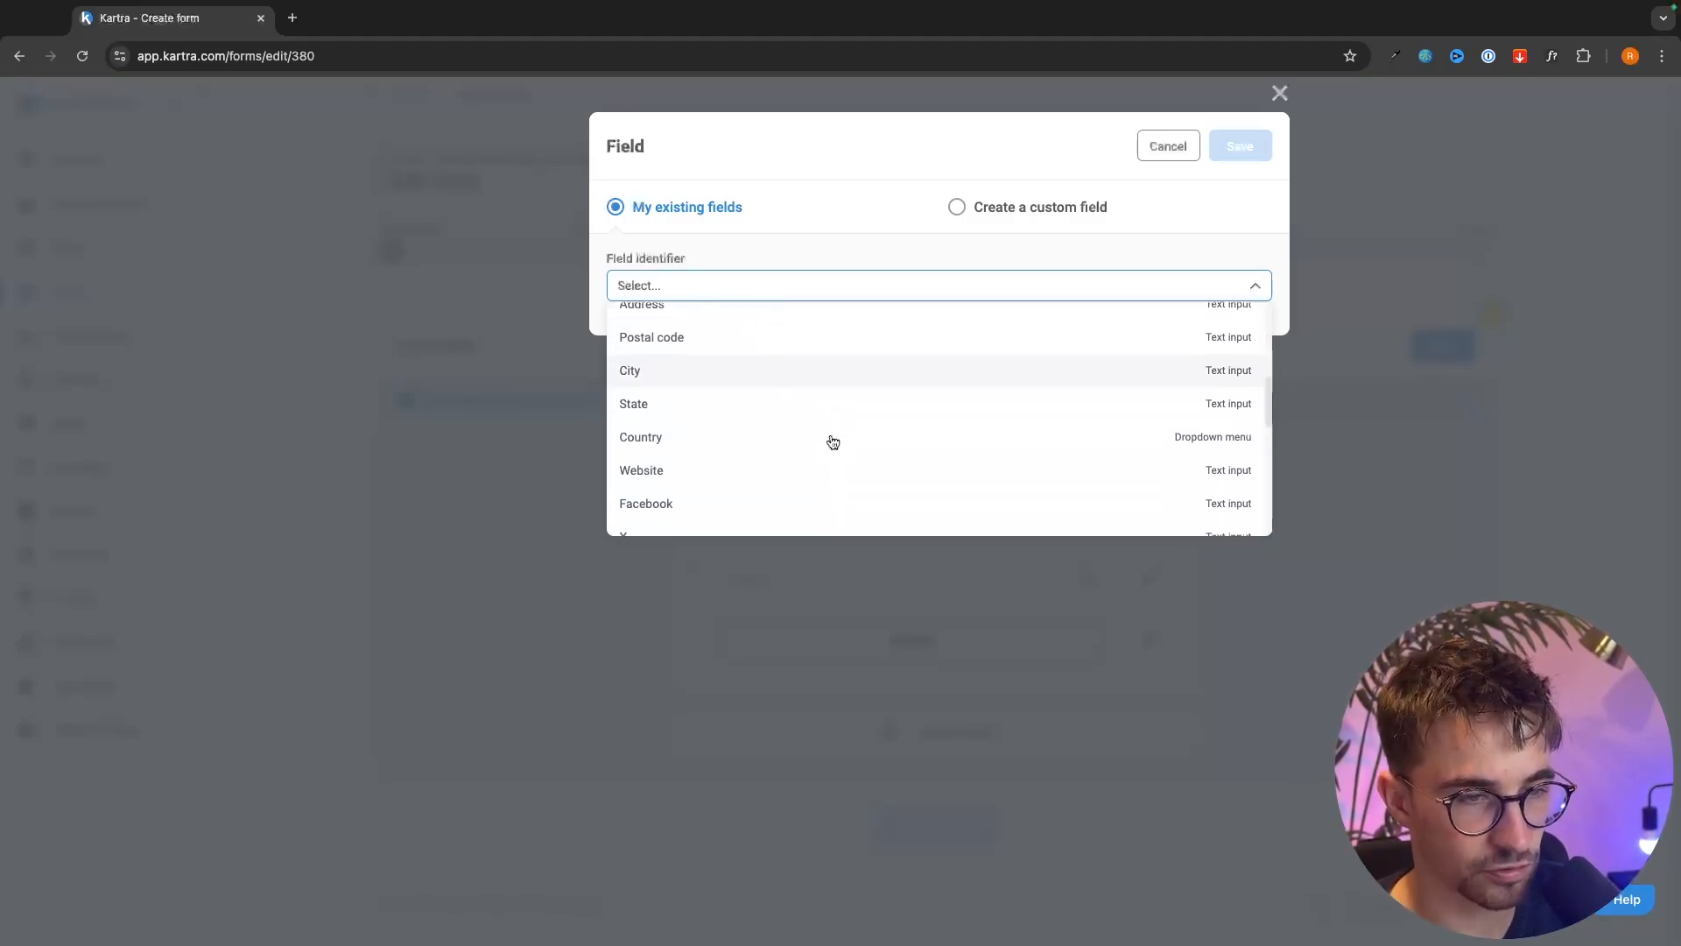
click(1279, 92)
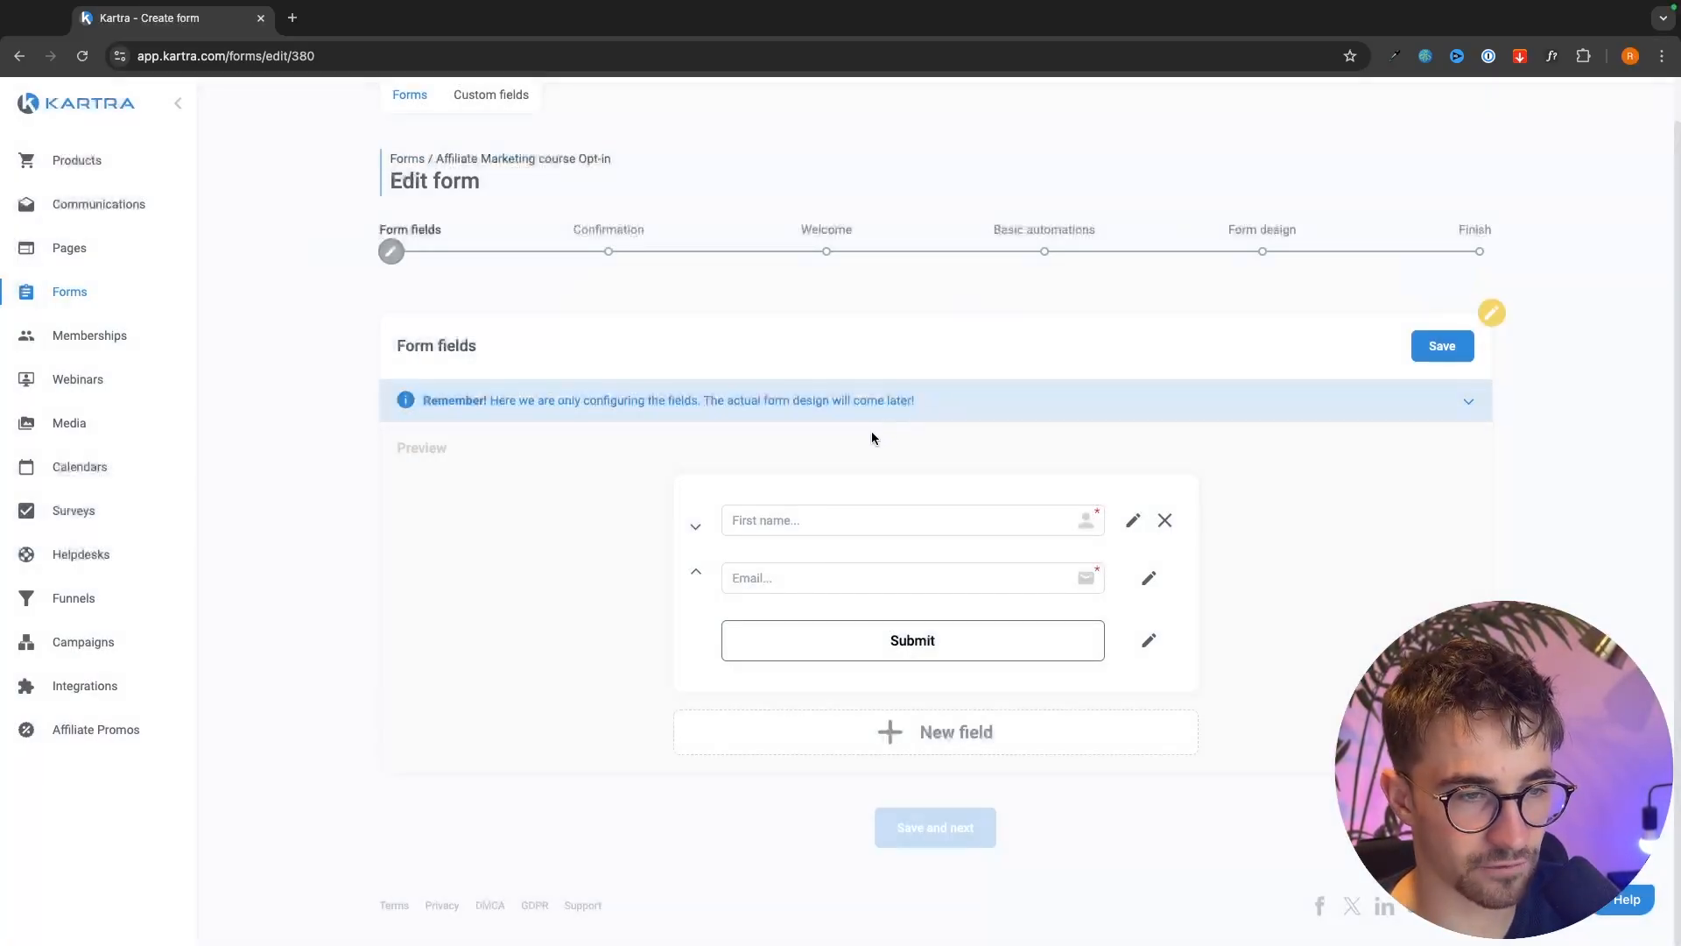
- Save the form's fields and set its confirmation type to single opt-in, comparing it with double opt-in before saving
click(1442, 348)
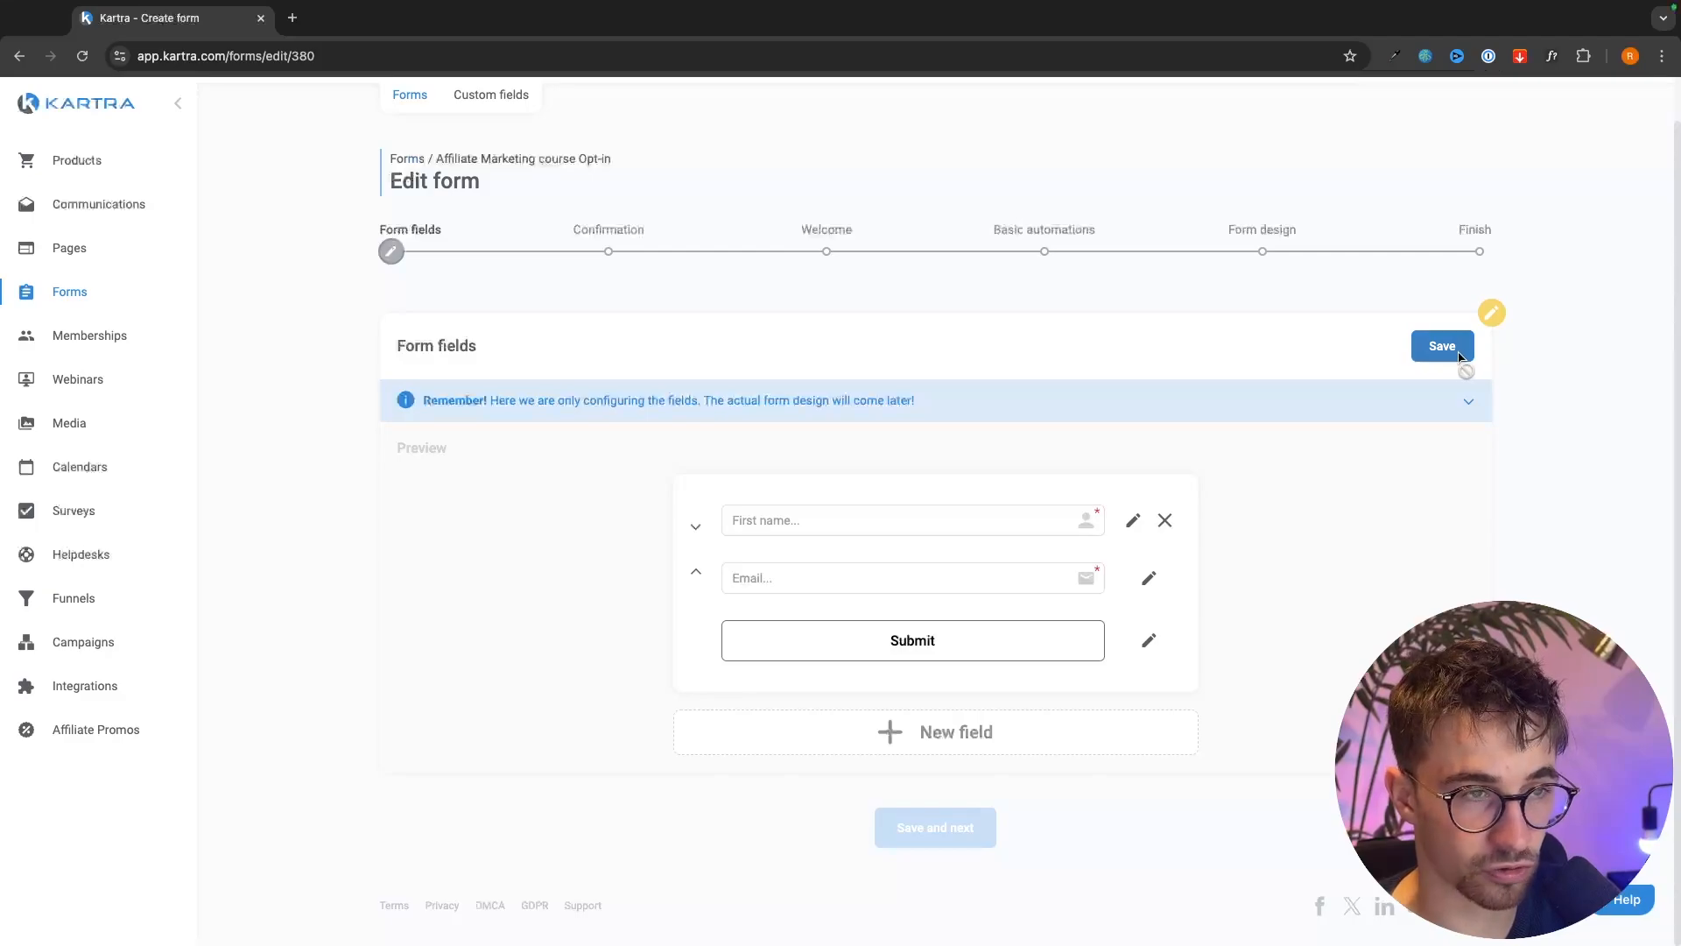
click(938, 536)
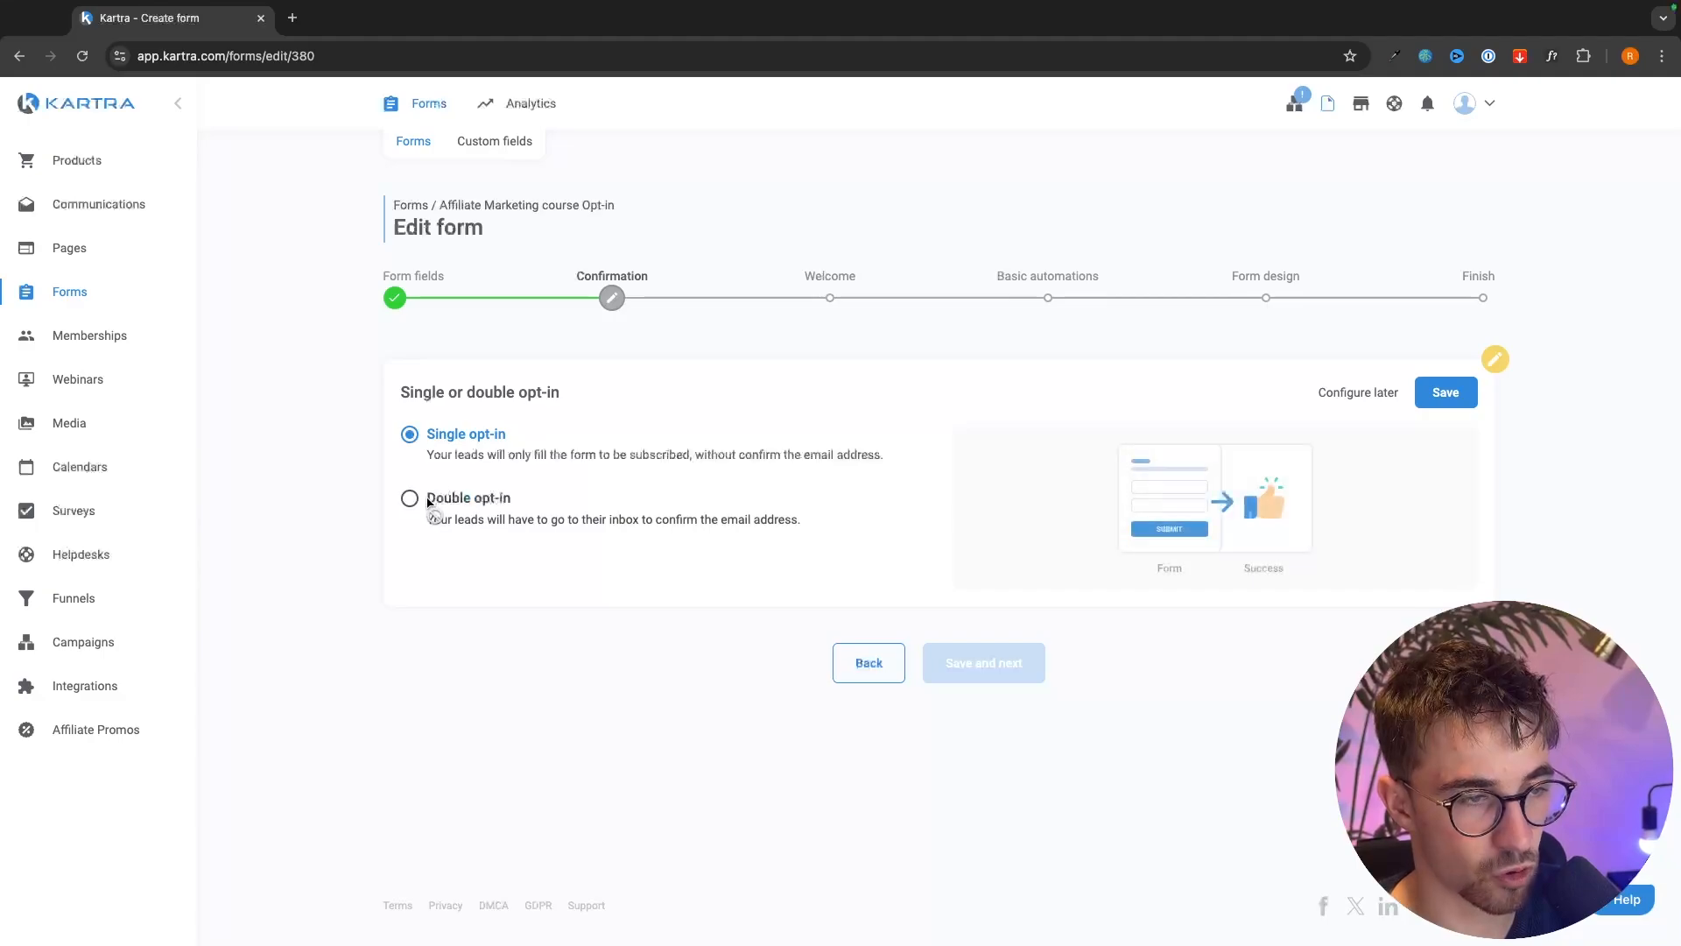
click(535, 513)
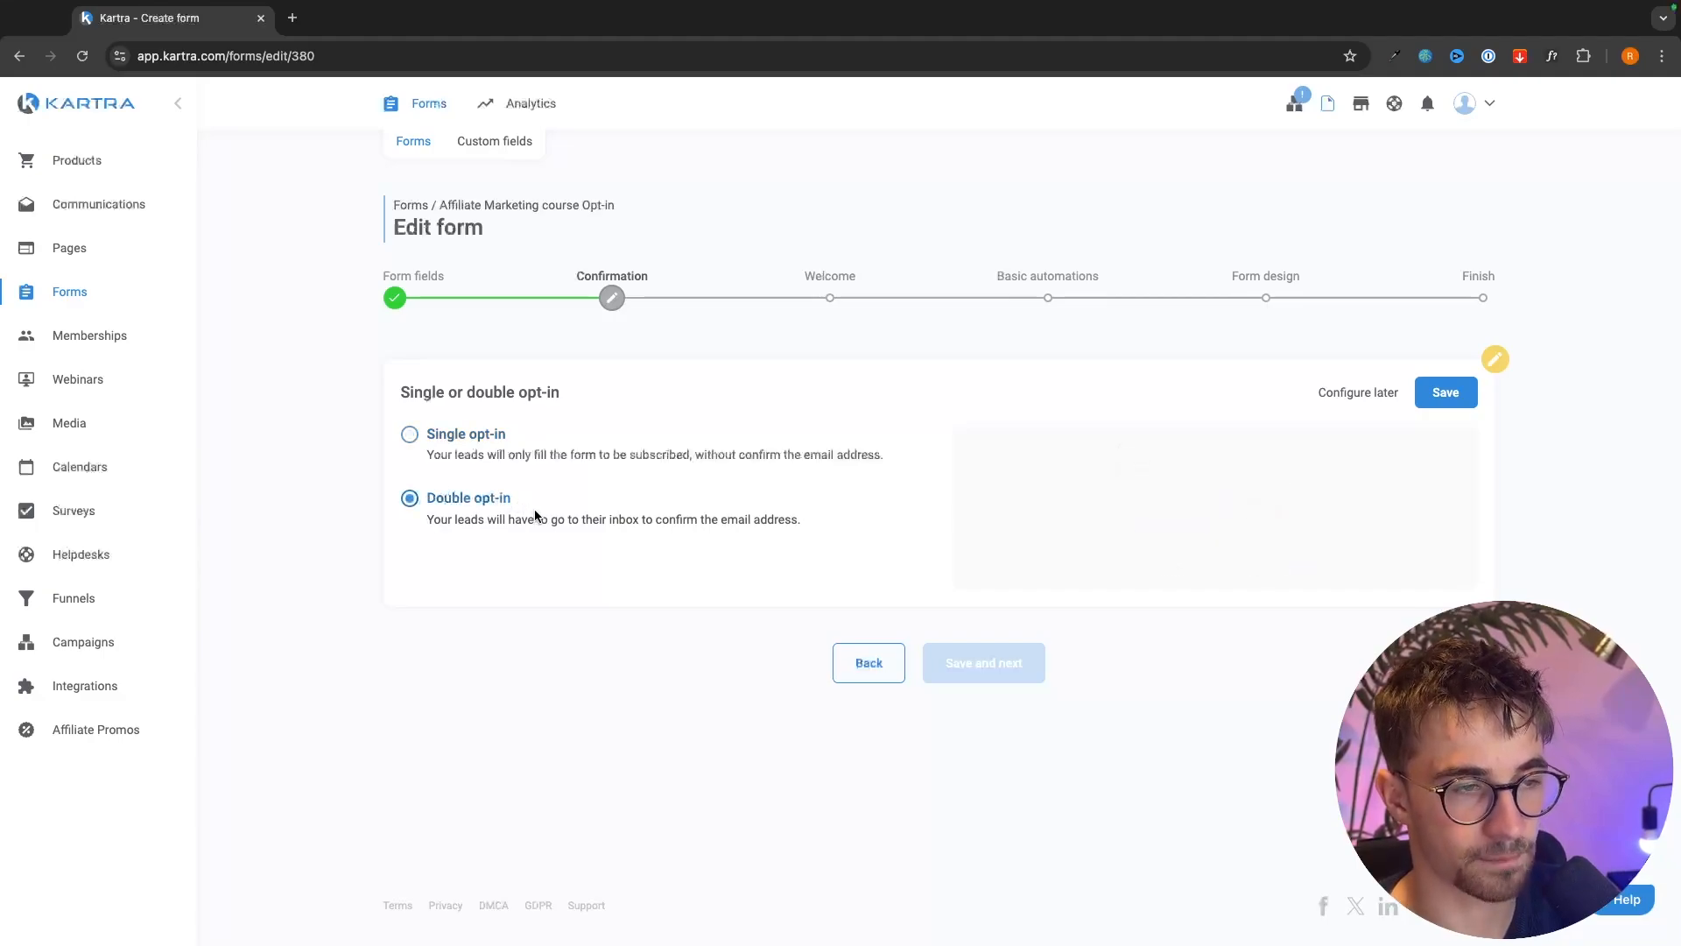
click(463, 434)
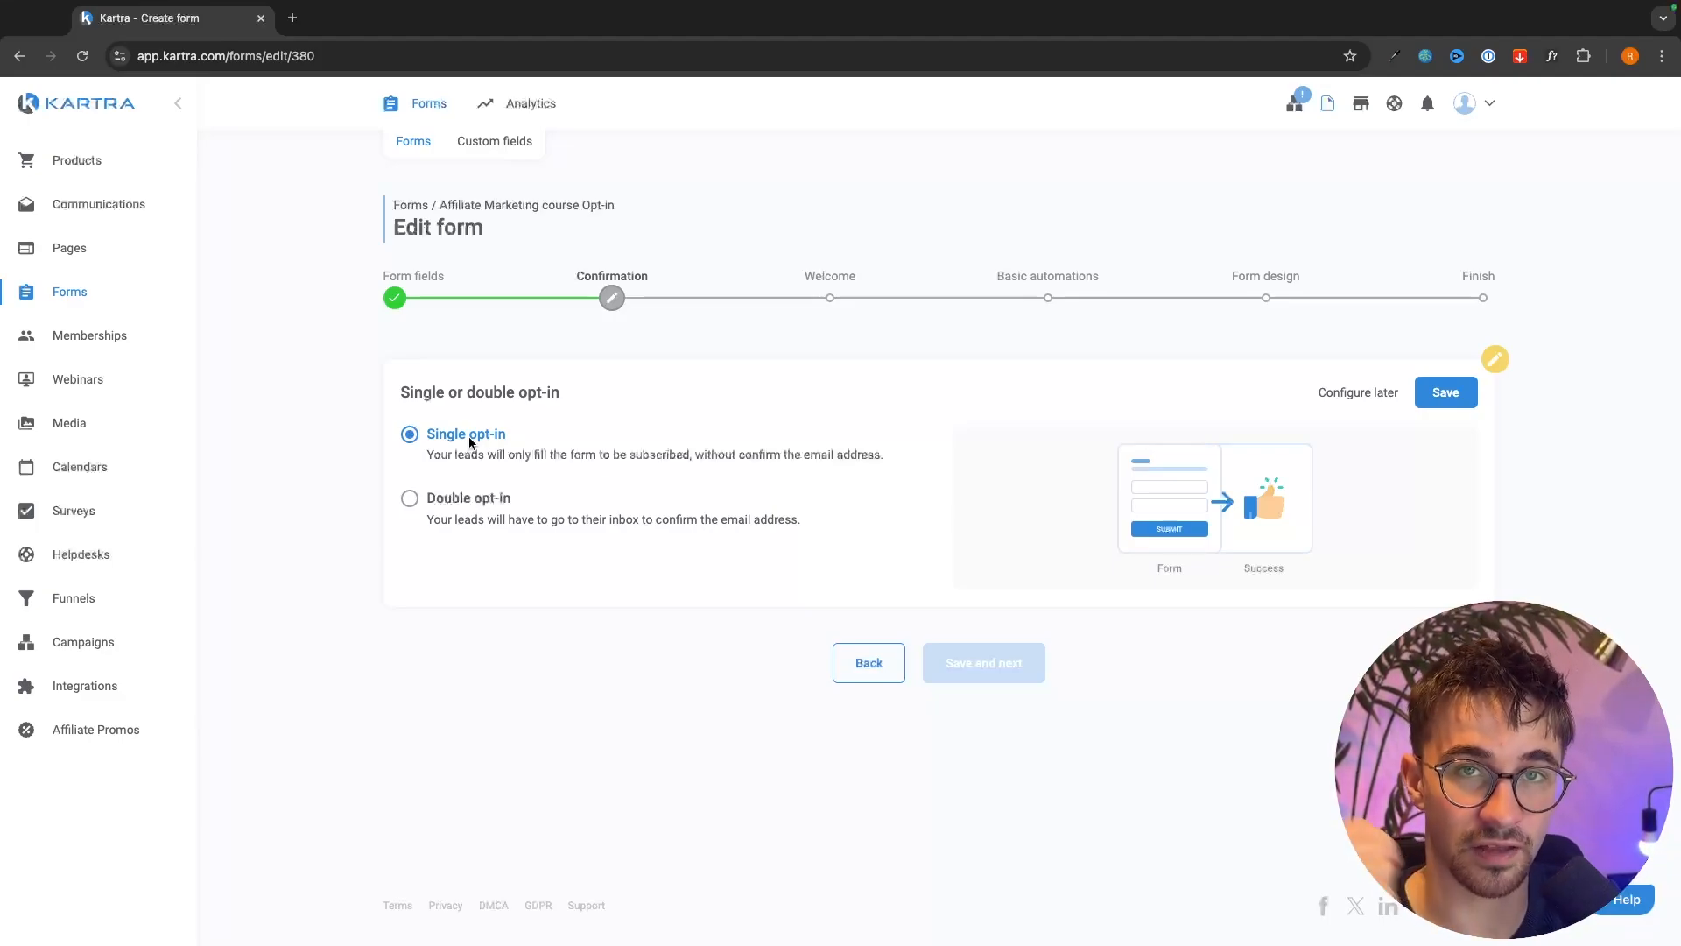
click(473, 496)
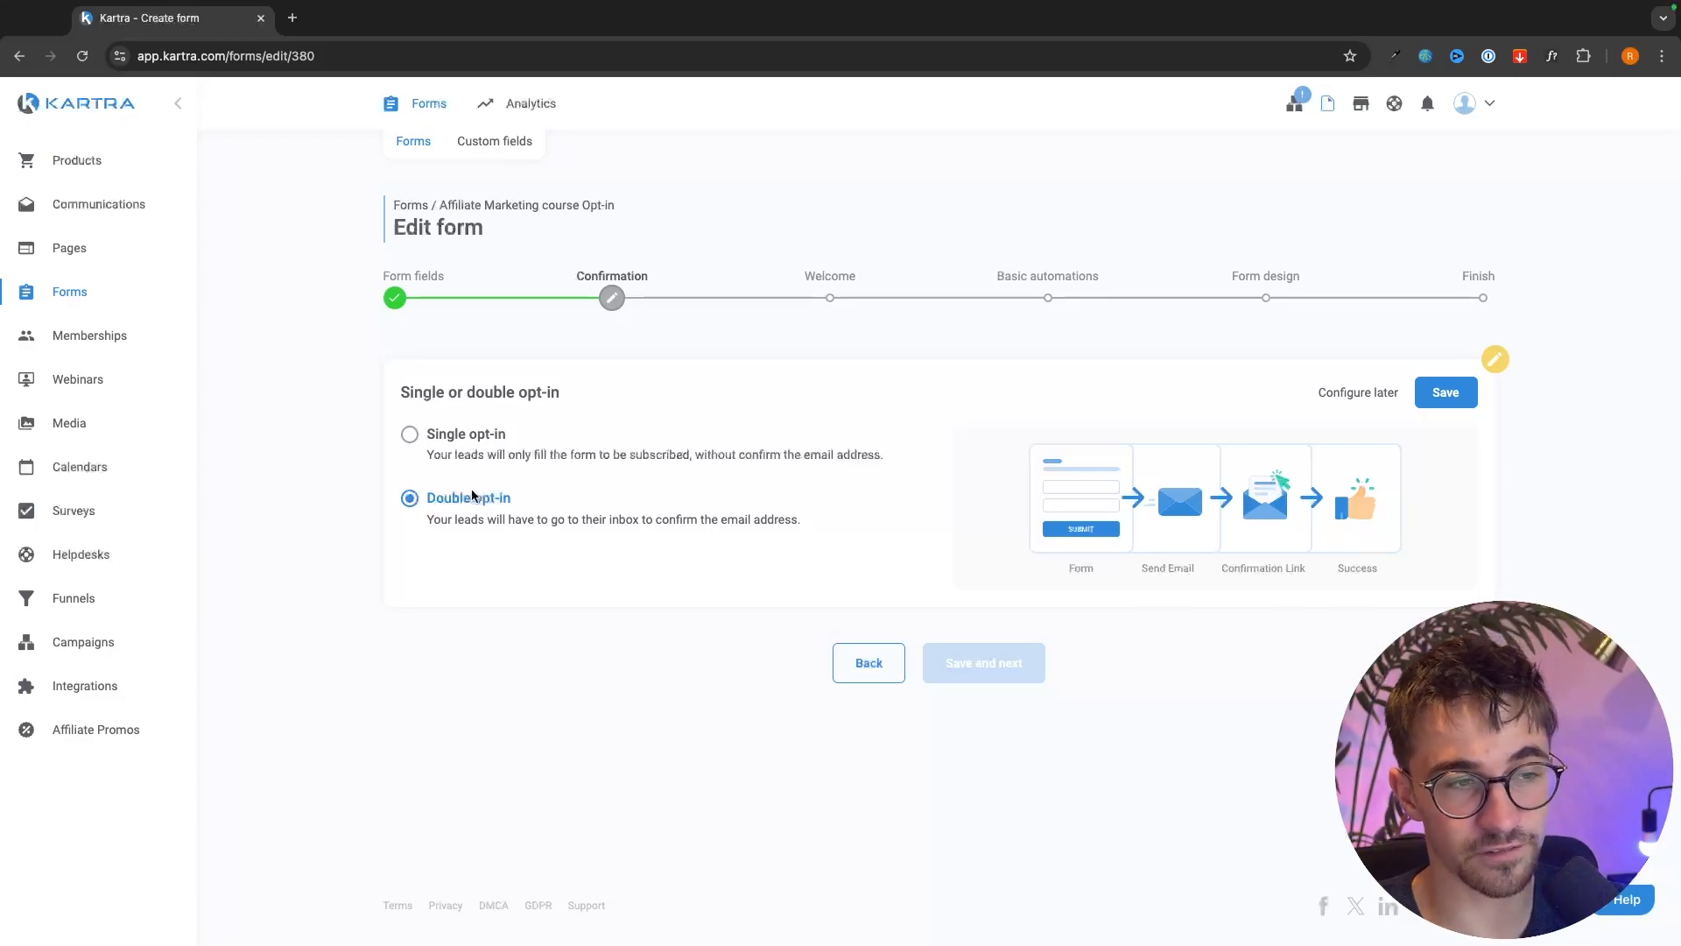
click(465, 444)
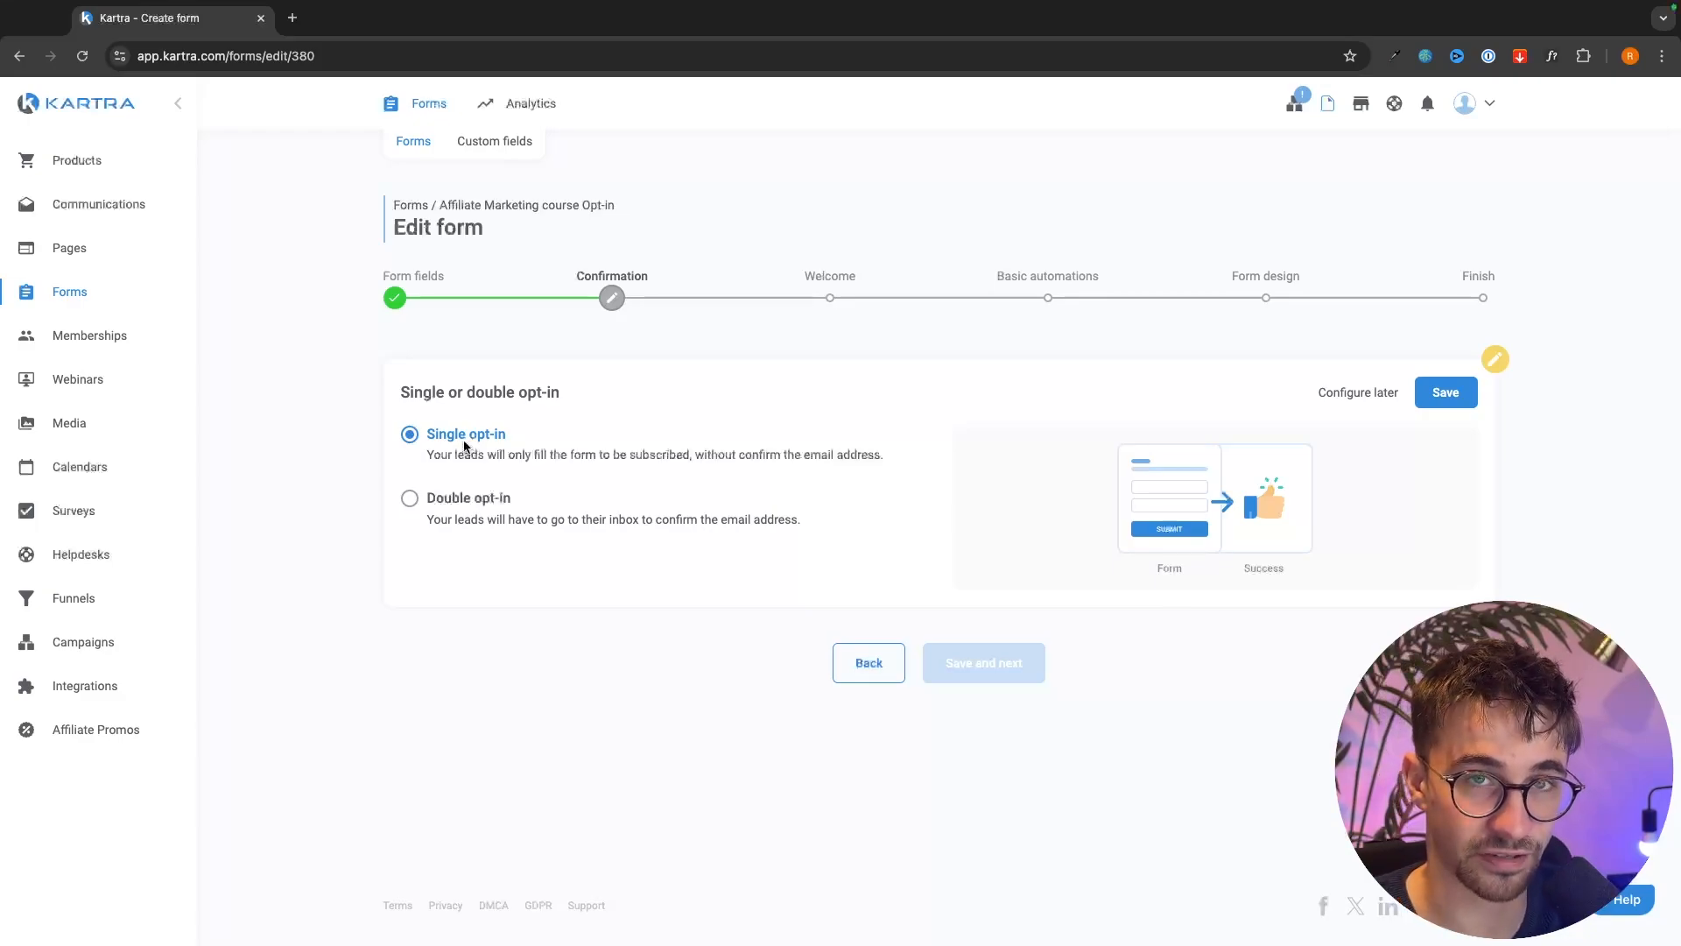
click(466, 513)
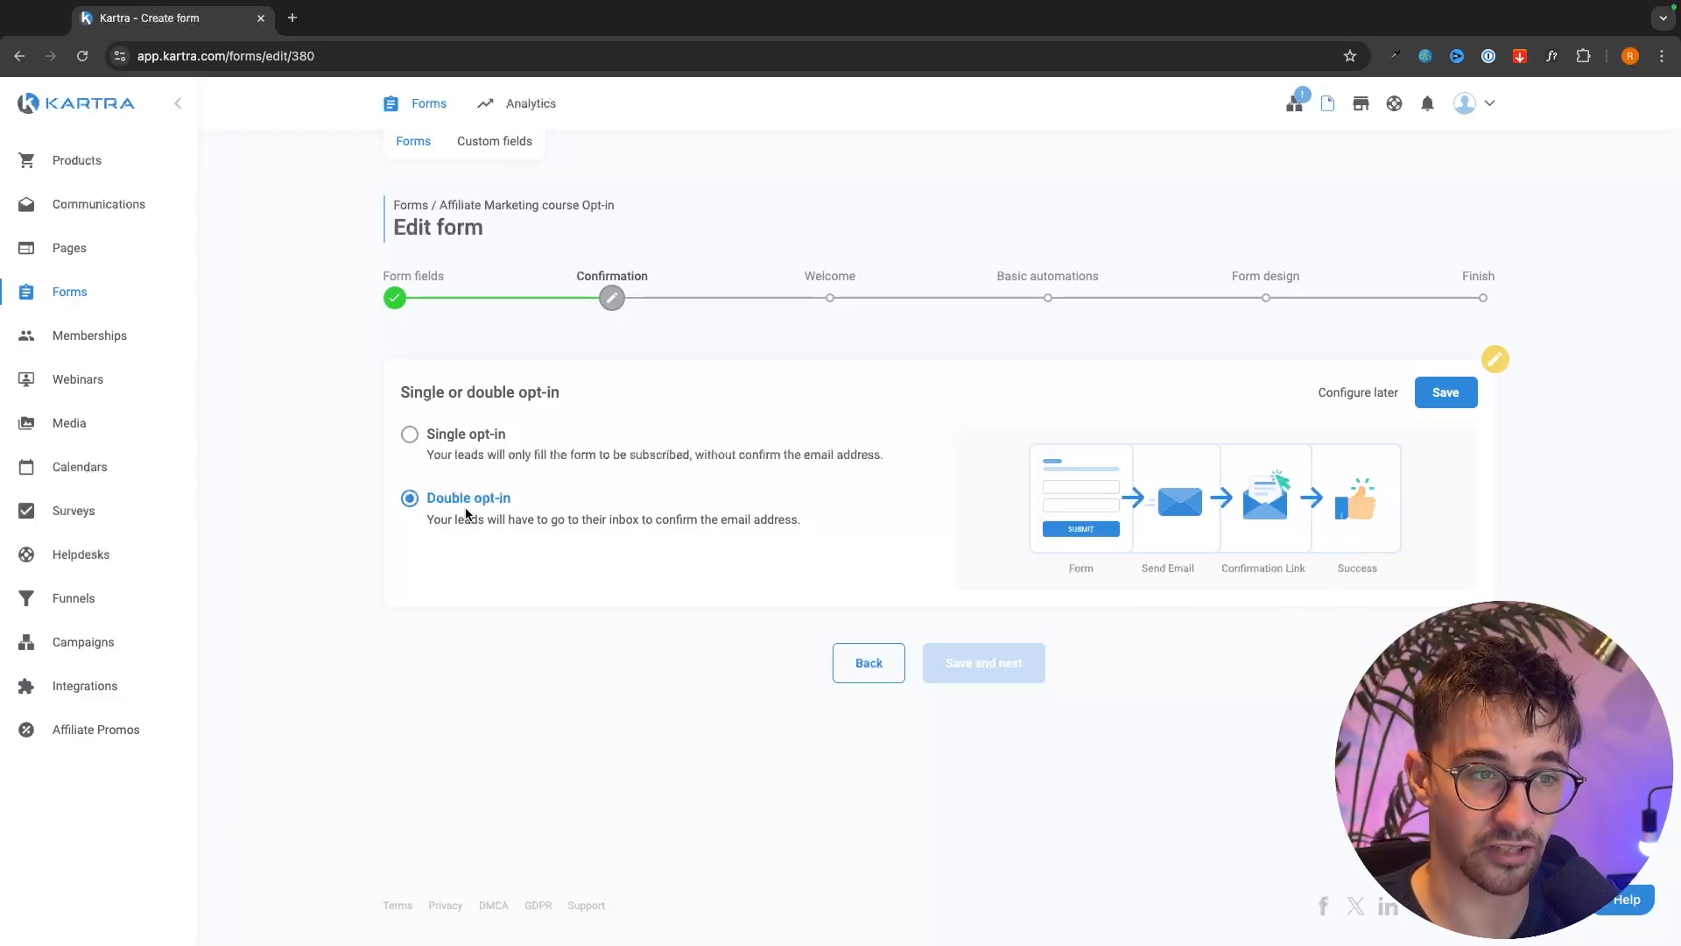
click(461, 434)
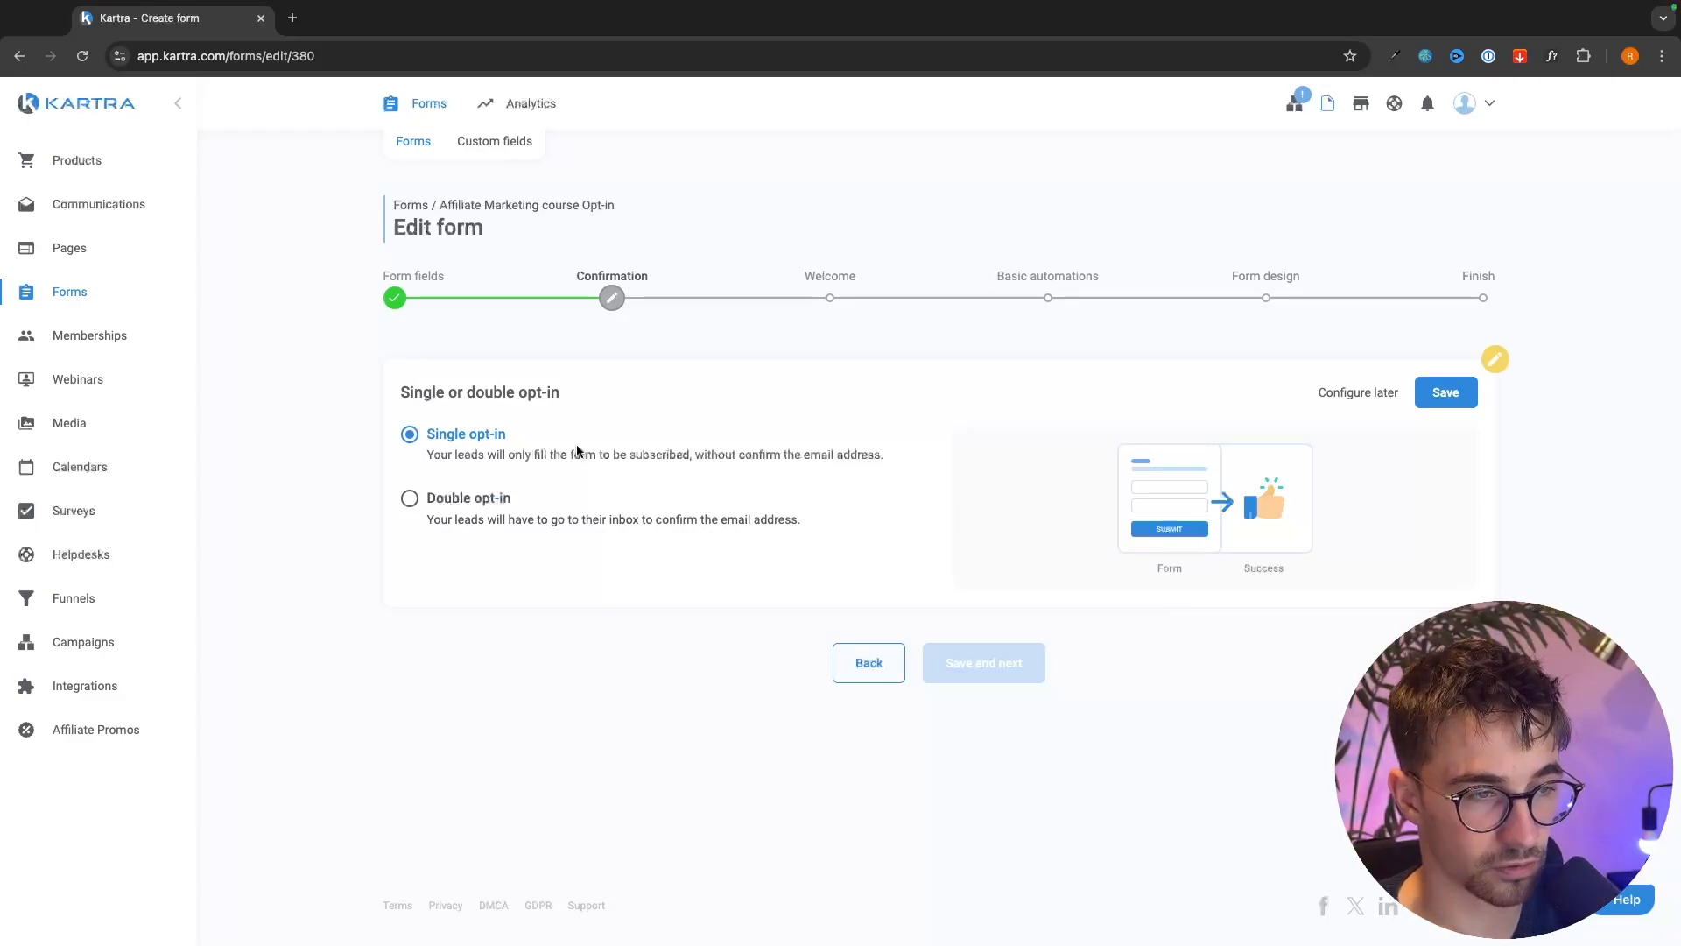
click(1466, 396)
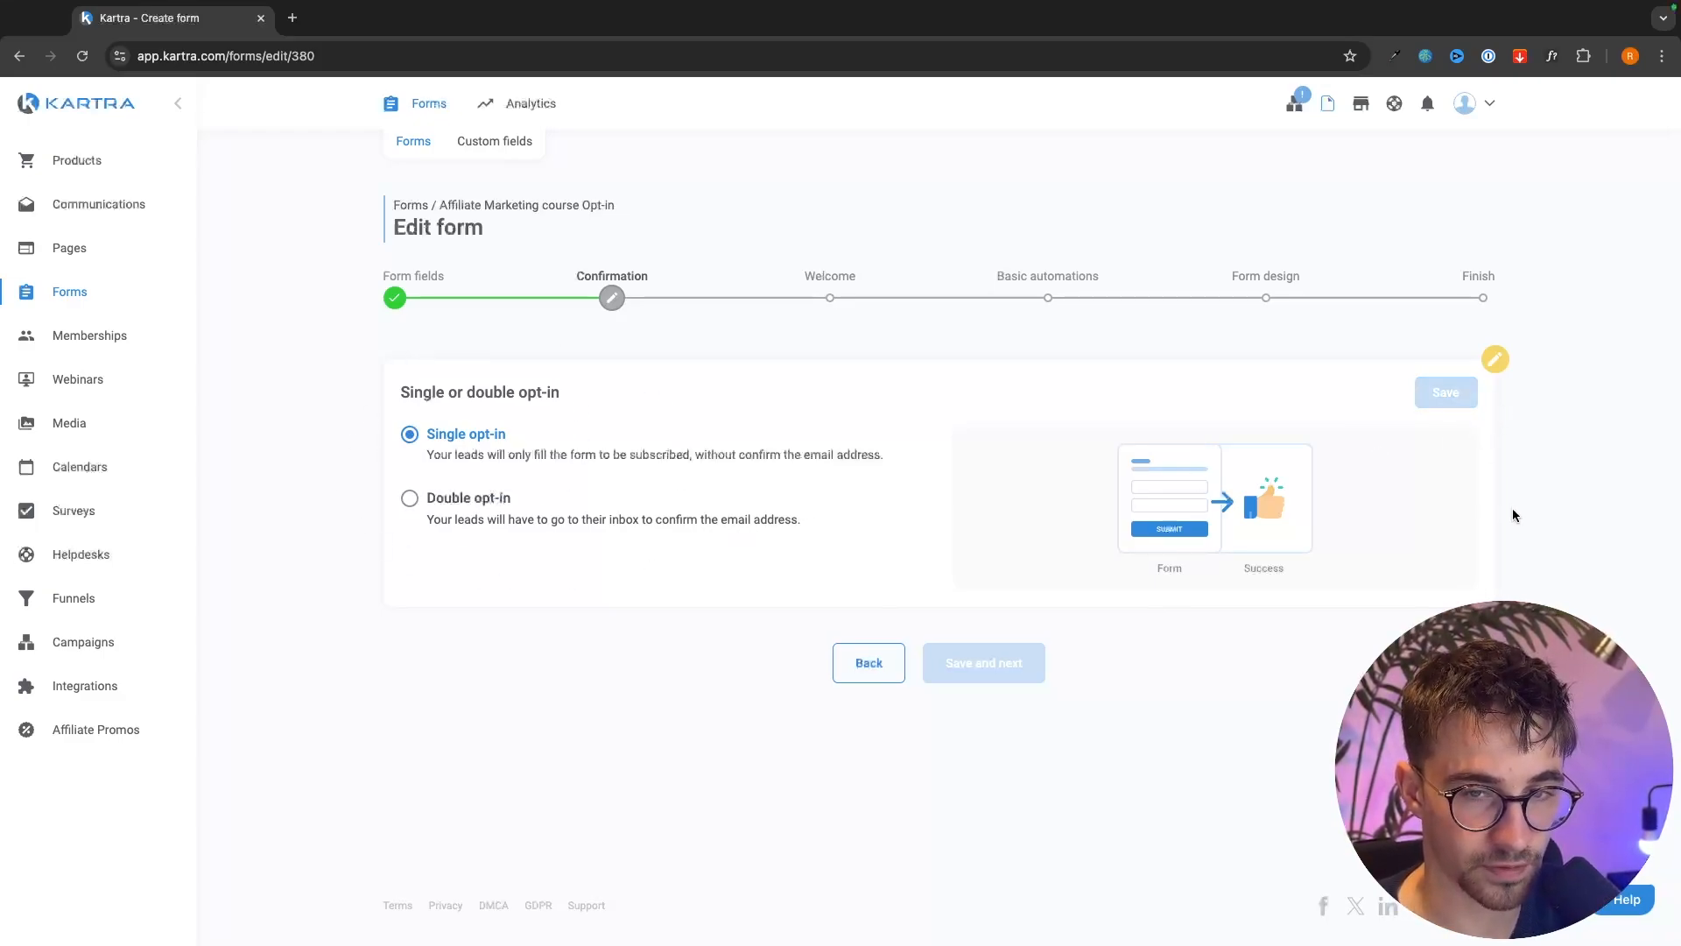
- Set the success page to the Kartra page "Contact Us" with "No site in particular" as the site, and save it
drag(392, 546, 510, 536)
click(511, 536)
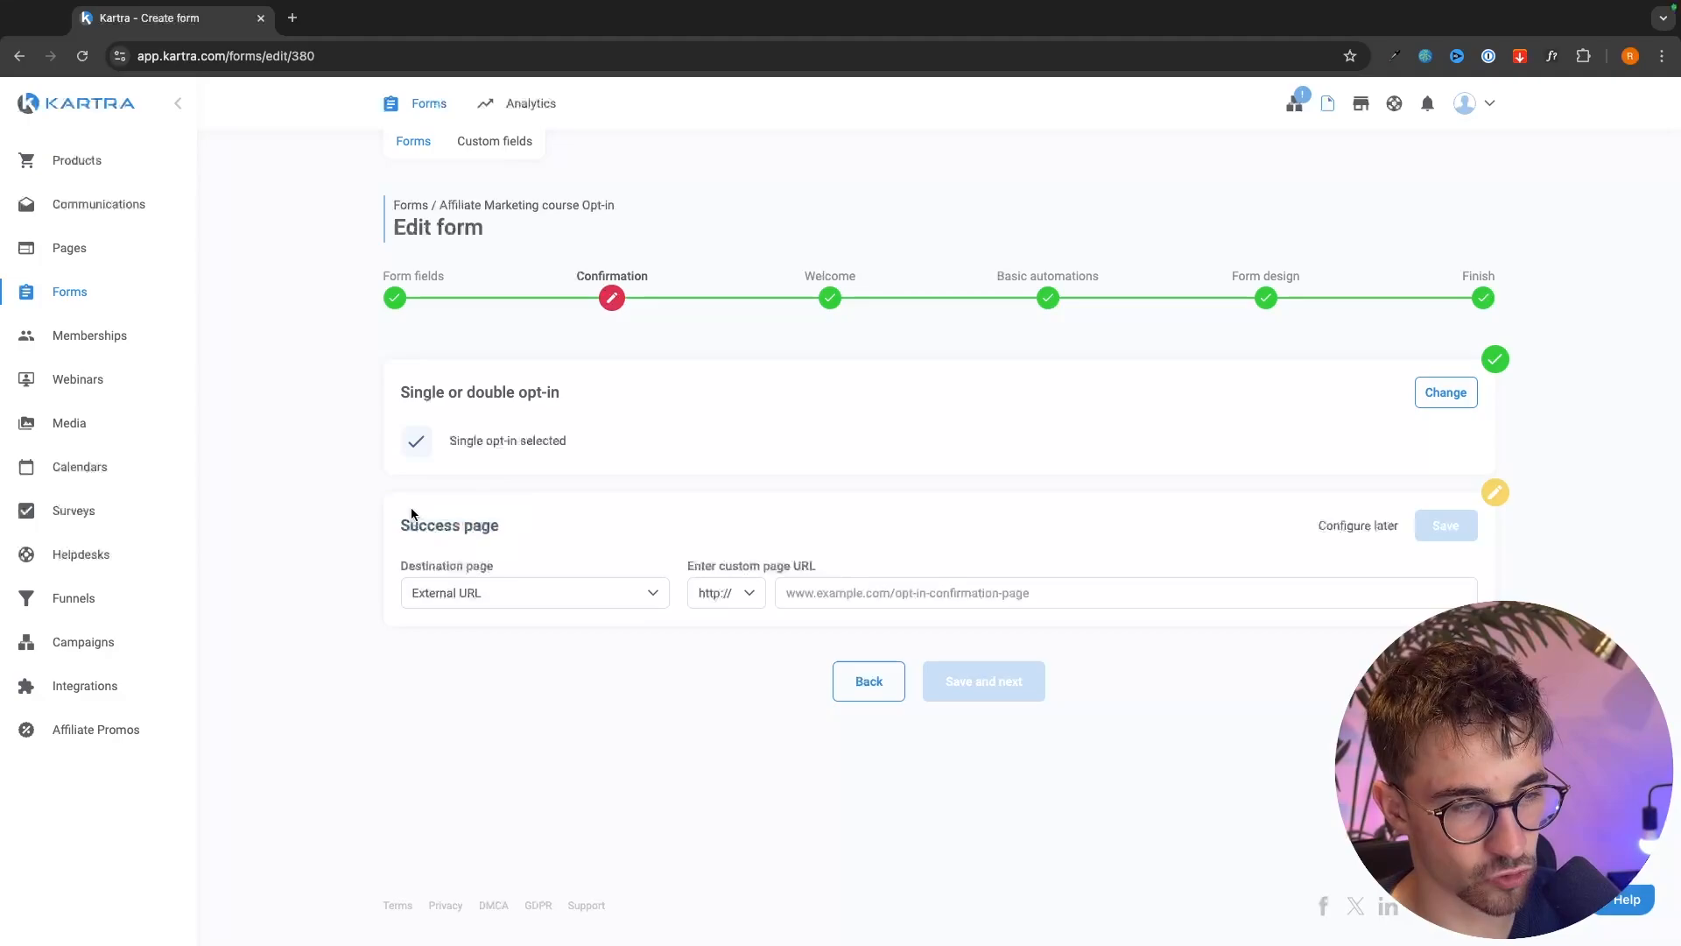
click(469, 593)
click(464, 658)
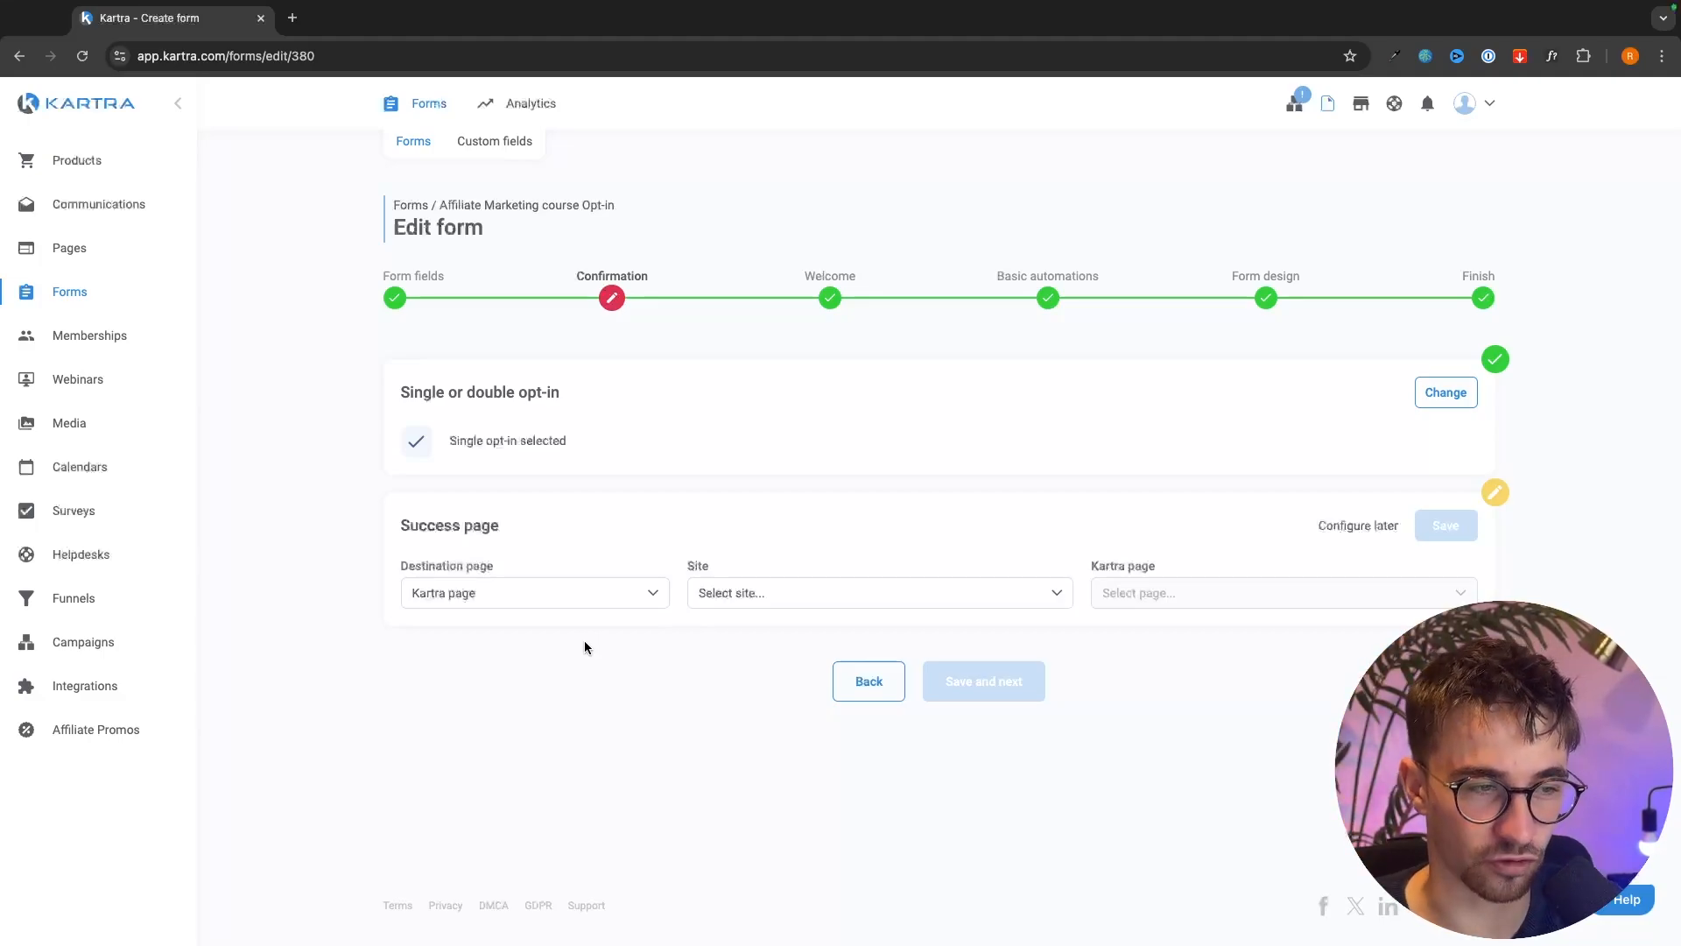
click(753, 595)
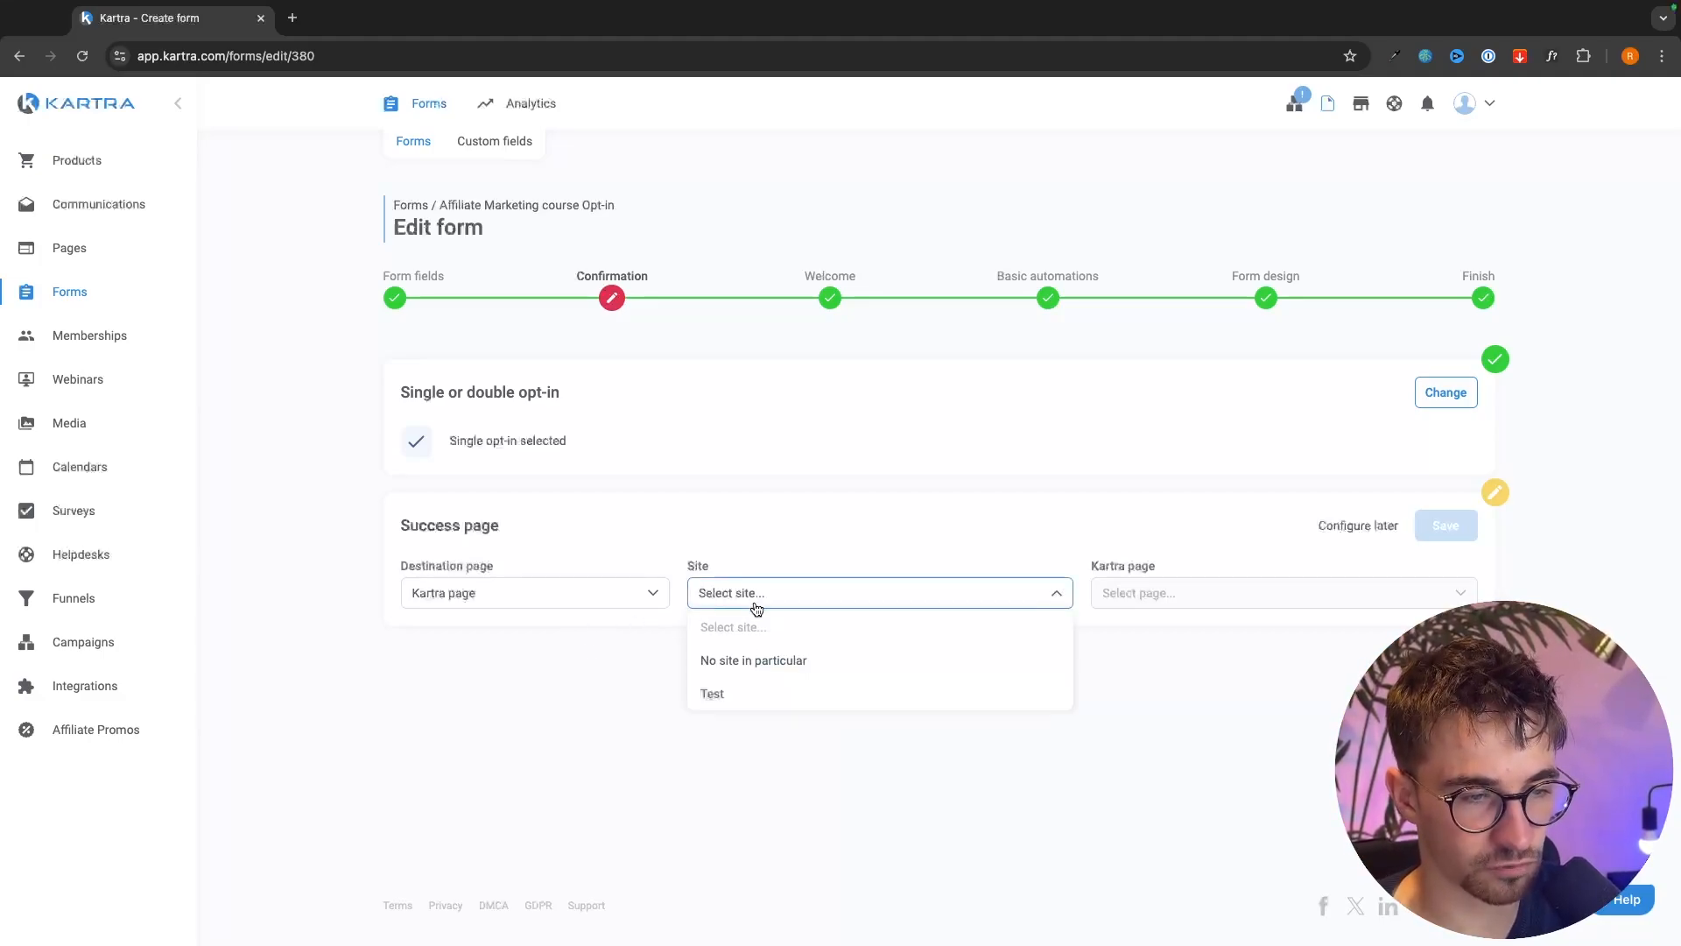
click(740, 662)
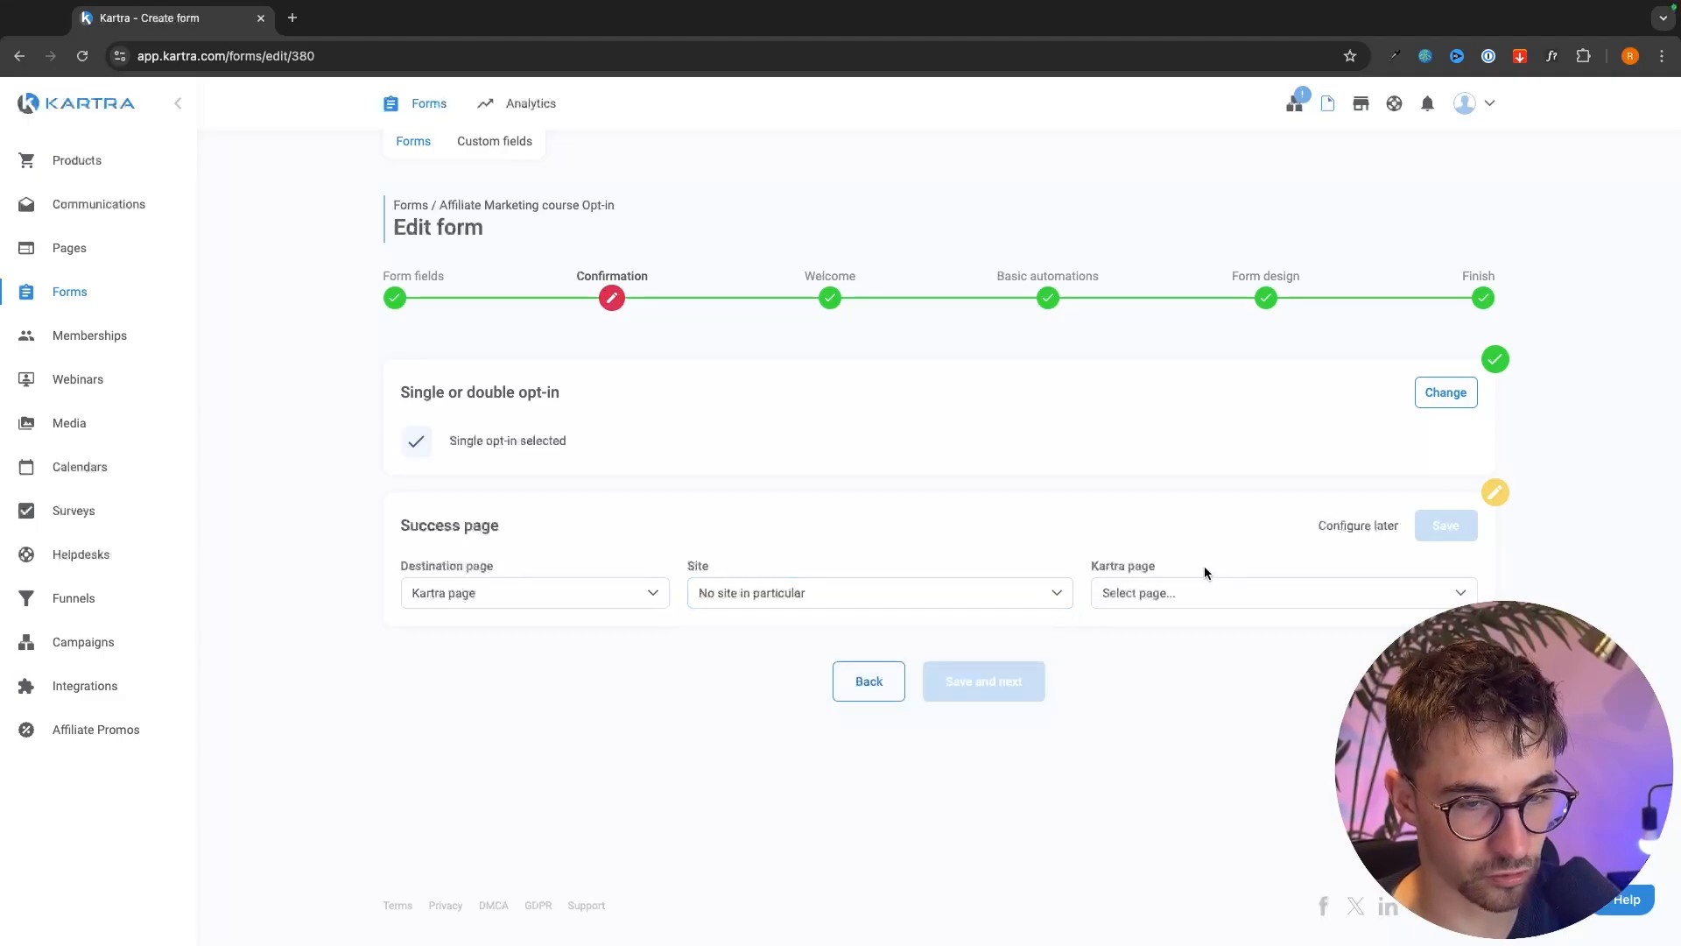
click(1166, 594)
scroll(1177, 445, down, 2)
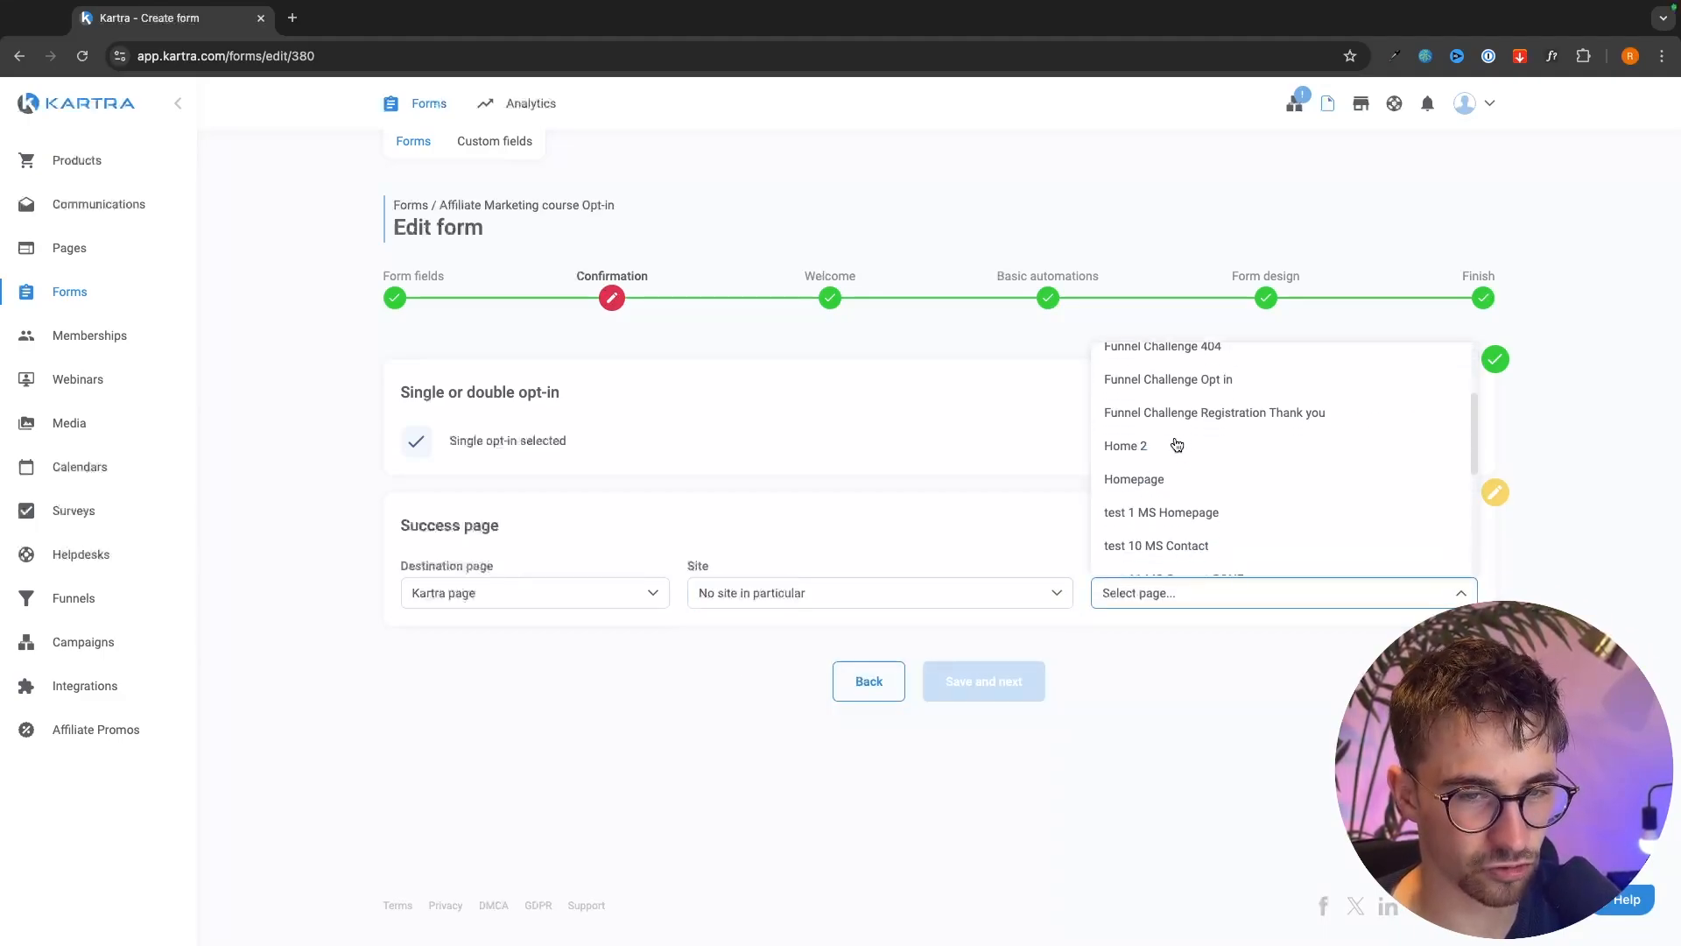
scroll(1177, 445, down, 3)
scroll(1185, 460, up, 6)
click(1192, 393)
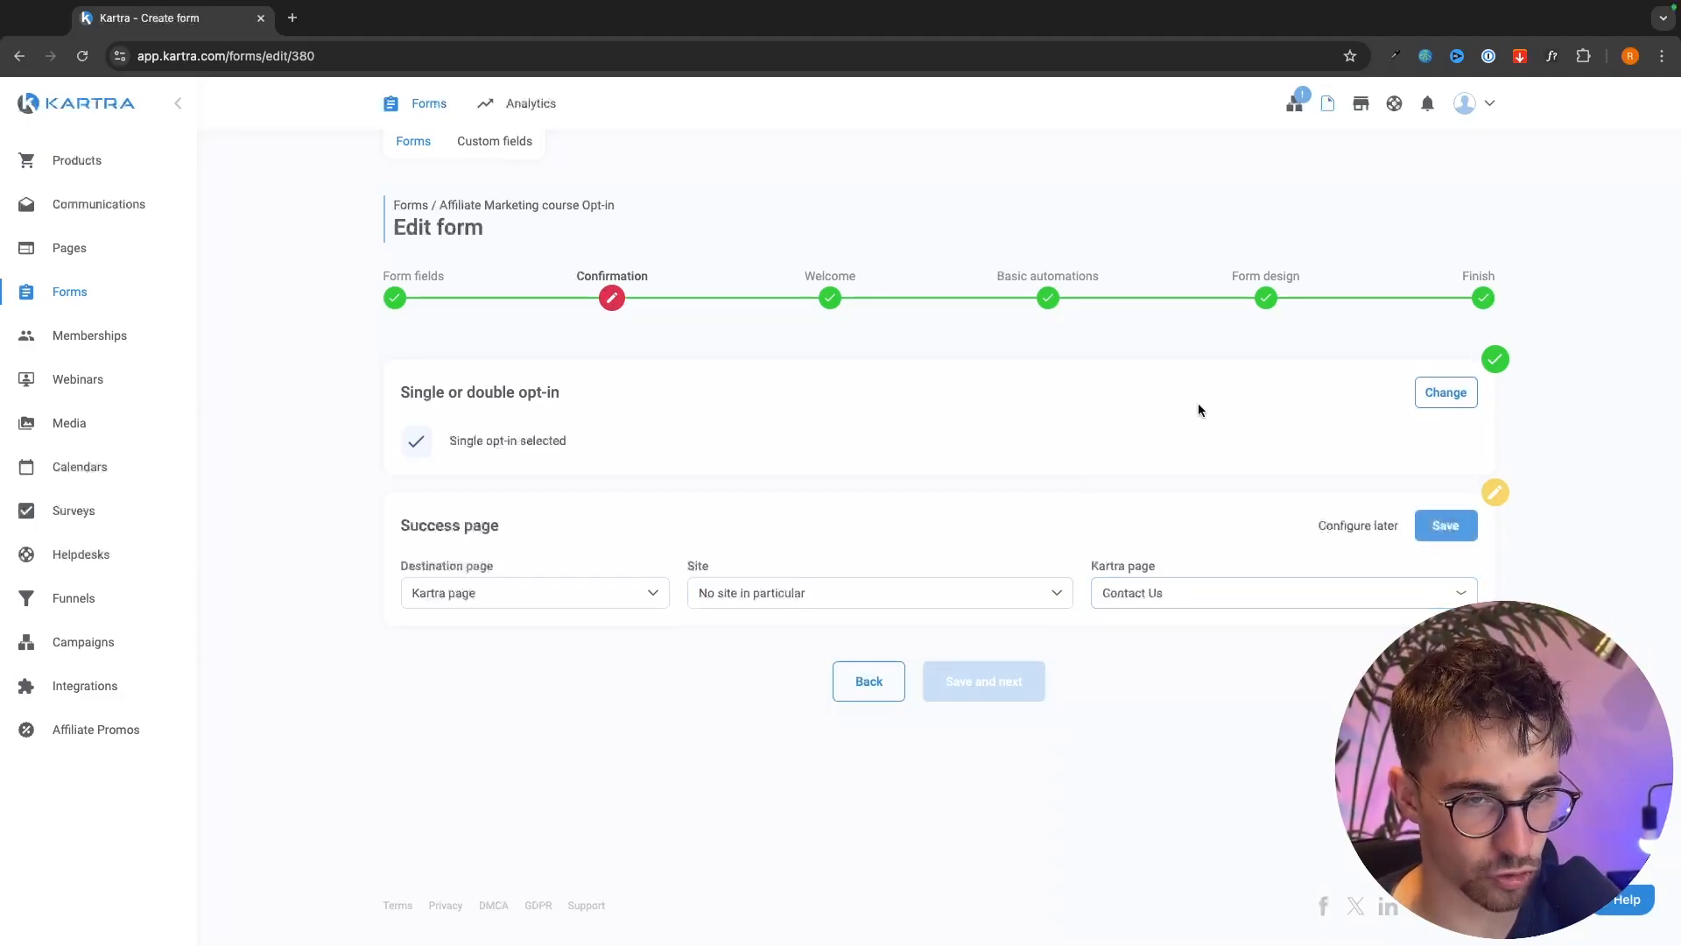
click(1446, 525)
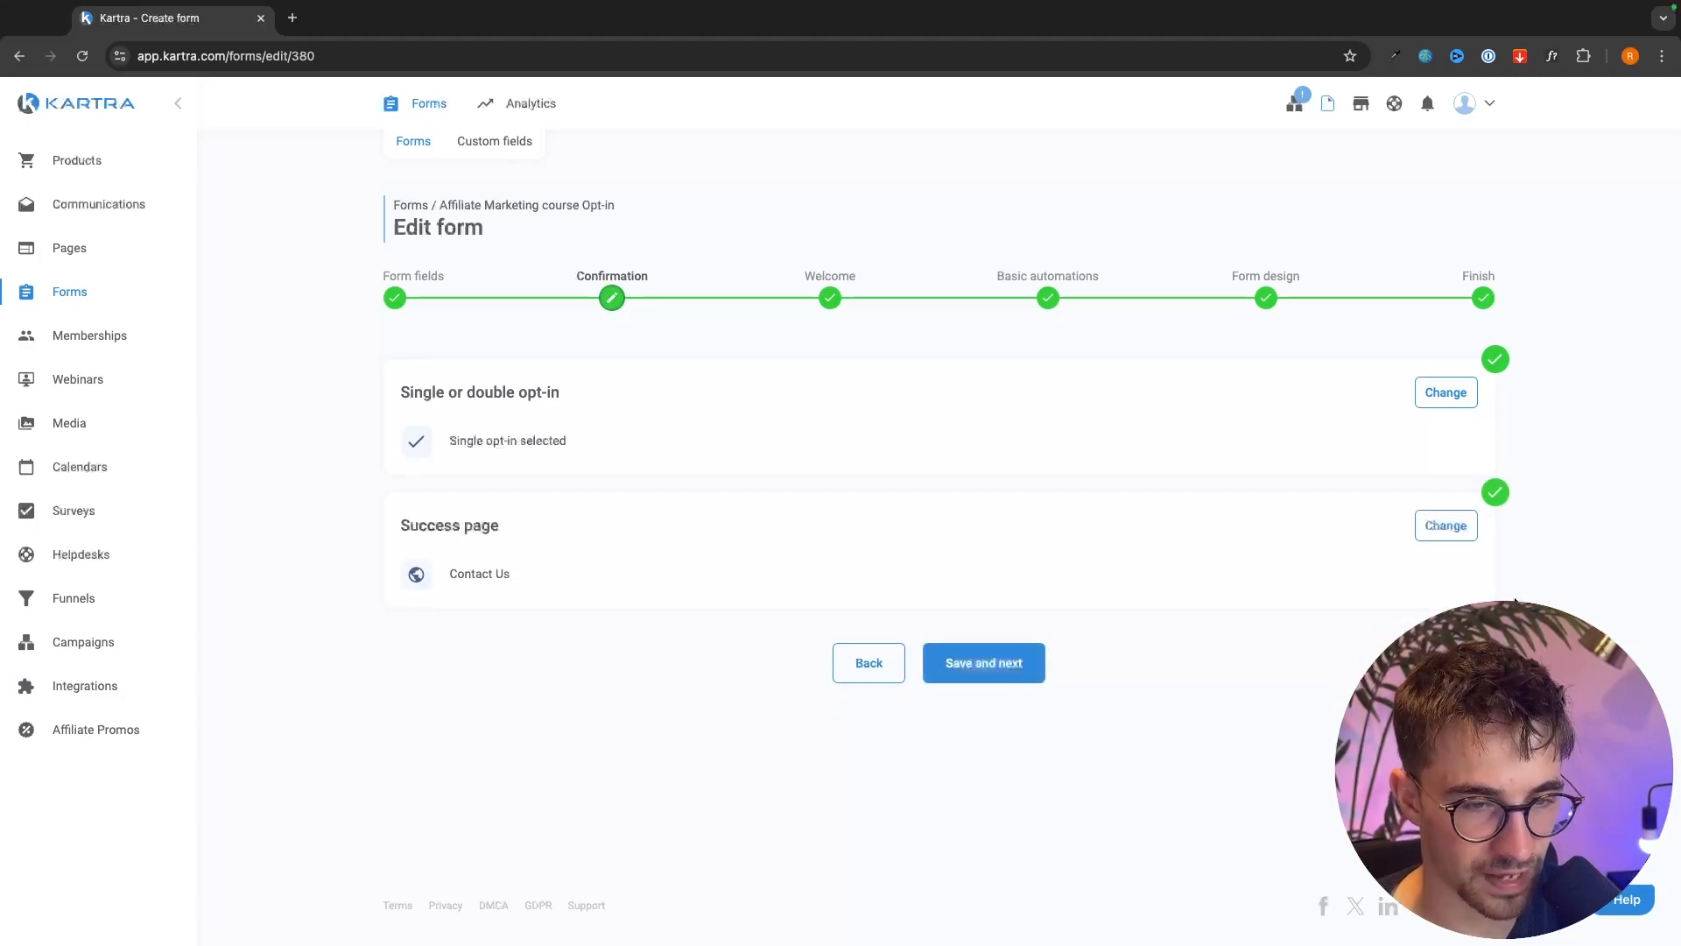
- Review the welcome email option, save the welcome message setting as "Don't send any", and continue to the basic automations
drag(401, 394, 593, 395)
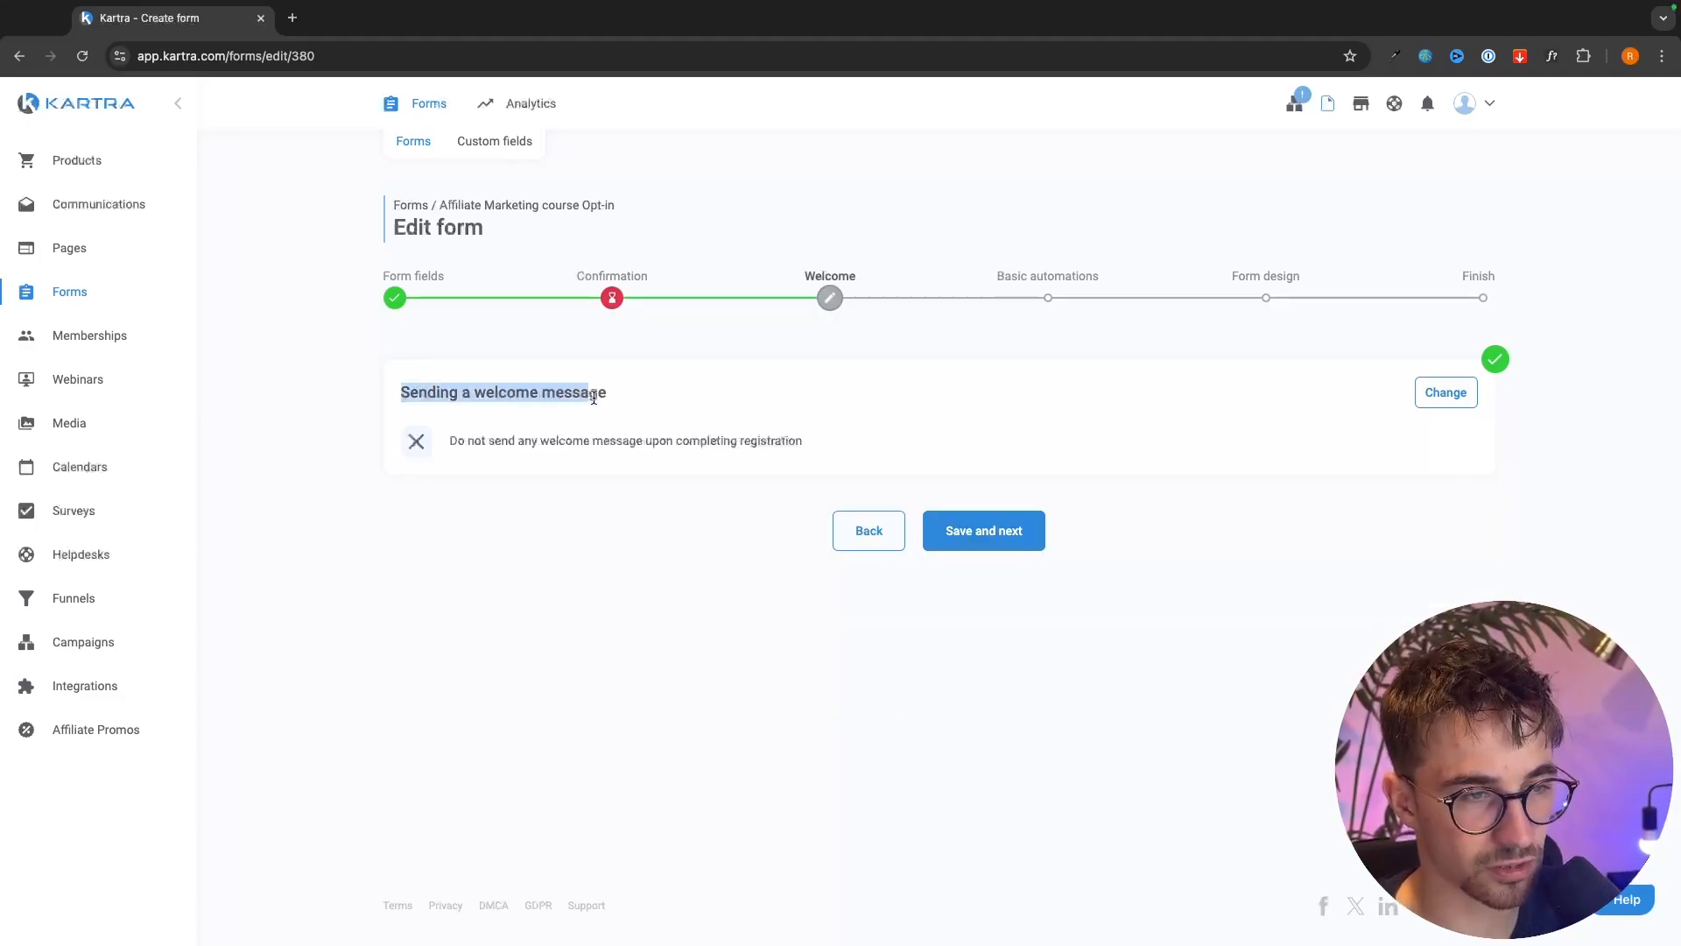
click(659, 410)
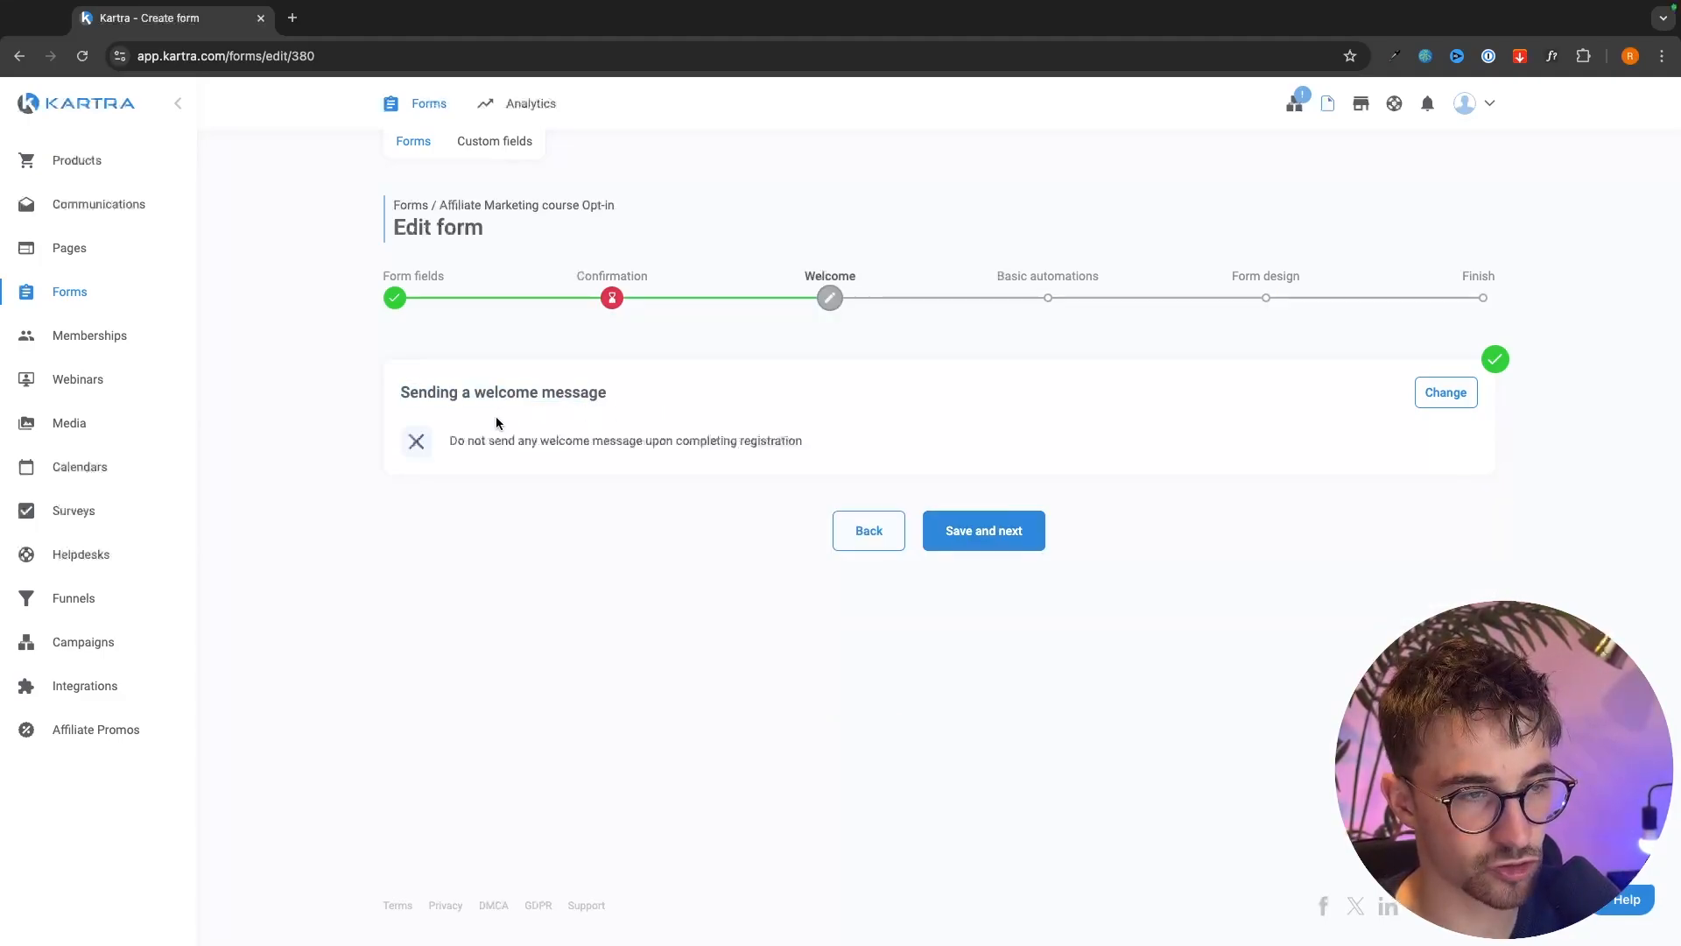
drag(448, 442, 807, 446)
click(1443, 398)
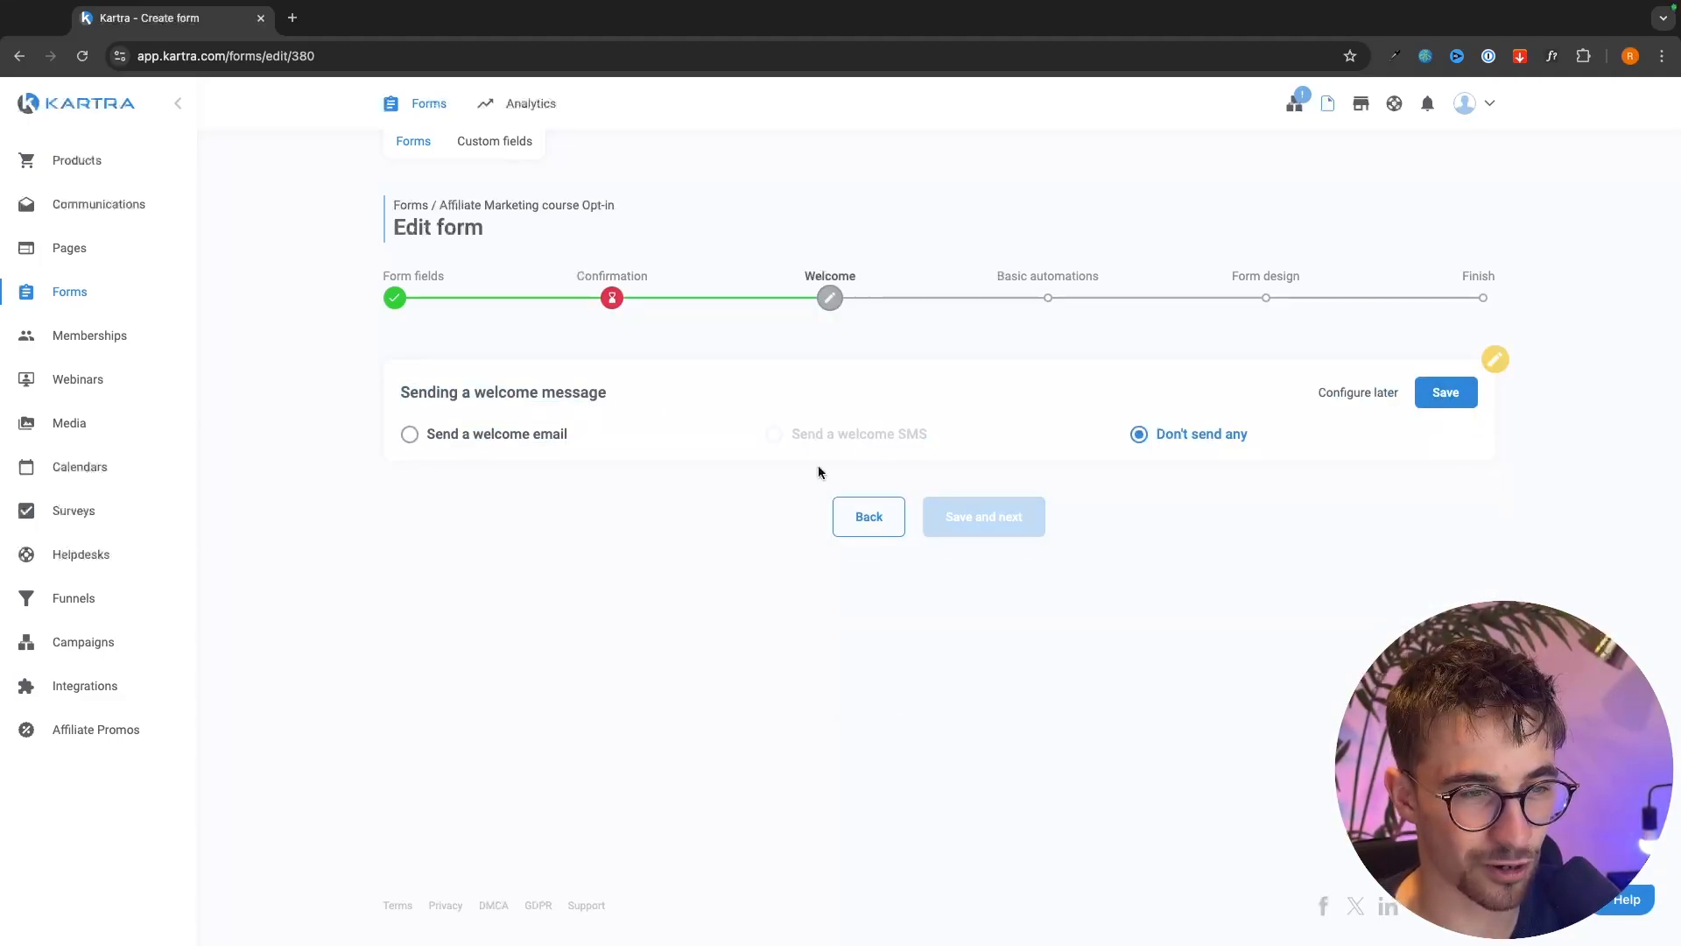
click(505, 436)
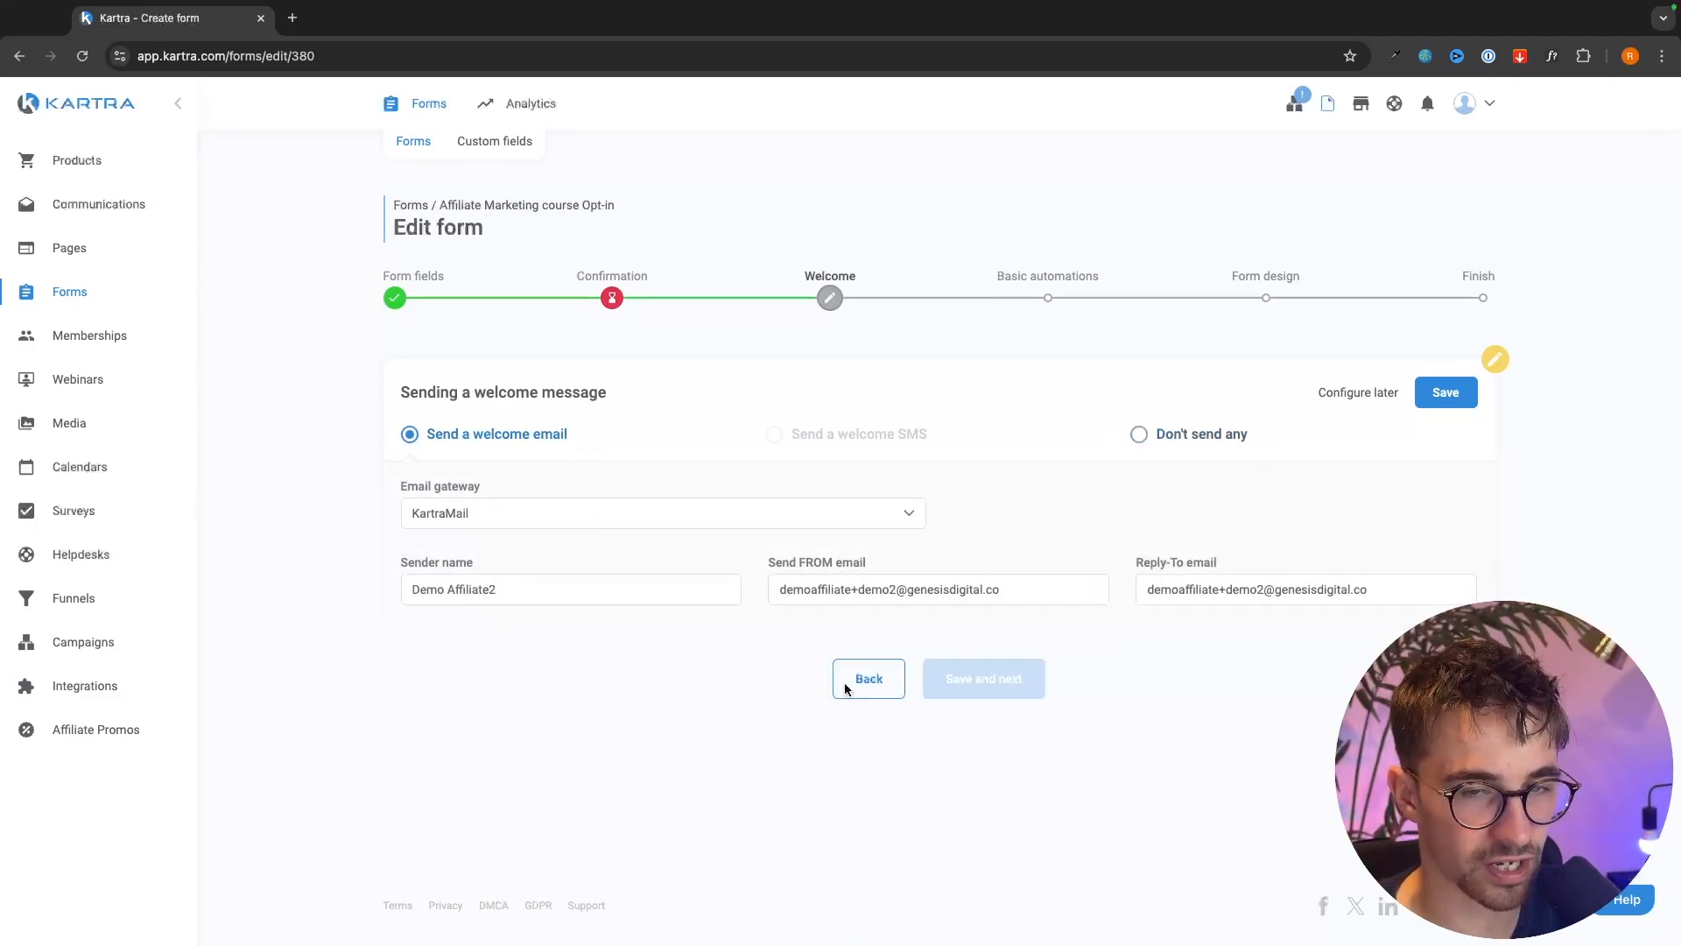
click(1201, 435)
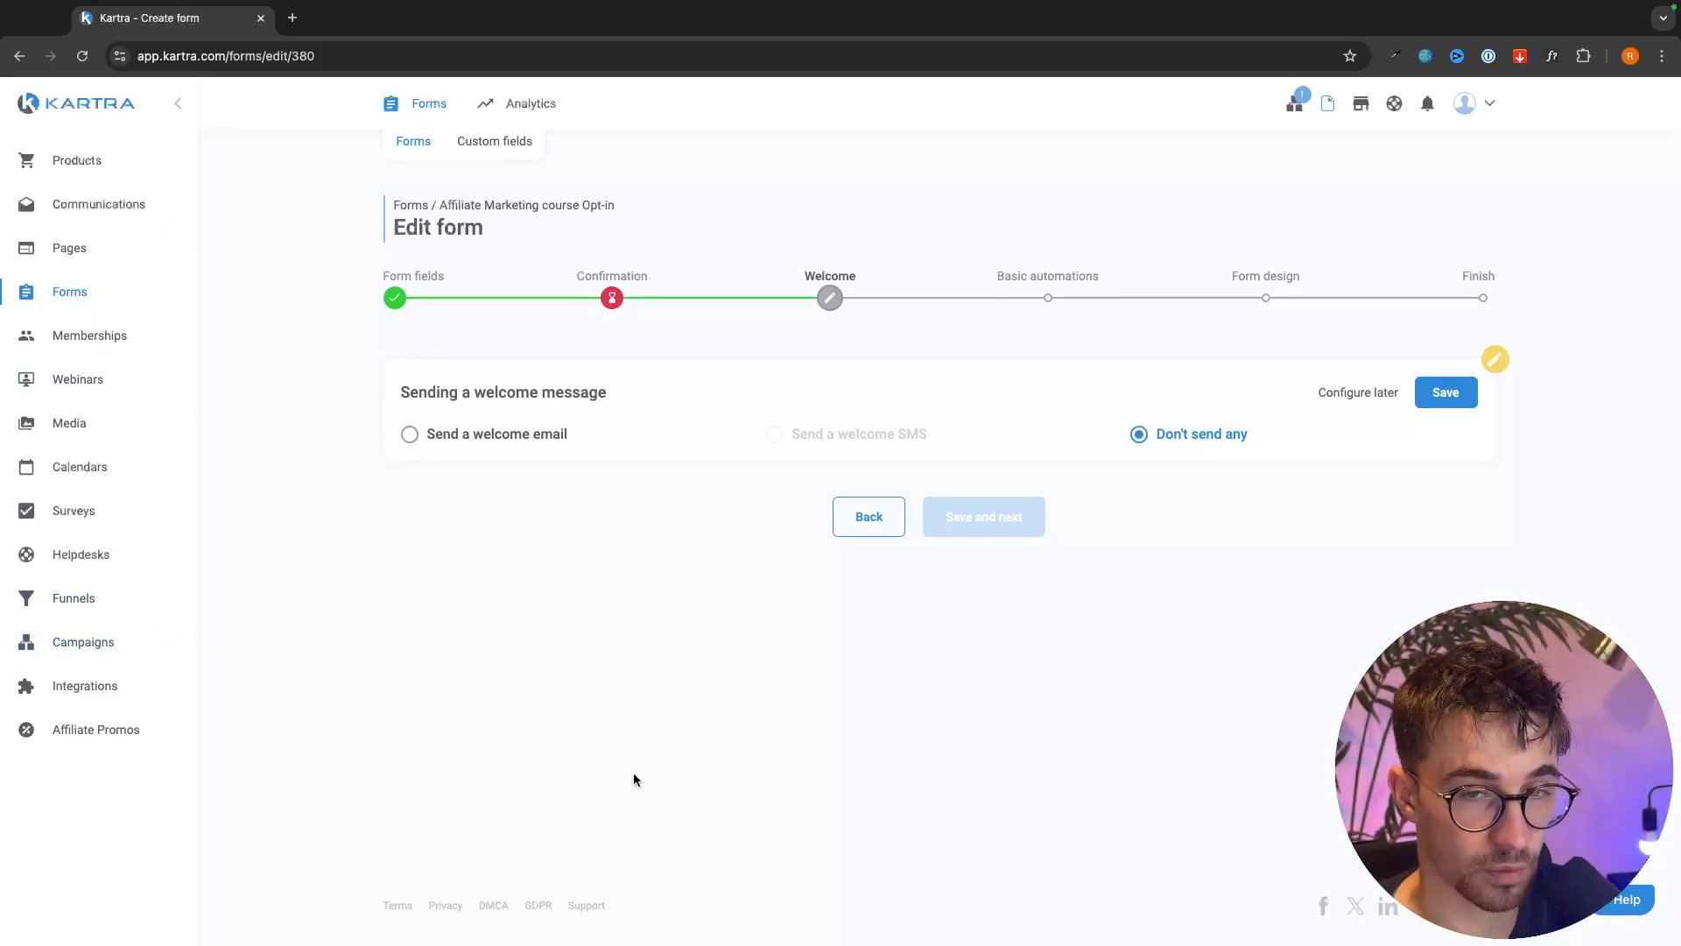
click(1431, 389)
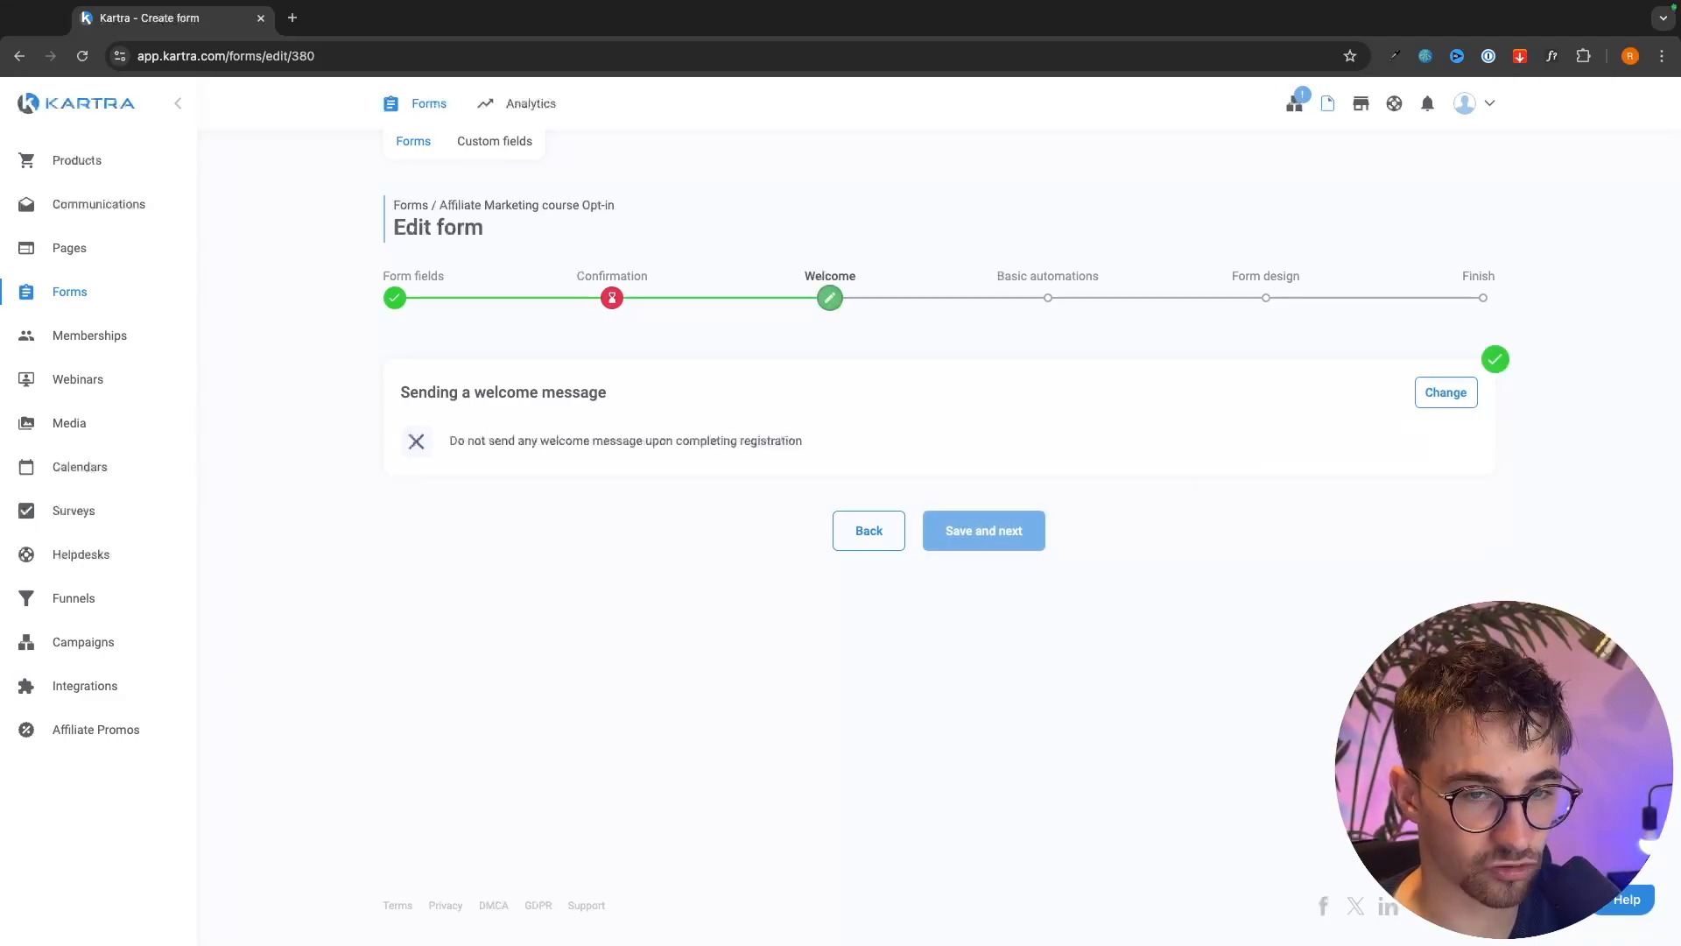
click(1007, 536)
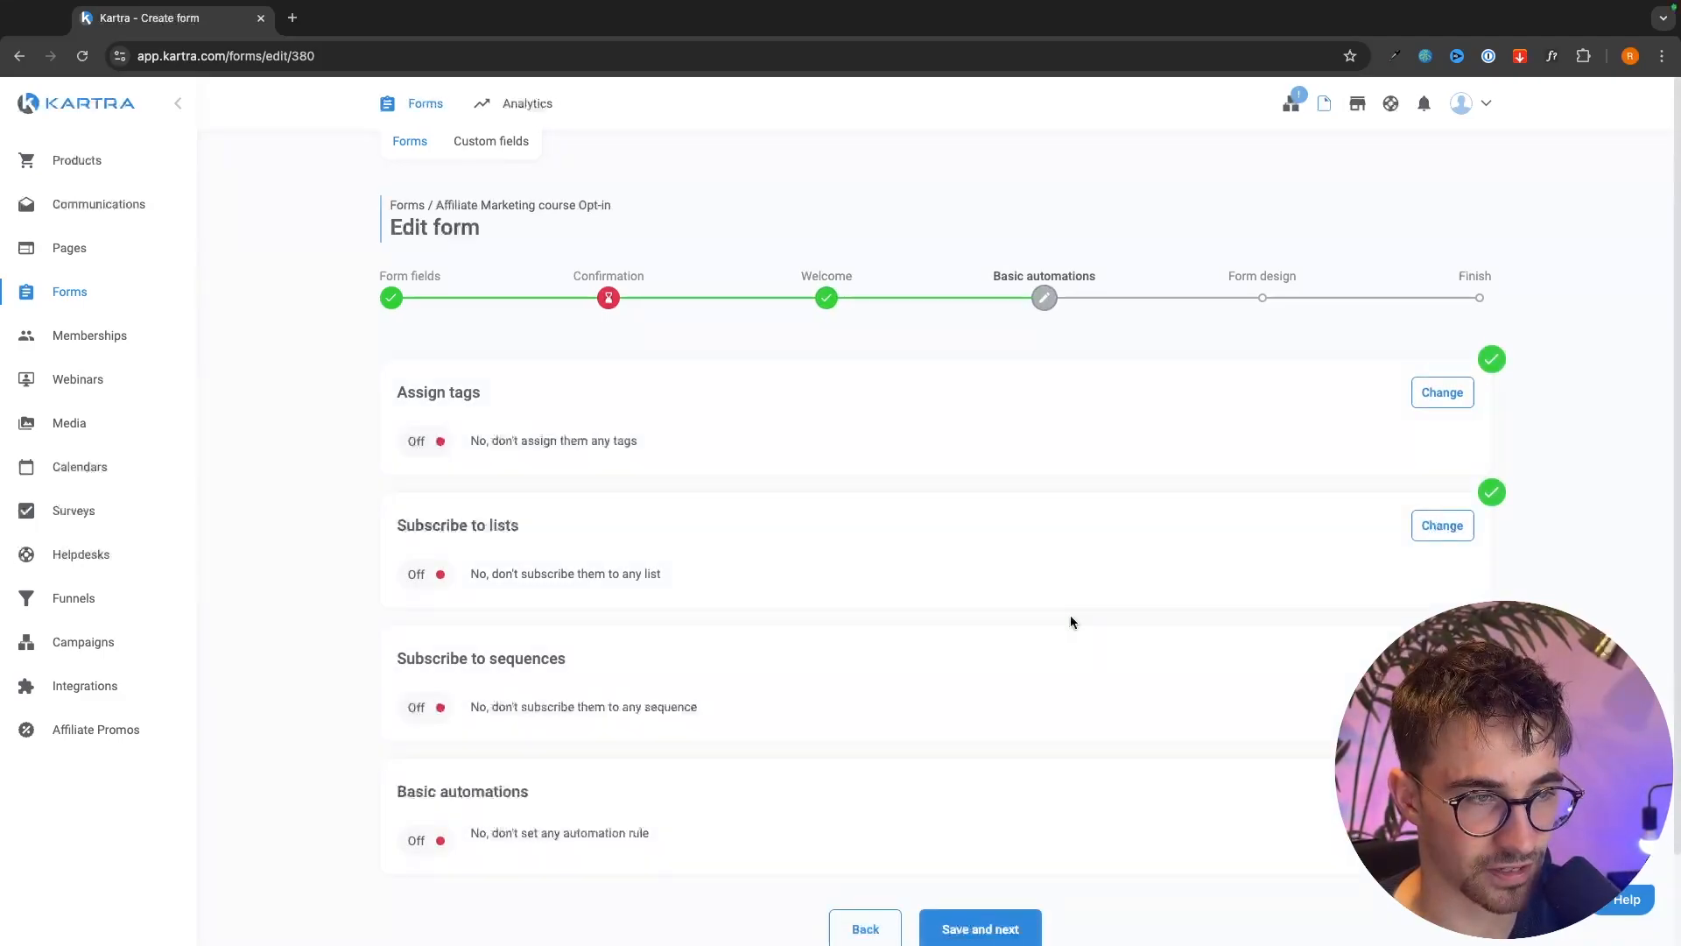
- Review the form's tag assignment option and save it as "Don't assign any tag"
scroll(1076, 620, down, 1)
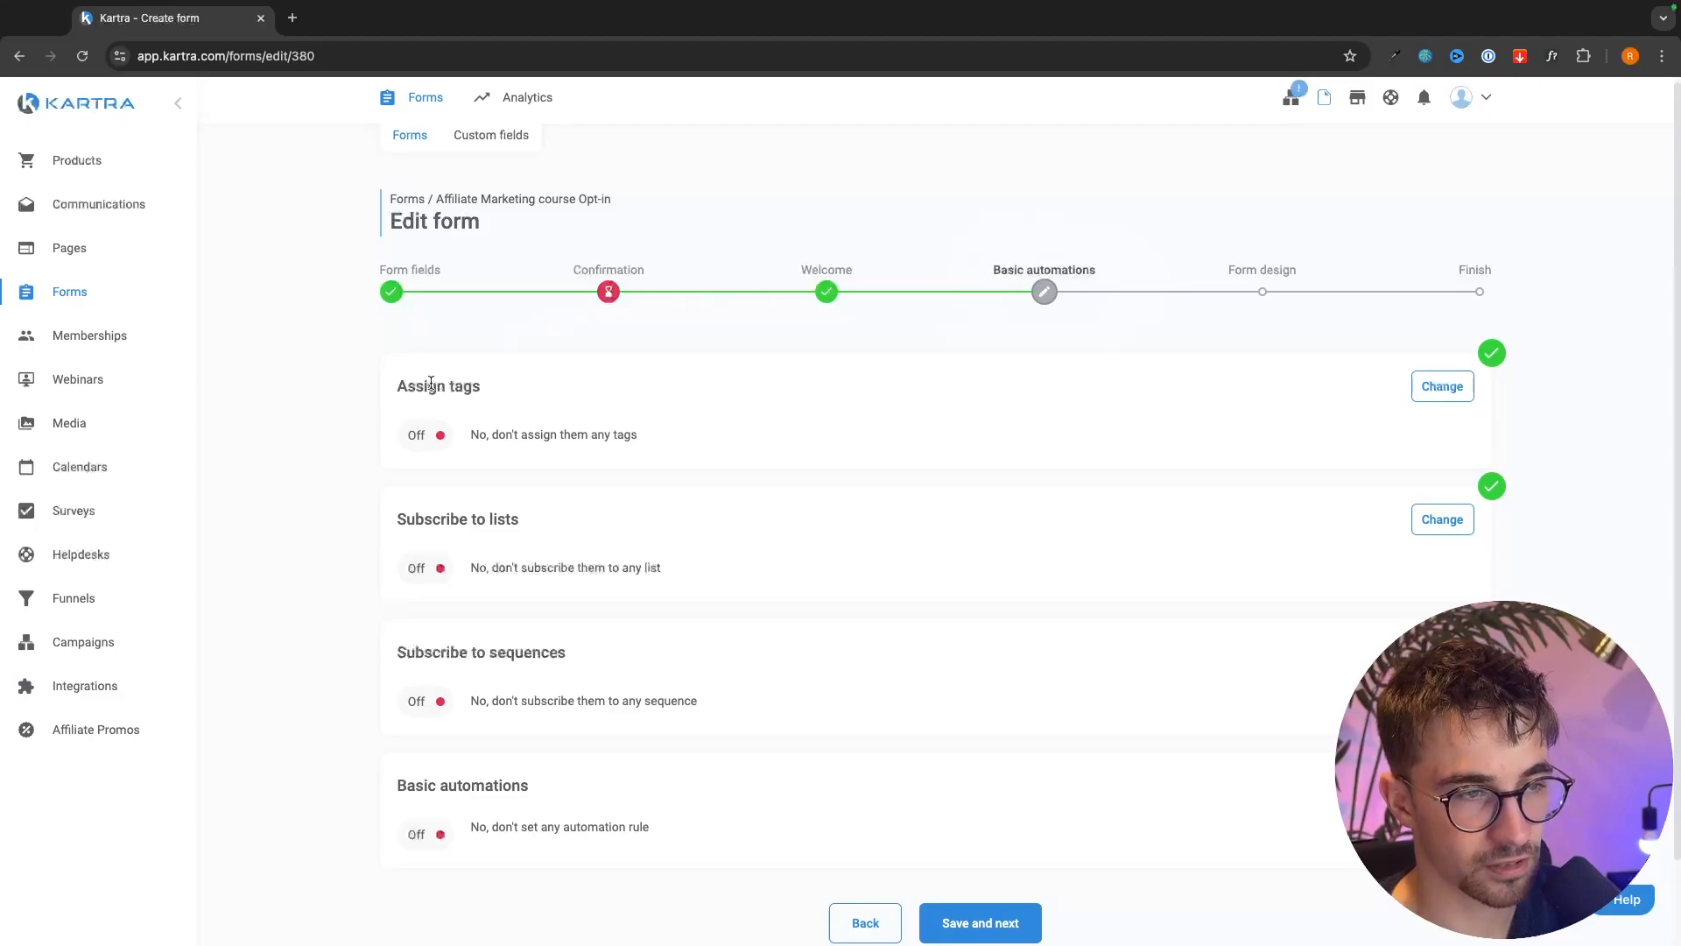
drag(388, 396, 496, 394)
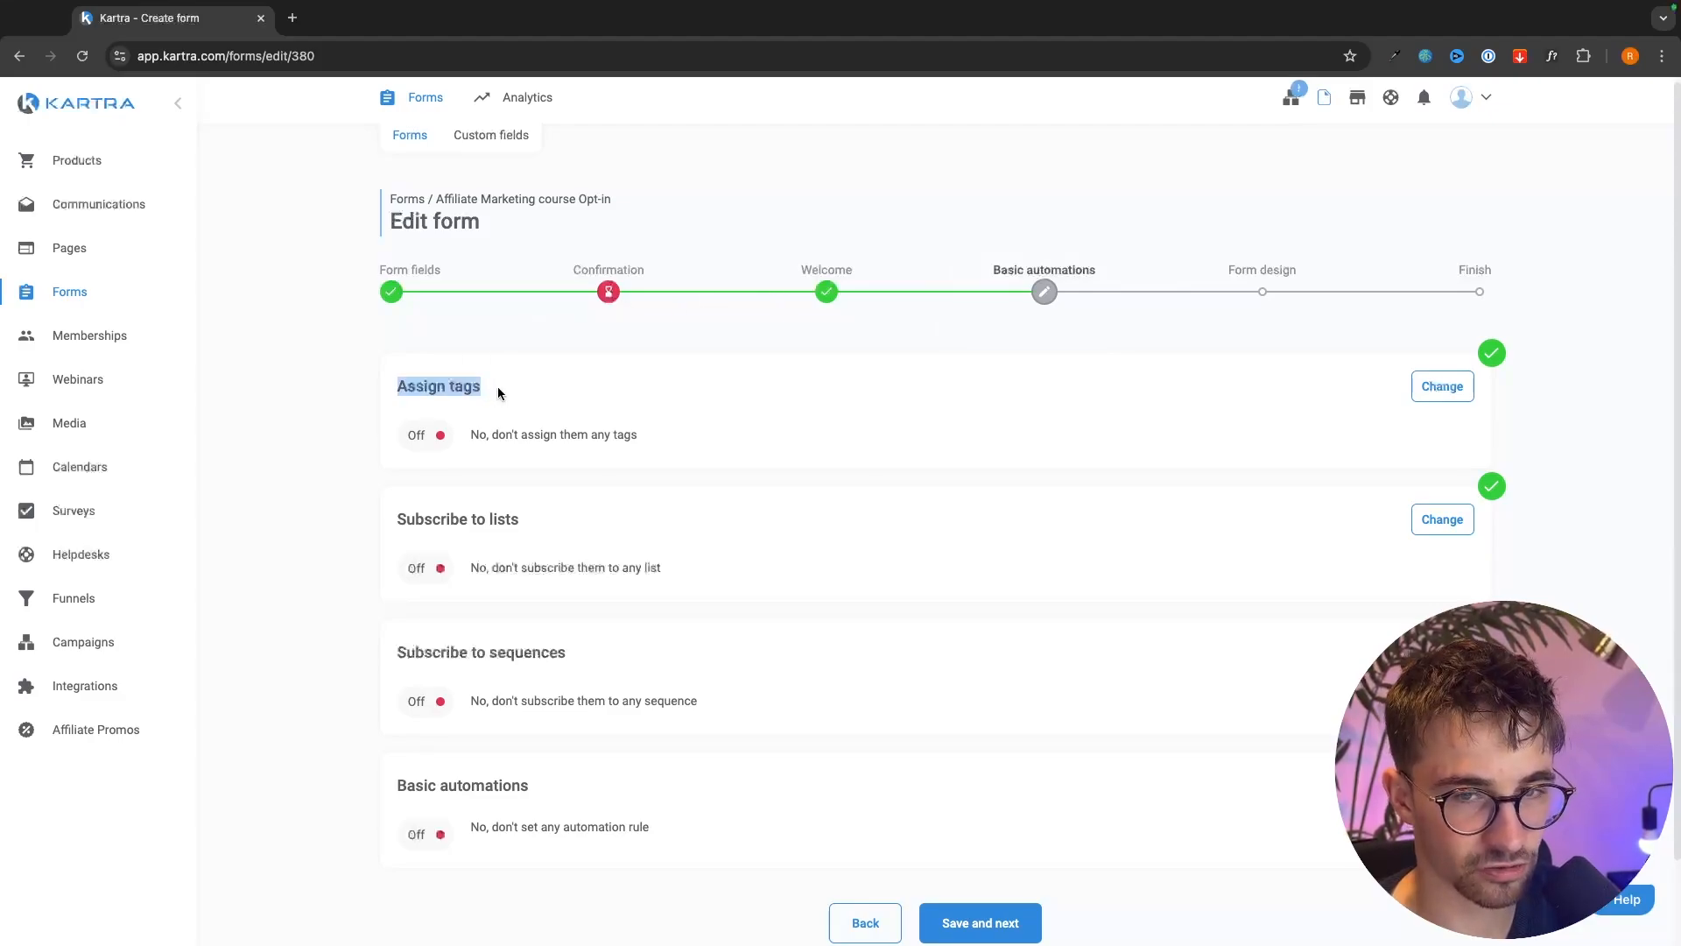
click(1434, 393)
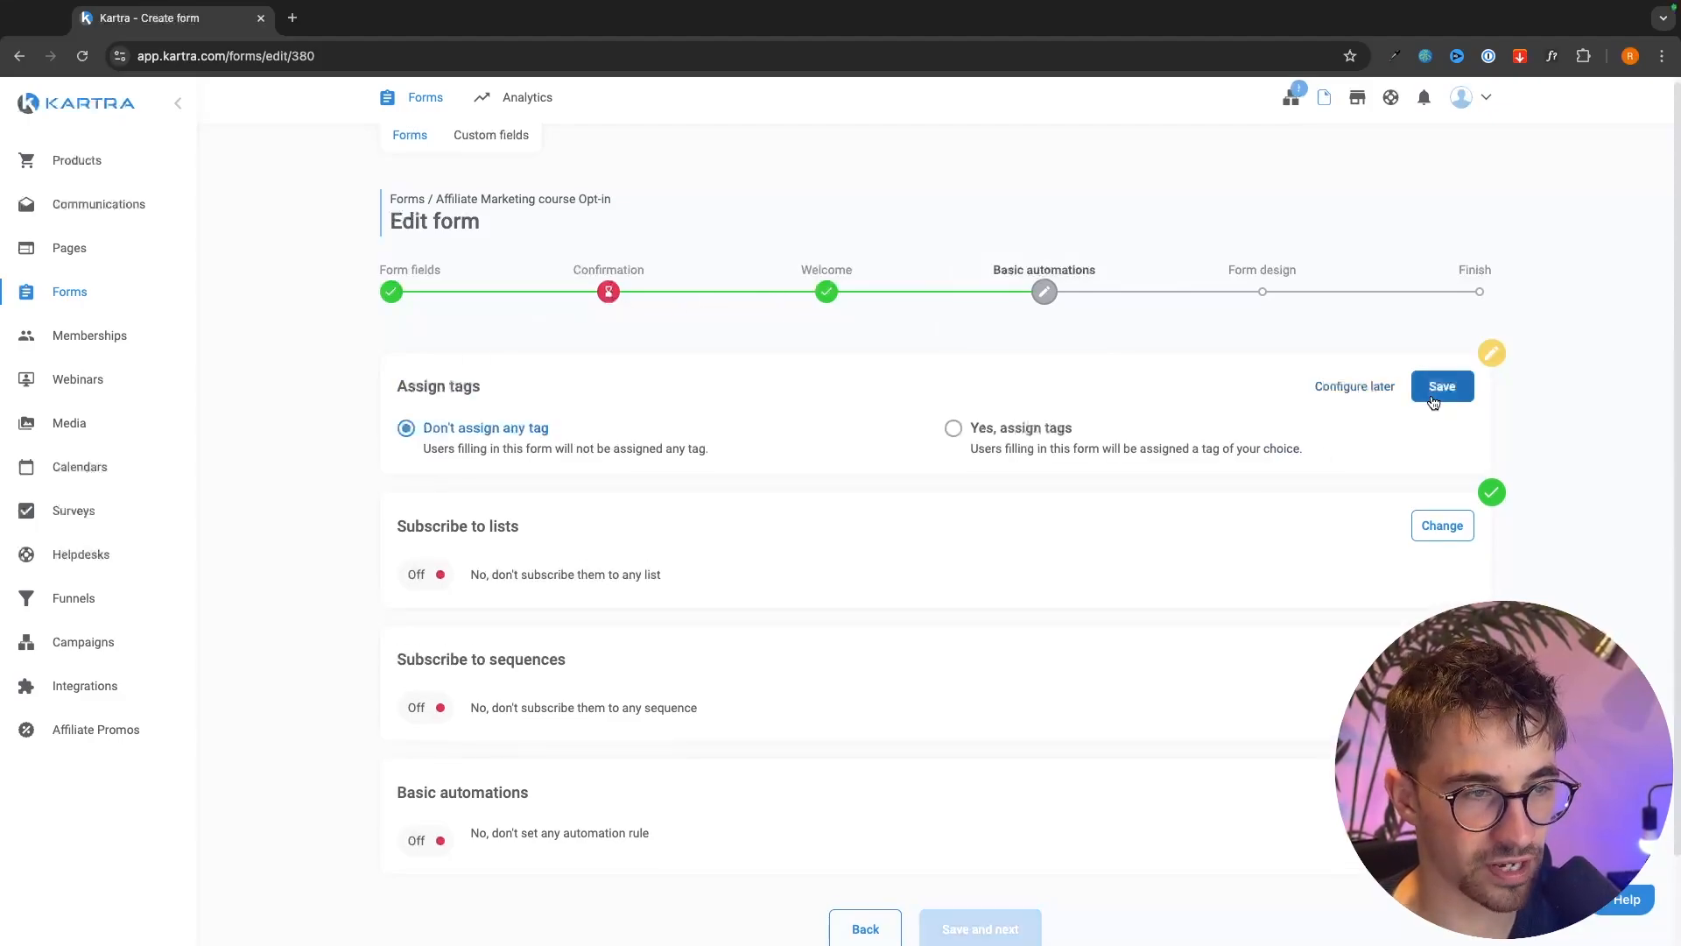
click(1035, 427)
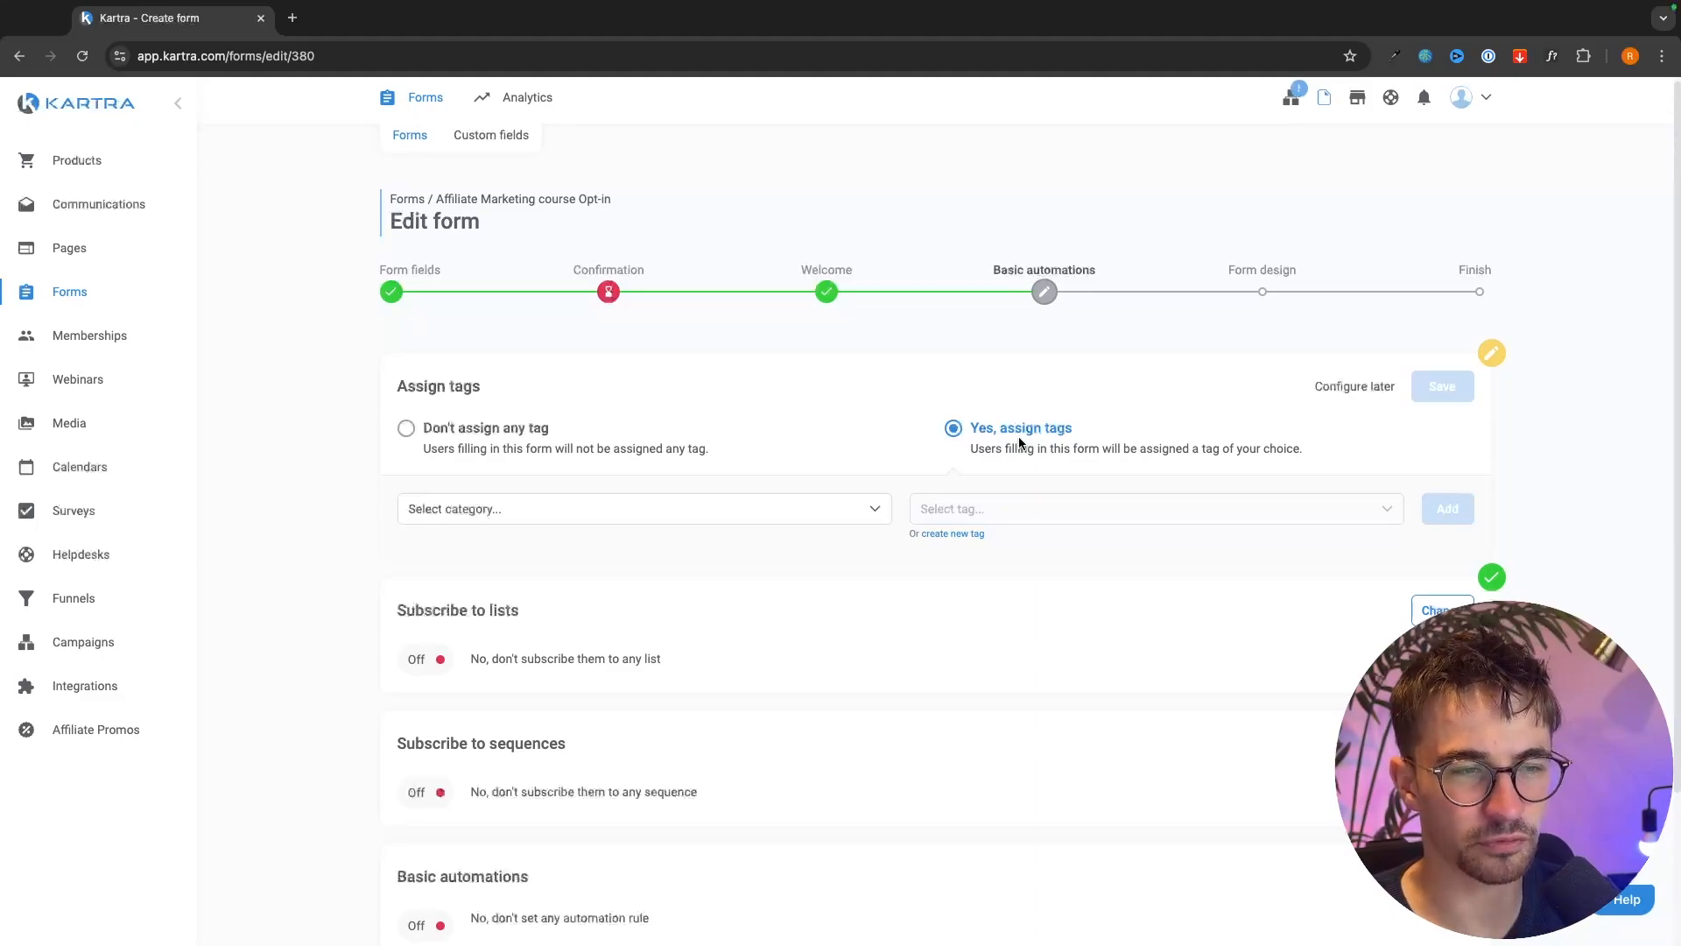
click(517, 429)
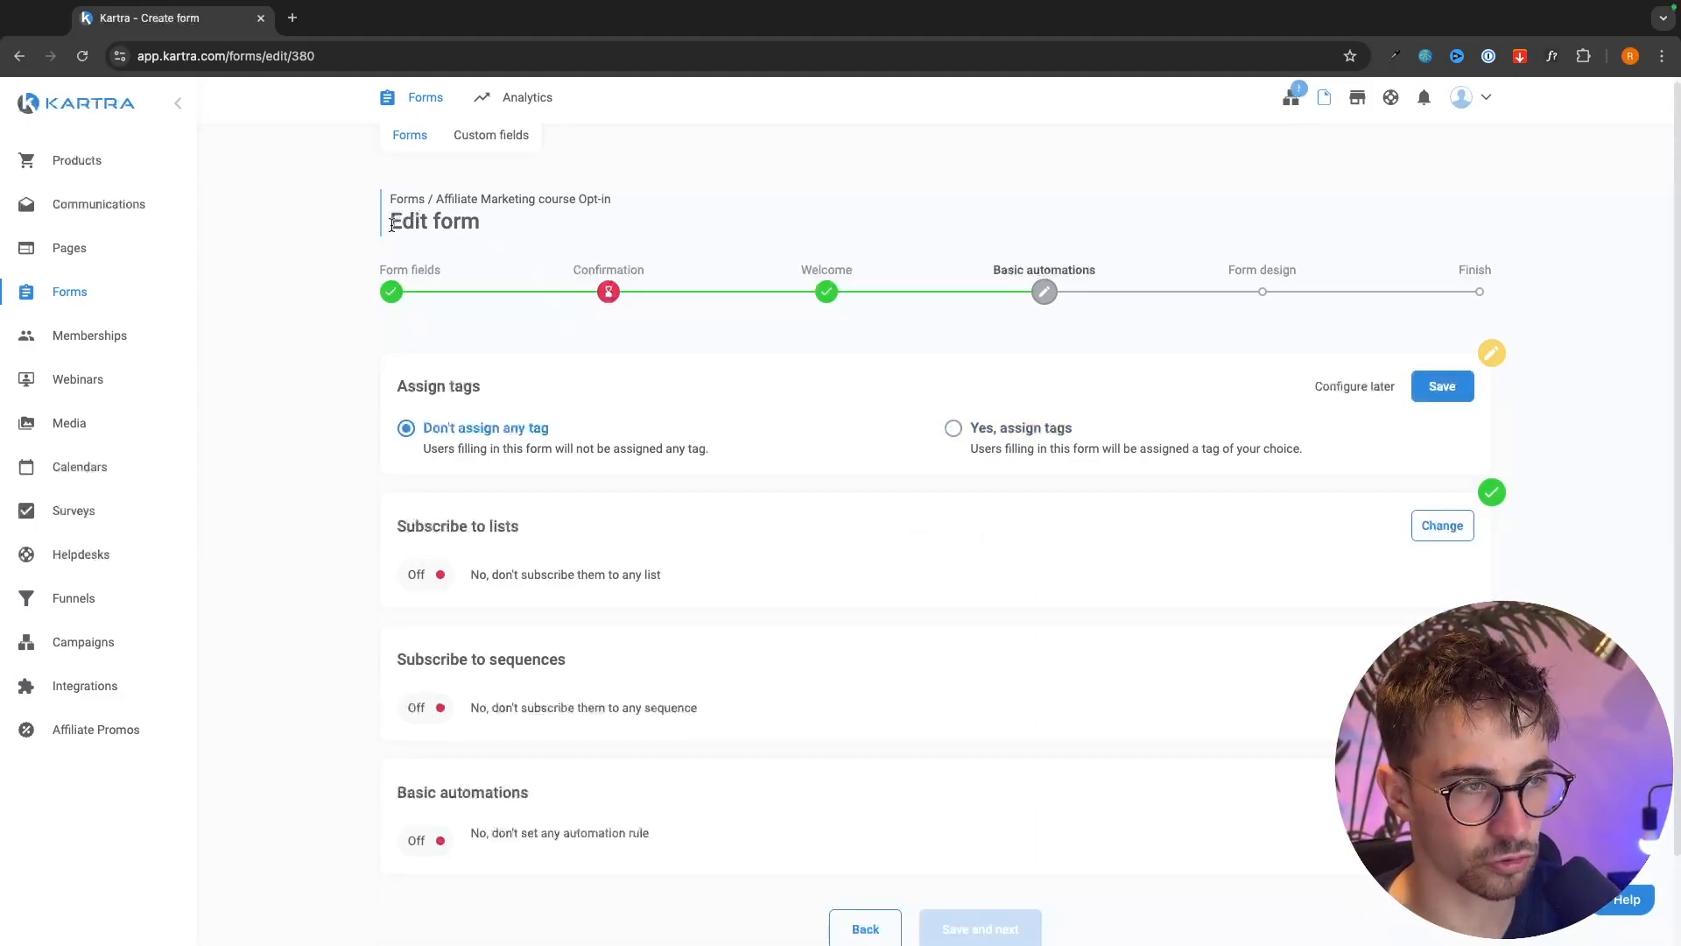
drag(391, 223, 487, 229)
click(537, 294)
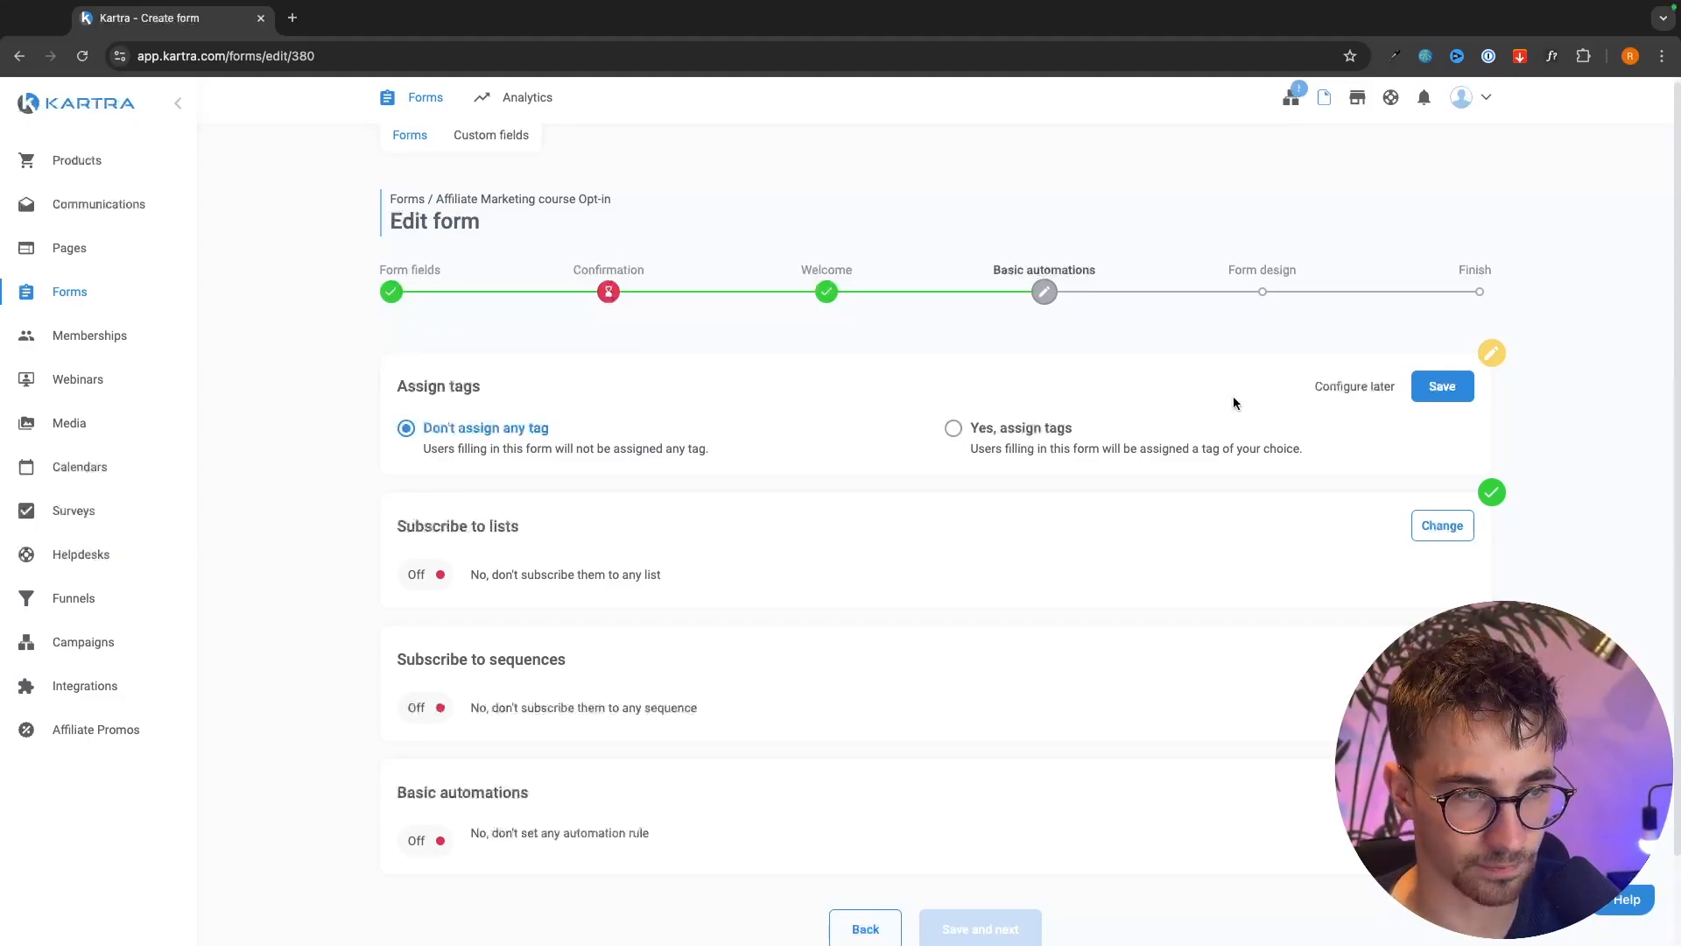
click(1441, 387)
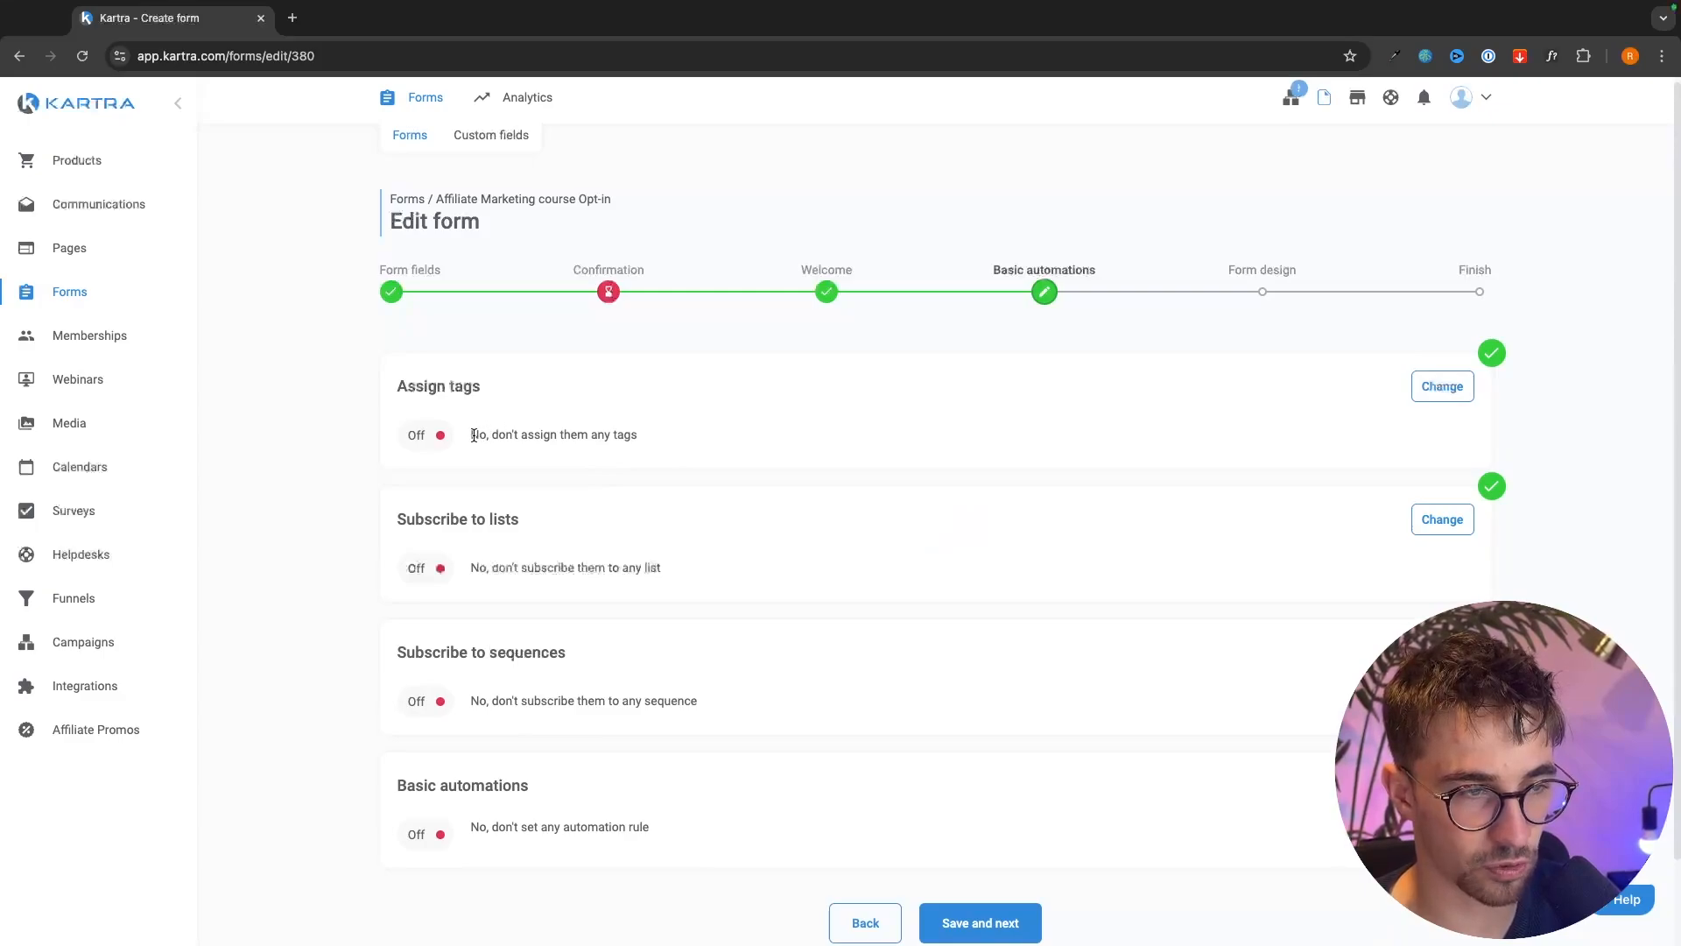
drag(470, 435, 722, 438)
click(756, 436)
- Turn on list subscription for the form and create a list with "Affiliate Marketing Course" as its name and public description
scroll(657, 563, down, 1)
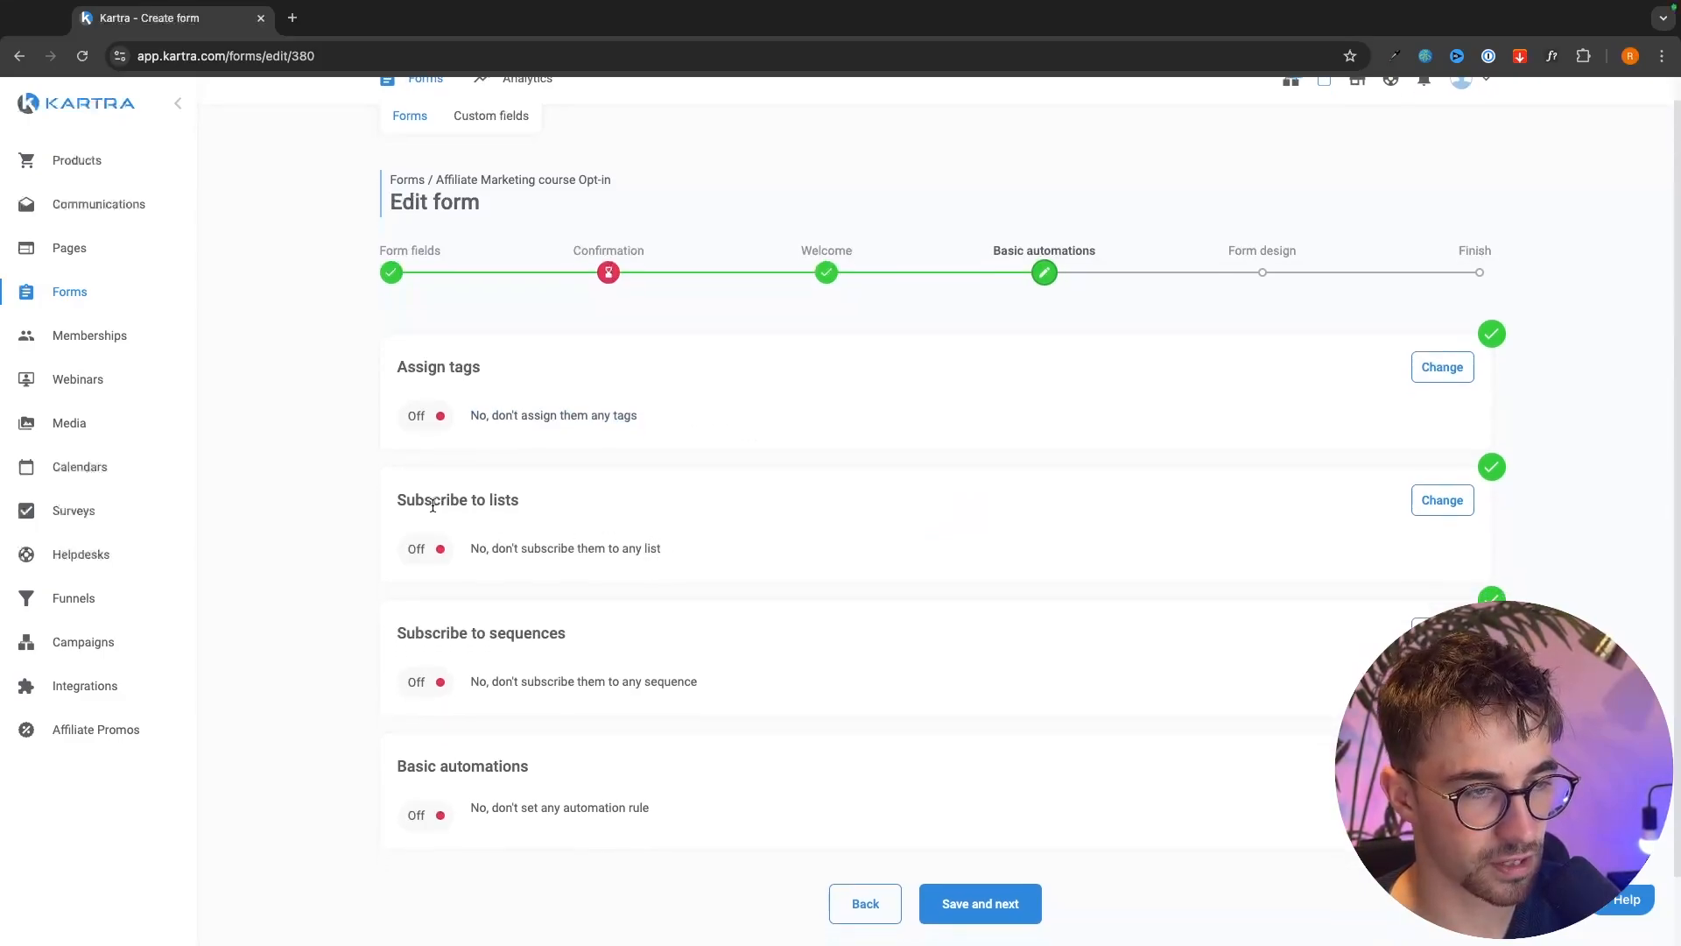
drag(396, 500, 551, 499)
click(378, 475)
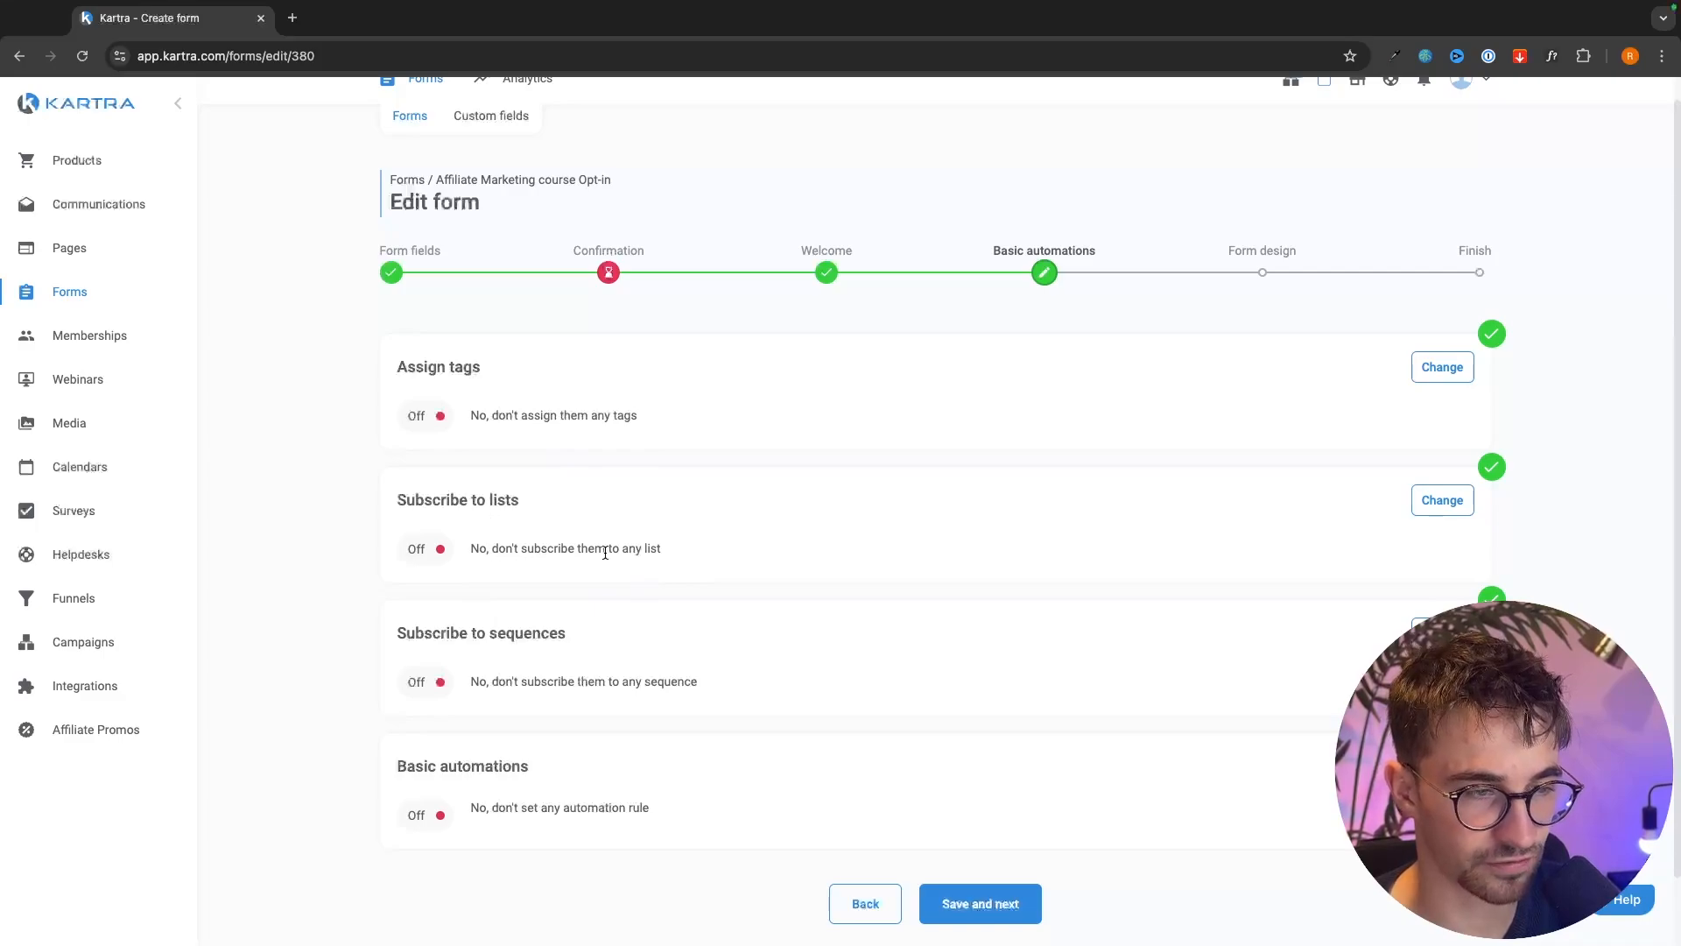
click(1439, 500)
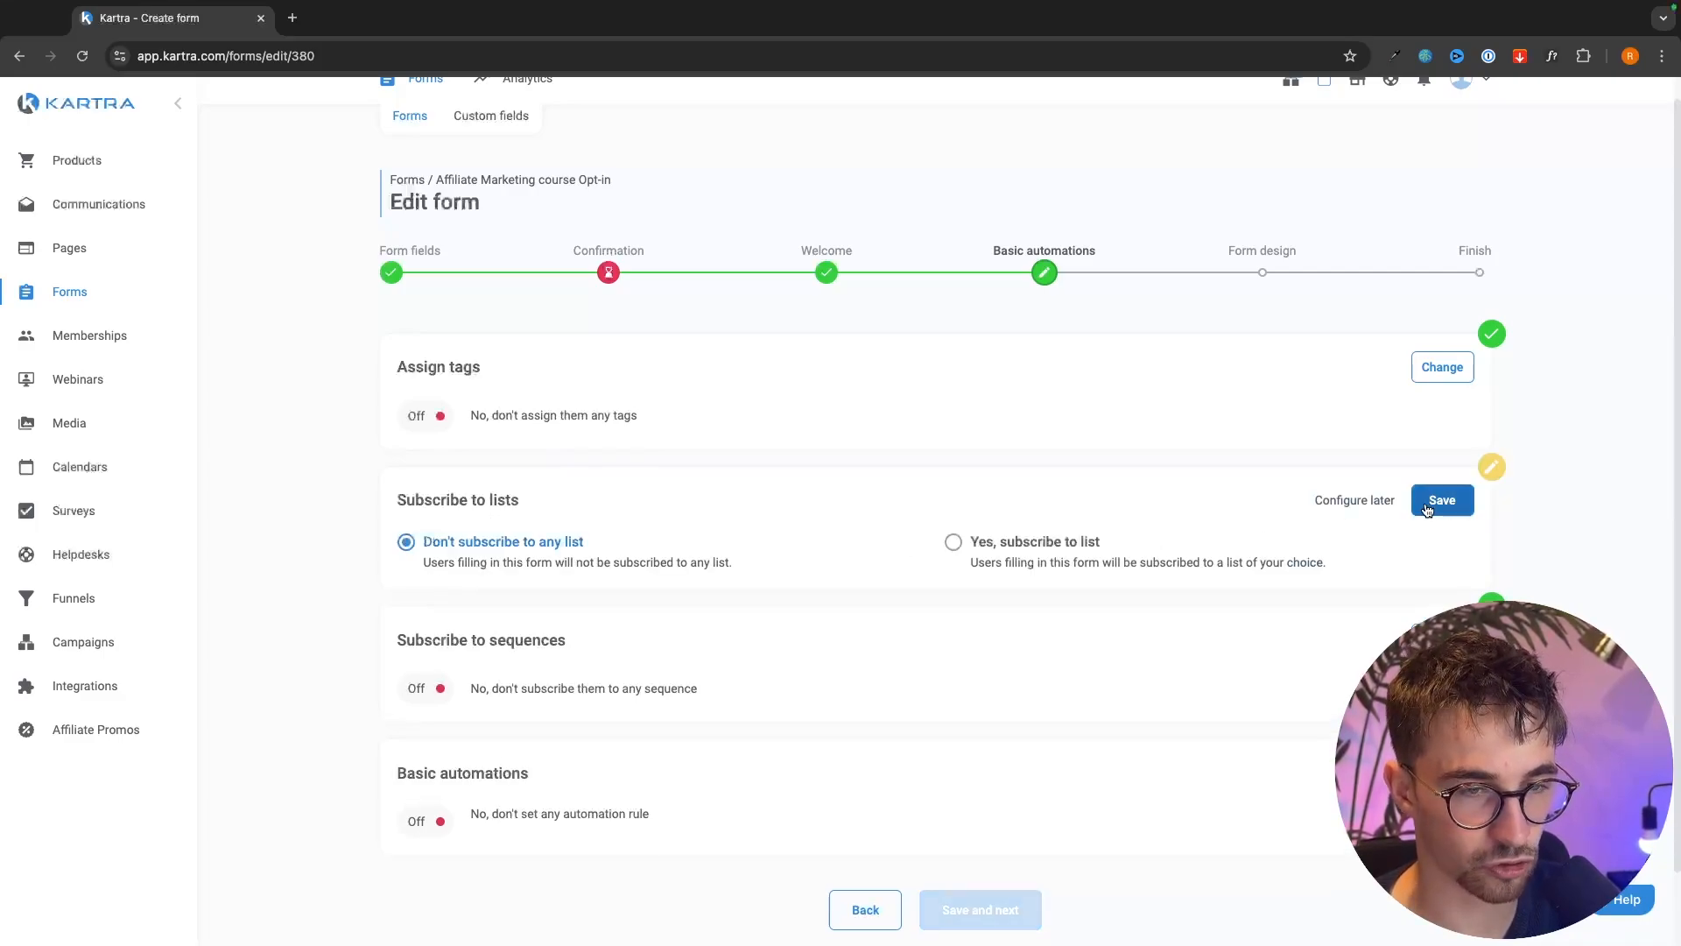
click(1005, 545)
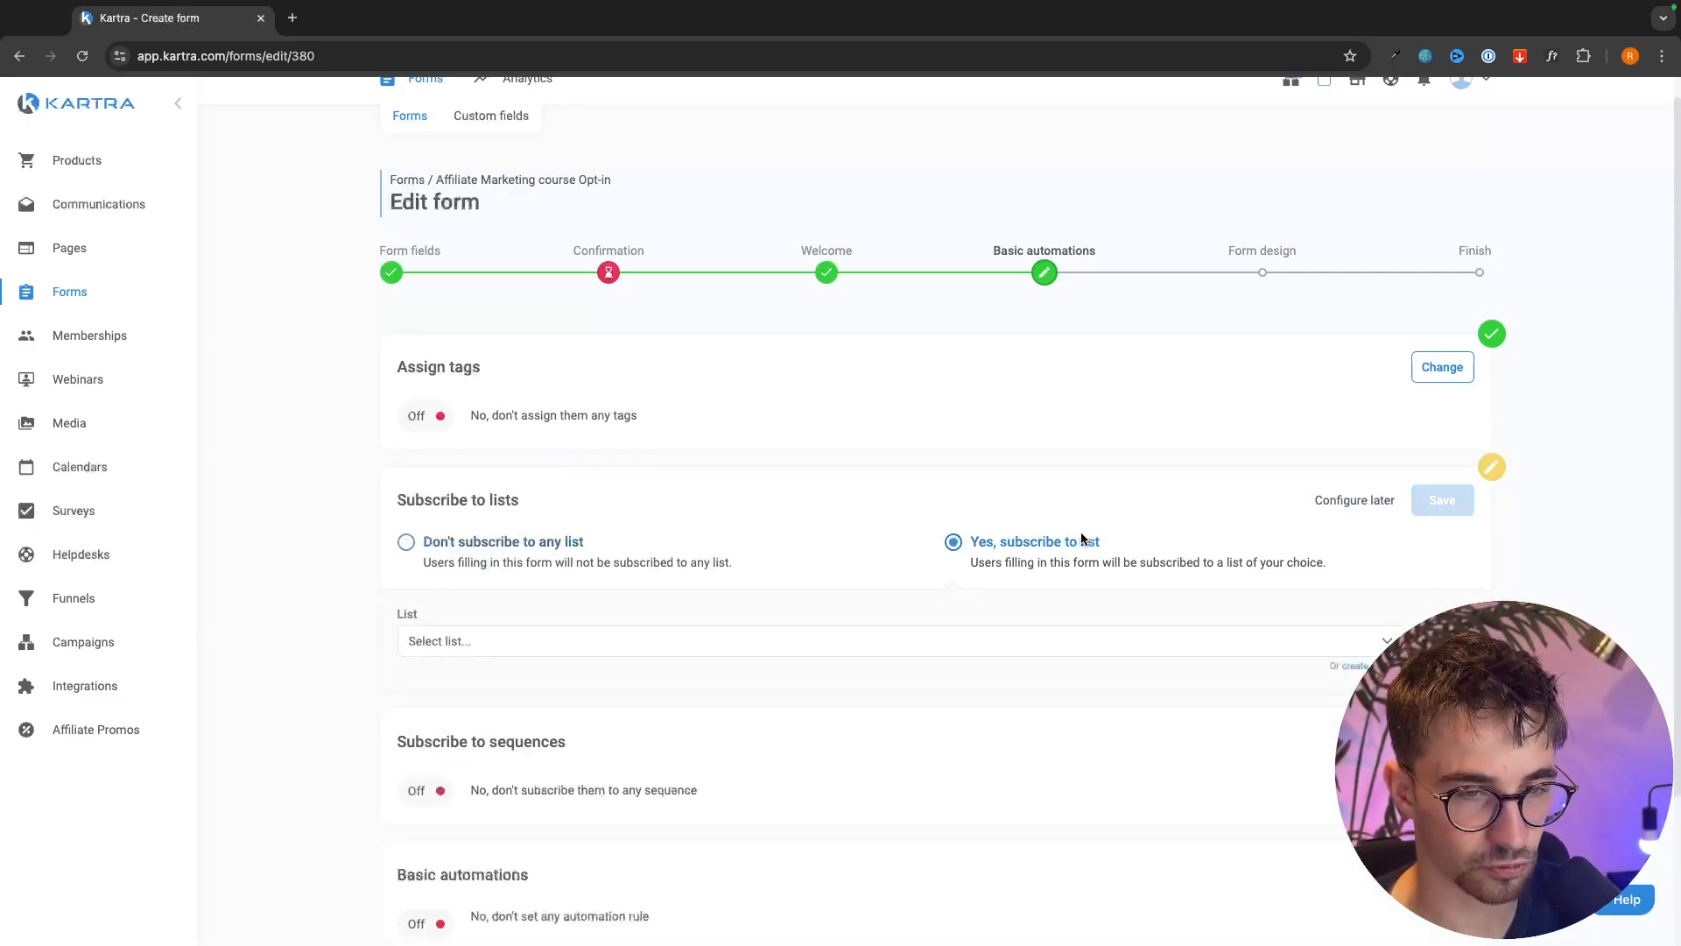
scroll(1092, 543, down, 1)
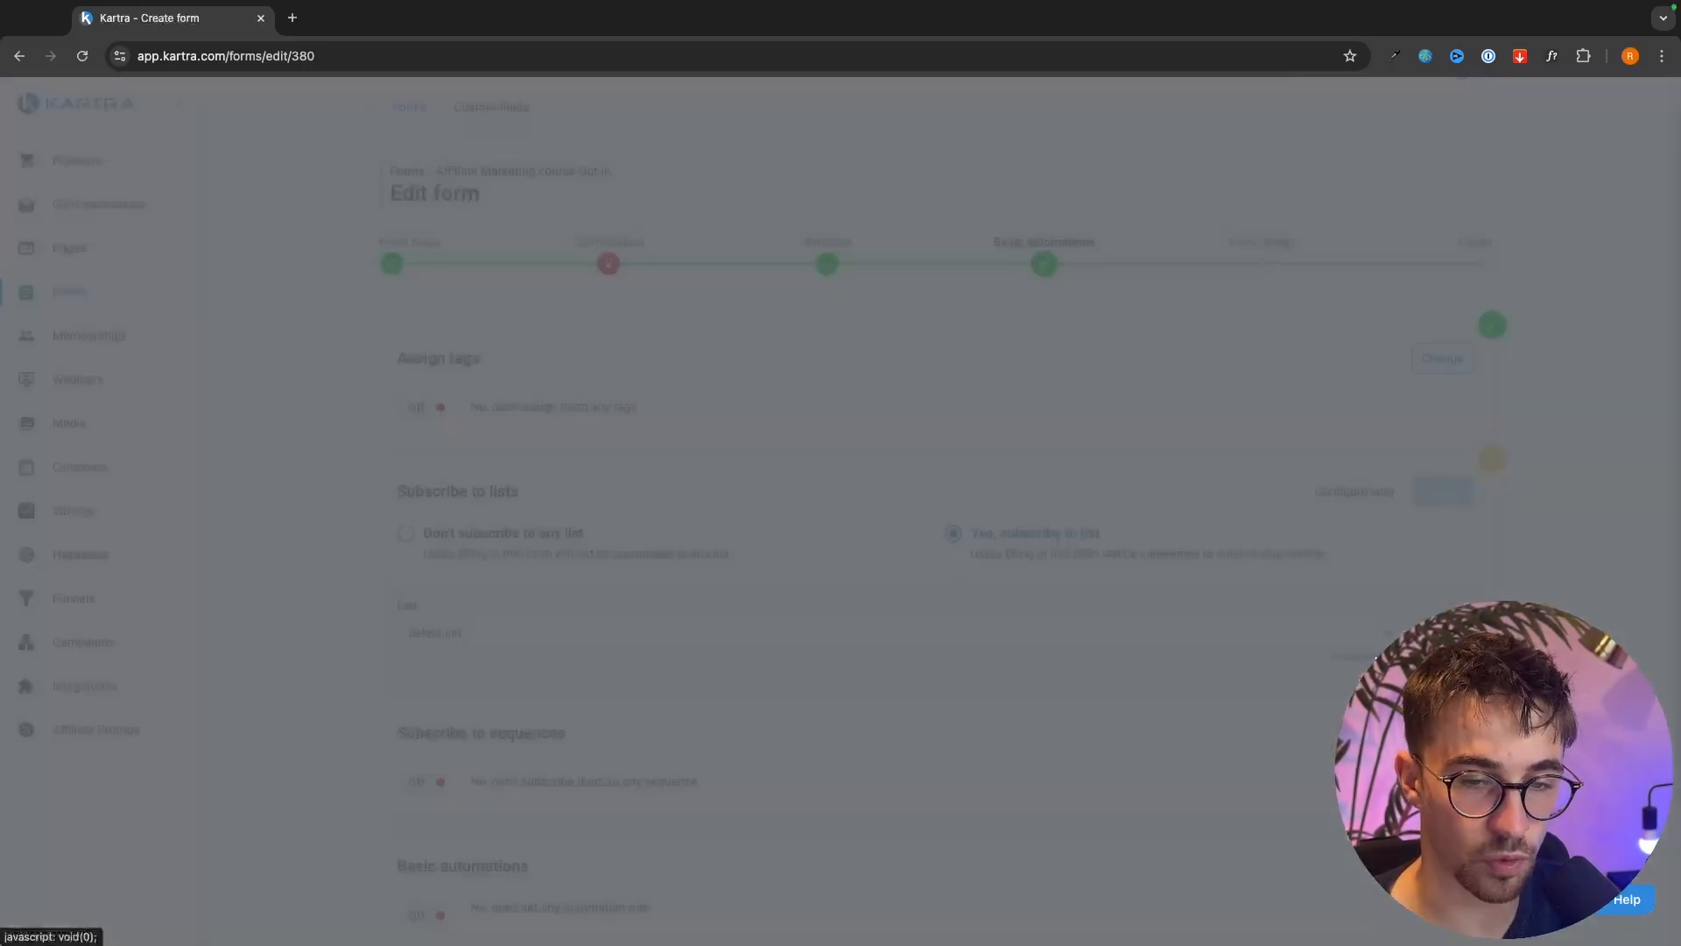
click(1360, 657)
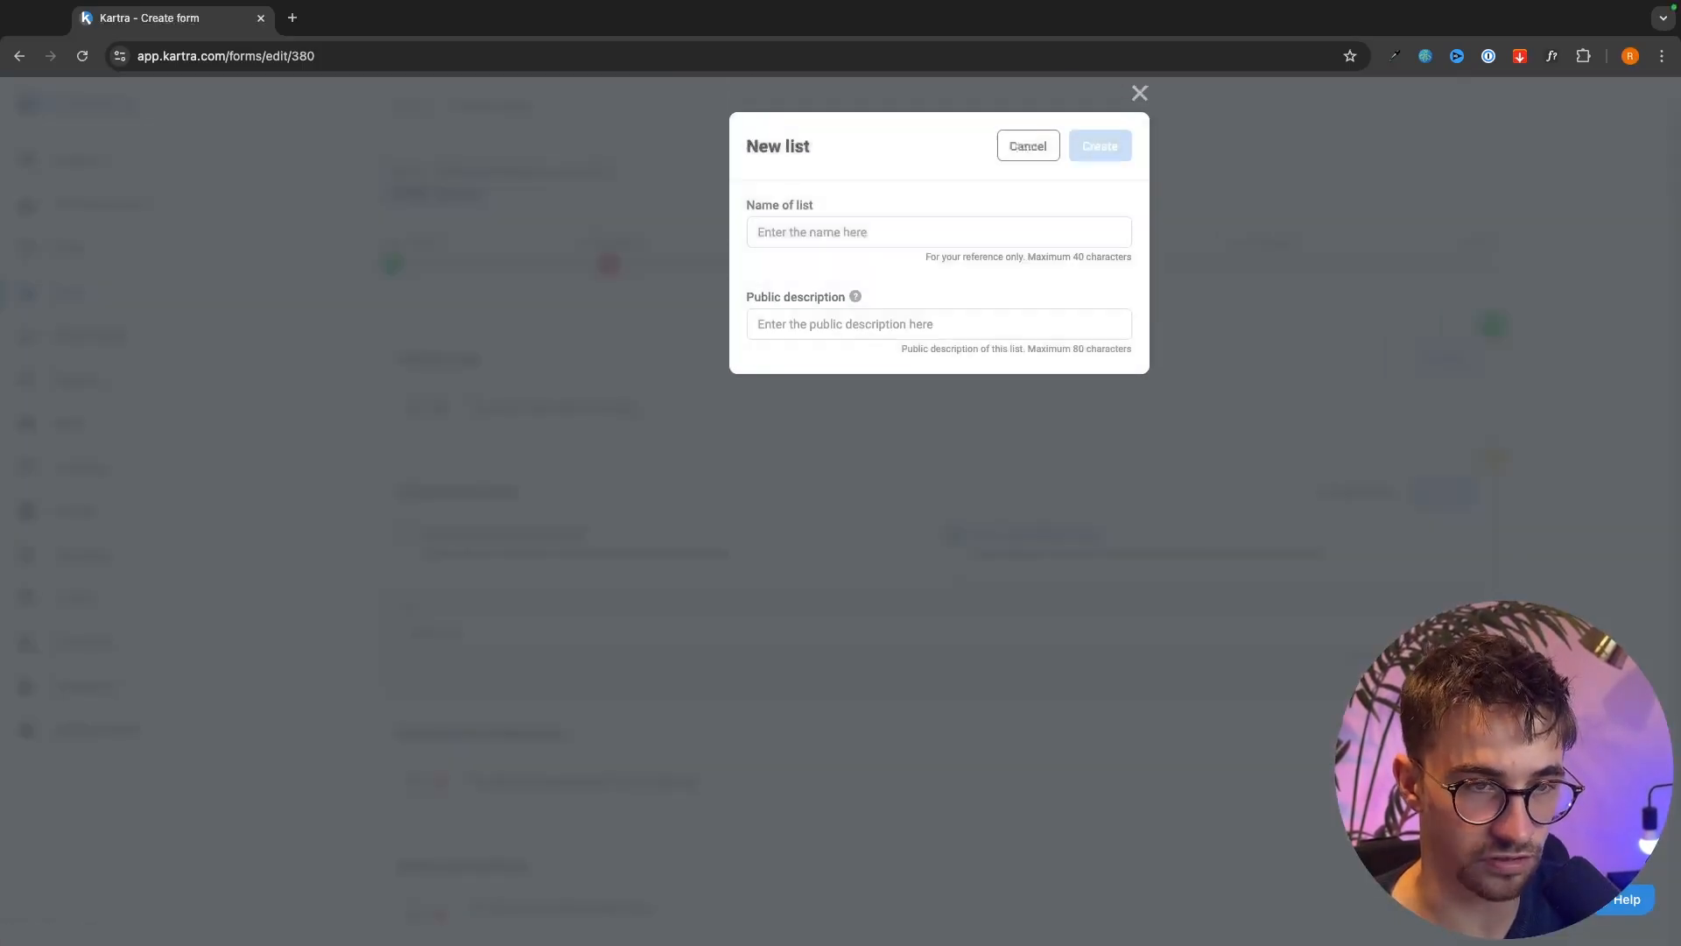
click(807, 240)
text(Affiliate )
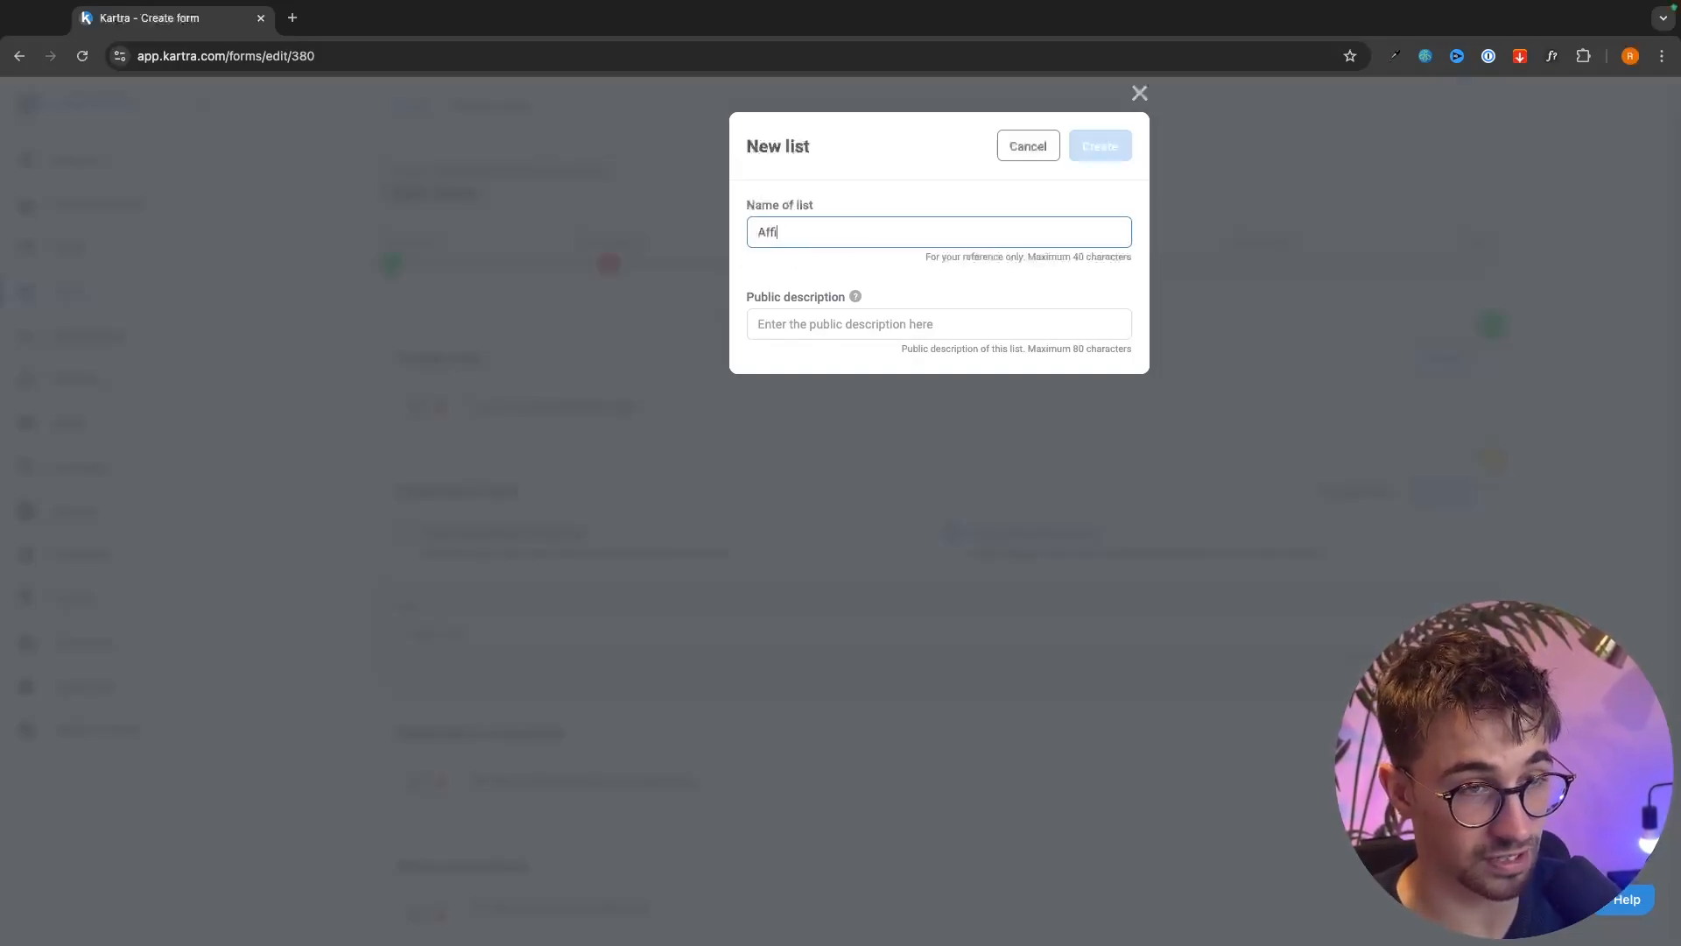
text(Marketing Course)
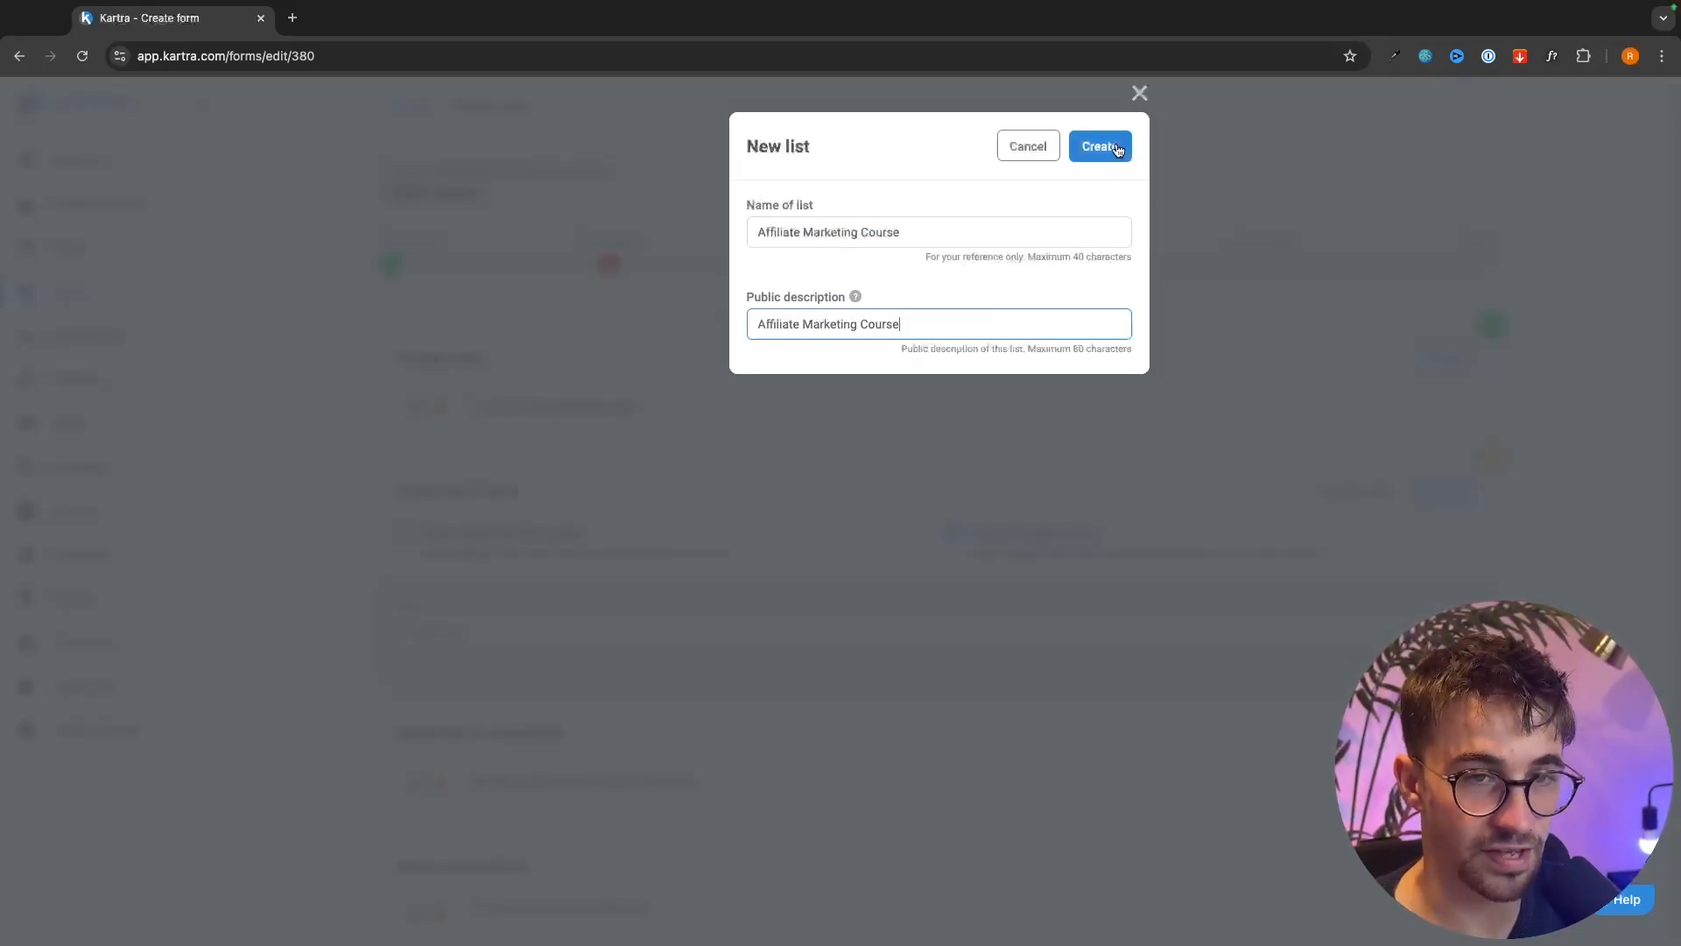
click(1116, 150)
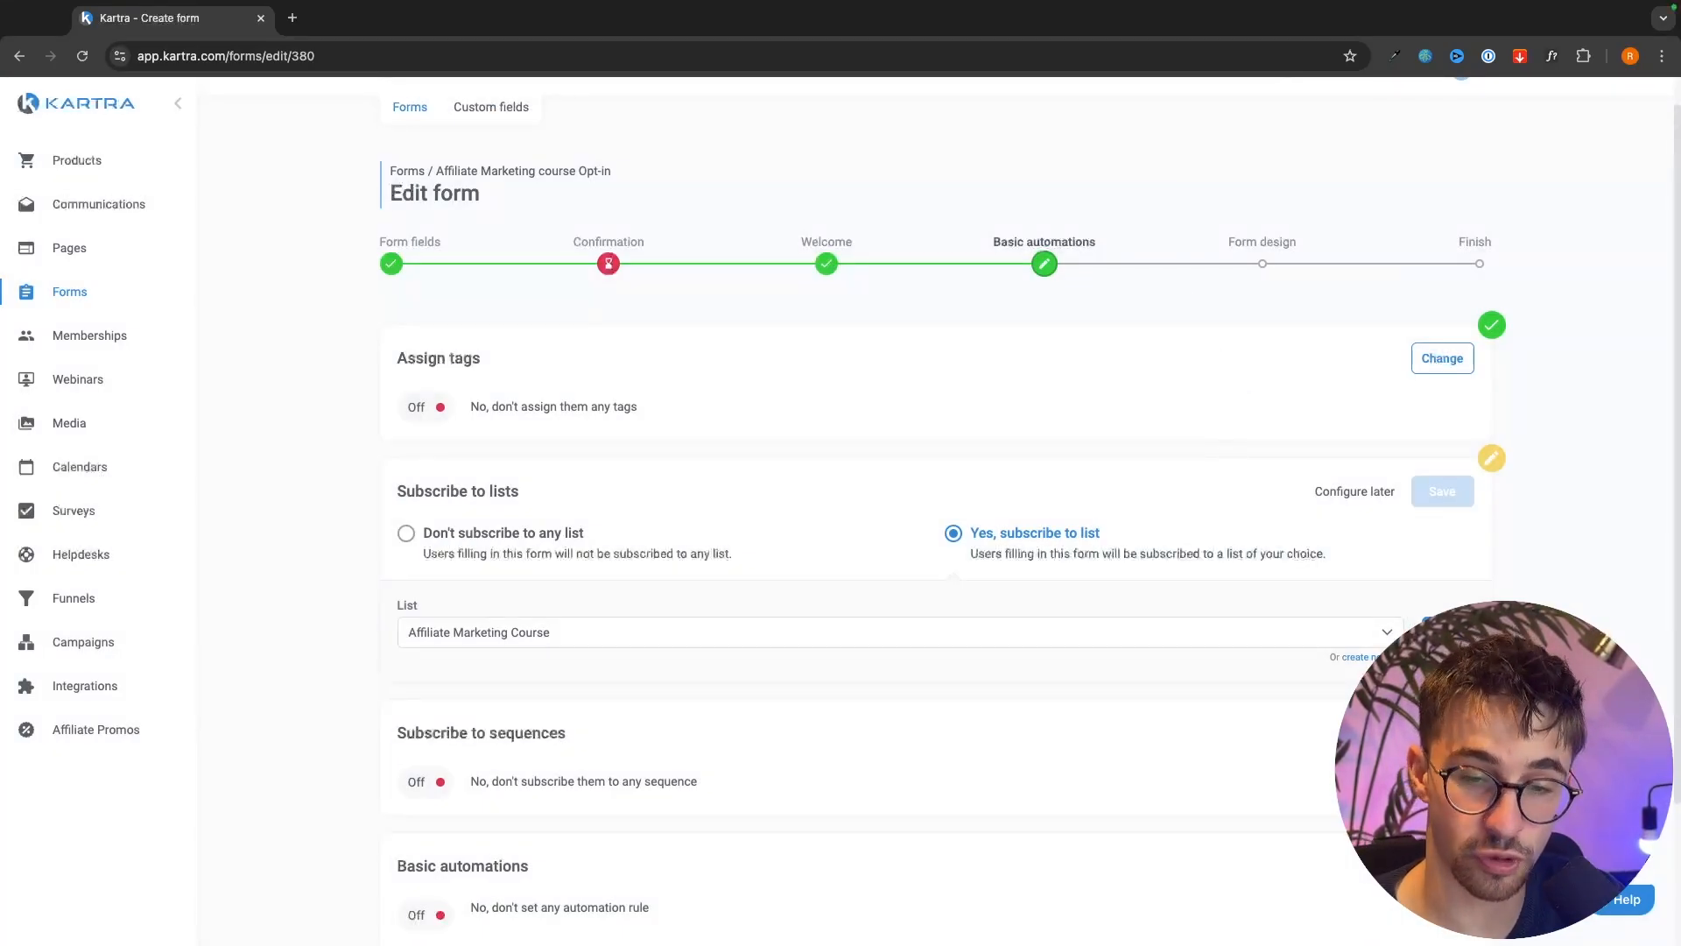
- Create another list named "YouTube Course", and save the form's list subscription with the "Affiliate Marketing Course" list
click(1362, 657)
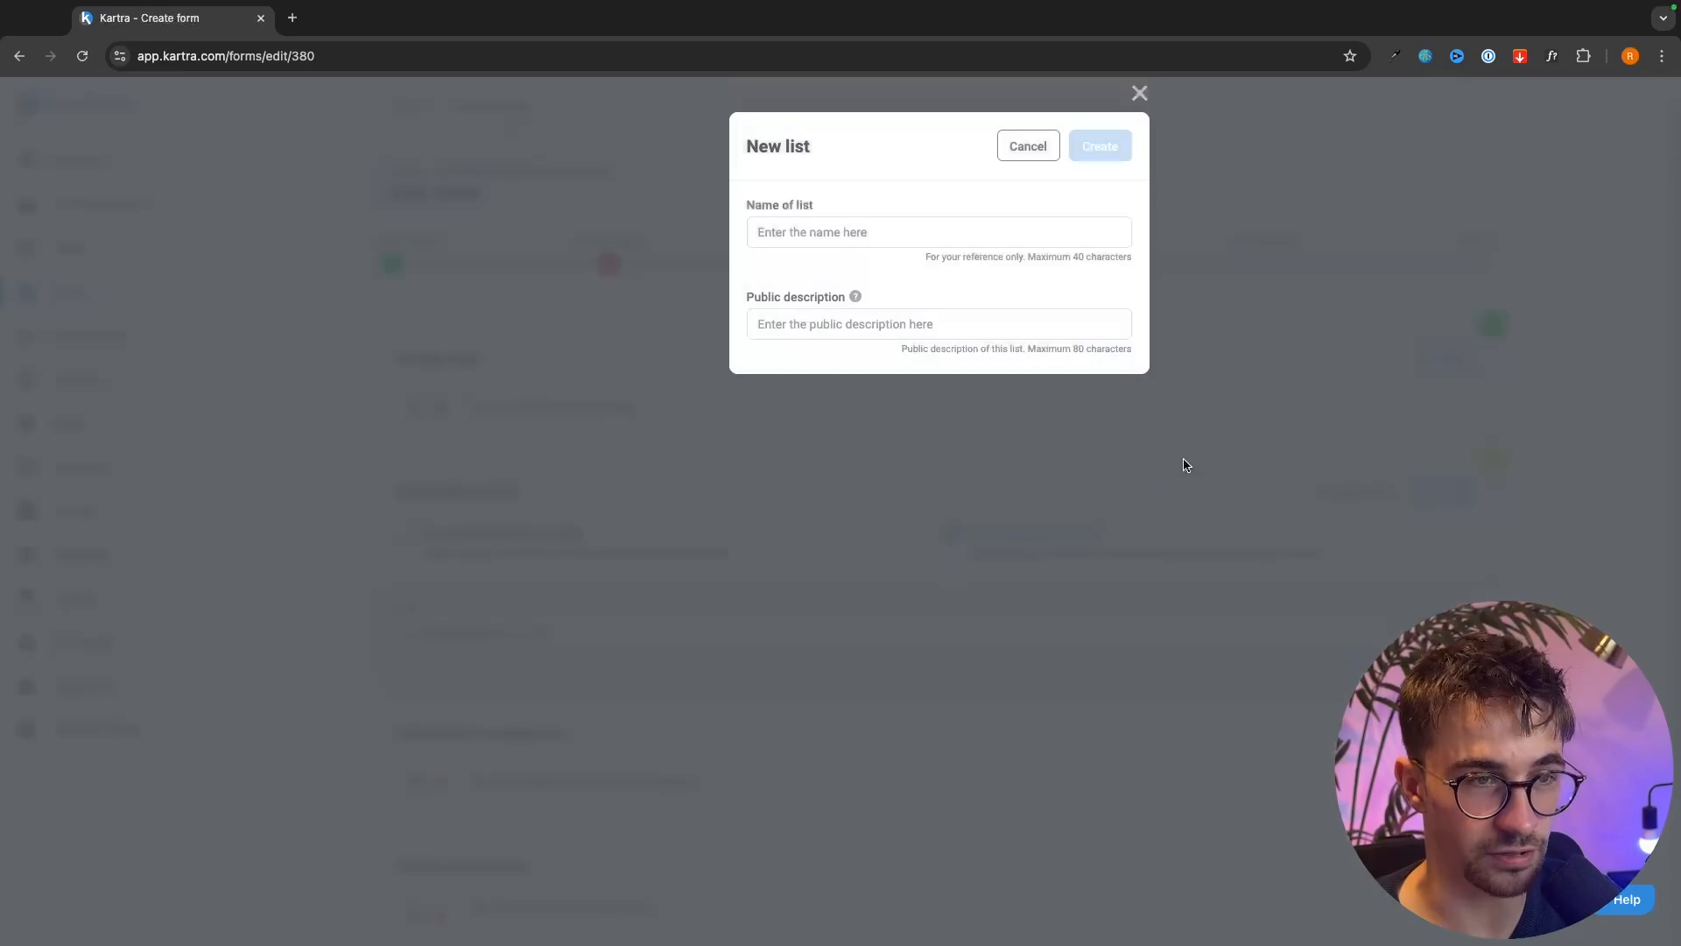
click(910, 236)
text(YouTube Course)
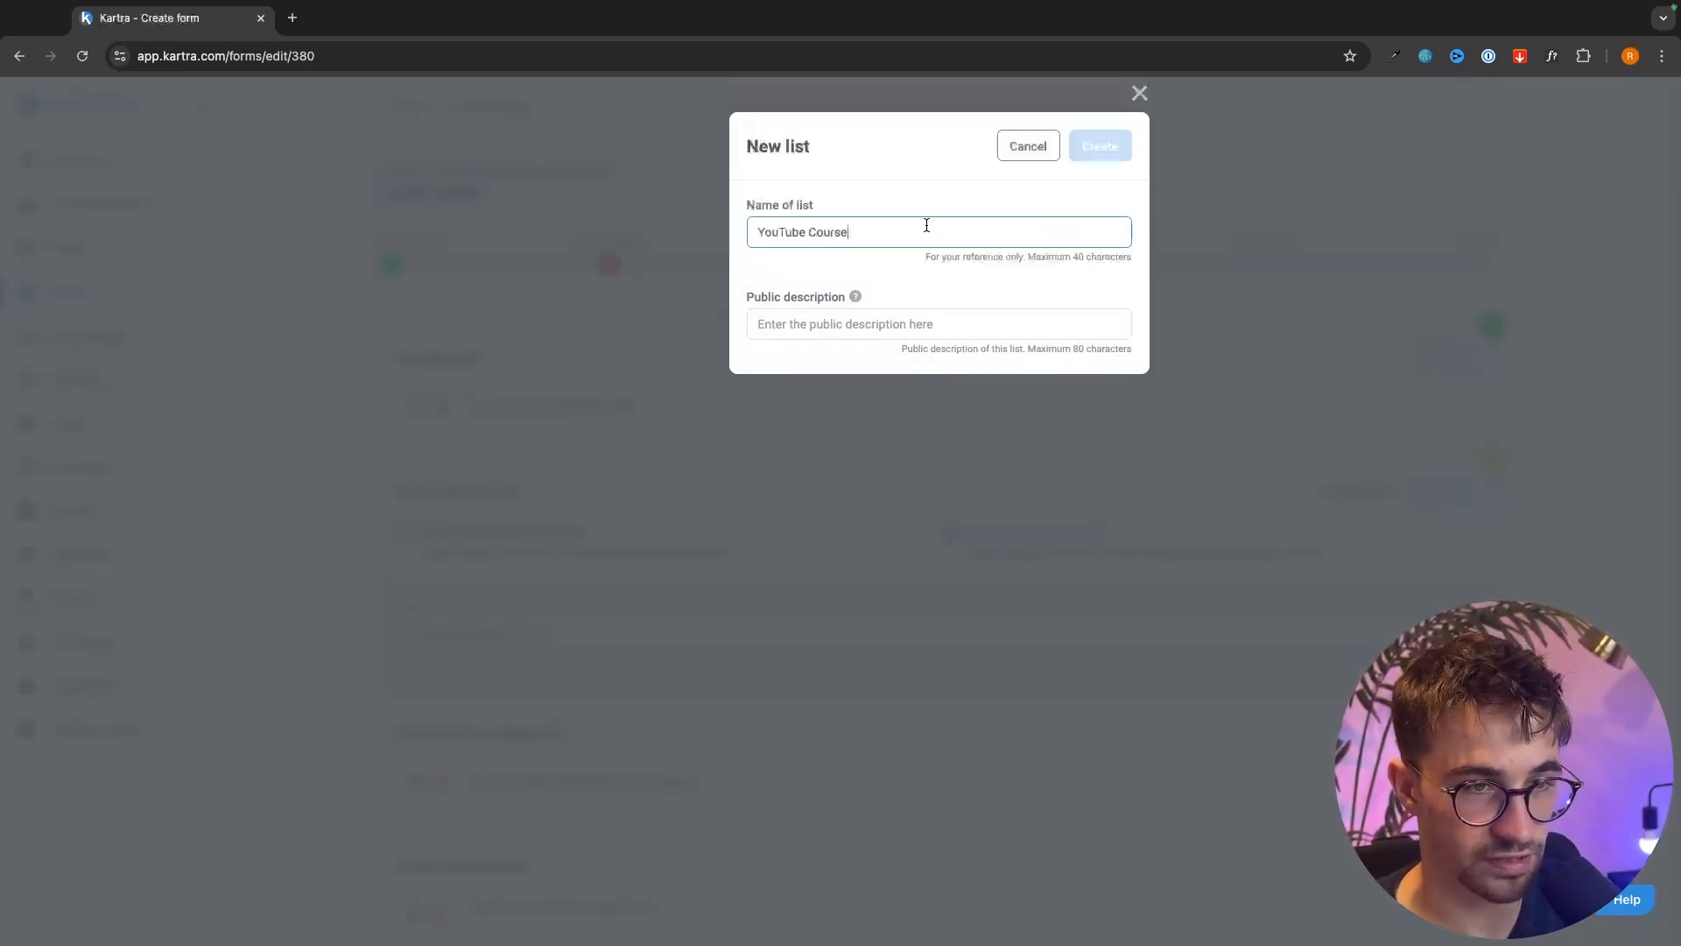
key(Return)
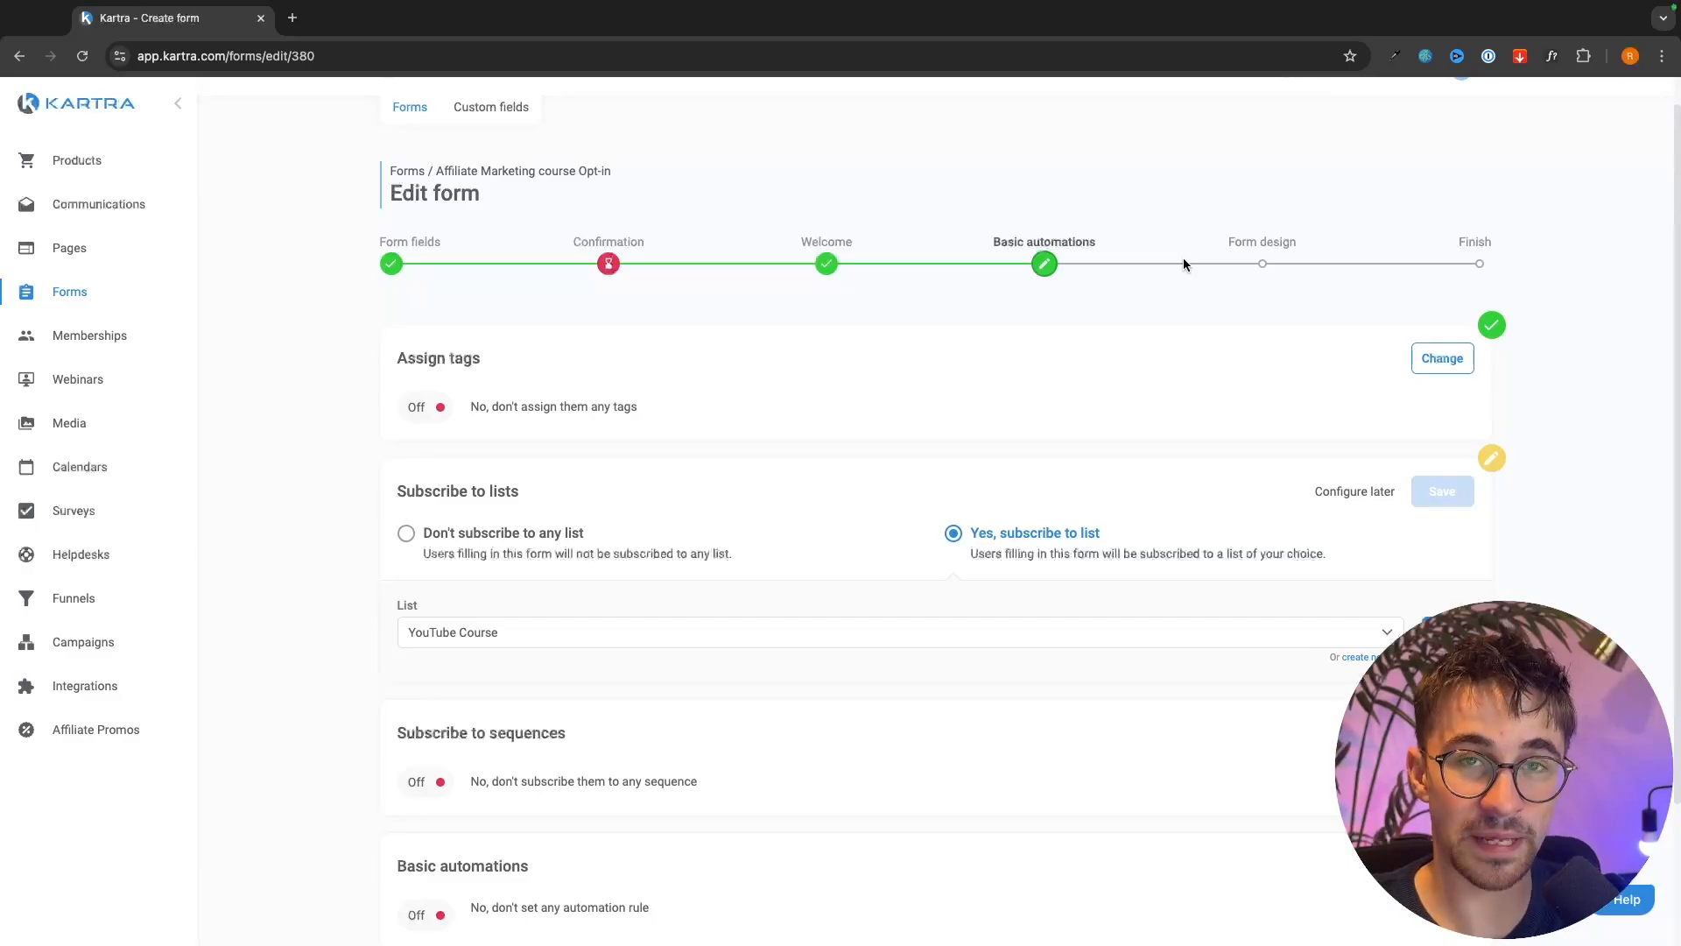
click(501, 803)
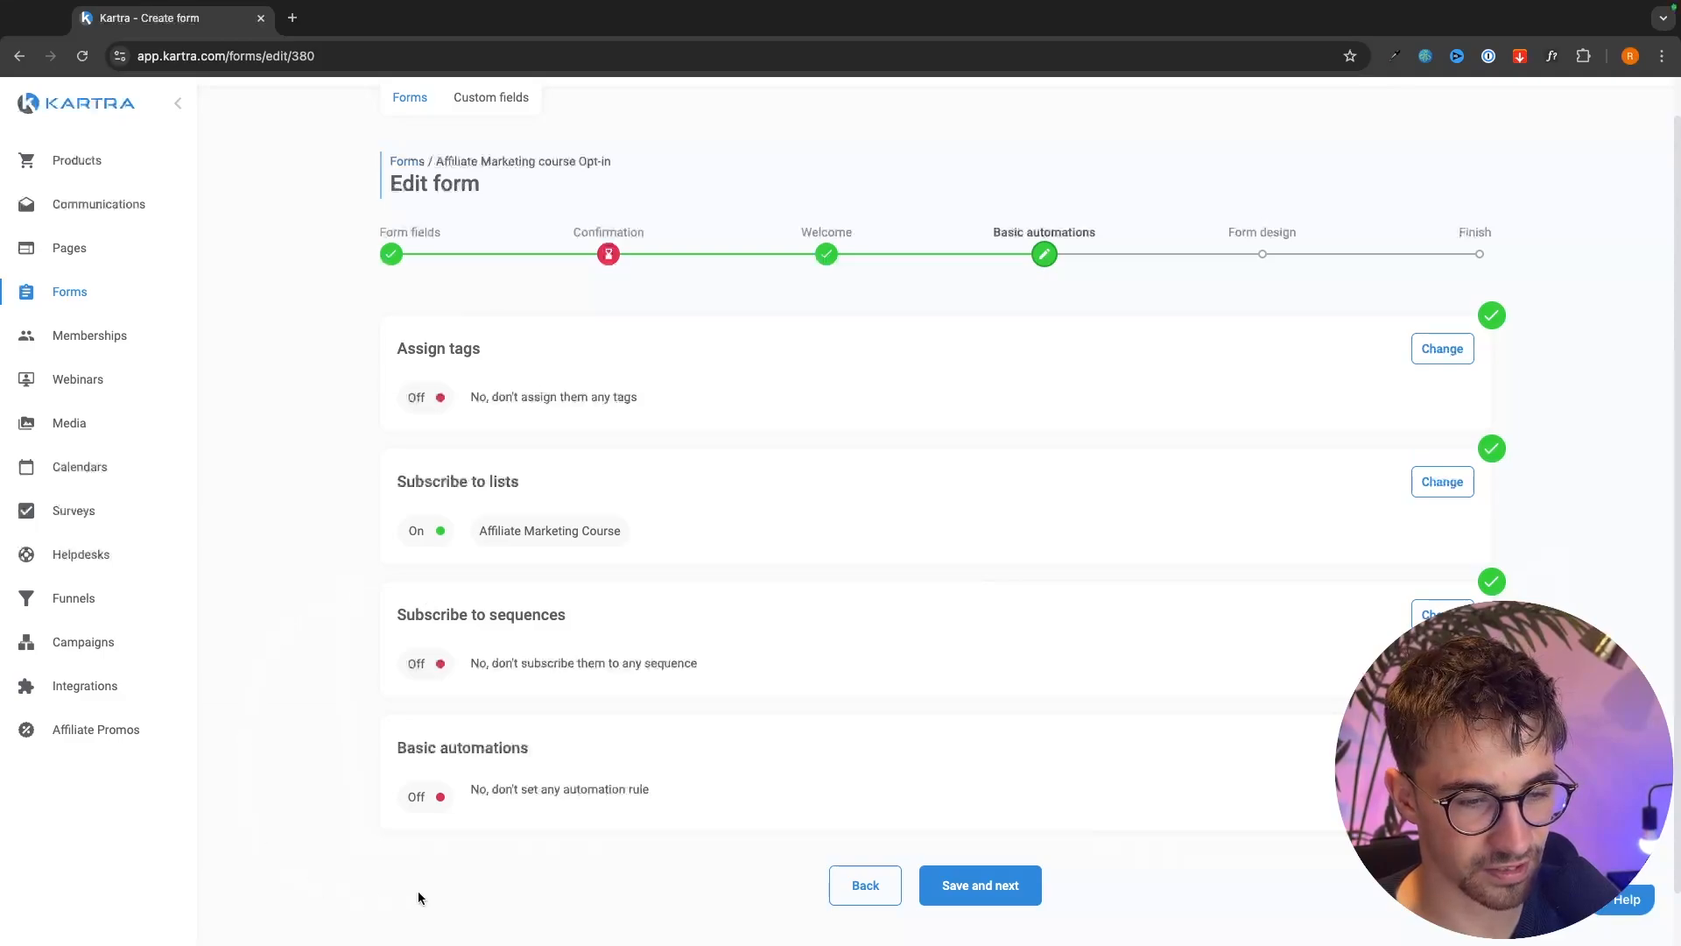
- Save the basic automations, set the form design for use in another Kartra asset, and finish the form
click(1016, 887)
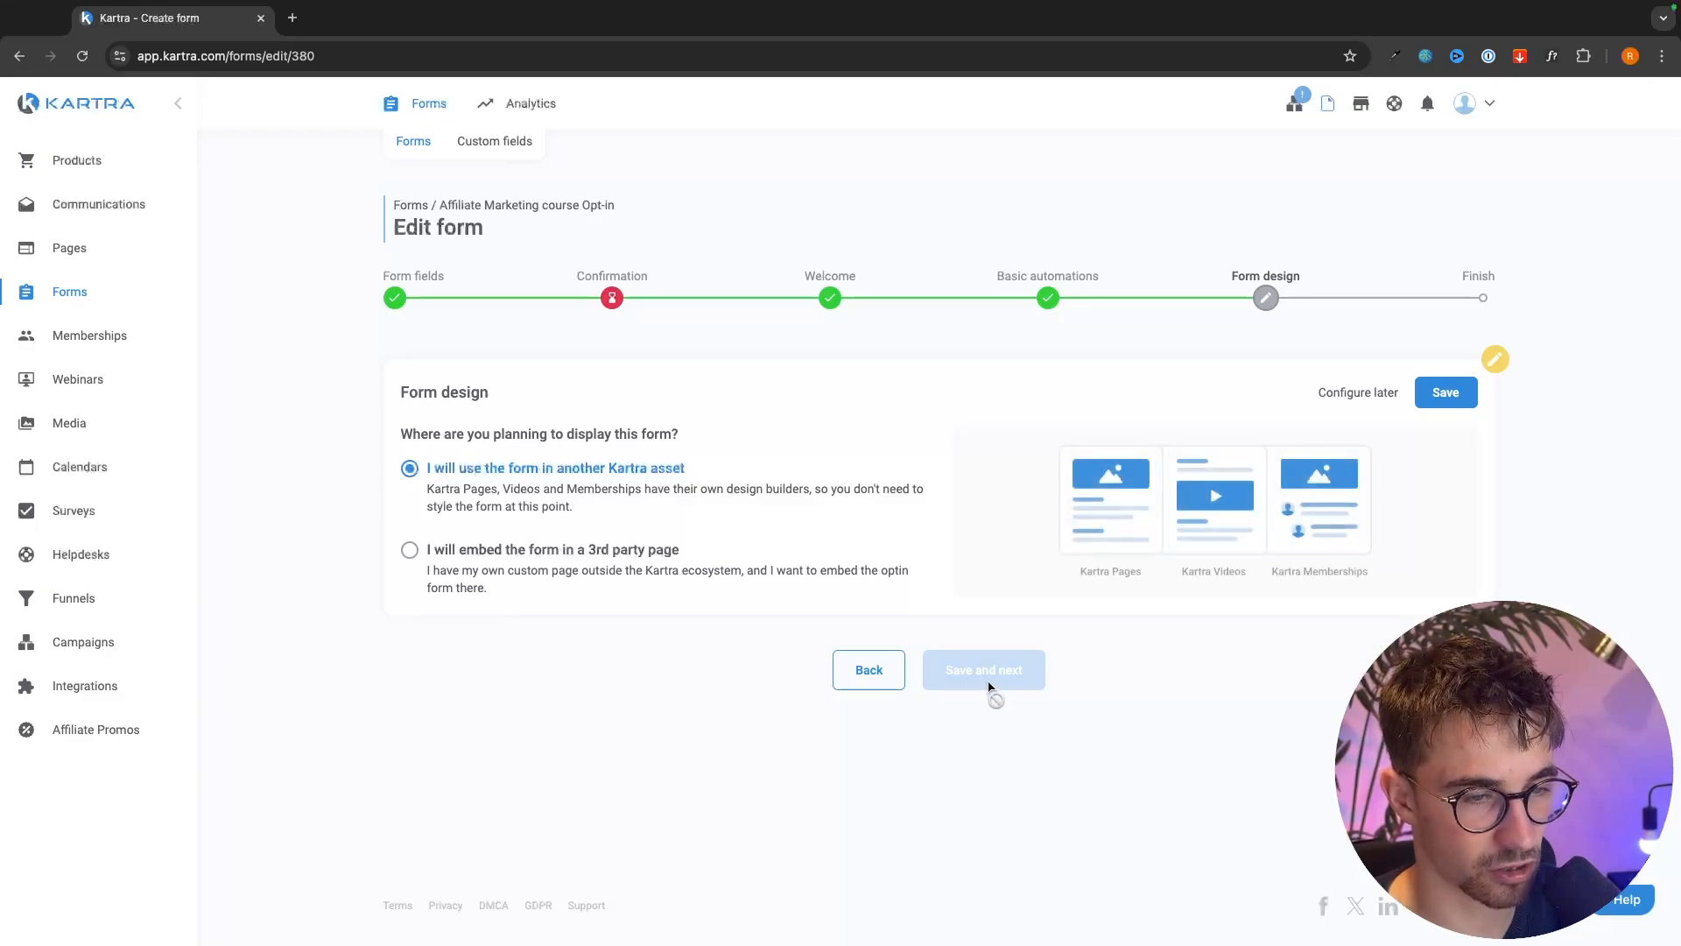
click(1446, 392)
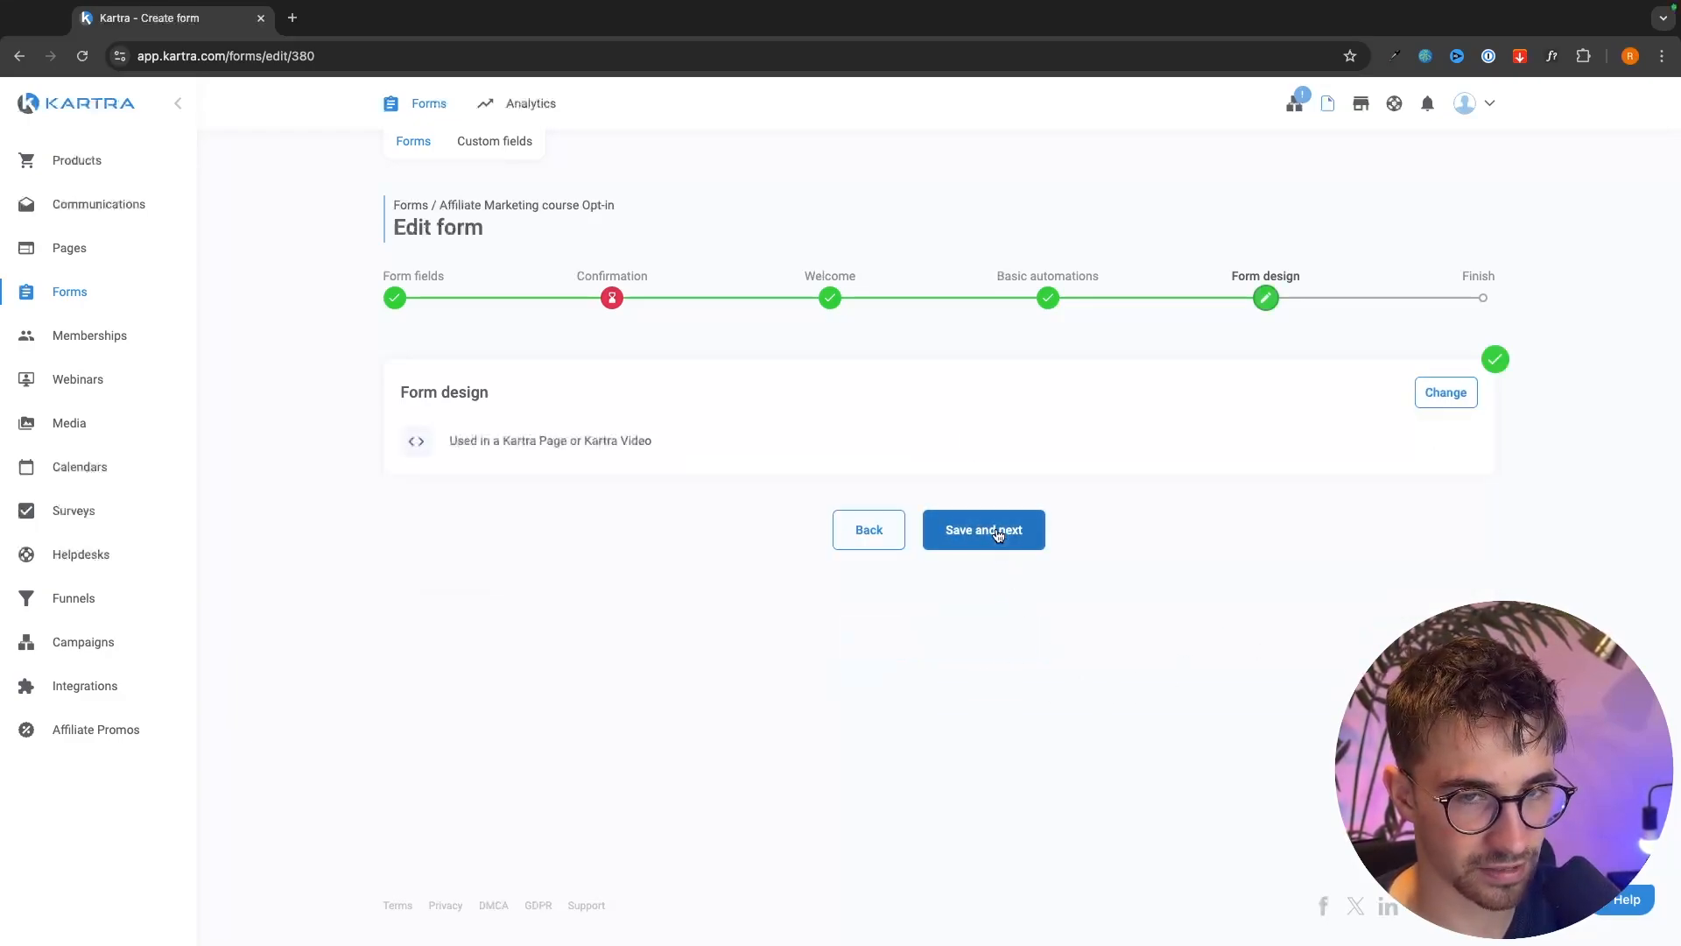
click(999, 532)
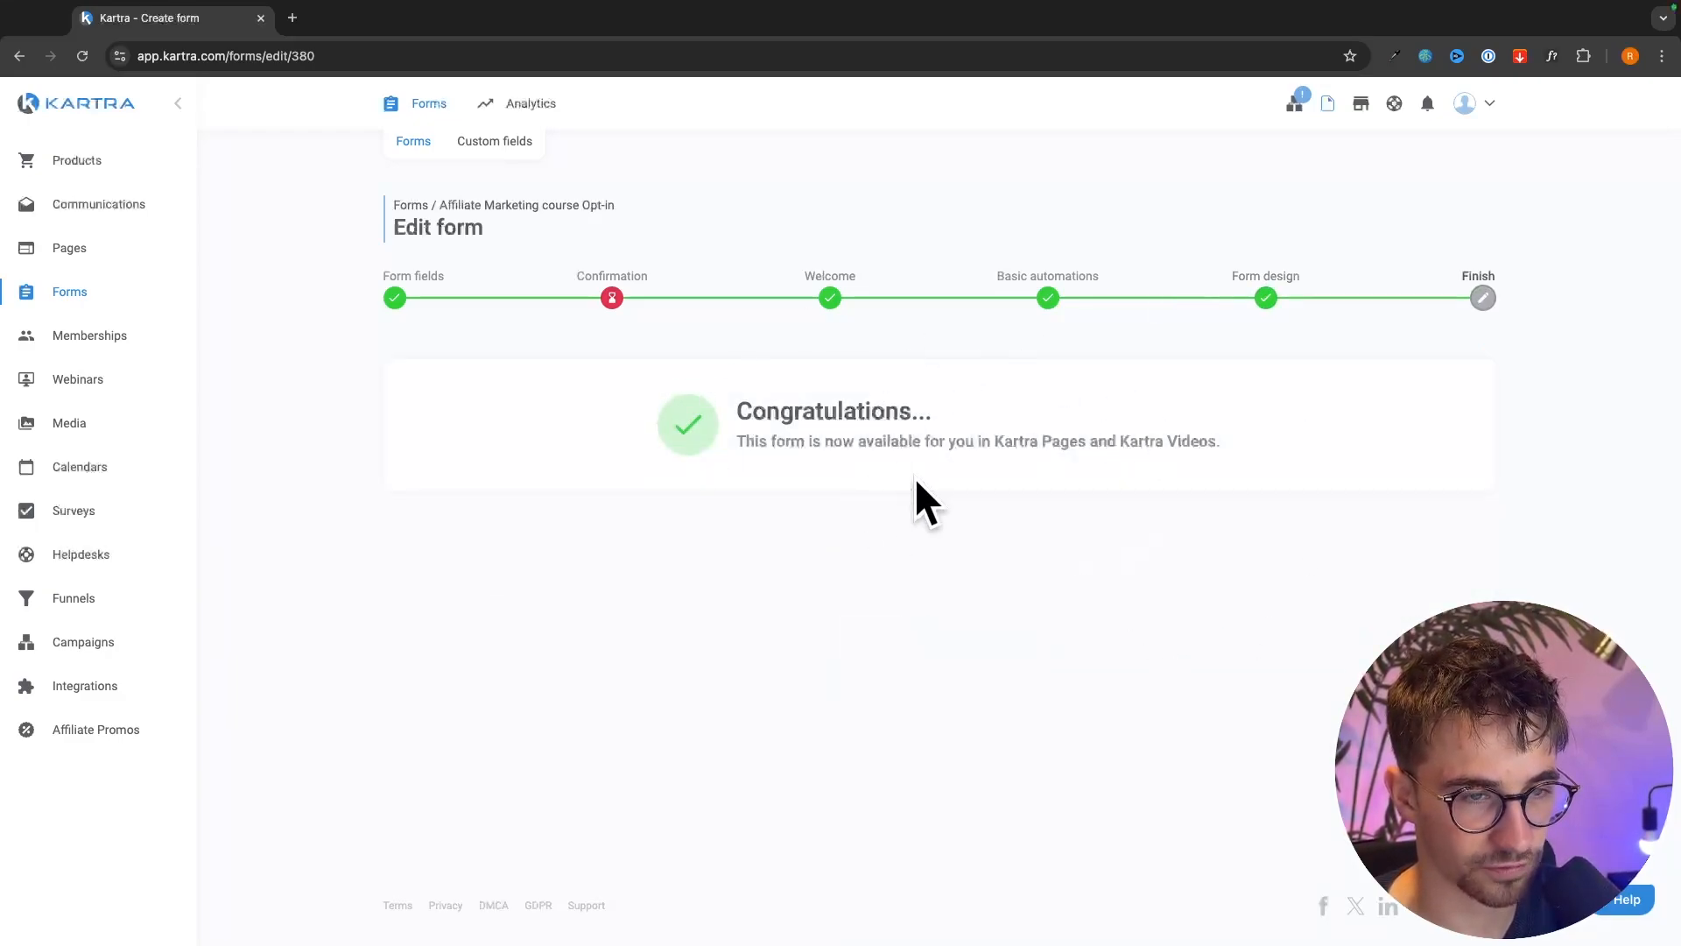
drag(732, 412, 1243, 431)
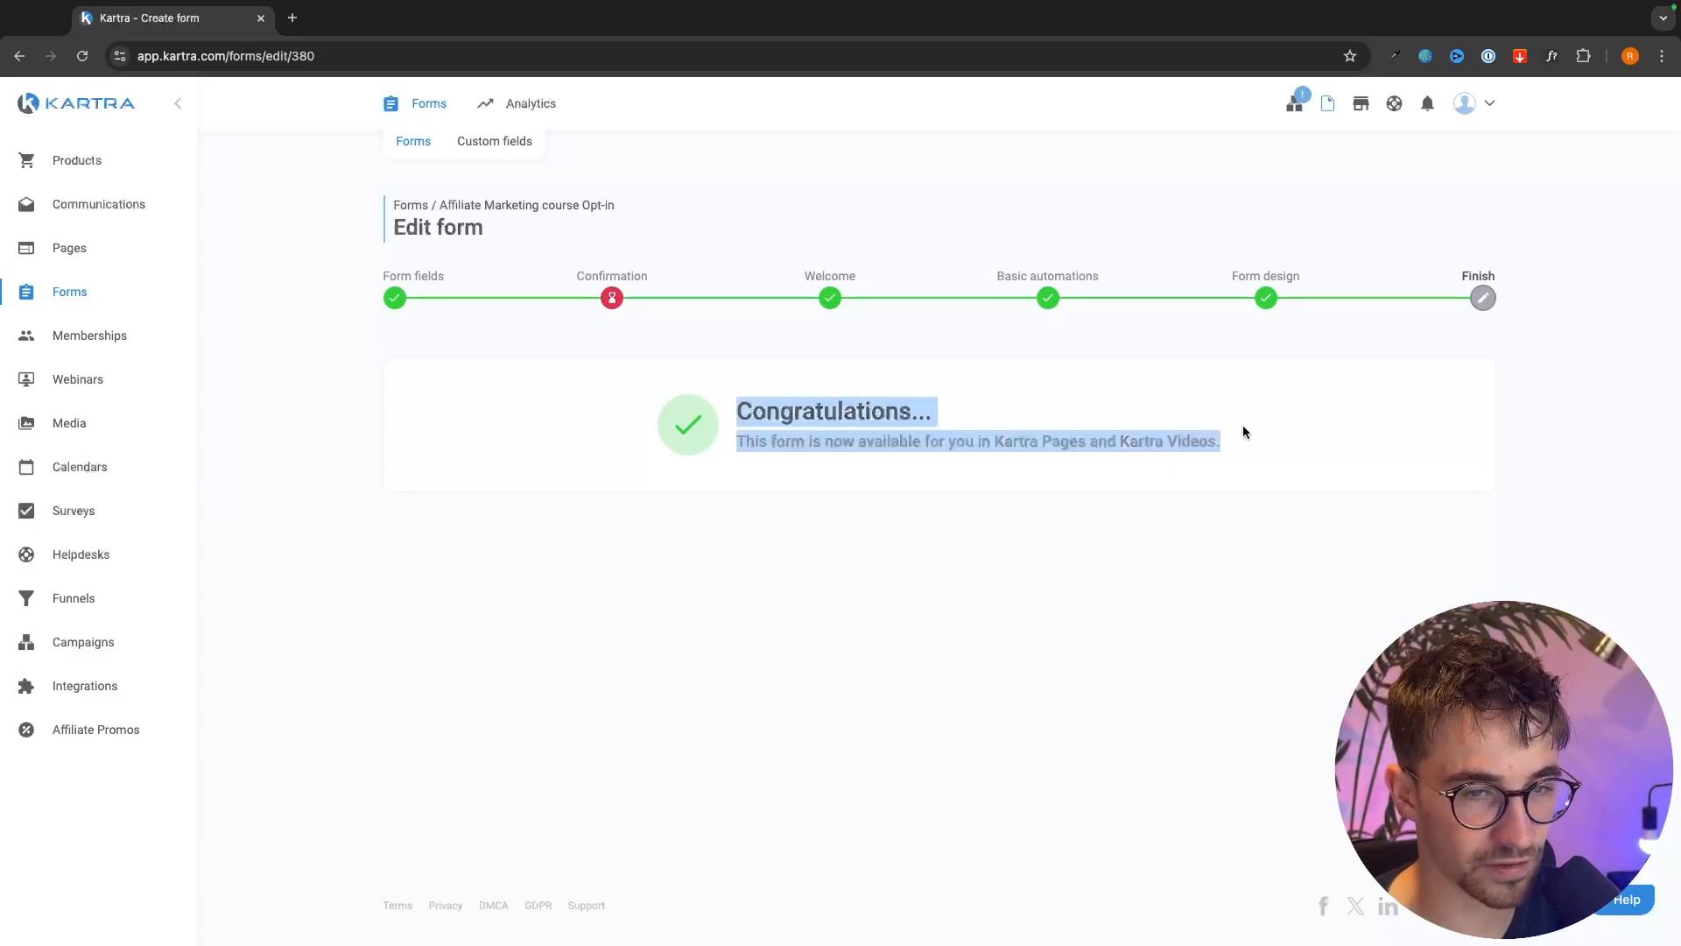
click(1277, 439)
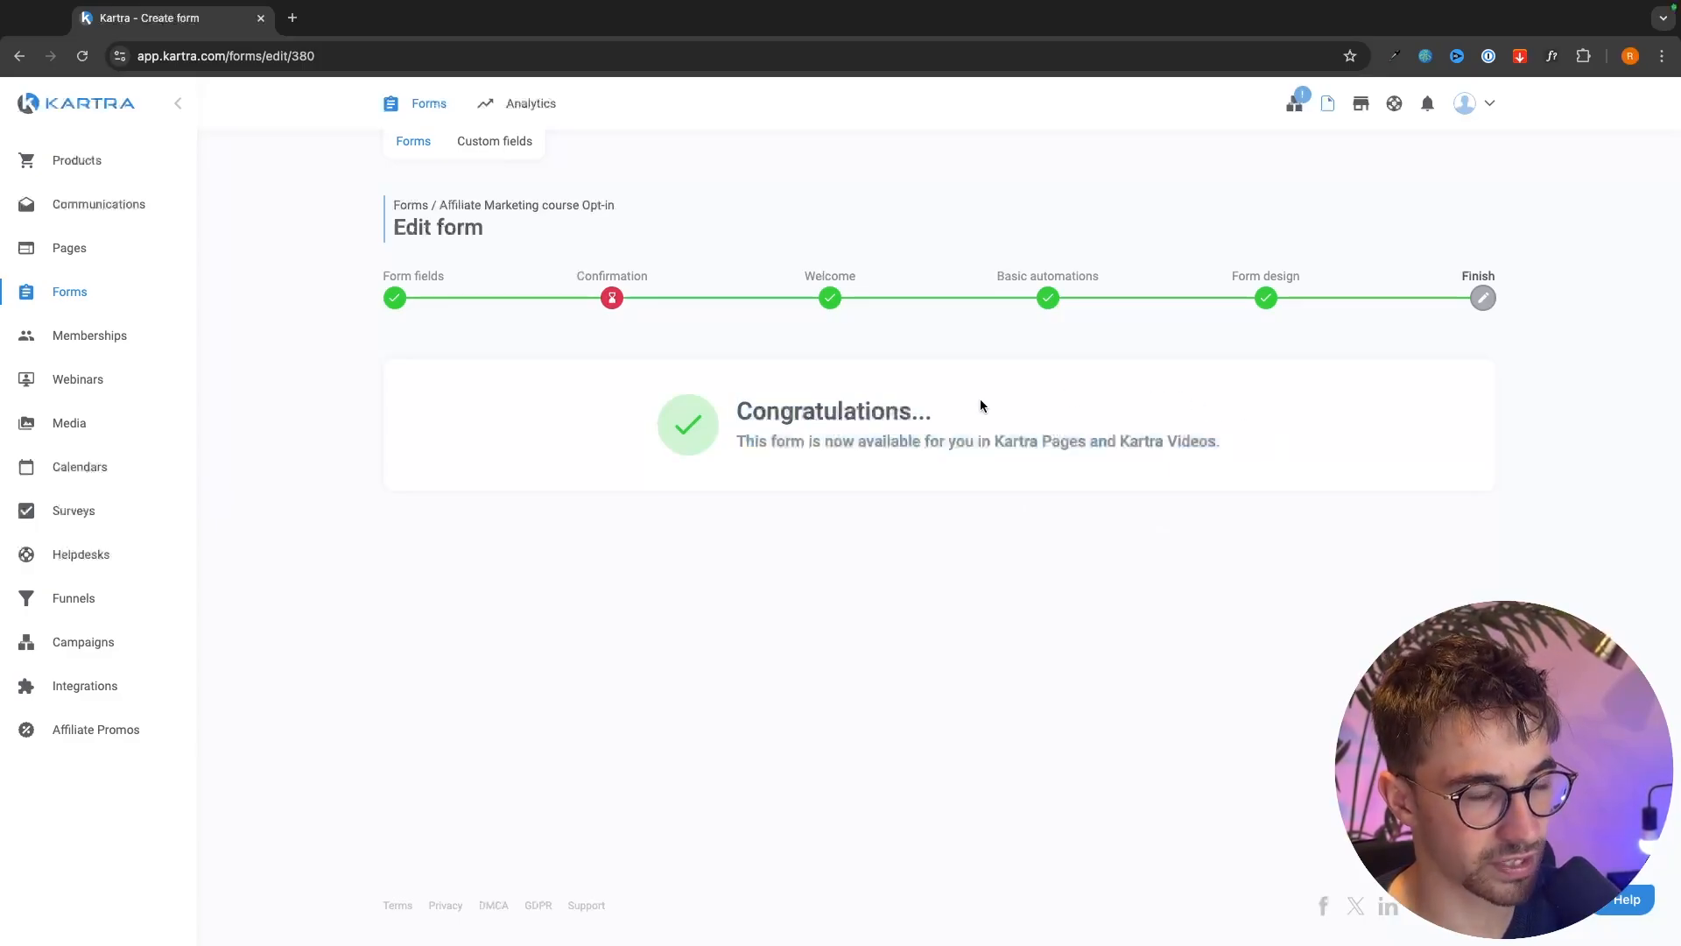
- Open the "AM Course Funnel Squeeze" page for editing in the page builder
click(52, 255)
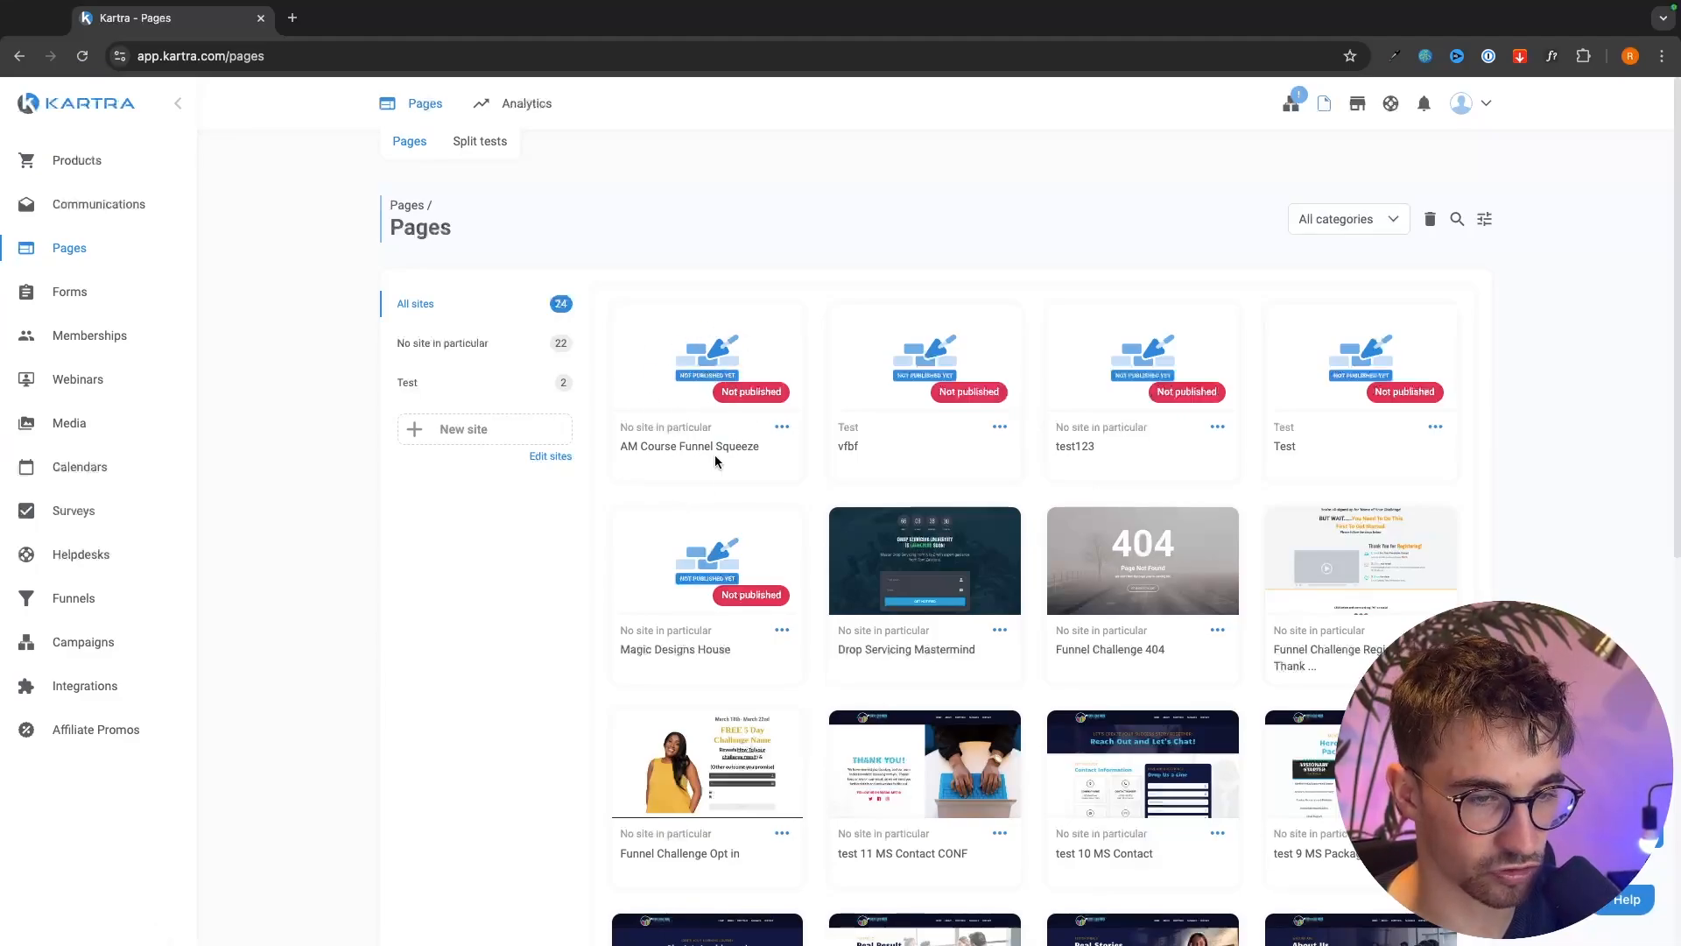
click(782, 428)
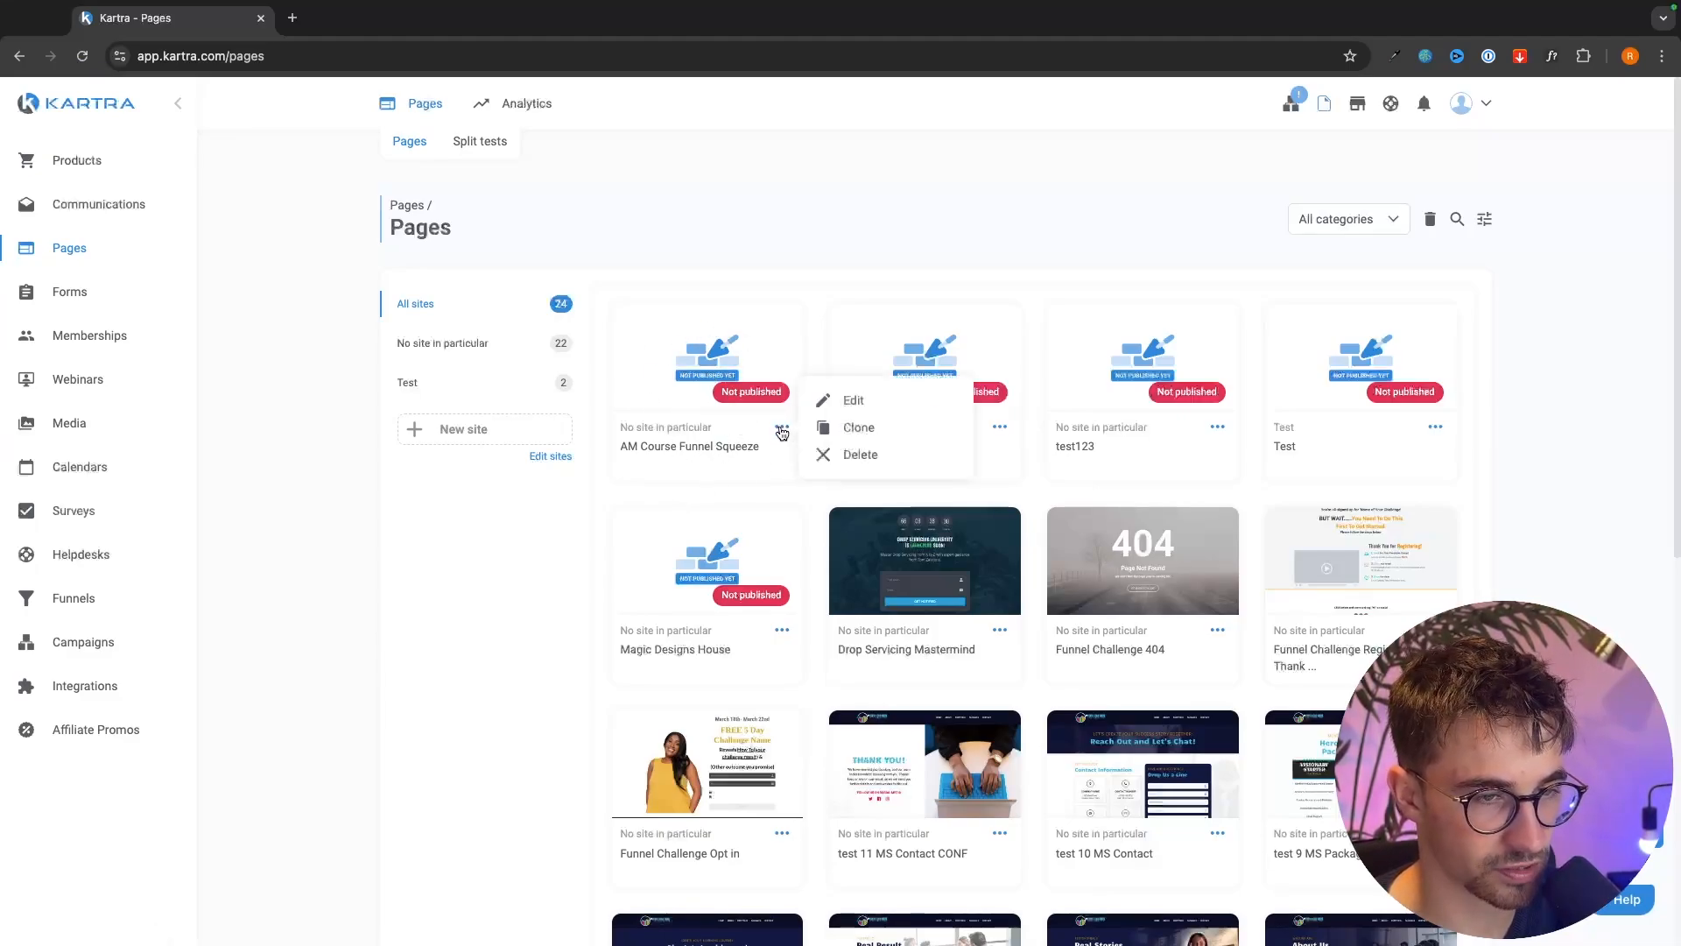
click(855, 403)
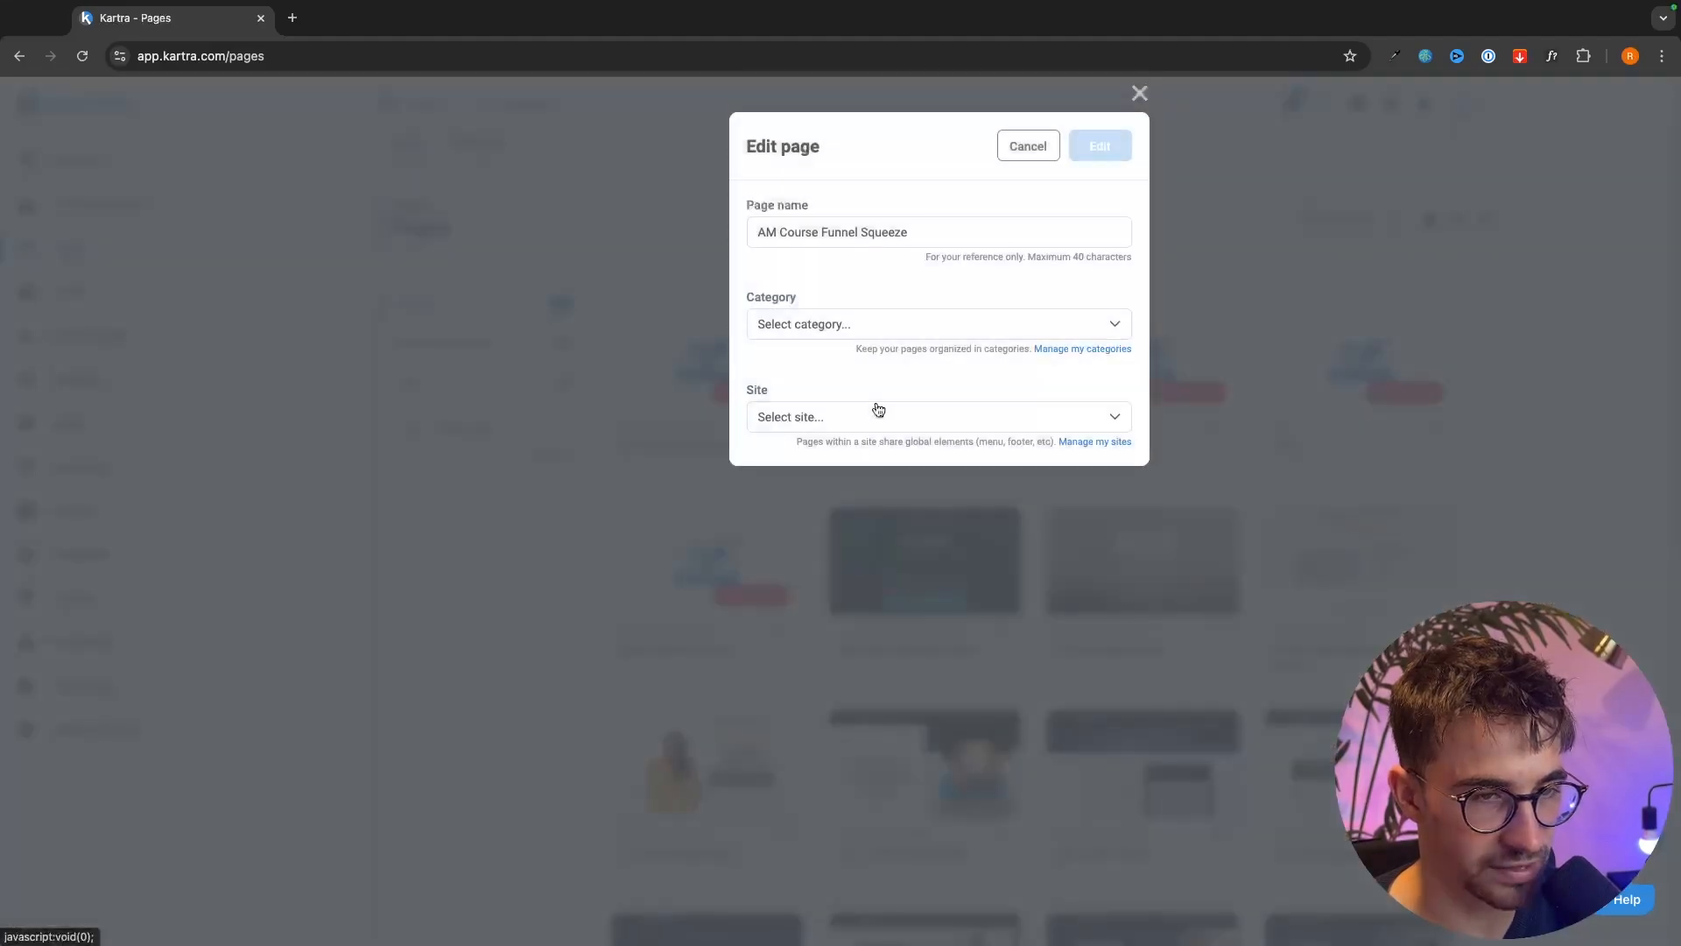
click(1100, 146)
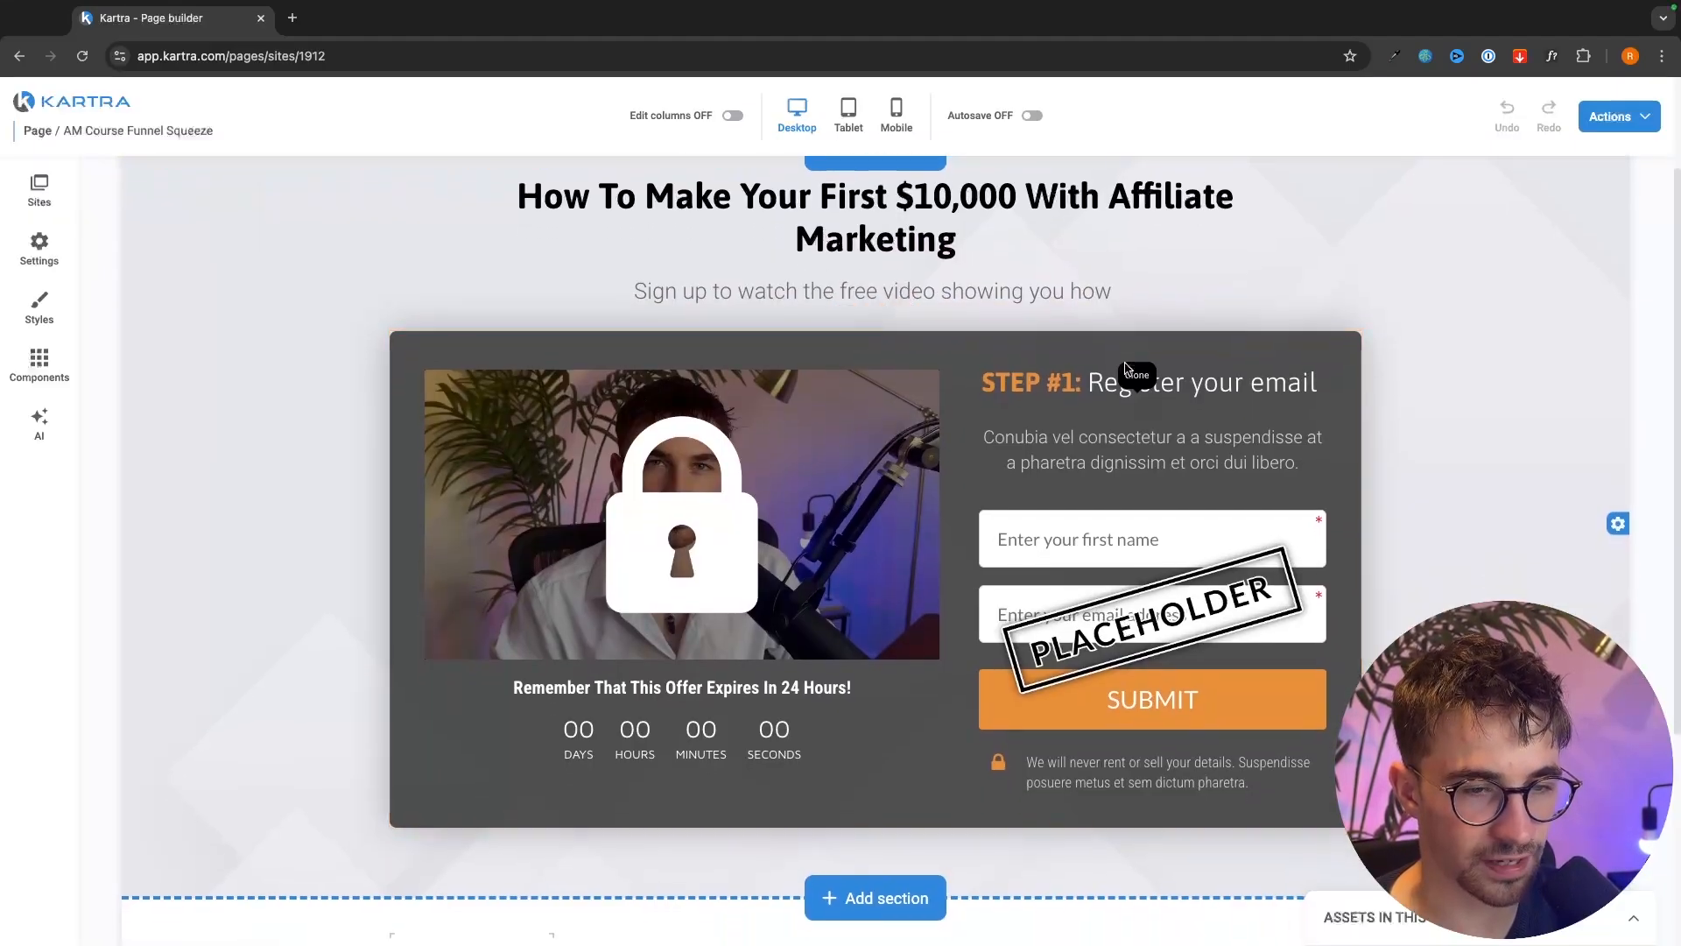
- Connect the squeeze page's placeholder form to the "Affiliate Marketing course Opt-in" form and apply it
scroll(872, 532, down, 1)
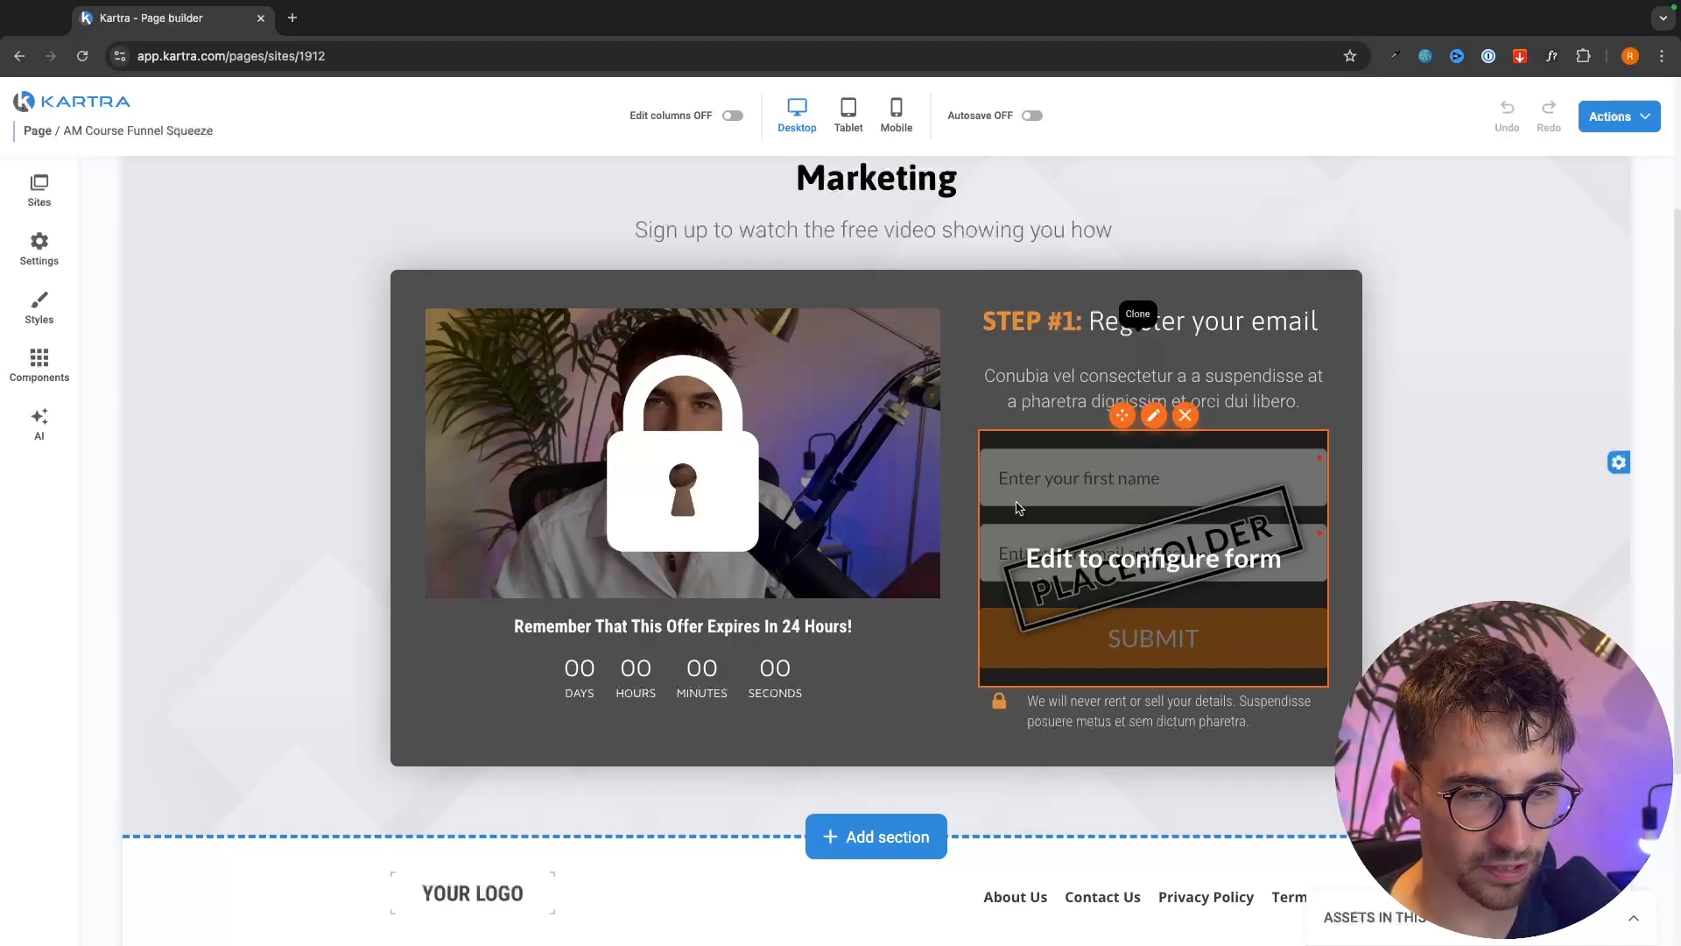
click(1155, 418)
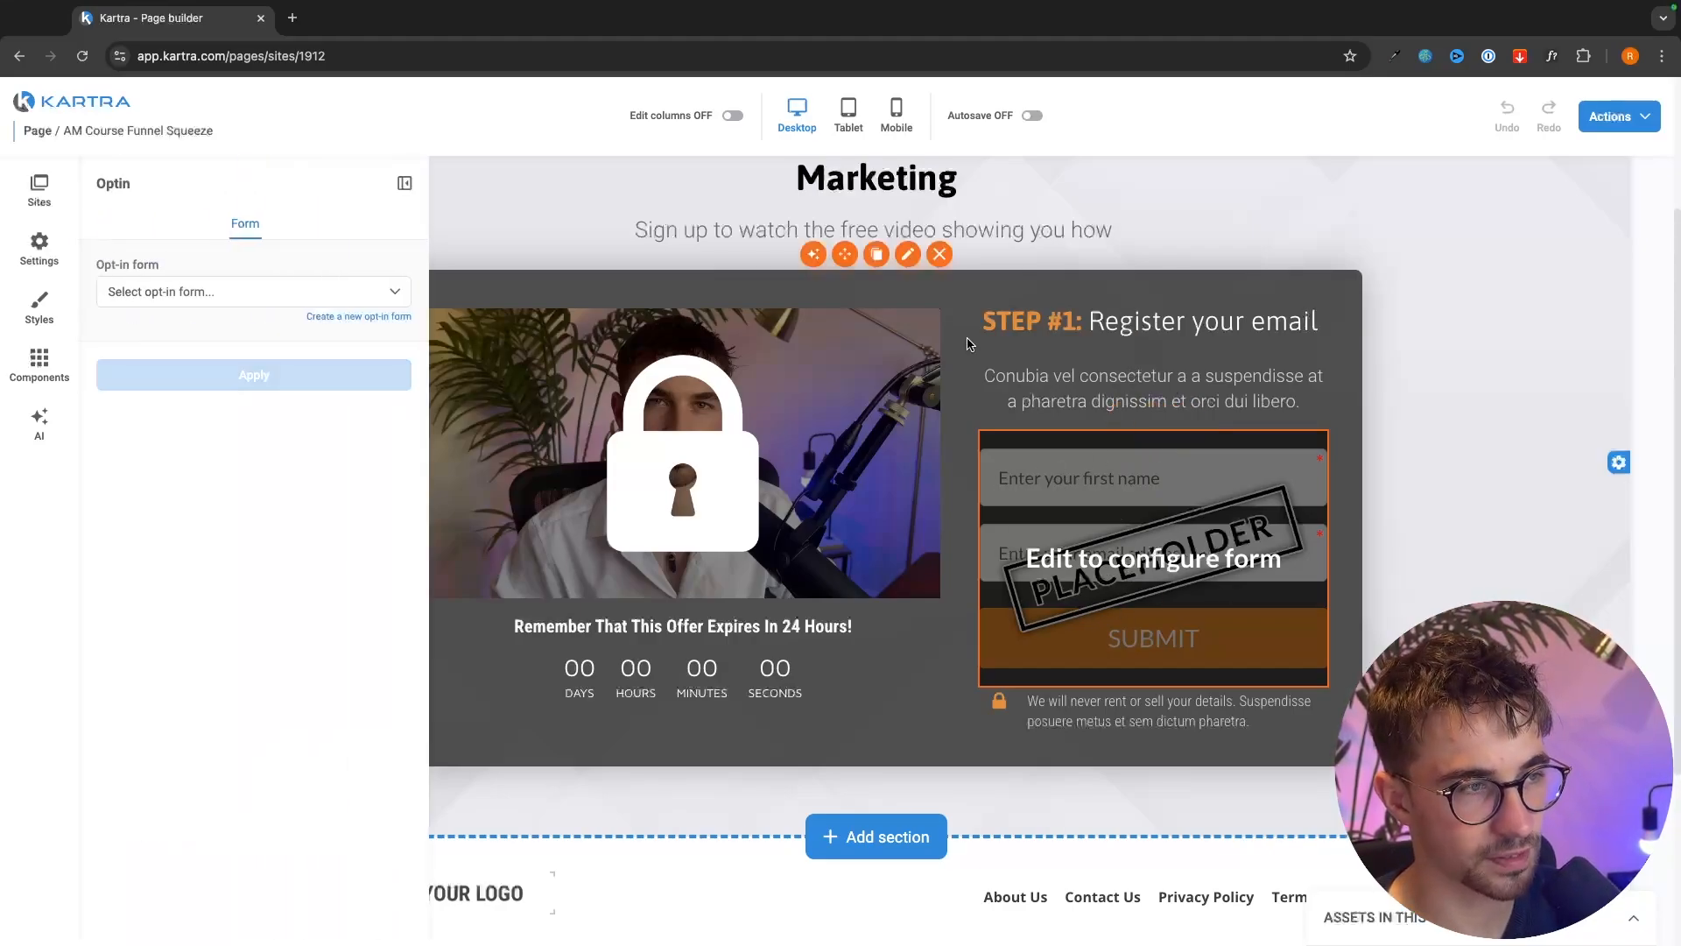
drag(99, 267, 136, 269)
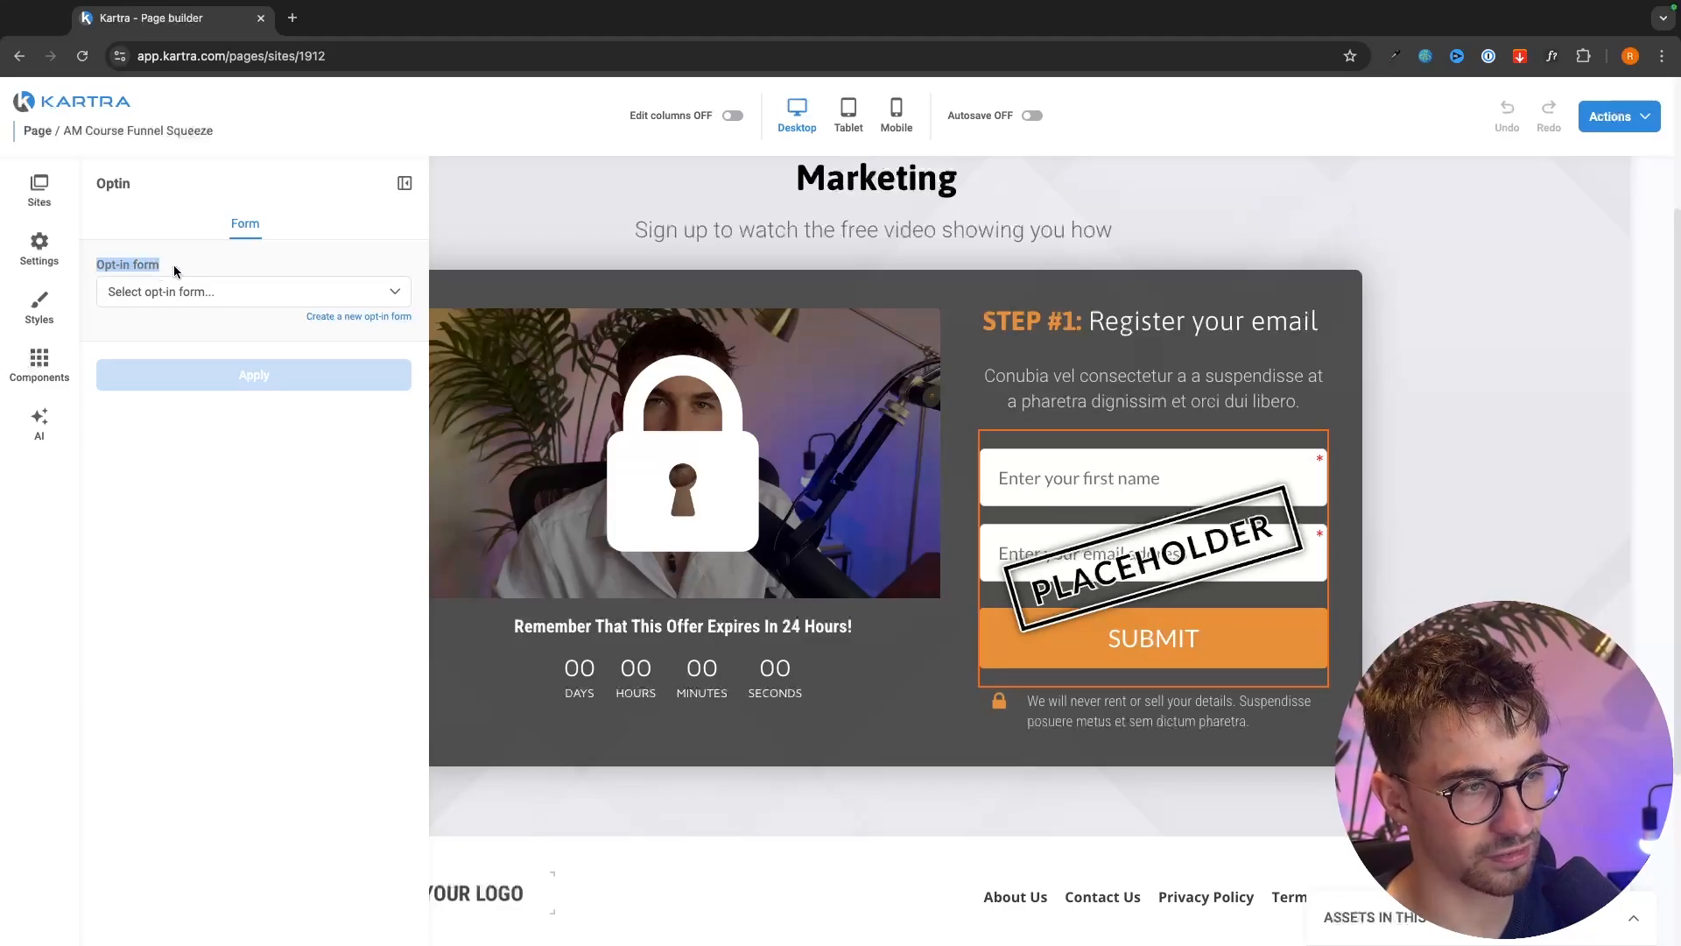
click(120, 254)
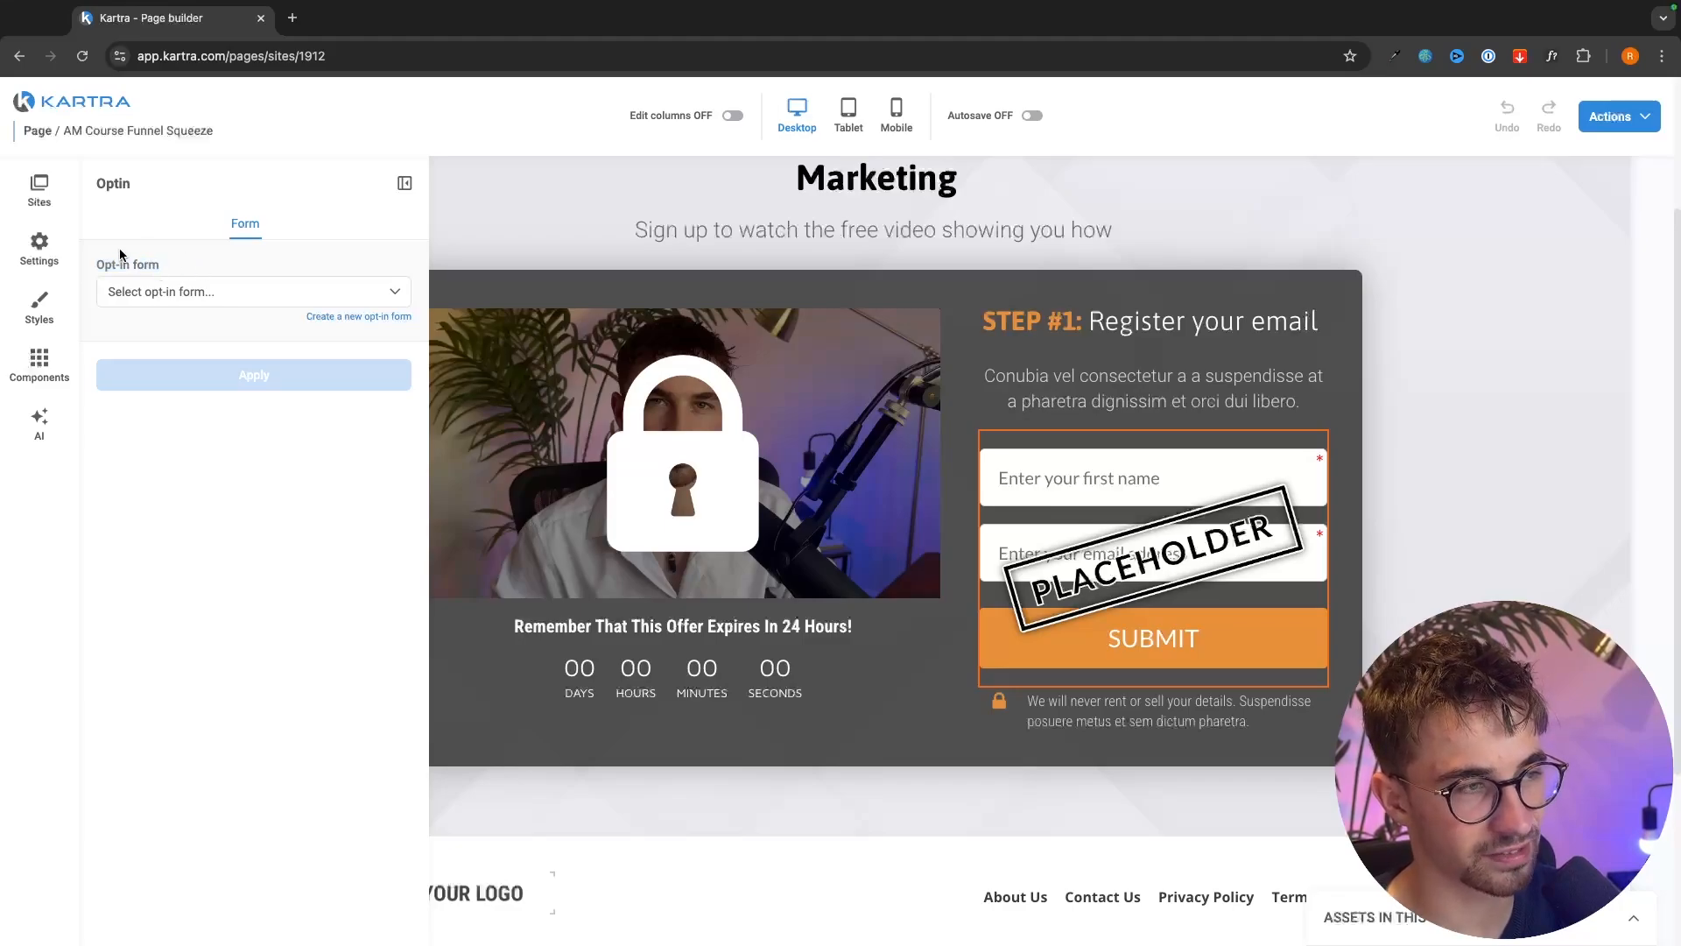
click(152, 292)
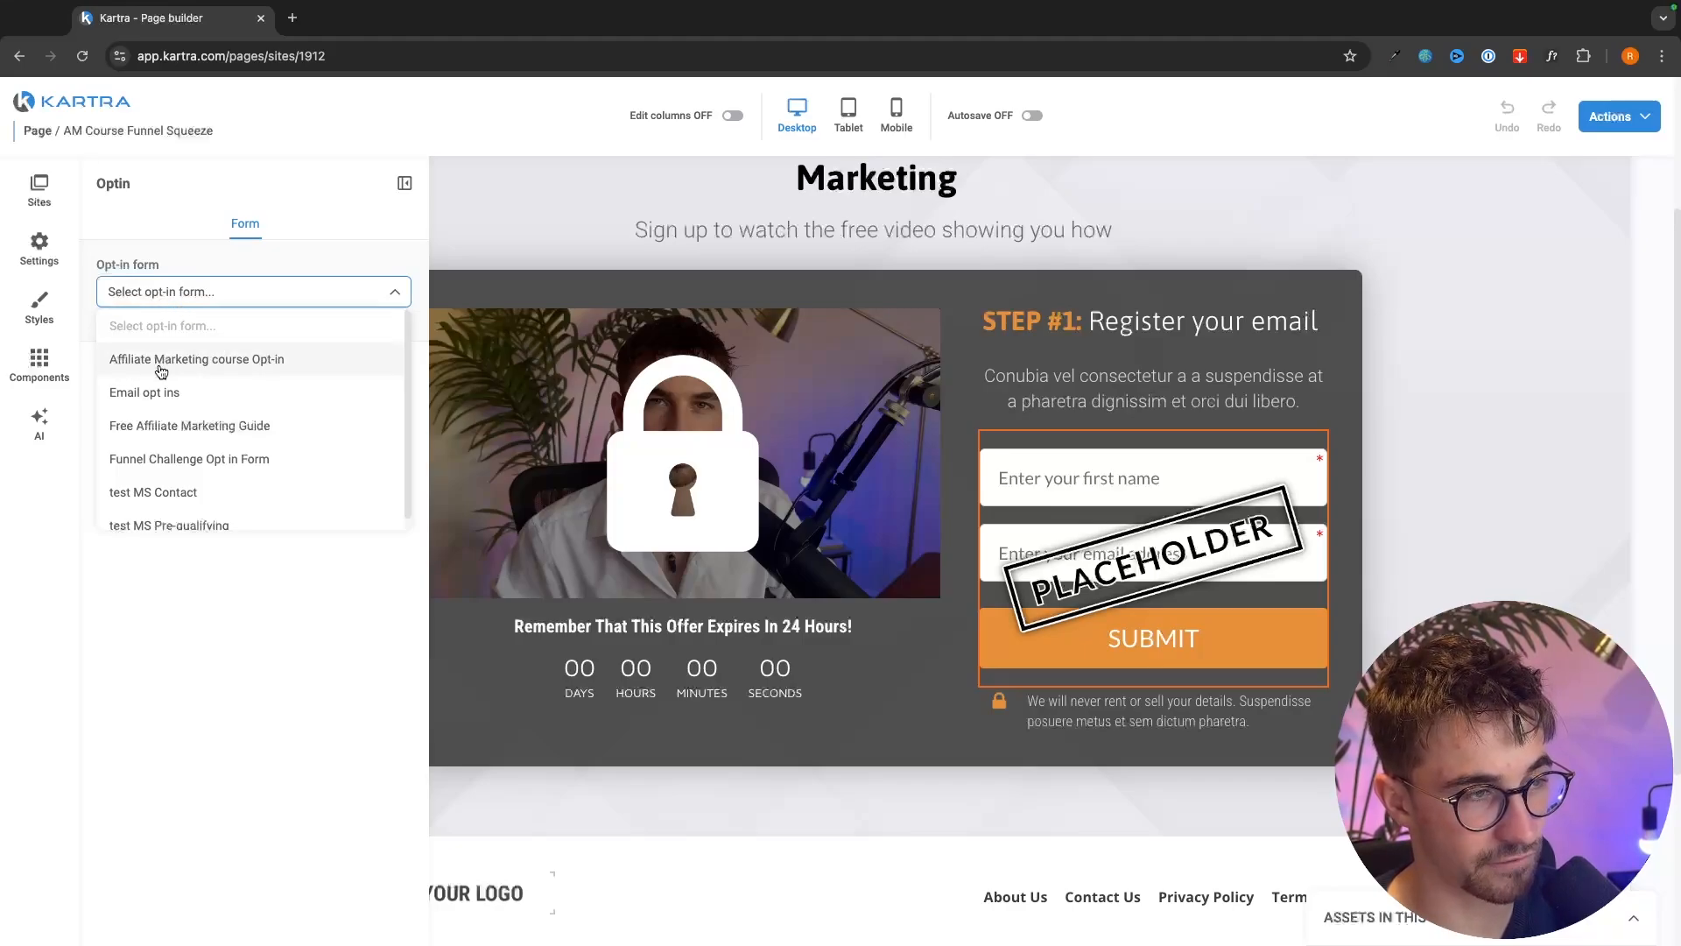
click(276, 366)
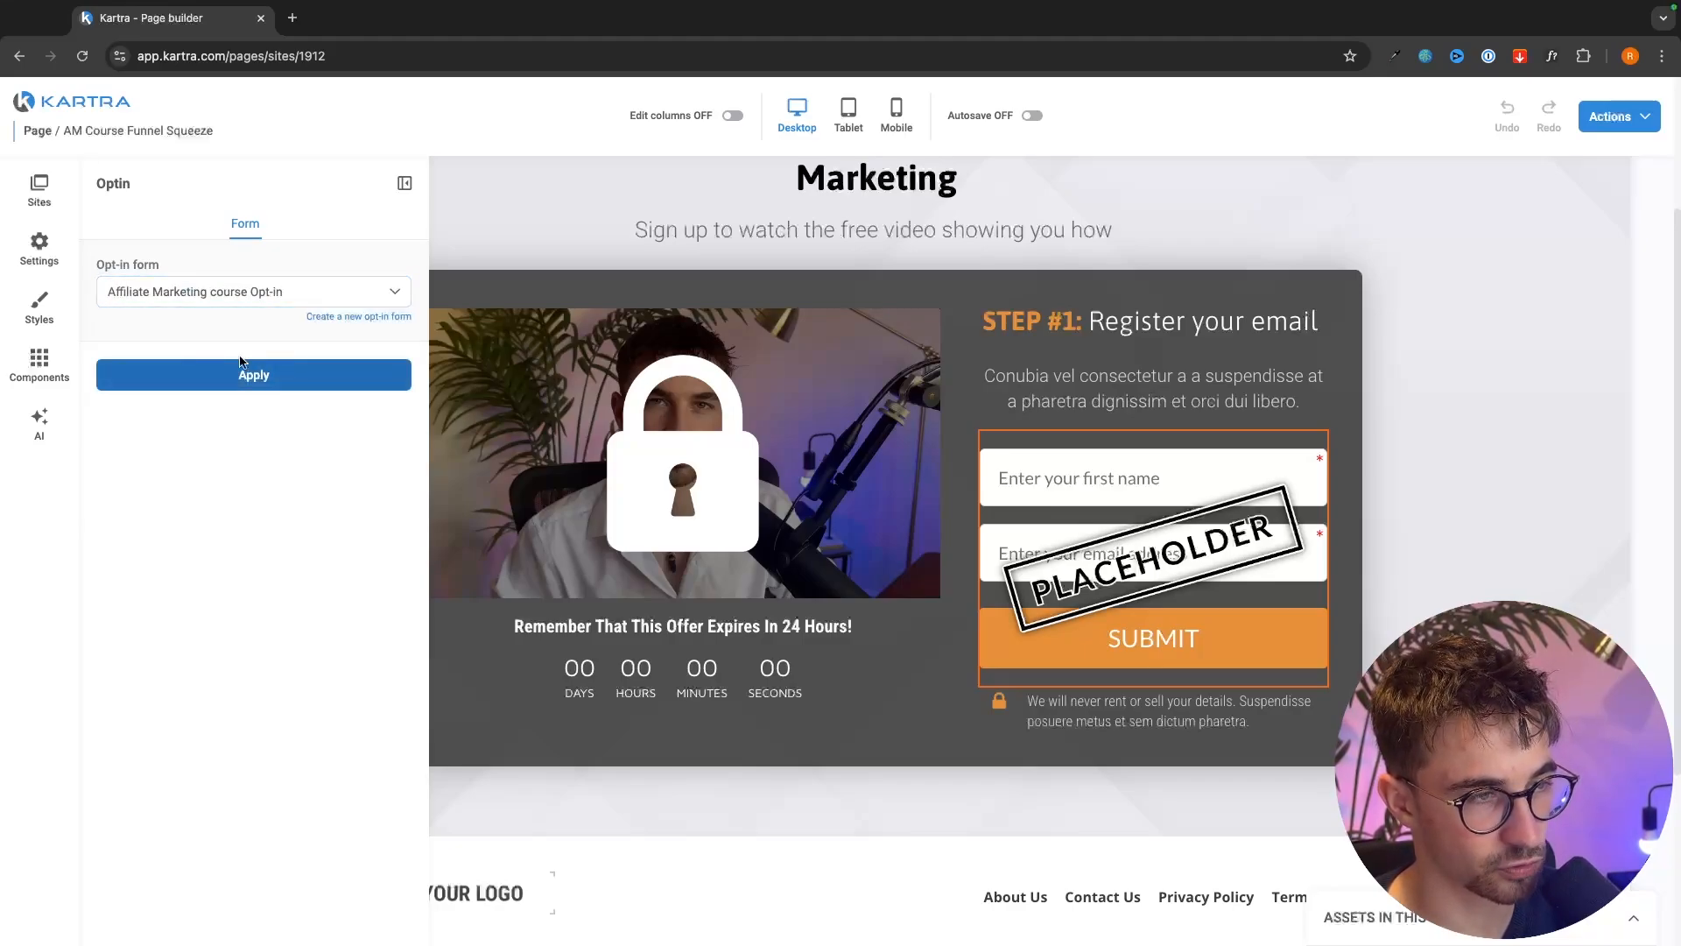
click(274, 387)
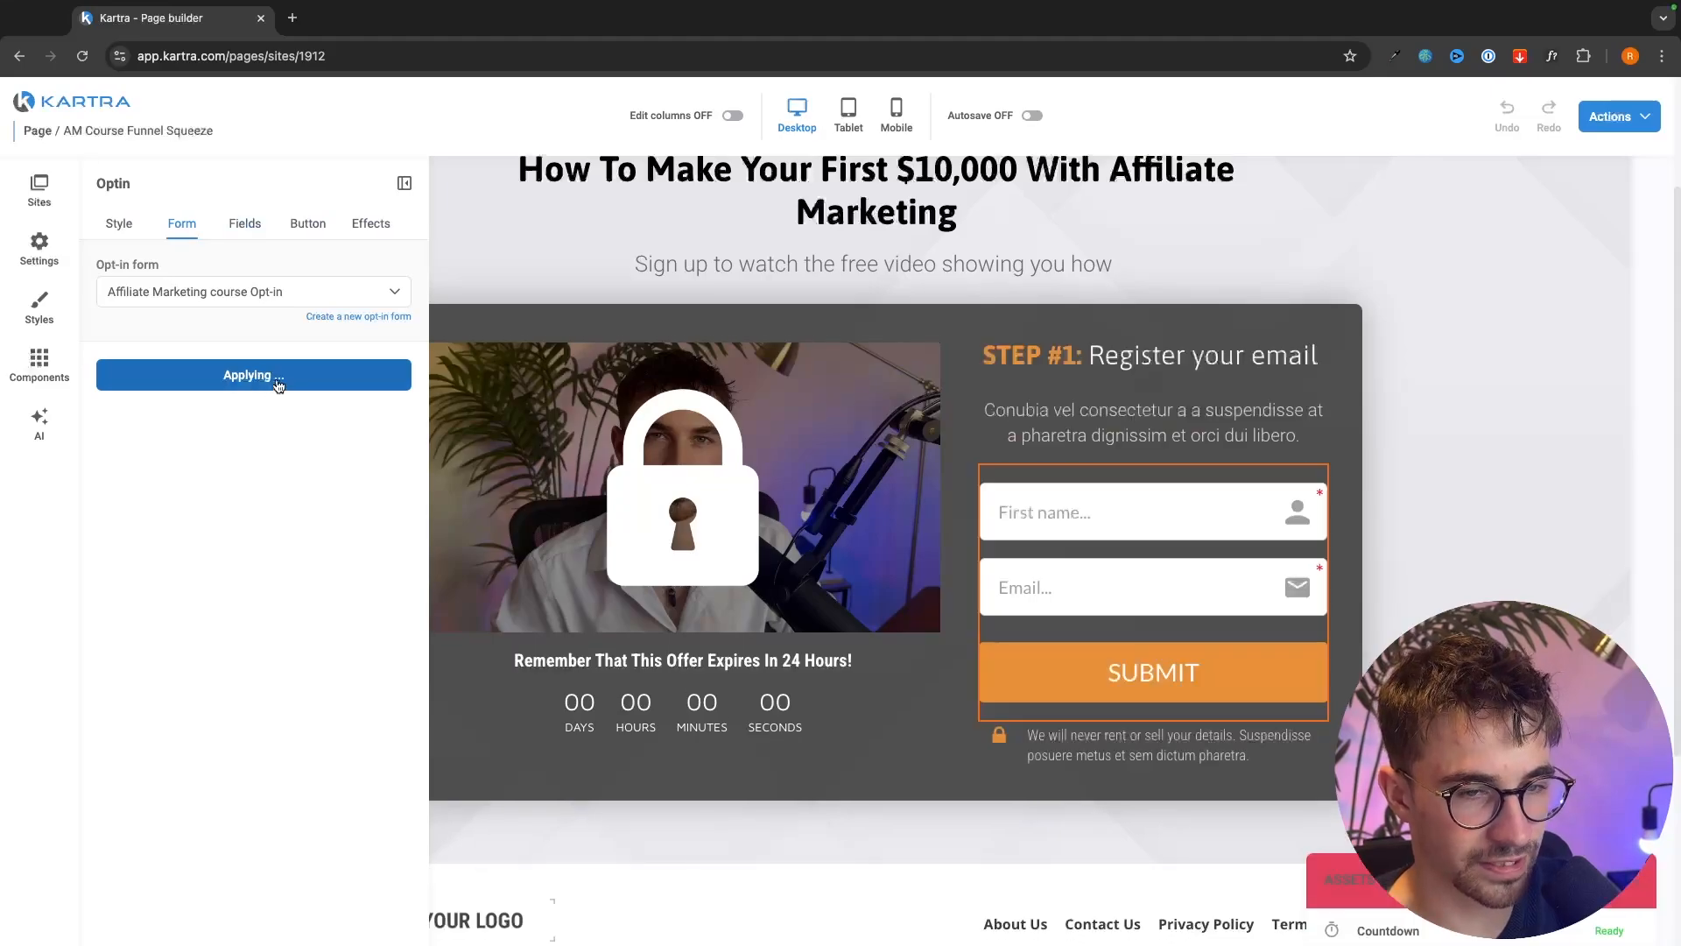
scroll(1068, 648, down, 1)
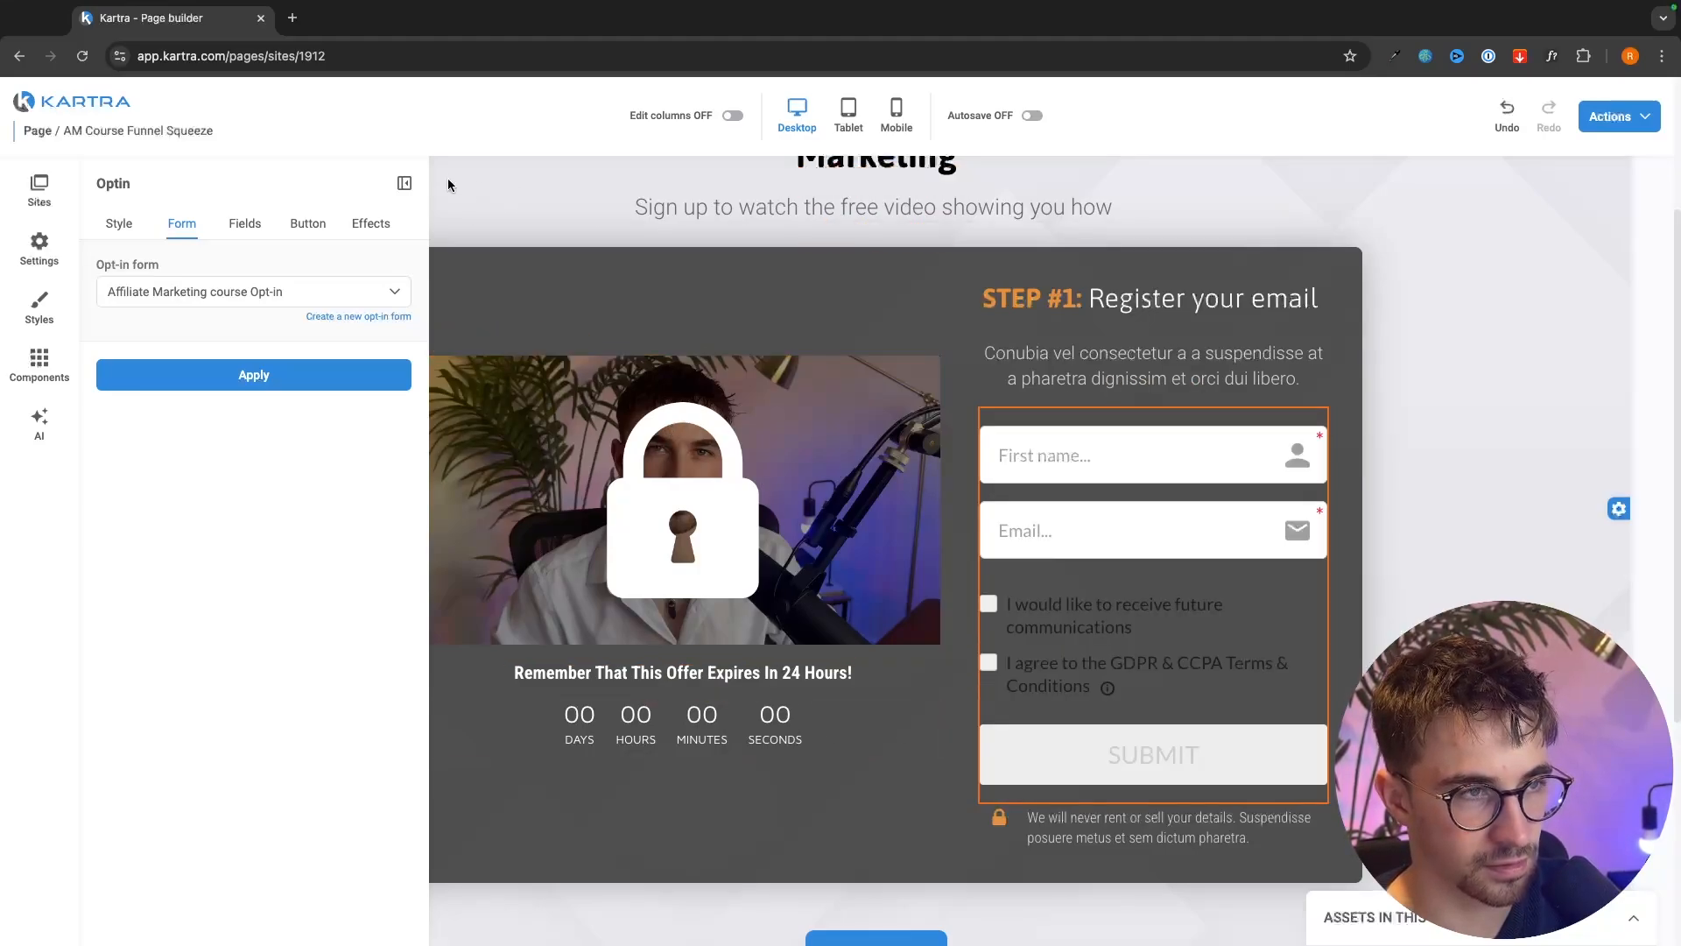
click(406, 187)
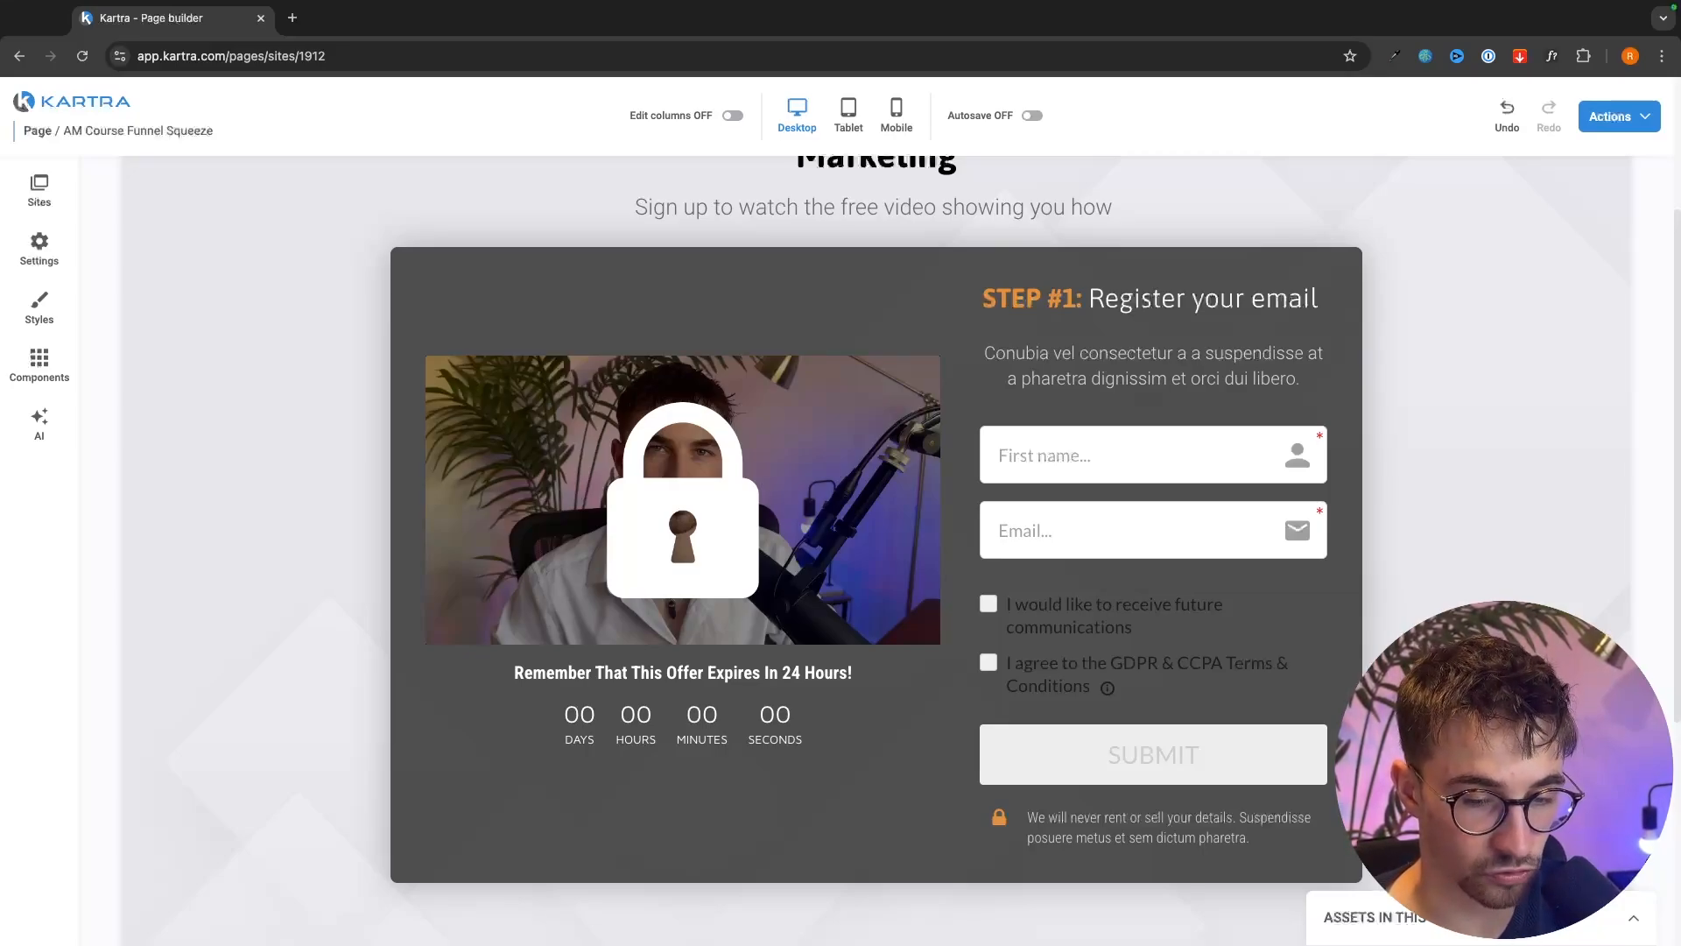
- Check the assets used in the squeeze page, save the page's progress, and return to the pages list
click(1633, 921)
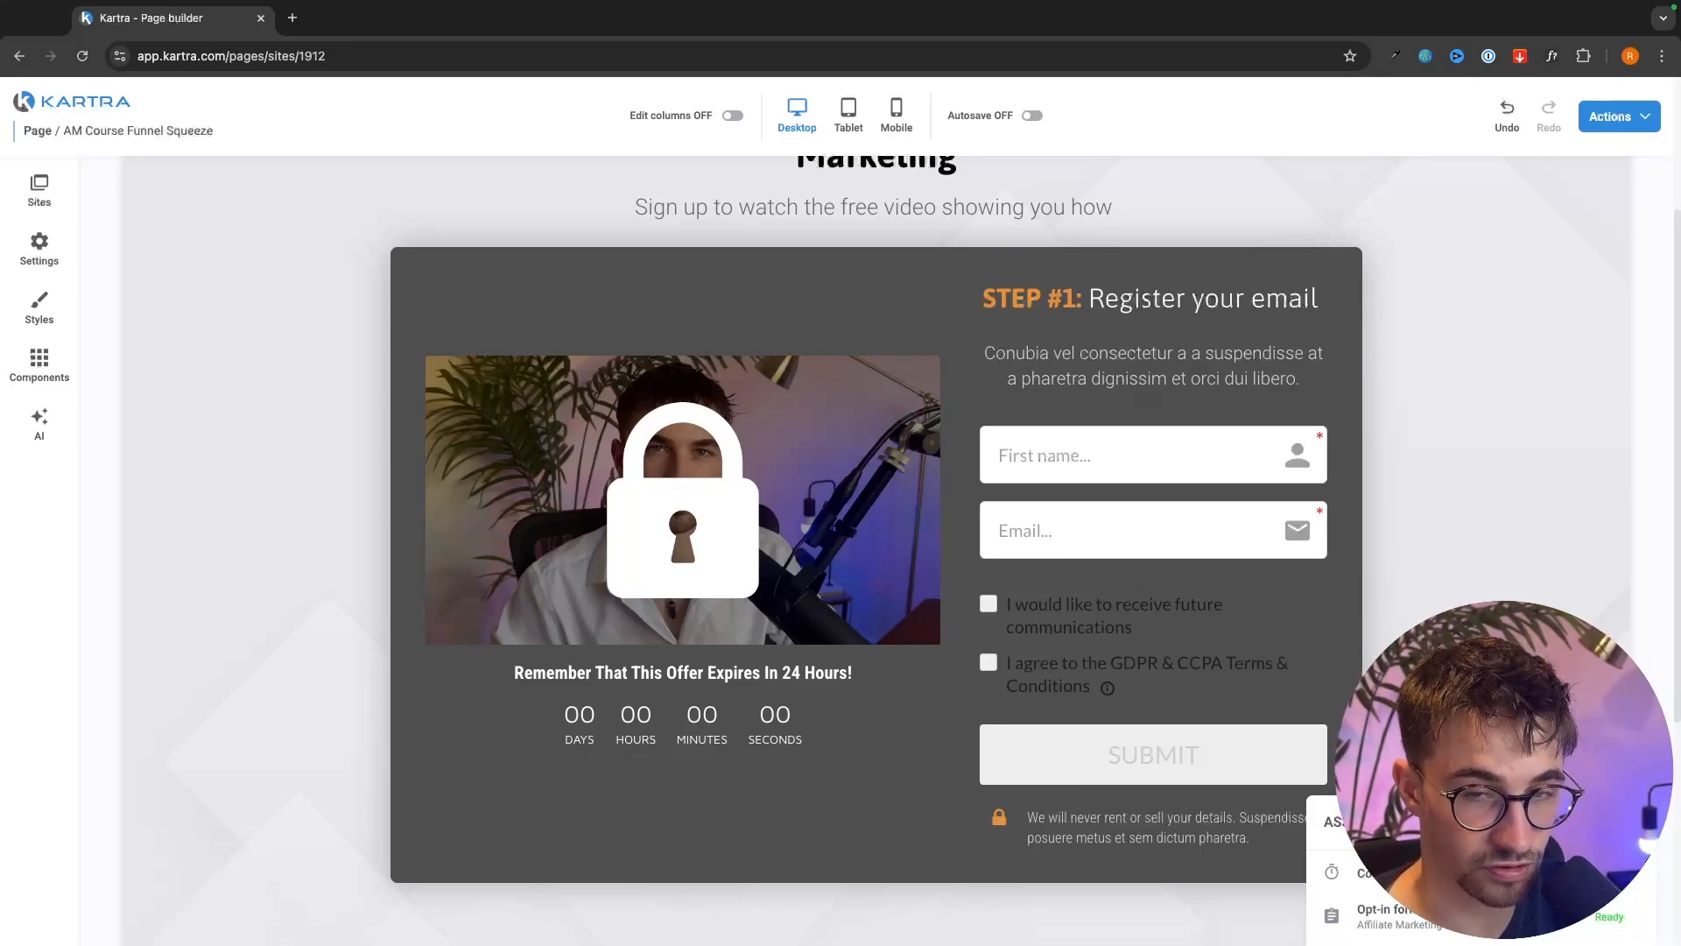
click(1633, 822)
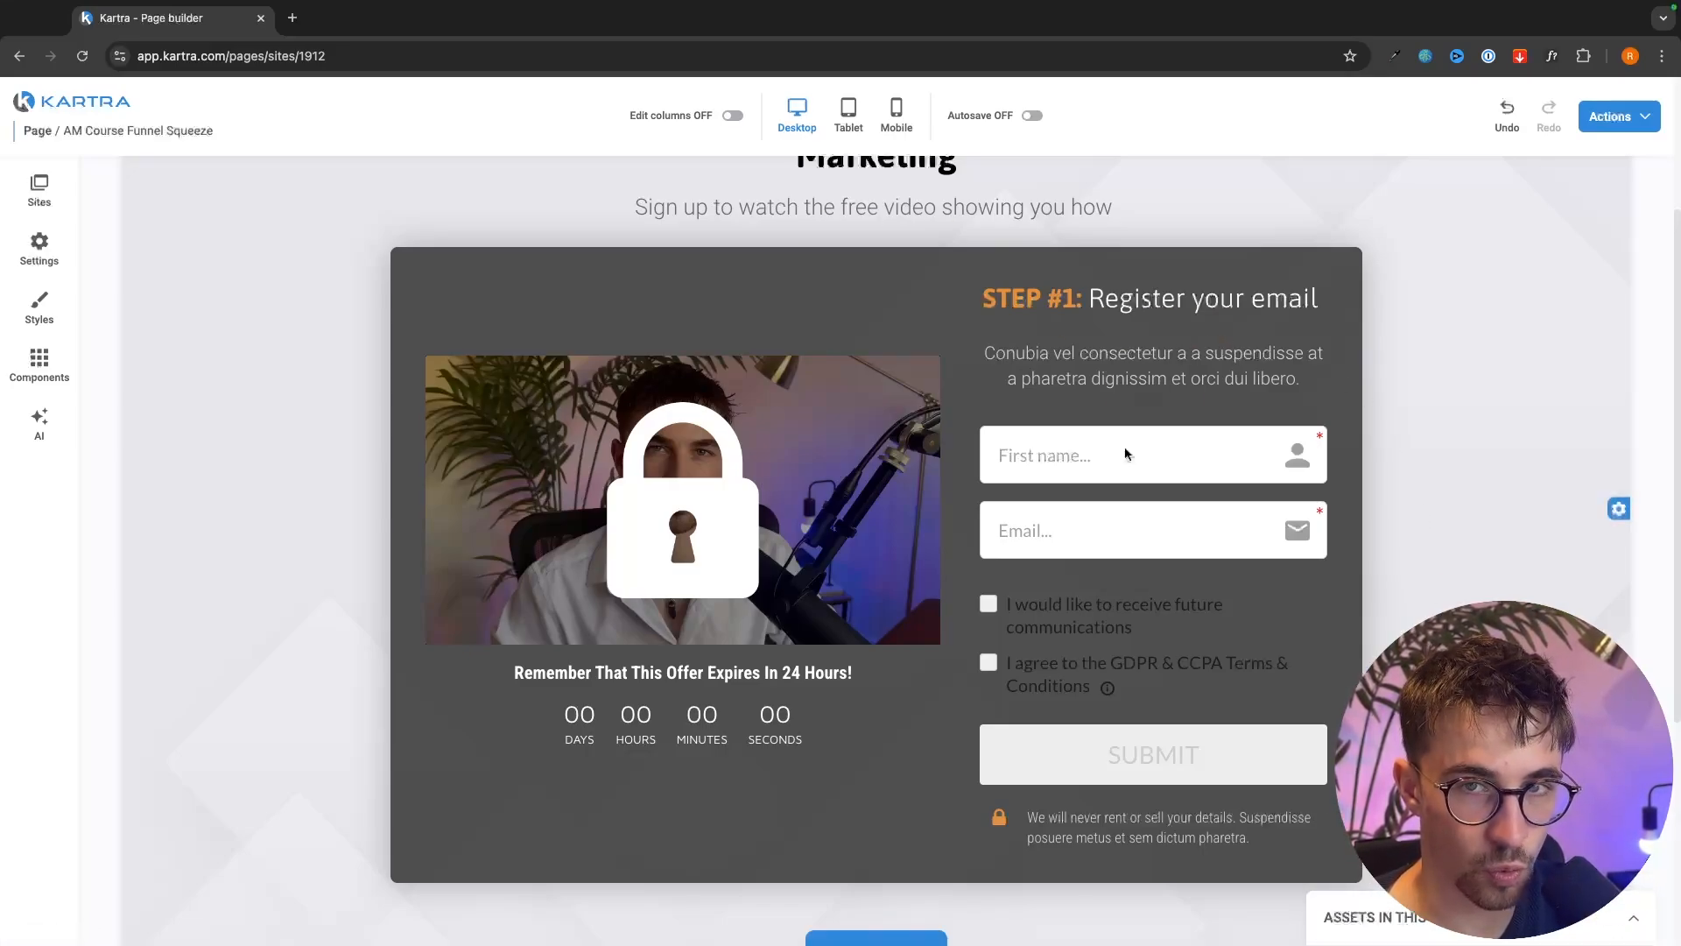
click(1628, 117)
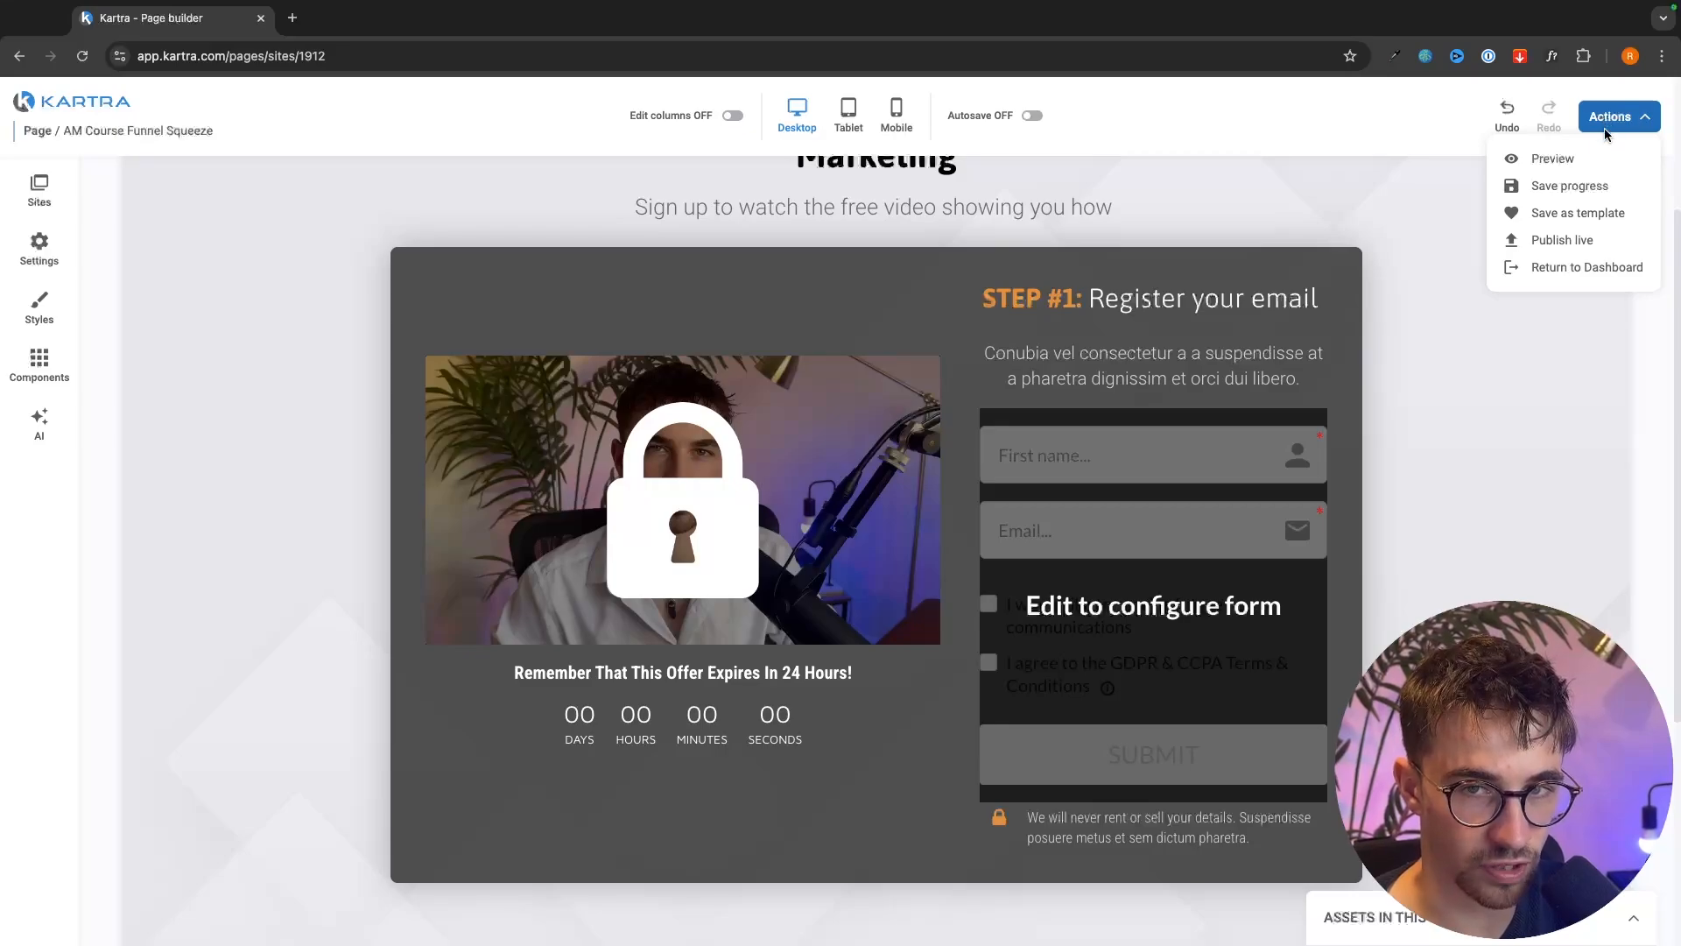
click(1557, 191)
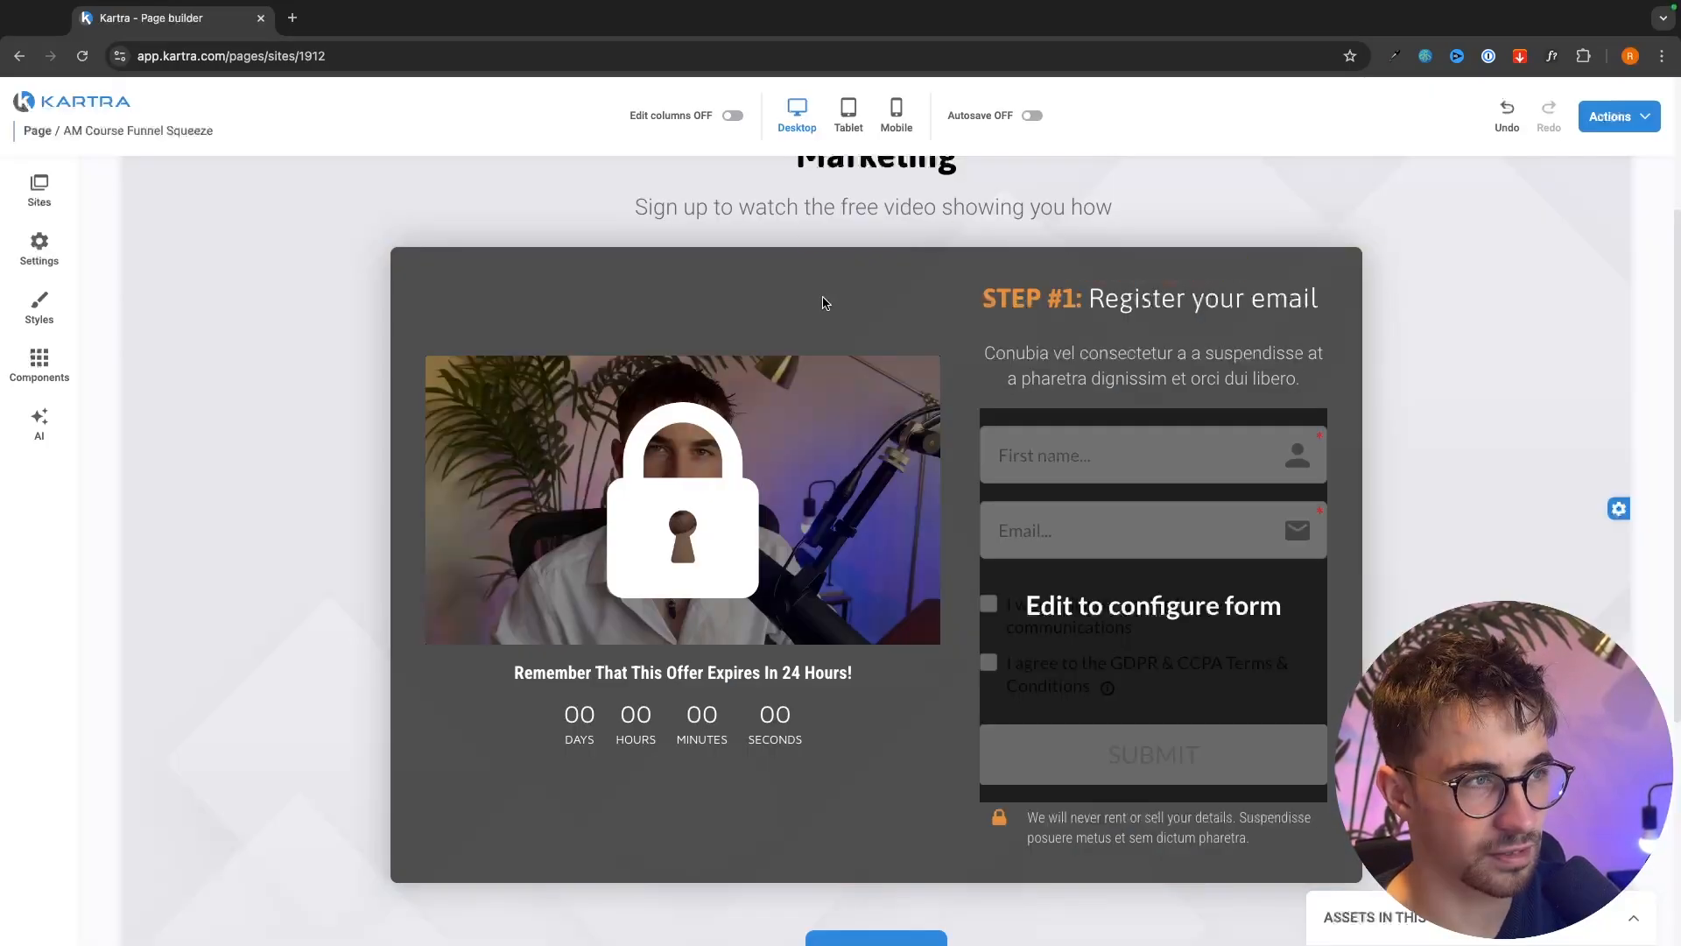
click(24, 59)
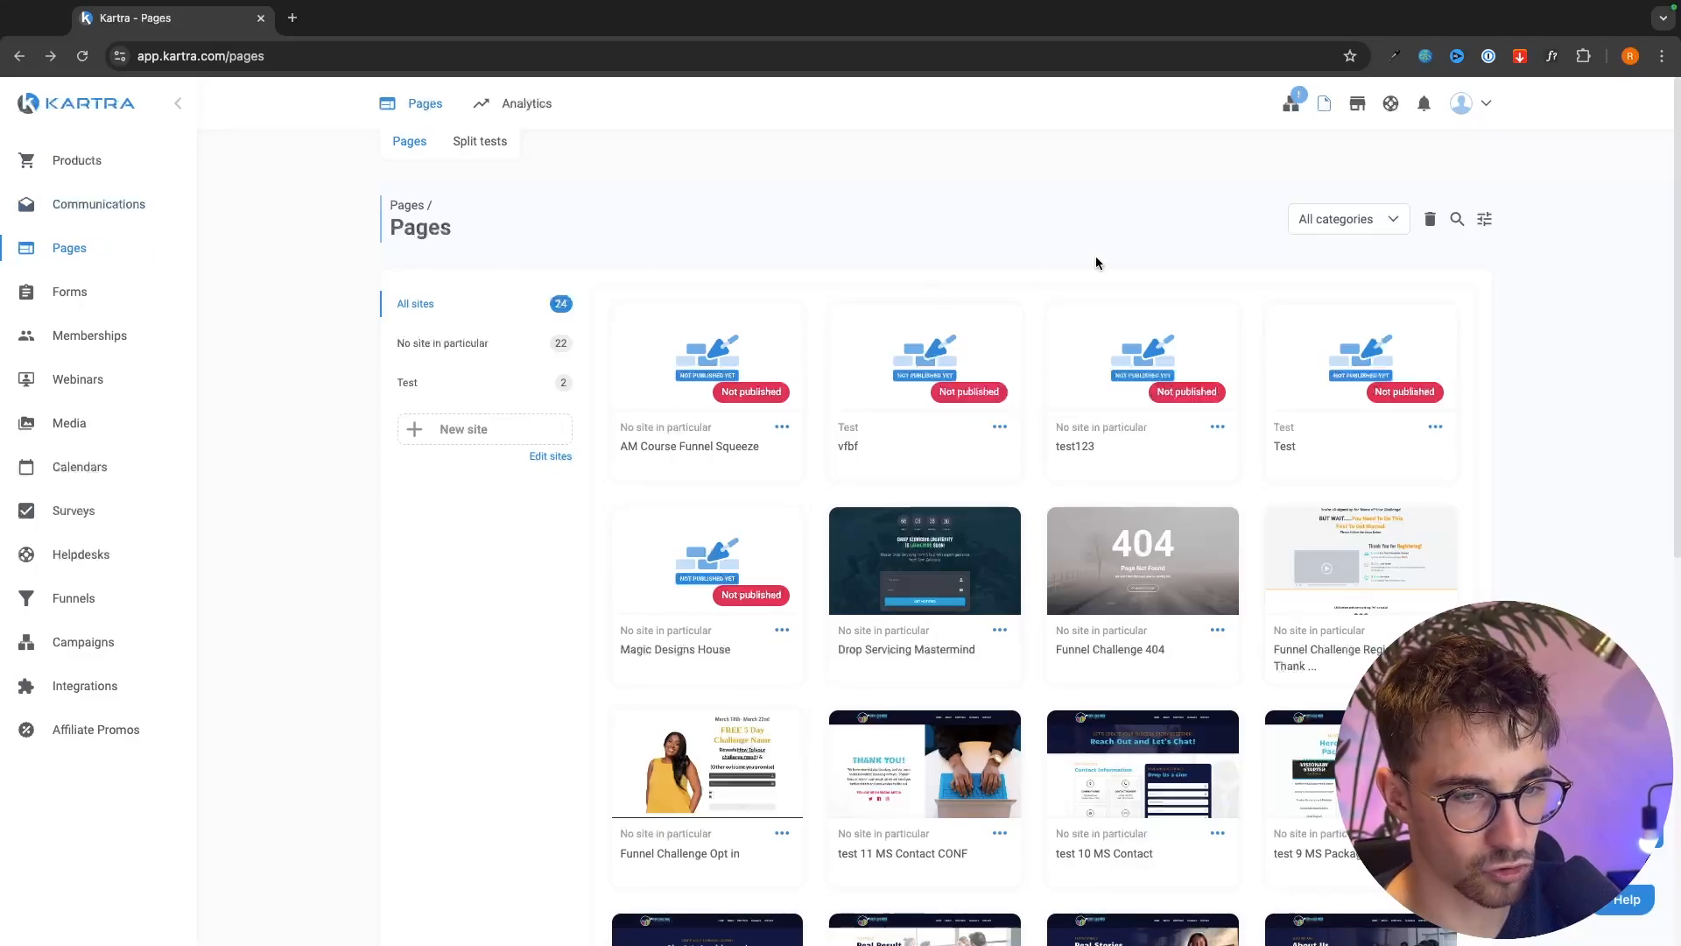
- Start a new page from the template gallery and filter the templates to Long Sales Pages
click(1640, 826)
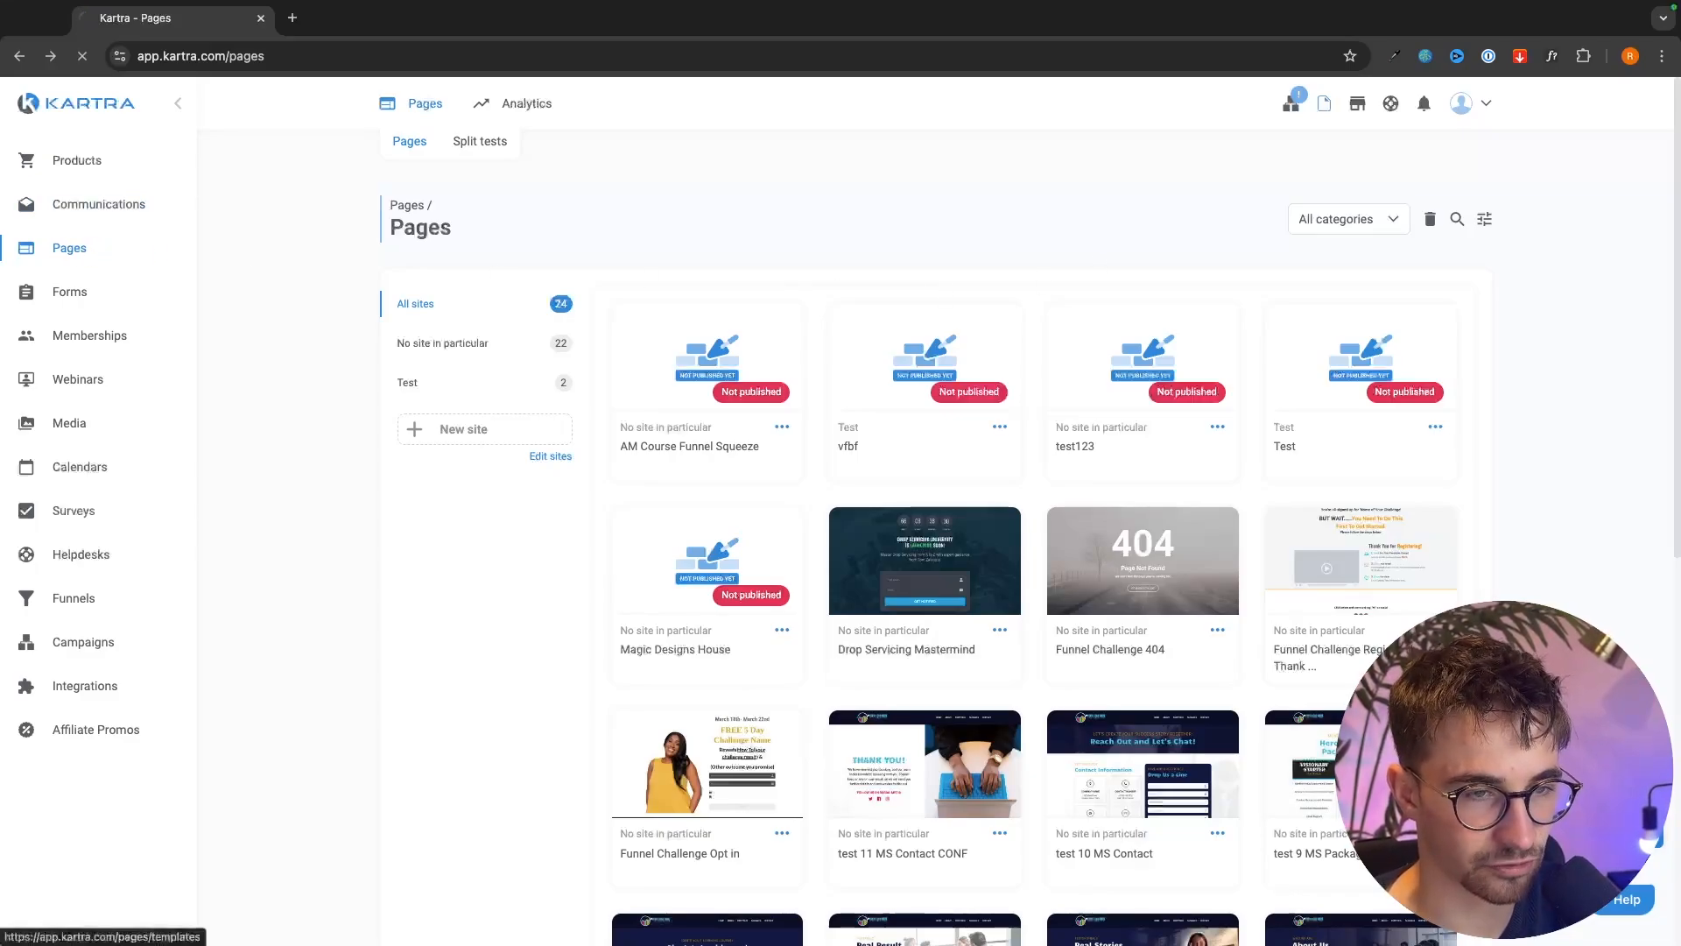
scroll(1259, 612, down, 1)
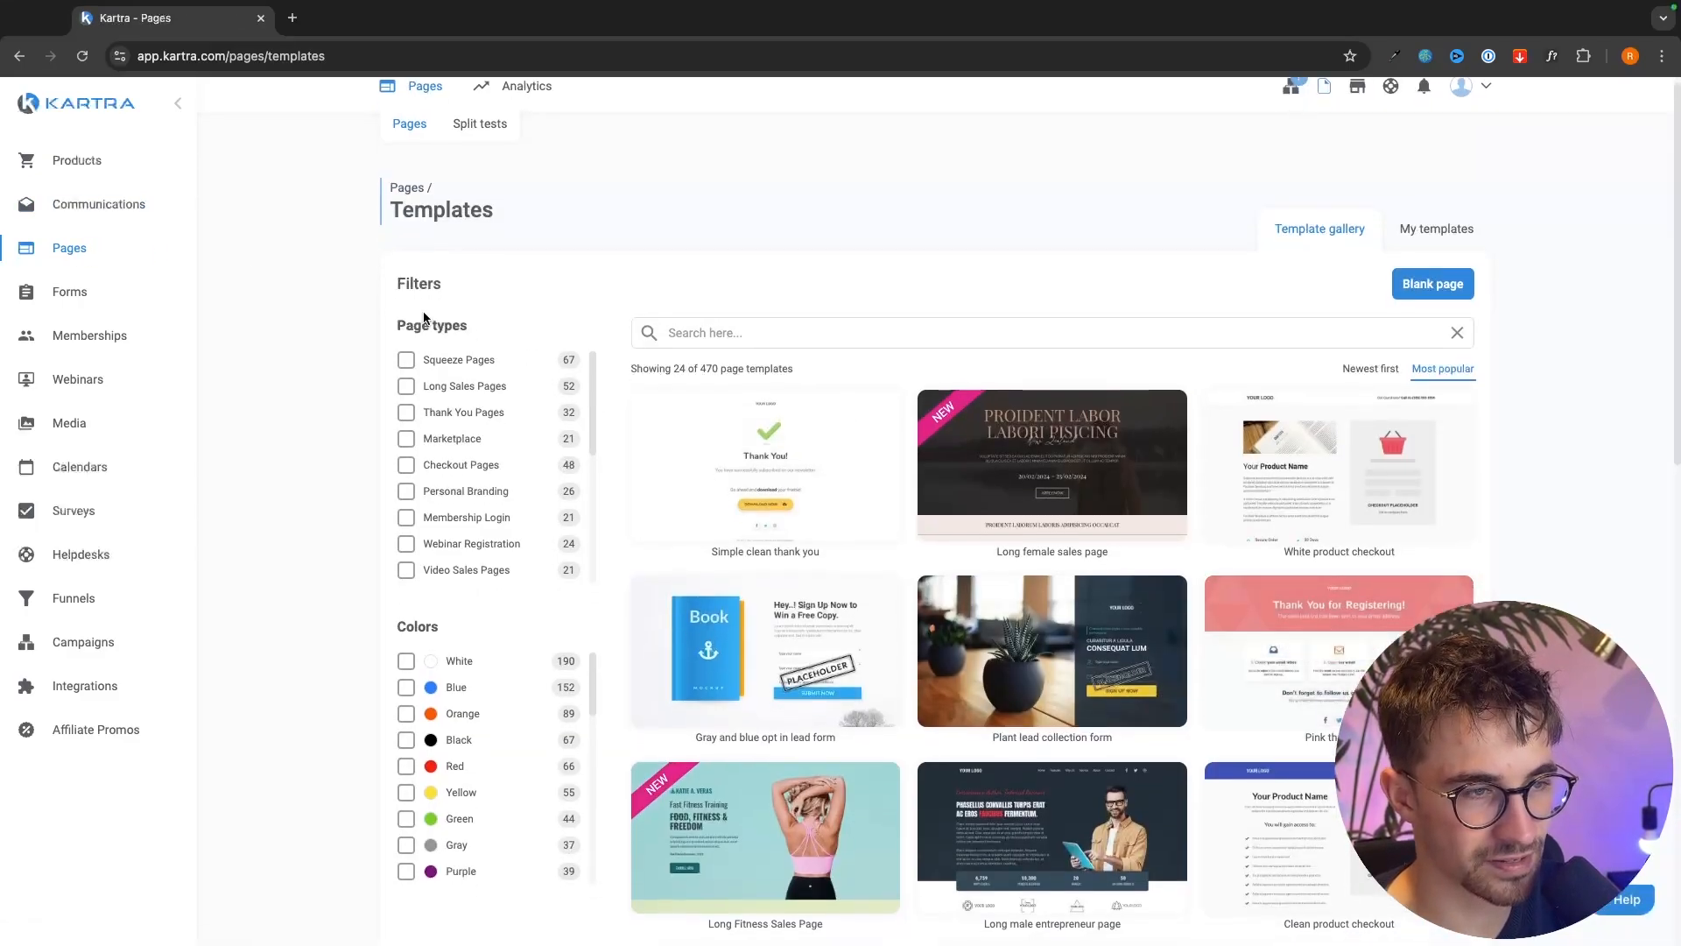
click(445, 386)
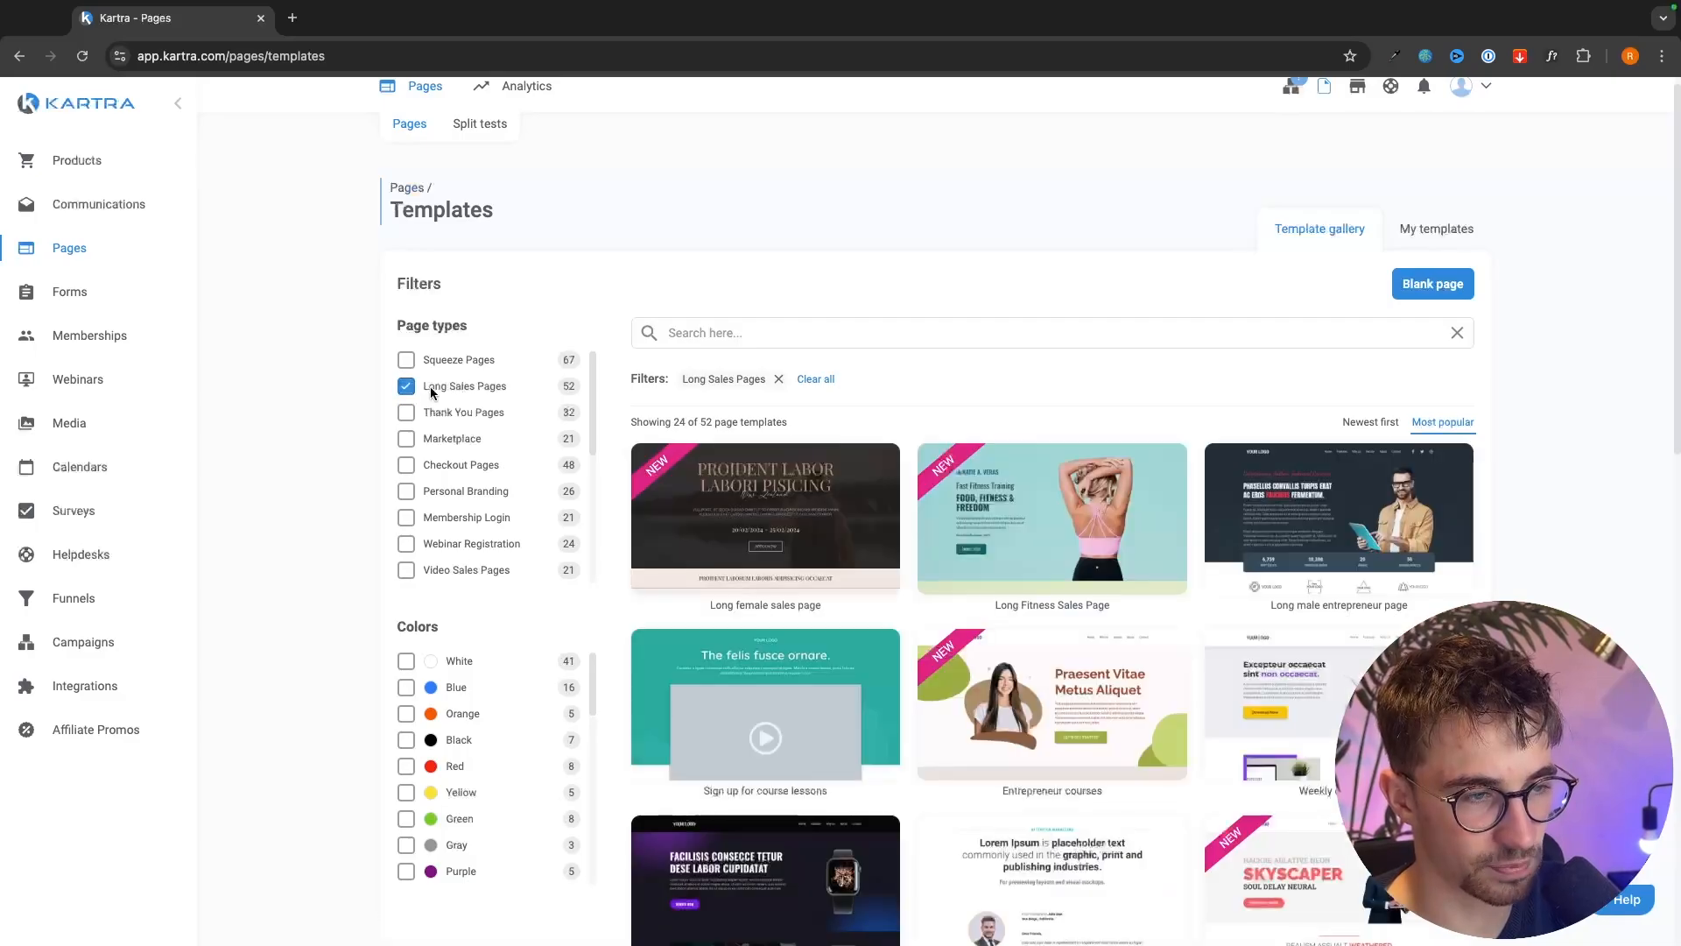
scroll(948, 553, down, 2)
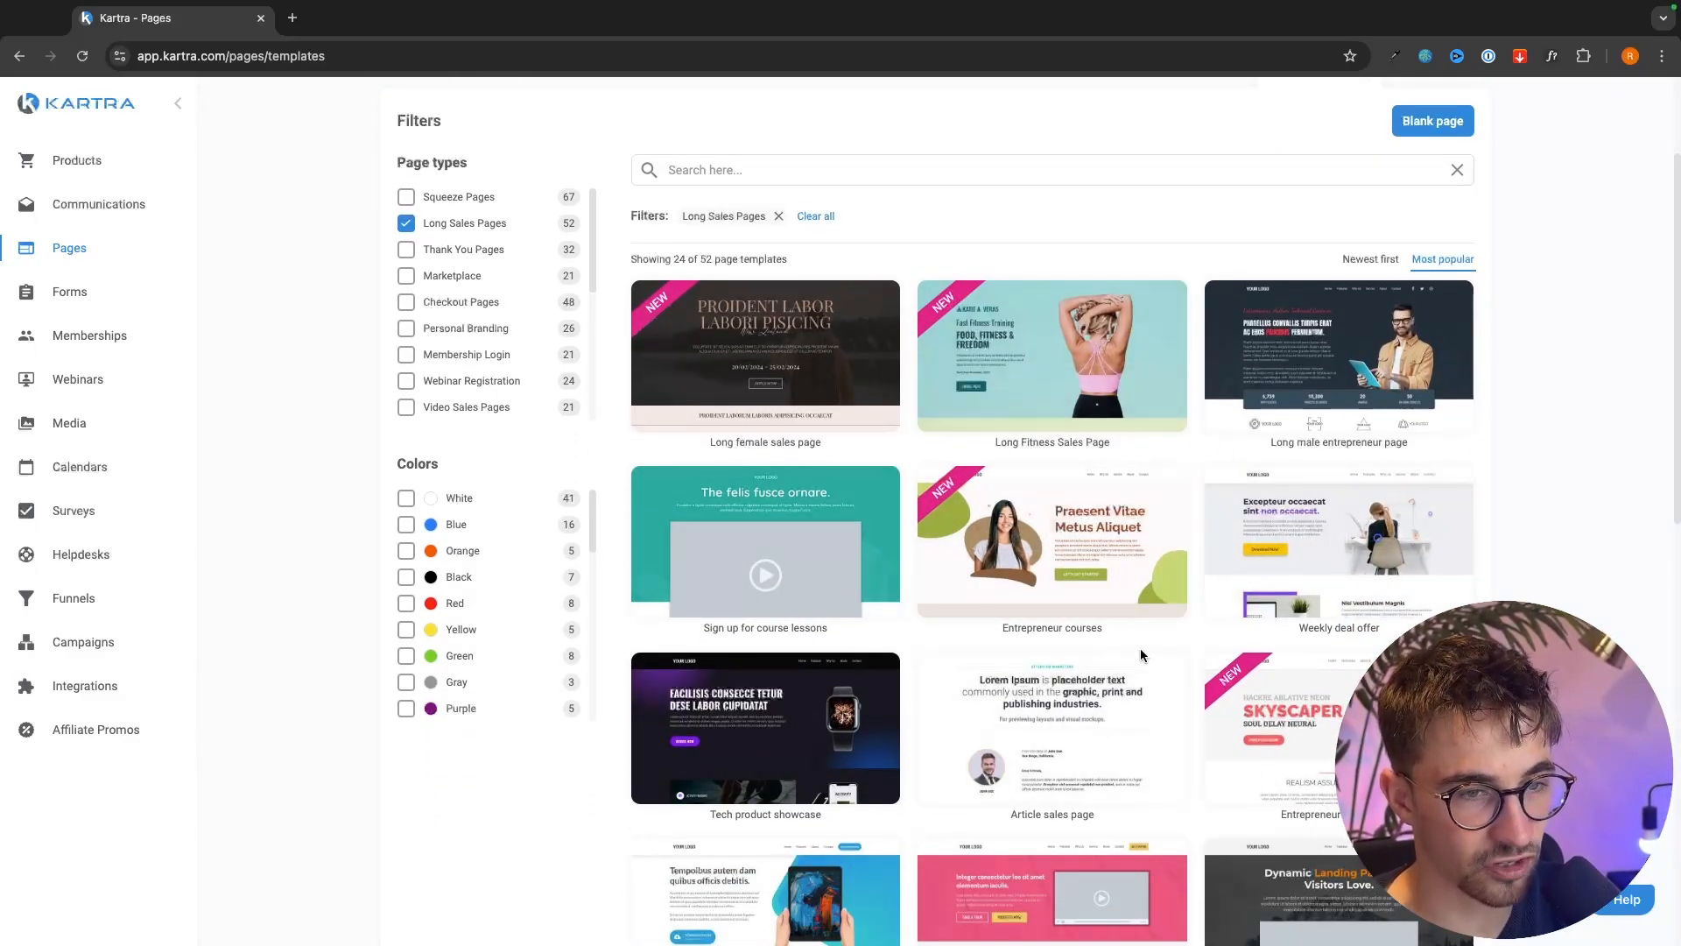
scroll(1140, 648, up, 1)
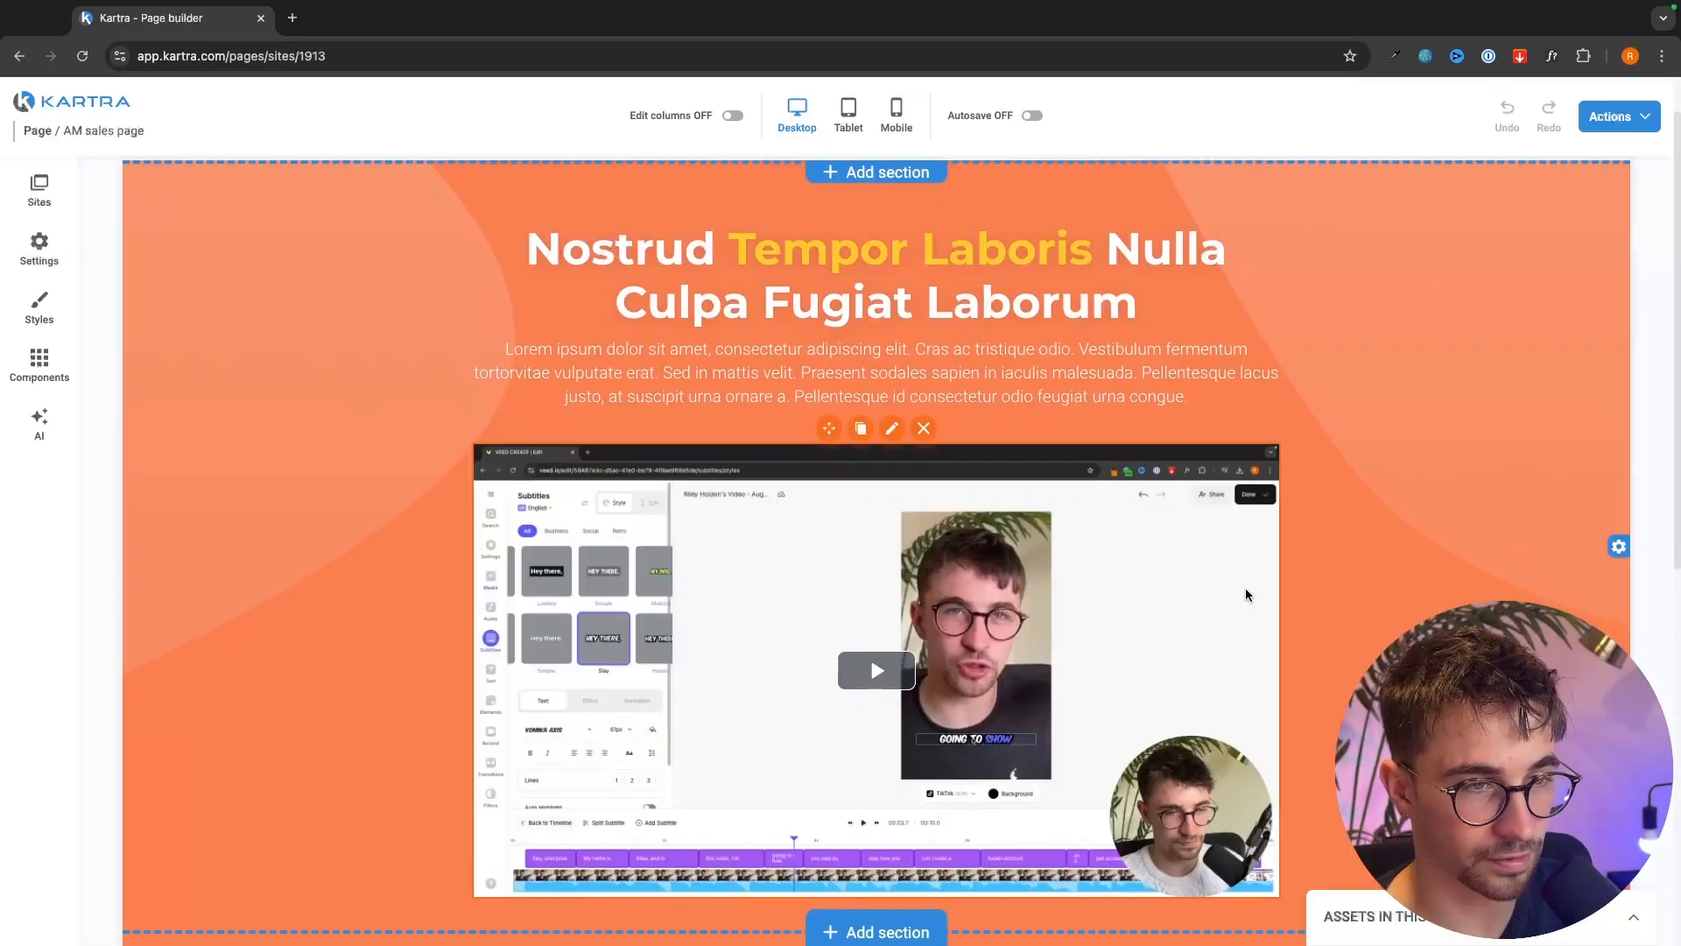
- Look over the AM thank you page and view its options for publishing live
scroll(870, 623, down, 1)
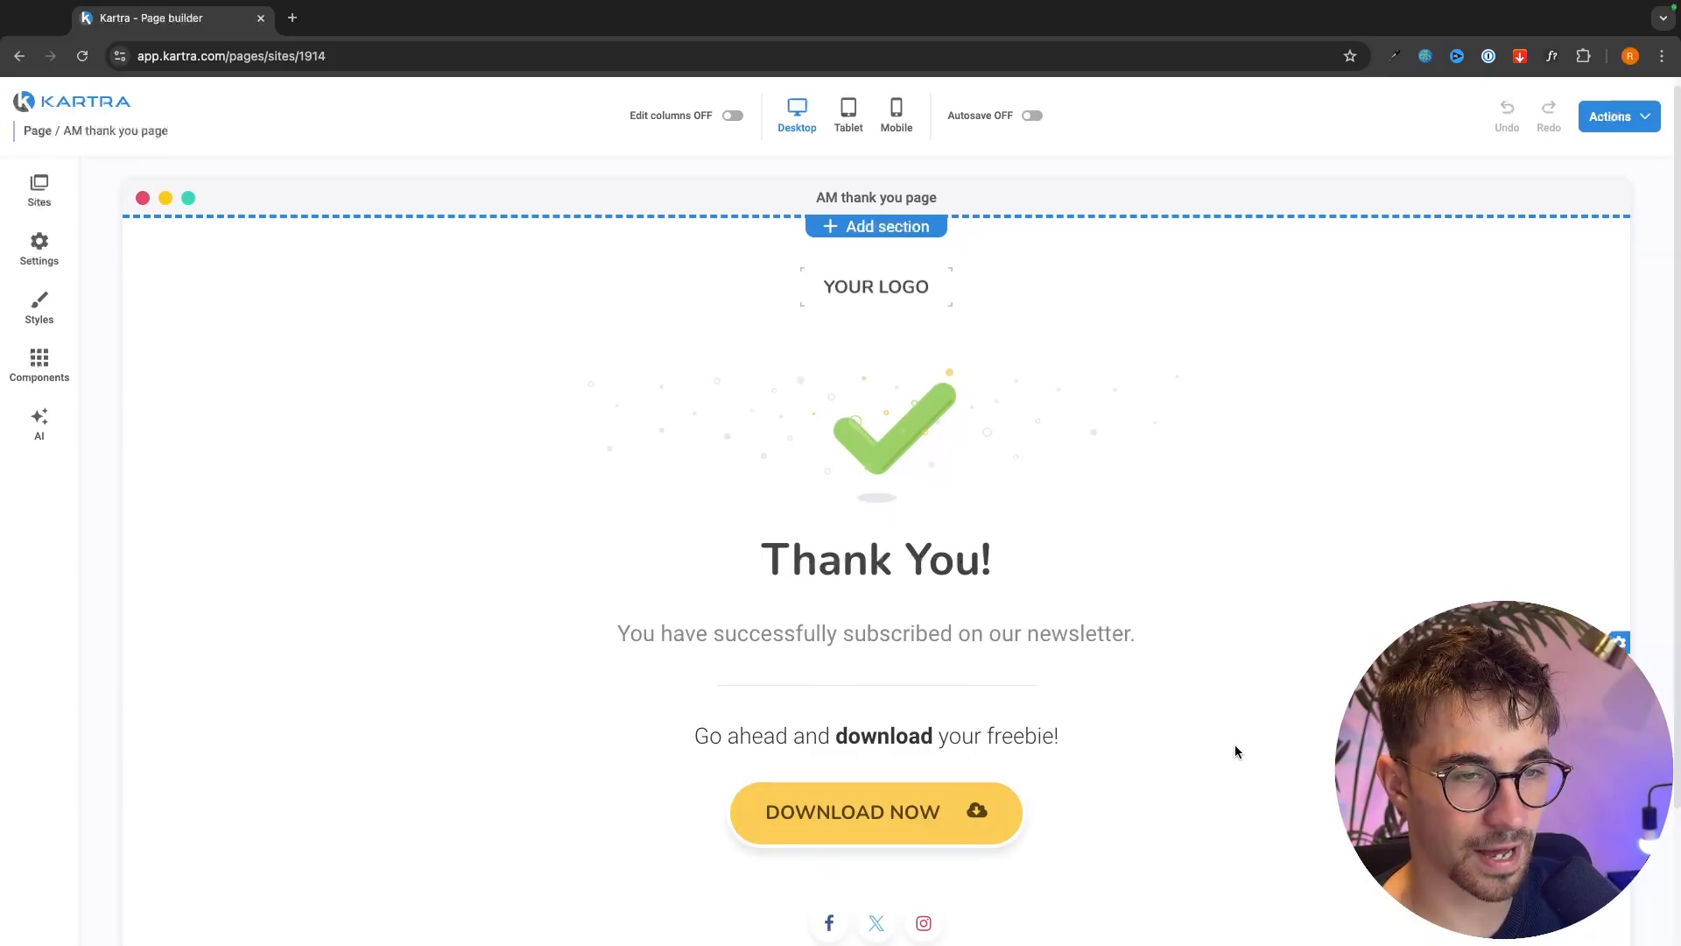
scroll(1235, 746, down, 1)
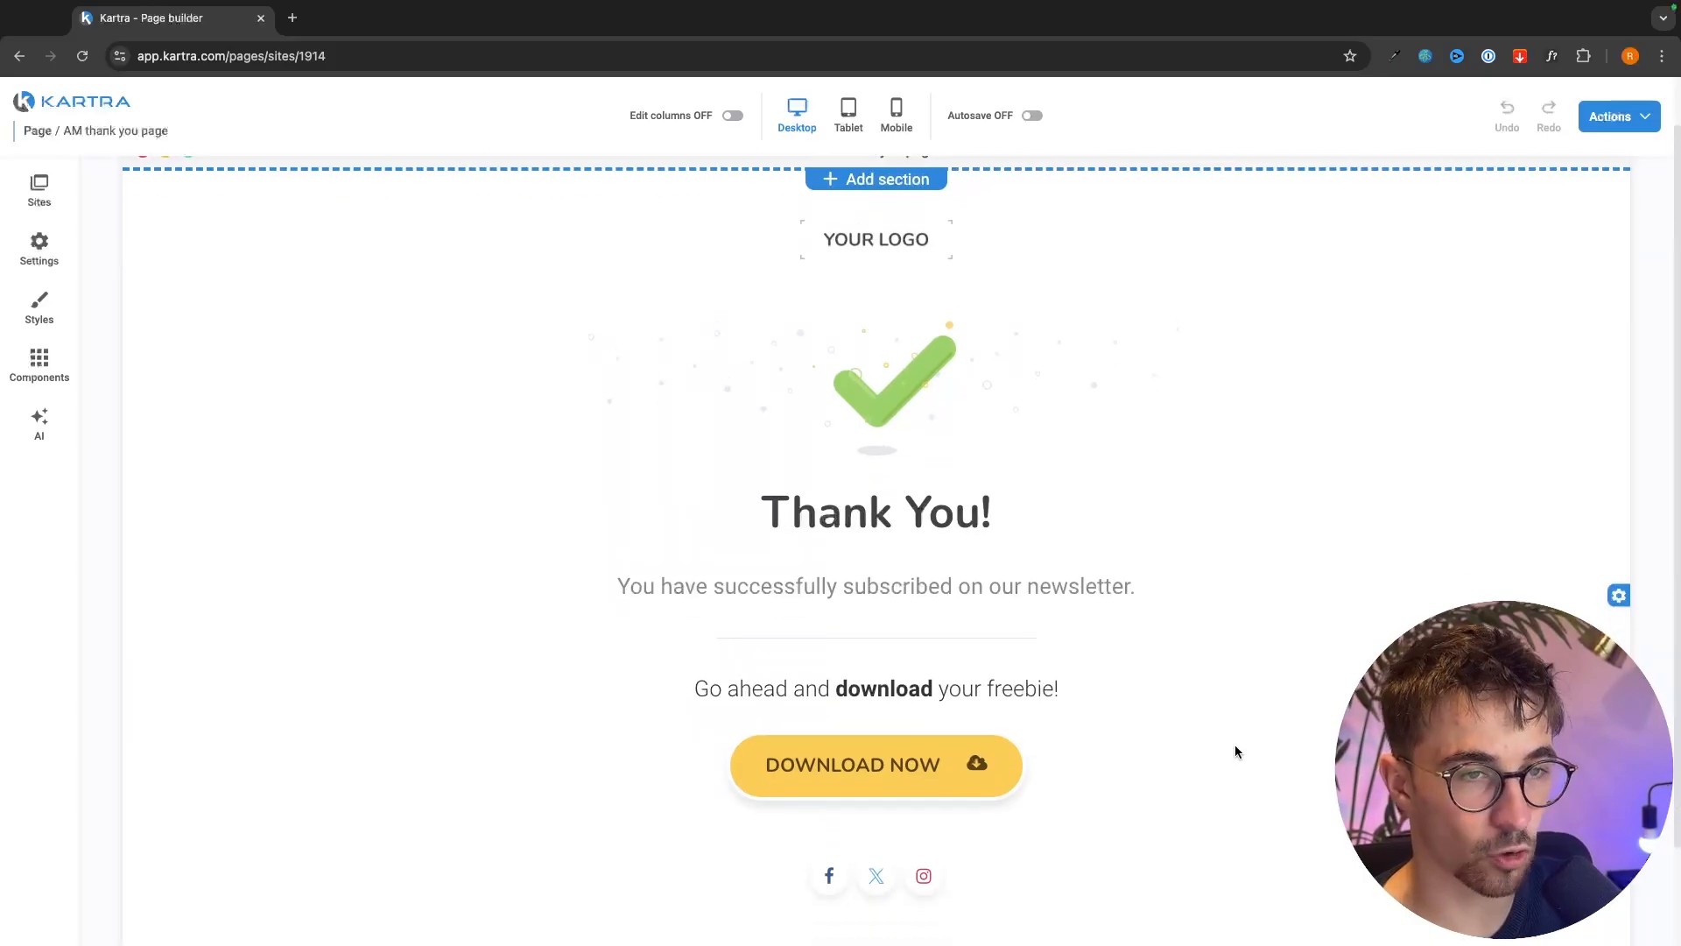
scroll(1235, 746, up, 1)
scroll(1235, 746, down, 1)
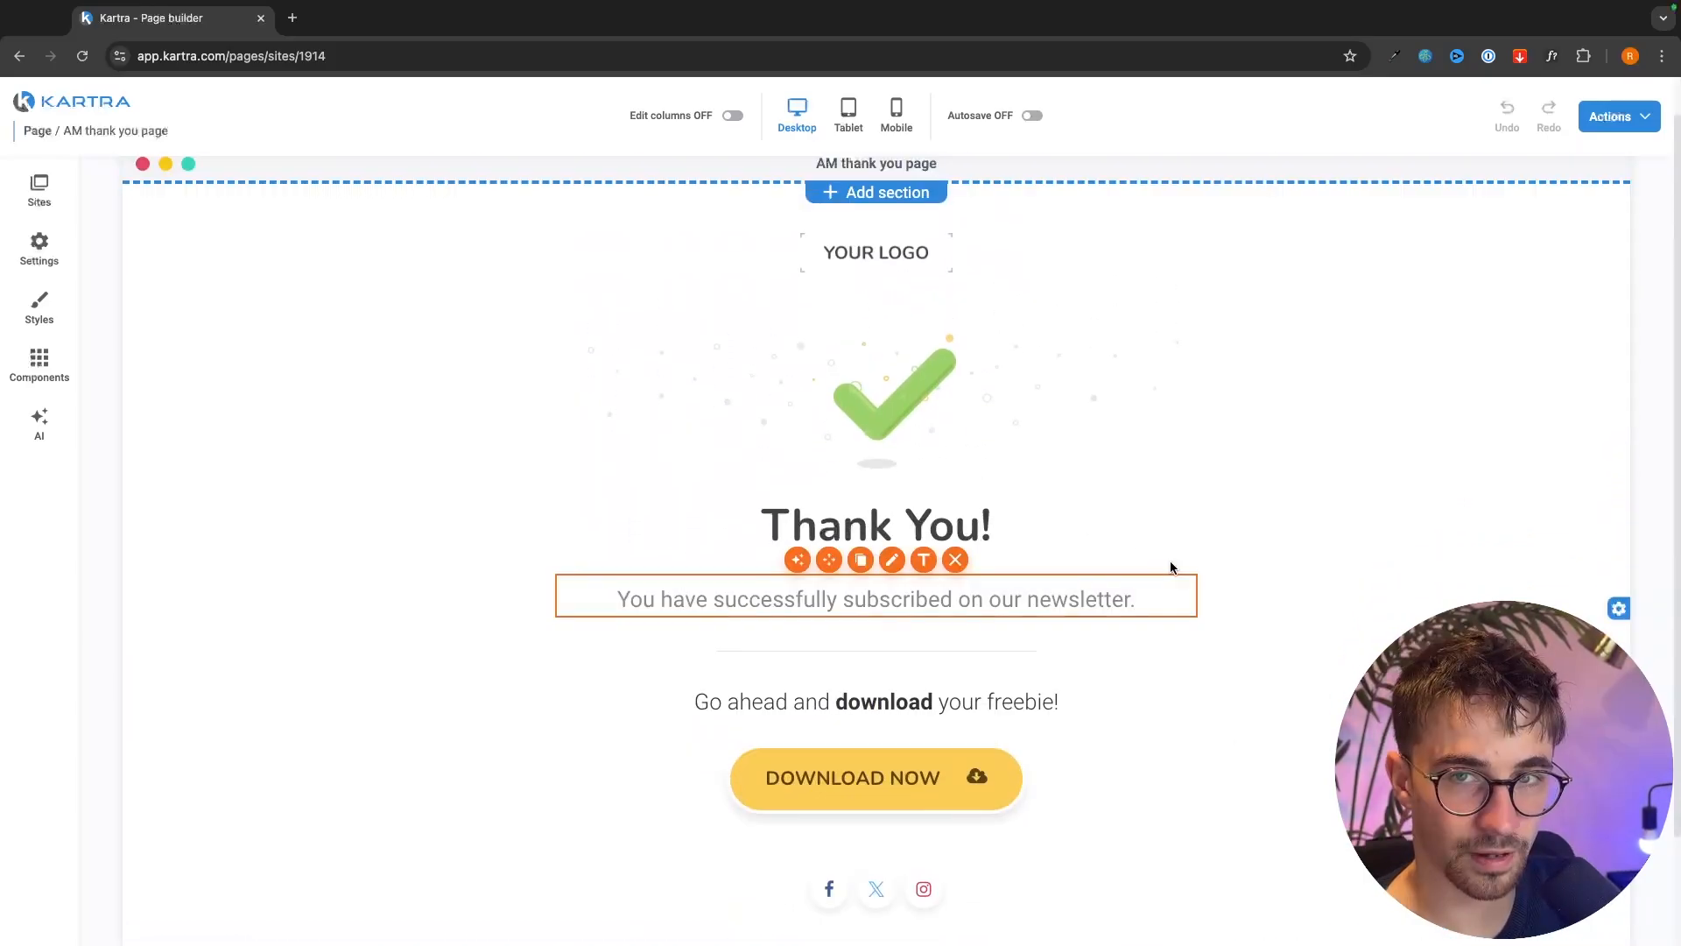
click(1613, 116)
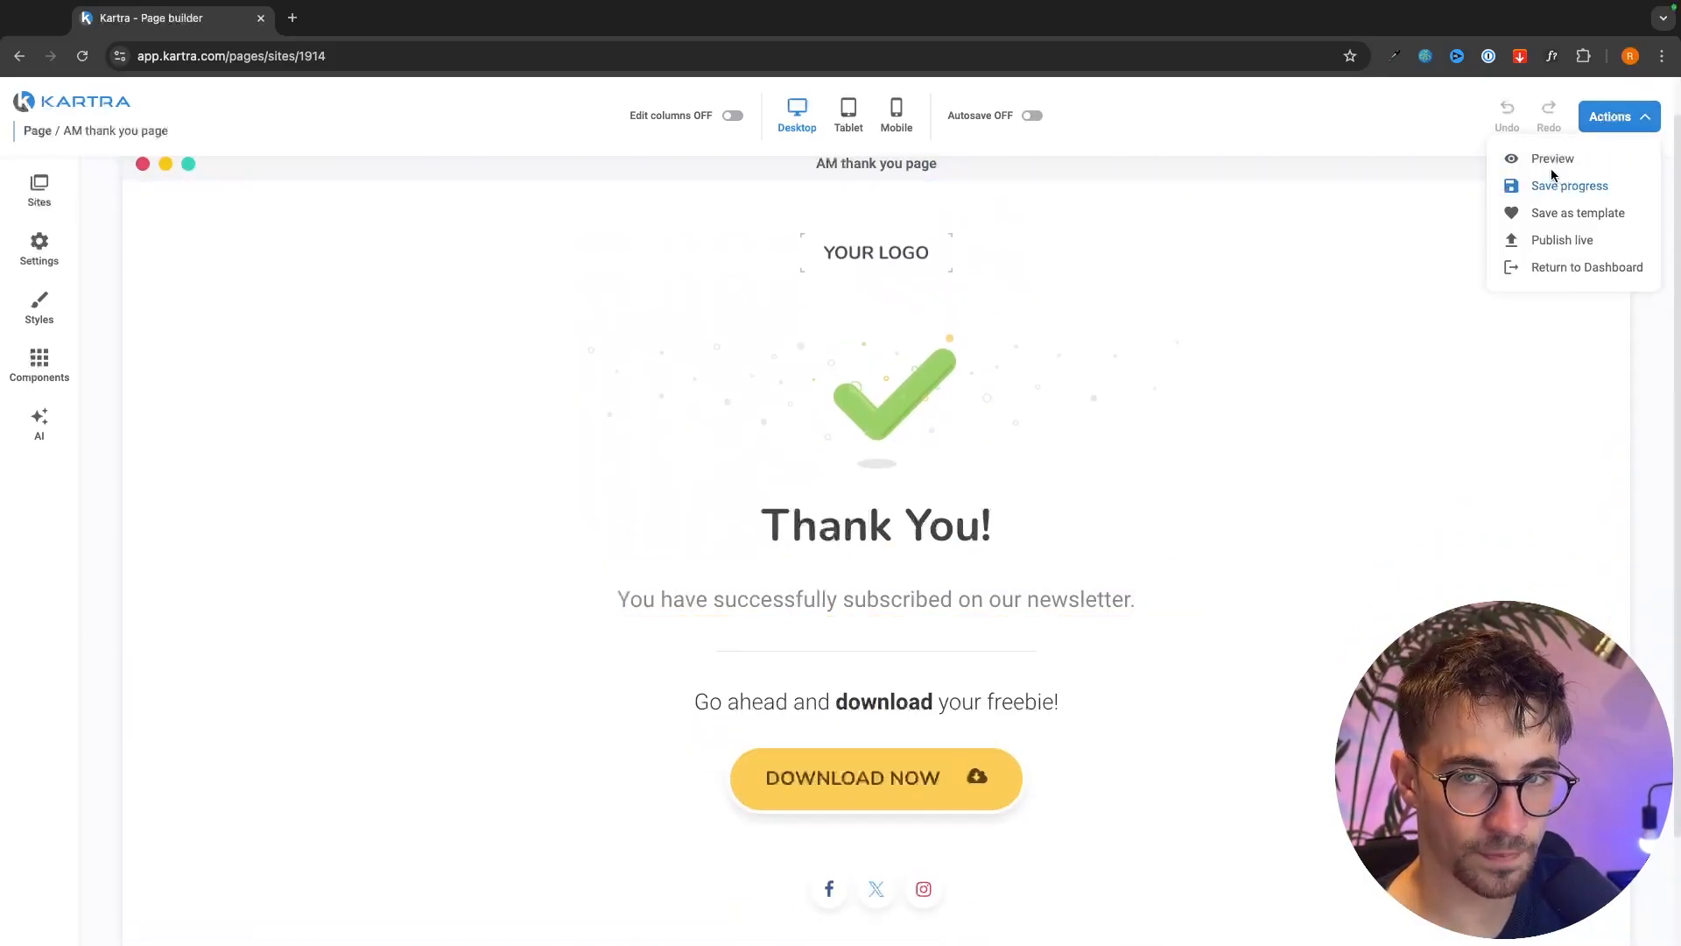
click(1564, 242)
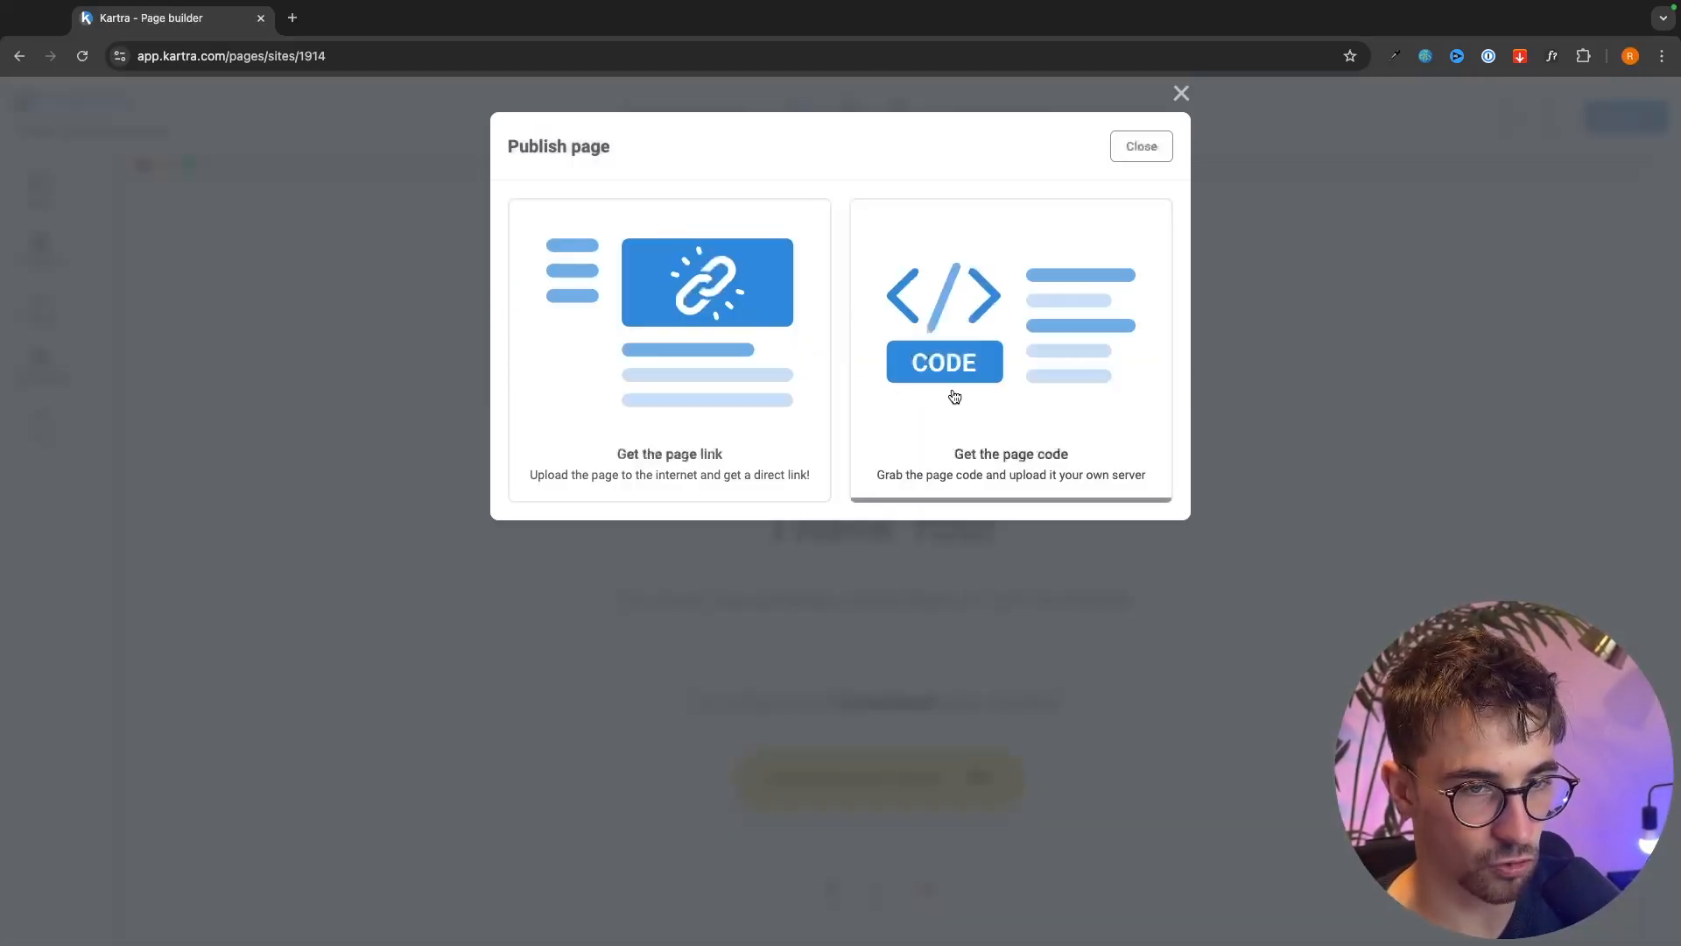
click(1141, 146)
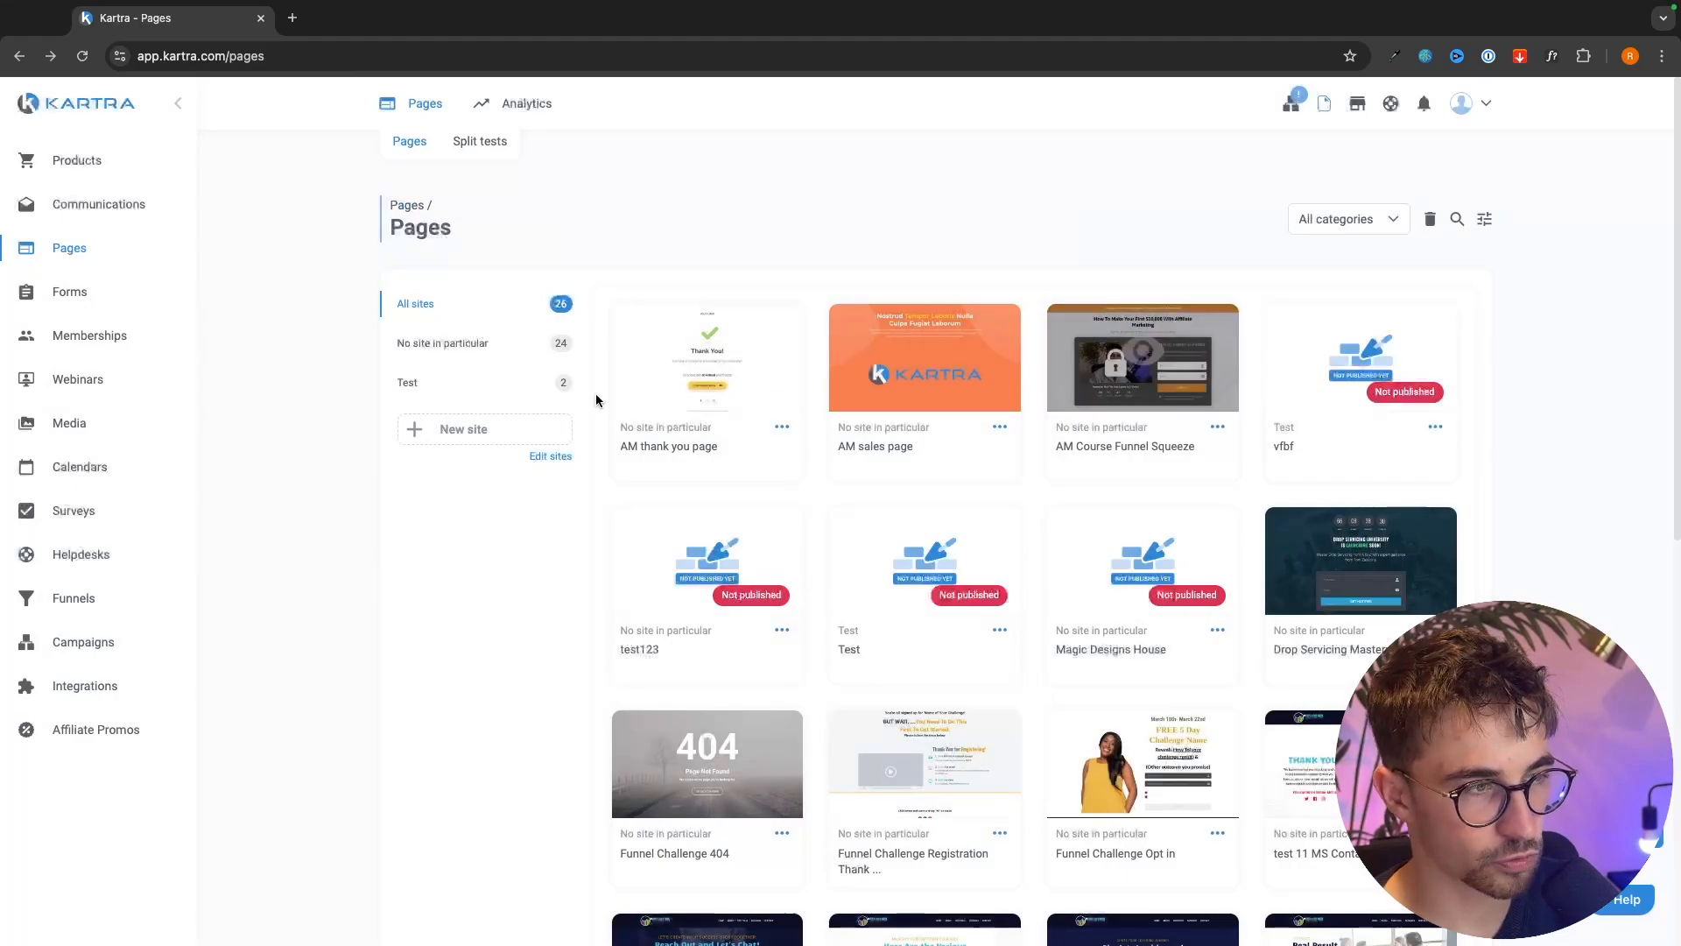
- Open the "Affiliate Marketing course Opt-in" form for editing and advance to its confirmation settings
click(53, 299)
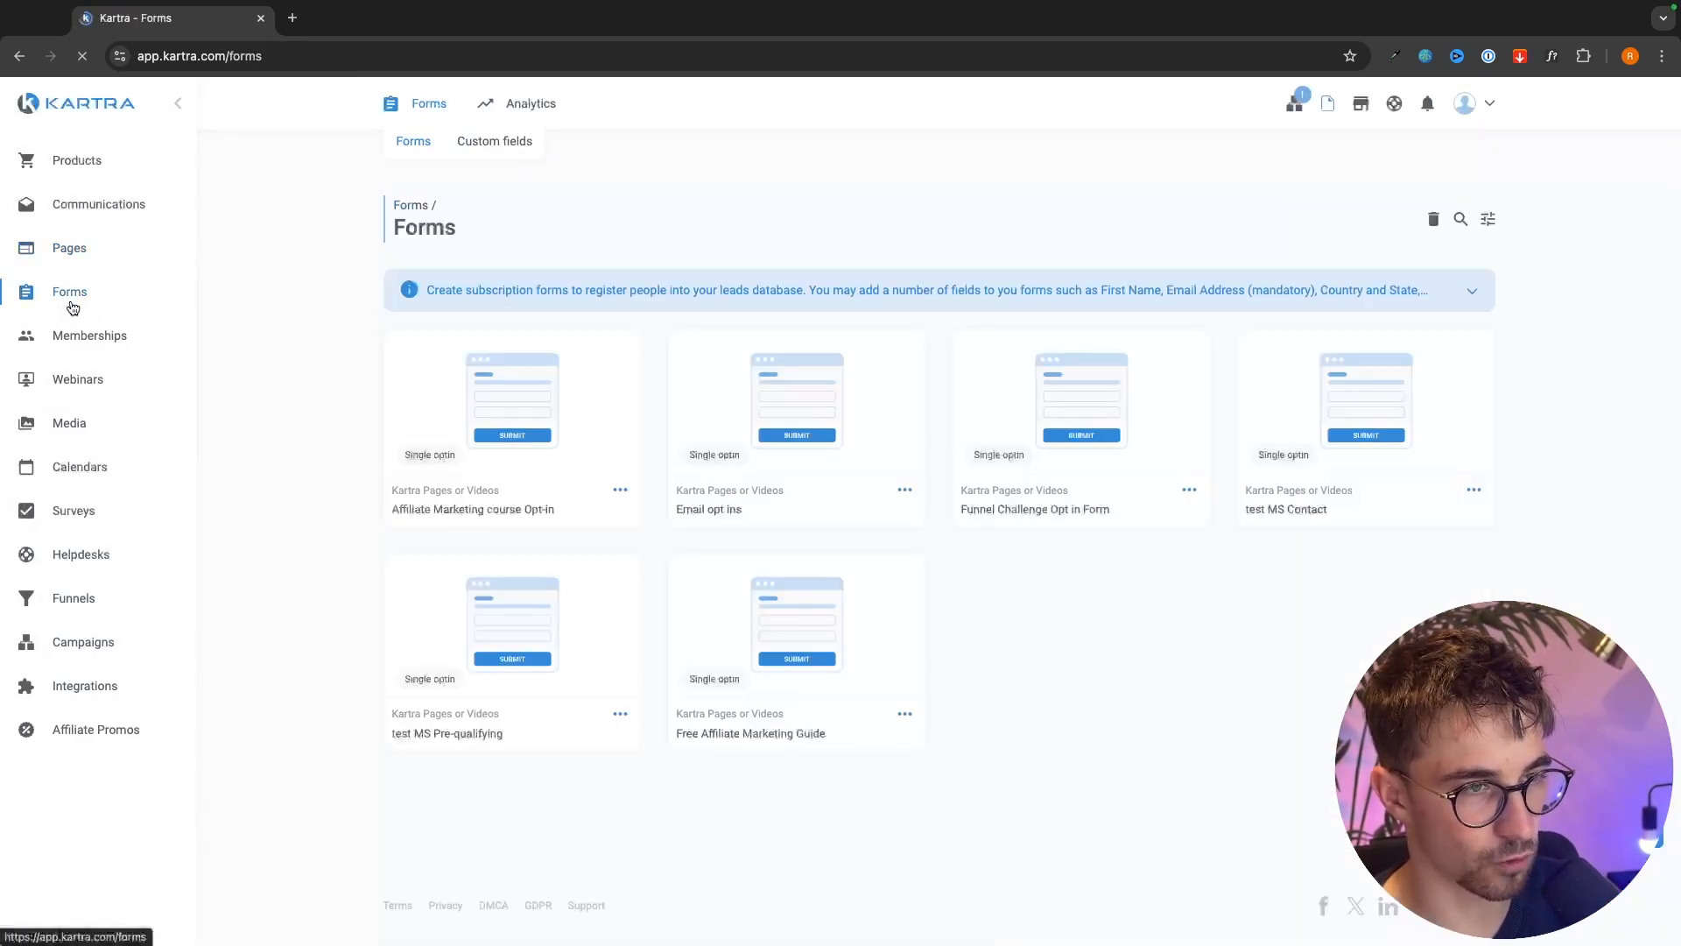
click(620, 490)
click(691, 481)
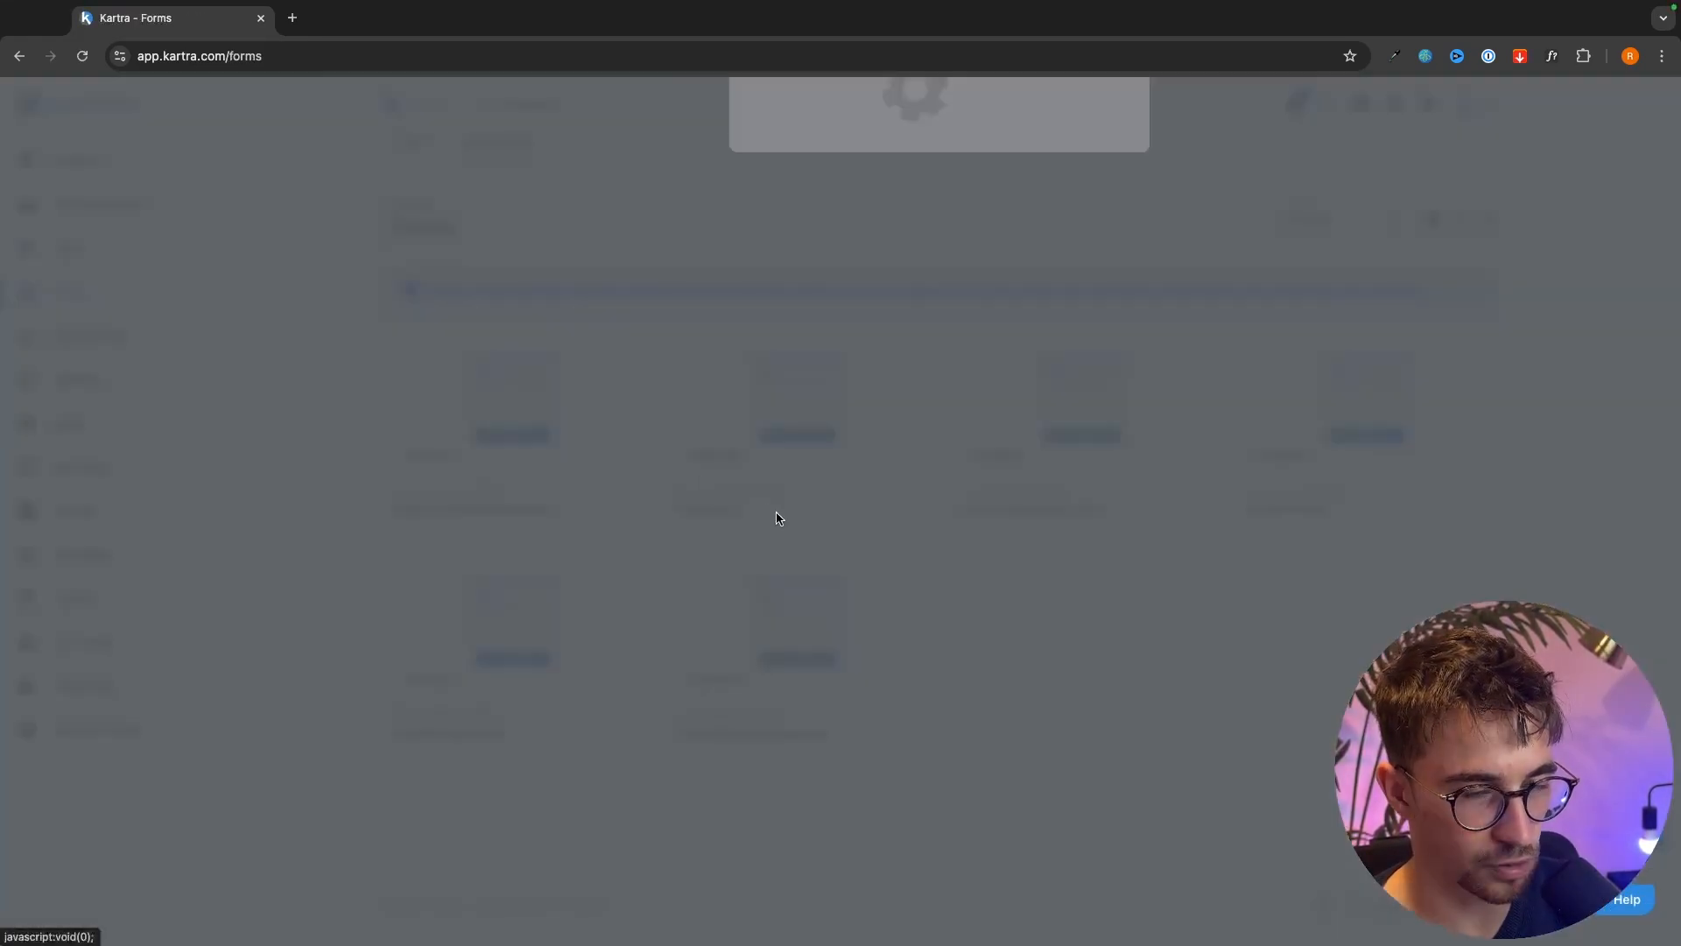
click(1099, 147)
click(940, 530)
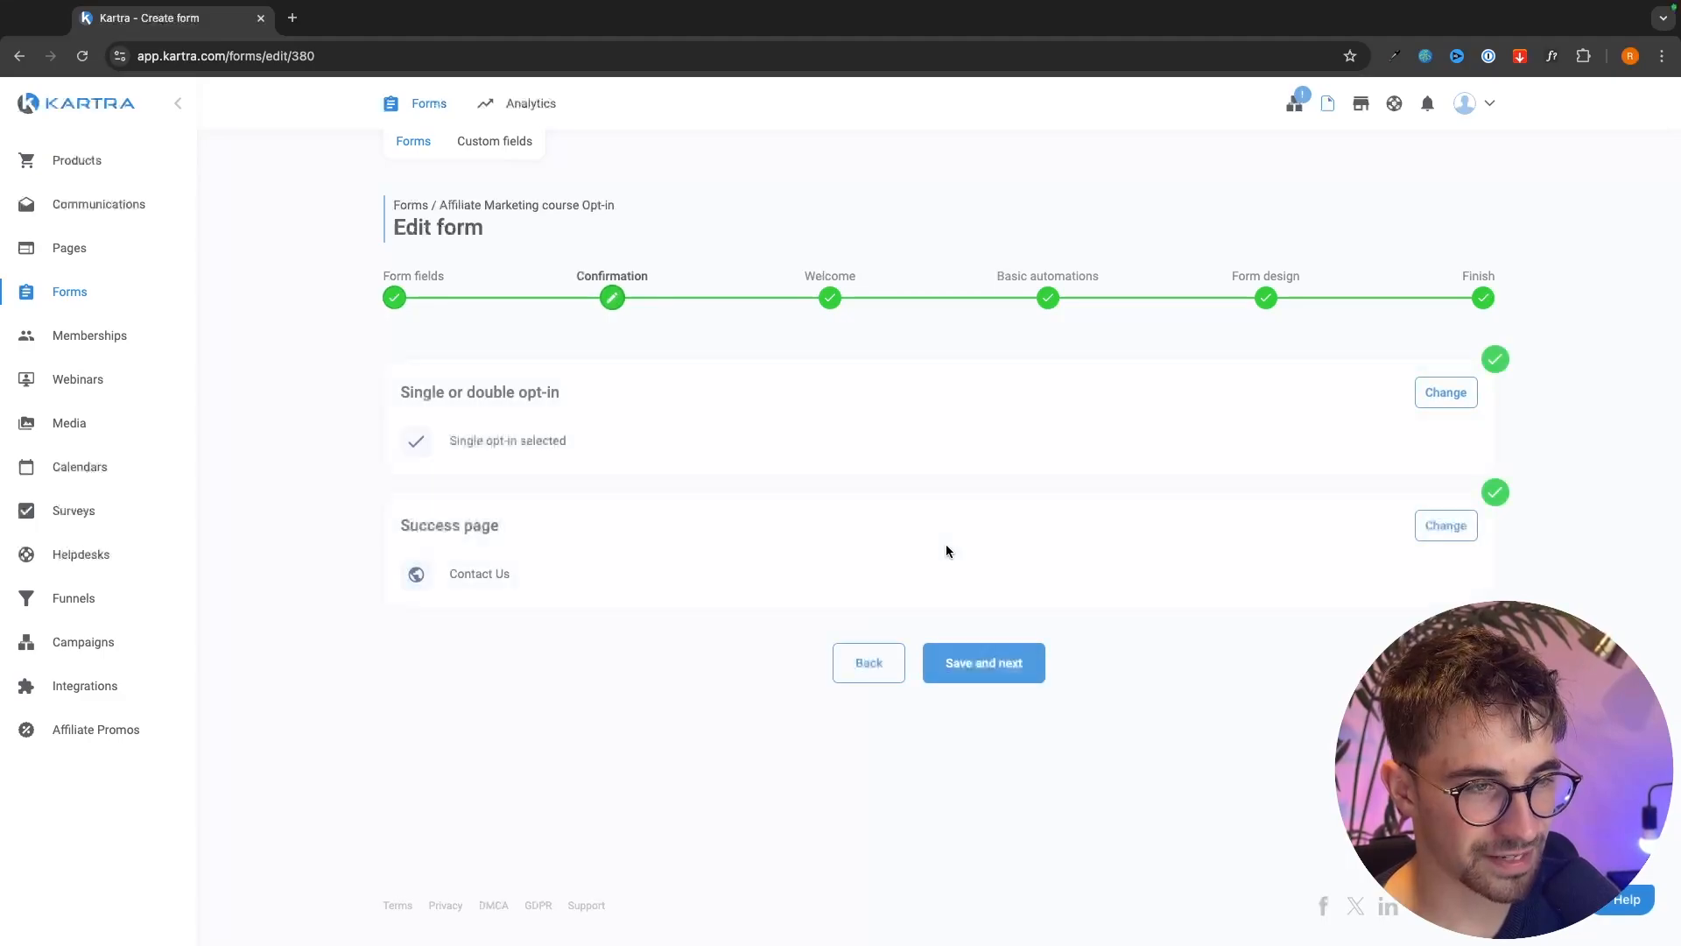
- Set the form's success page to the Kartra page "AM sales page", then save the confirmation settings
drag(400, 534, 507, 529)
click(507, 529)
click(1440, 528)
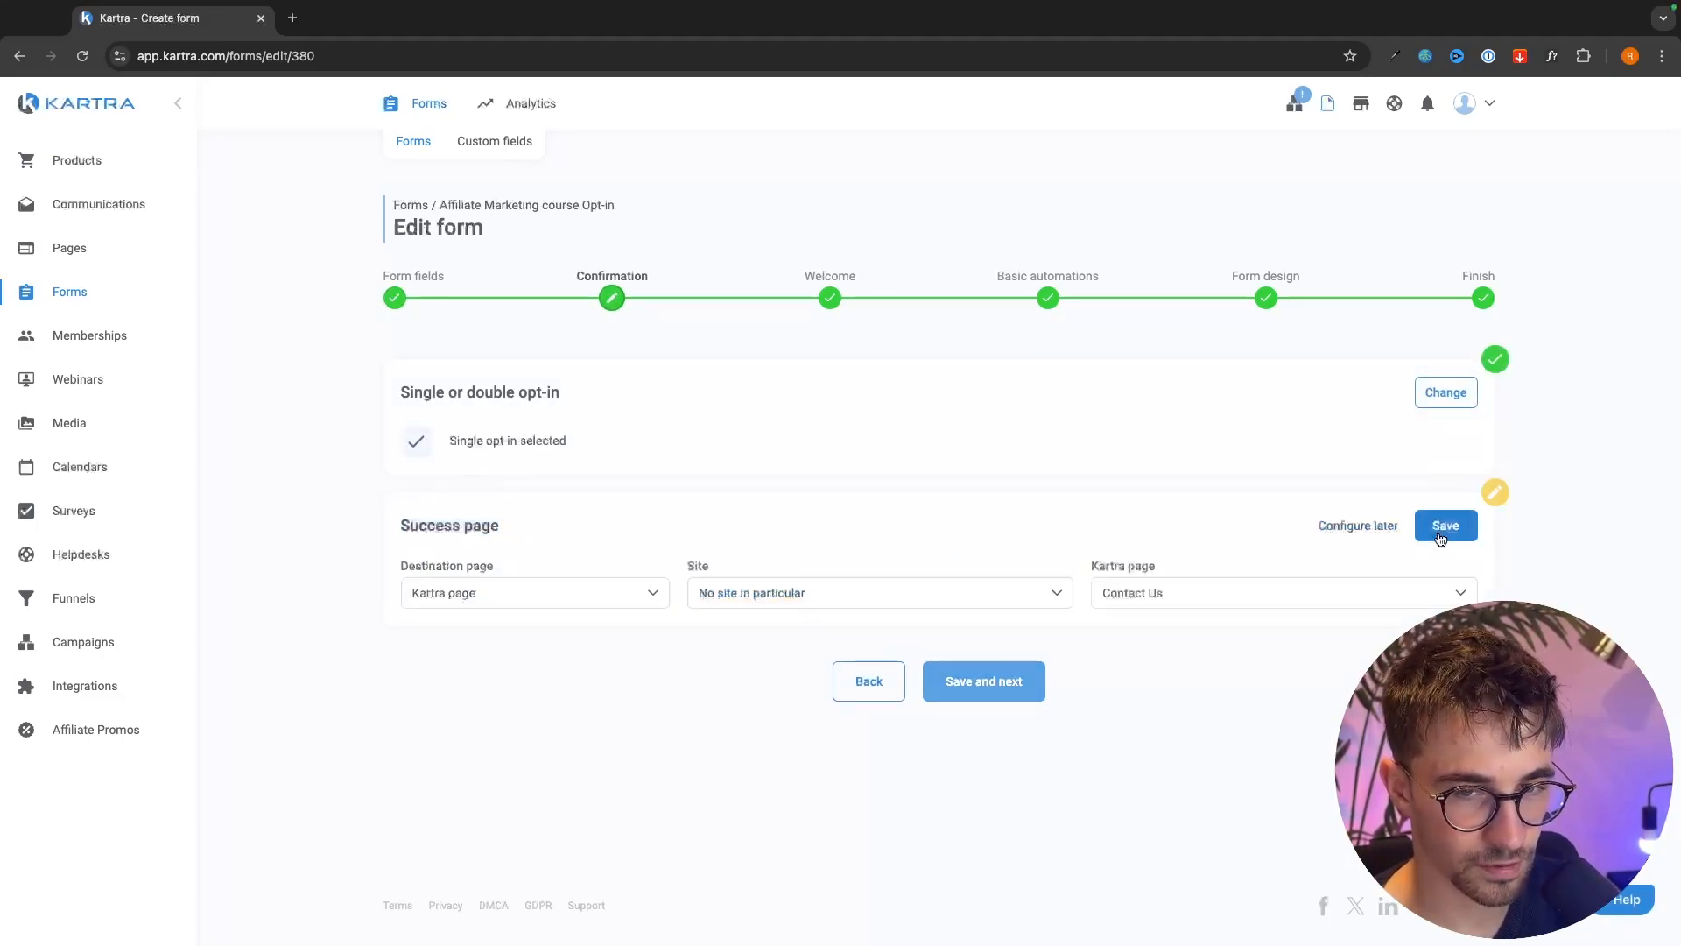
click(765, 595)
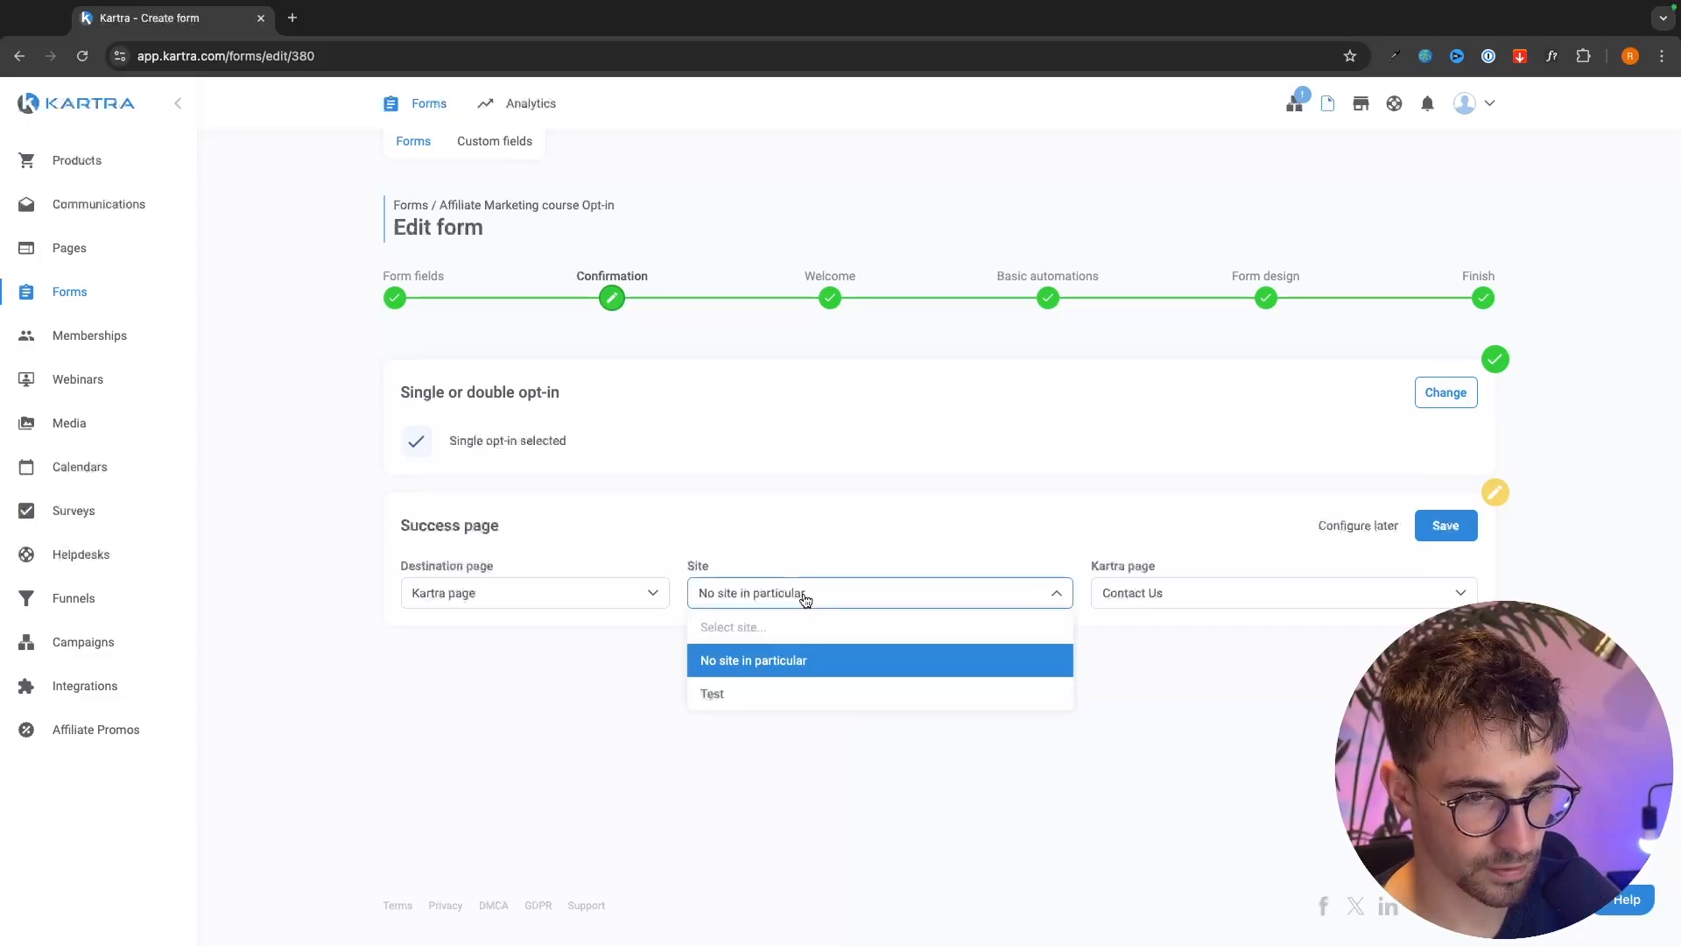
click(799, 594)
click(1171, 599)
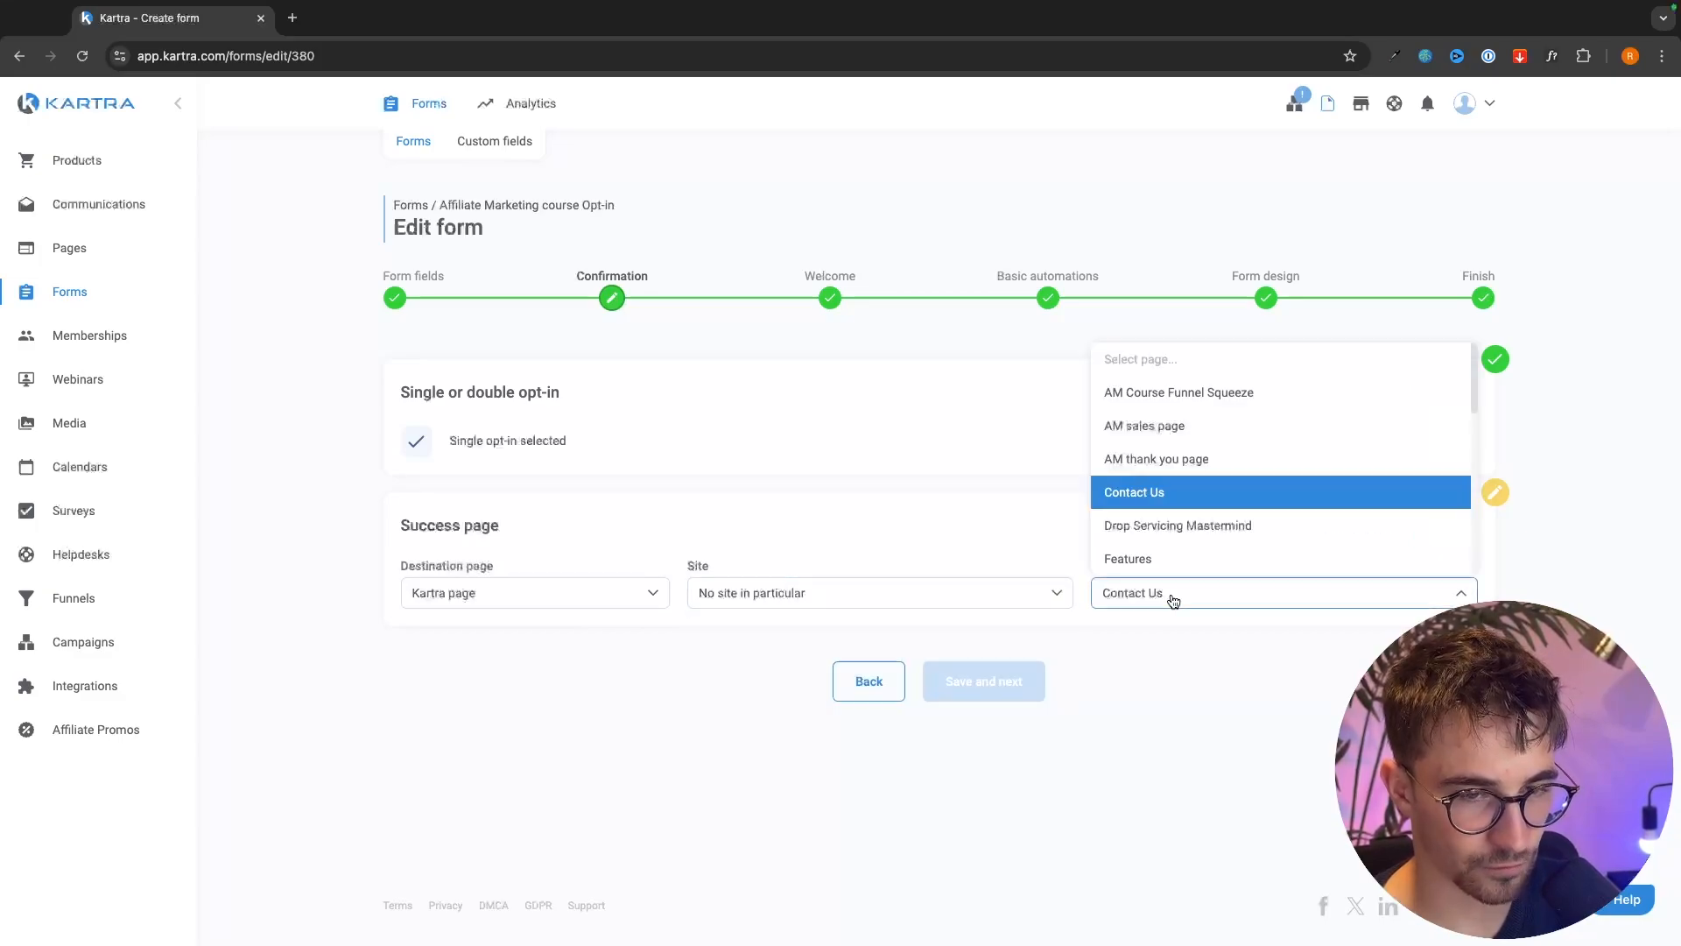
click(1157, 427)
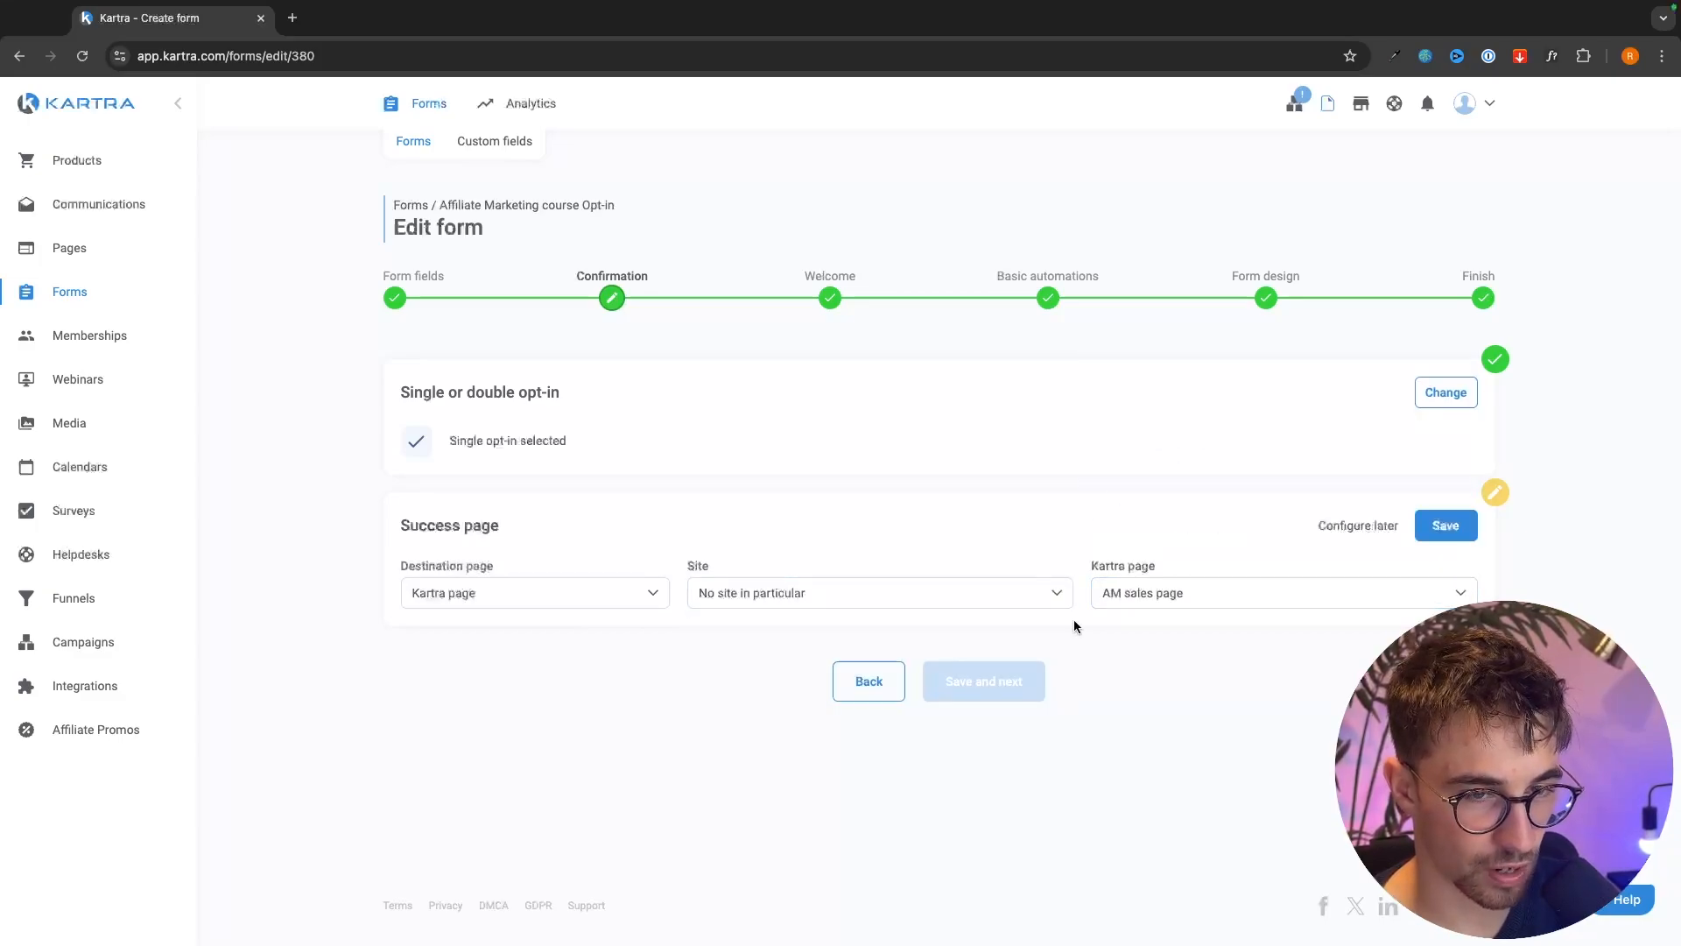
click(1445, 525)
click(986, 681)
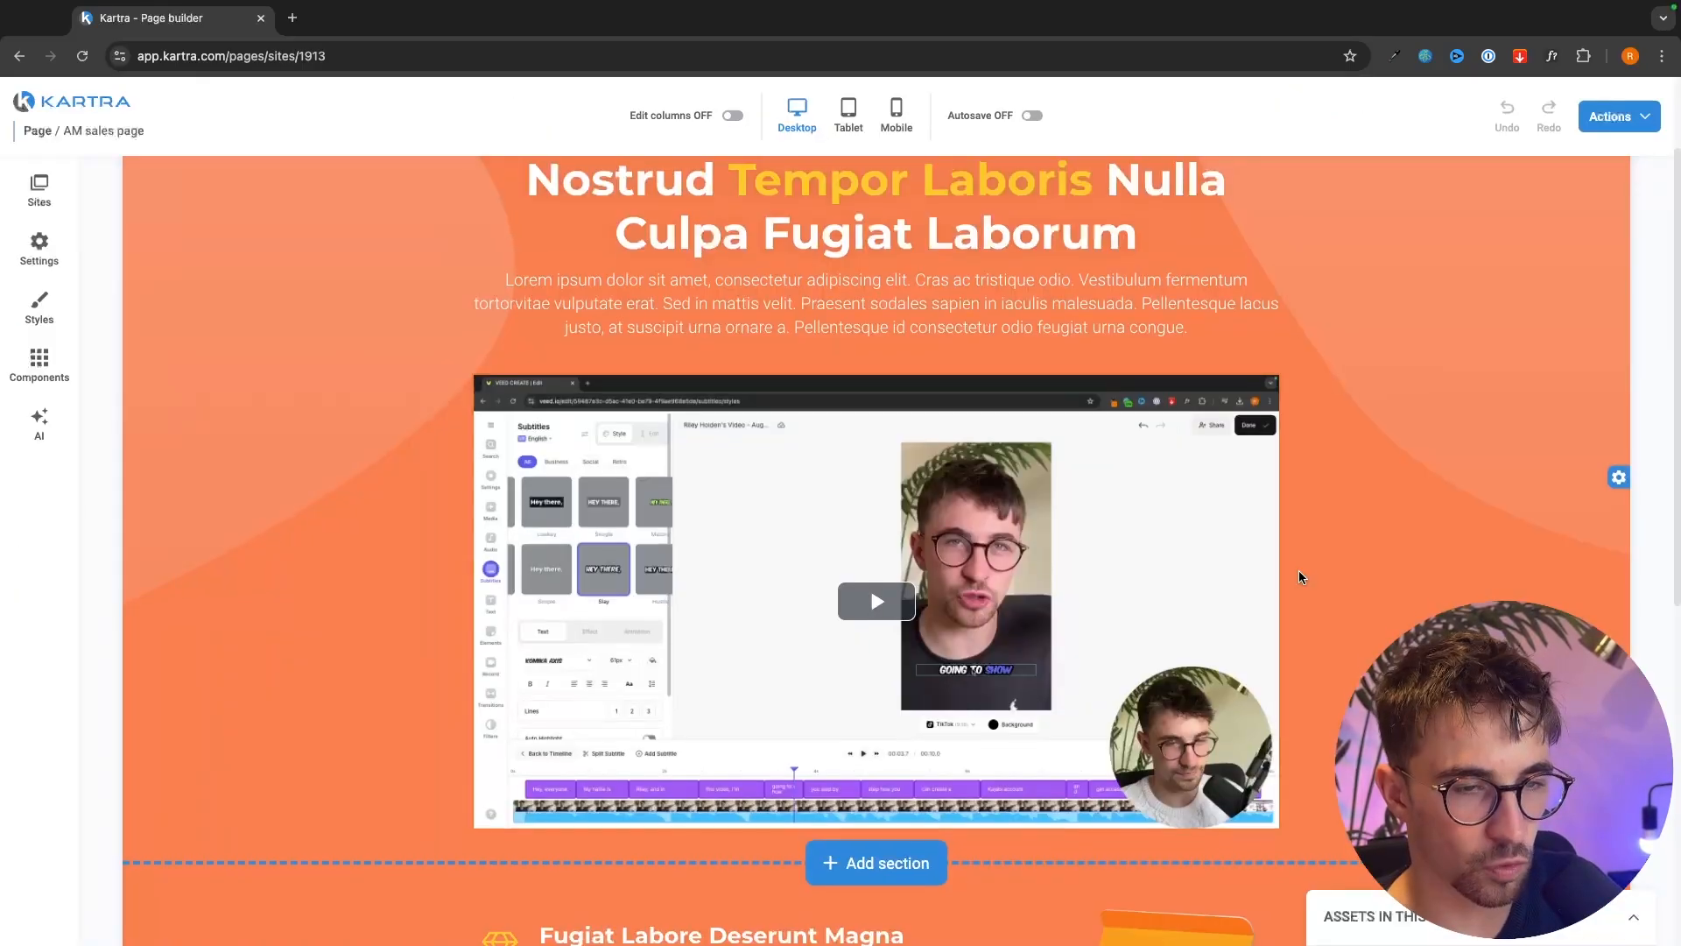
- Link the sales page's "Buy Now for Only $99!" button to the Kartra page "AM thank you page" and apply the link
scroll(1300, 570, up, 1)
scroll(1299, 570, down, 3)
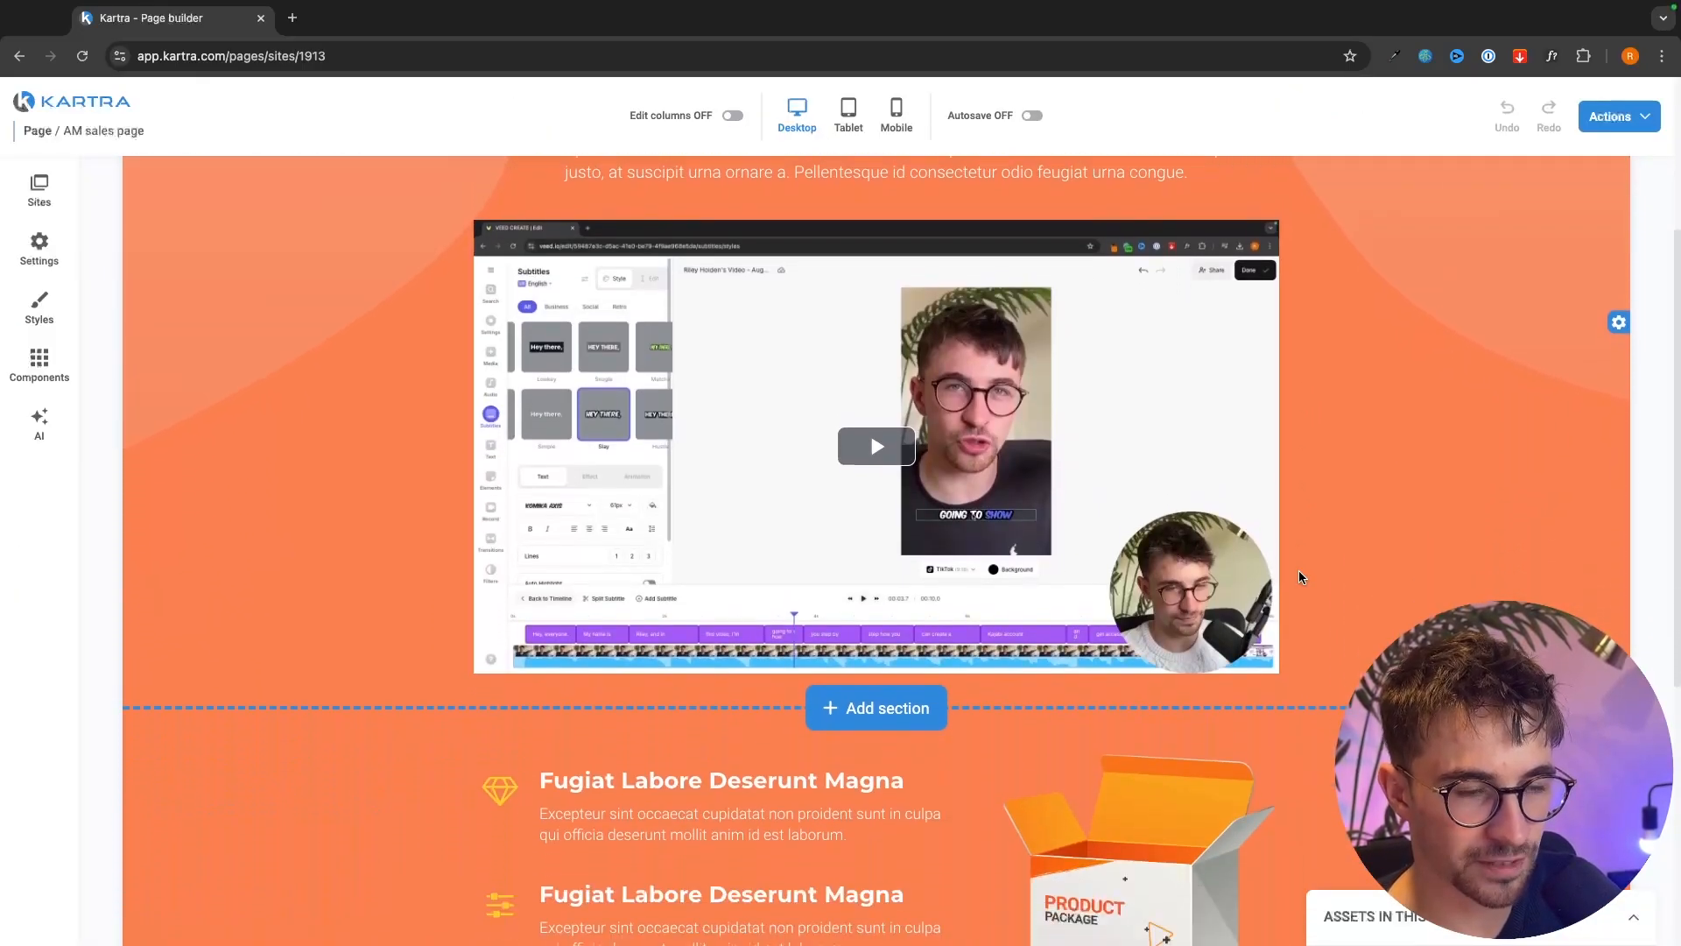
scroll(1300, 570, down, 4)
scroll(1299, 570, up, 1)
scroll(1300, 570, down, 1)
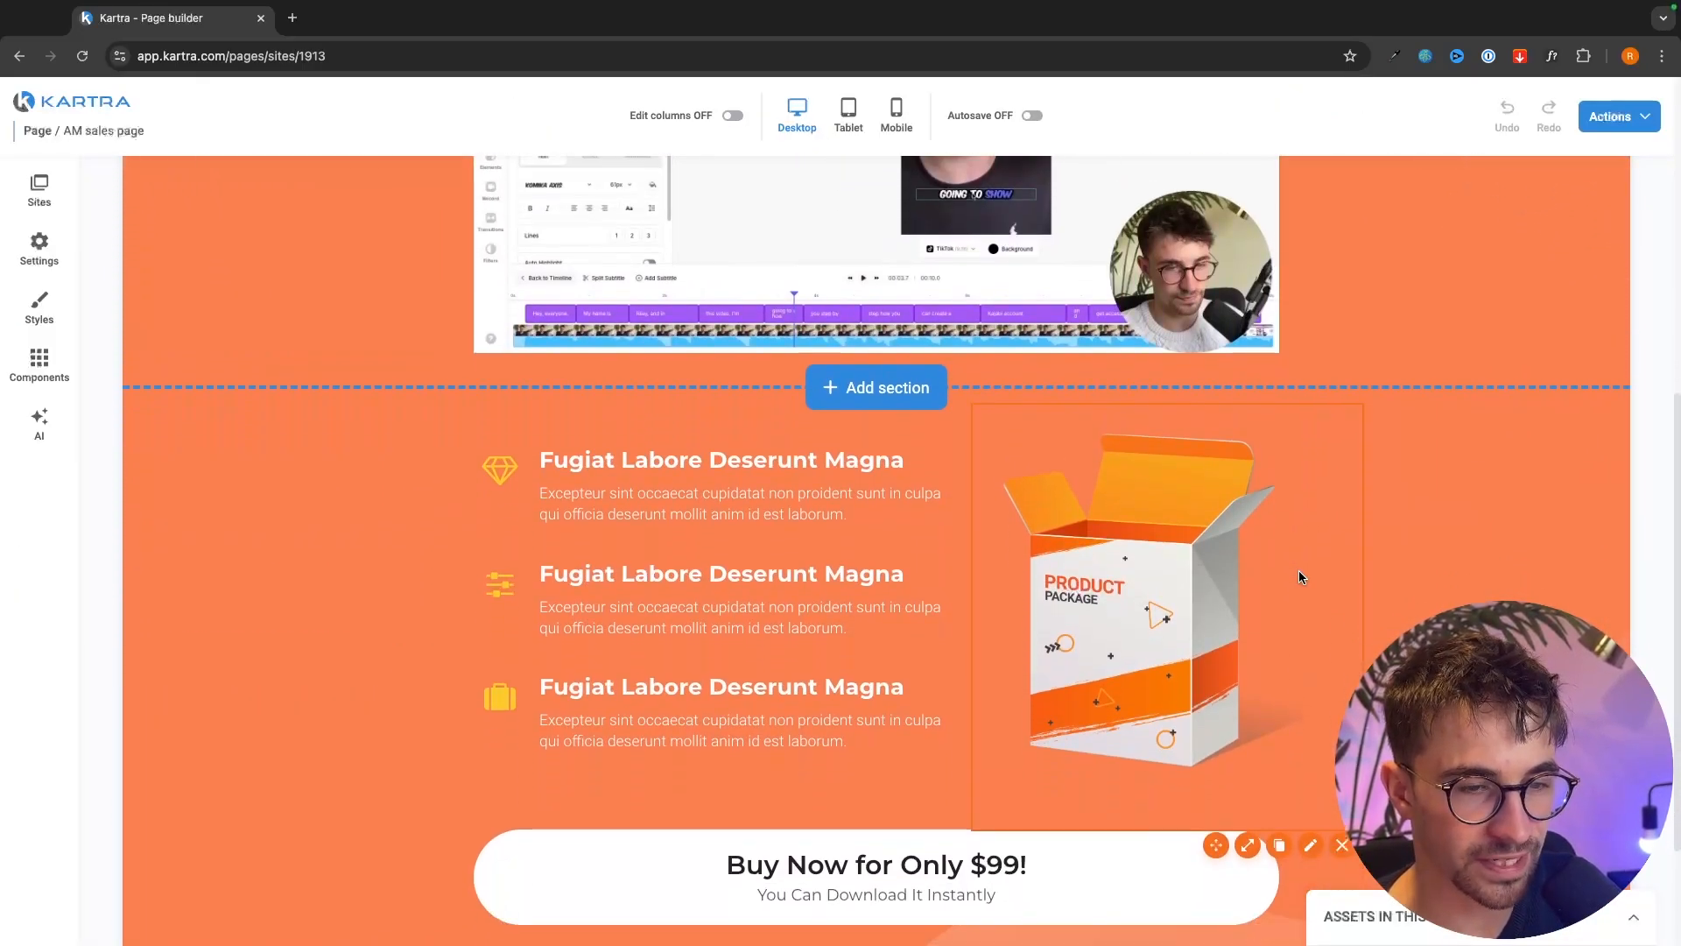
scroll(1299, 576, down, 2)
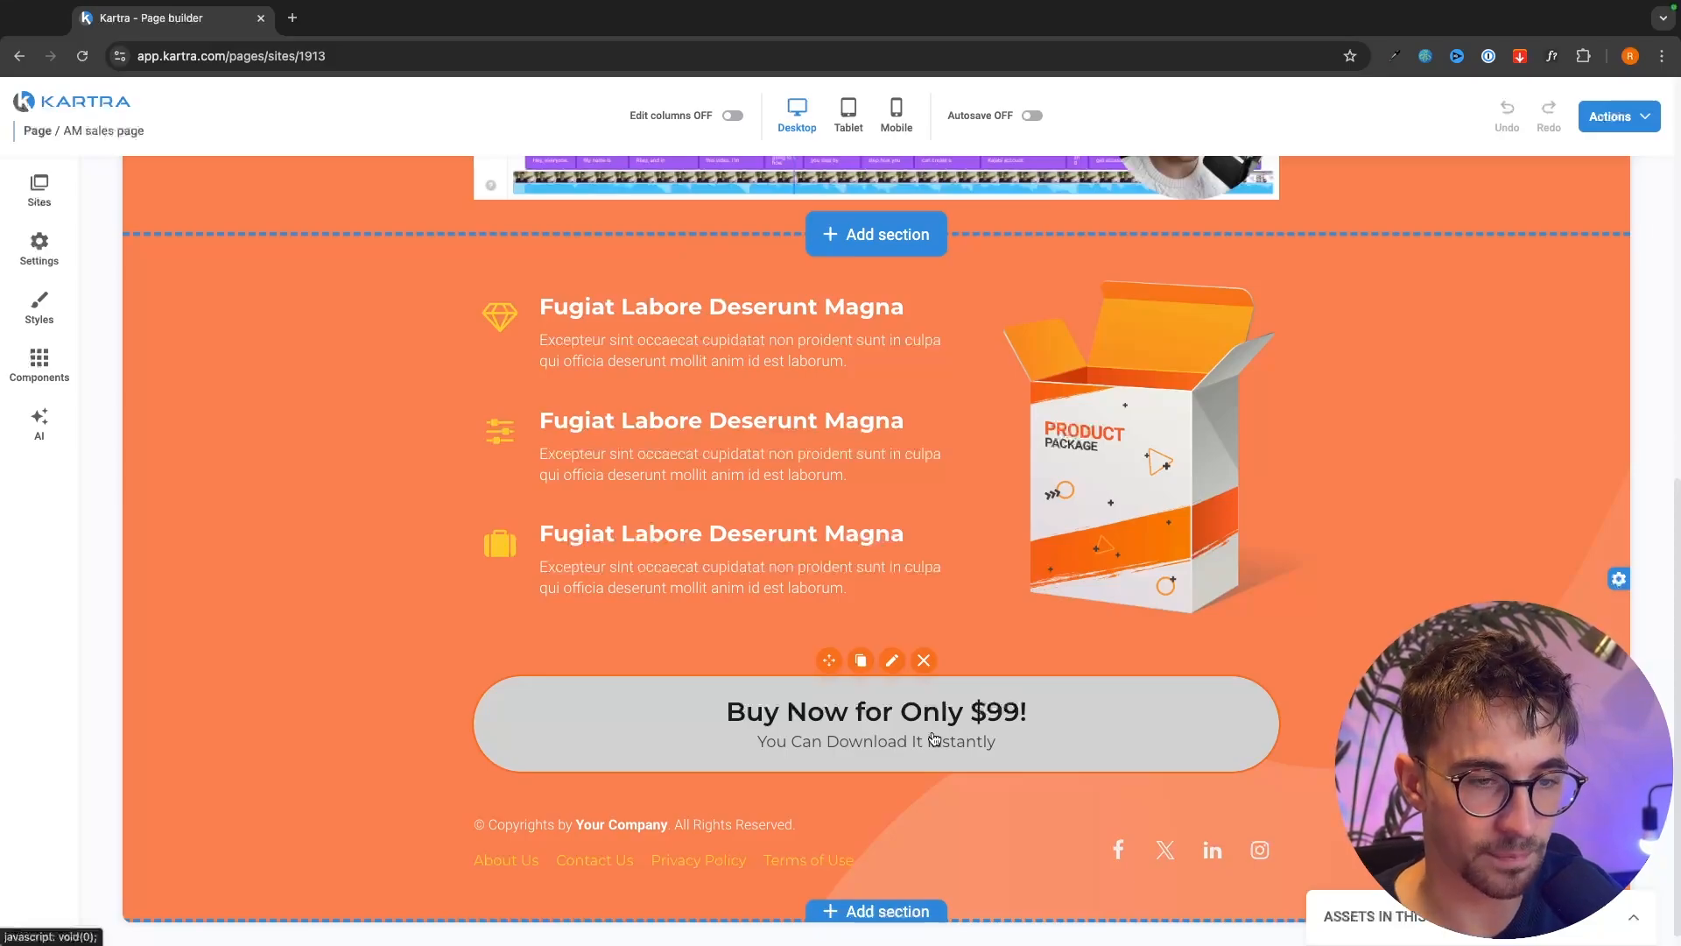
click(892, 660)
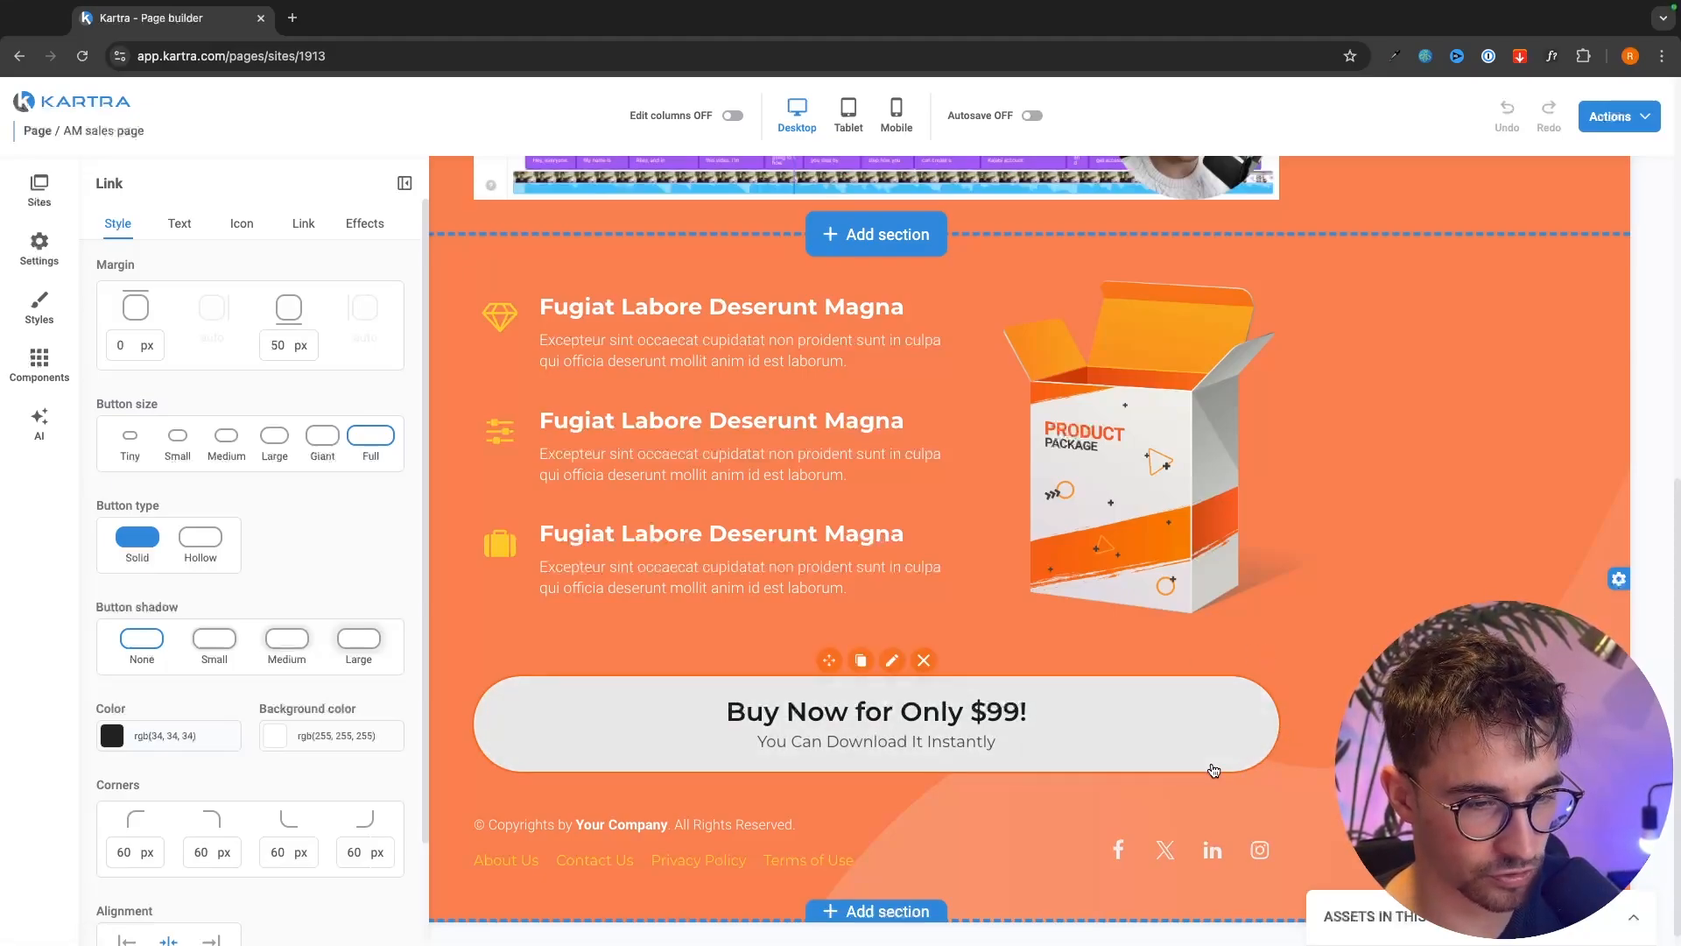
click(307, 225)
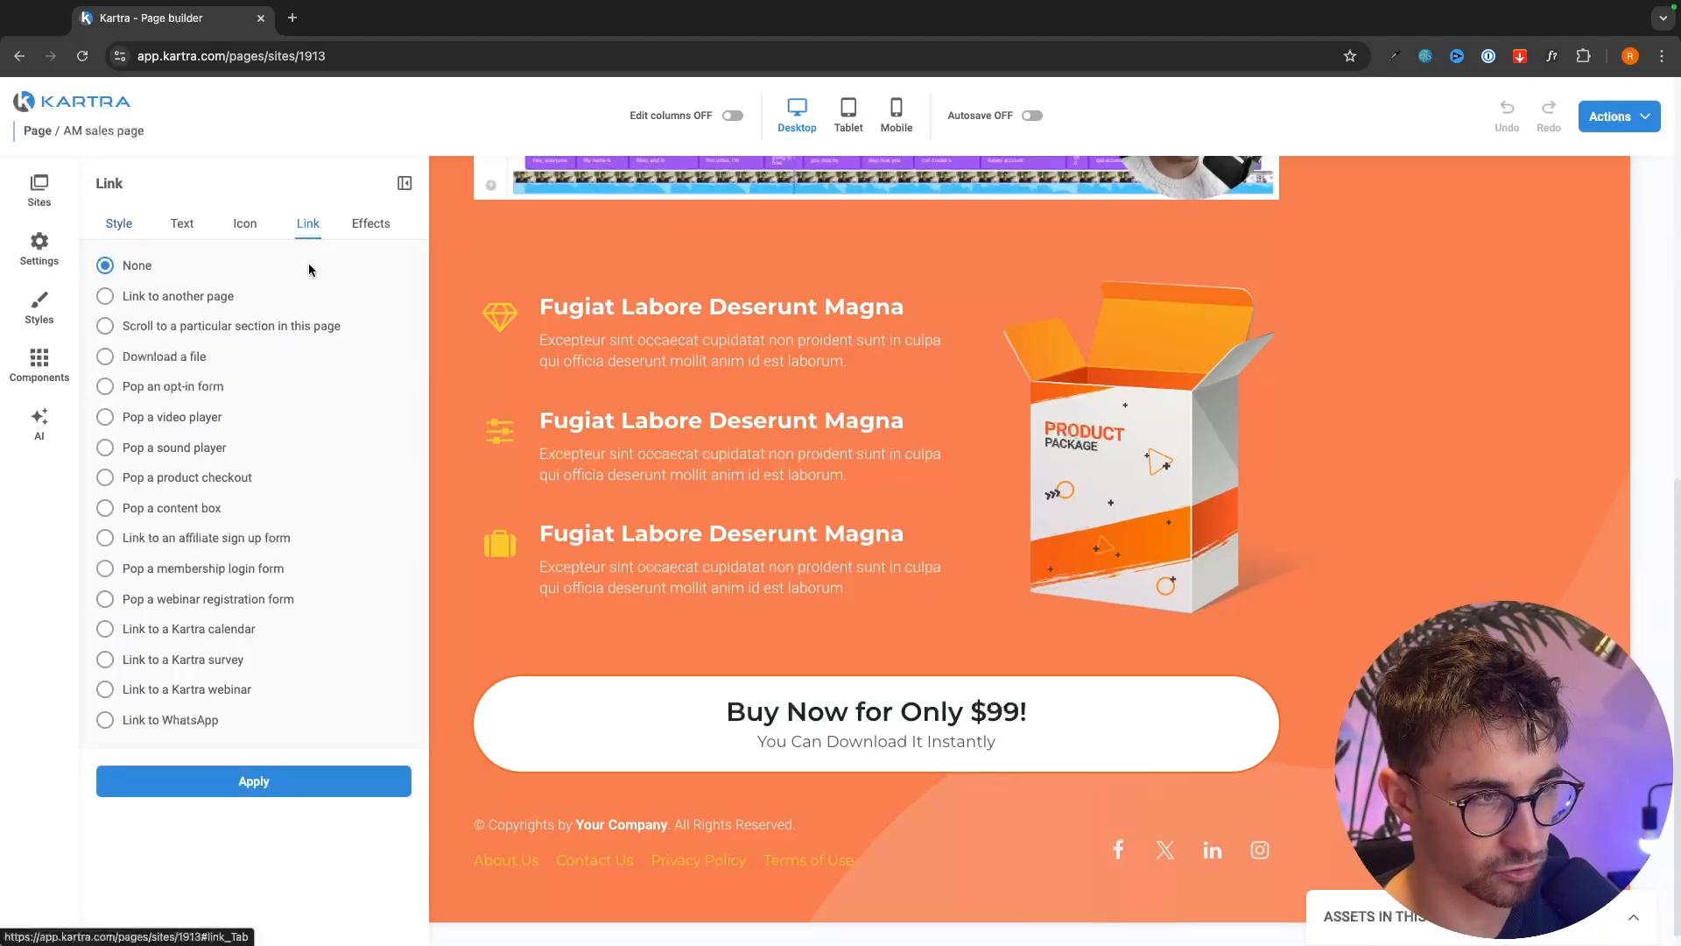
click(168, 298)
click(197, 799)
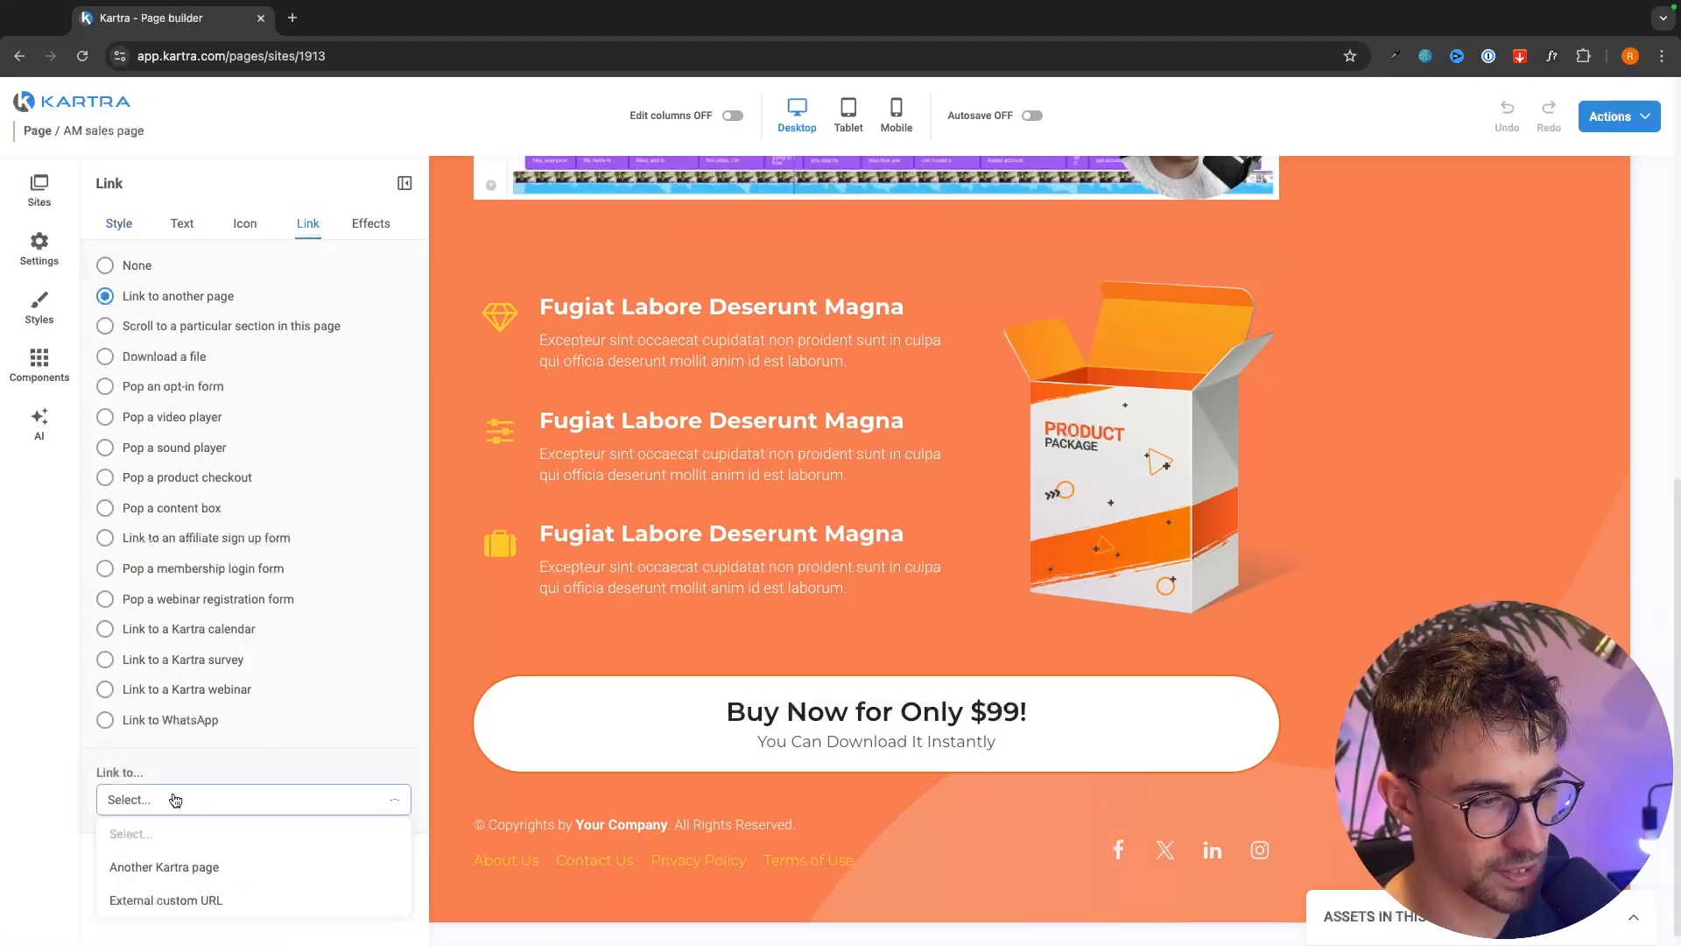
click(188, 867)
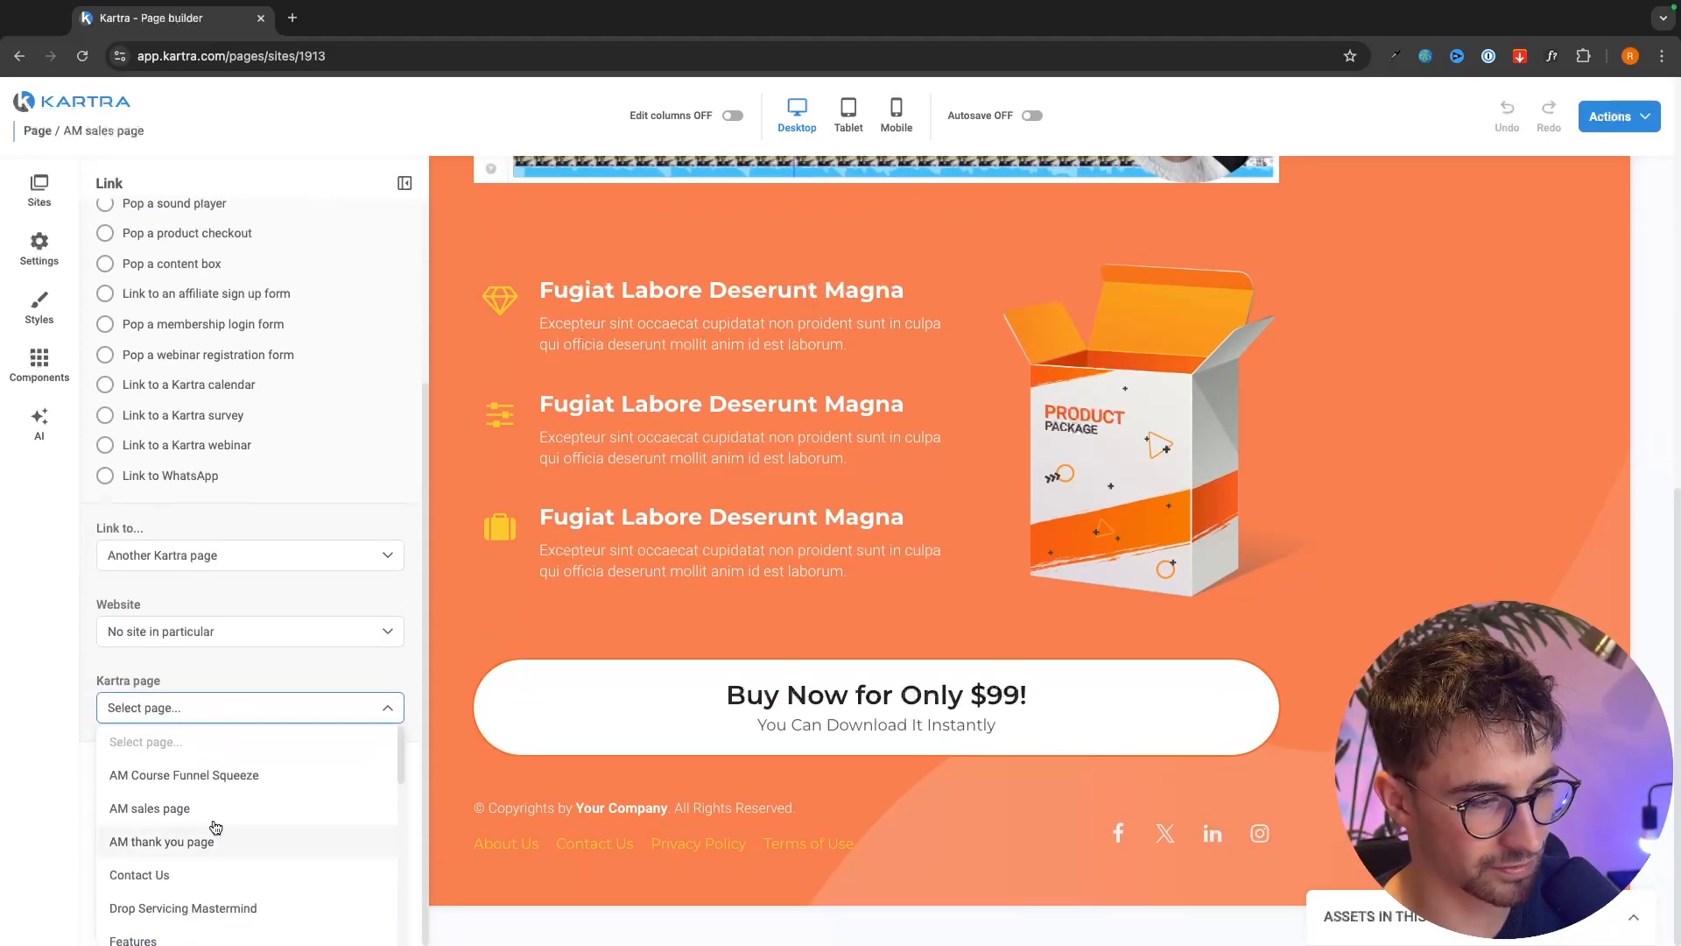
click(210, 843)
click(278, 911)
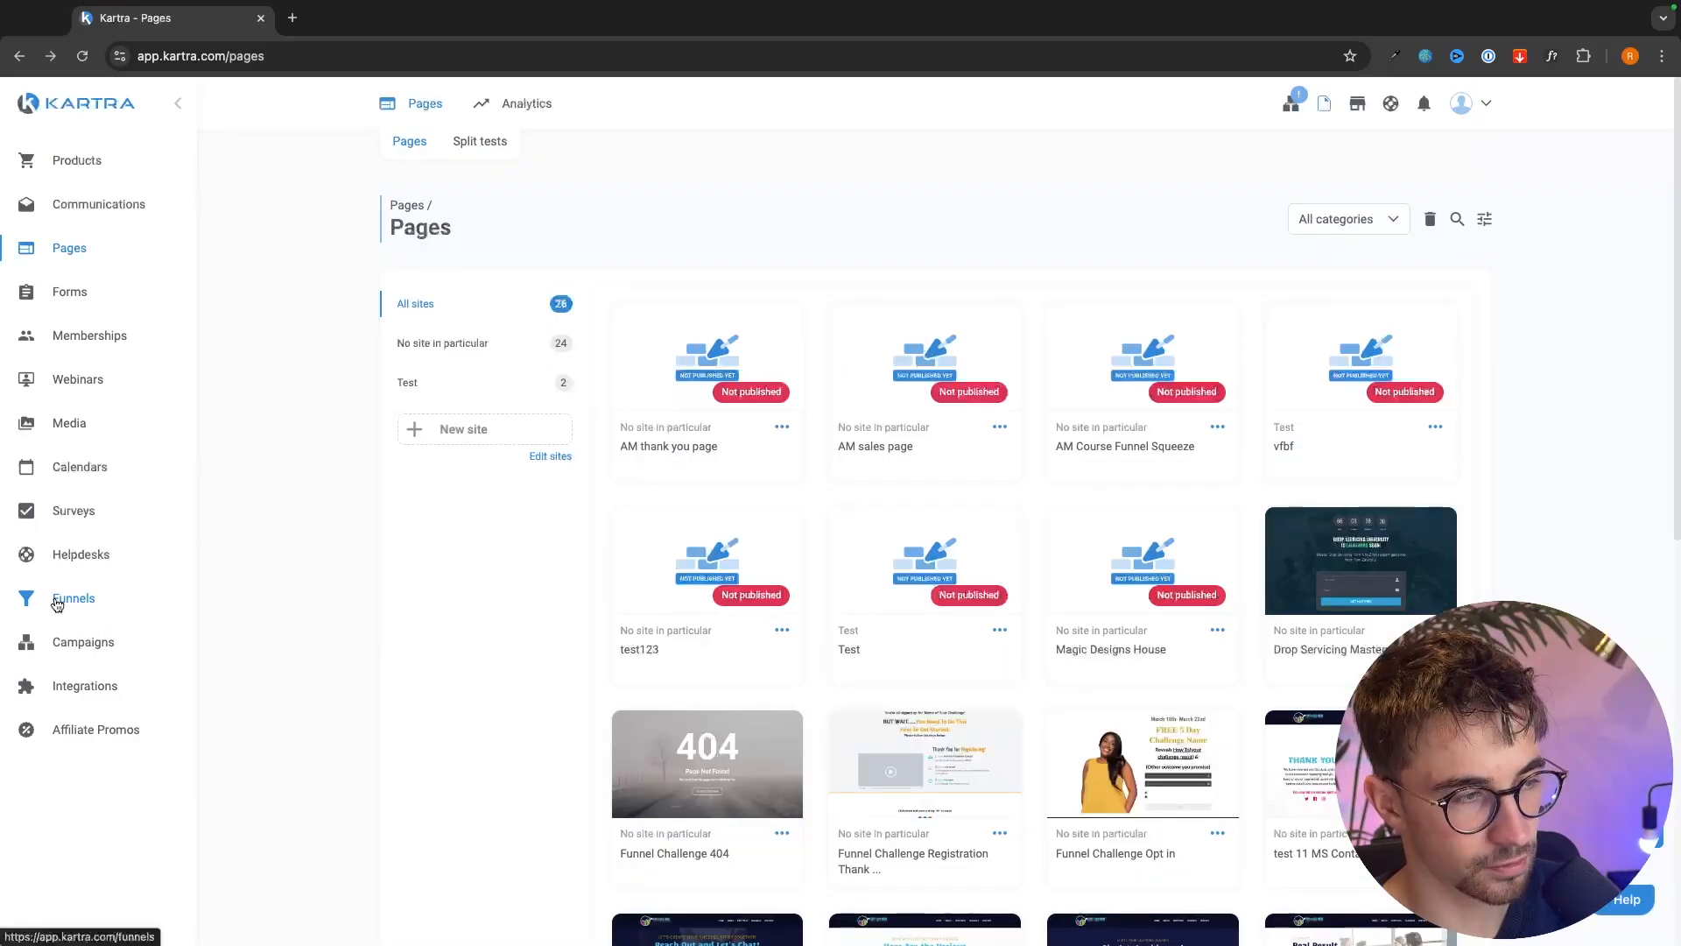
- Create a funnel named and described as "Affiliate Marketing Course Funnel" and add the existing AM Course Funnel Squeeze page as its squeeze page
click(58, 603)
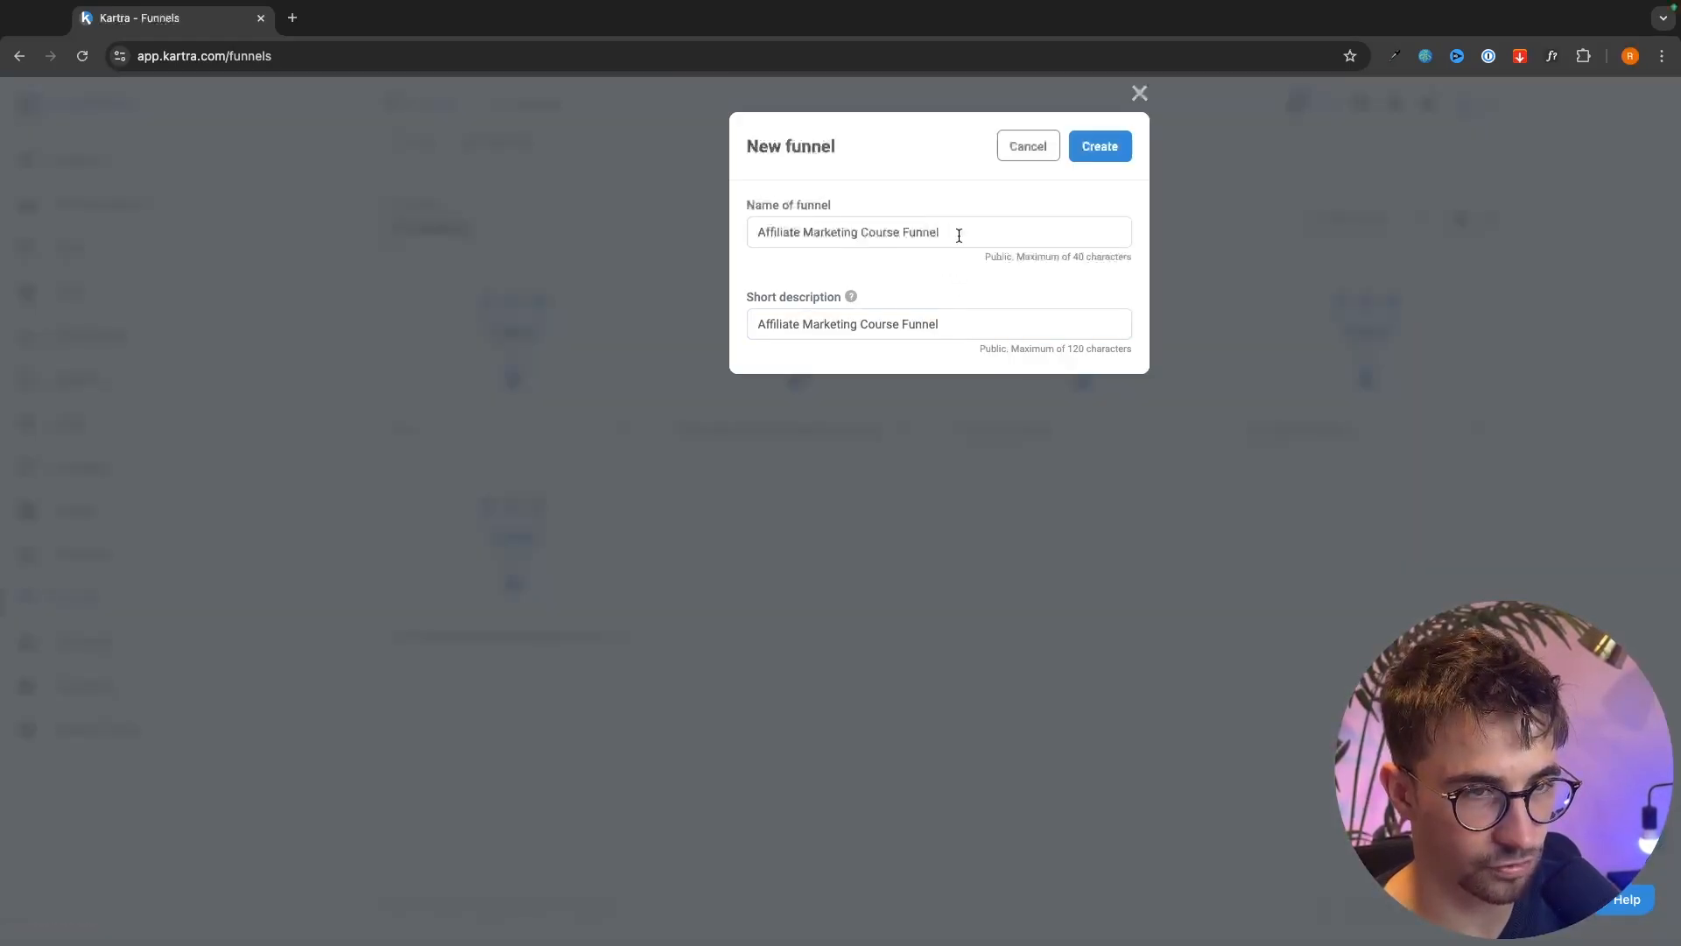
click(1094, 163)
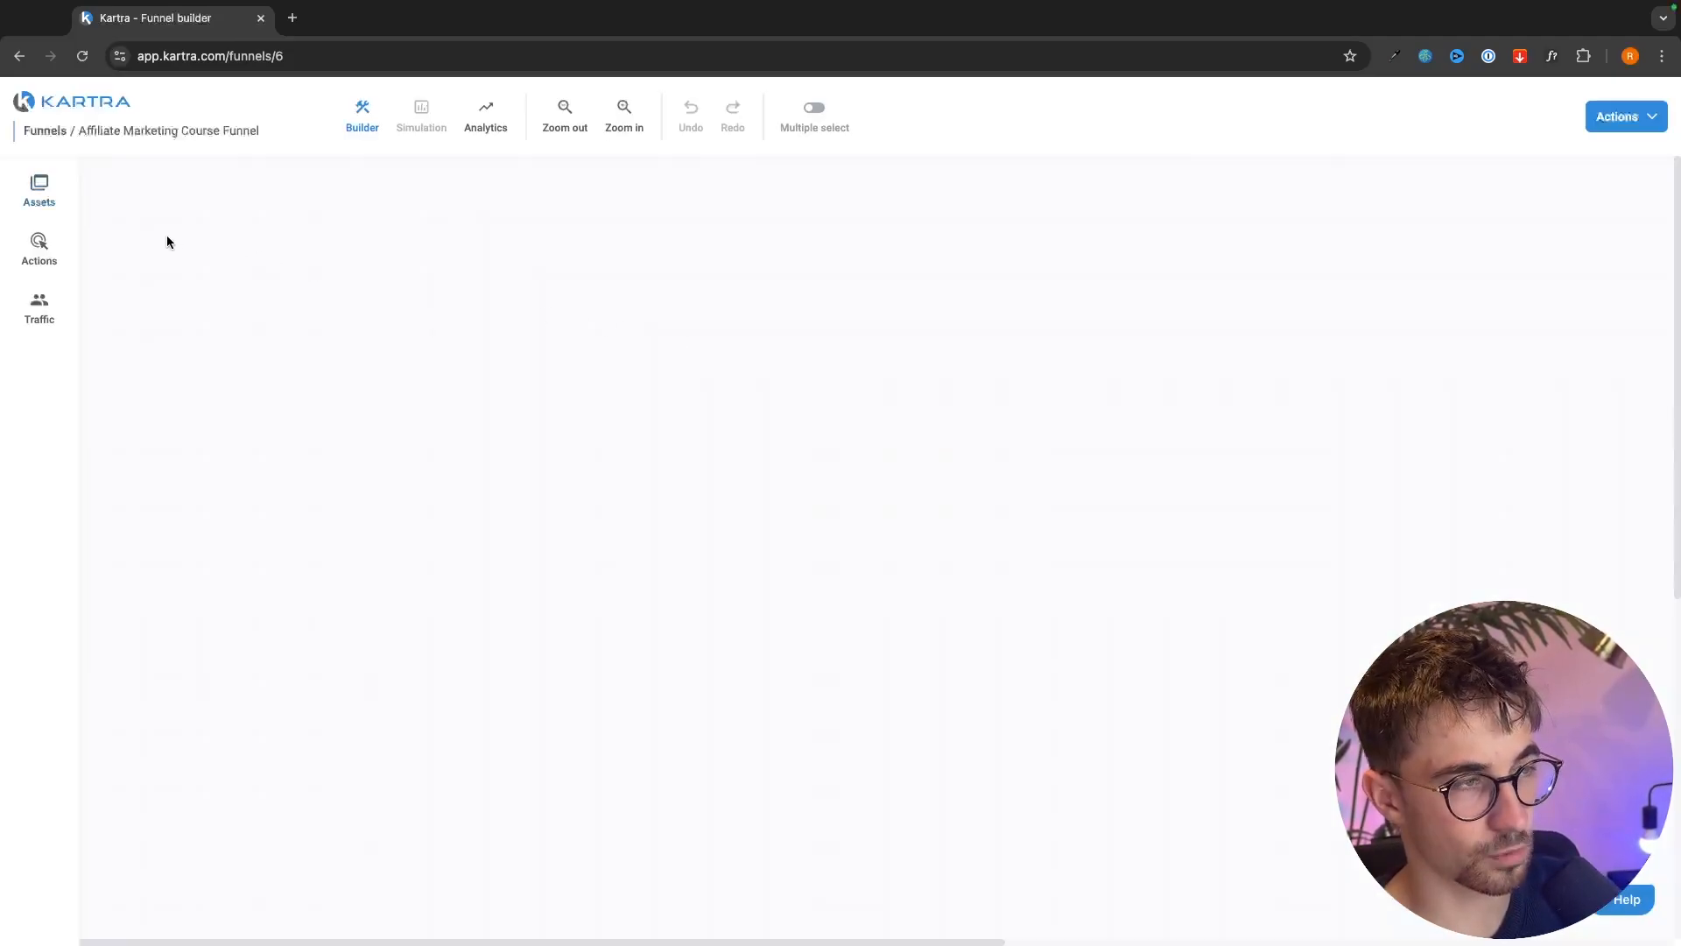
click(52, 199)
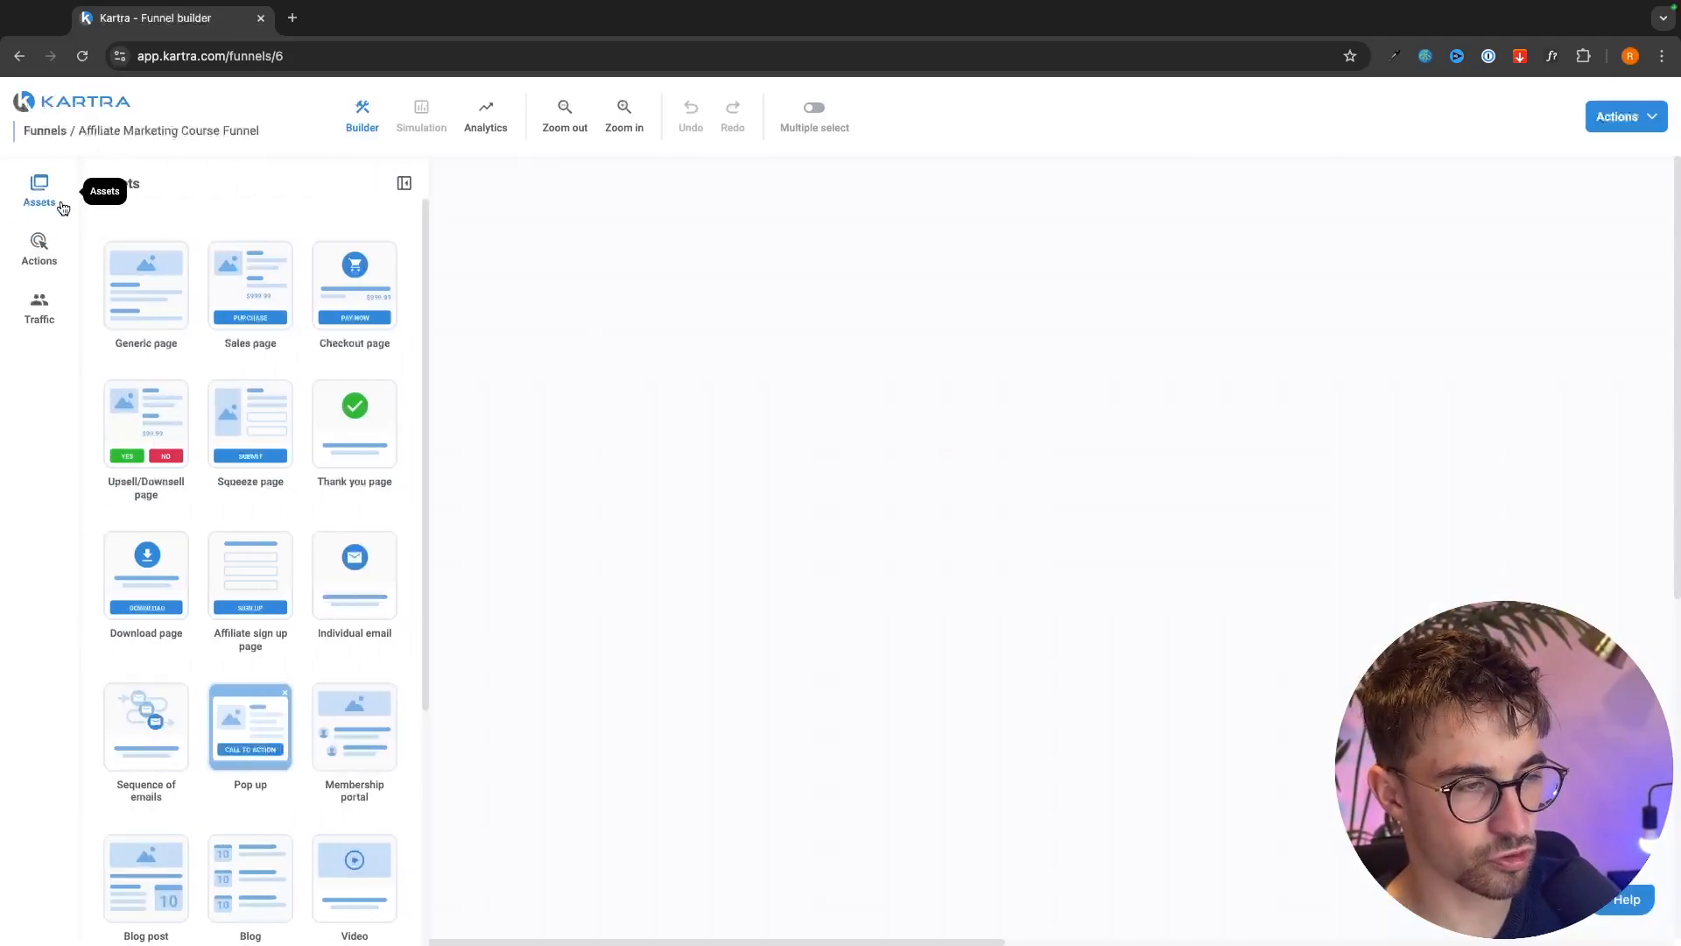
drag(259, 418, 687, 298)
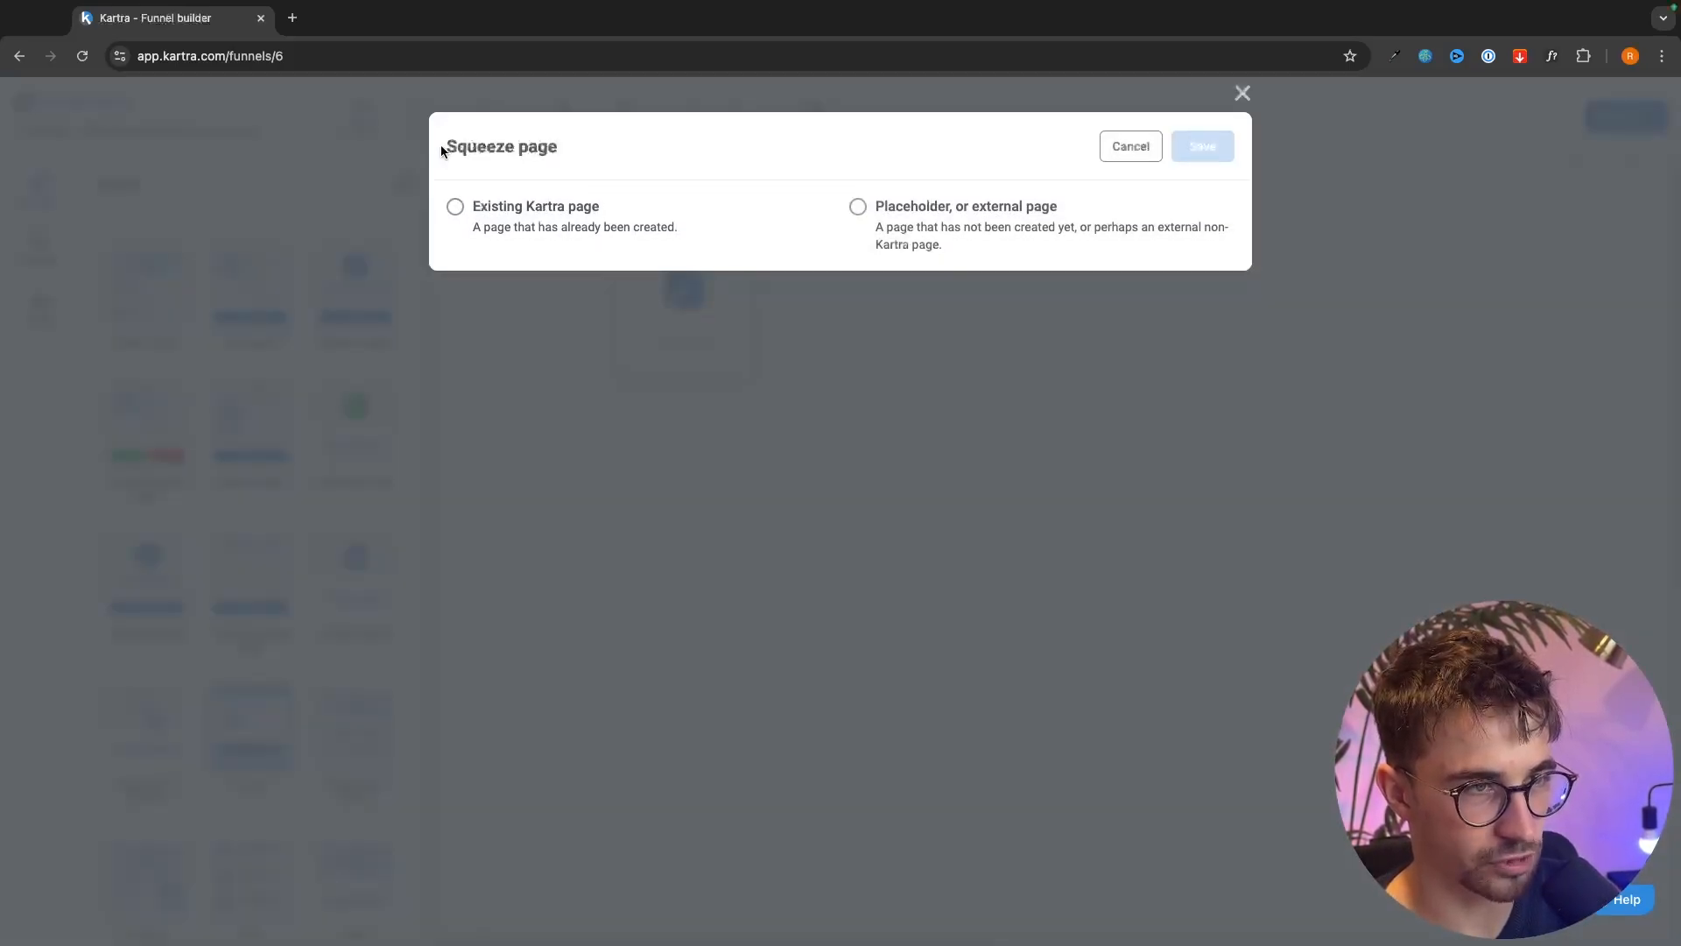
drag(440, 145, 601, 144)
click(552, 209)
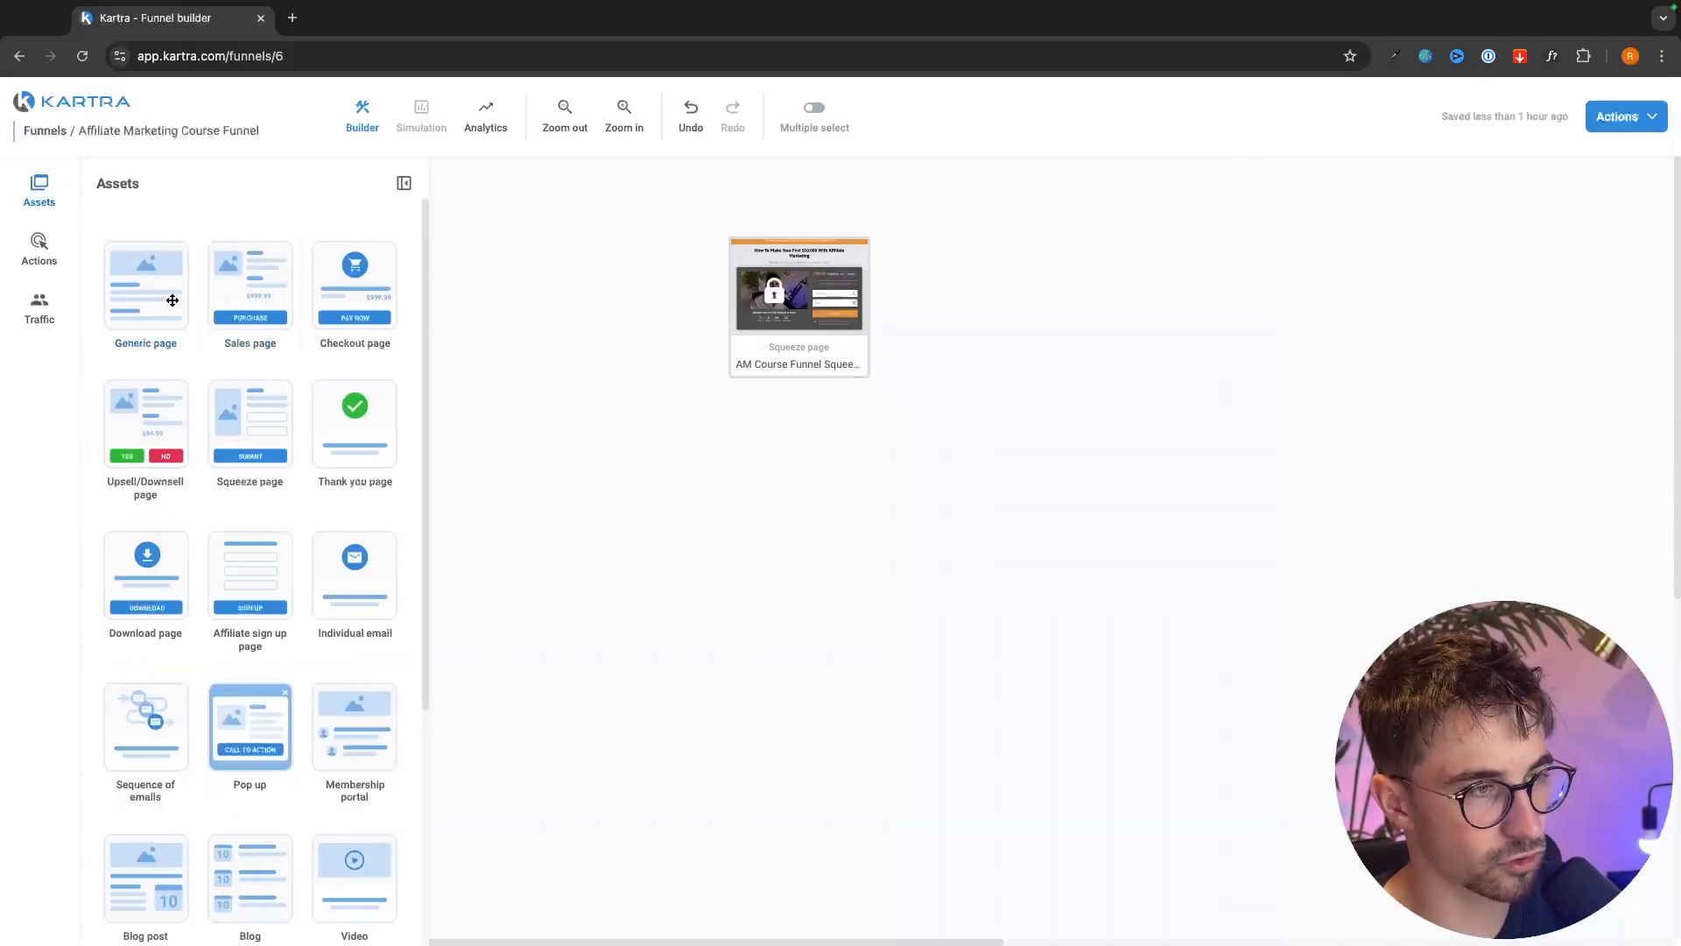
drag(248, 281, 834, 486)
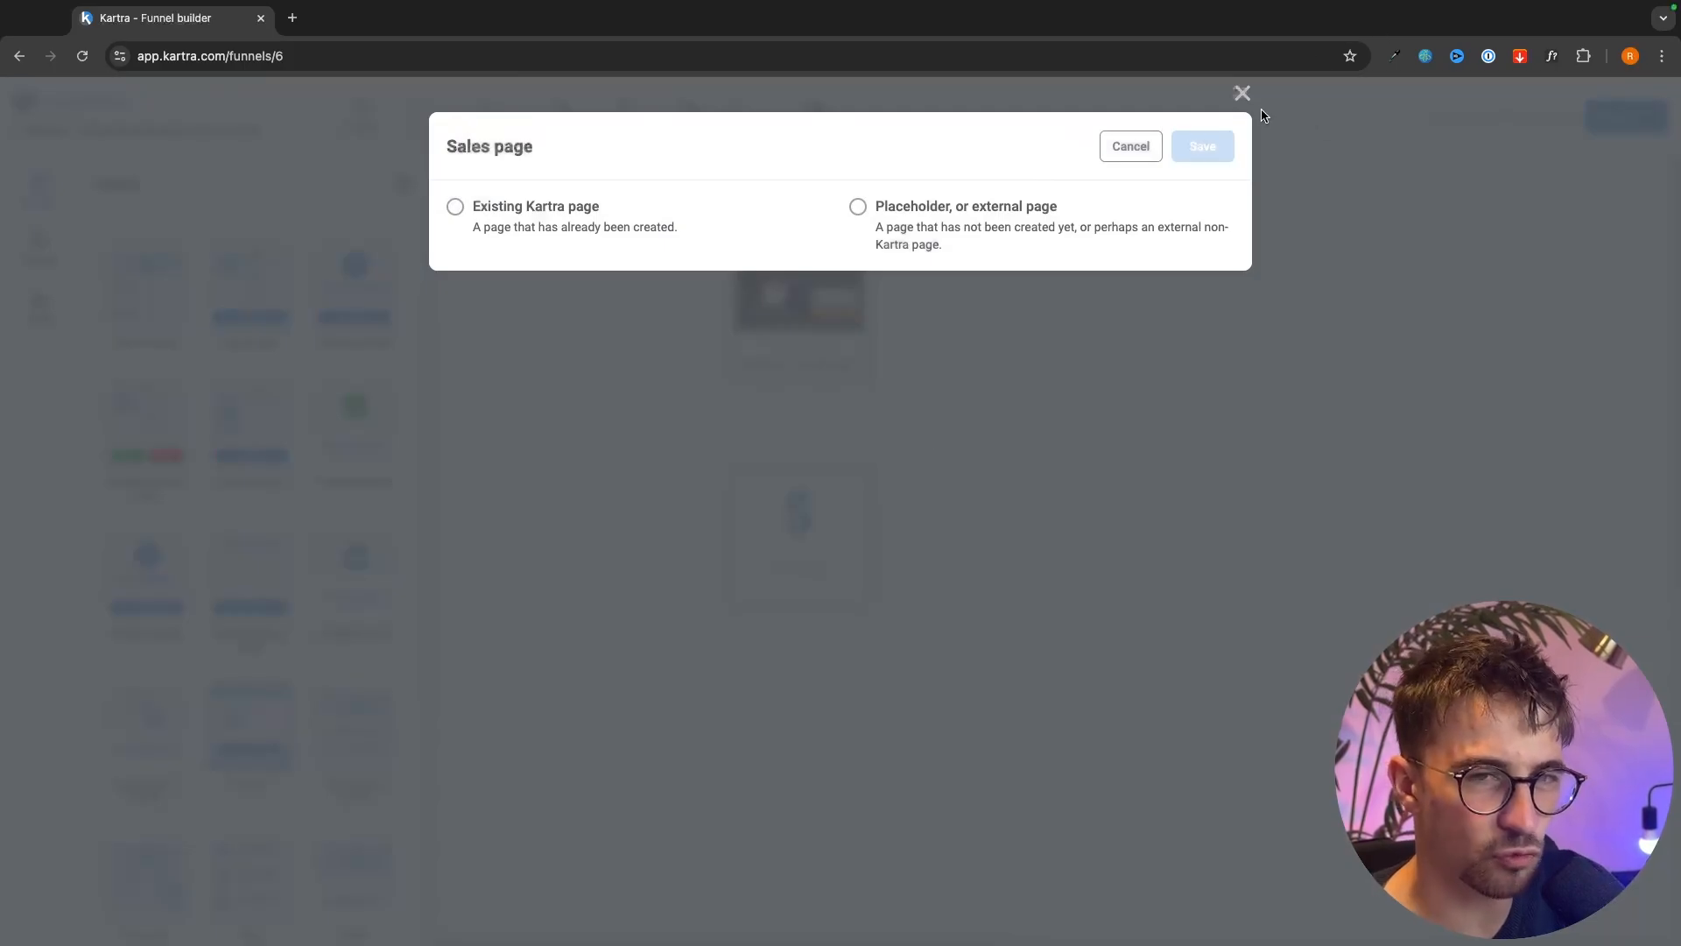
click(540, 203)
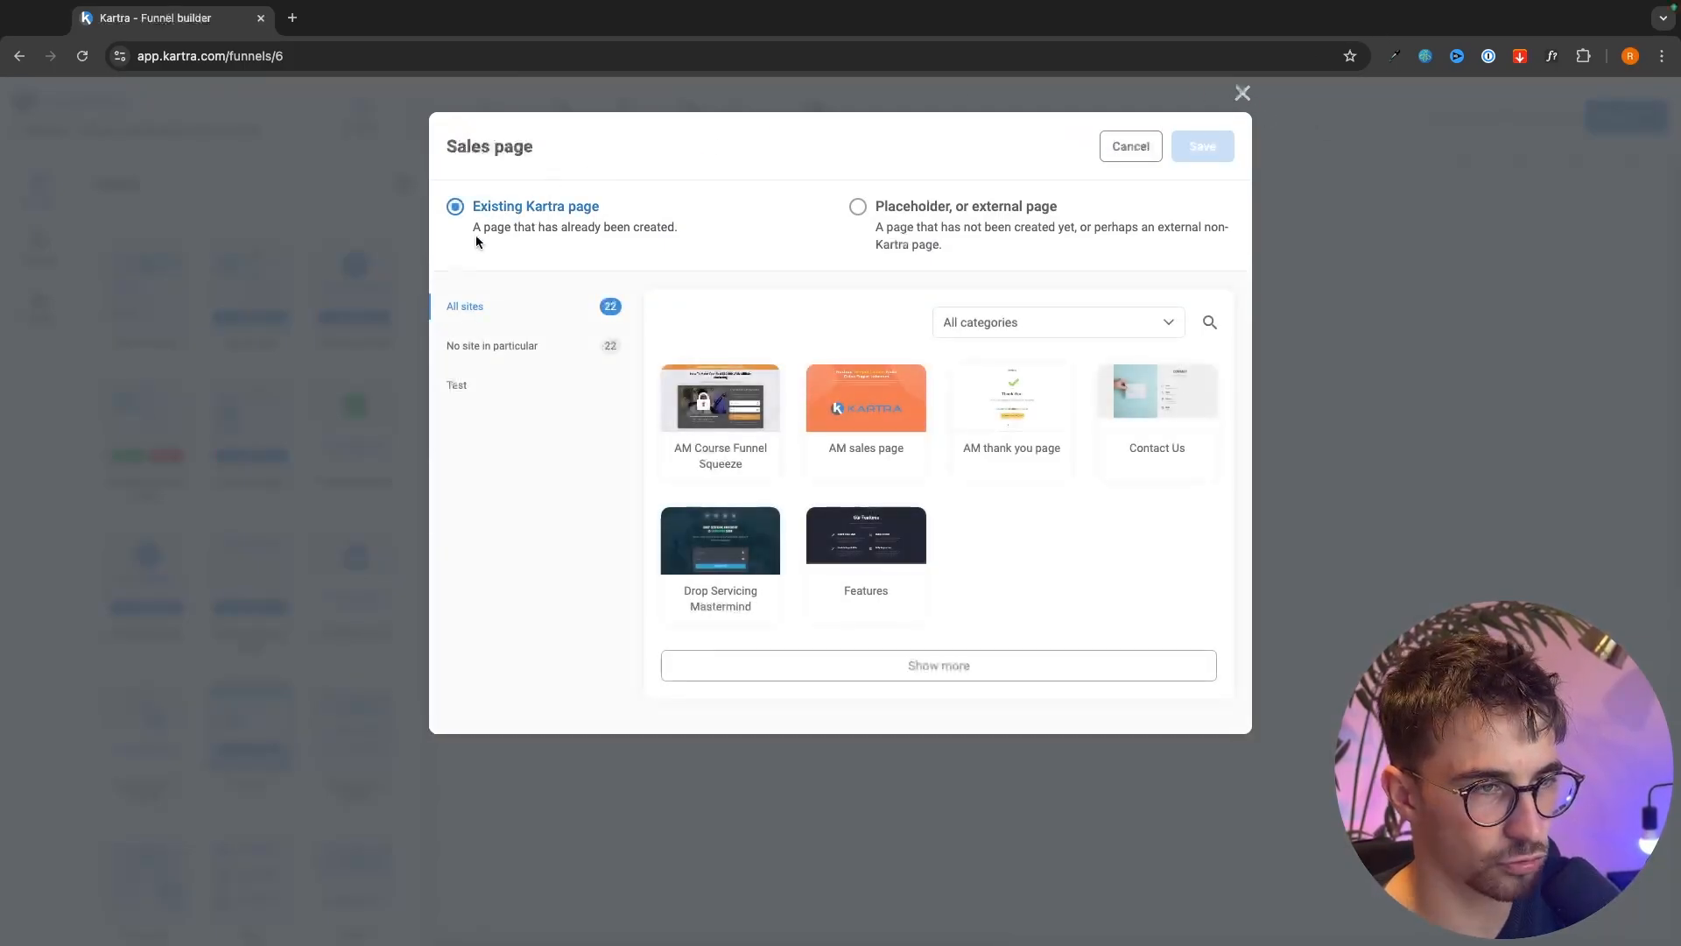
click(1244, 94)
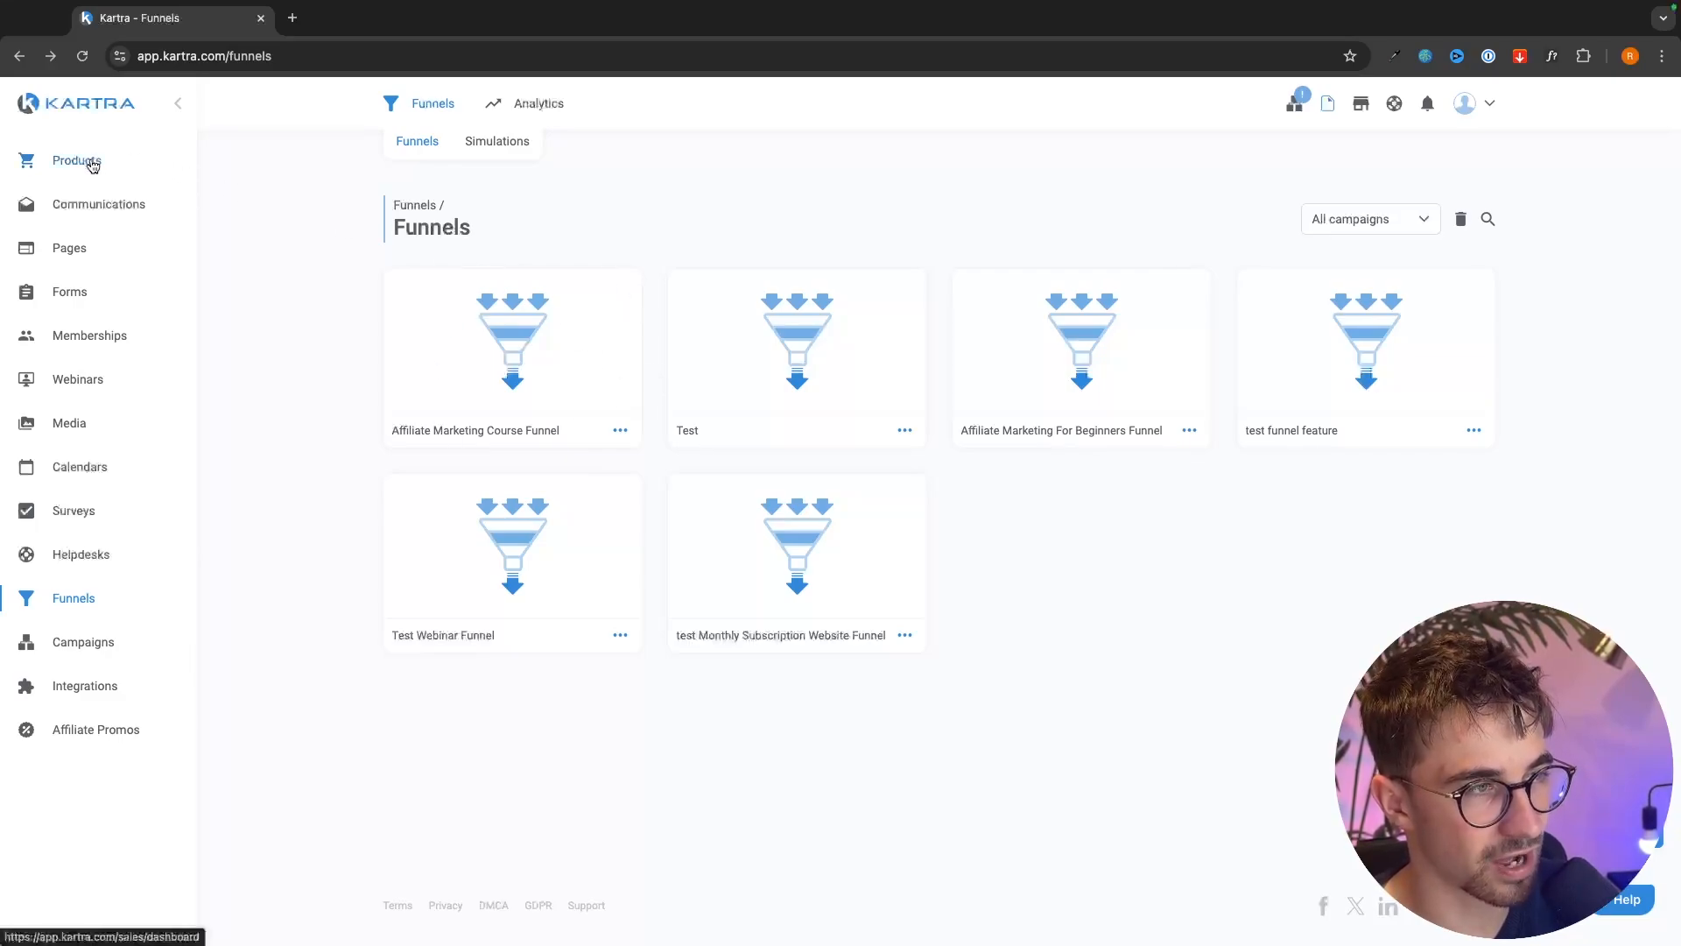
- Create a new main product with the internal name "Affiliate Marketing Course"
click(88, 171)
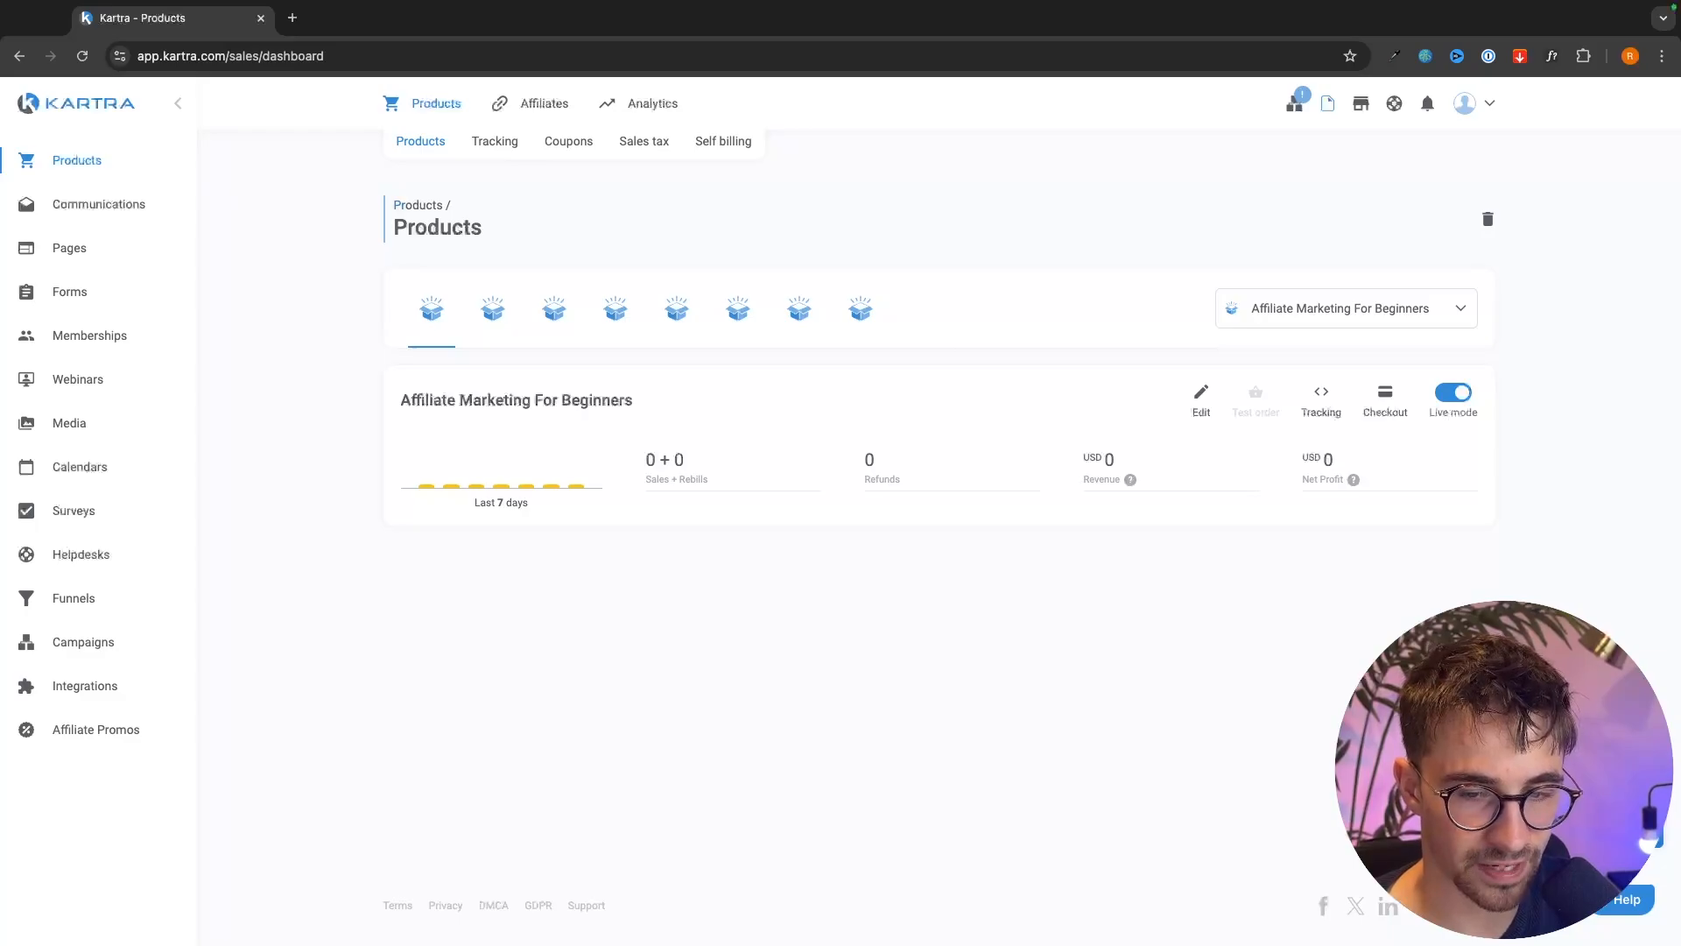
click(1648, 827)
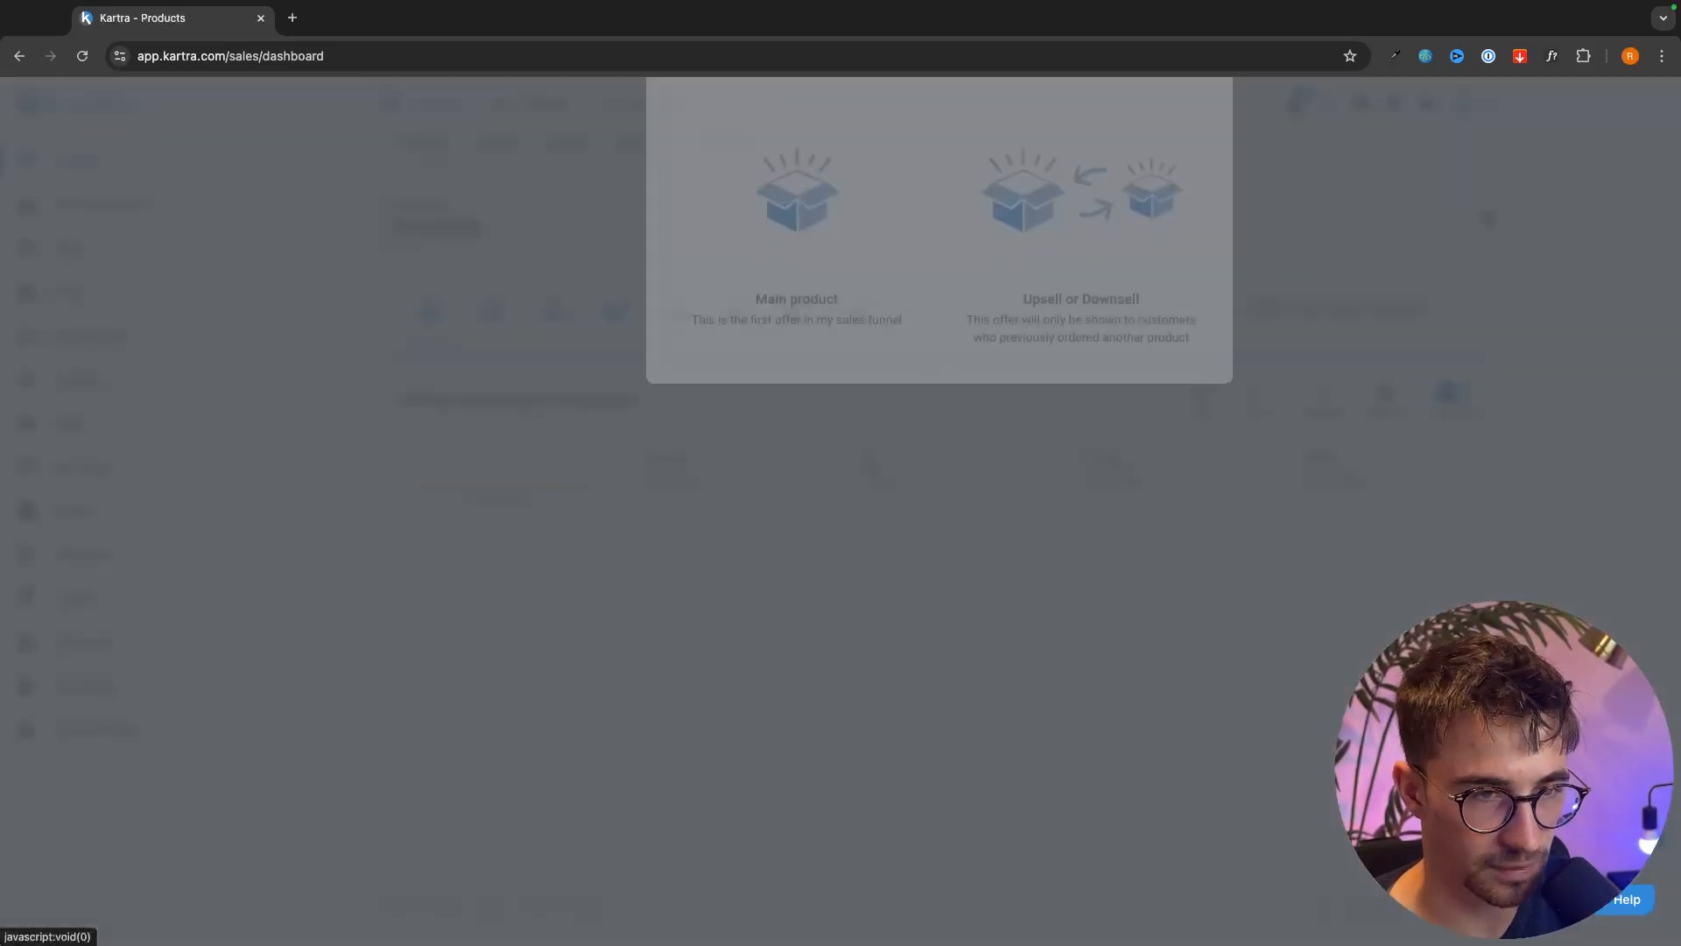
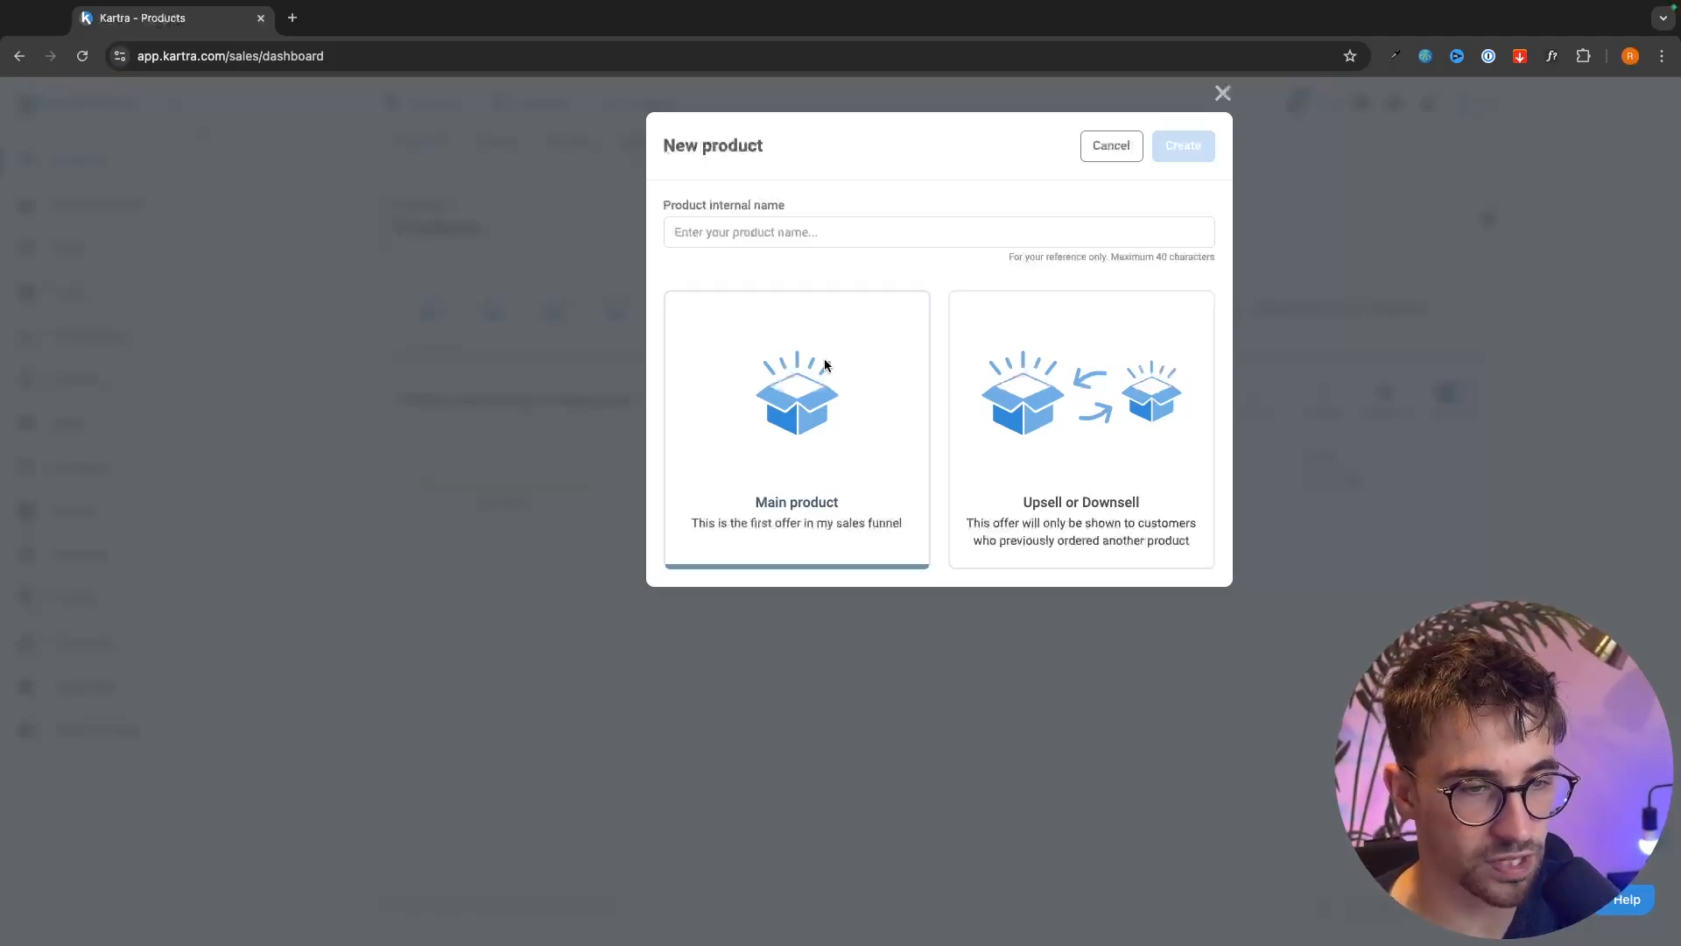
click(896, 403)
click(831, 235)
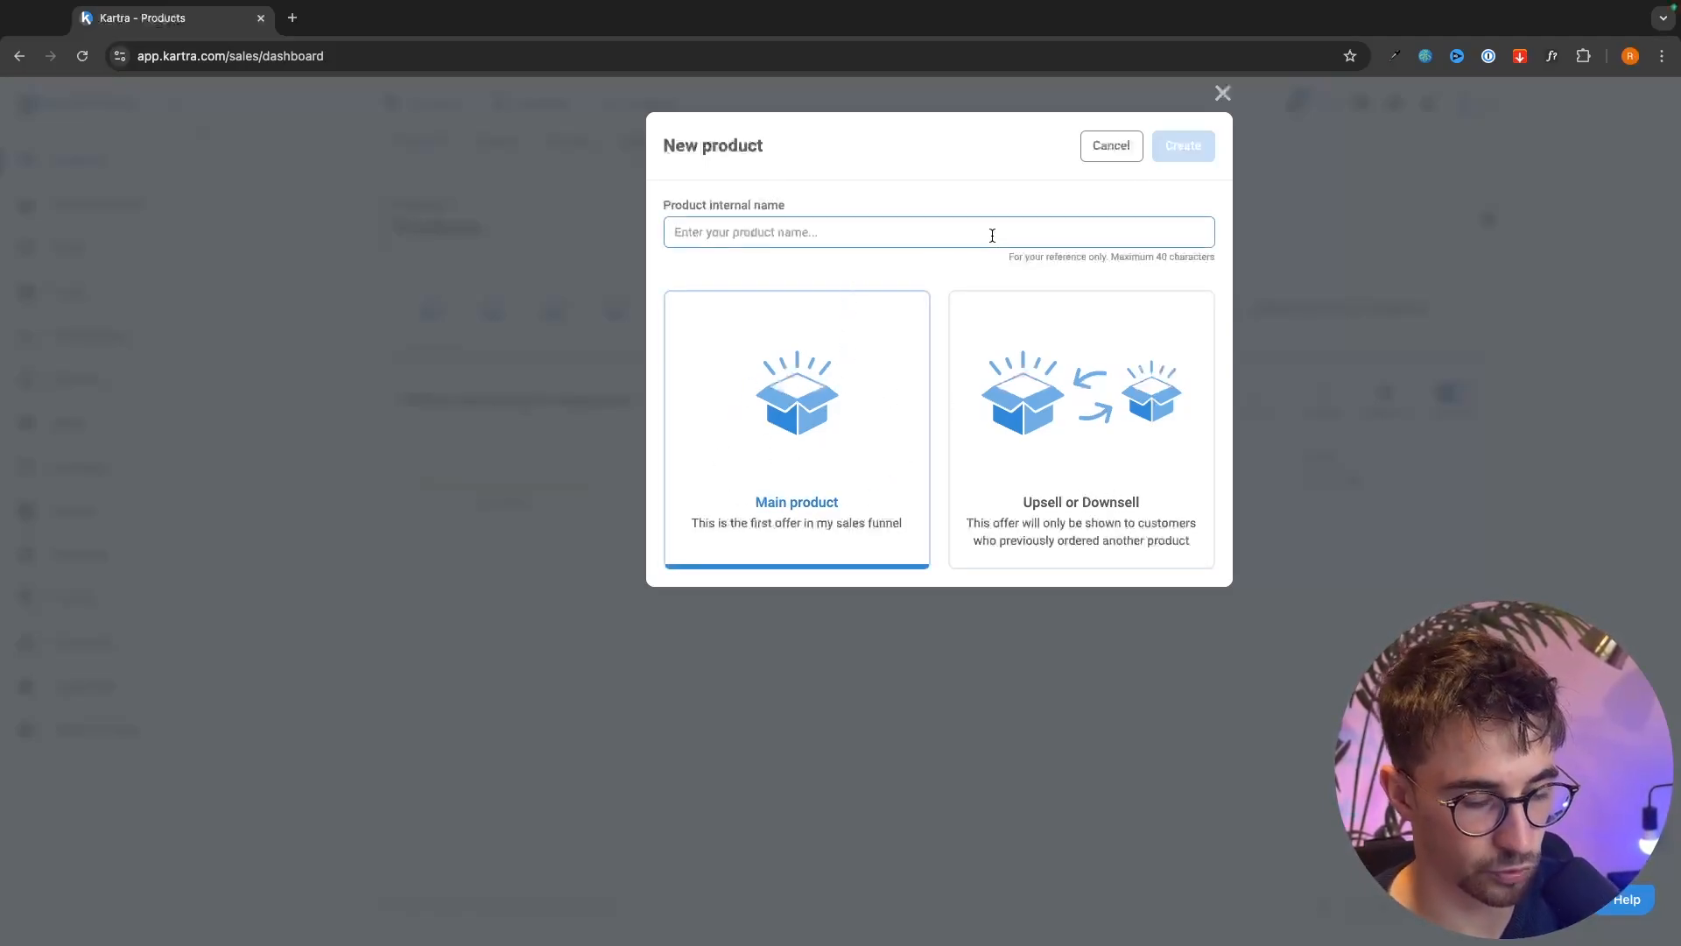
text(Affil)
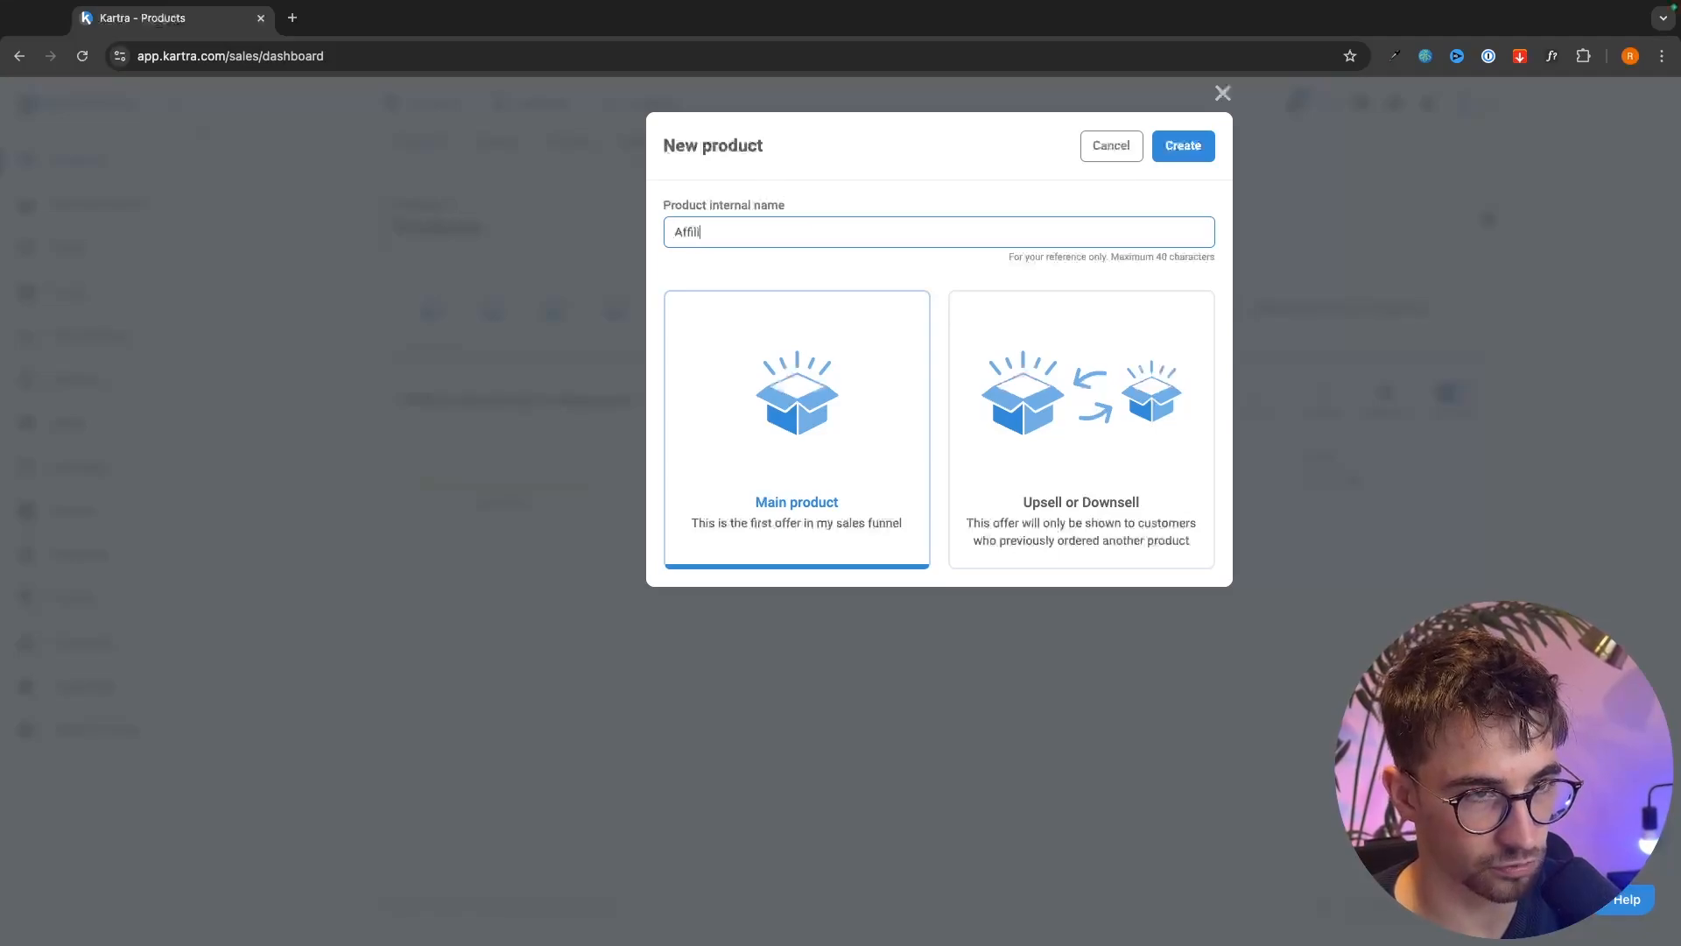
text(iate Marketing Course)
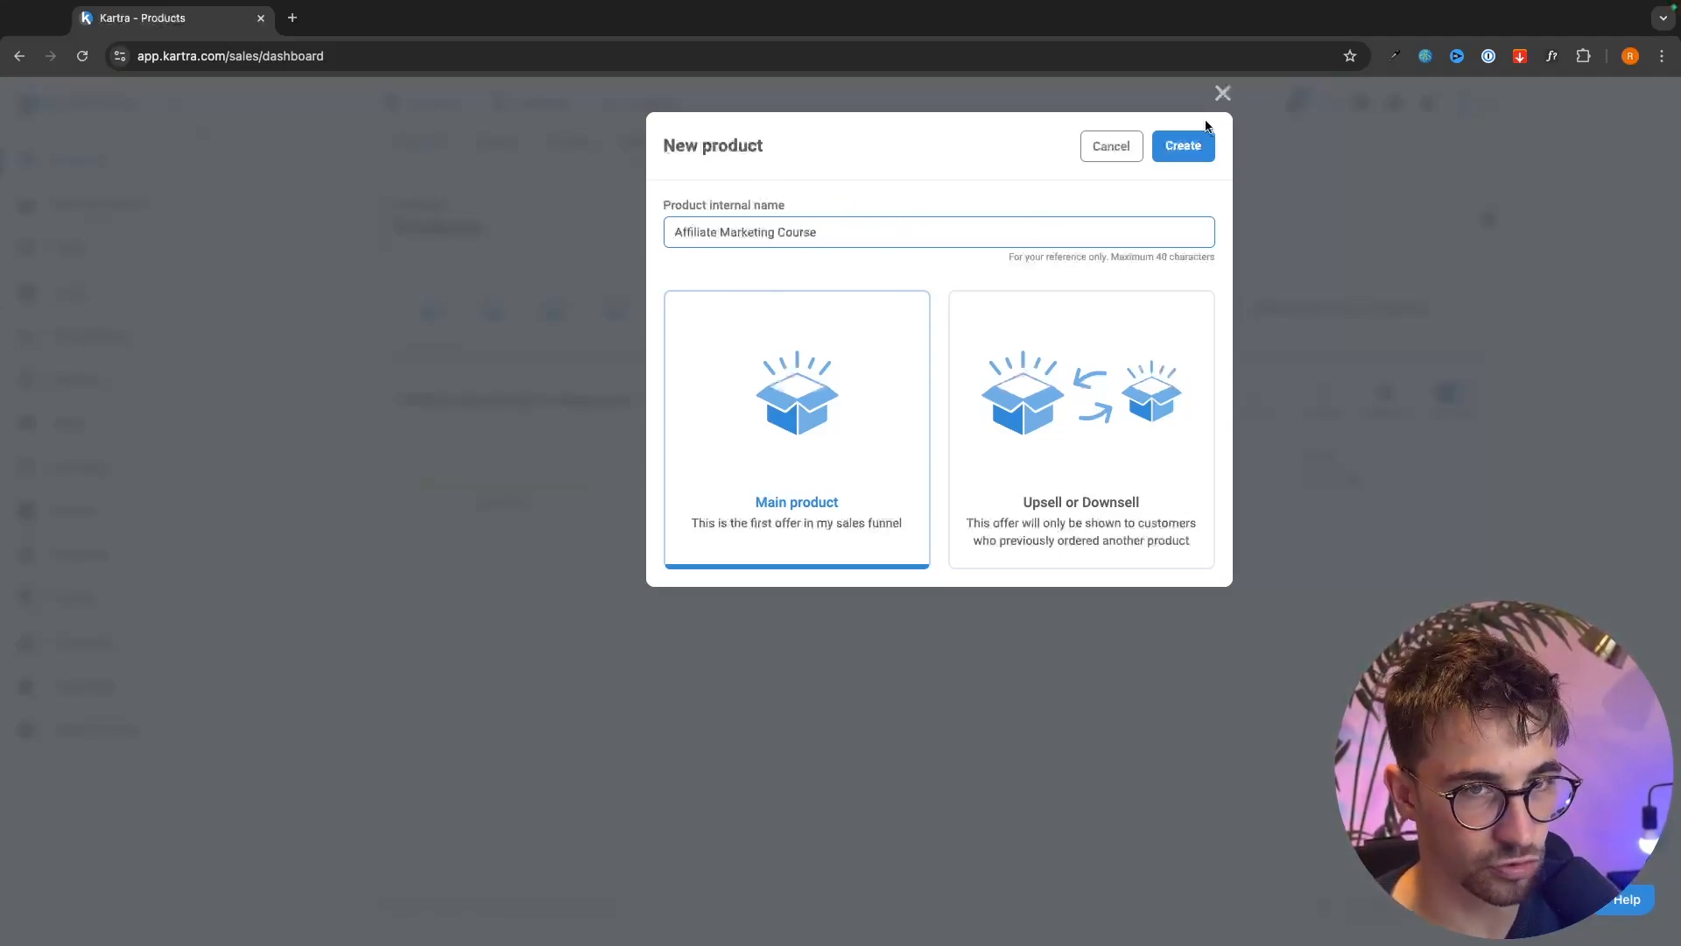
click(1180, 150)
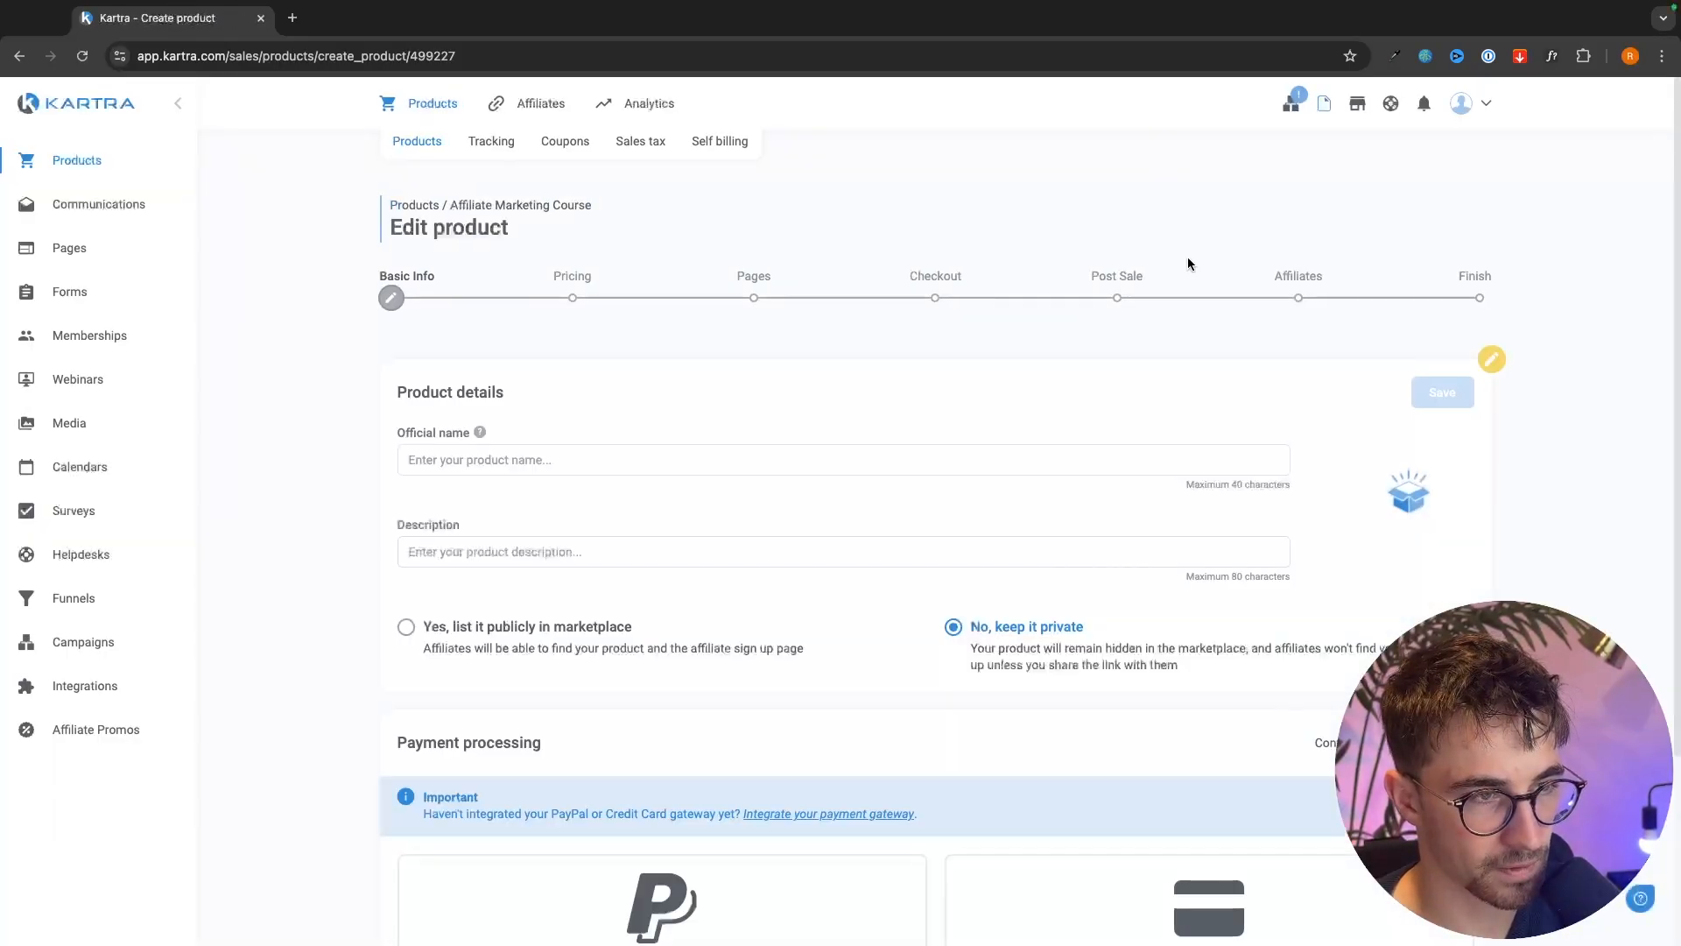
- Enter "Affiliate Marketing Course" as the product's official name and description, keeping the product private
scroll(953, 330, down, 3)
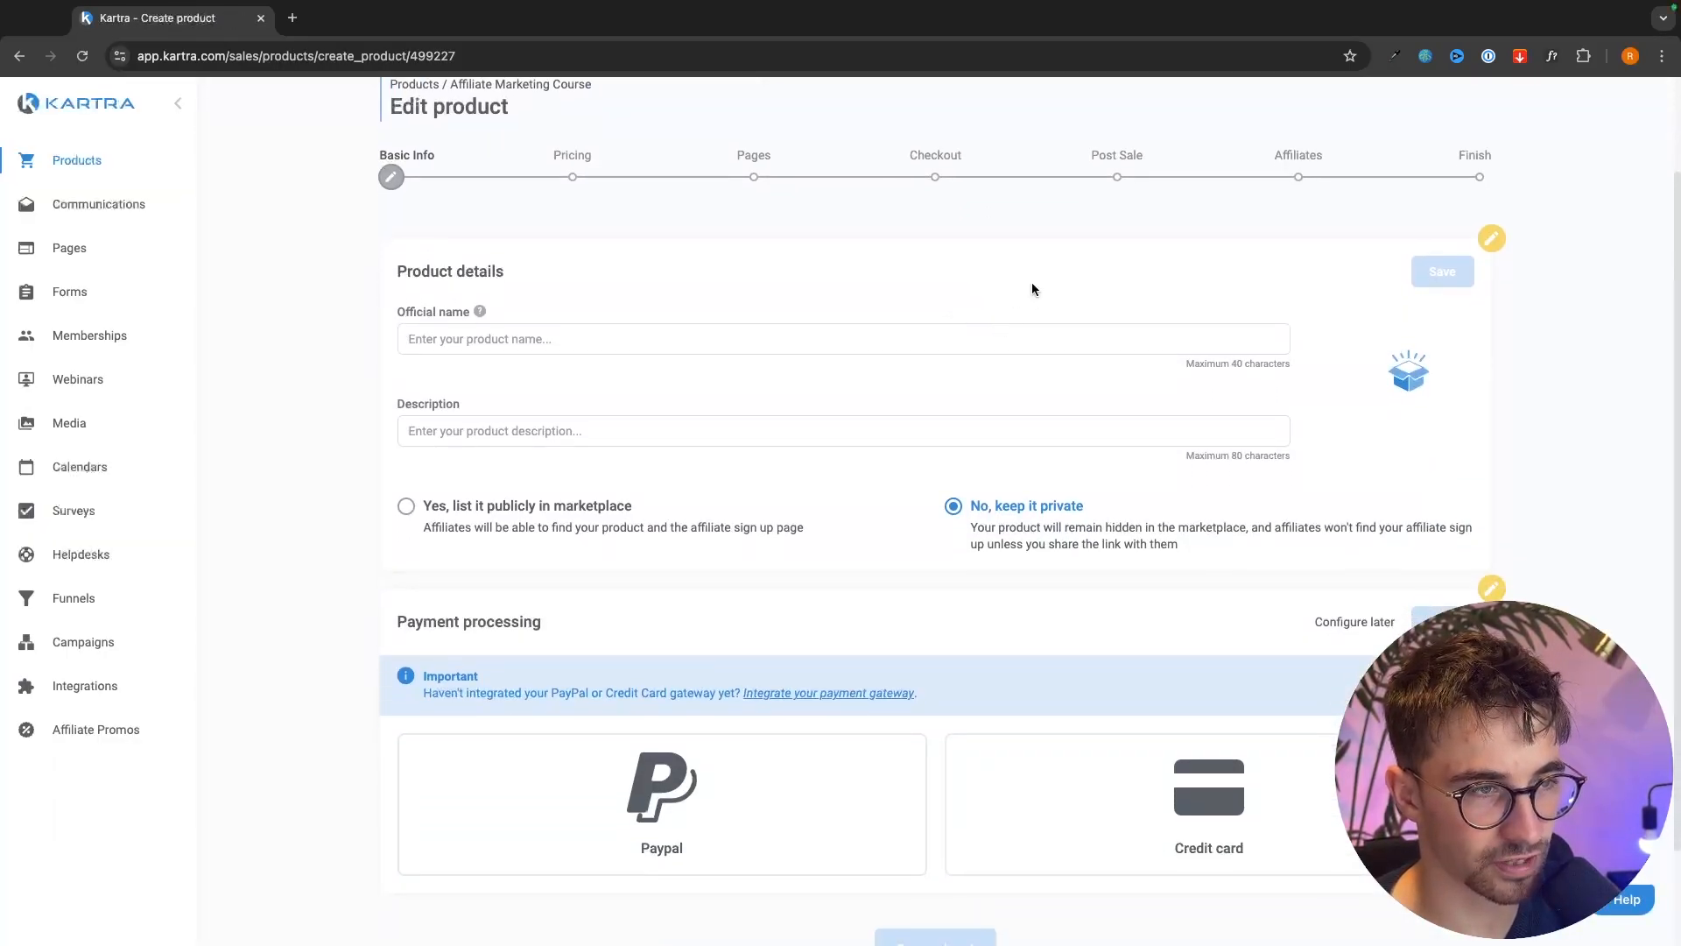
scroll(576, 625, down, 3)
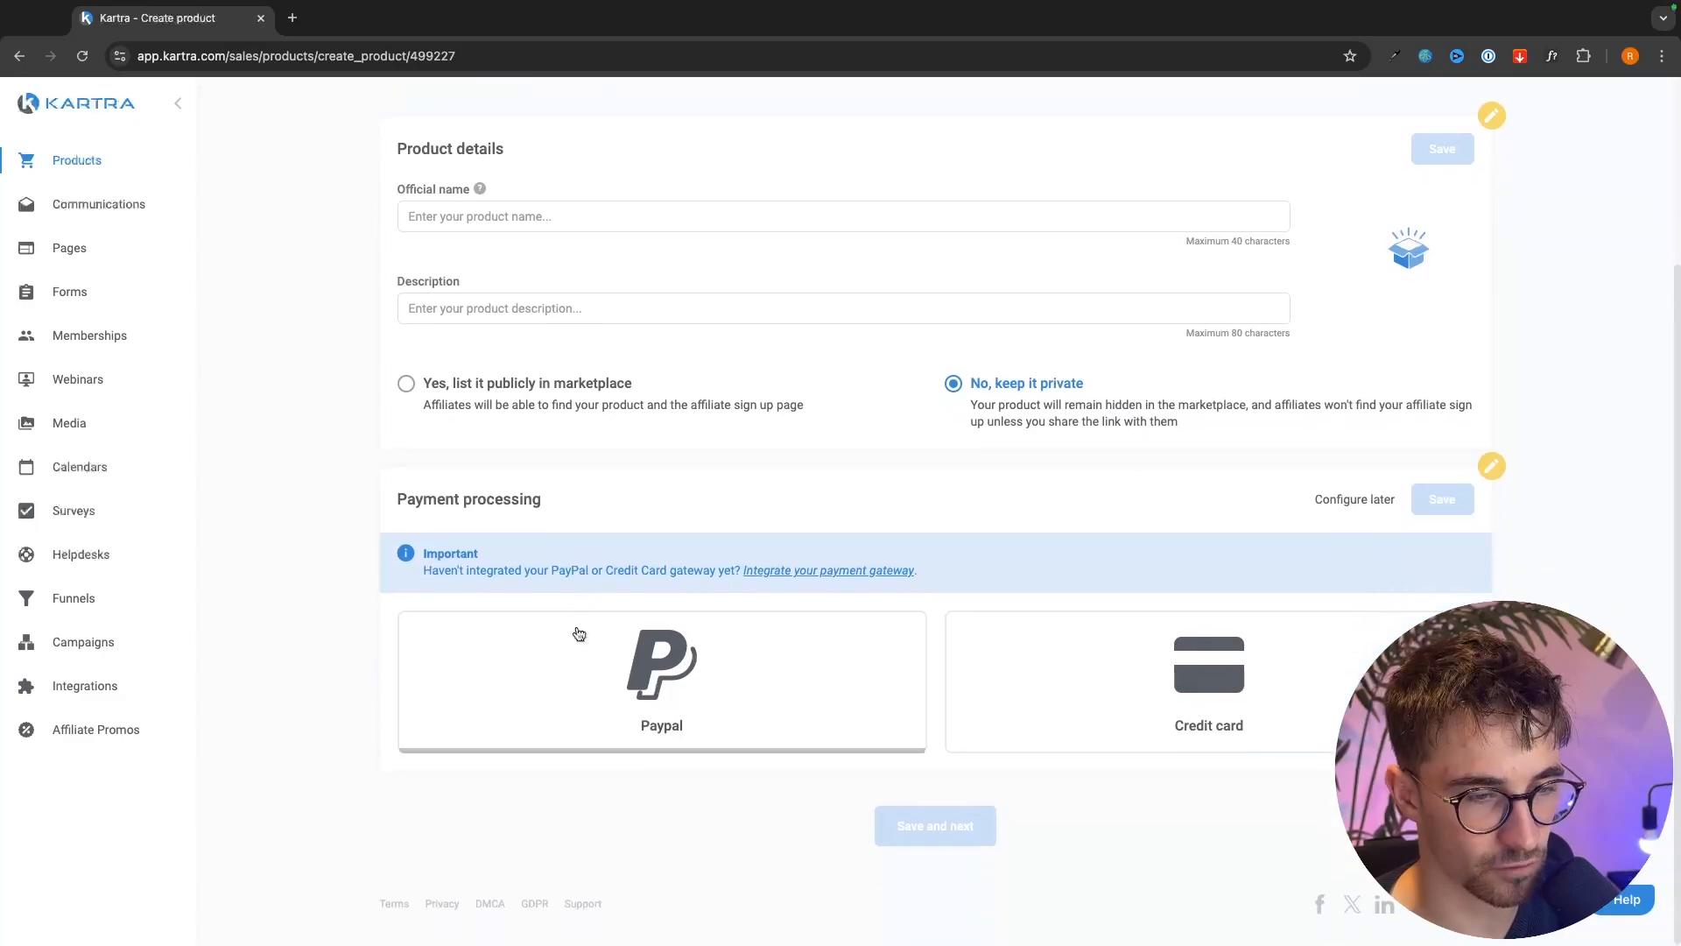
scroll(649, 545, up, 5)
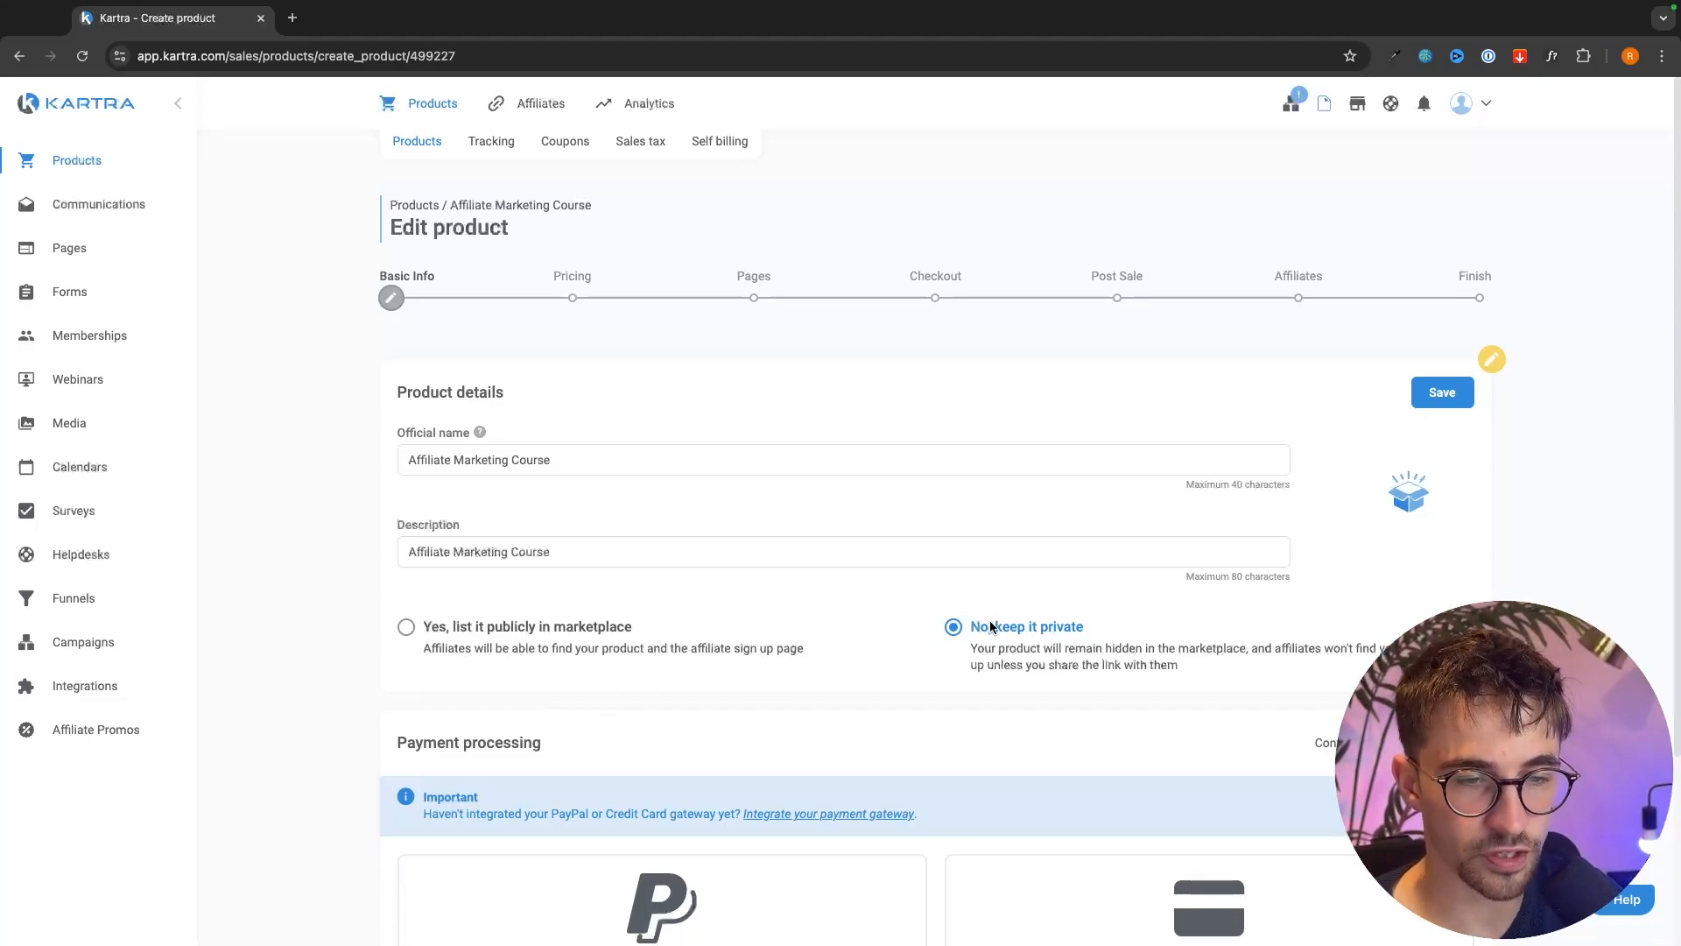
scroll(1100, 630, down, 2)
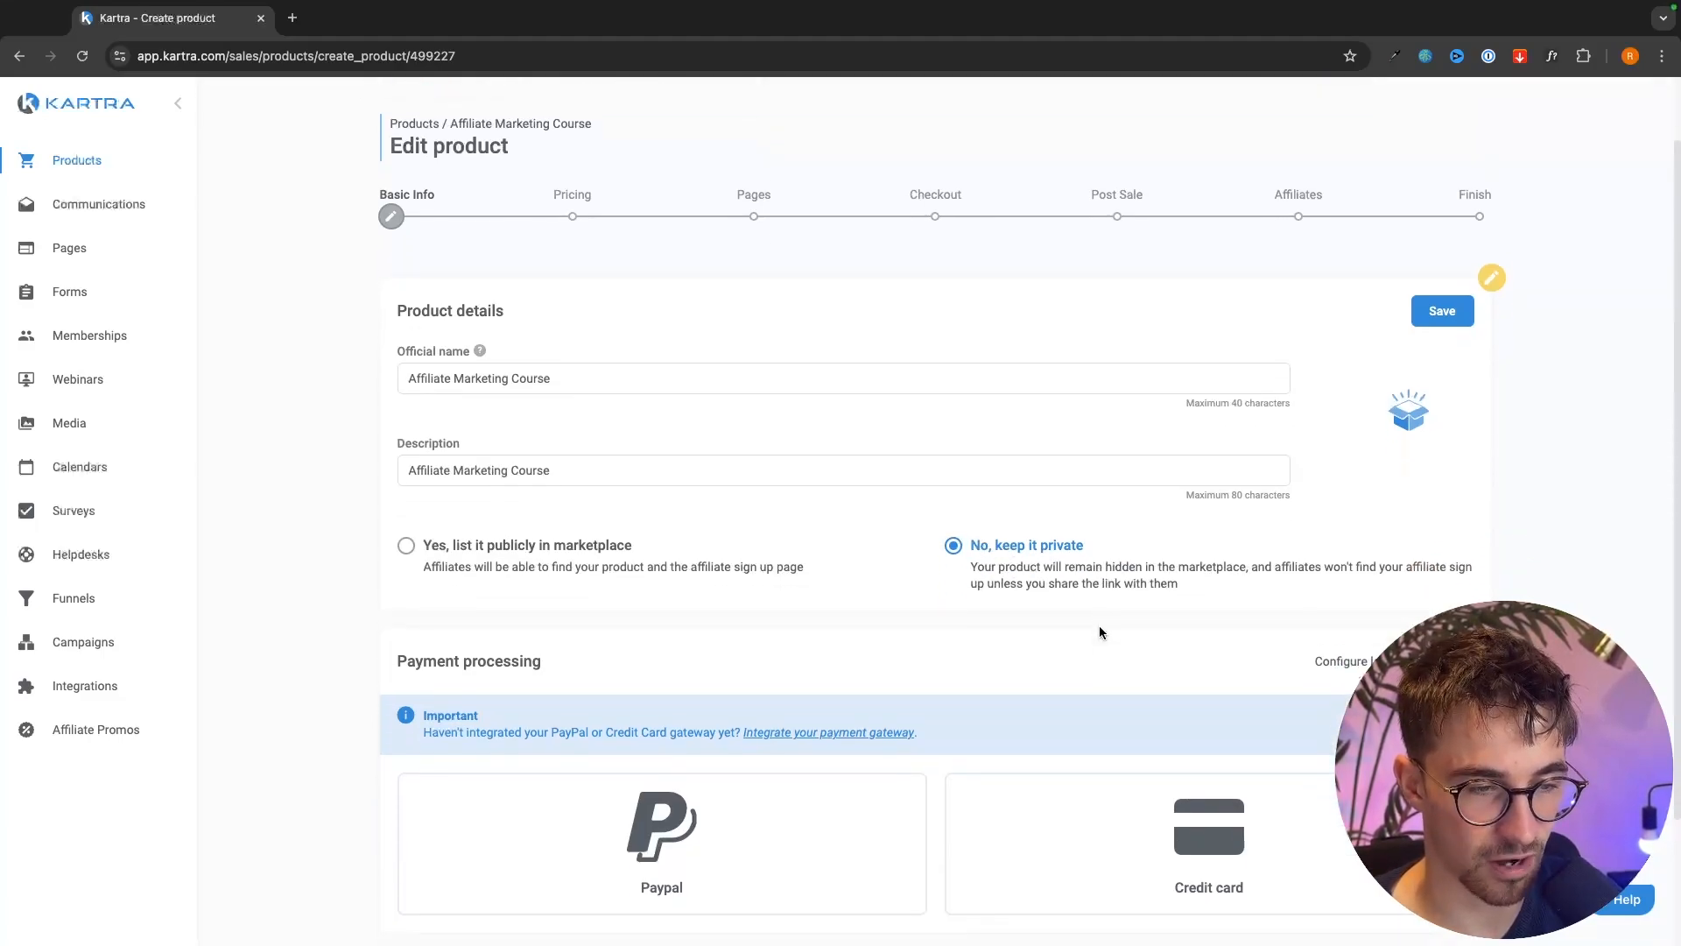
scroll(1100, 632, down, 1)
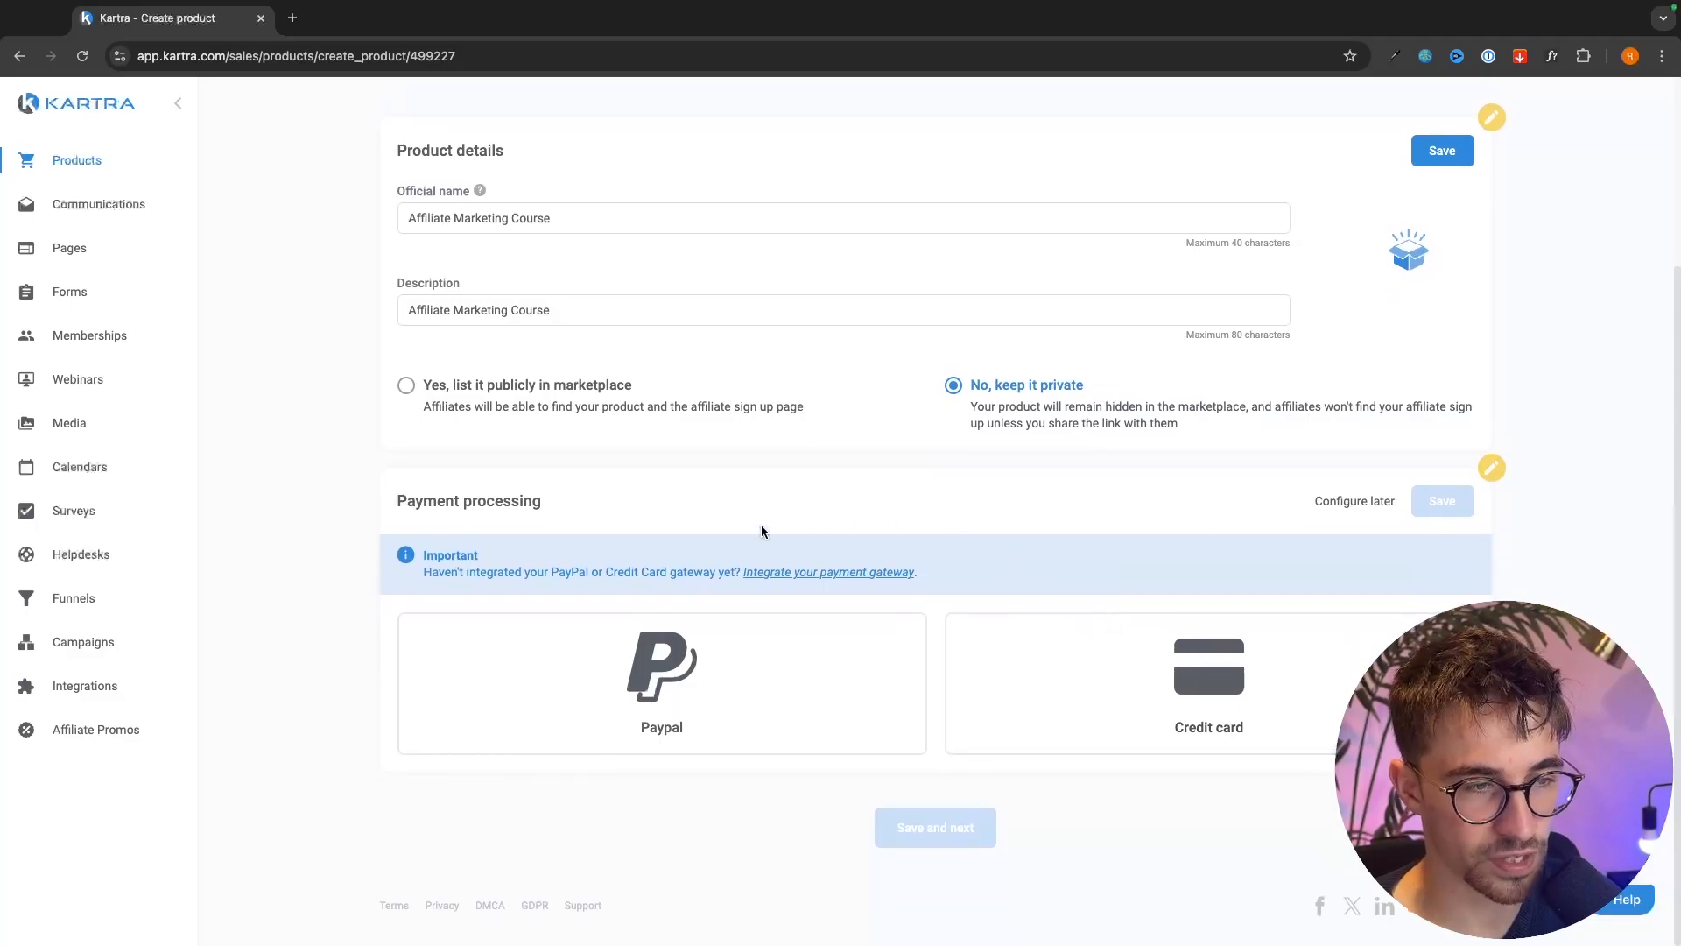
- Look at the PayPal and credit card options, review the available payment integrations, and return to the product setup
click(812, 630)
click(1021, 620)
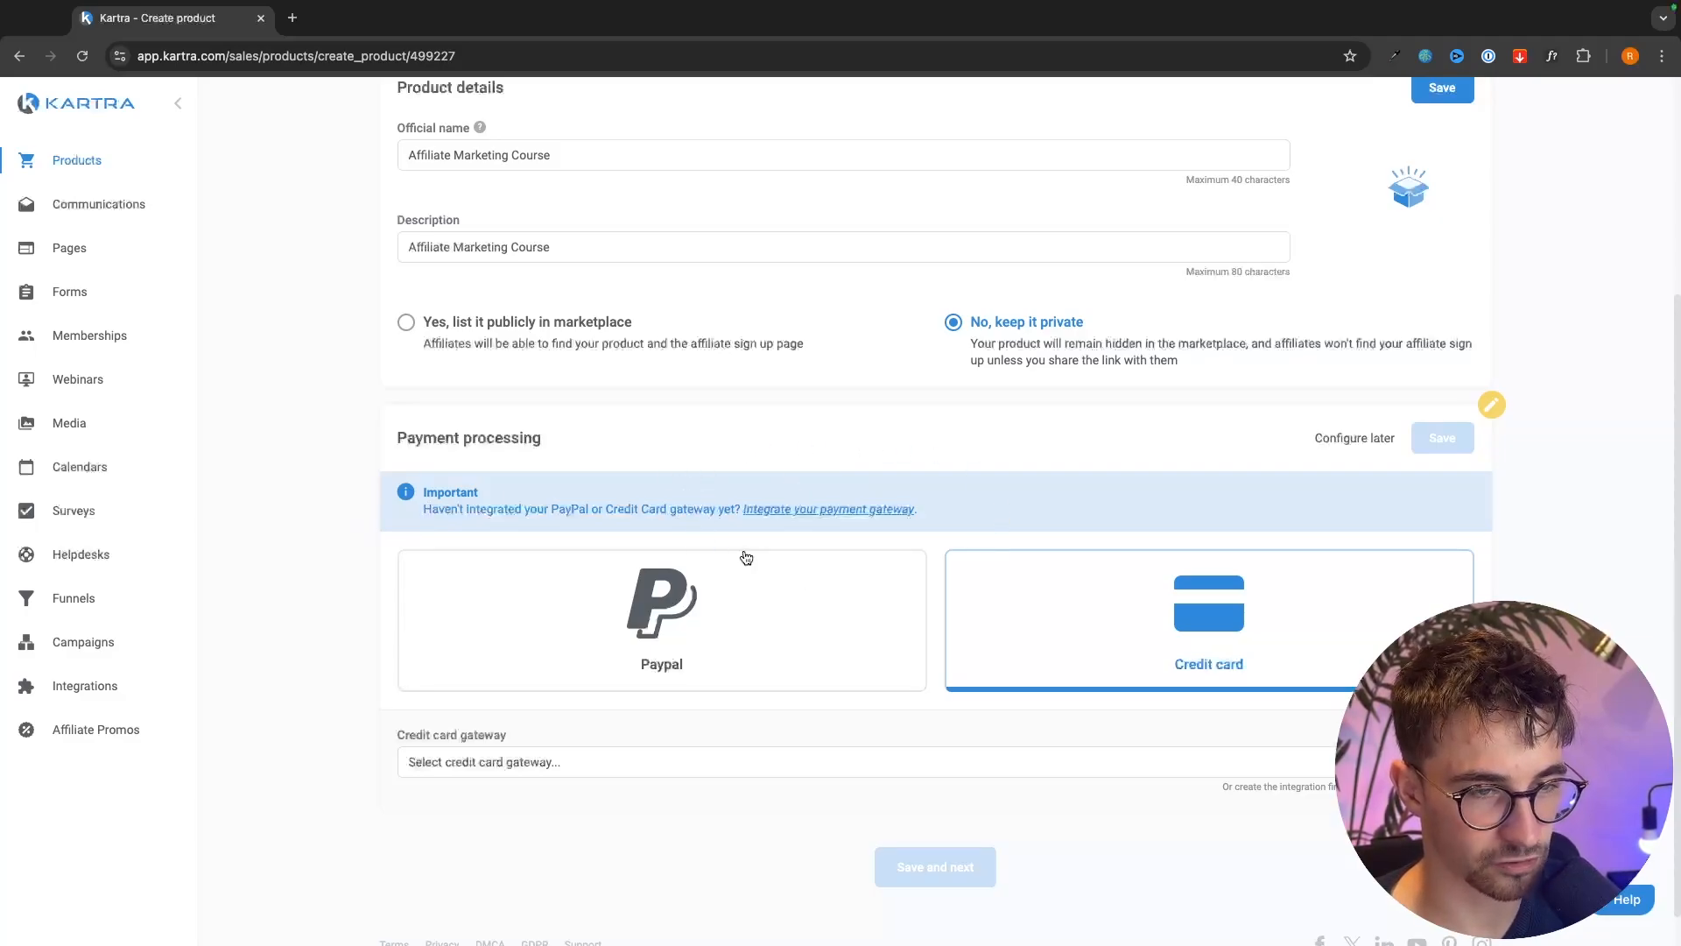
click(785, 510)
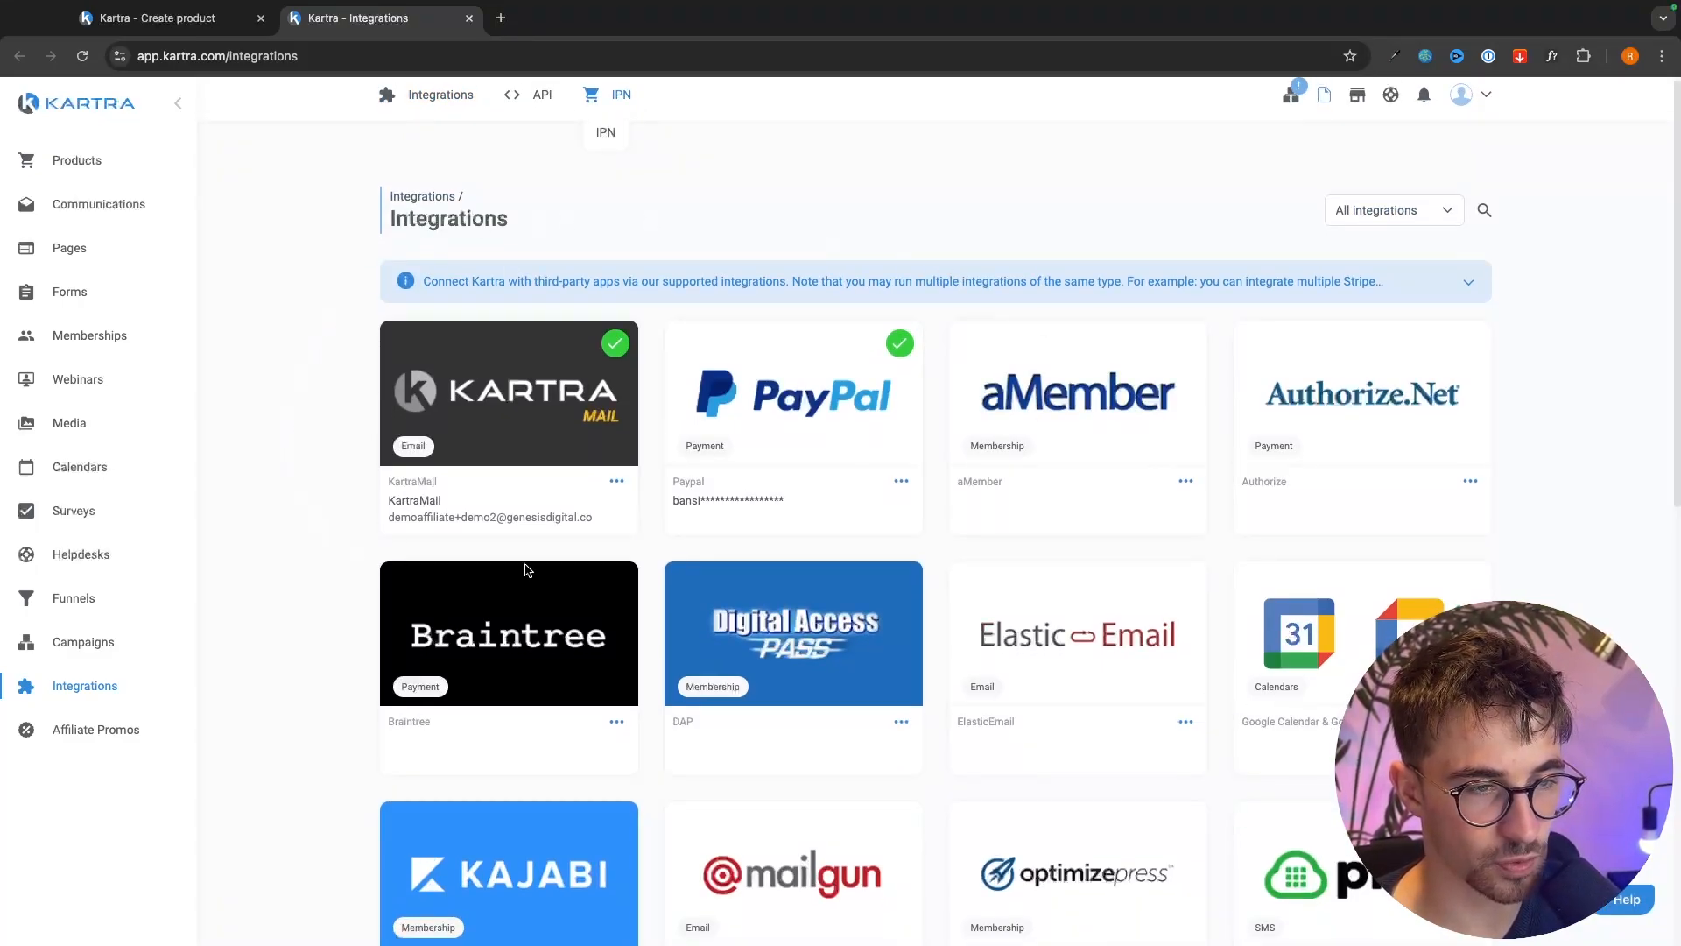
scroll(913, 286, down, 1)
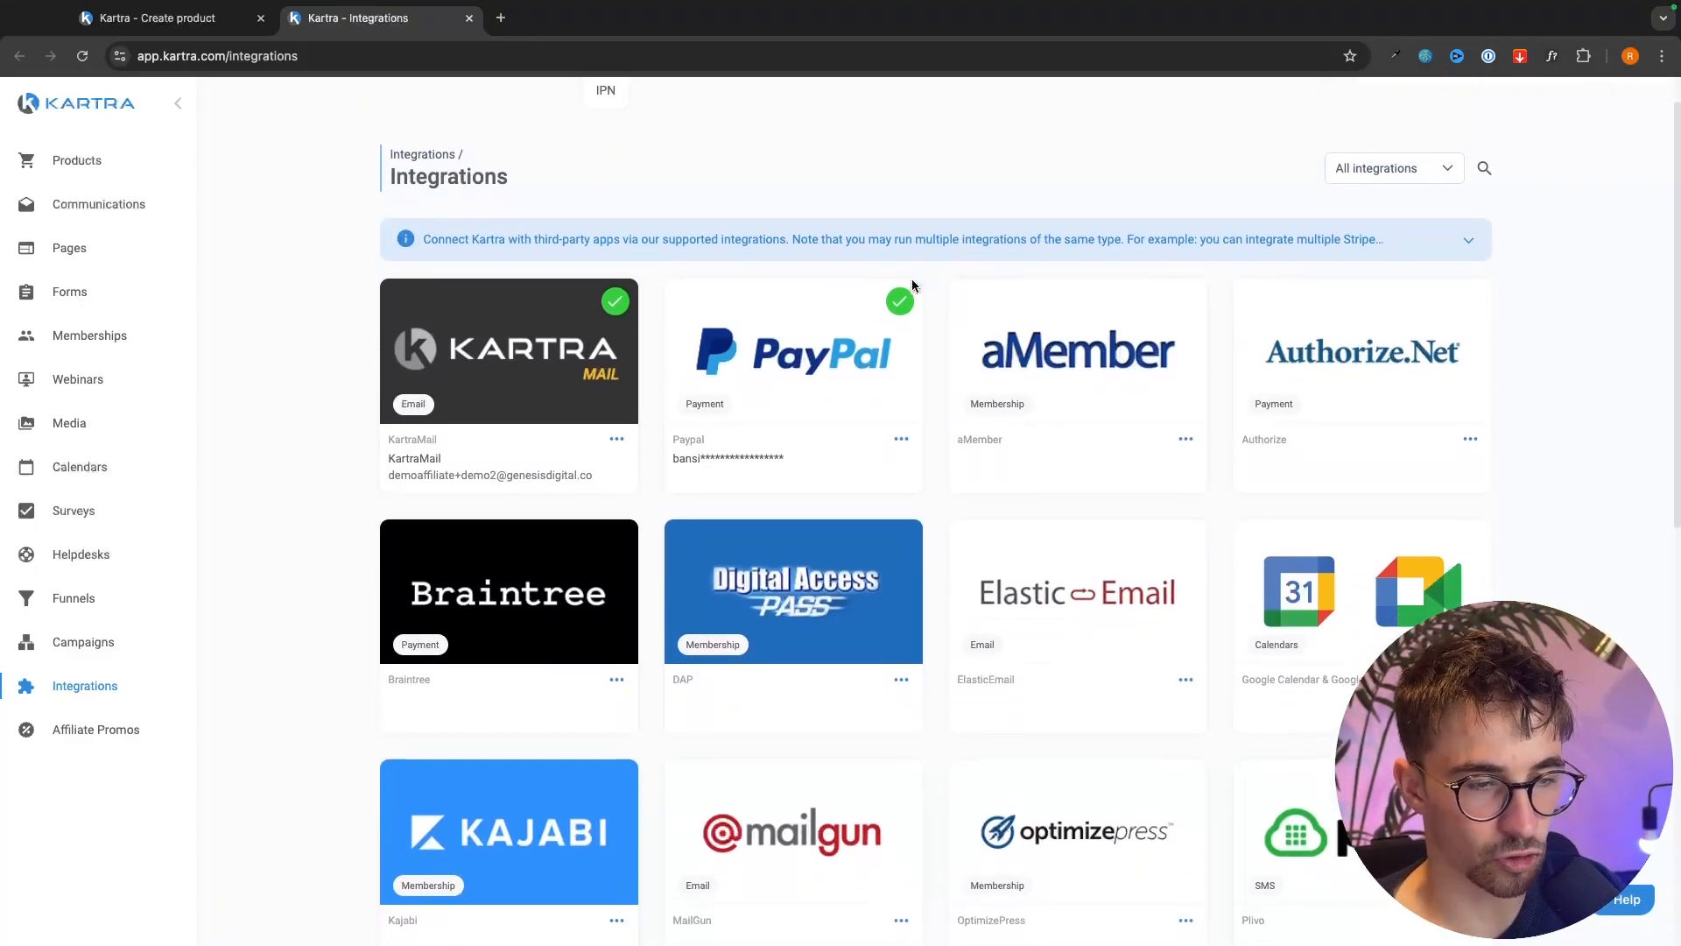
scroll(912, 285, down, 10)
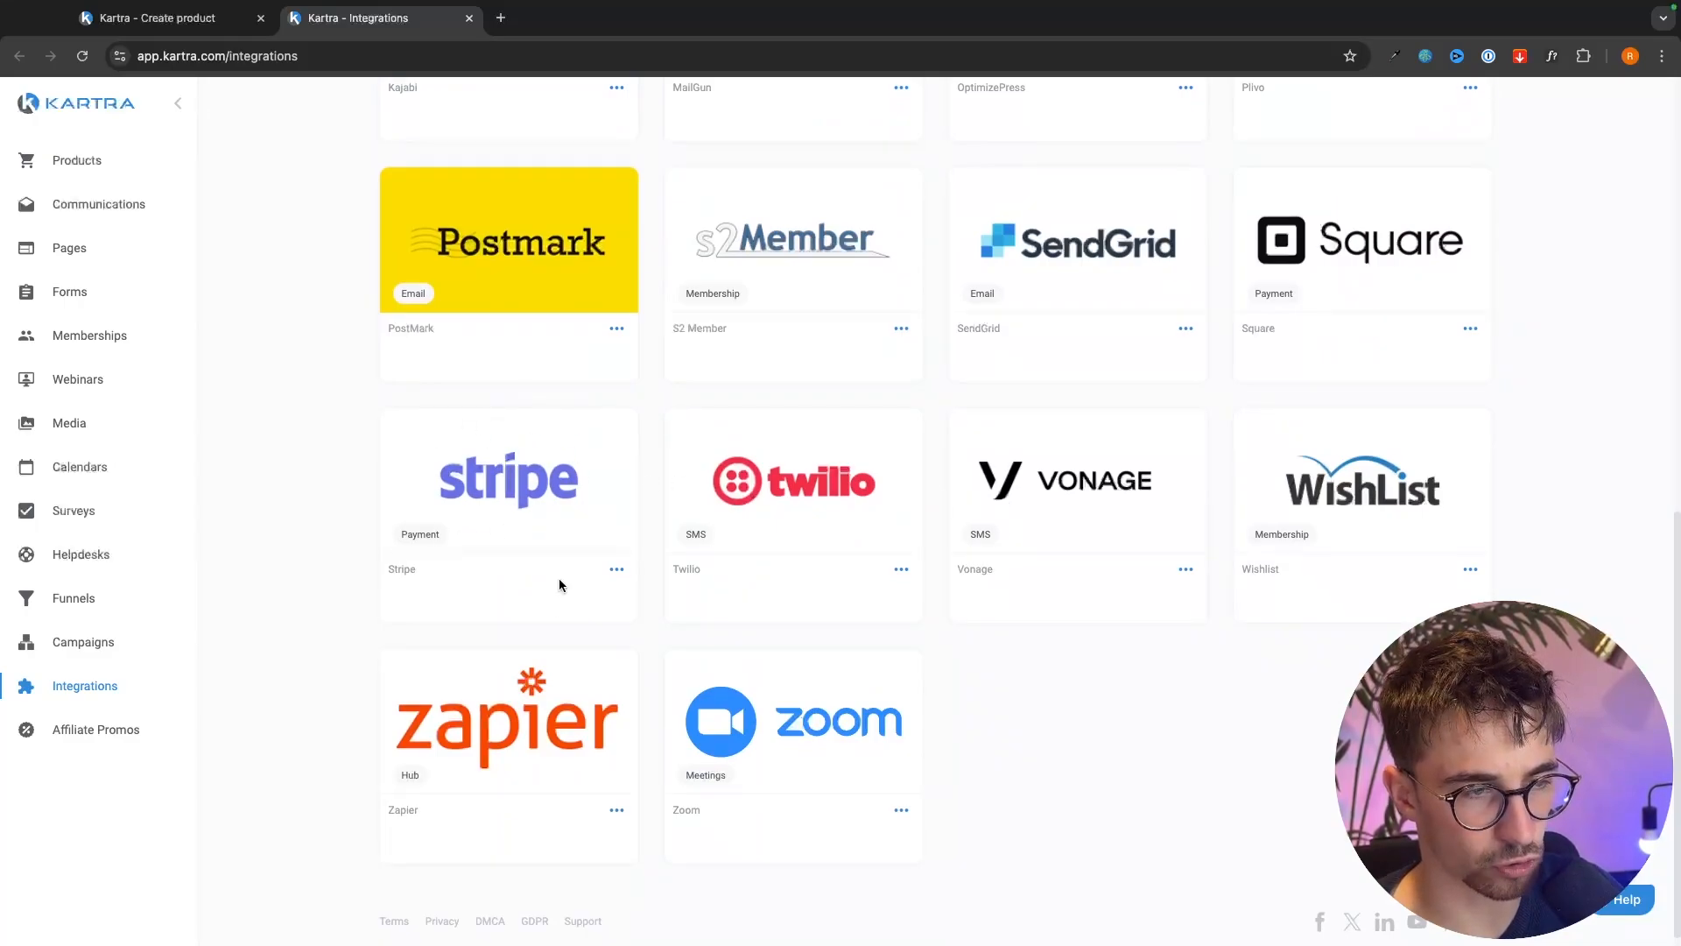
scroll(597, 534, up, 7)
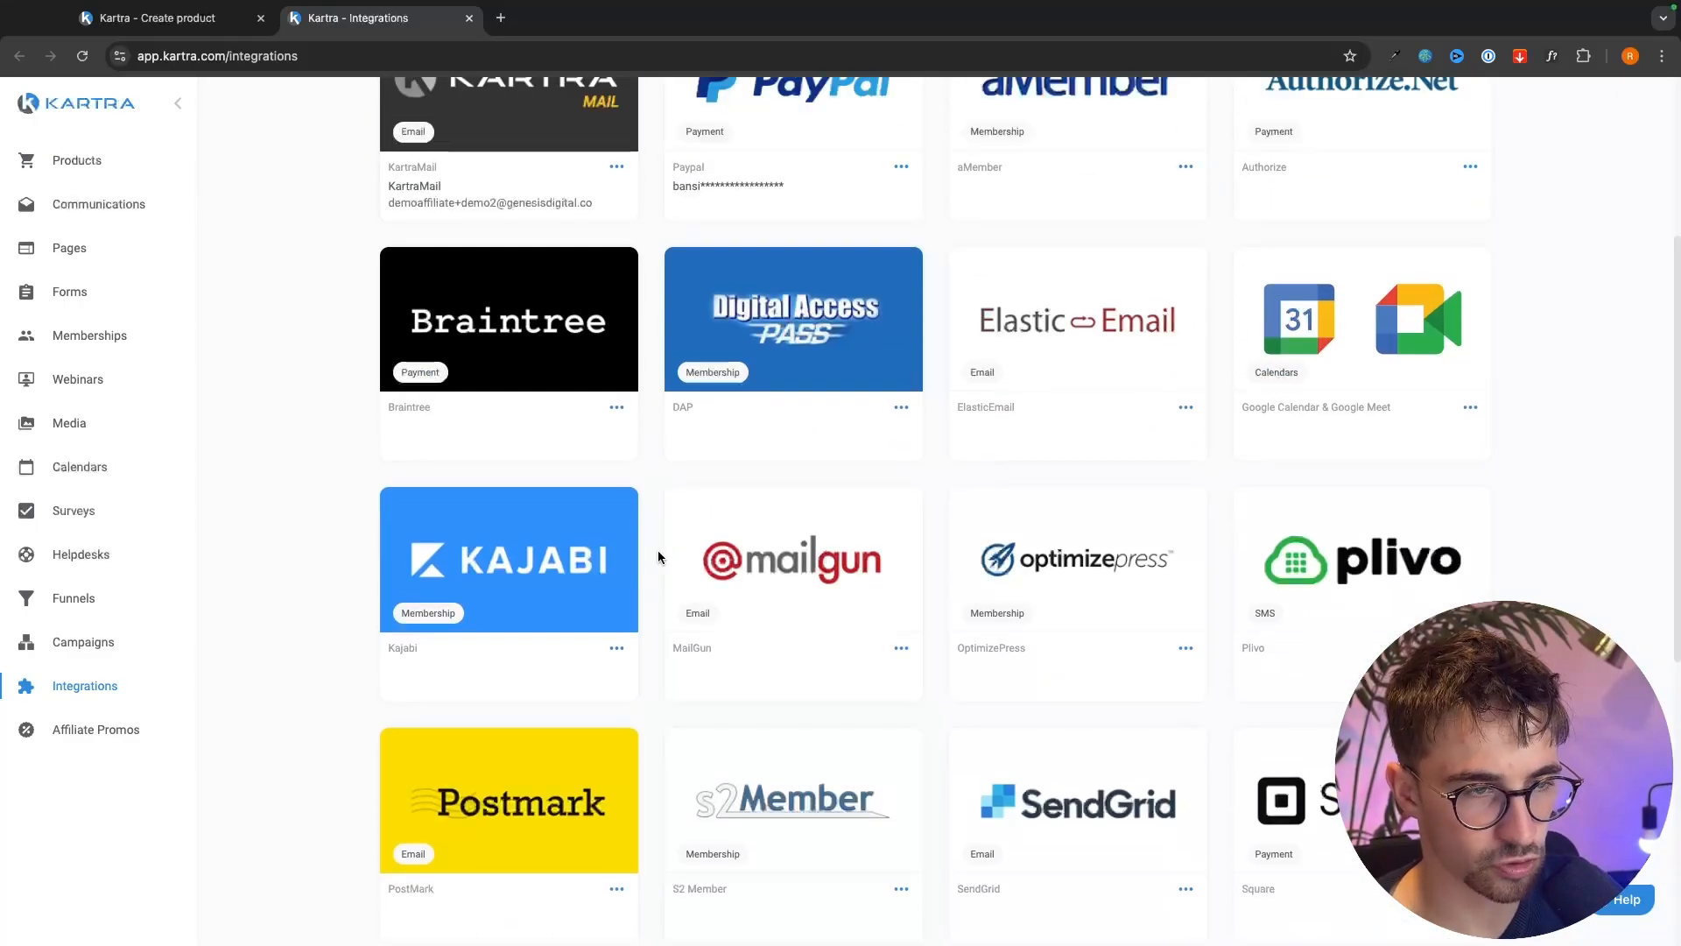
click(468, 19)
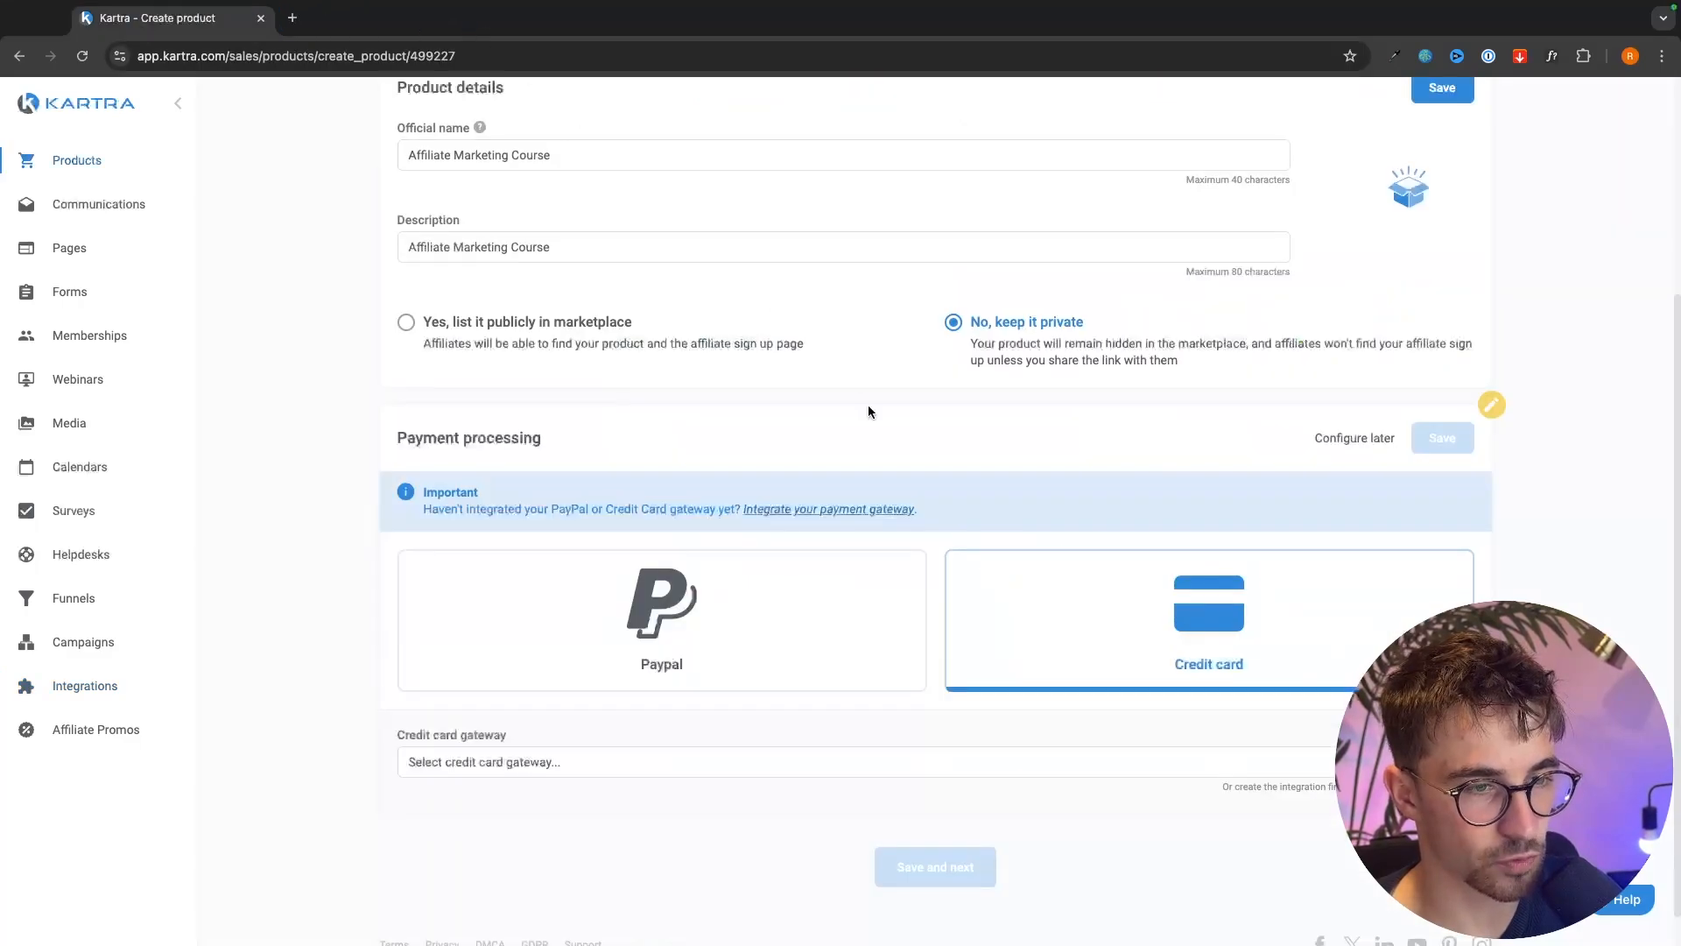
- Choose PayPal for the product's payment processing and select the integrated PayPal account
click(791, 613)
click(600, 763)
click(564, 827)
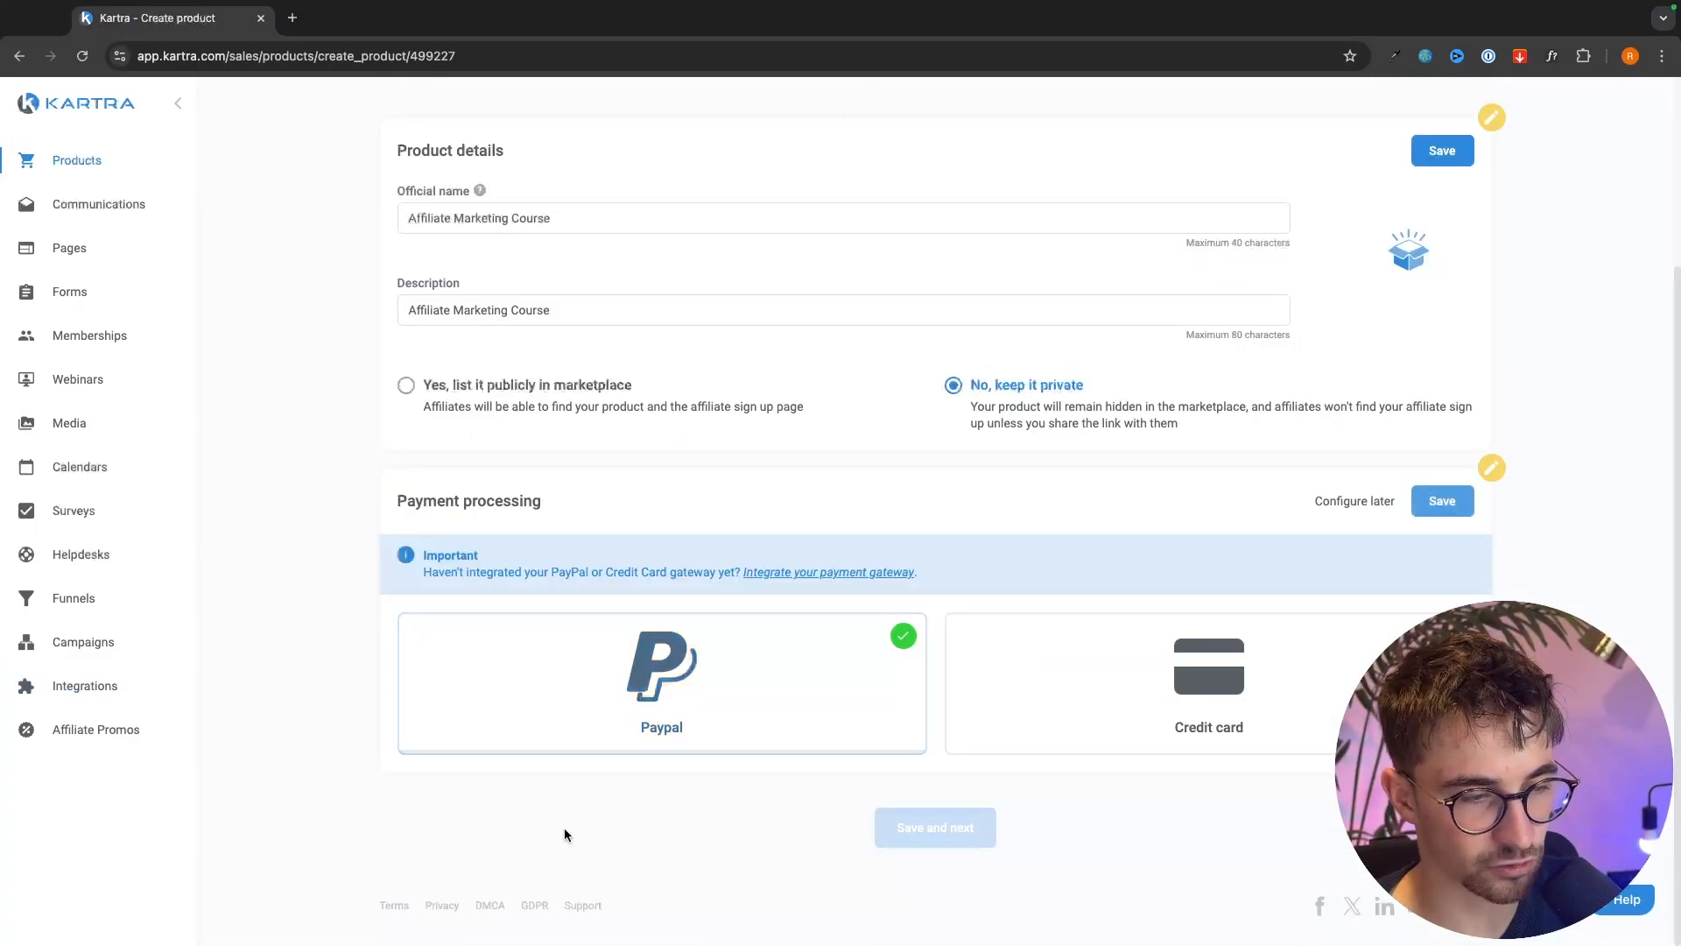
- Save the product's payment processing and product details, and continue to the pricing stage
click(1444, 515)
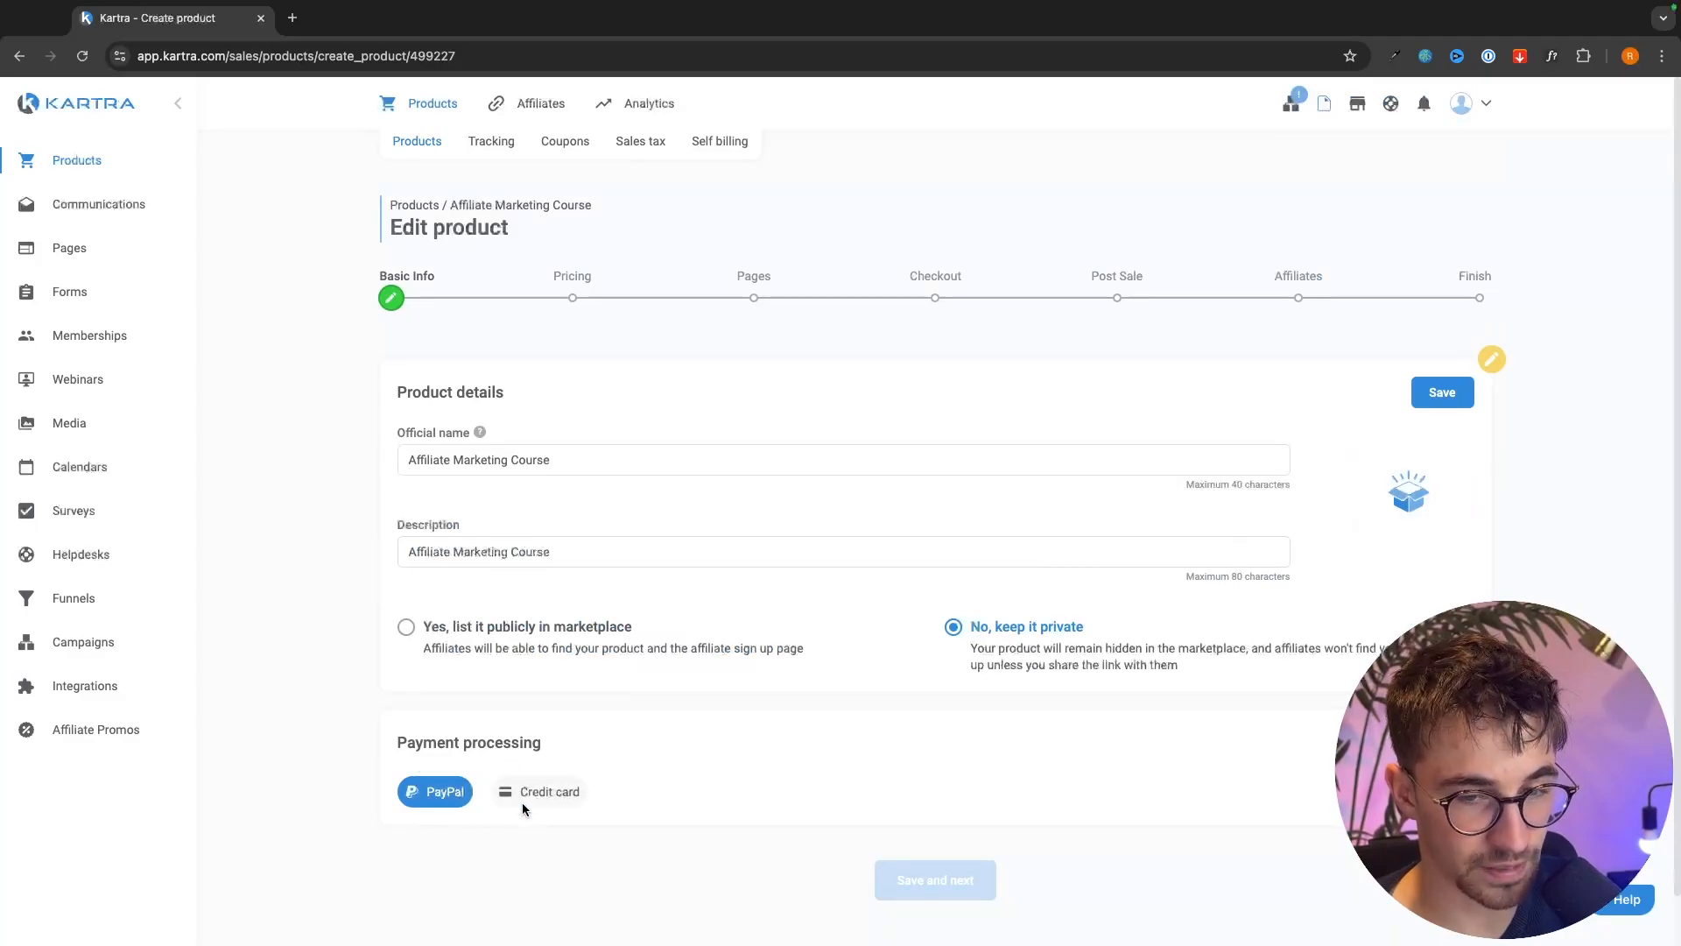
click(1445, 393)
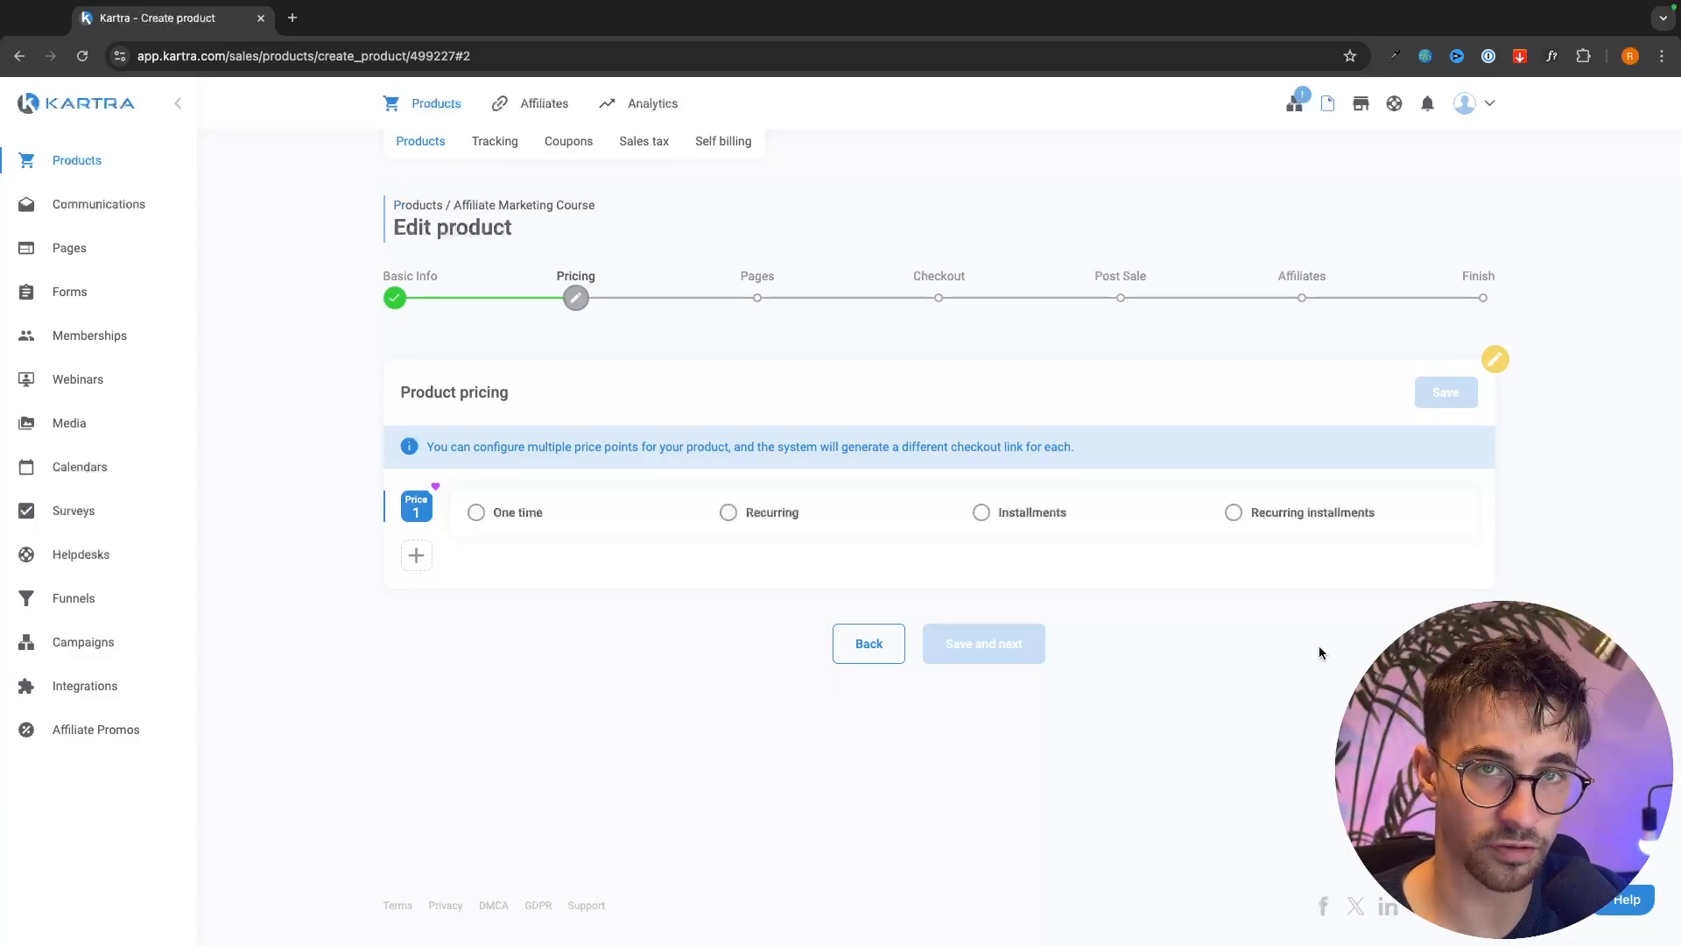
- Set up a one-time price described as "Lifetime program" at USD 1000 and save it
click(528, 521)
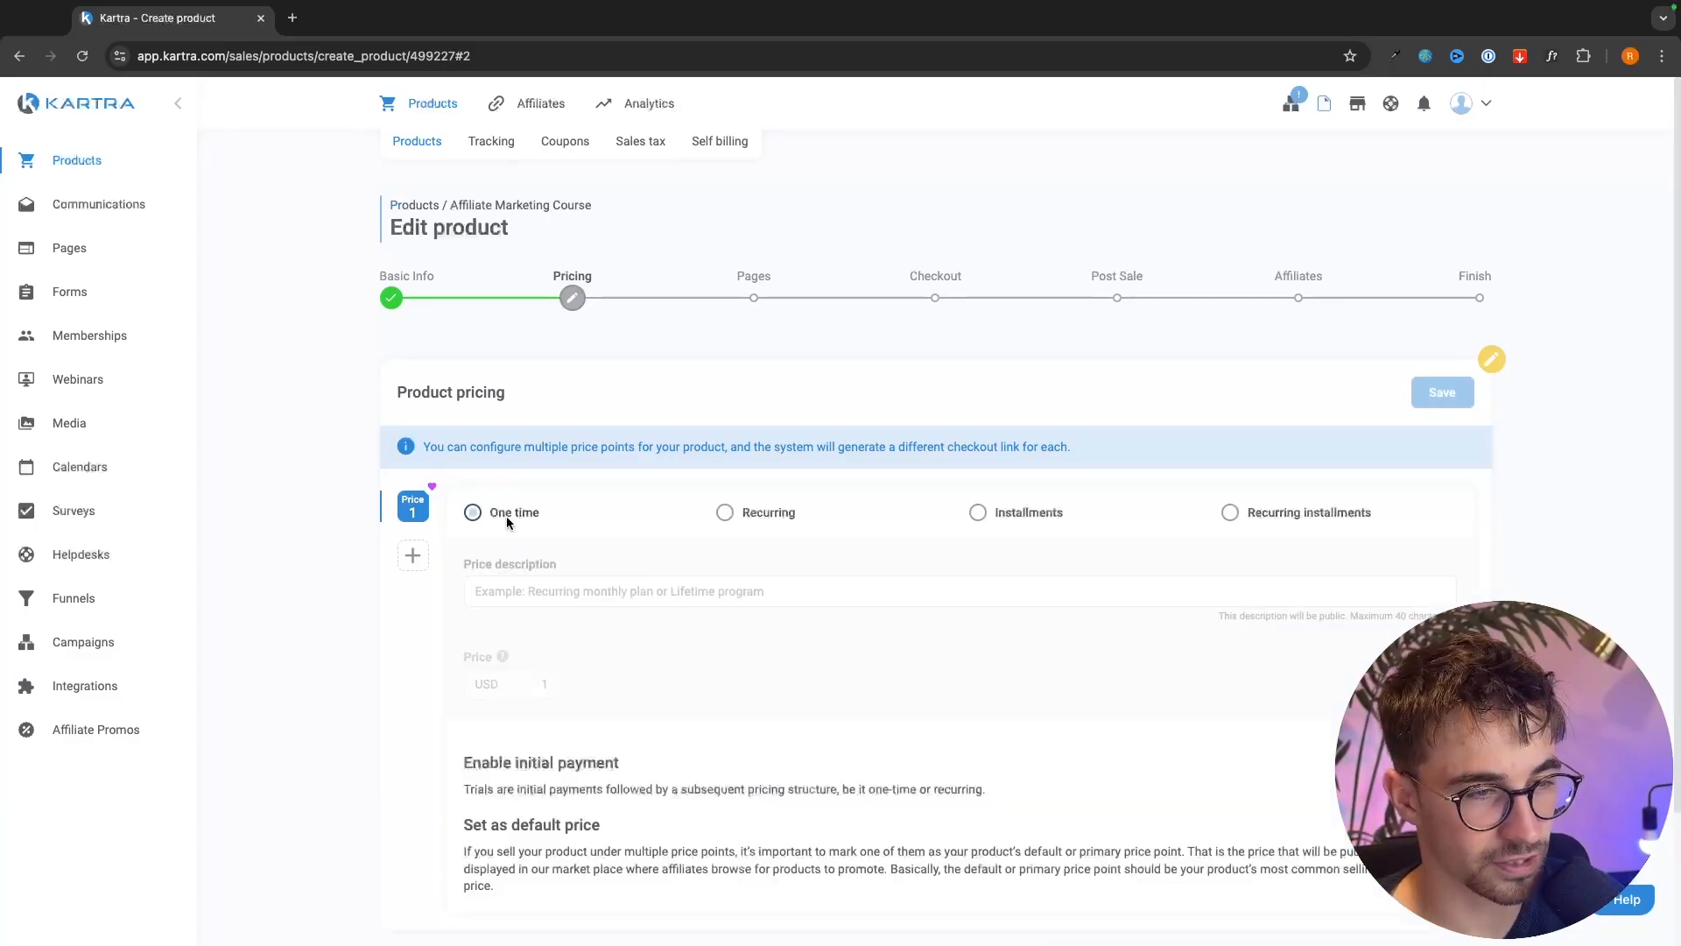
scroll(575, 537, down, 1)
click(612, 535)
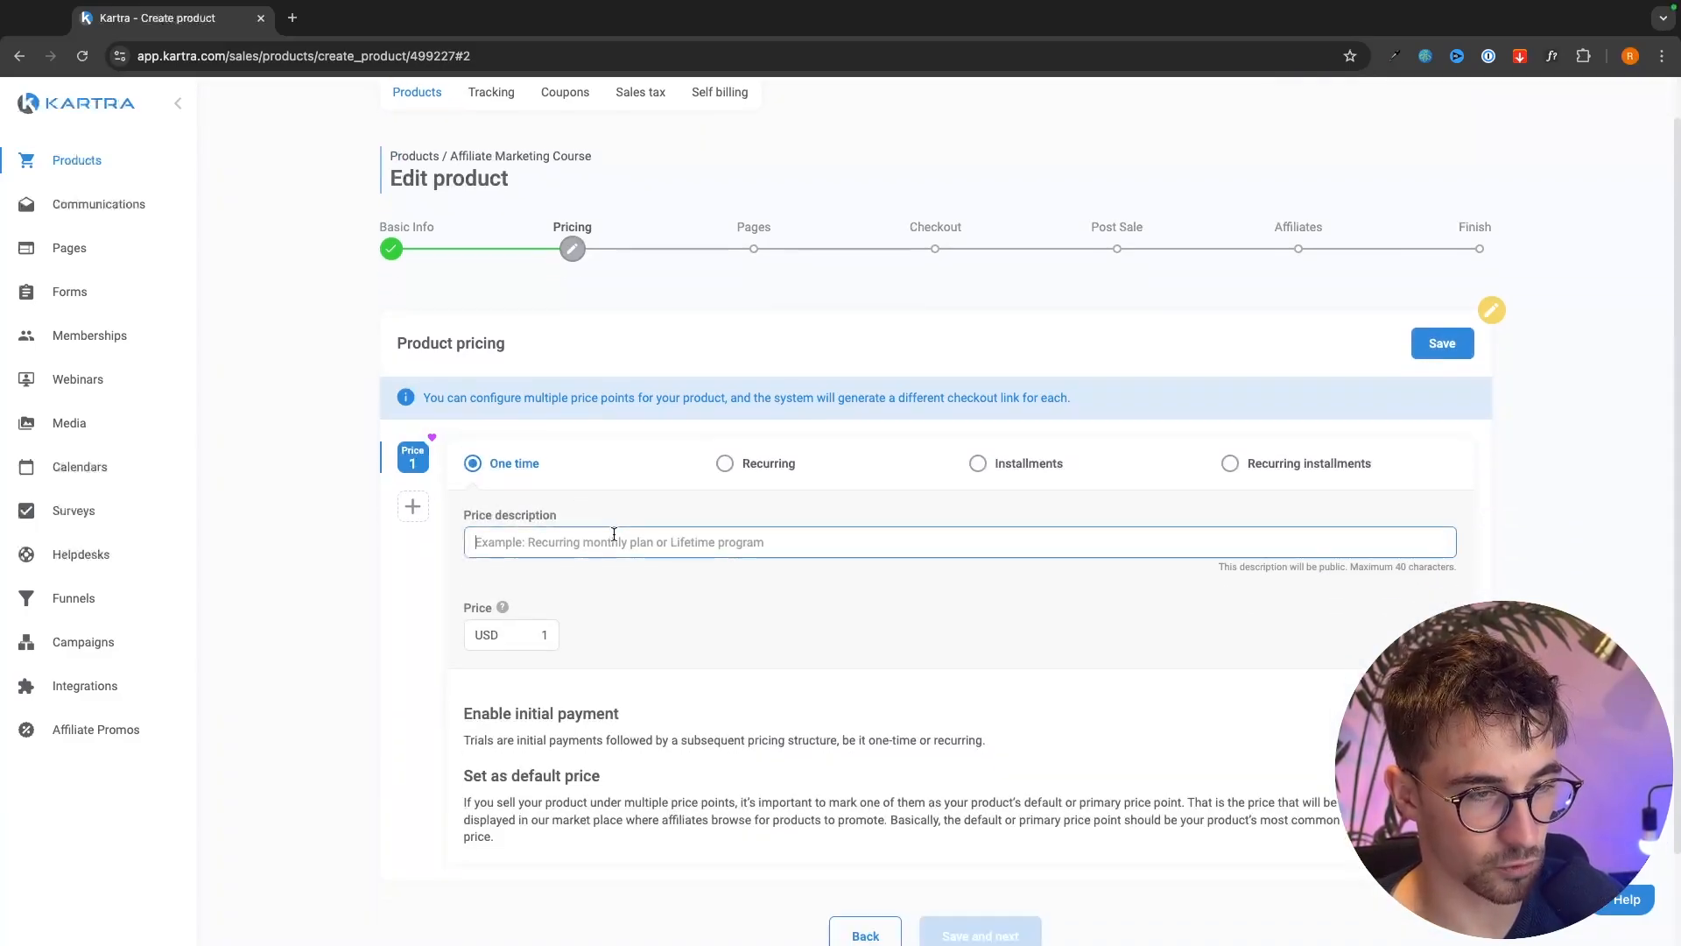
text(Lifetime program)
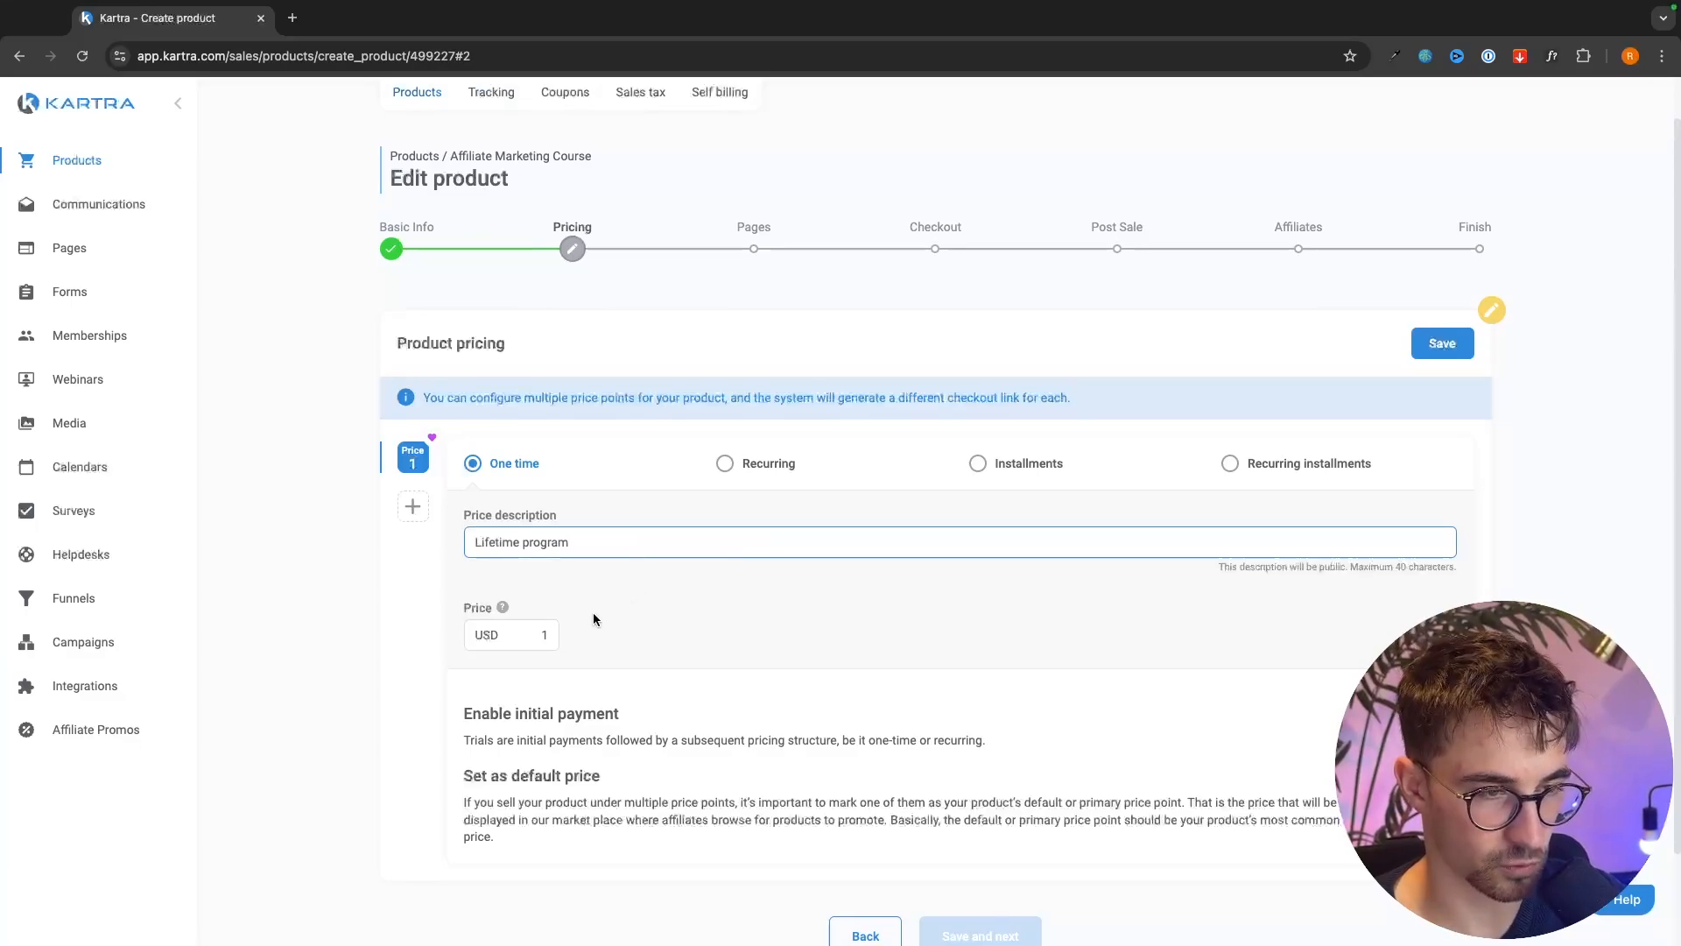
click(530, 638)
text(1000)
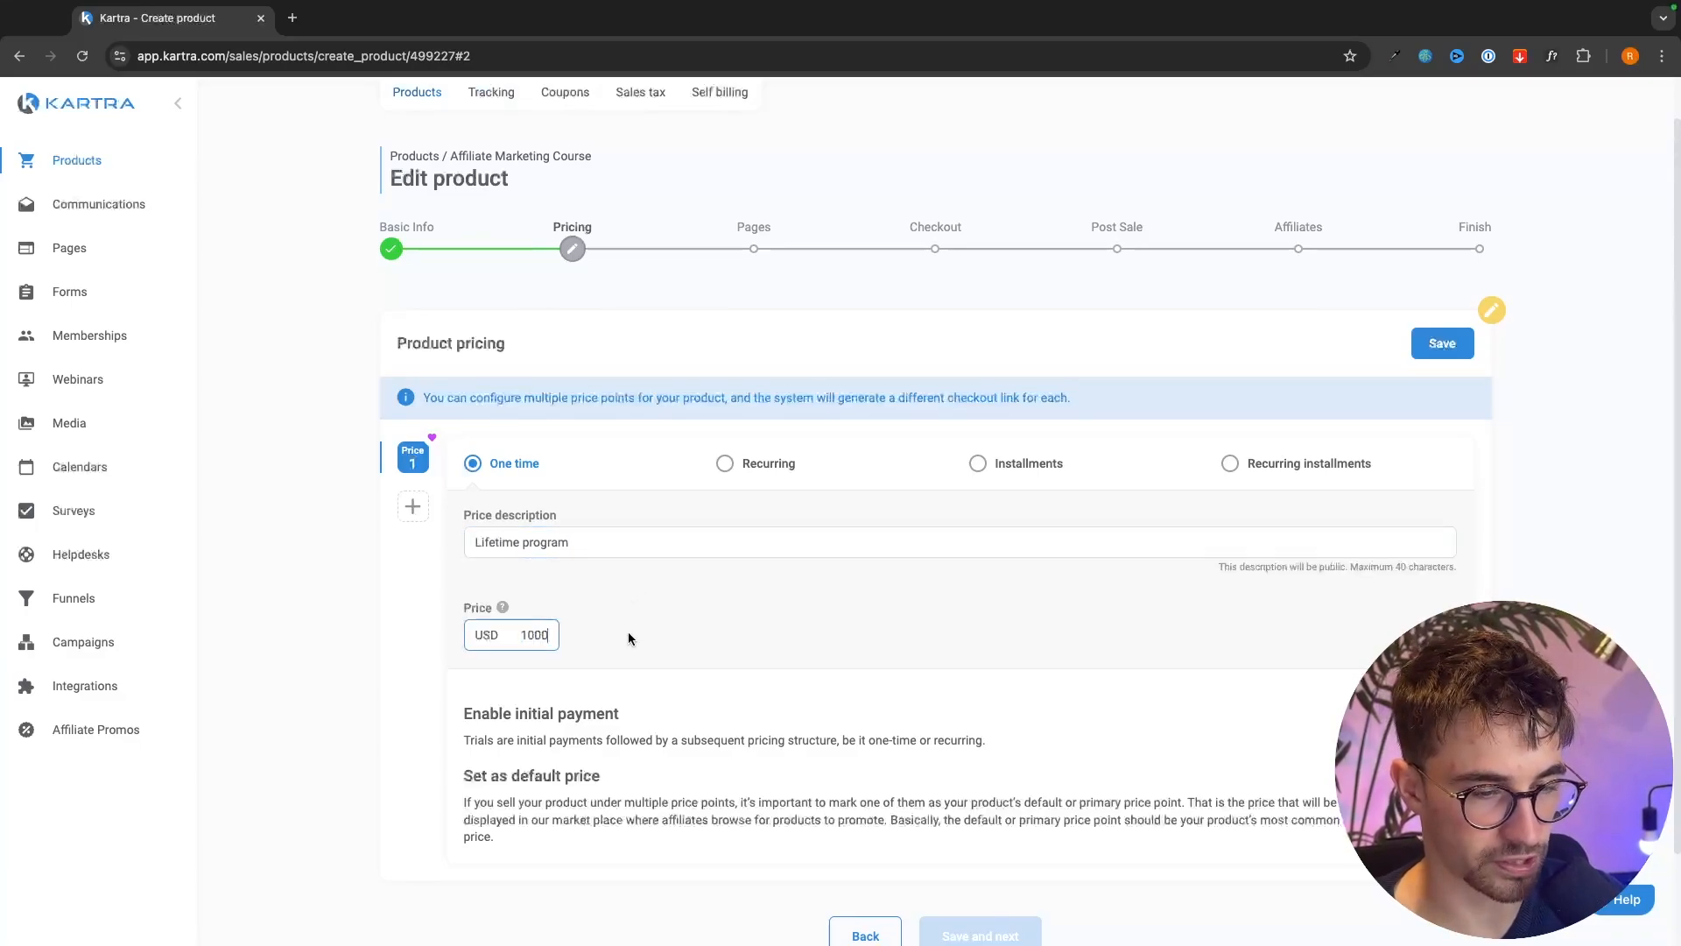
scroll(375, 659, down, 1)
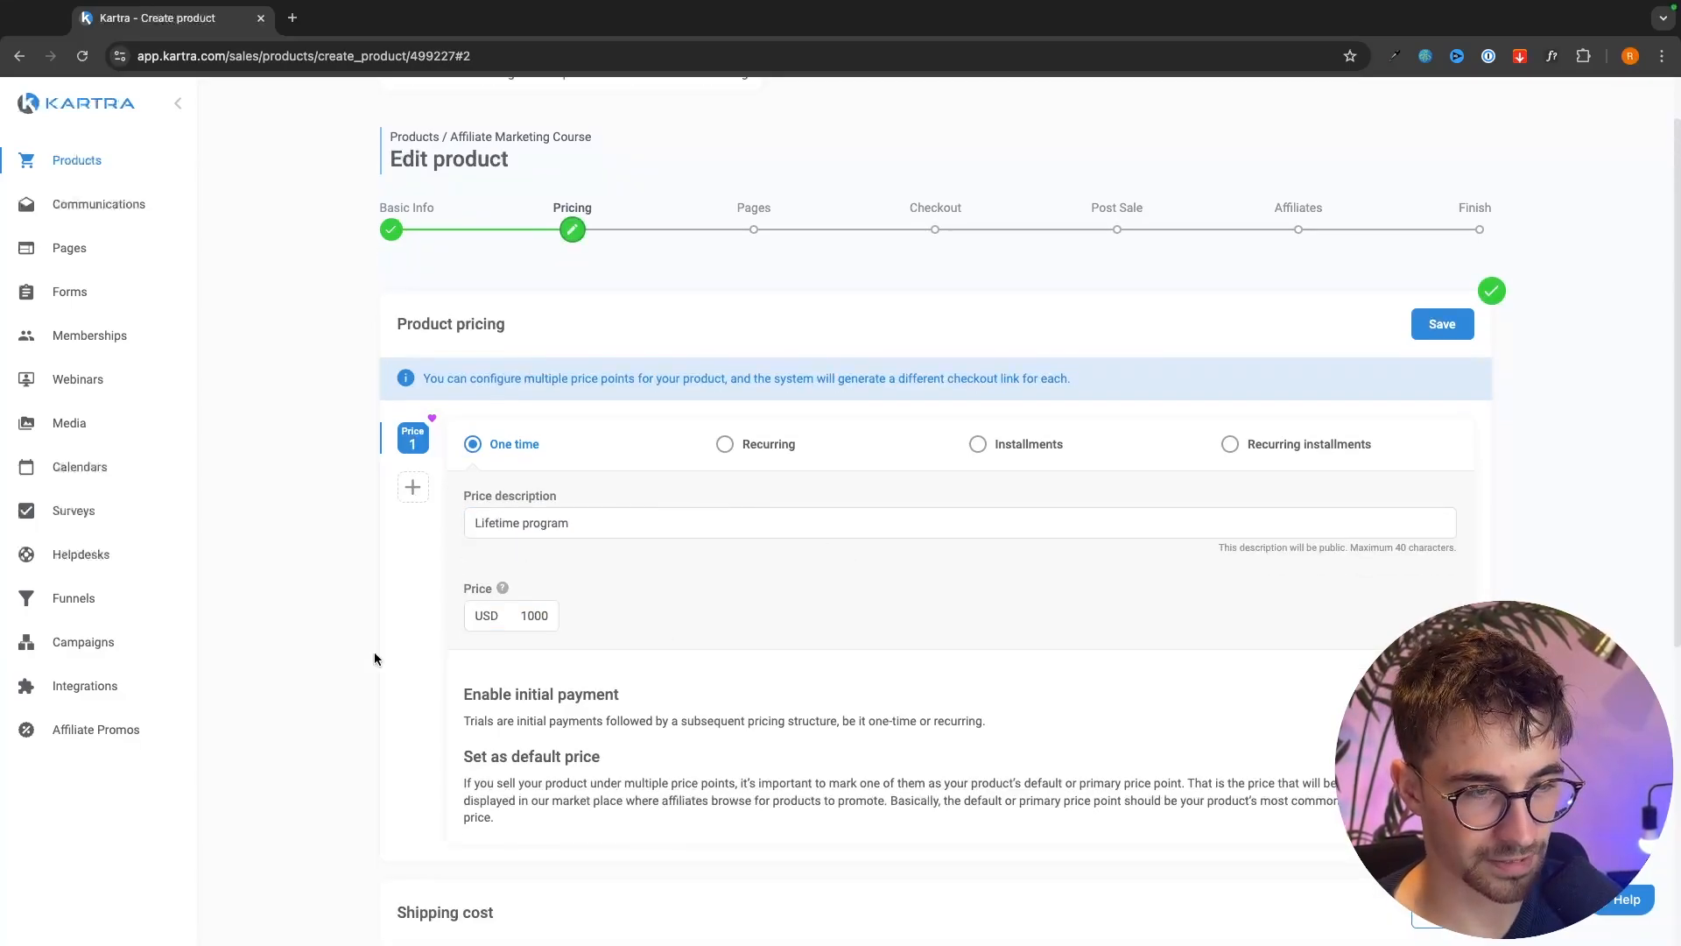
- Add a second price point of the installments type with the description "Monthly Payment Plan"
click(413, 488)
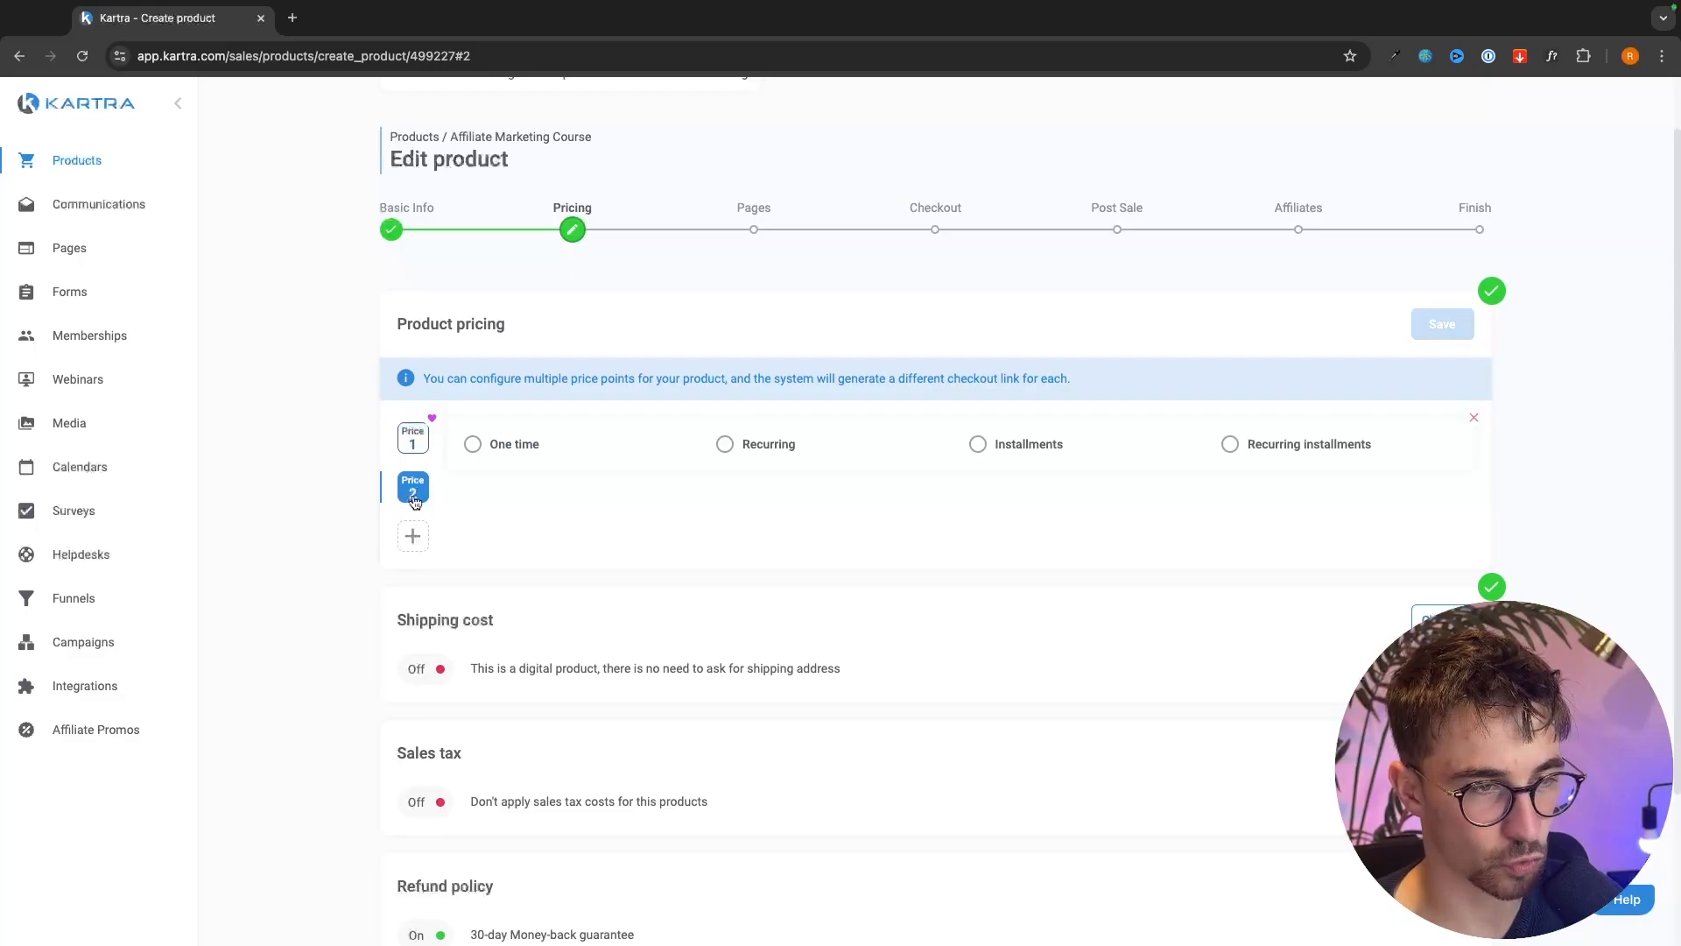
click(1020, 445)
click(747, 528)
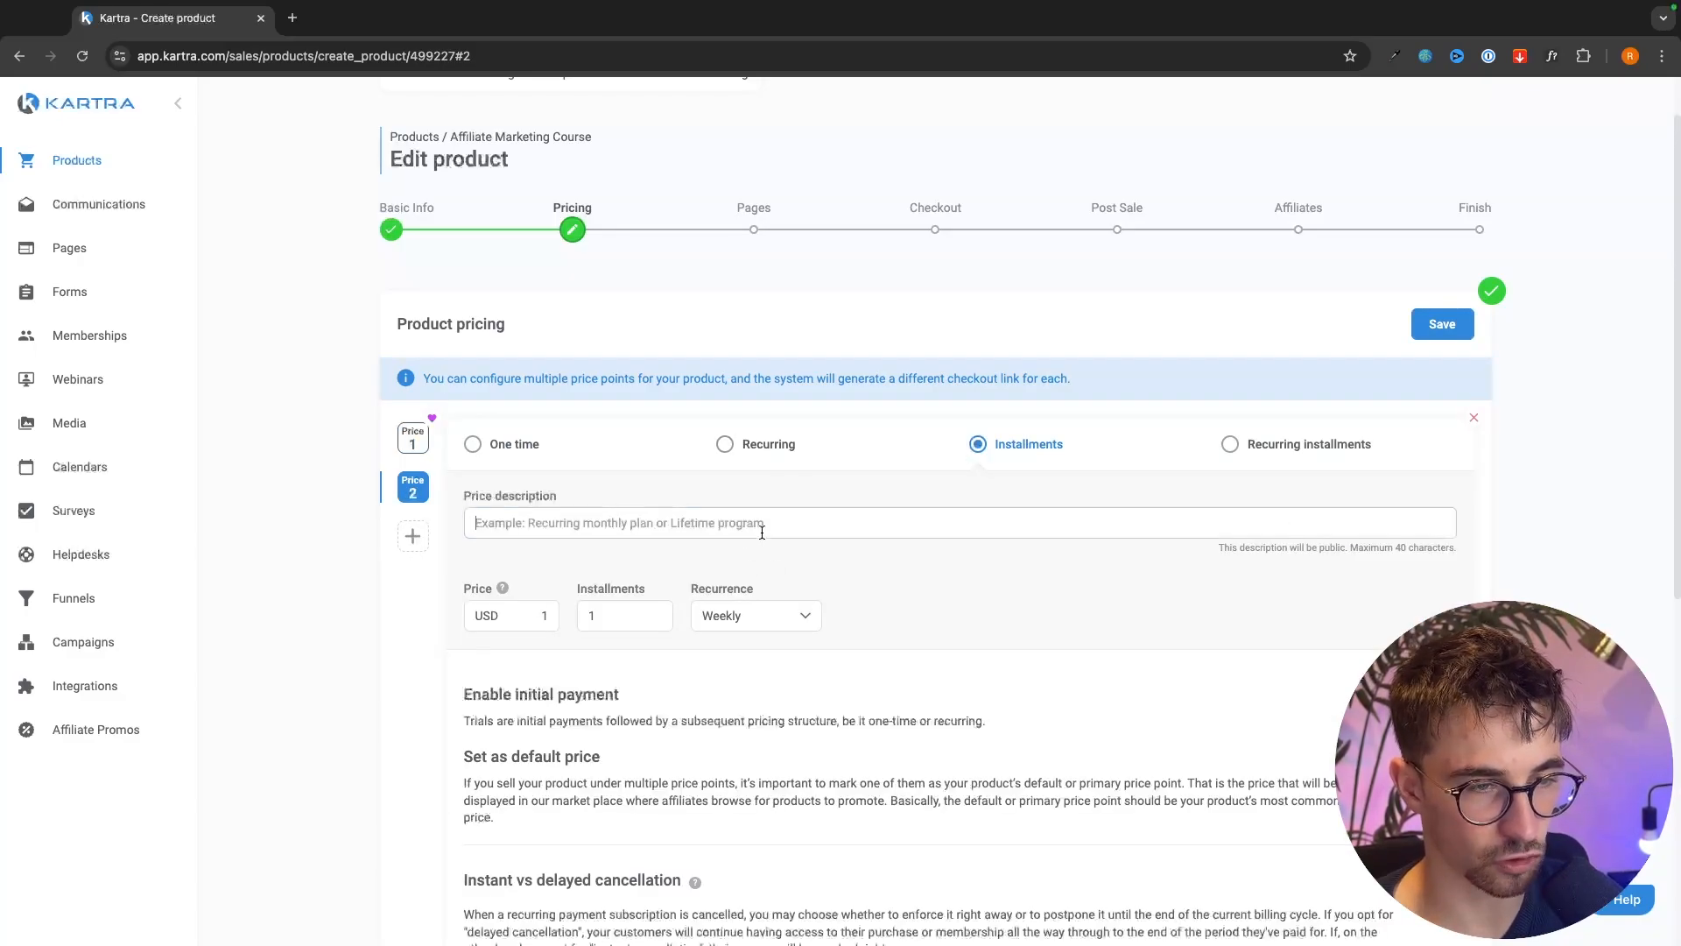
text(Monthly Payment Plan)
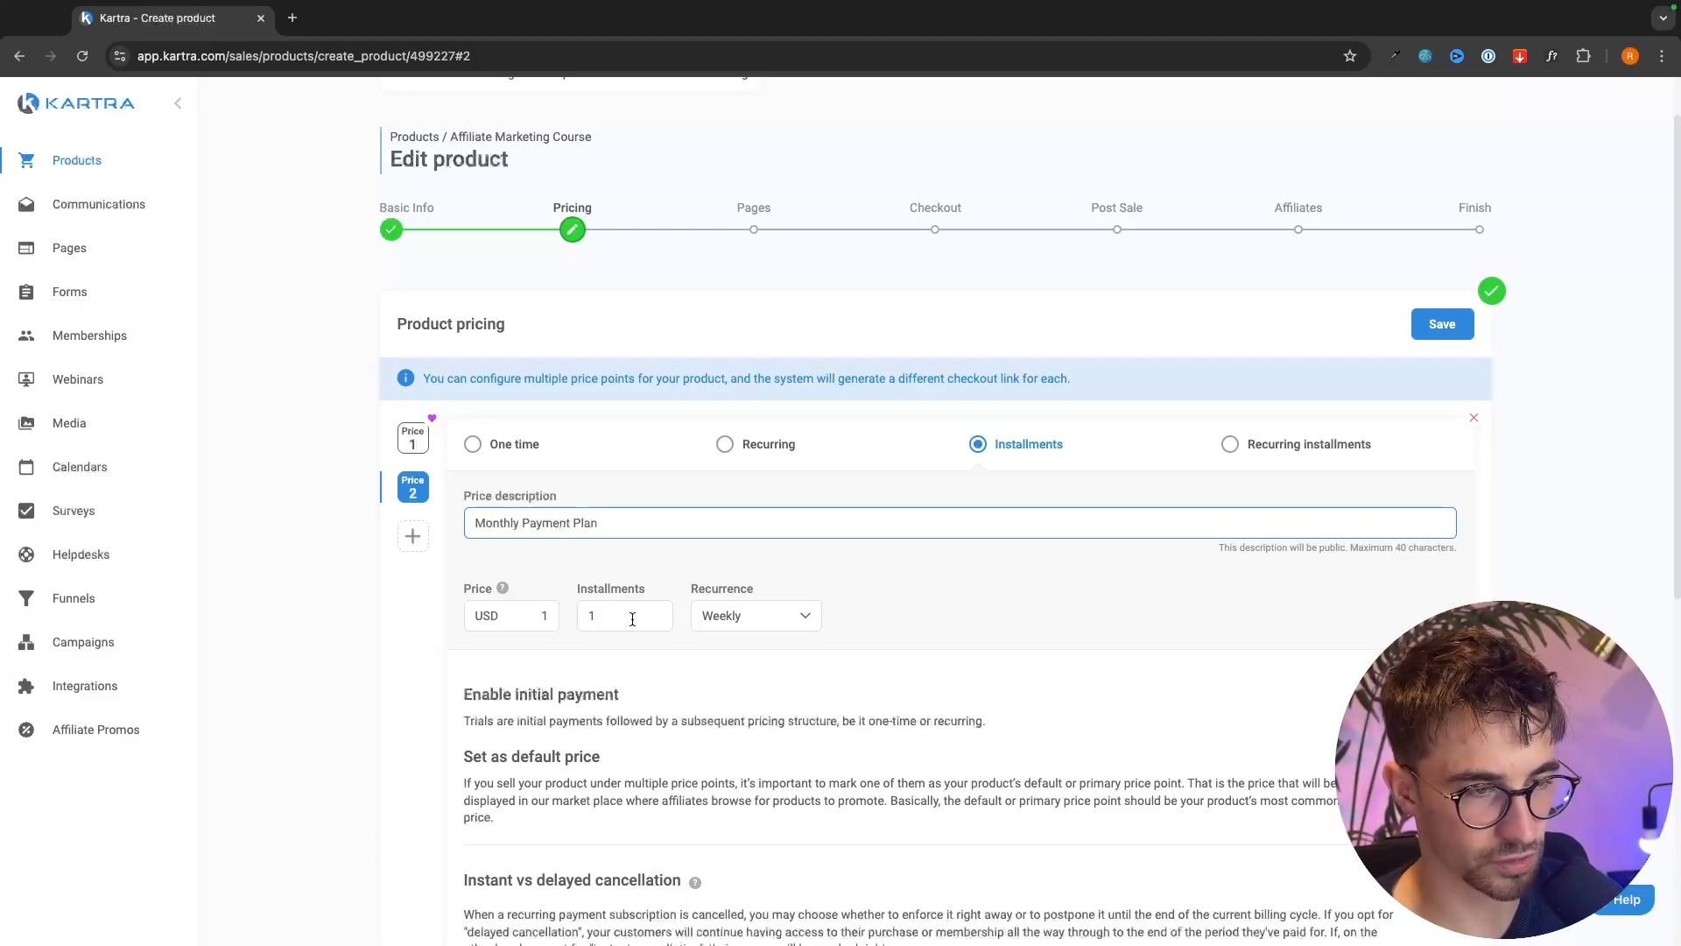
- Set the second price to USD 200 in 6 monthly installments and save the product pricing
click(529, 613)
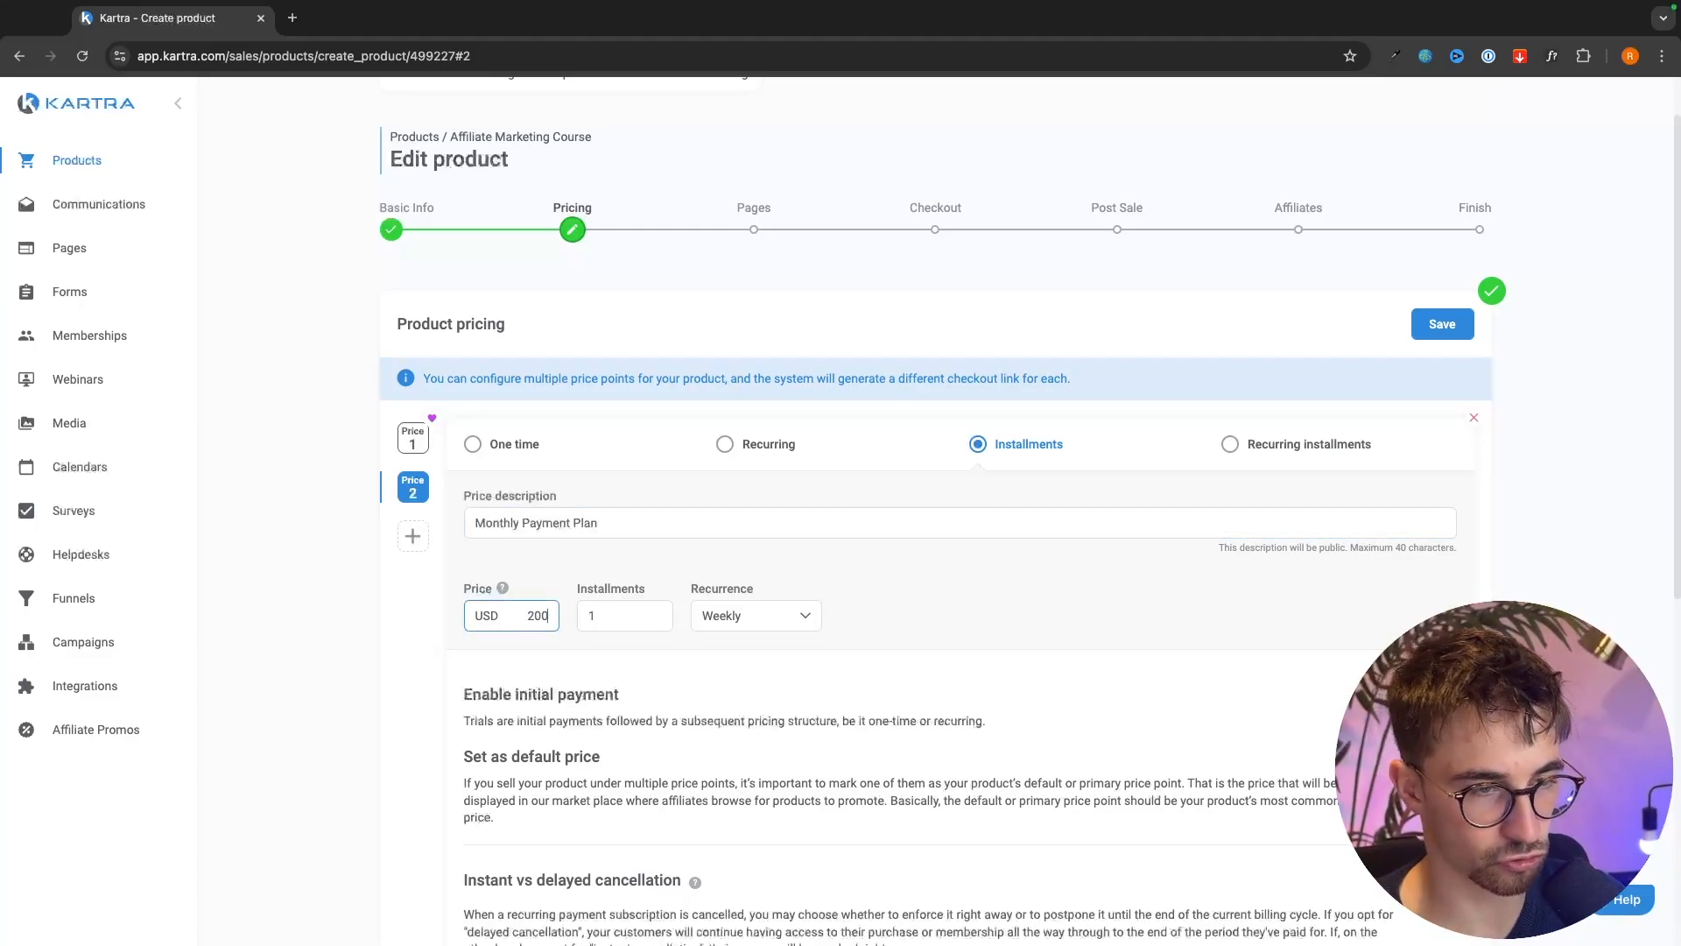
key(Tab)
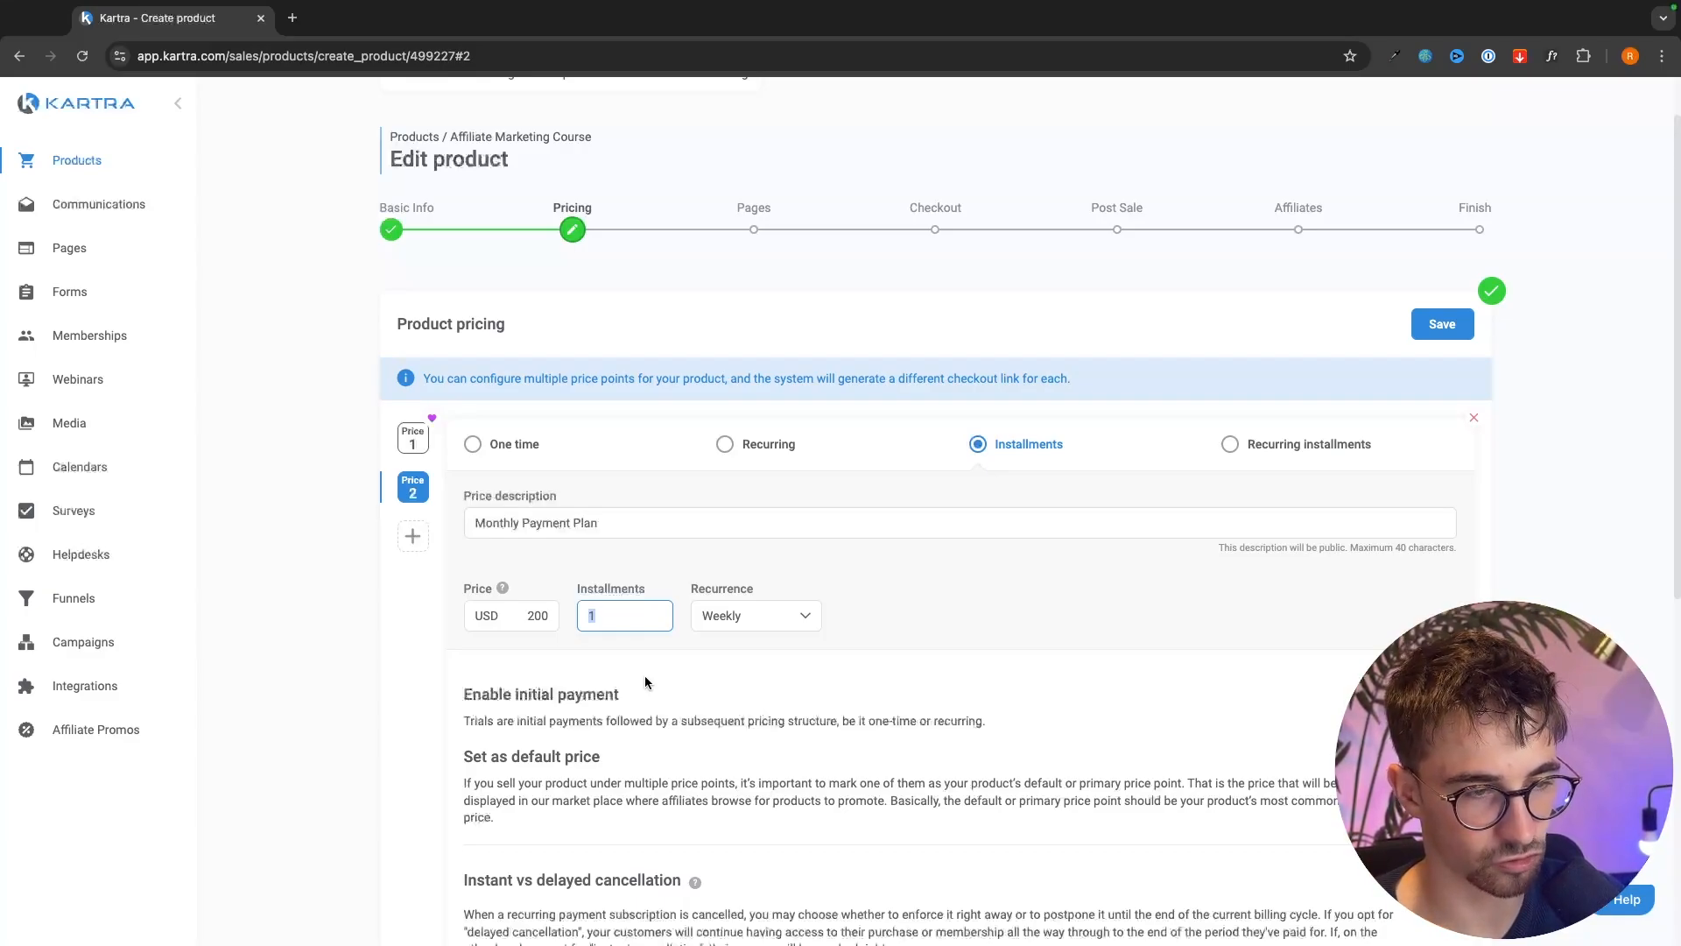
click(756, 625)
click(747, 451)
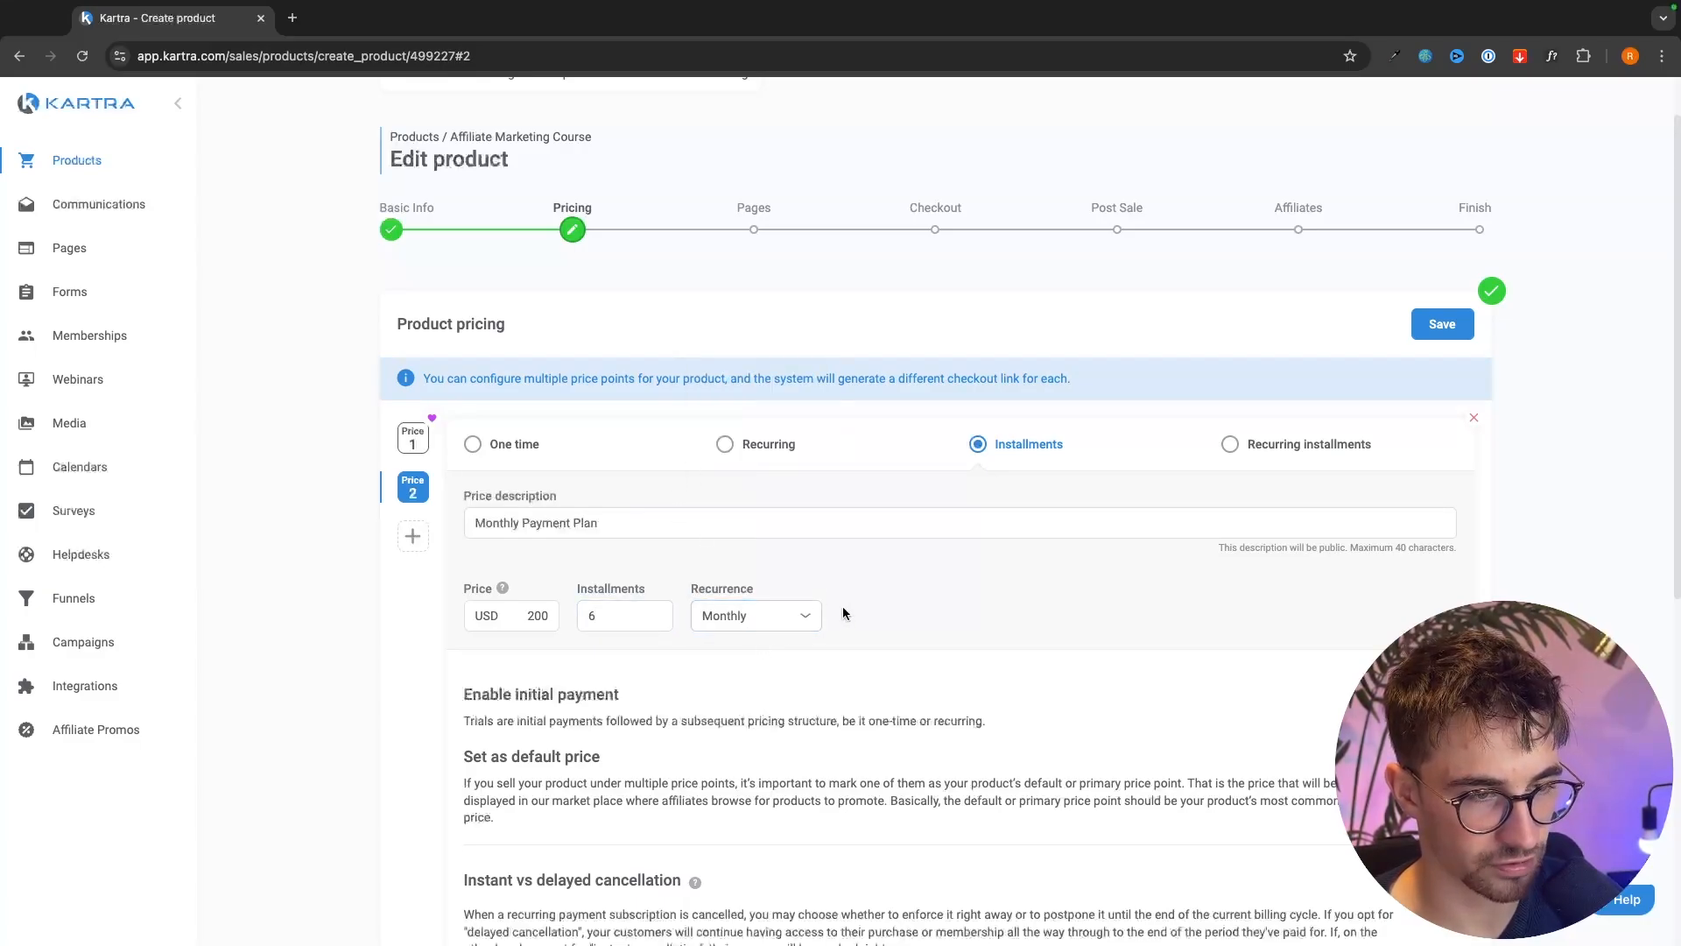
scroll(794, 658, down, 3)
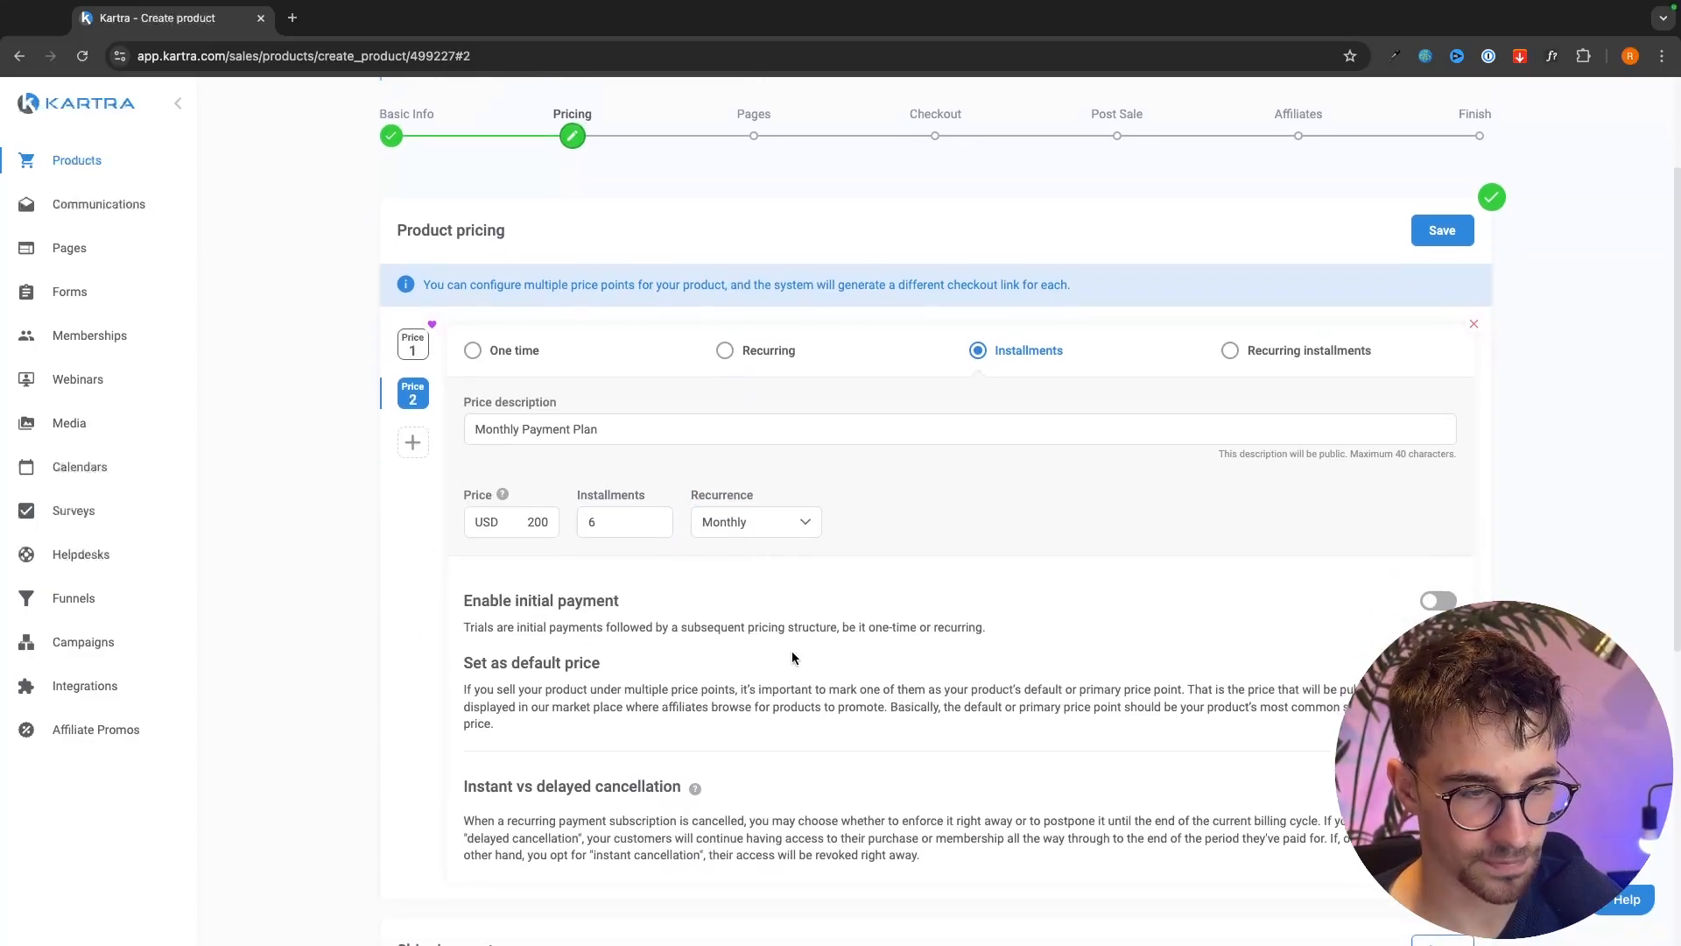
click(1441, 161)
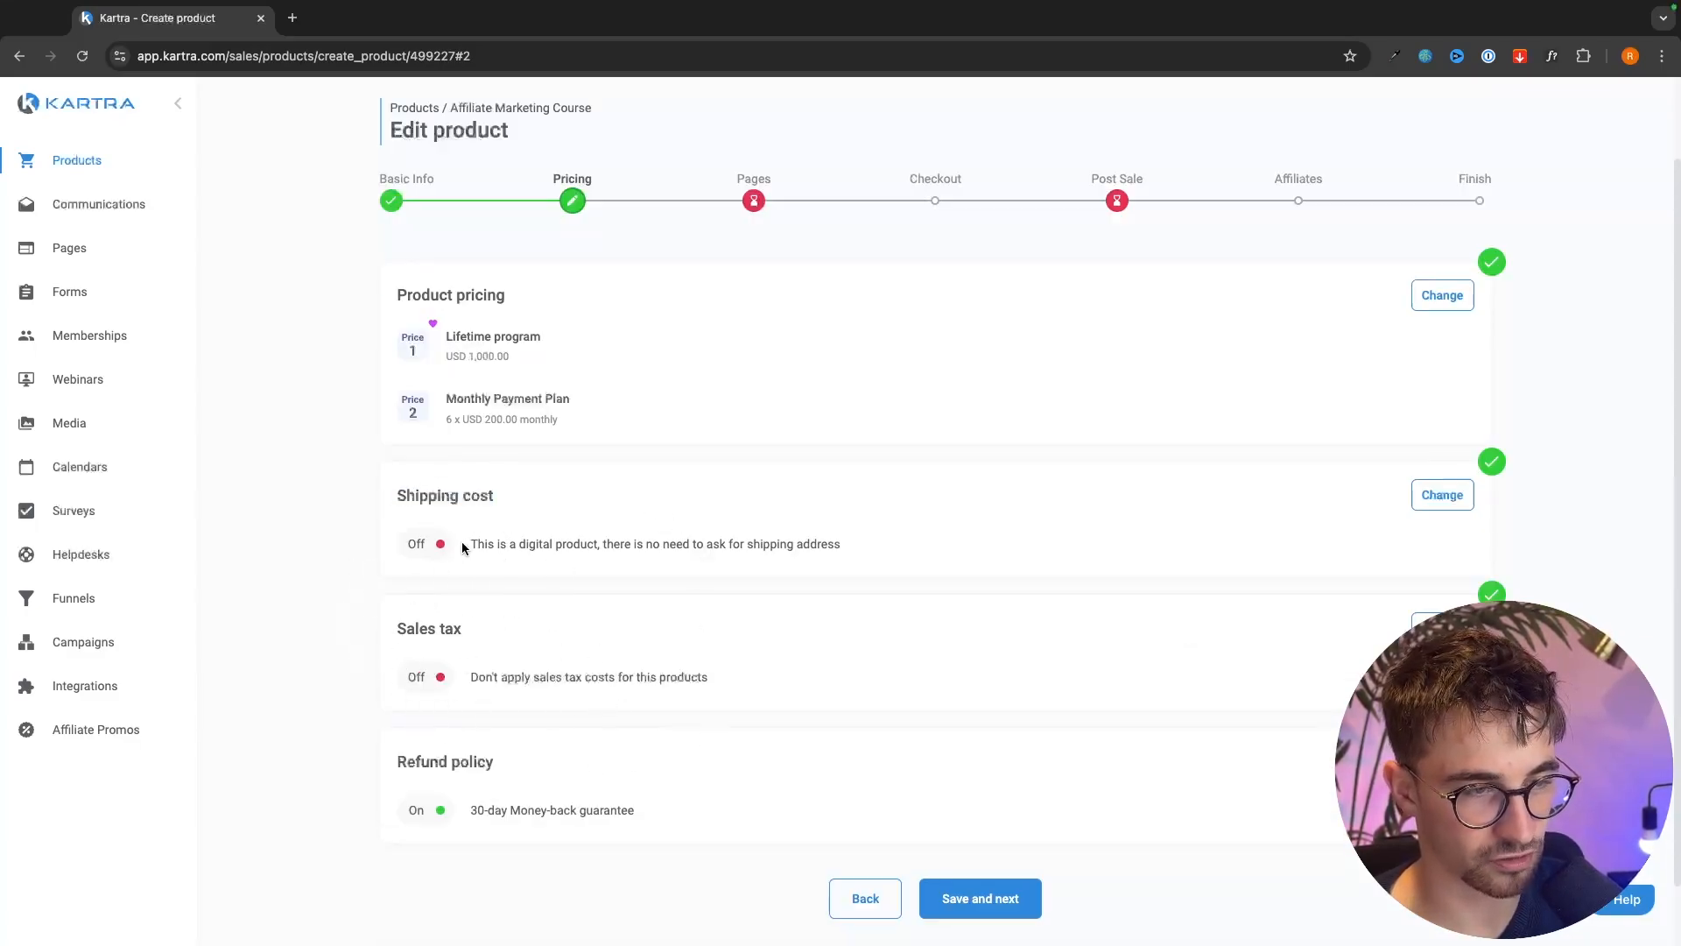
- Review the shipping cost, keep the 30-day refund period and no sales tax, and continue to the pages stage
drag(471, 546, 766, 547)
click(963, 529)
drag(471, 530, 494, 533)
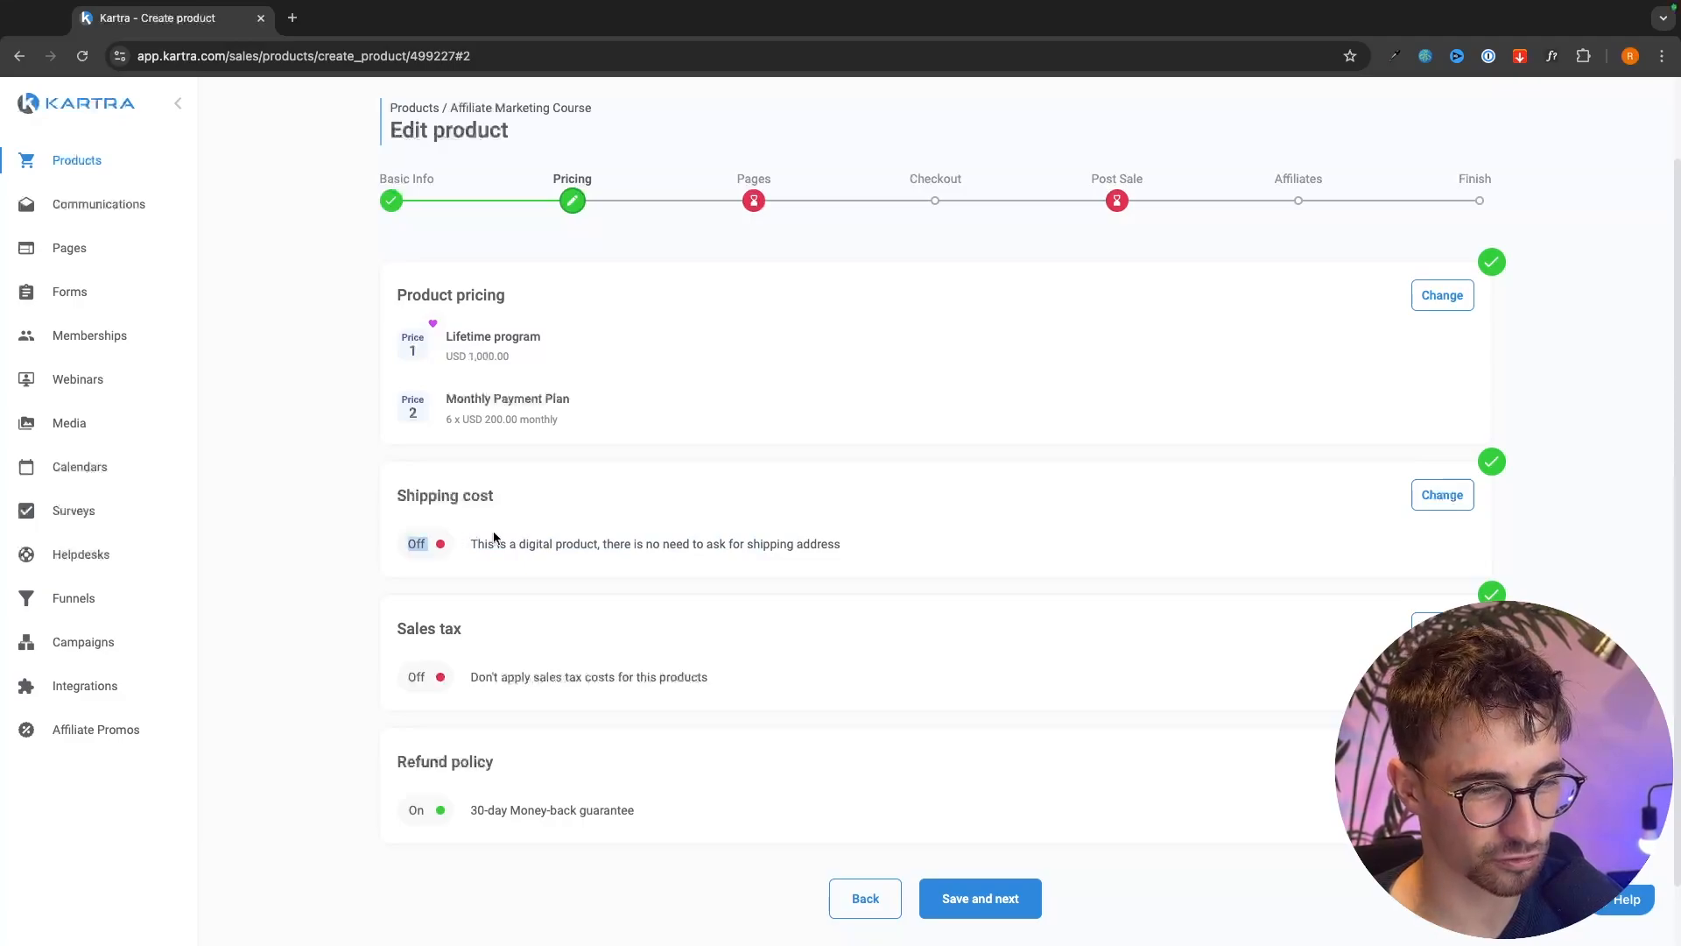
click(495, 575)
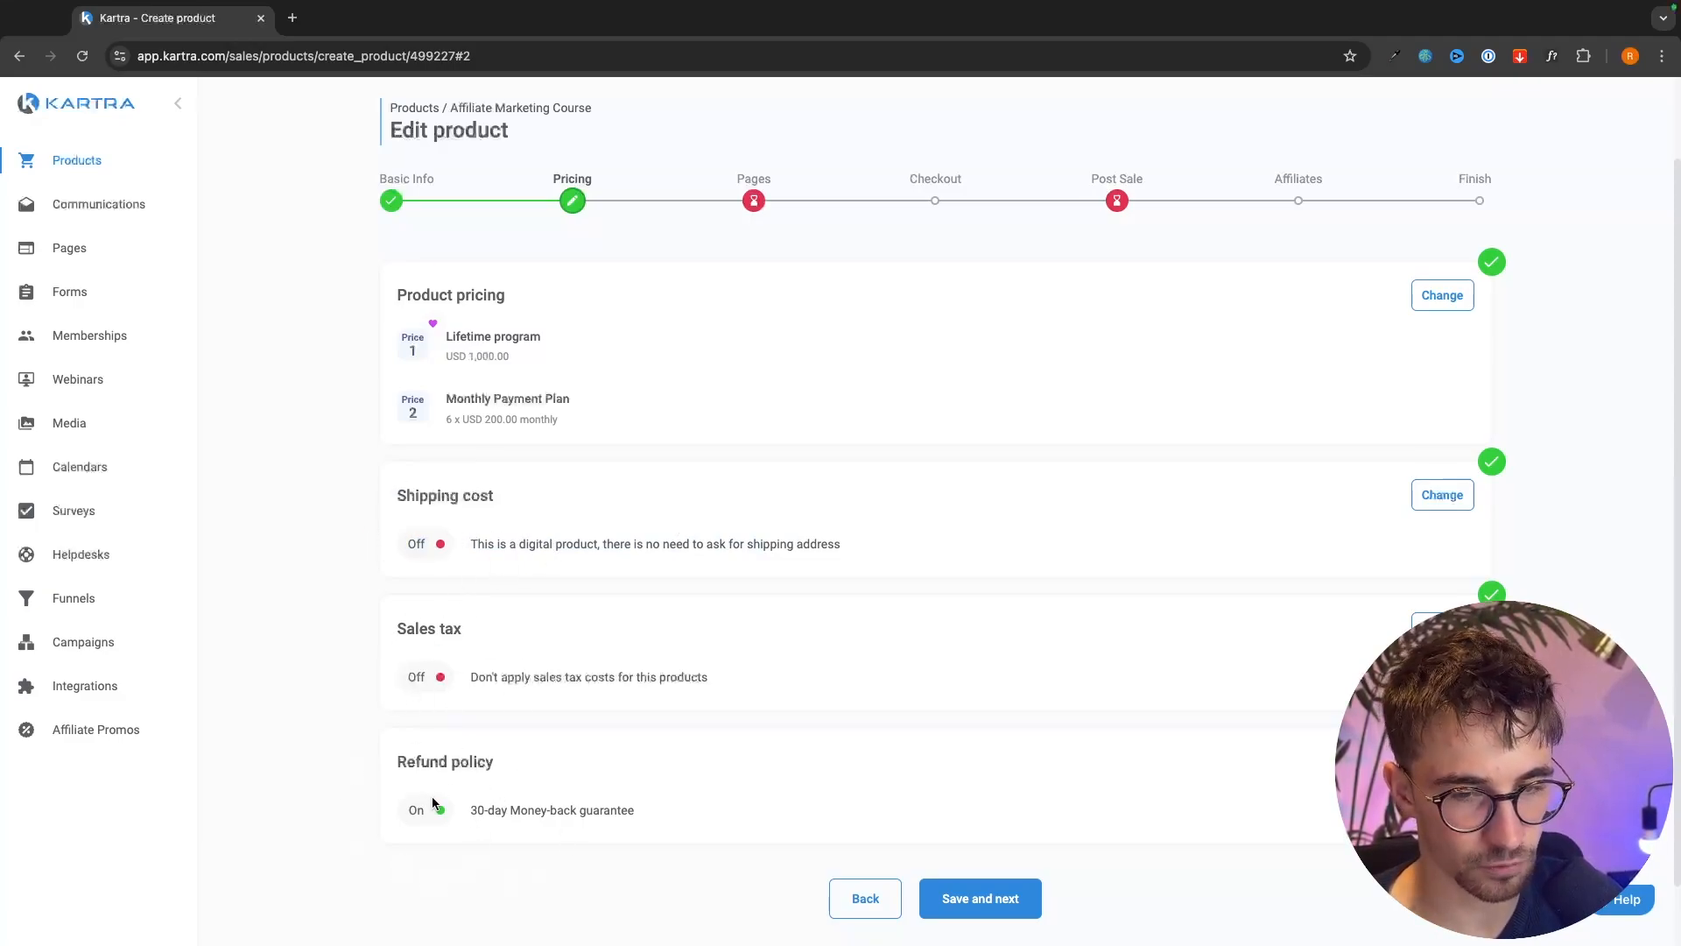
click(1443, 761)
scroll(1009, 711, down, 1)
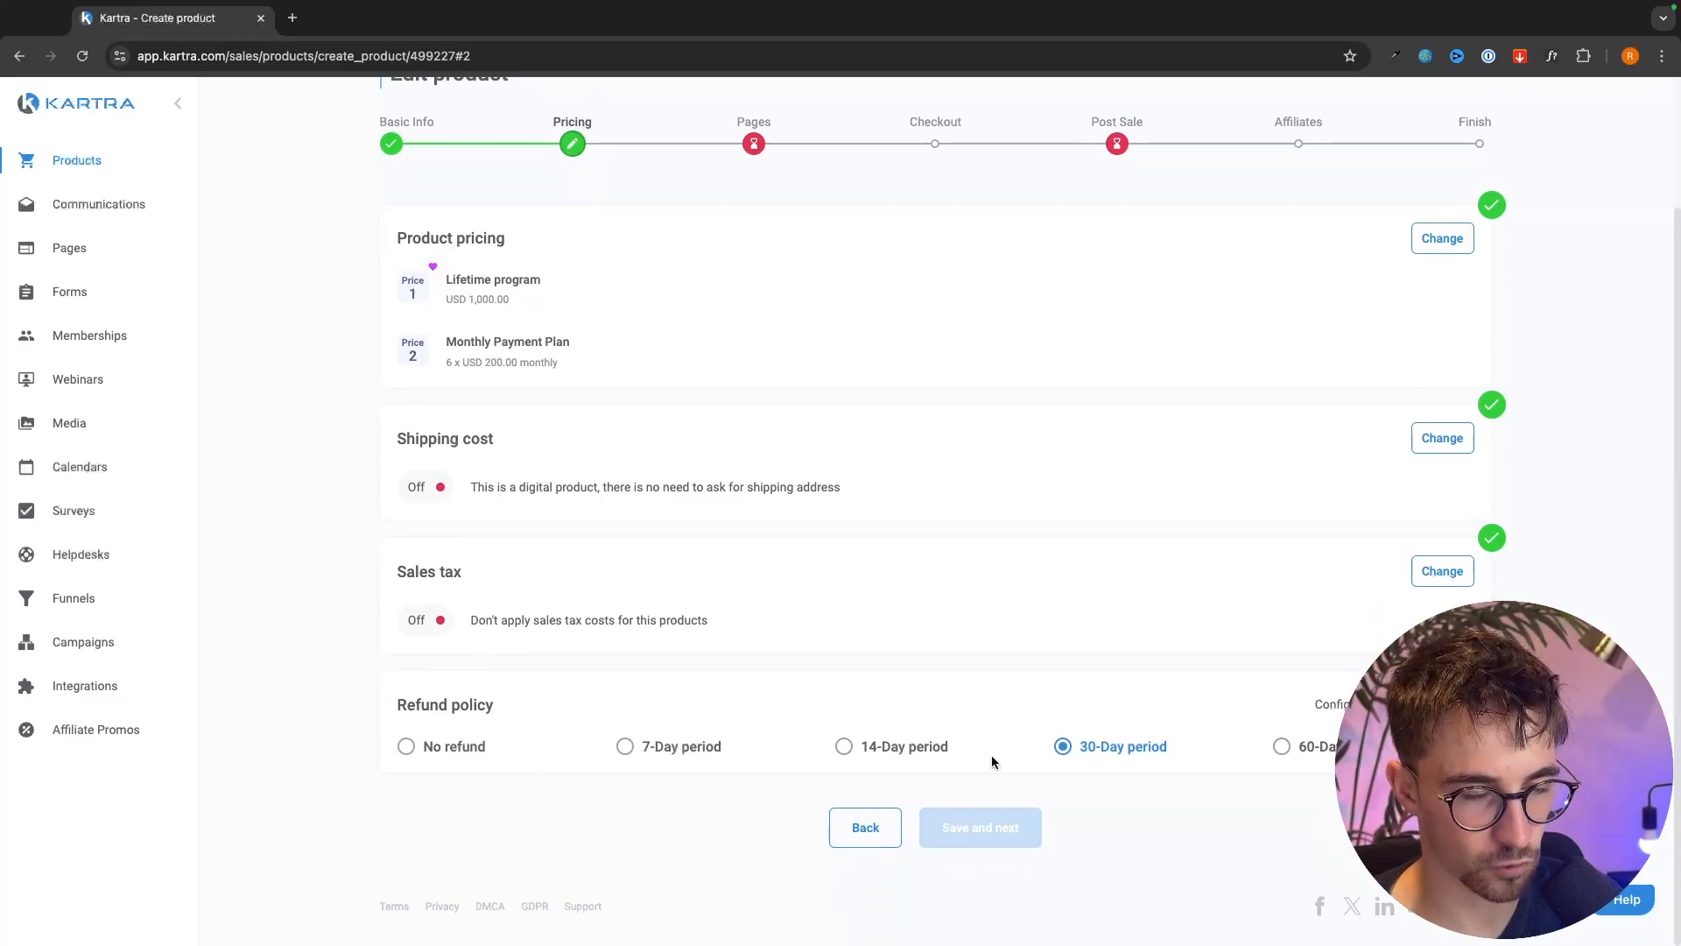
click(1443, 704)
click(1448, 574)
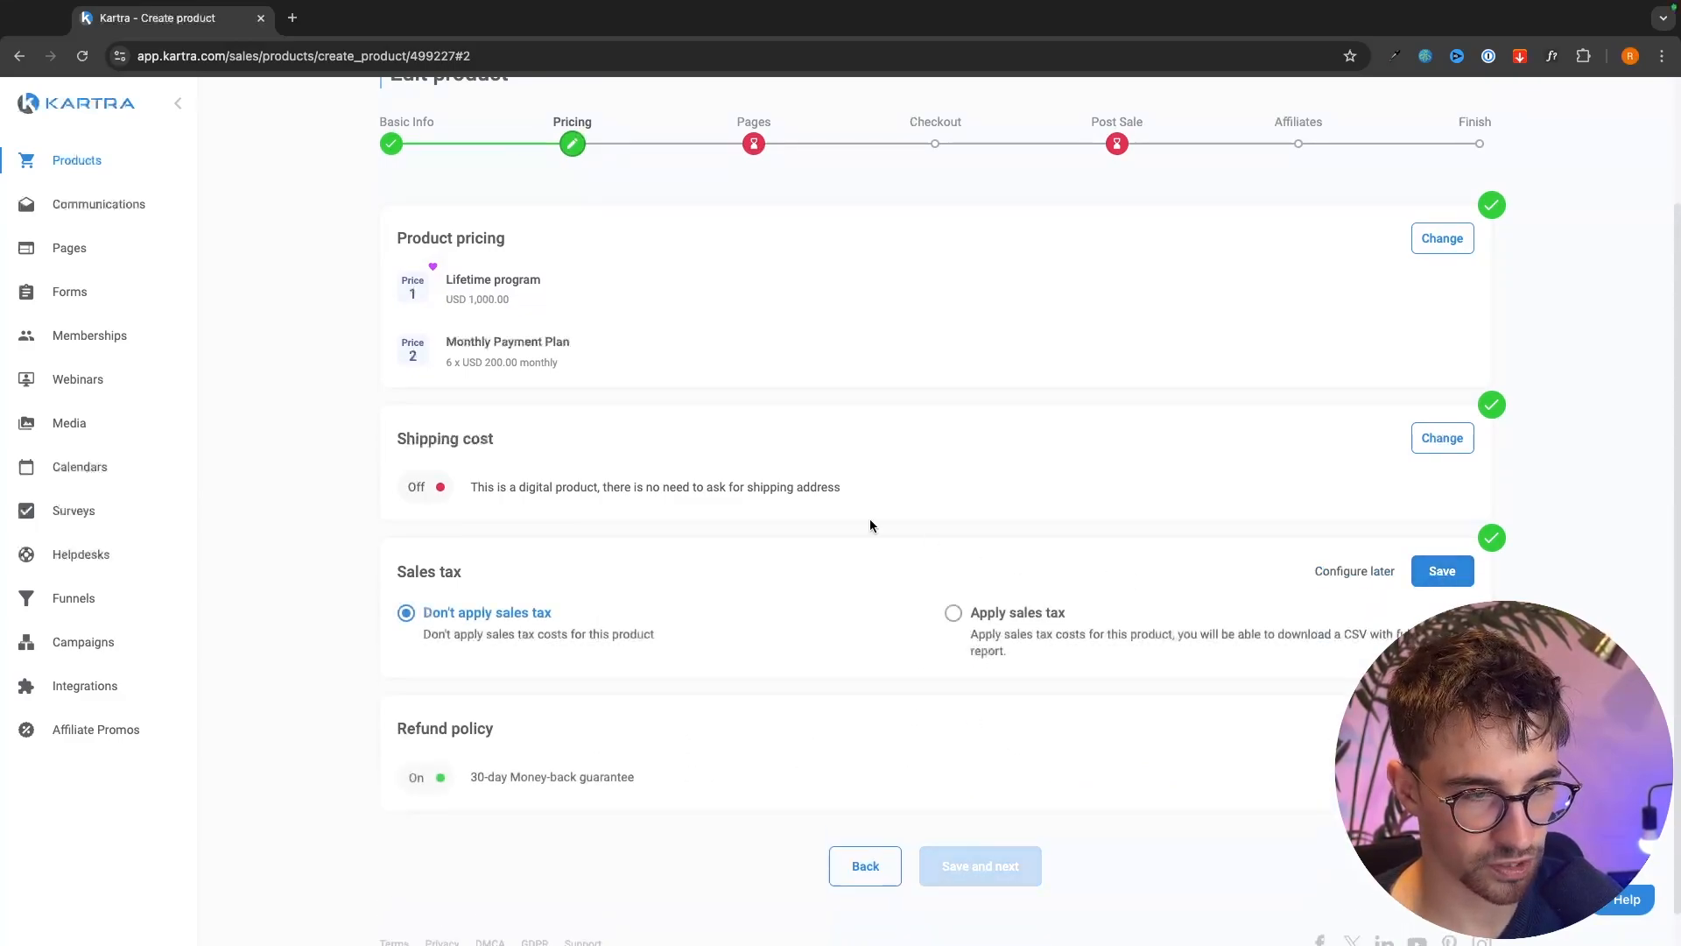
click(1442, 571)
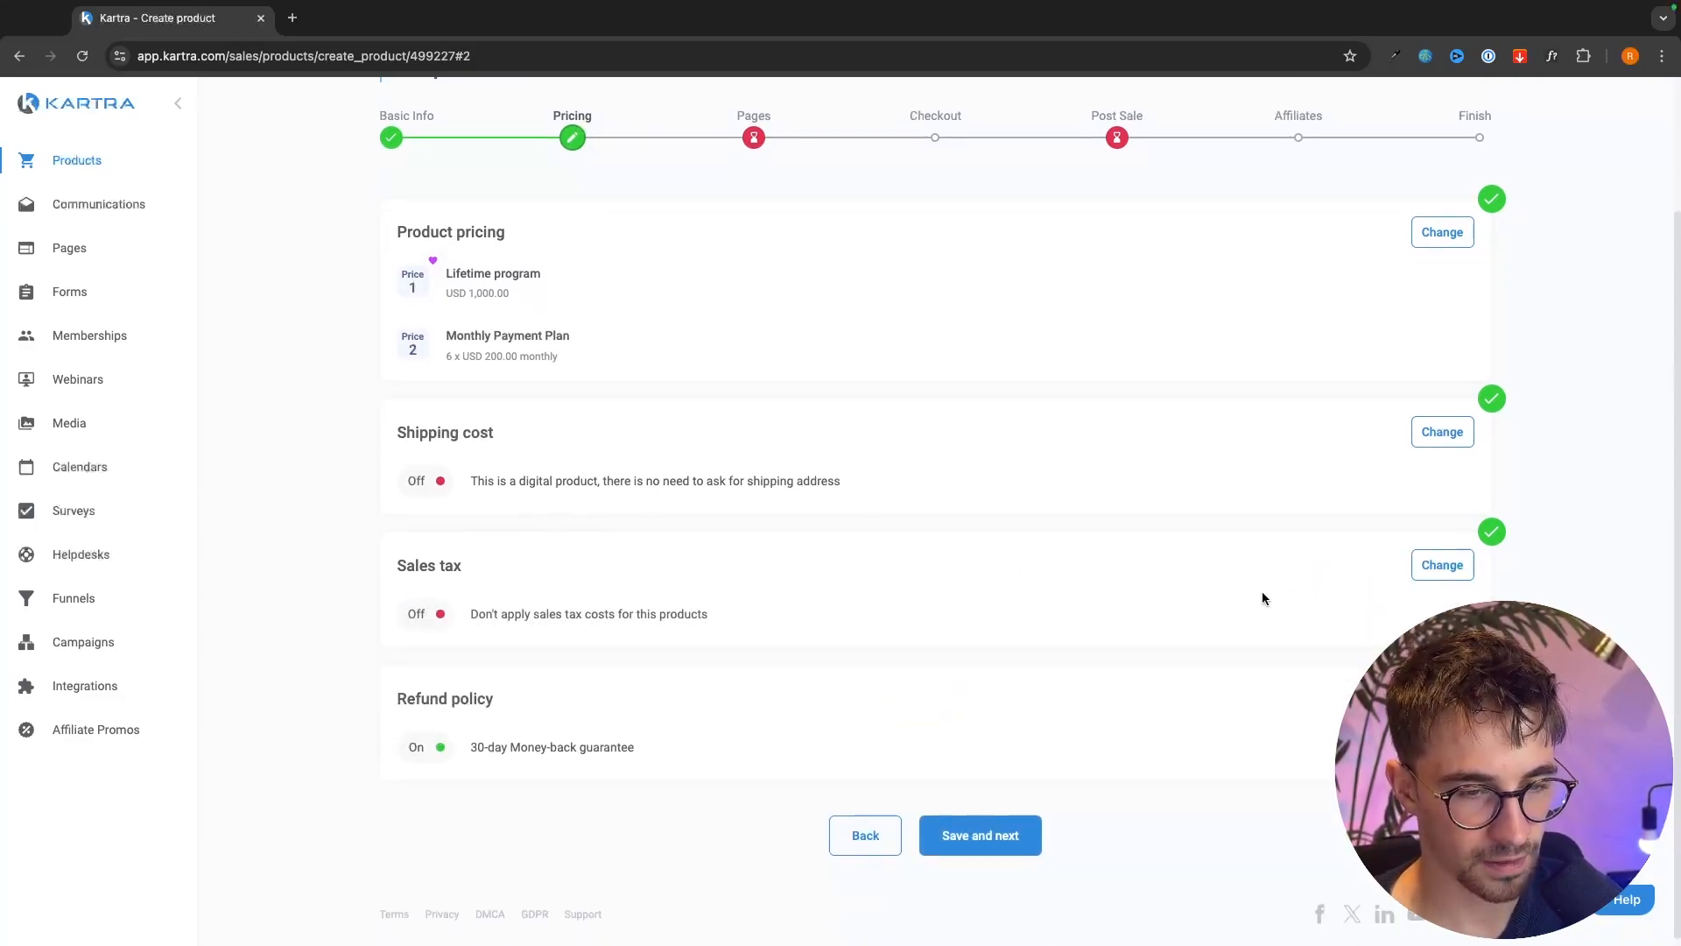
click(980, 867)
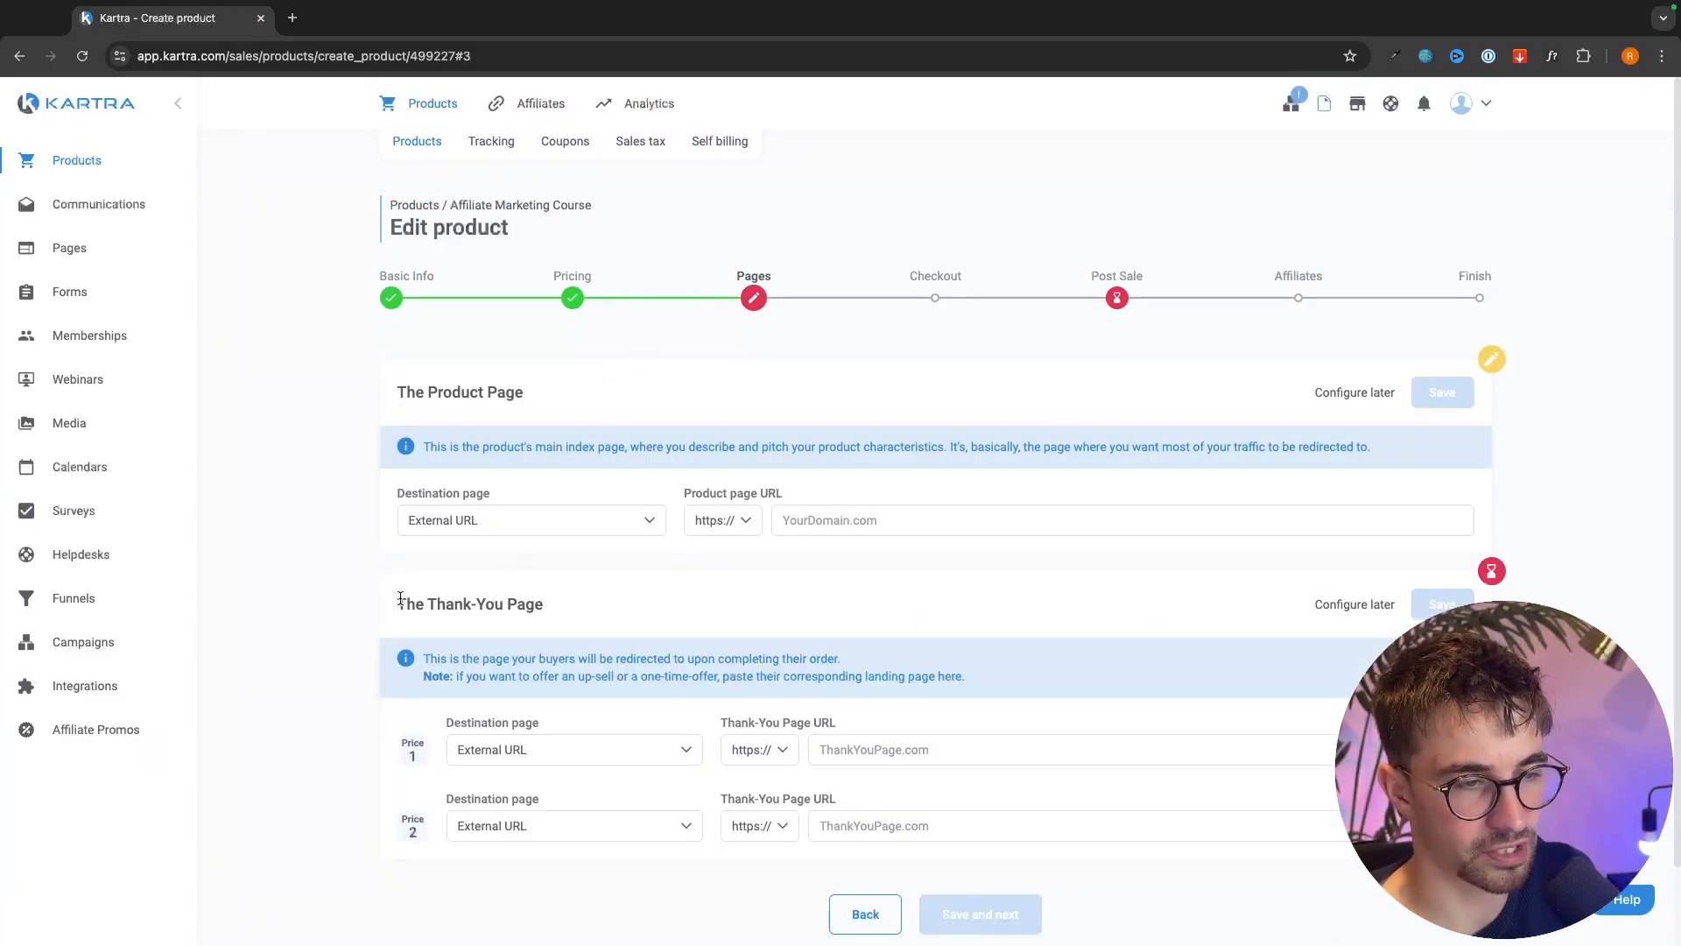
- Set the product page to the Kartra page "AM sales page" under "No site in particular" and save it
drag(394, 603, 540, 602)
click(561, 597)
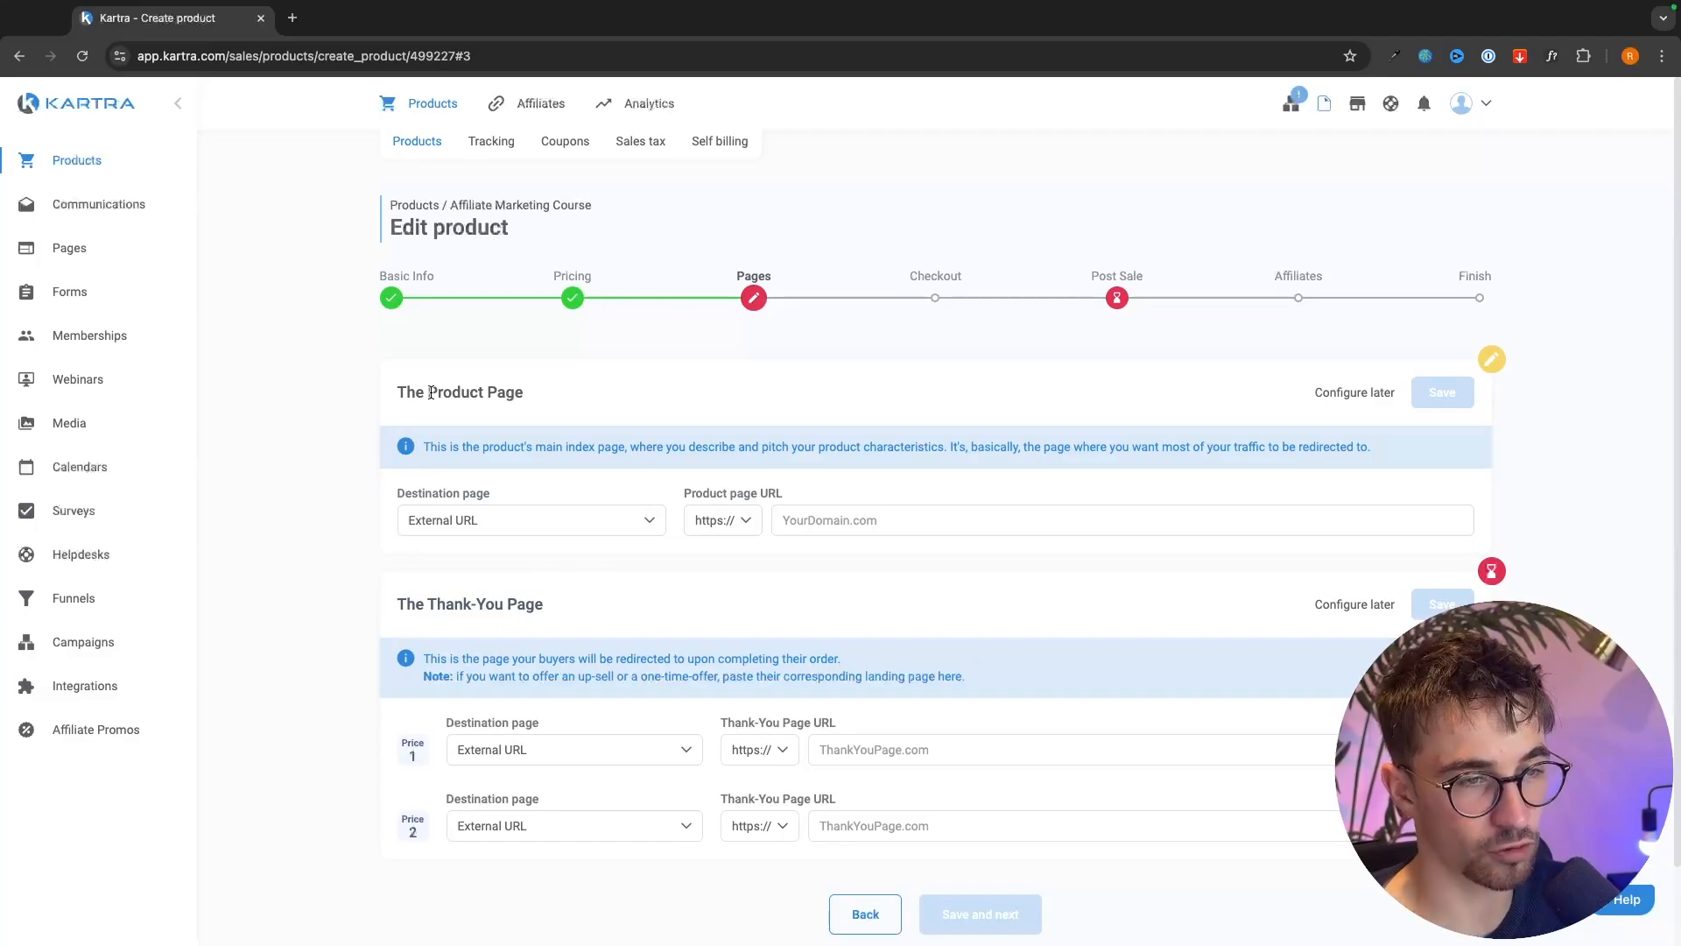
click(483, 525)
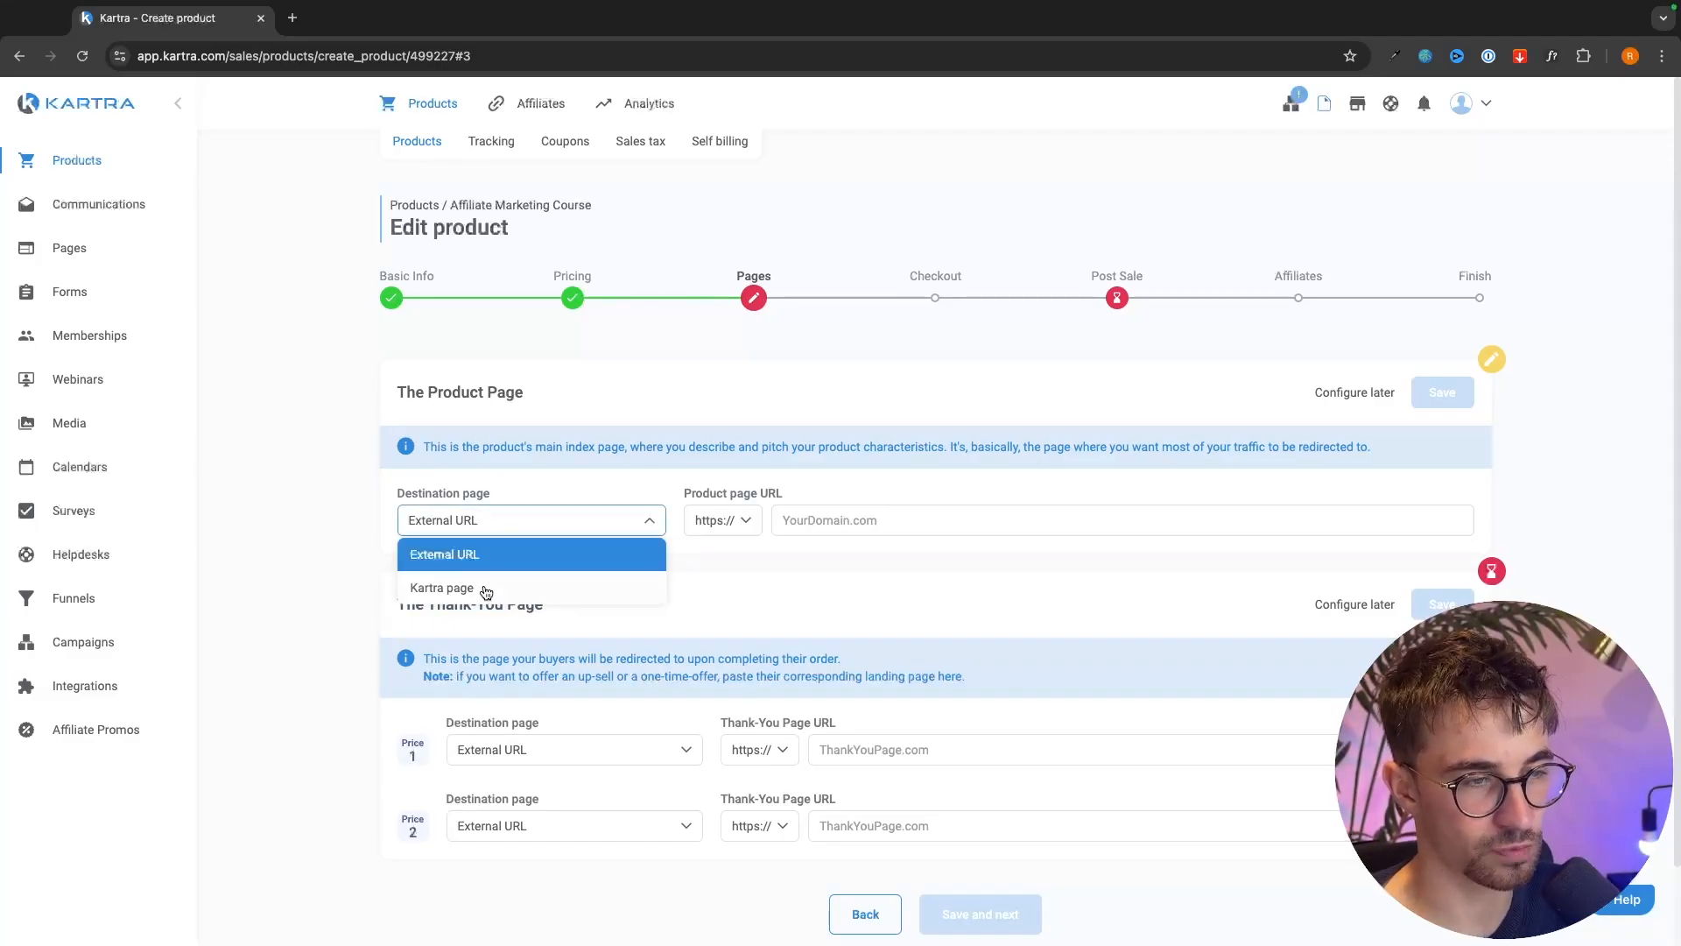
click(480, 587)
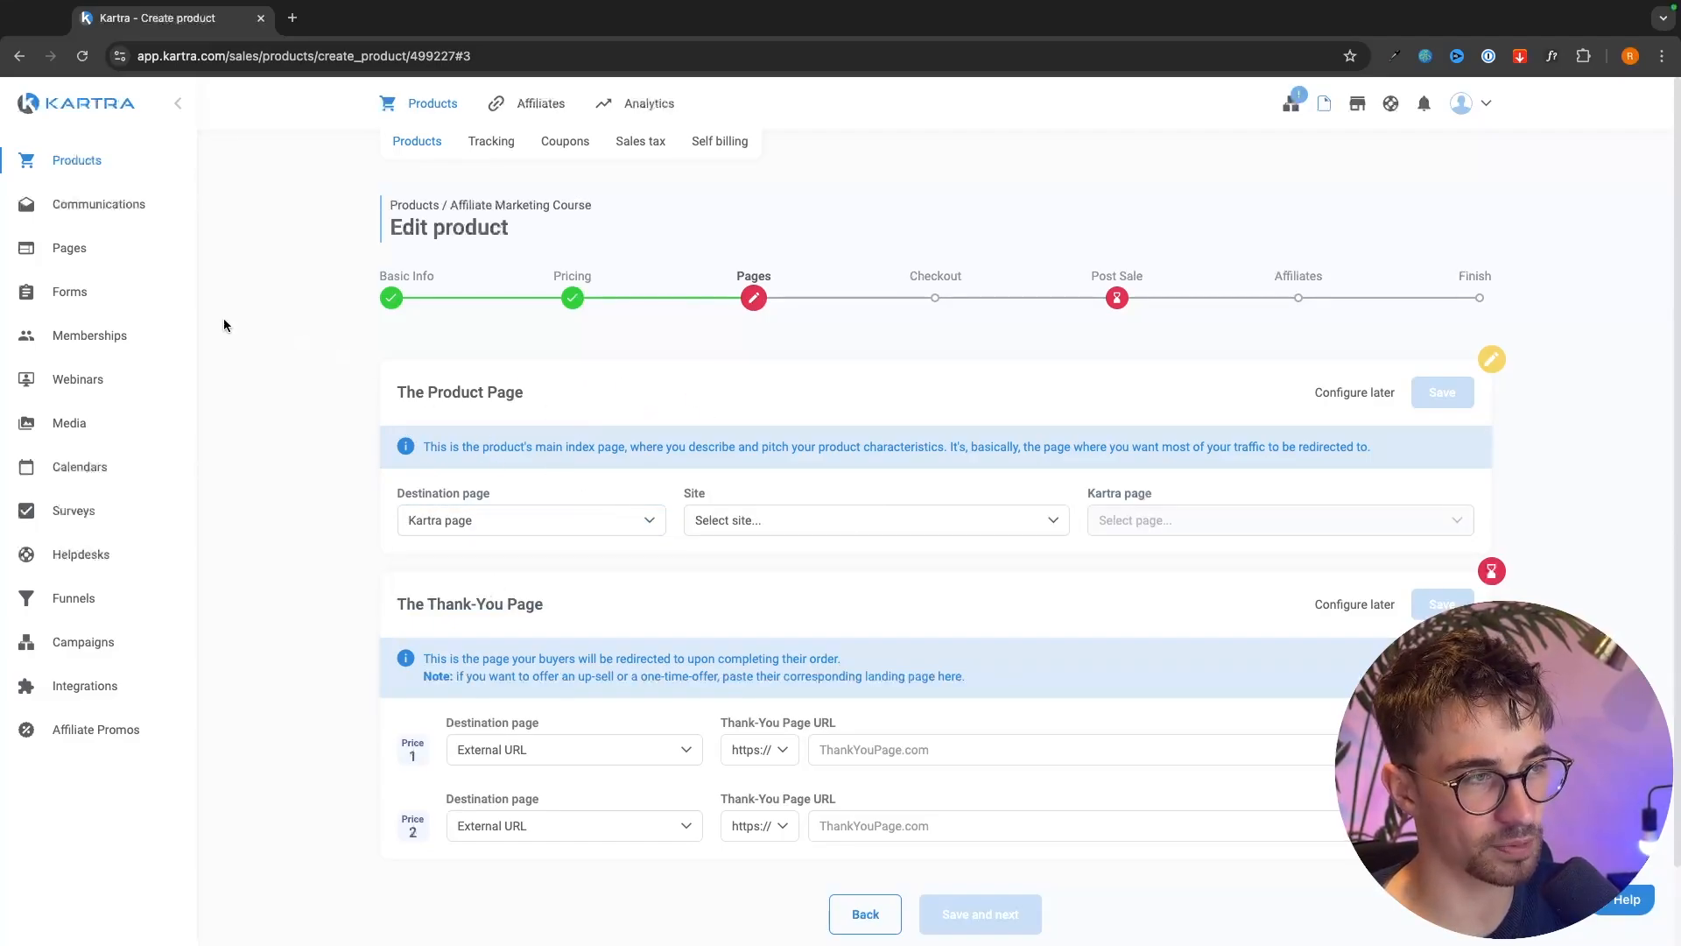
click(754, 521)
click(770, 598)
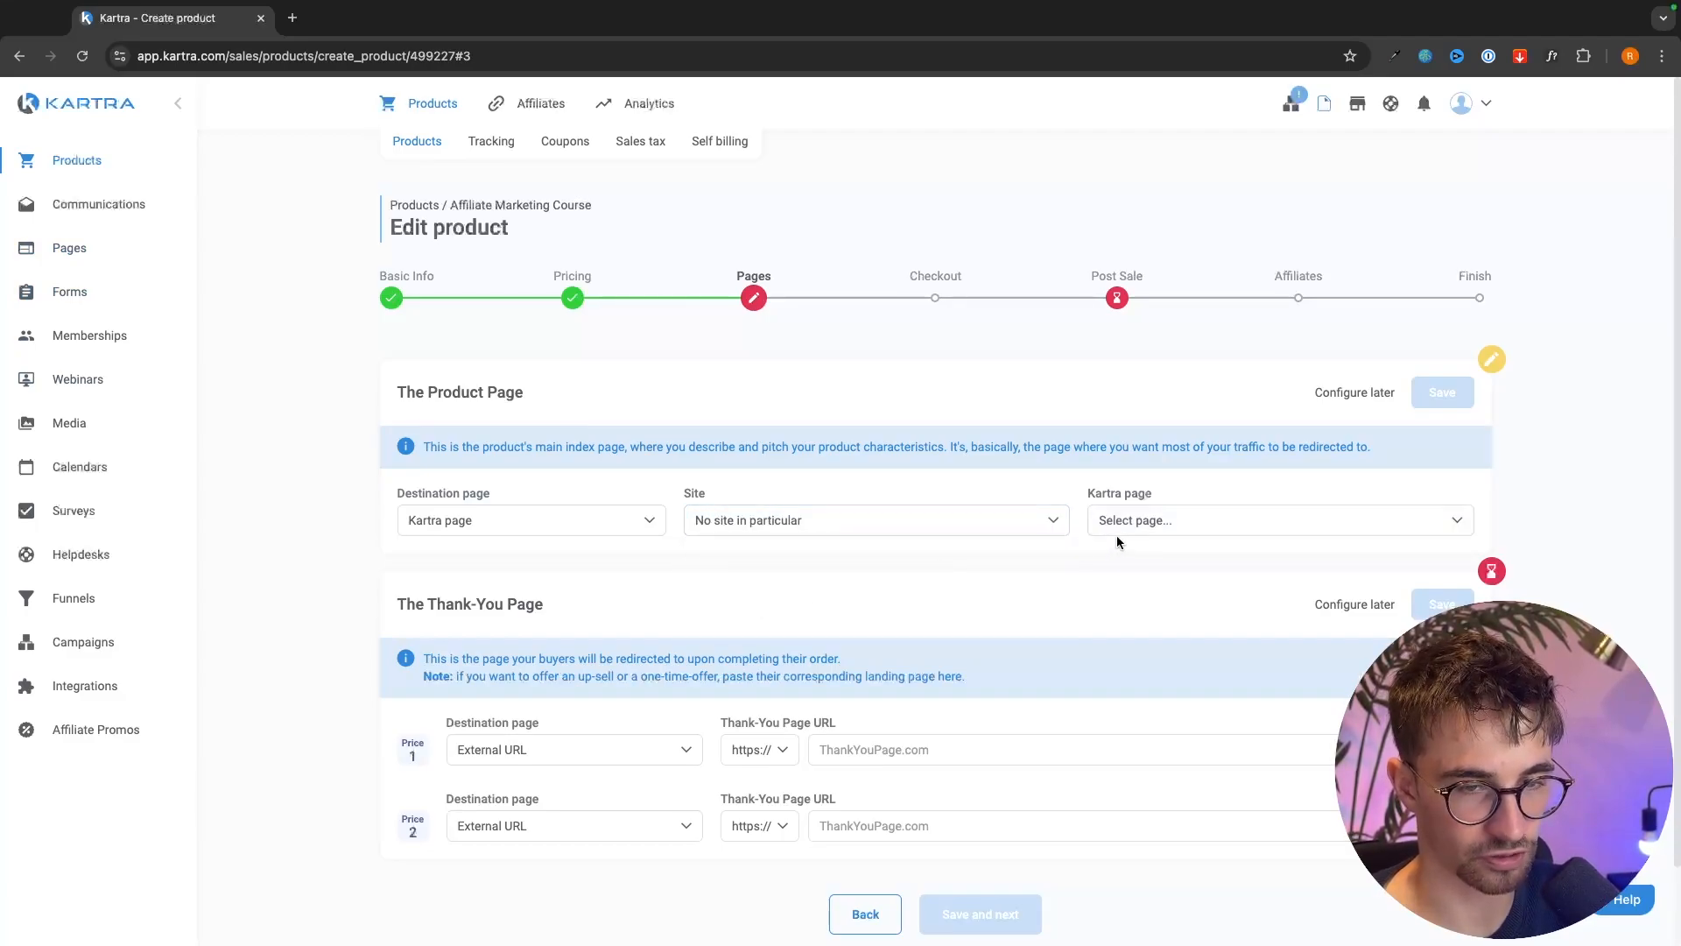
click(1121, 524)
click(1145, 353)
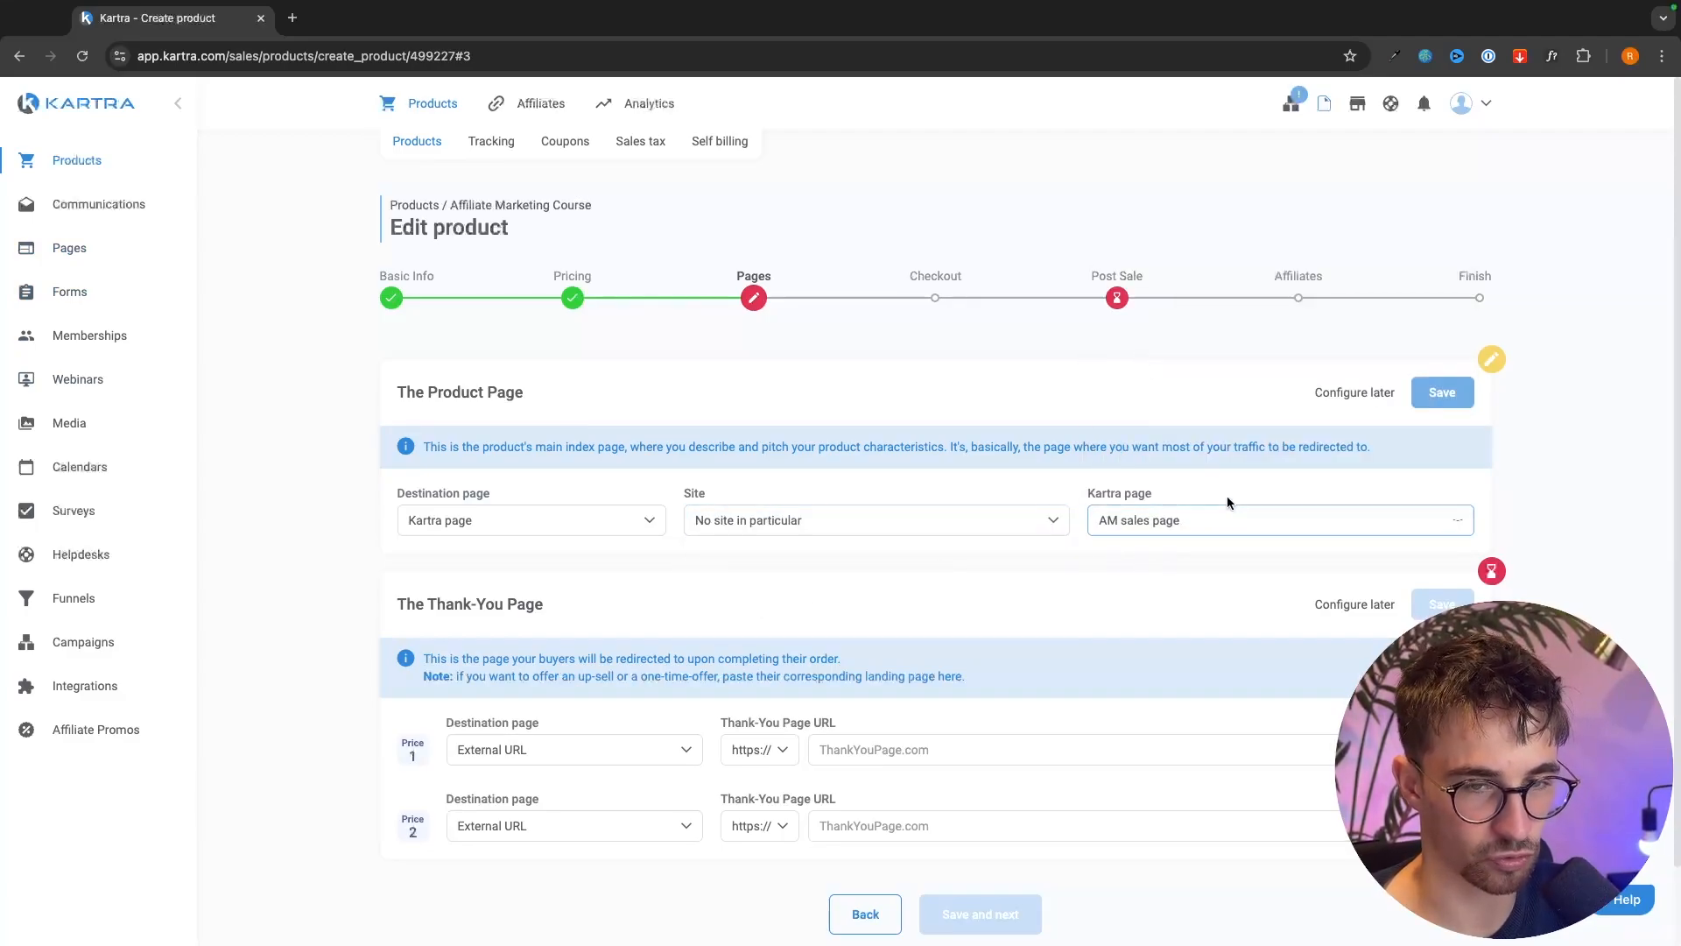
click(1441, 392)
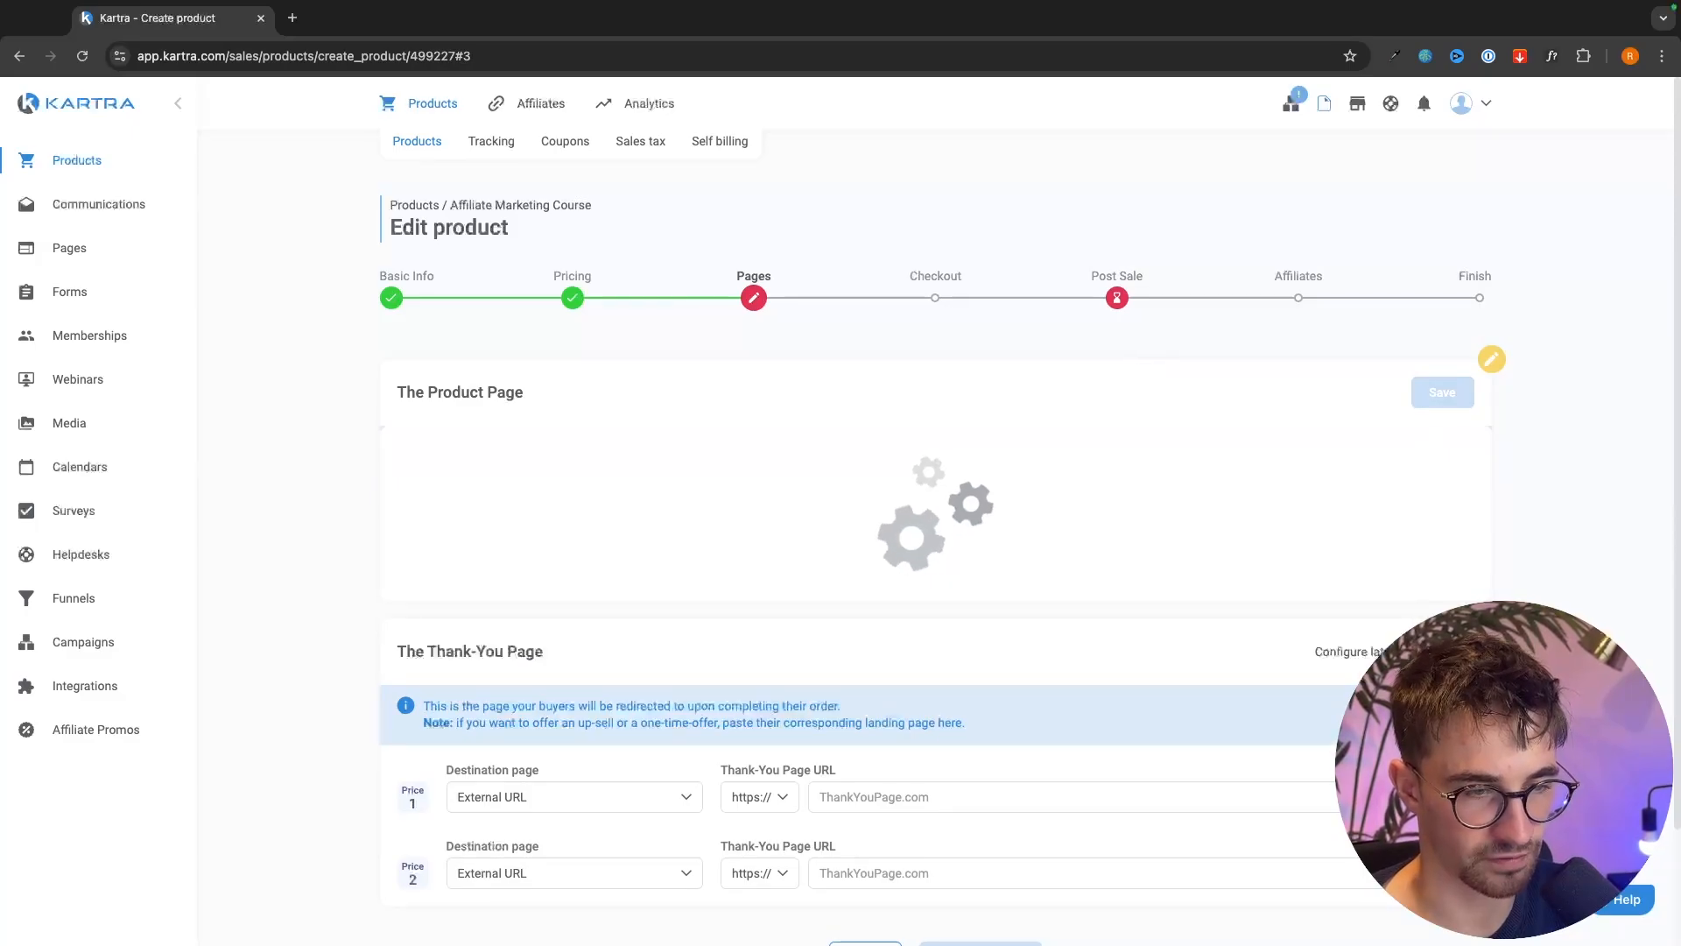
- Open the destination page choices for the first price's thank-you page
click(578, 663)
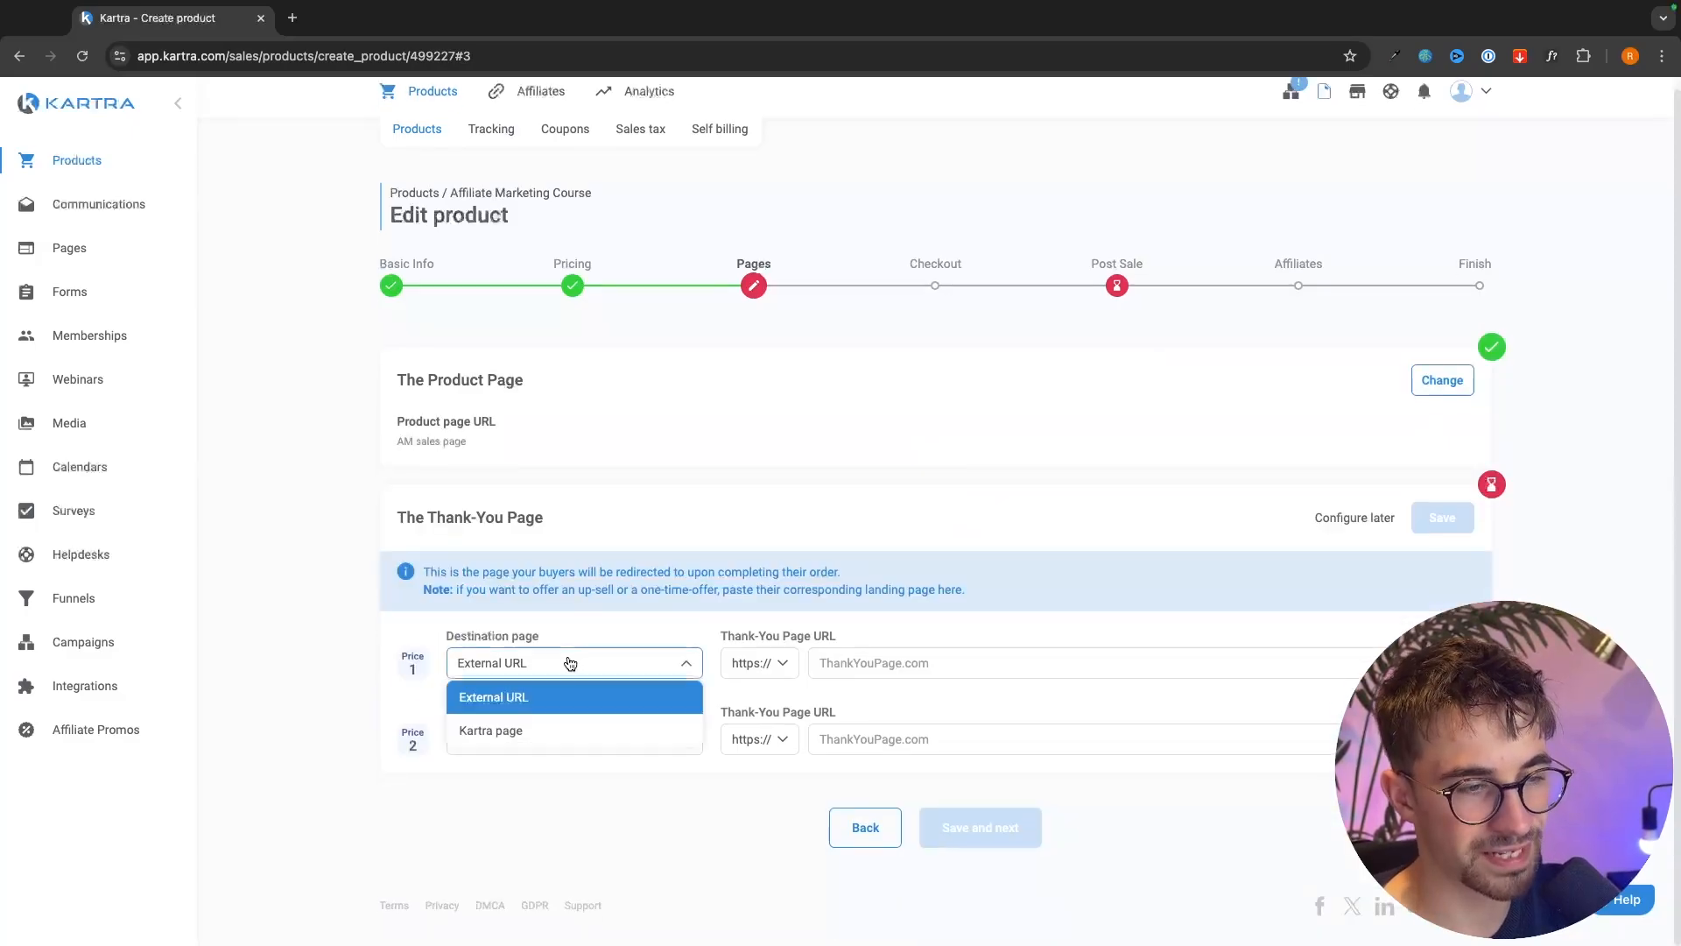
- Set Price 1's thank-you destination to a Kartra page, with no site in particular and AM thank you page
click(534, 730)
click(744, 663)
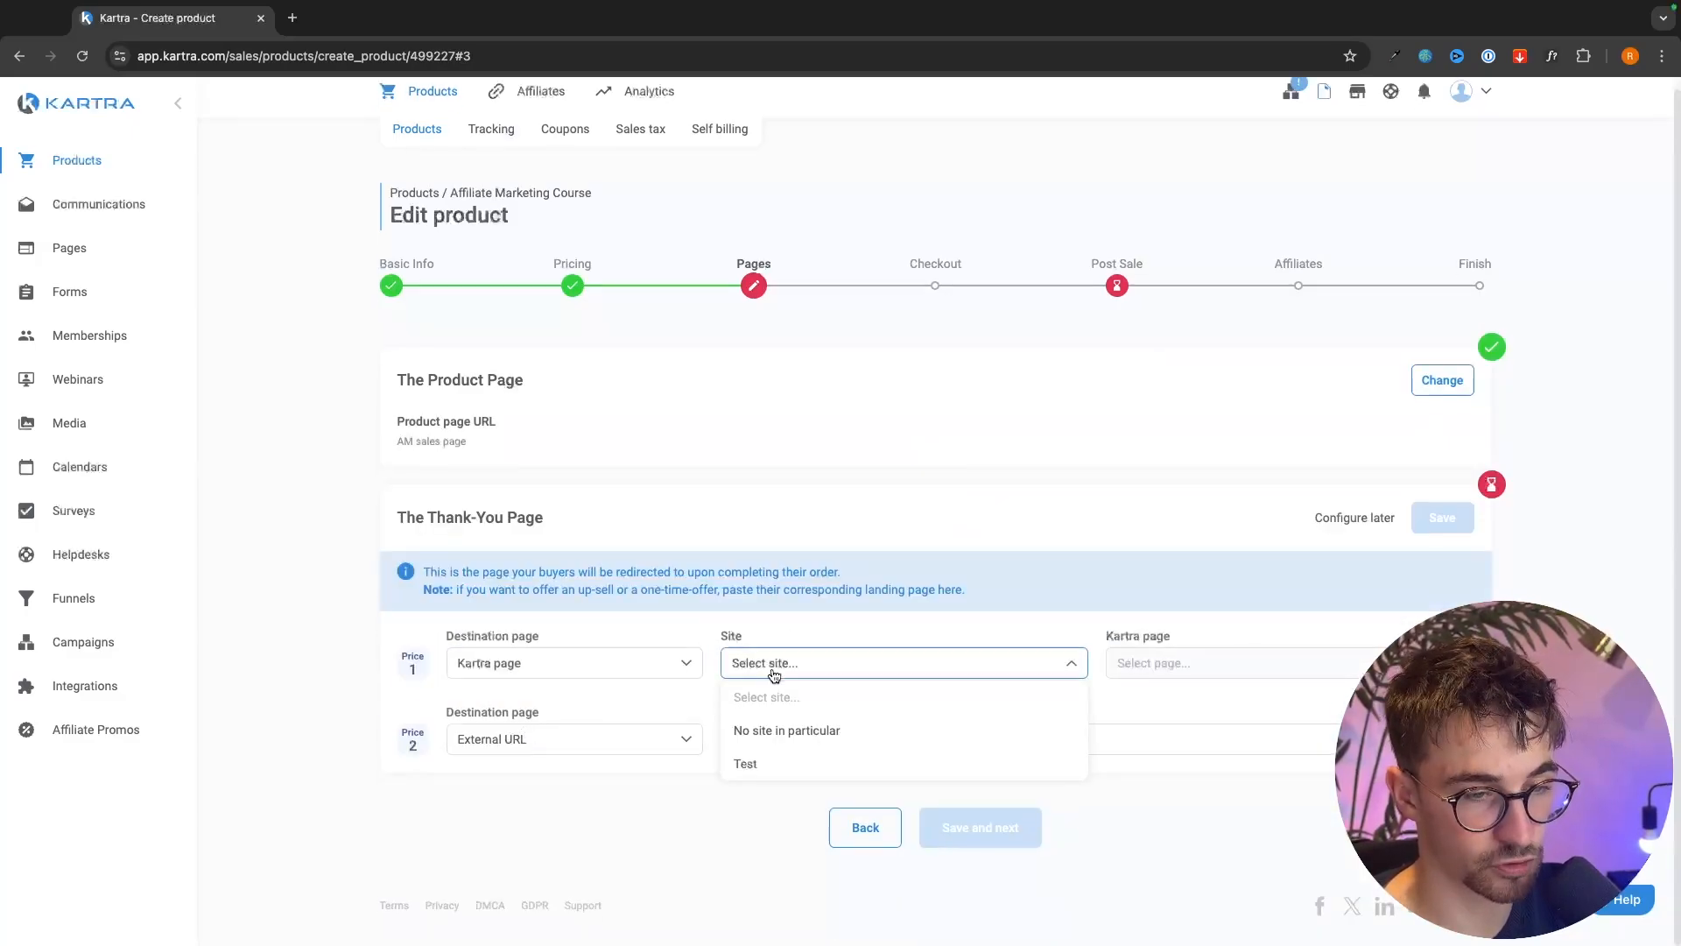
click(772, 732)
click(1178, 663)
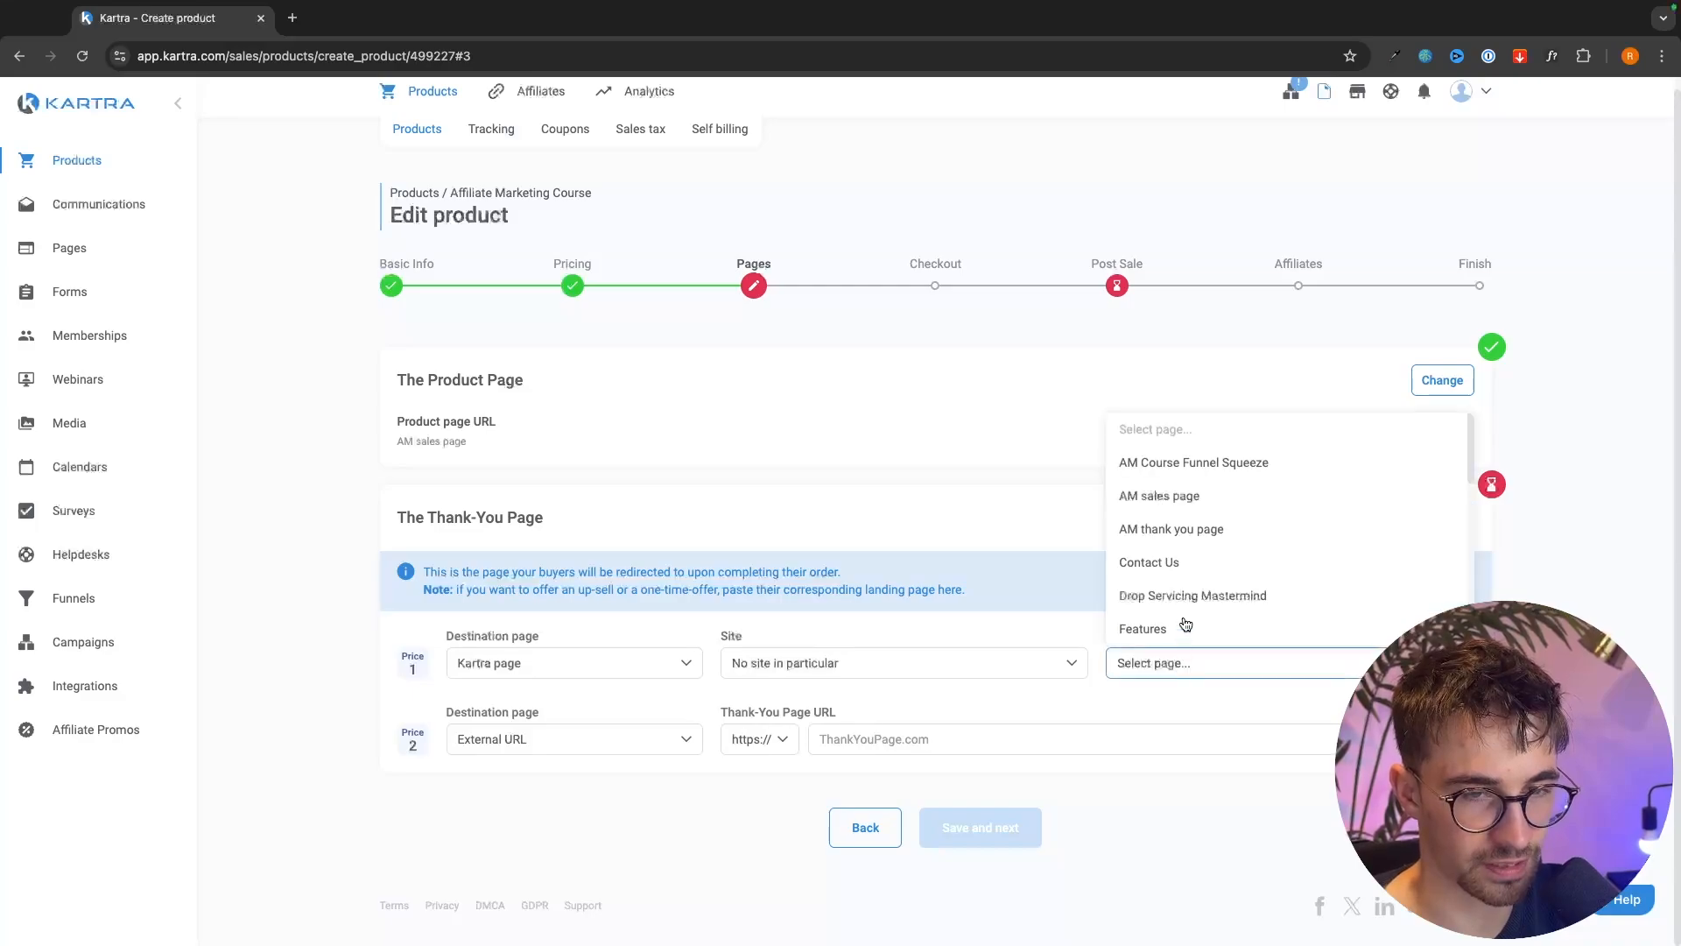
click(1180, 530)
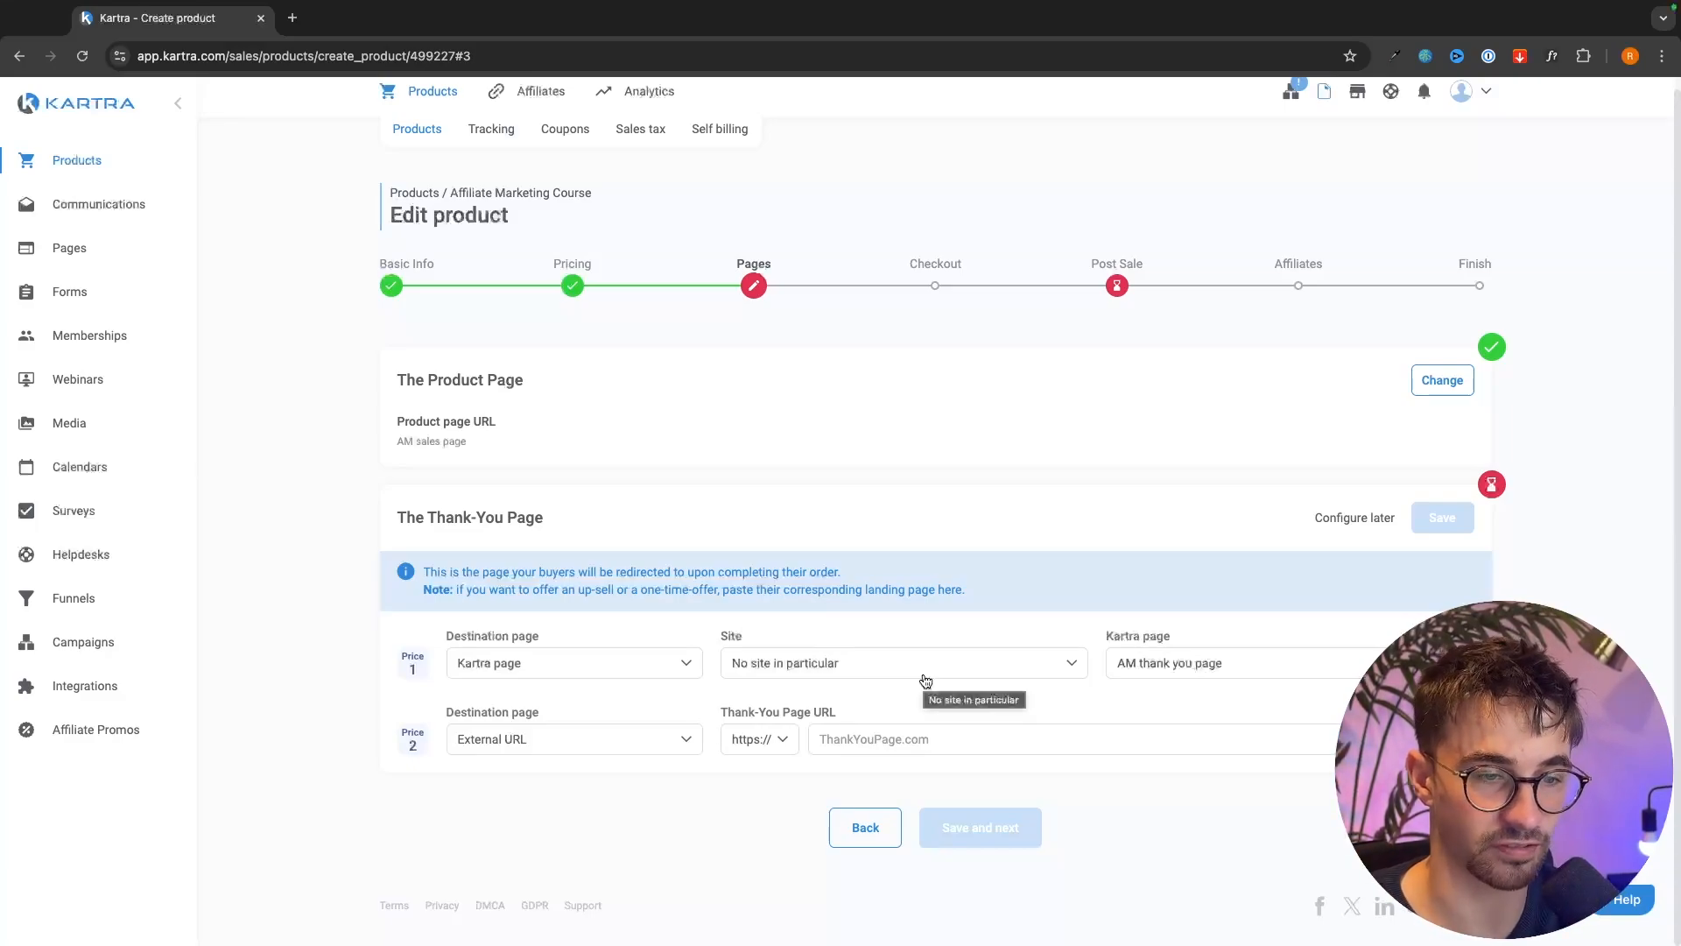
- Set Price 2's thank-you destination to the Kartra page AM thank you page, with no site in particular, and save through to the Checkout stage
click(563, 740)
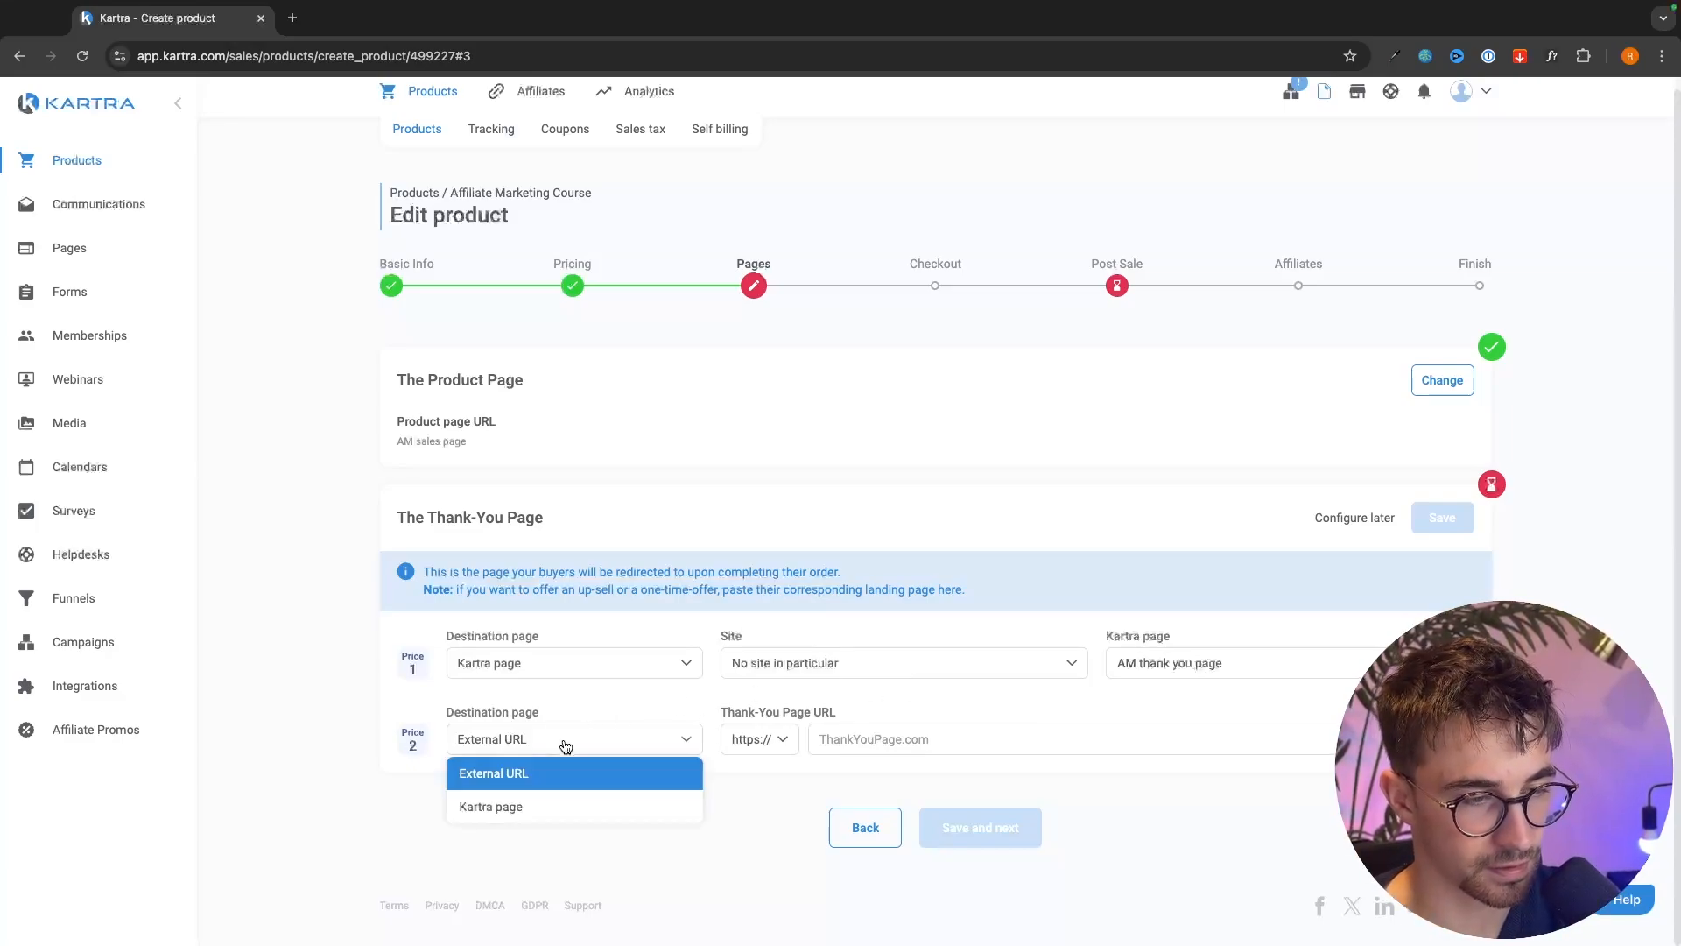
click(491, 802)
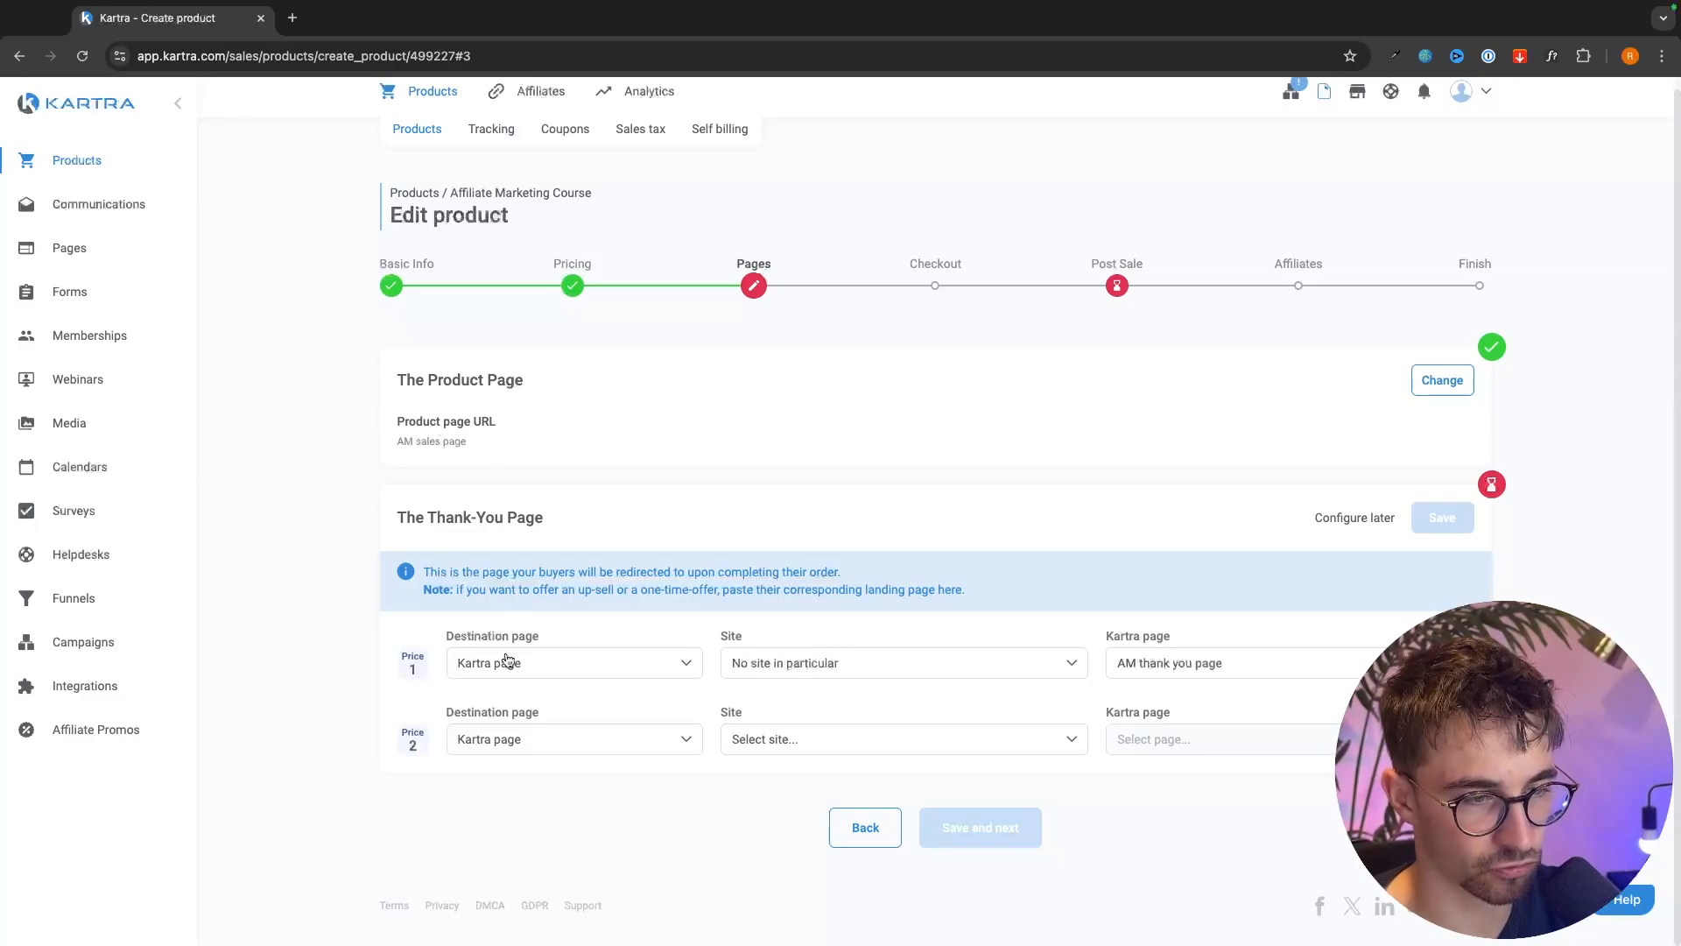
click(771, 740)
click(788, 801)
click(1147, 739)
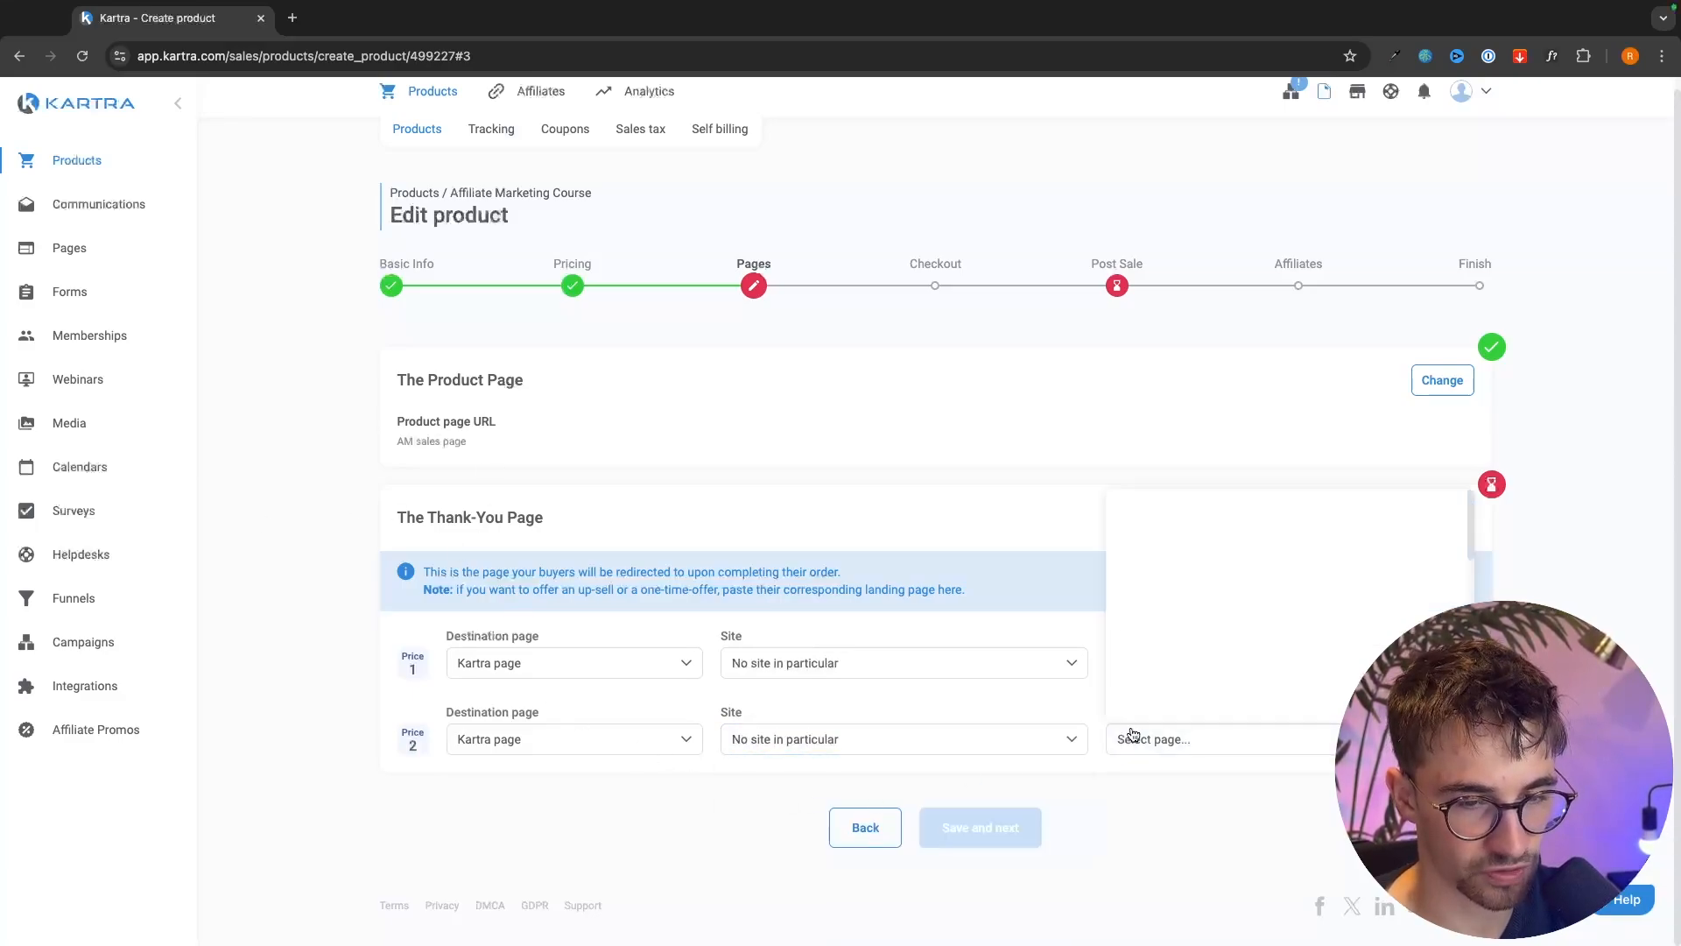
click(1173, 605)
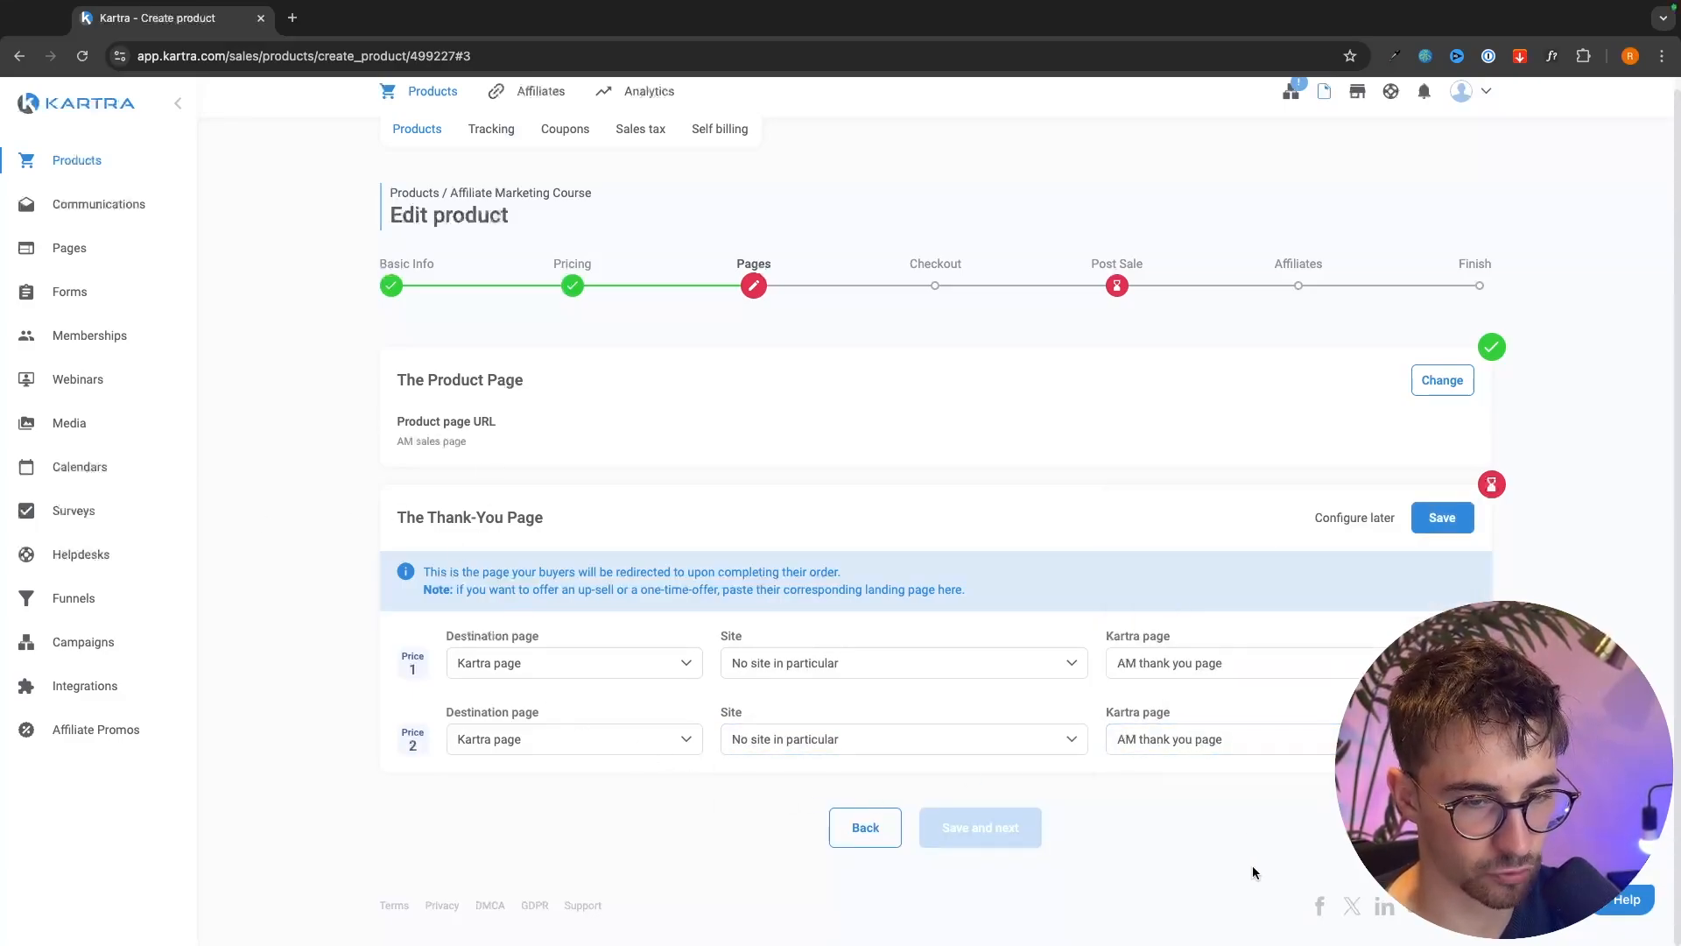
click(1470, 525)
click(1003, 725)
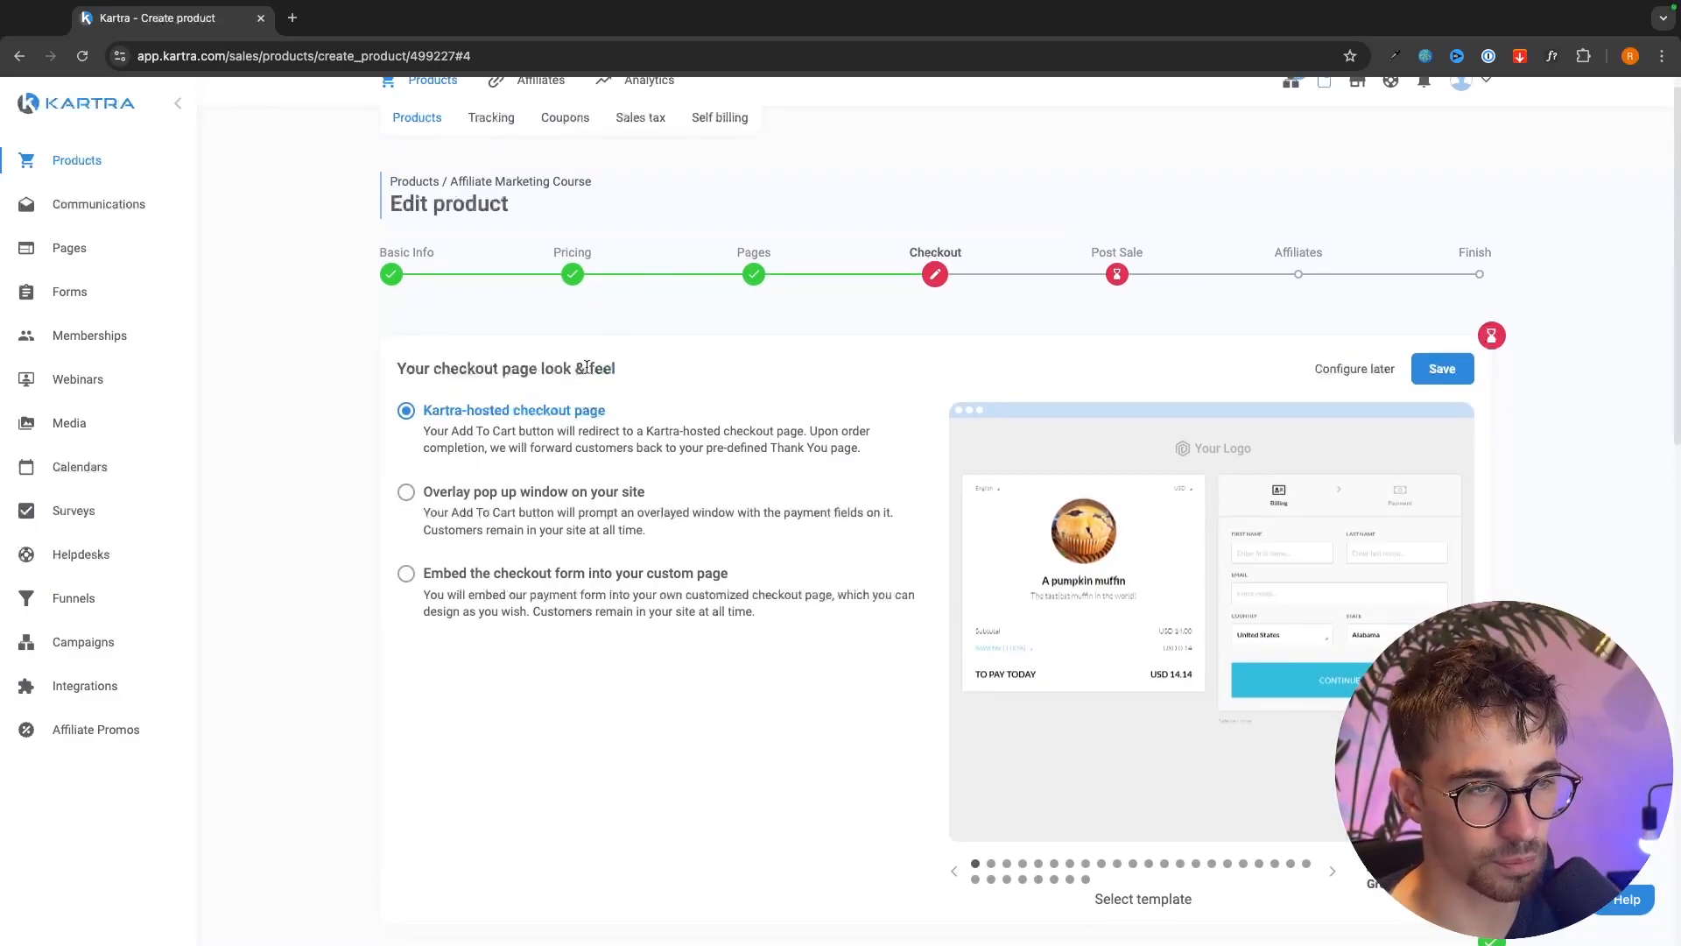
- Try the overlay pop-up and embedded checkout form options, and return to the Kartra-hosted checkout page
scroll(586, 377, down, 1)
drag(386, 352, 617, 347)
click(509, 469)
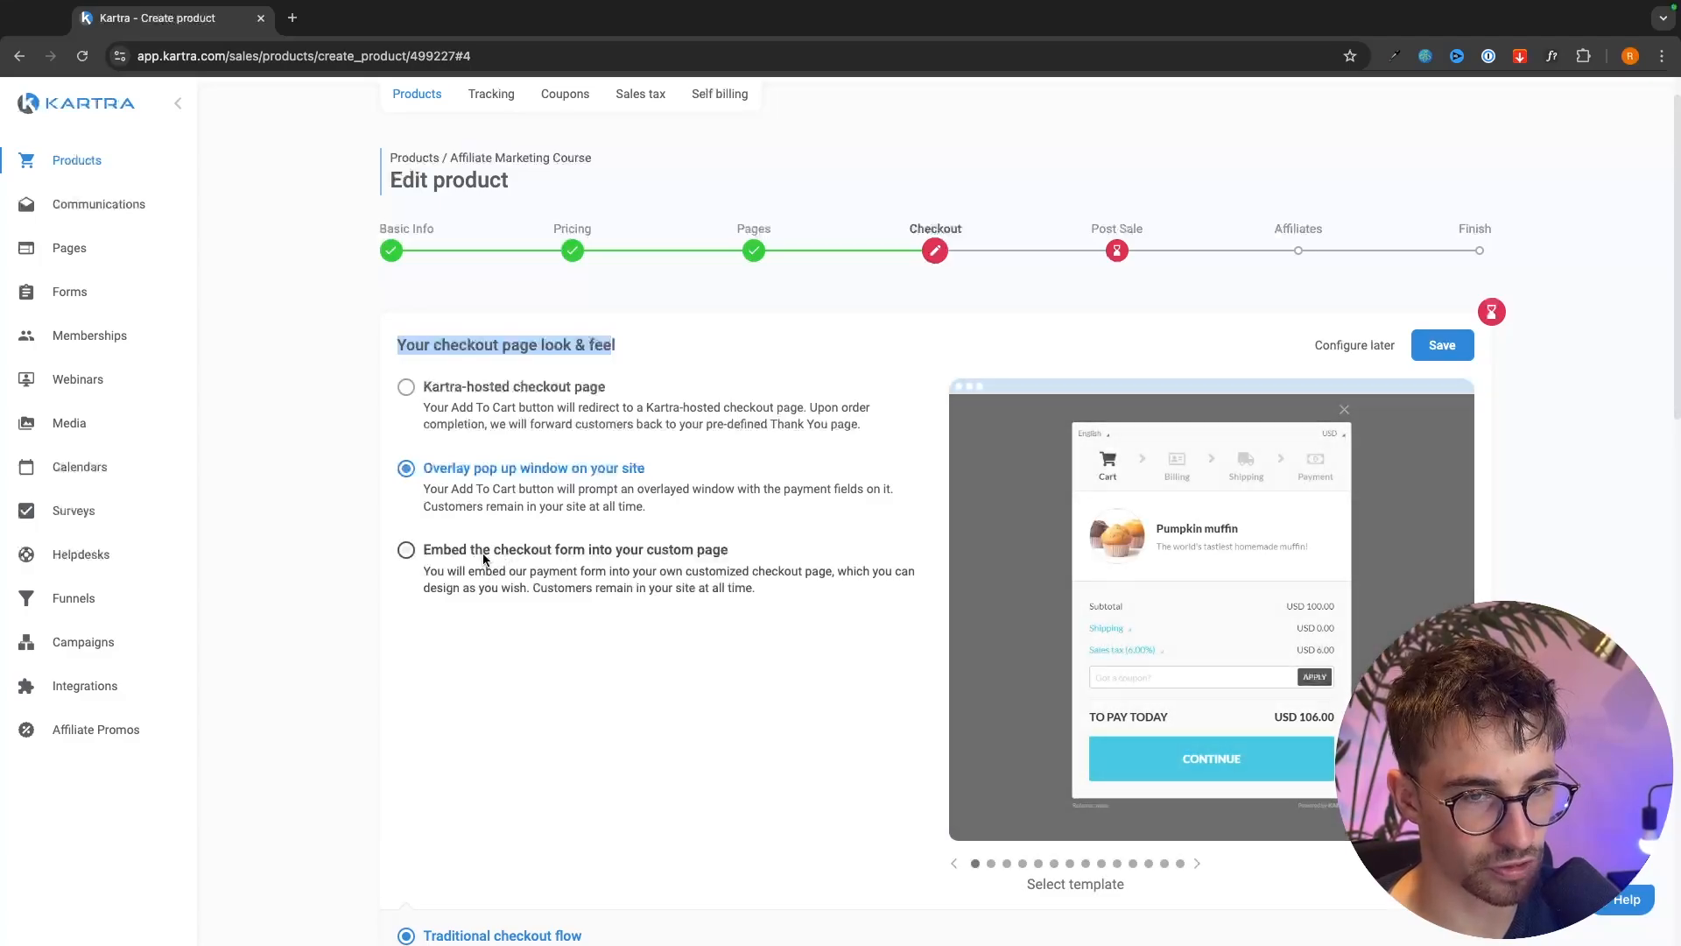
click(491, 550)
click(508, 387)
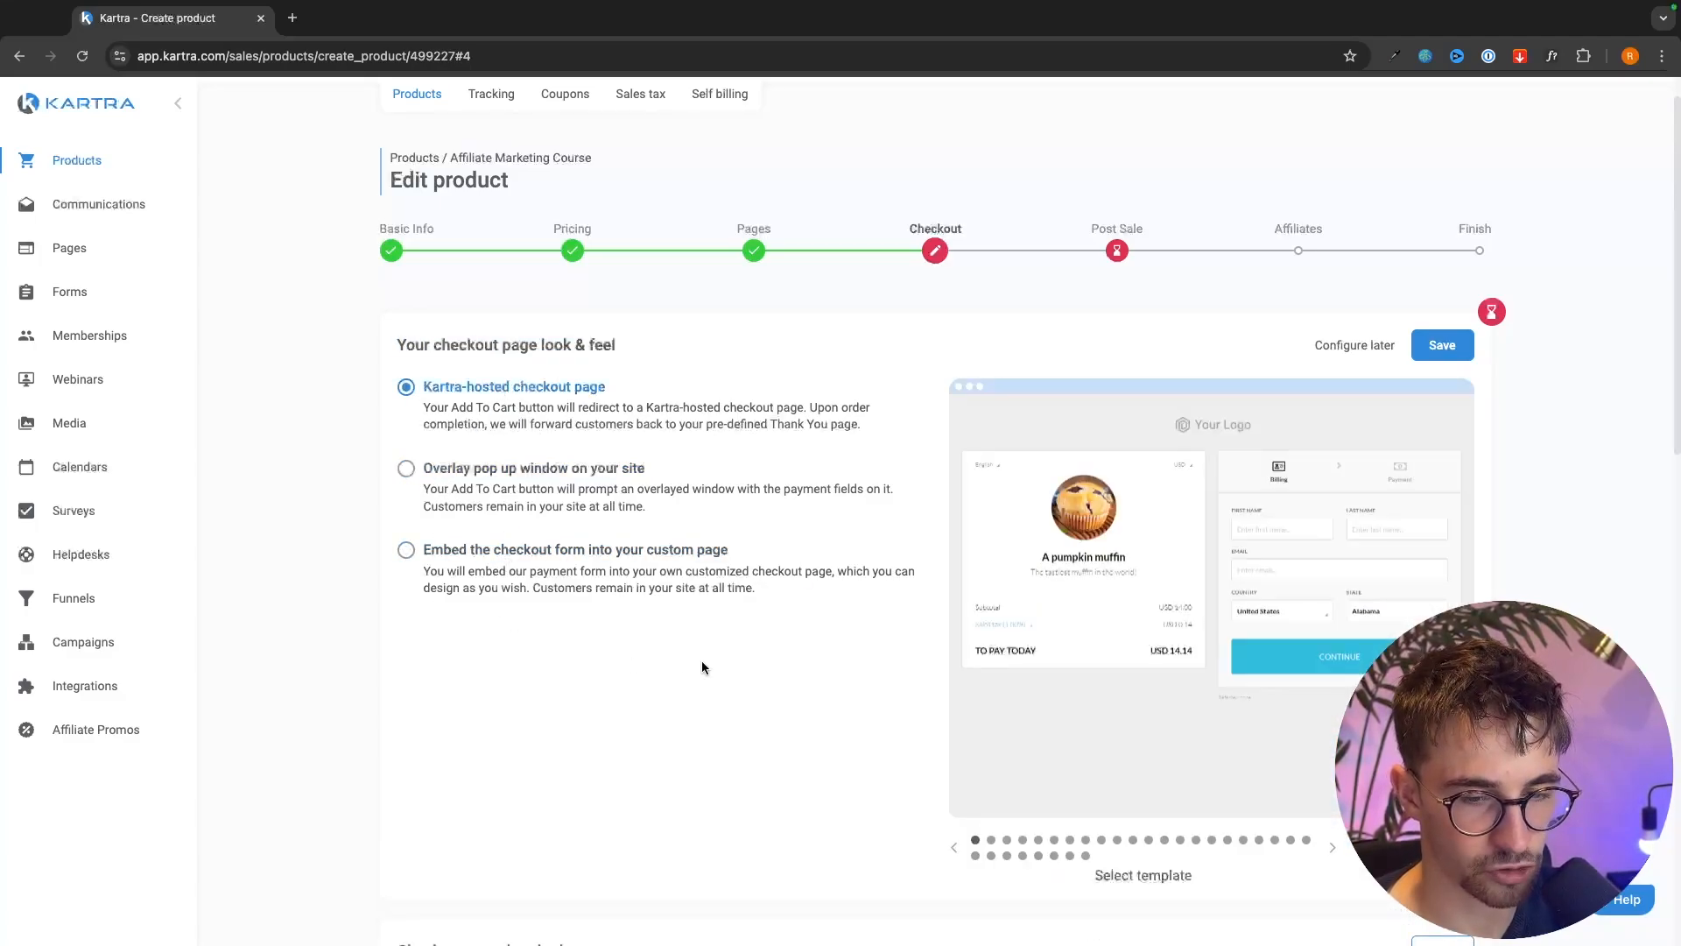
- Choose the Blue & Yellow template for the Kartra-hosted checkout page and save its look and feel
click(1023, 842)
click(1040, 841)
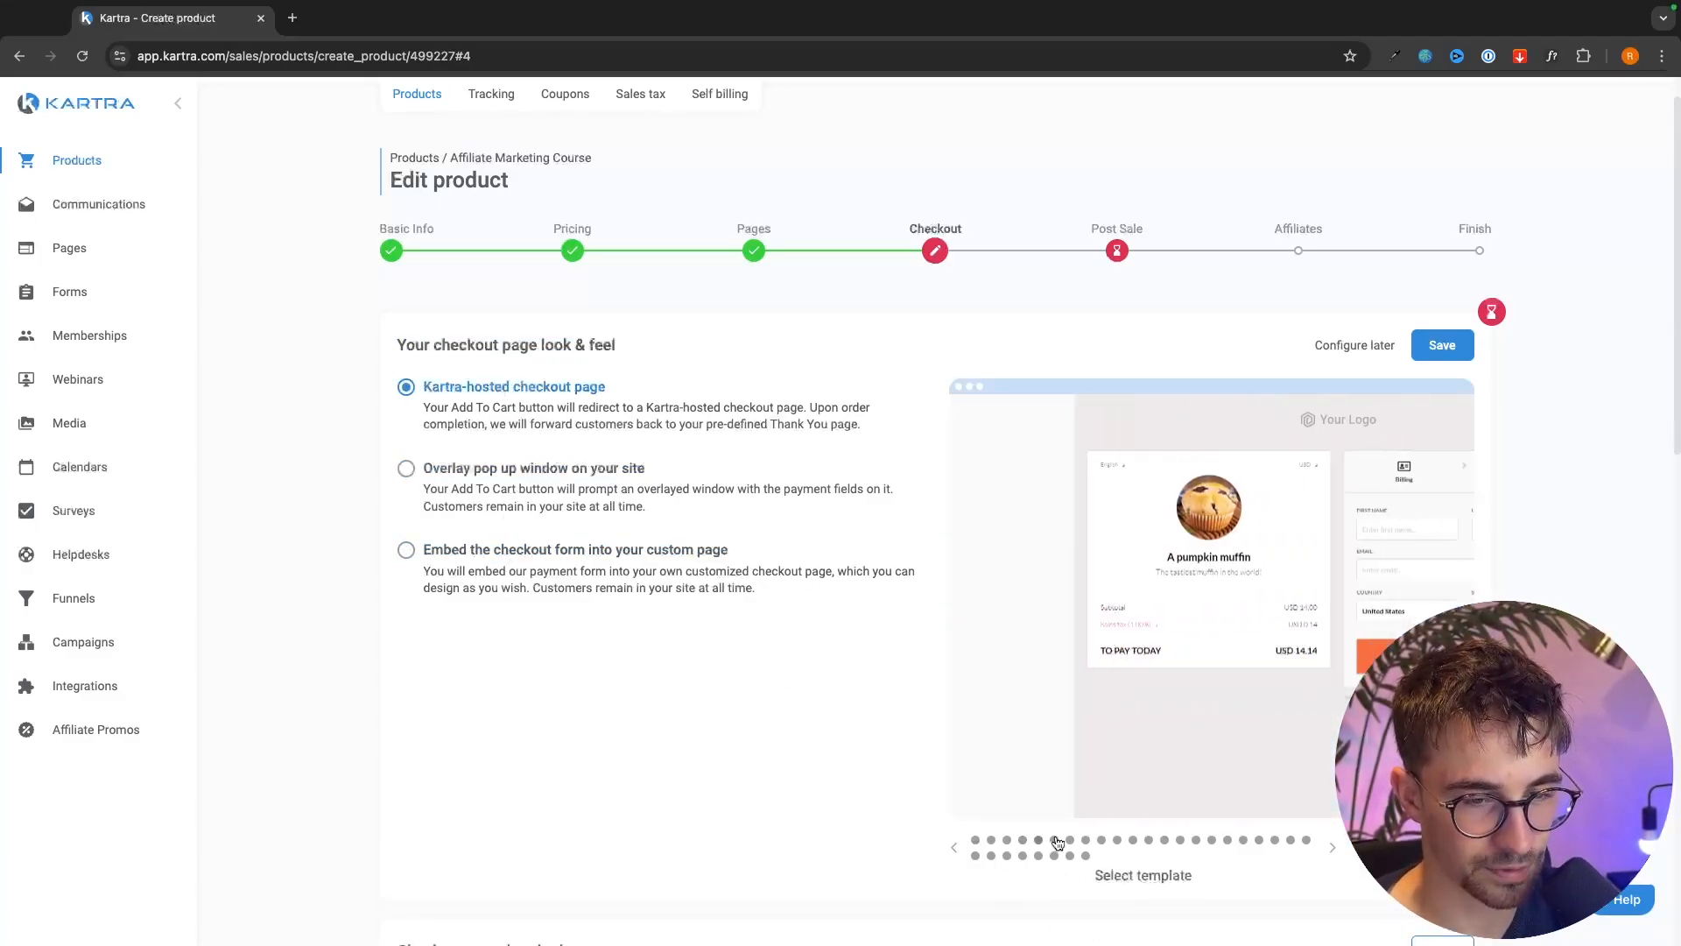
click(1102, 839)
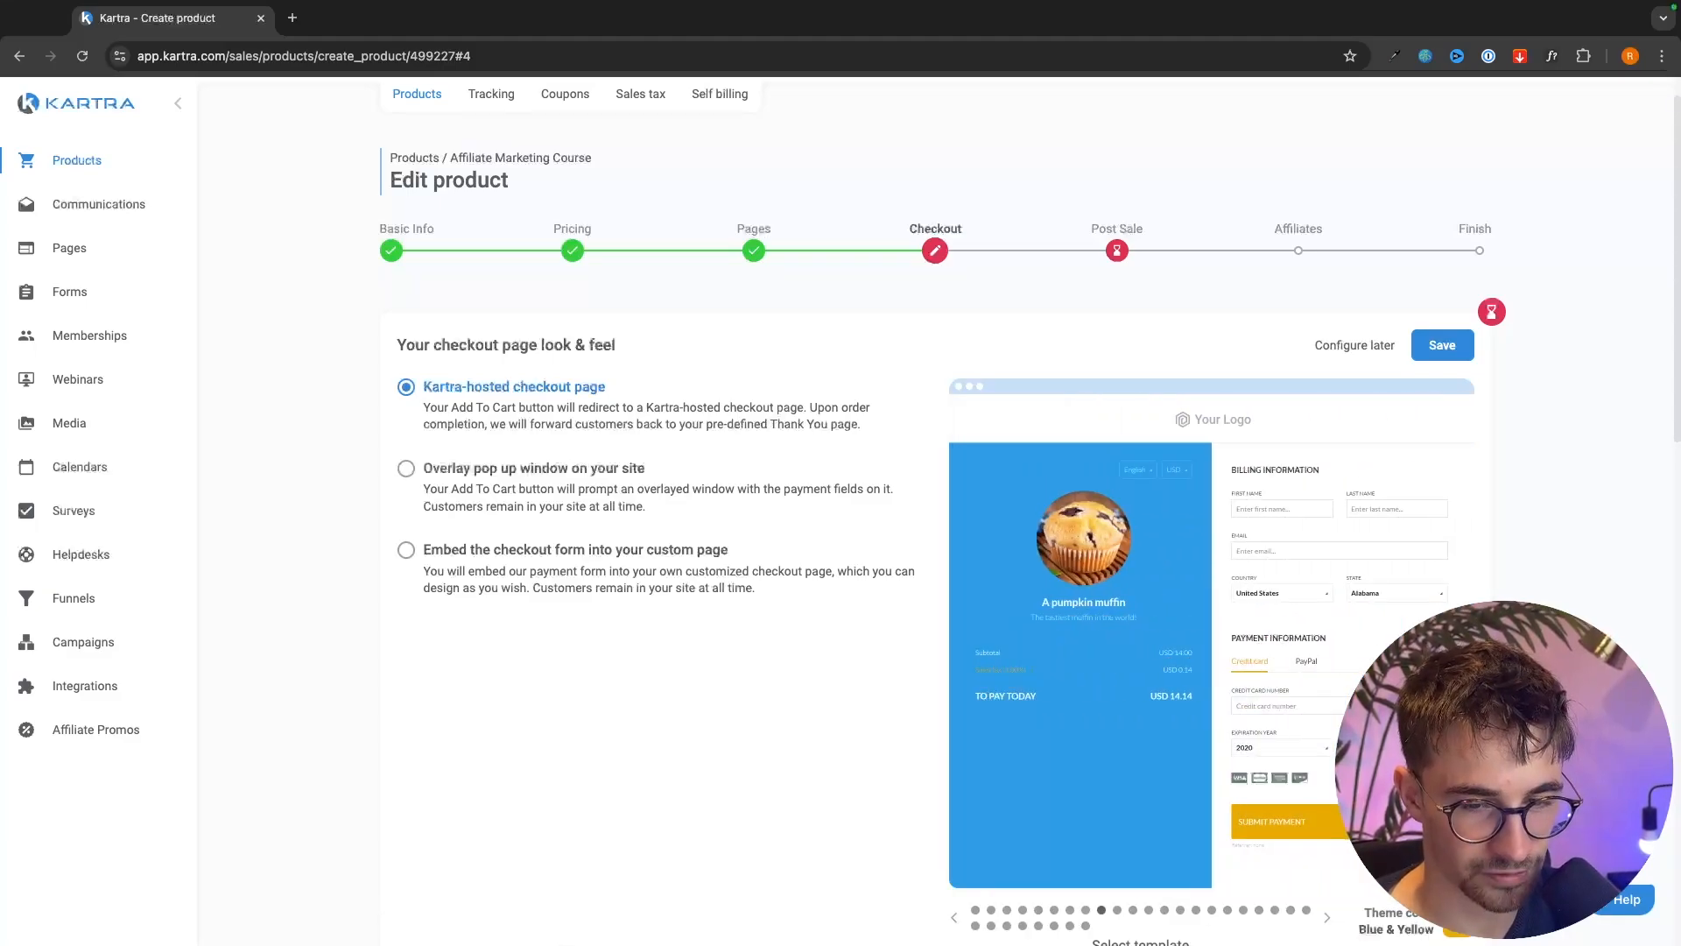
click(1445, 353)
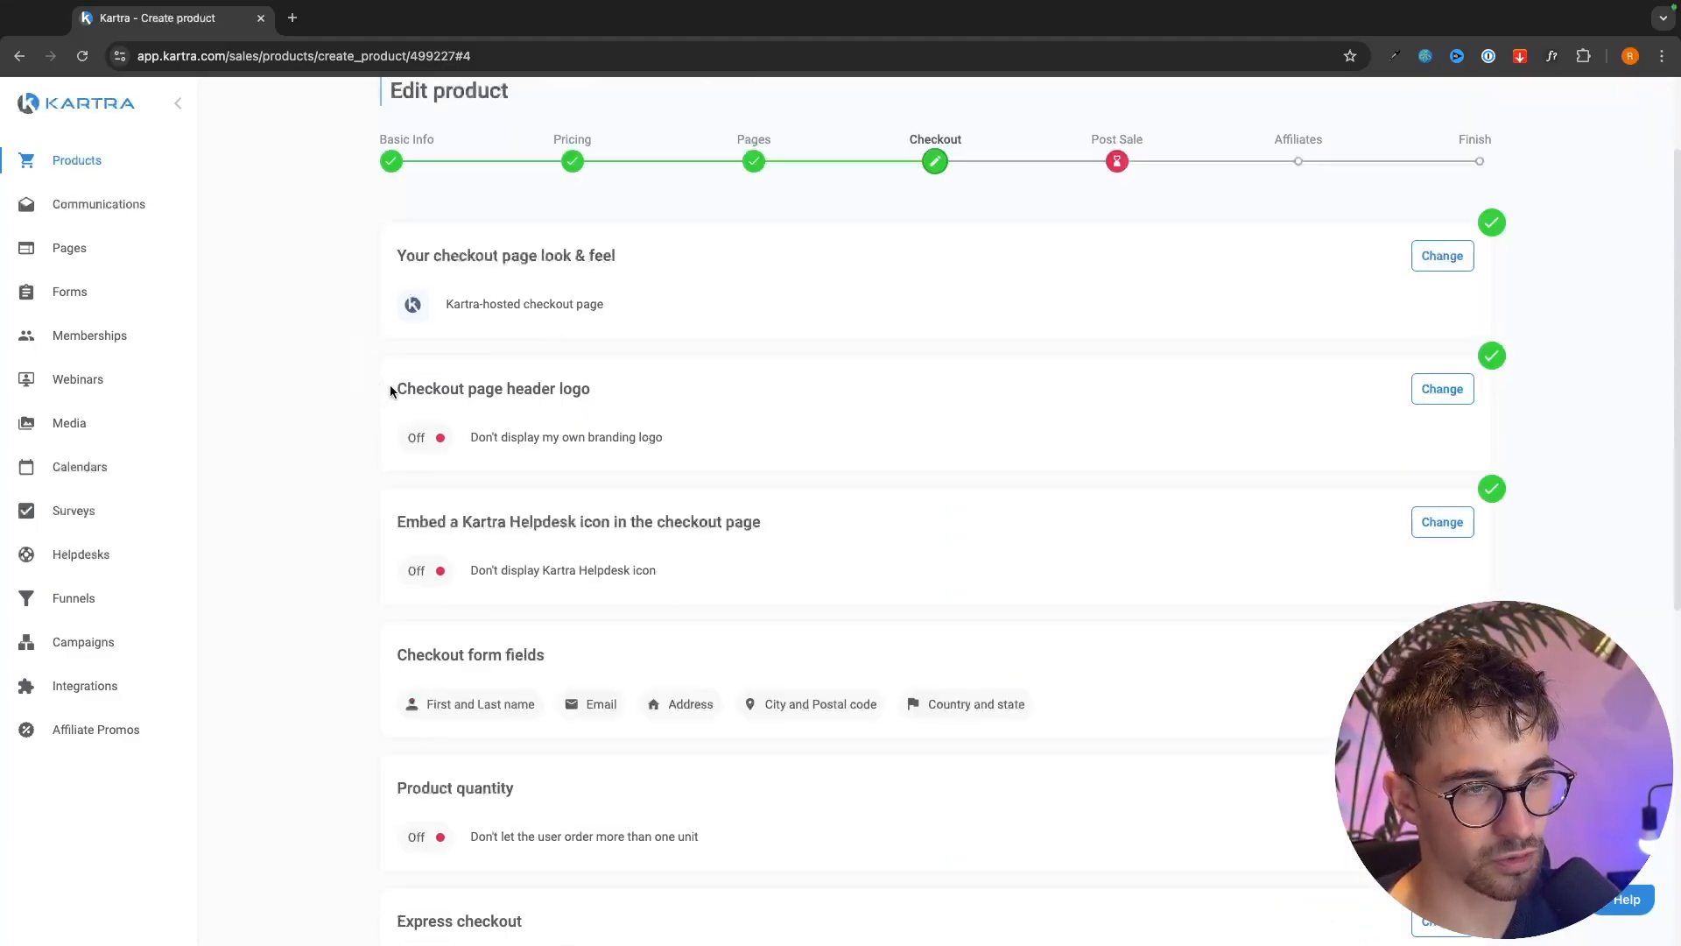
- Enable an own branding logo in the checkout page header using the Untitled_design__1_ image, and save it
drag(391, 391, 593, 386)
click(602, 386)
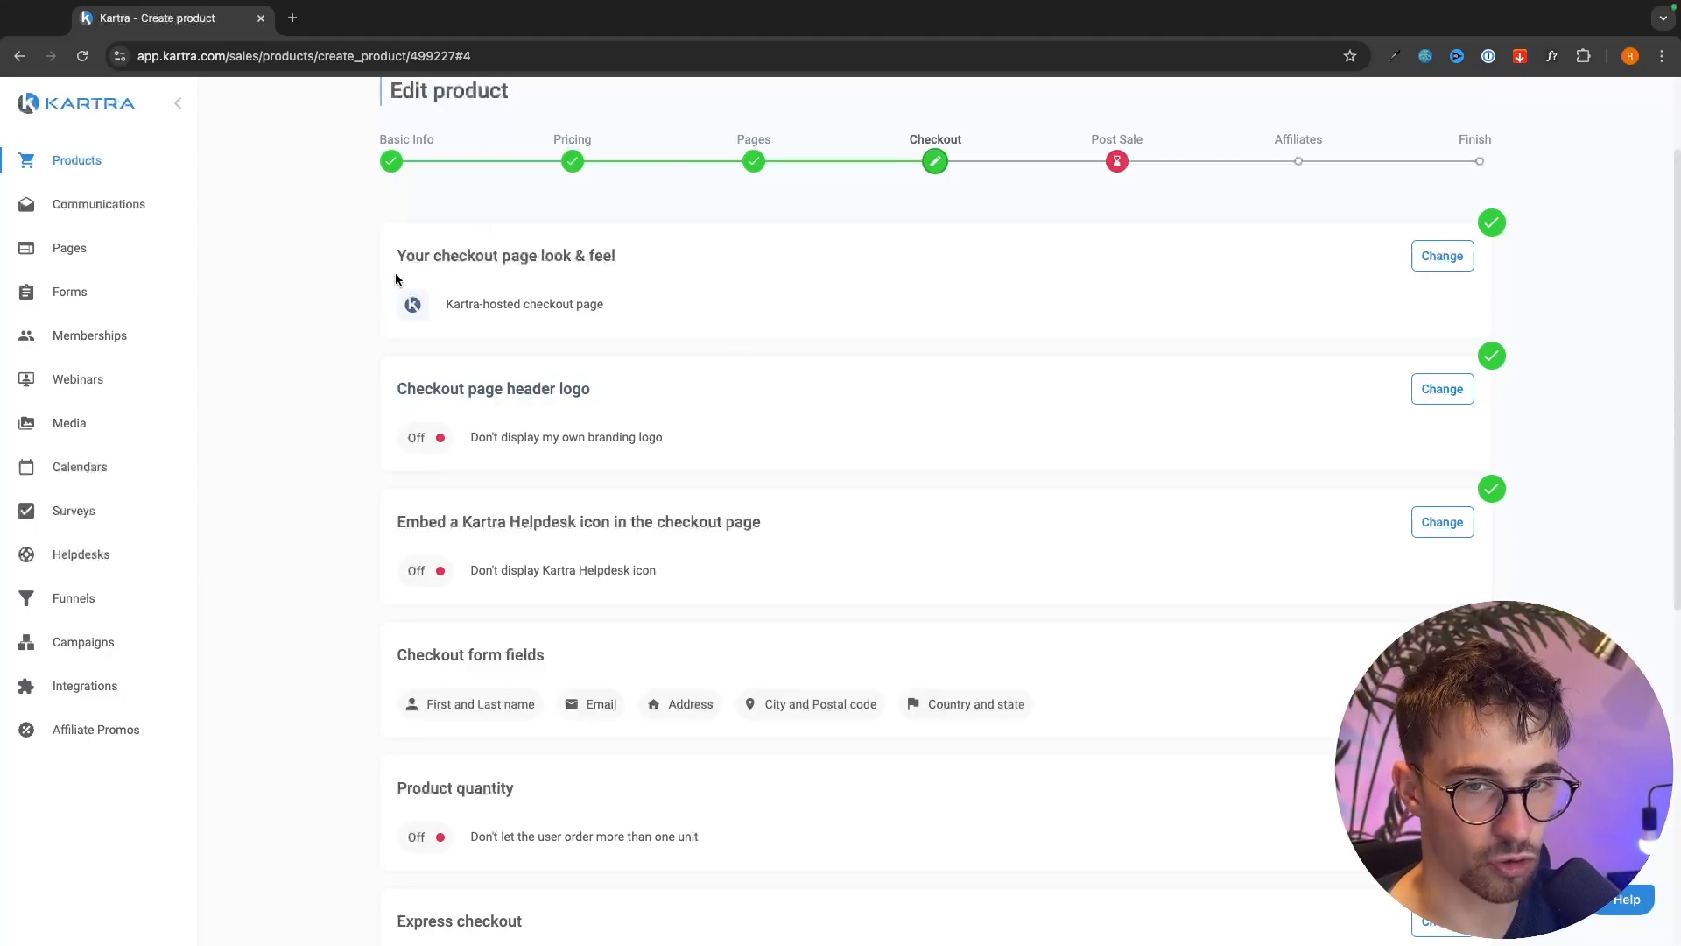
click(1460, 387)
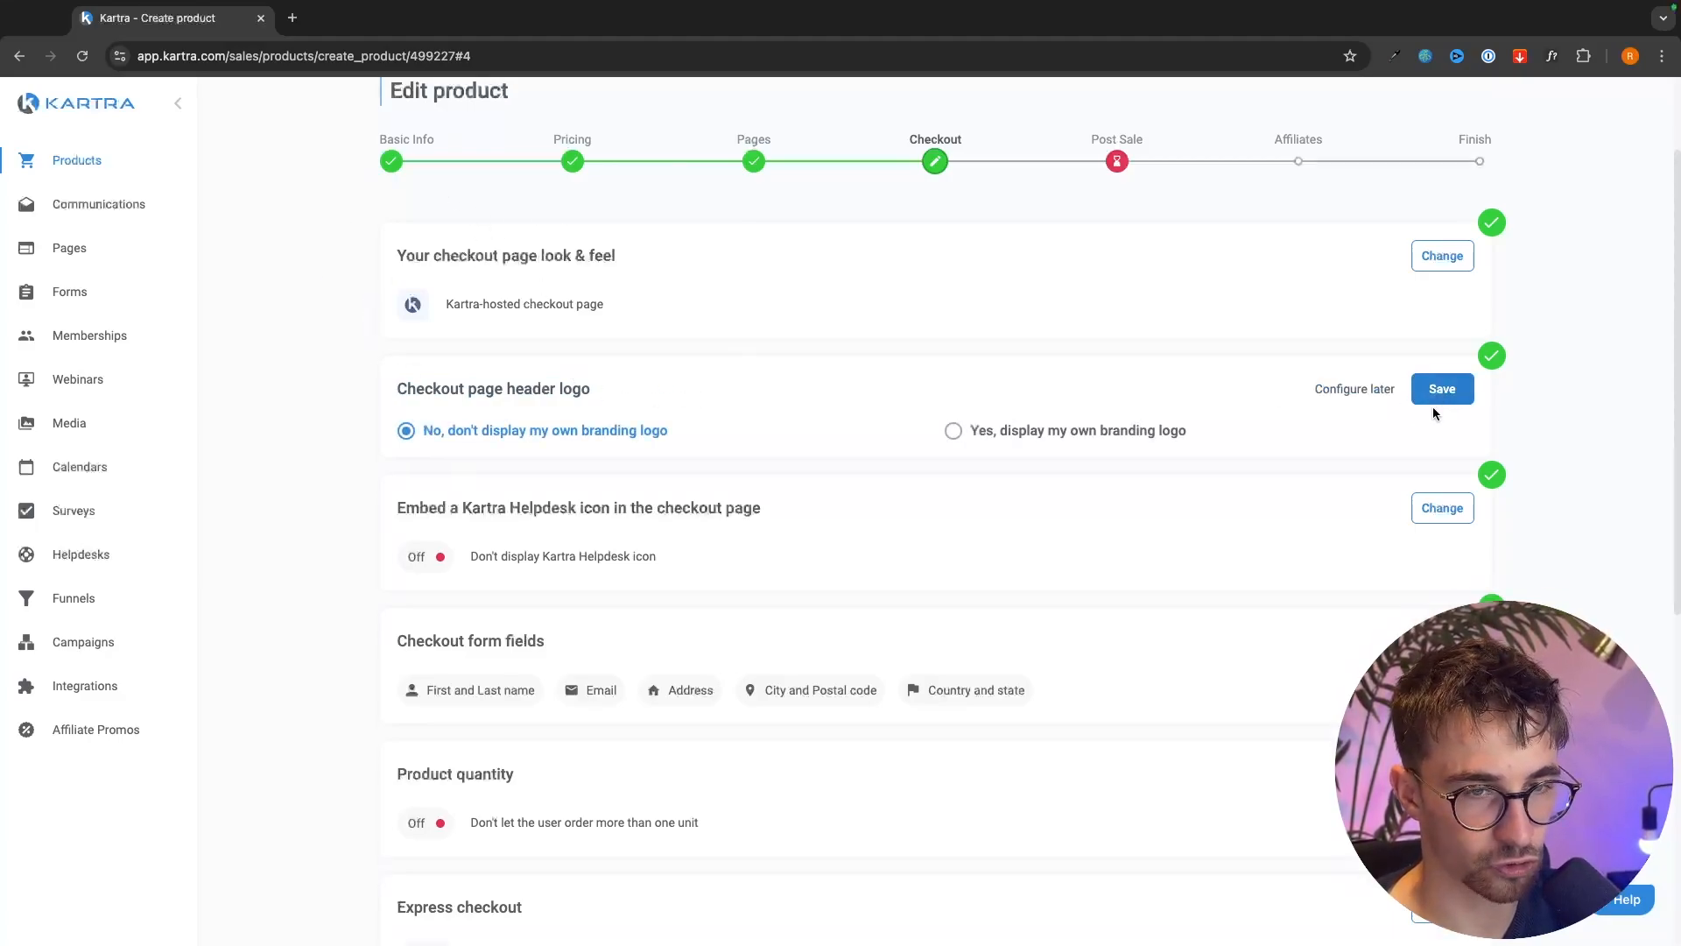
click(1173, 430)
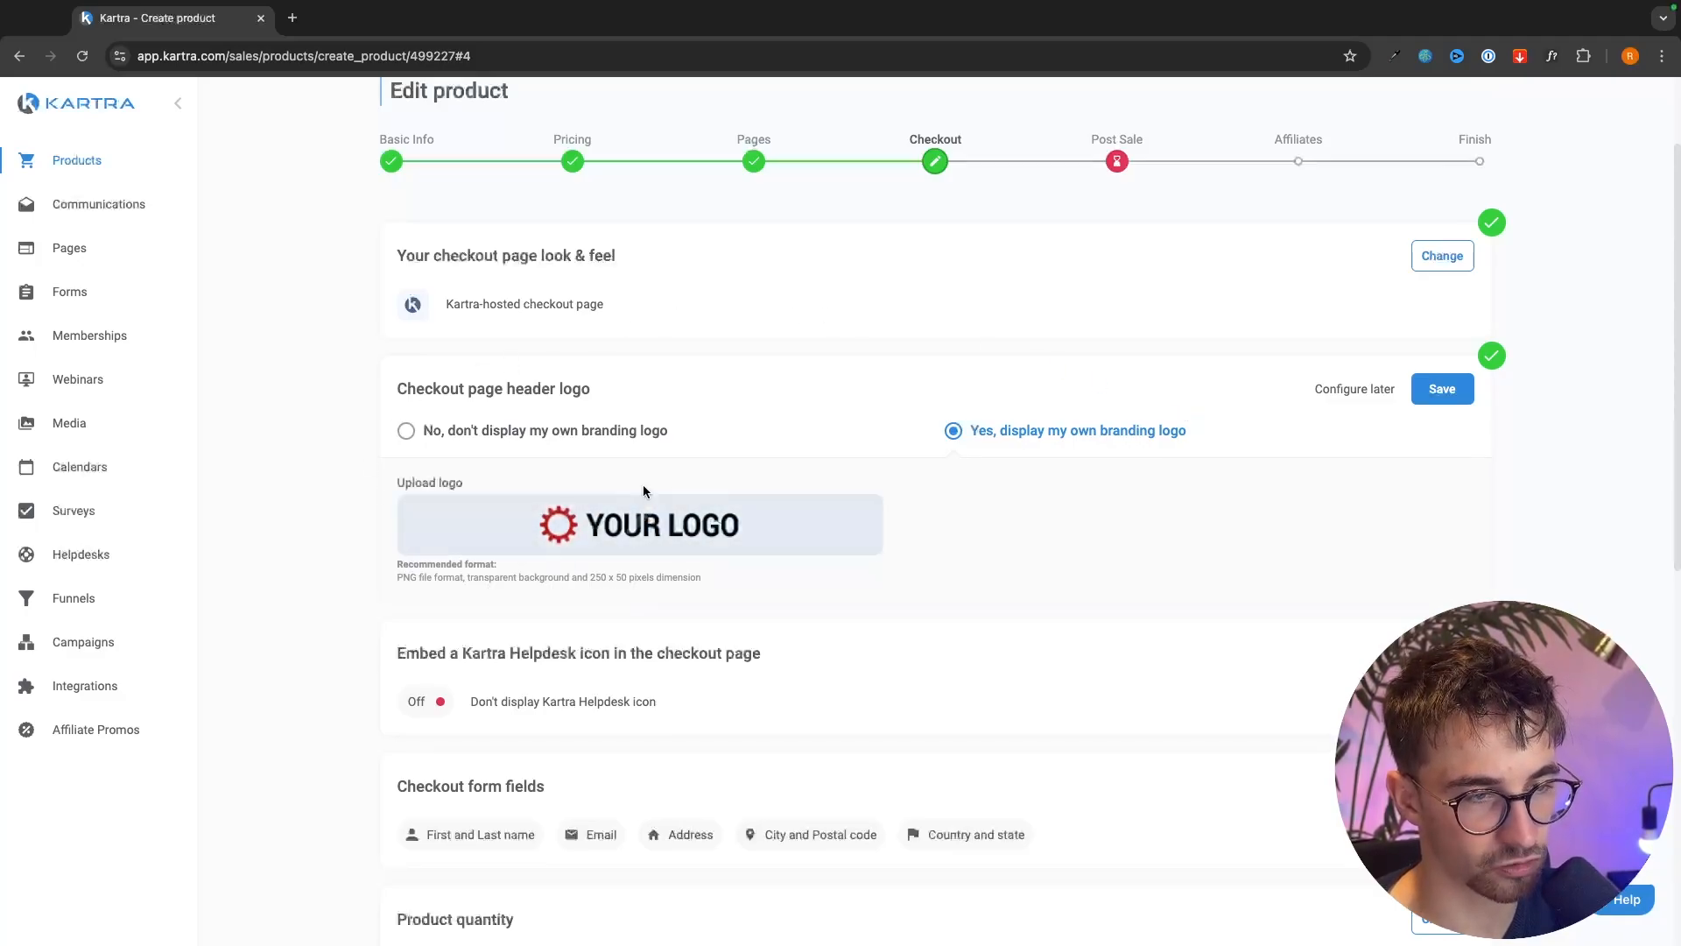
click(657, 534)
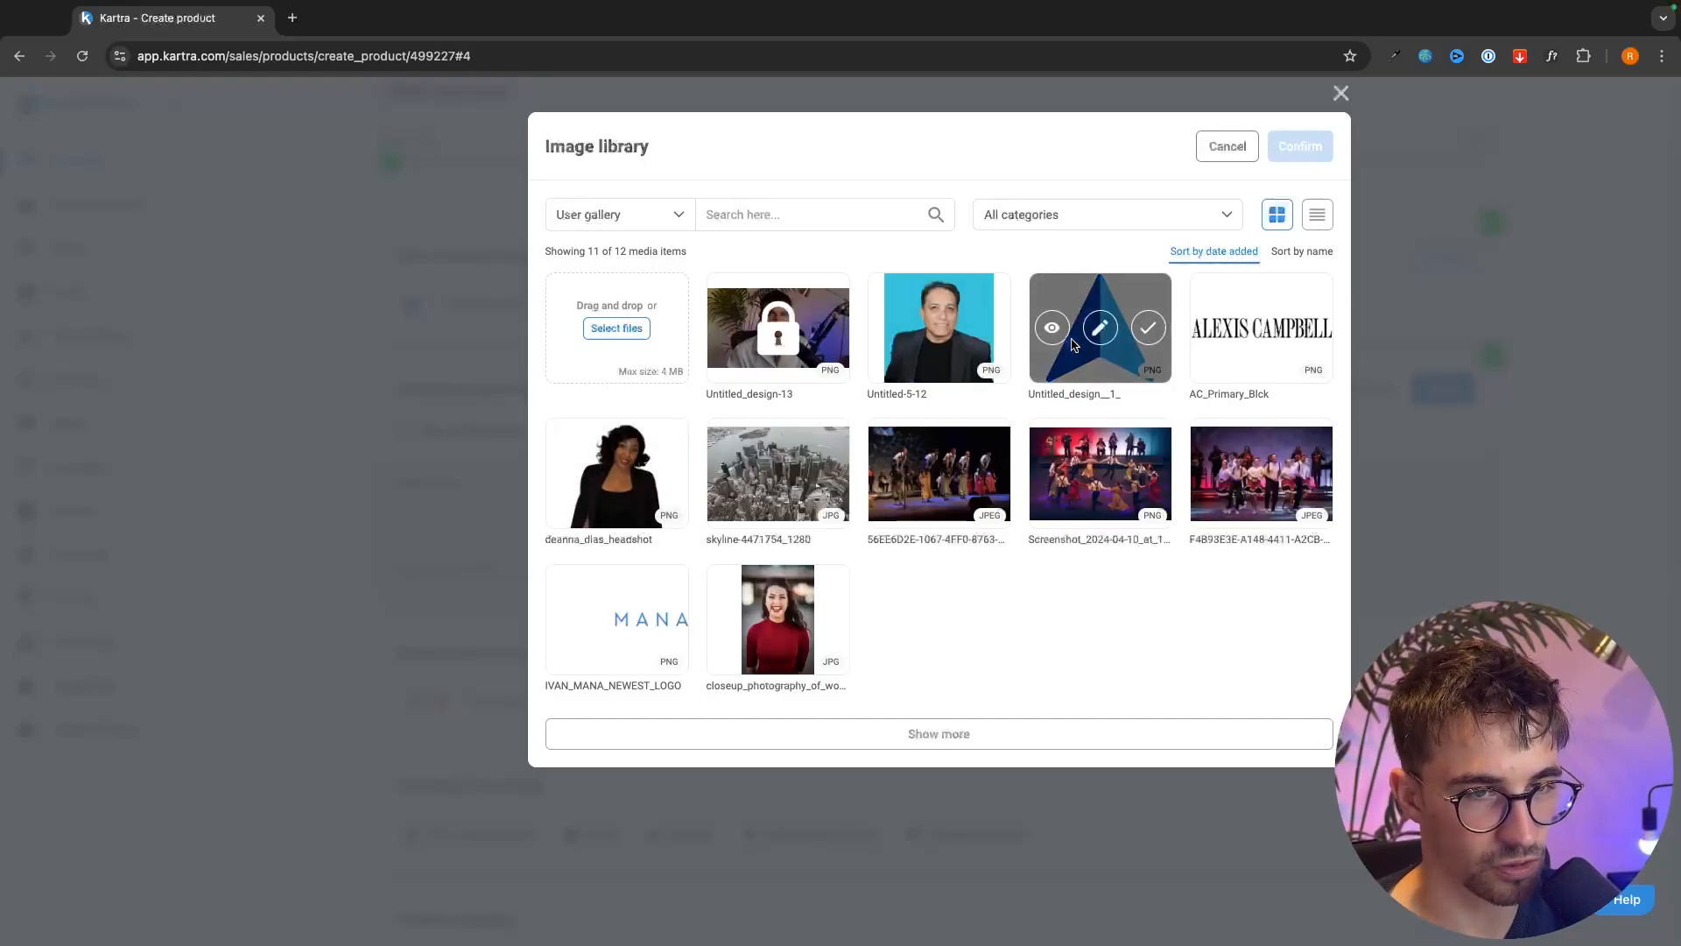
click(1148, 328)
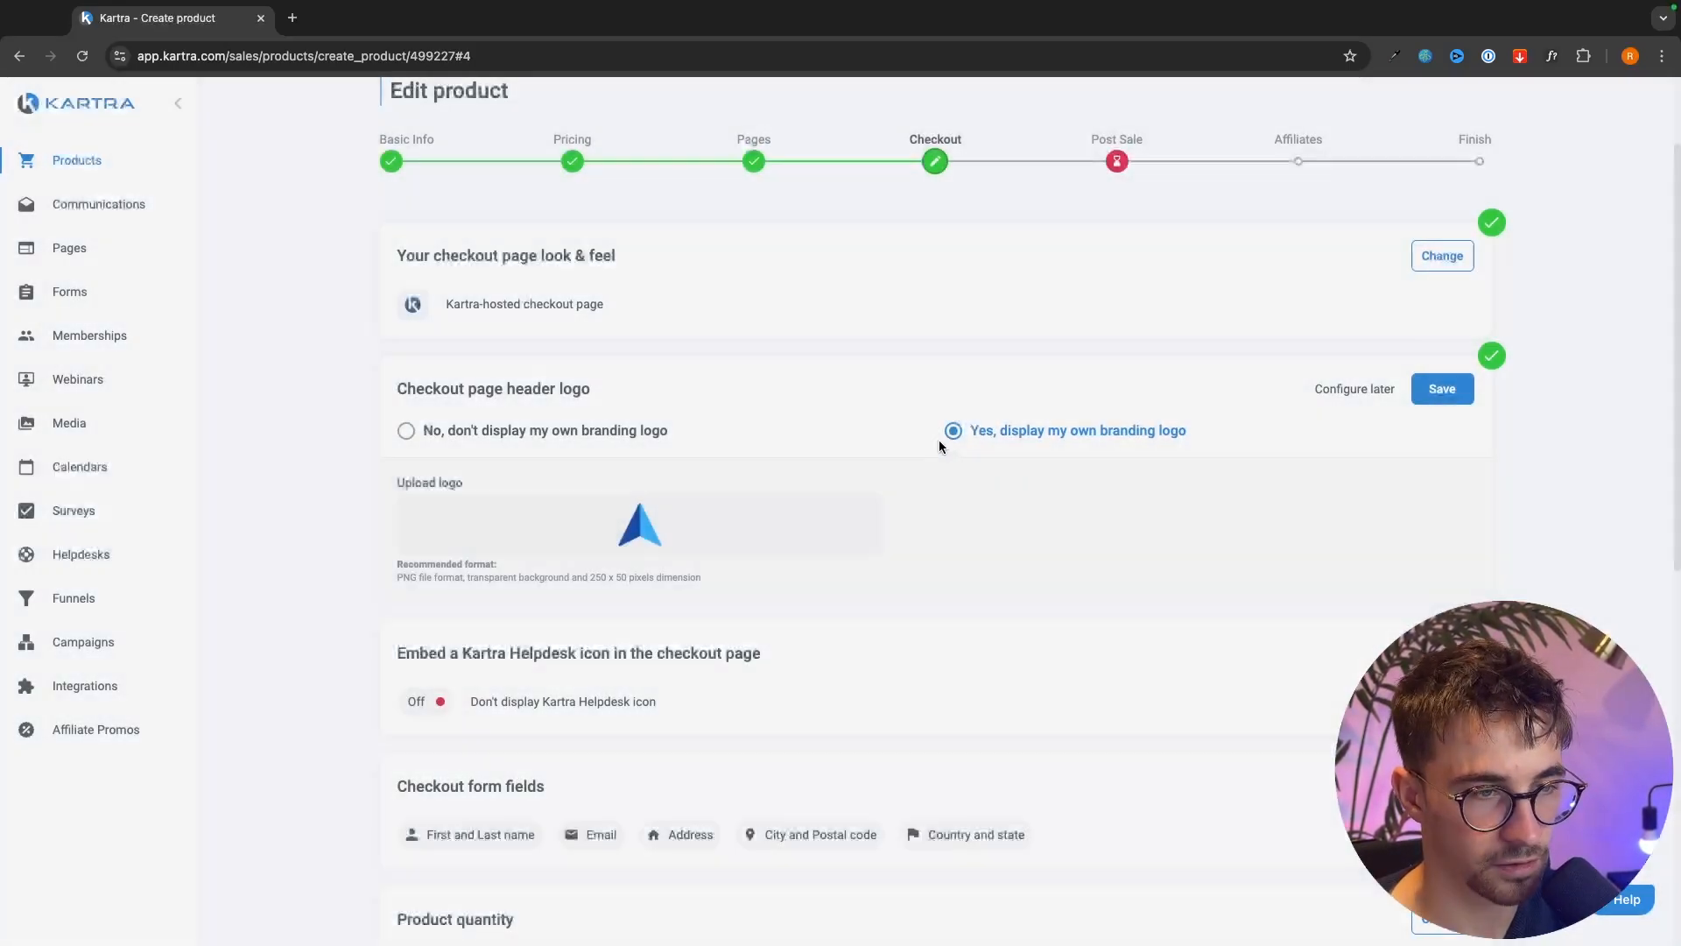
click(1301, 146)
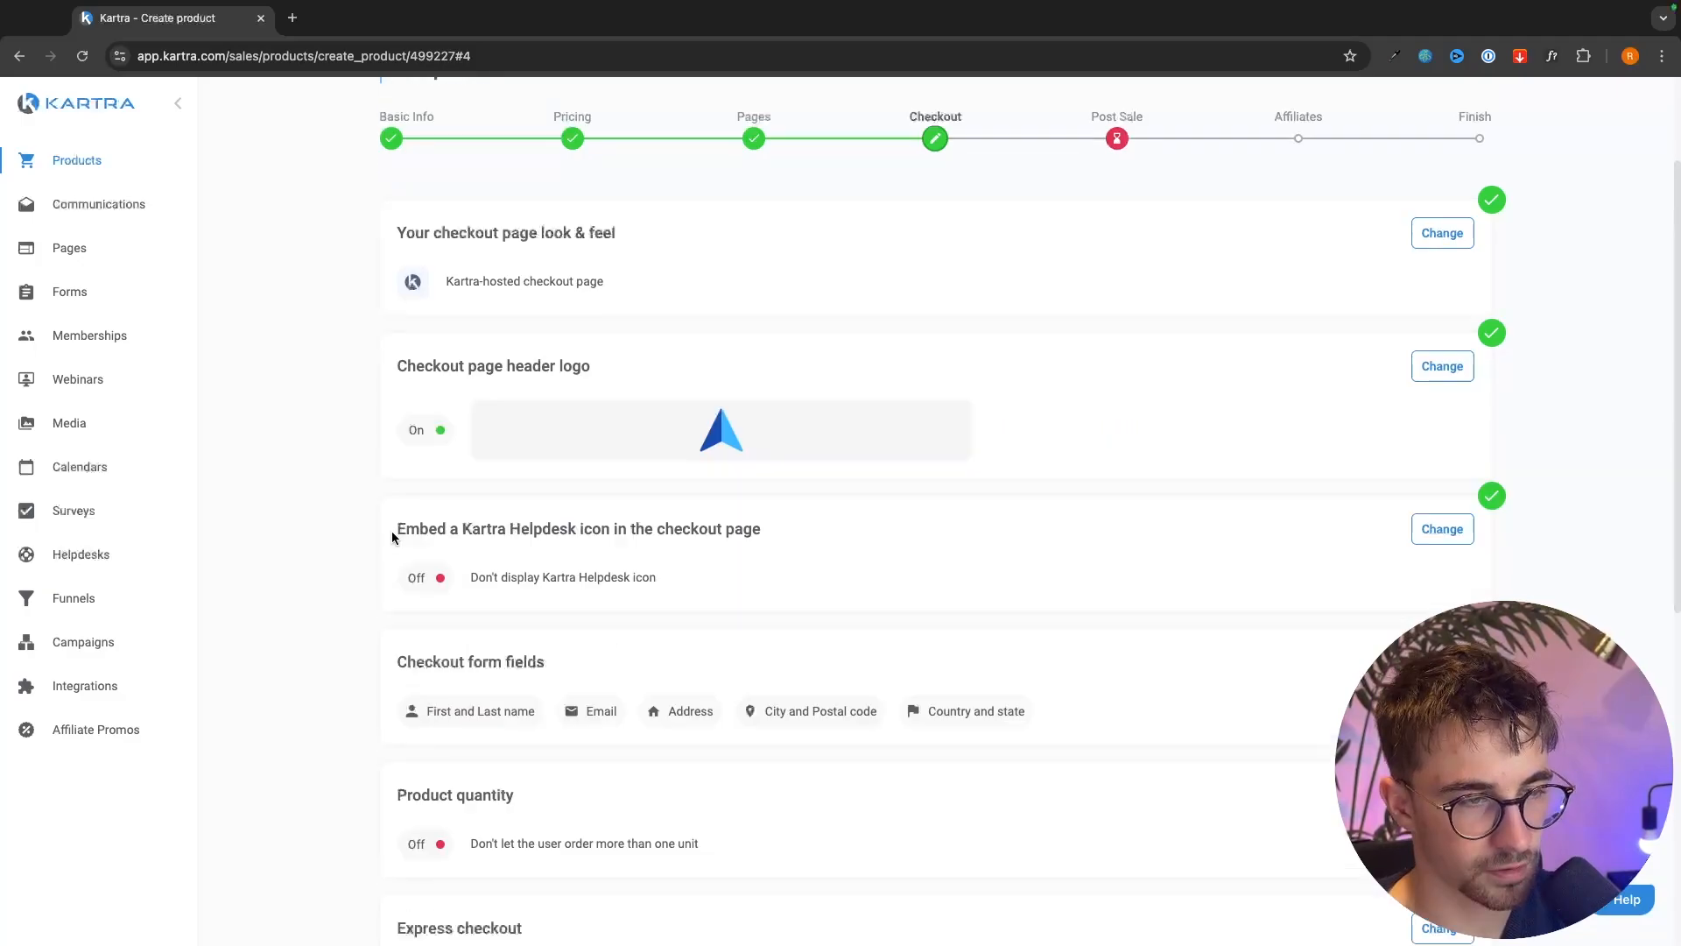
- Try the option to embed a Kartra Helpdesk icon in the checkout page, and save the section with no icon needed
drag(394, 529, 776, 531)
click(613, 506)
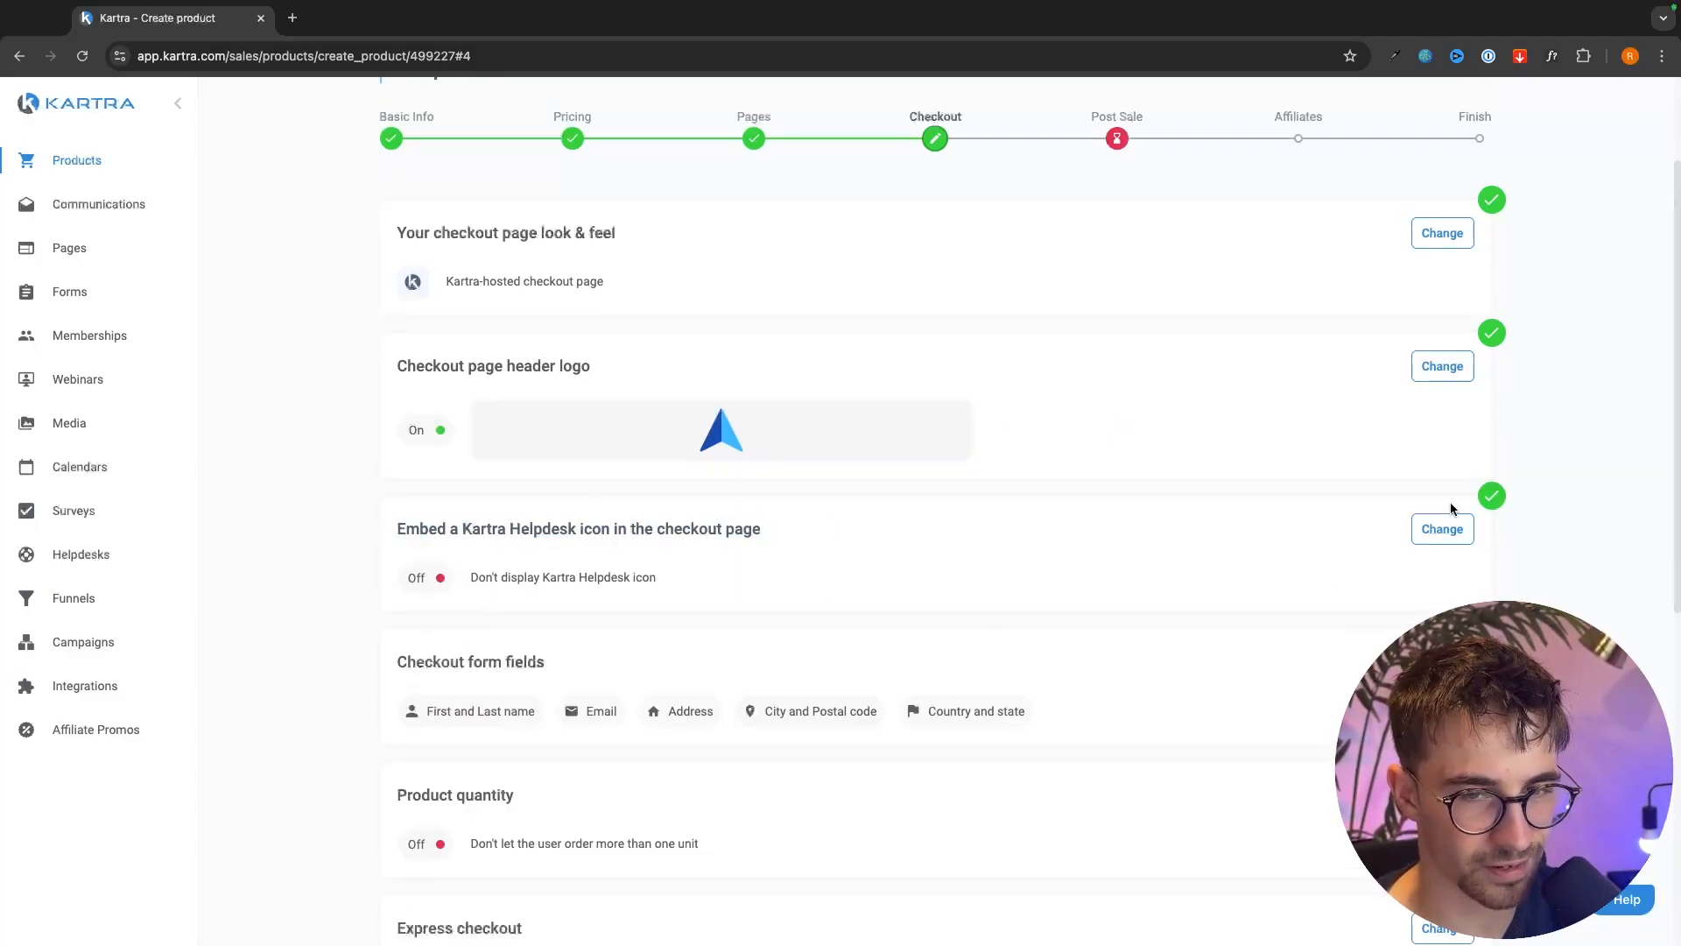
click(1441, 527)
scroll(1159, 523, down, 3)
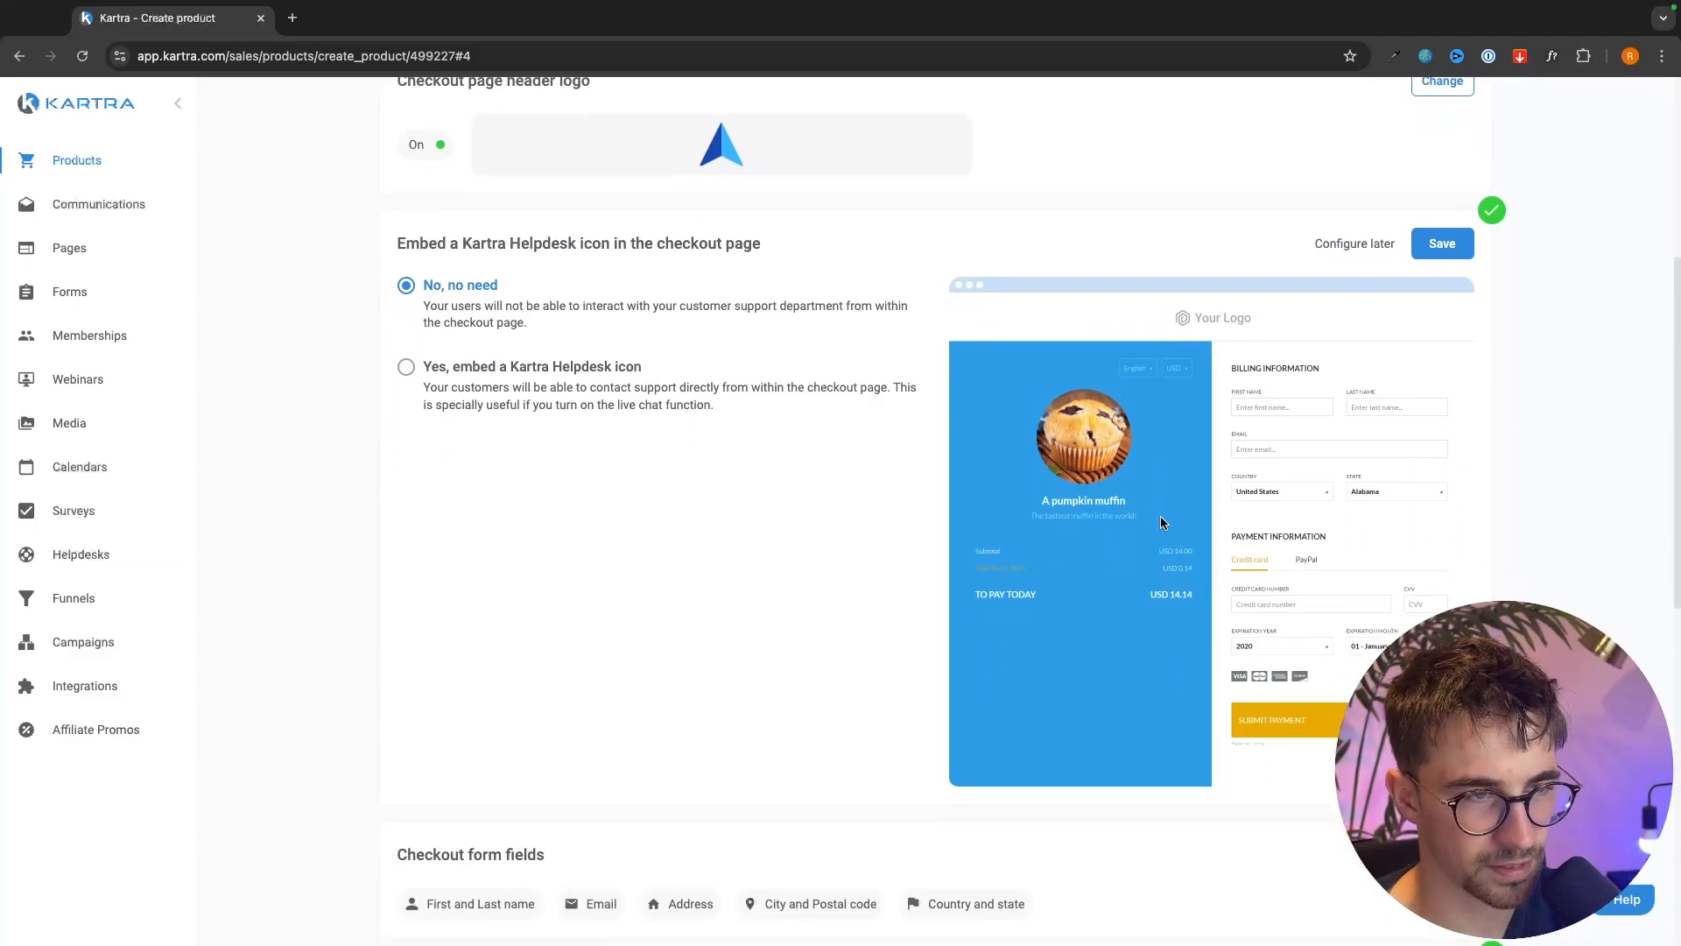
click(562, 378)
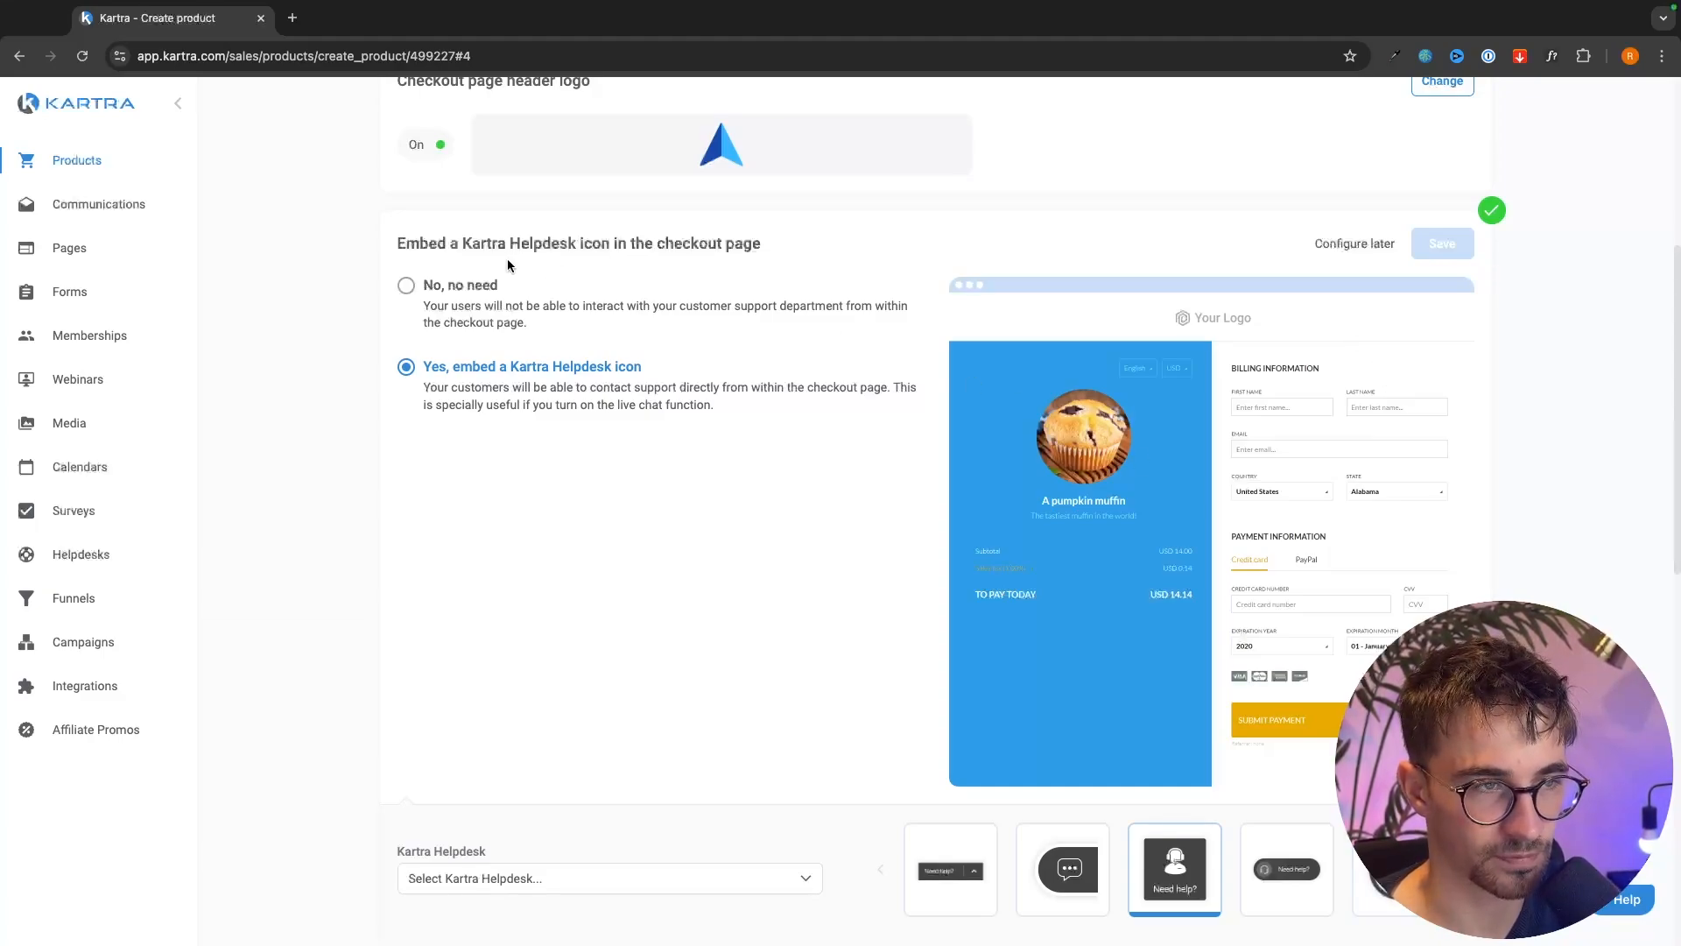
click(469, 287)
click(1441, 248)
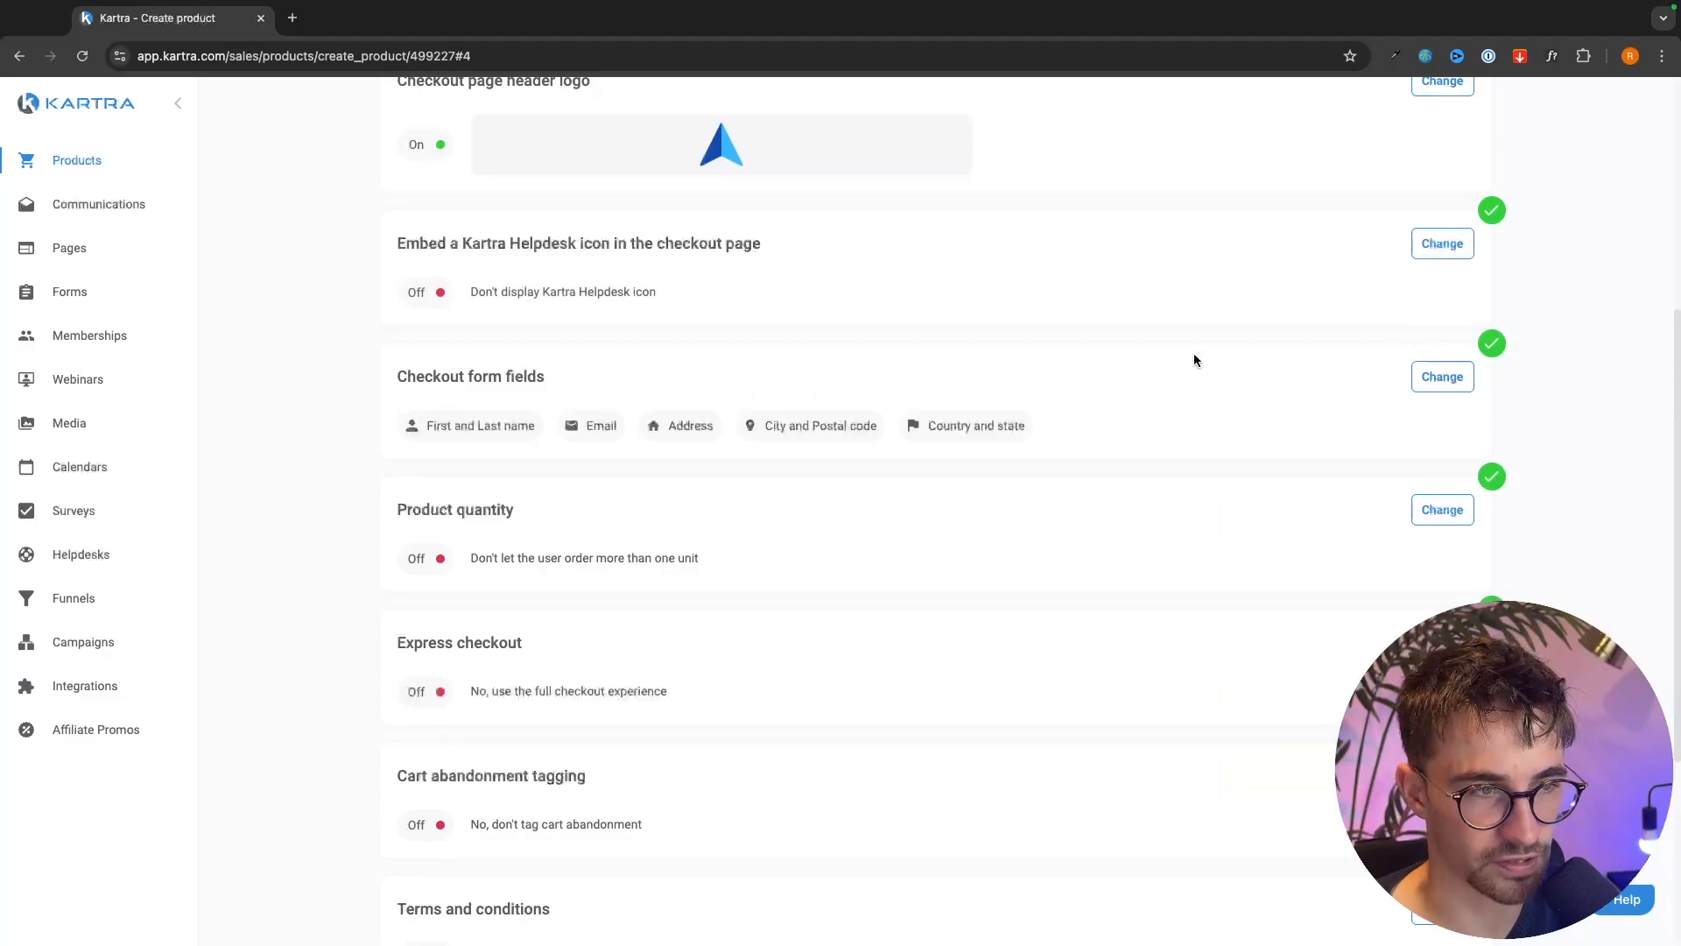
- Review the remaining checkout settings from form fields to bump offers, and save them to continue to the Post Sale stage
scroll(984, 350, up, 1)
drag(370, 396, 571, 396)
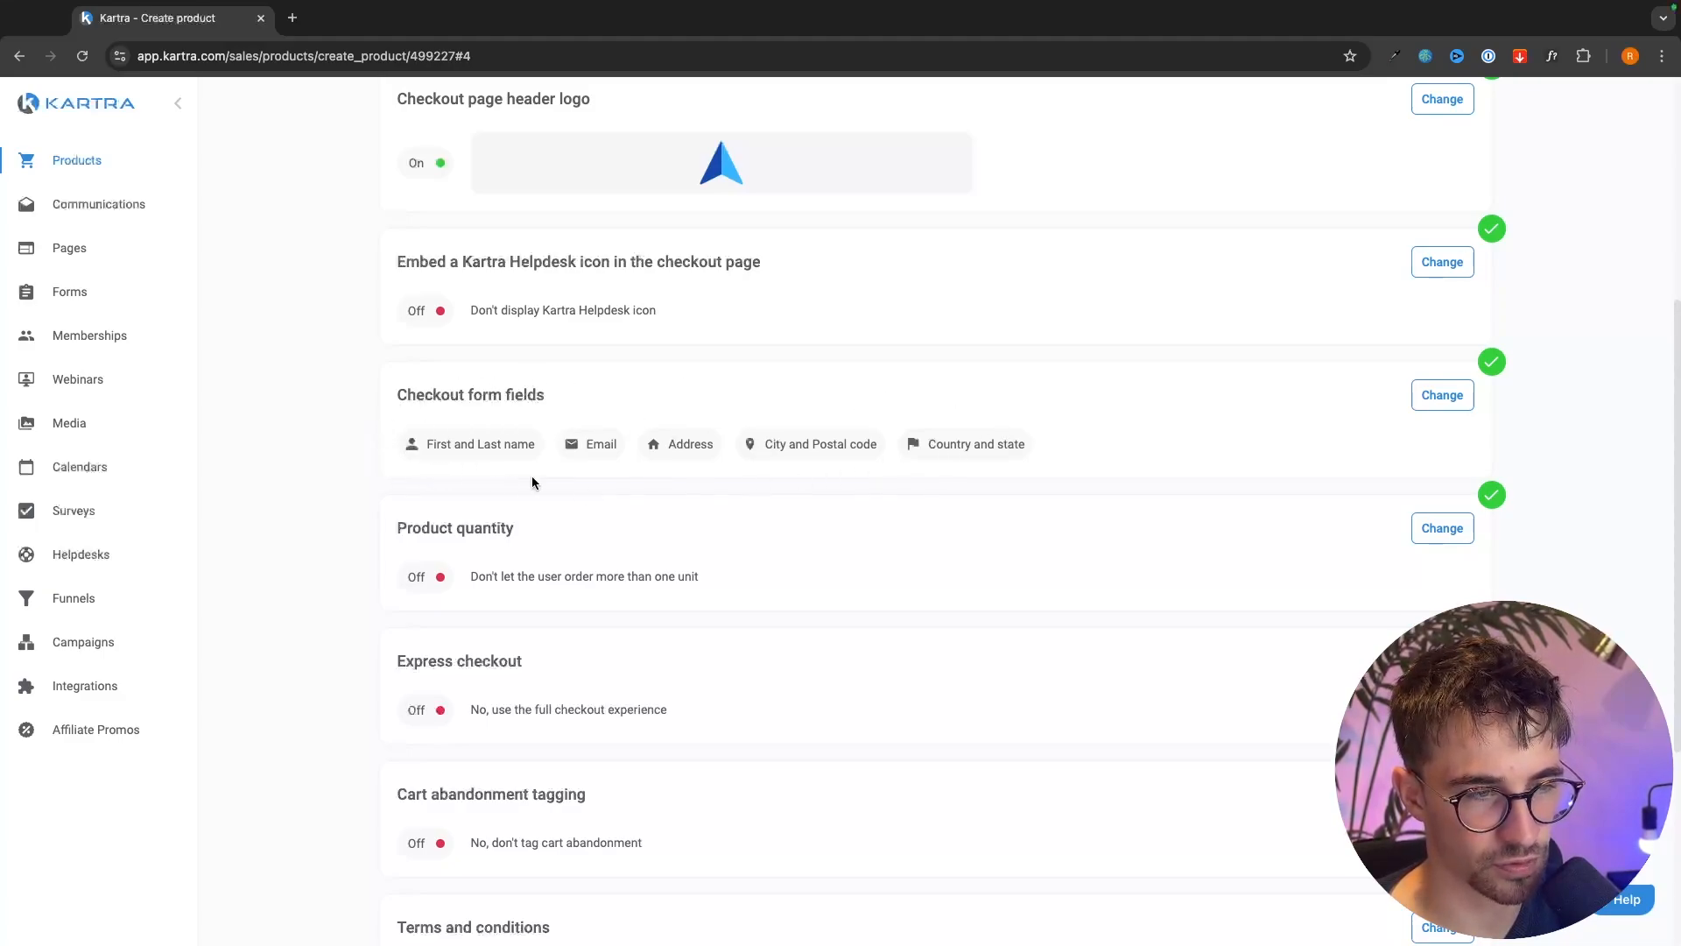
scroll(491, 448, down, 1)
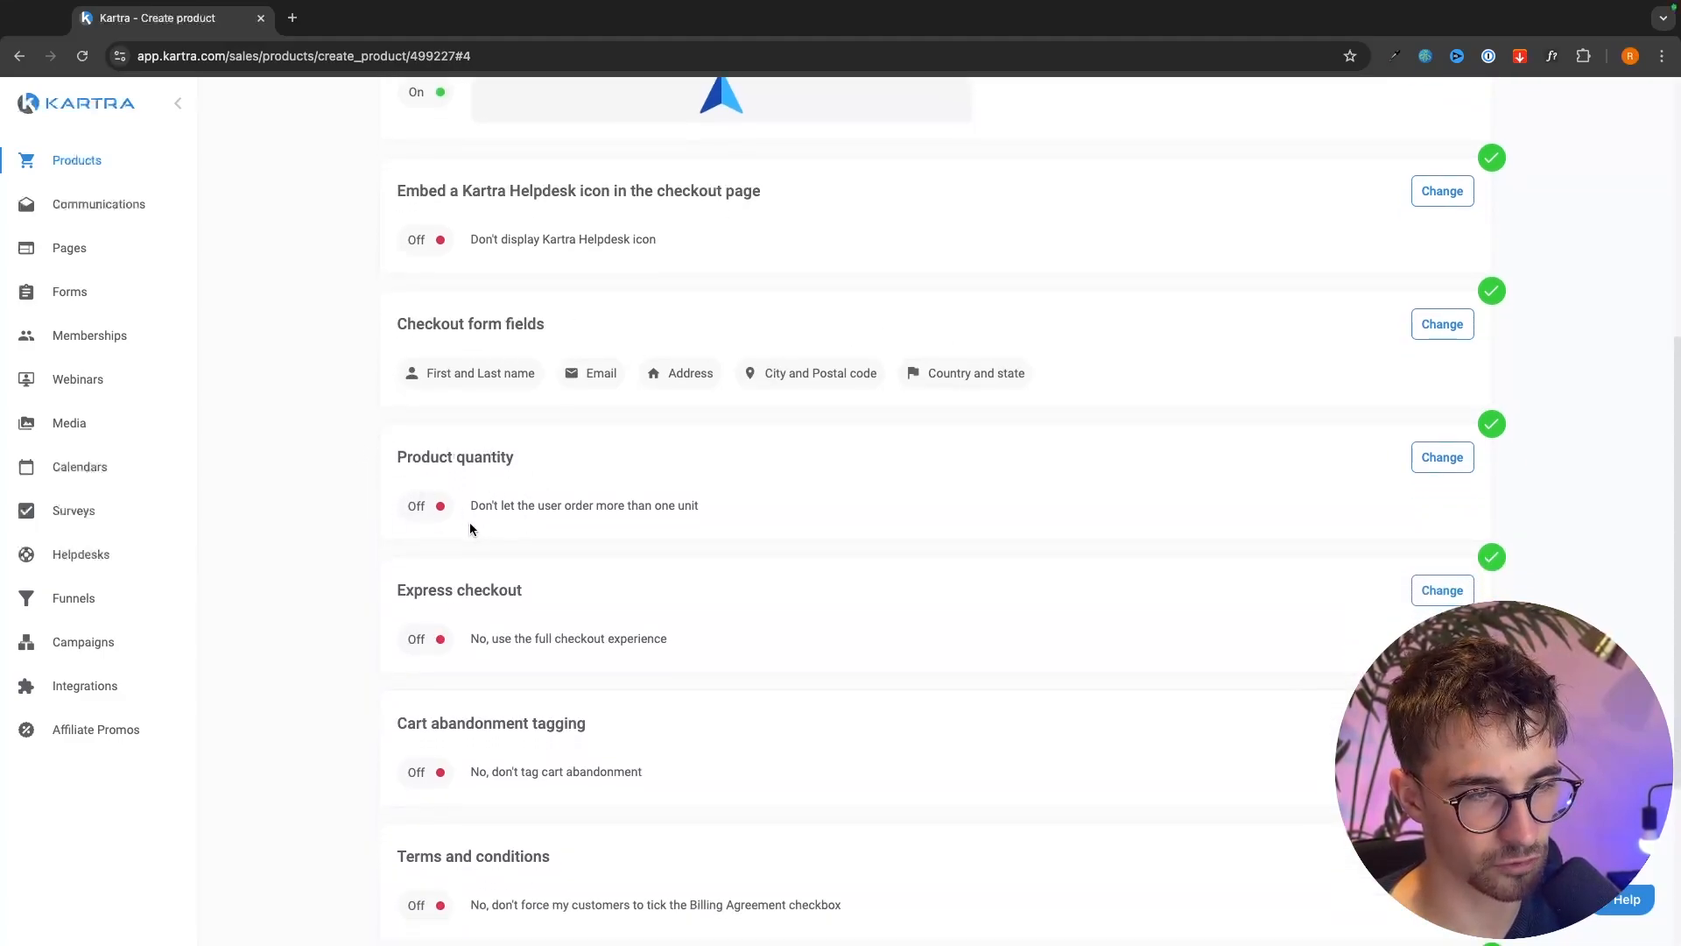
drag(470, 526, 717, 506)
click(722, 504)
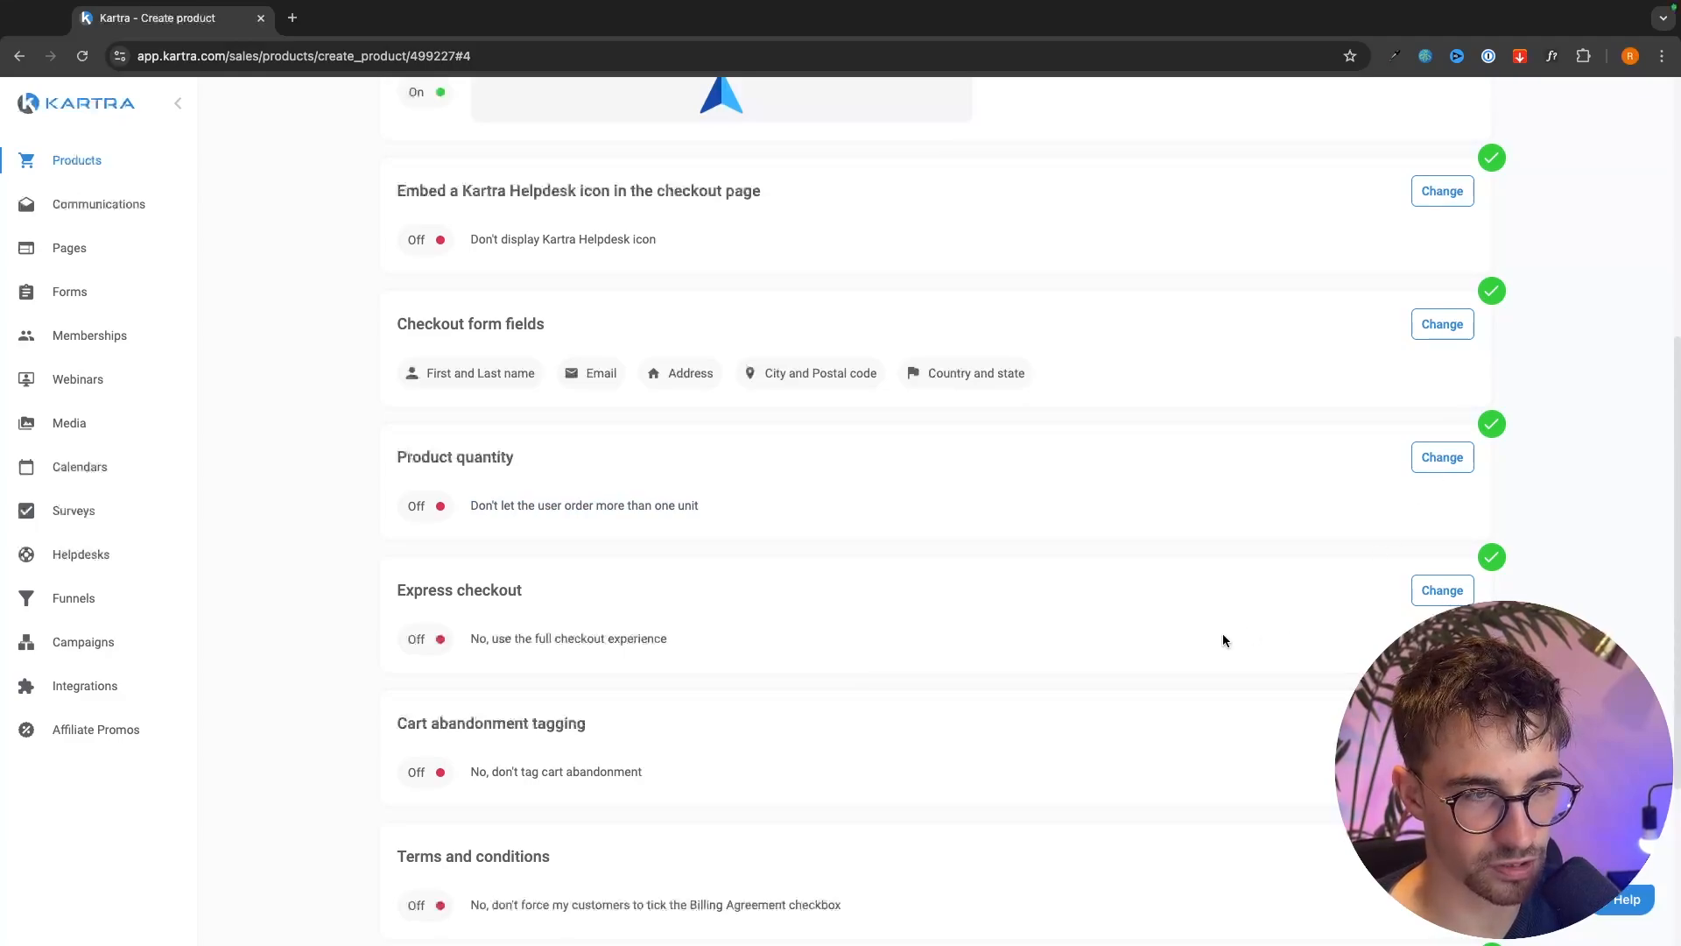
scroll(1223, 641, down, 3)
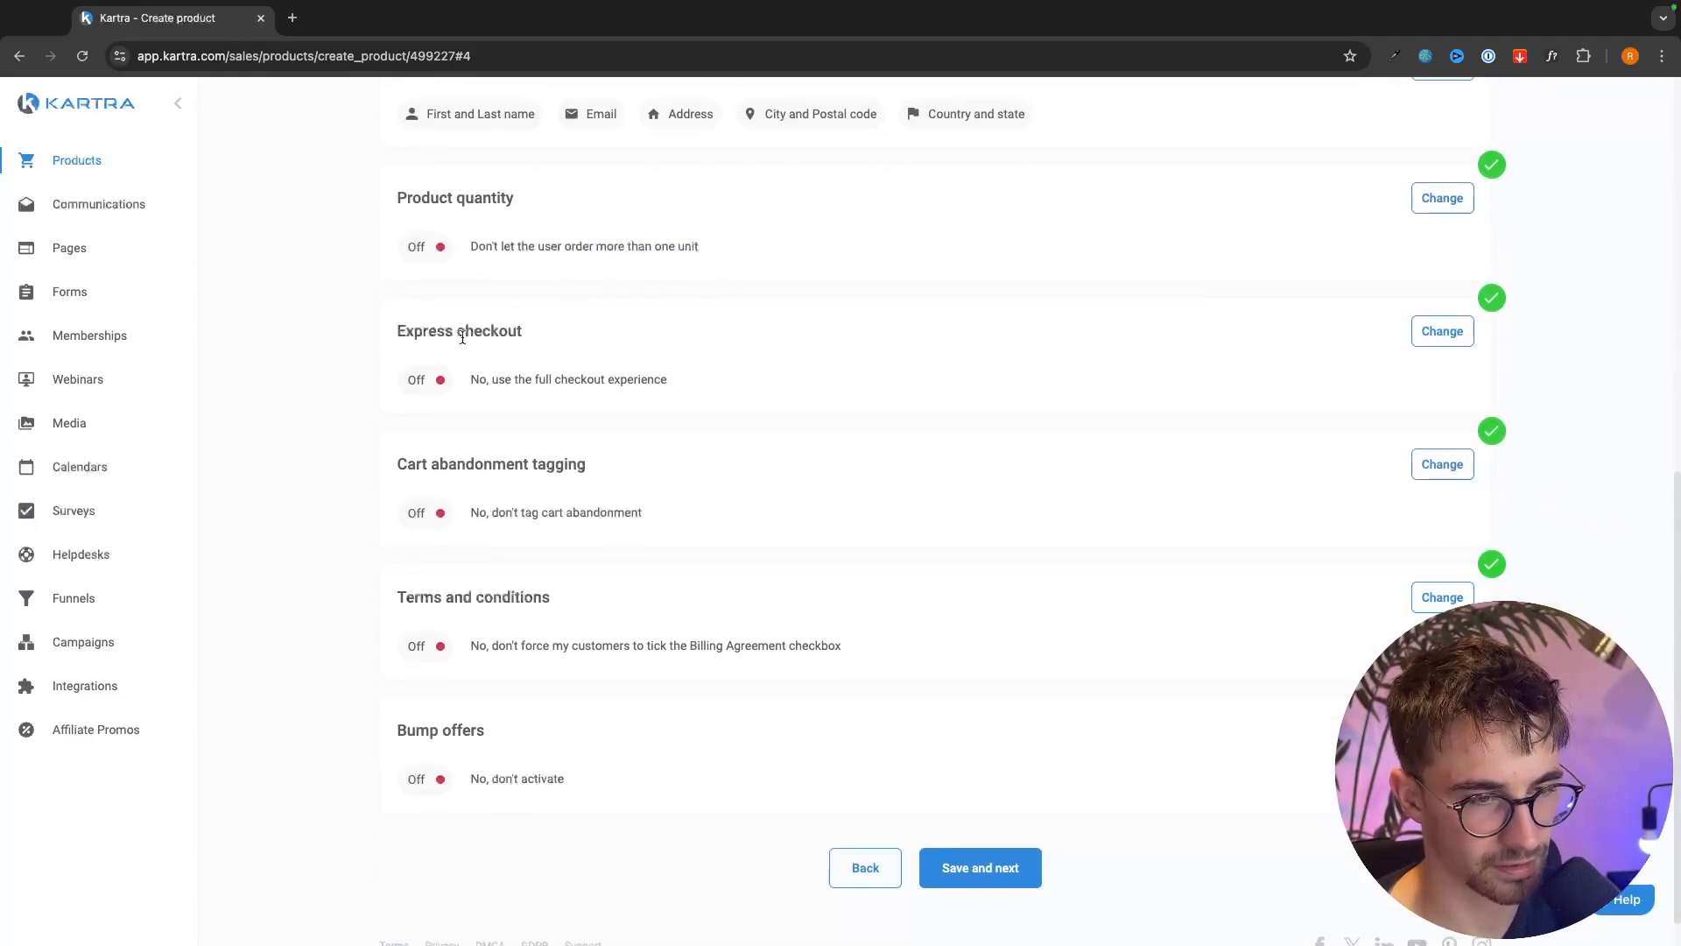
scroll(1090, 601, up, 1)
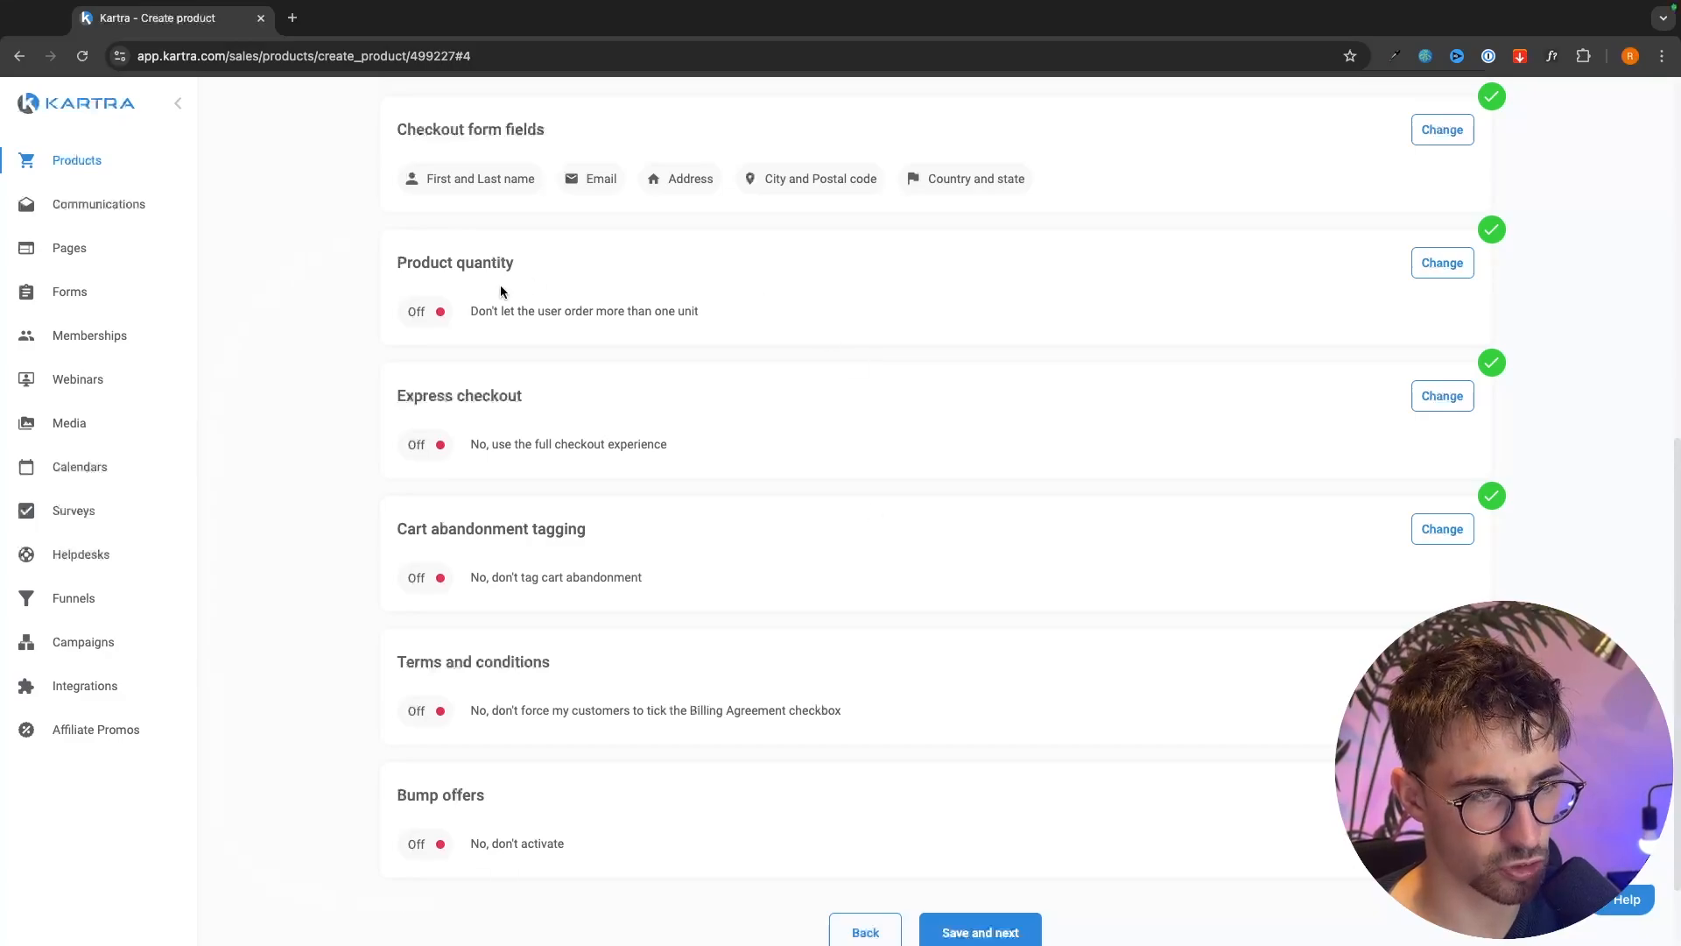
scroll(842, 654, down, 2)
click(981, 876)
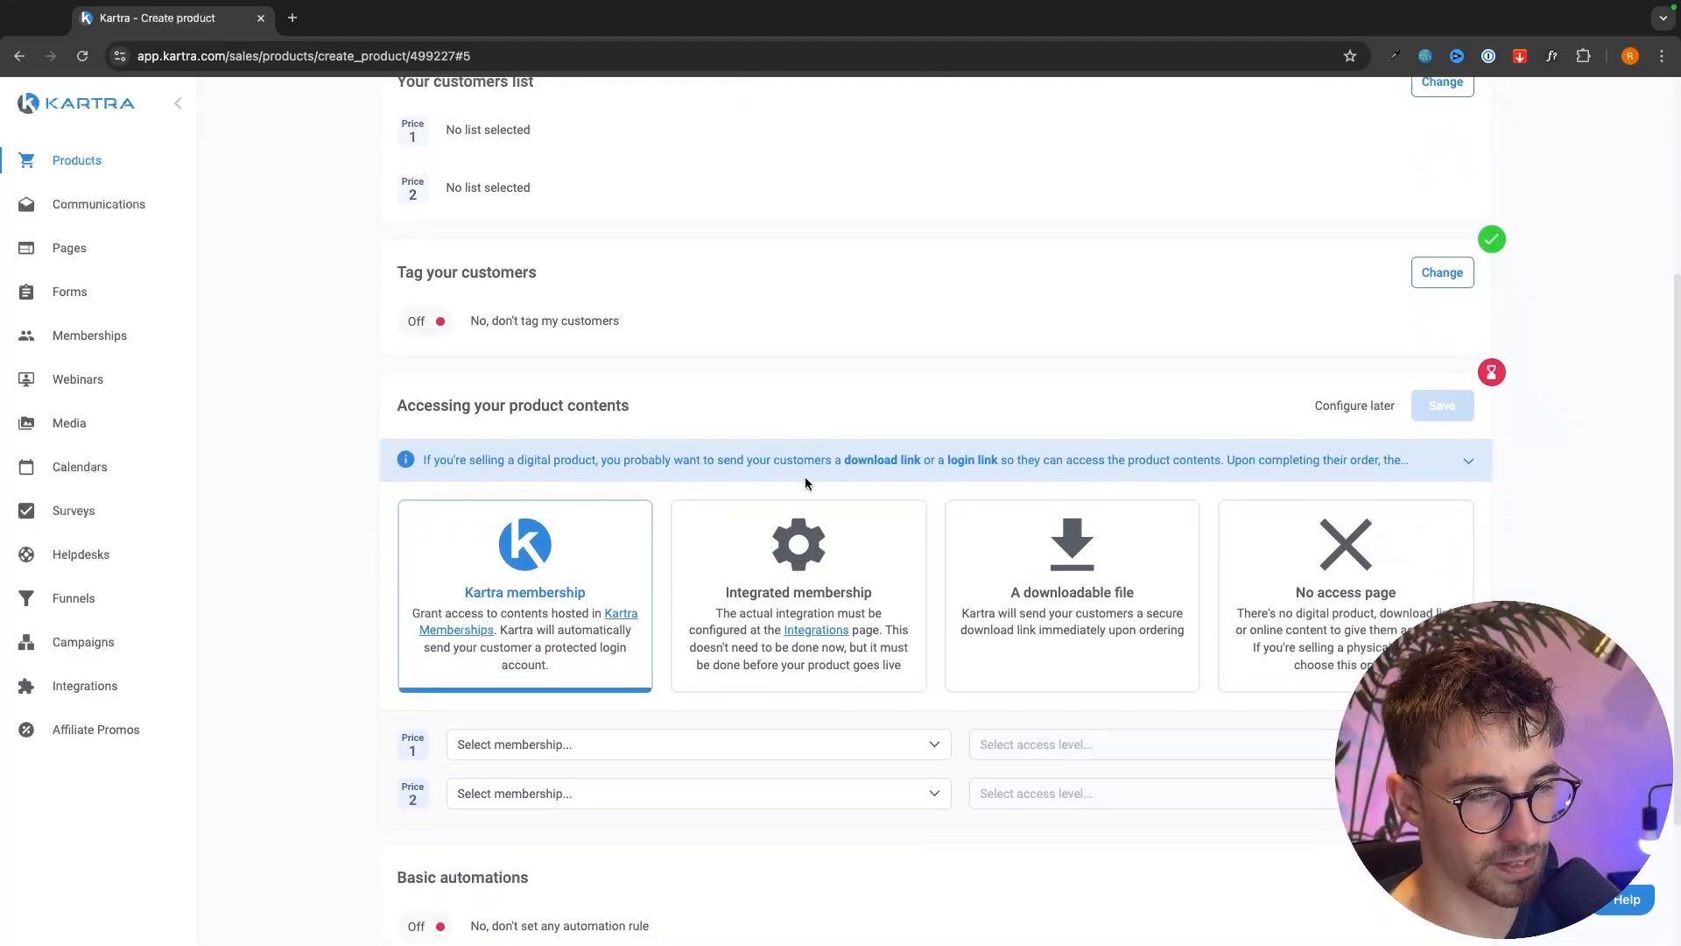
- Compare the downloadable file and integrated membership options for accessing the product contents, and return to Kartra membership
drag(389, 390, 647, 389)
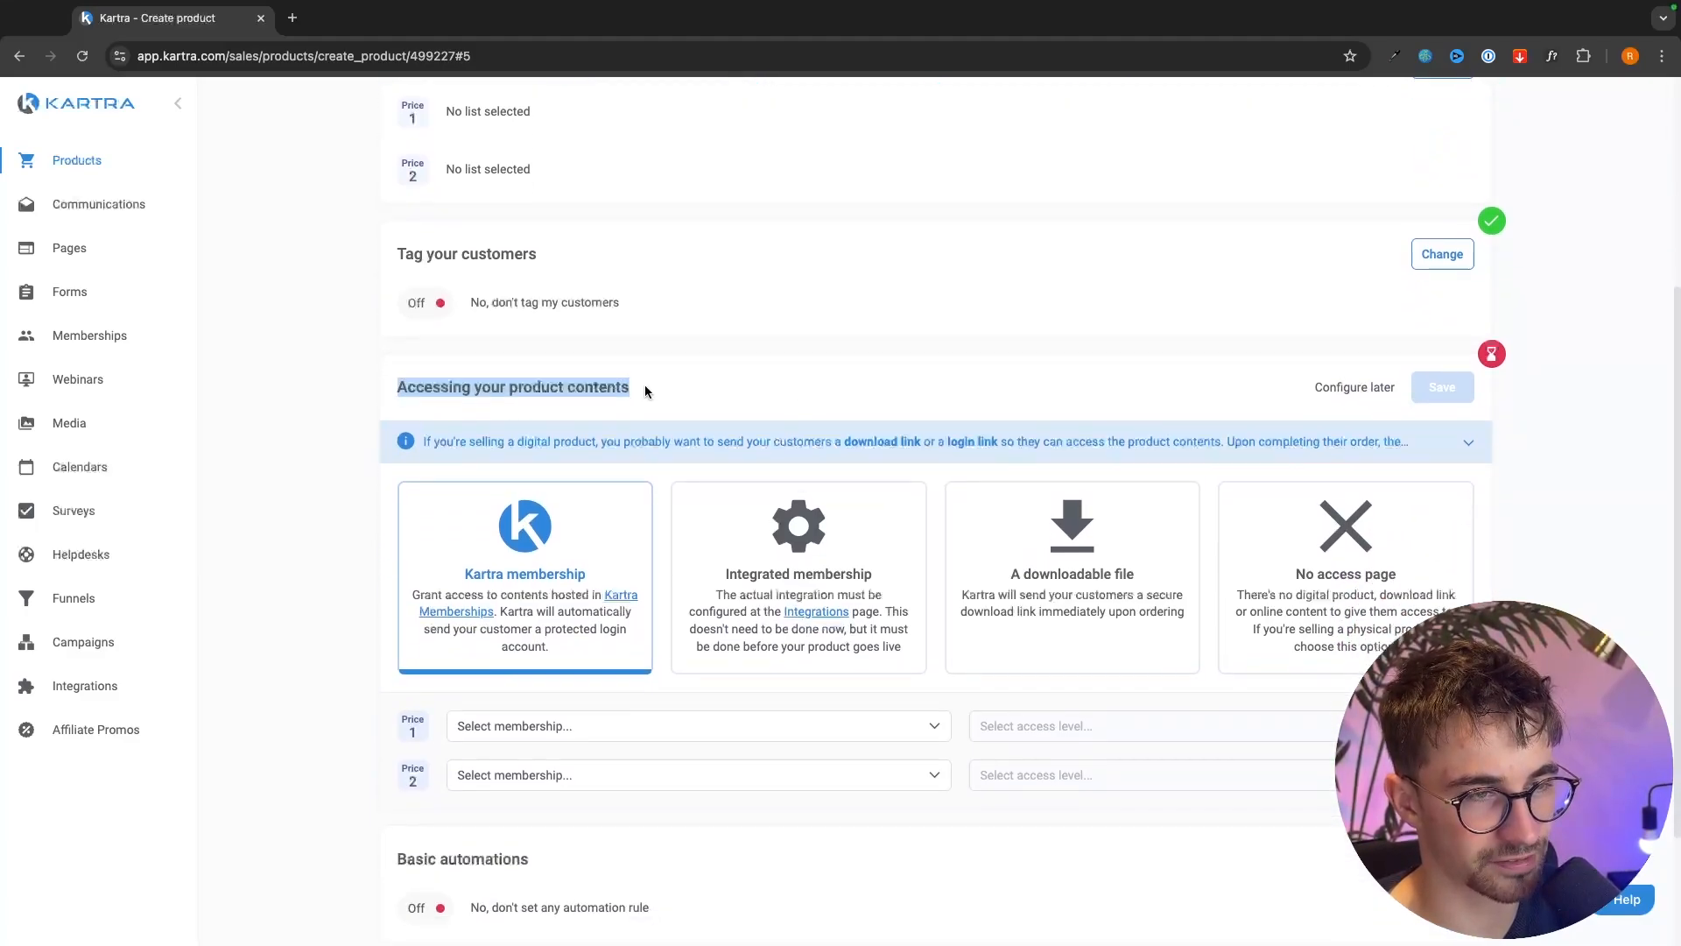
click(627, 383)
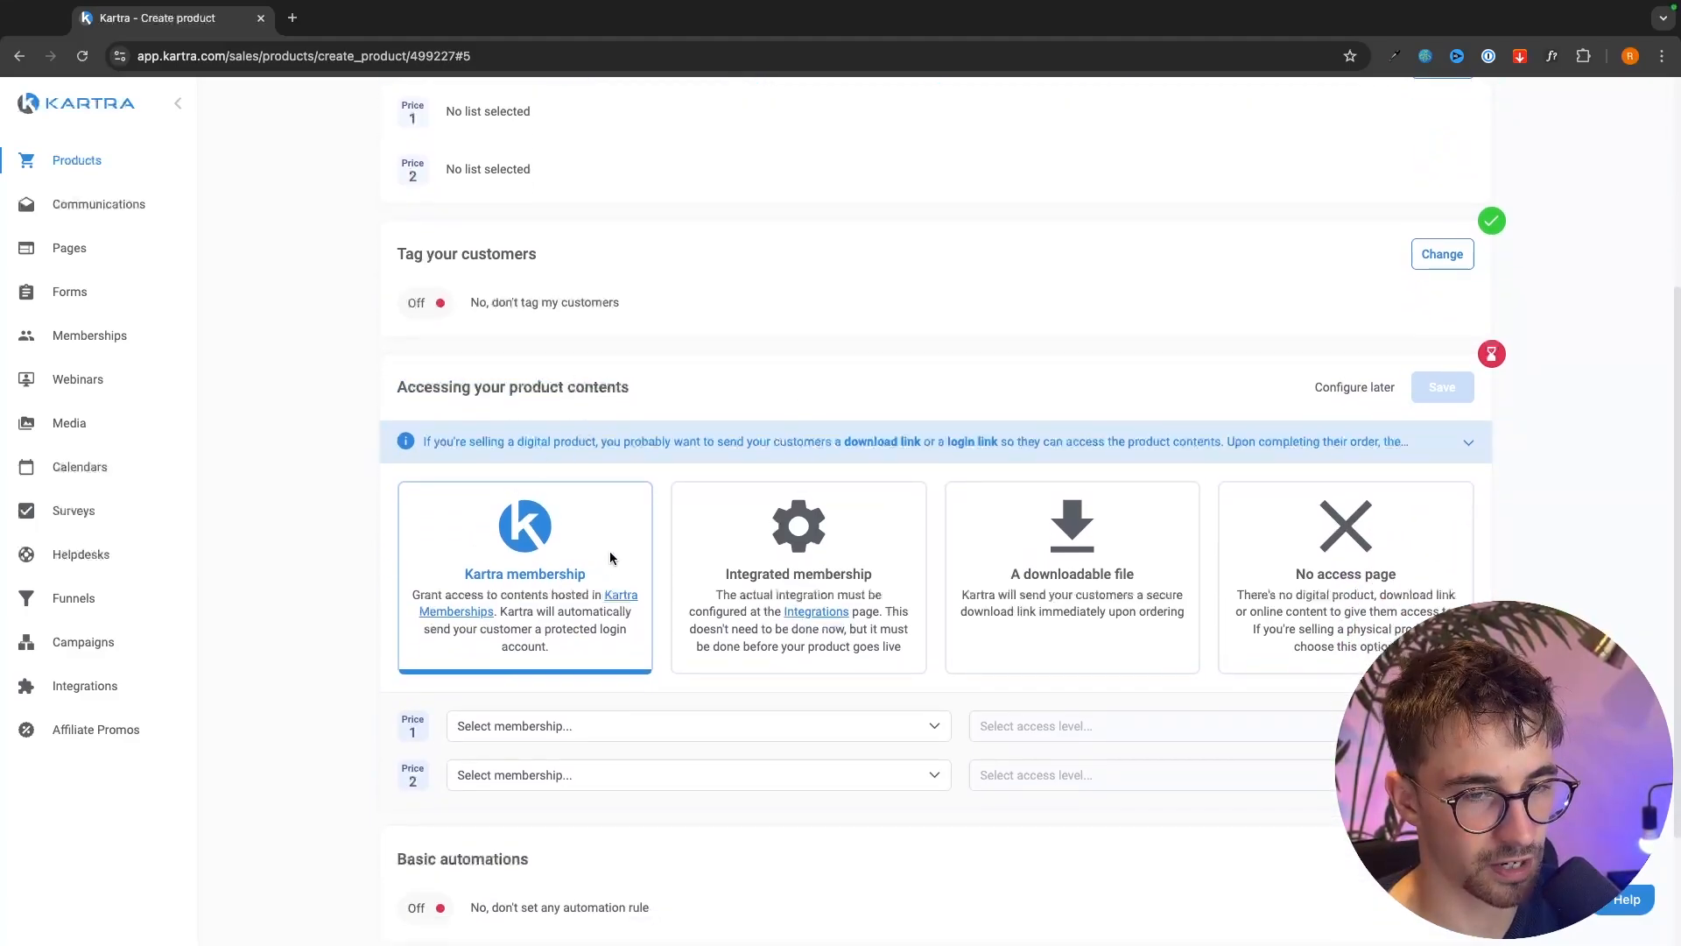
click(1078, 529)
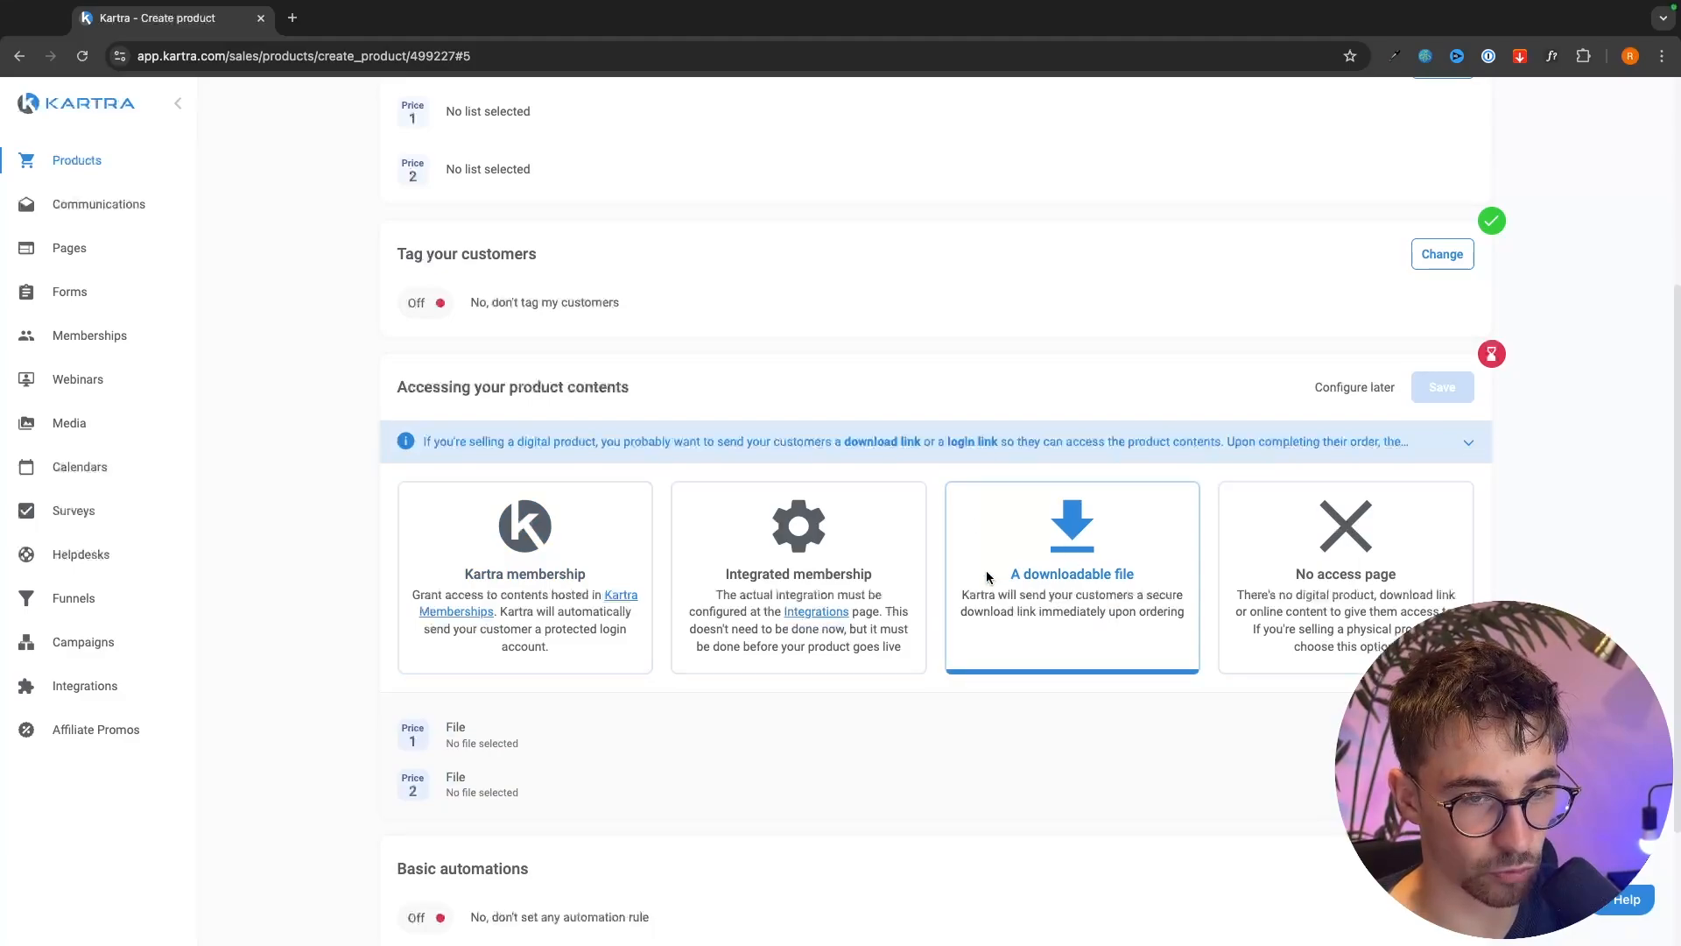
scroll(1025, 543, down, 1)
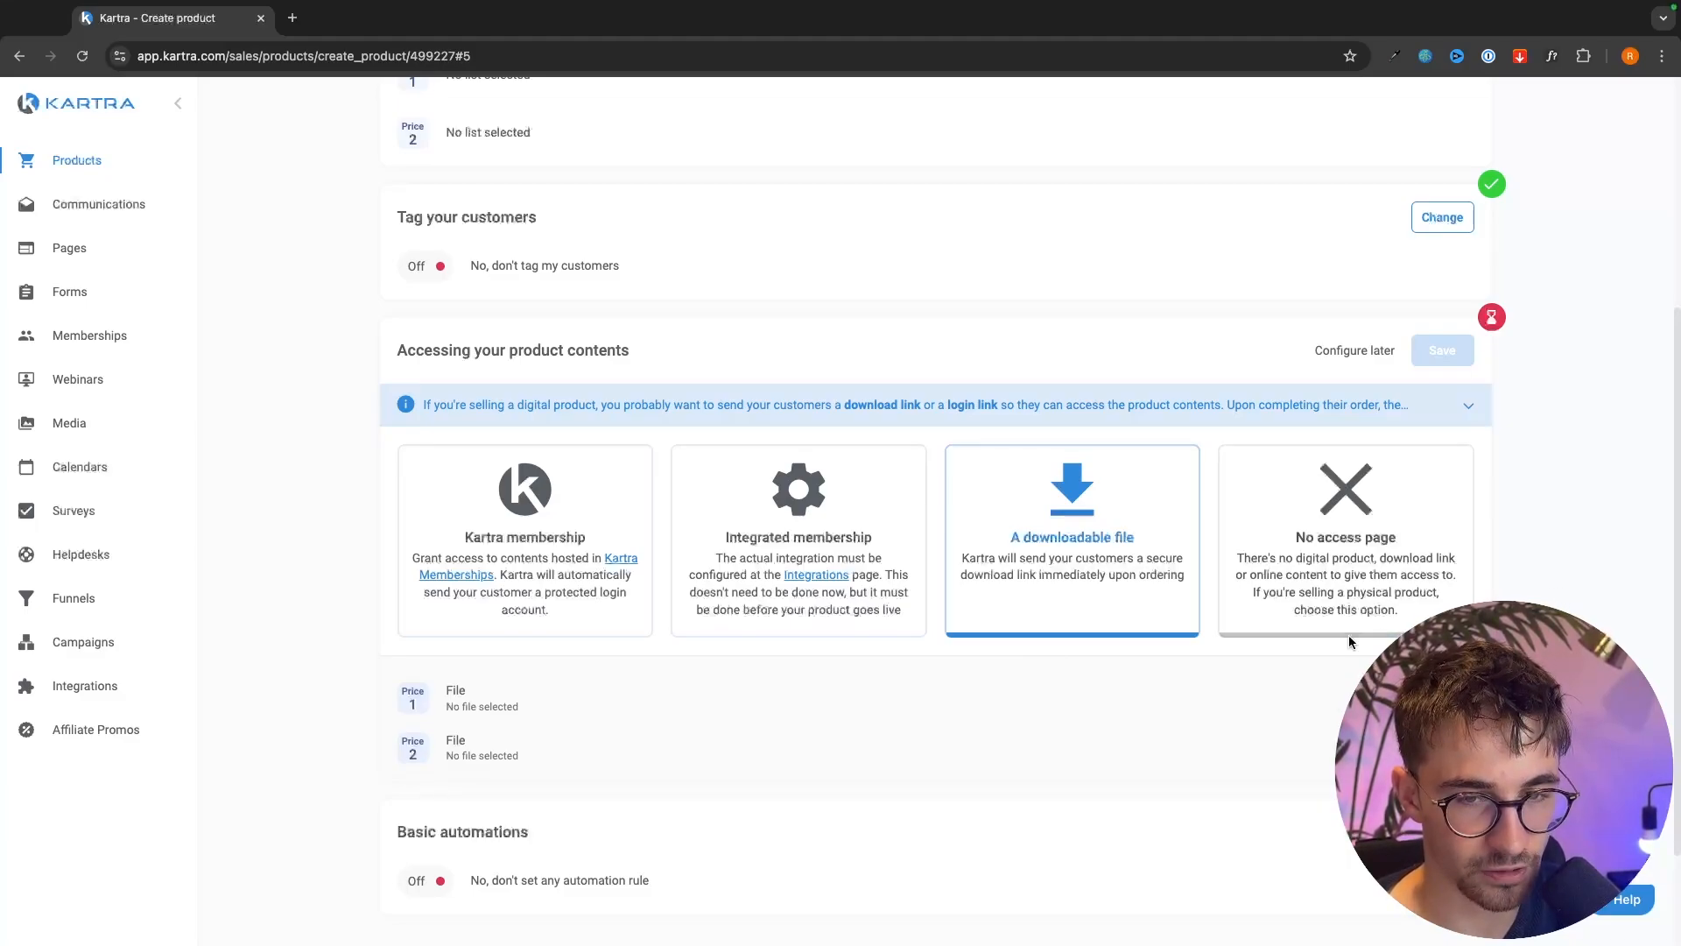
click(800, 585)
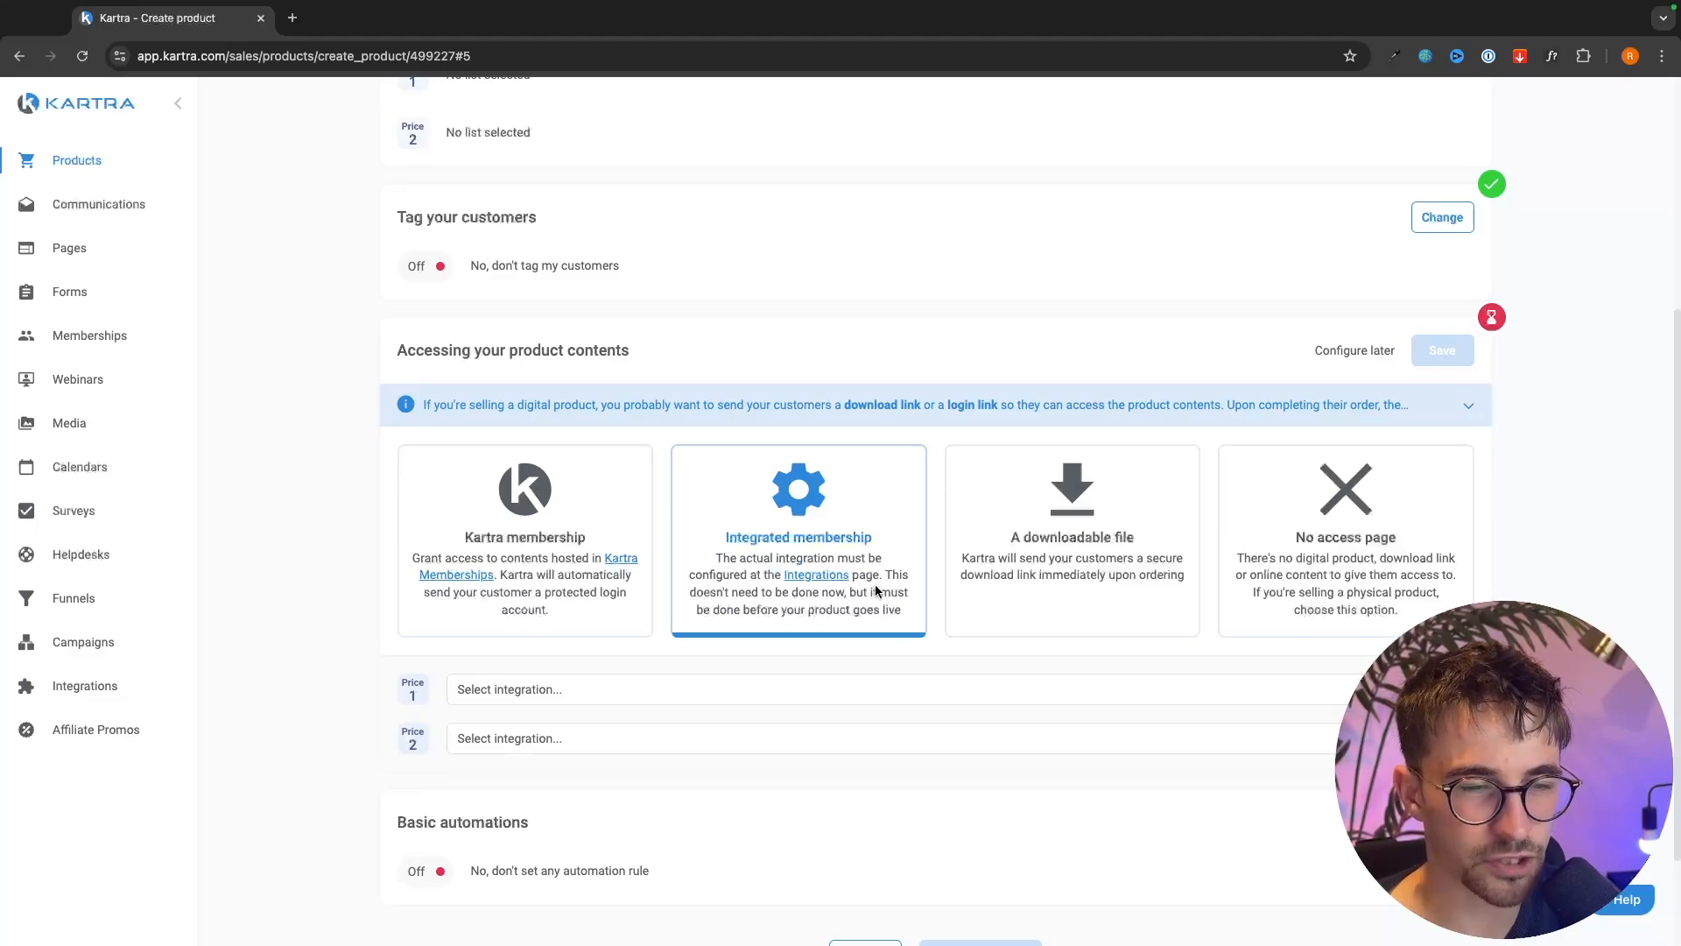
click(569, 463)
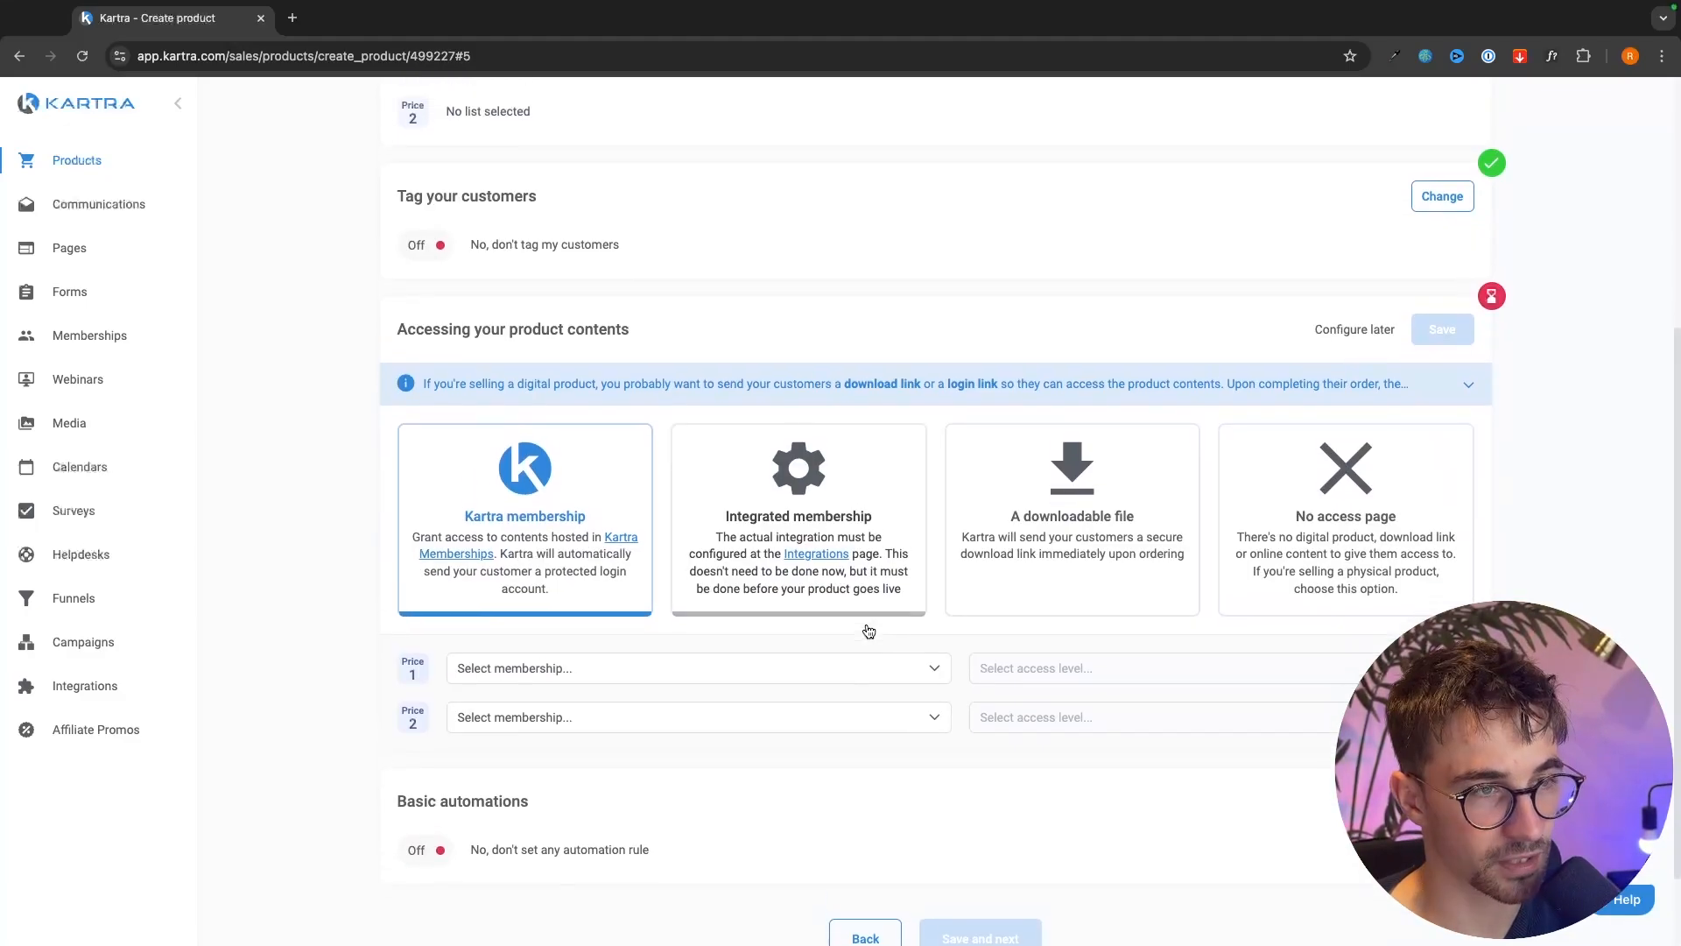
- Create a new membership named "Affiliate Marketing Course." in the Memberships area
scroll(867, 627, up, 5)
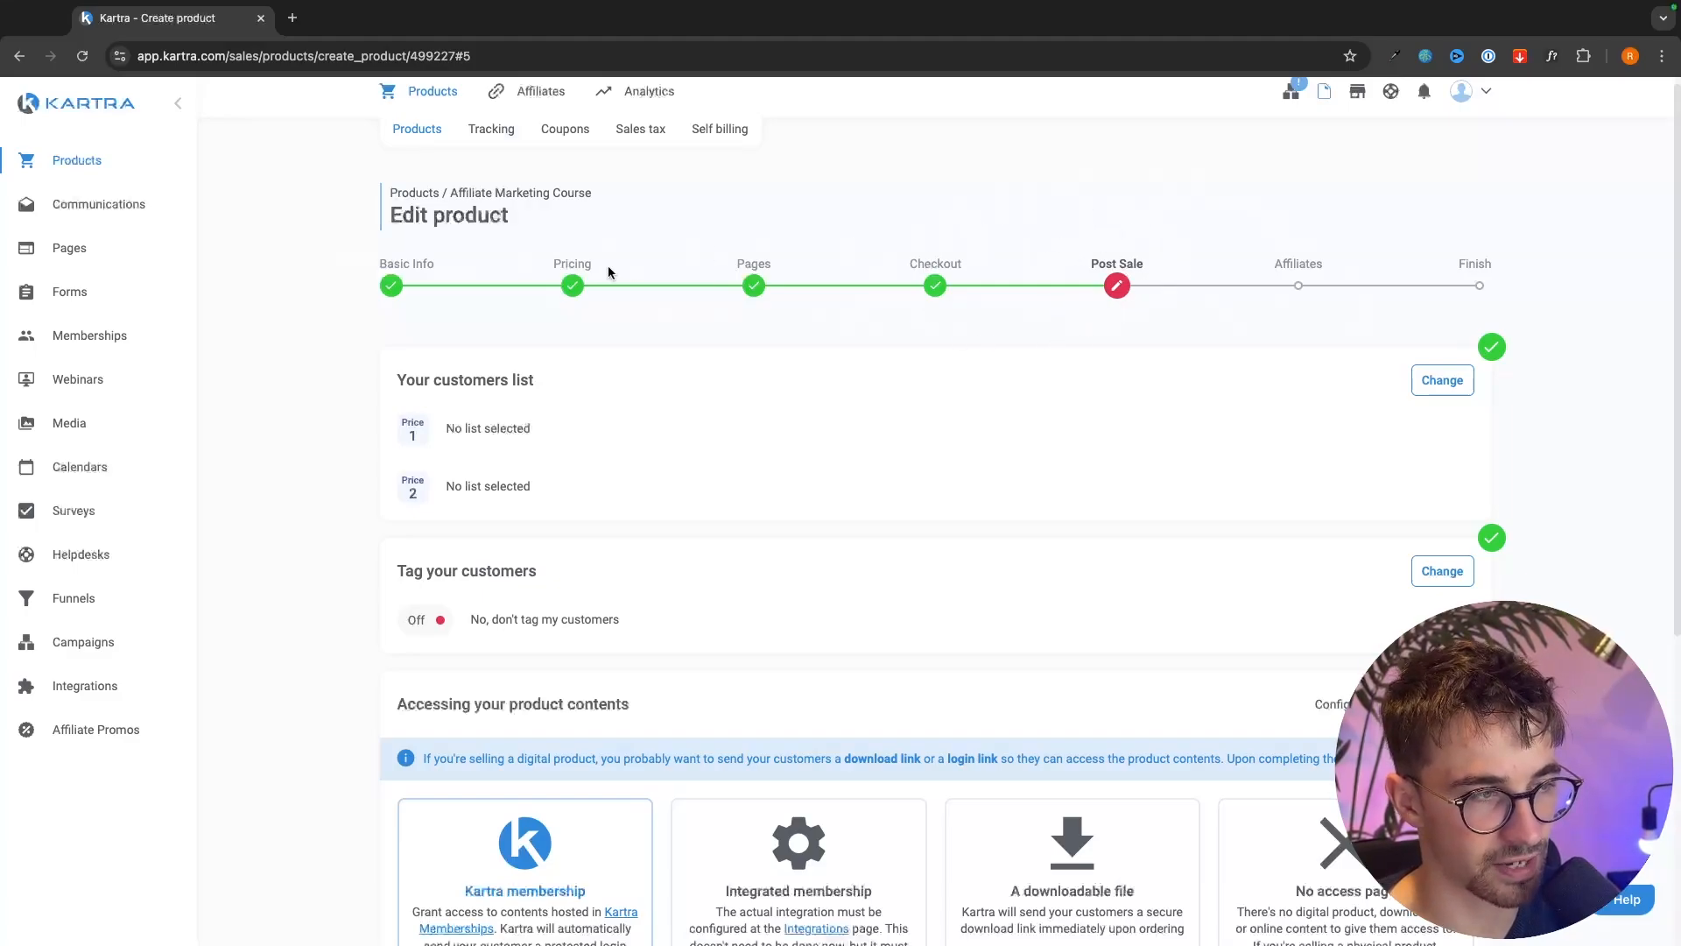
click(73, 338)
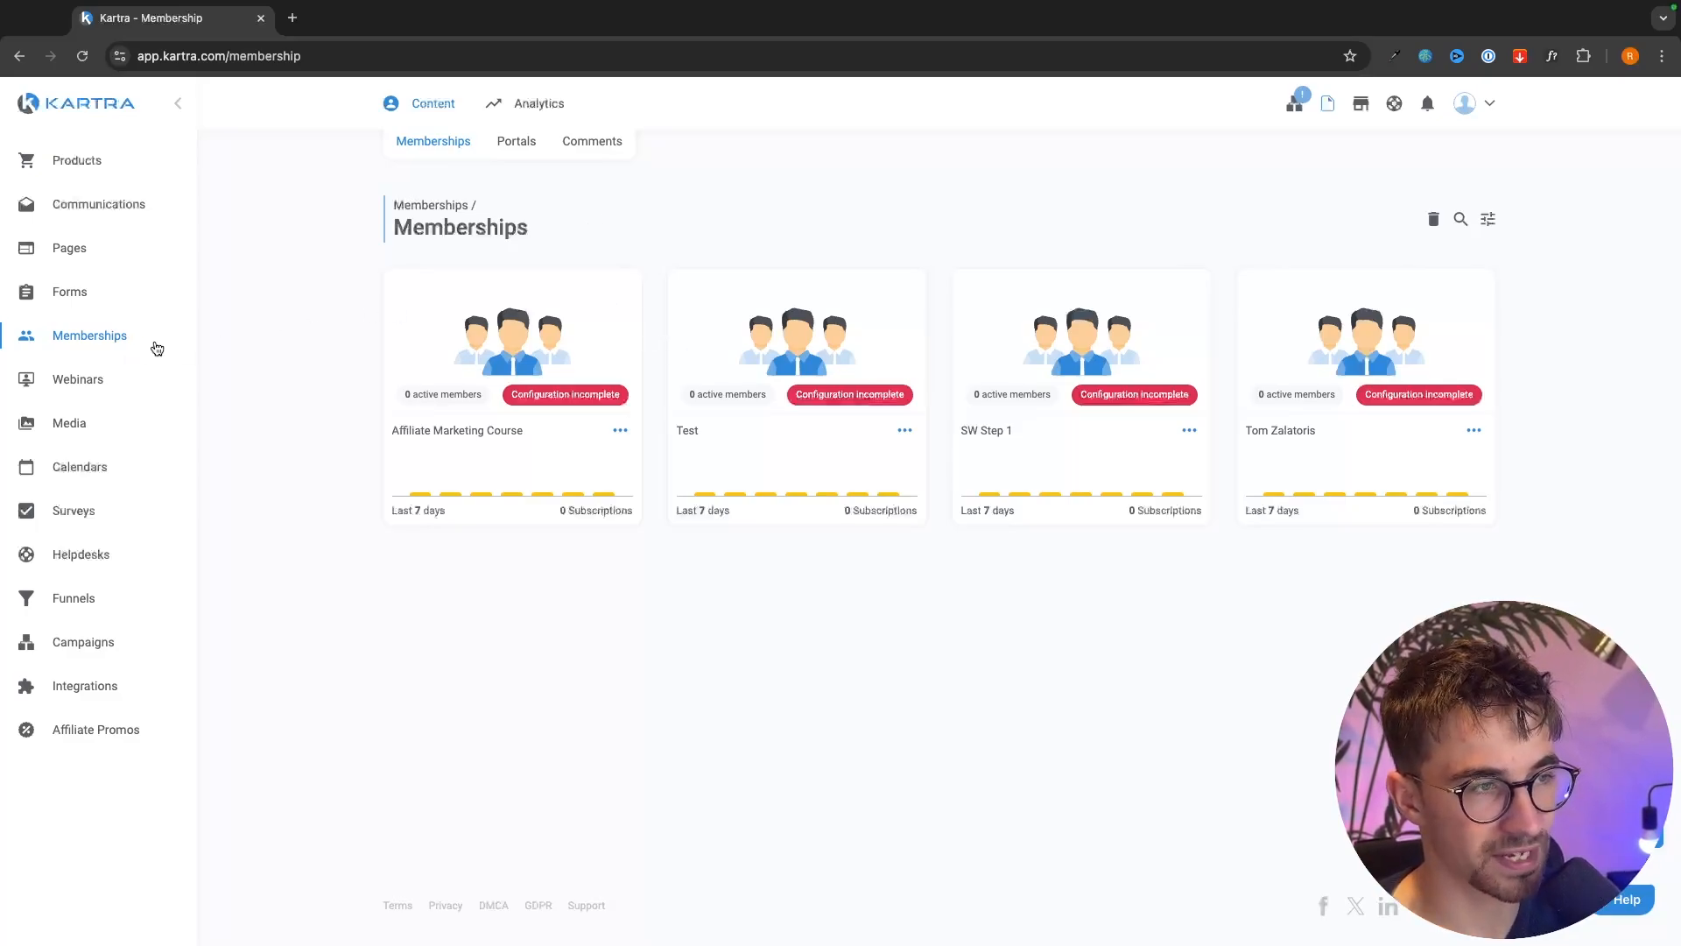
click(1639, 825)
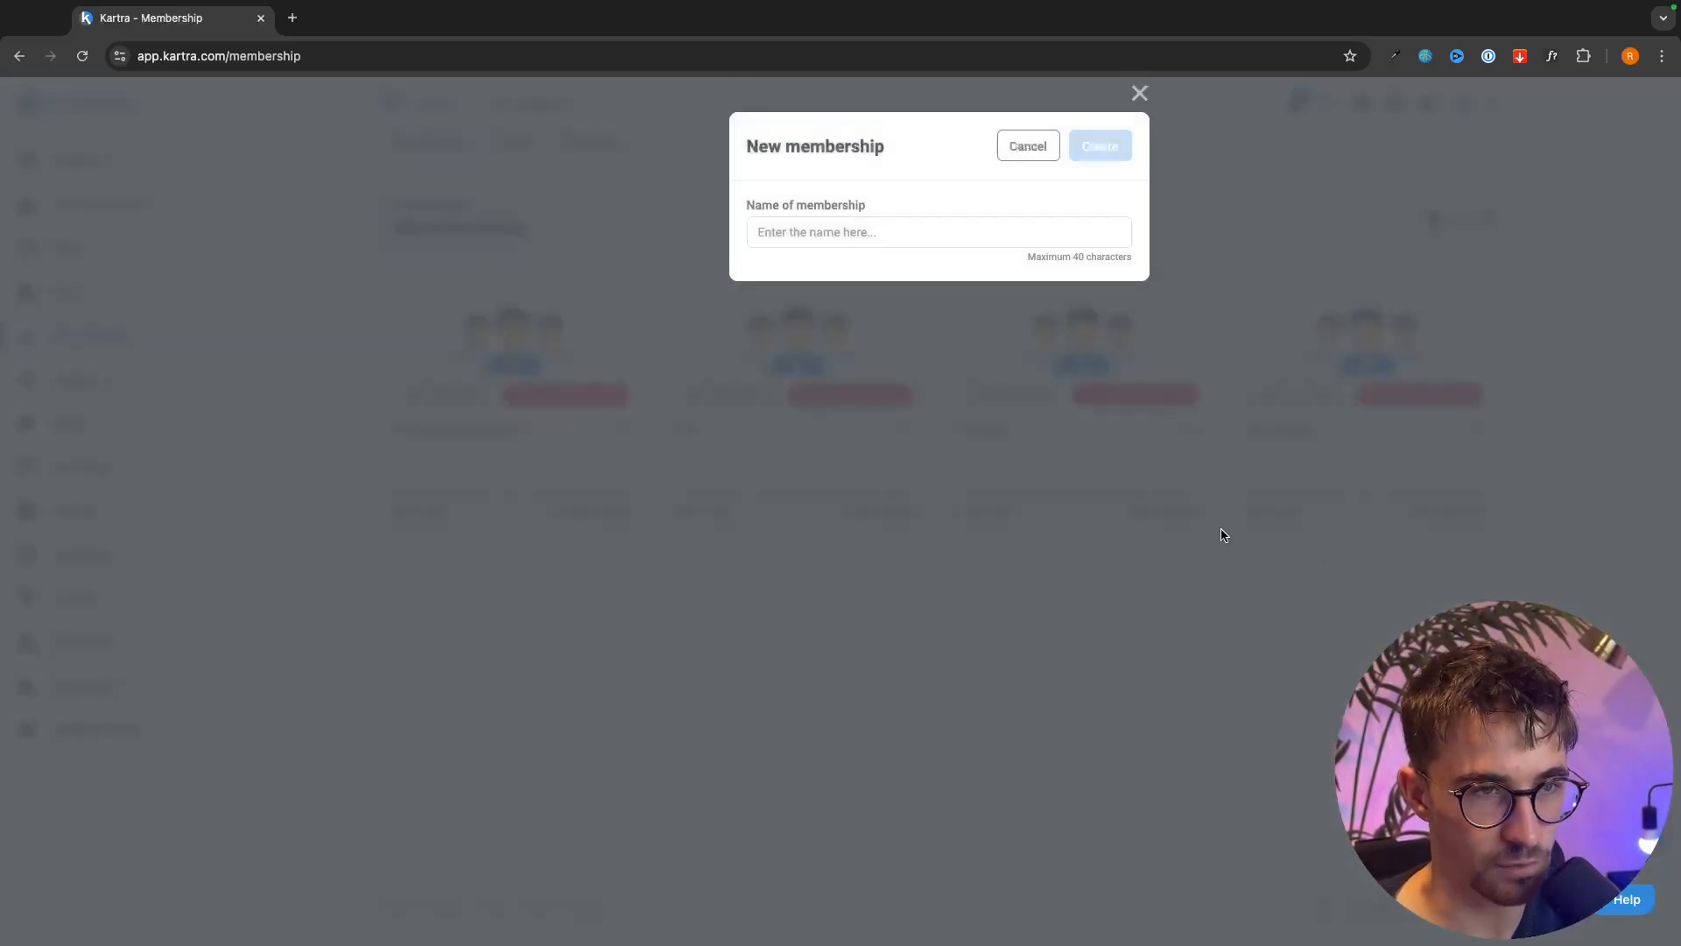
click(877, 228)
text(Affi)
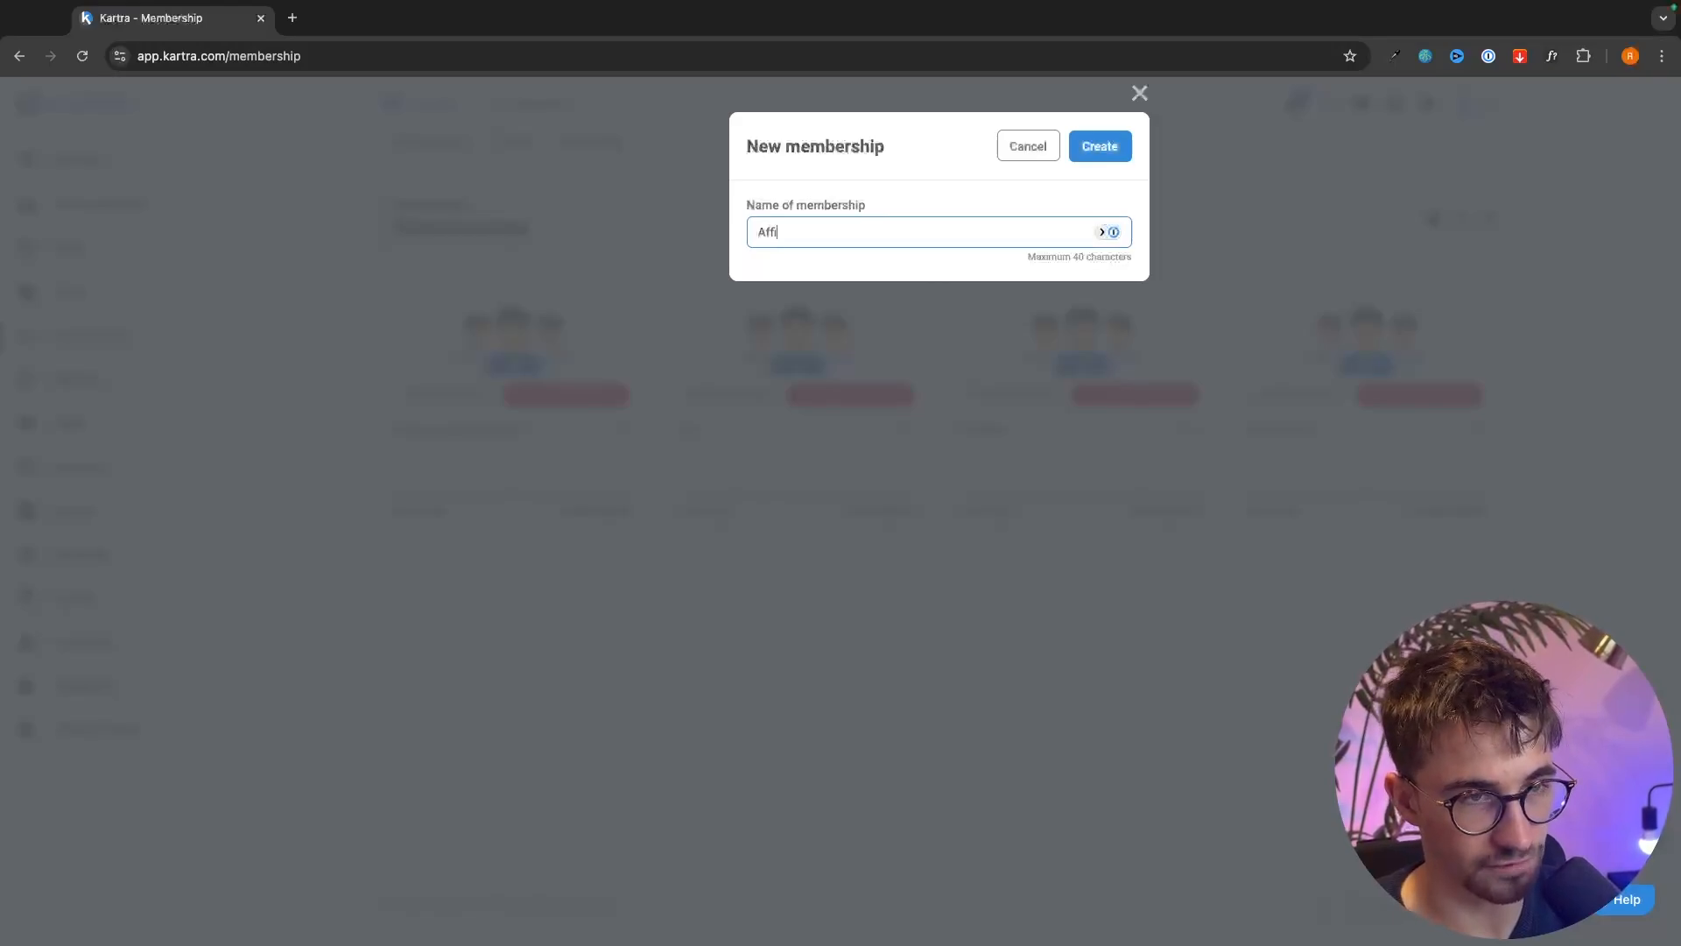
text(liate Marketing Course)
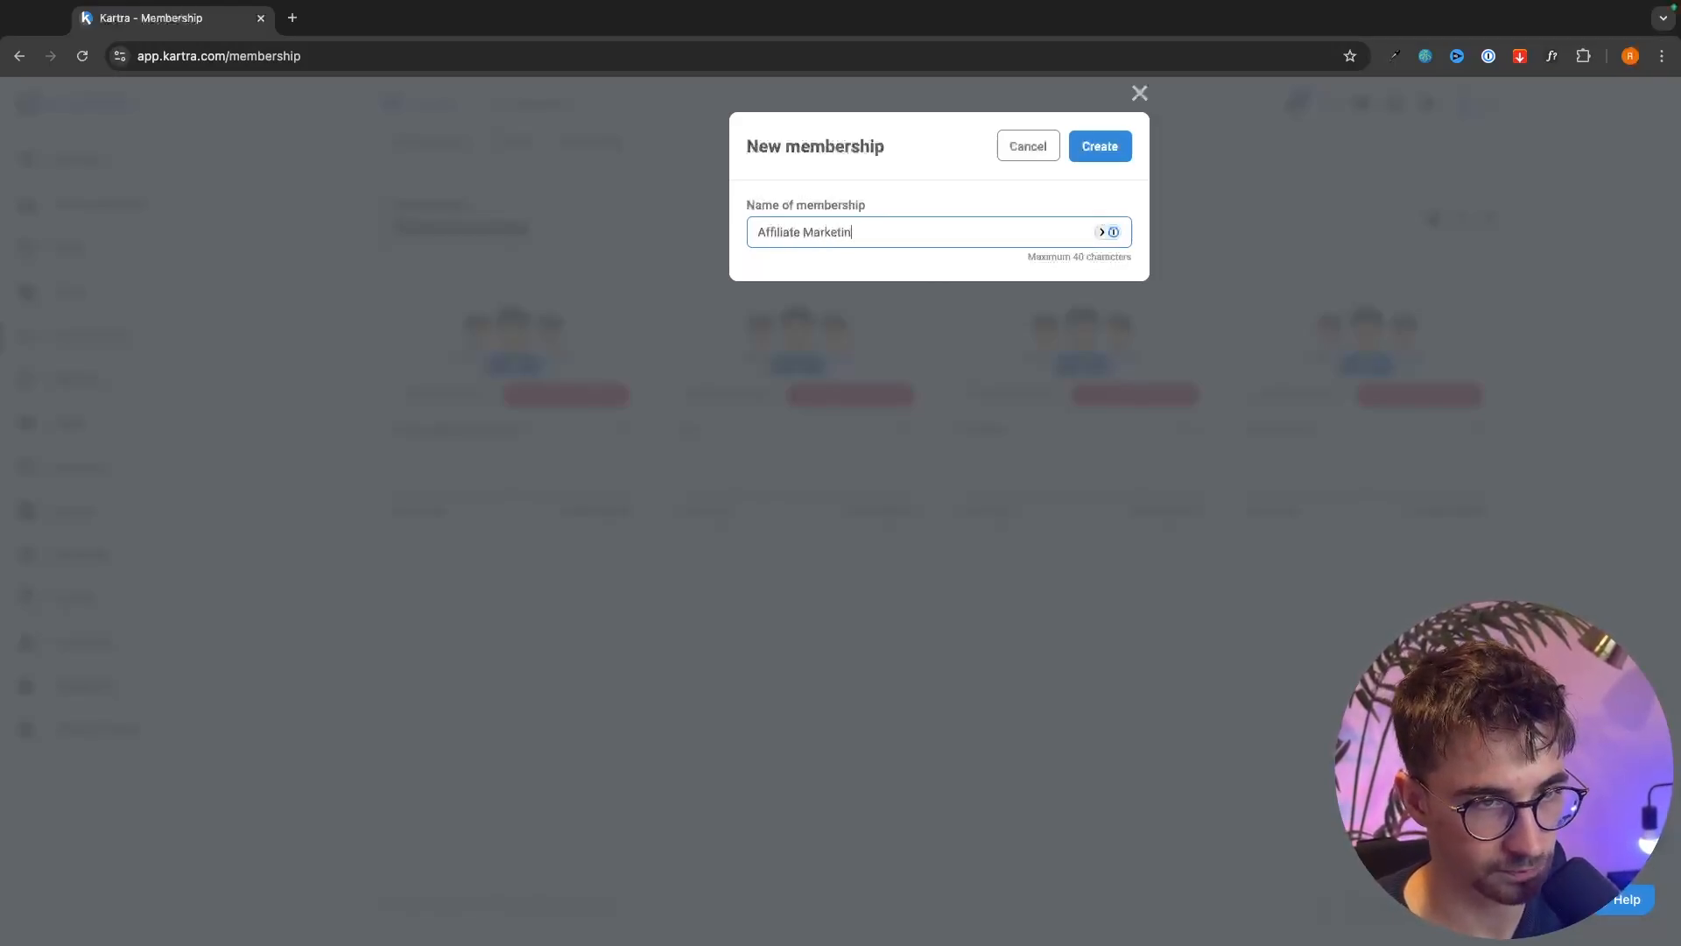
click(1100, 146)
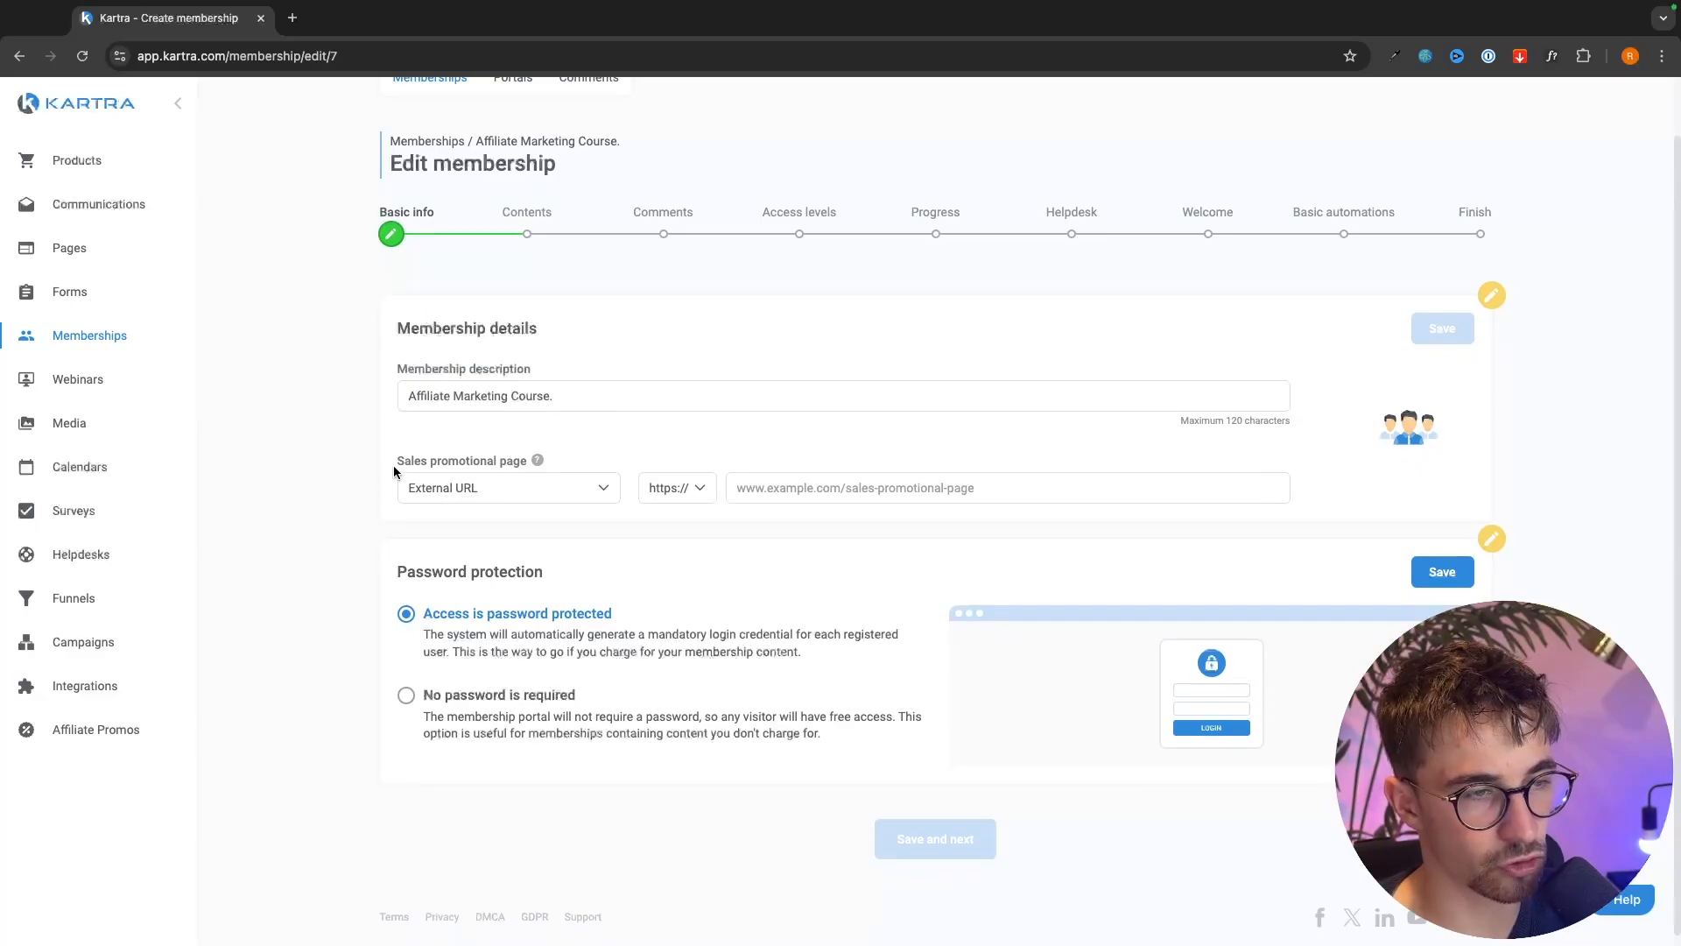
- Set the membership's sales promotional page to the Kartra page AM sales page, with no site in particular, and save the membership details
click(545, 487)
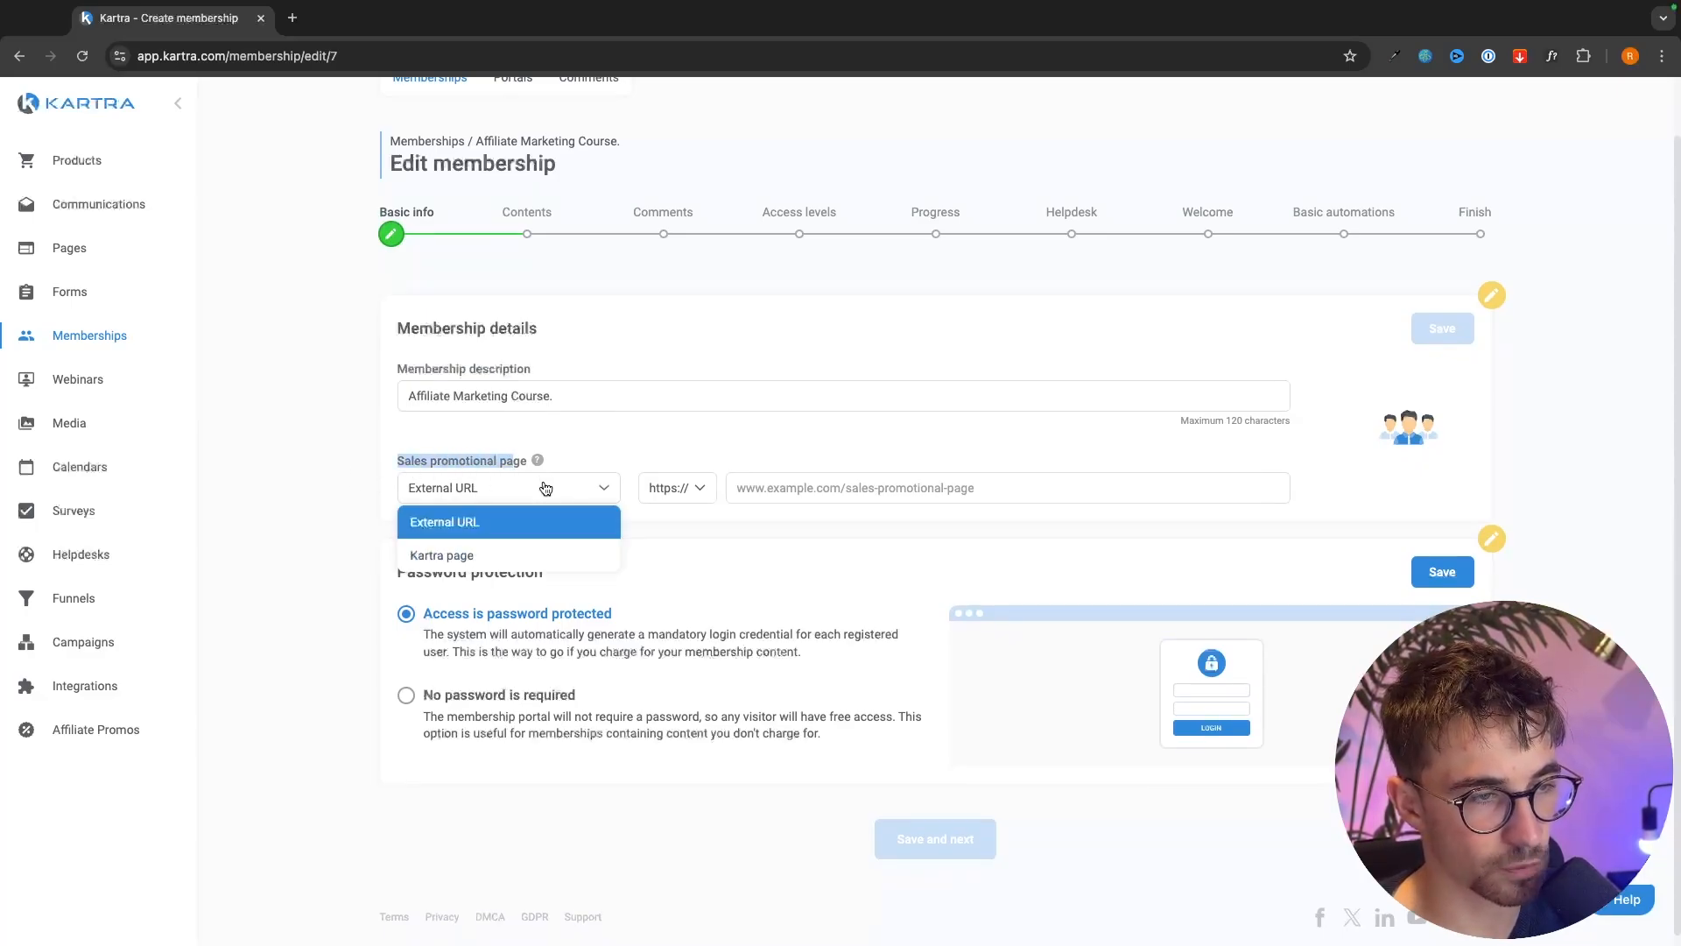
click(488, 554)
click(781, 487)
click(777, 557)
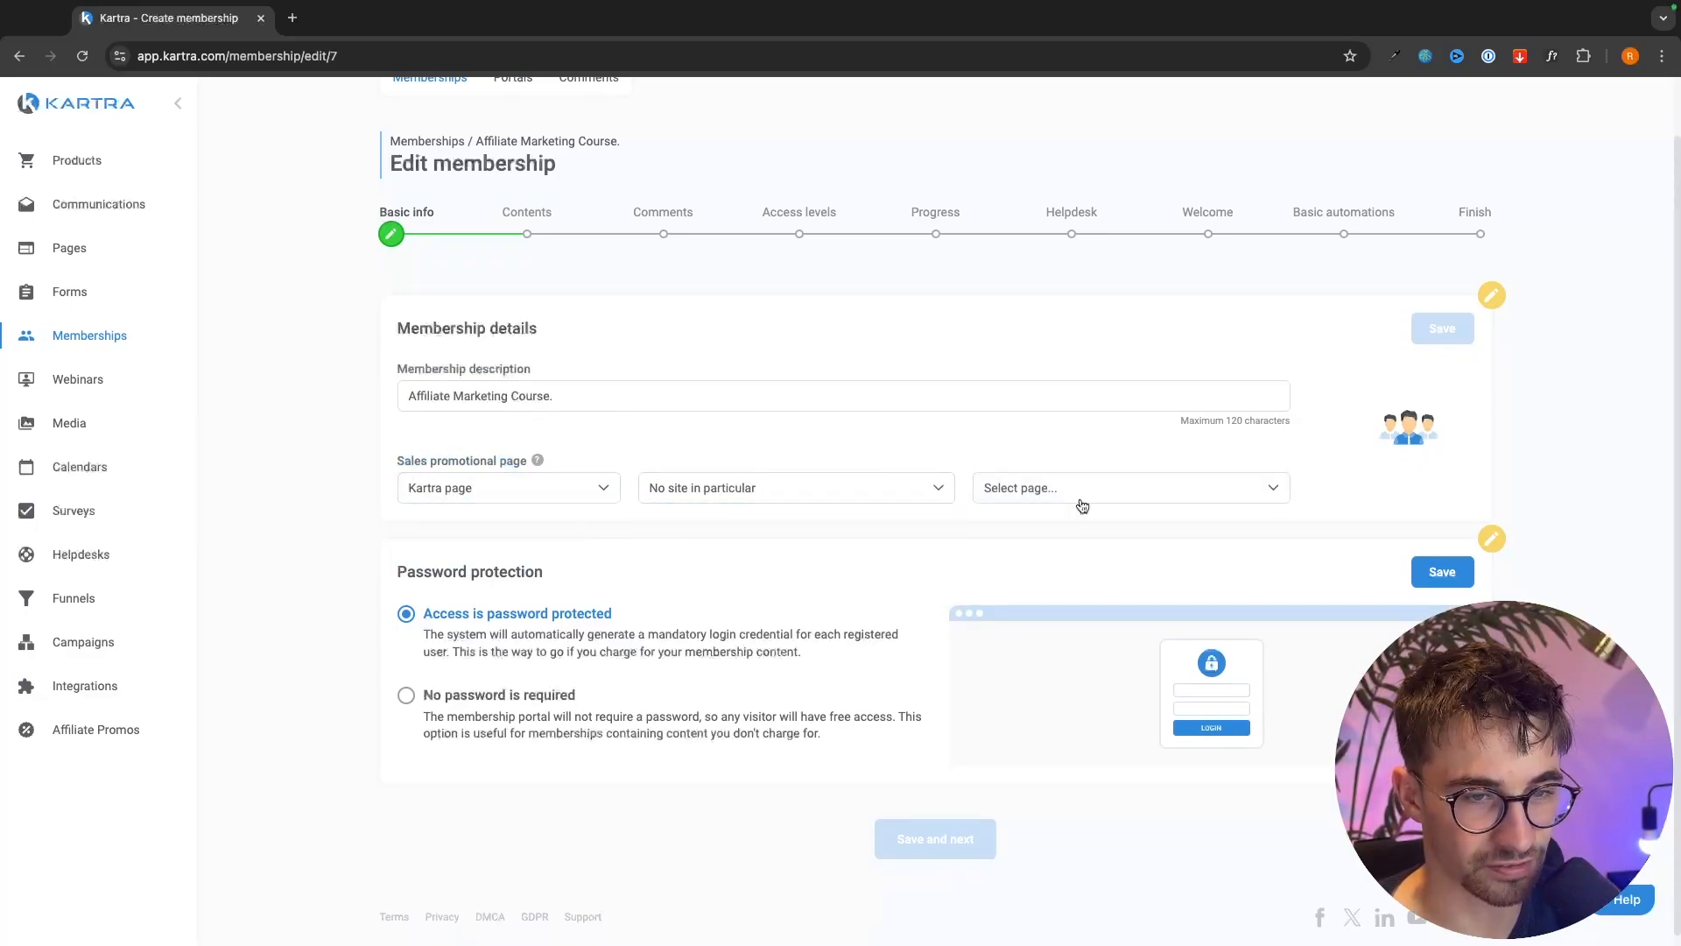
click(1079, 498)
click(1055, 586)
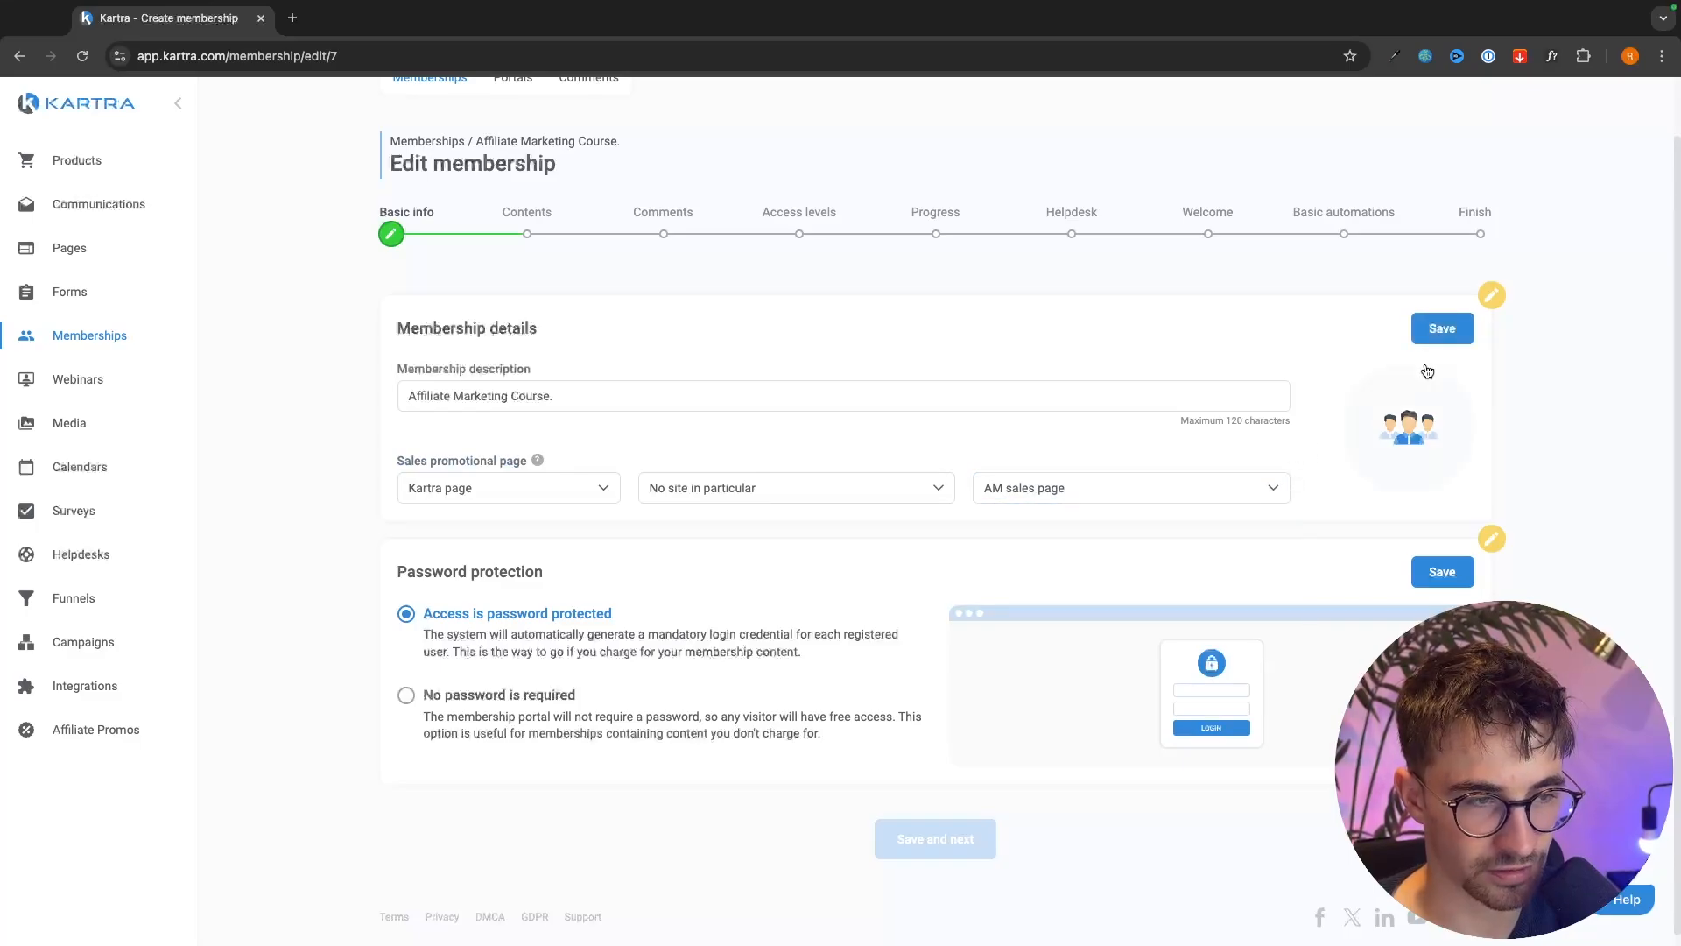
click(1441, 340)
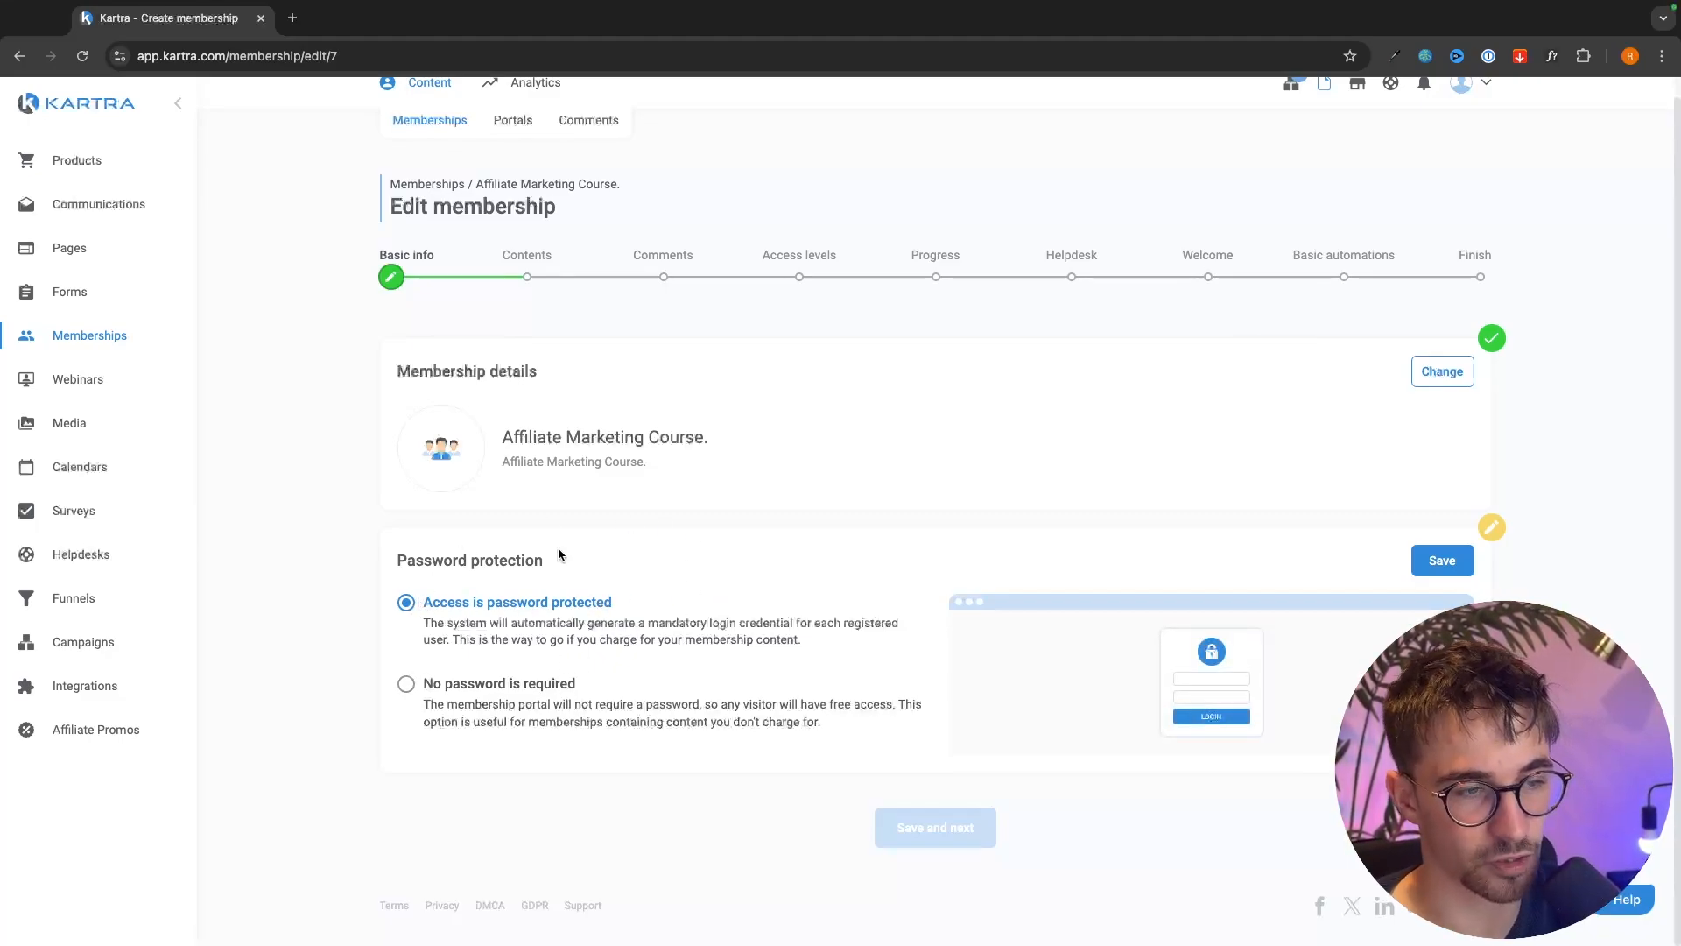
- Save the membership with password-protected access and launch the builder for its contents
click(1468, 569)
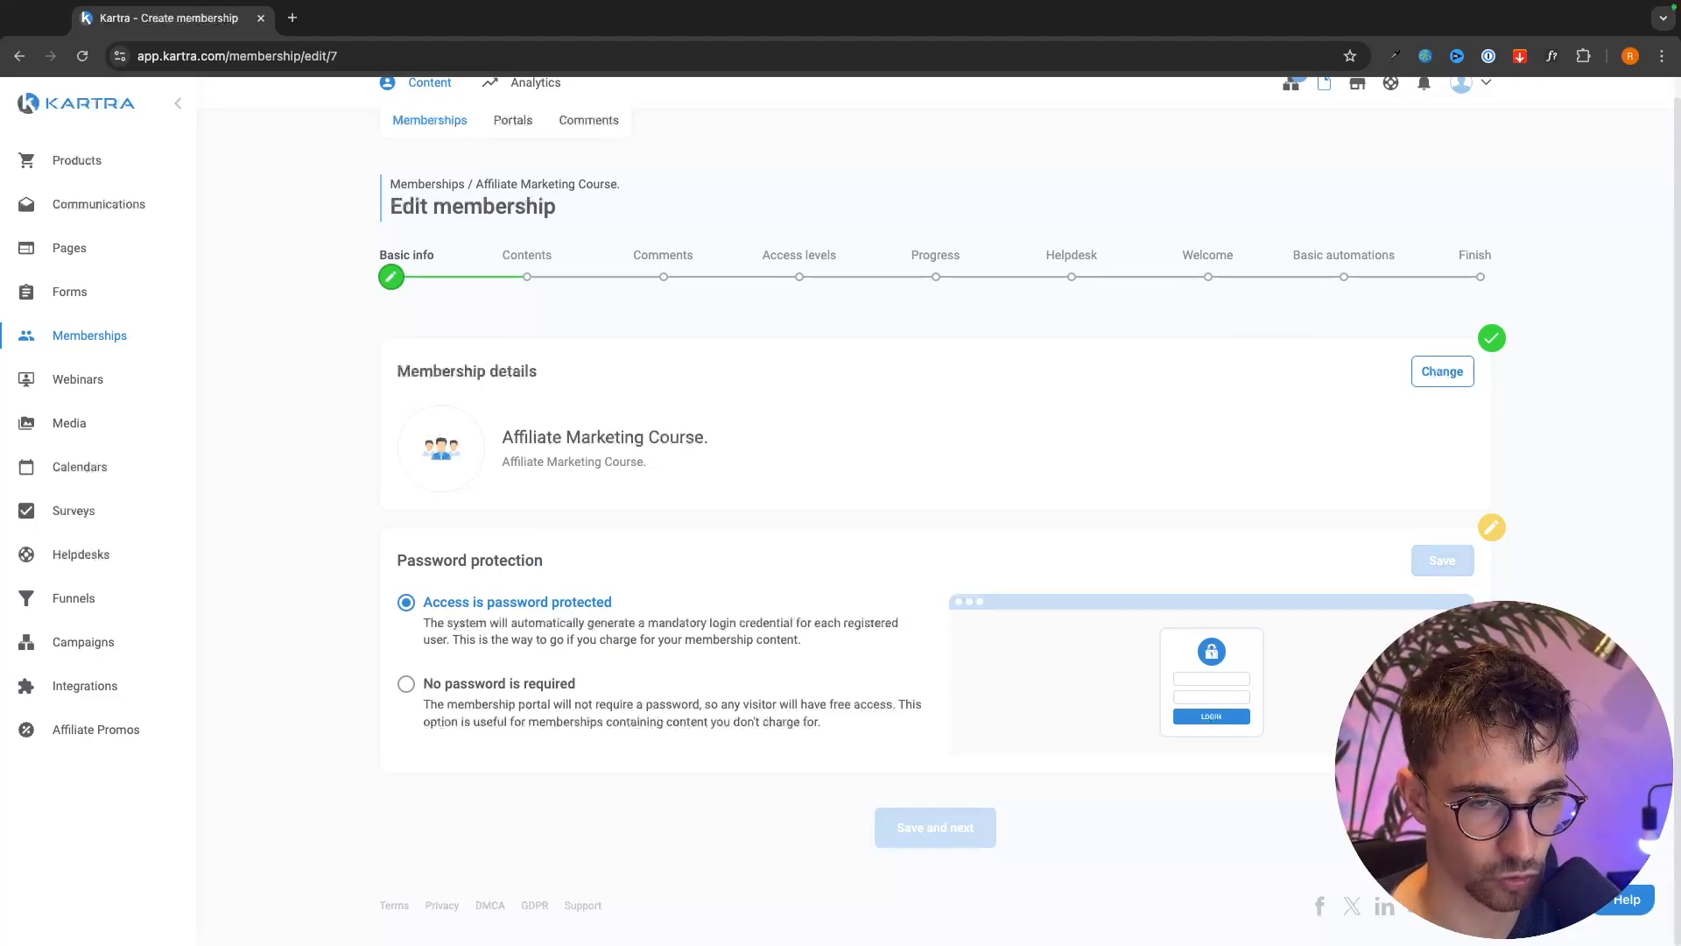
click(982, 720)
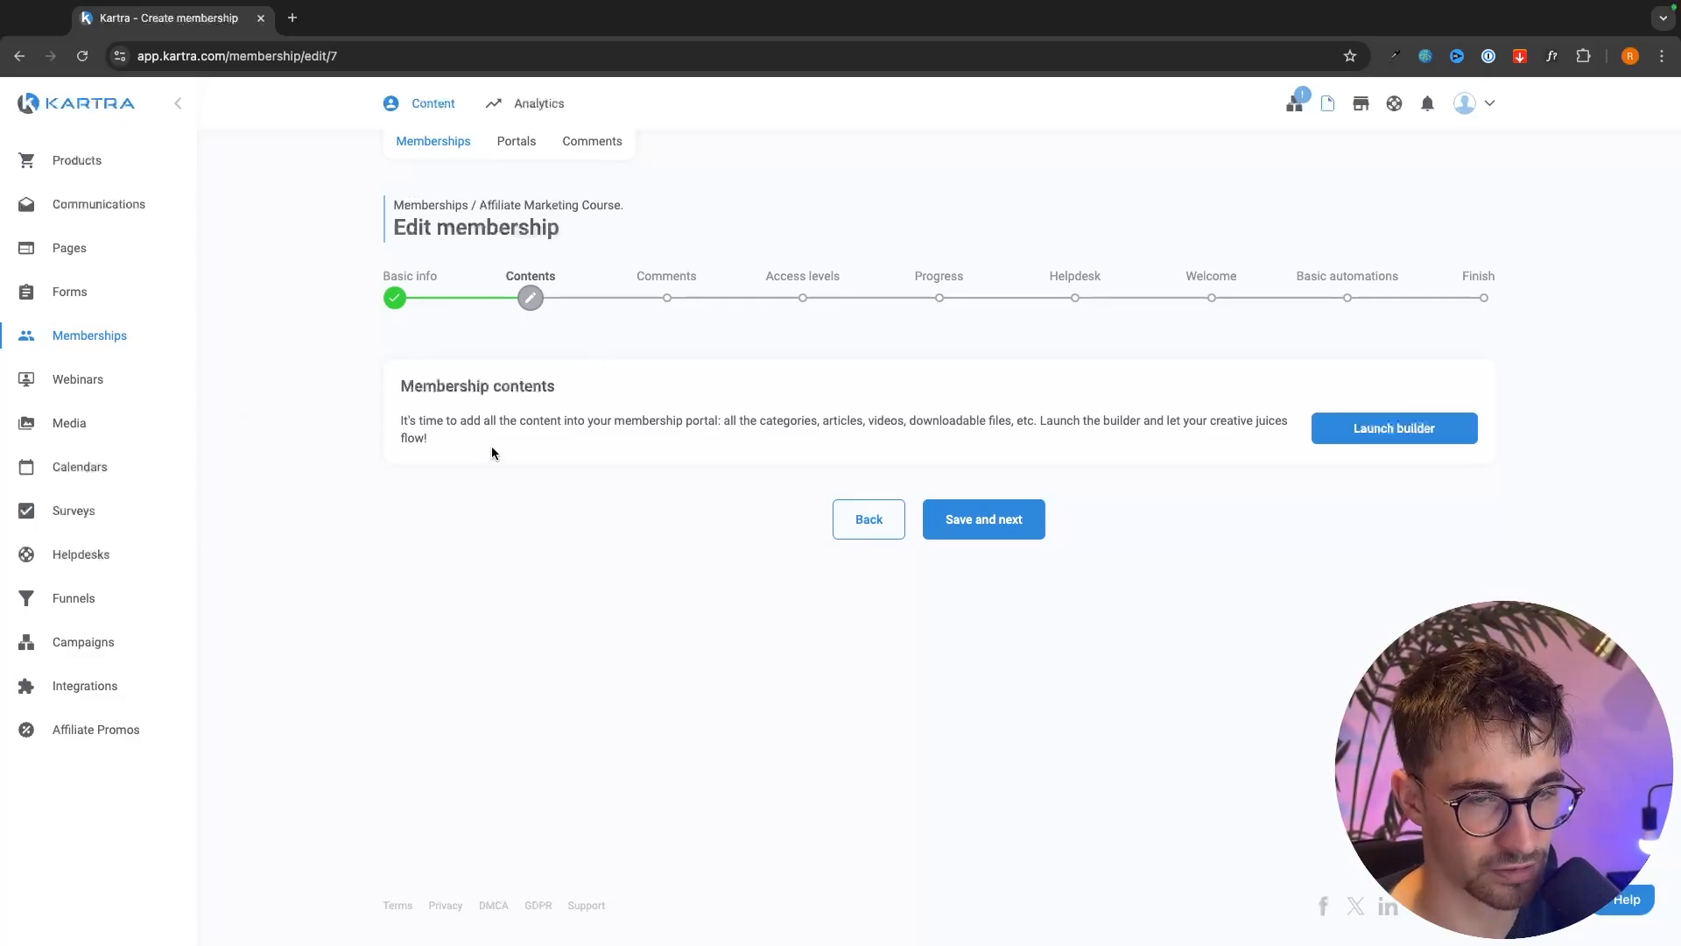
click(1467, 429)
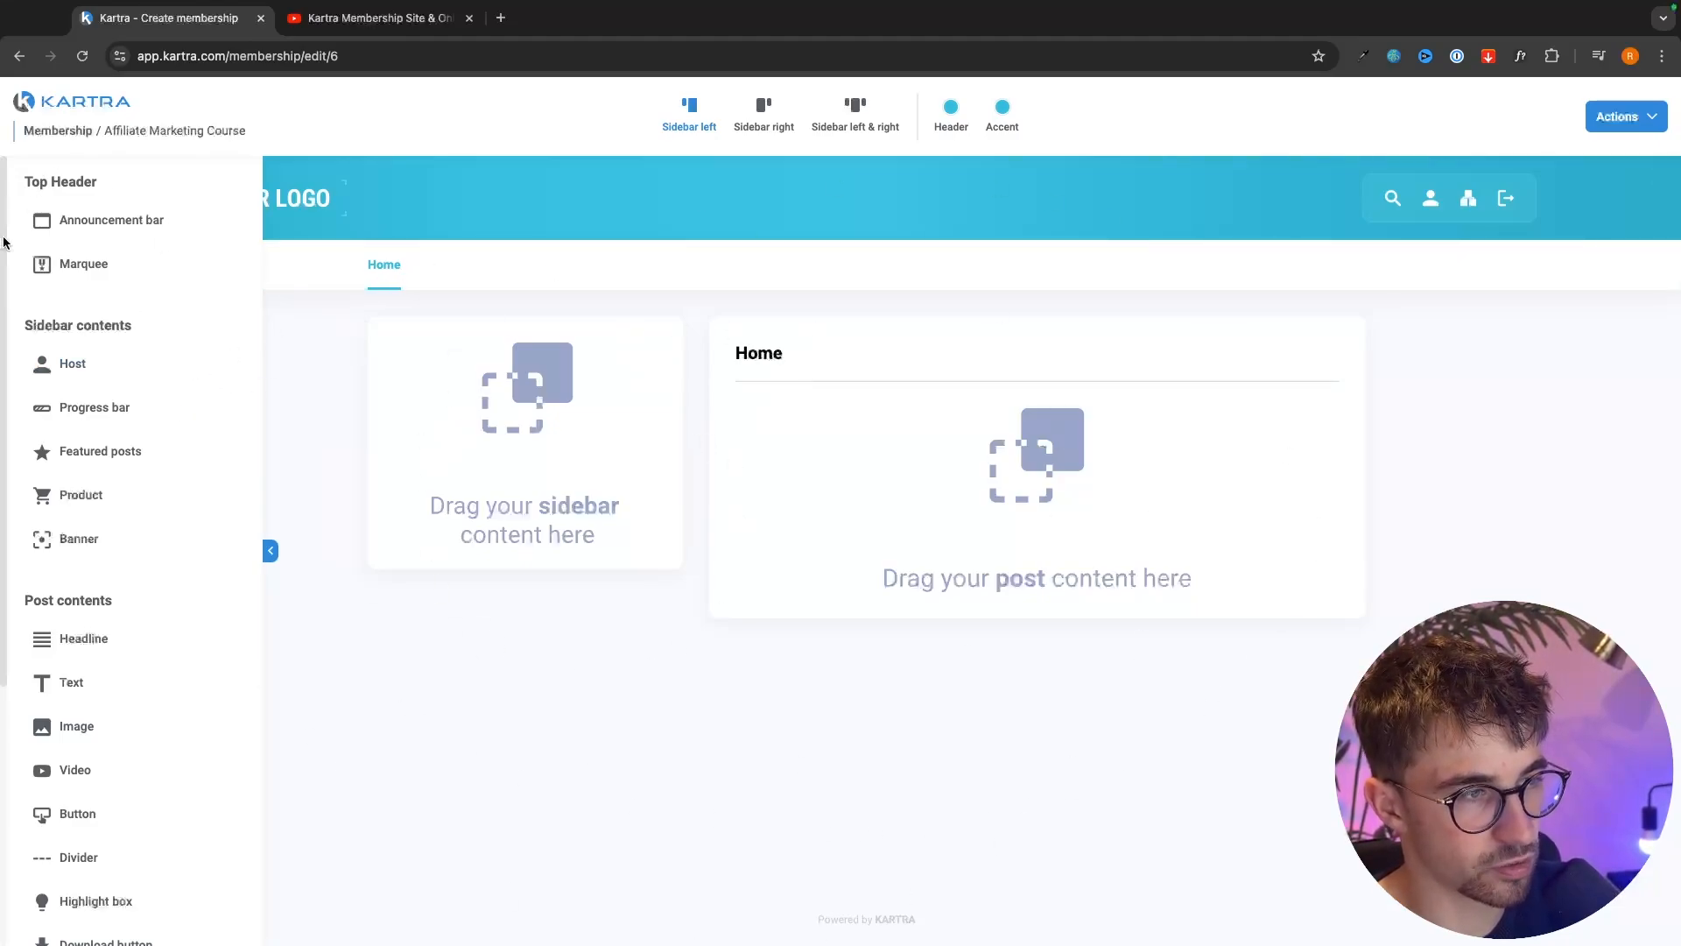
- Add a Host block to the membership's sidebar and enter the host's full name and the bio "Your Affiliate Marketing Coach"
scroll(146, 788, down, 5)
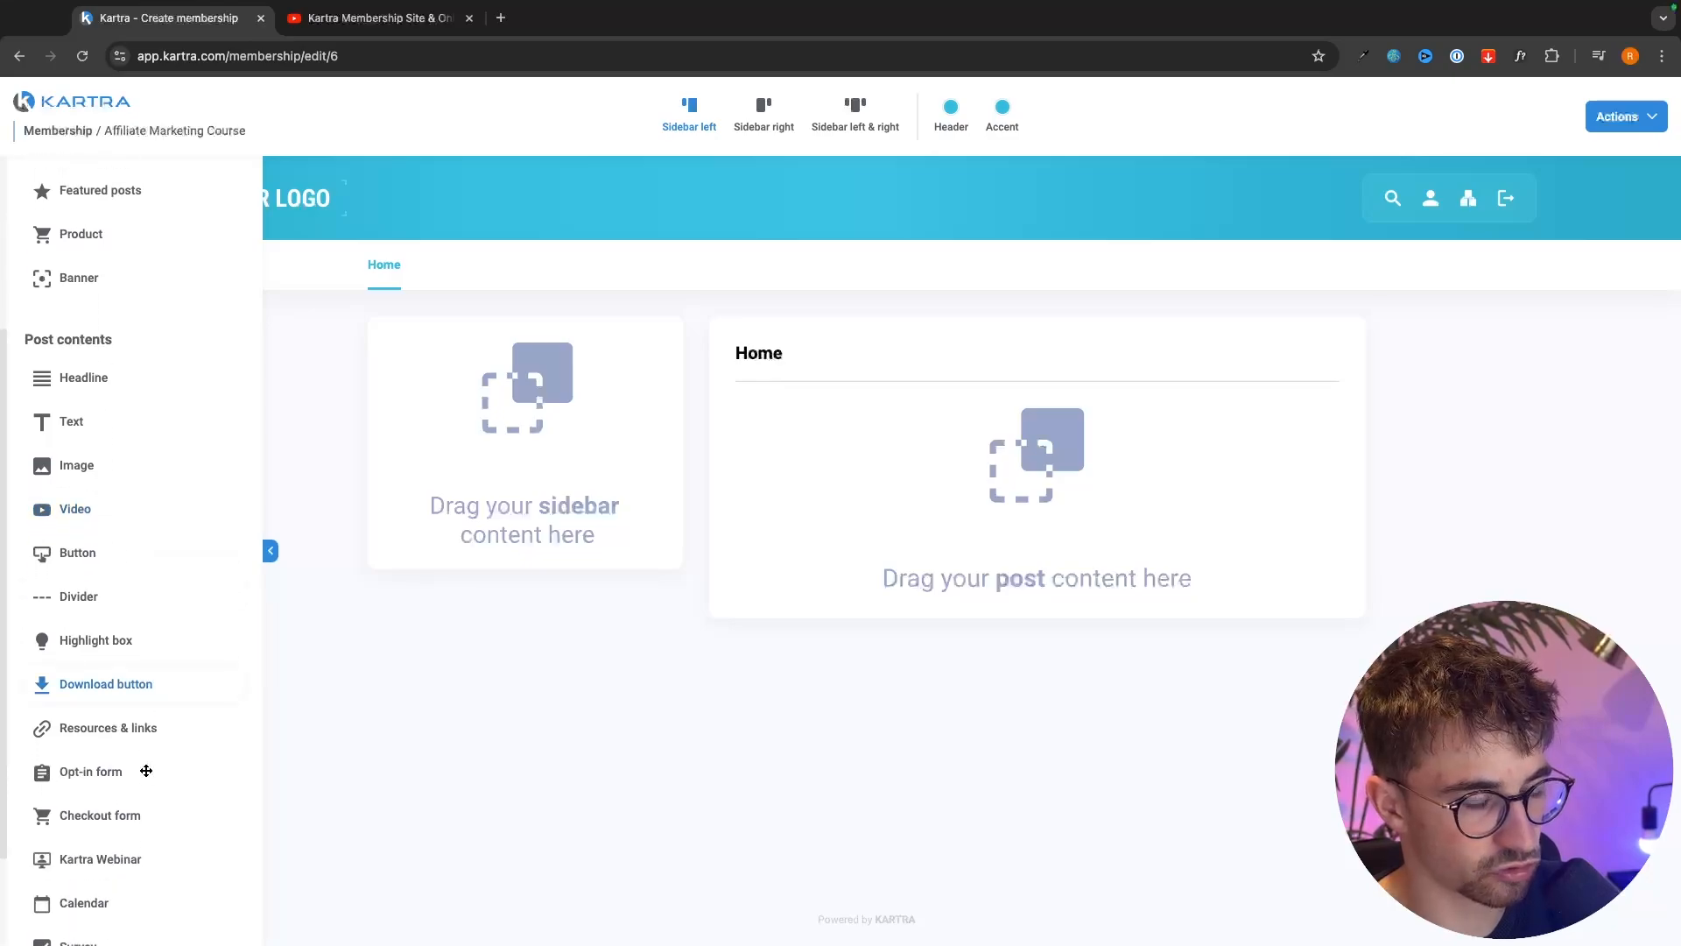
scroll(147, 776, up, 5)
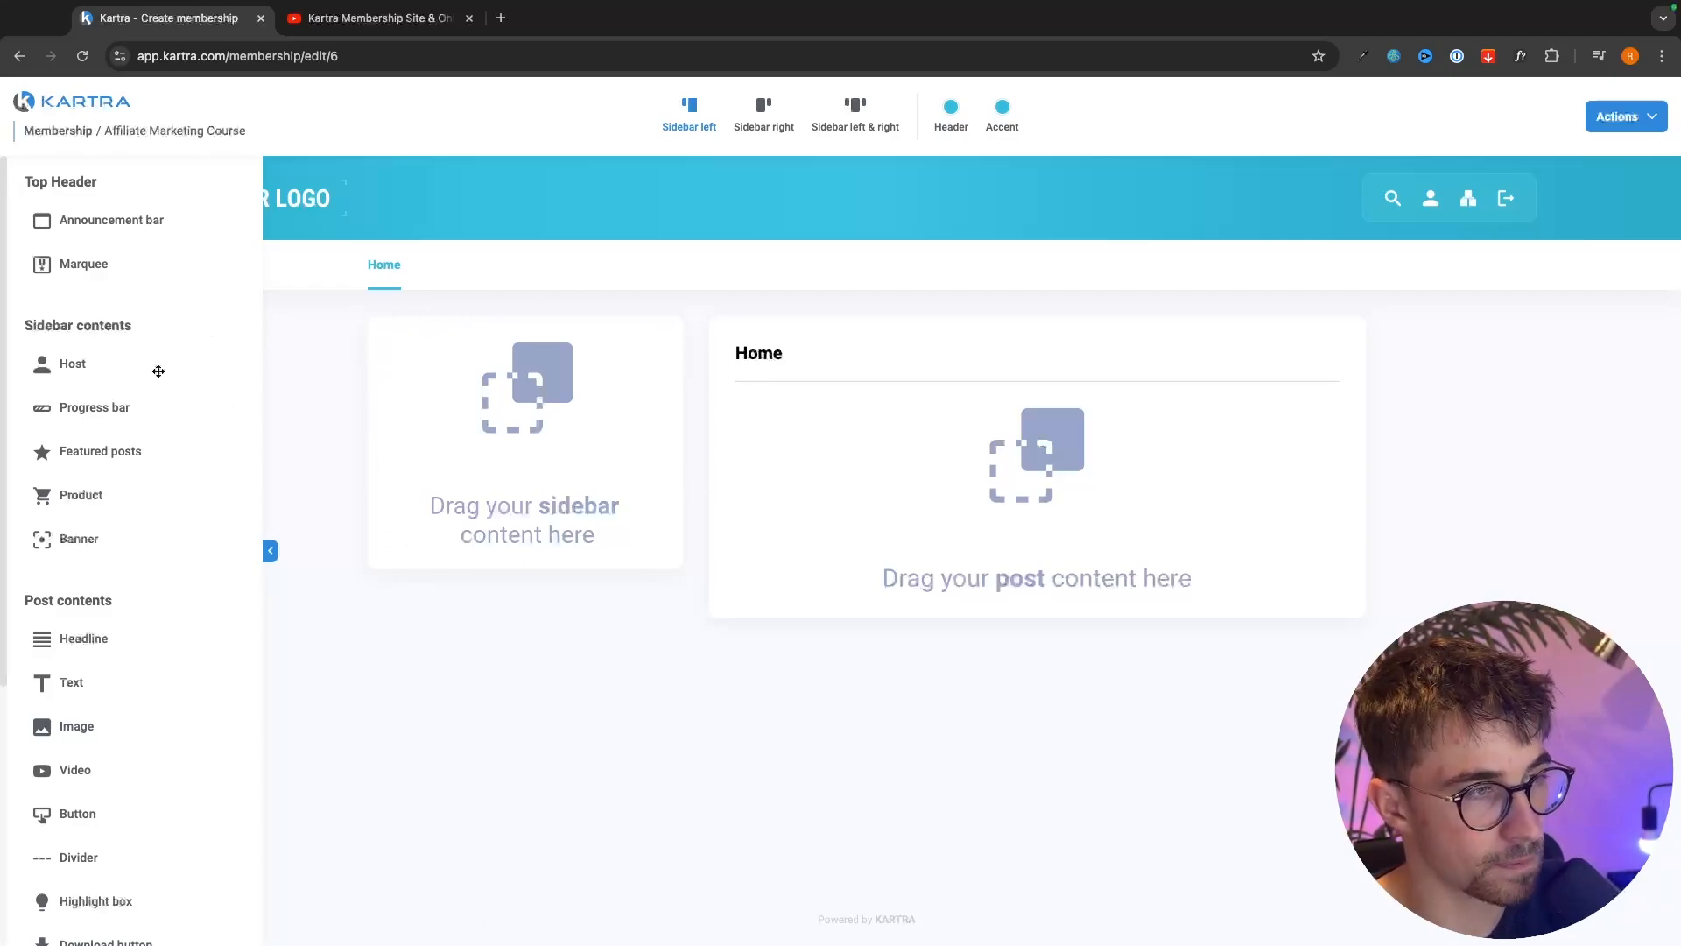
drag(159, 371, 520, 330)
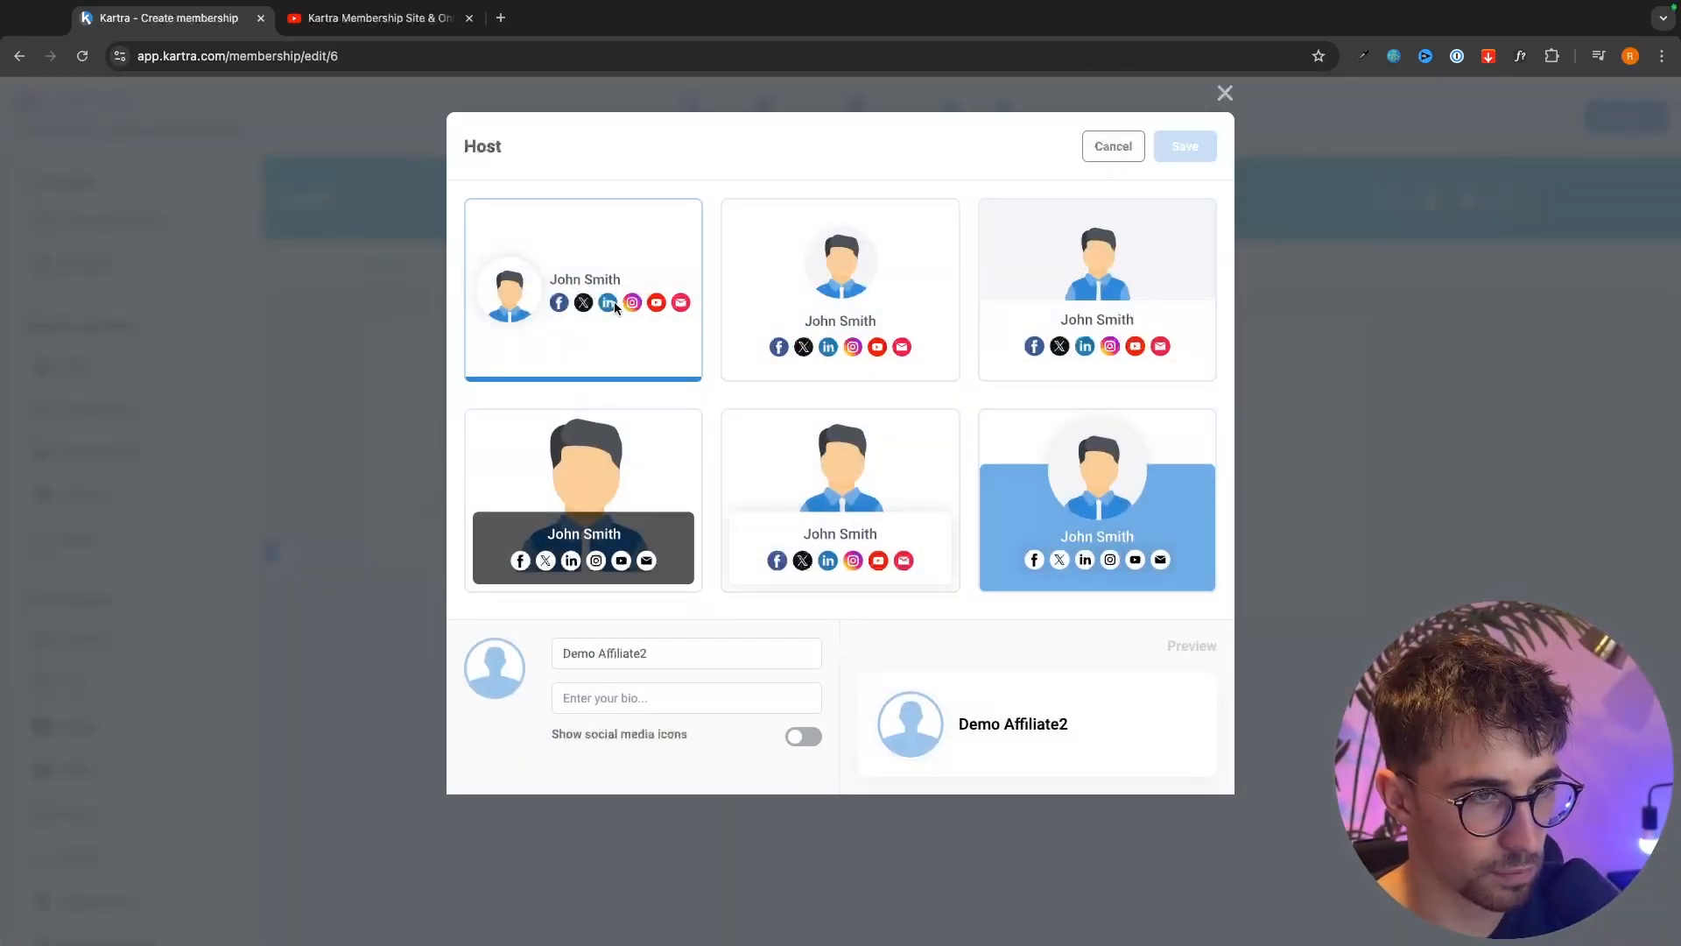
drag(667, 655, 537, 657)
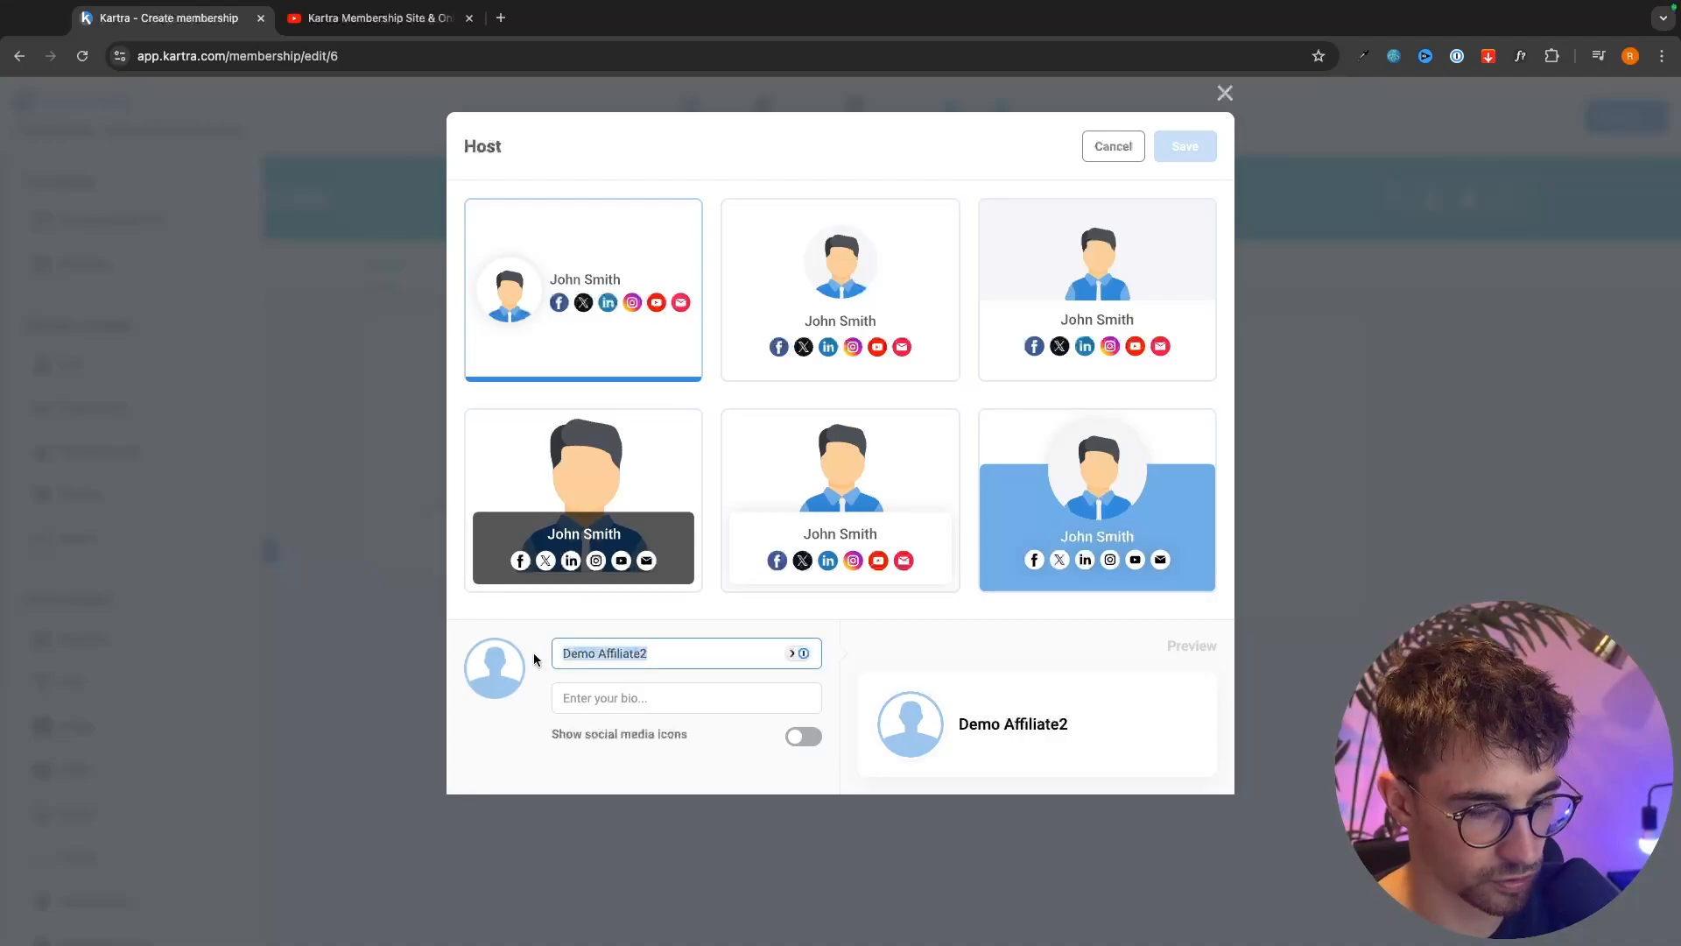
text(Riley Ho)
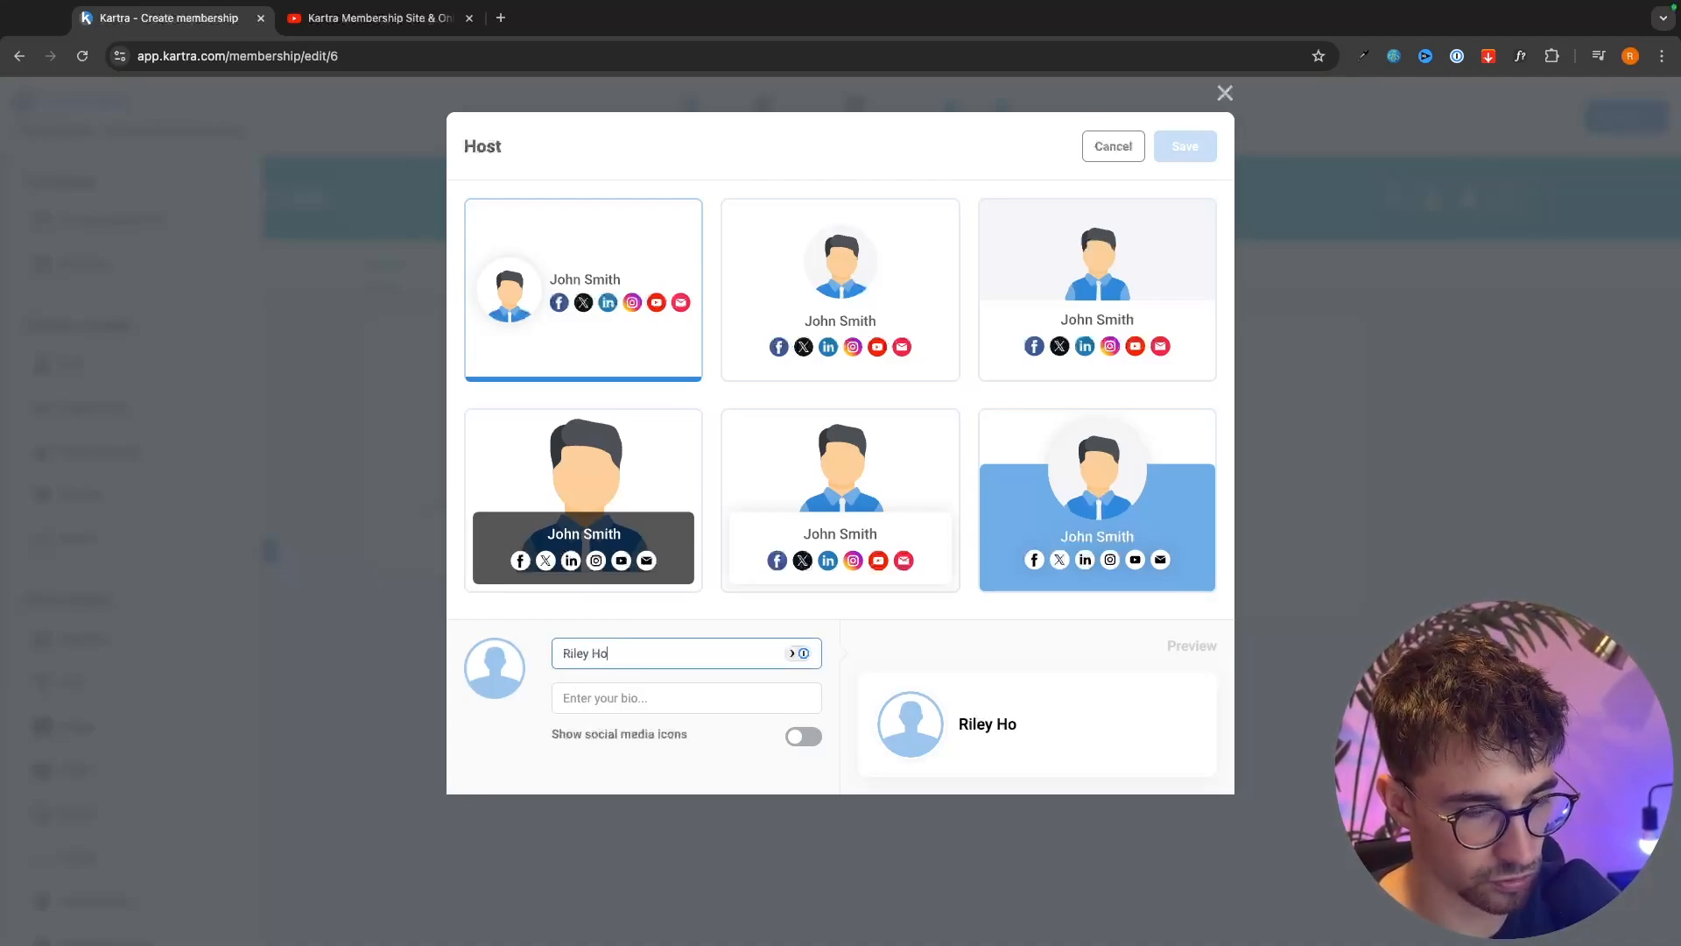
text(lden)
click(630, 700)
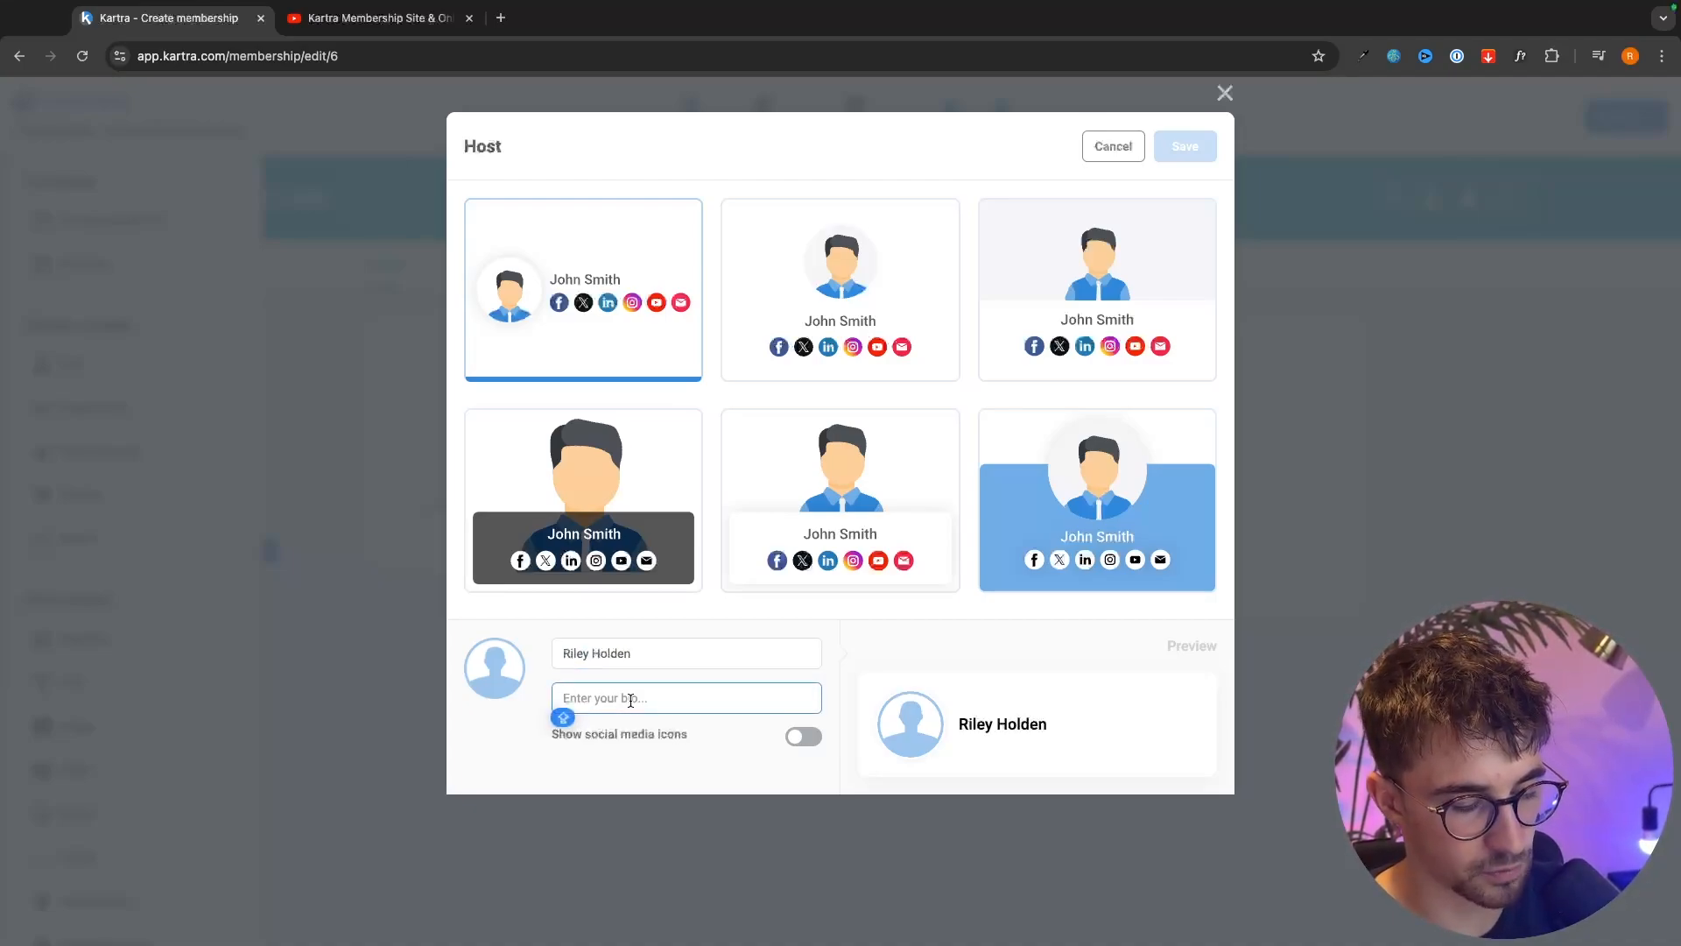
text(Your Affiliate Marketing Coach)
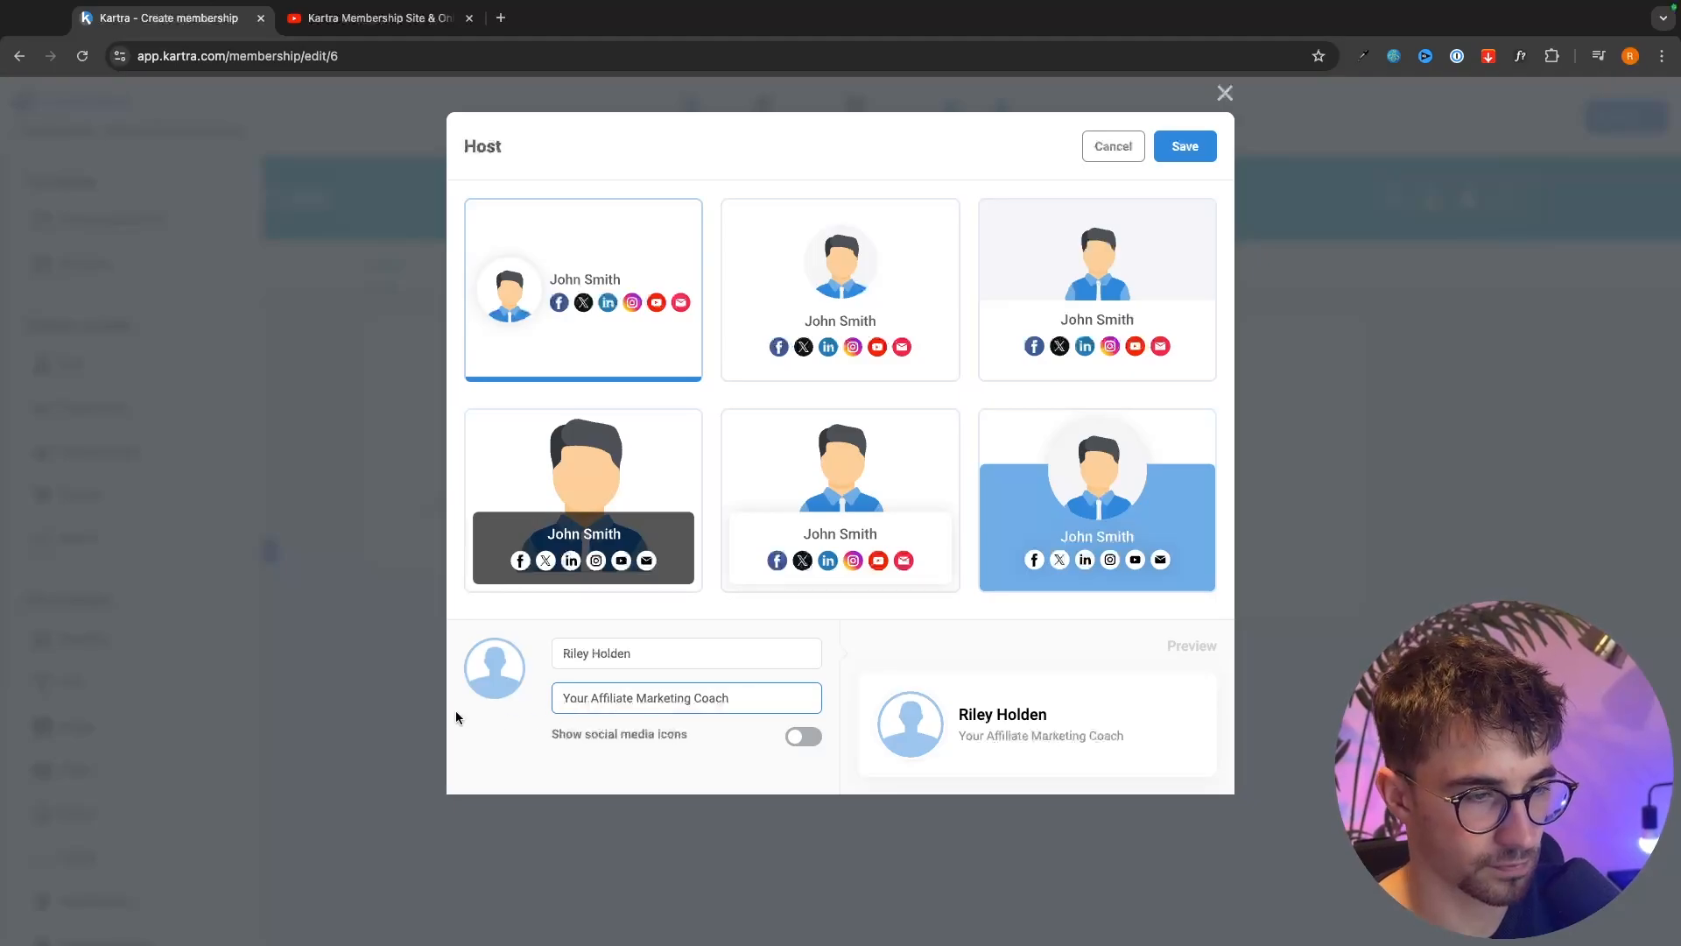
- Replace the host's profile picture with the Untitled-5-12 image from the image library and save the Host block
click(492, 670)
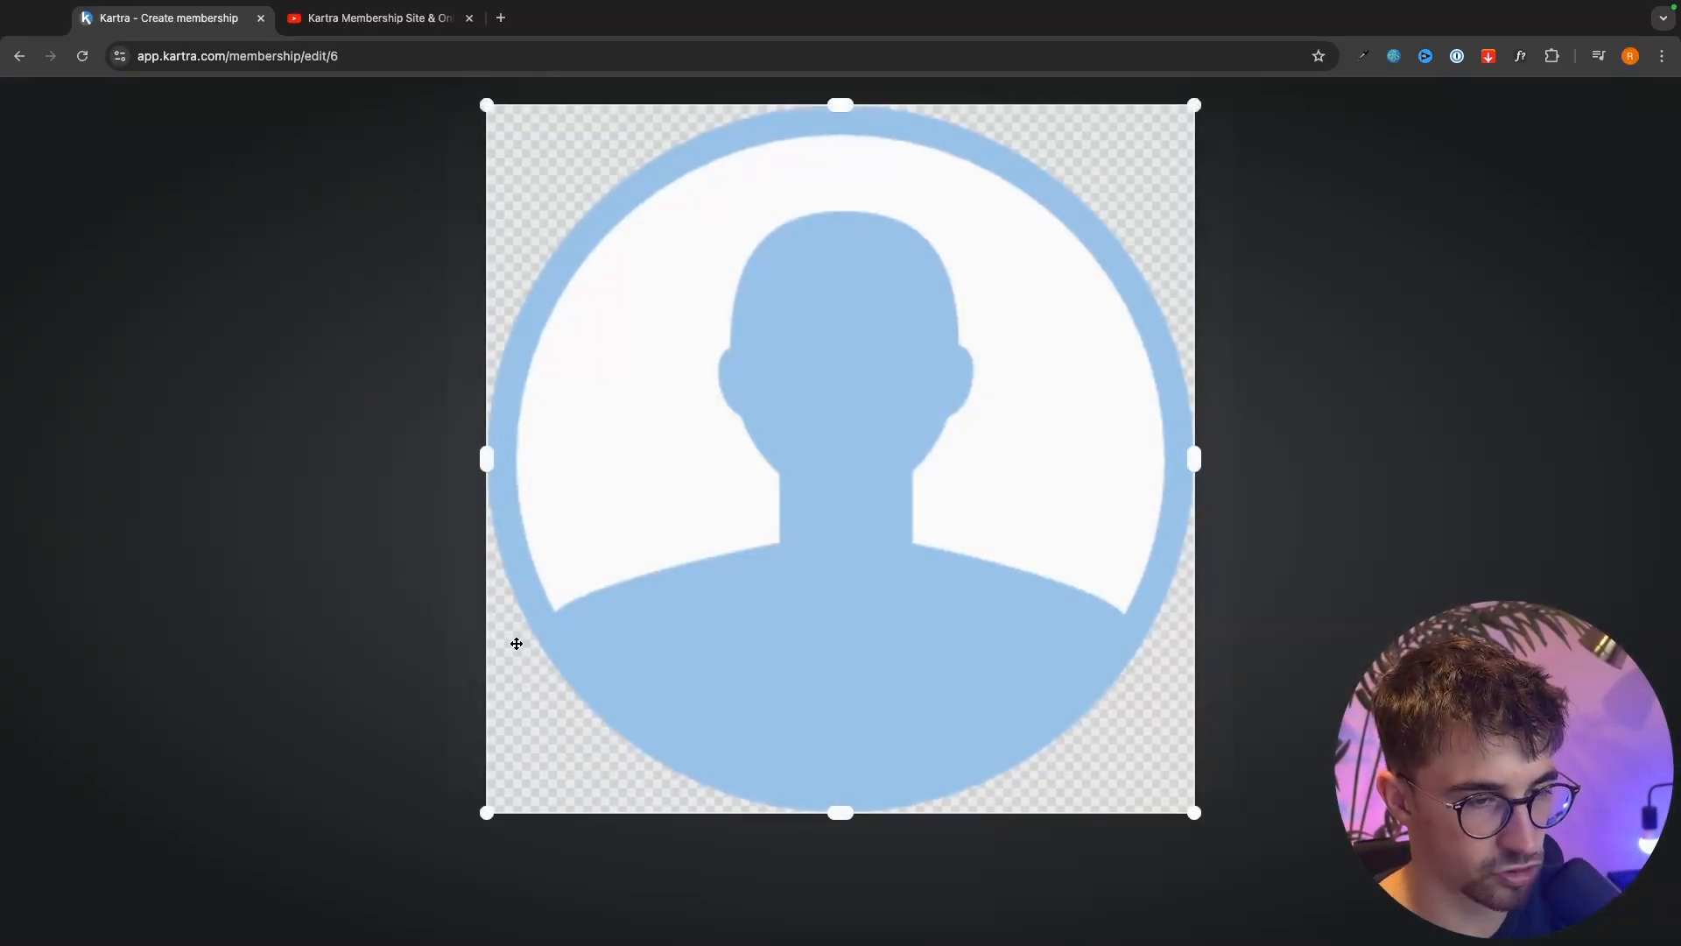
click(774, 849)
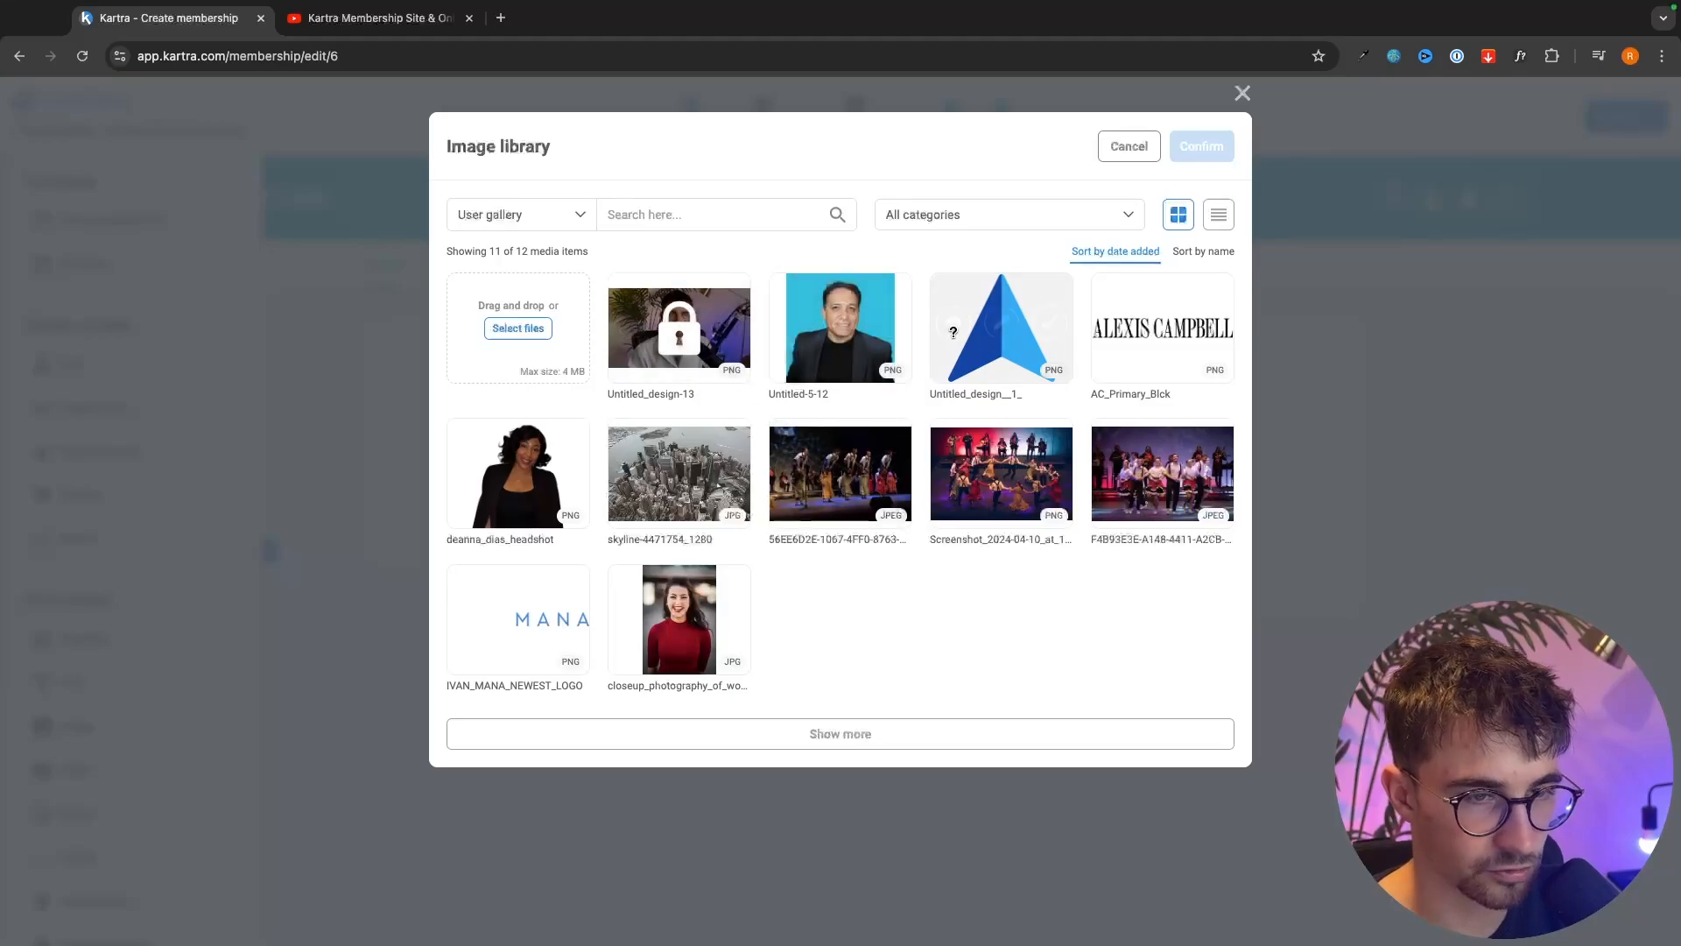
click(888, 329)
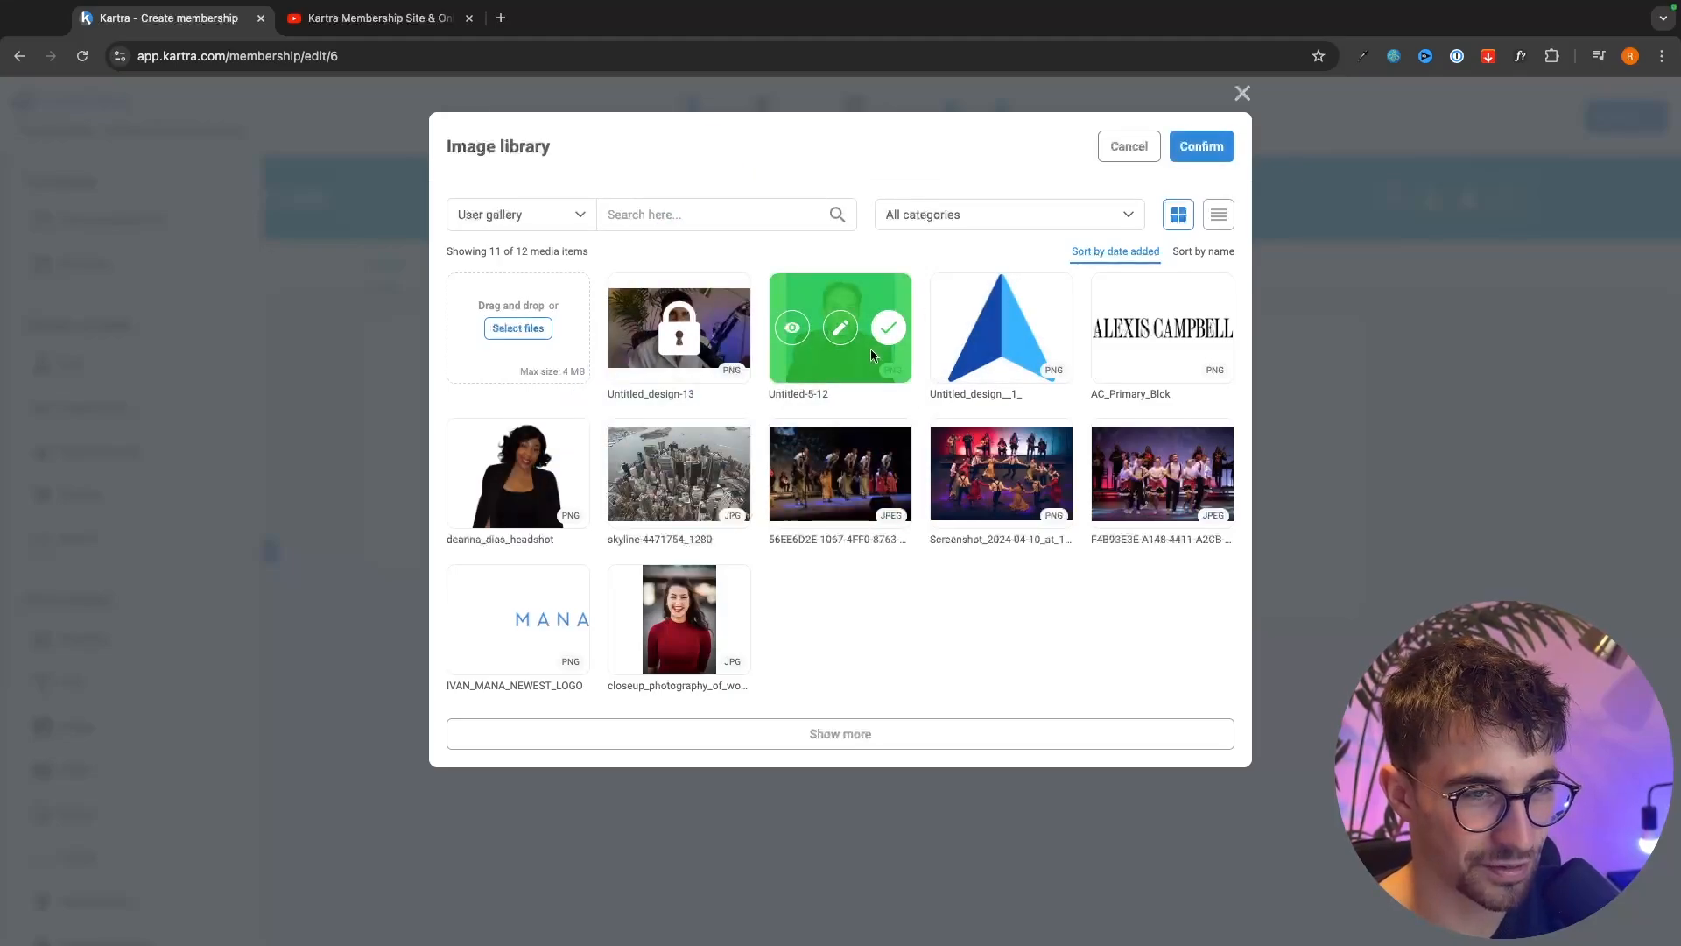
click(1220, 158)
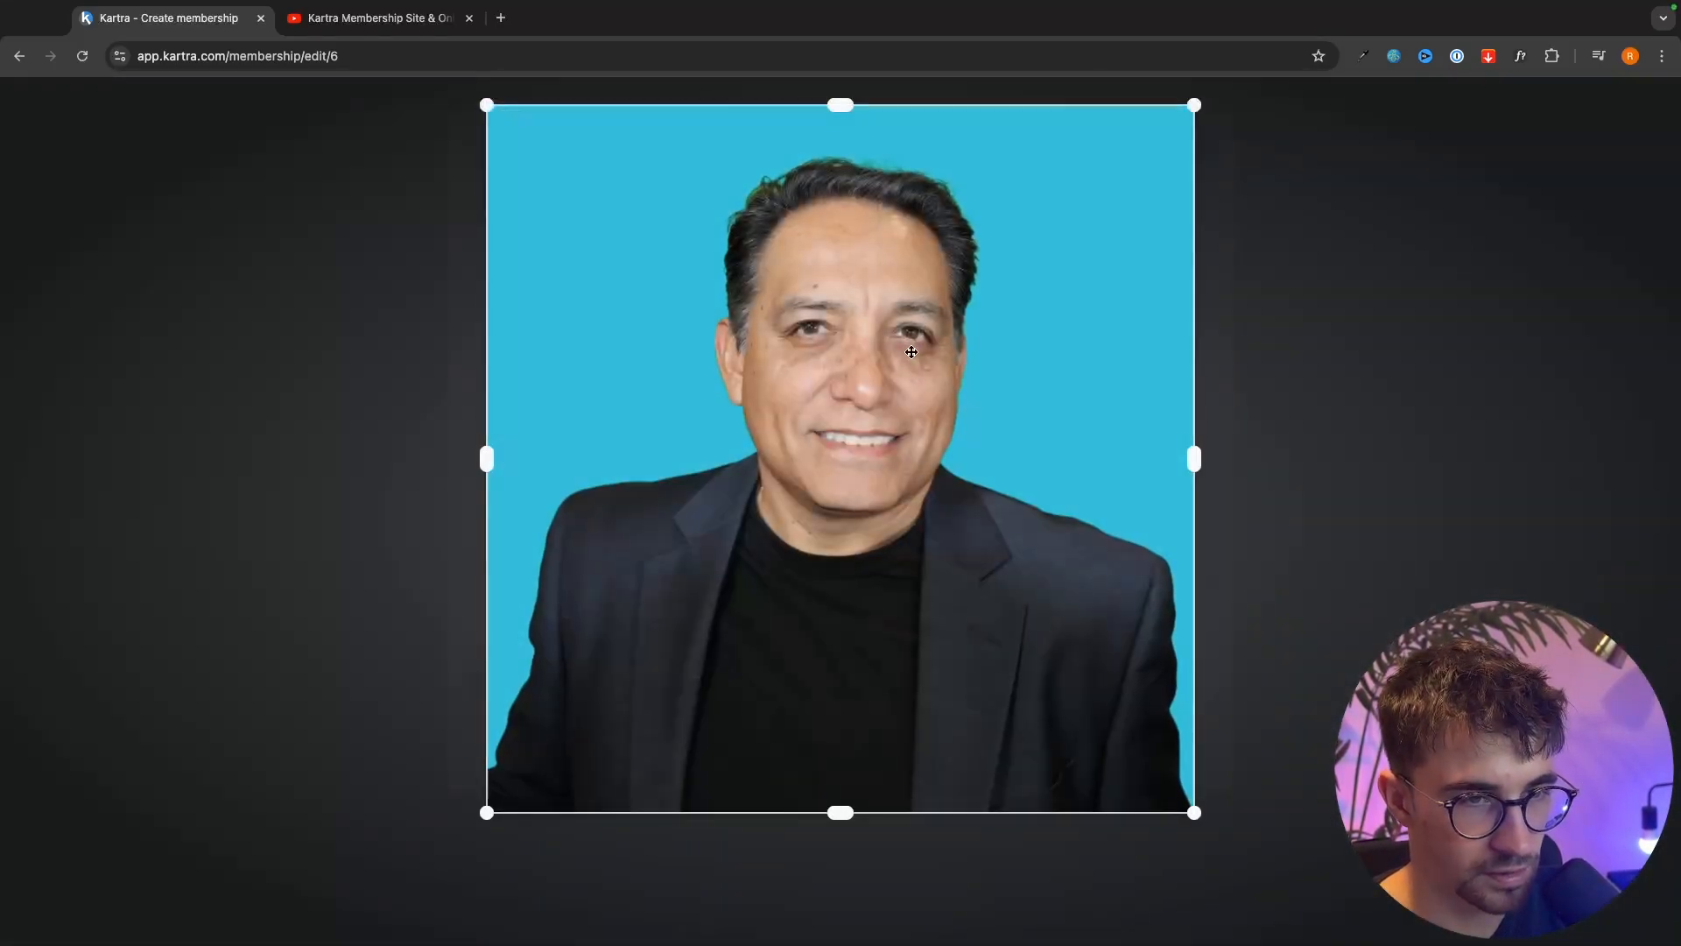
click(895, 848)
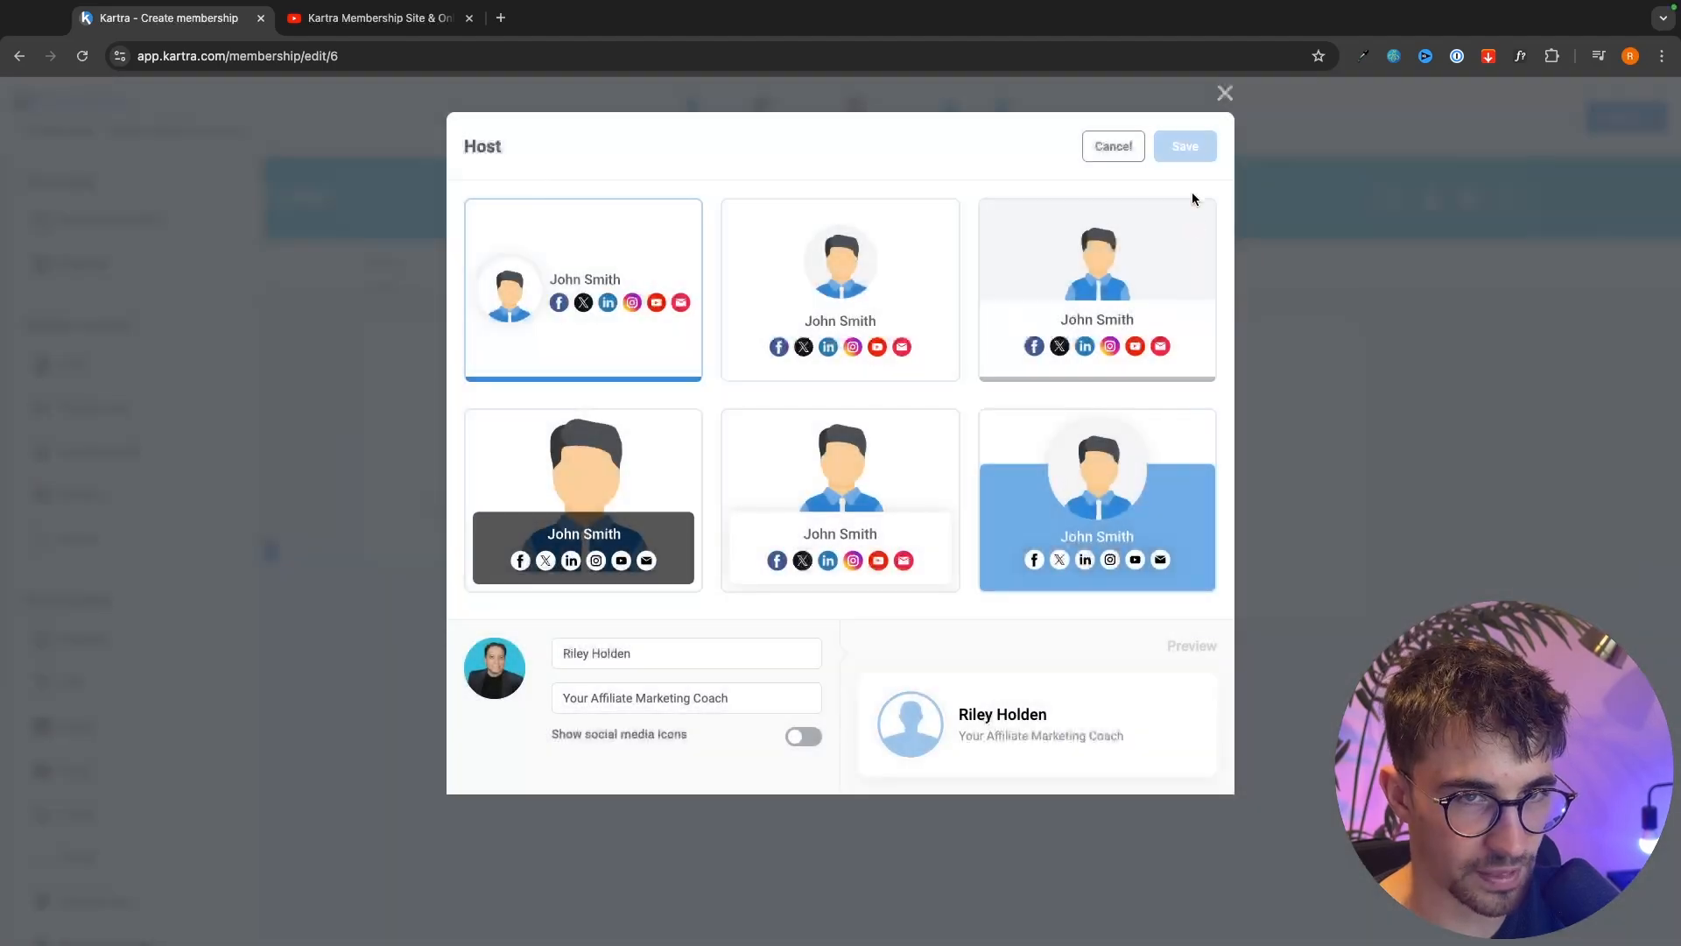
click(1187, 147)
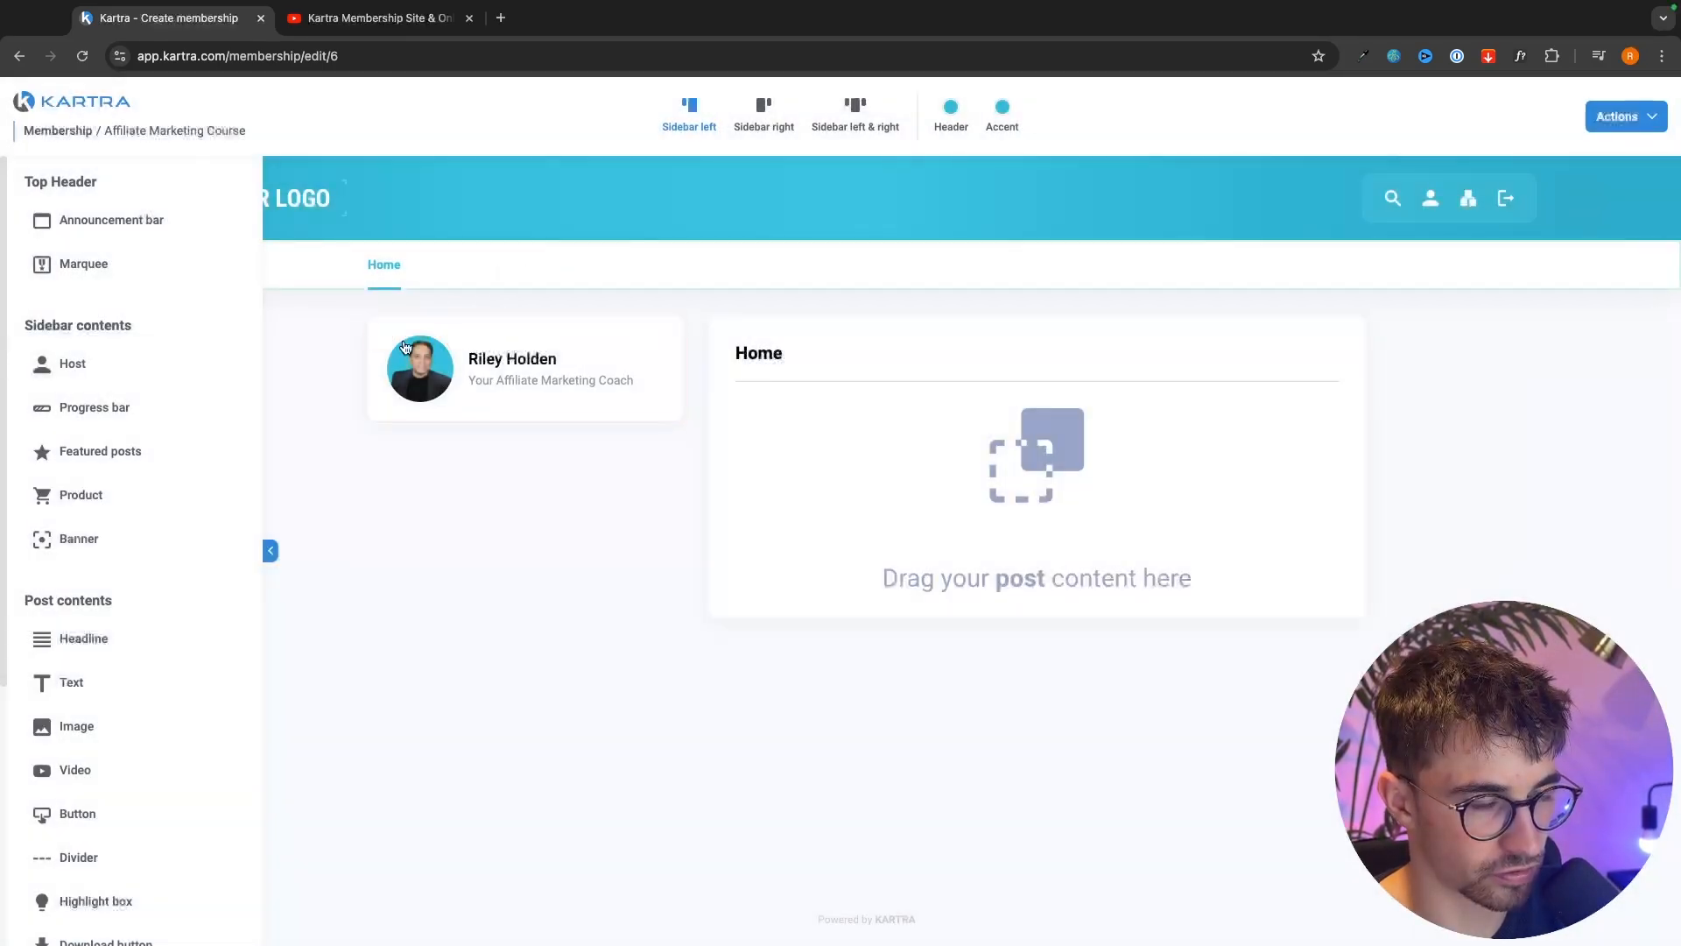
- Add a progress bar to the sidebar directly below the Host block
mouse_move(408, 422)
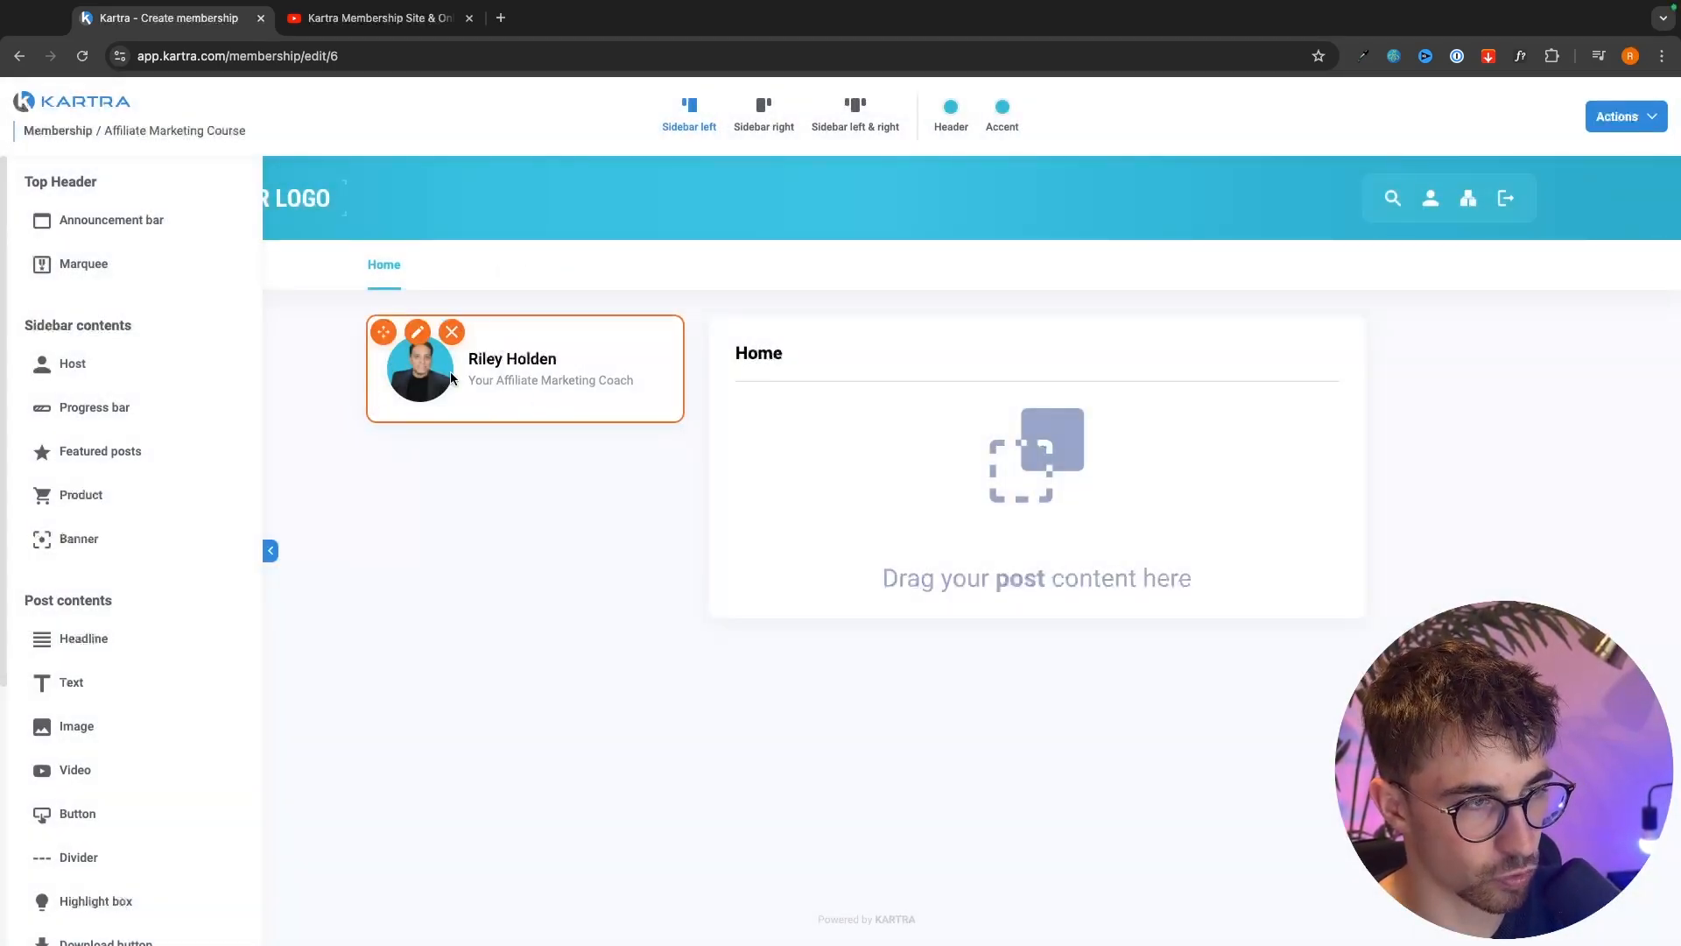
drag(98, 414, 111, 413)
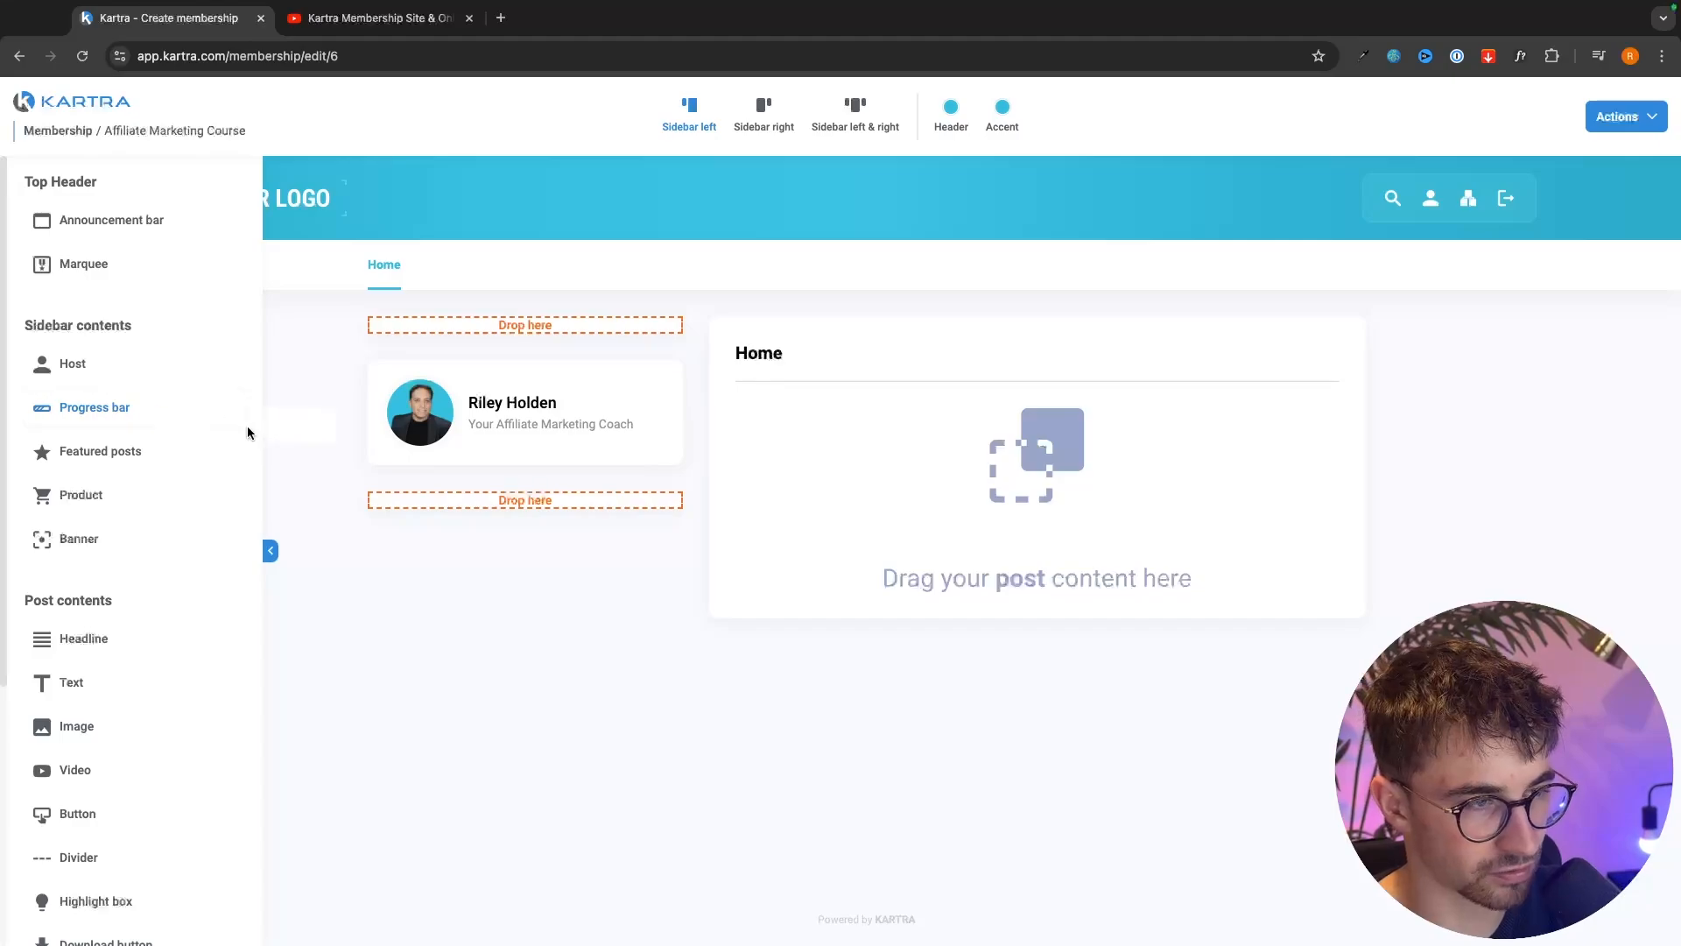
drag(247, 426, 525, 506)
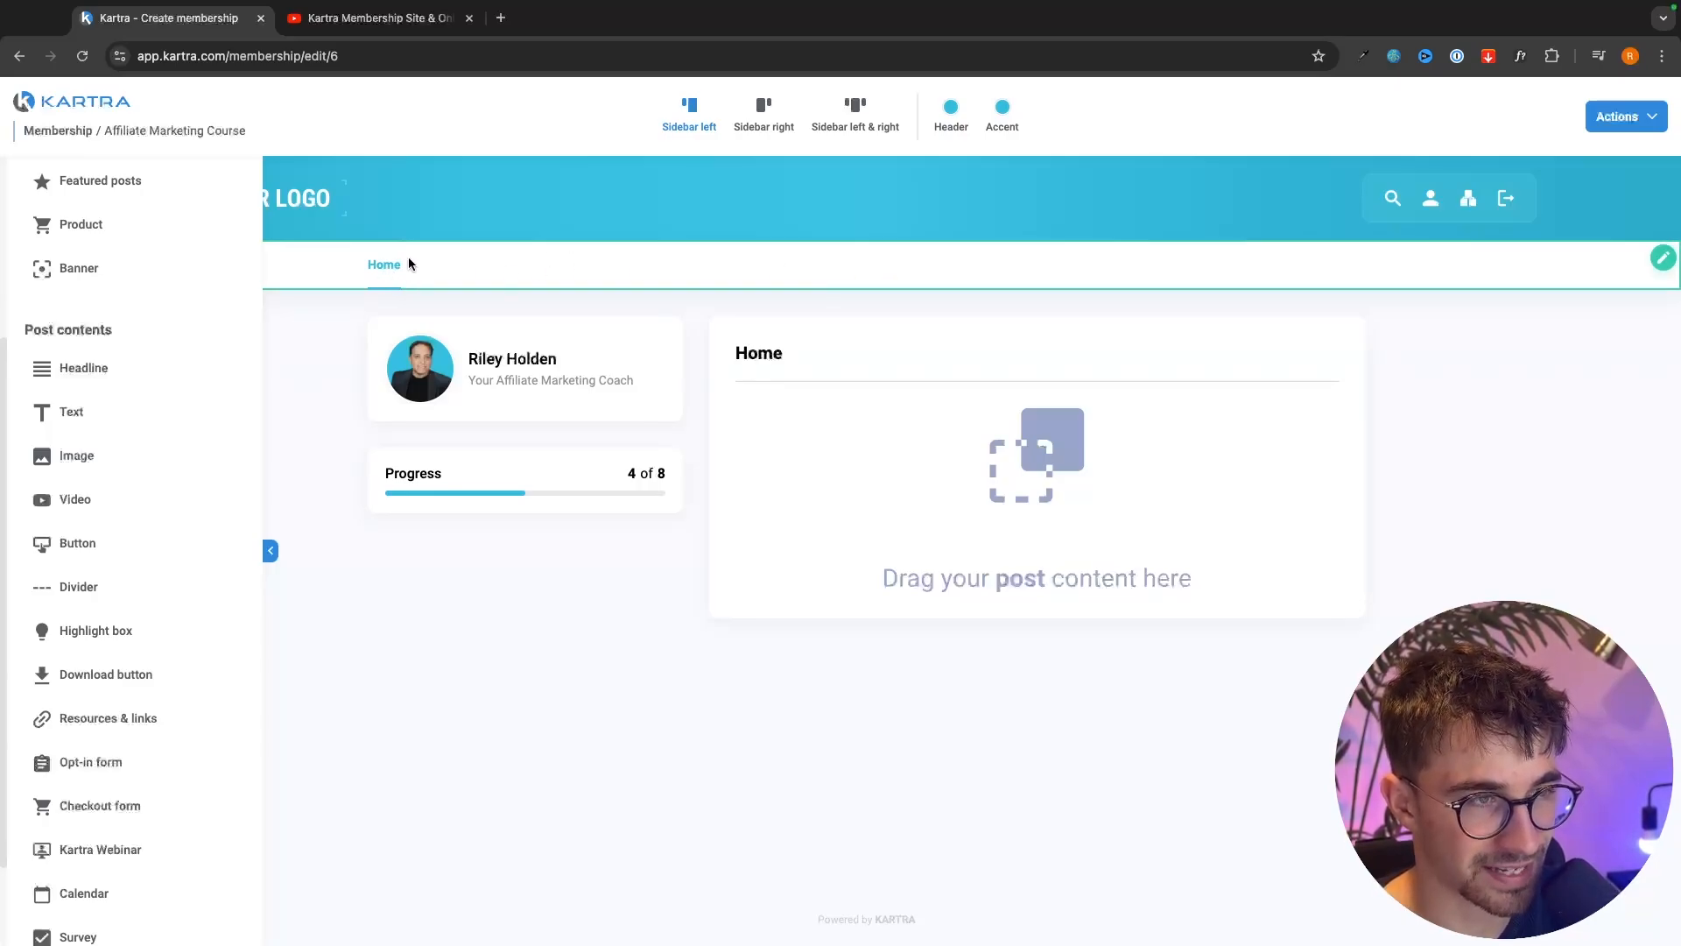
- Add a category named "Module 1 - Welcome To The Course" to the membership's navigation menu and save it
click(1664, 261)
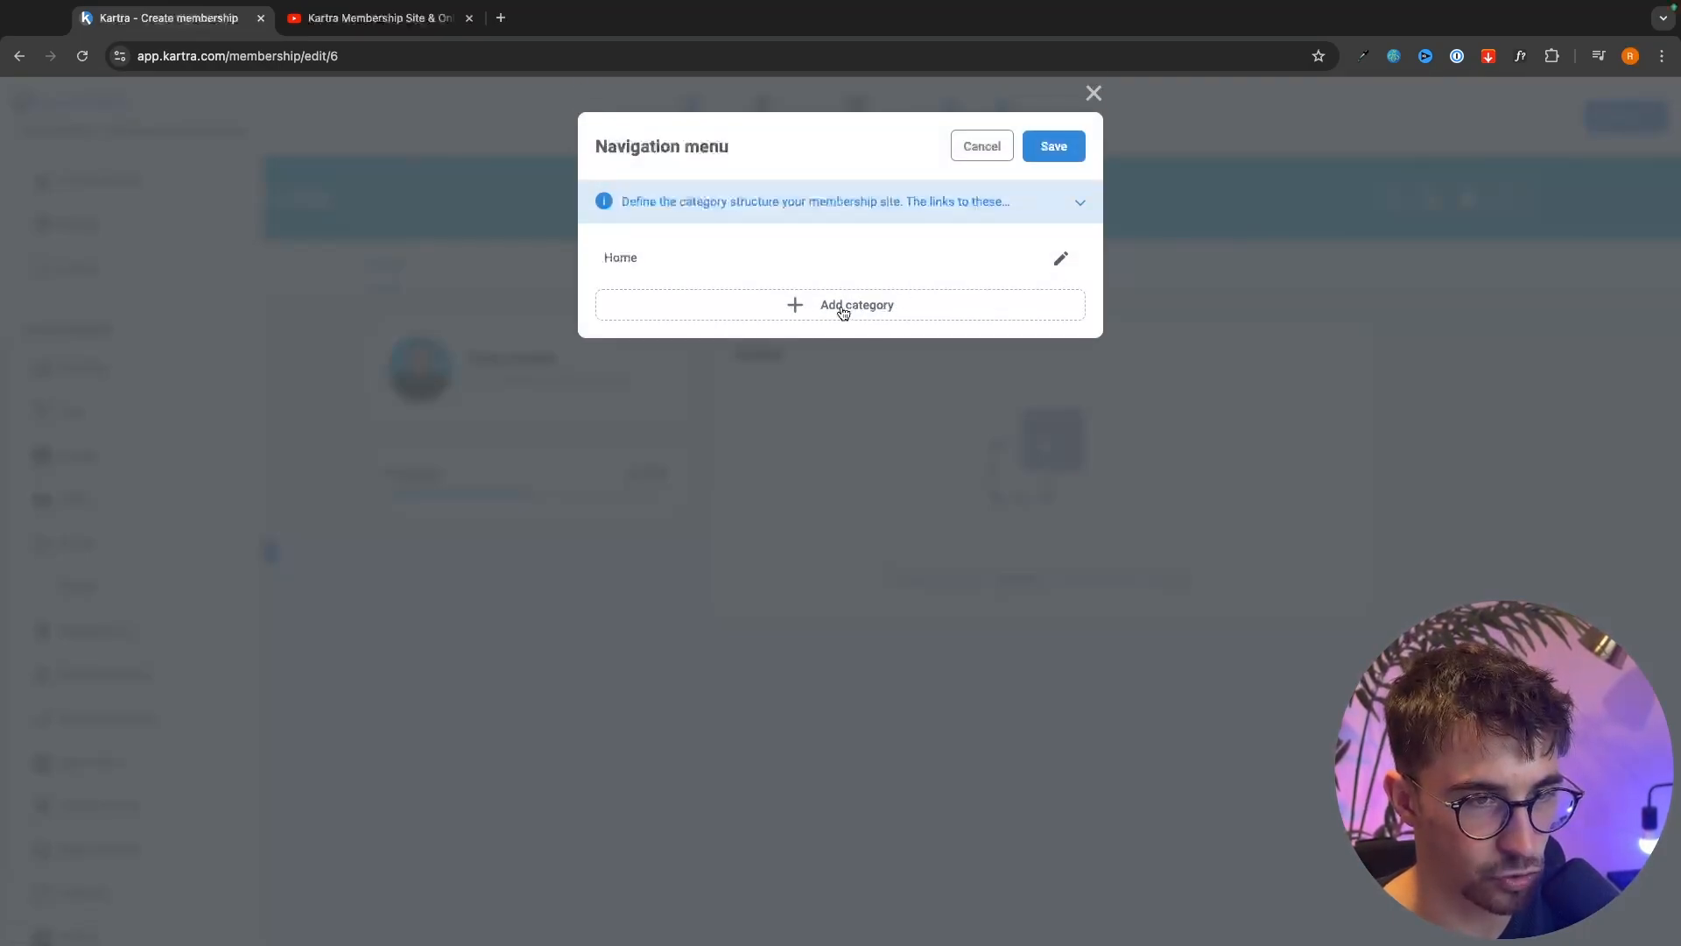
click(1094, 93)
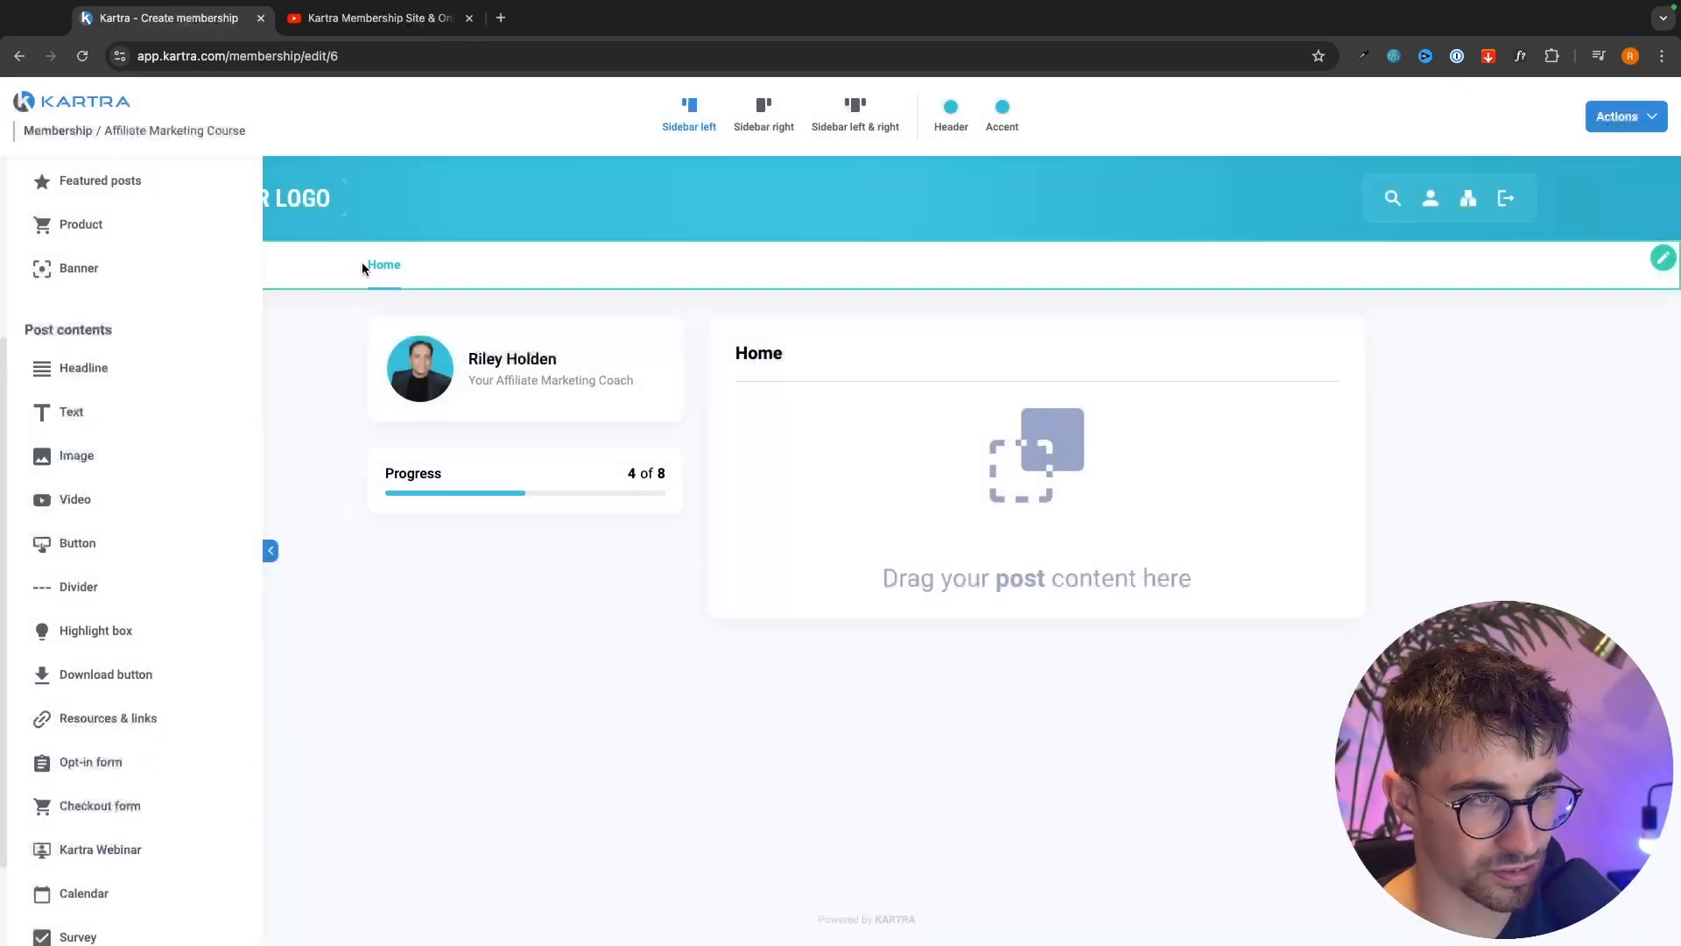
click(1663, 258)
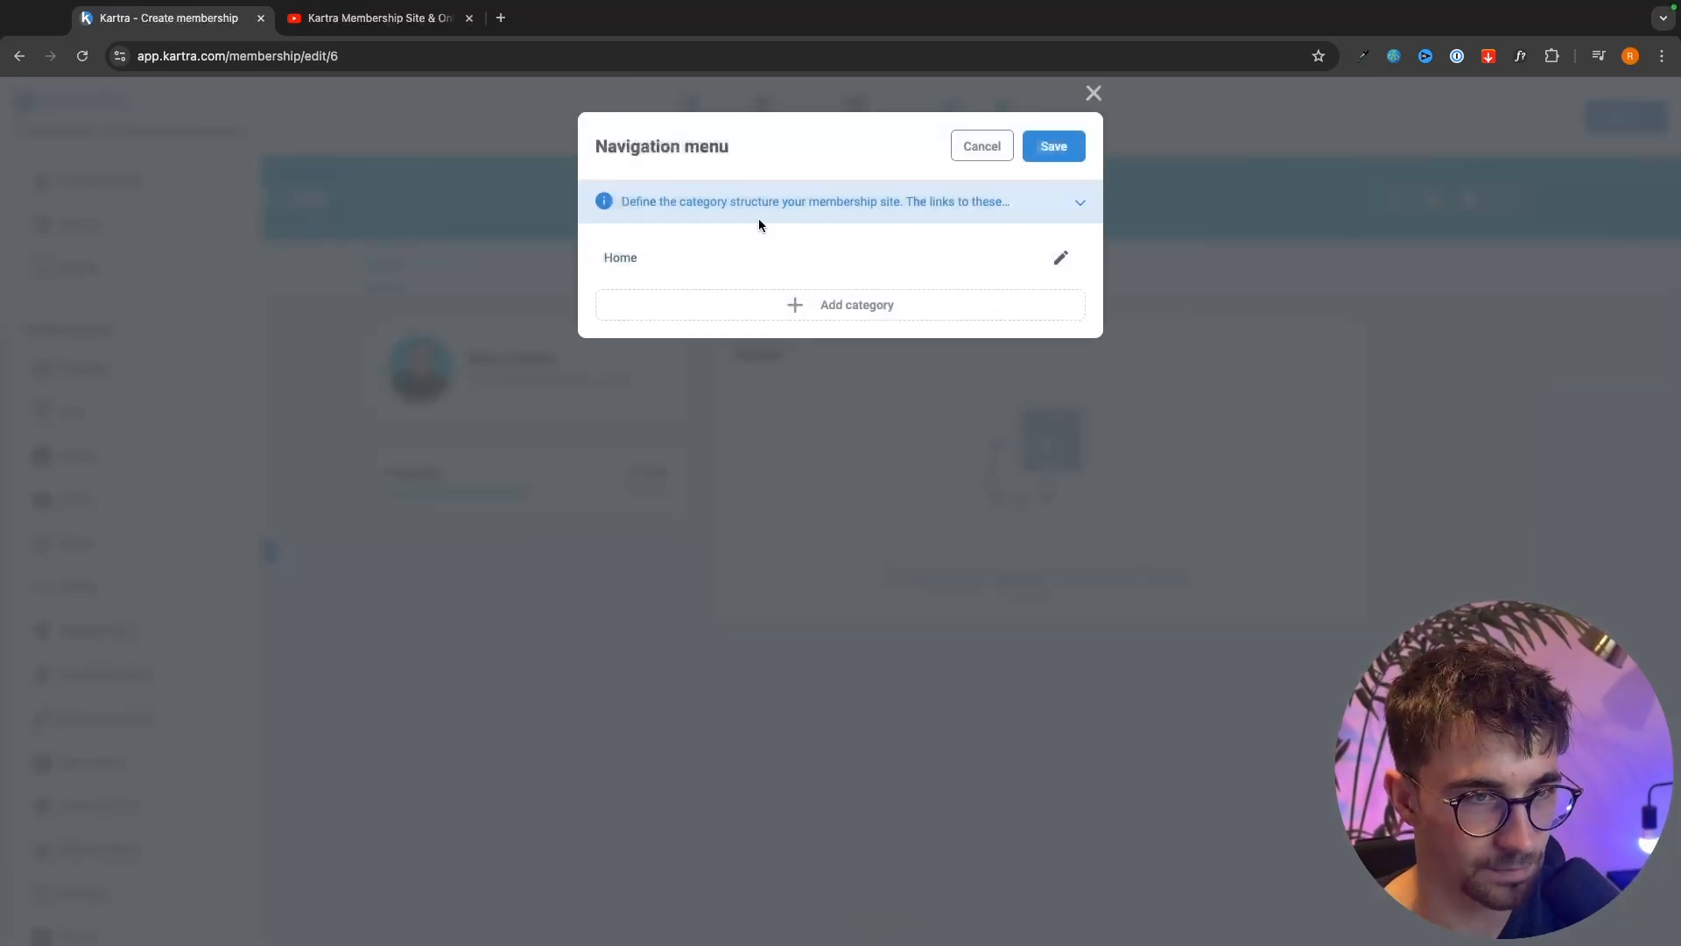
click(804, 319)
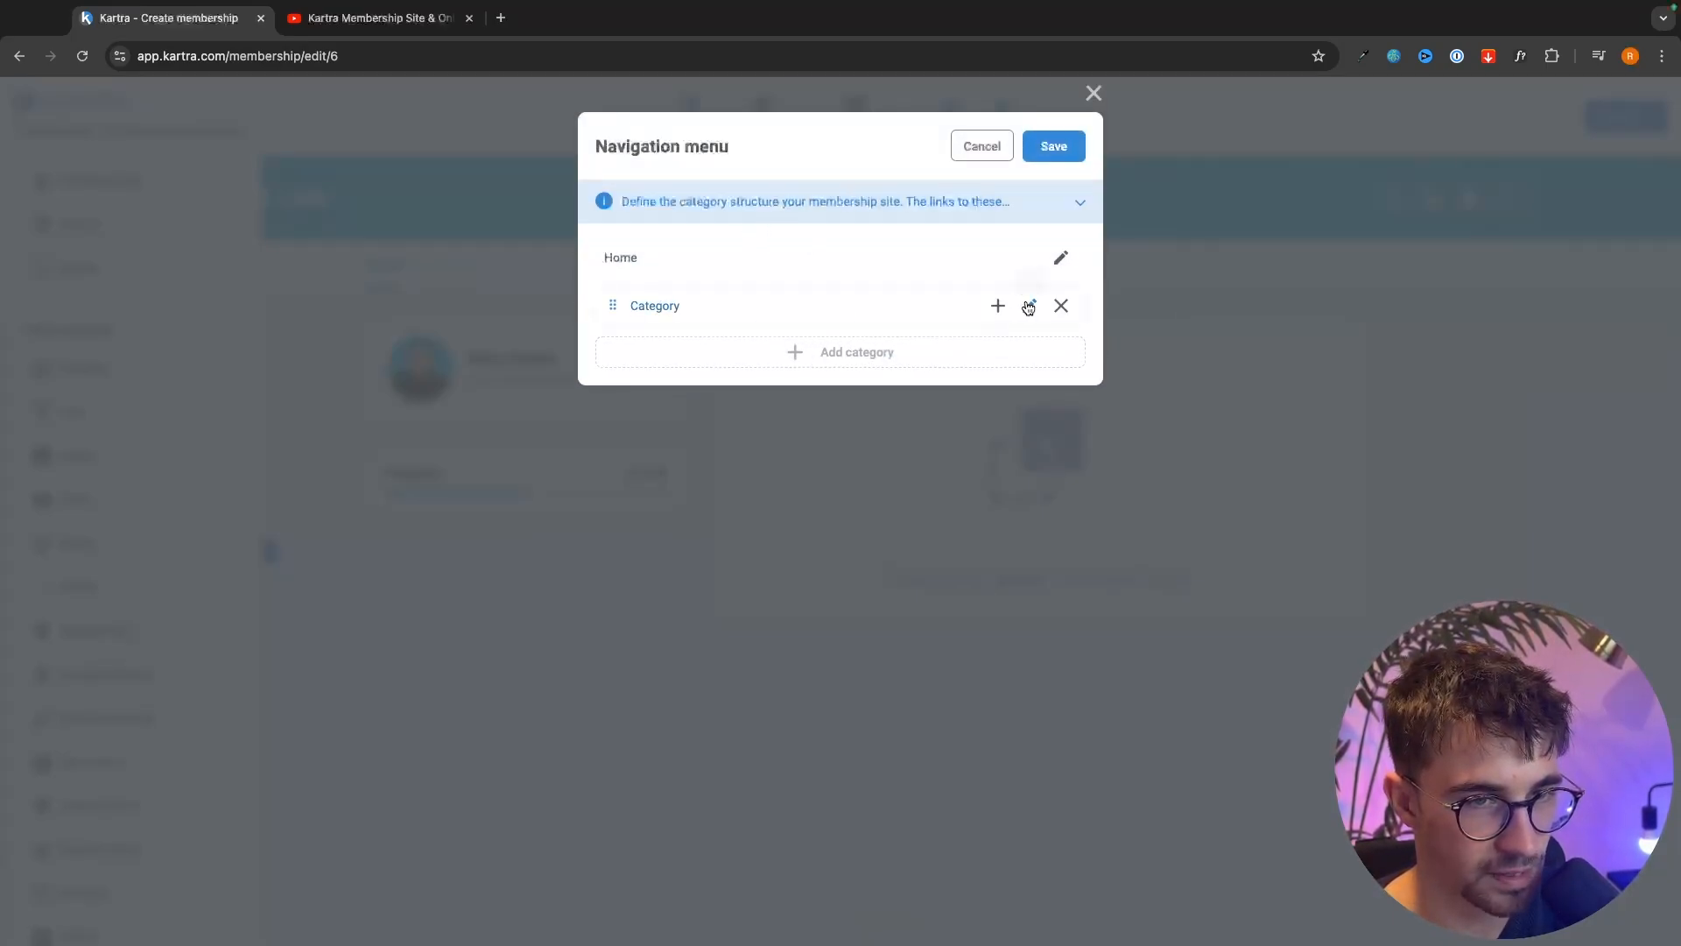
double_click(822, 317)
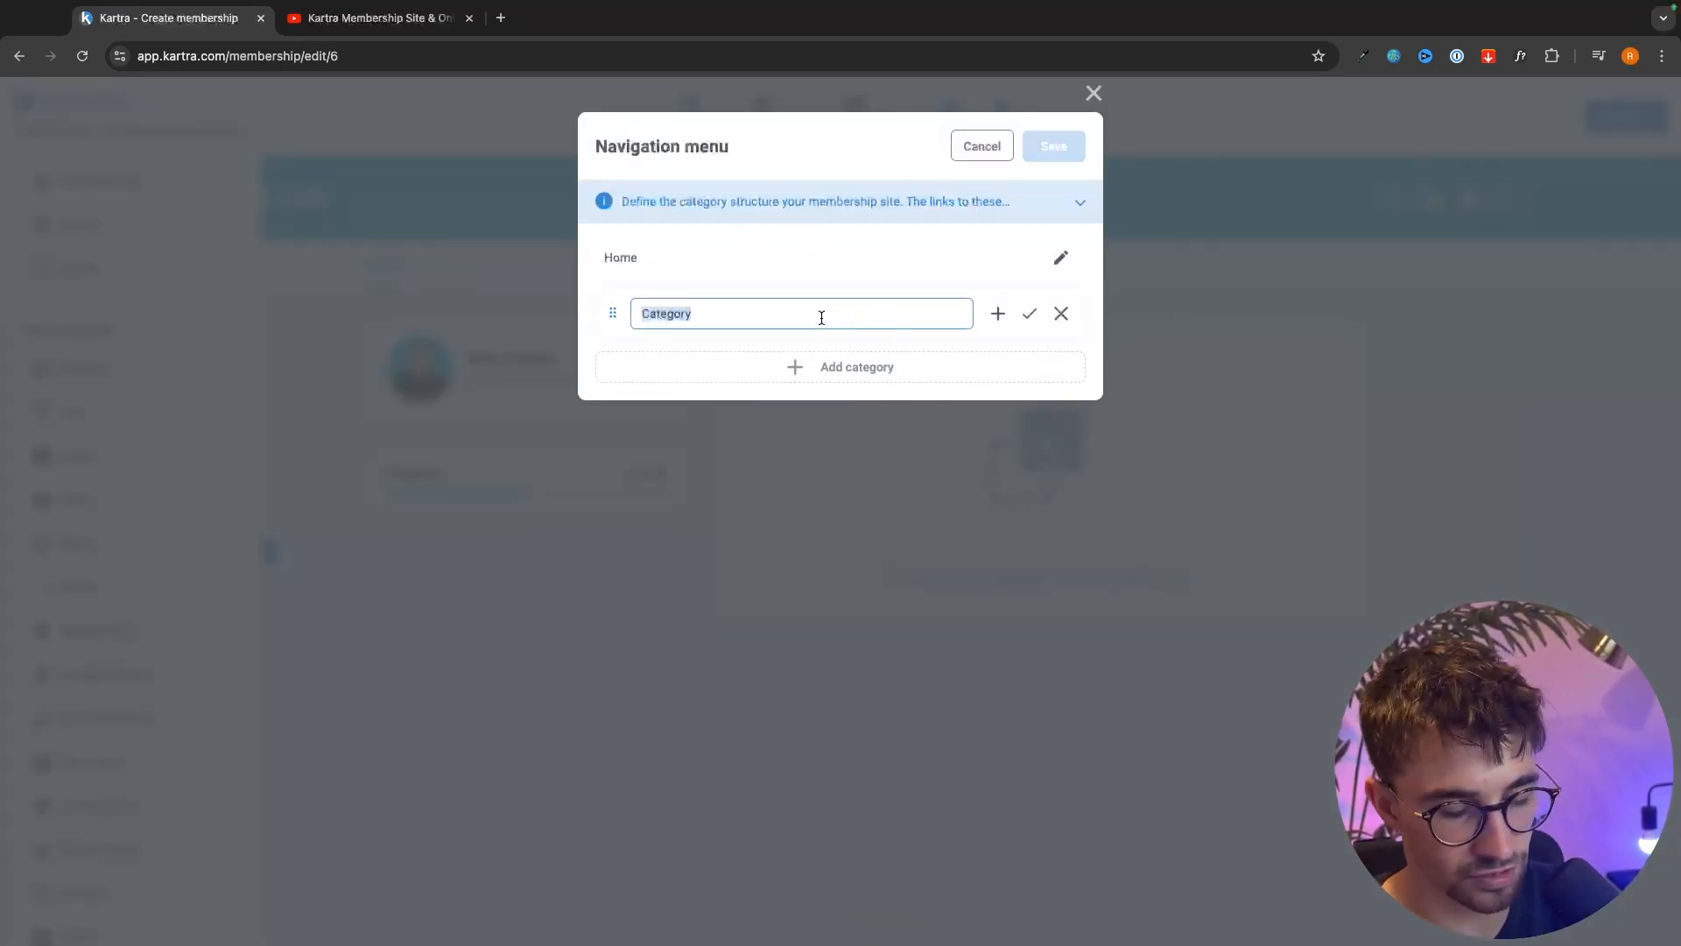
text(Module 1 - )
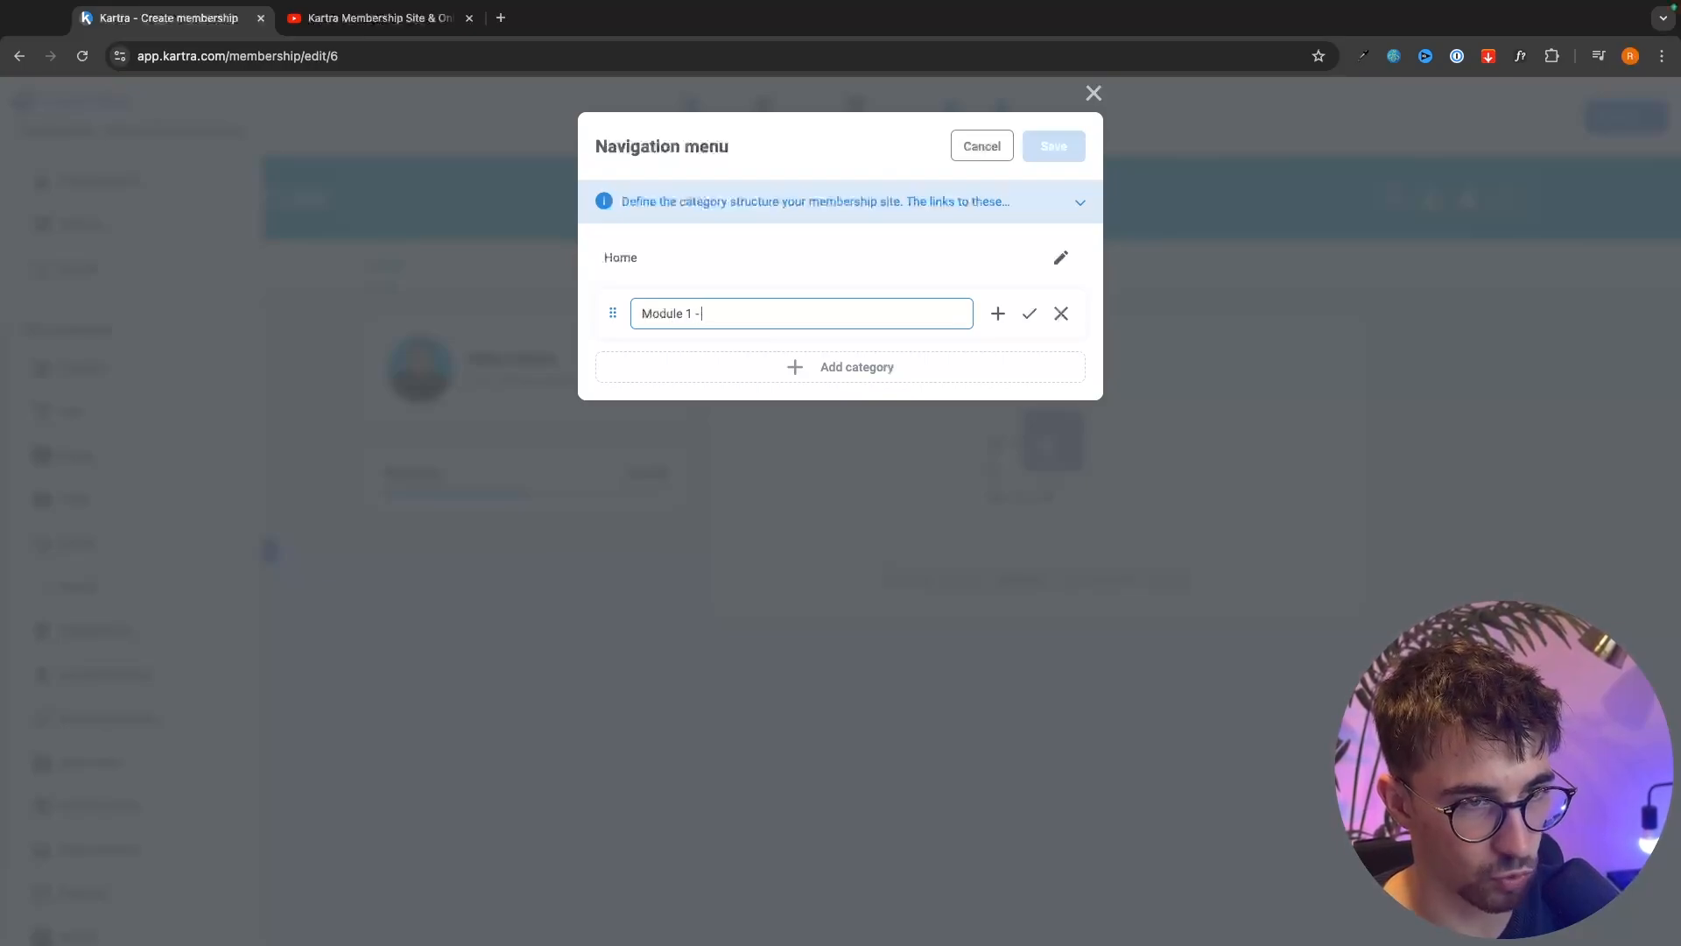
text(Welcome To The Cour)
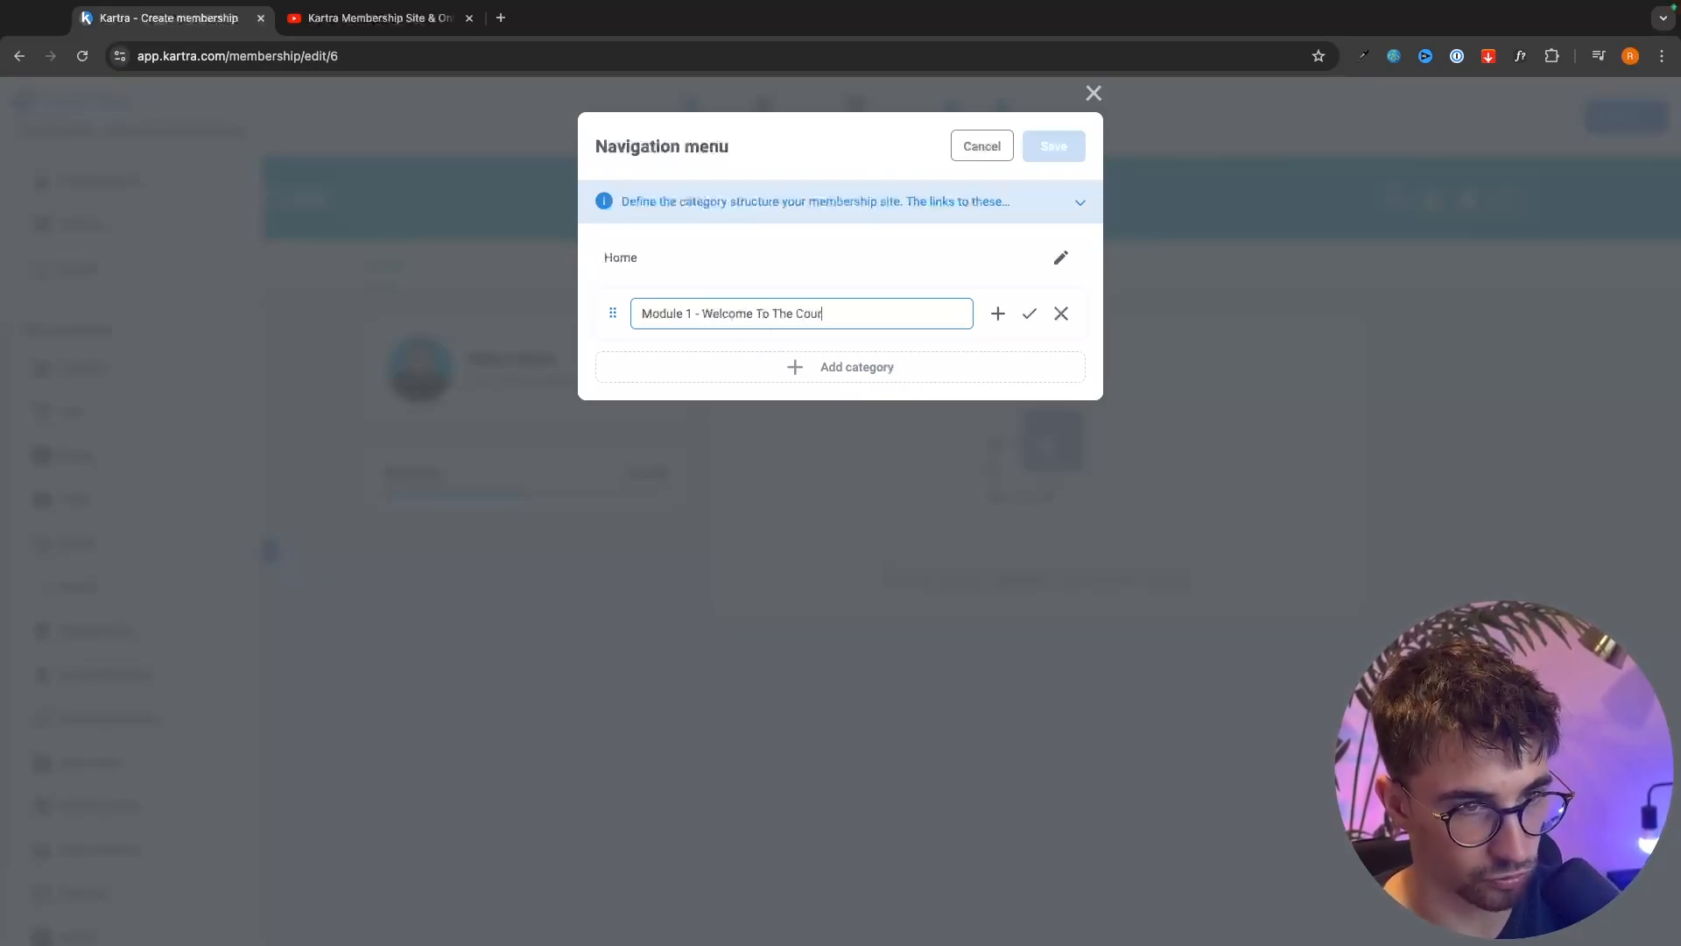
text(se)
click(1034, 313)
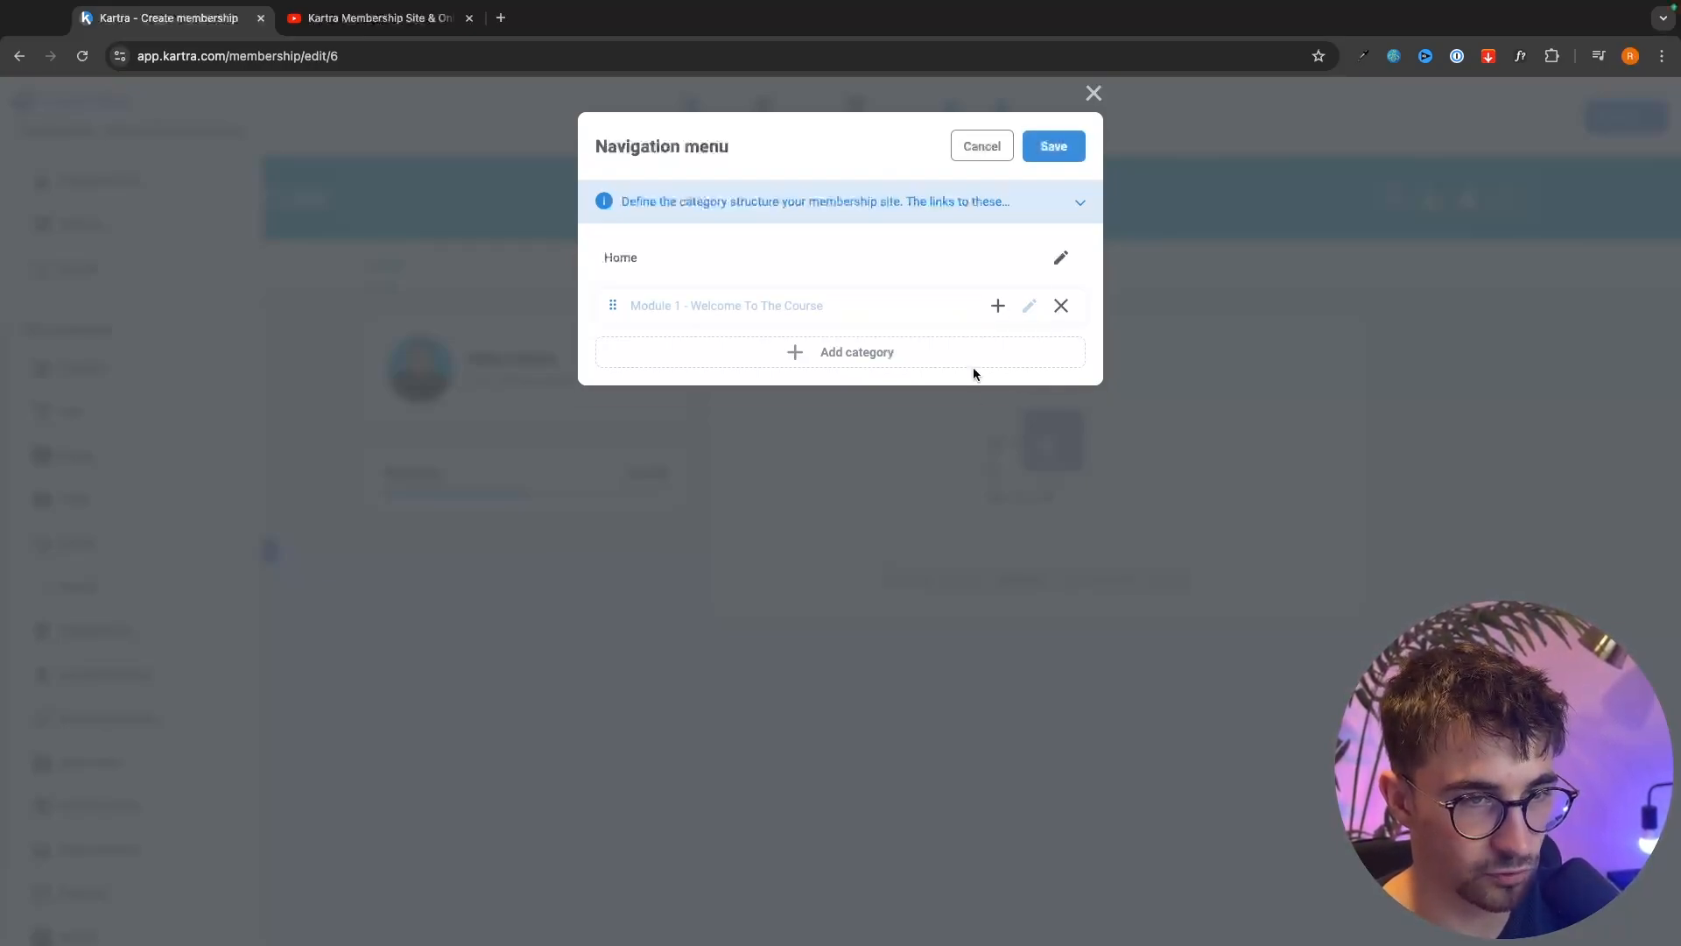
click(1056, 151)
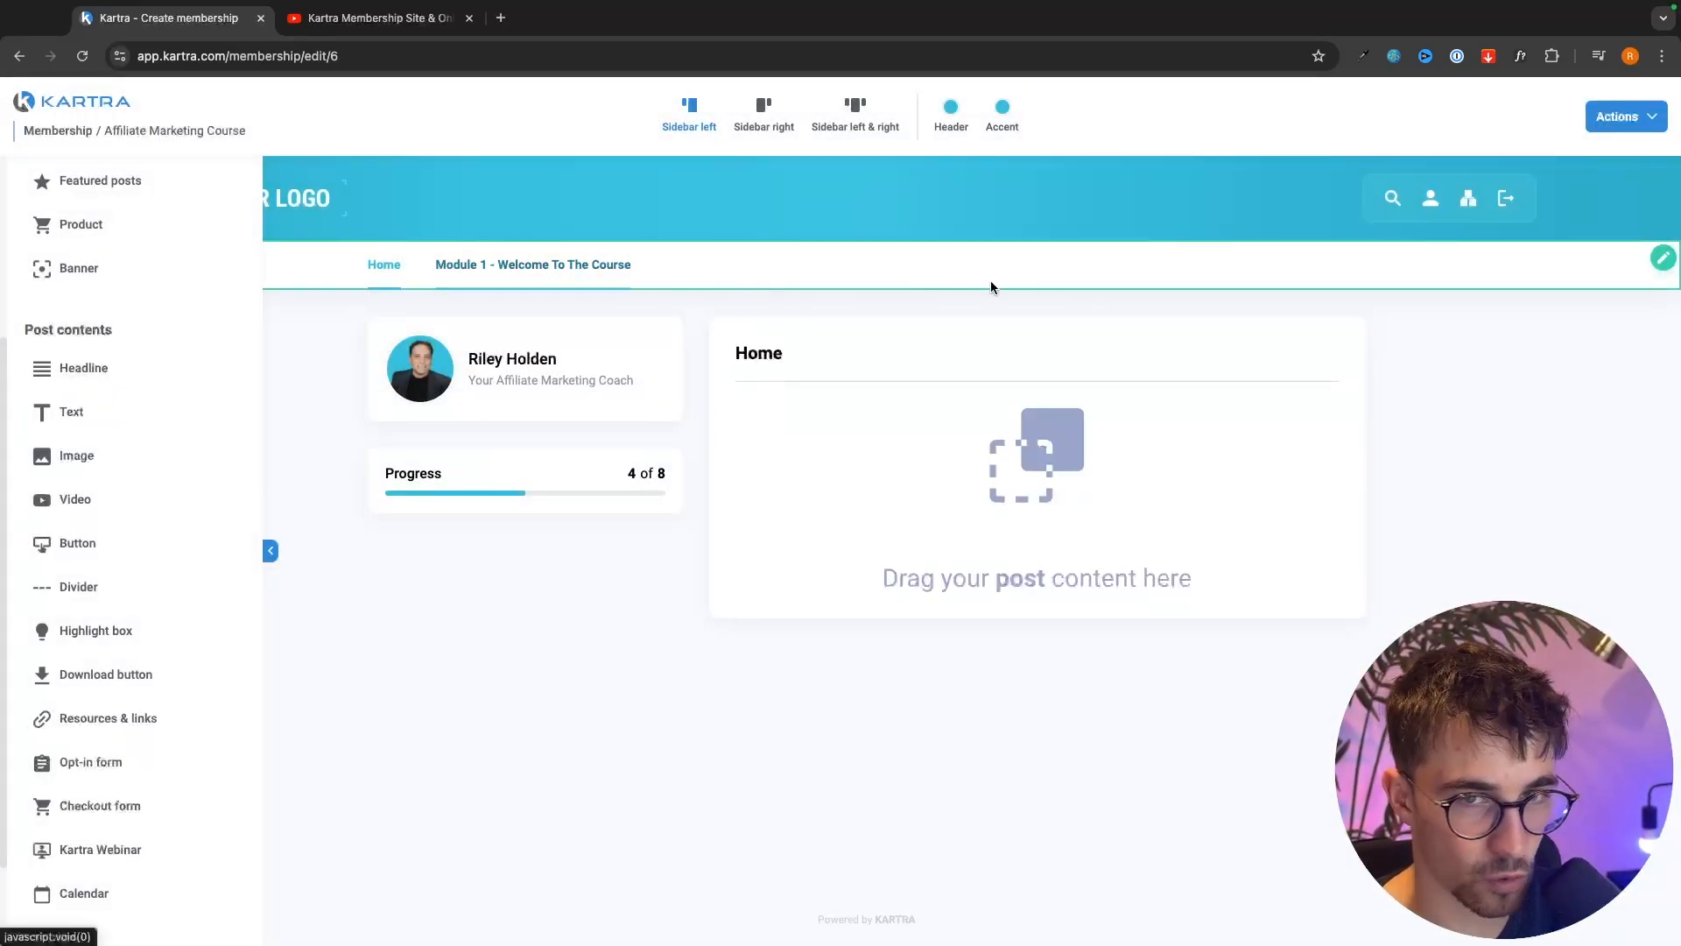
- Add a subcategory named "Lesson 1 - Welcome" under the Module 1 category in the navigation menu
click(1664, 259)
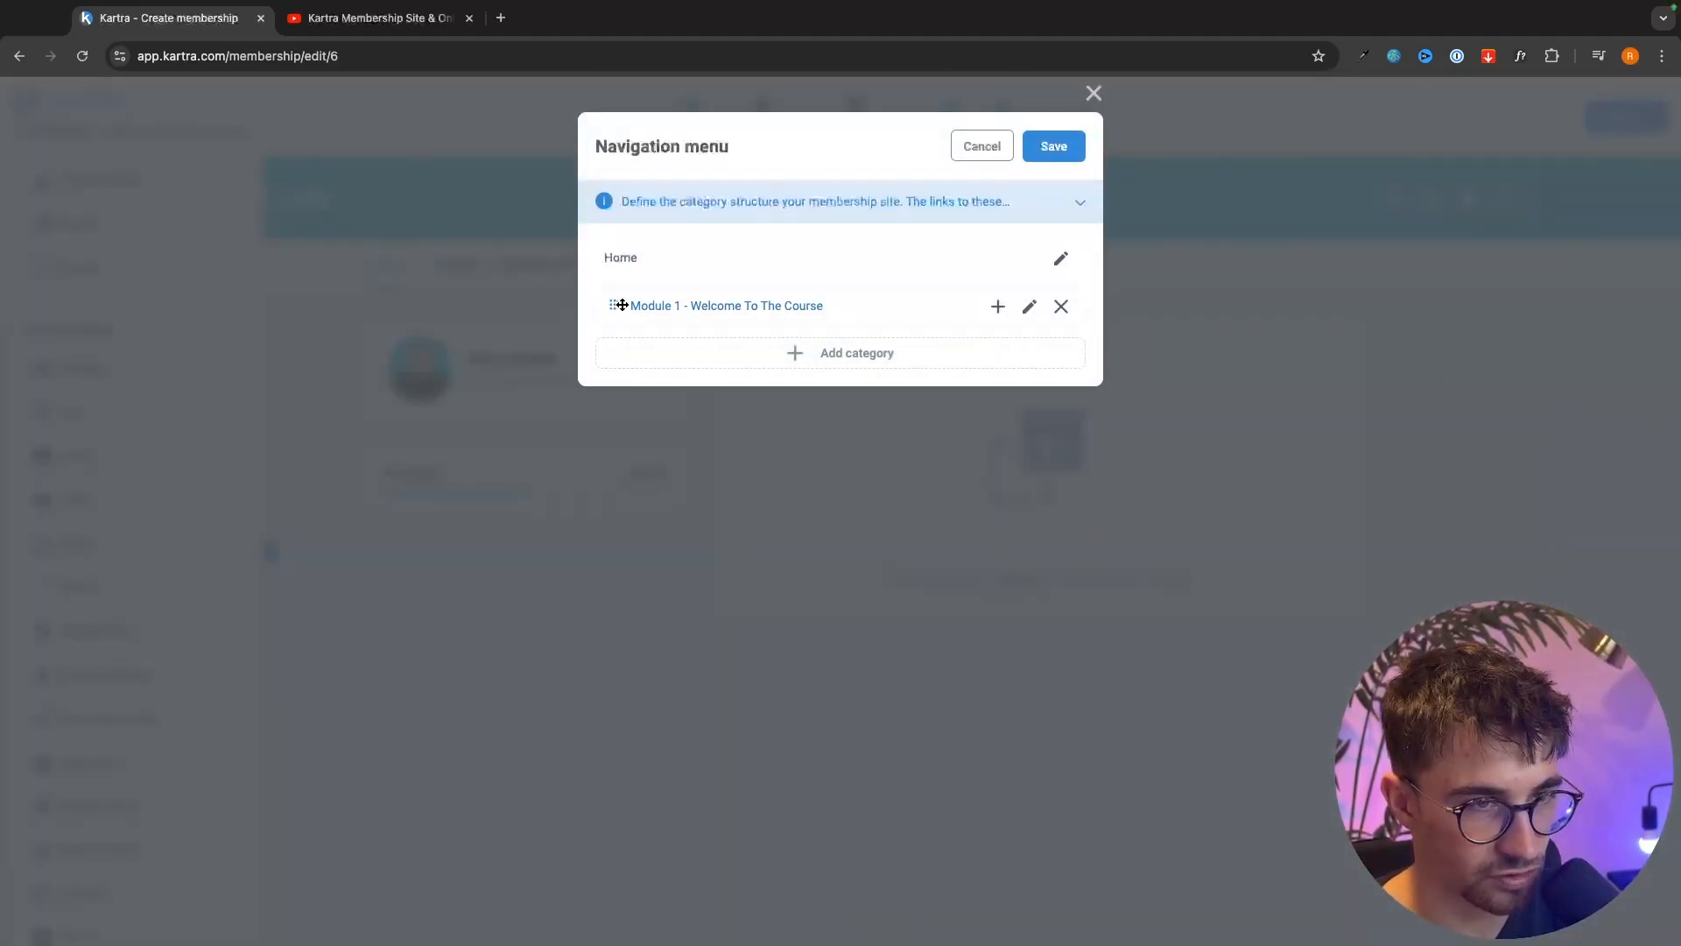
click(997, 313)
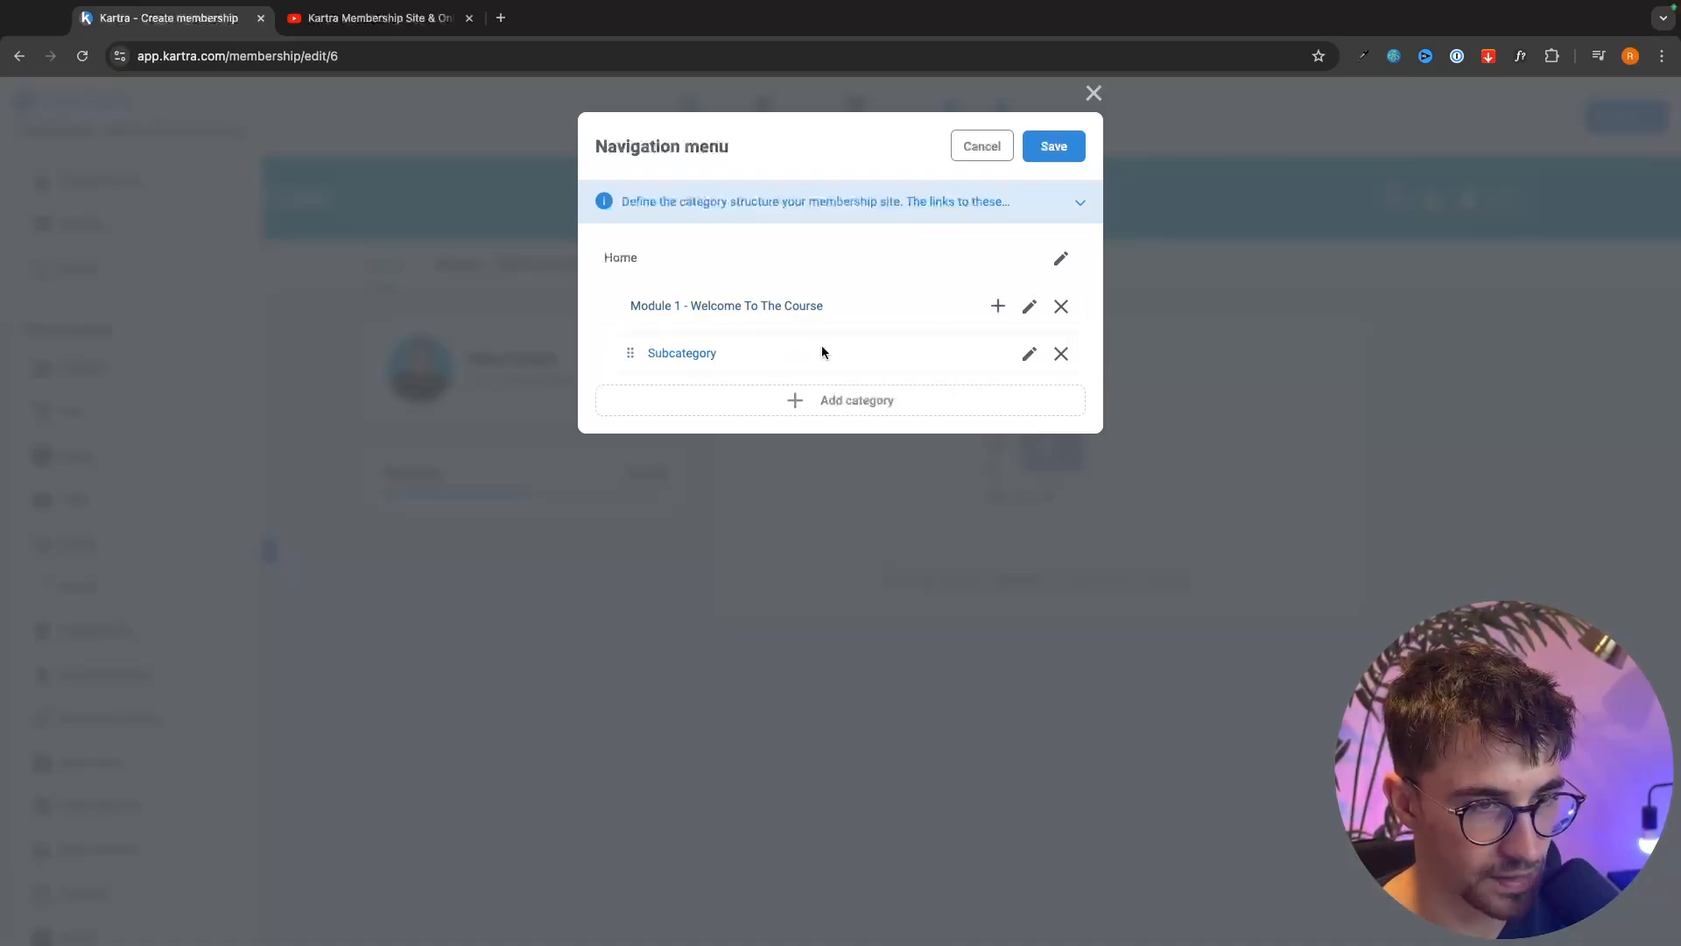
click(1029, 353)
drag(740, 362, 629, 362)
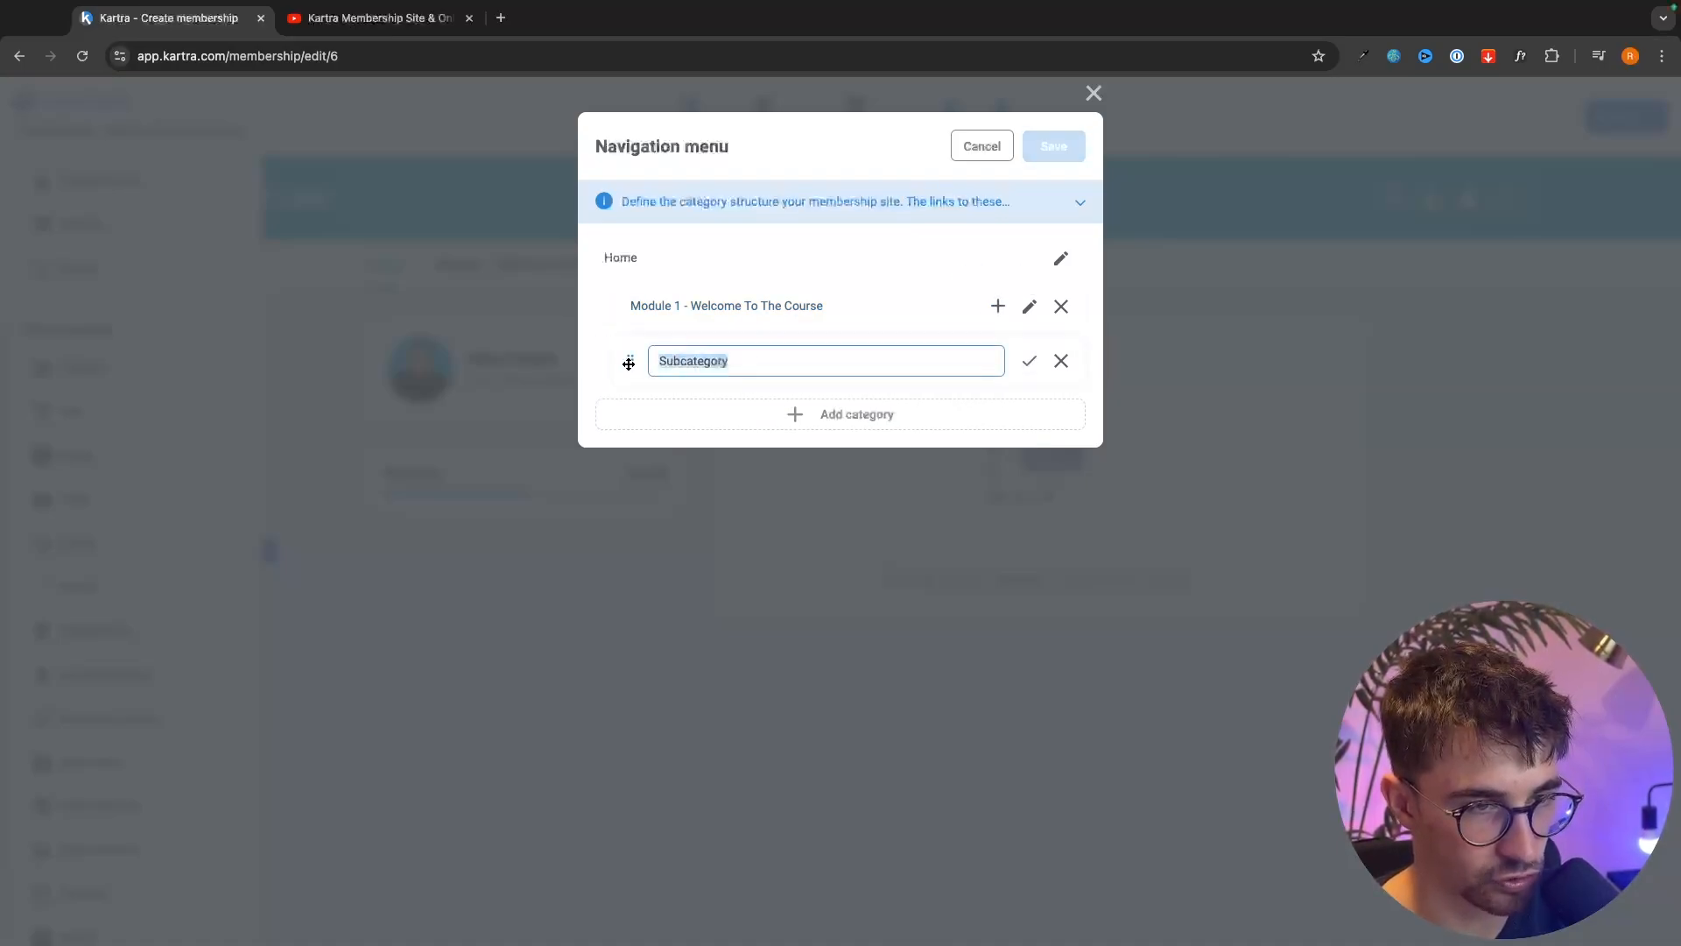
text(Lesson 1)
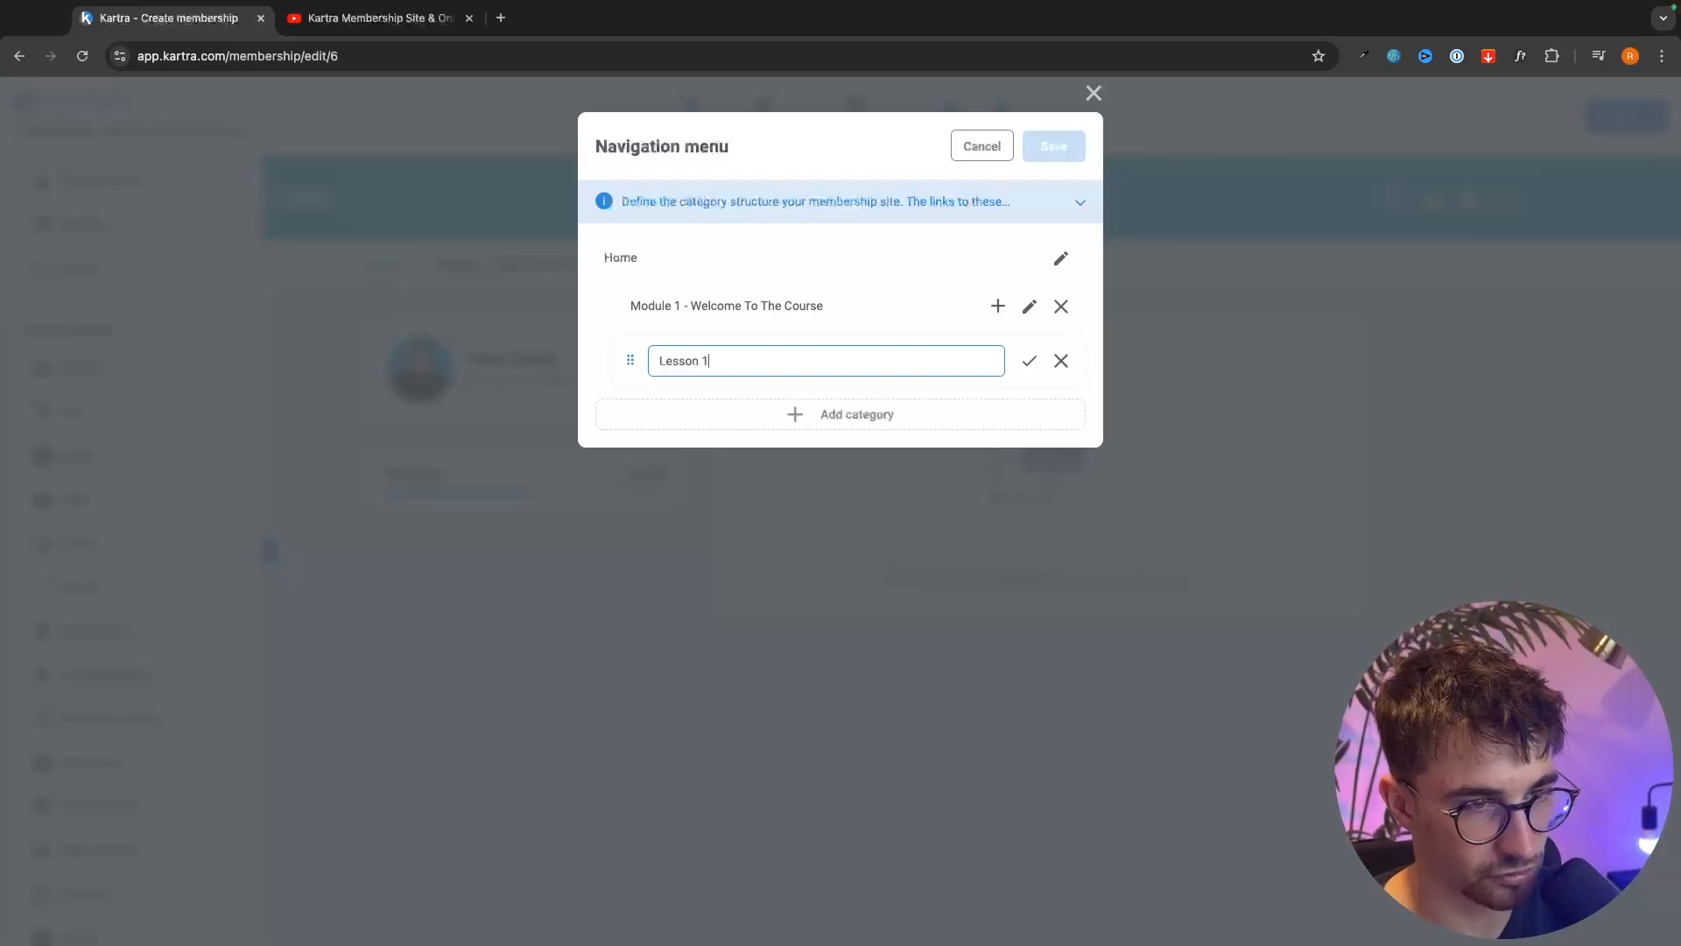
text( - Welcome)
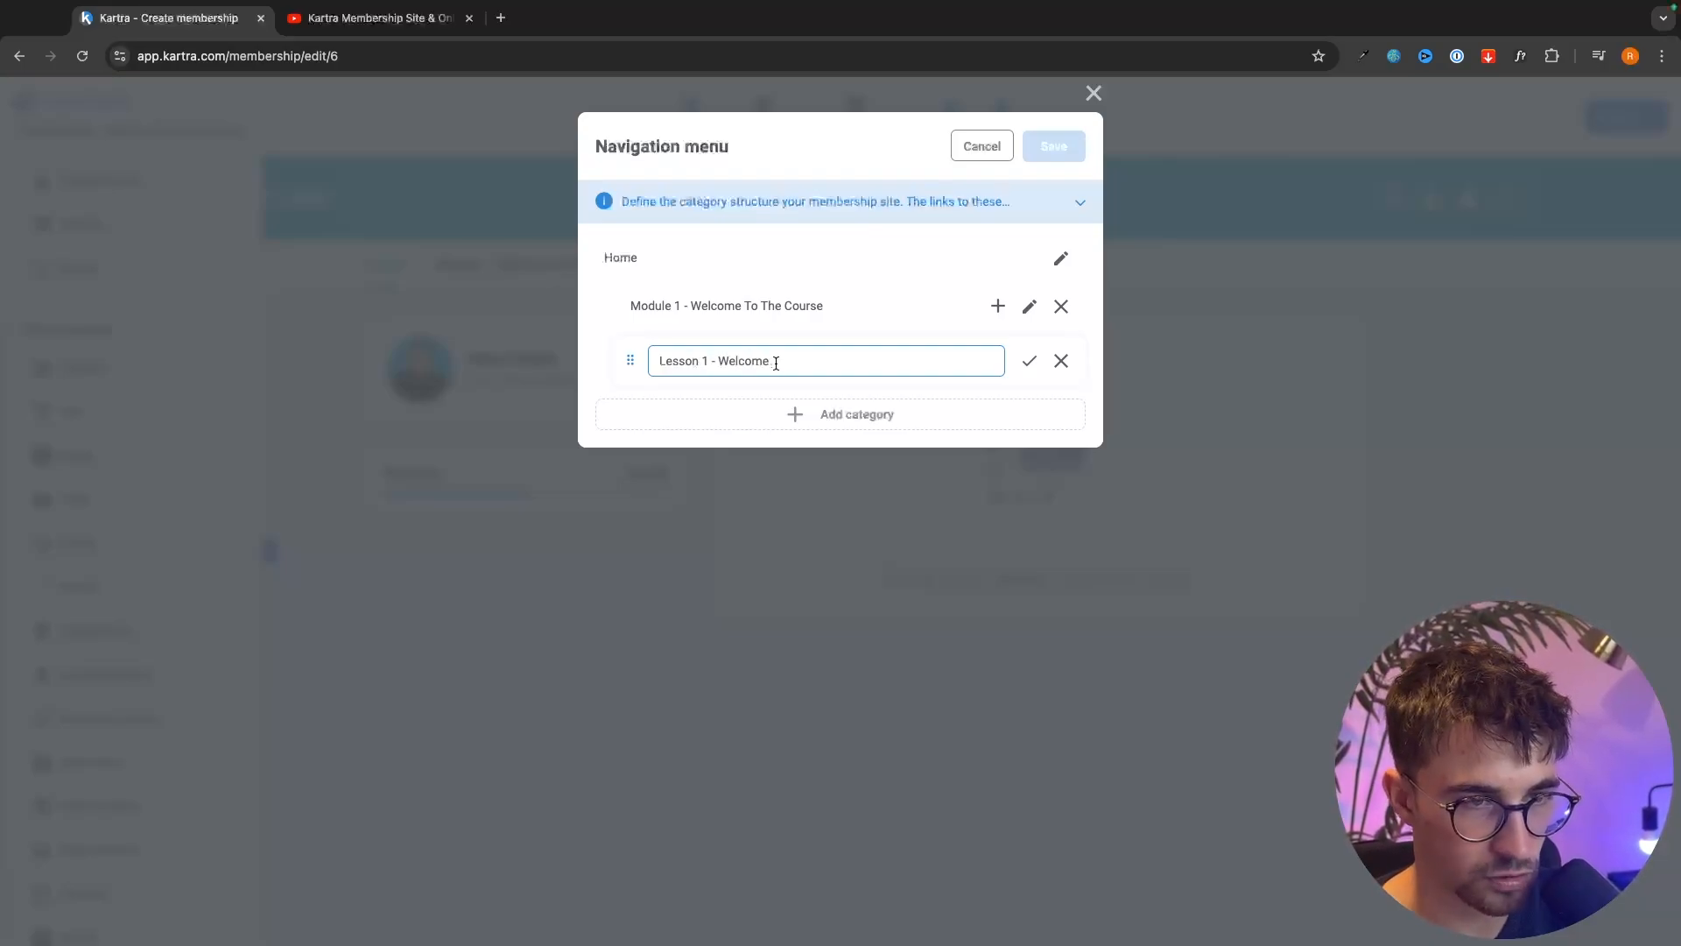
click(1029, 362)
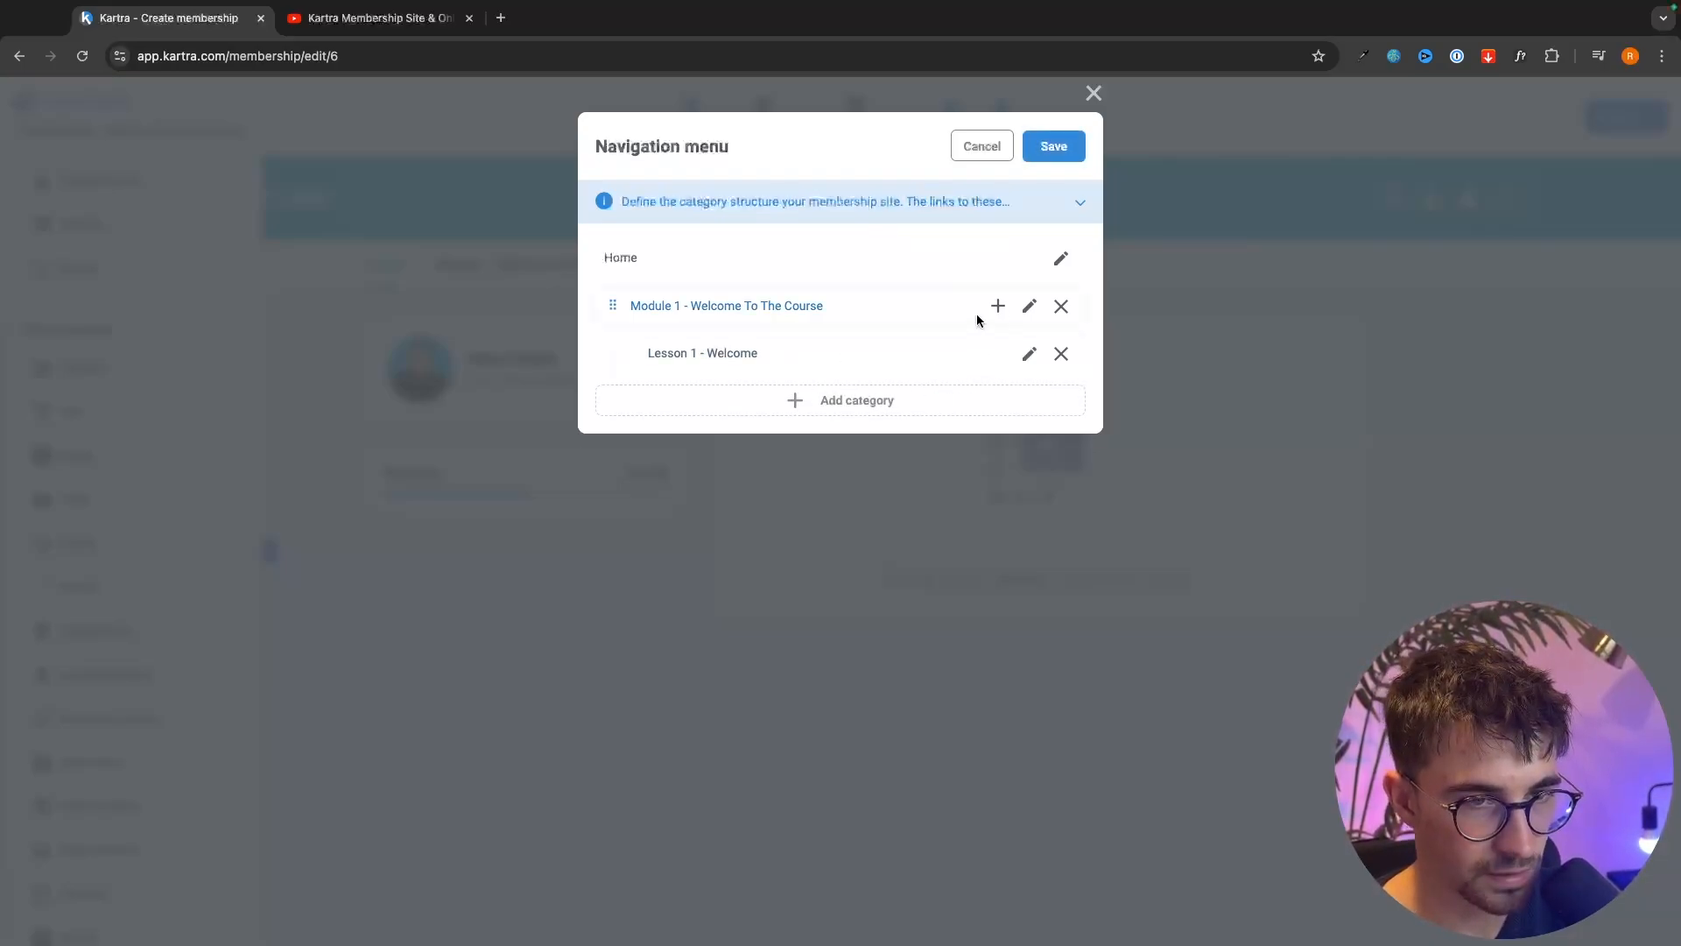
- Add a second subcategory under Module 1 named "Lesson 2 - What you will learn" and save the navigation menu
click(998, 307)
click(1029, 401)
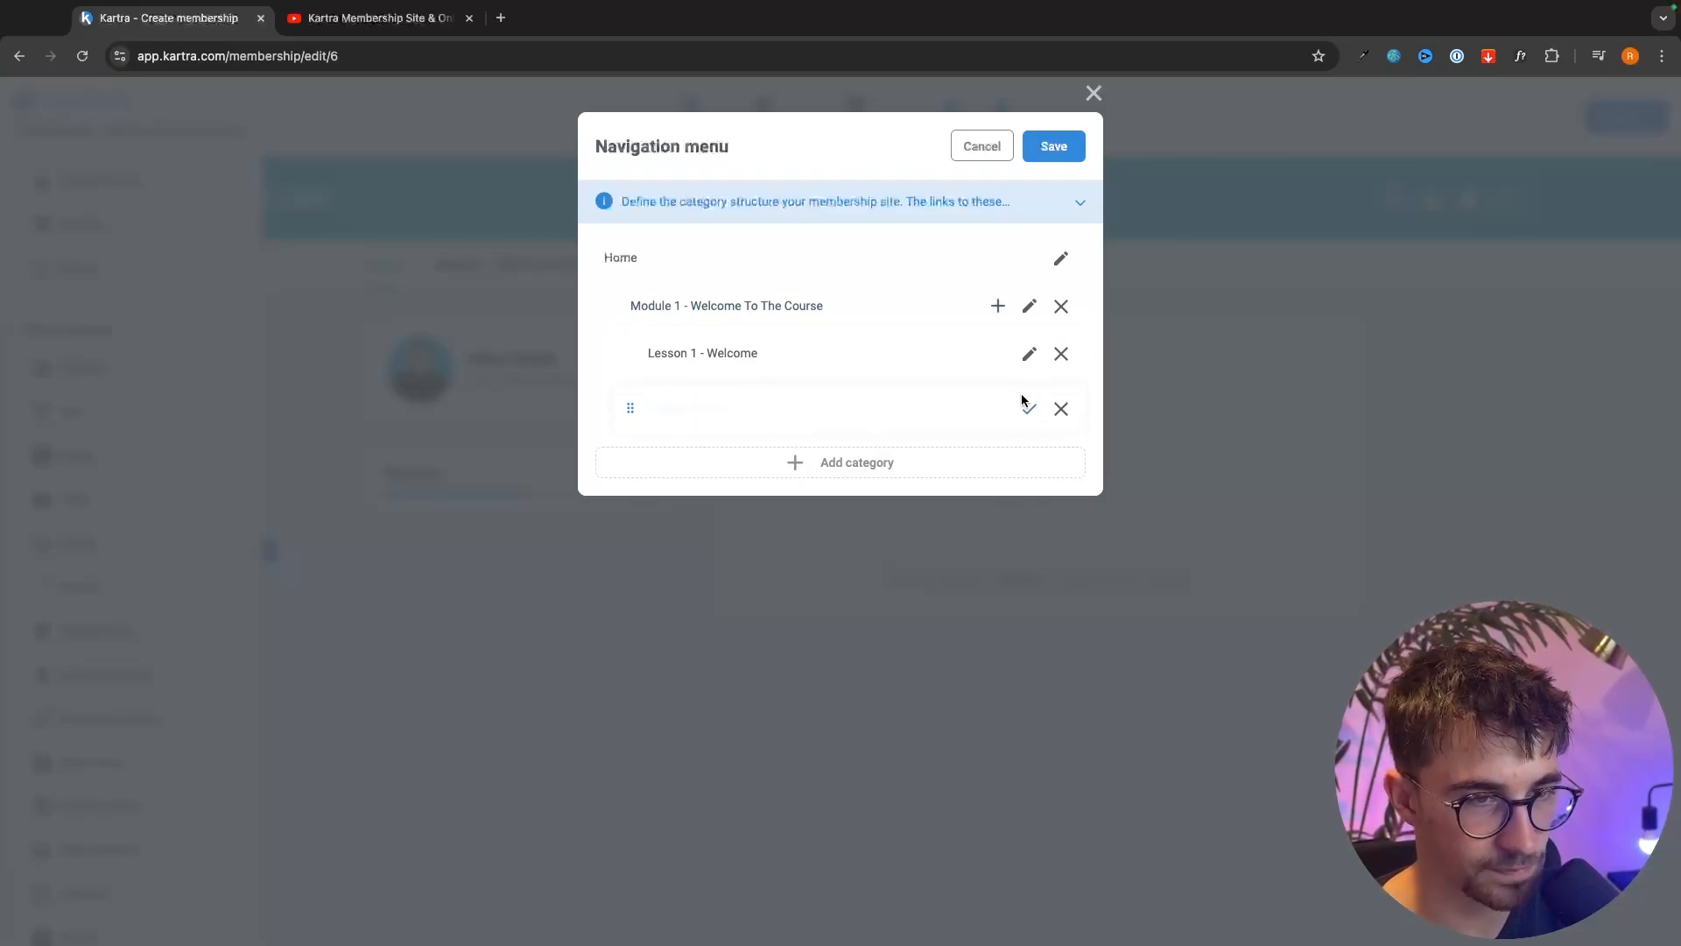
drag(747, 405, 627, 405)
text(Le)
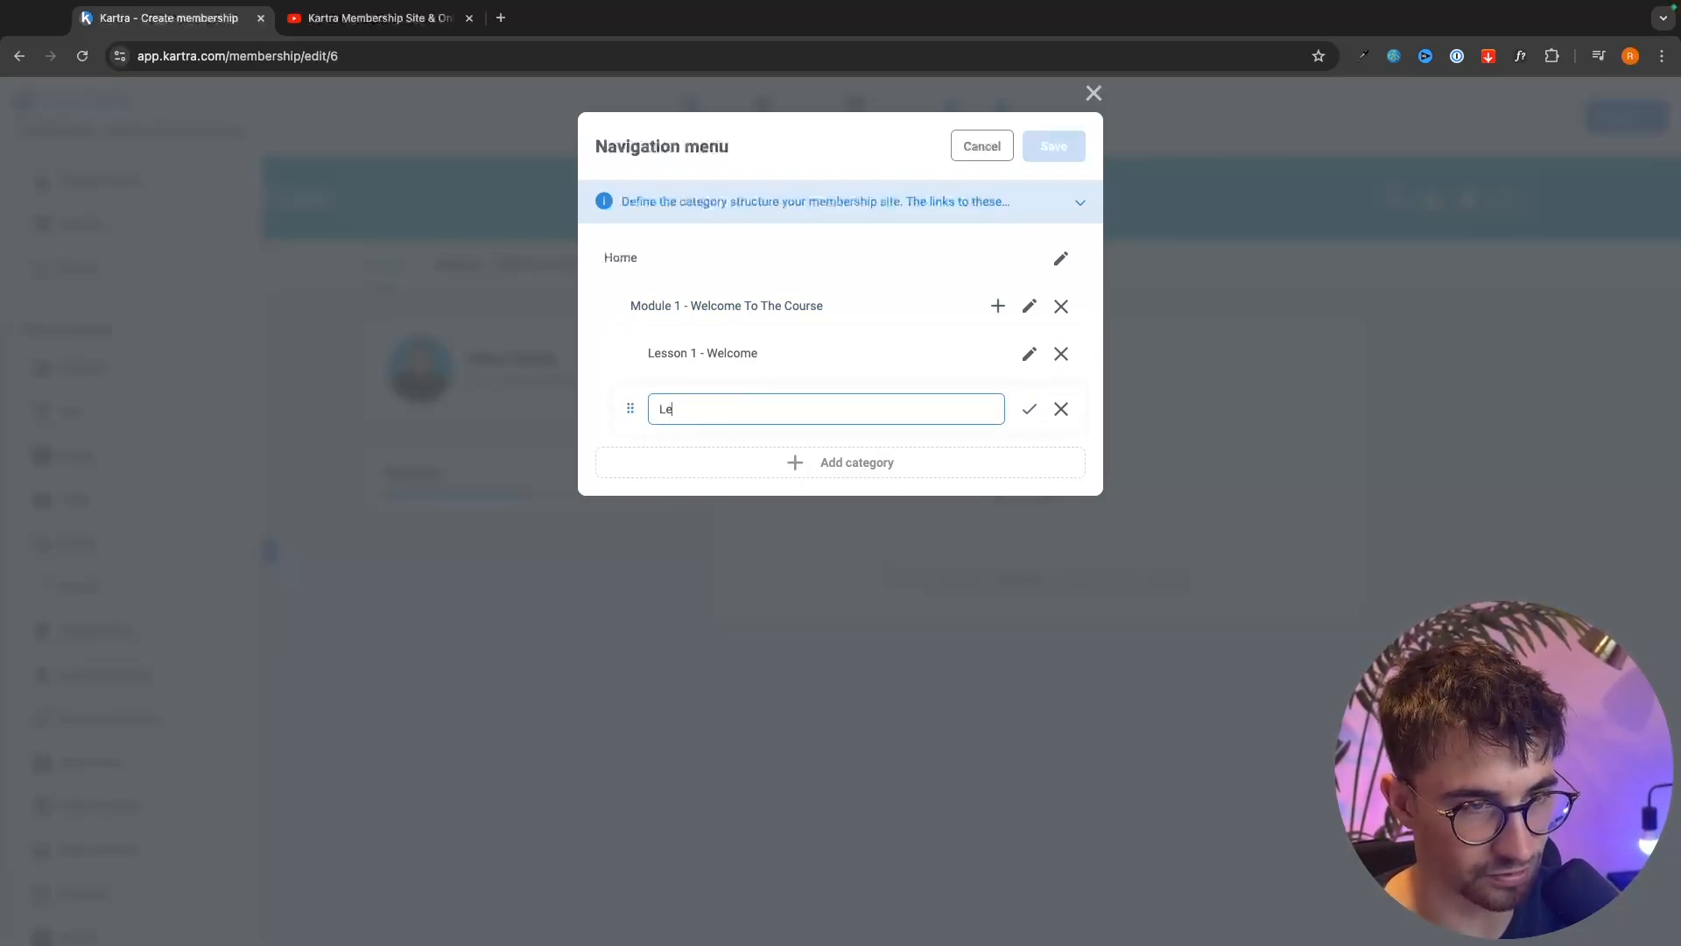
text(sson 2 - What )
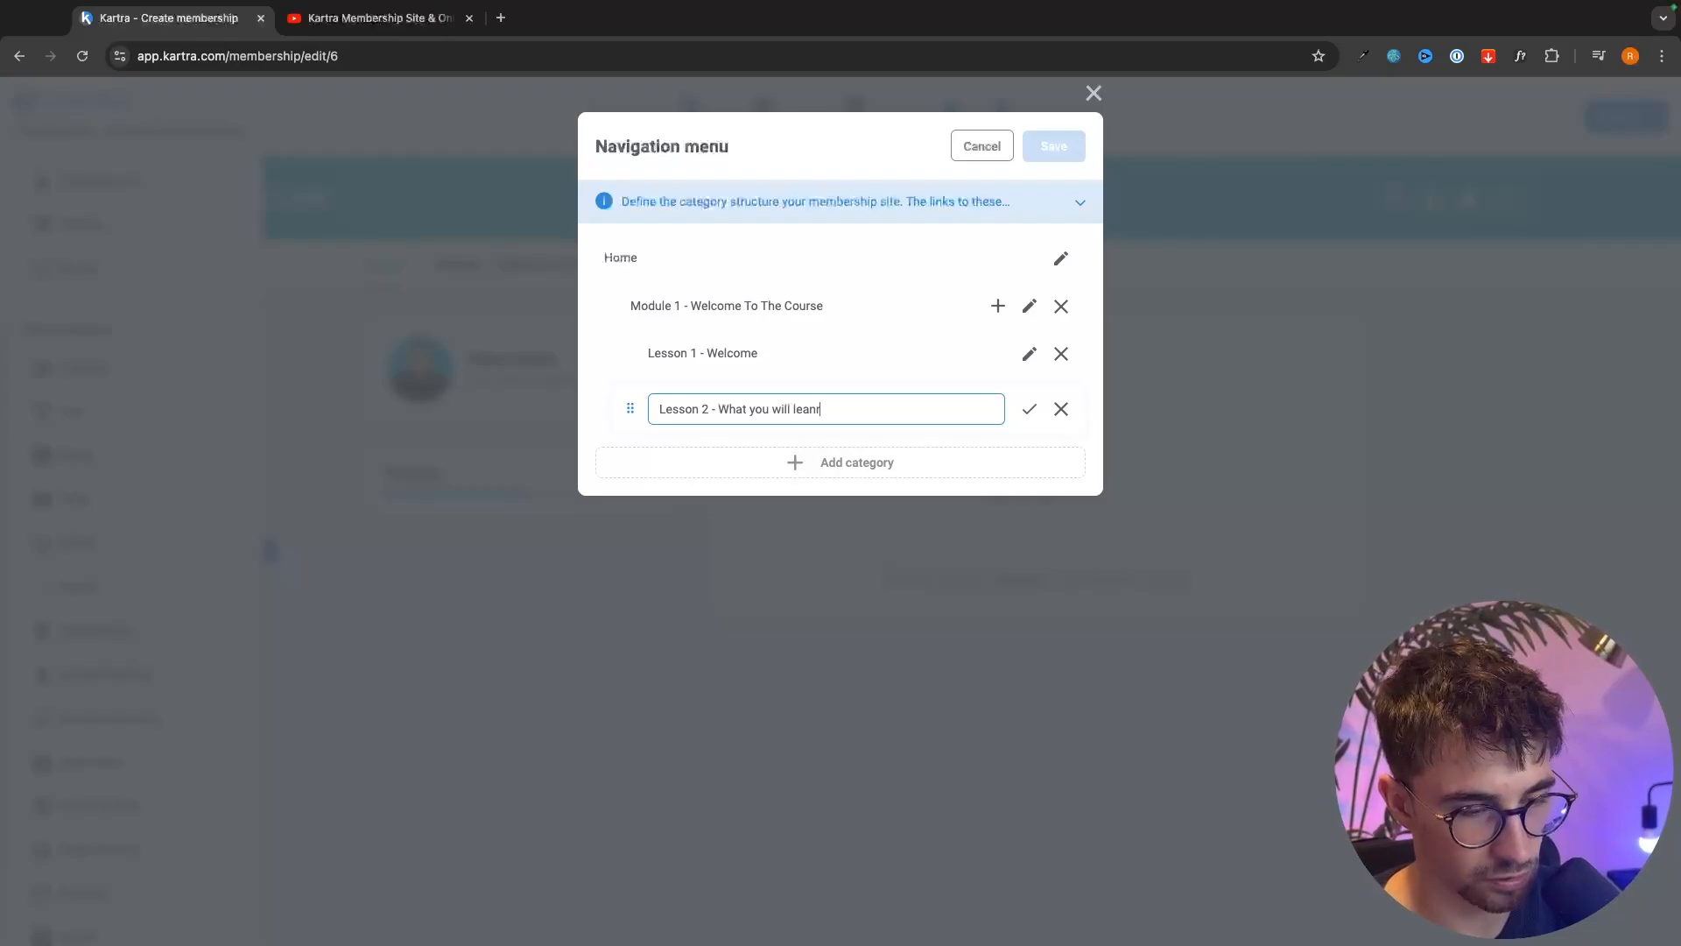
text(you will learn)
key(Return)
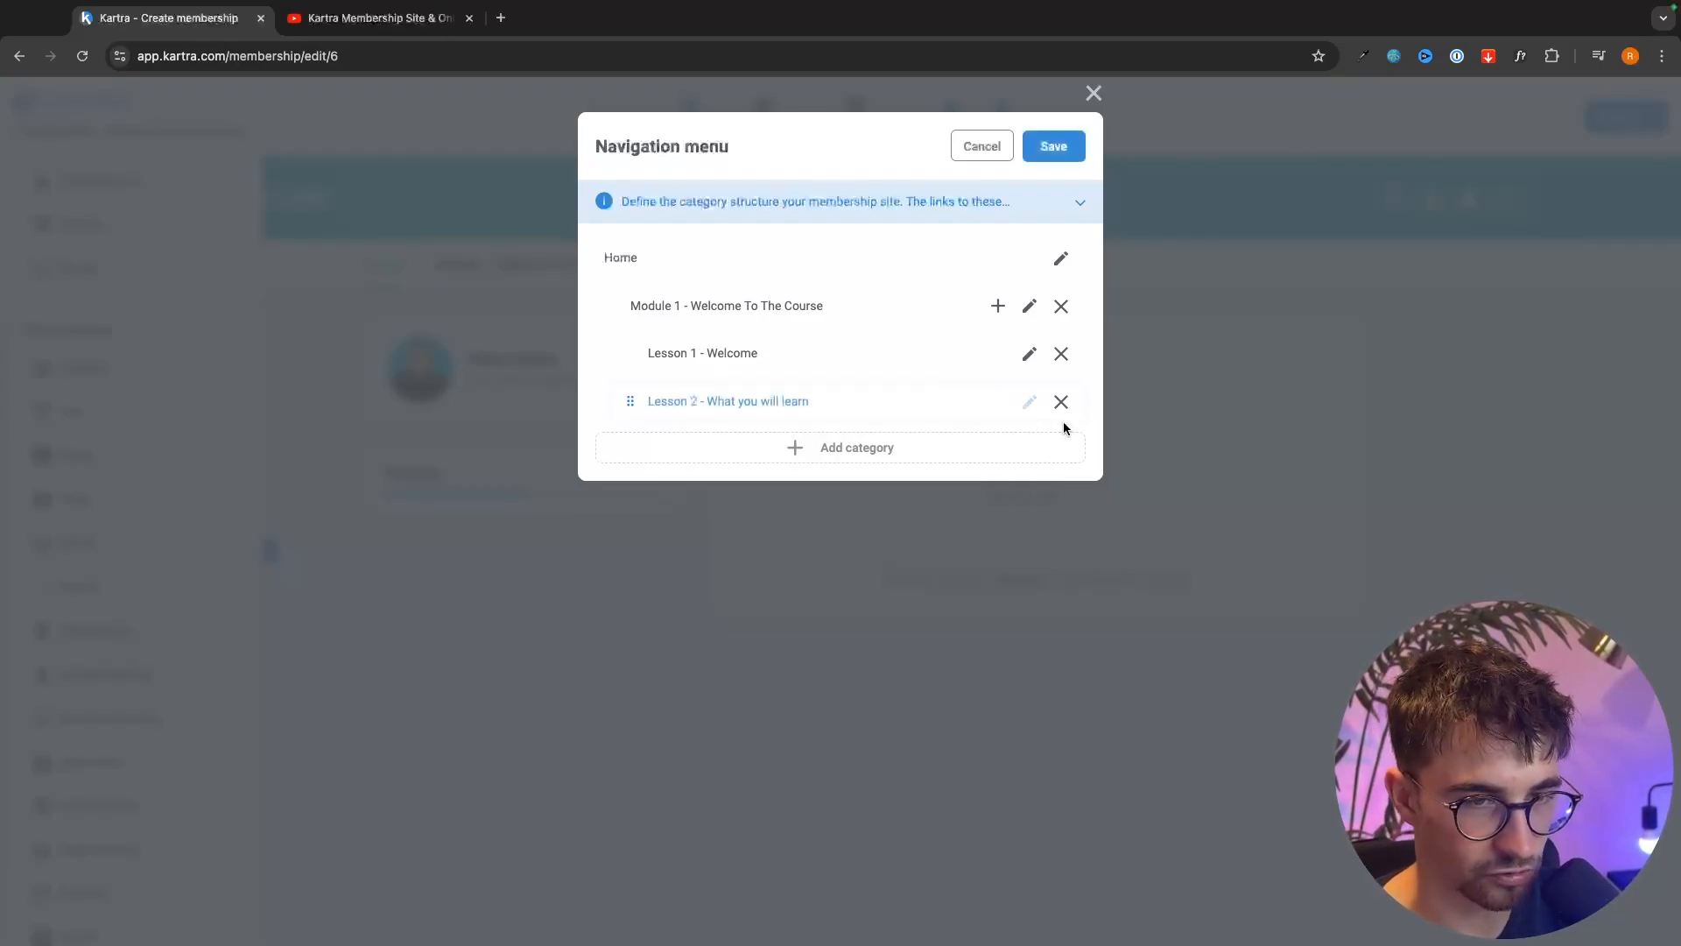
click(1054, 146)
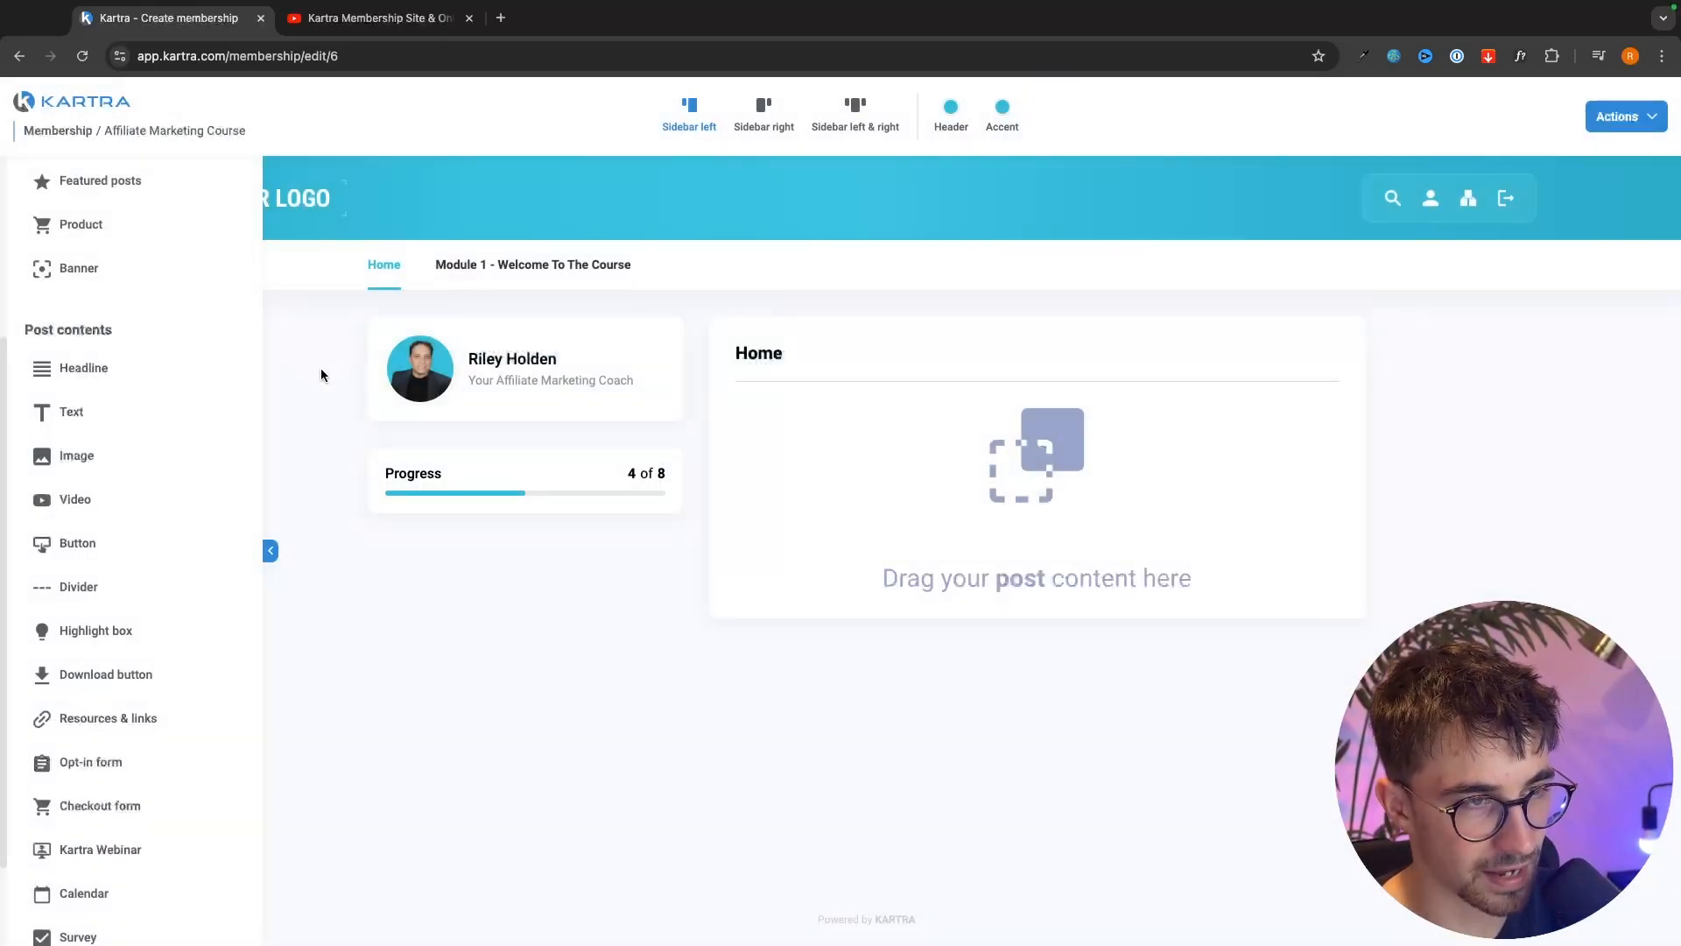
- Open the Lesson 1 - Welcome subcategory of Module 1 and place a new post in it
mouse_move(464, 261)
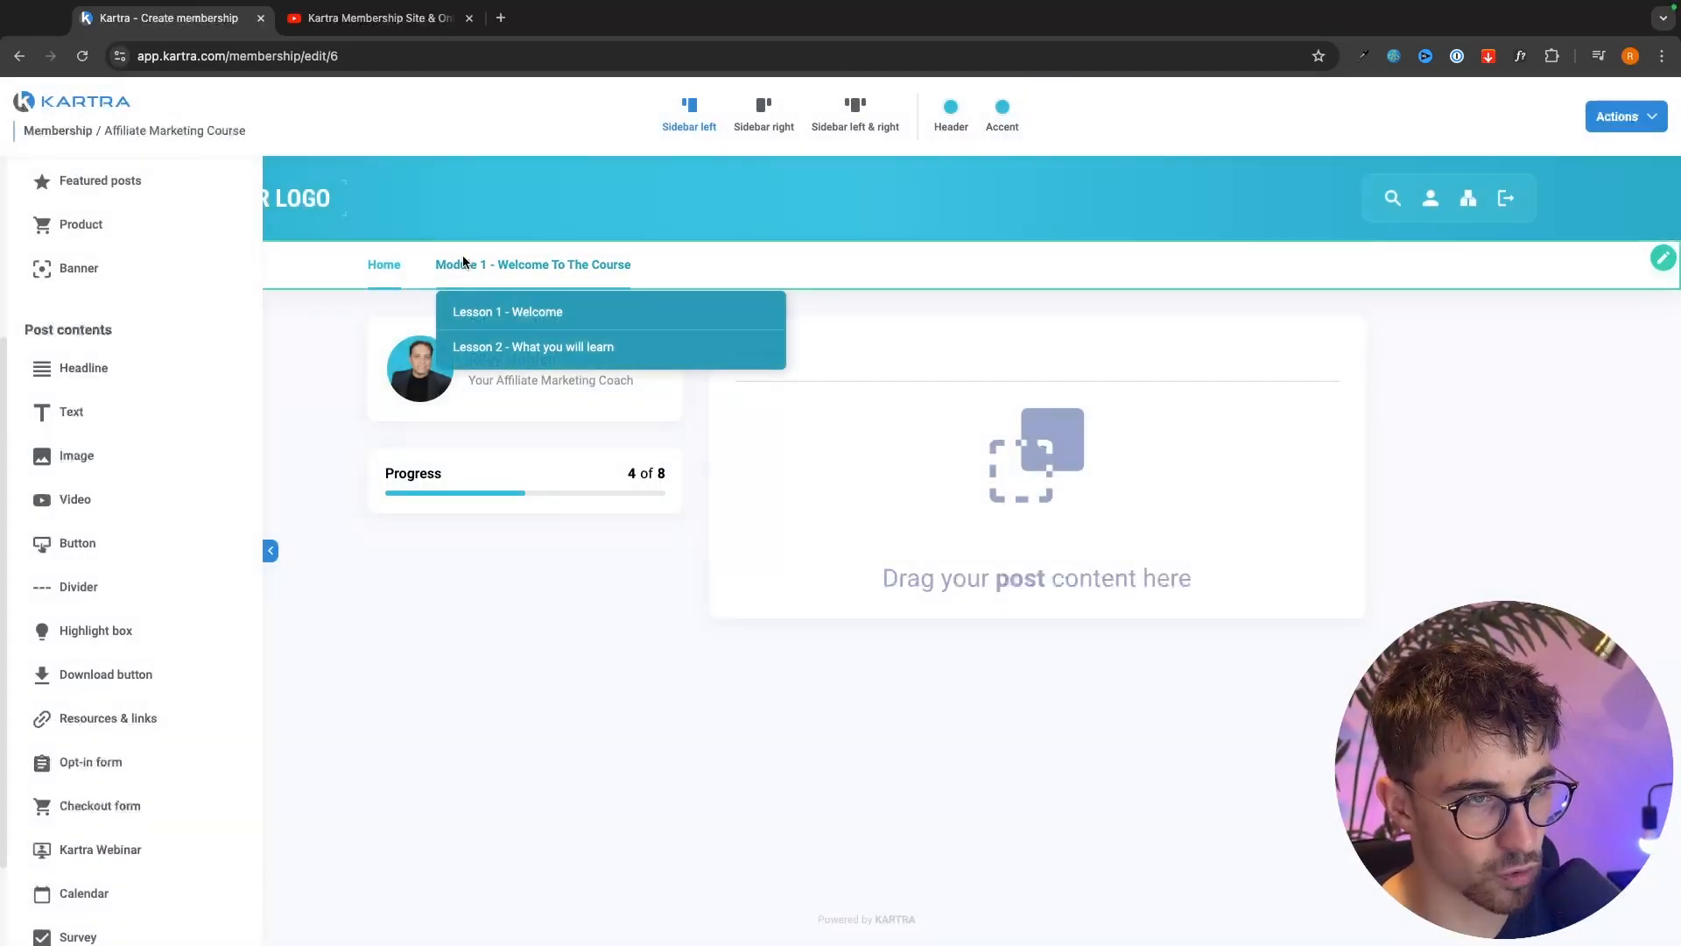
click(543, 315)
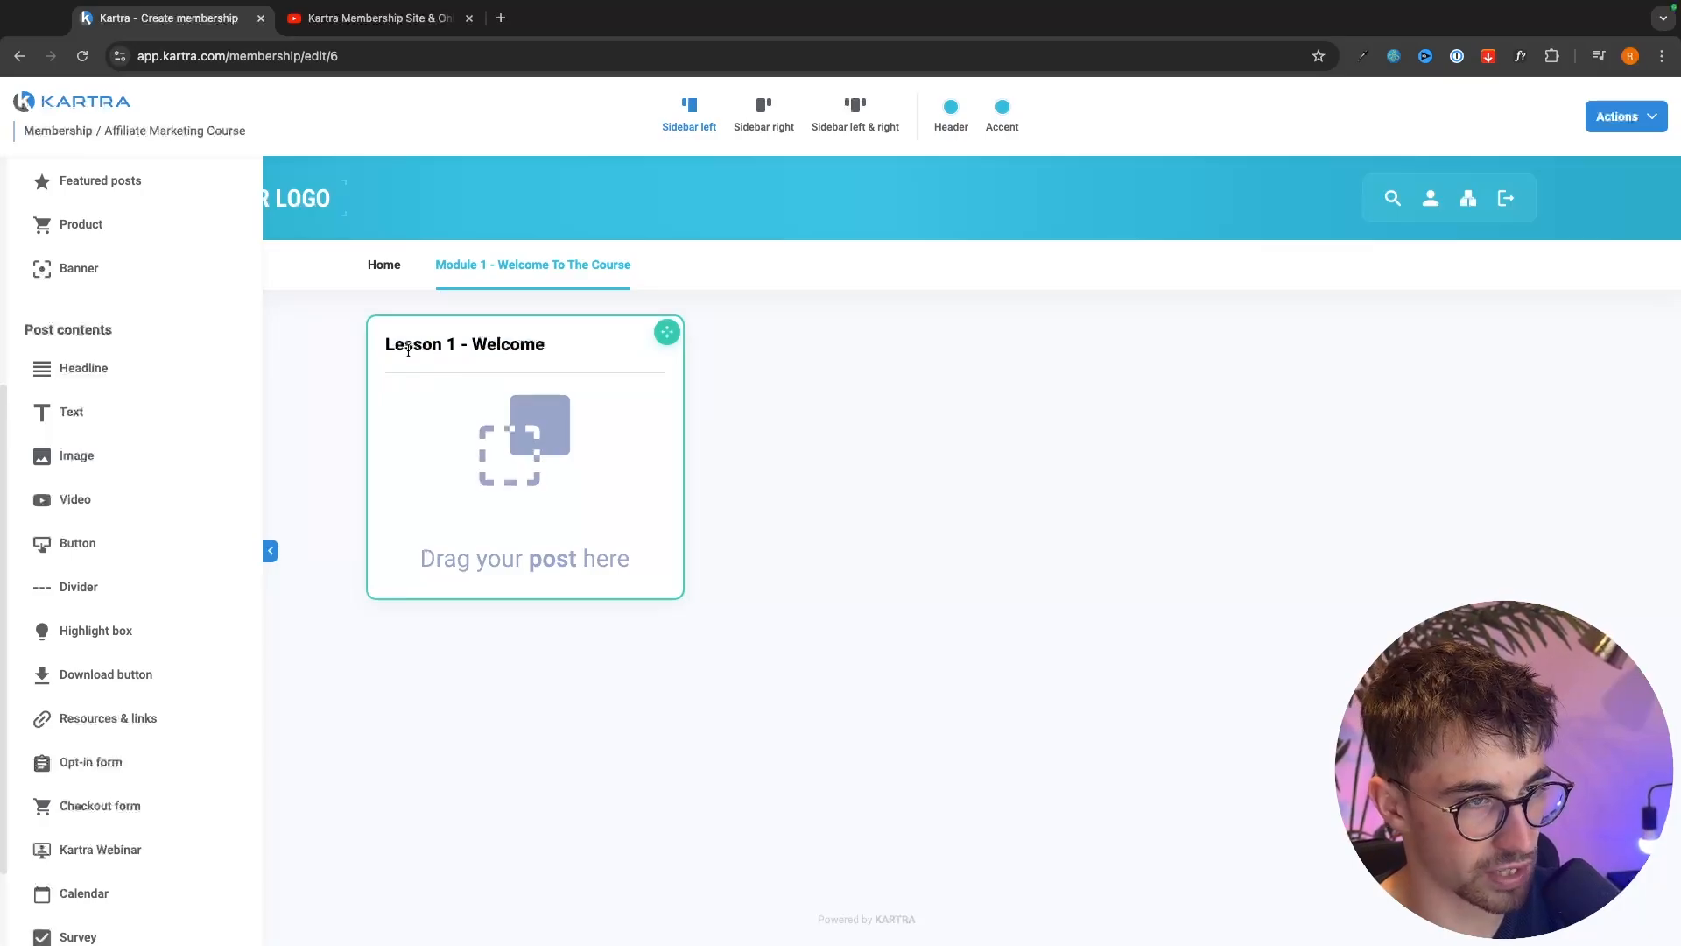
scroll(93, 411, up, 5)
drag(52, 364, 541, 391)
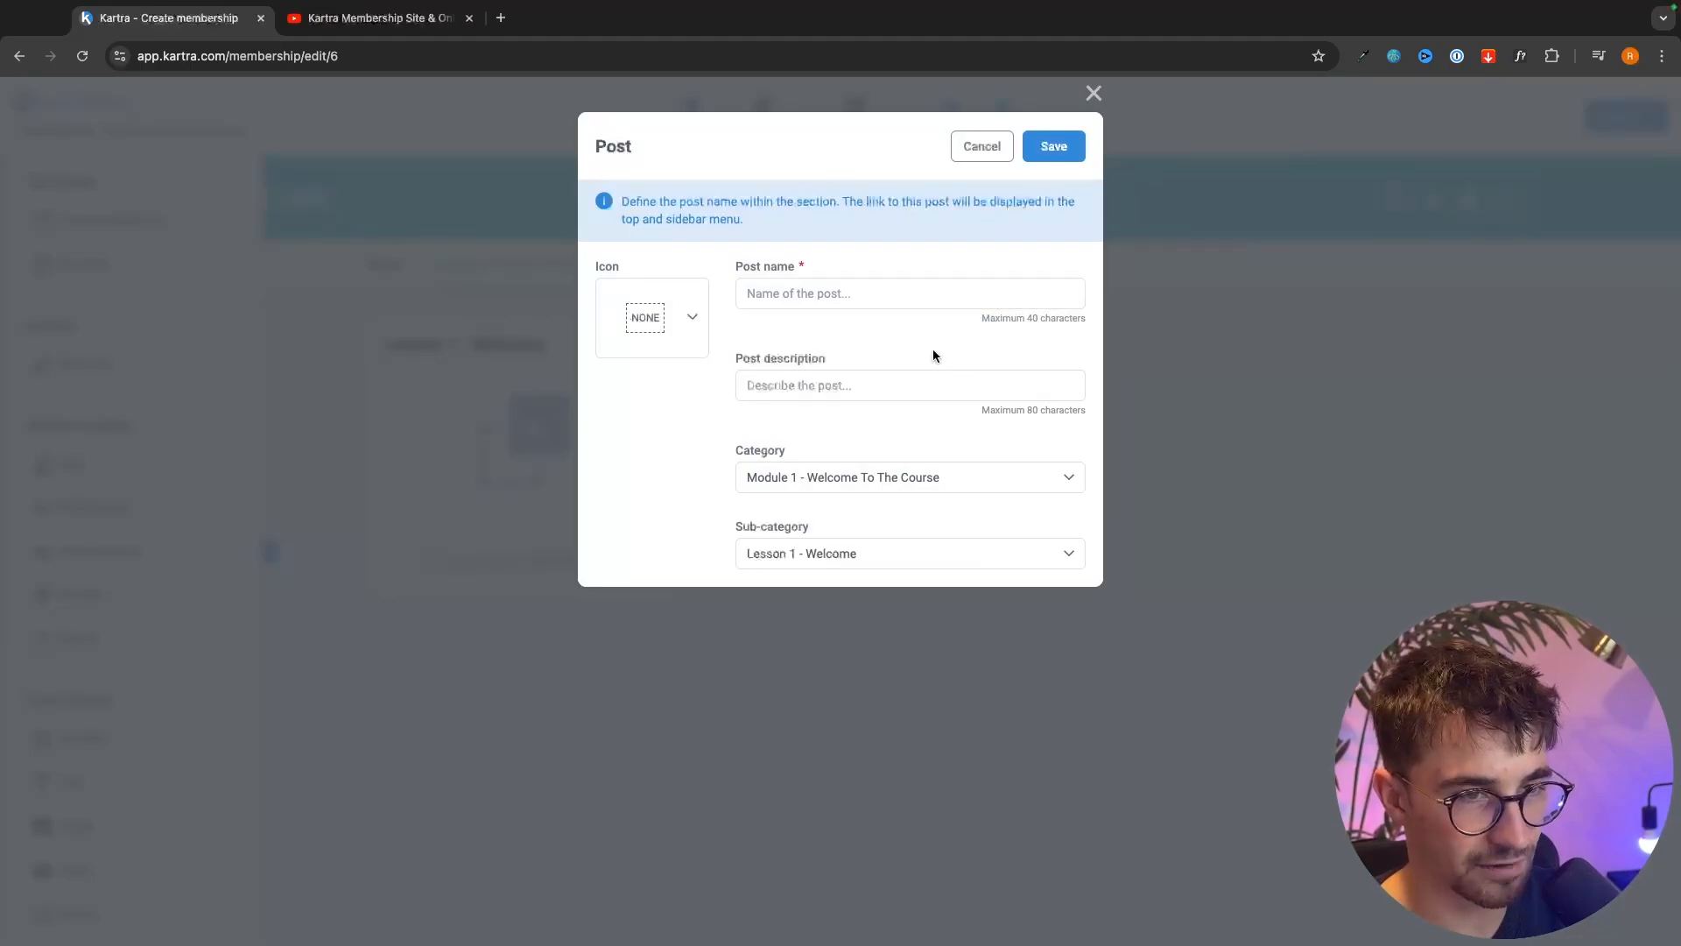
- Name the post "Lesson 1 - Welcome", describe it as "An opener to the course", and save it
click(825, 293)
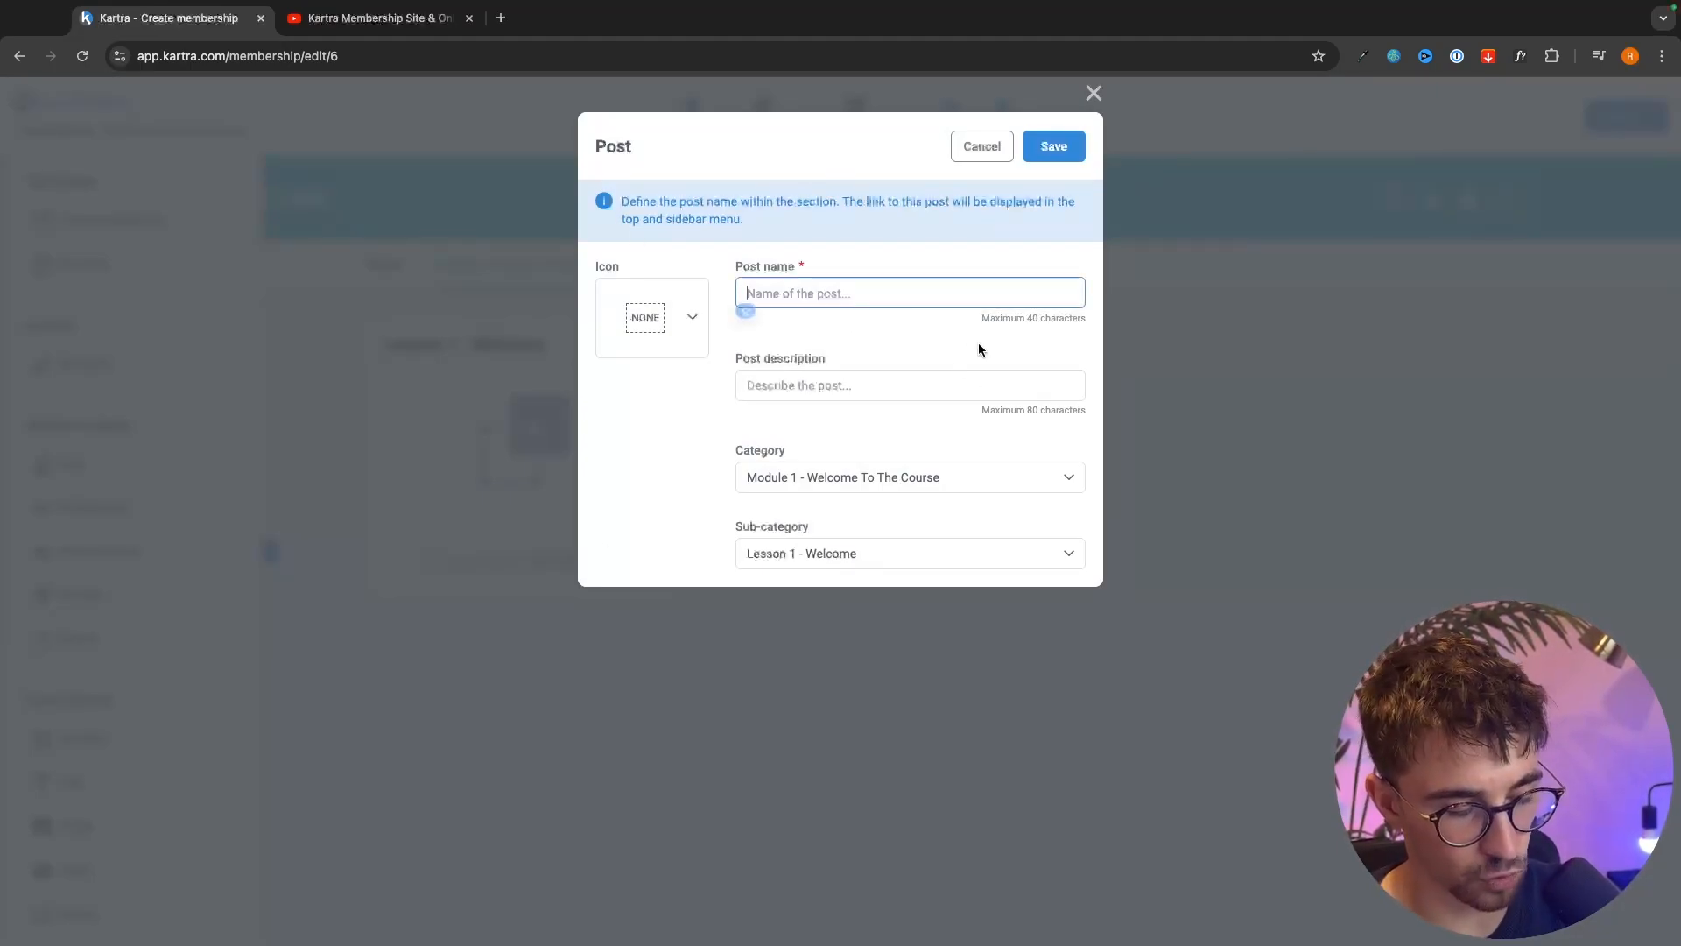
text(L)
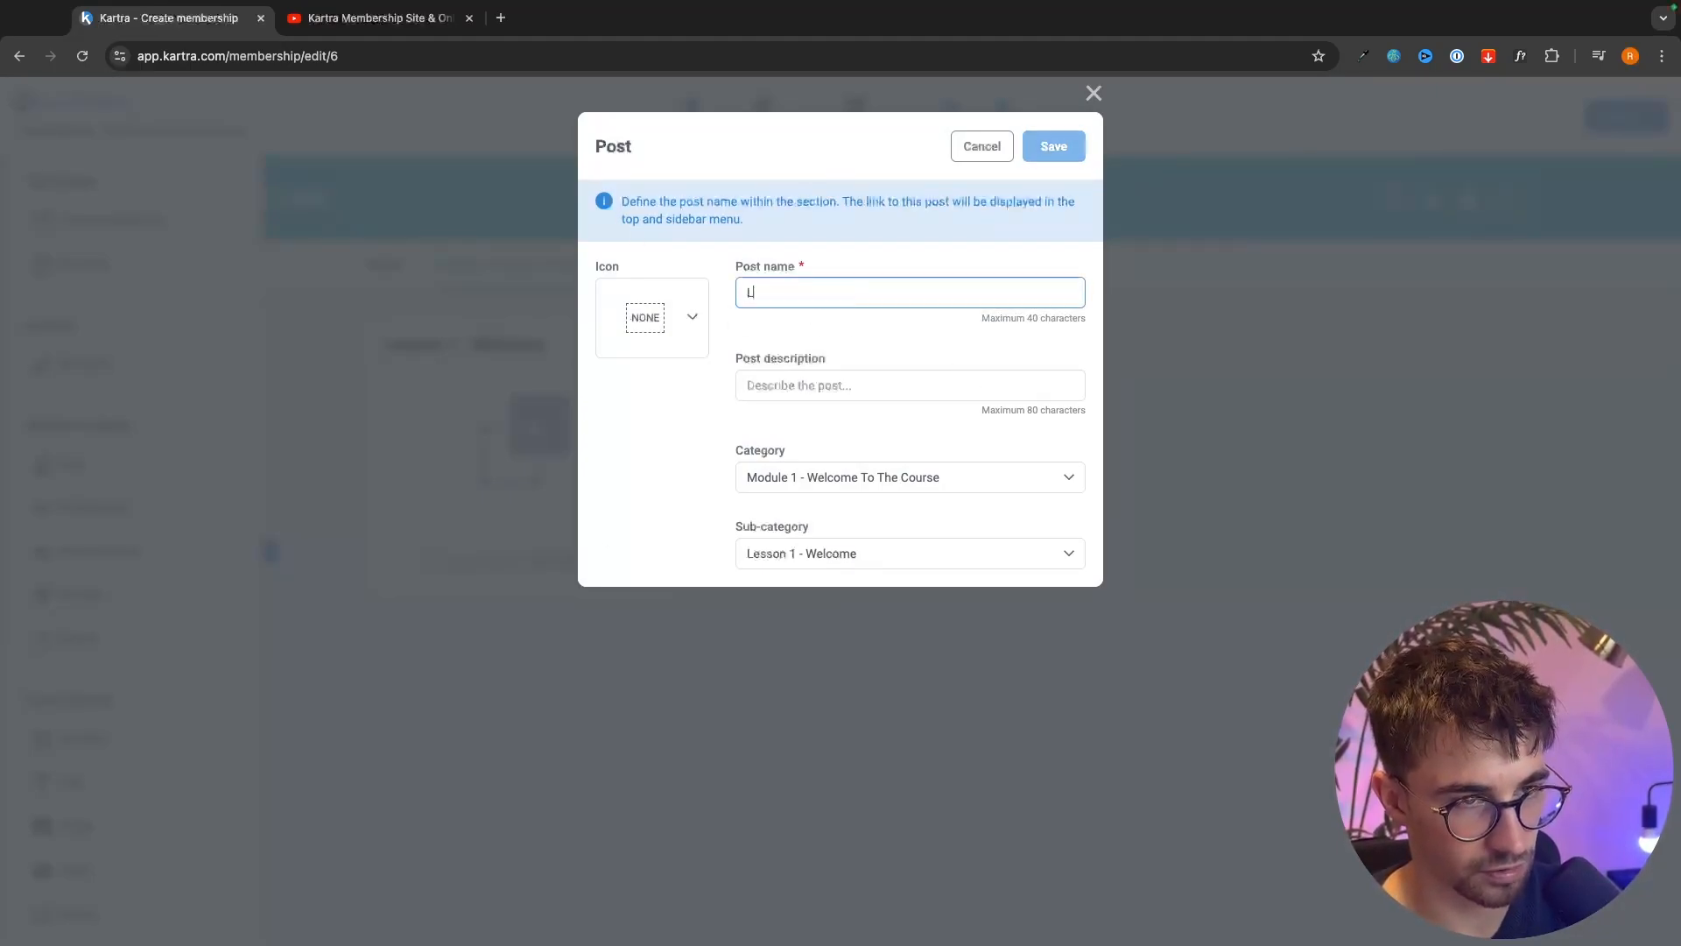
text(esson 1 - Welcome)
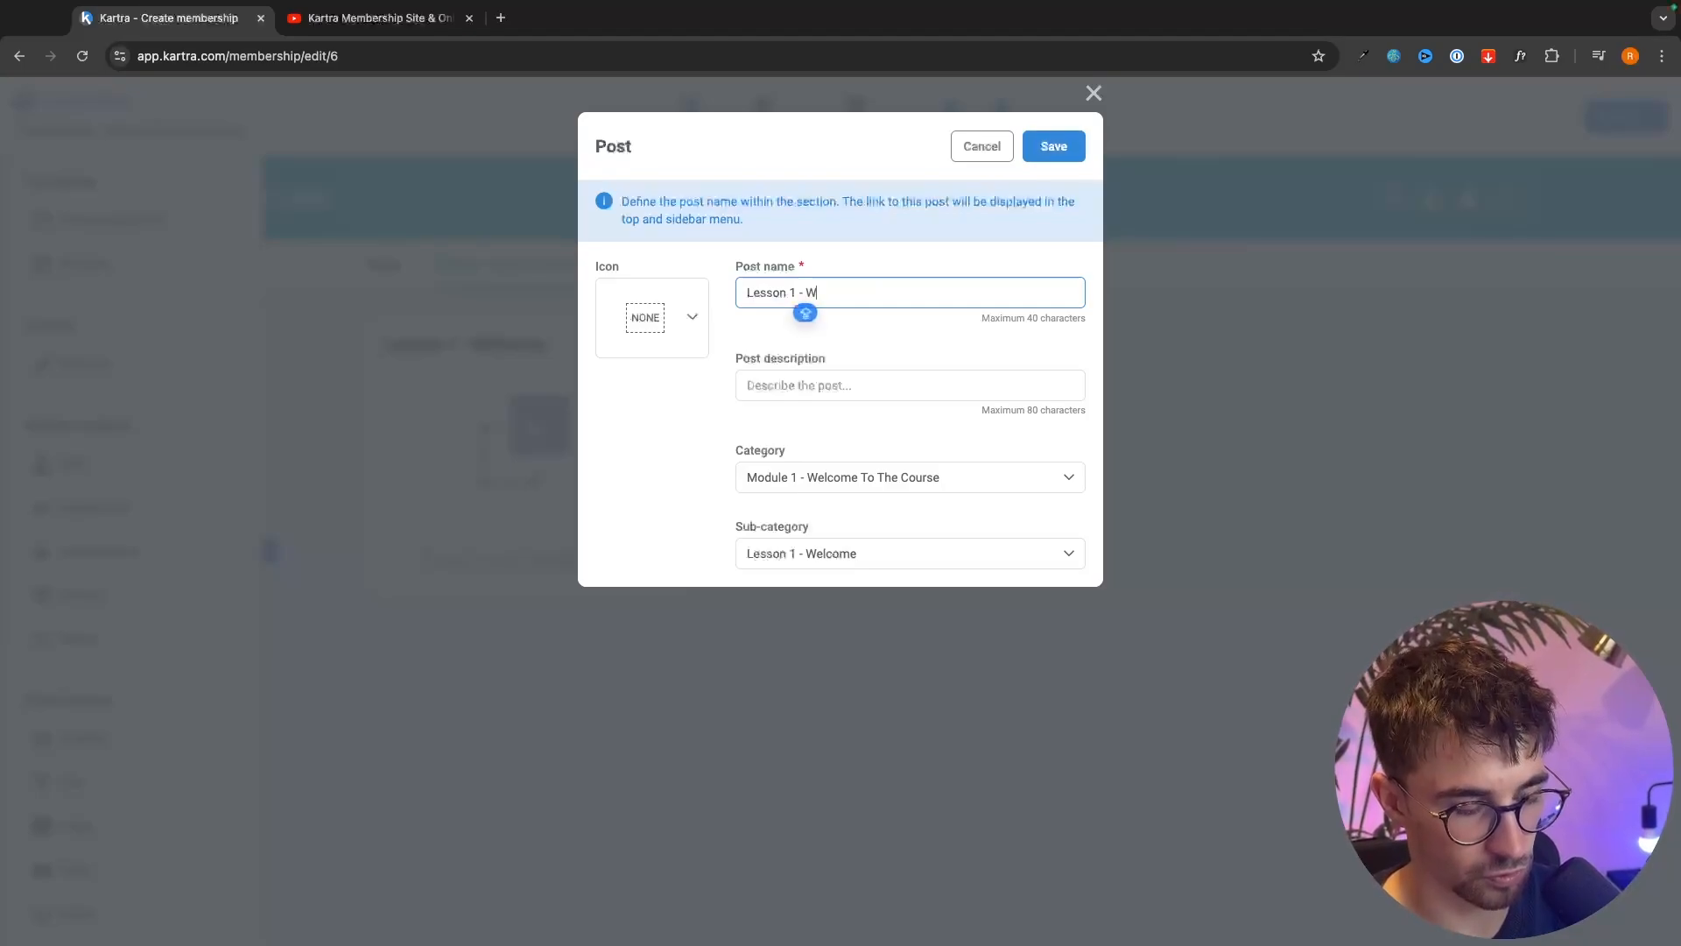
key(Tab)
text(An )
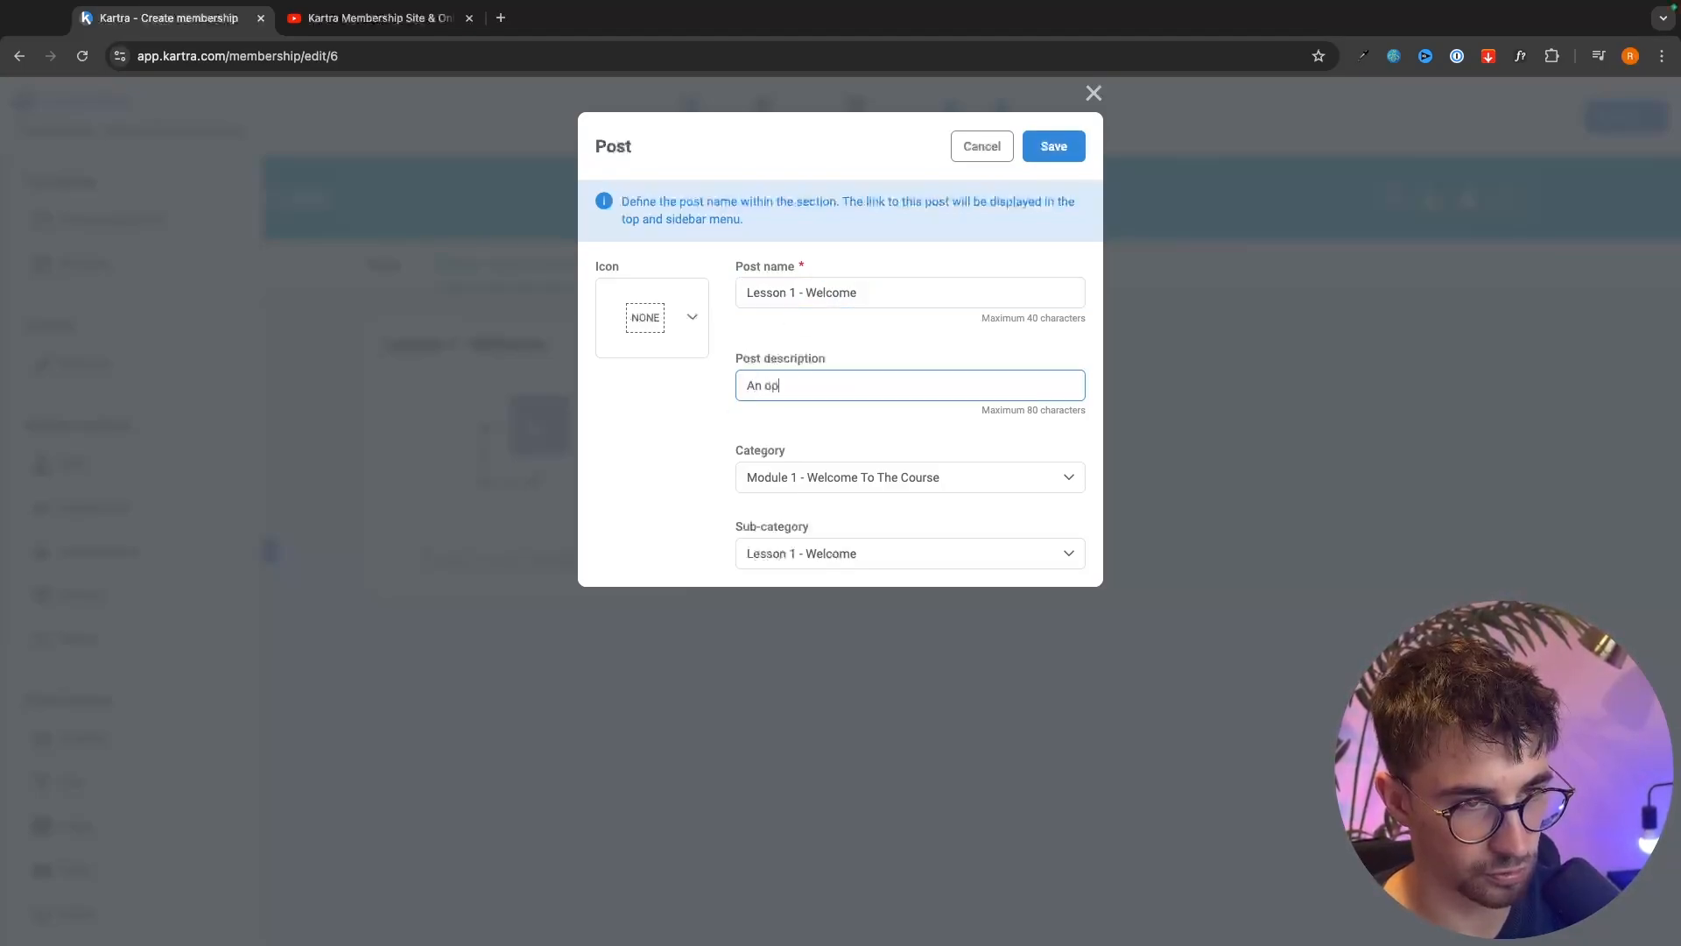
text(opener to the course)
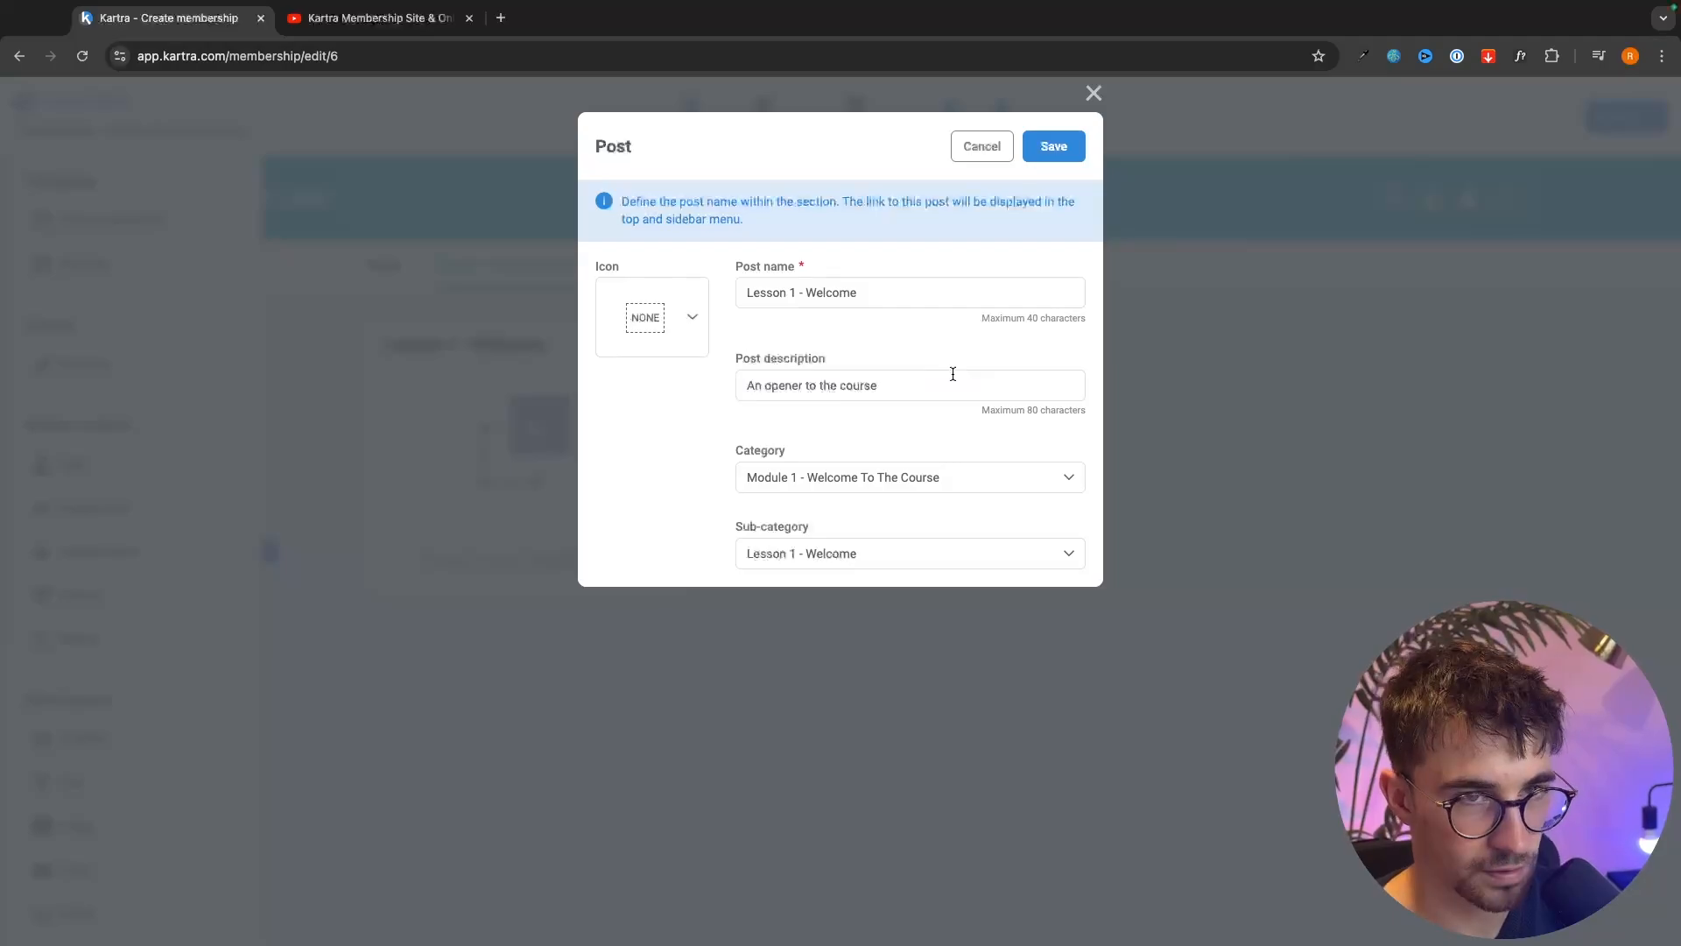
click(1062, 155)
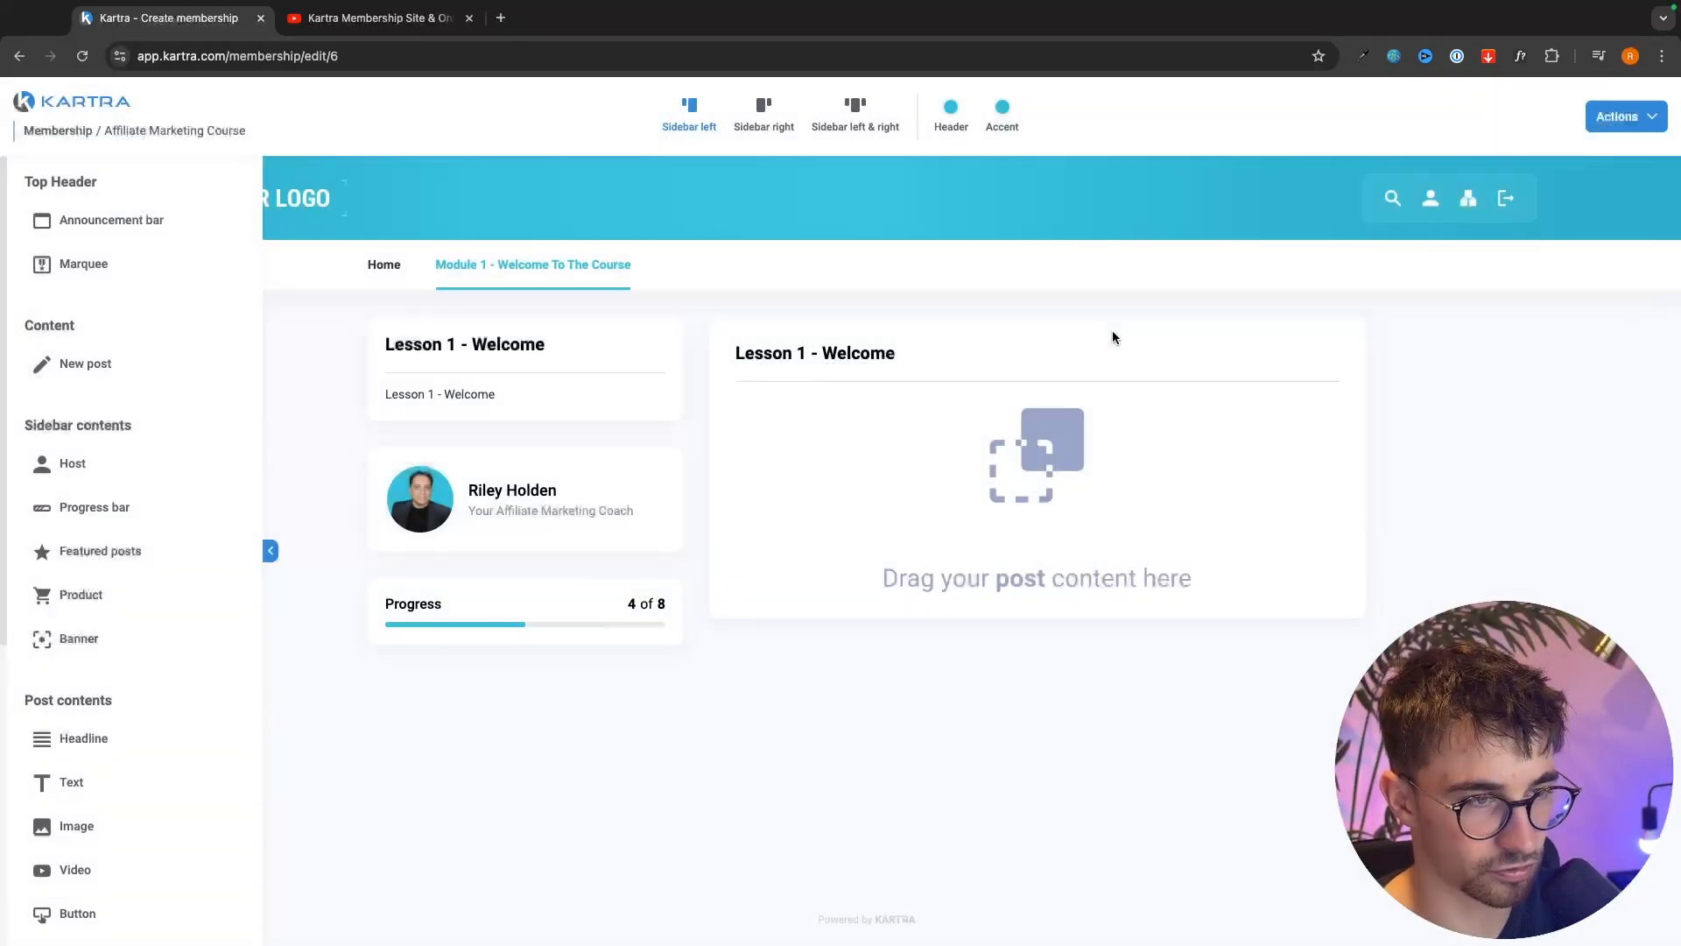
- Add the Kartra-hosted video Affiliate_Marketing_Lesson_1.mov, from "No category in particular", to the Lesson 1 - Welcome post and save it
mouse_move(536, 270)
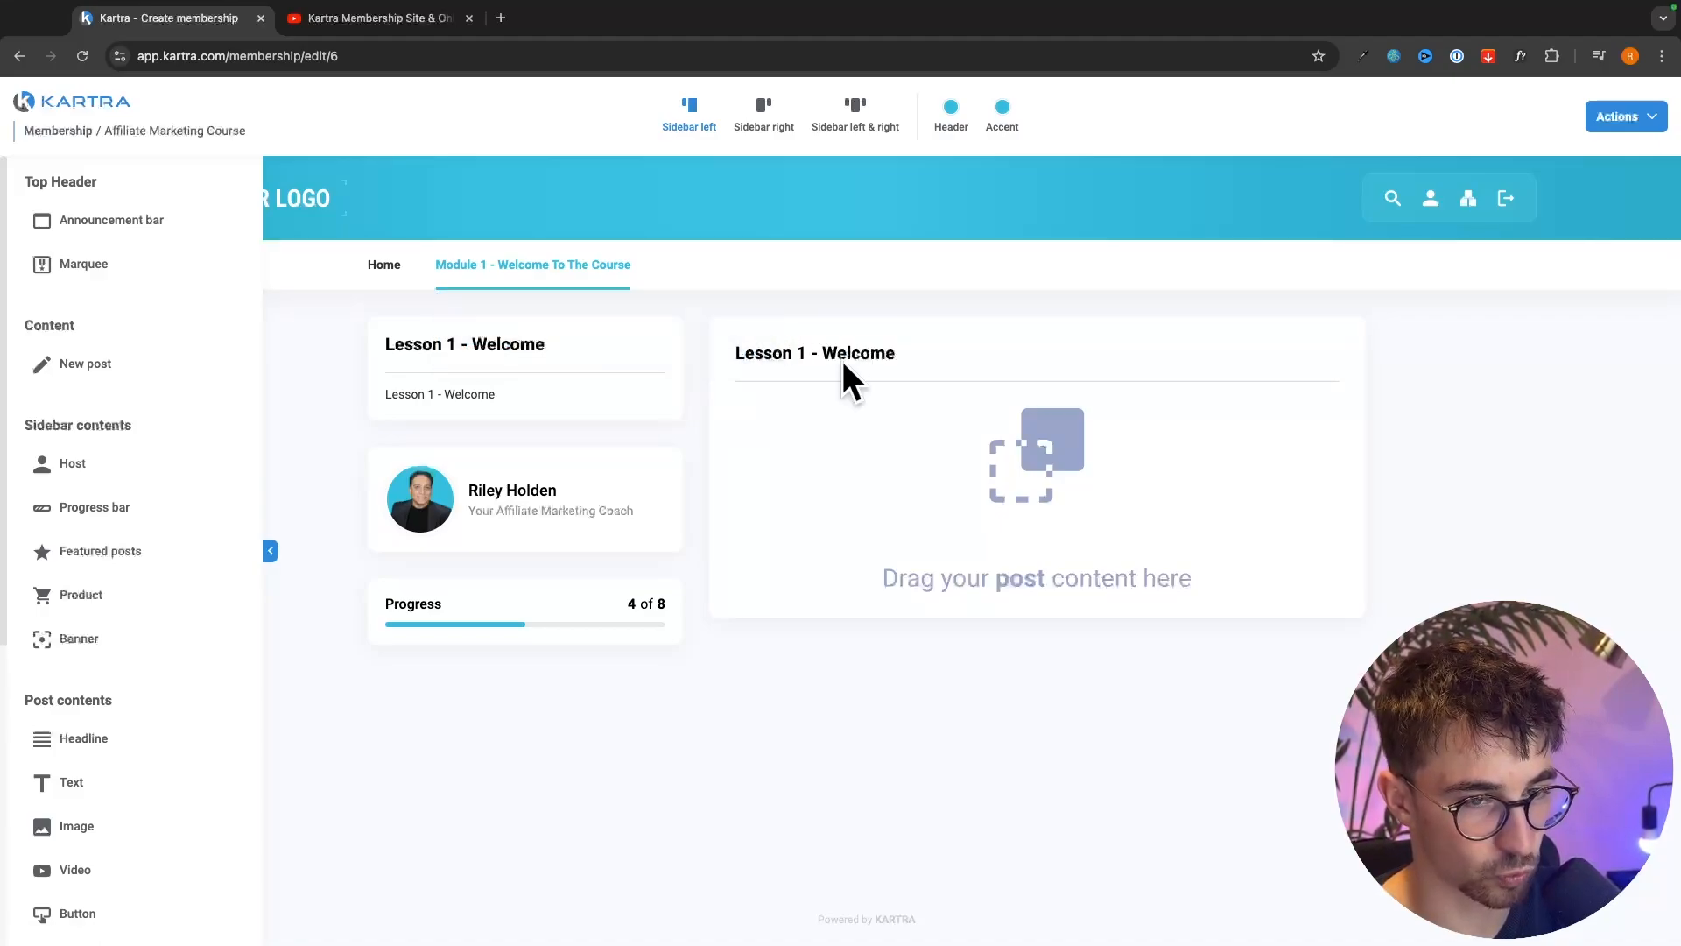
scroll(233, 517, down, 3)
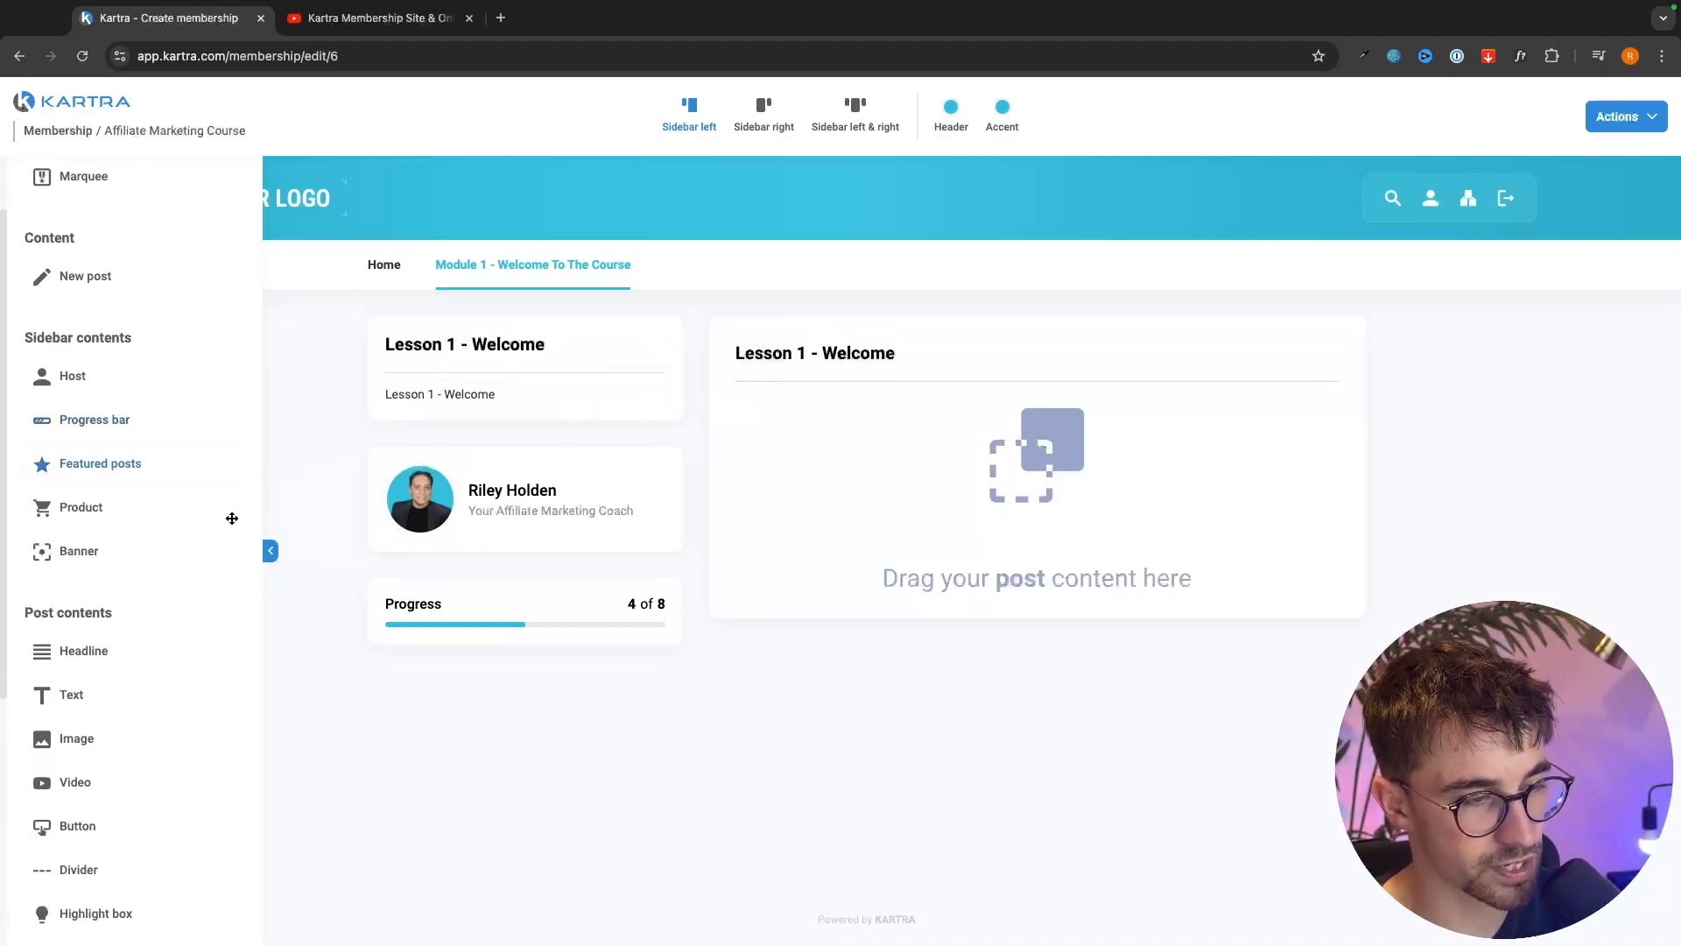
drag(64, 729, 1028, 420)
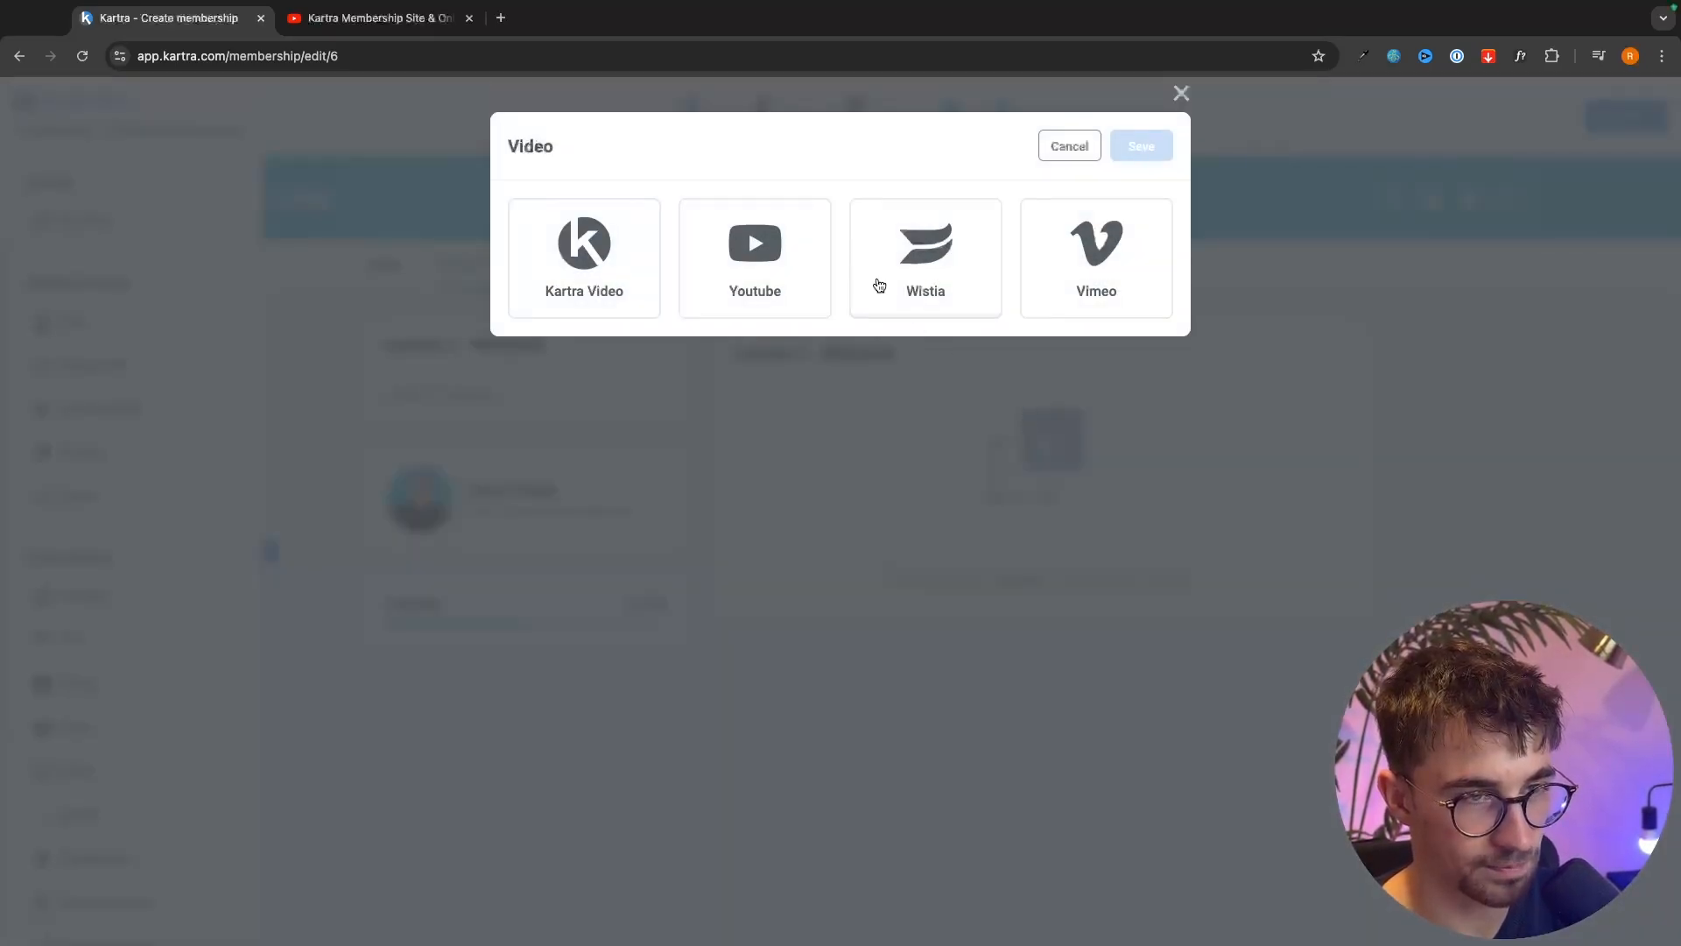
click(536, 316)
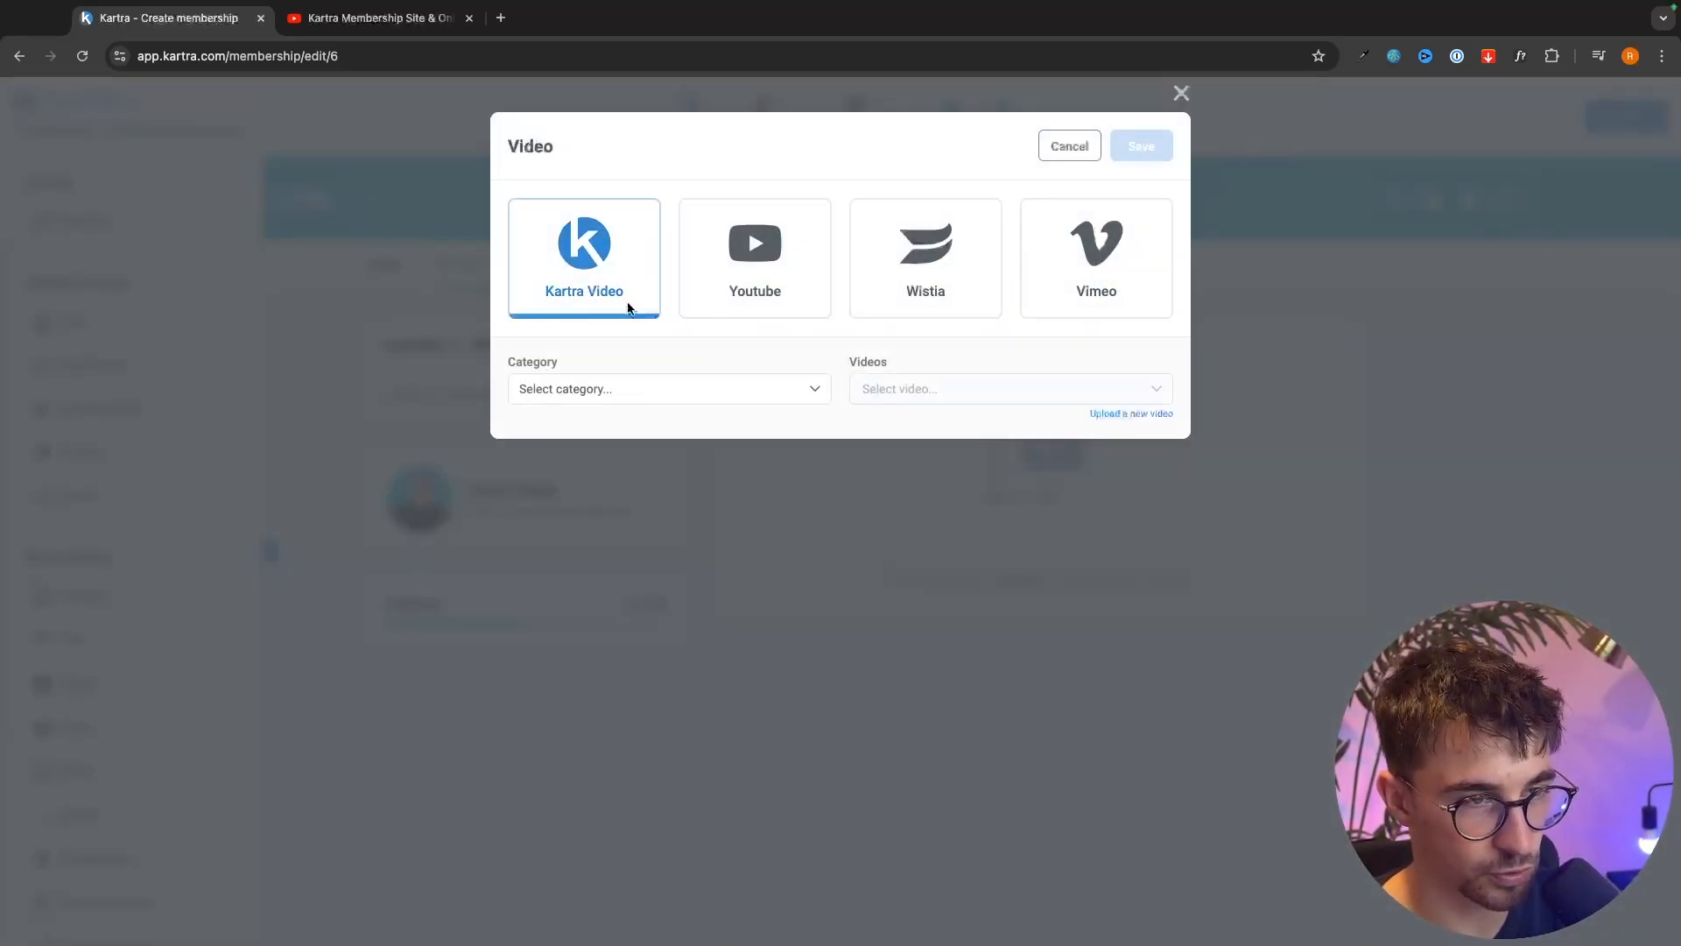
click(627, 388)
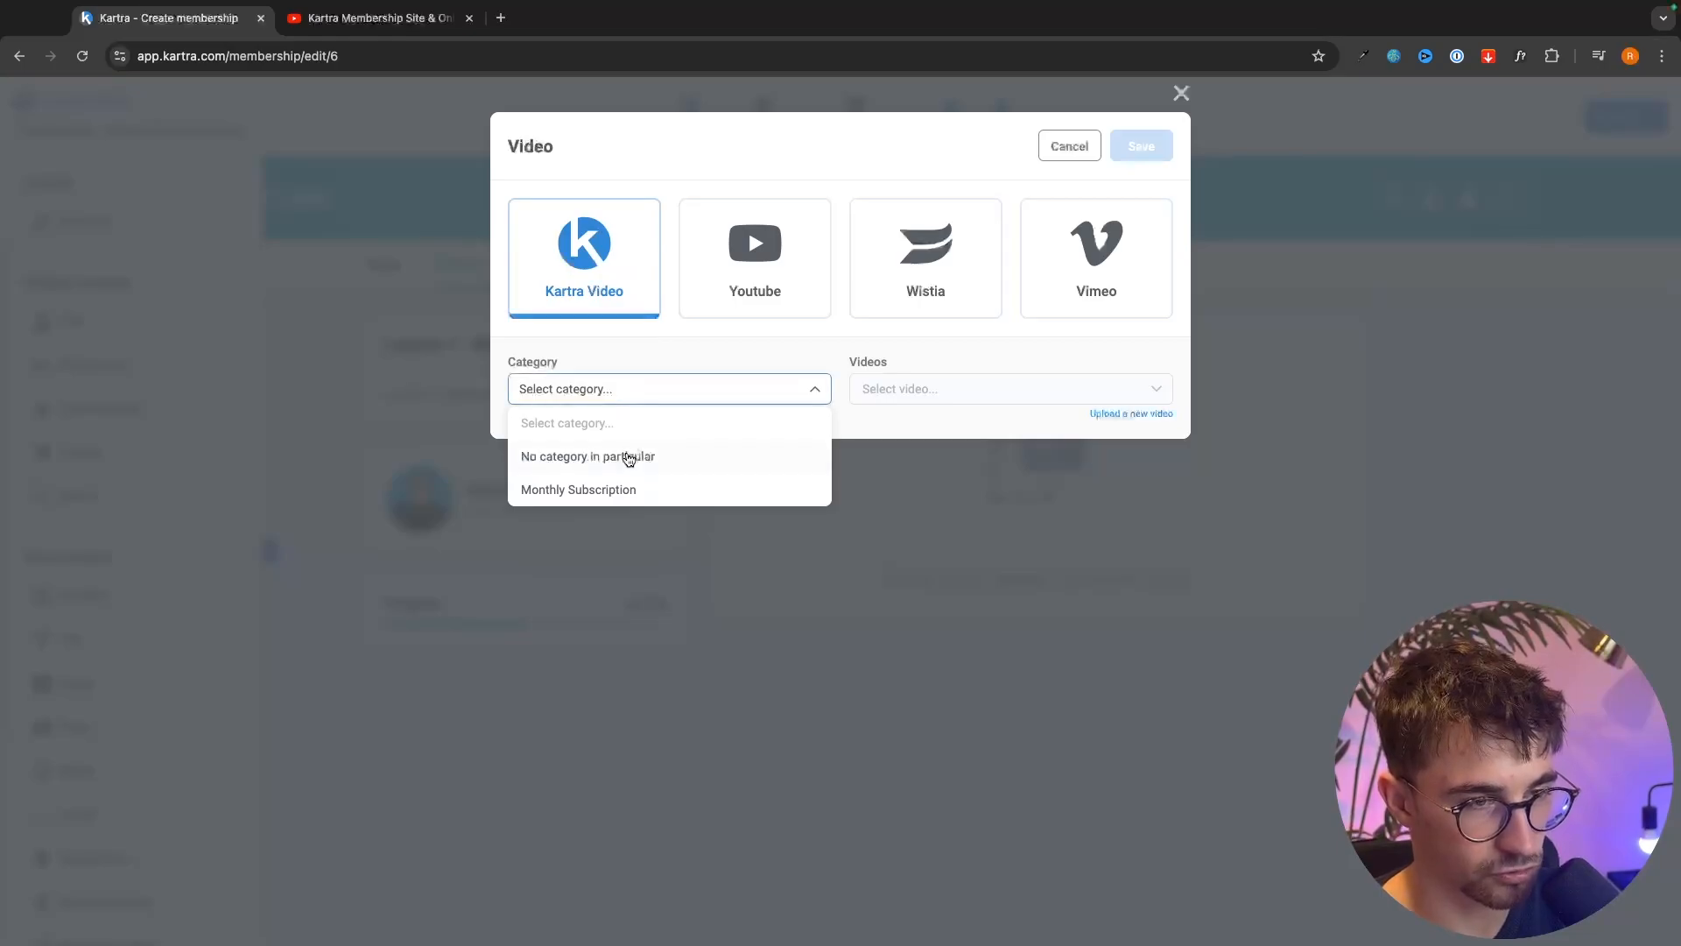
click(715, 470)
click(975, 399)
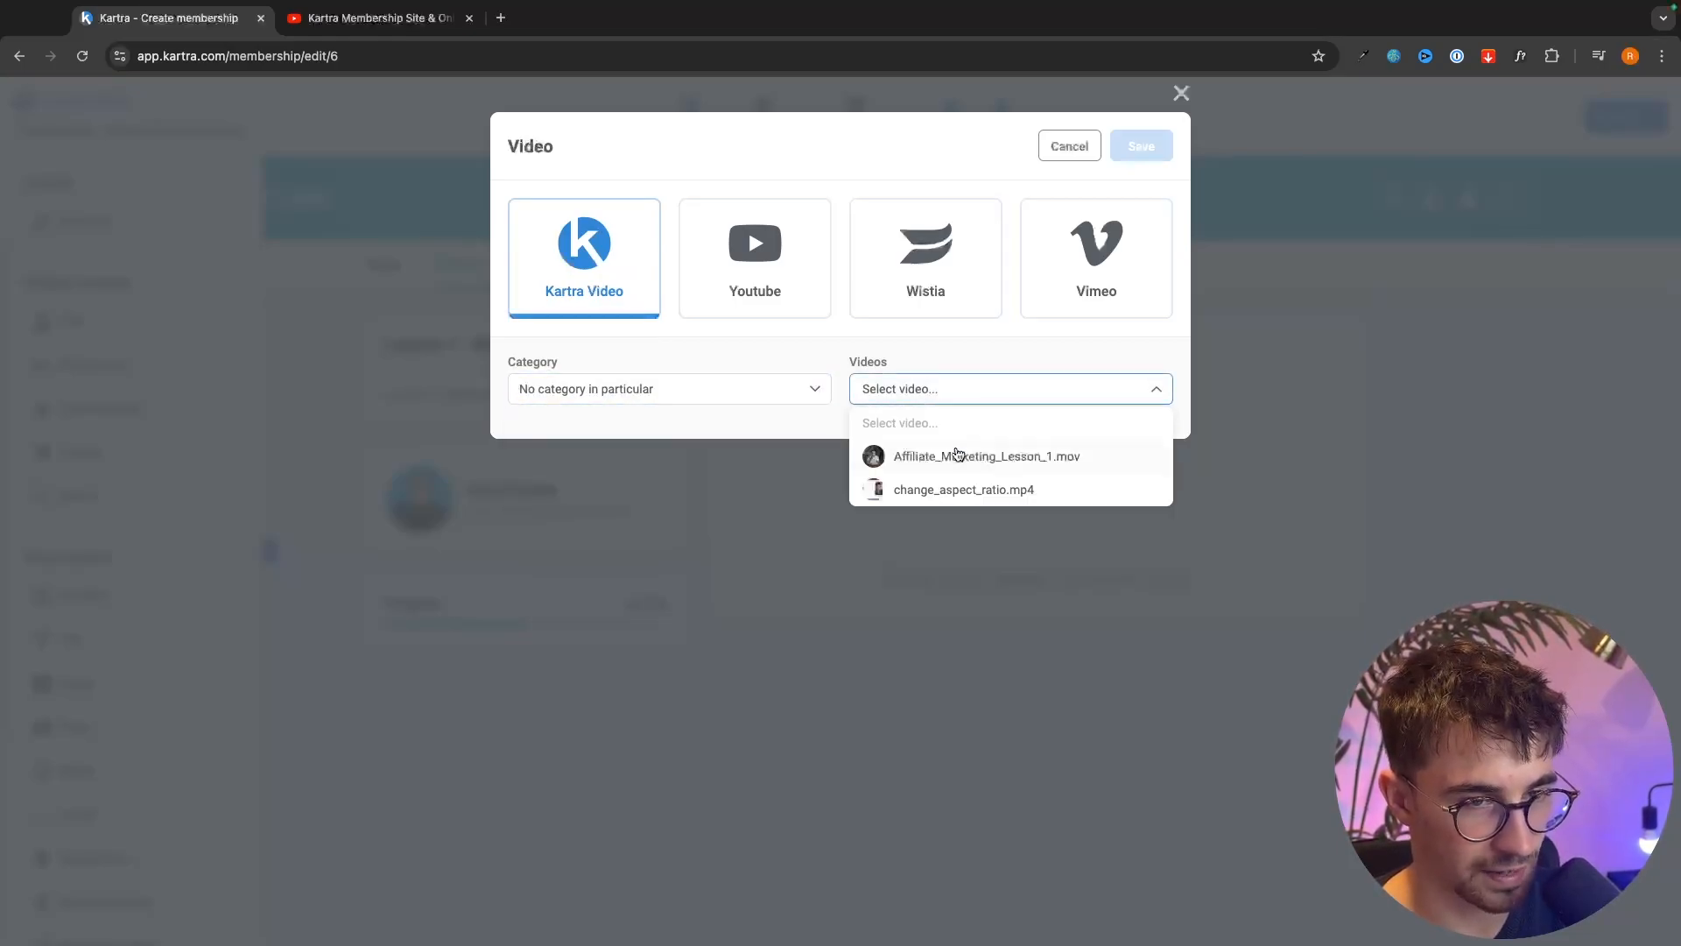
click(957, 455)
click(1142, 149)
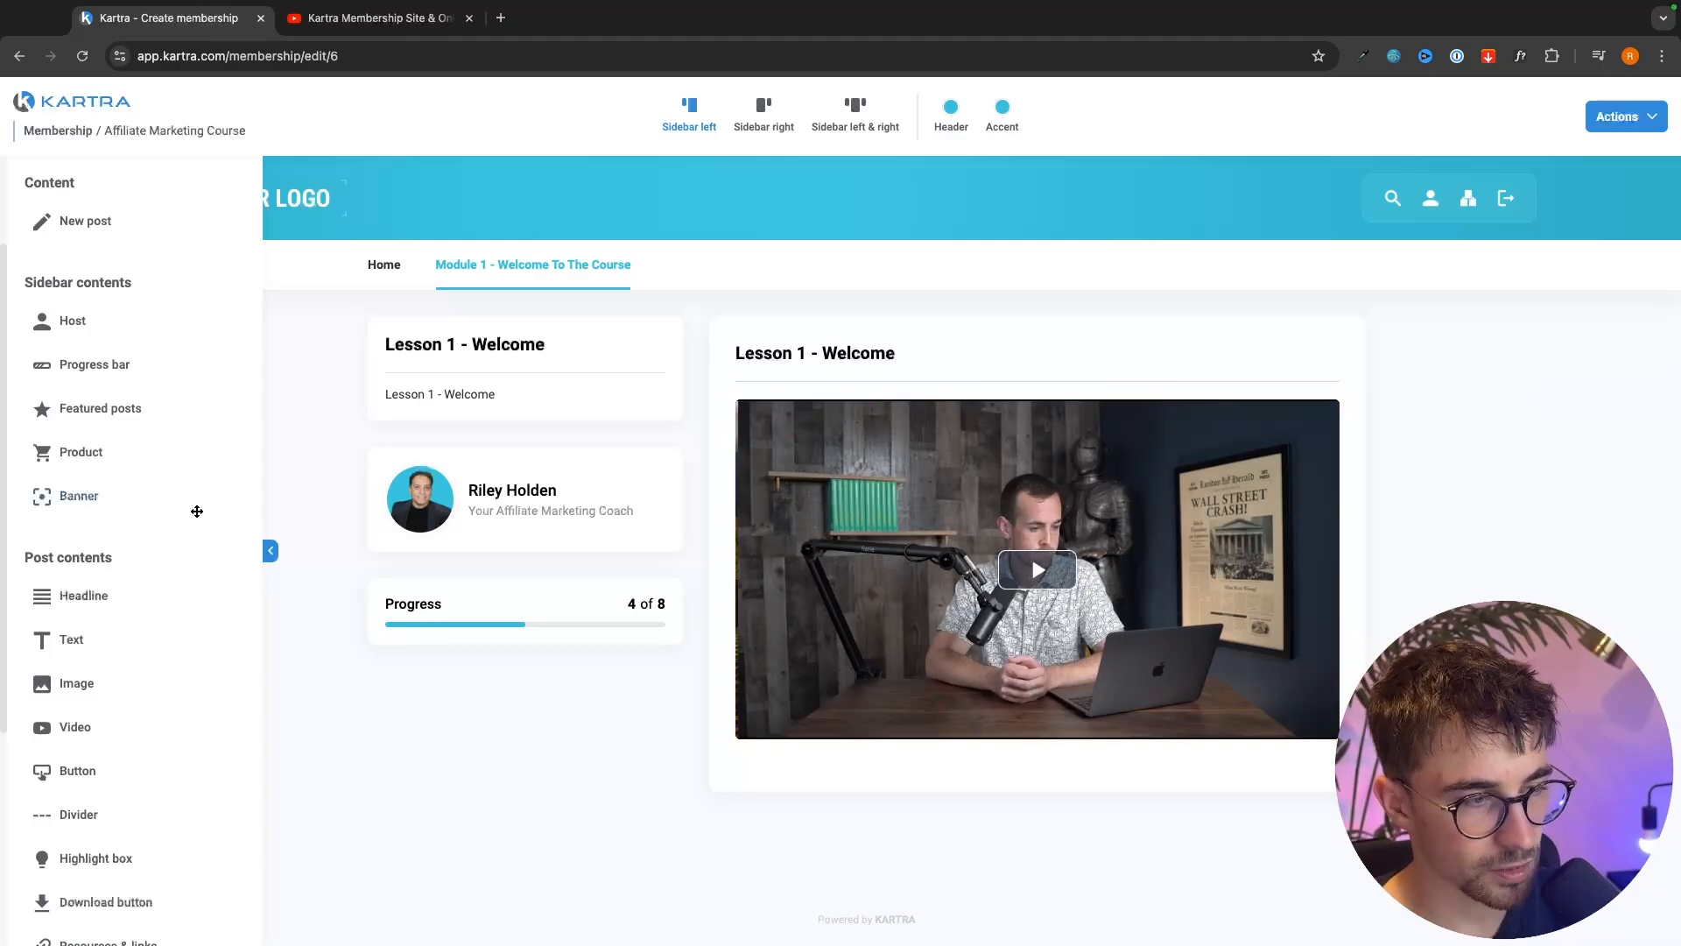
- Place a button below the video in the Lesson 1 - Welcome post and set its text to "Complete"
scroll(121, 624, down, 5)
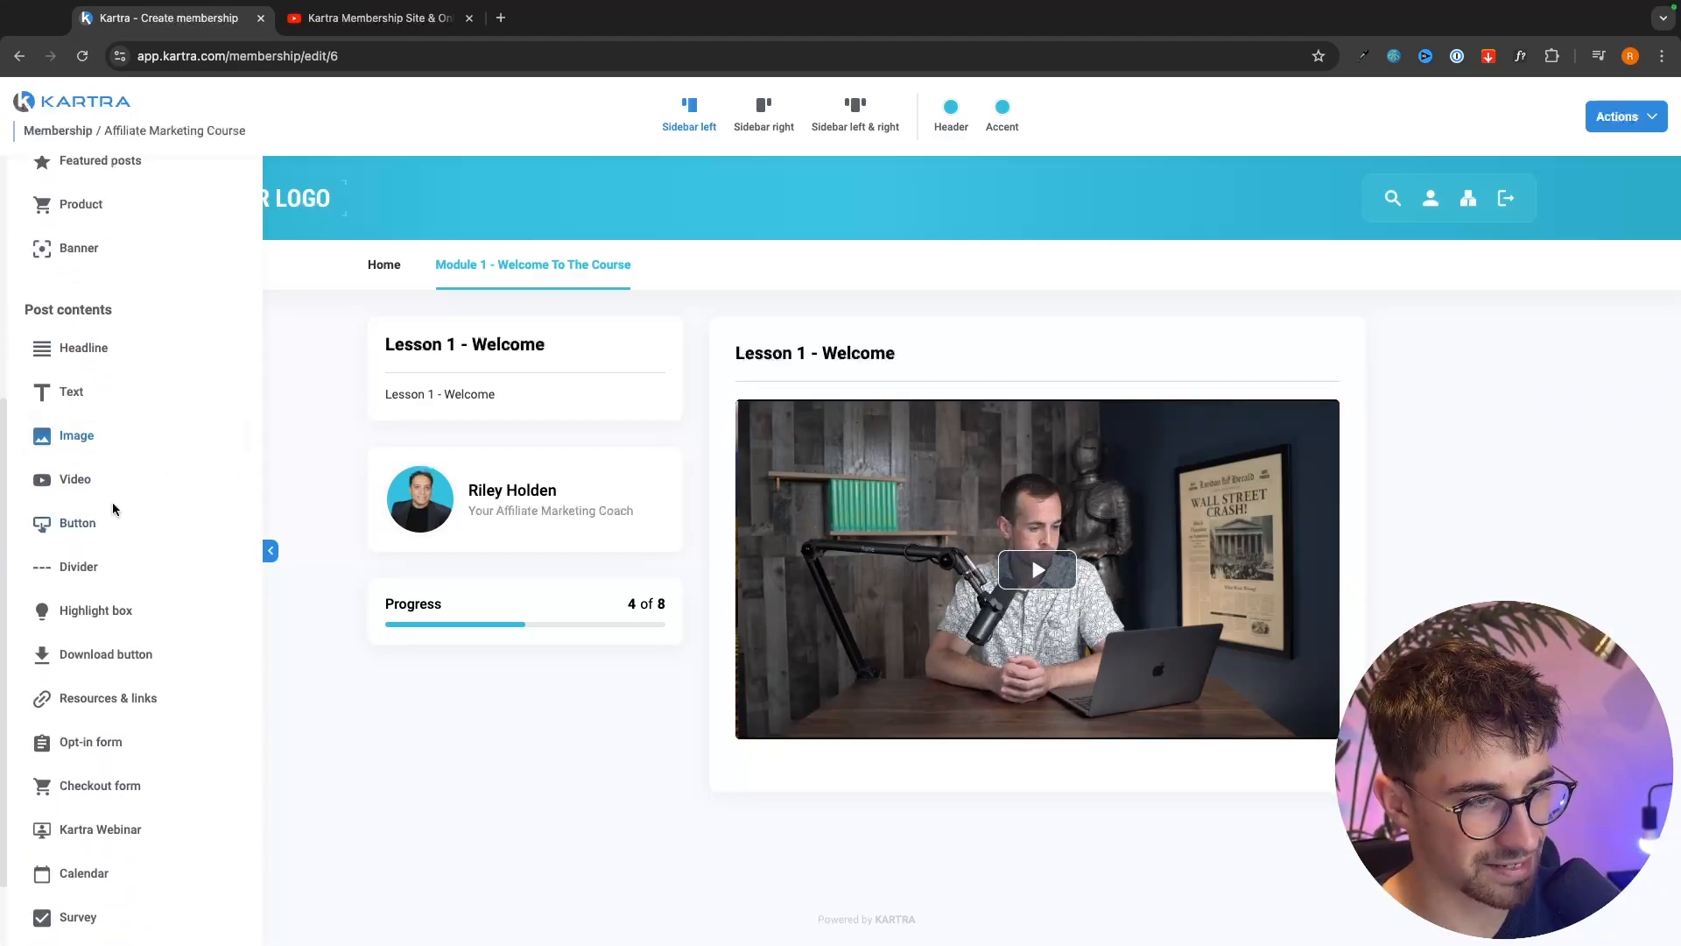
scroll(114, 504, down, 1)
scroll(114, 540, up, 2)
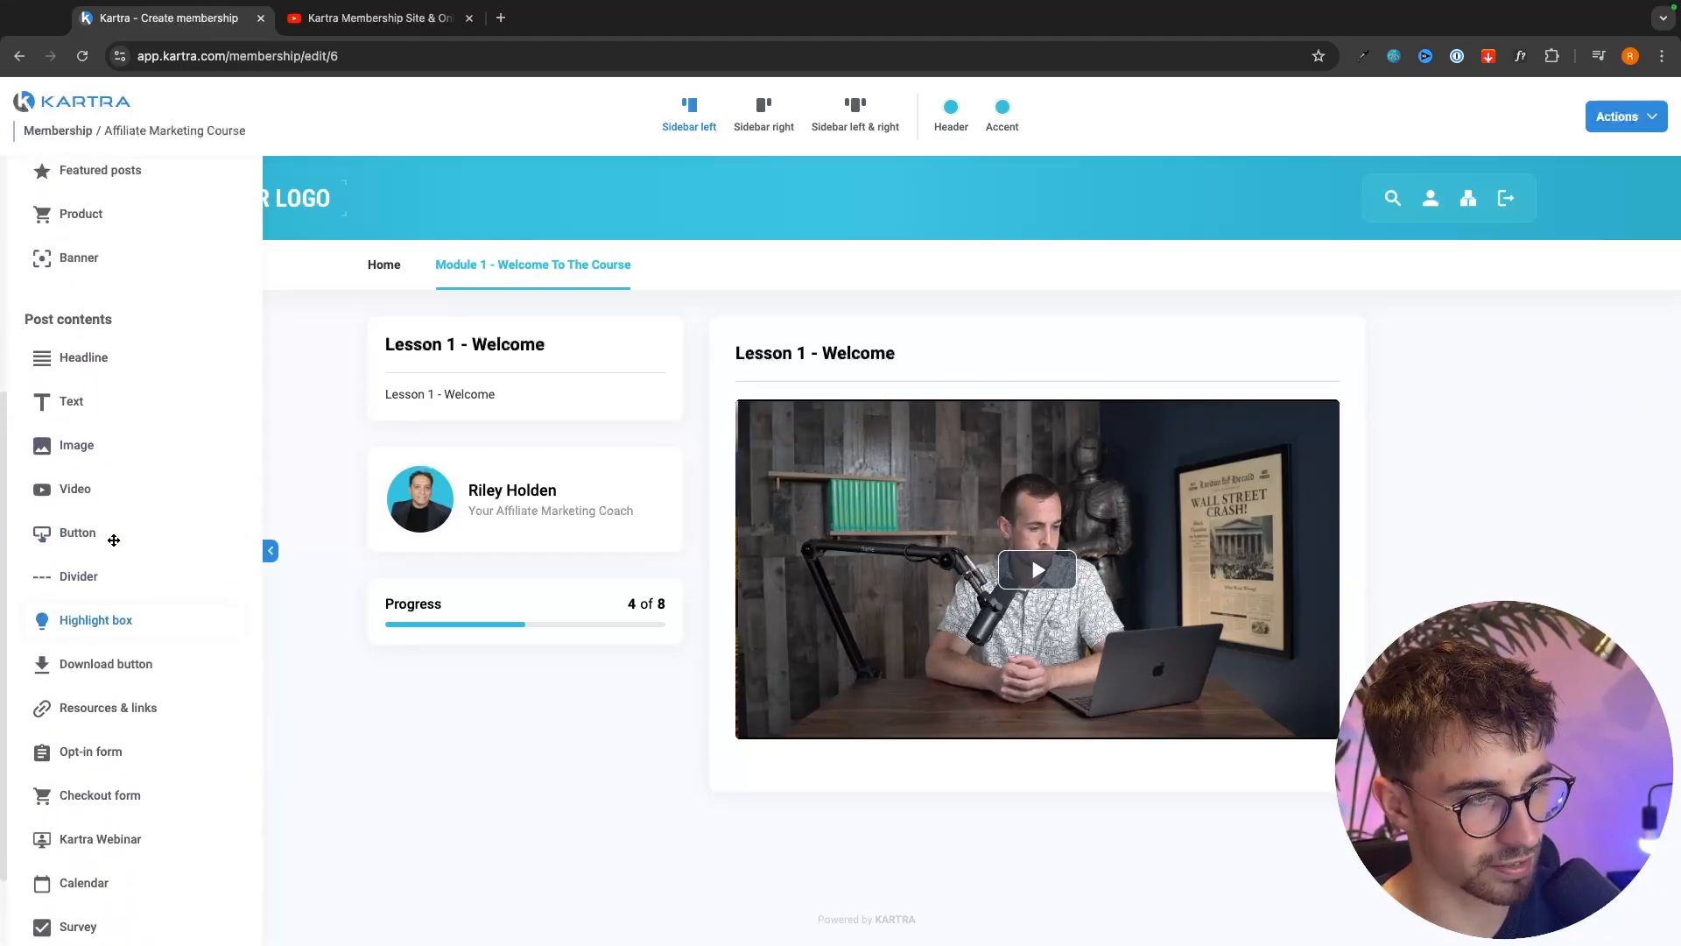
drag(61, 538, 943, 804)
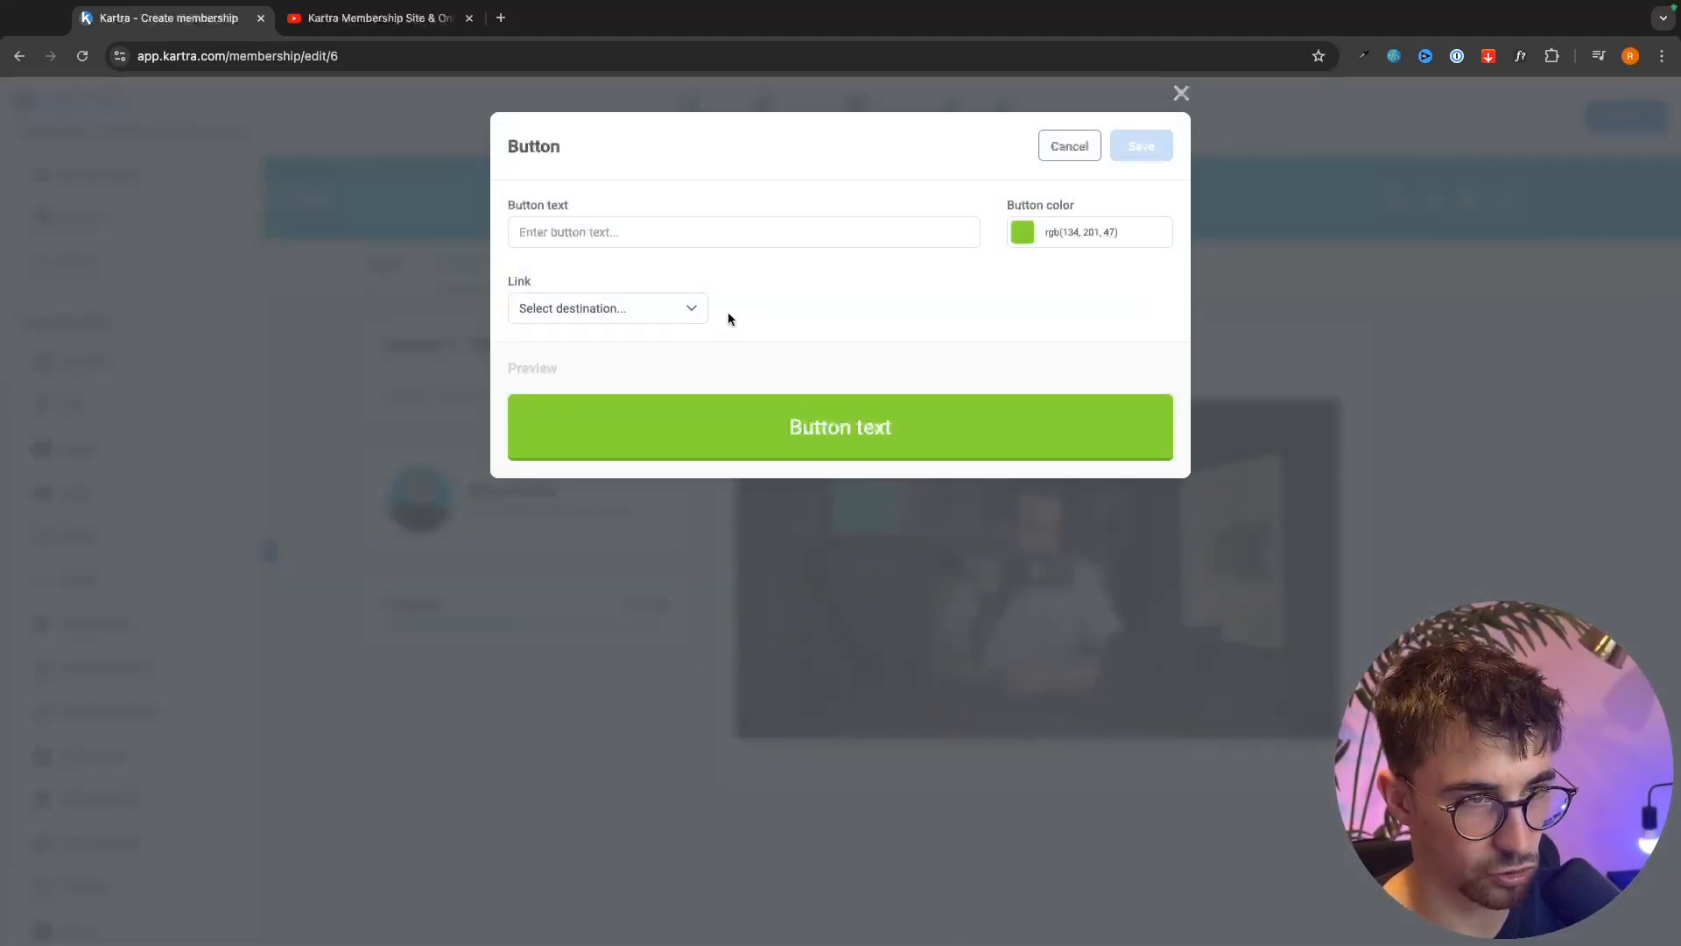
click(685, 233)
text(Com)
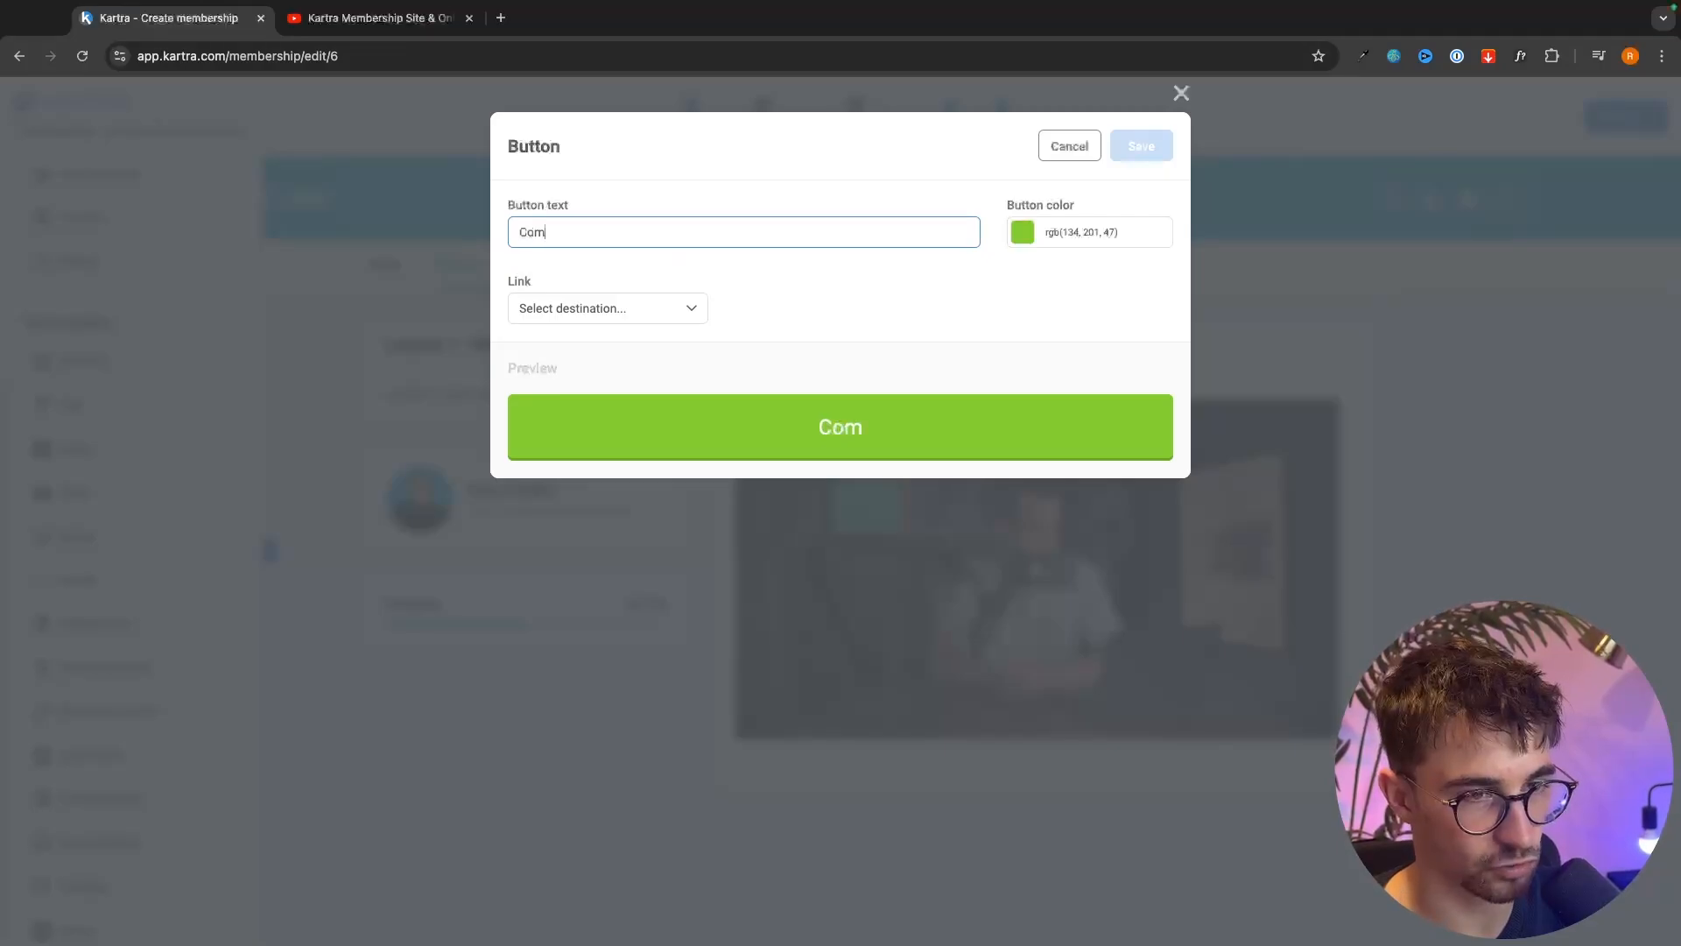
text(plete)
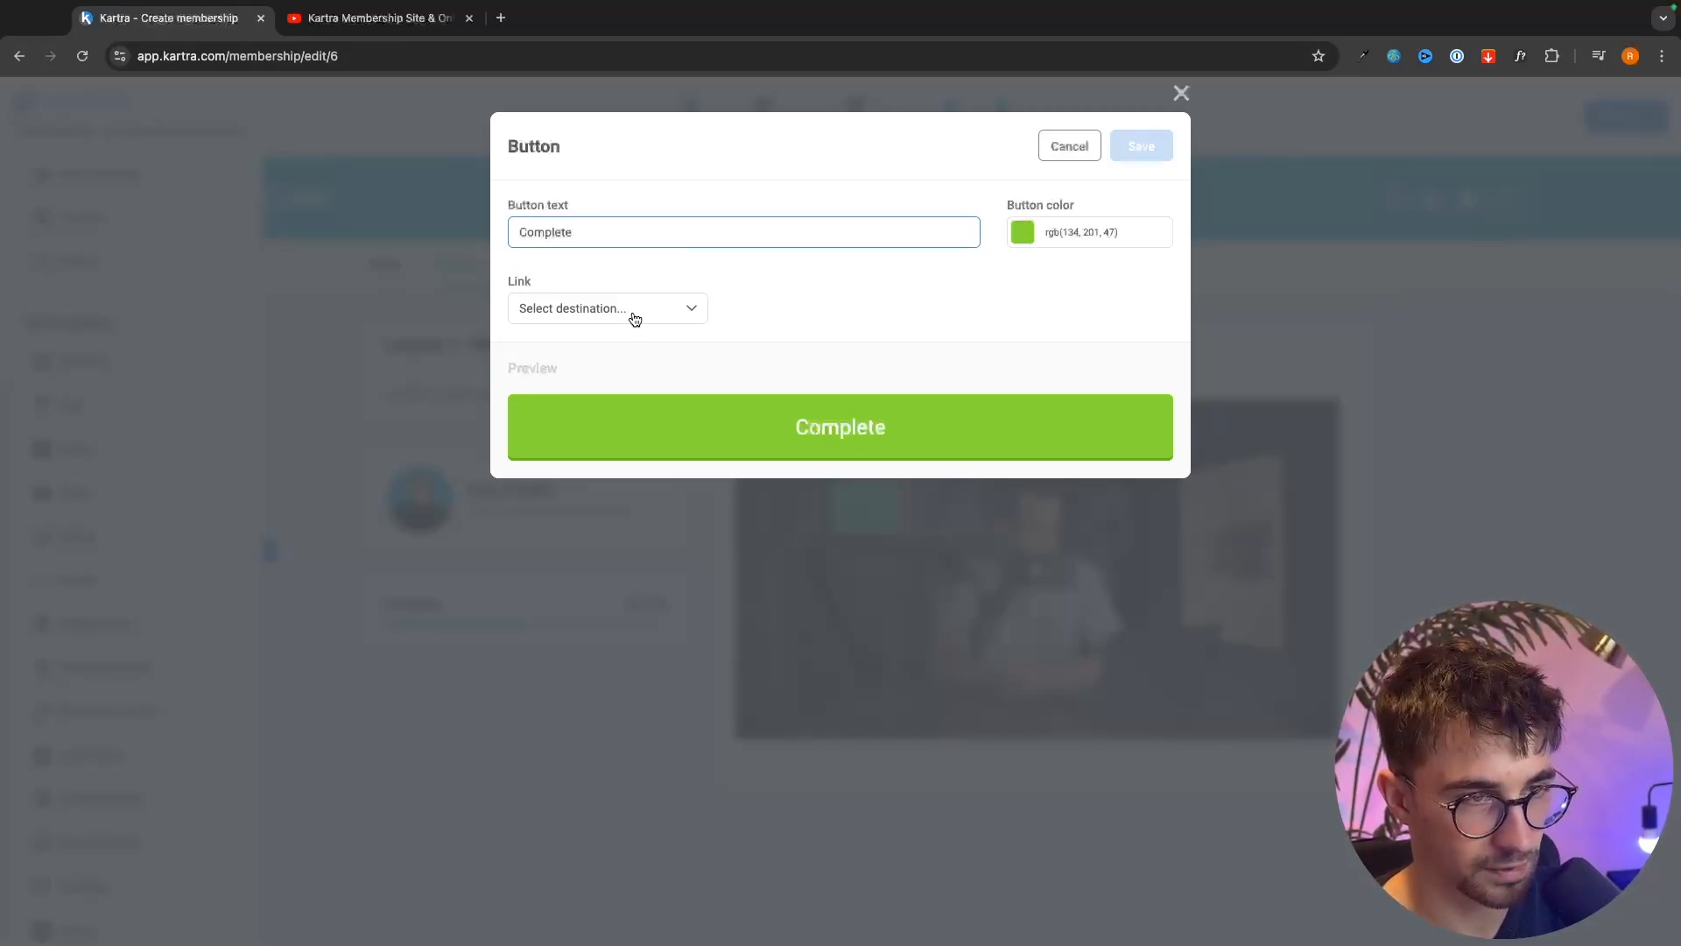
- Link the Complete button to the membership post Lesson 1 - Welcome and save it
click(604, 311)
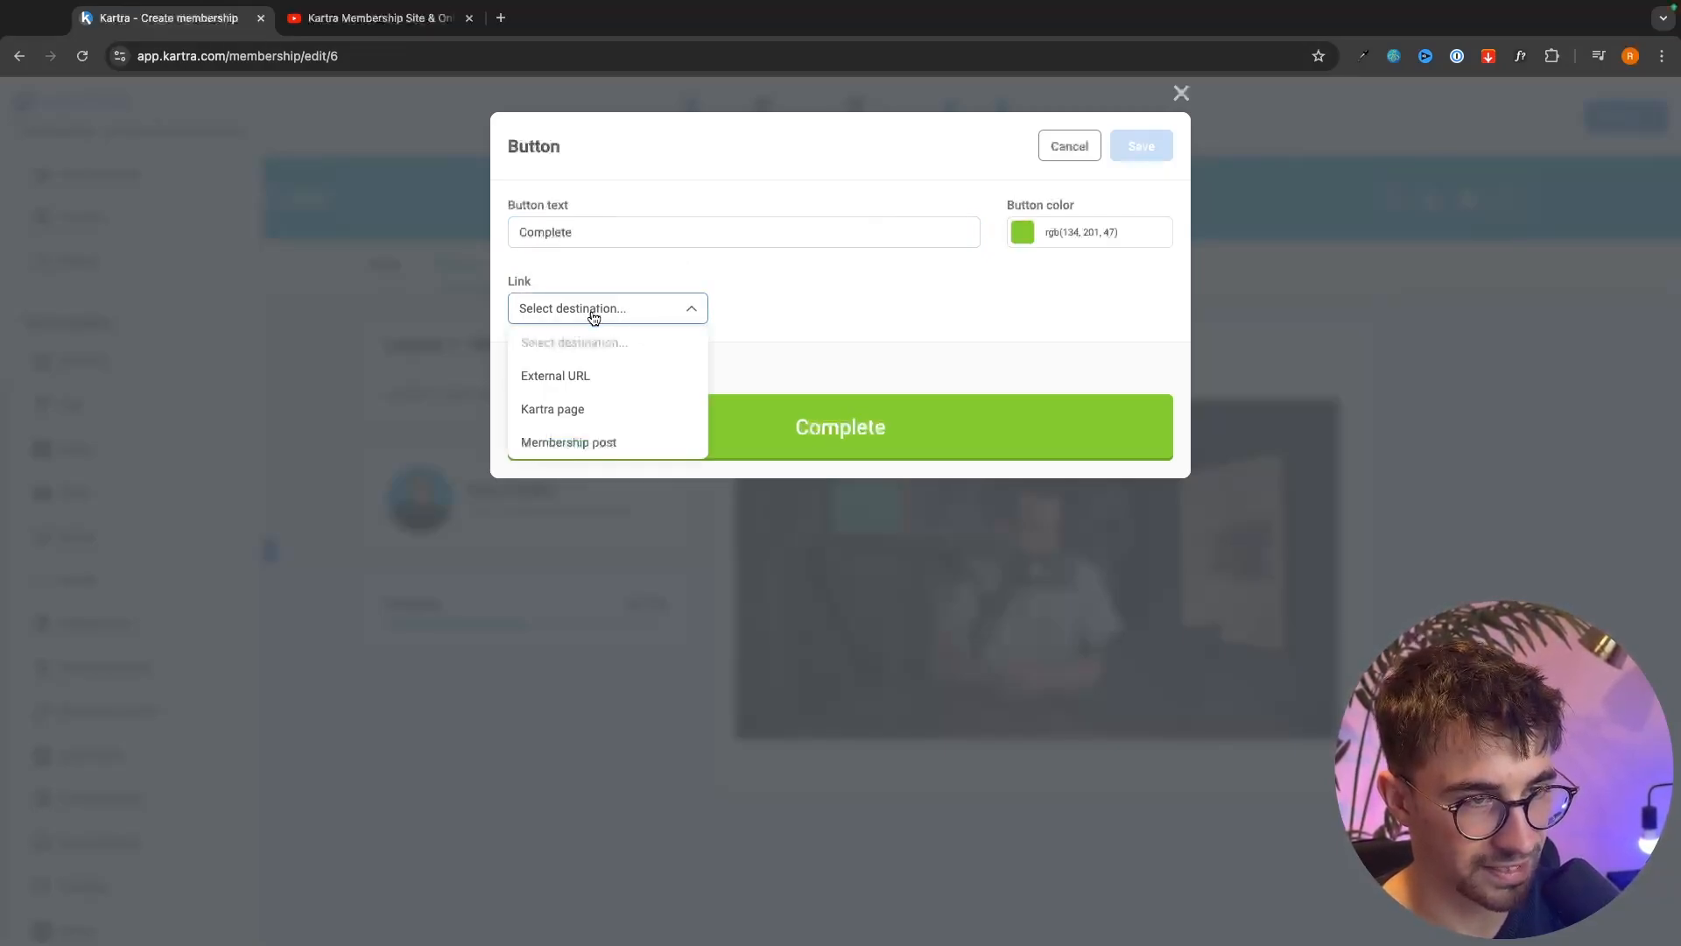
click(579, 444)
click(795, 322)
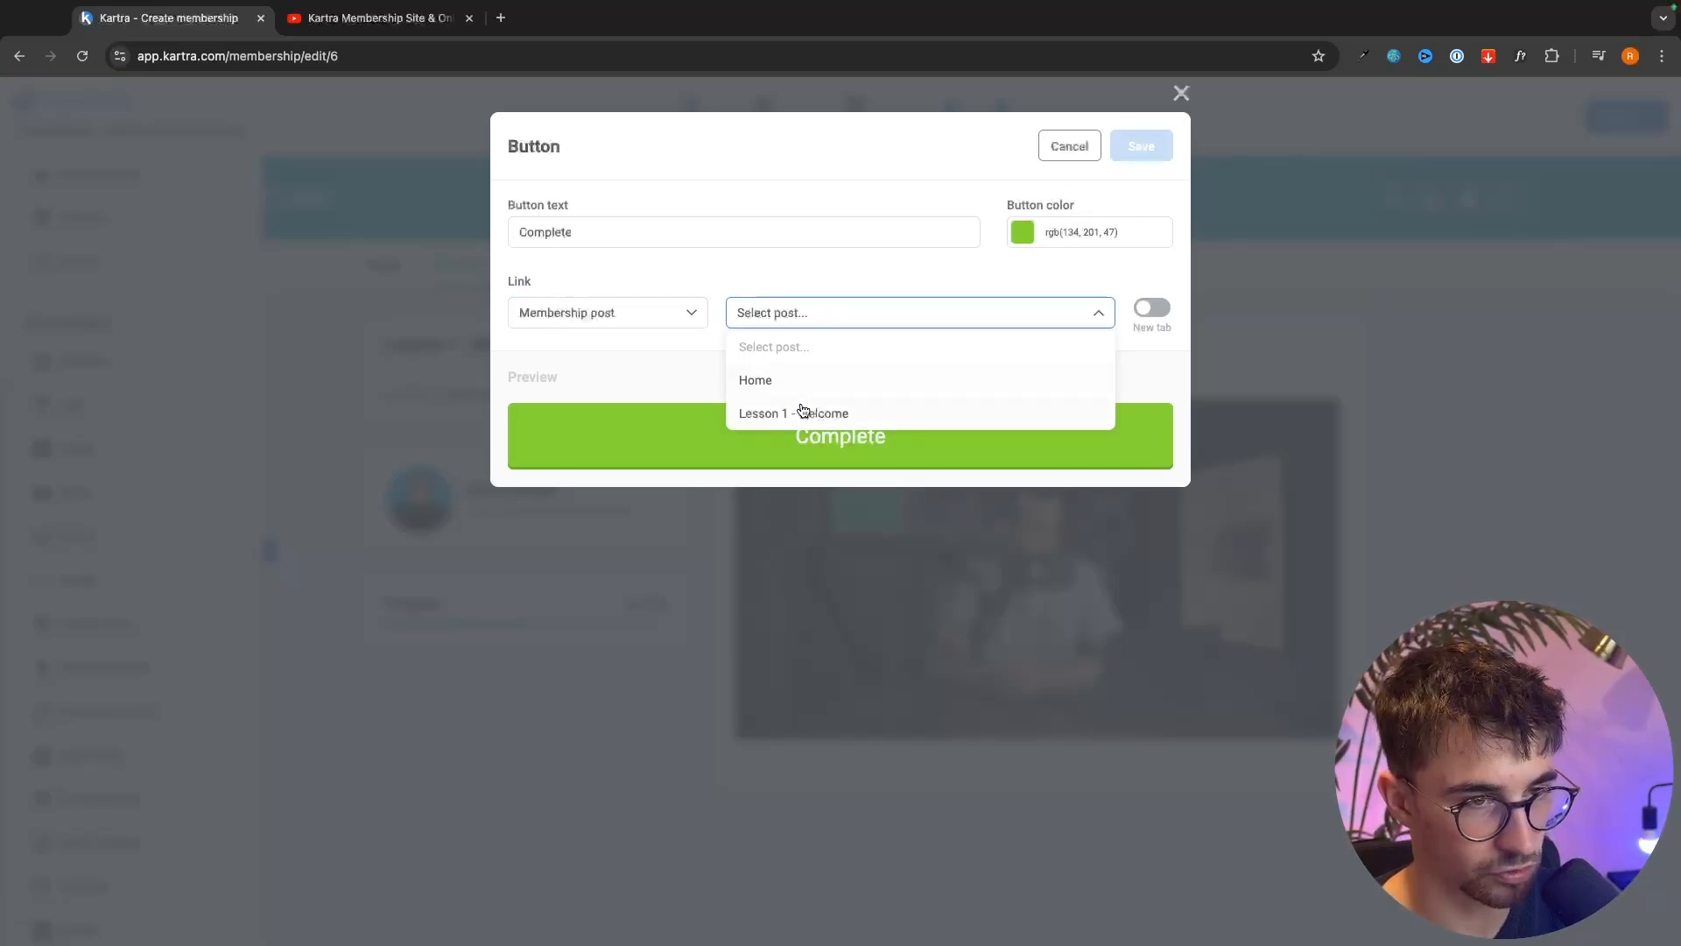
click(848, 284)
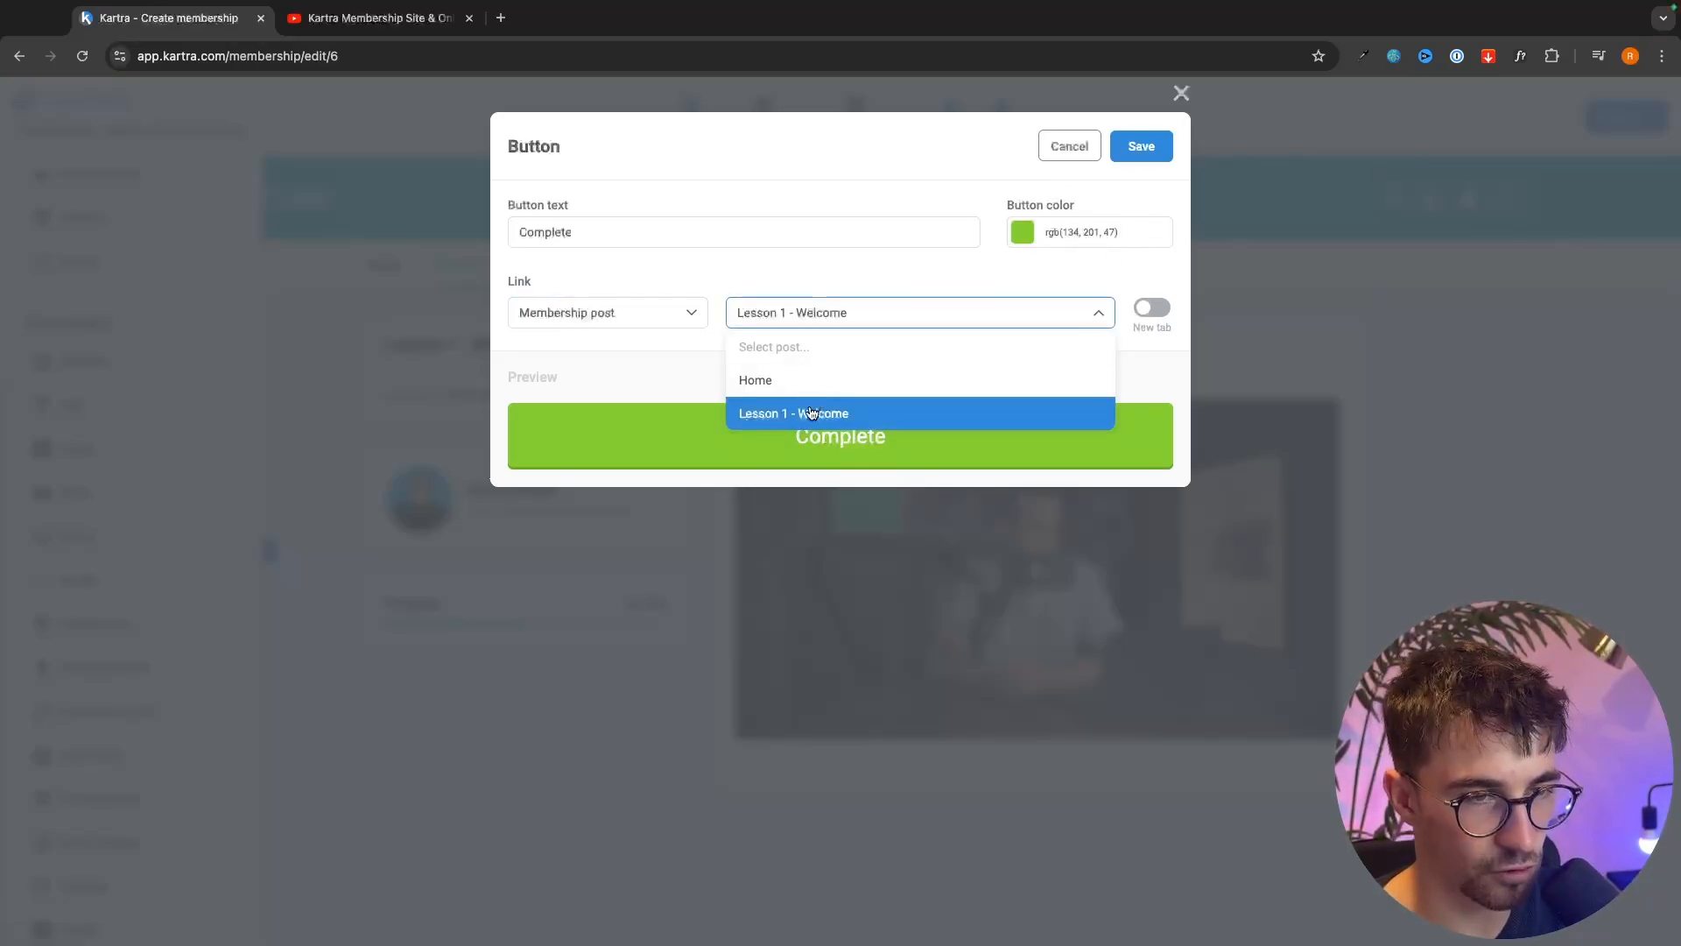
click(811, 414)
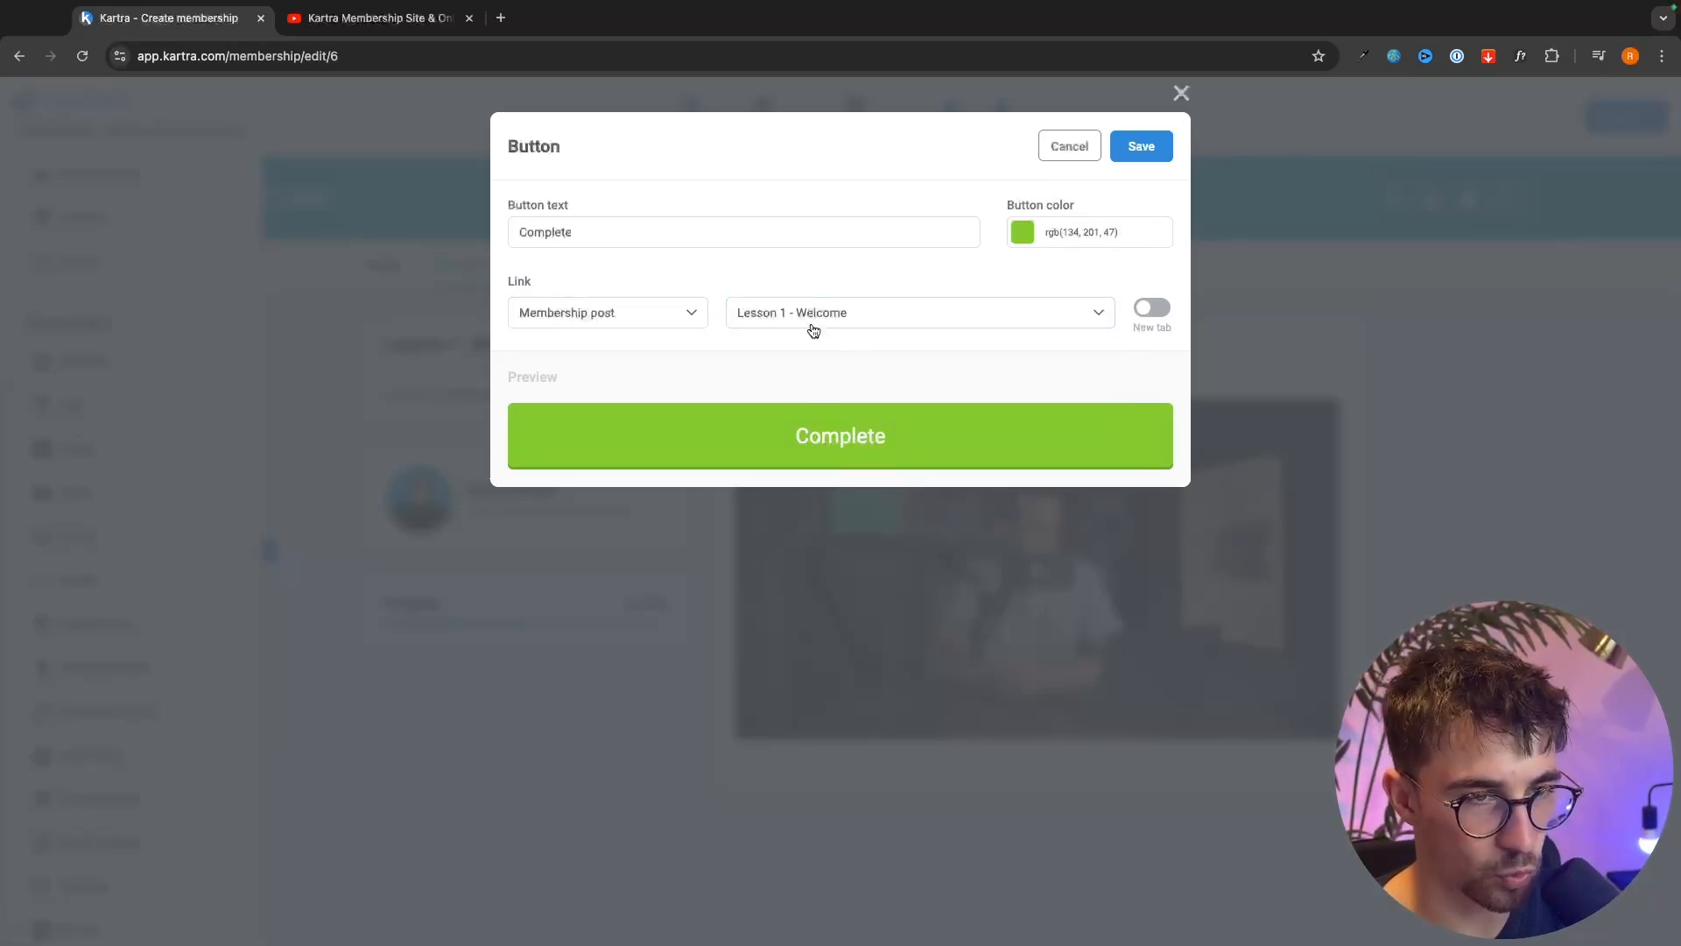
click(1162, 147)
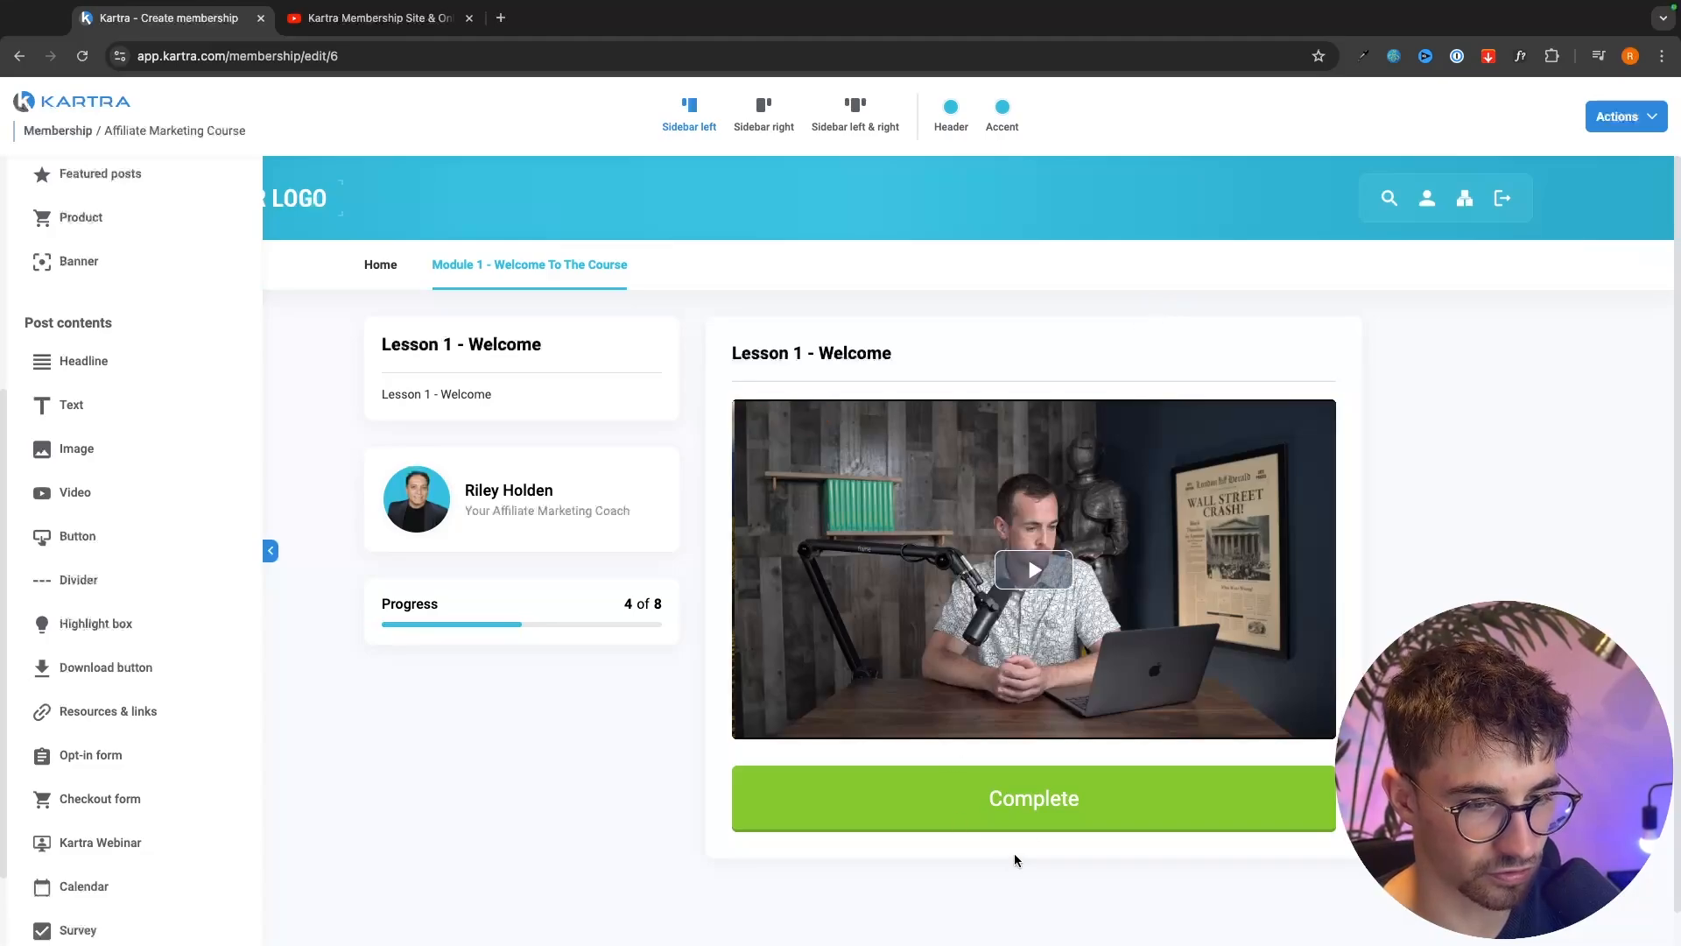
- Create a post named "Lesson 2 - What you will learn" in the Lesson 2 subcategory of Module 1 and save it
mouse_move(991, 793)
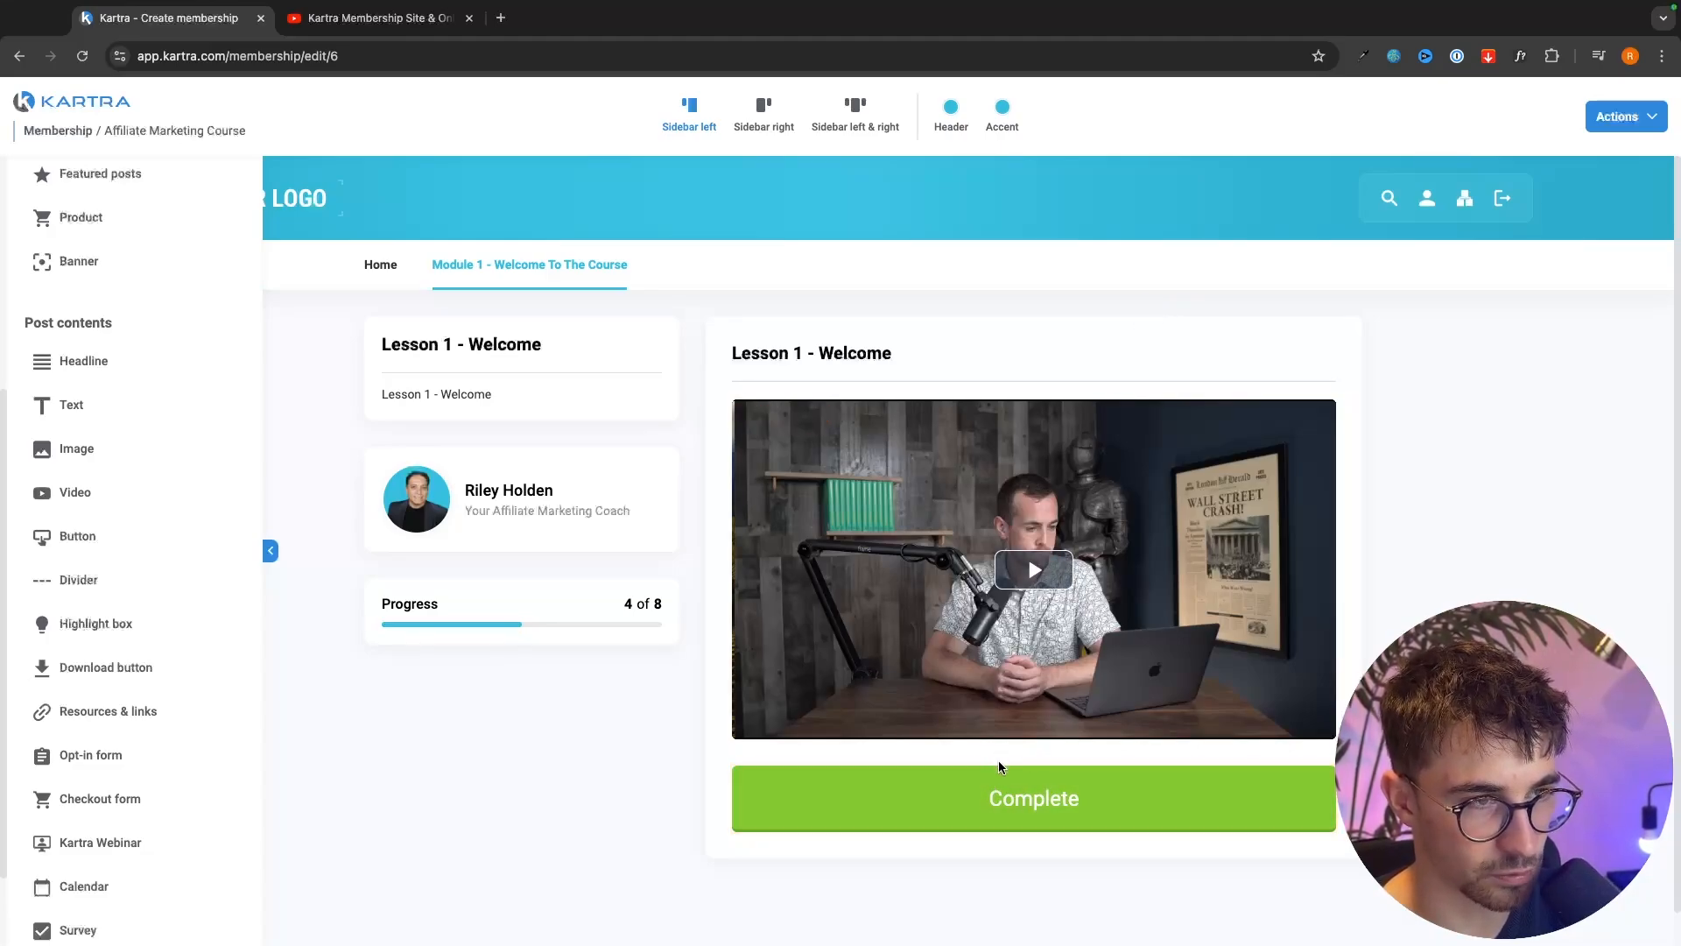
mouse_move(565, 273)
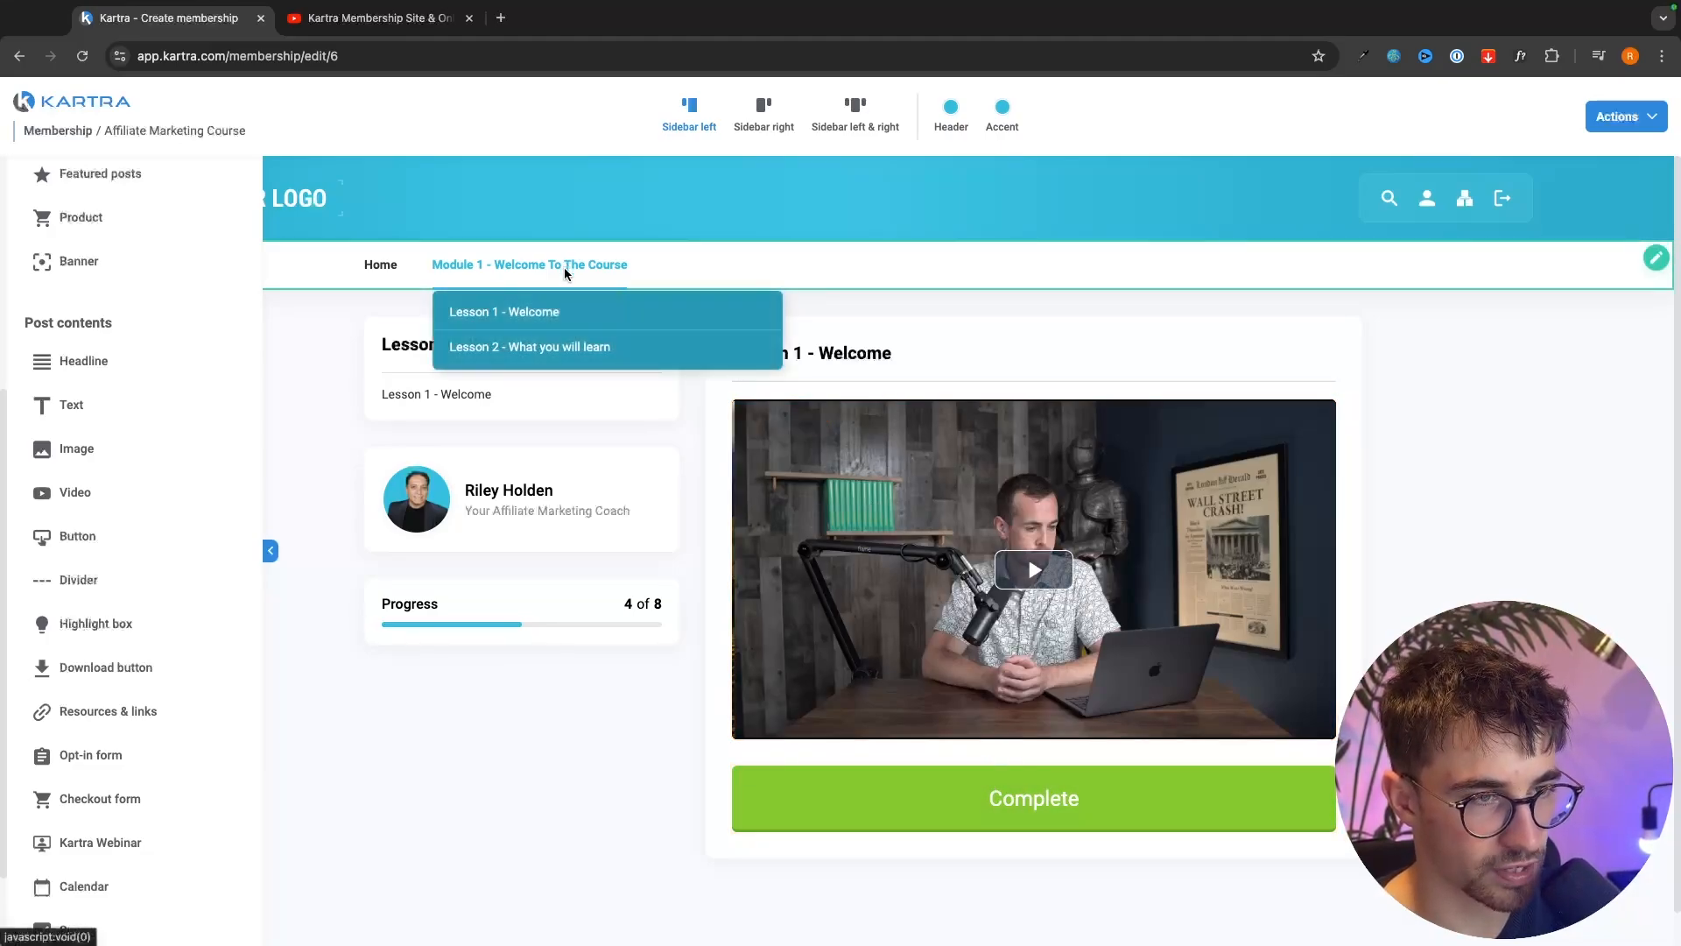
click(553, 349)
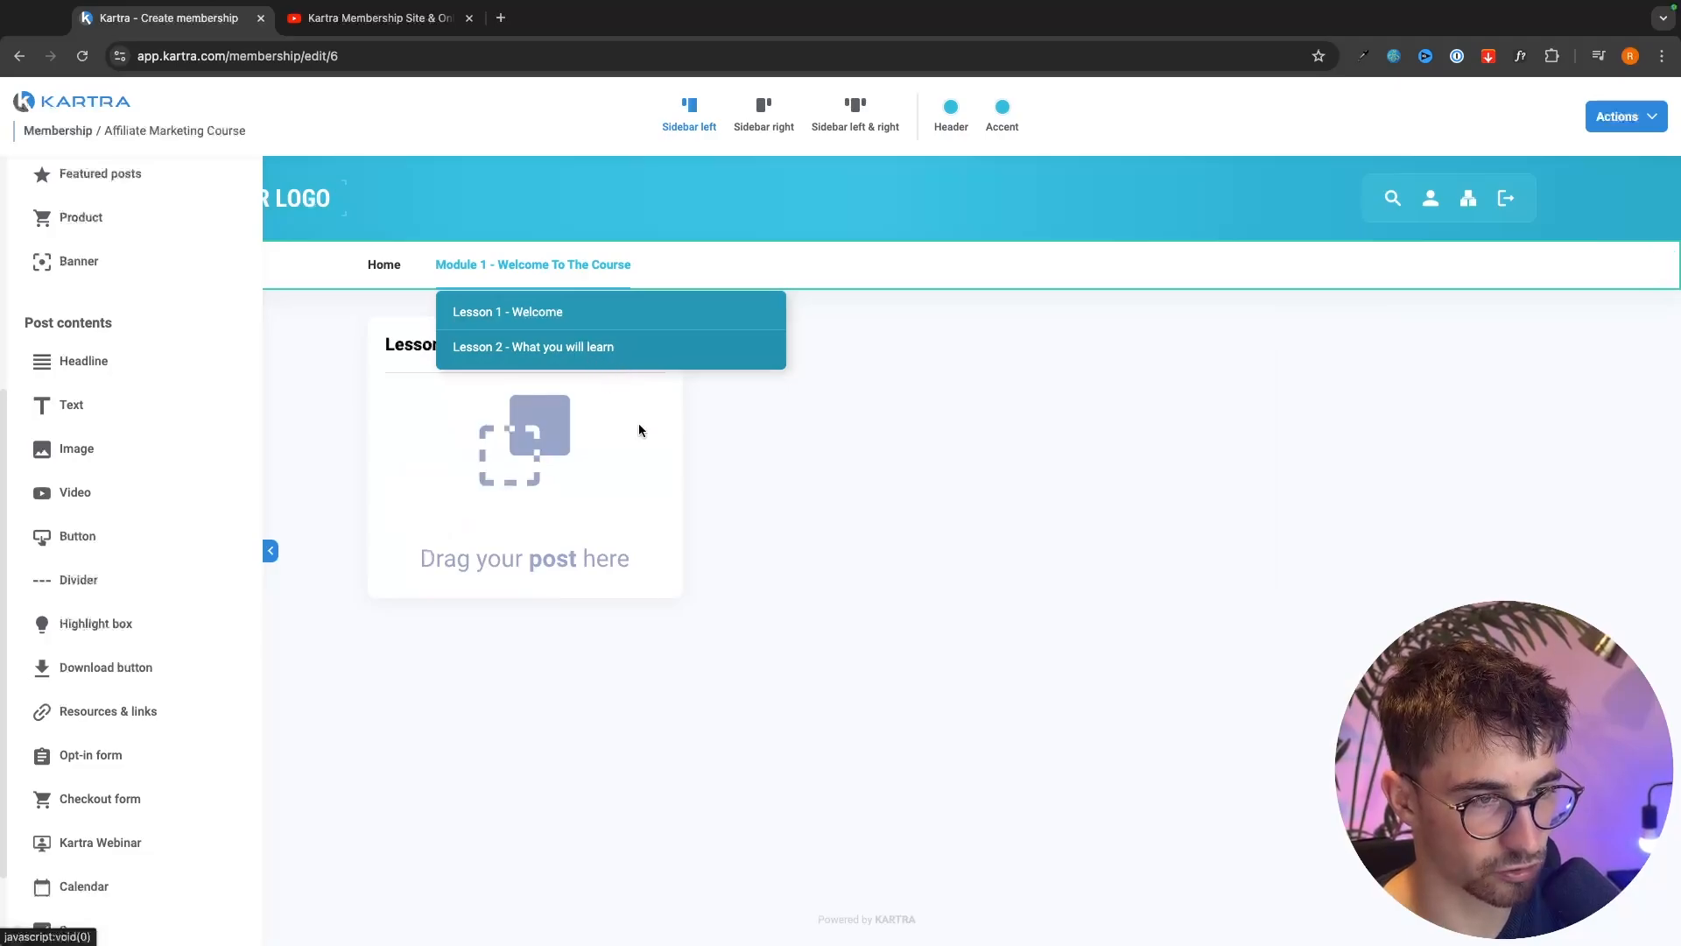
scroll(142, 357, up, 5)
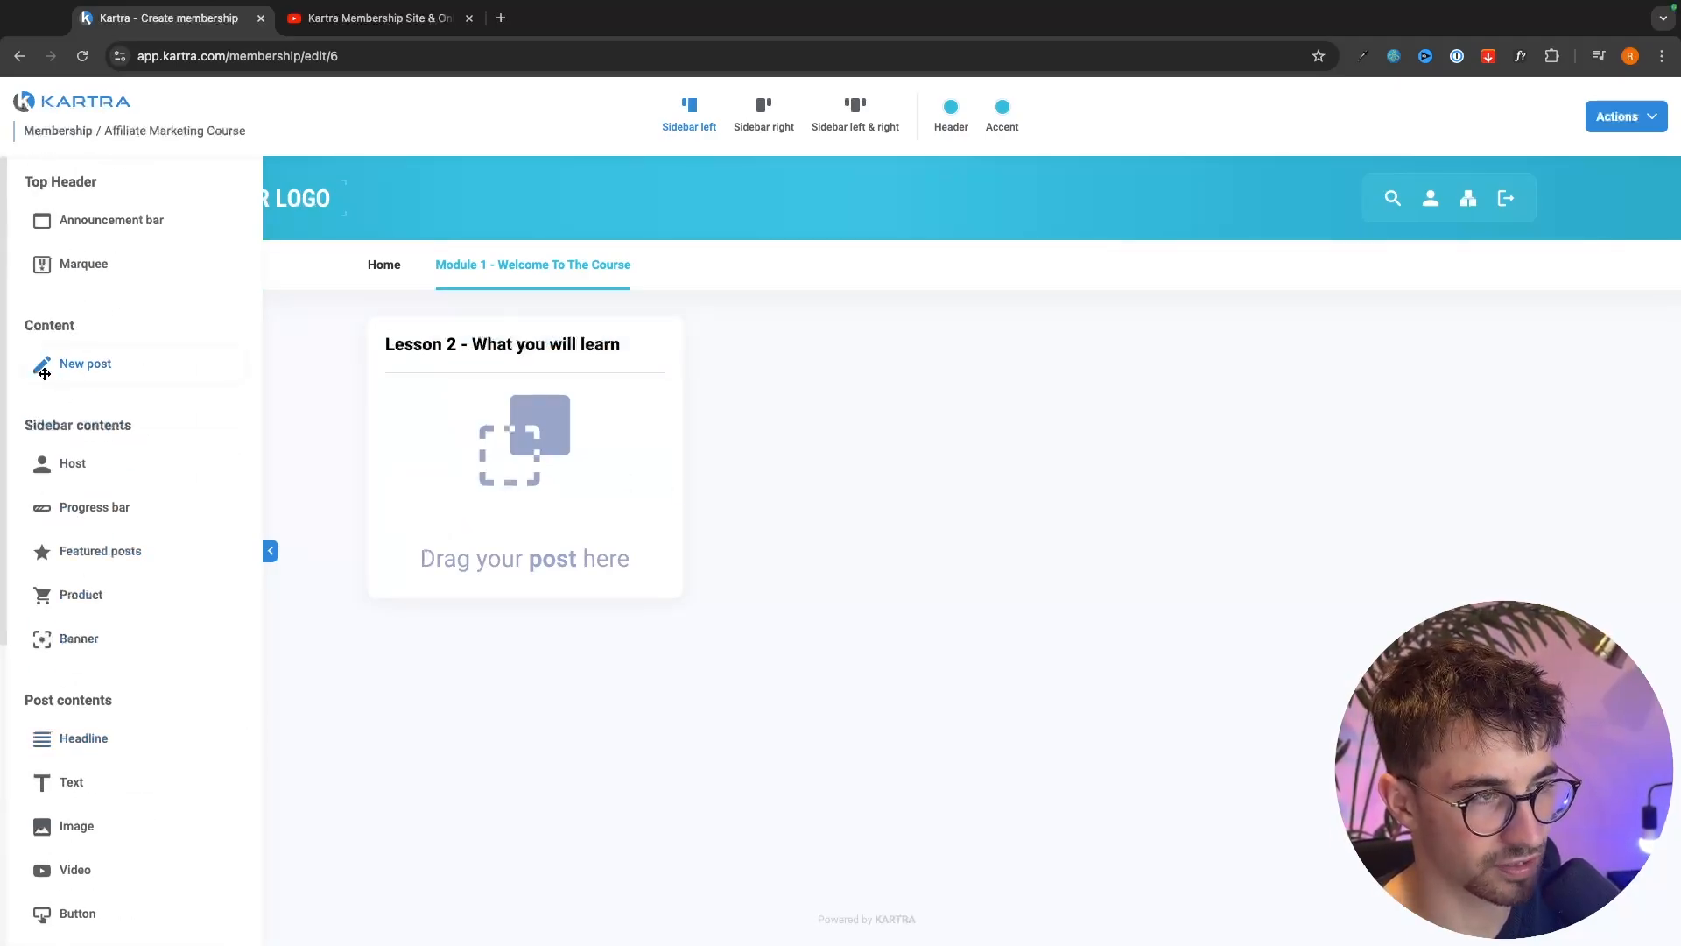
drag(44, 374, 552, 398)
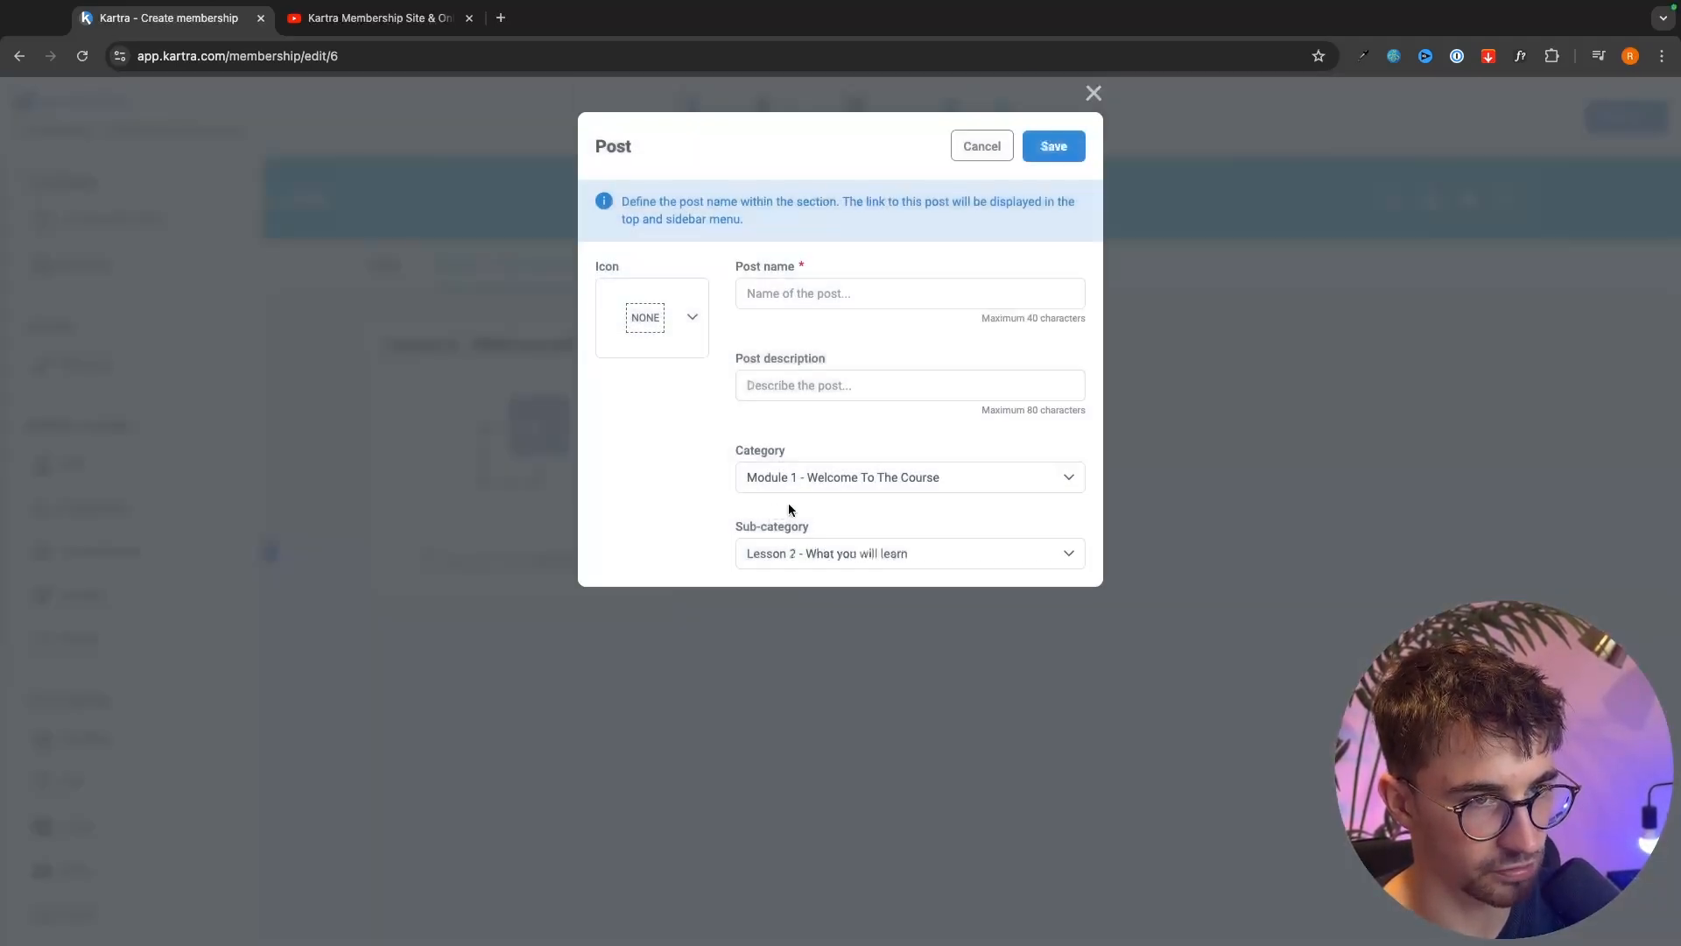
click(810, 293)
text(Lesson 2 - What you will learn)
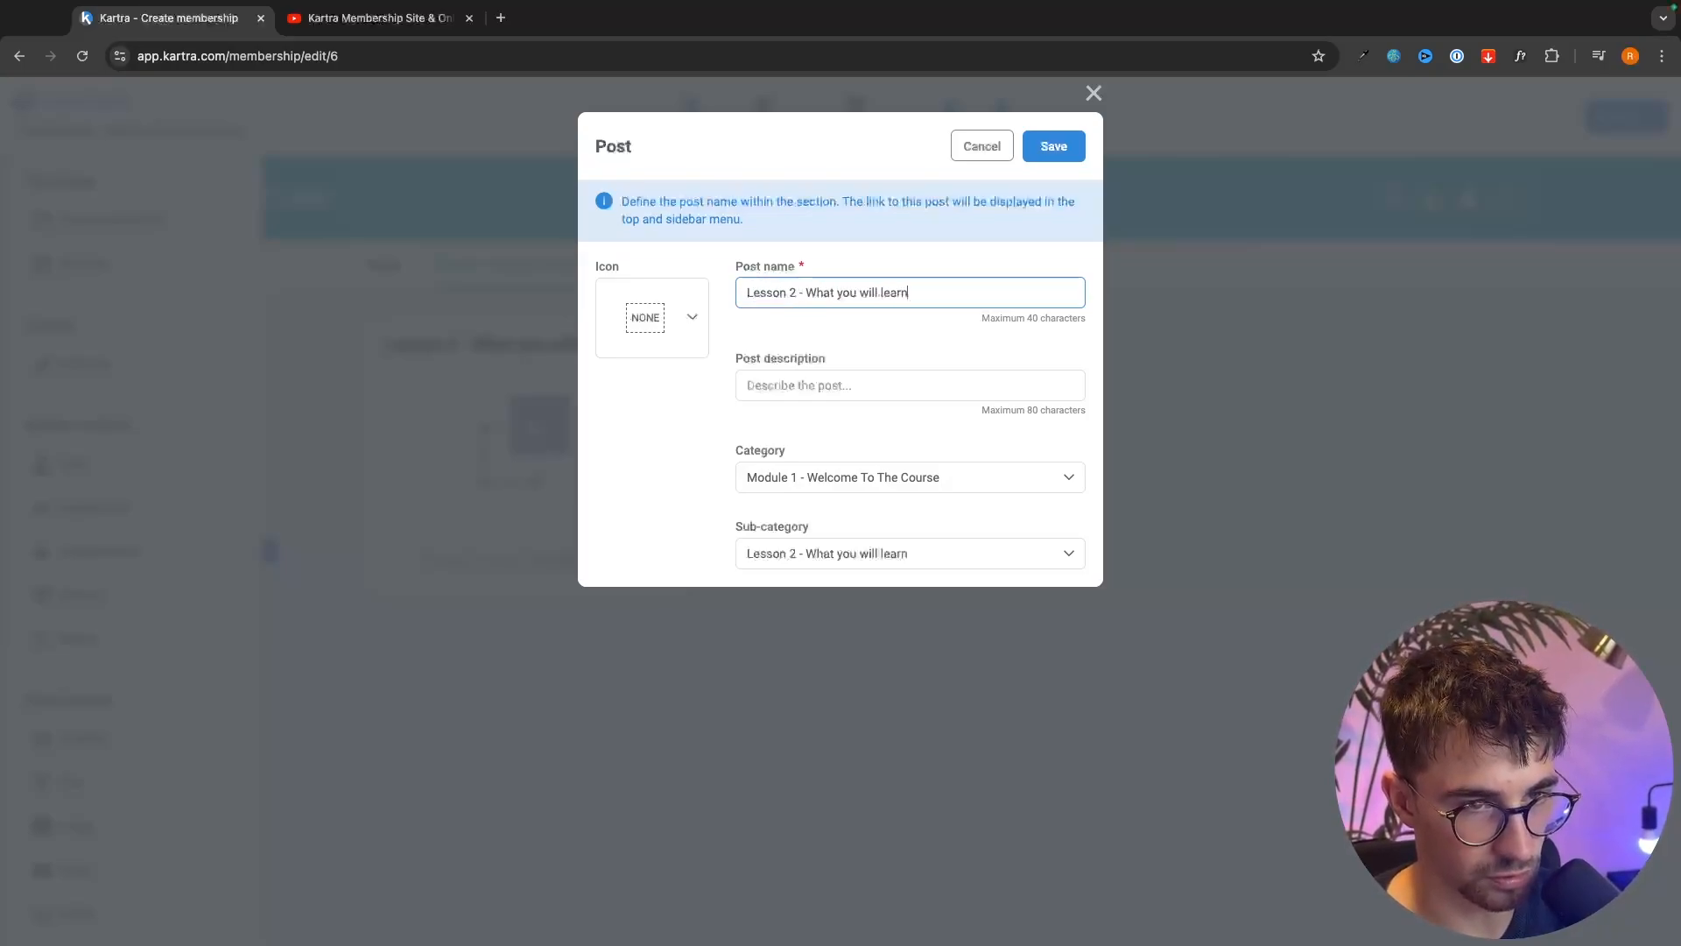
key(Return)
- Add the Kartra-hosted video Affiliate_Marketing_Lesson_1.mov to the Lesson 2 post and save it
scroll(80, 437, down, 1)
drag(111, 755, 1130, 413)
click(649, 263)
click(903, 389)
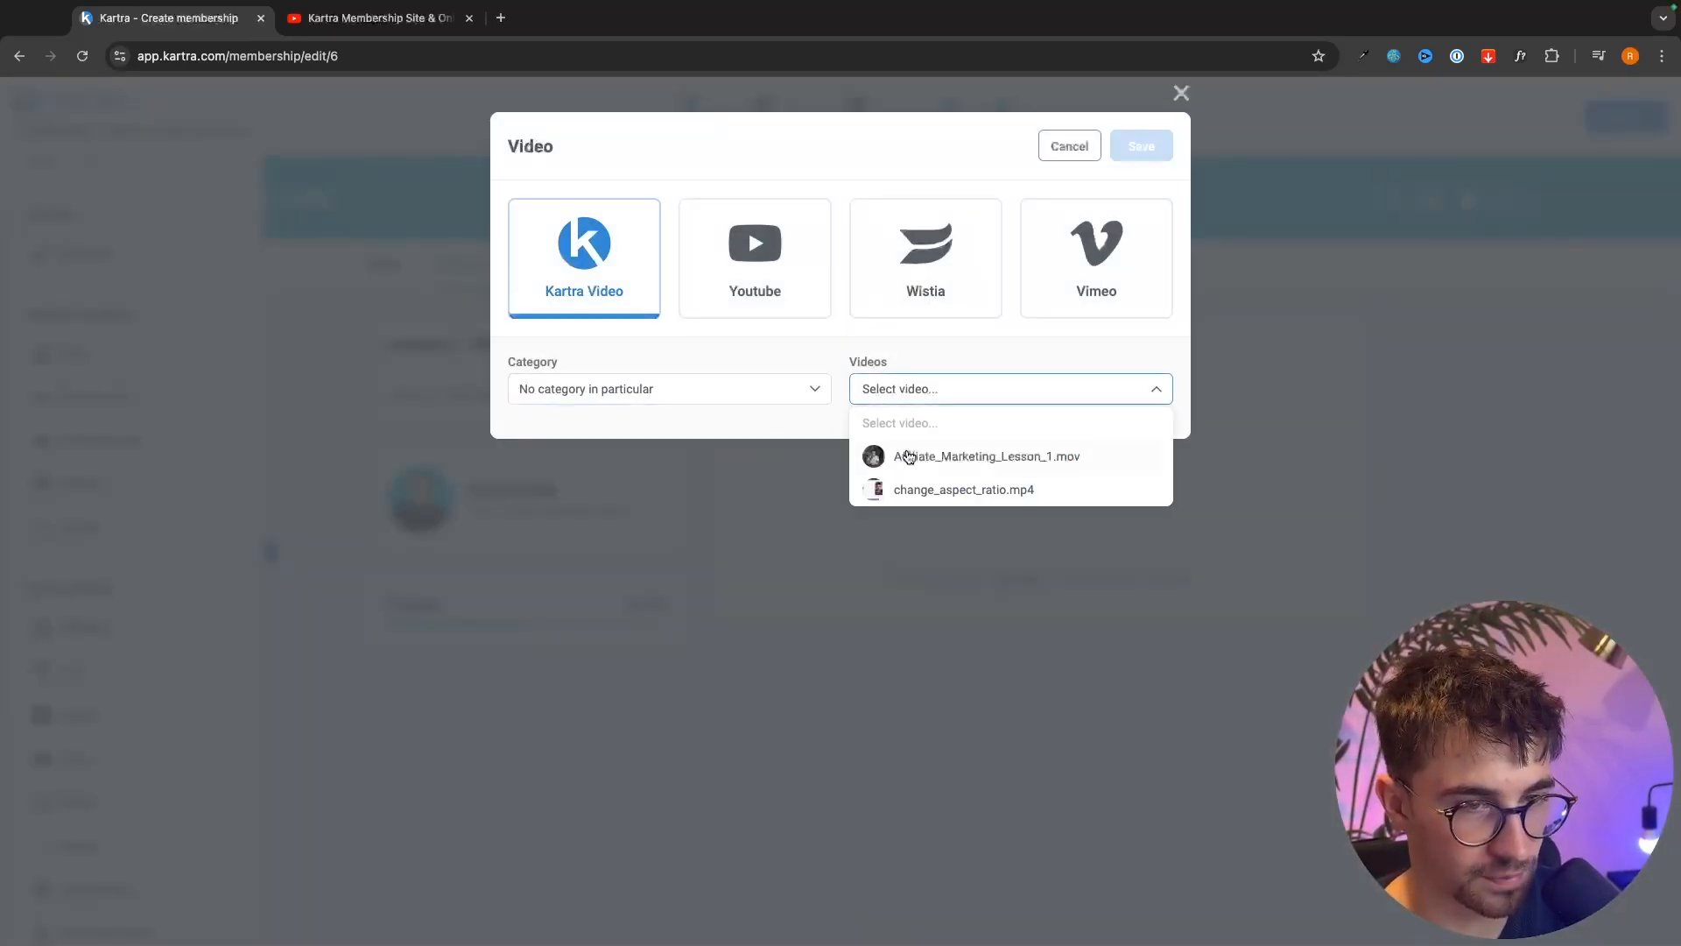
click(906, 455)
click(1142, 147)
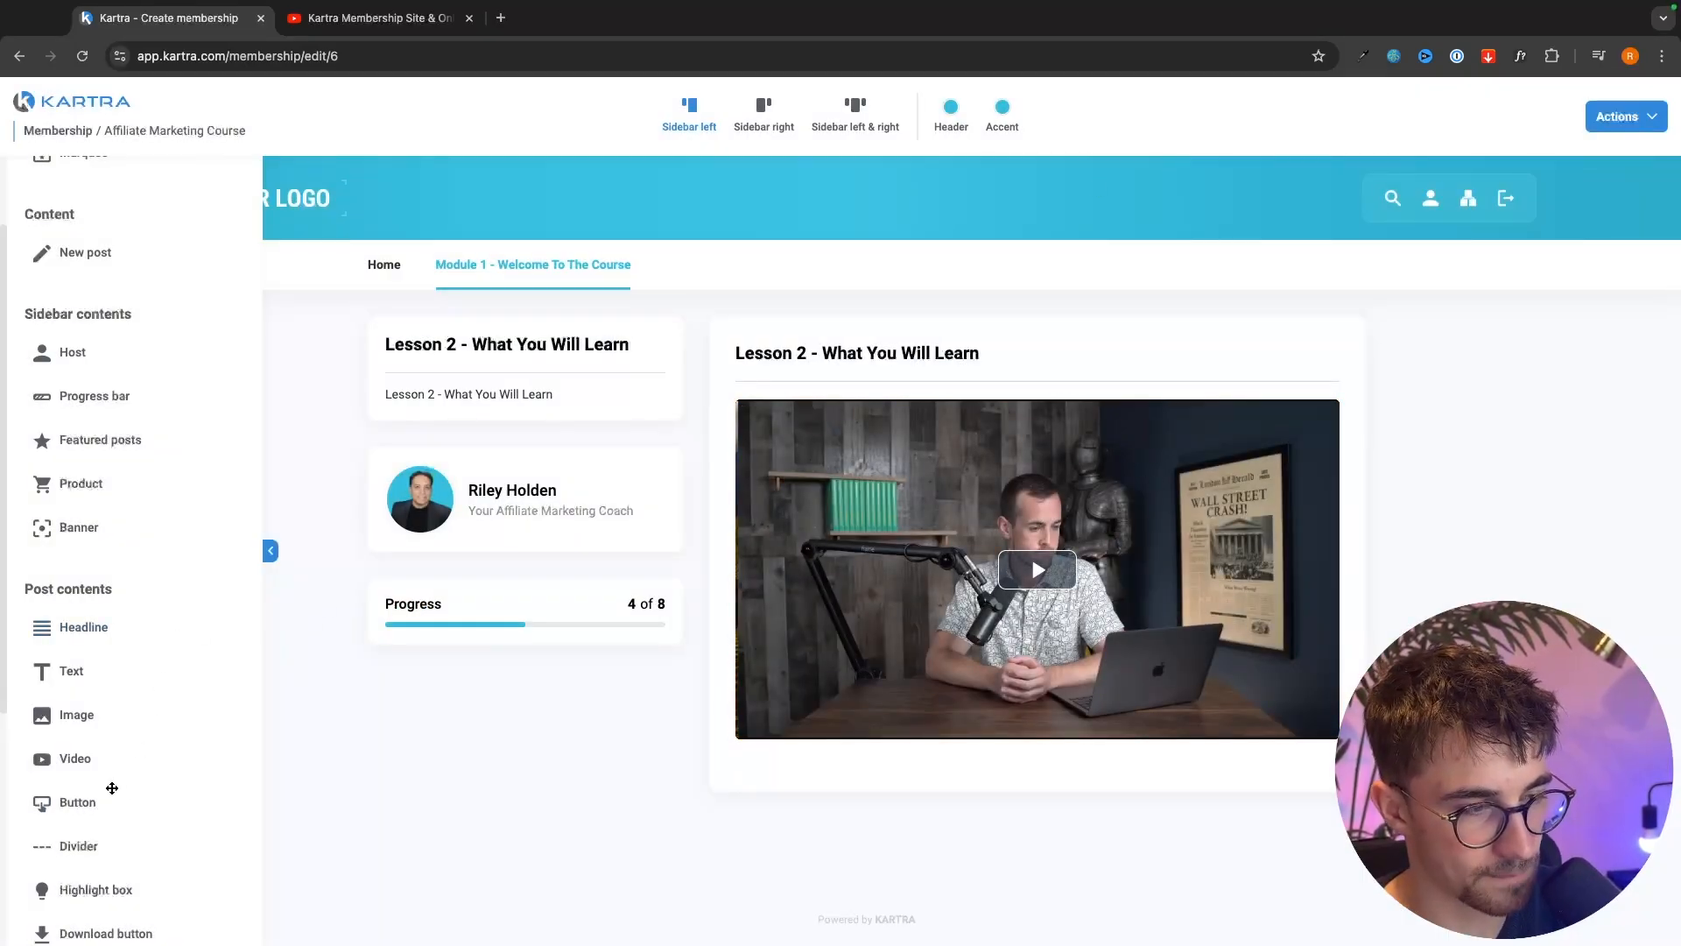
- Add a "Complete" button below the Lesson 2 video, linked to the membership post Lesson 2 - What You Will Learn, and save it
drag(77, 802, 972, 804)
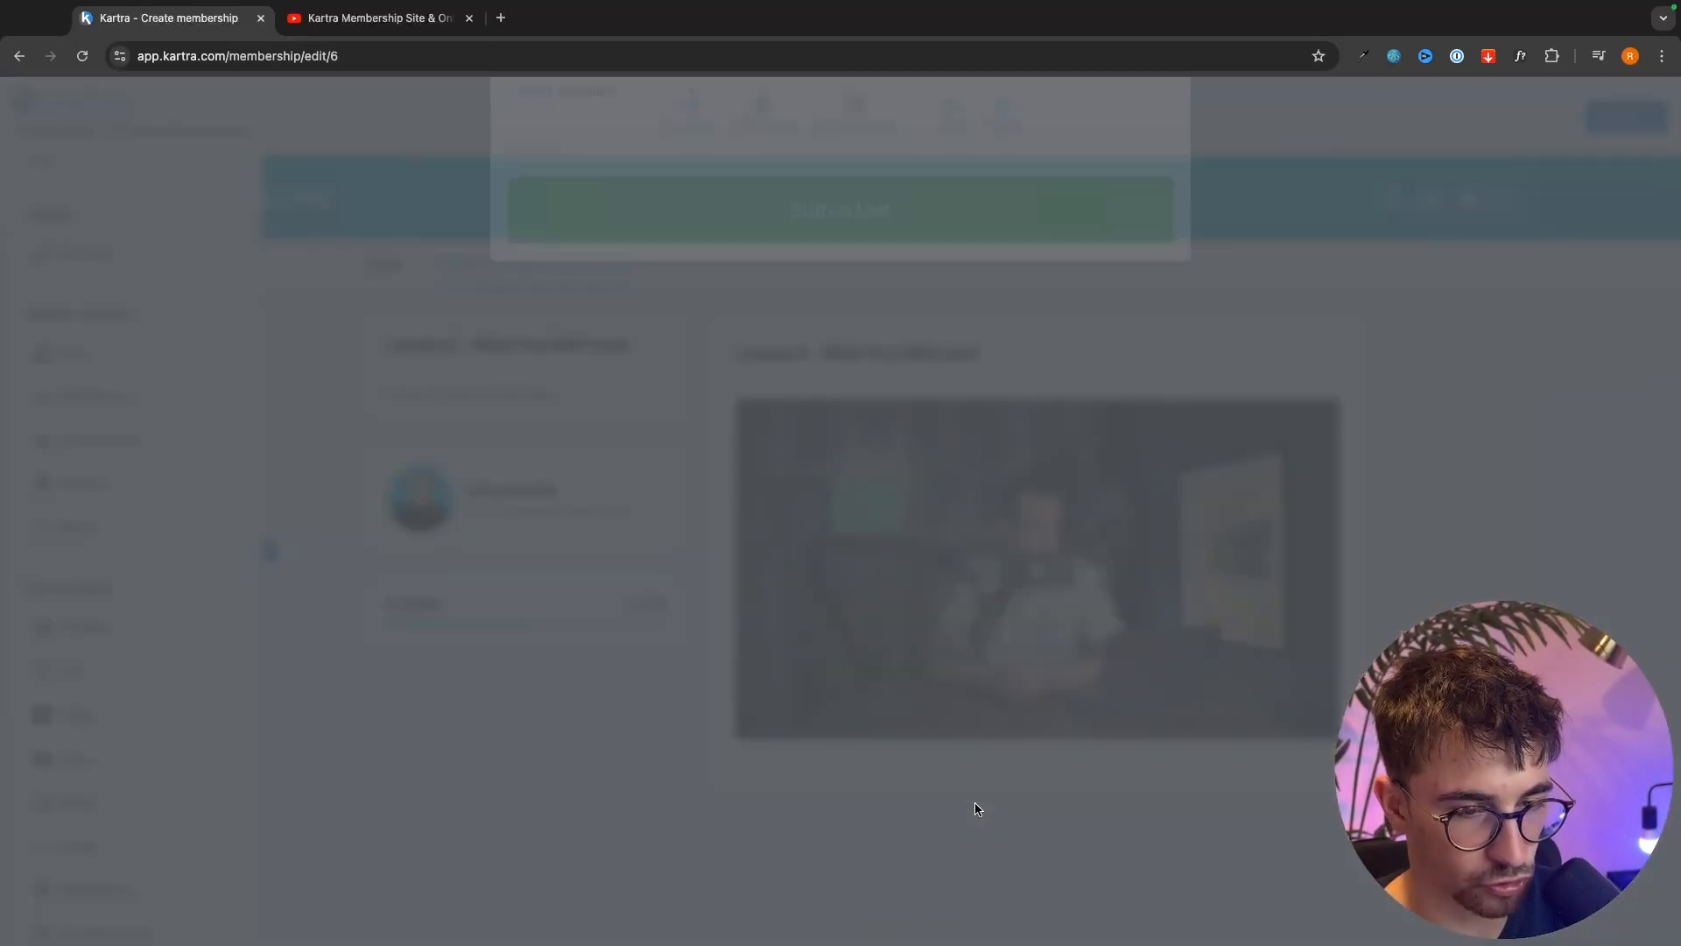
click(778, 243)
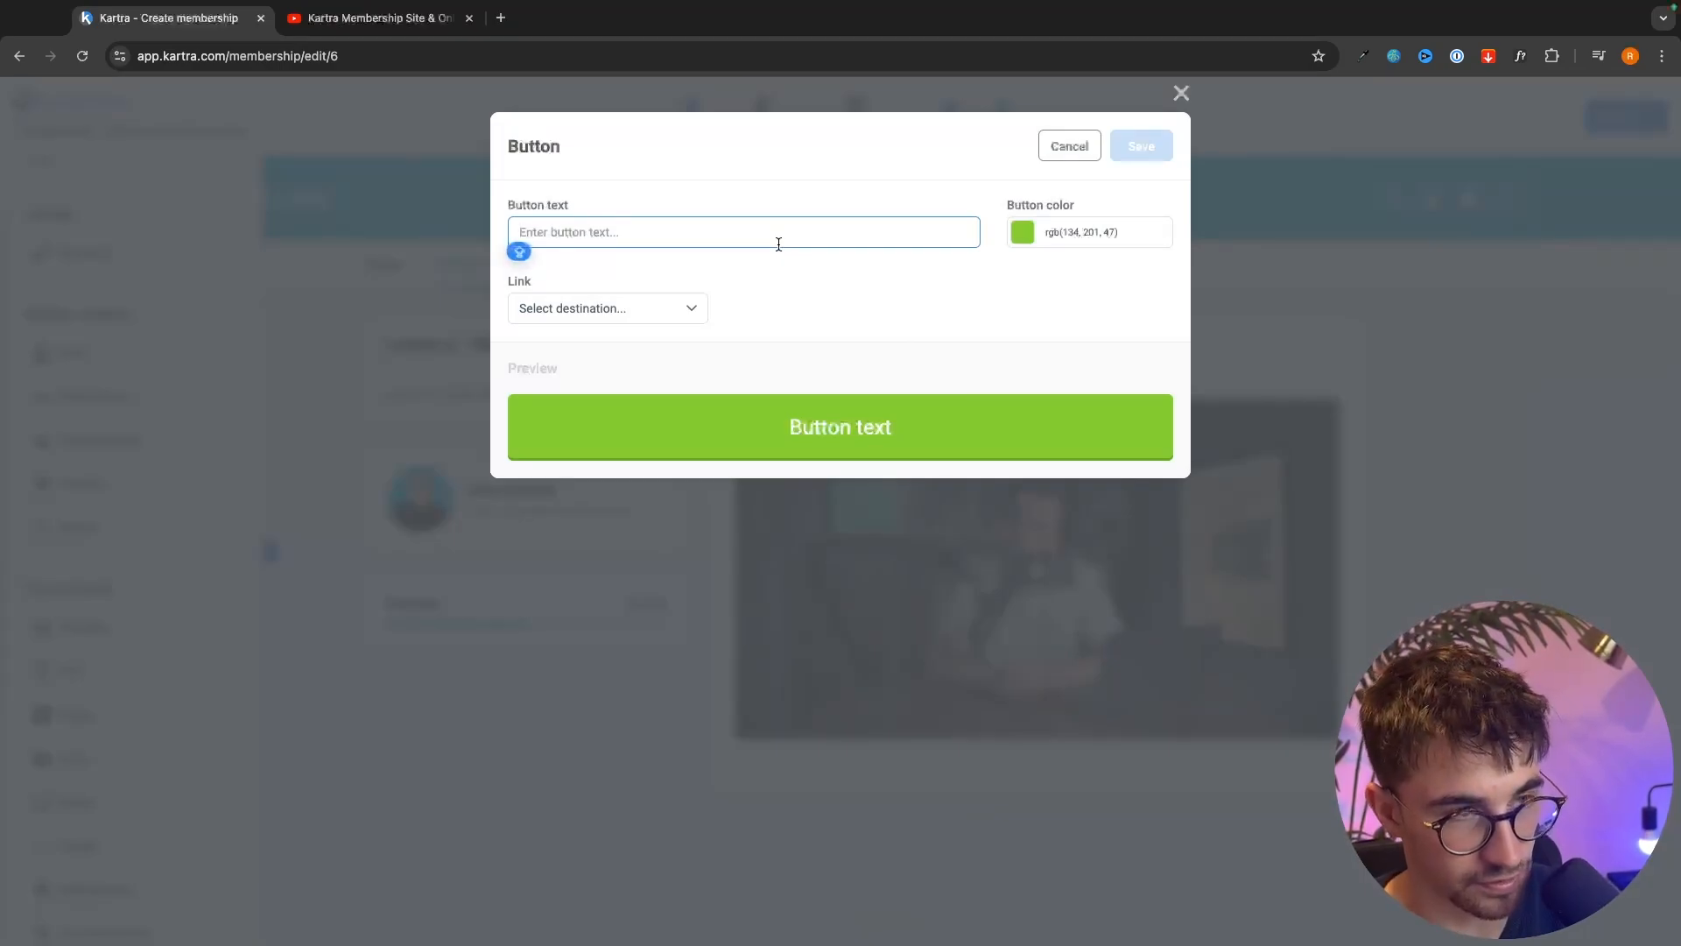
text(Complete)
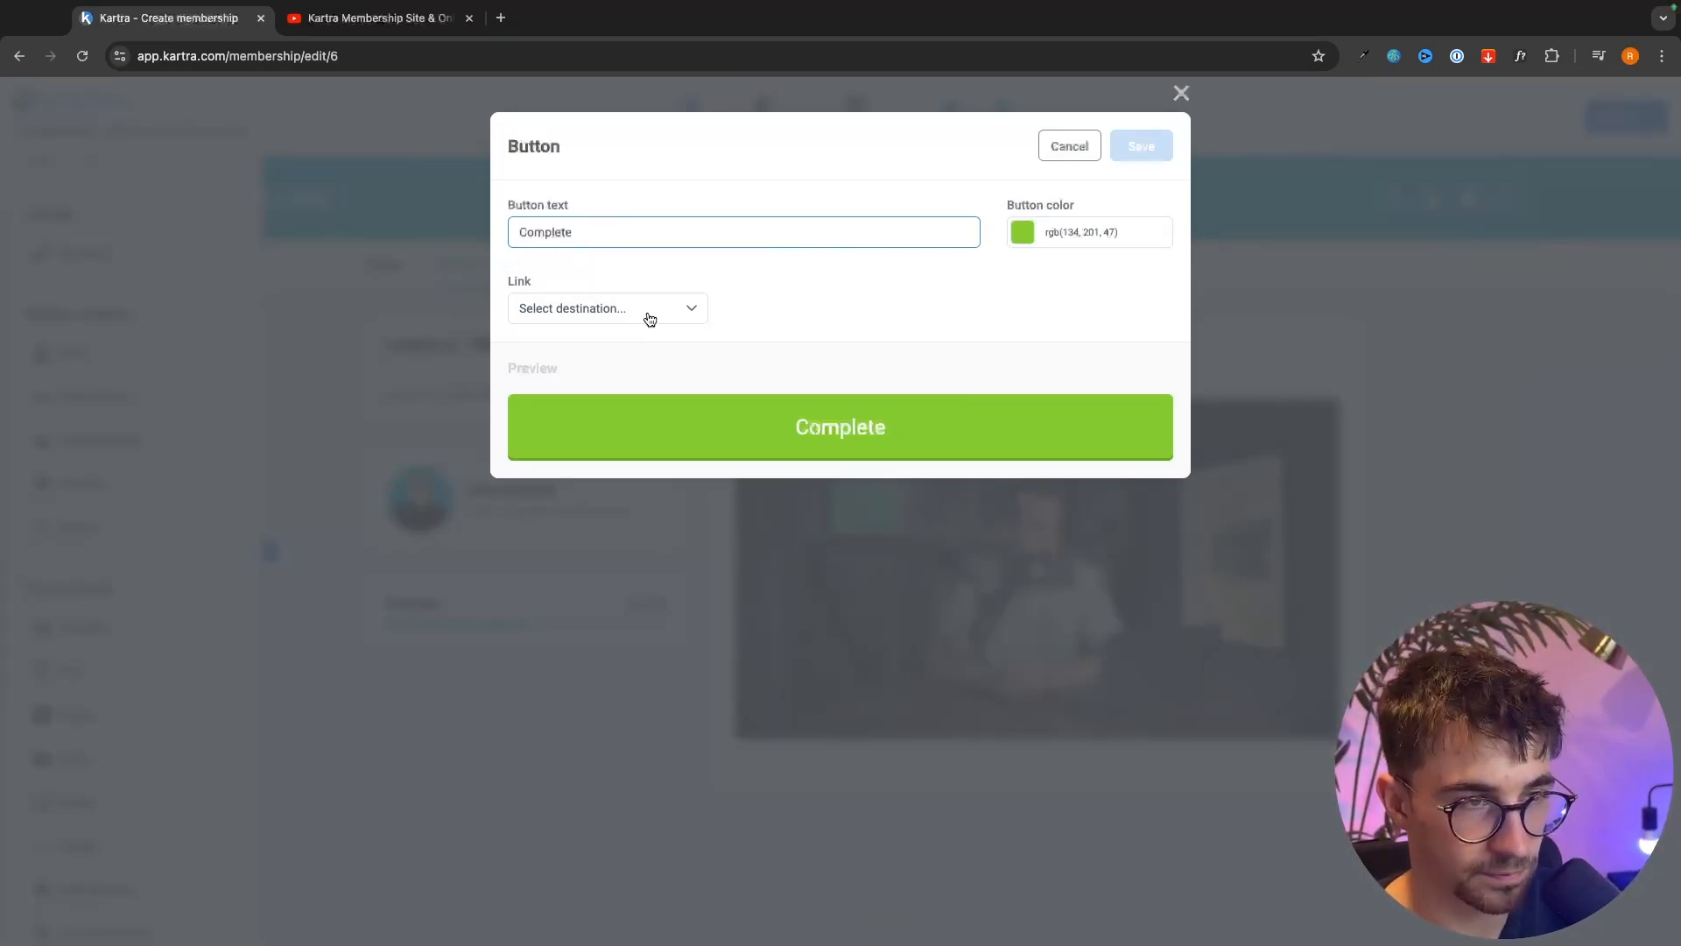
click(648, 317)
click(593, 441)
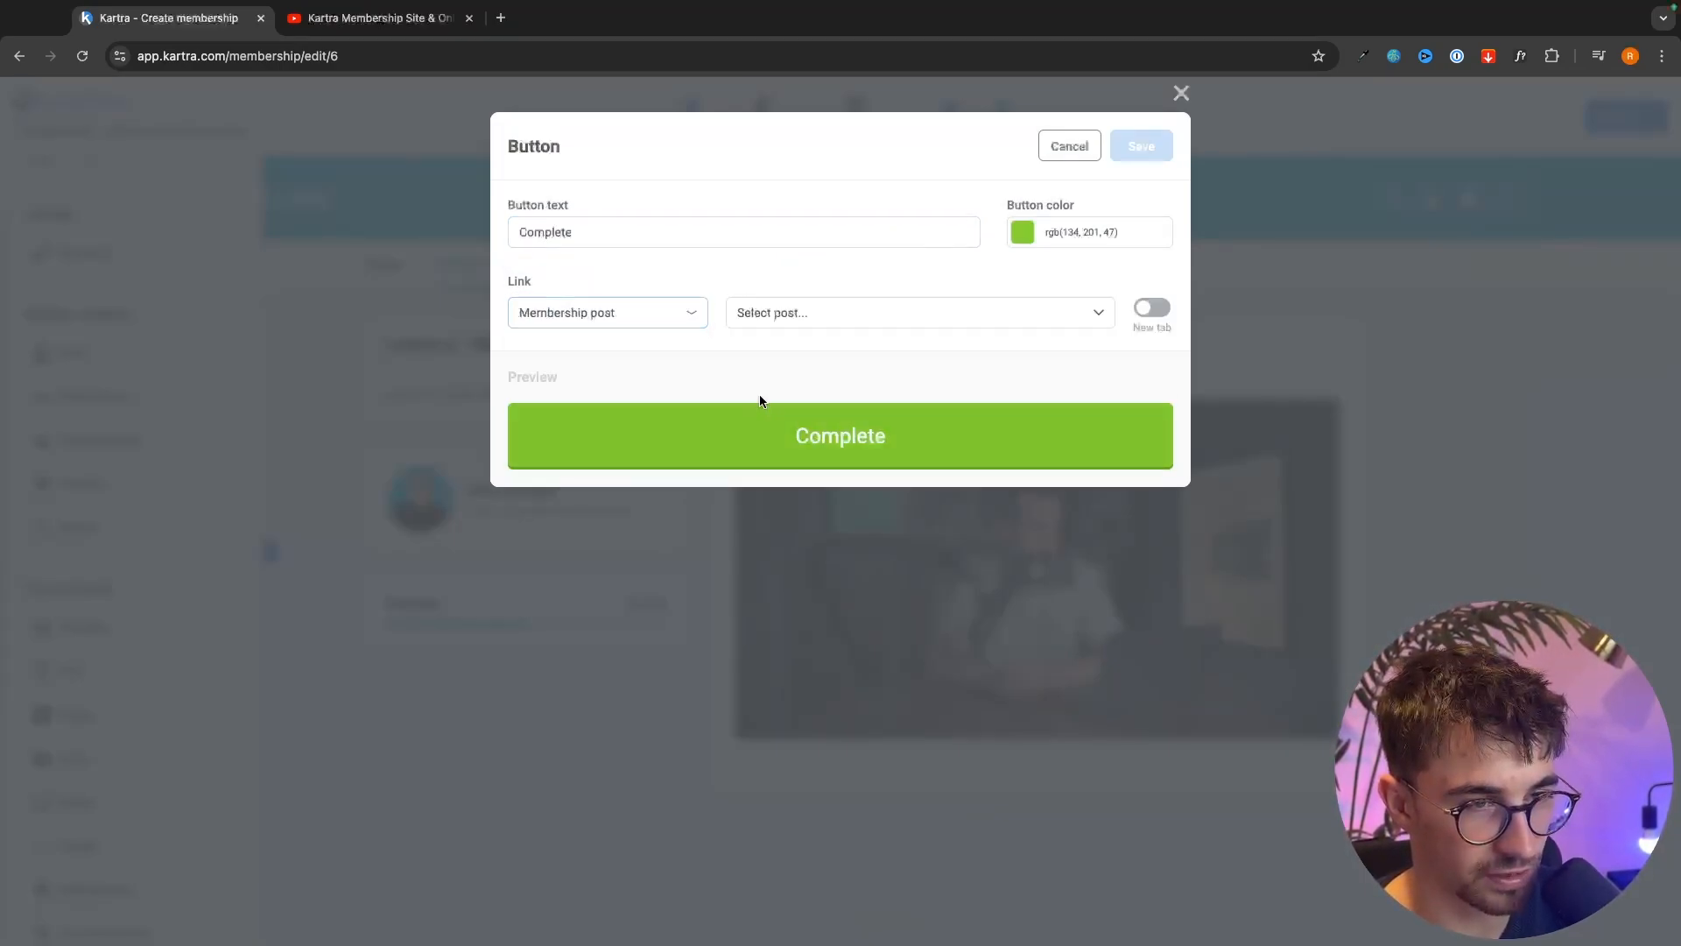
click(867, 320)
click(810, 446)
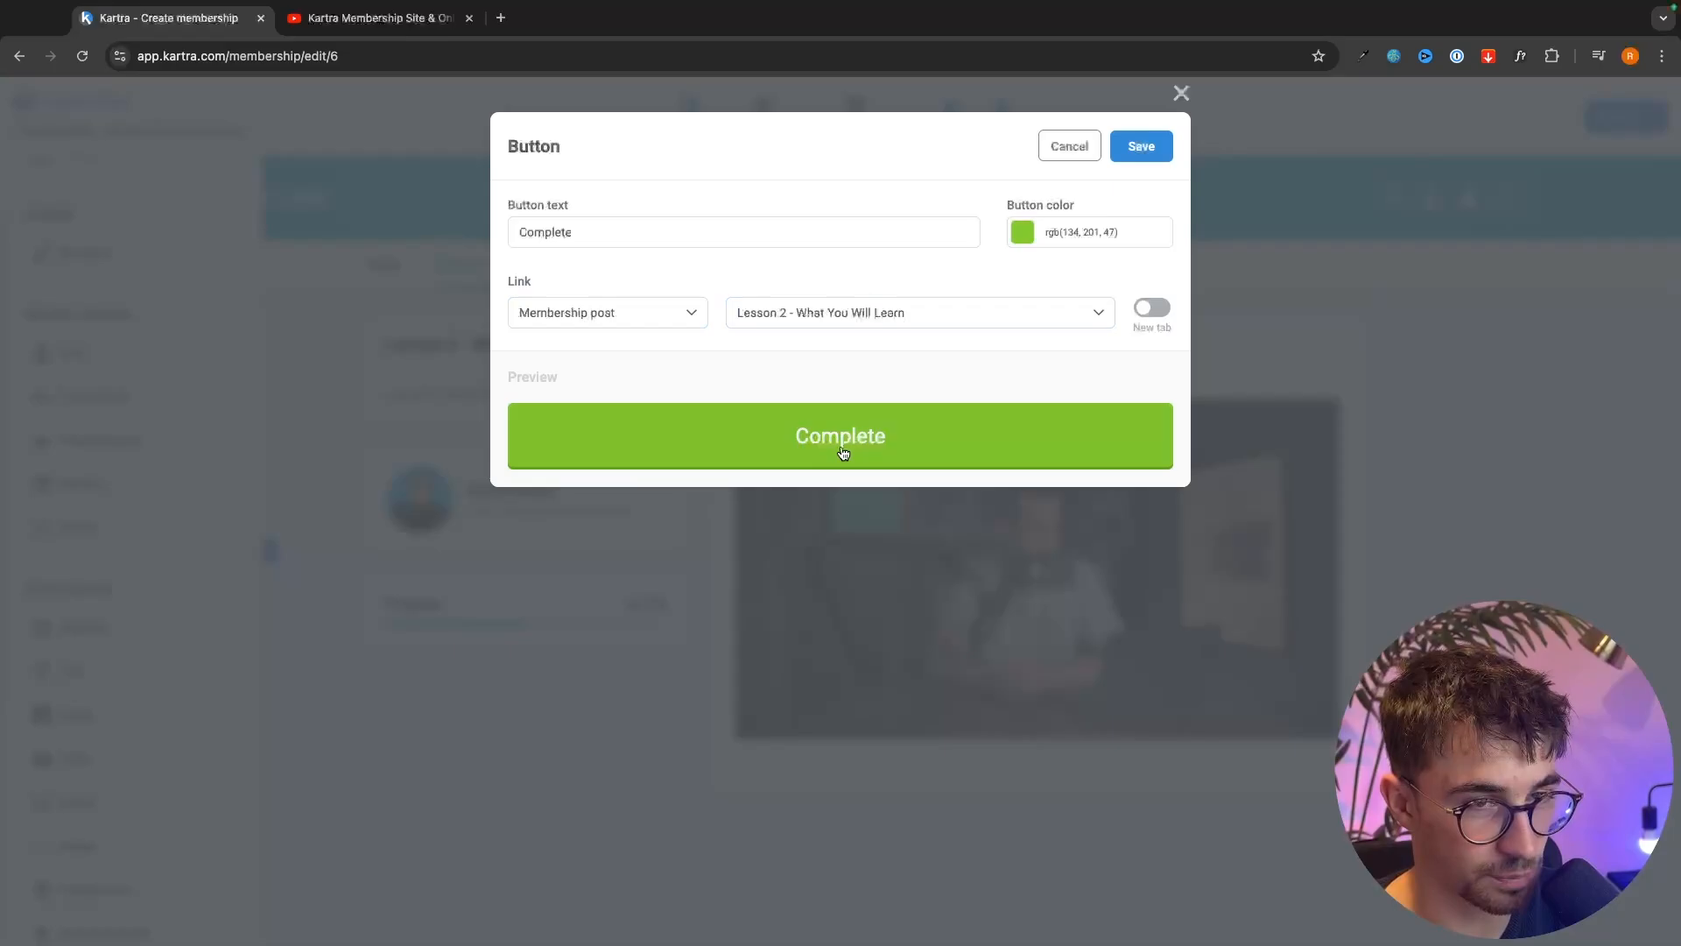
click(1155, 152)
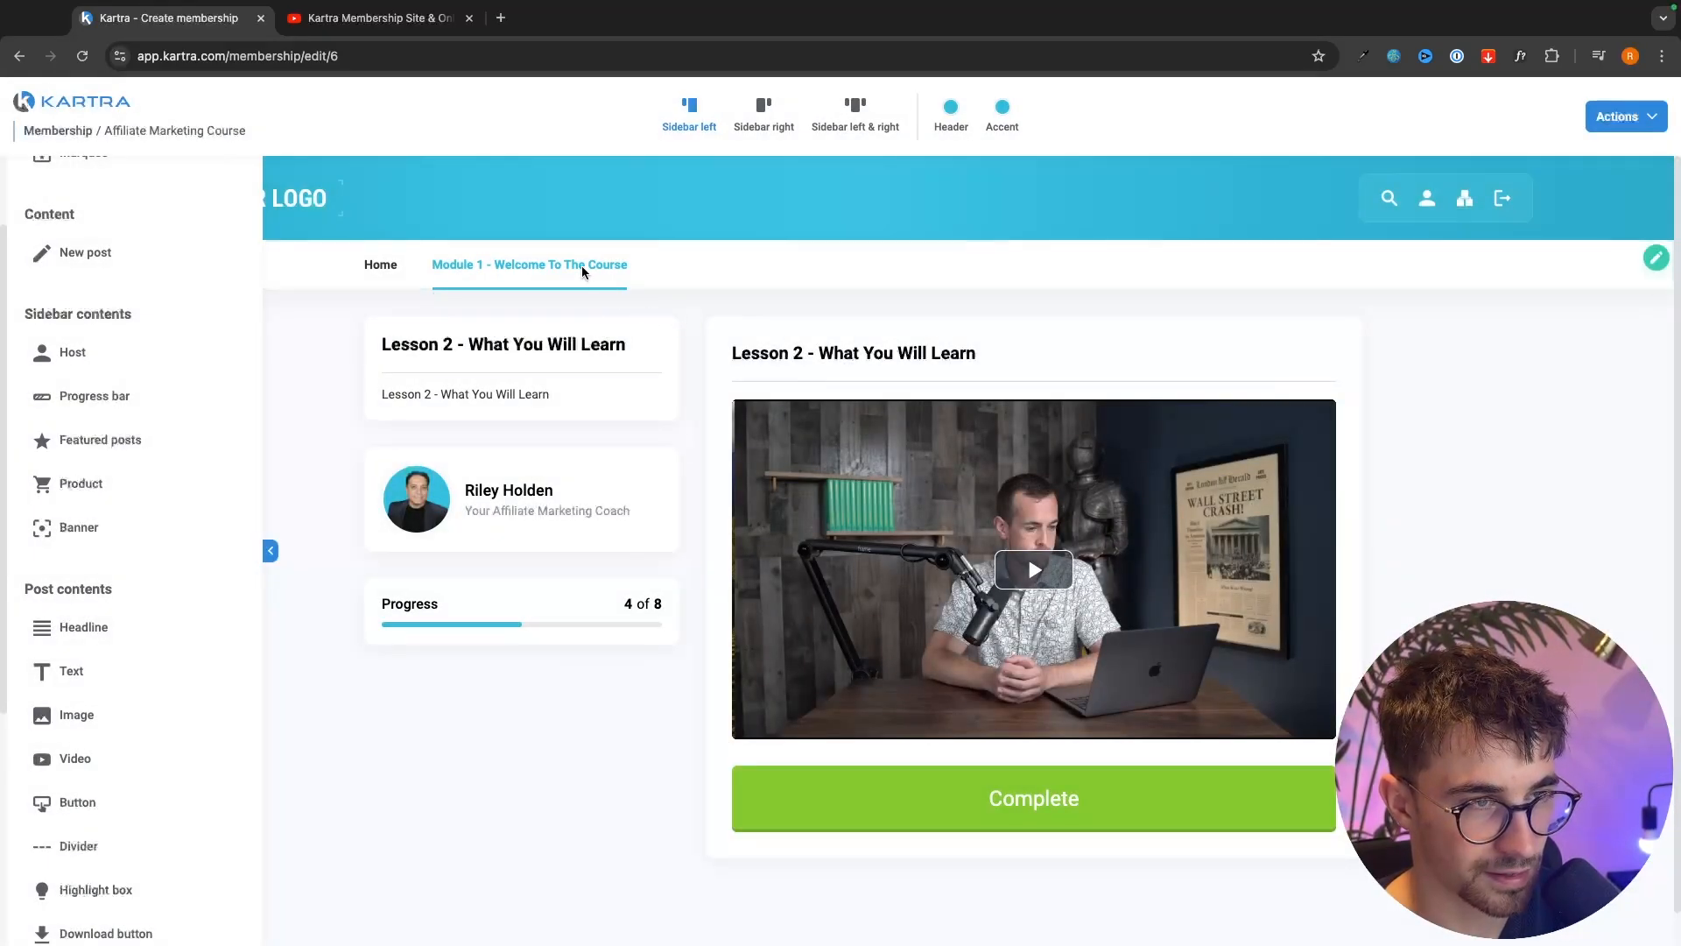
- Relink the Complete button in the Lesson 1 - Welcome post to the Lesson 2 - What You Will Learn post and save it
mouse_move(574, 265)
click(536, 315)
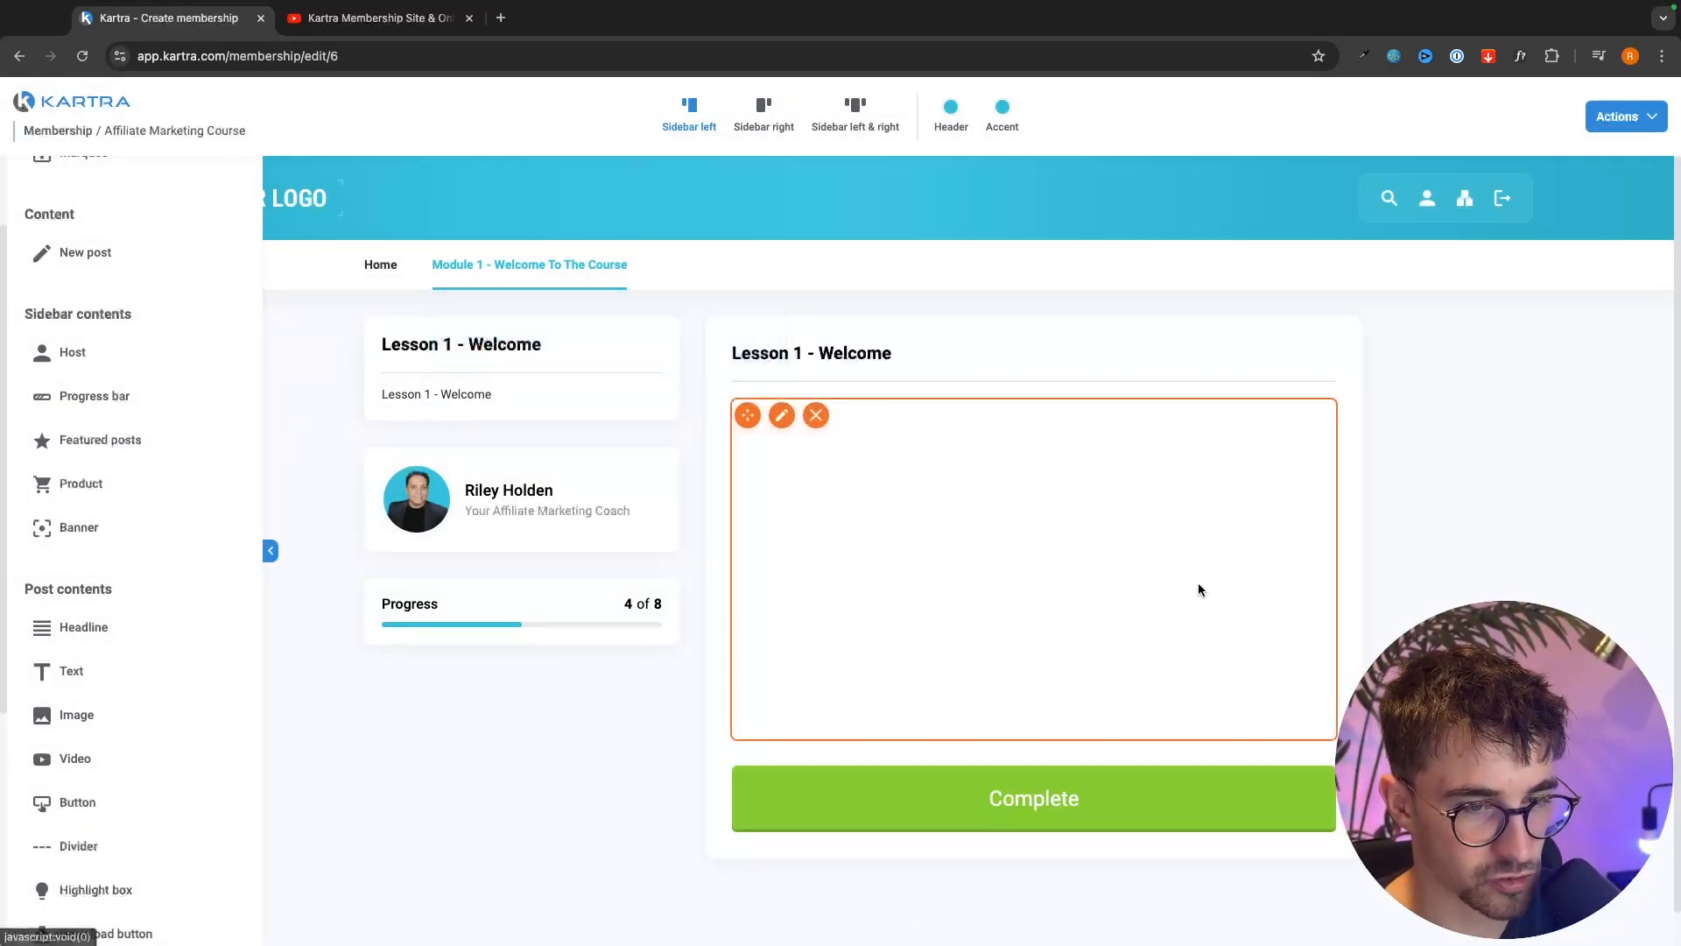
click(782, 782)
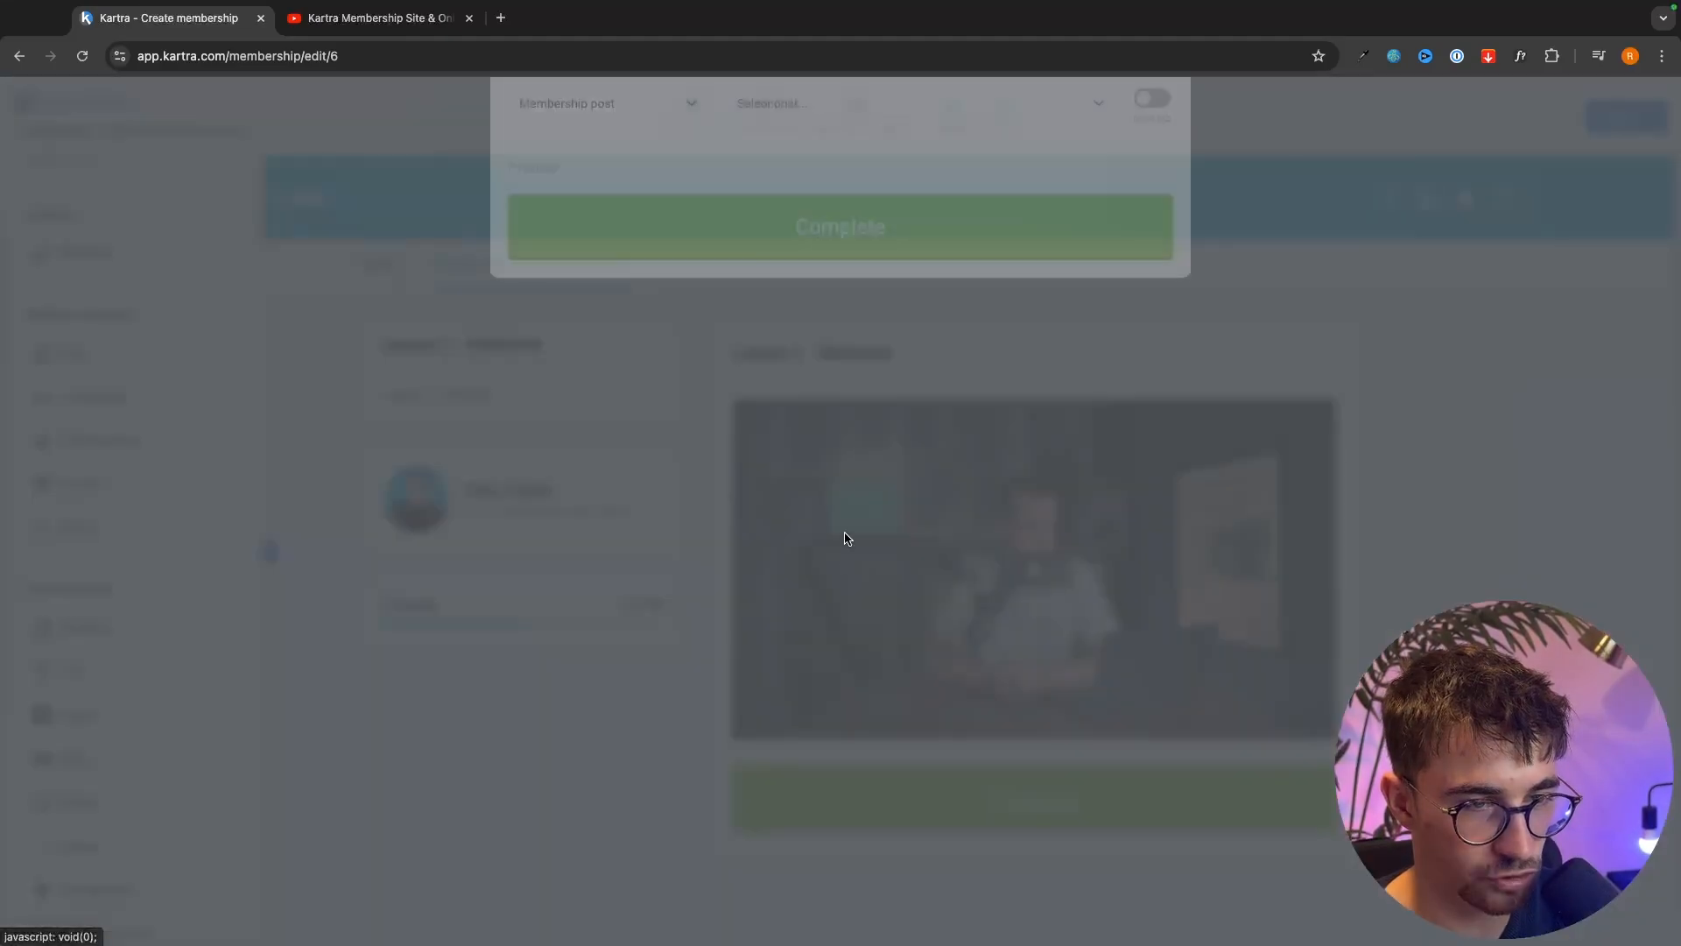
click(823, 321)
click(814, 438)
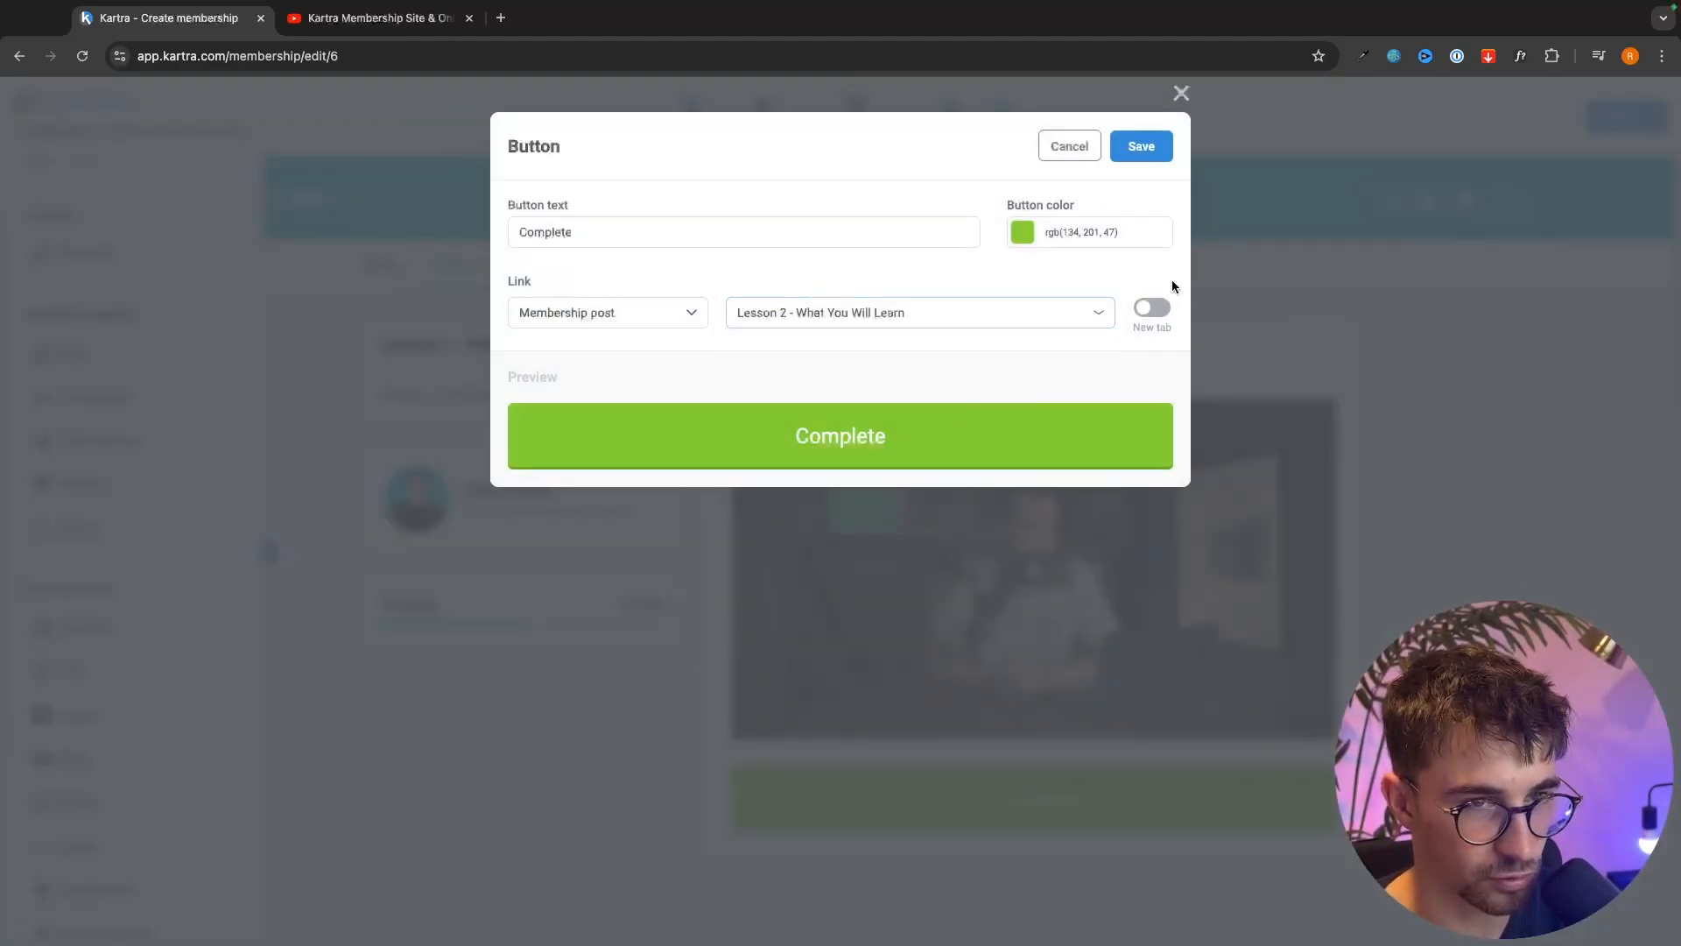
click(1142, 149)
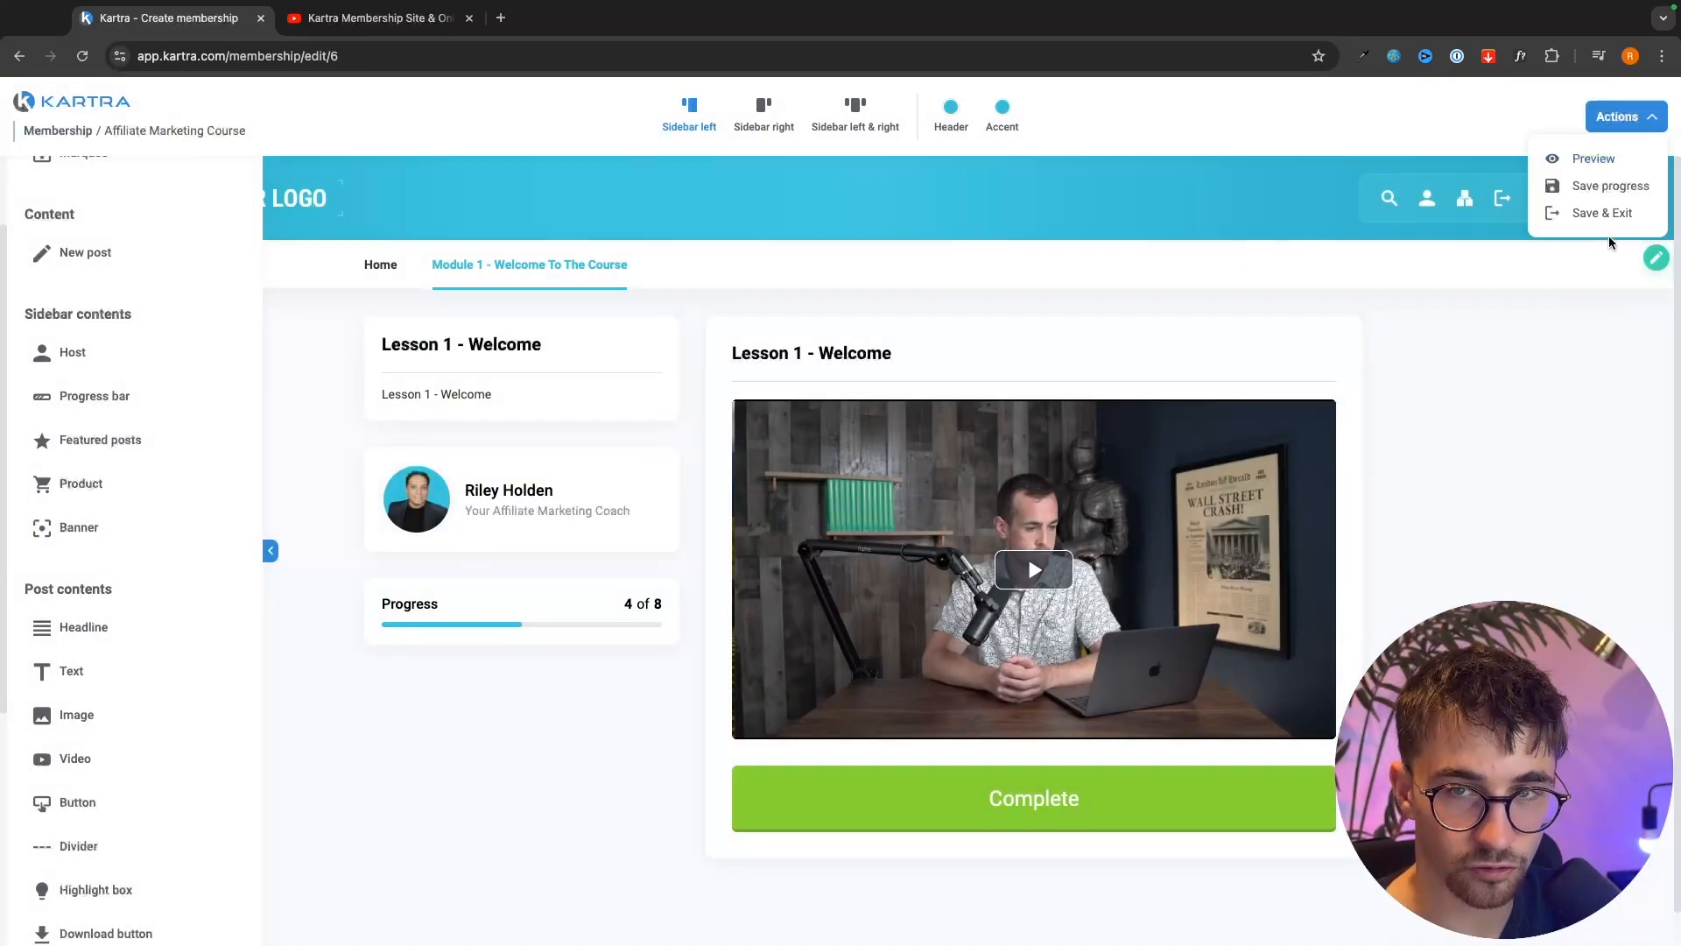
- Save the membership progress and launch a saved preview of the portal with the current template
click(1611, 121)
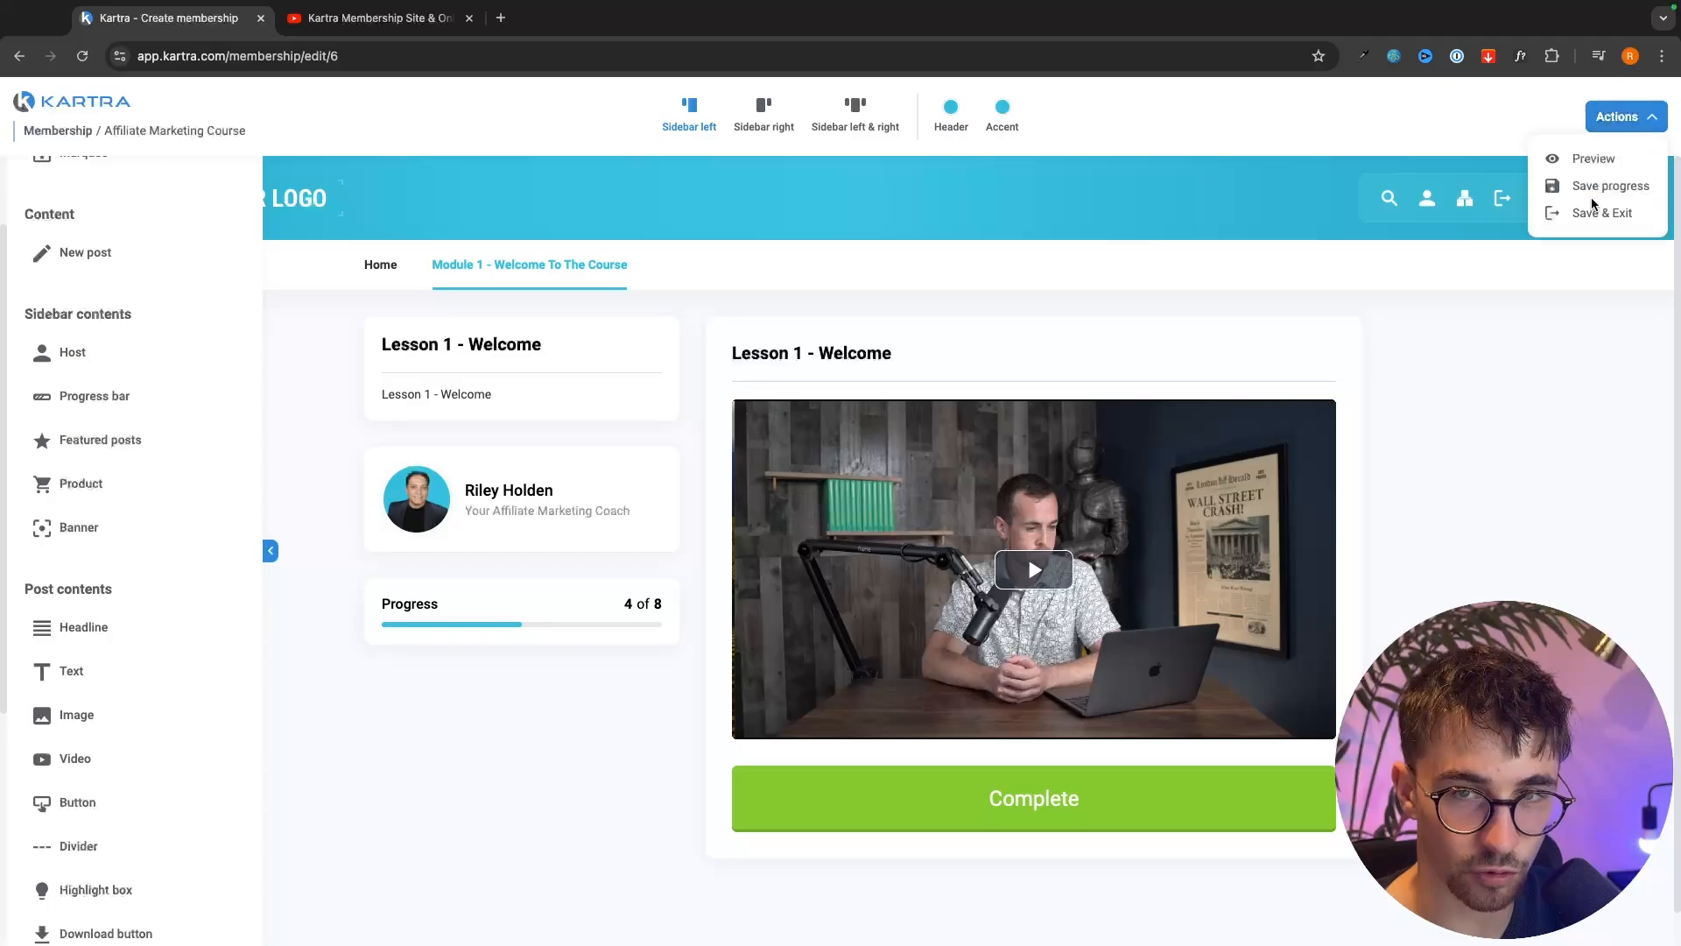
click(1592, 184)
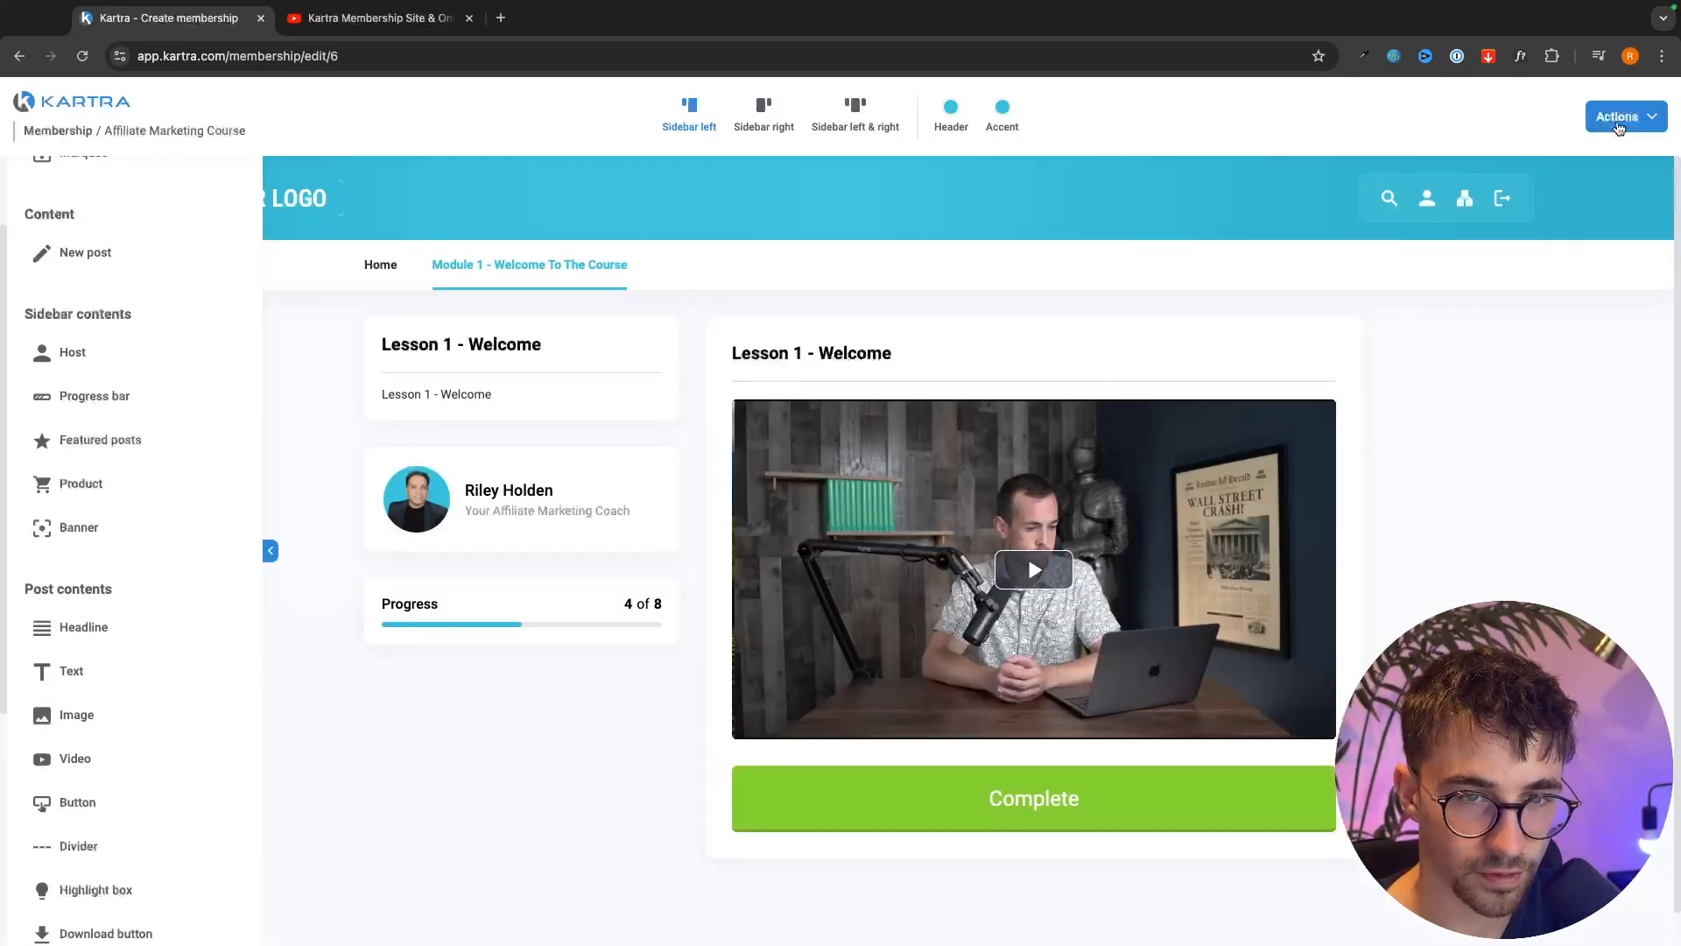
click(1616, 121)
click(1596, 158)
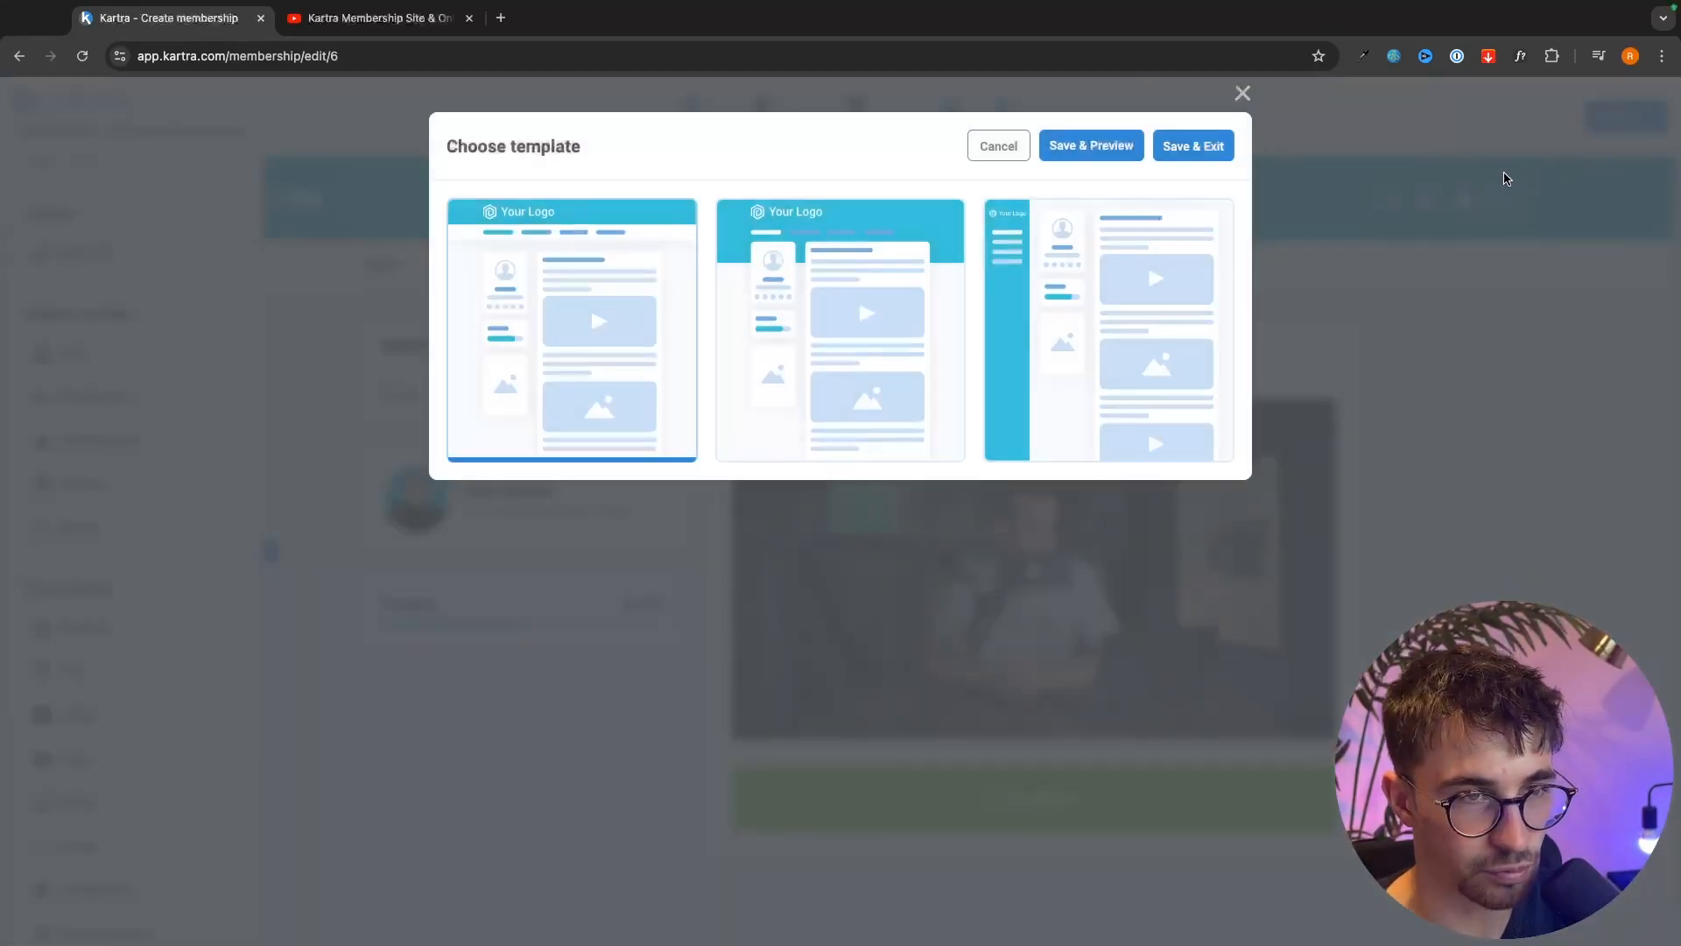
click(1090, 142)
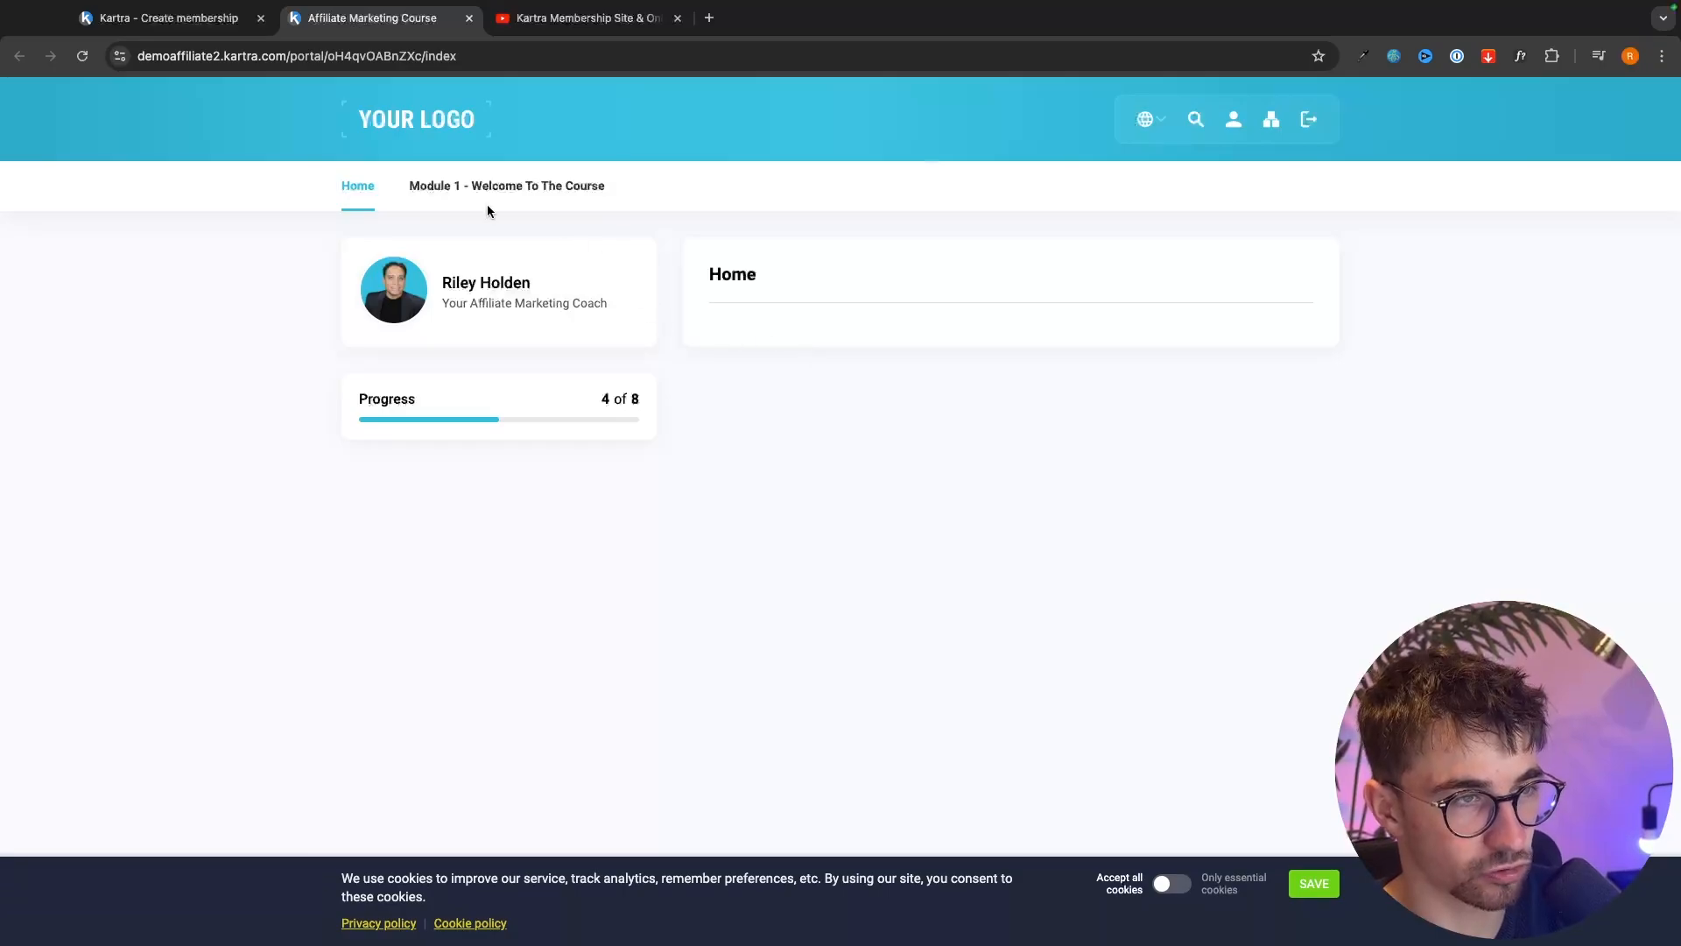
- View the Lesson 2 - What You Will Learn post in the portal preview and return to the membership editor
mouse_move(463, 191)
click(517, 233)
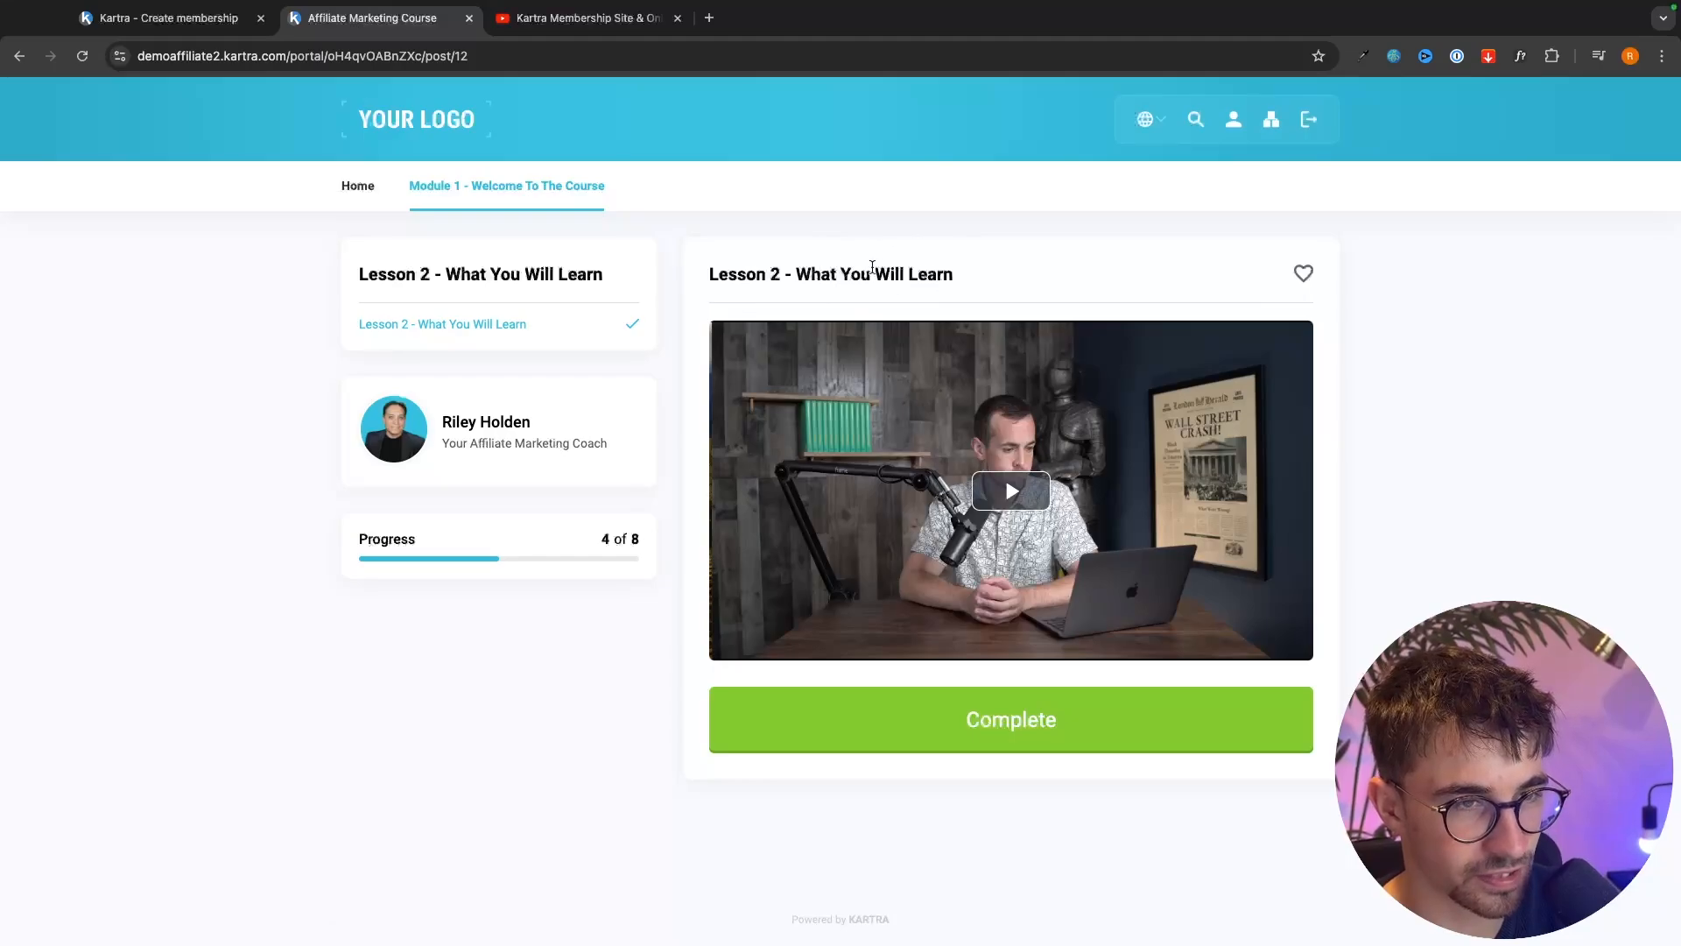
click(226, 23)
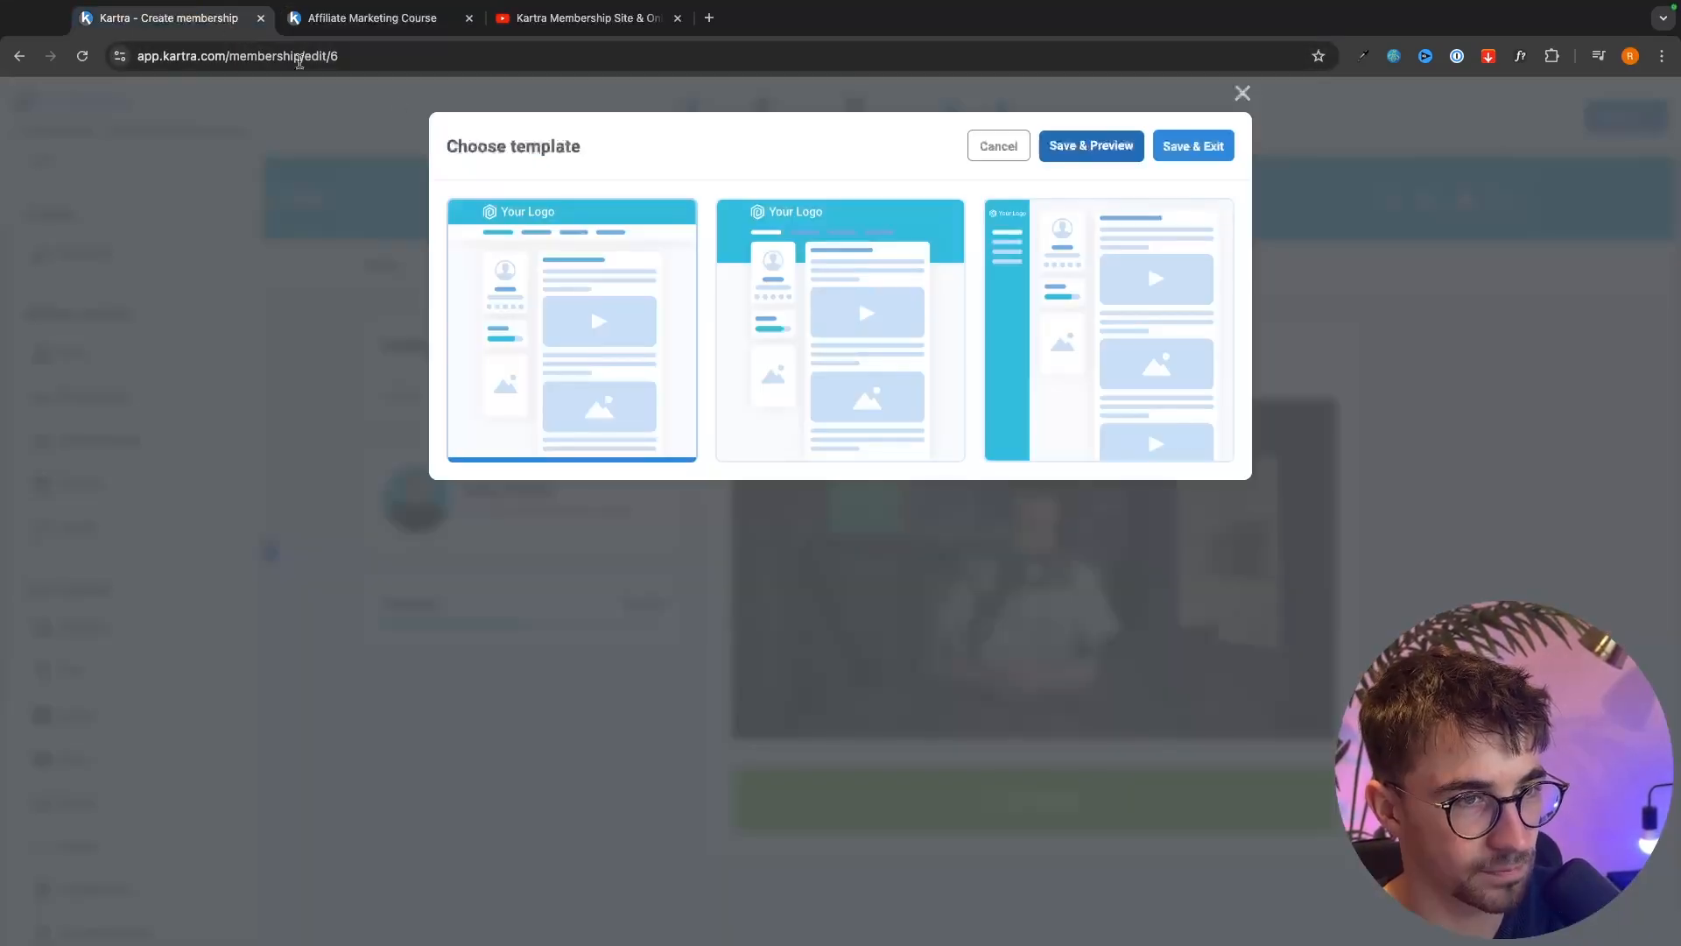
click(1244, 94)
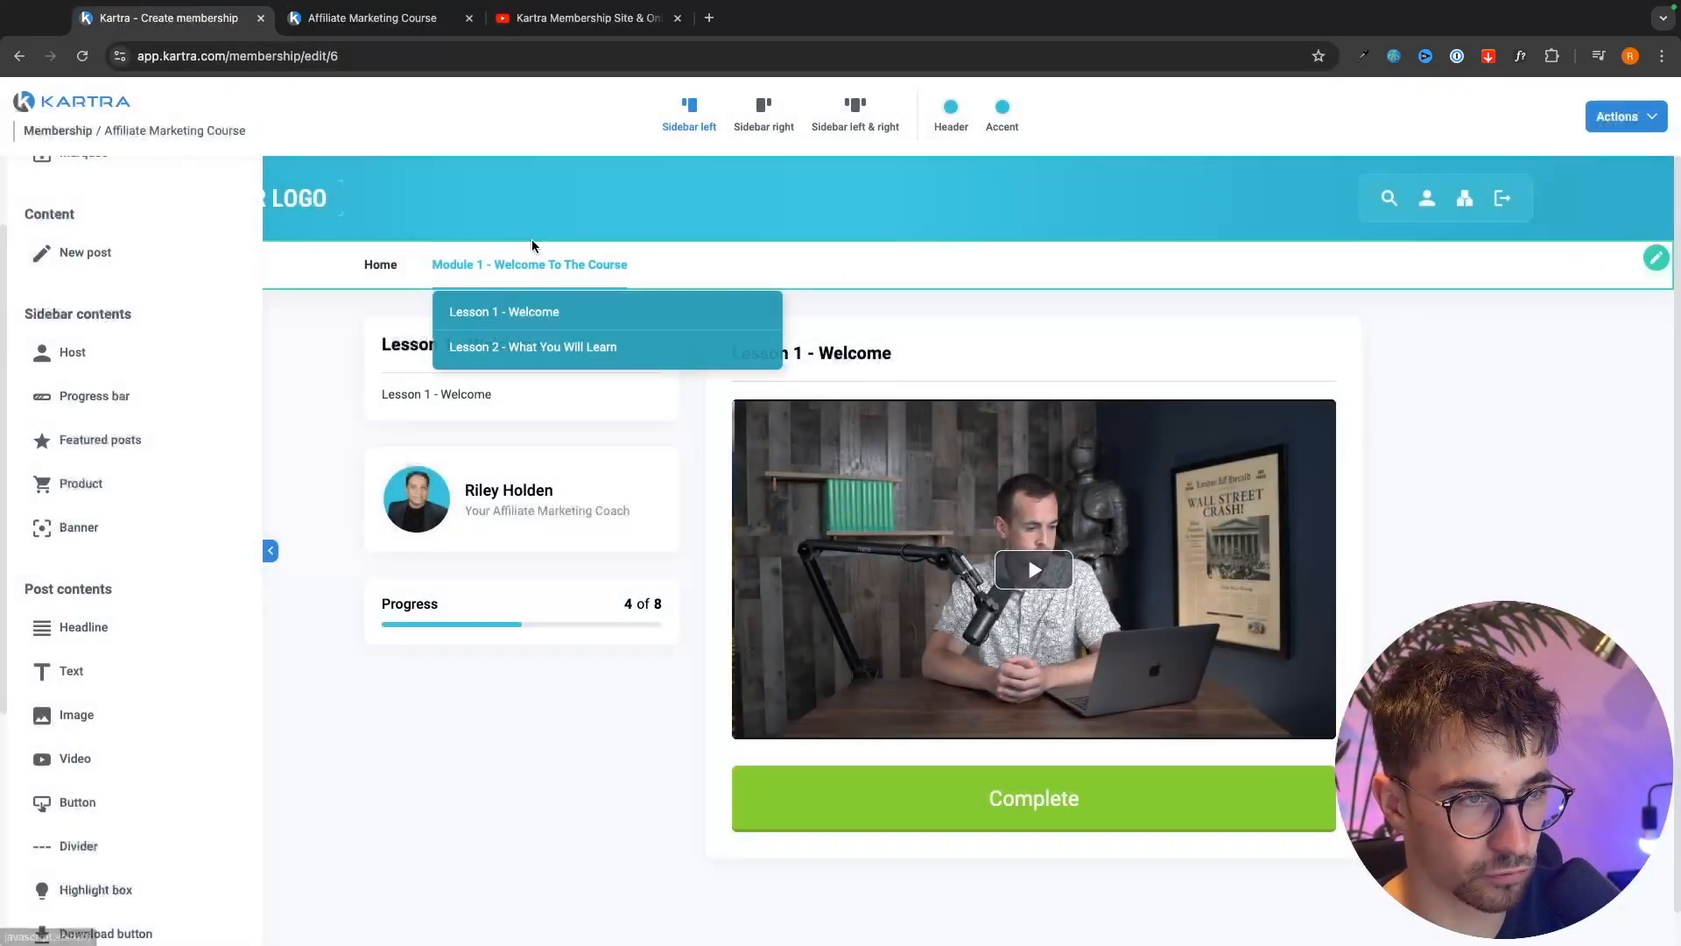
- Add a Kartra-hosted video from "No category in particular" to the portal's Home page and save it
click(385, 266)
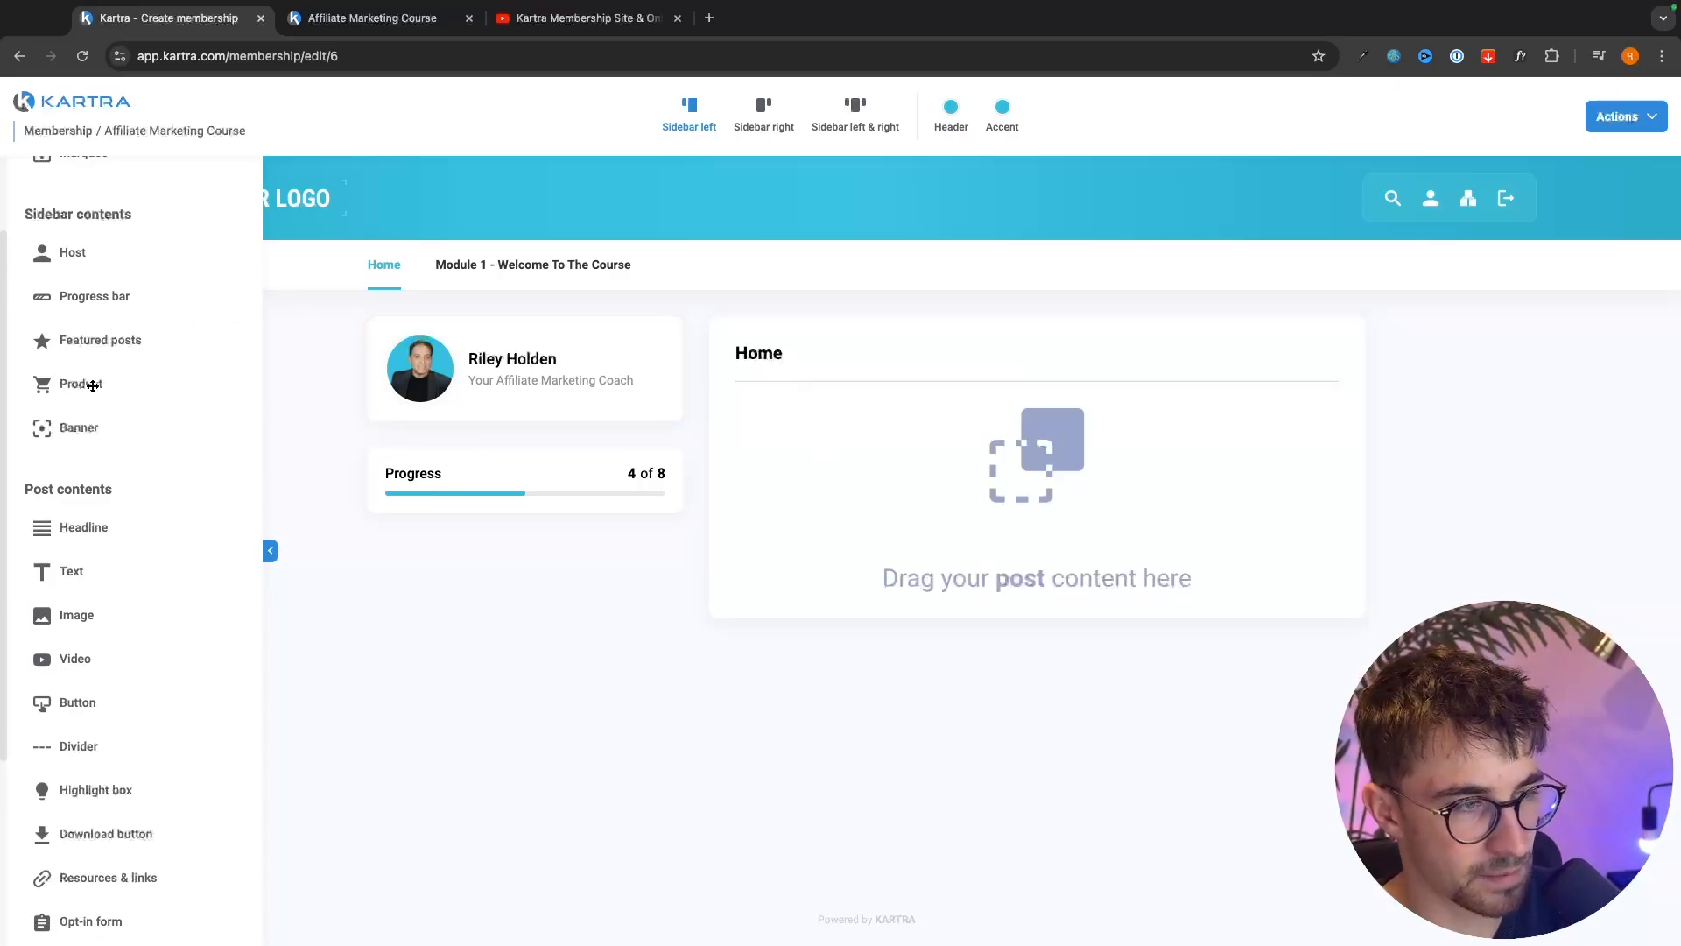
drag(64, 657, 1013, 399)
click(632, 268)
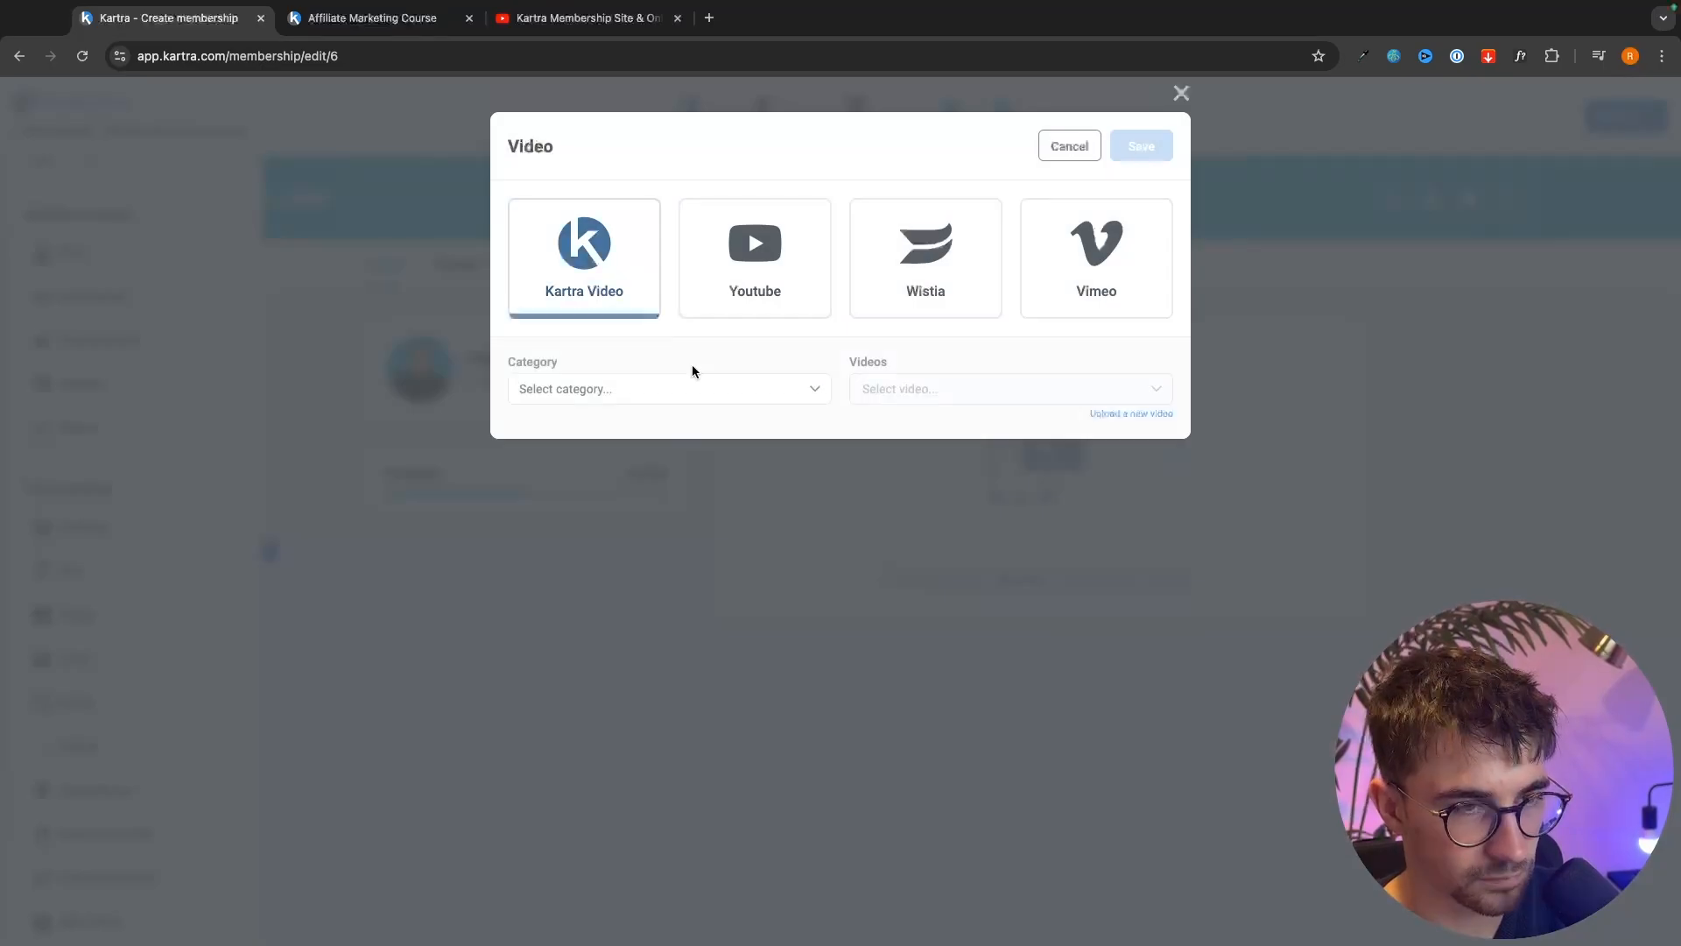
click(683, 389)
click(687, 456)
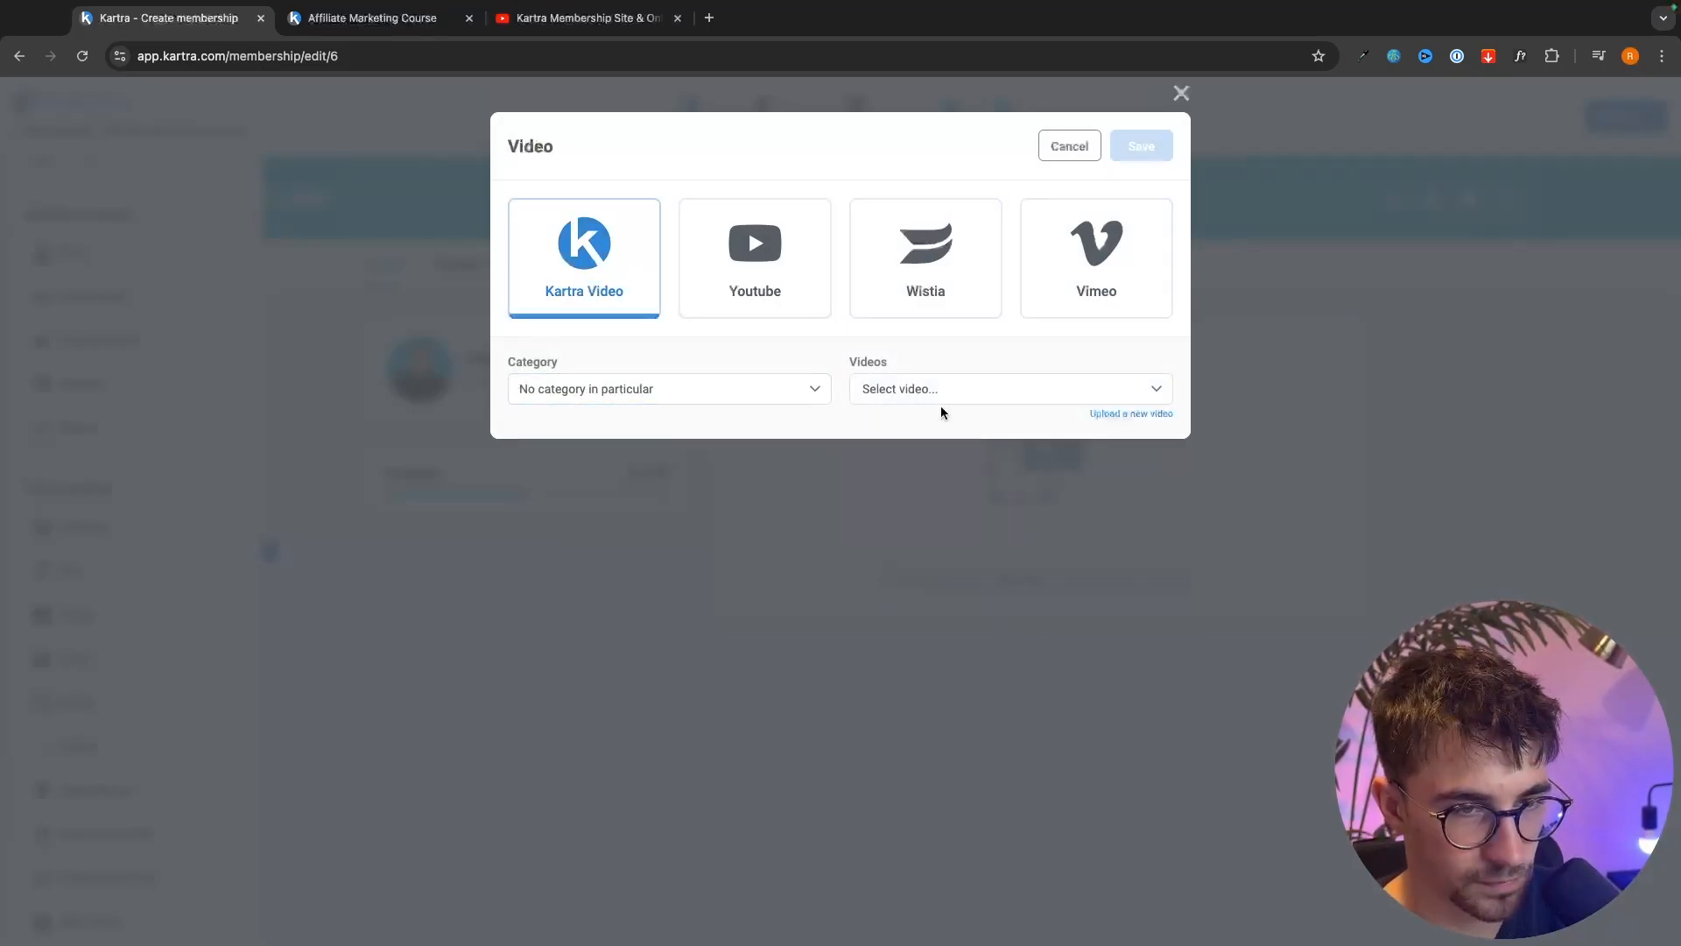
click(940, 396)
click(943, 488)
click(1166, 142)
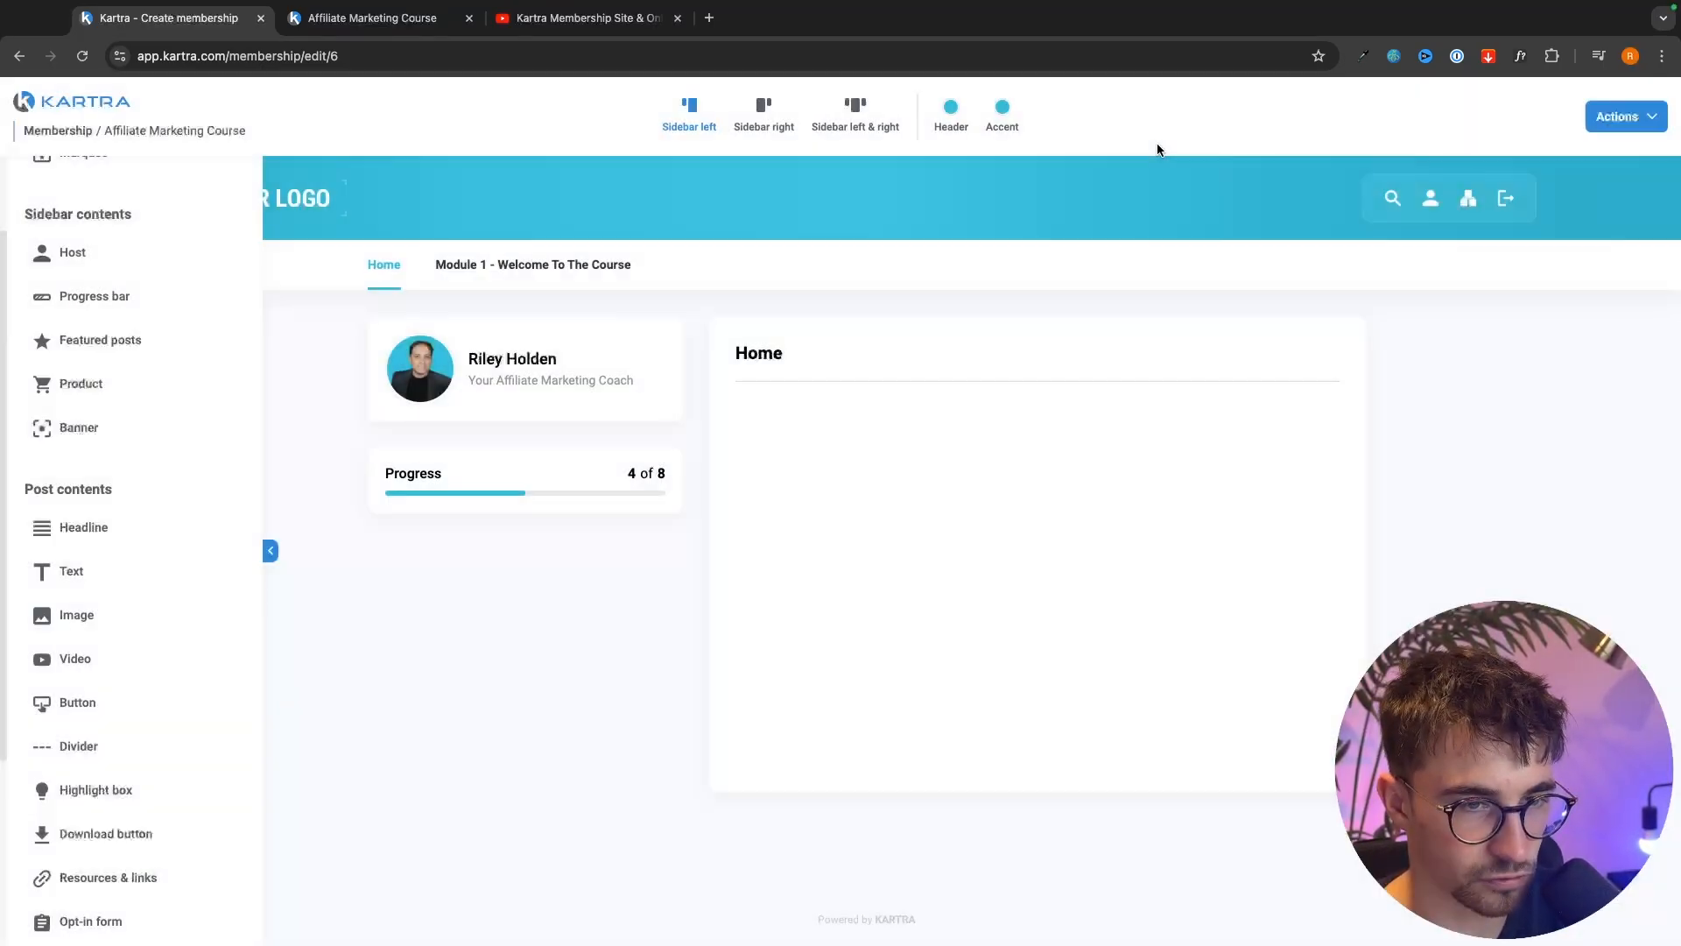
- Add a "Start The Course" button below the Home video, linked to the membership post Lesson 1 - Welcome, save it and follow its link
scroll(97, 749, down, 3)
scroll(92, 727, up, 2)
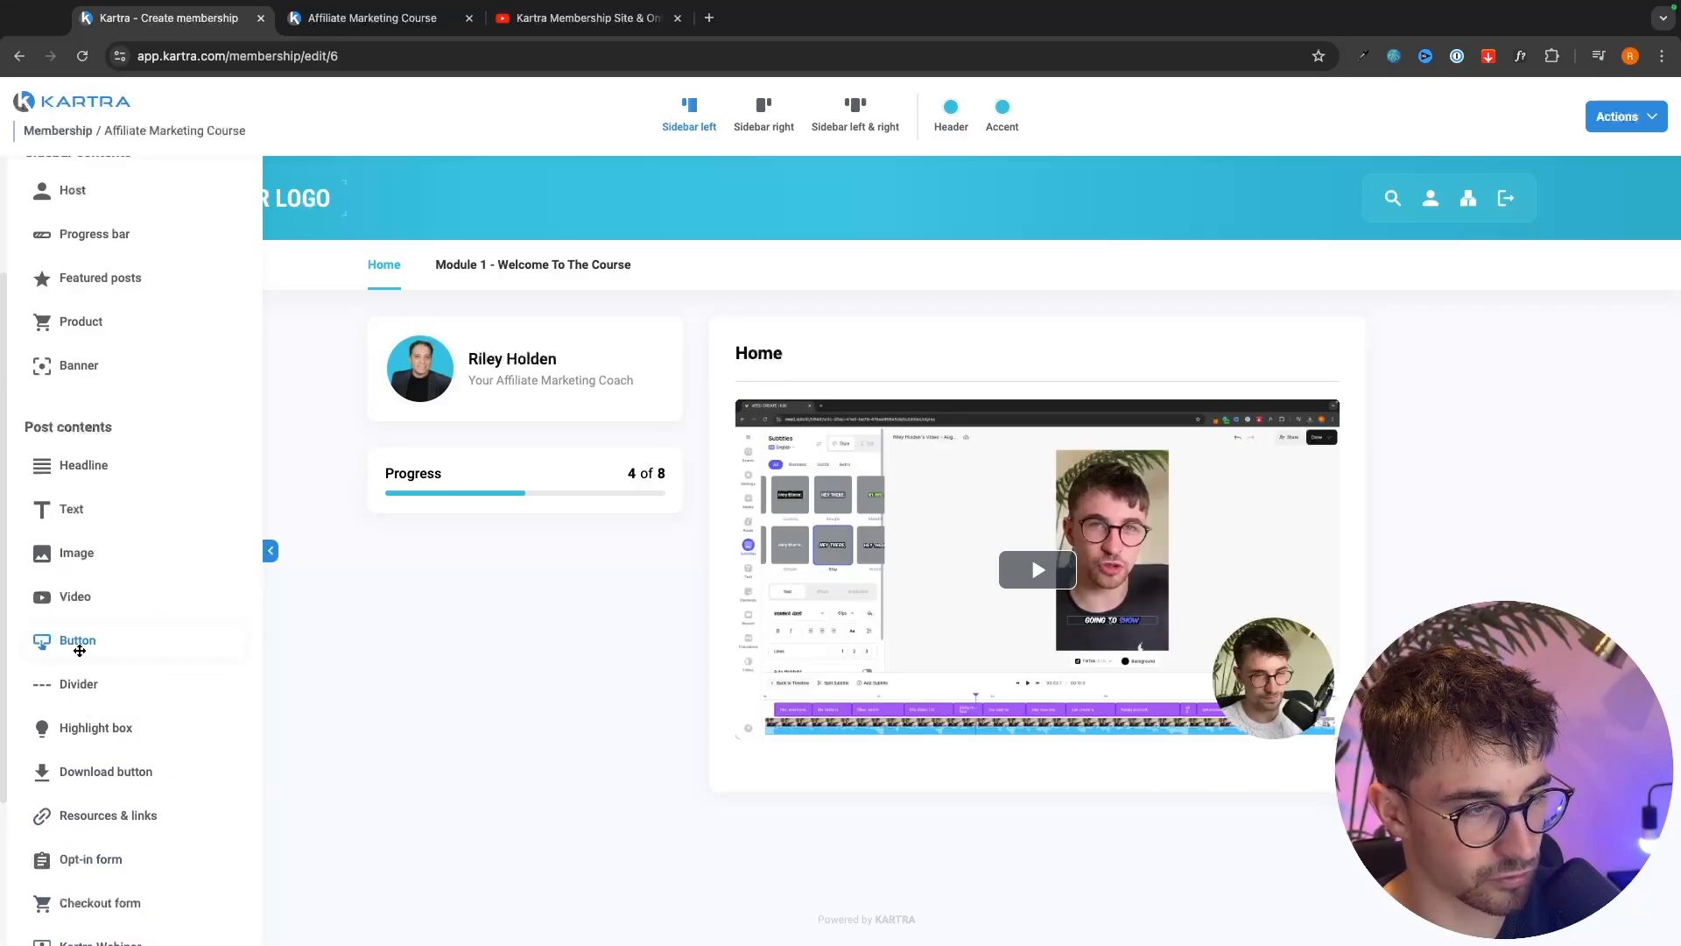
drag(79, 642, 994, 813)
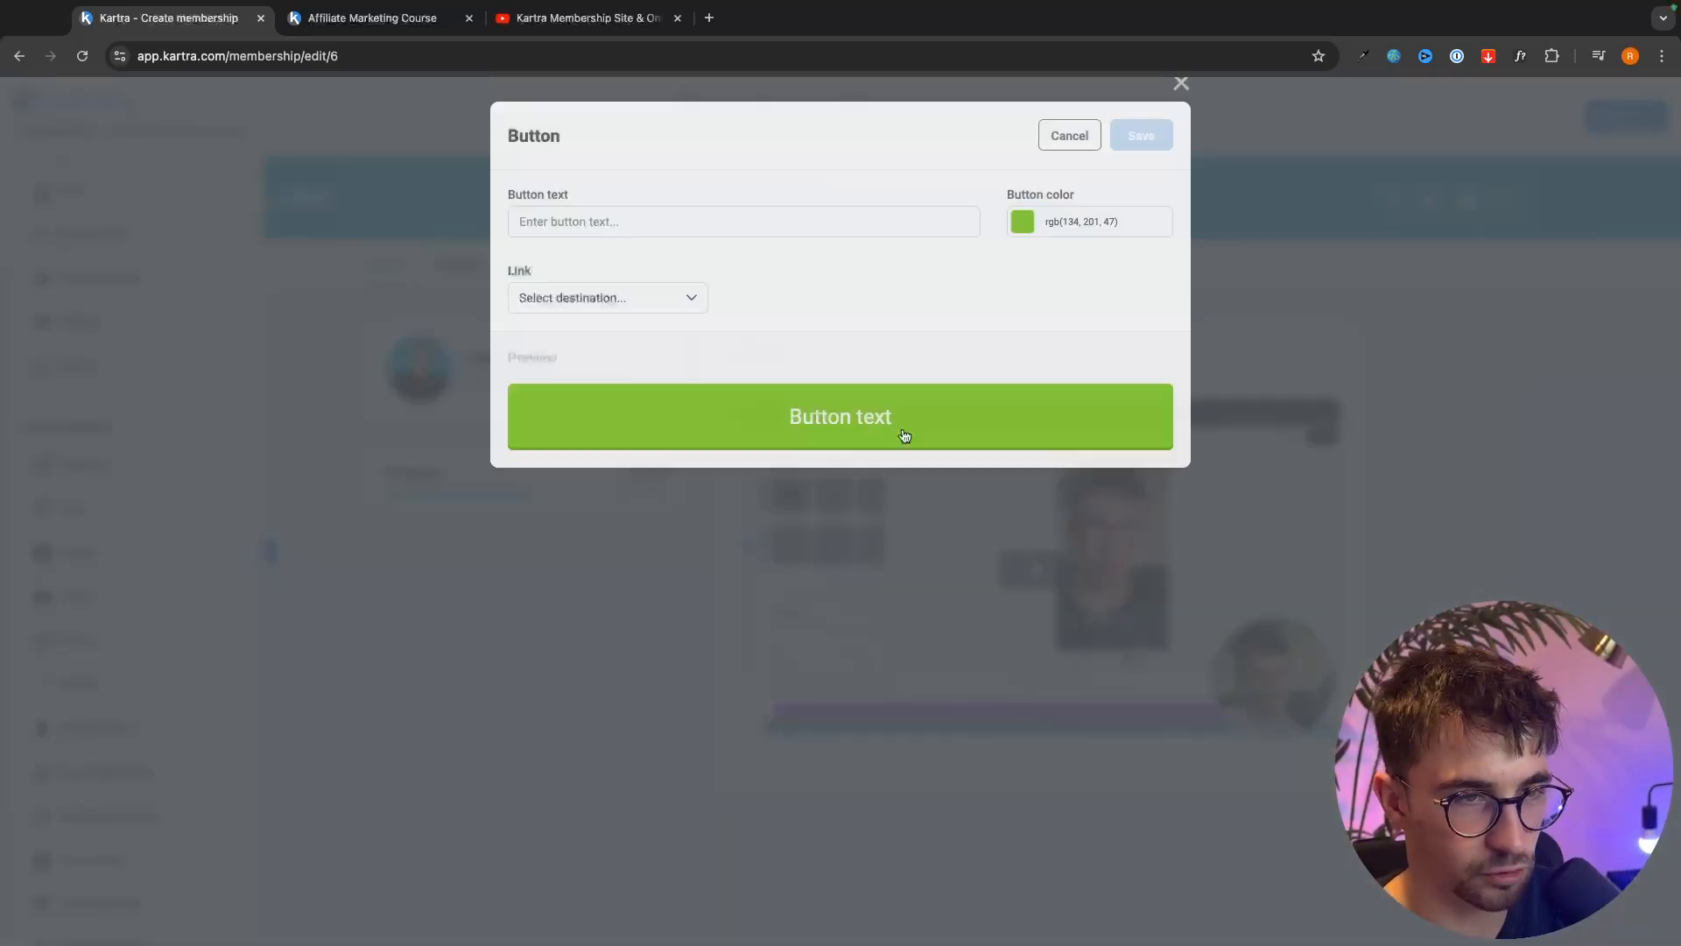
click(710, 230)
text(Start)
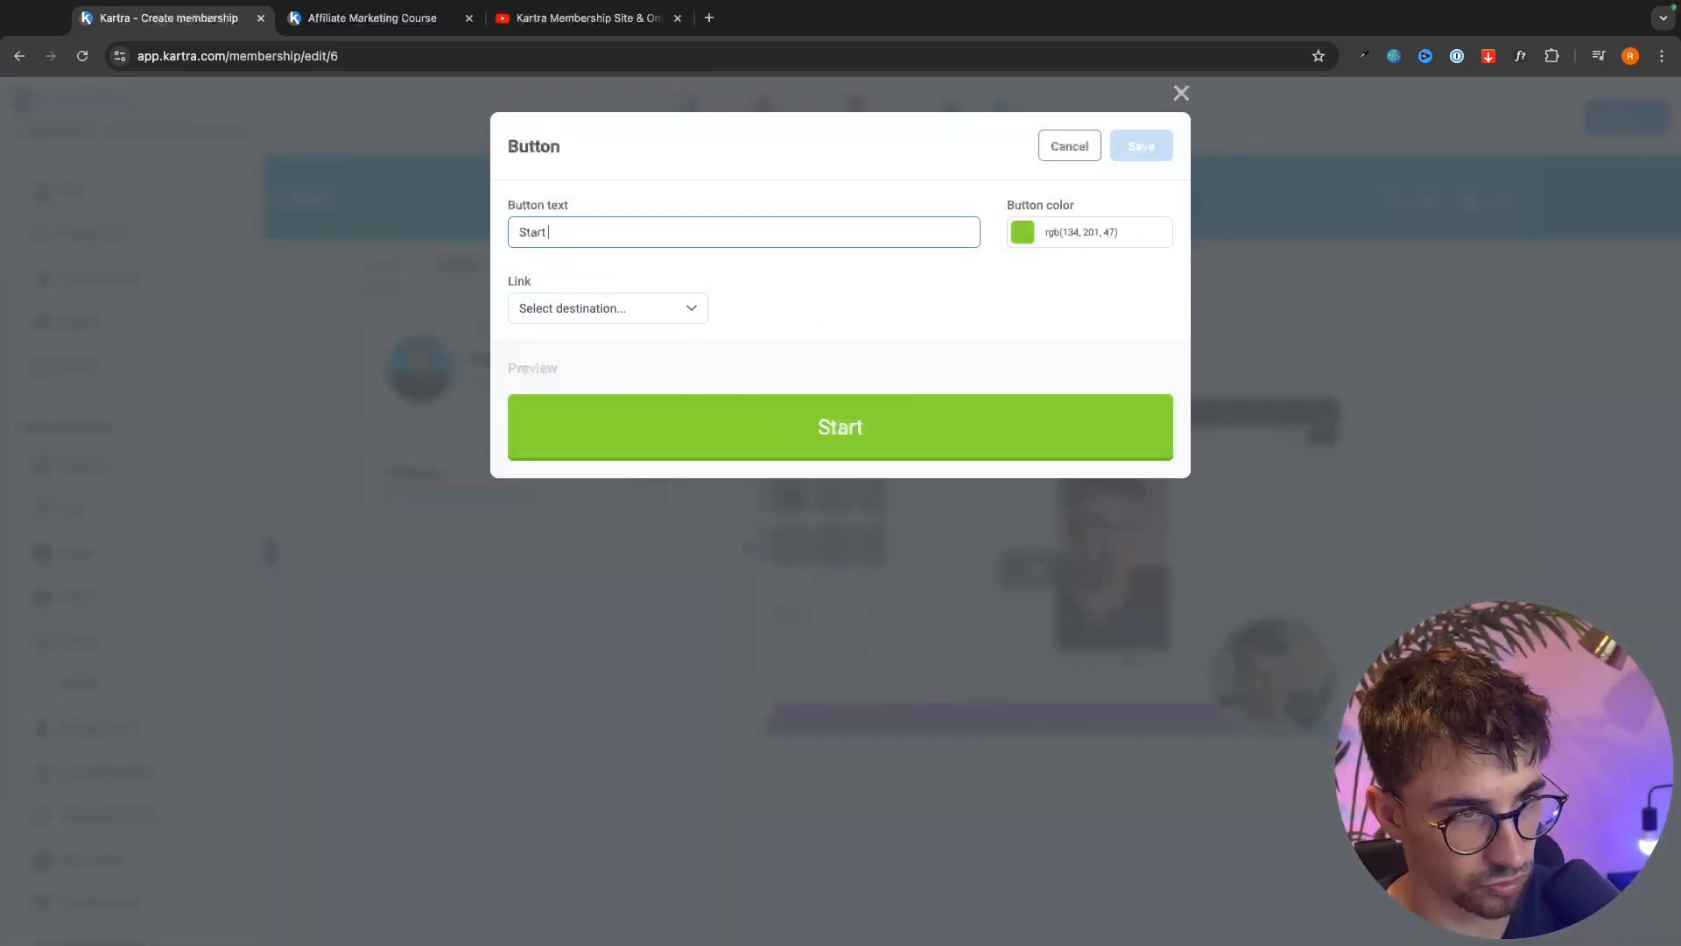
text( t)
key(BackSpace)
text(The Course)
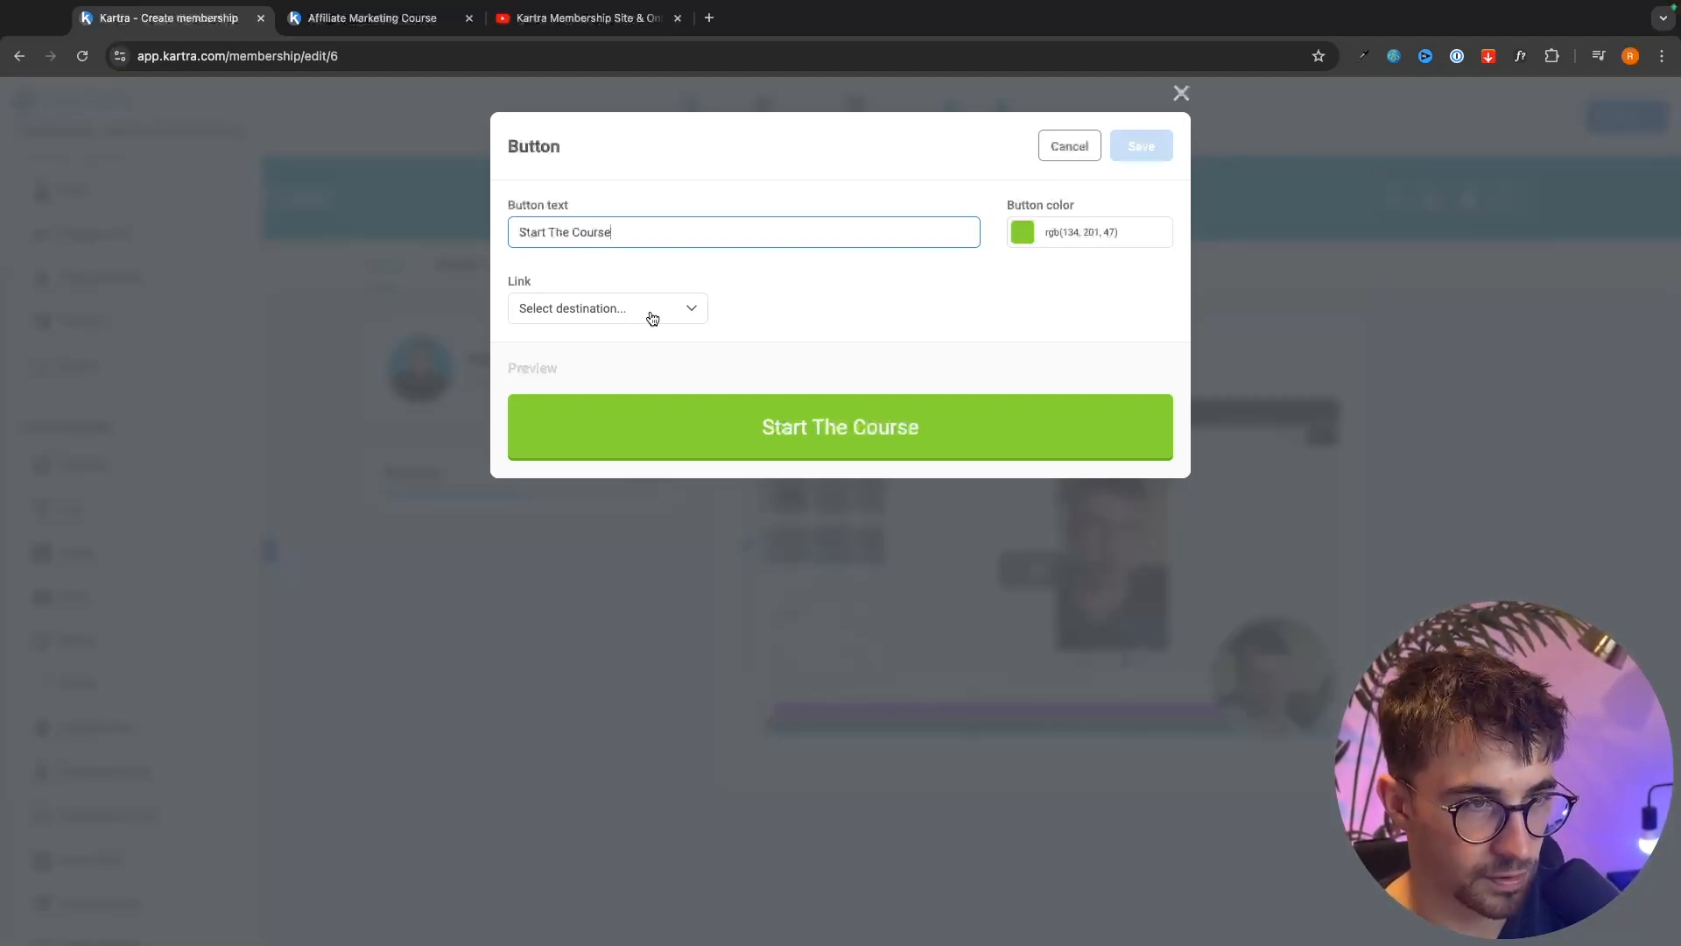
click(652, 318)
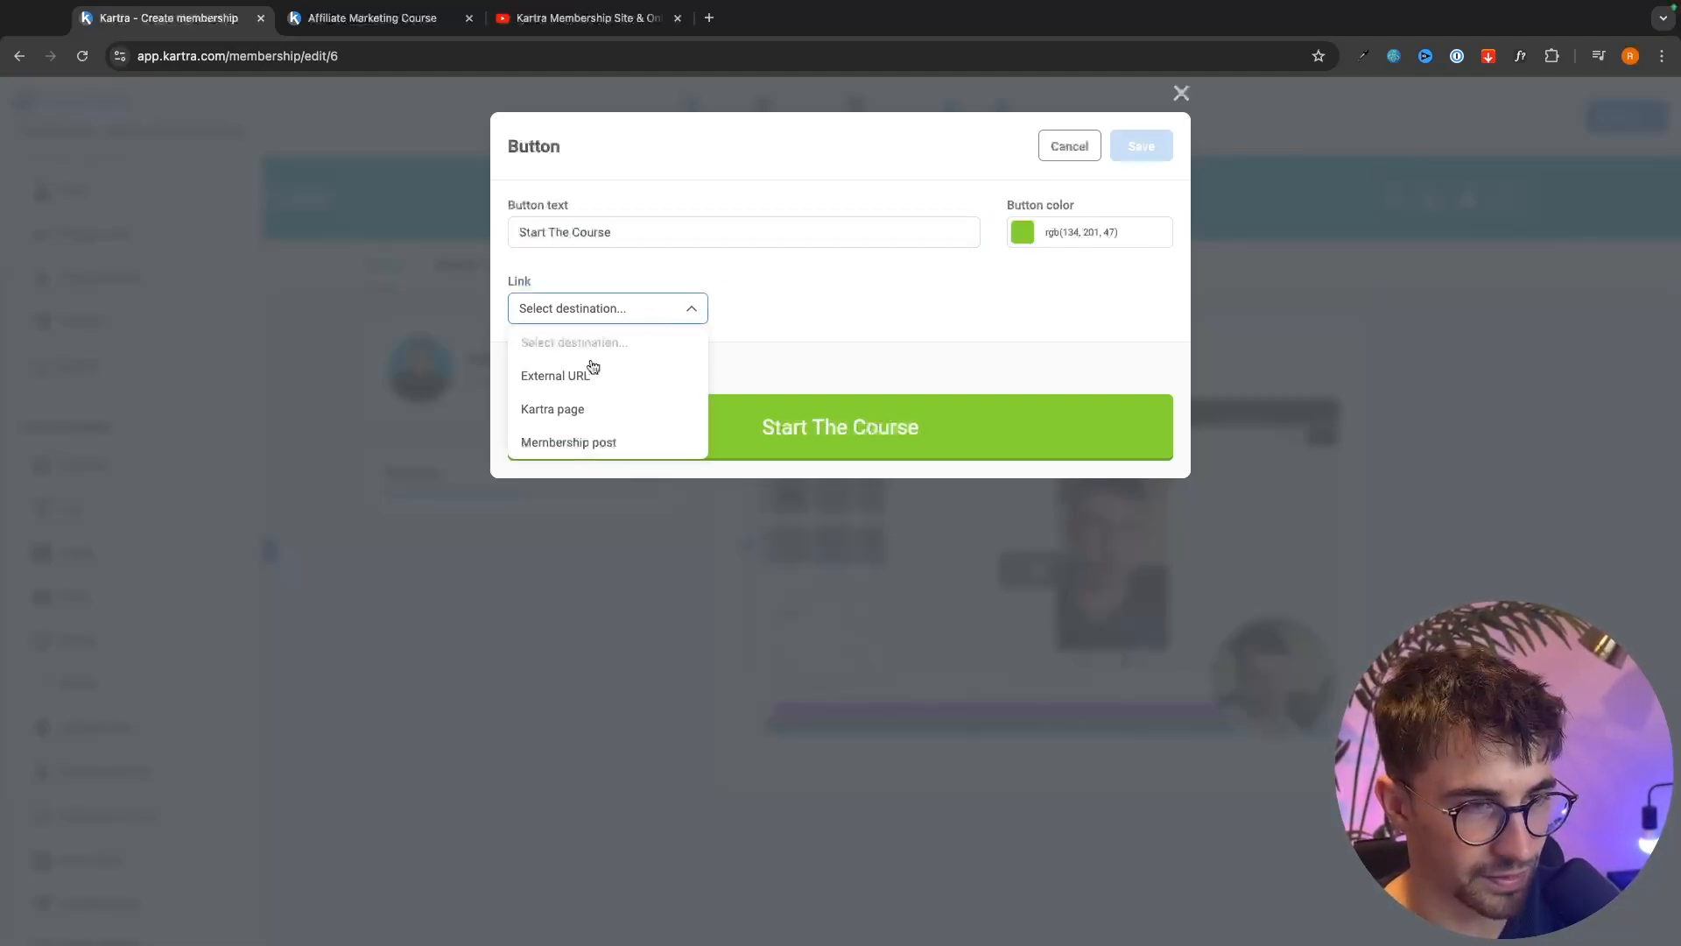
click(576, 442)
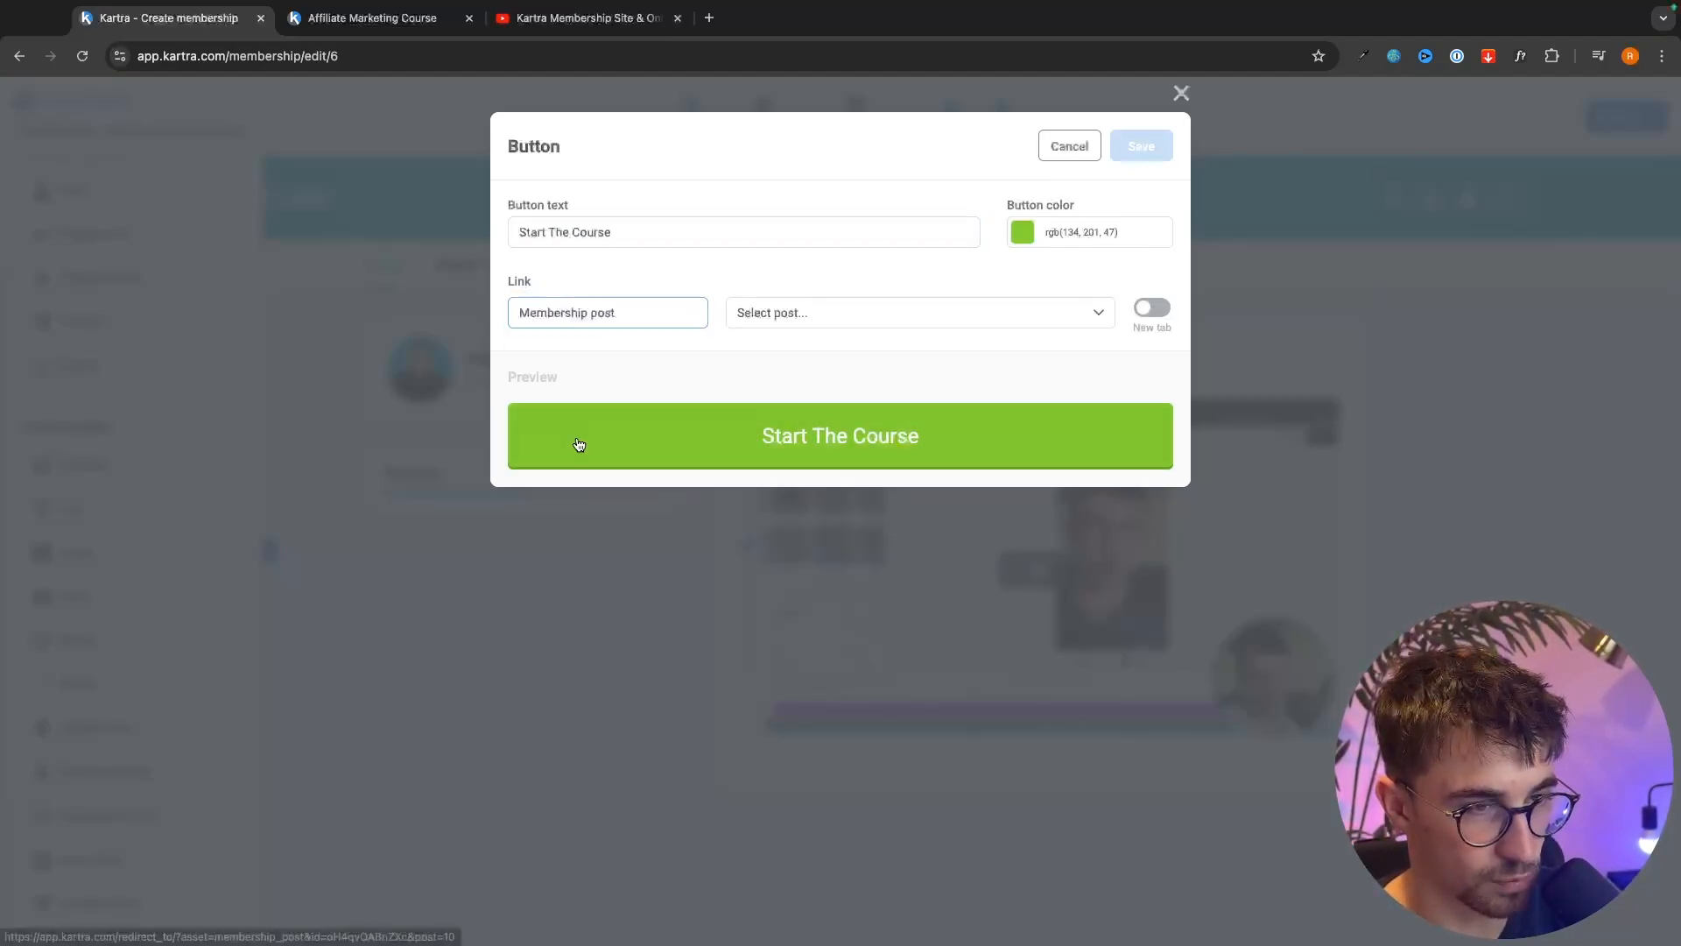
click(782, 321)
click(791, 415)
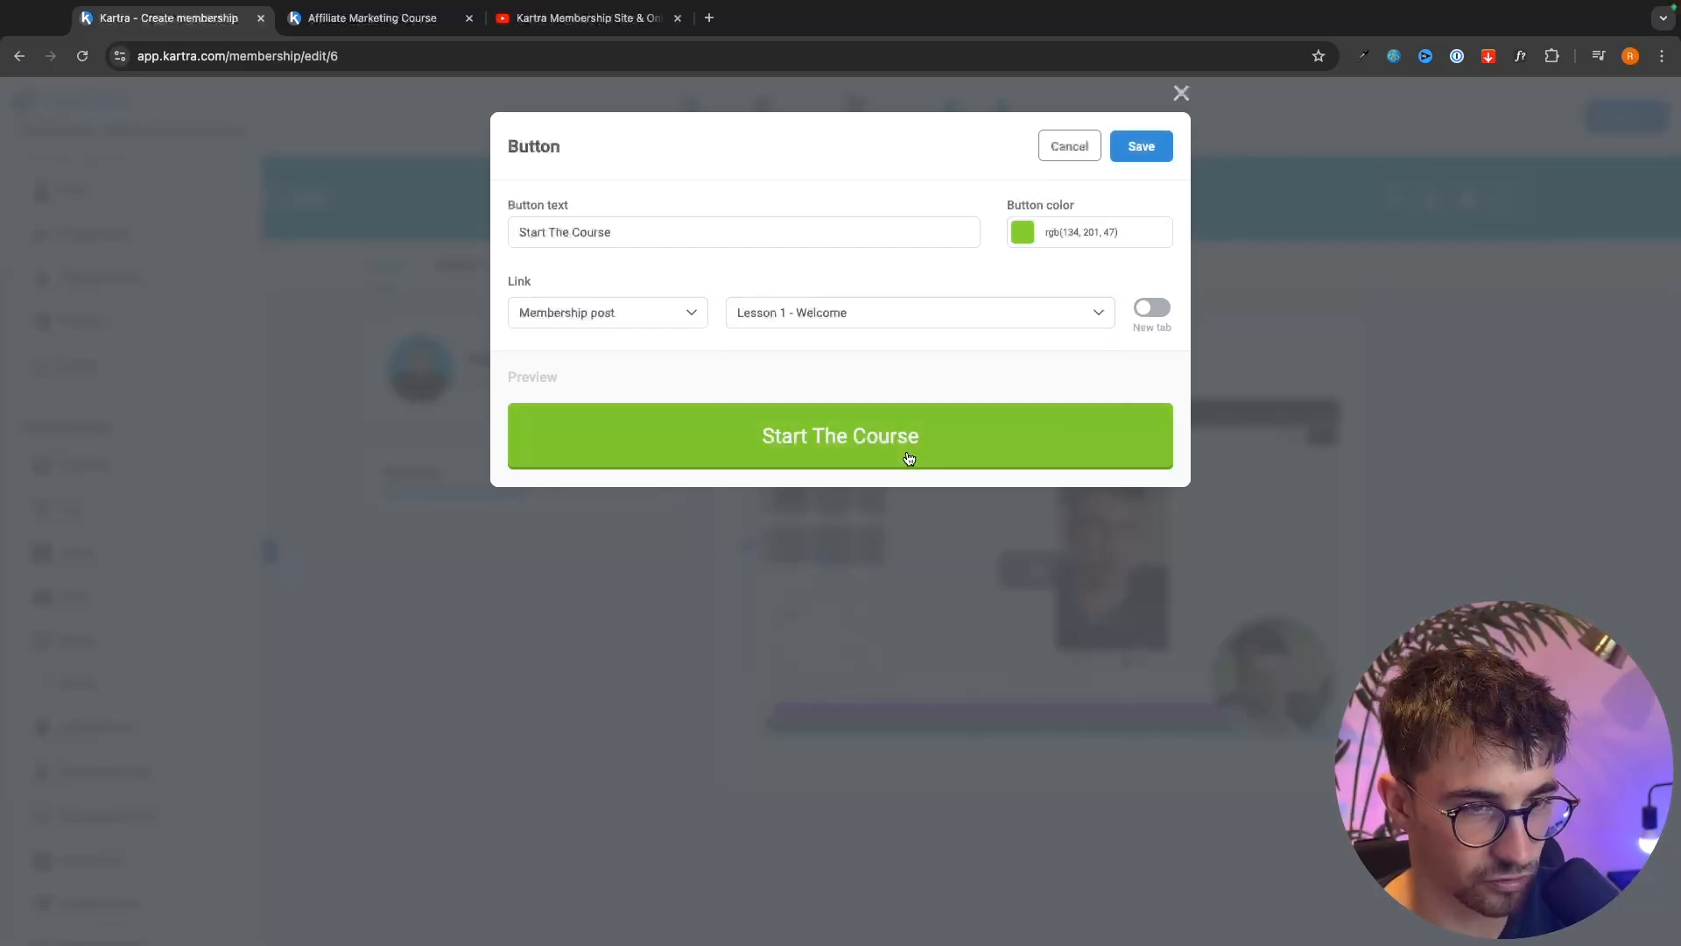
click(1141, 149)
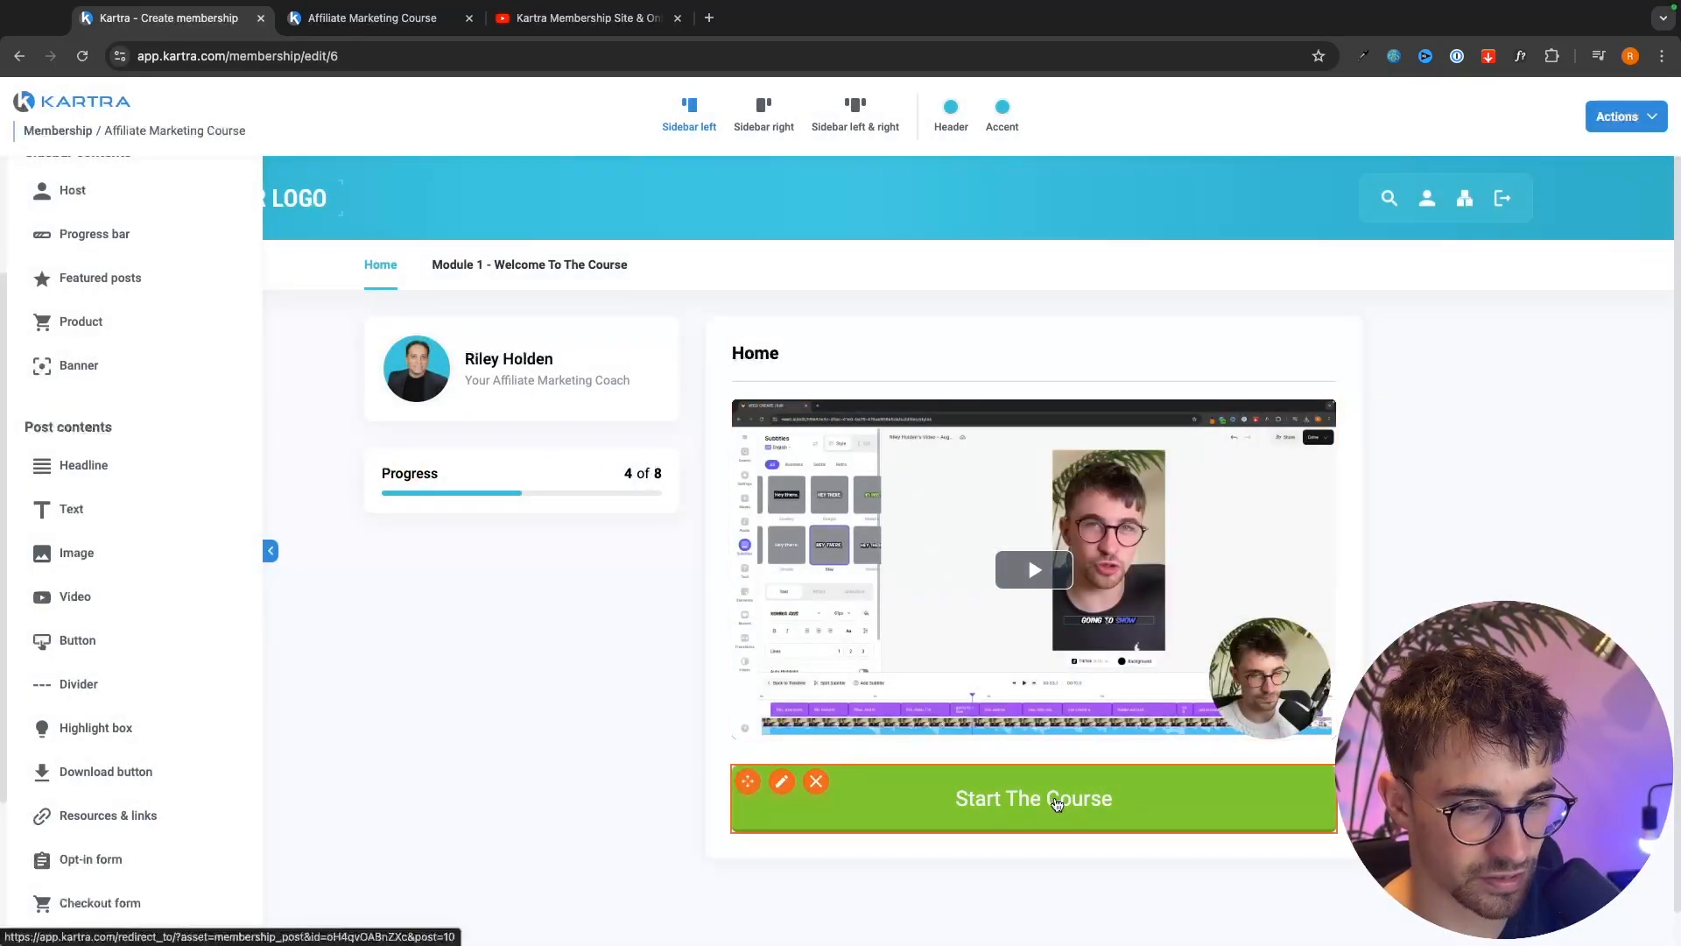
click(1079, 791)
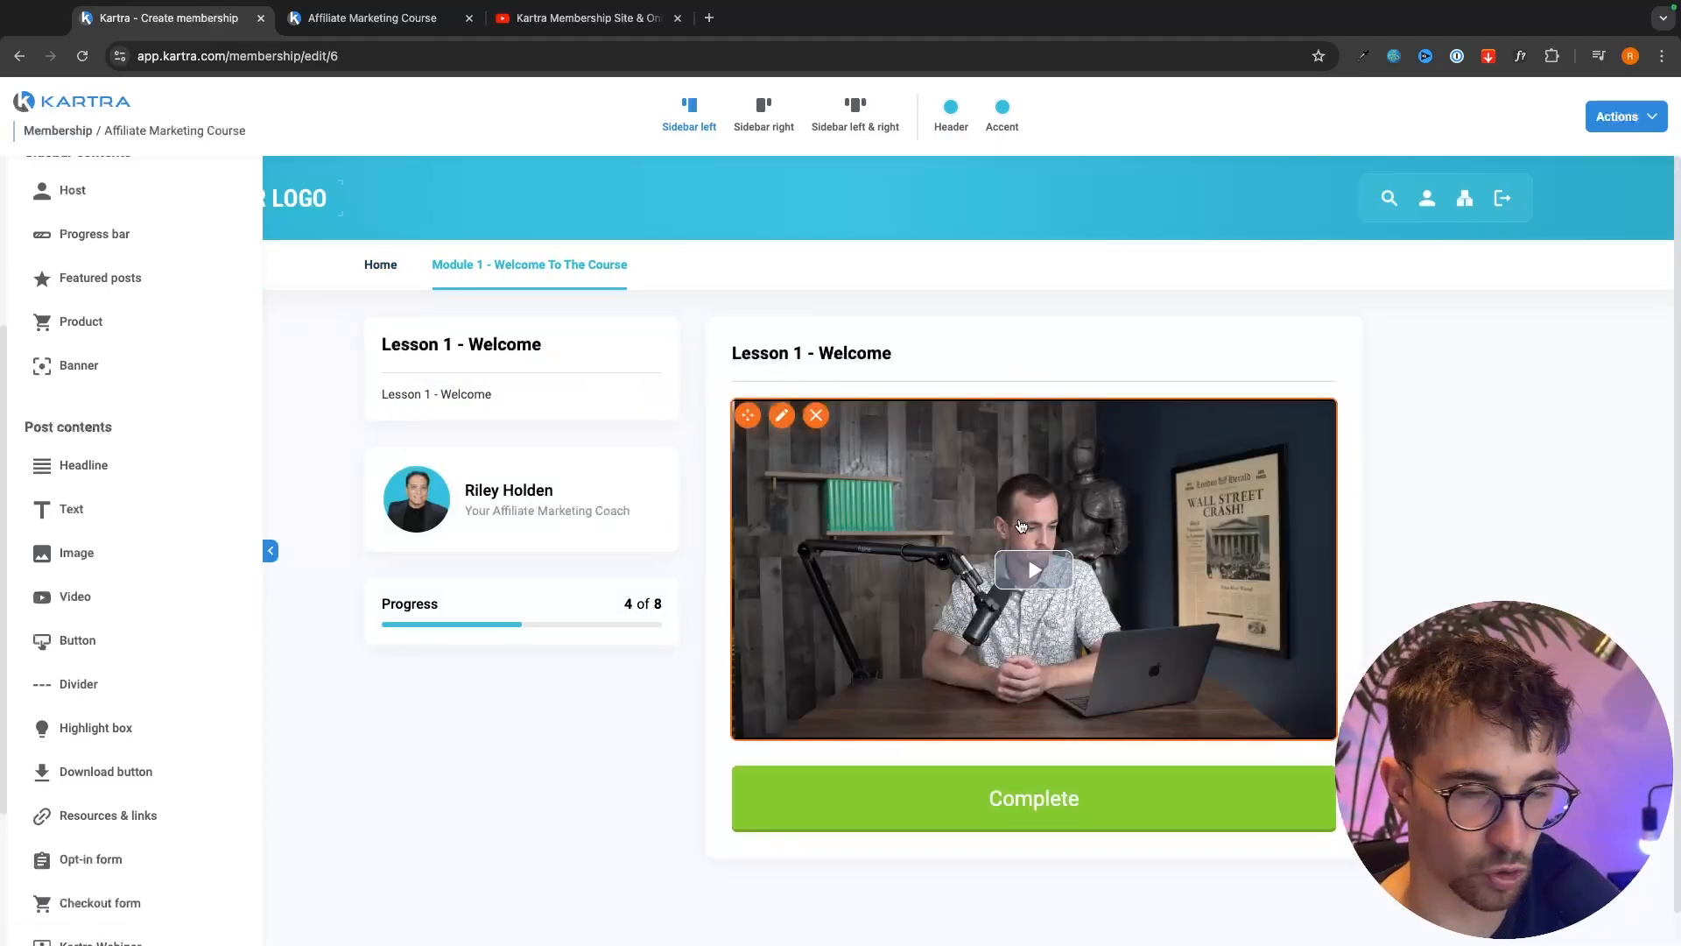
click(1652, 256)
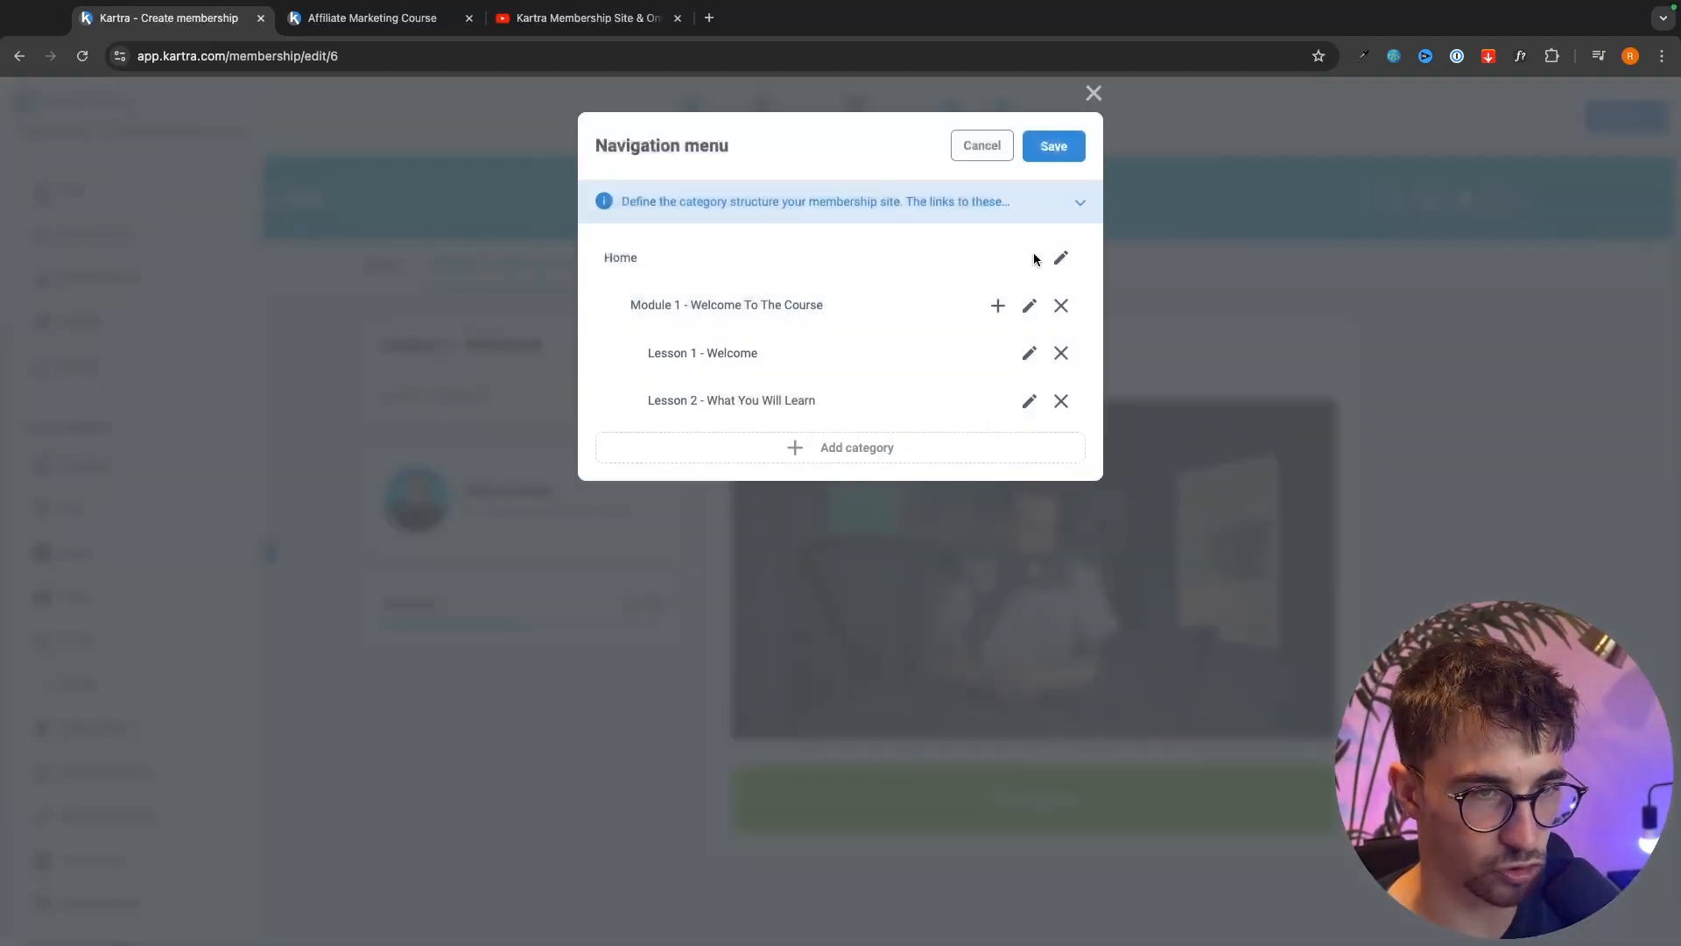
click(846, 446)
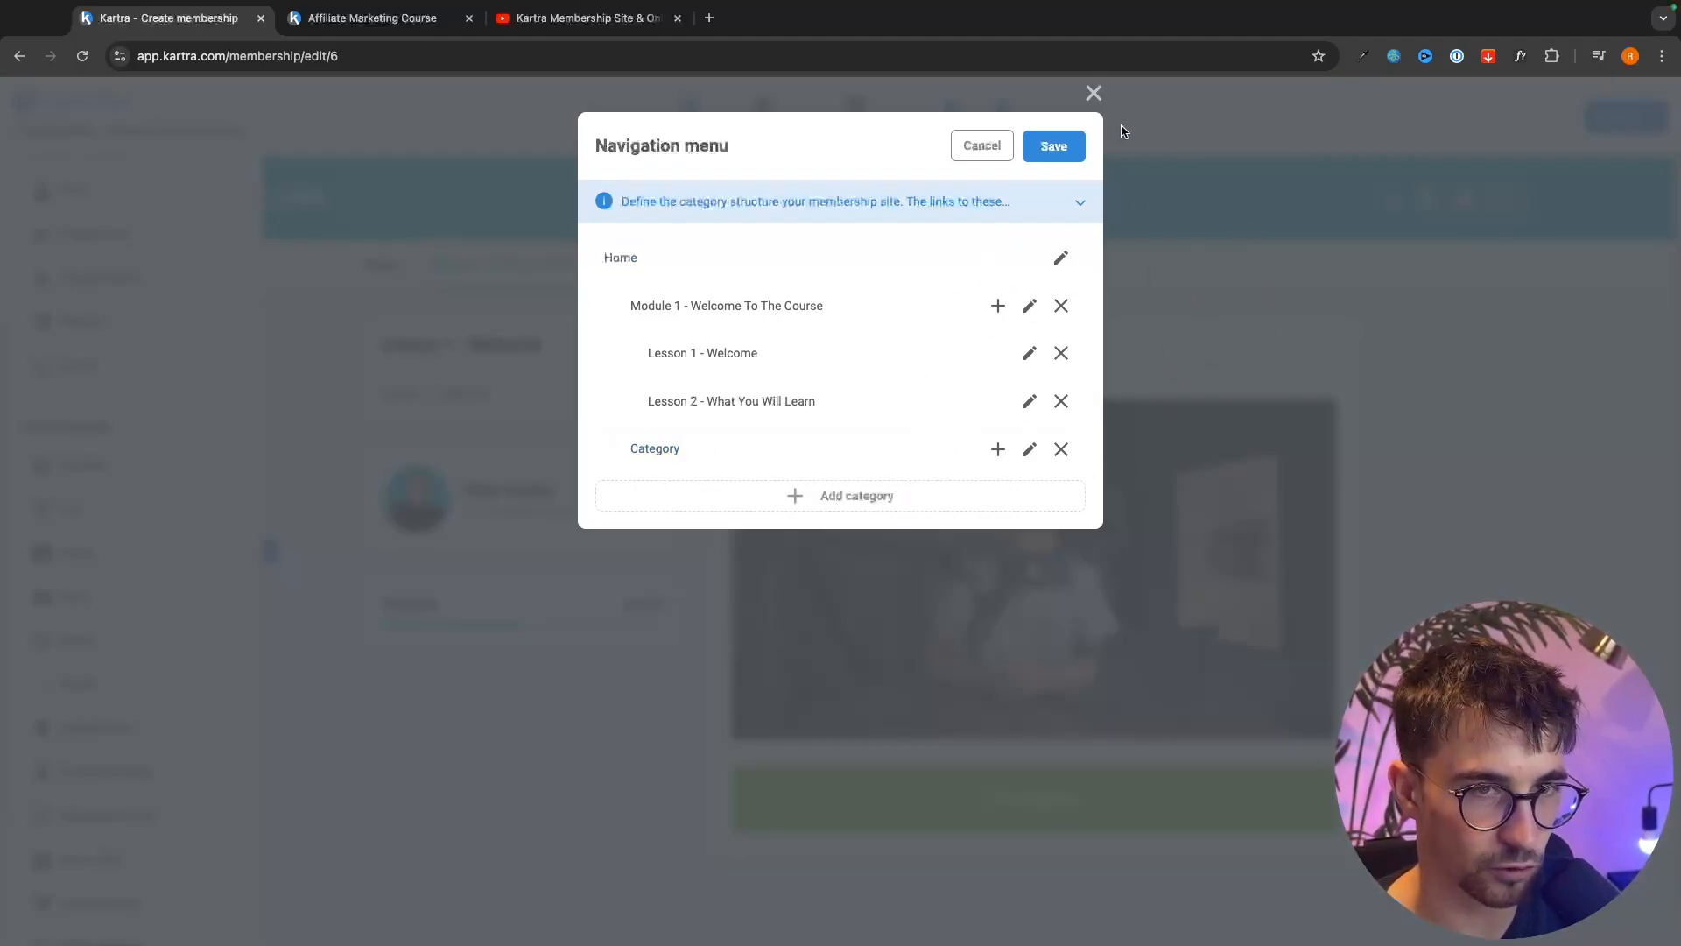
click(1094, 92)
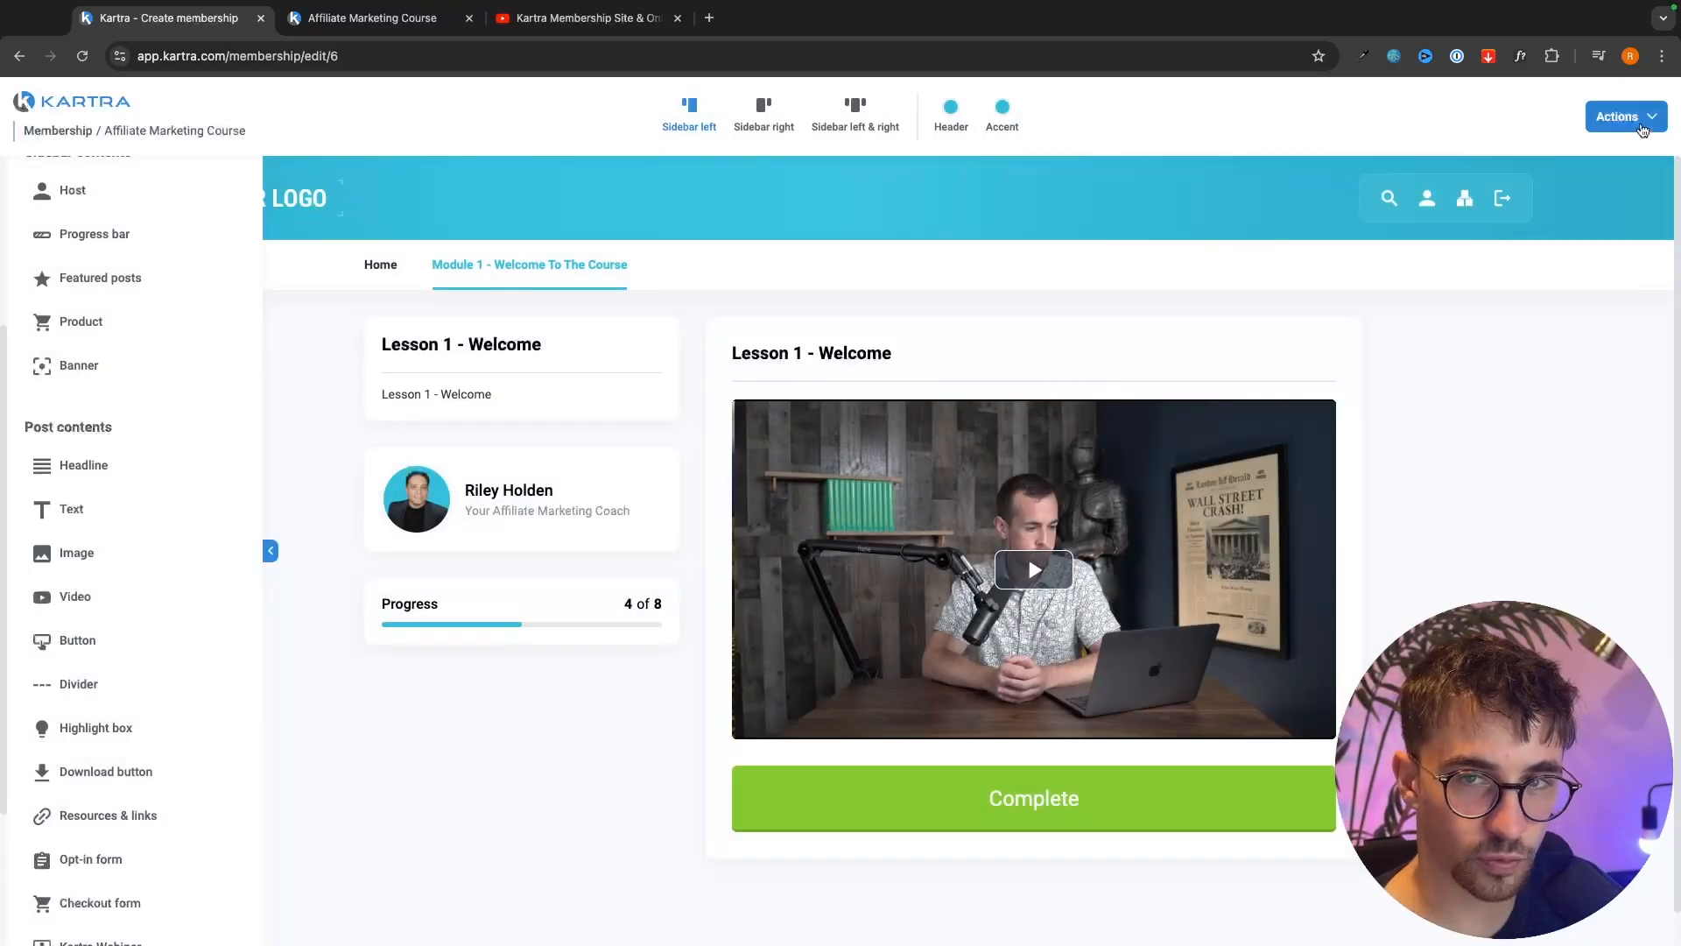
- Save the Affiliate Marketing Course membership with the current template and exit the editor
click(1643, 129)
click(1612, 217)
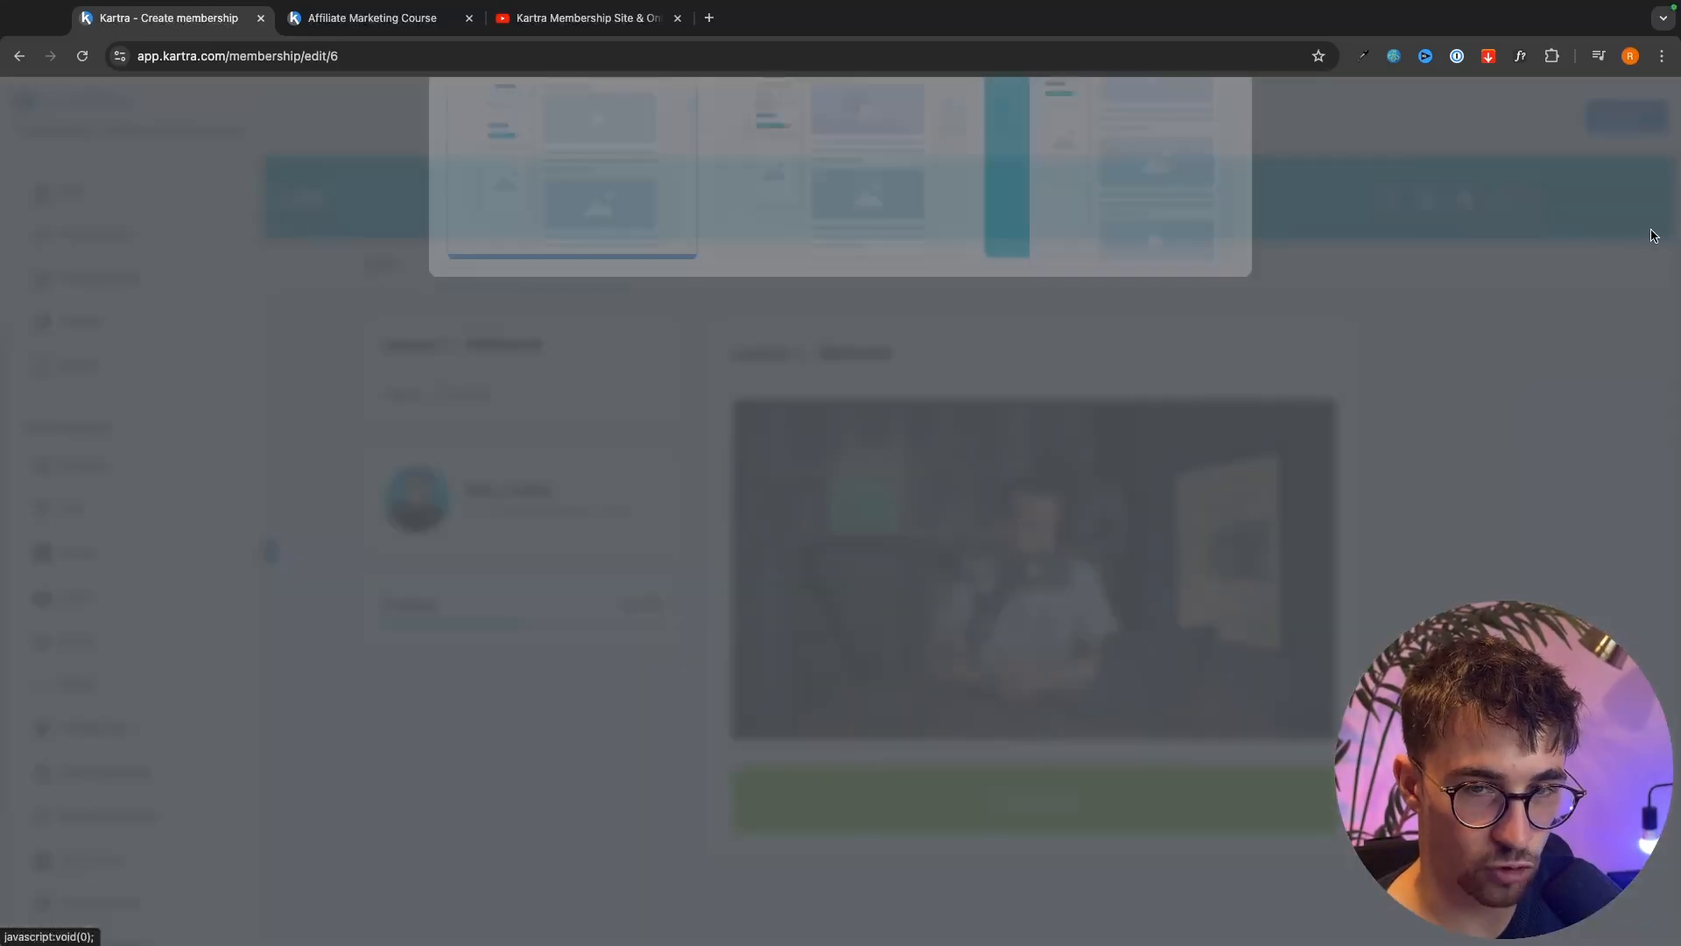
click(1182, 146)
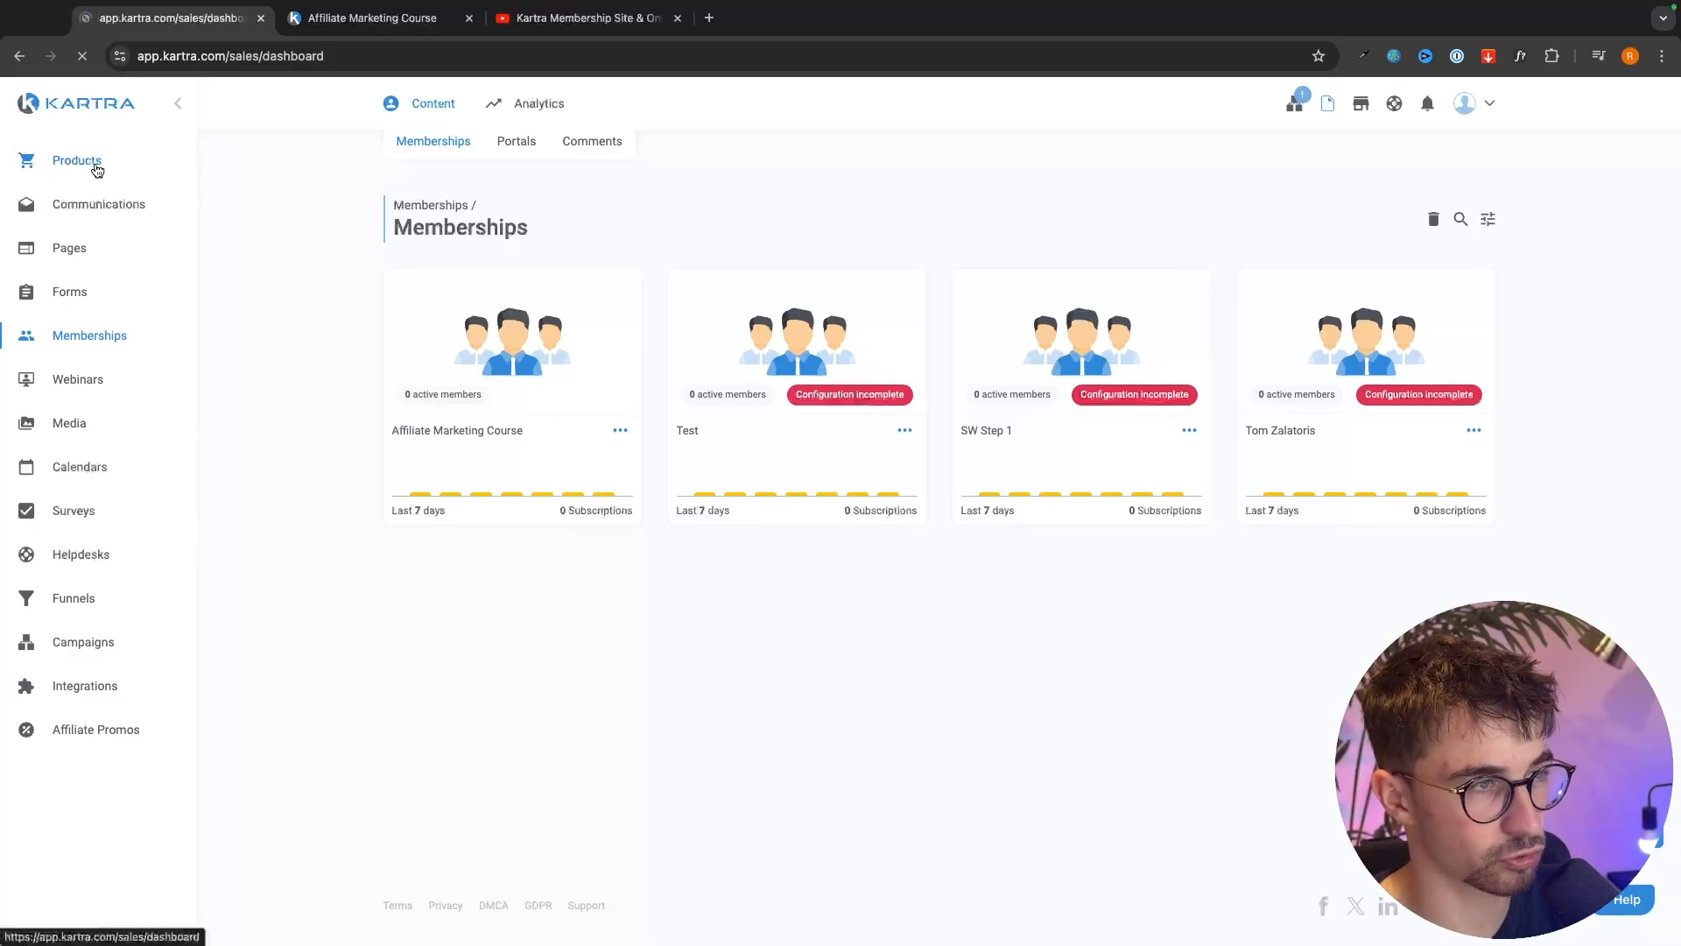
- Open the Affiliate Marketing Course product for editing, keeping its internal name
drag(391, 413, 600, 405)
click(612, 406)
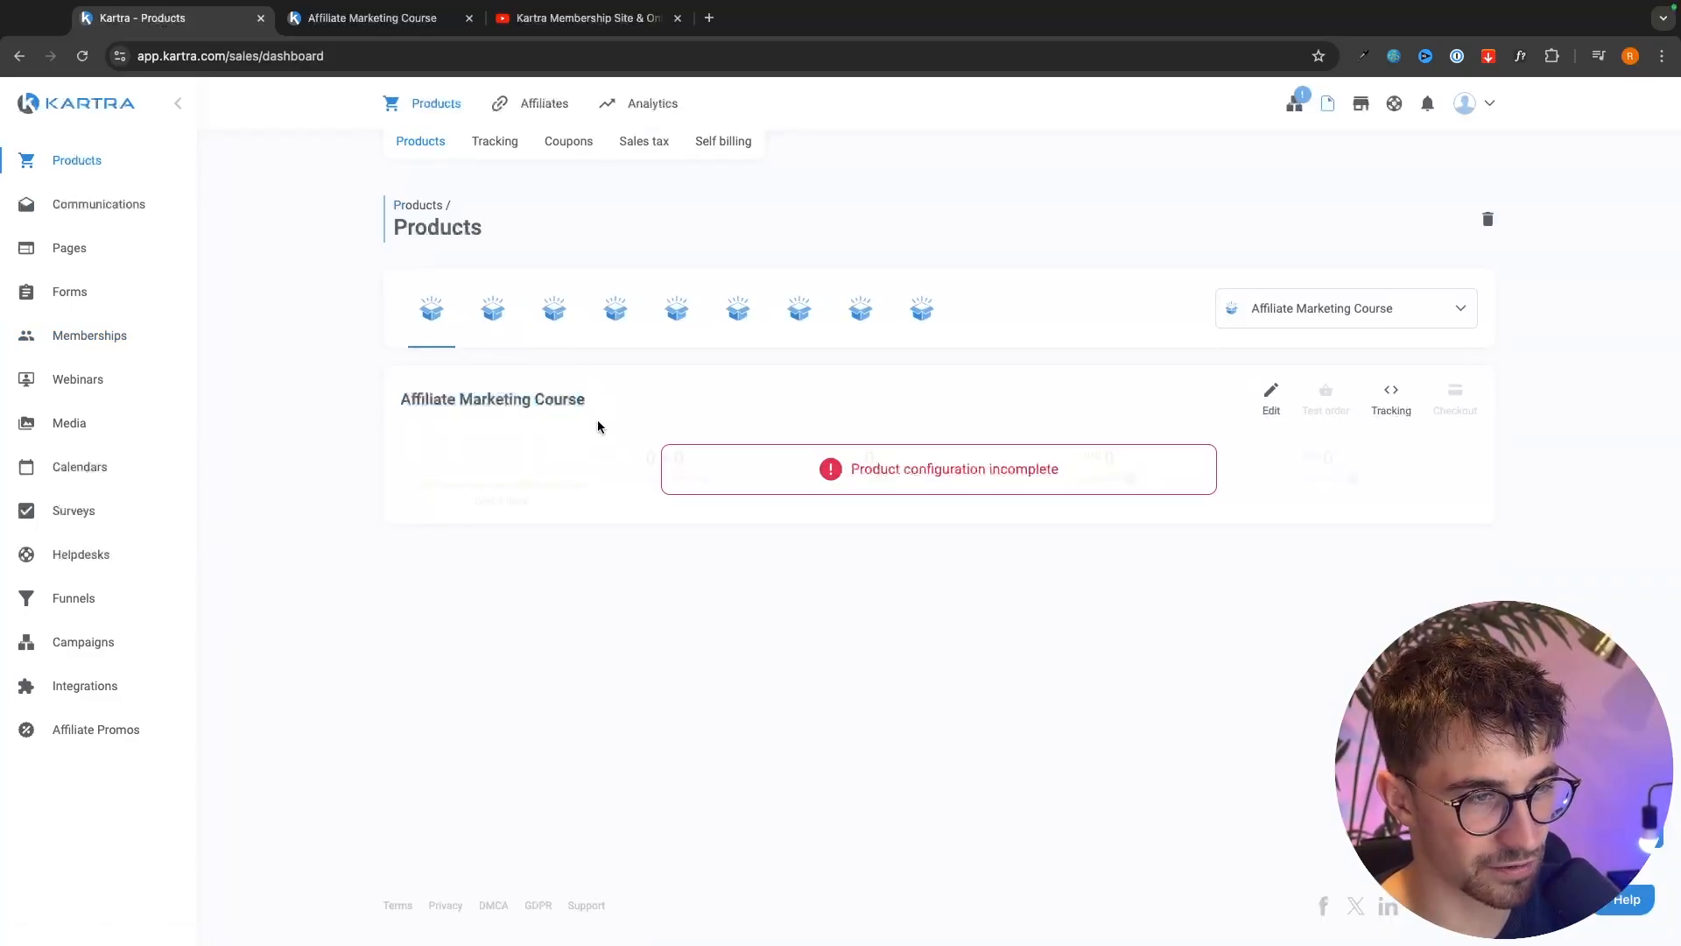
click(1271, 399)
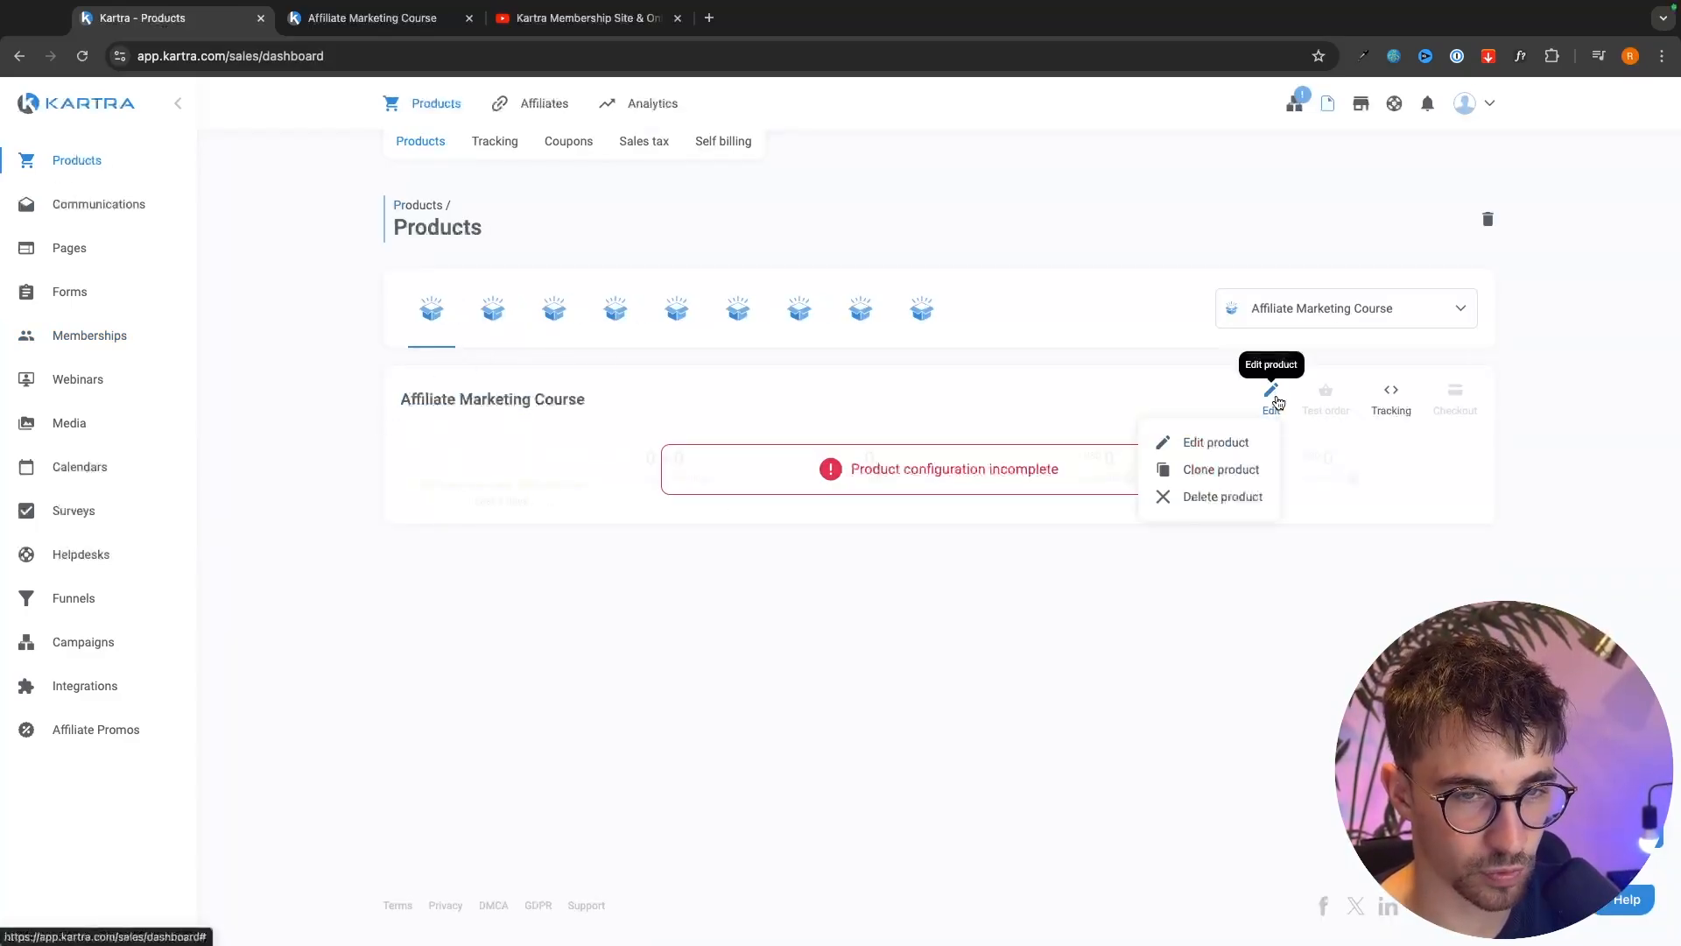
click(1233, 446)
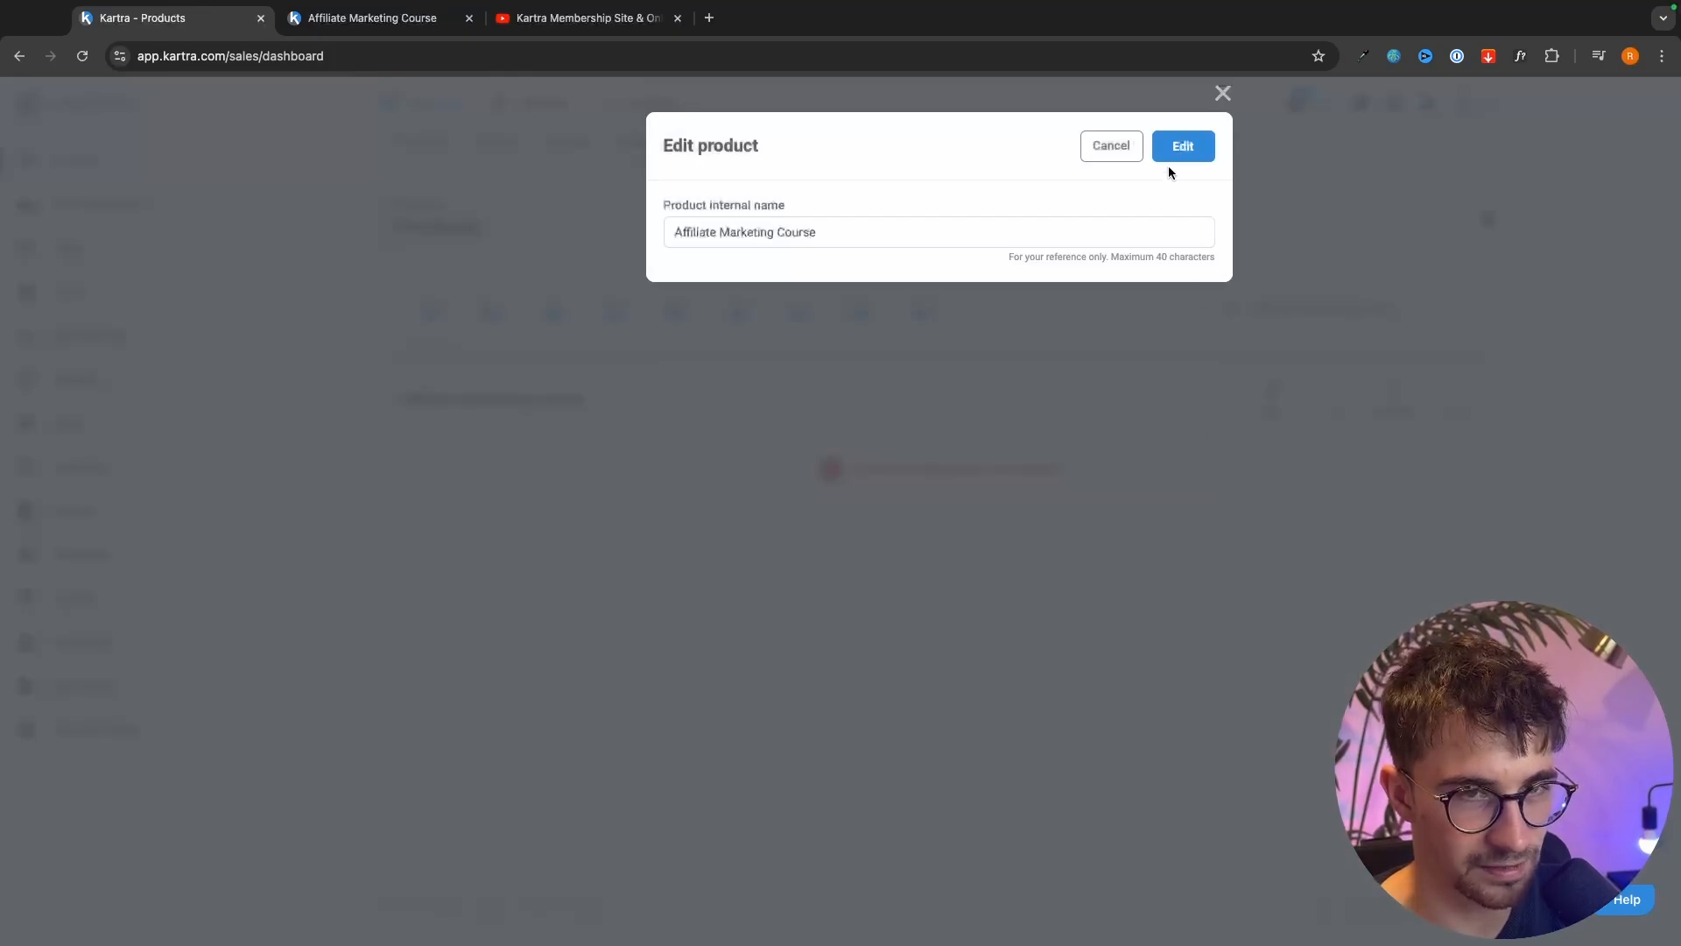
click(1178, 151)
- Save the product's Basic Info, Pricing and Pages stages as they are and advance to the Post Sale stage
click(968, 718)
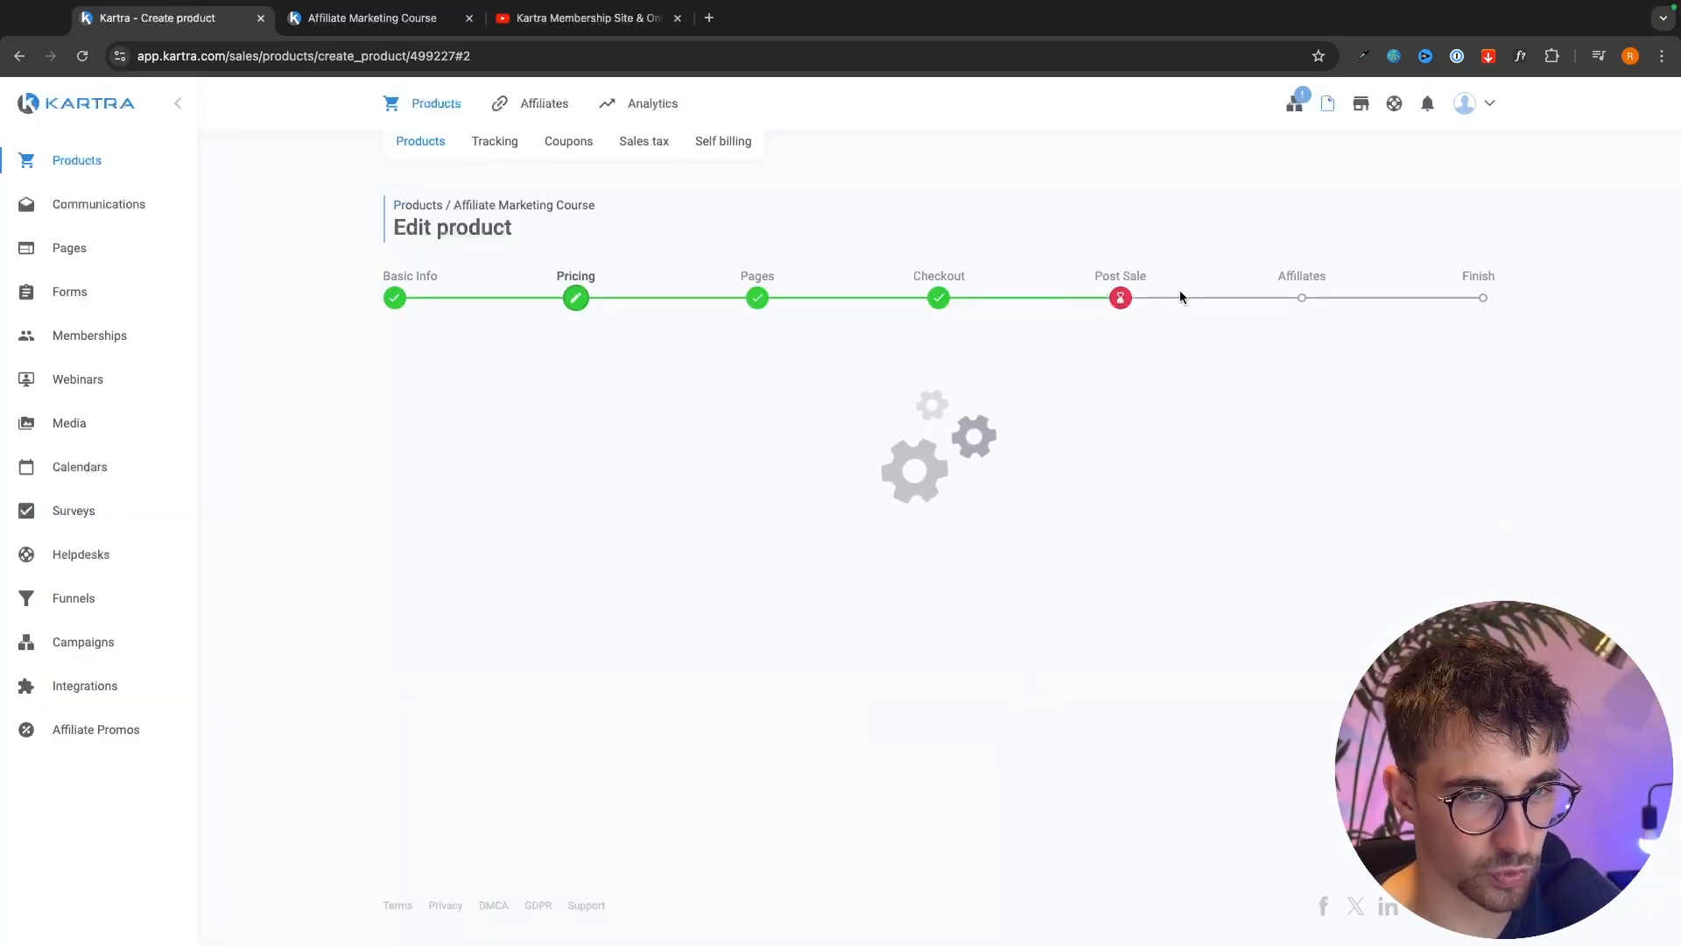
scroll(1129, 506, down, 1)
click(1001, 827)
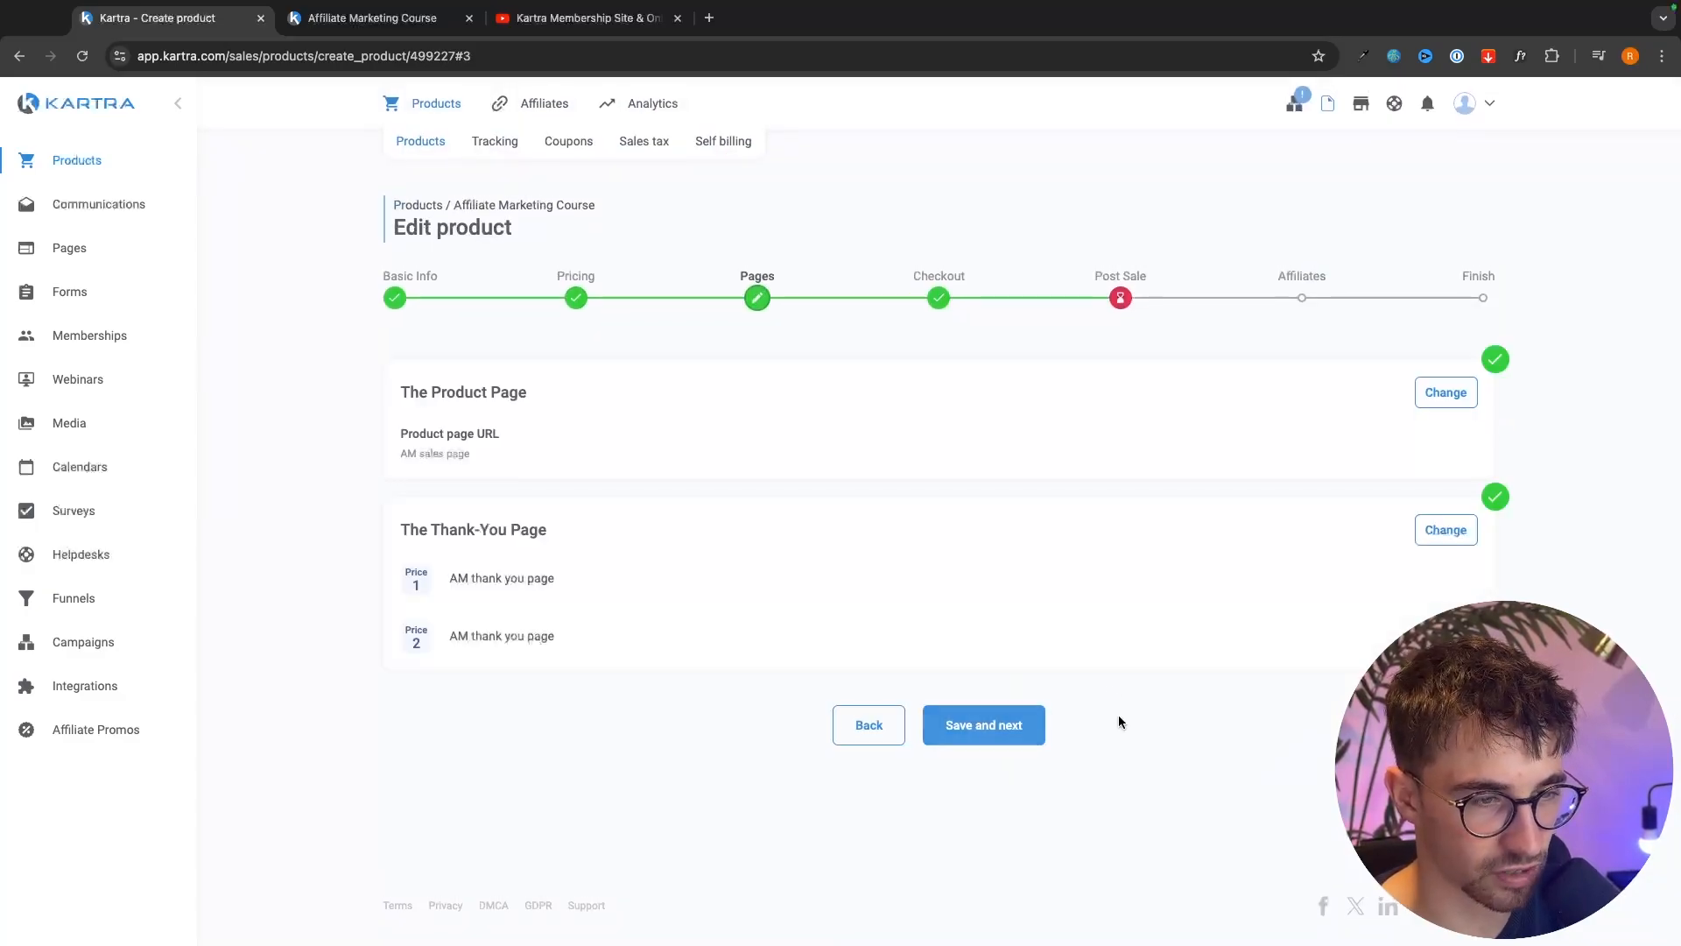
click(1017, 724)
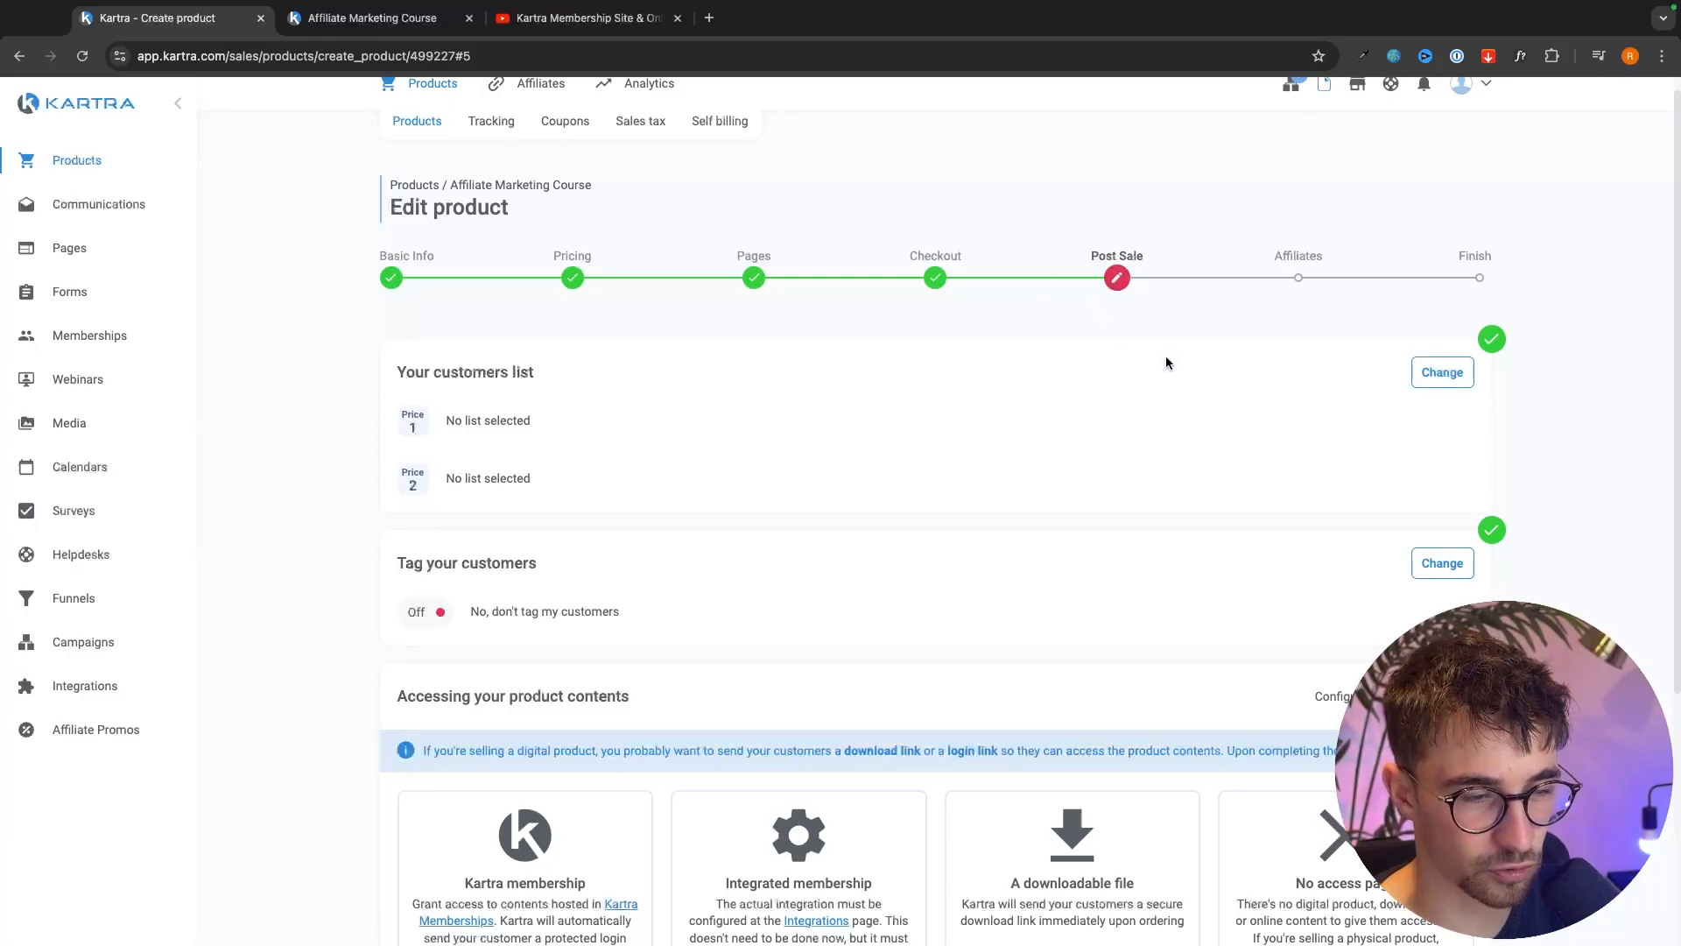
- Set the product contents access to Kartra membership and assign the Affiliate Marketing Course membership to Price 1 and Price 2
scroll(1165, 356, down, 3)
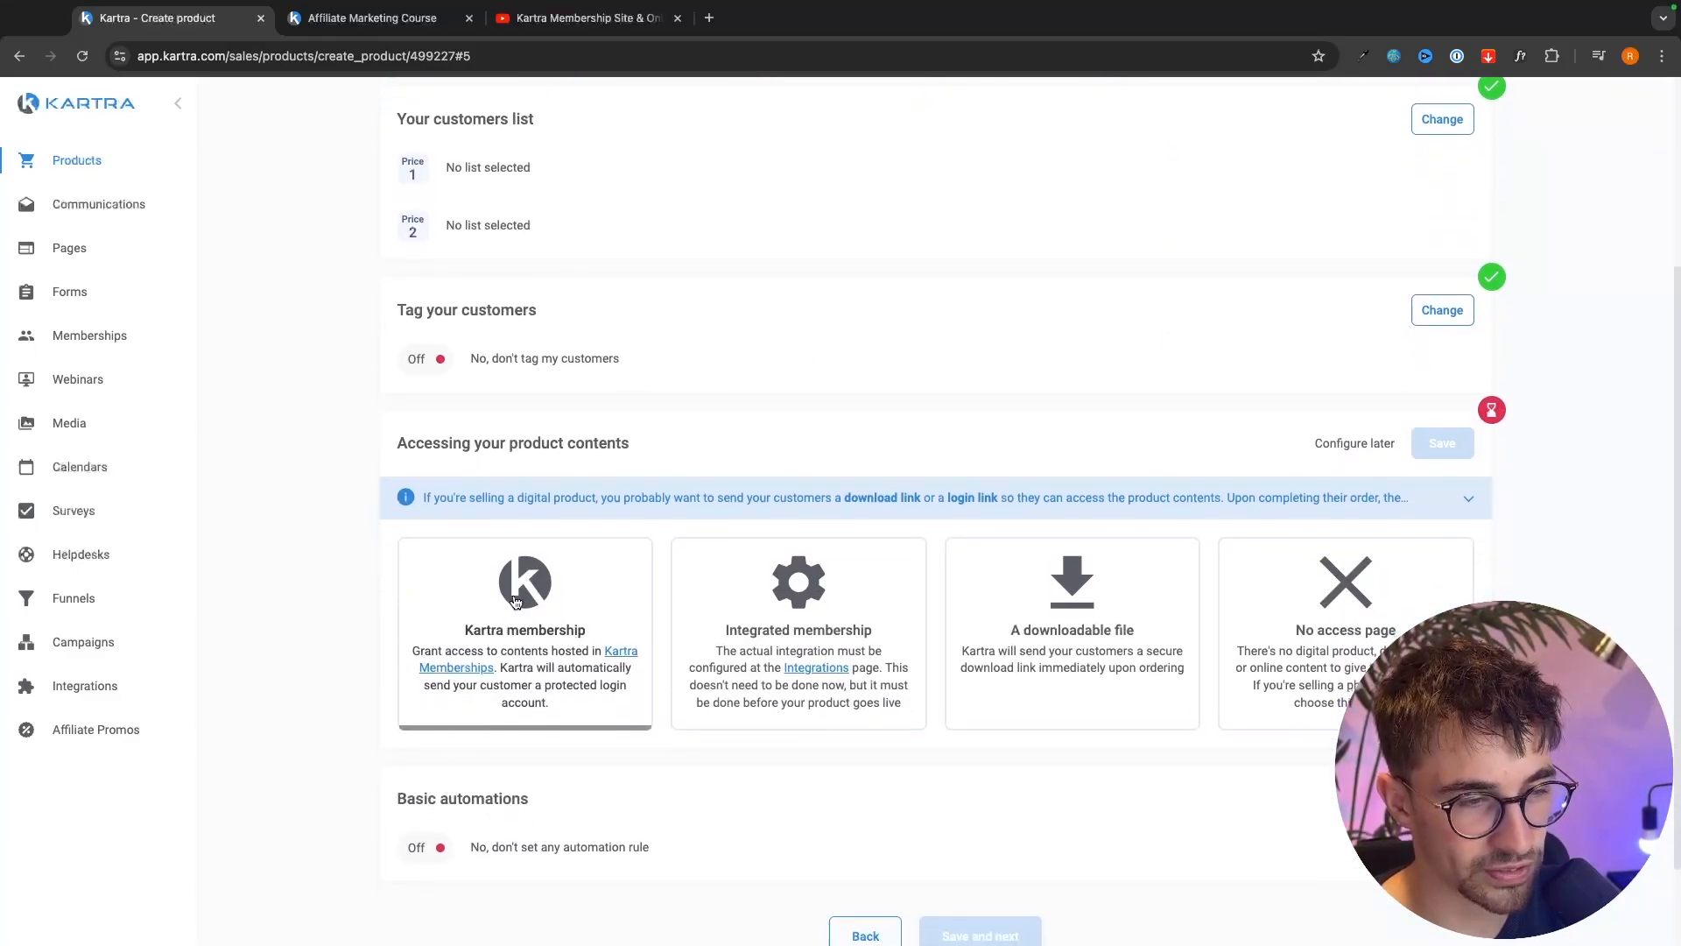
click(541, 655)
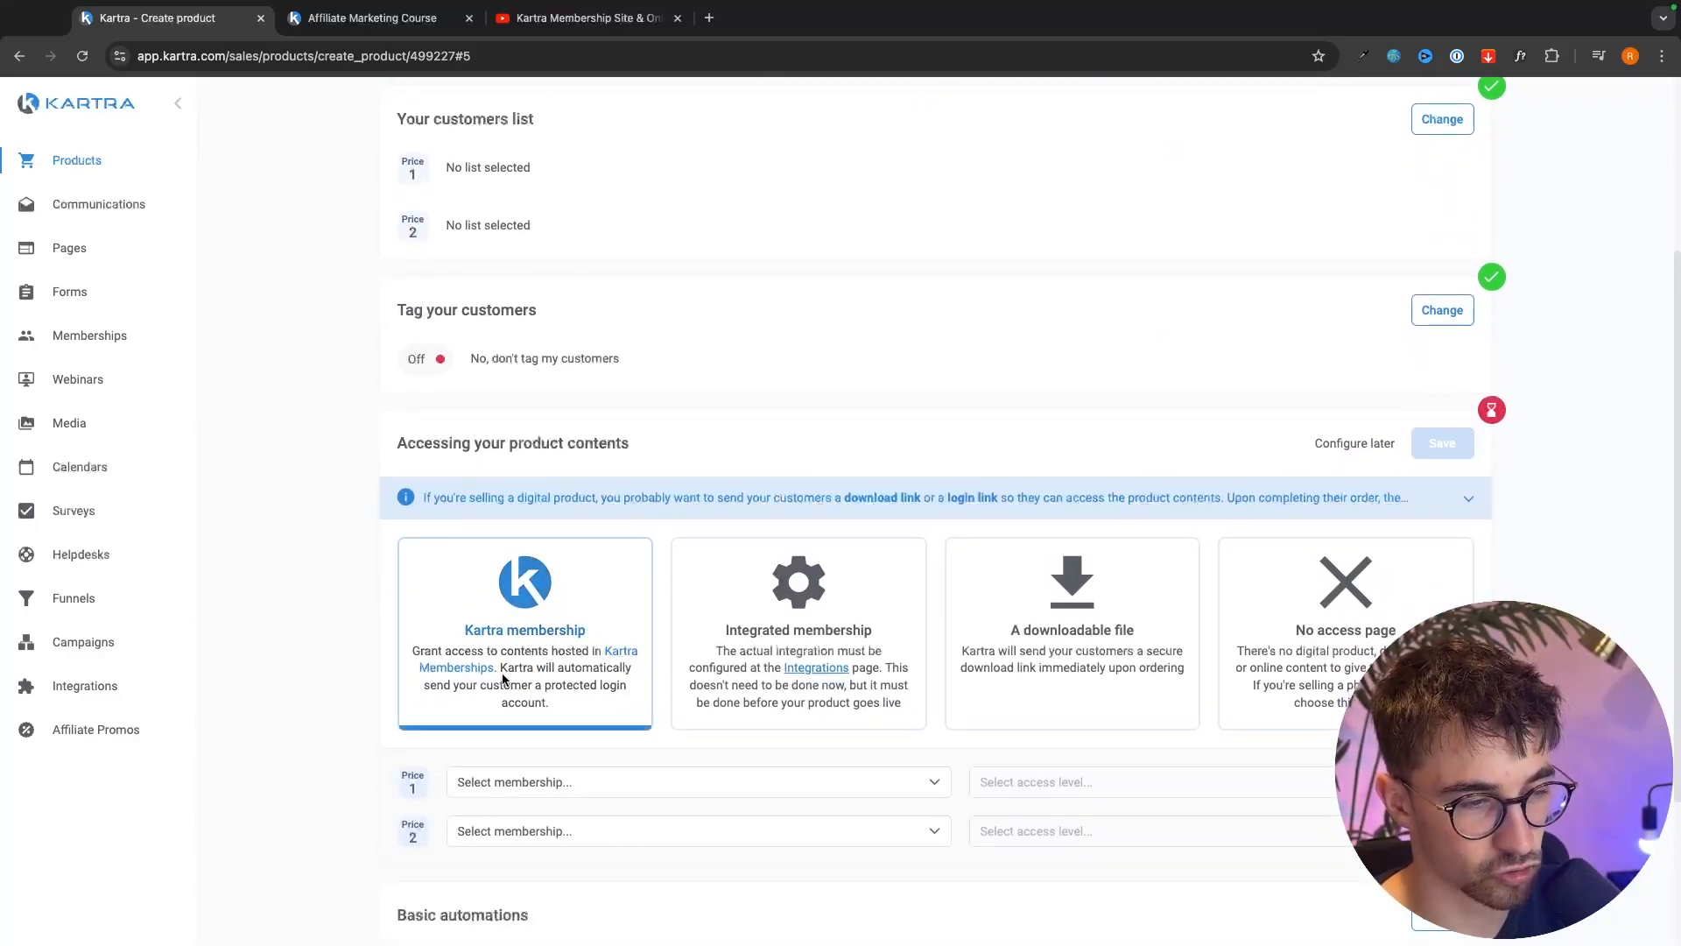
scroll(504, 679, down, 2)
click(473, 691)
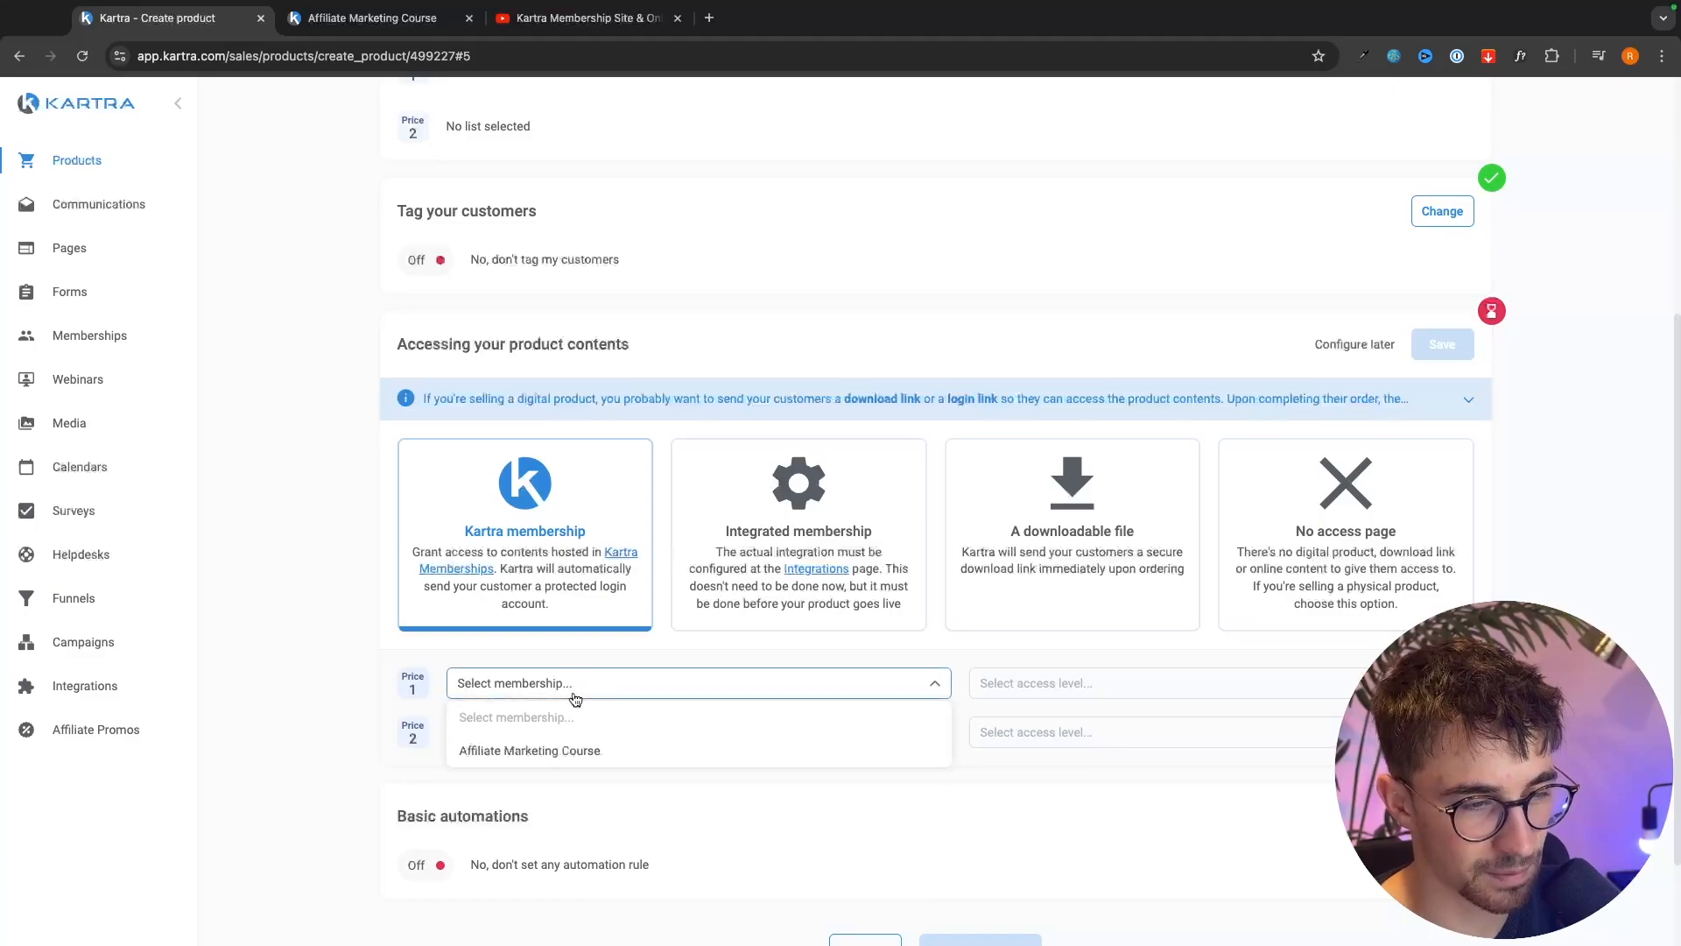
click(473, 752)
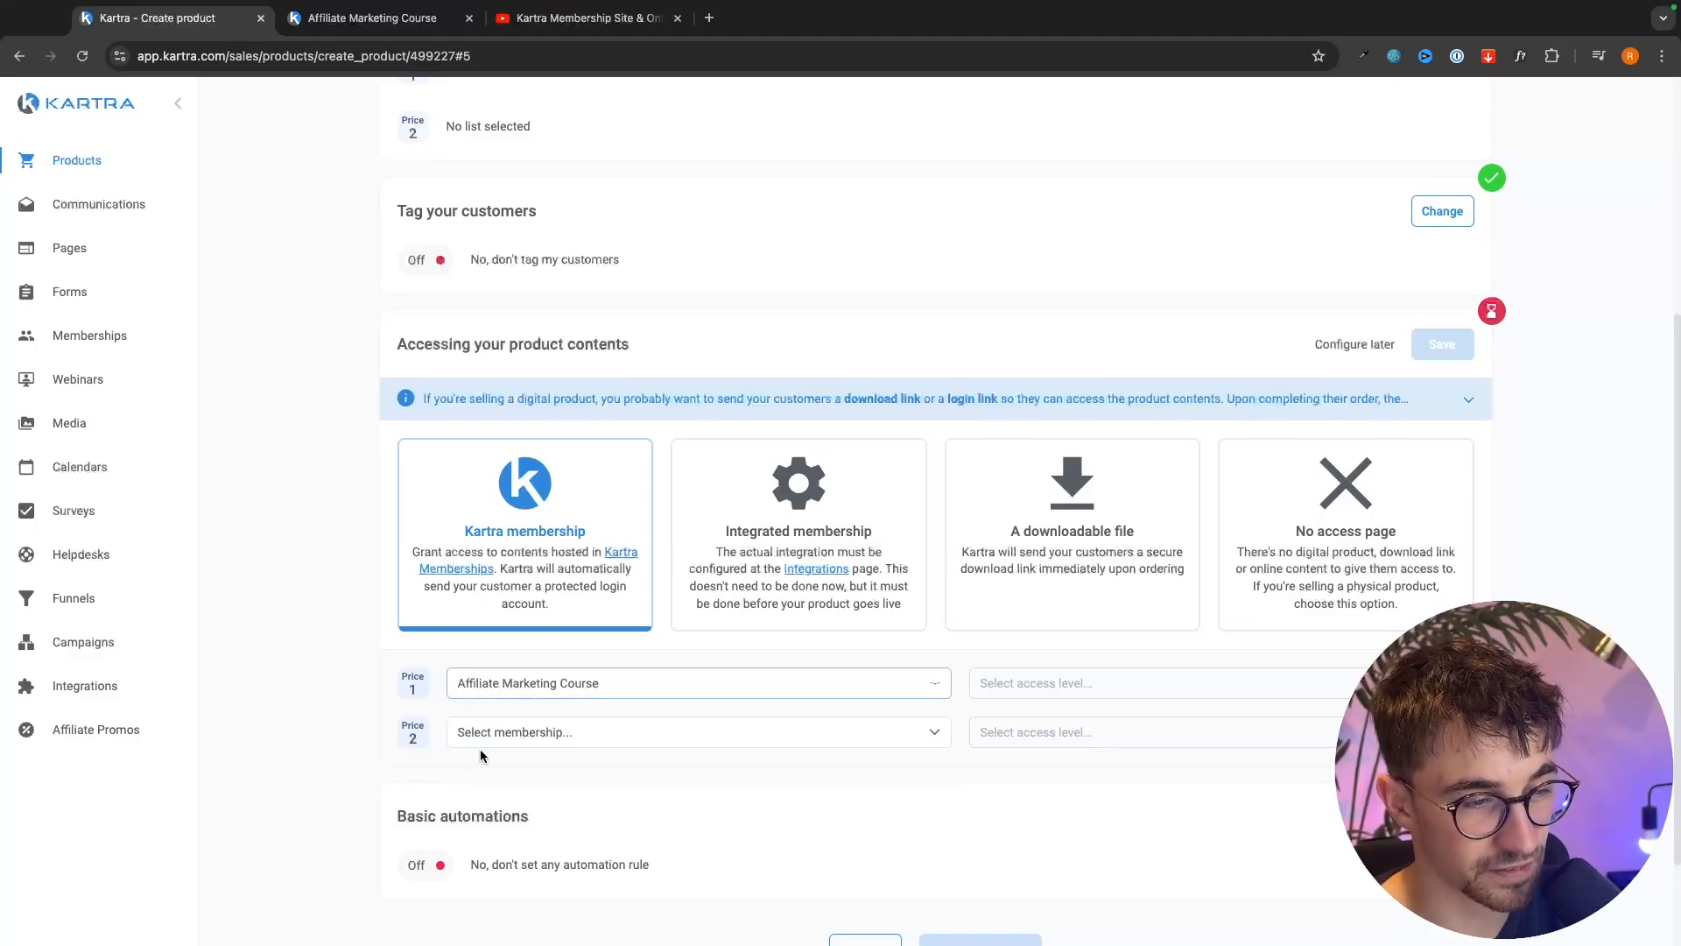
click(529, 739)
click(530, 799)
scroll(1051, 692, down, 2)
- Set the access level to Standard for both prices and save the product contents access settings
click(1126, 573)
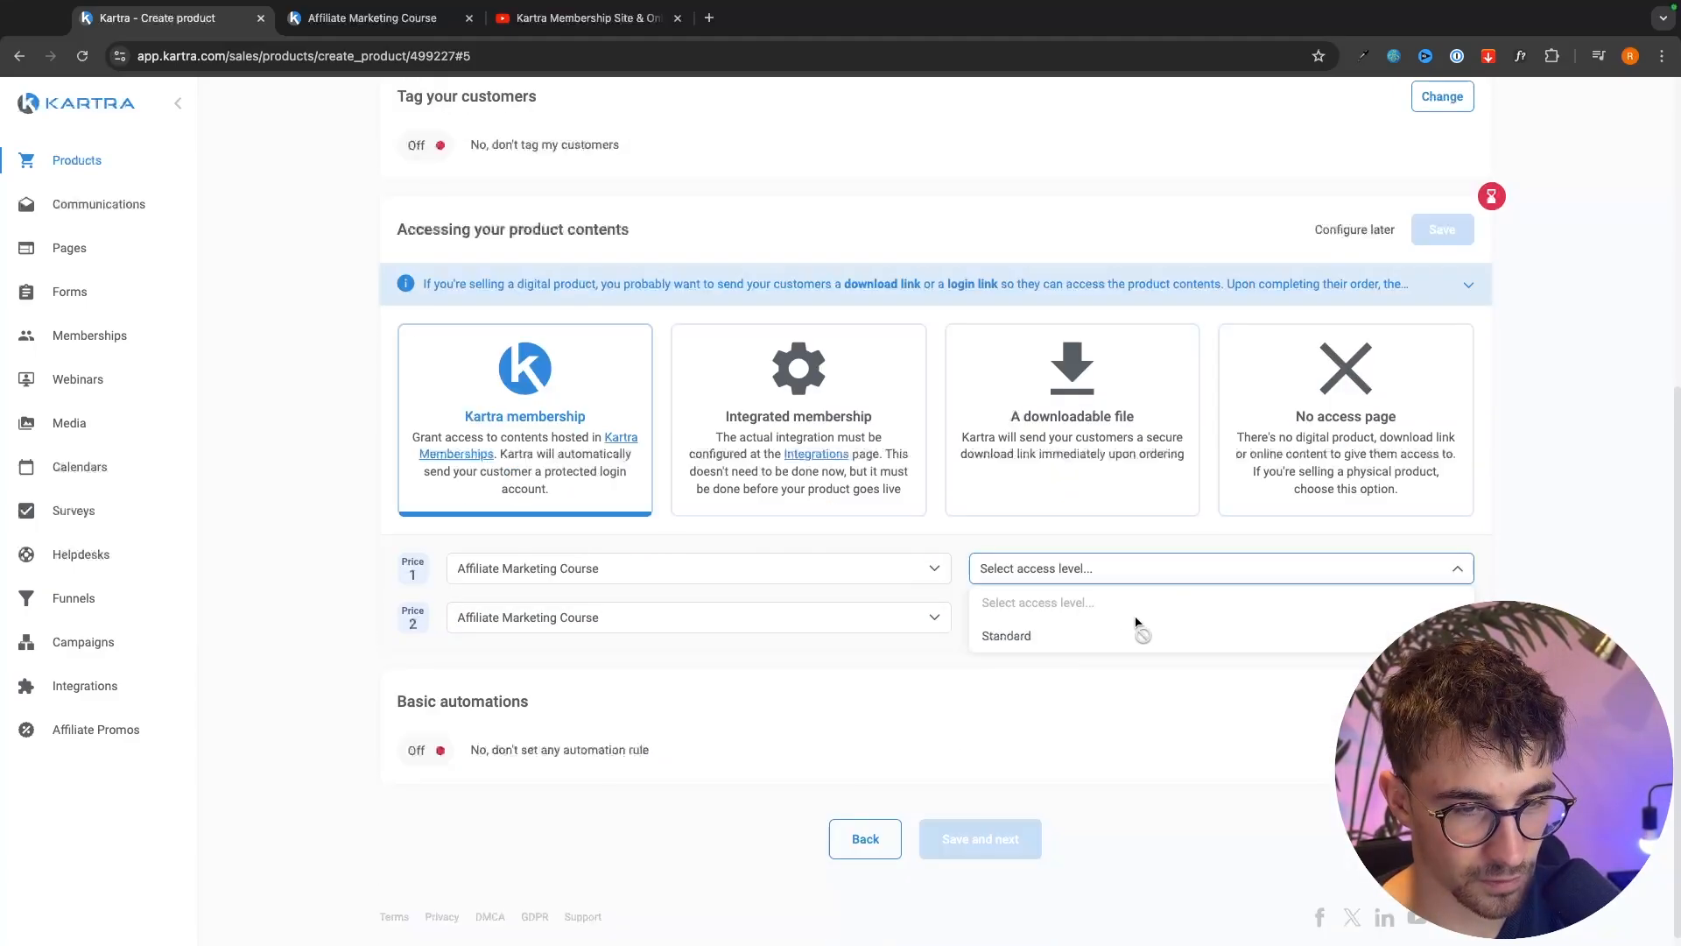
click(1130, 634)
click(1111, 620)
click(1095, 683)
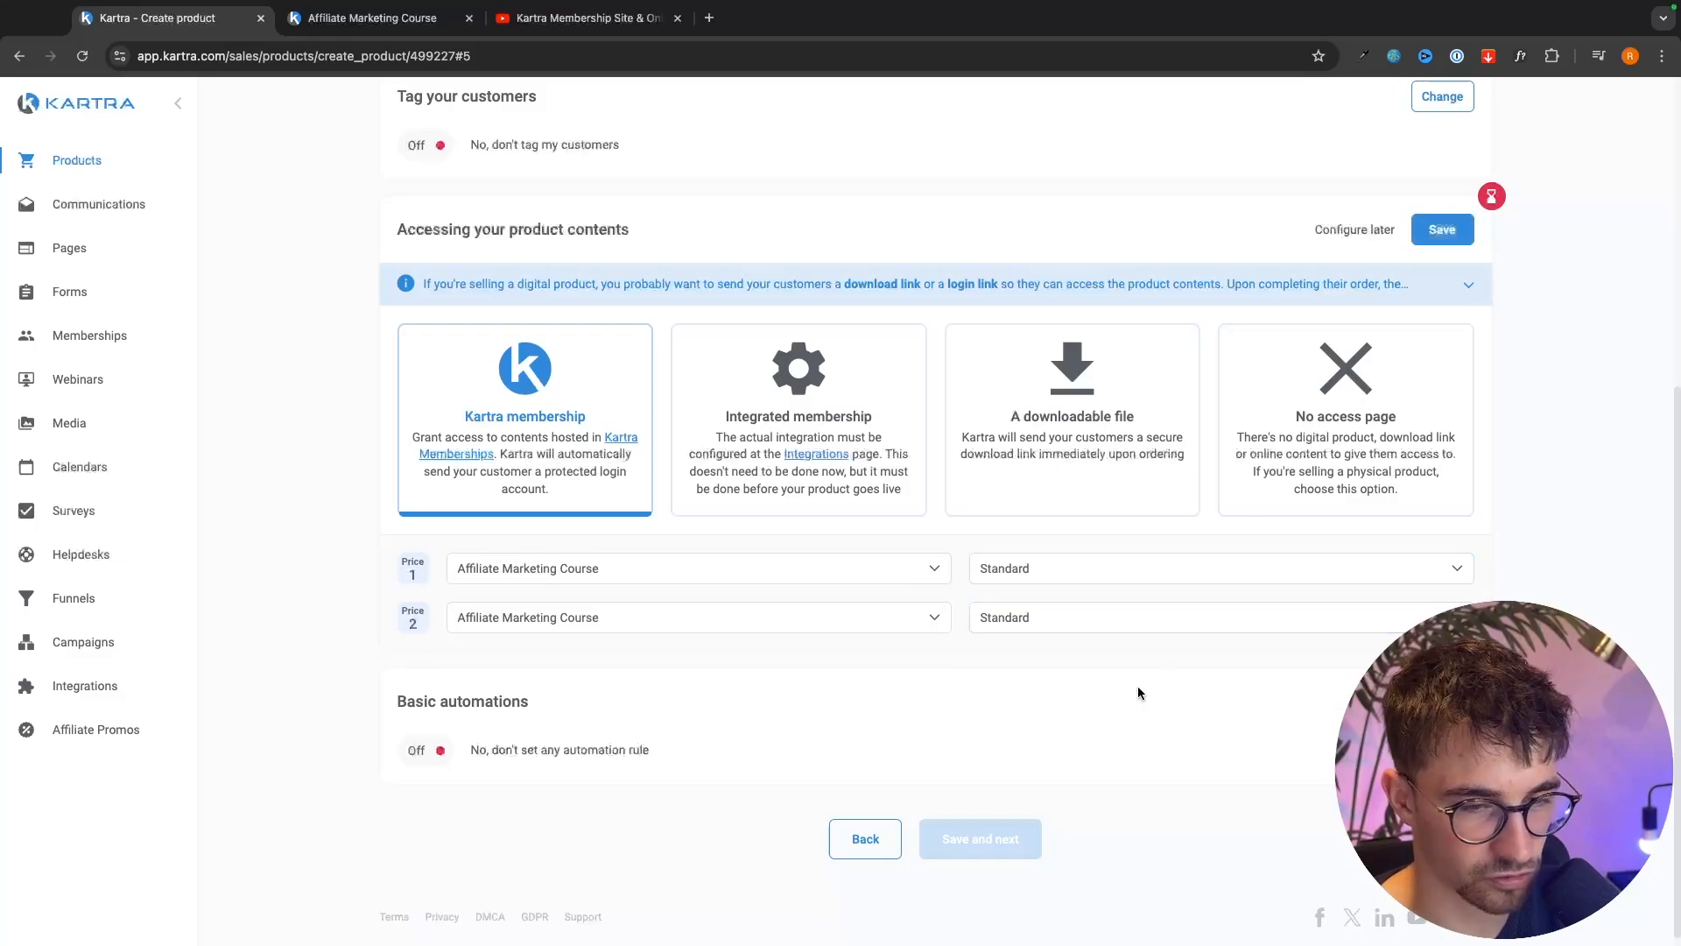
click(1443, 230)
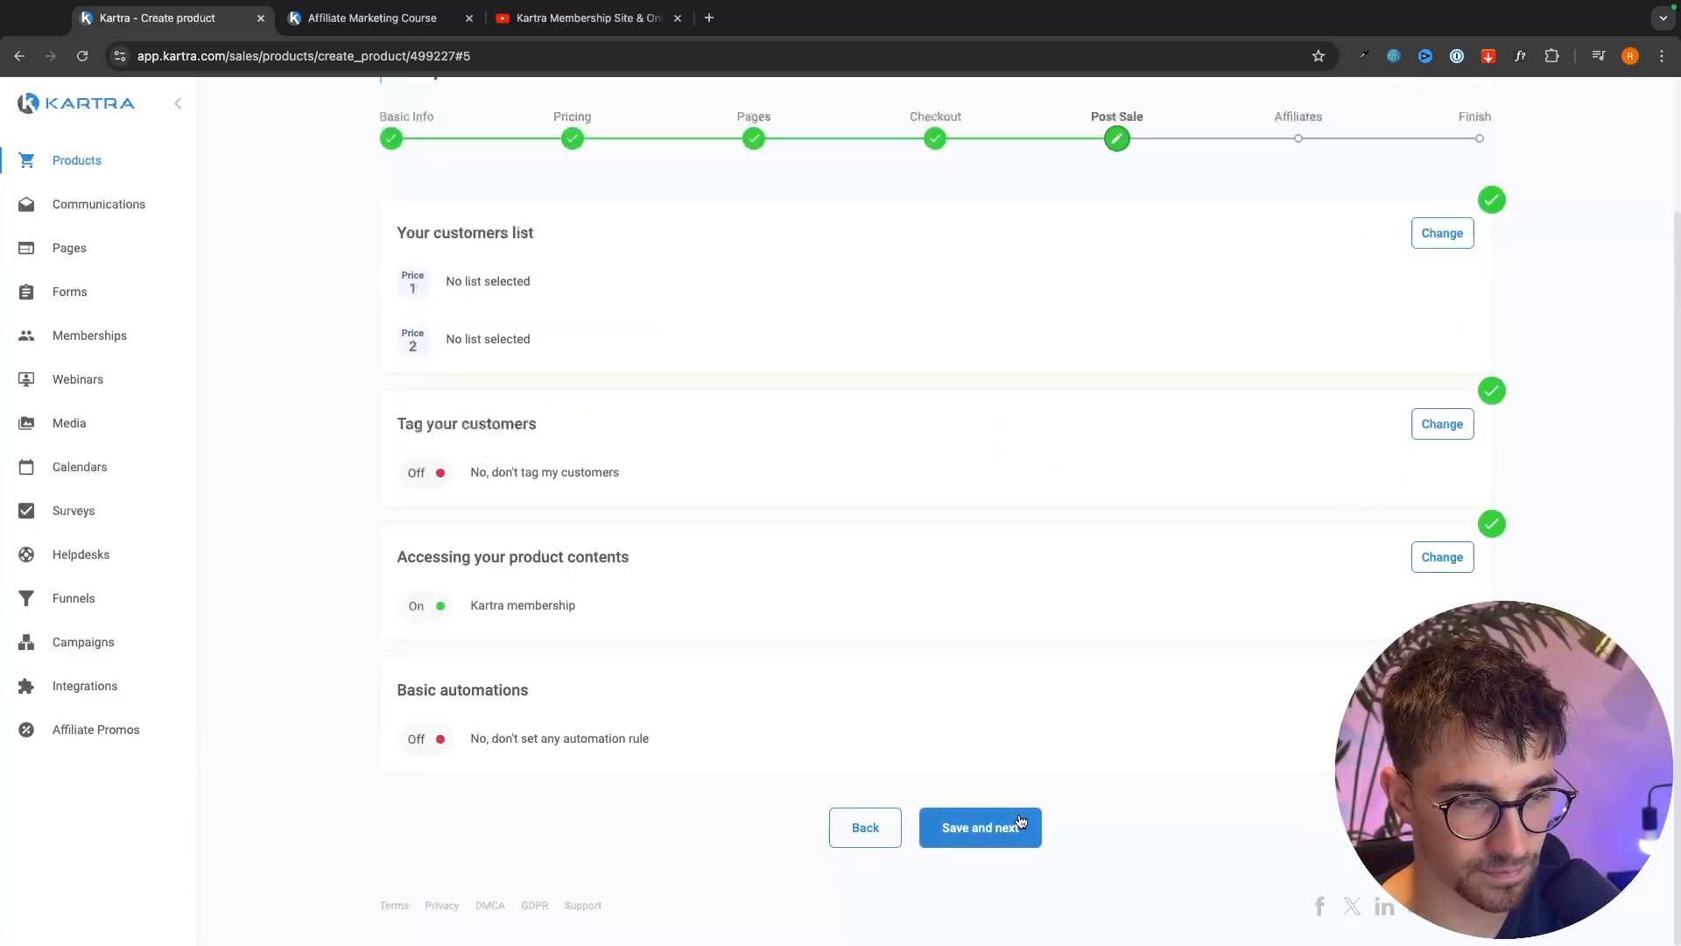
- Save the Post Sale and Affiliates stages, leaving both affiliate programs off, and advance to the Finish stage
click(1020, 820)
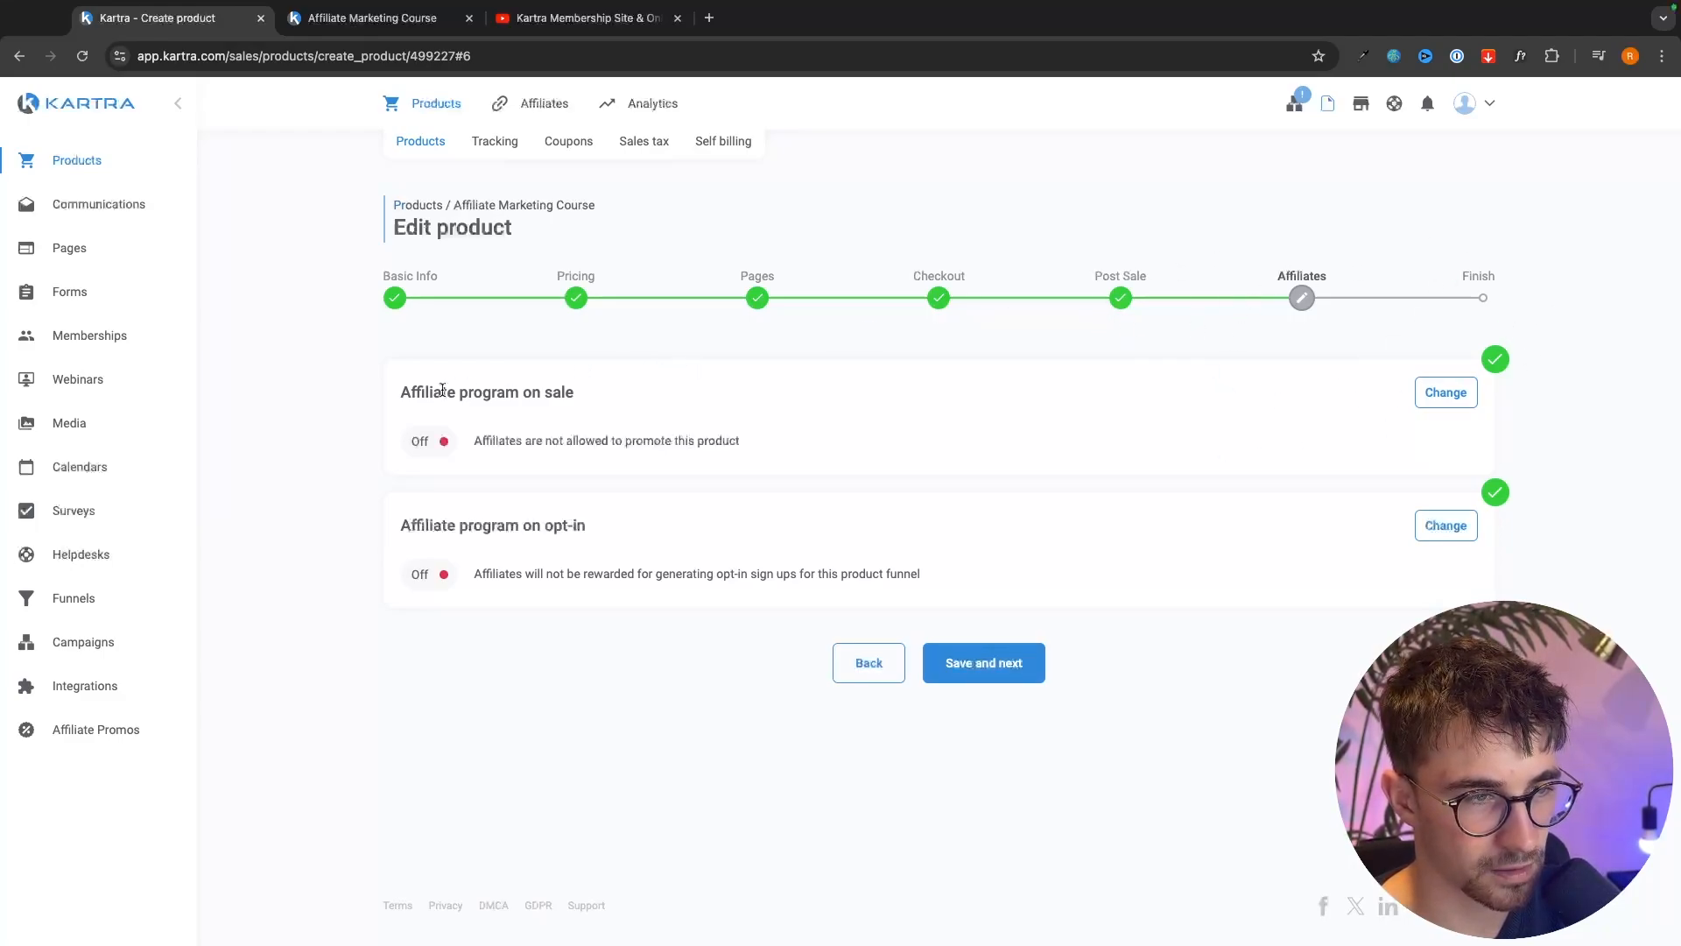
drag(401, 391, 597, 398)
click(601, 398)
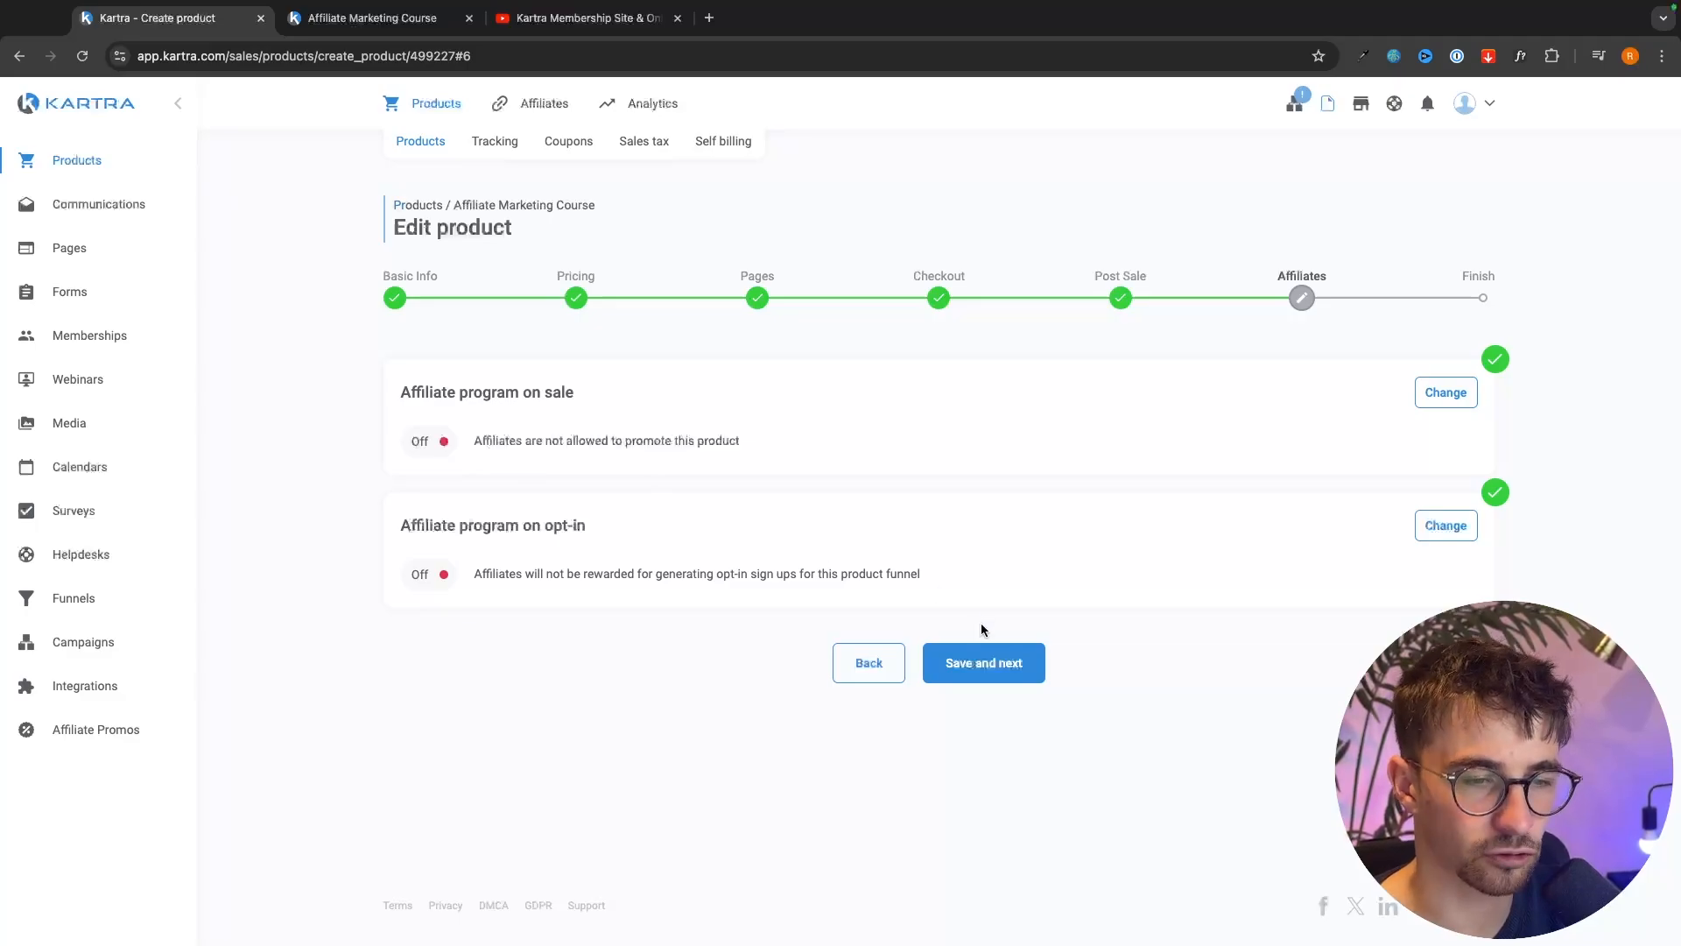
click(983, 659)
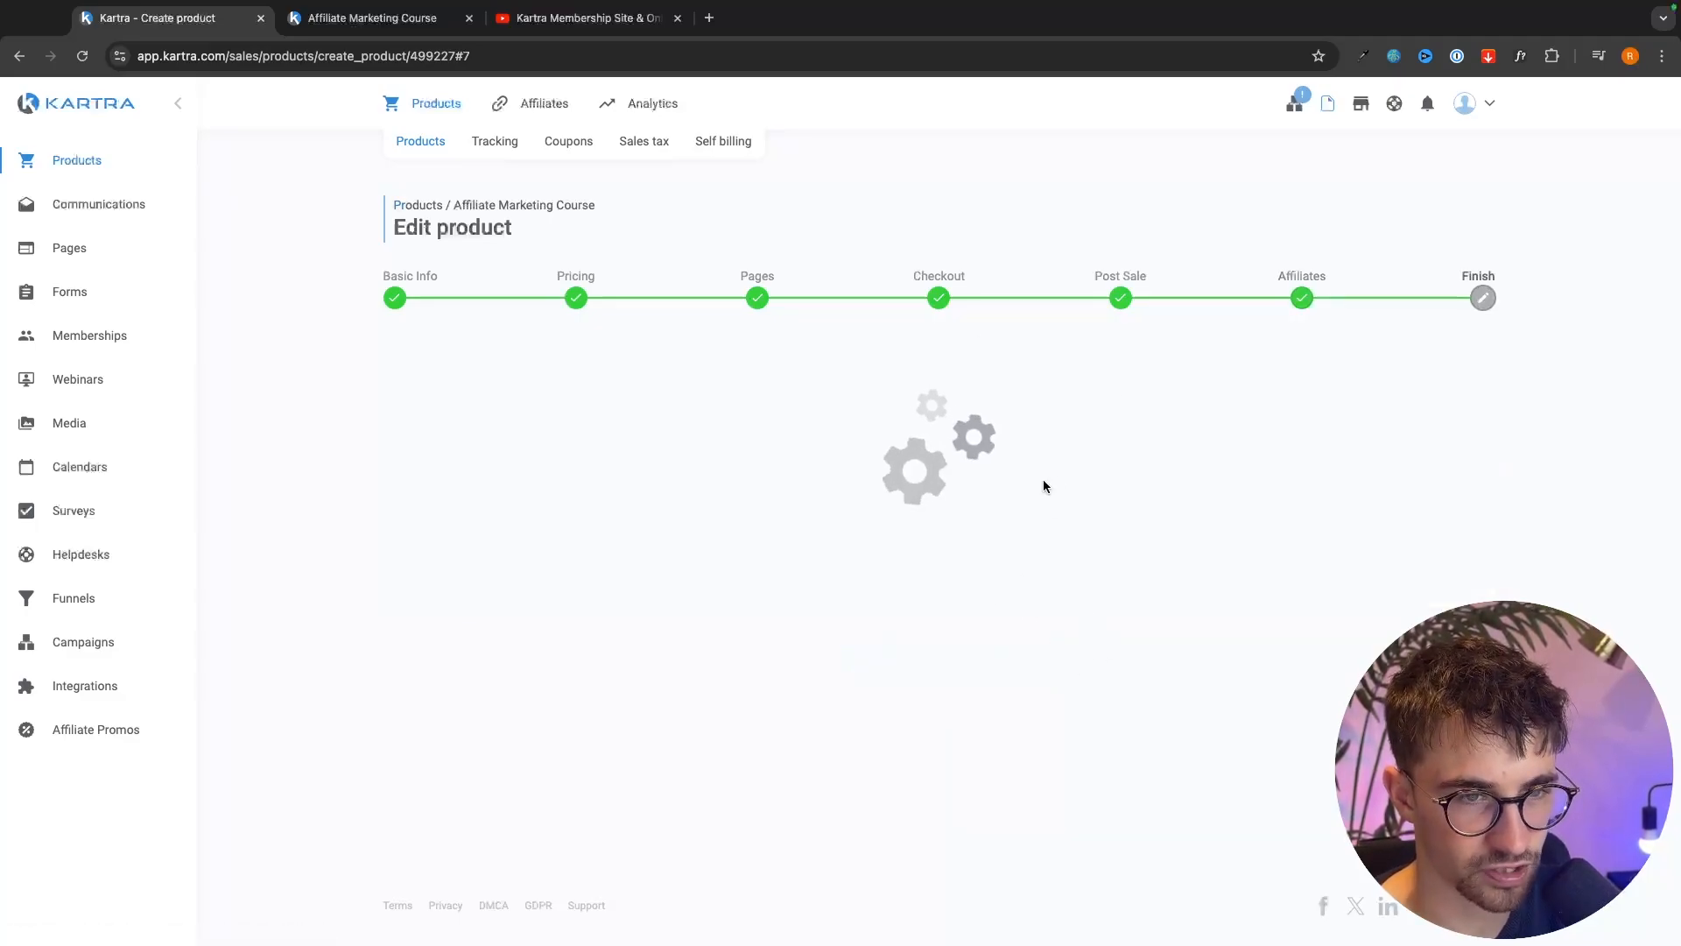
drag(1086, 447, 818, 413)
click(968, 485)
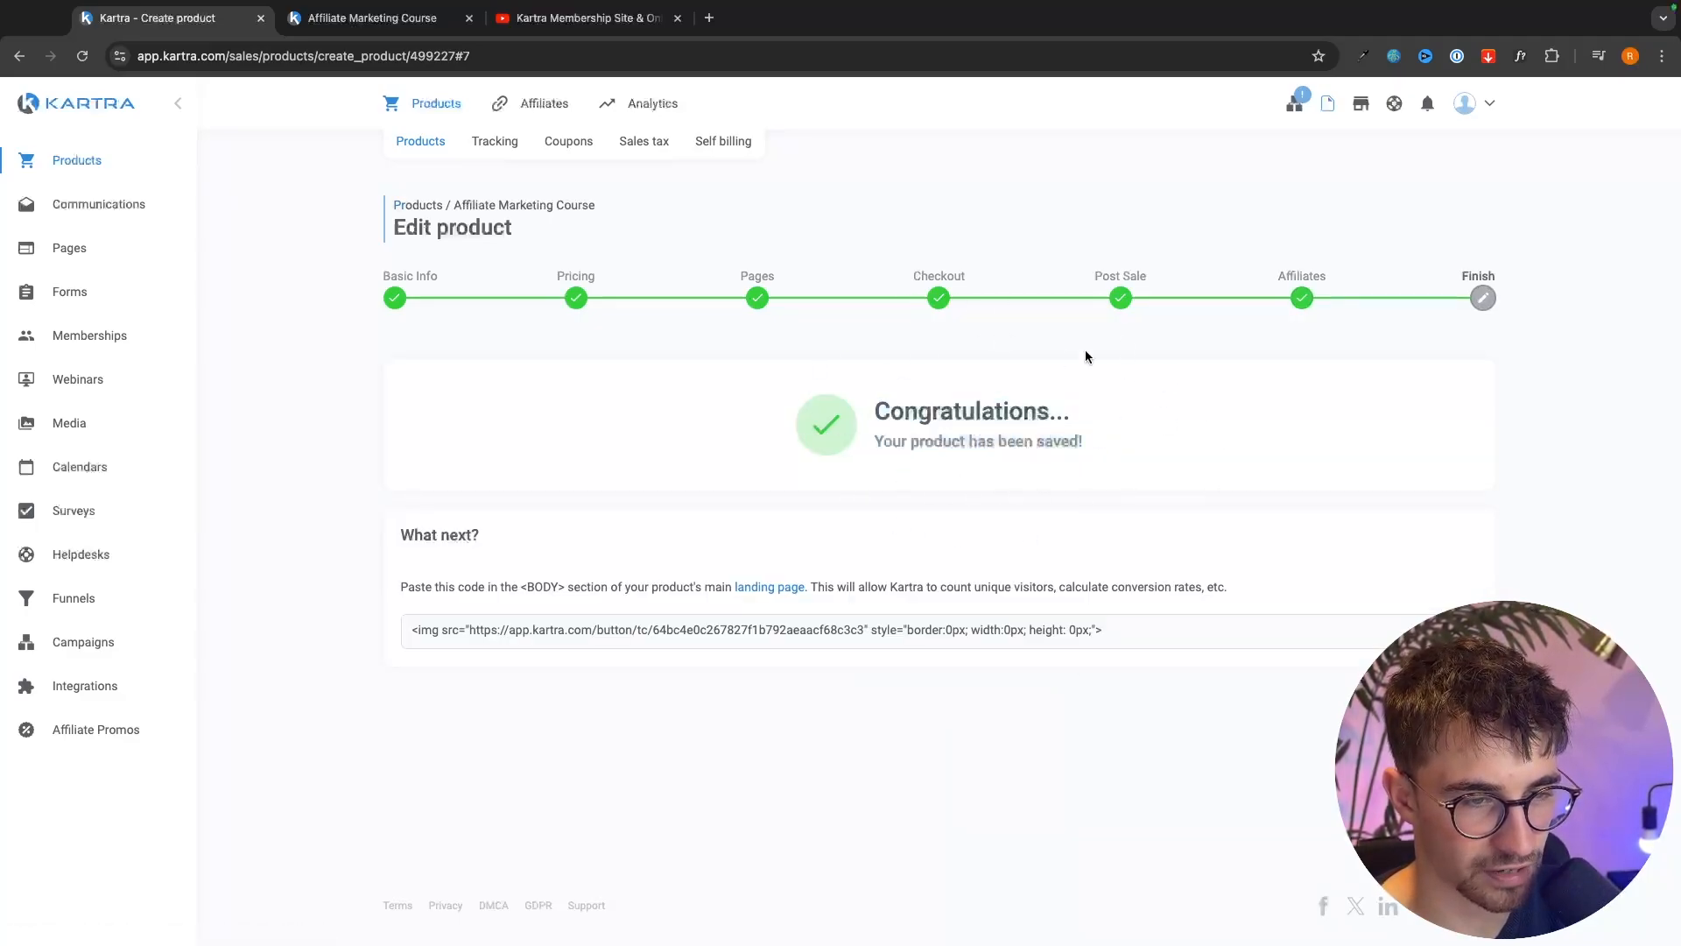
triple_click(442, 234)
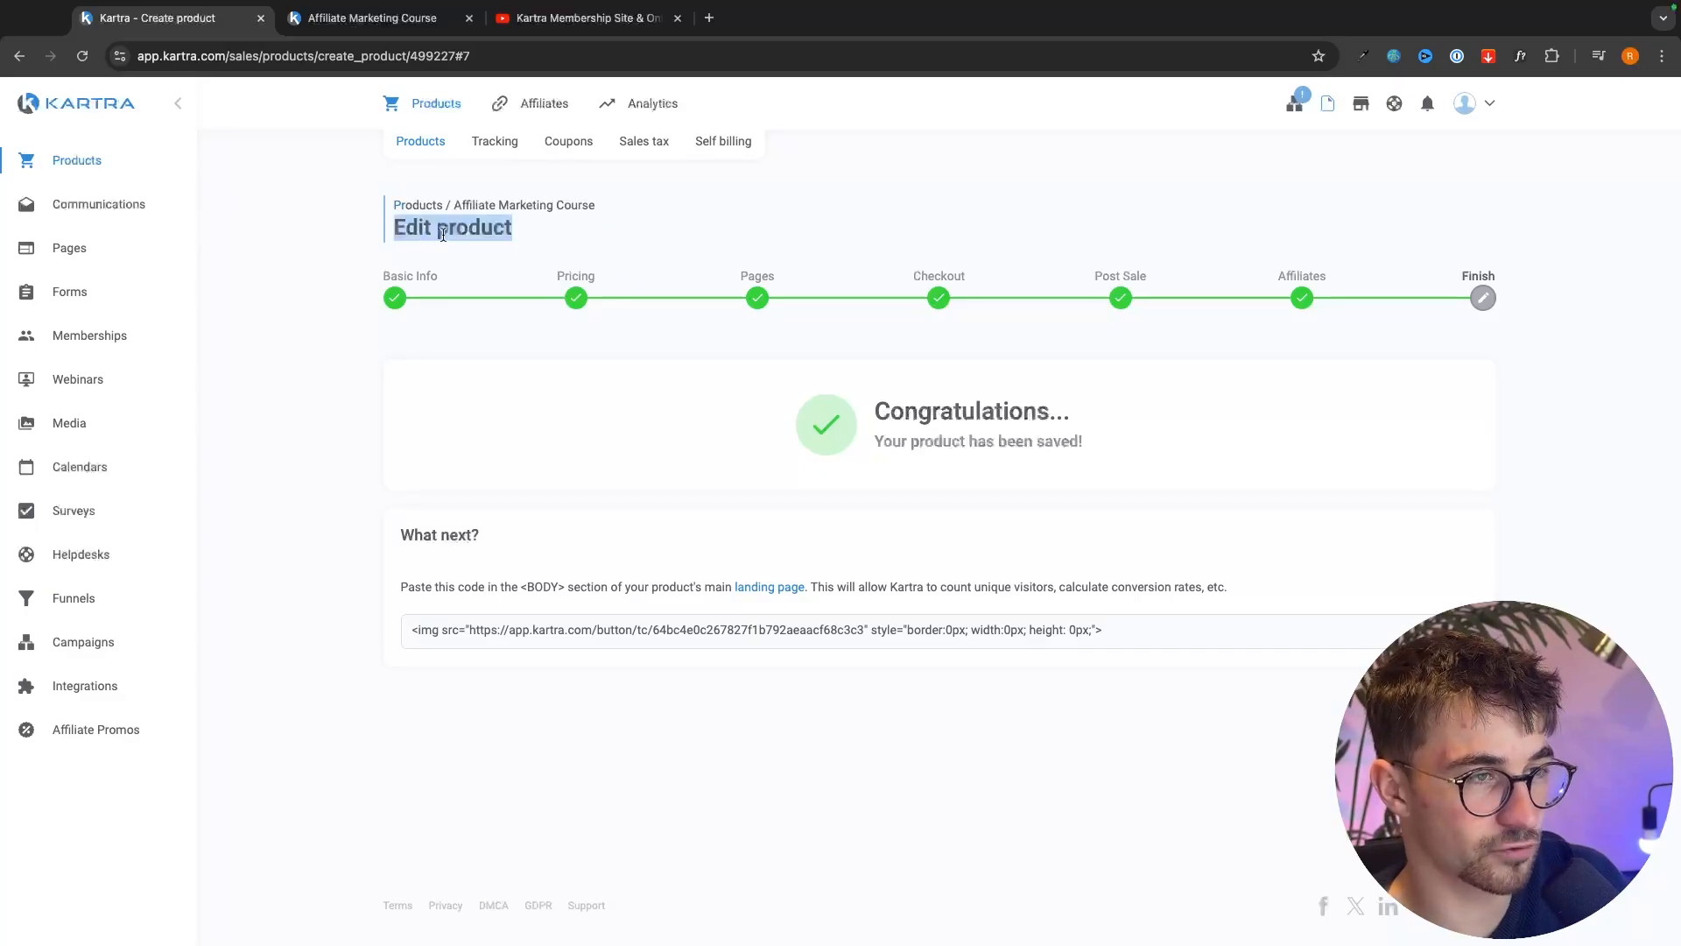
click(503, 244)
drag(451, 207, 615, 210)
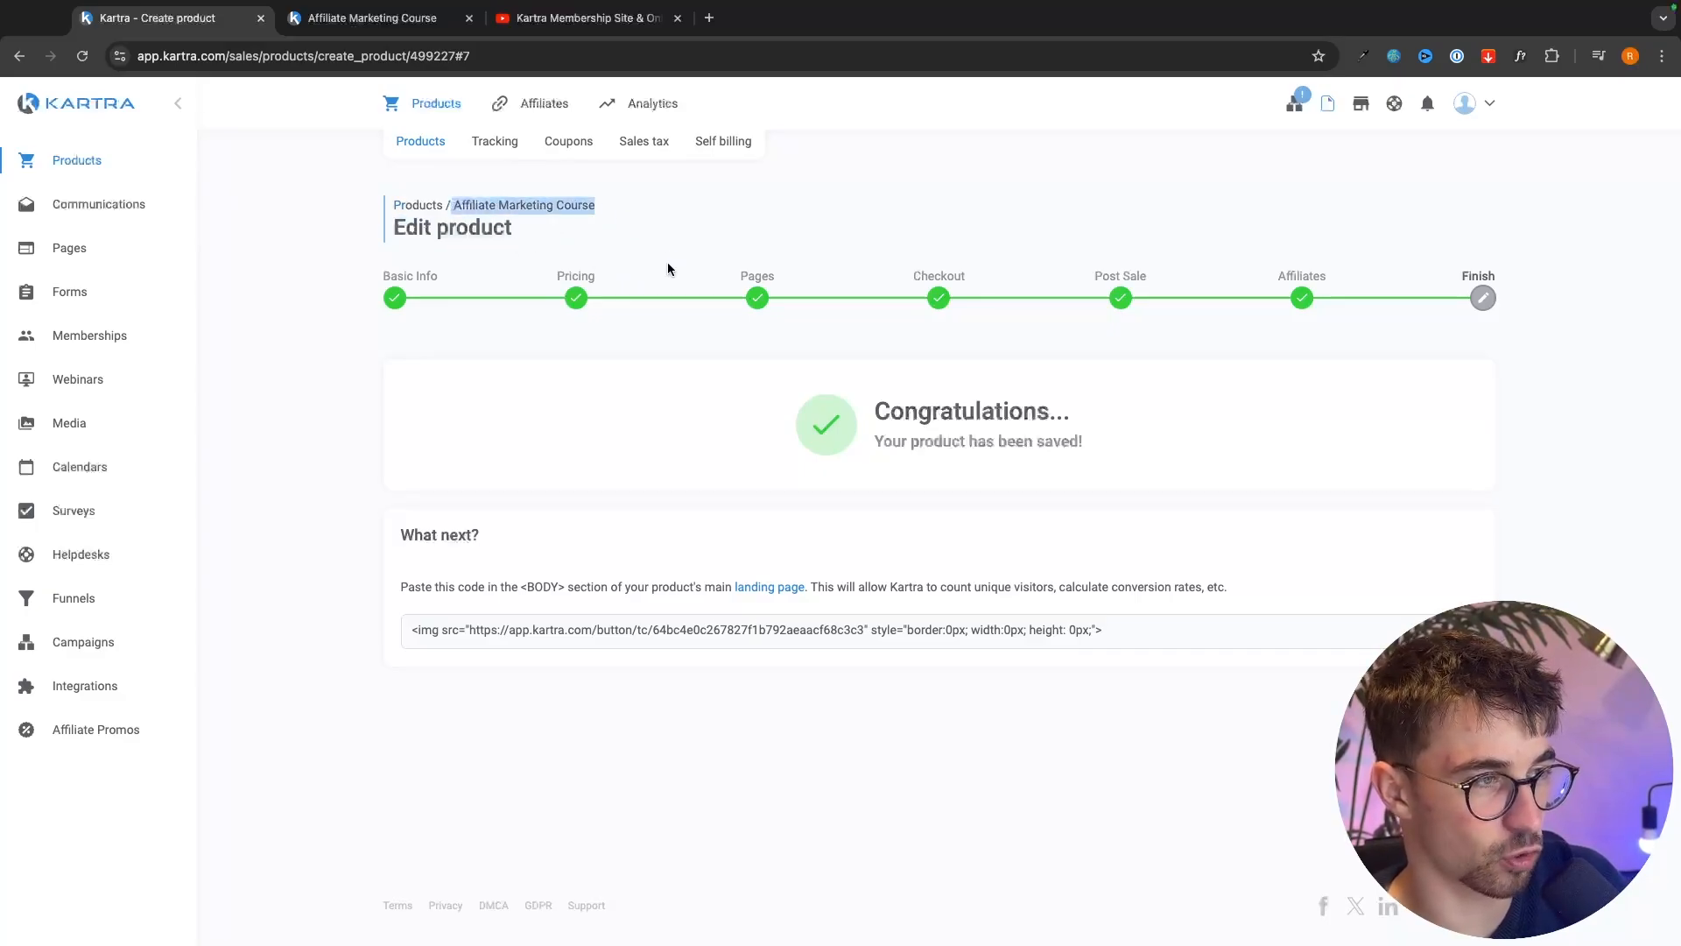
click(263, 239)
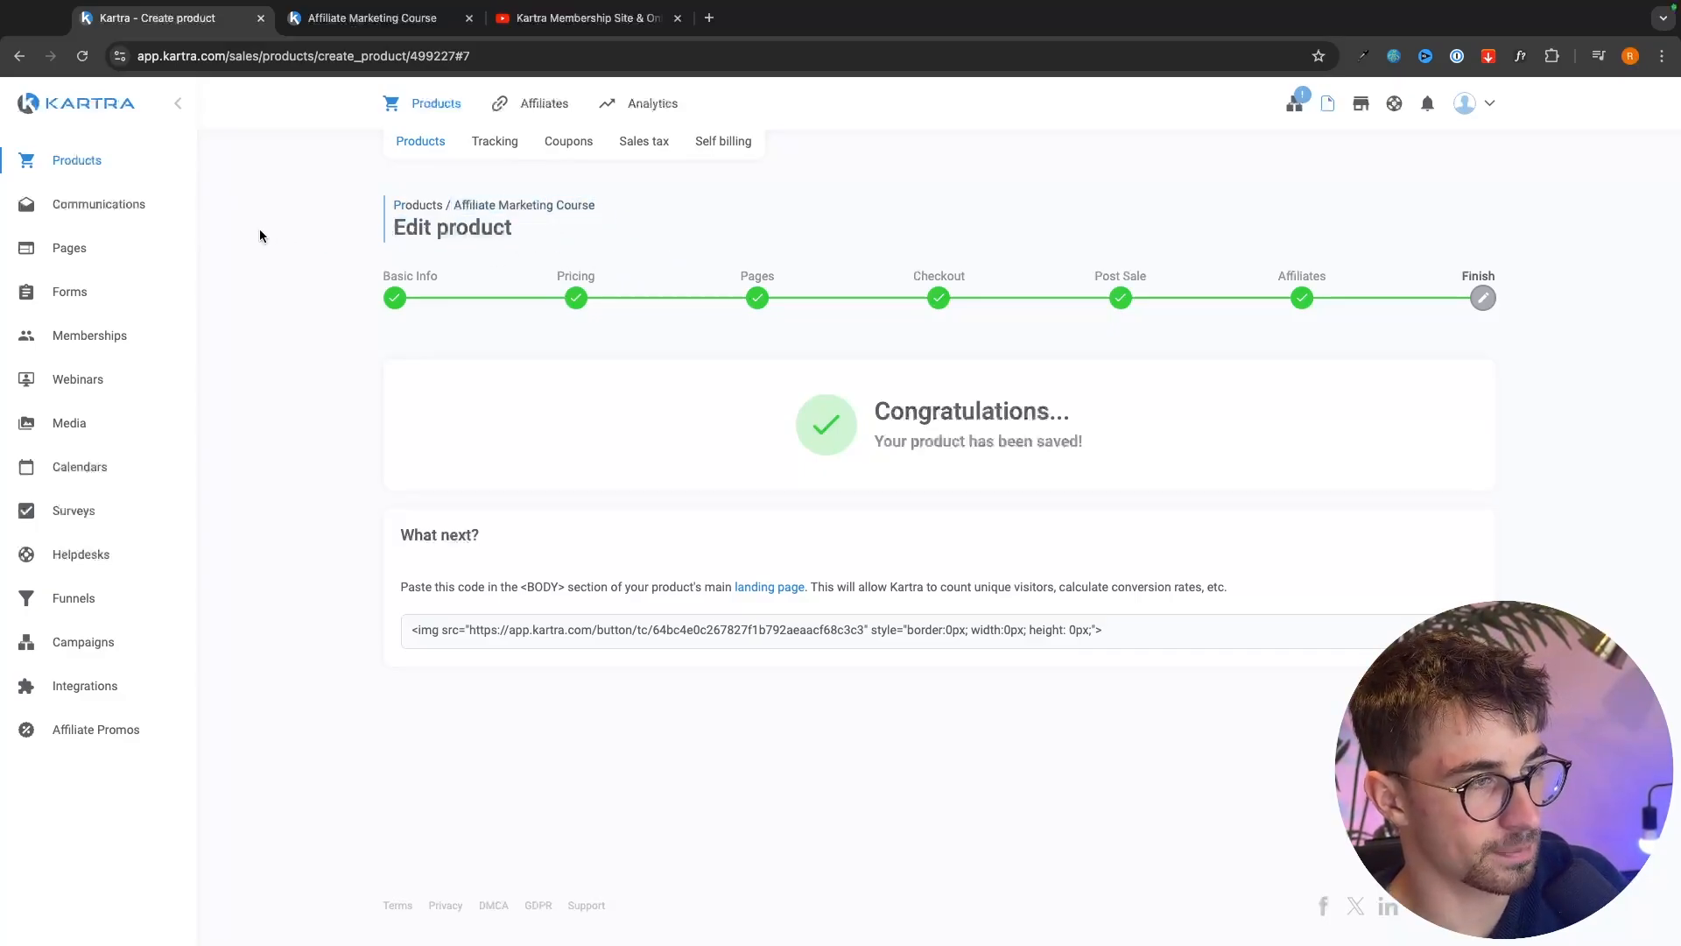
click(72, 253)
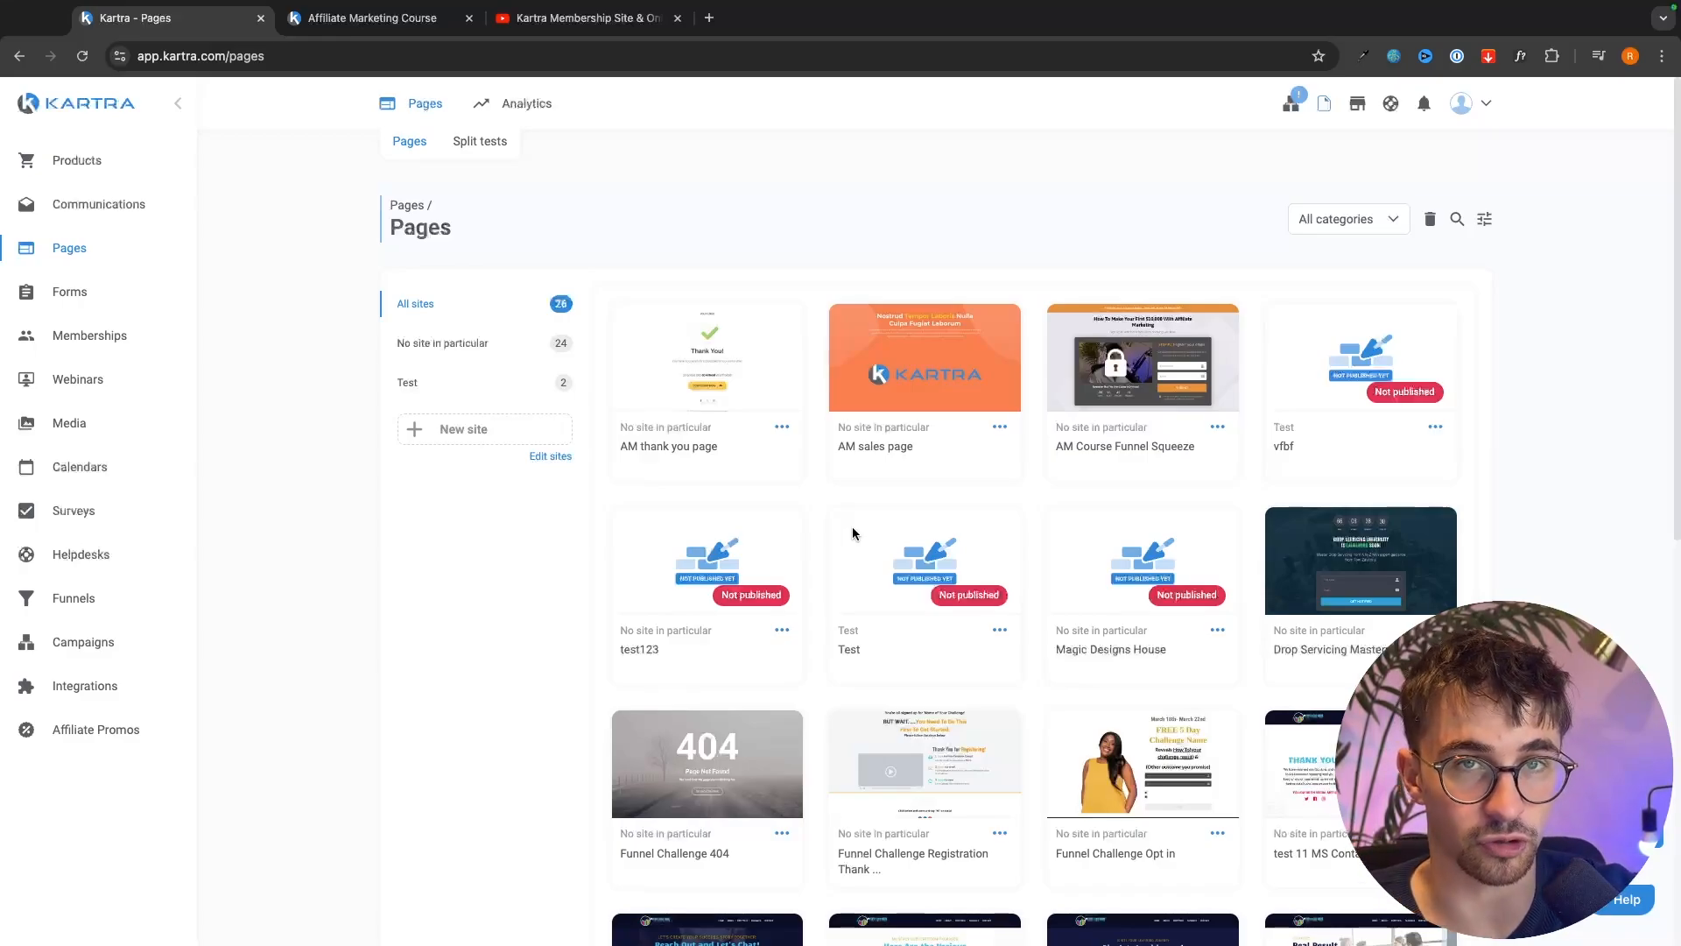
click(121, 115)
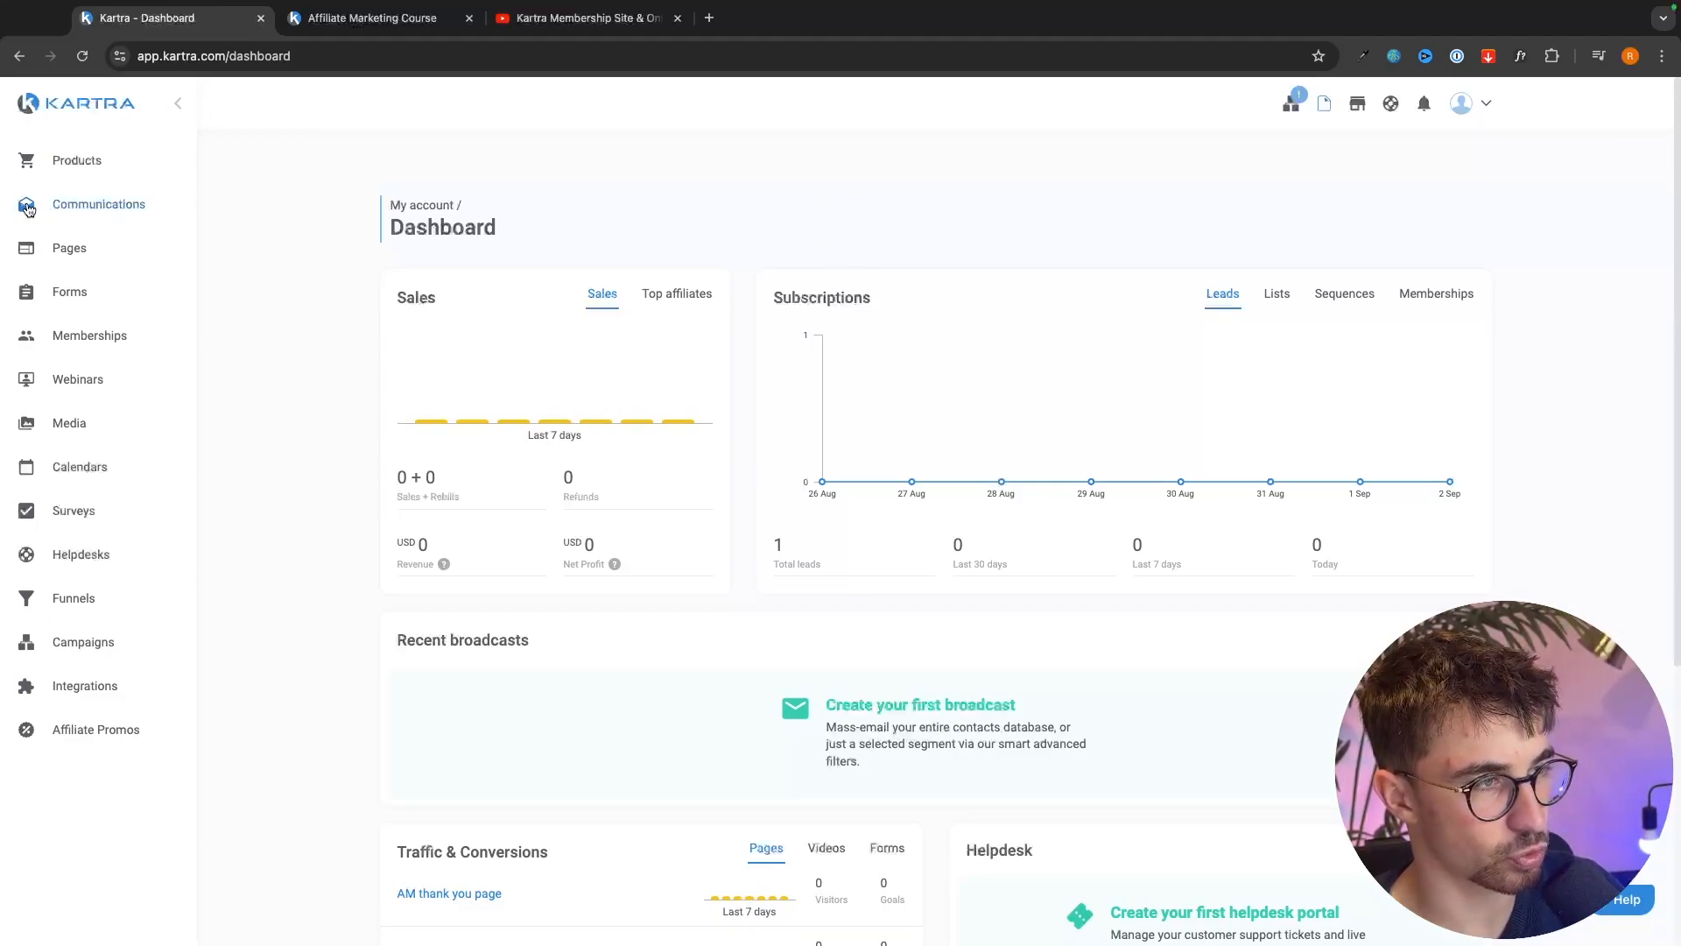
- Create a communication sequence with the name and public description "Affiliate Marketing Email Sequence" and get past the builder's tutorial screen
click(136, 215)
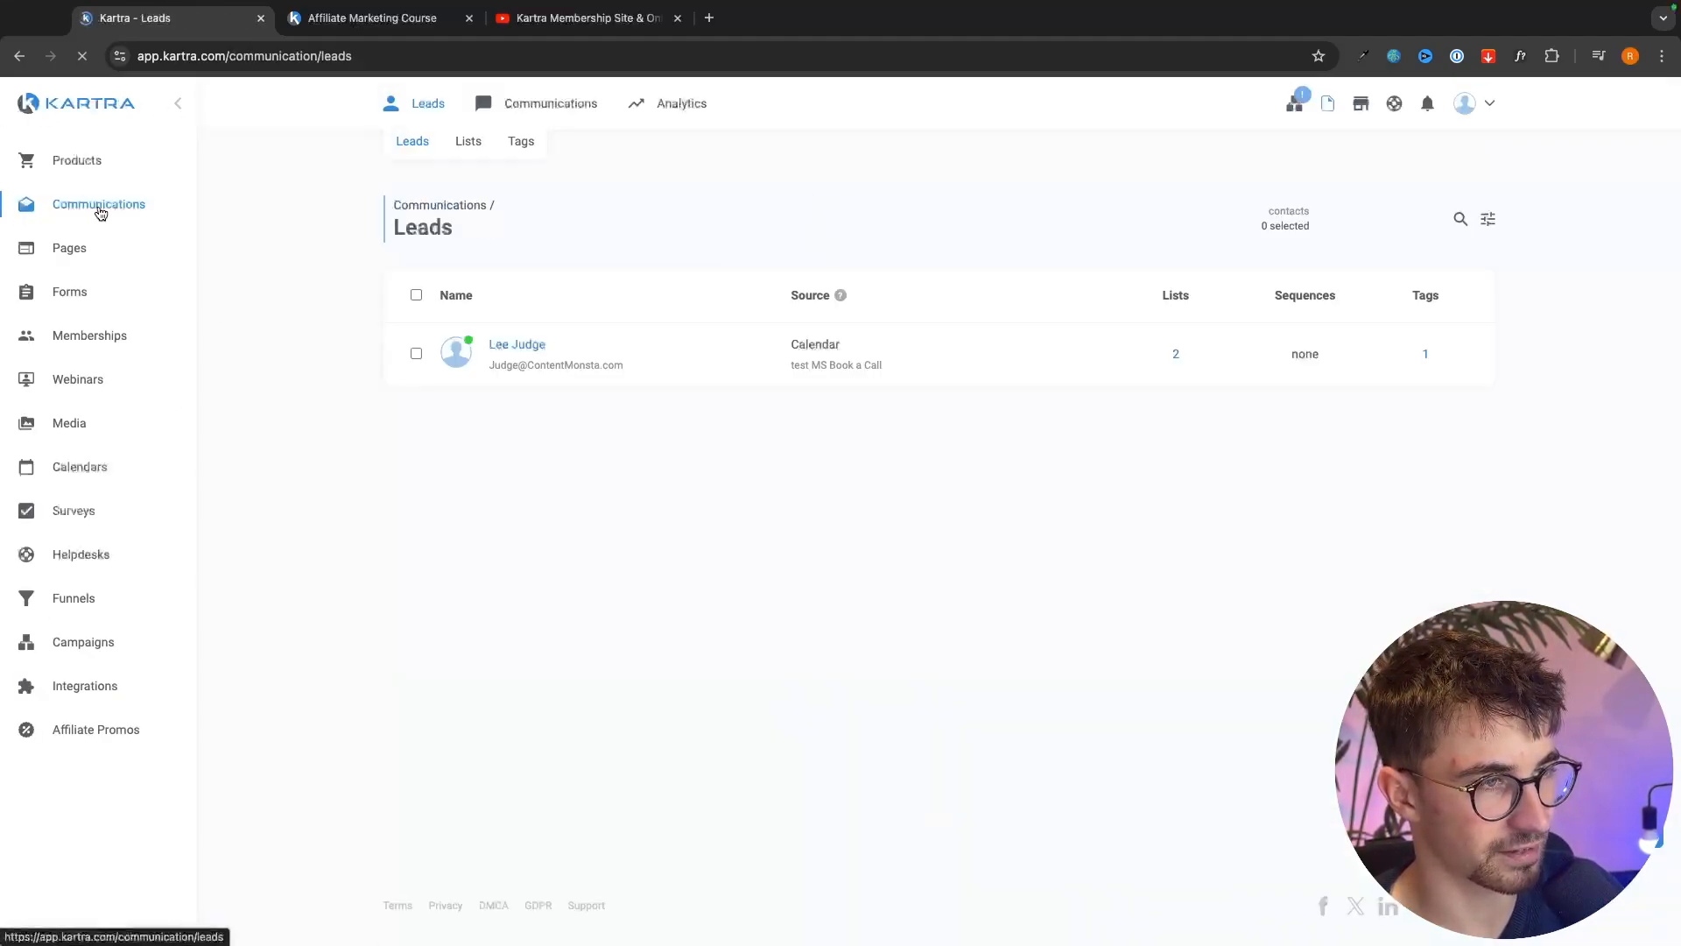
mouse_move(557, 105)
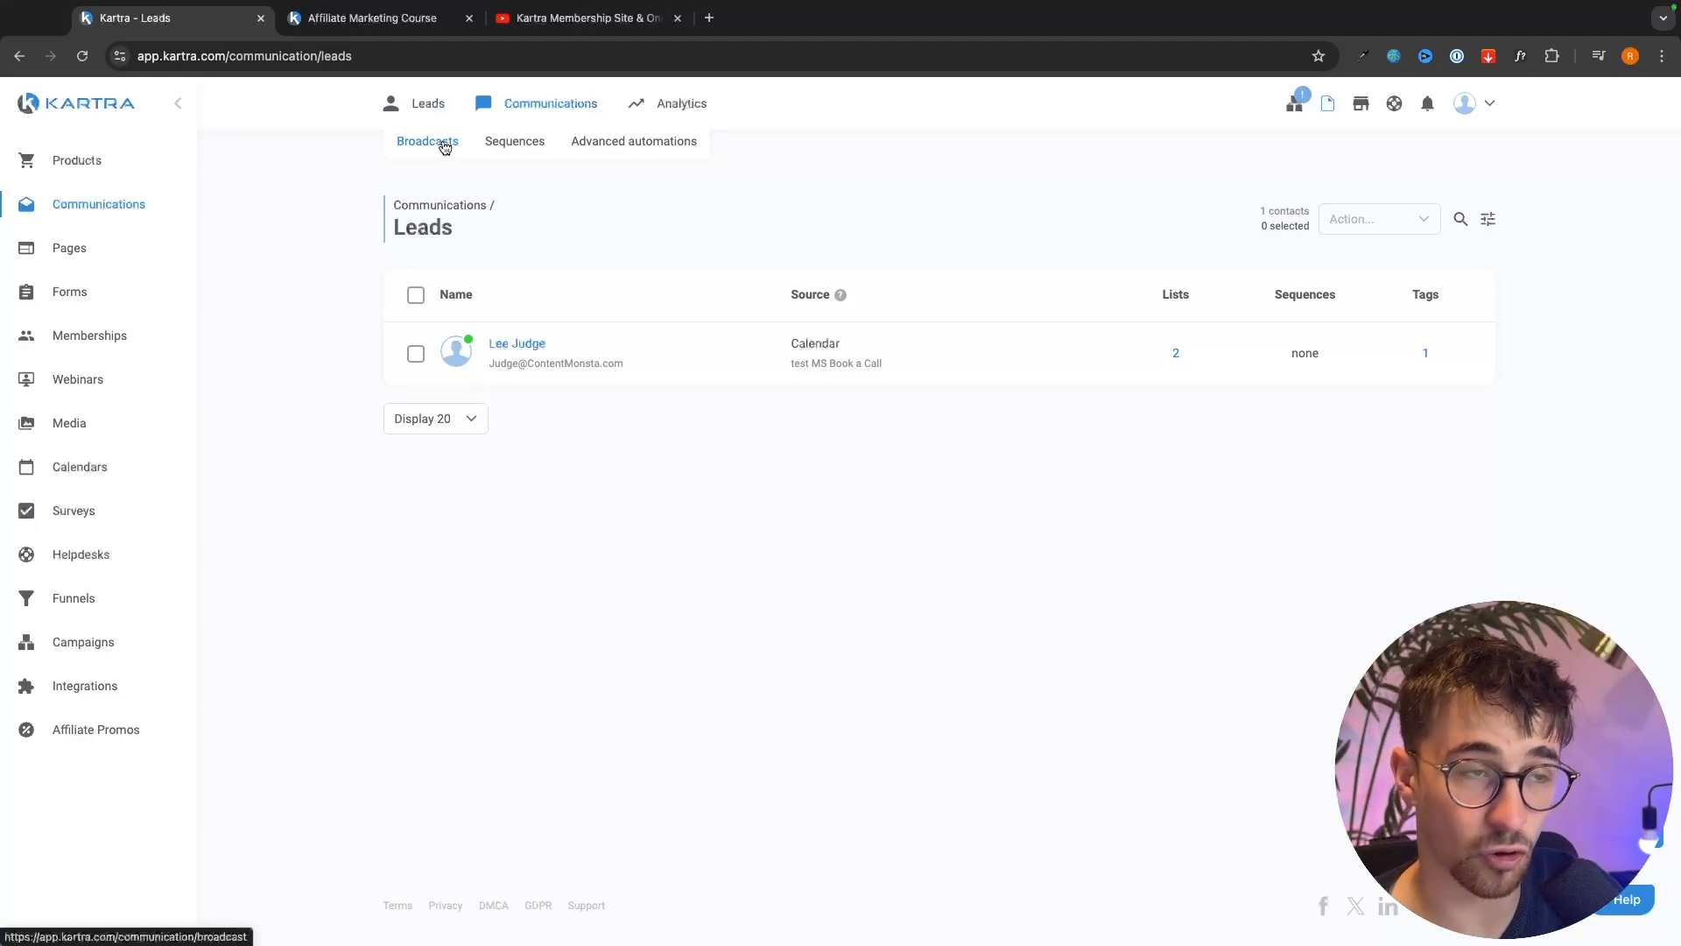
click(526, 145)
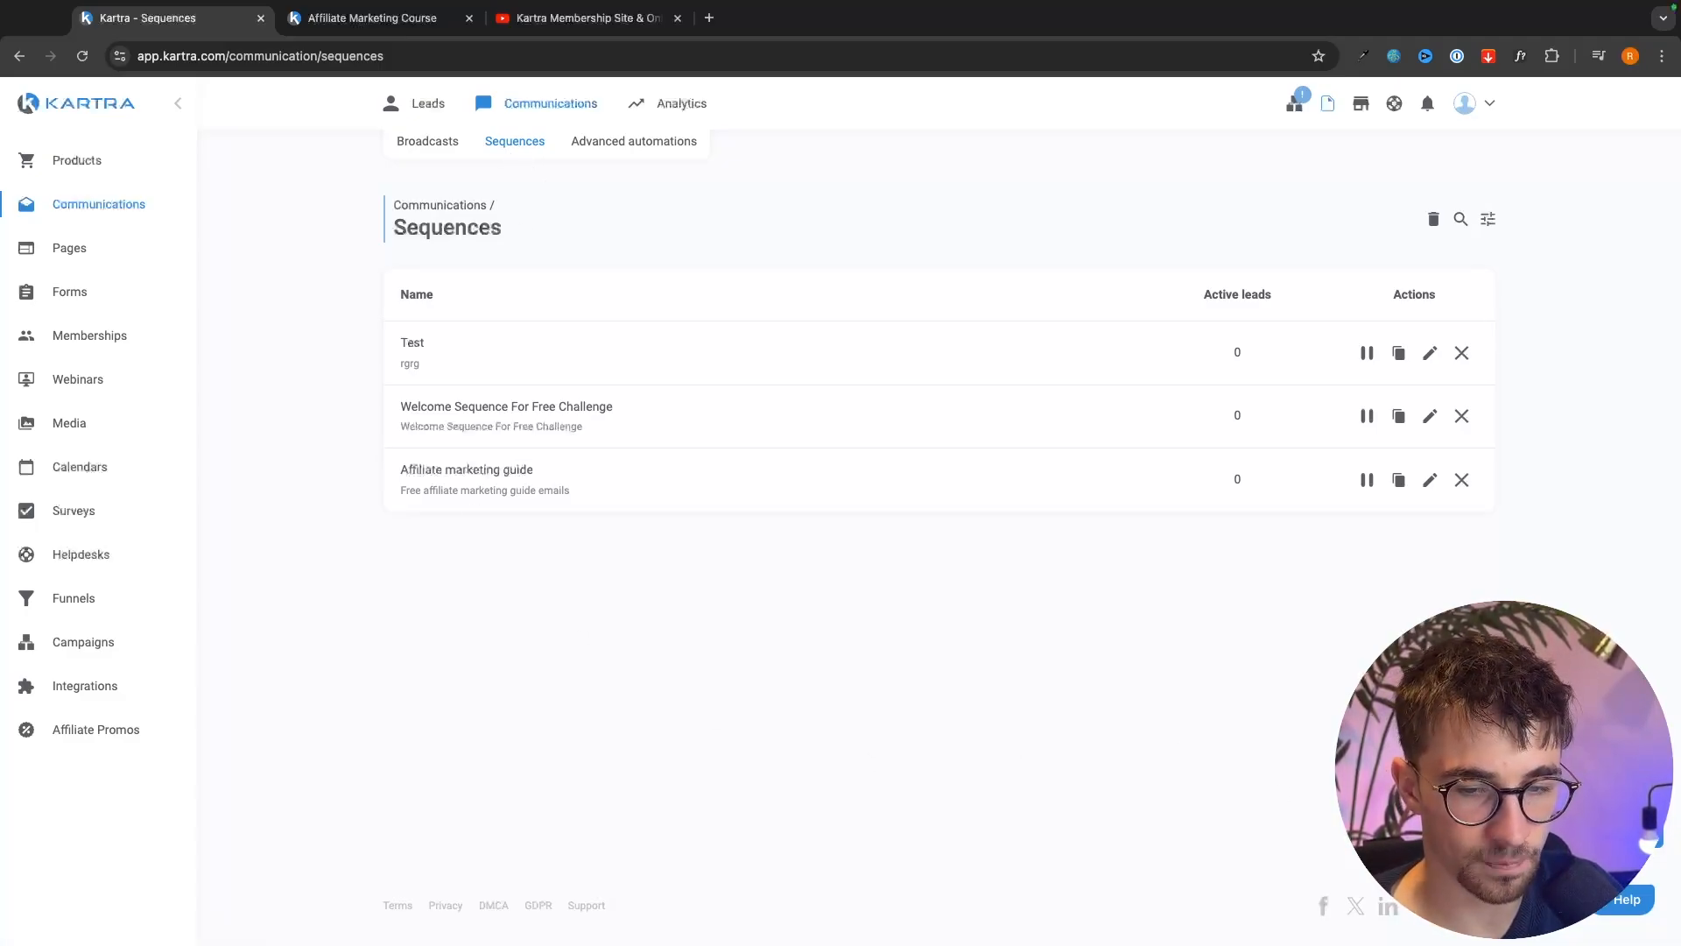
click(1637, 824)
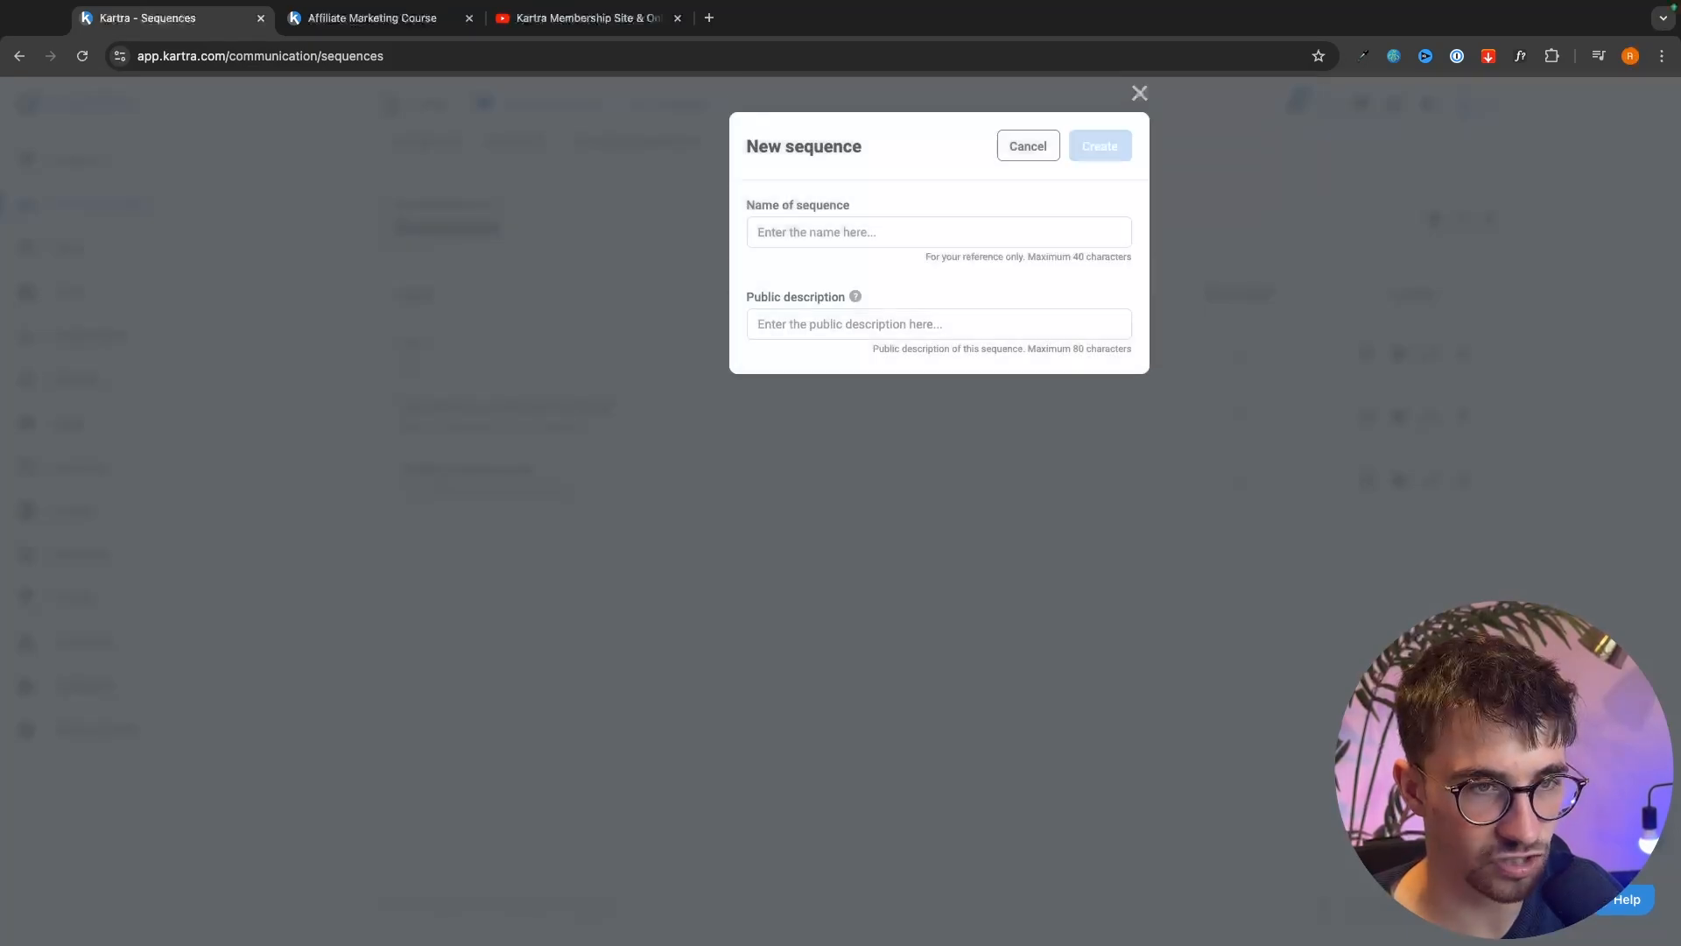
click(890, 235)
text(A)
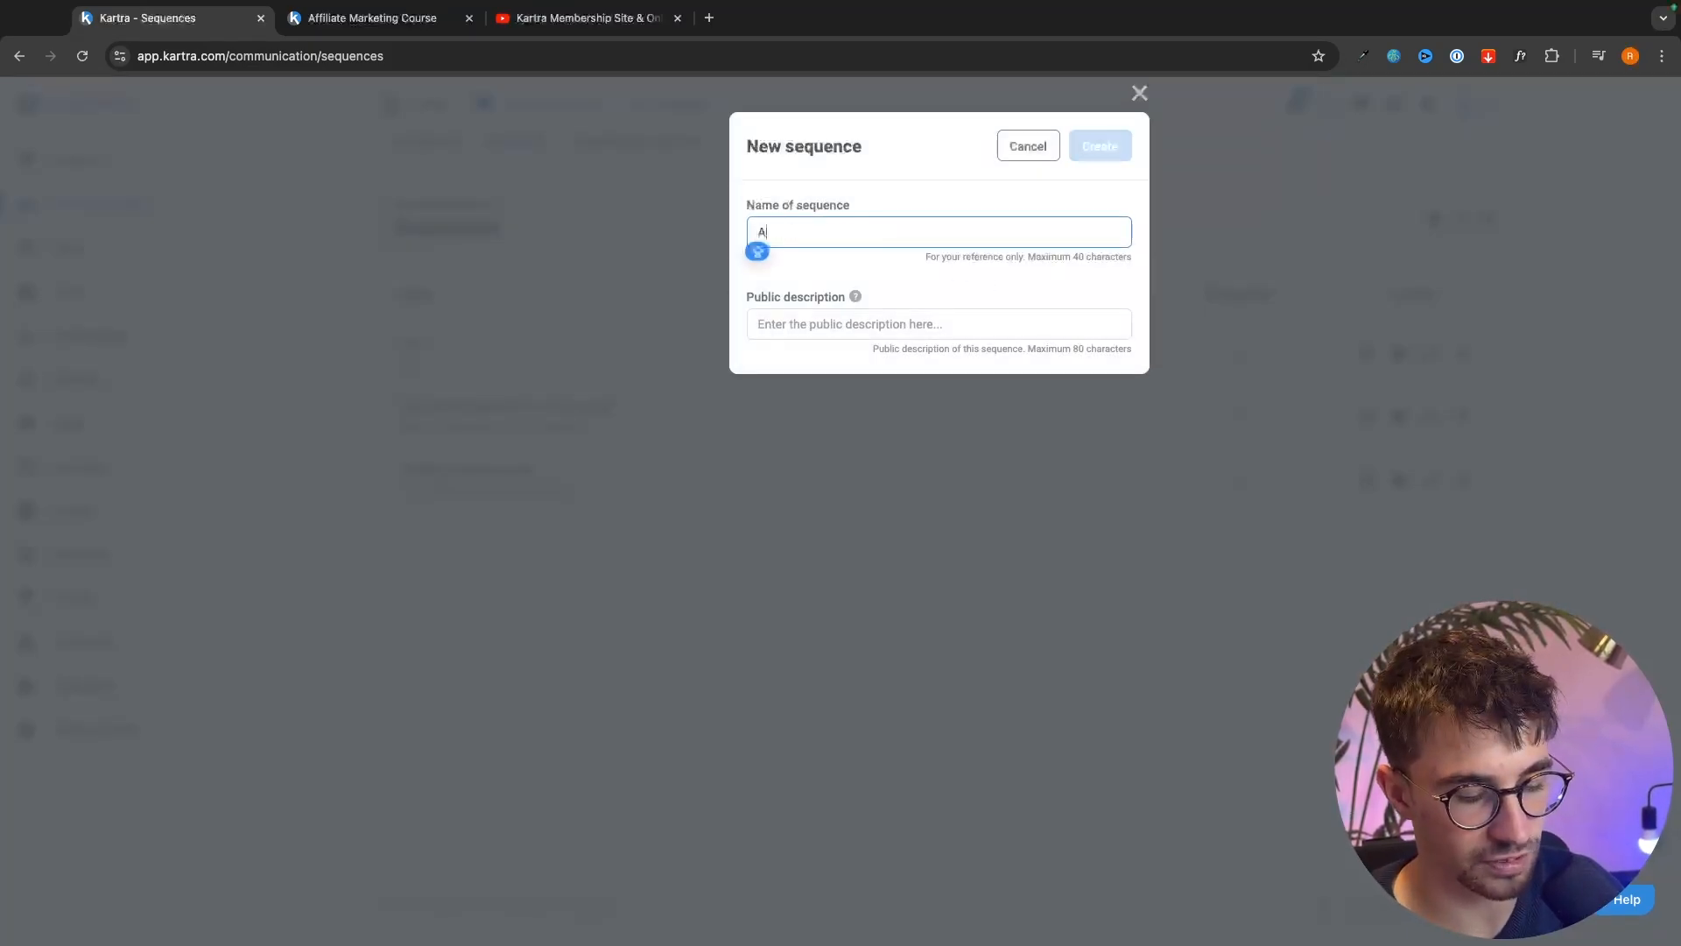
text(ffiliate Mar)
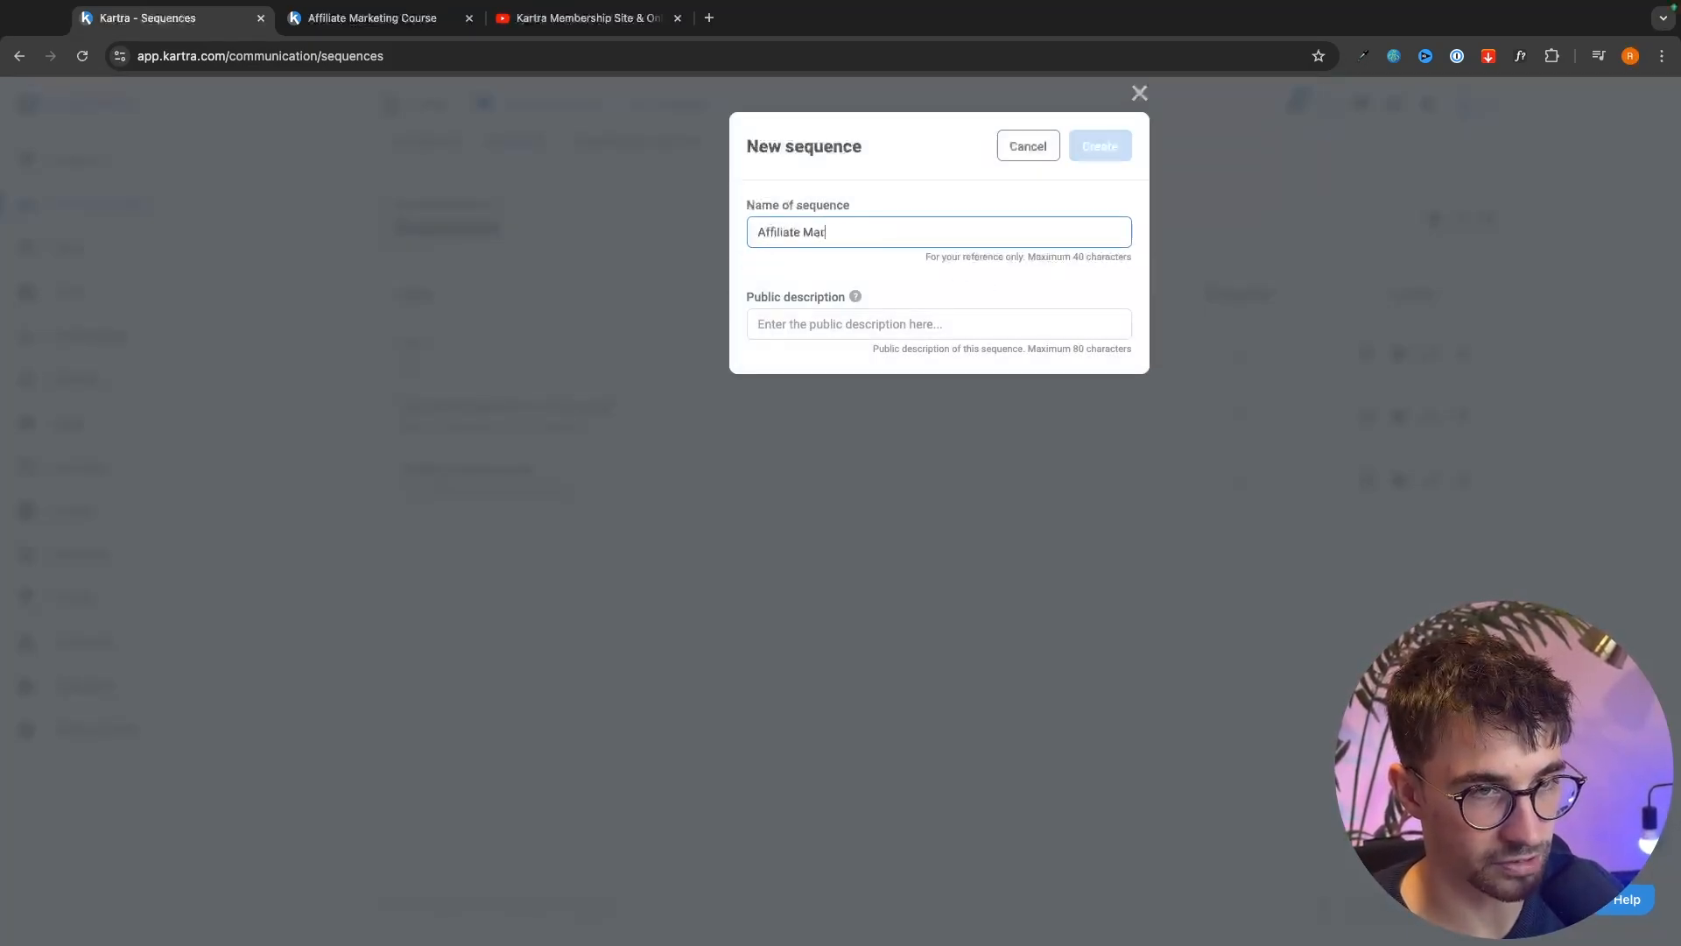
text(keting Email Sequence)
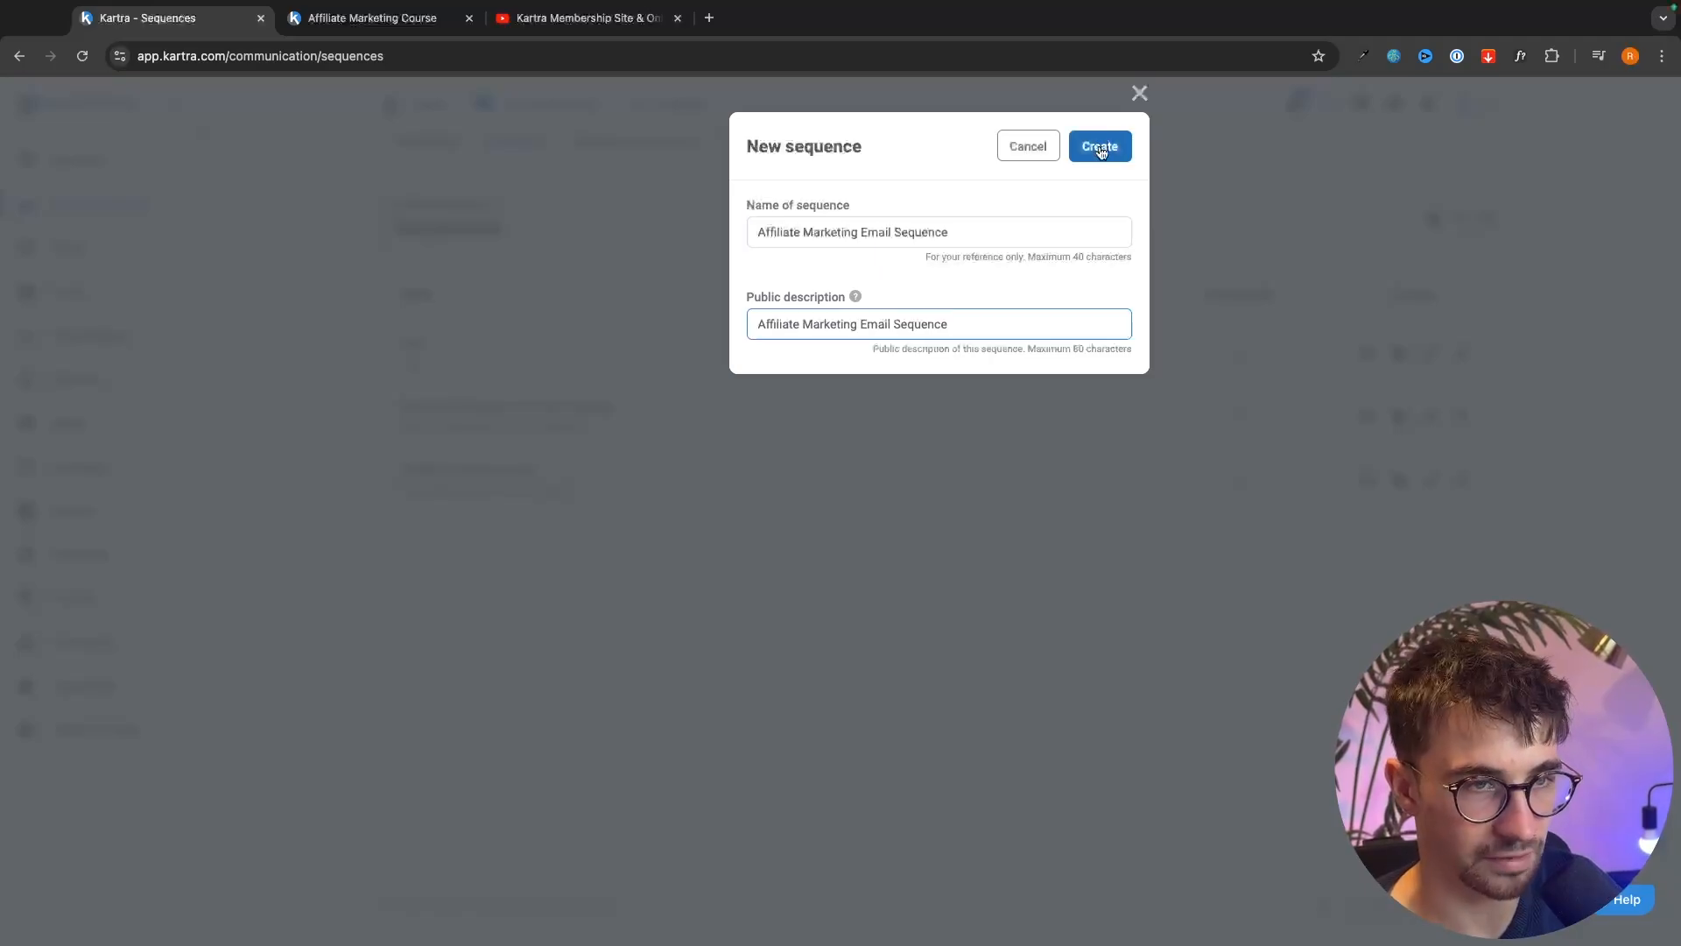
click(1101, 153)
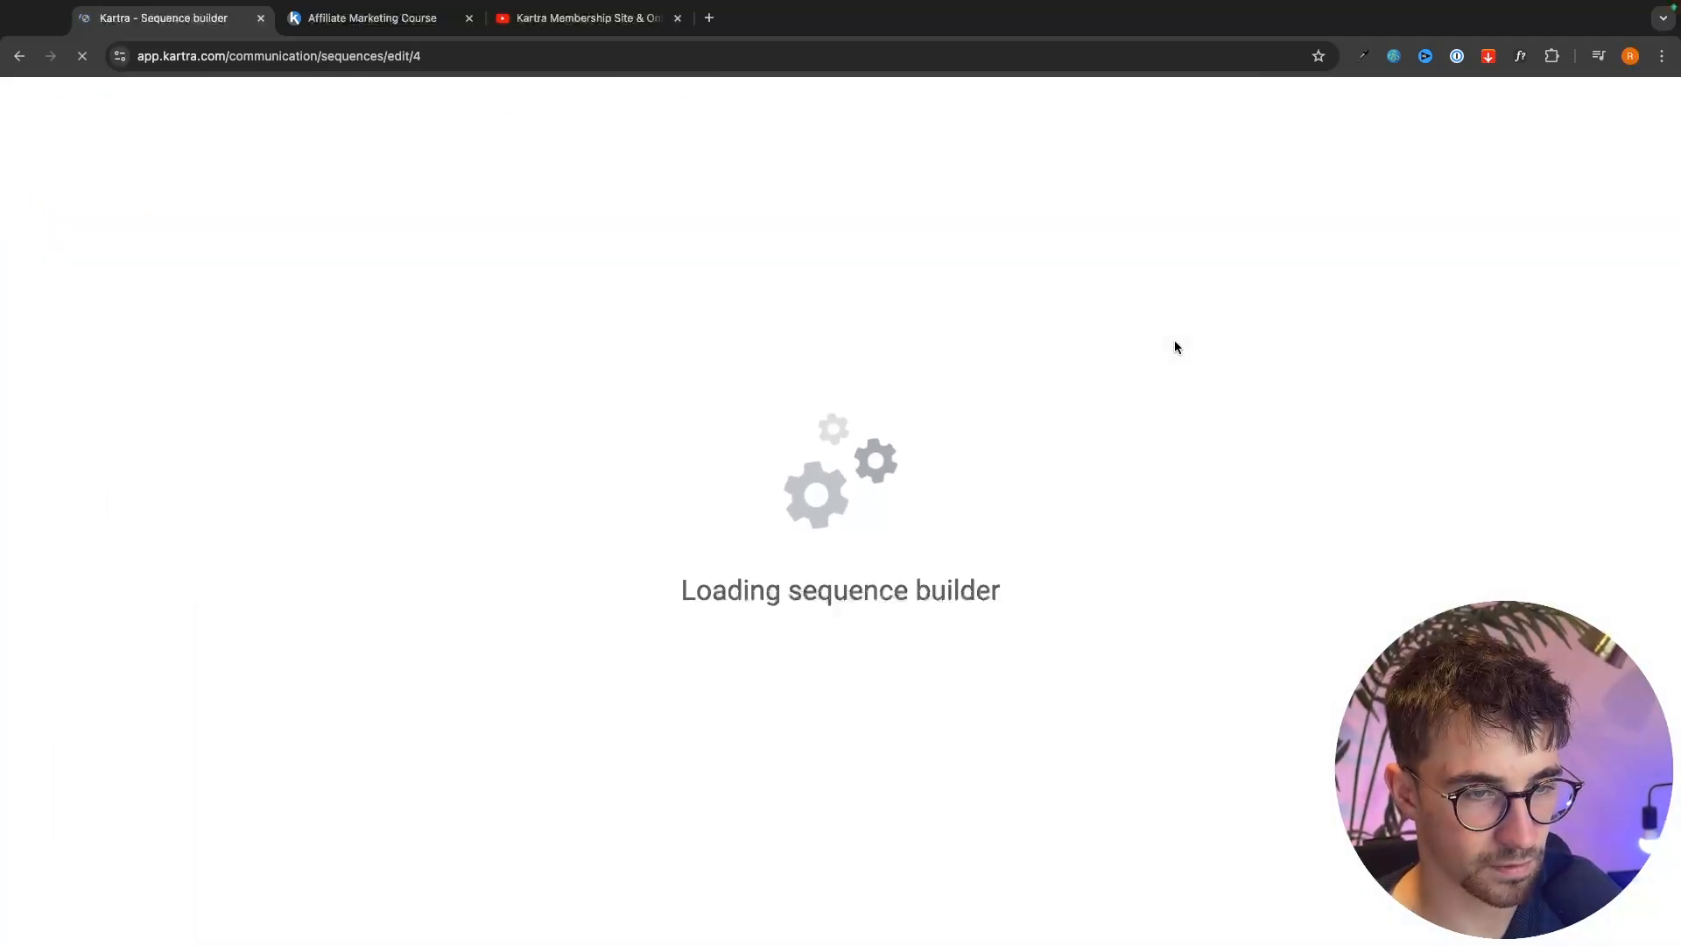
click(1191, 917)
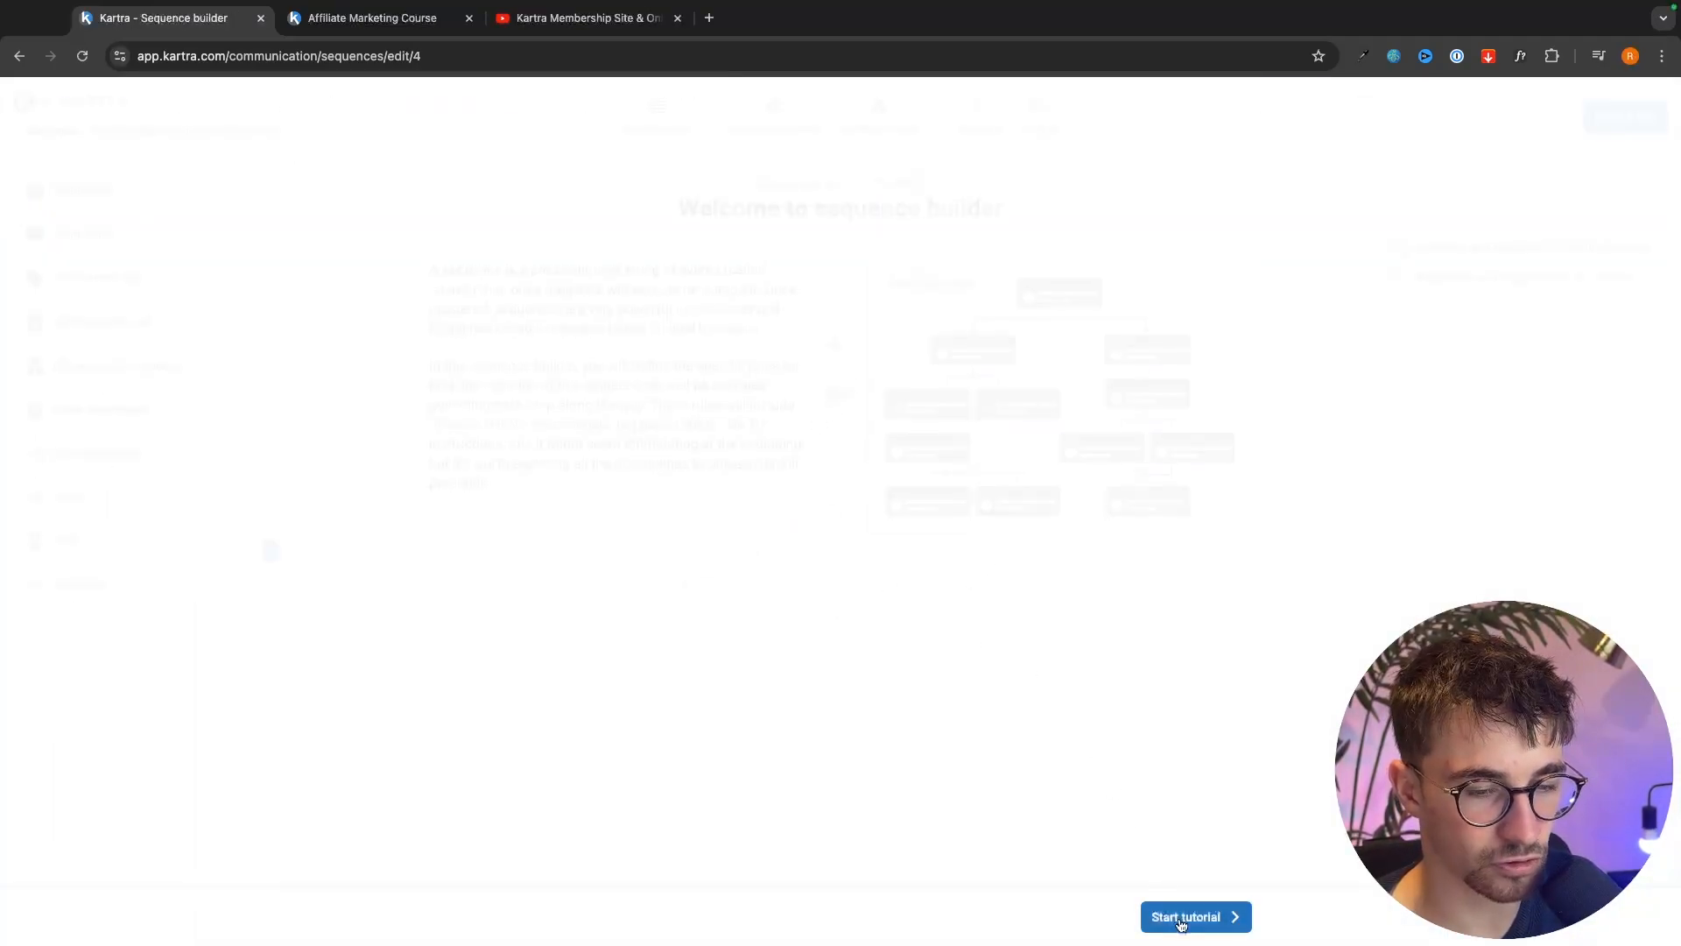
click(1205, 919)
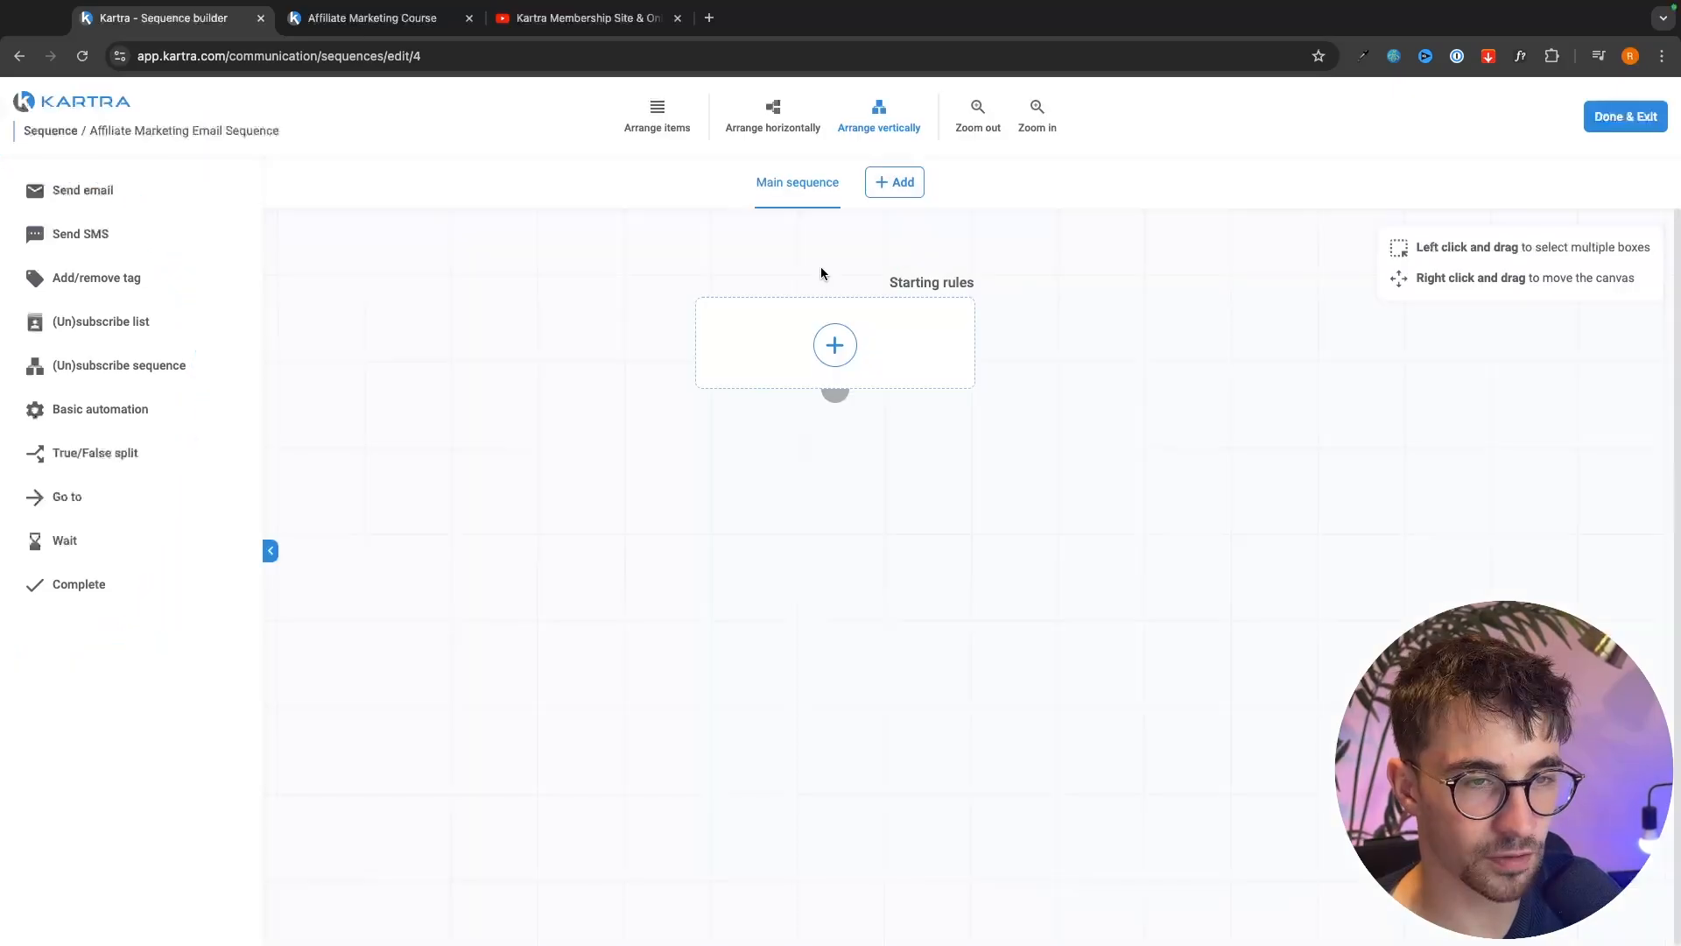
- Add and save a starting rule that triggers the sequence when a lead subscribes to the Affiliate Marketing Course list
drag(825, 264, 1024, 296)
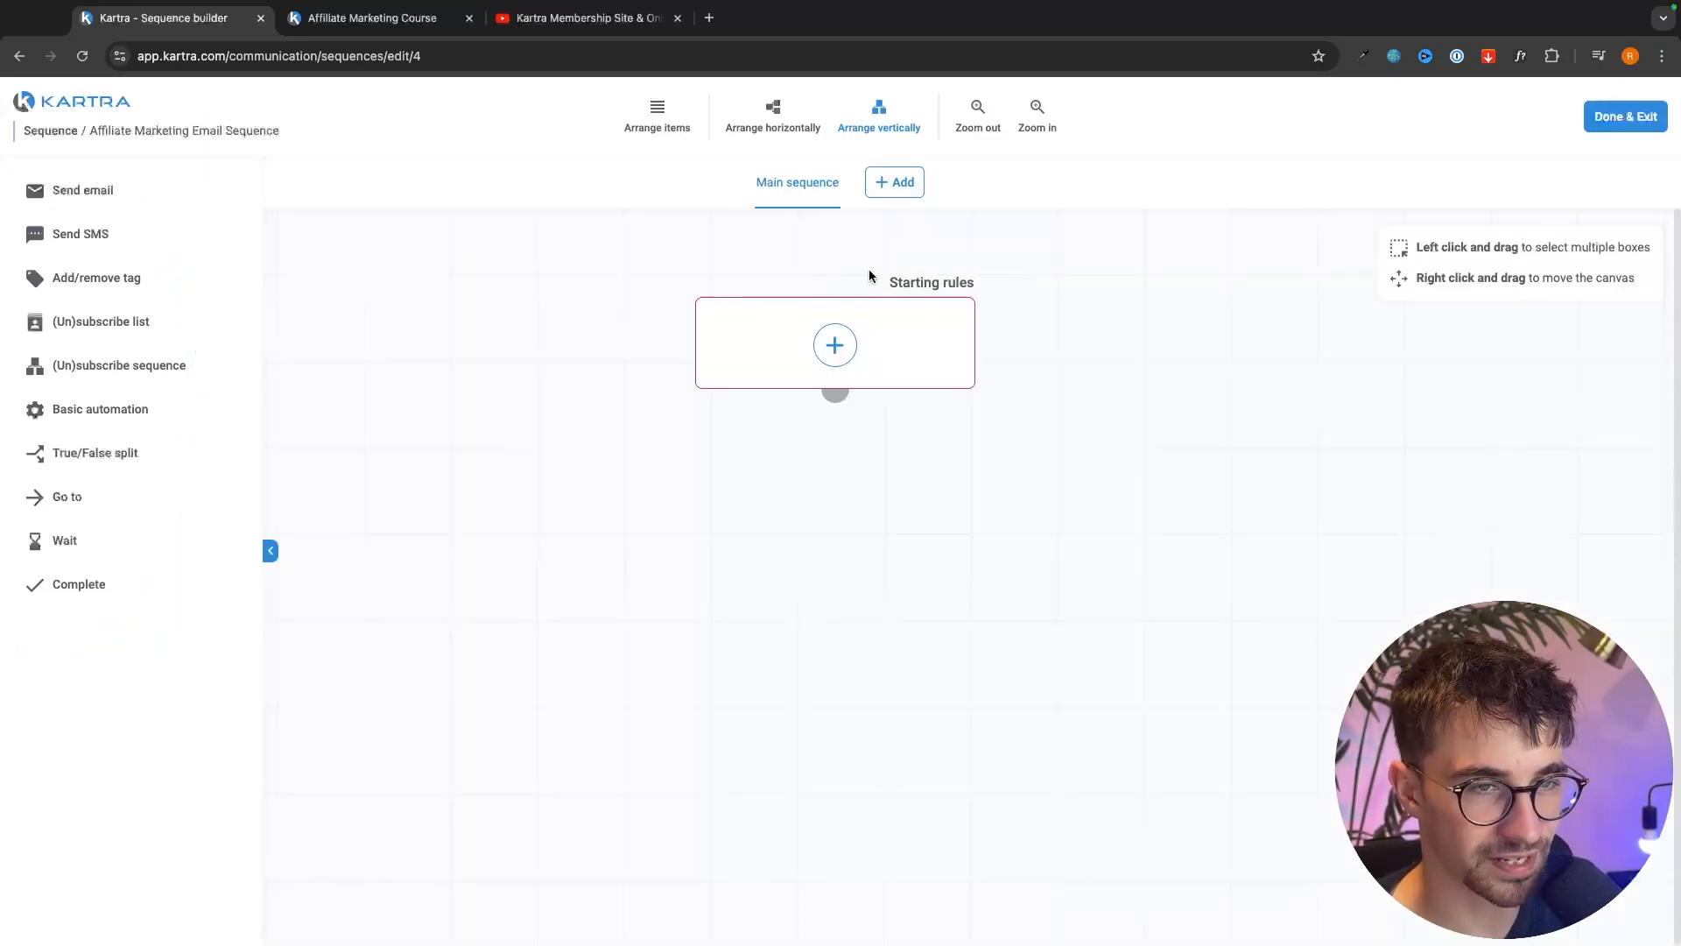
drag(869, 270, 1025, 284)
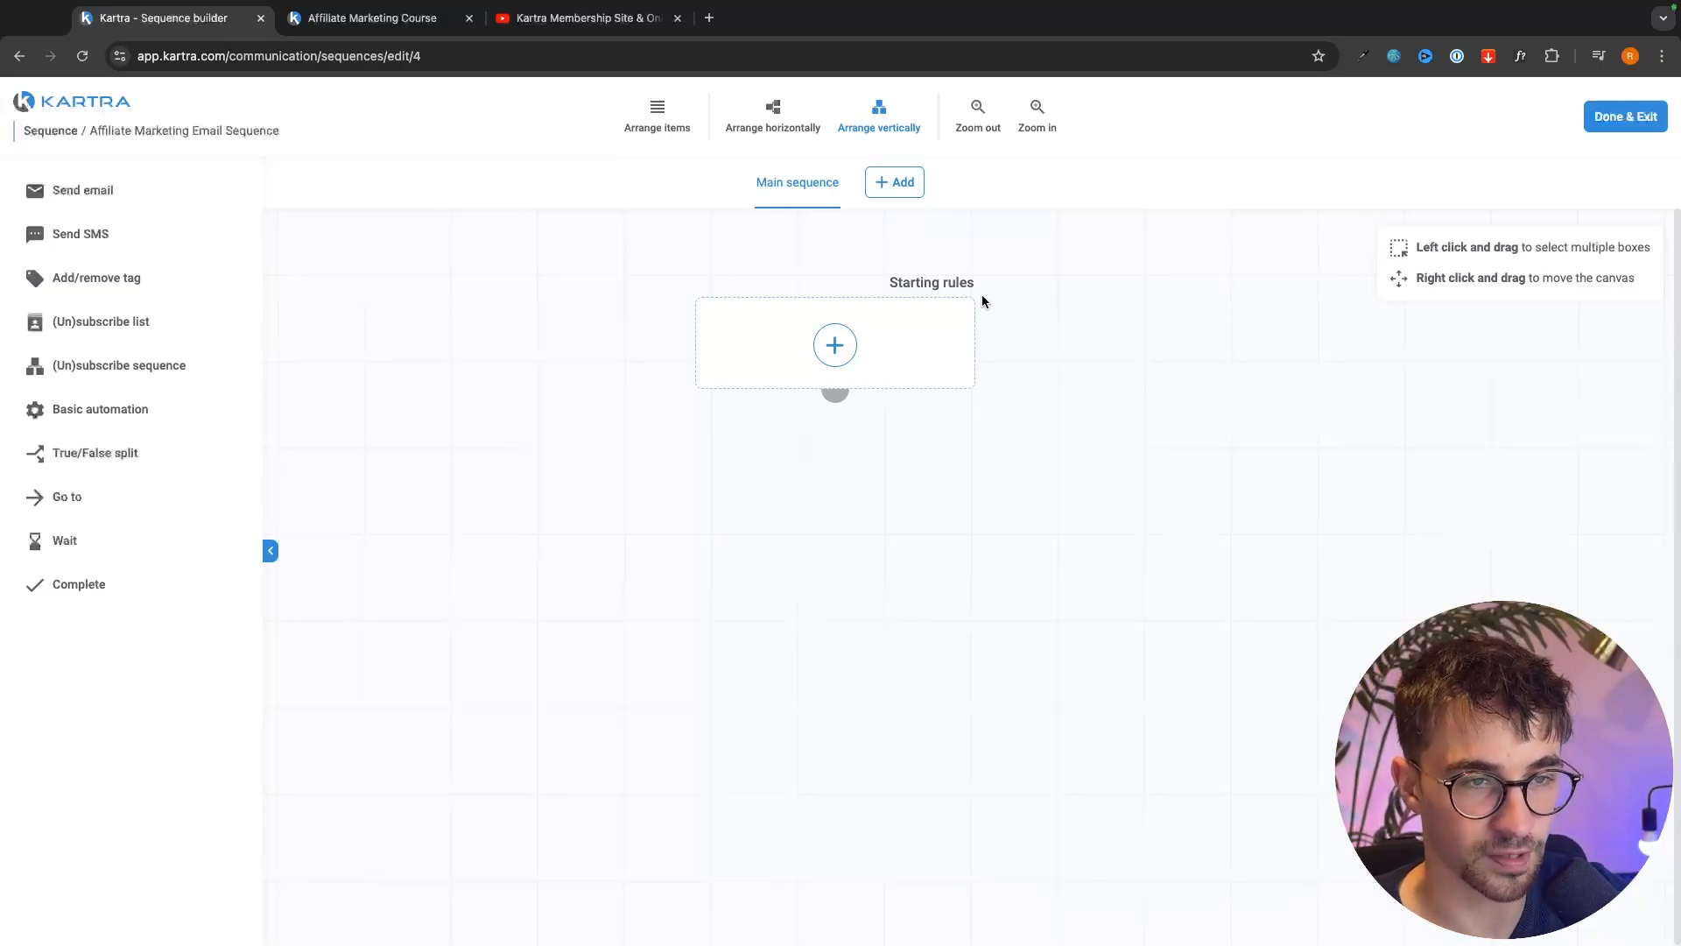
click(839, 350)
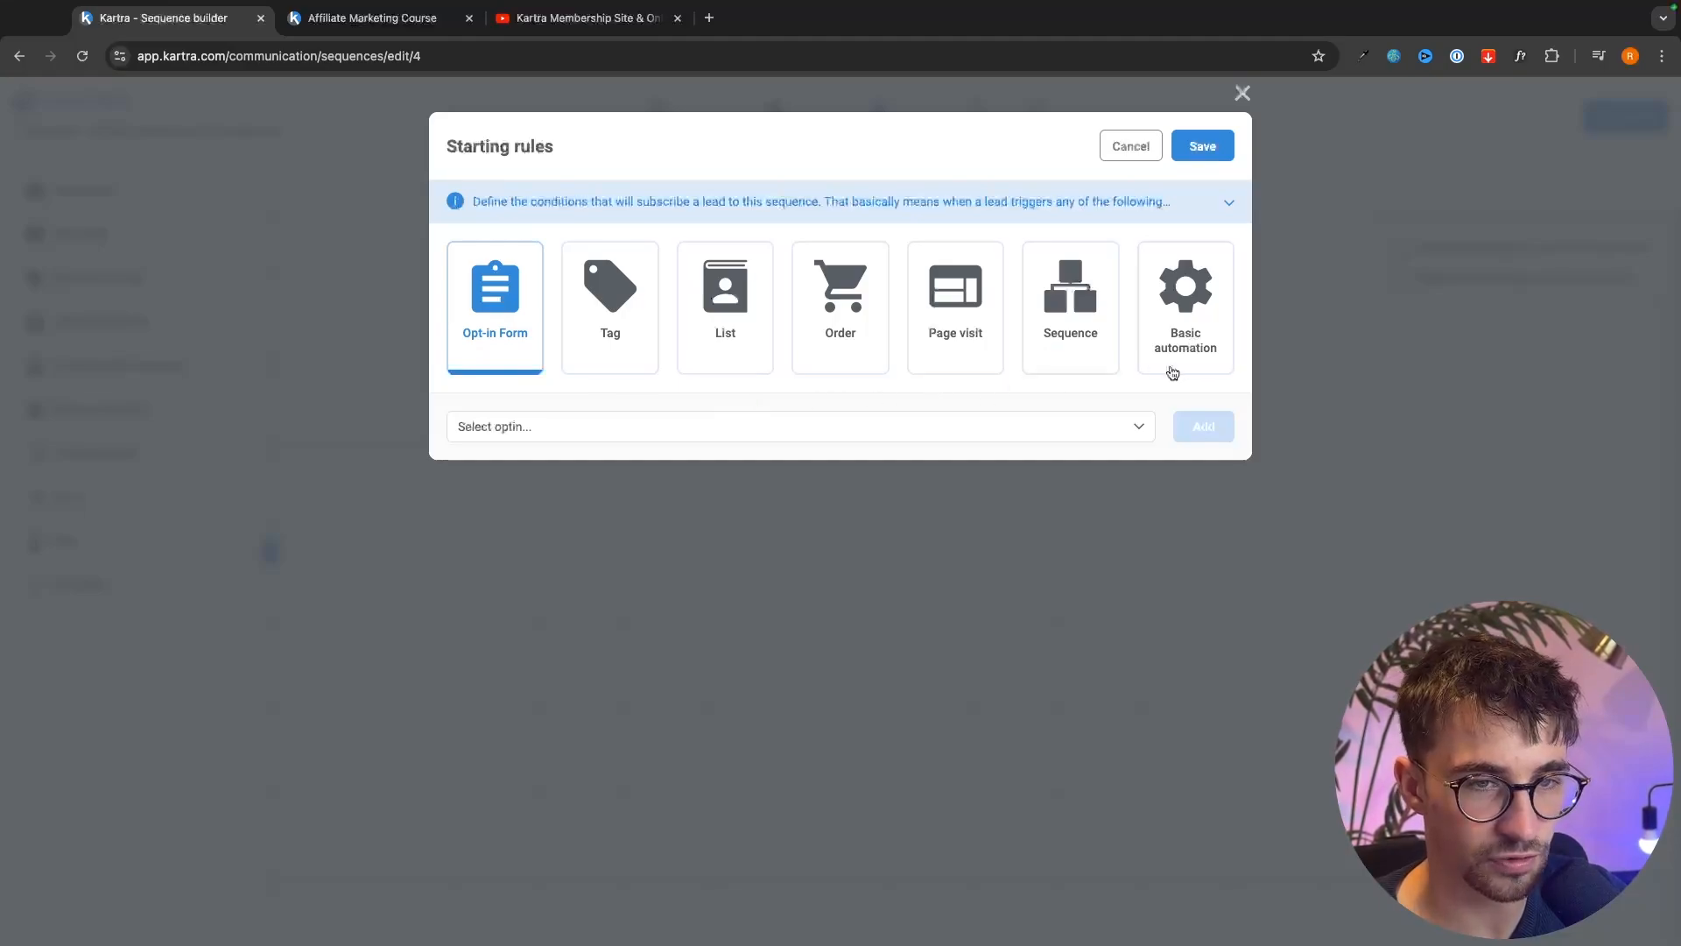
click(584, 353)
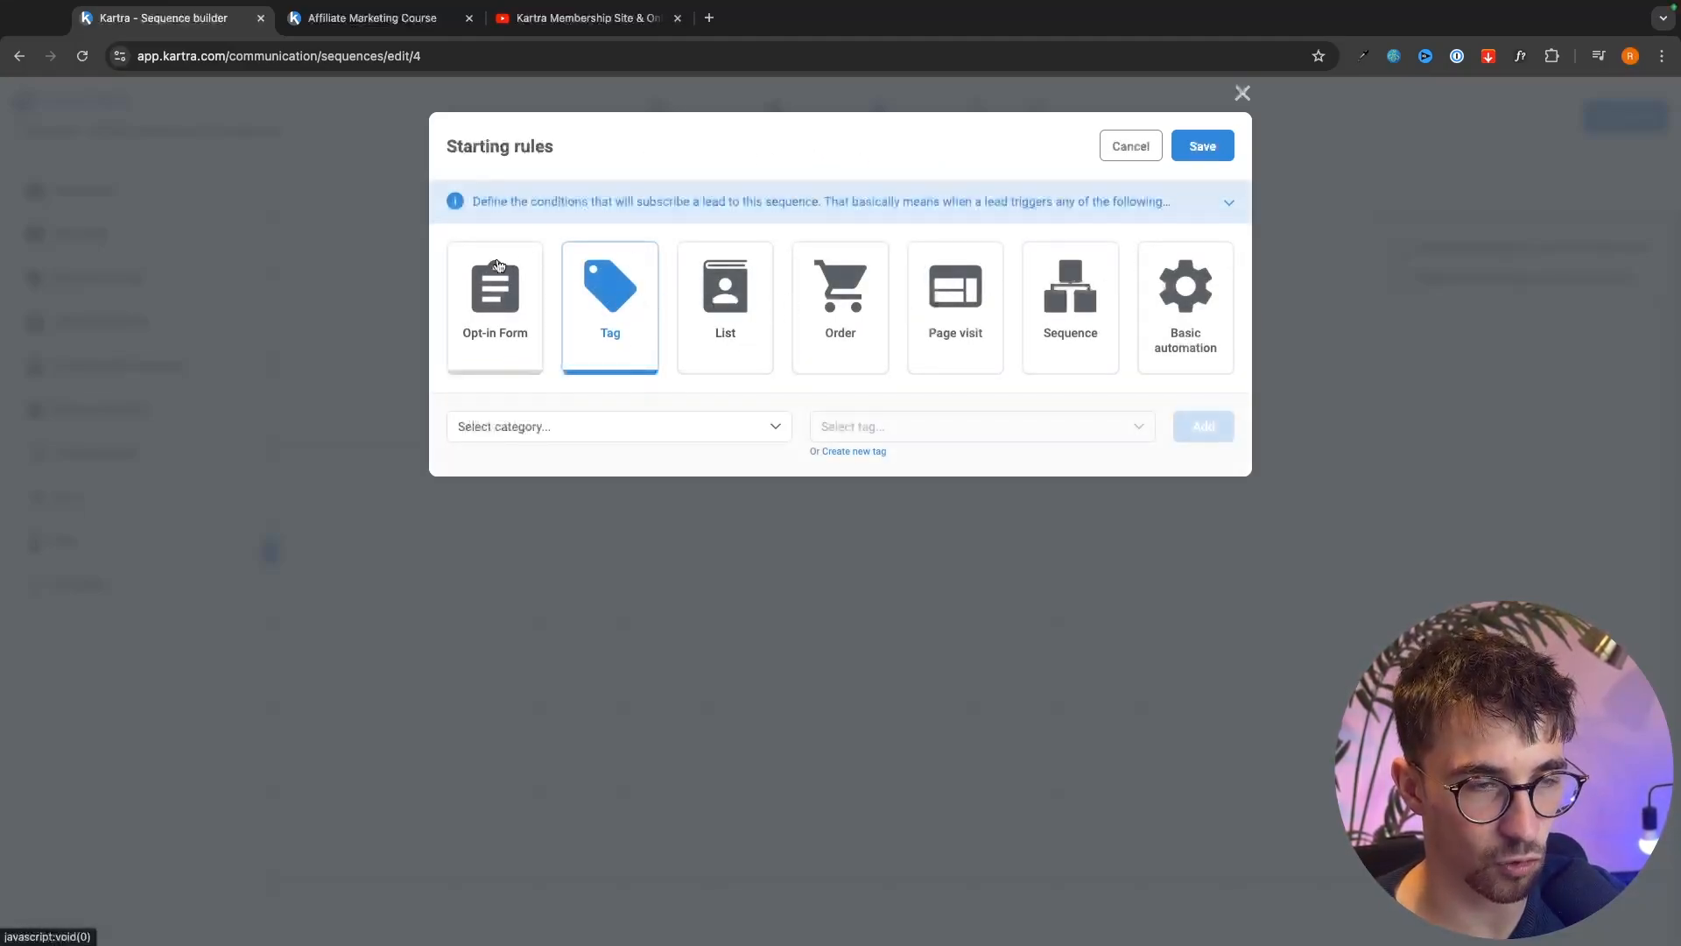
click(764, 254)
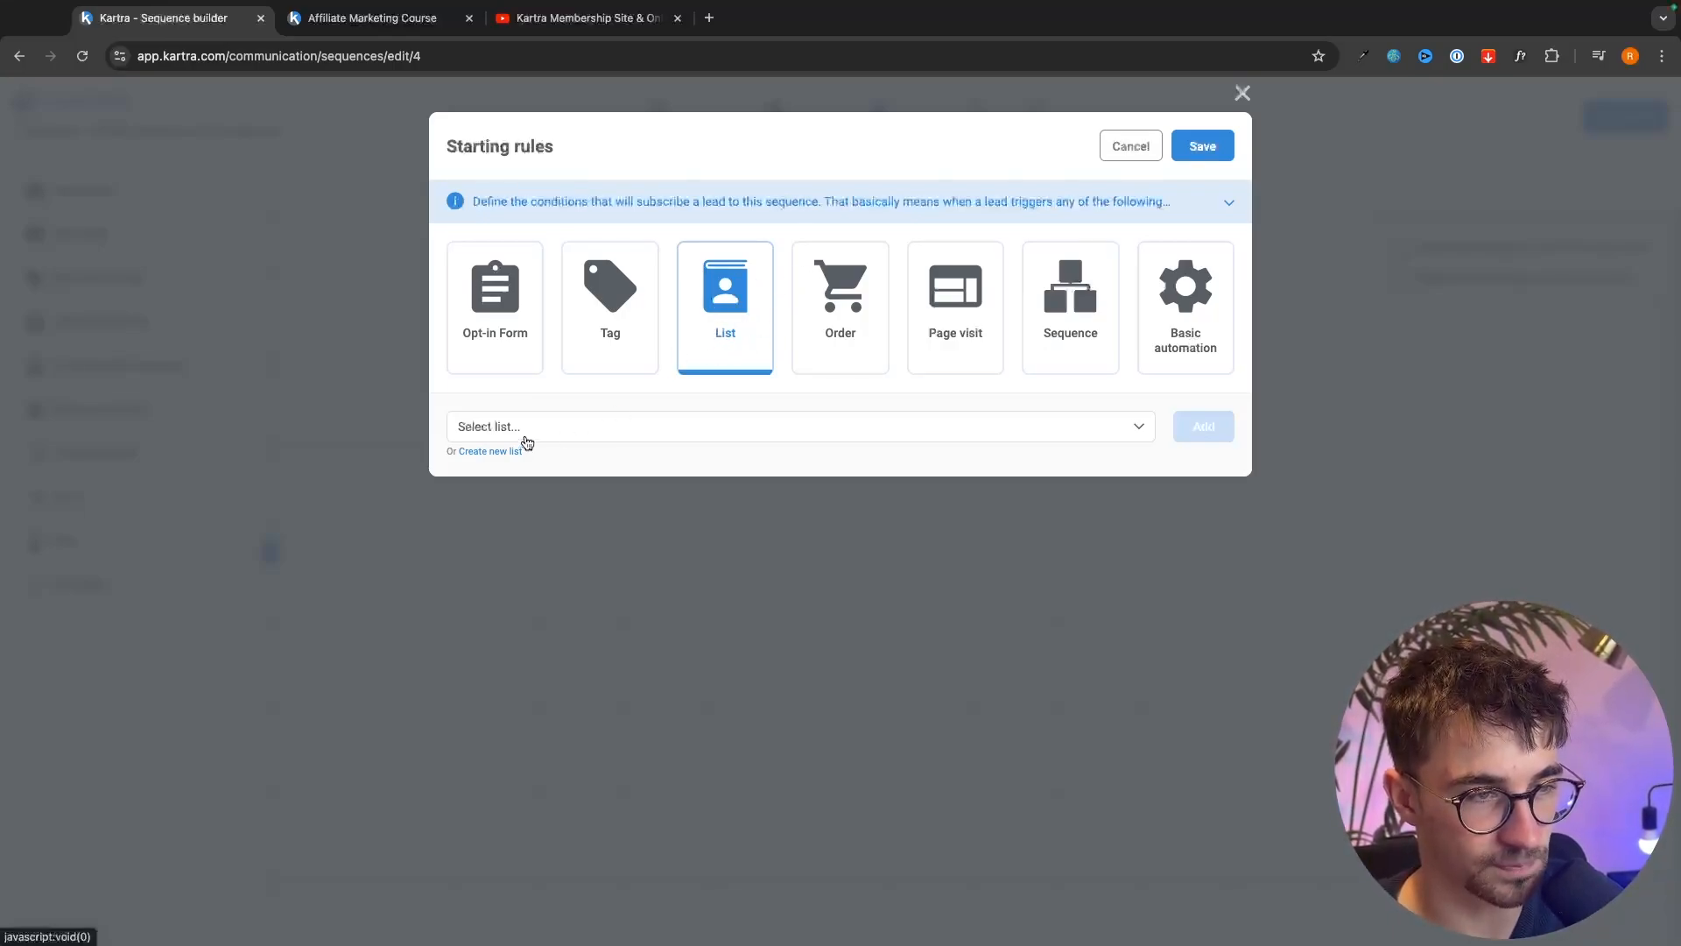
click(624, 426)
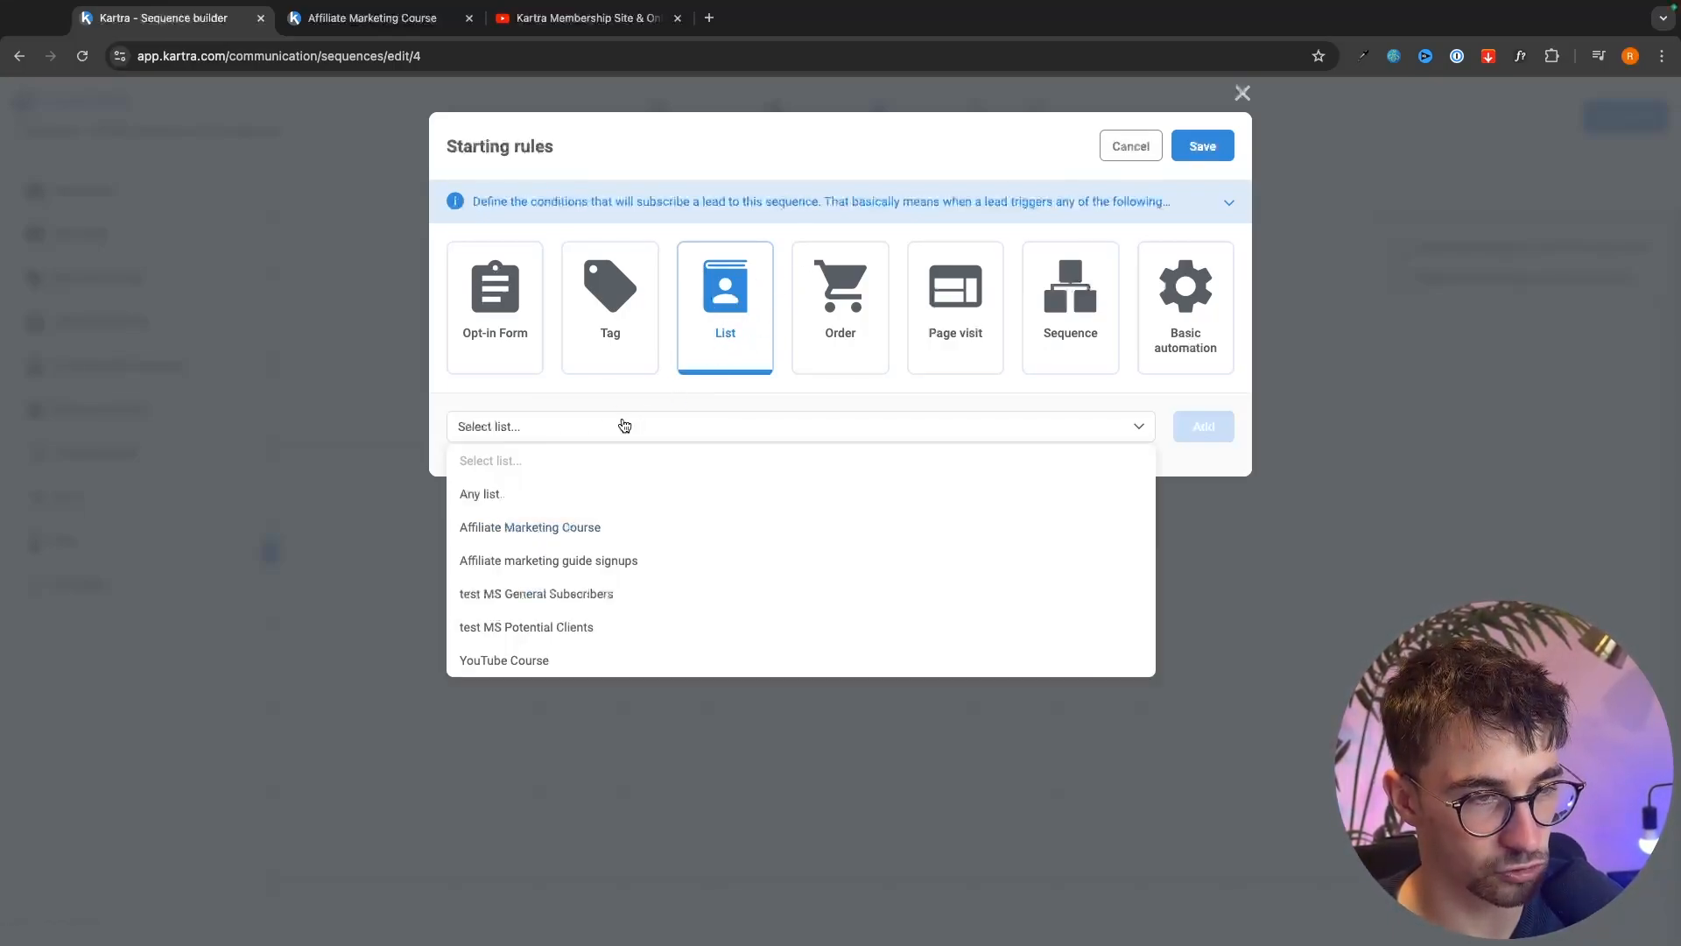
click(468, 529)
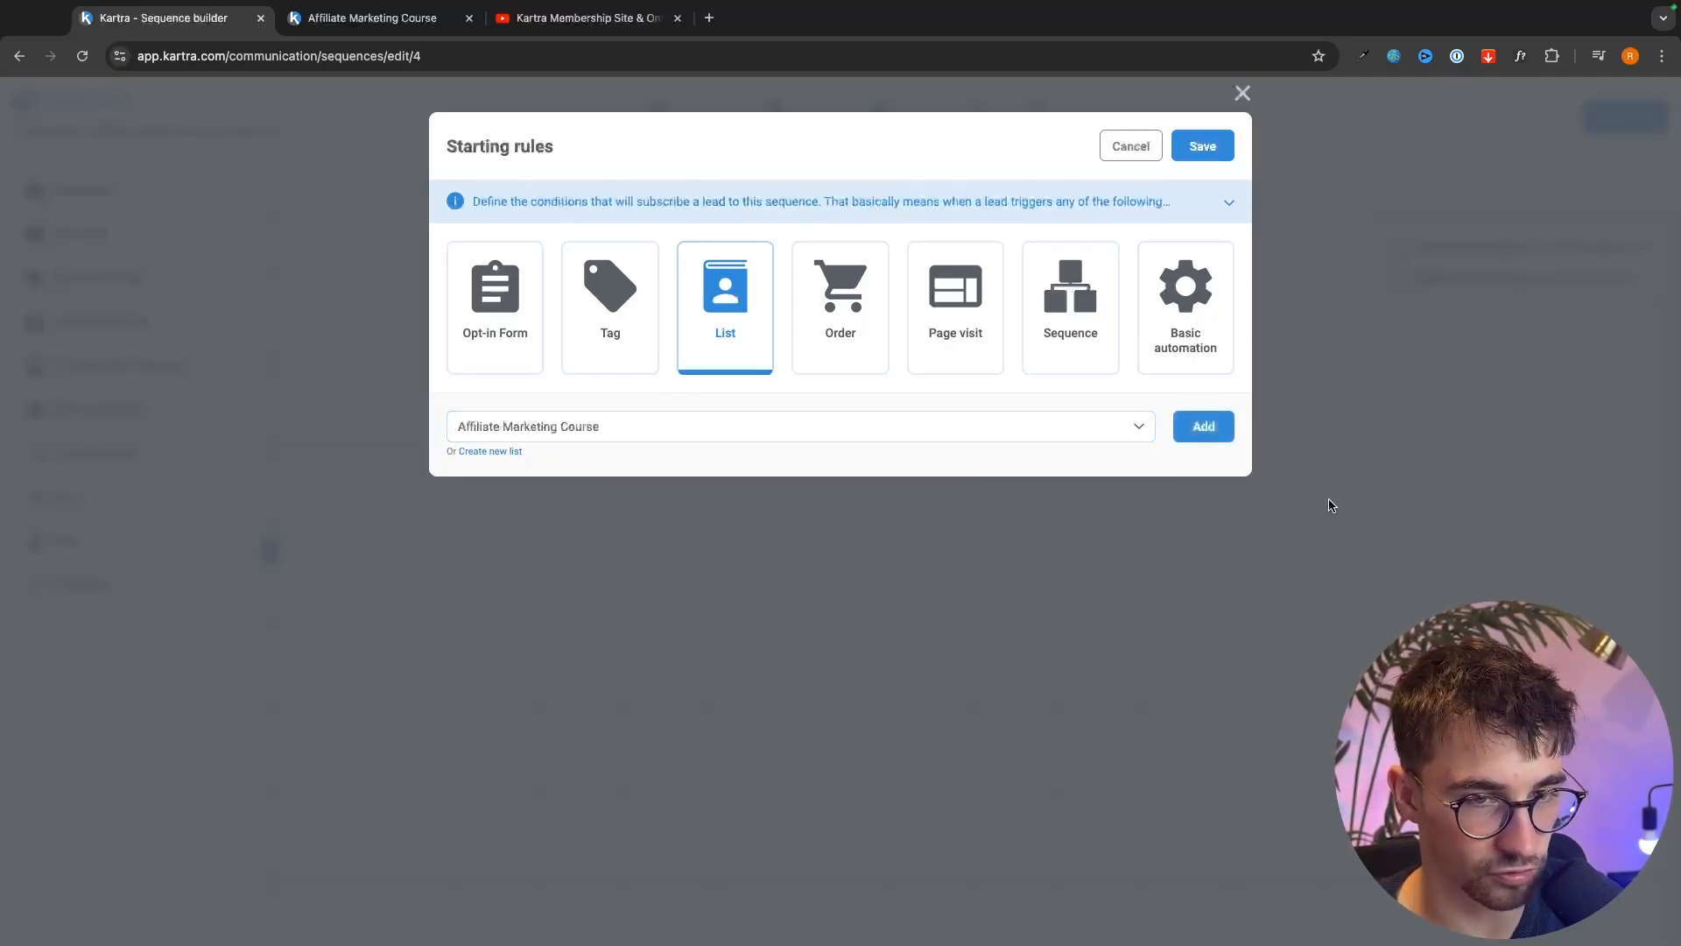
click(1209, 431)
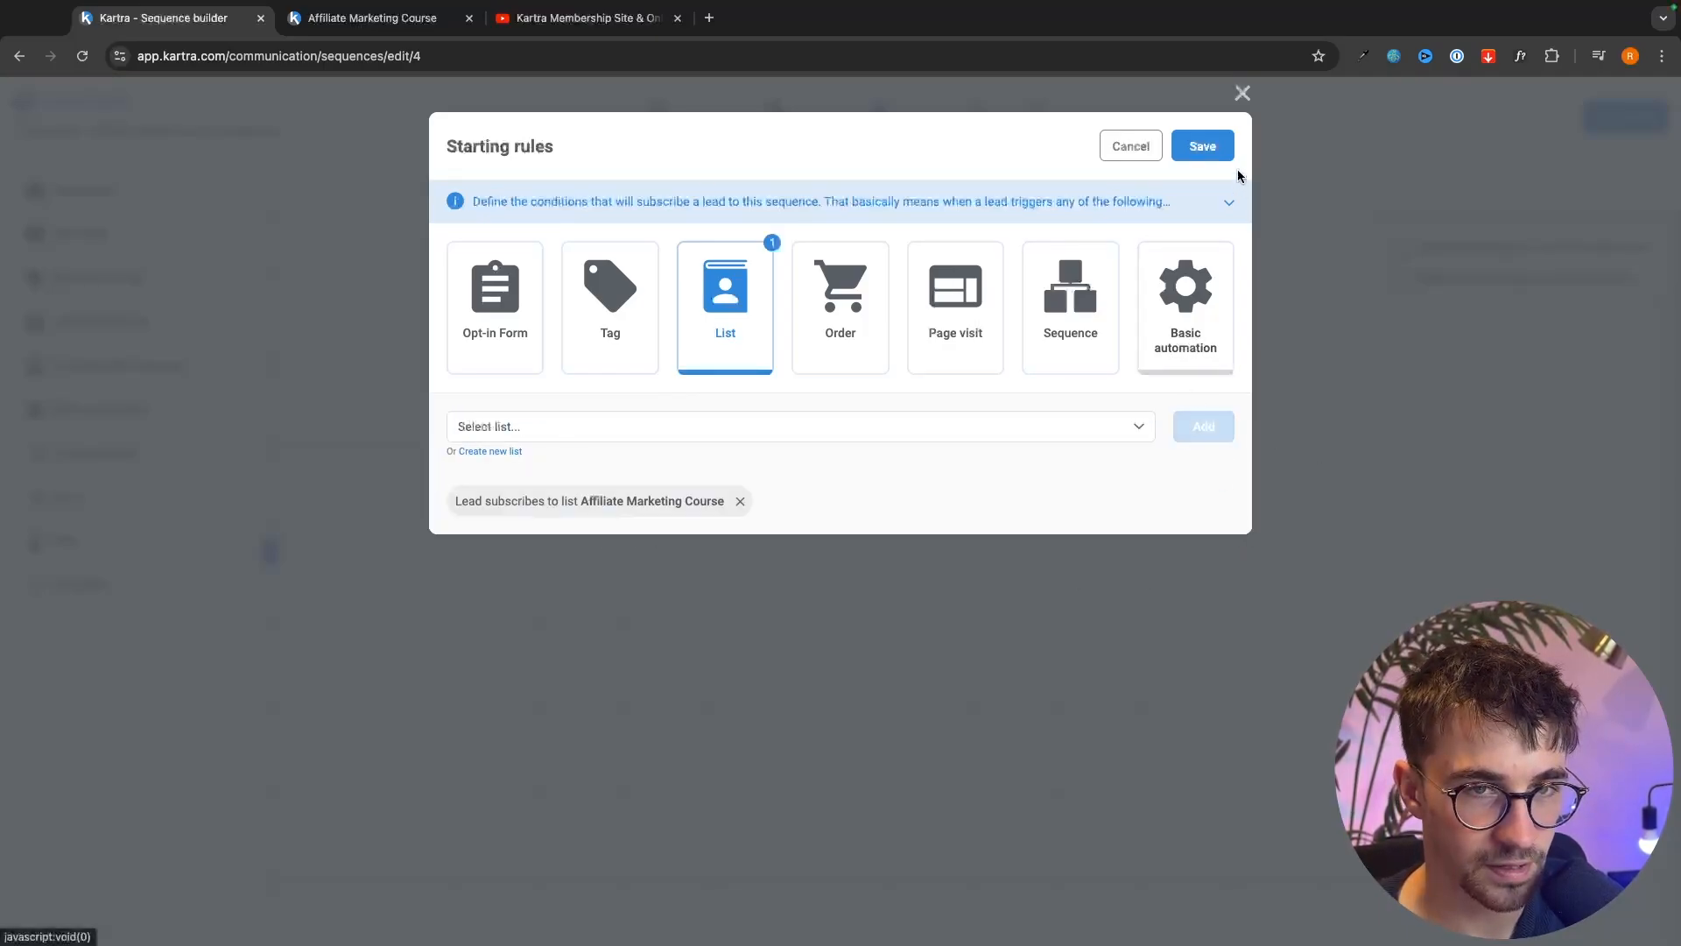
click(1205, 146)
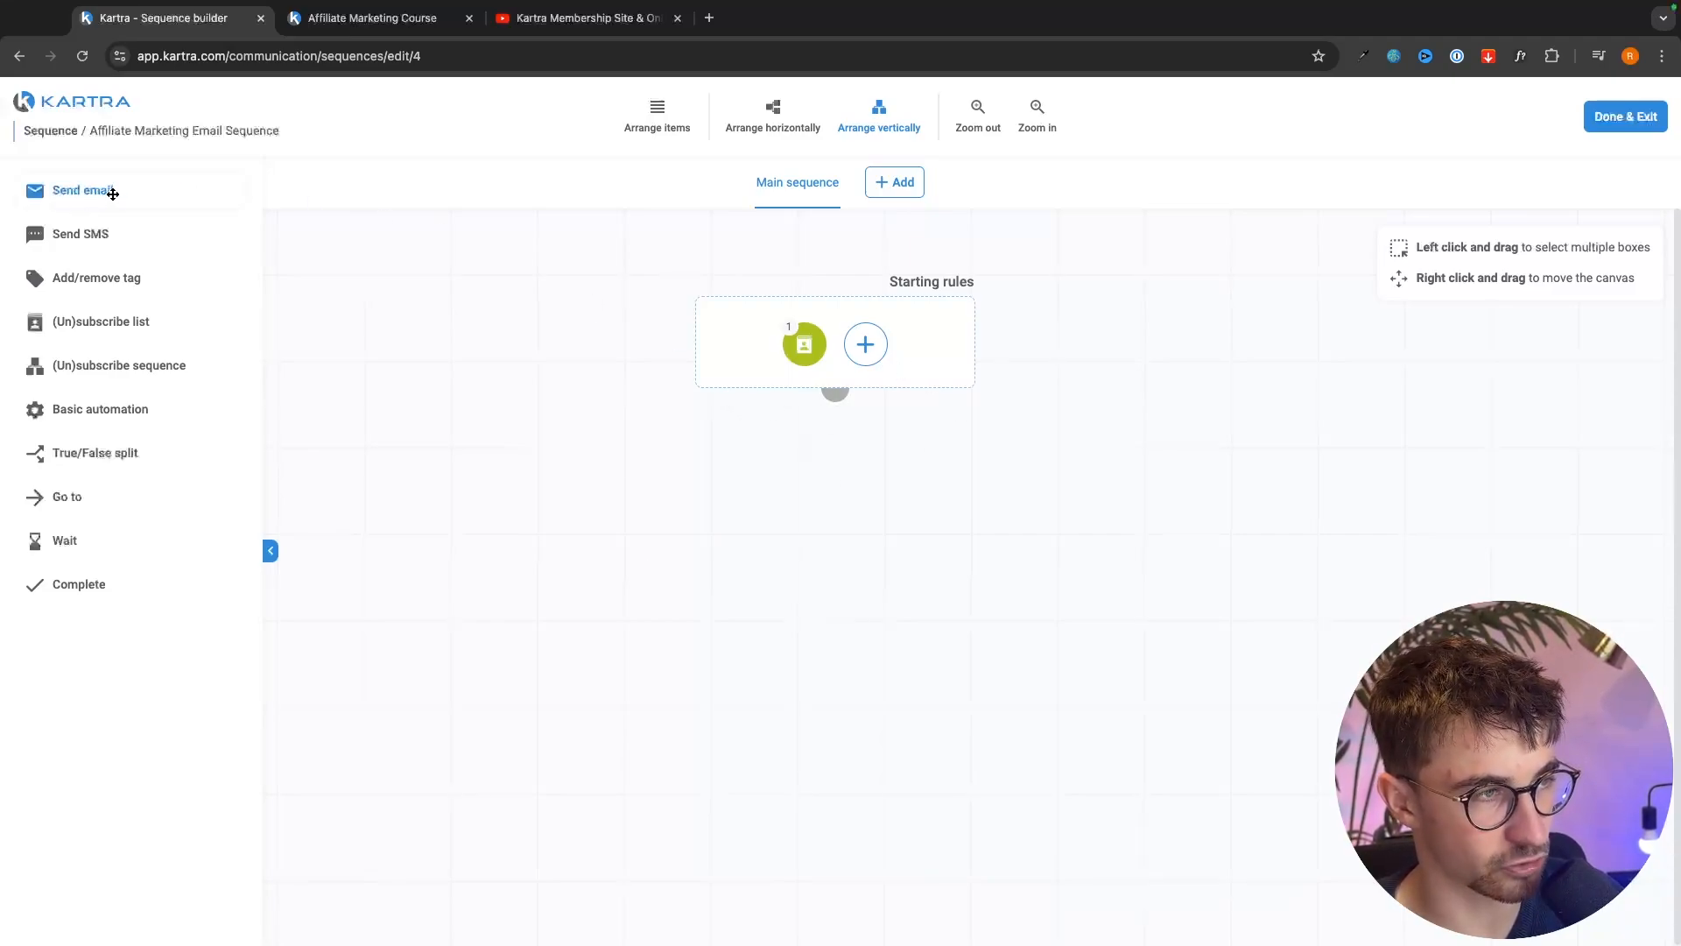
- Add a Send email step below the starting rules, timed right after the previous step
drag(82, 190, 781, 496)
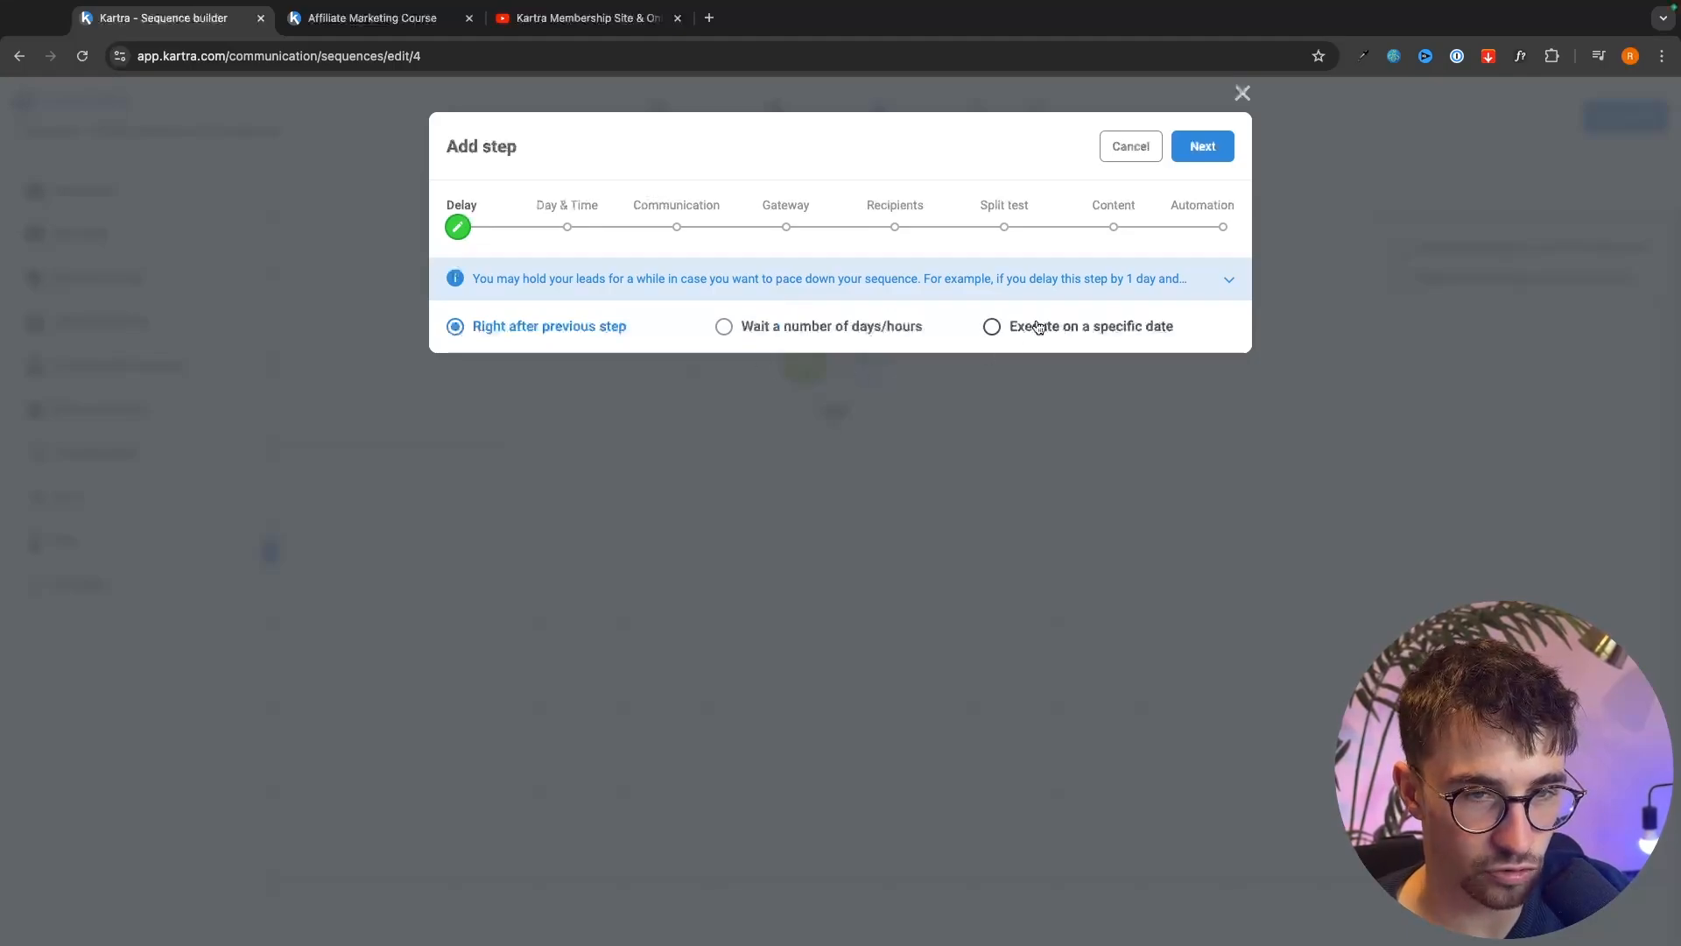
click(1203, 146)
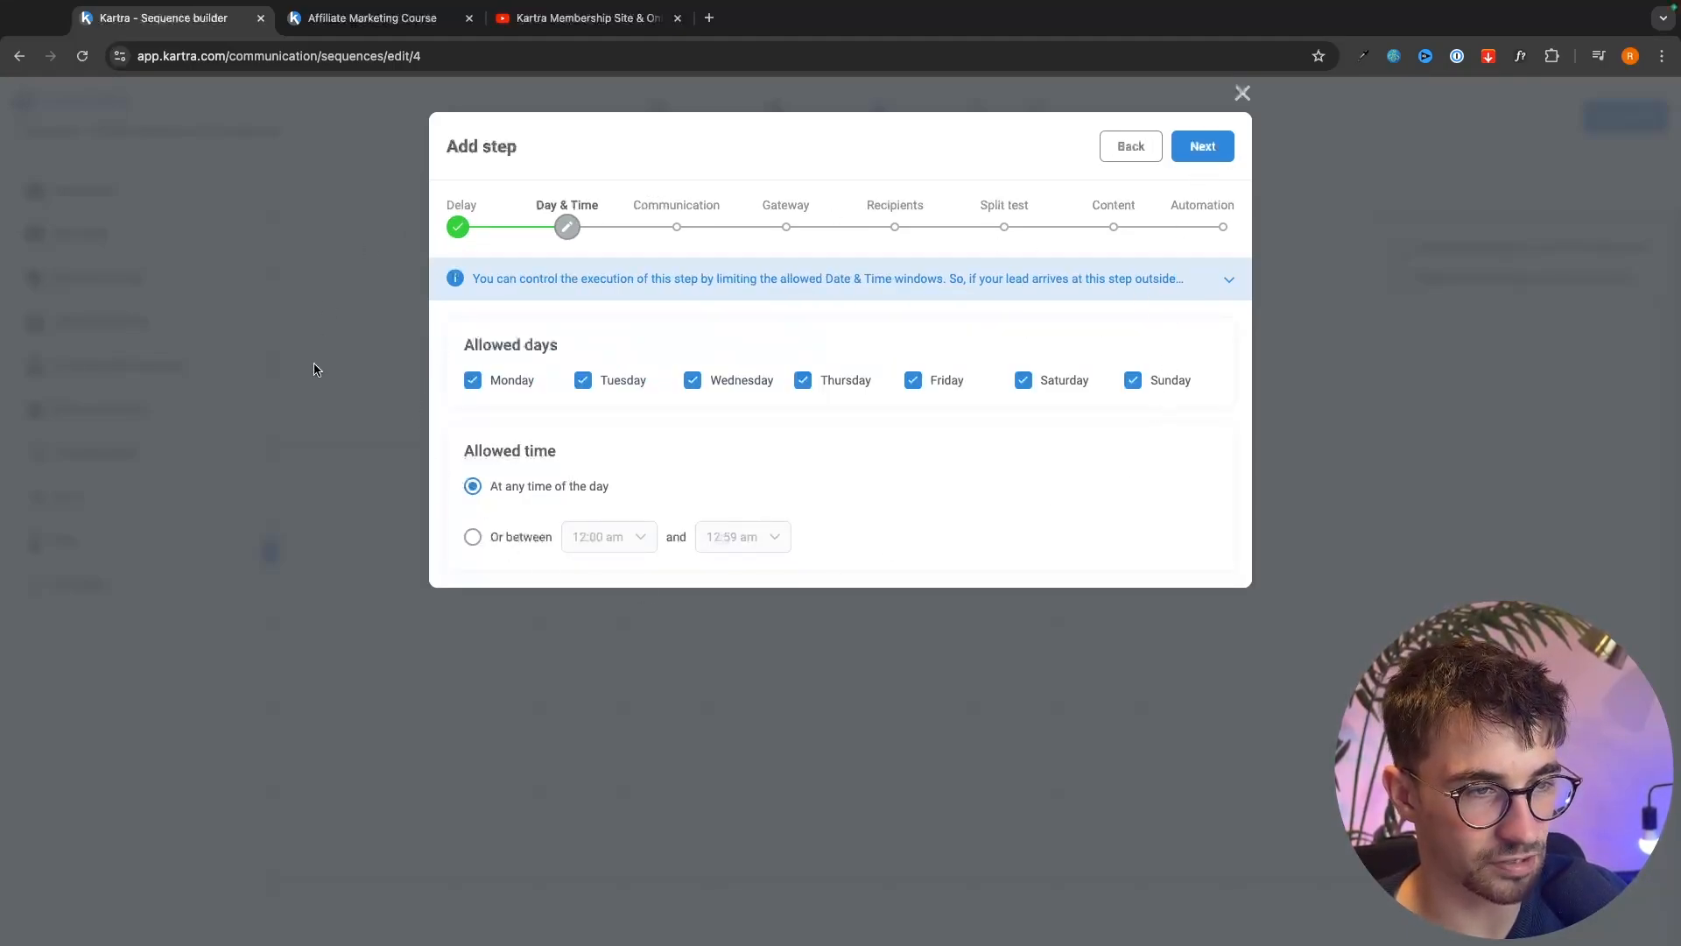
click(583, 381)
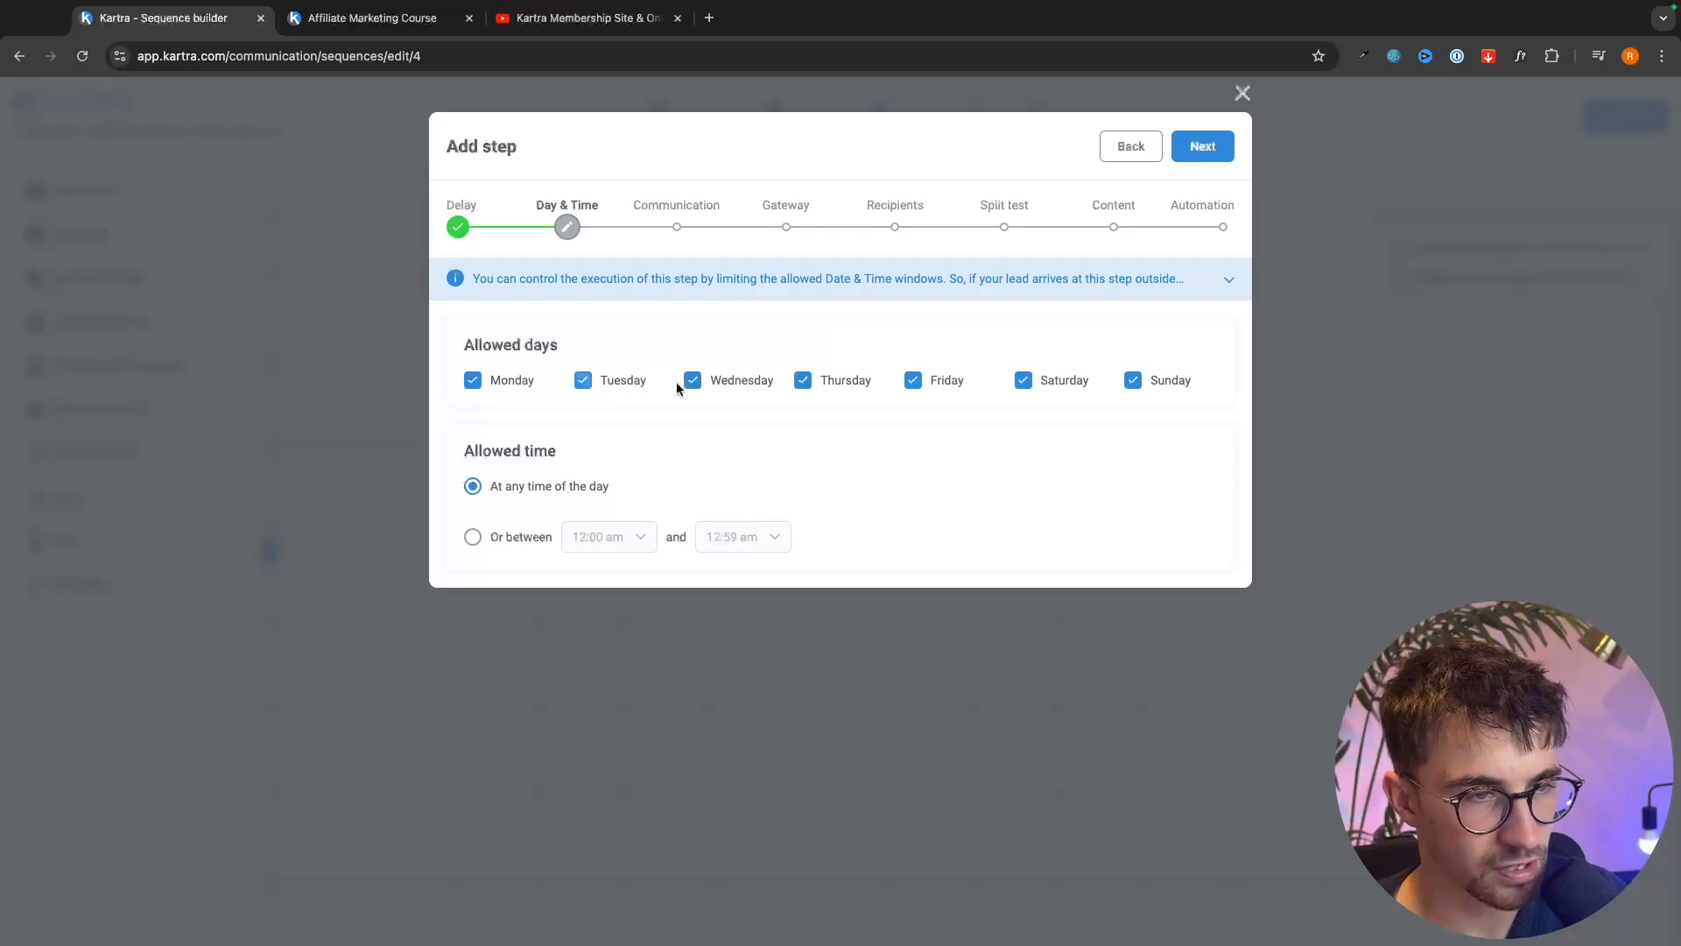
click(691, 381)
click(582, 382)
click(691, 381)
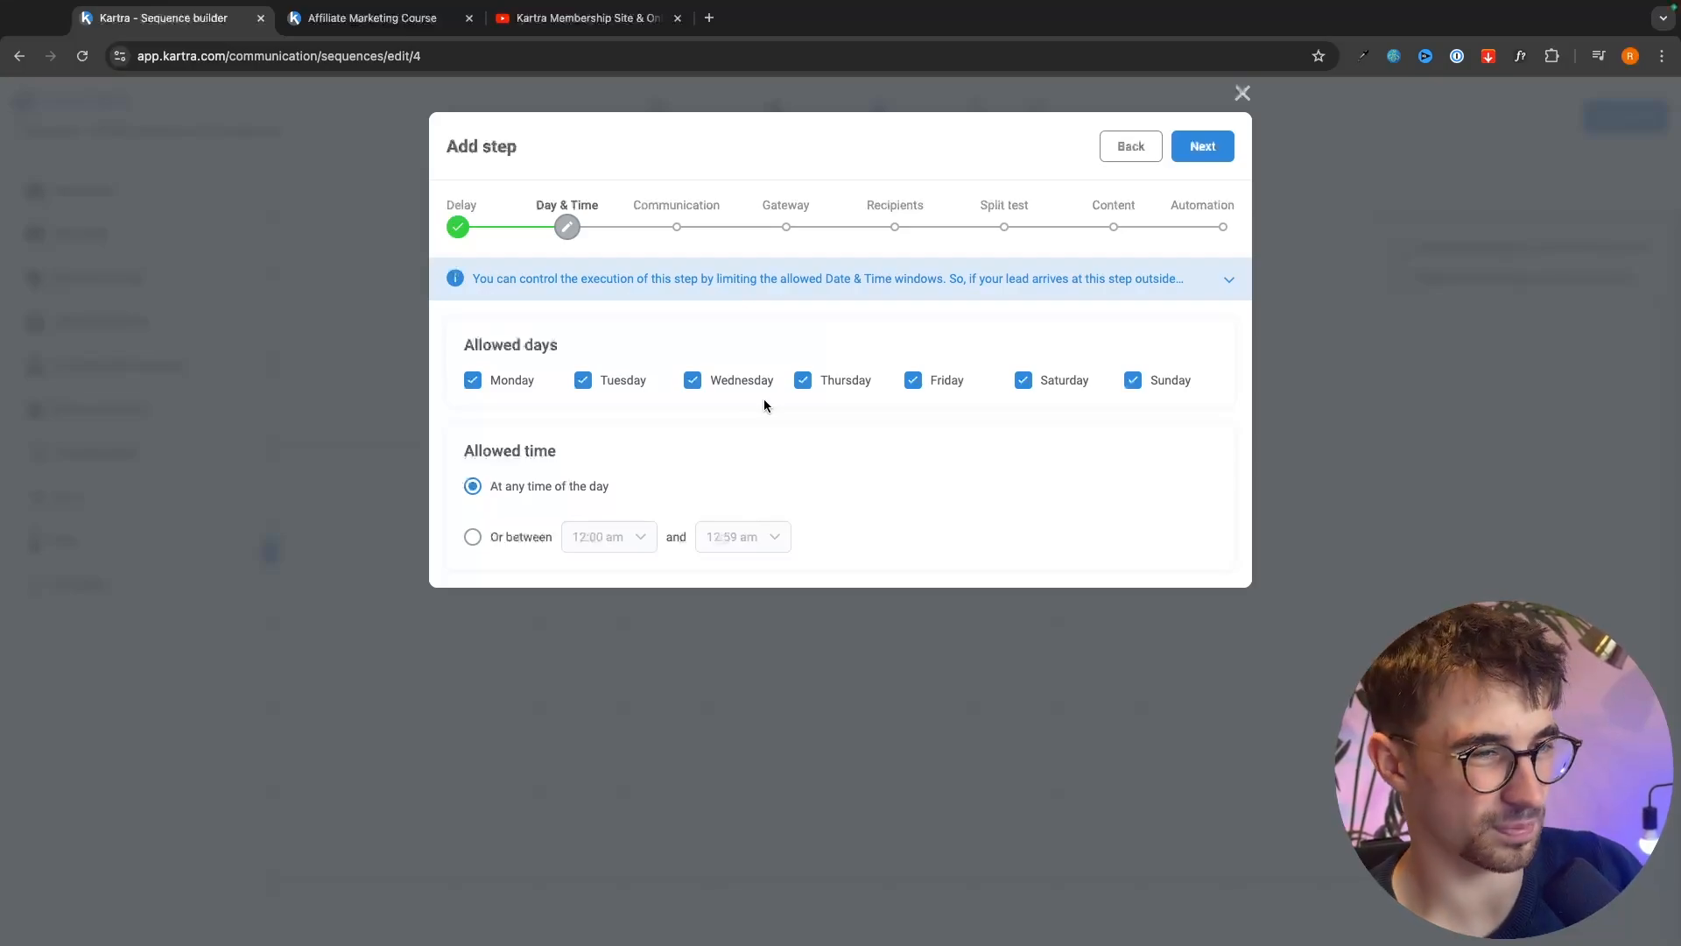
- Accept all days at any time of the day and name the broadcast "Email 1 - AM course sequence"
click(1198, 146)
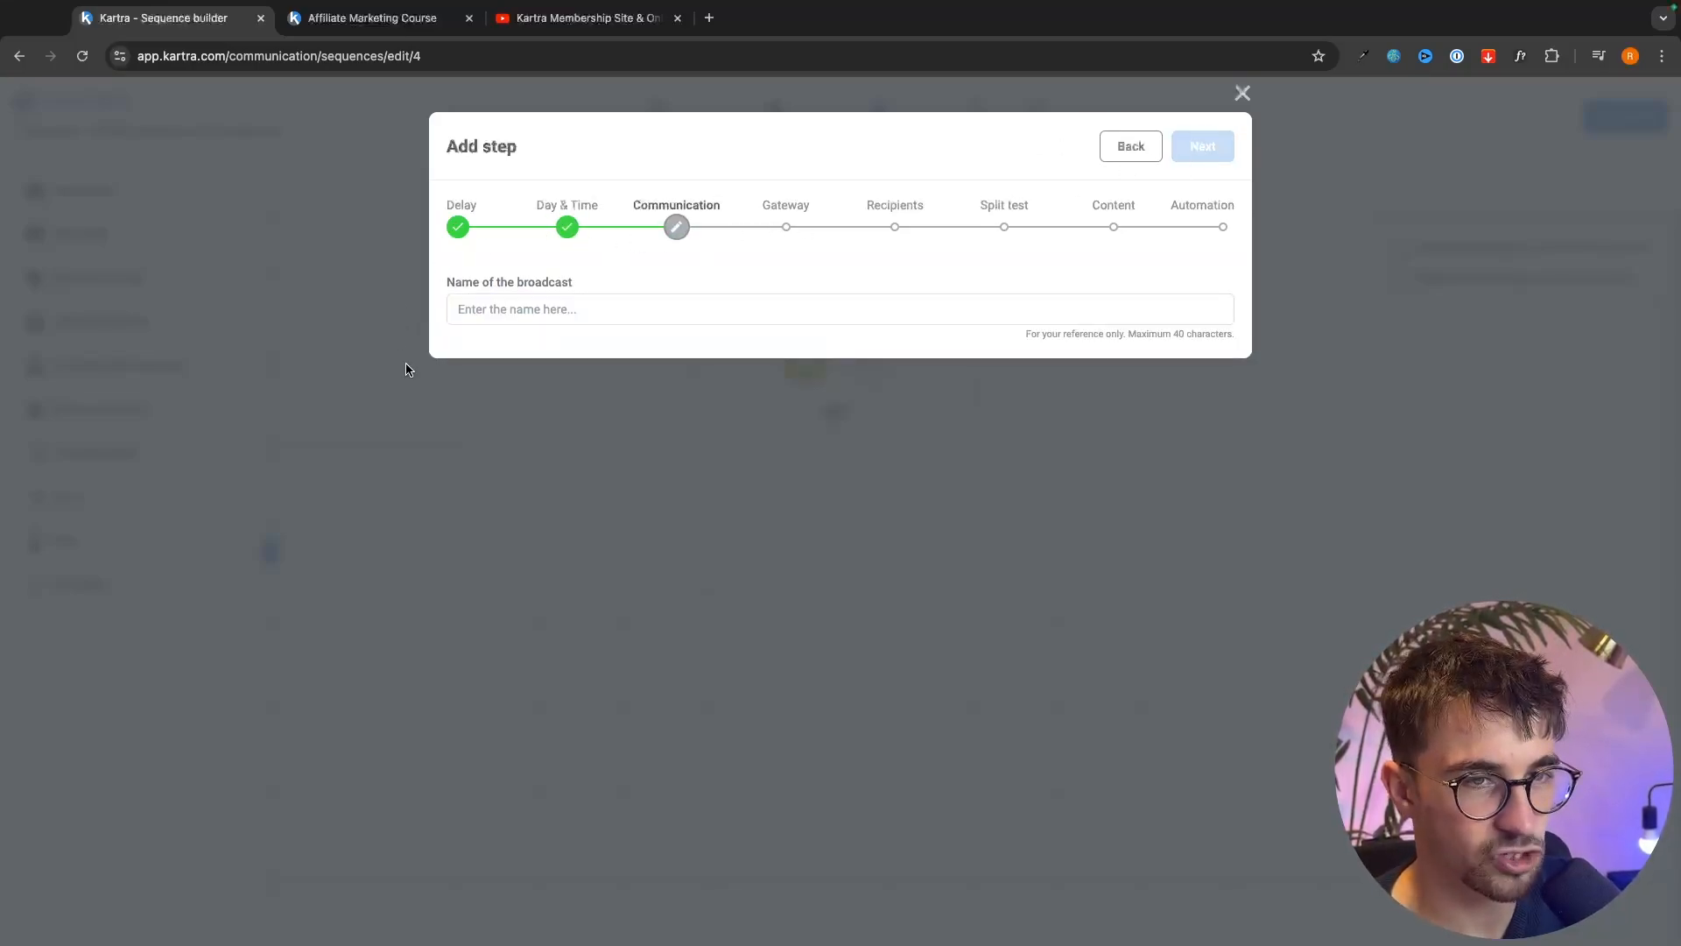
click(497, 306)
text(Email 1 - AM course sequence)
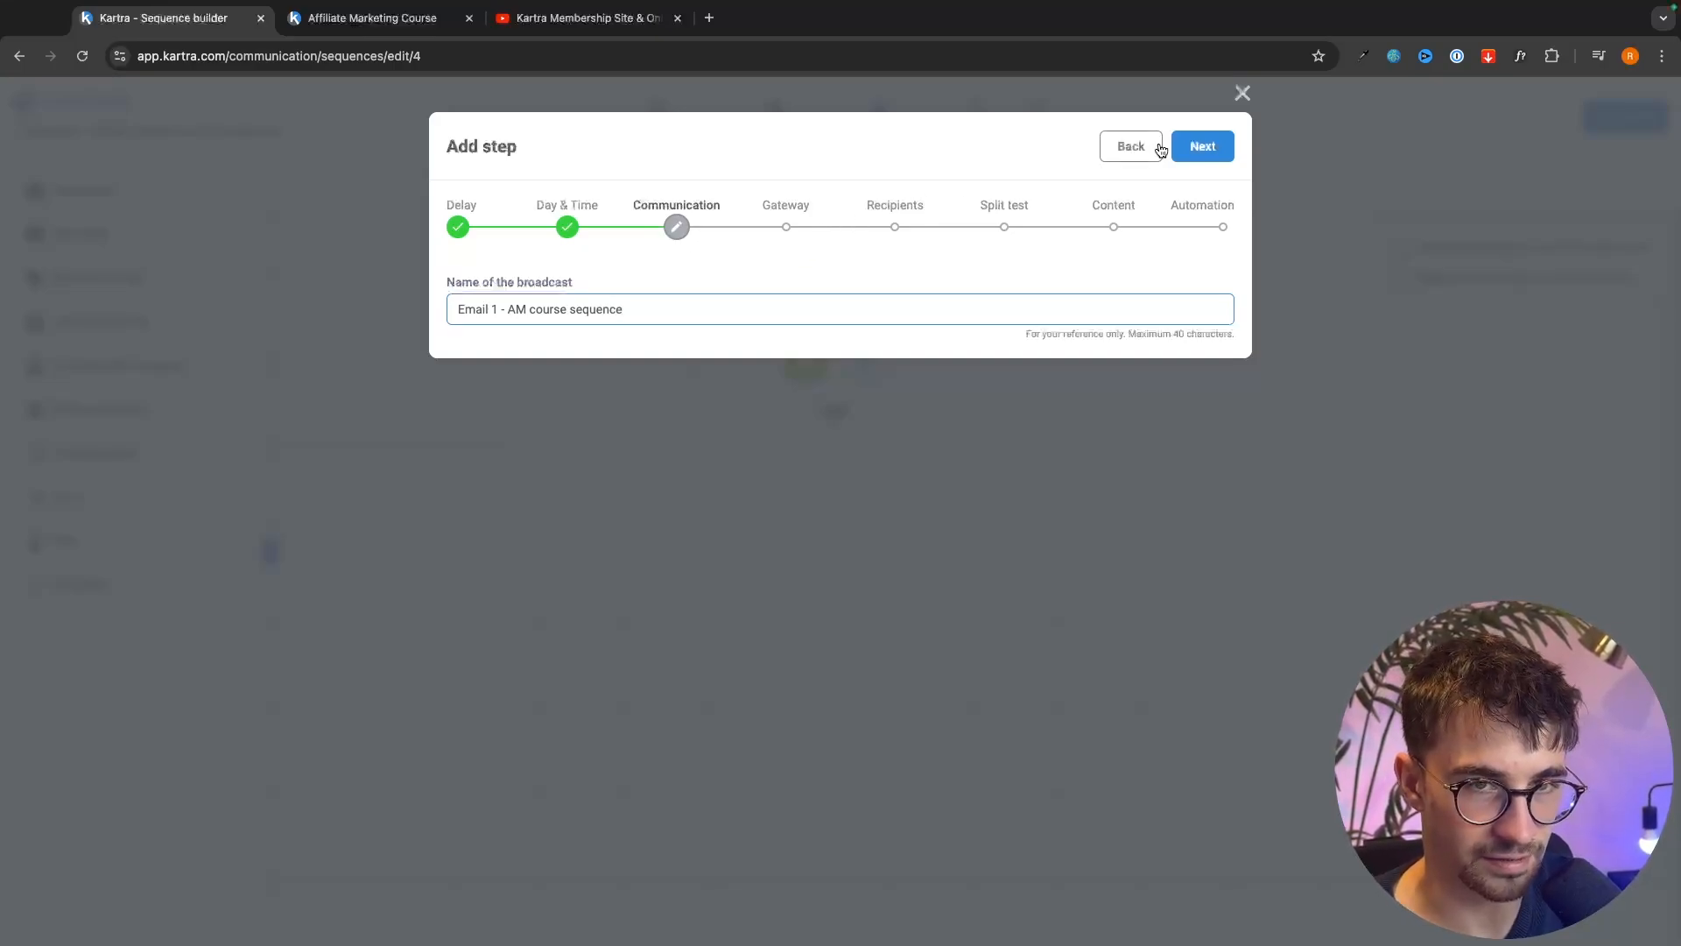
click(1196, 146)
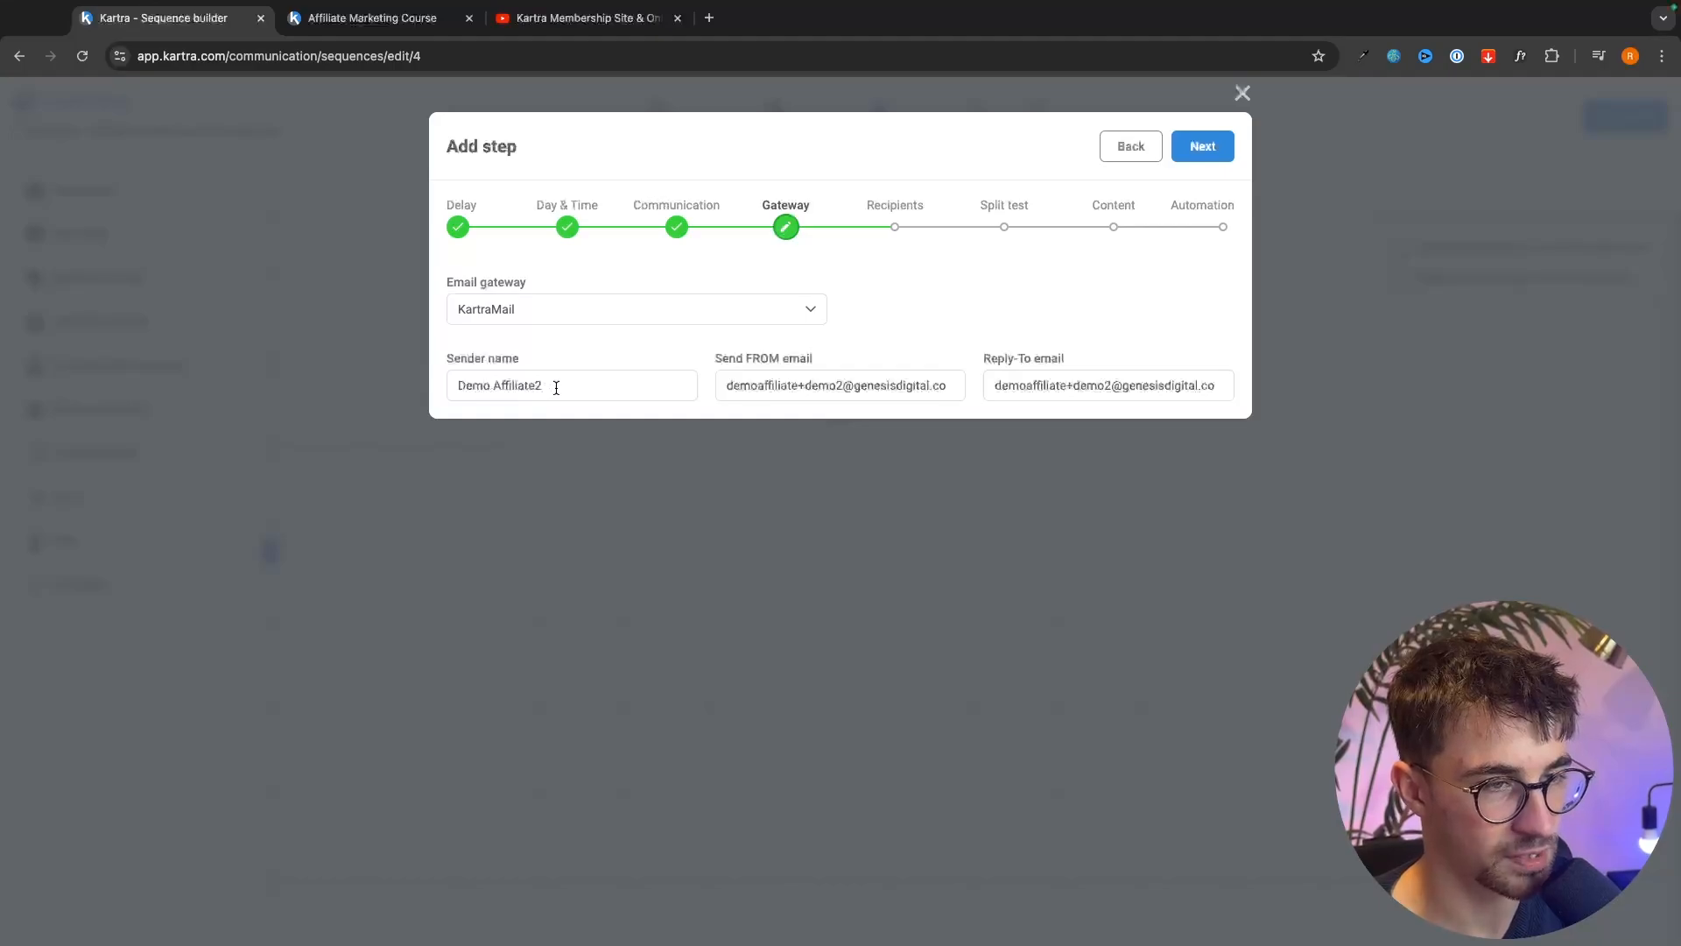
- Replace the sender name with the course owner's full name and continue with the KartraMail gateway
drag(556, 388, 455, 388)
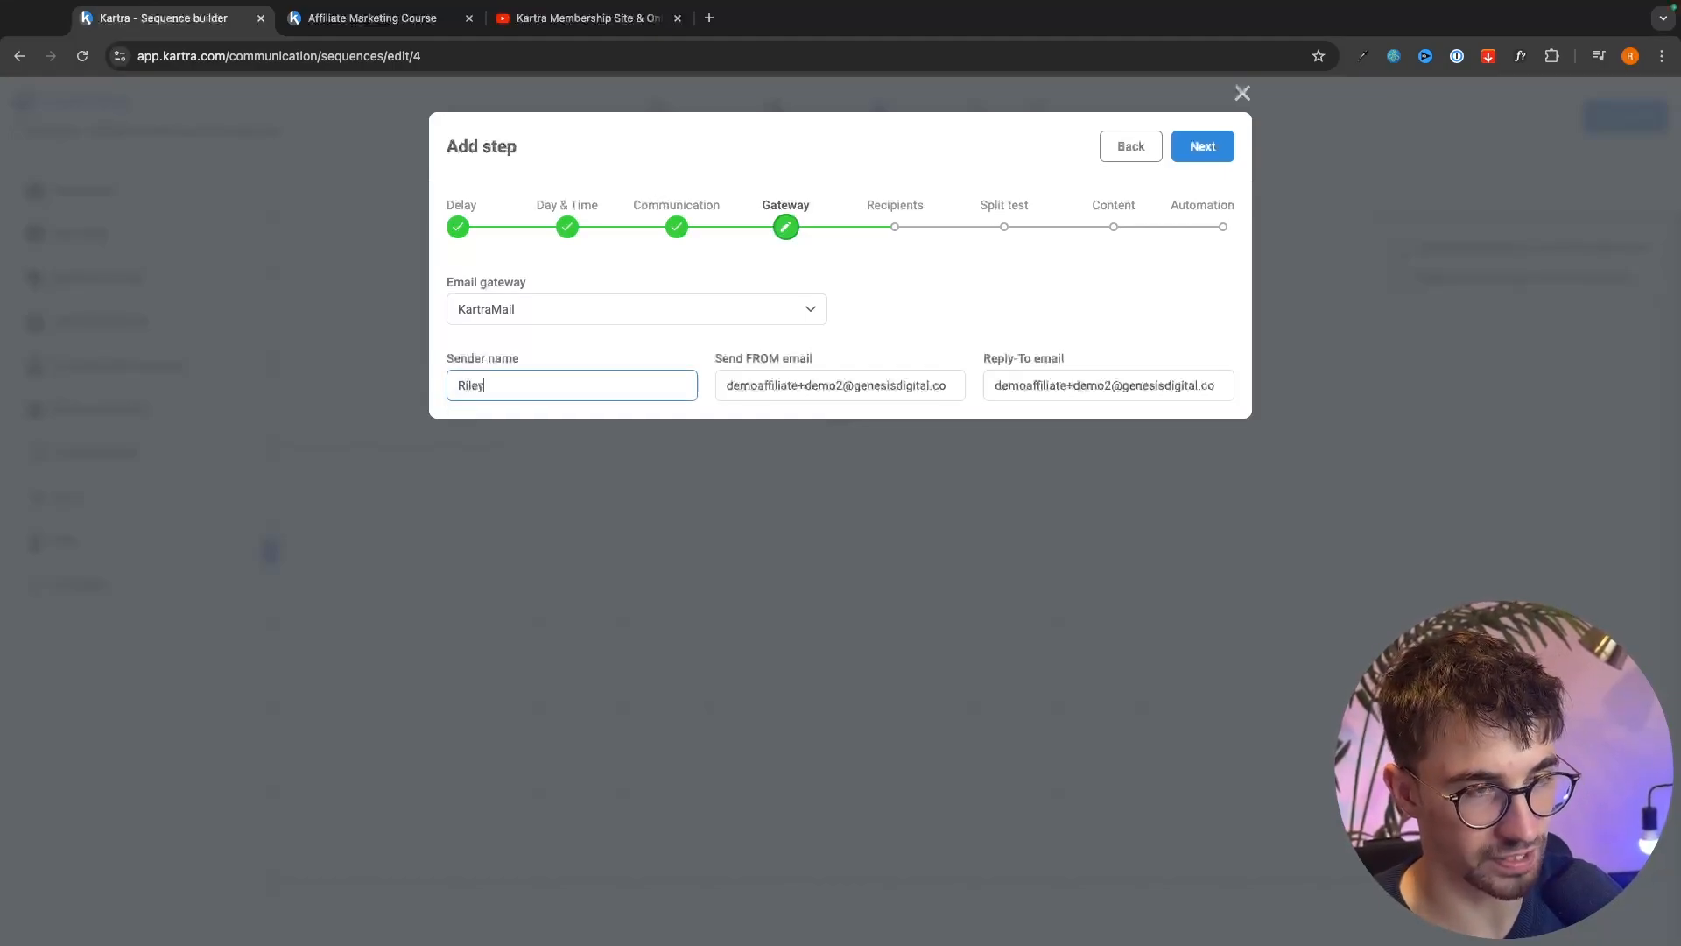
text(lden)
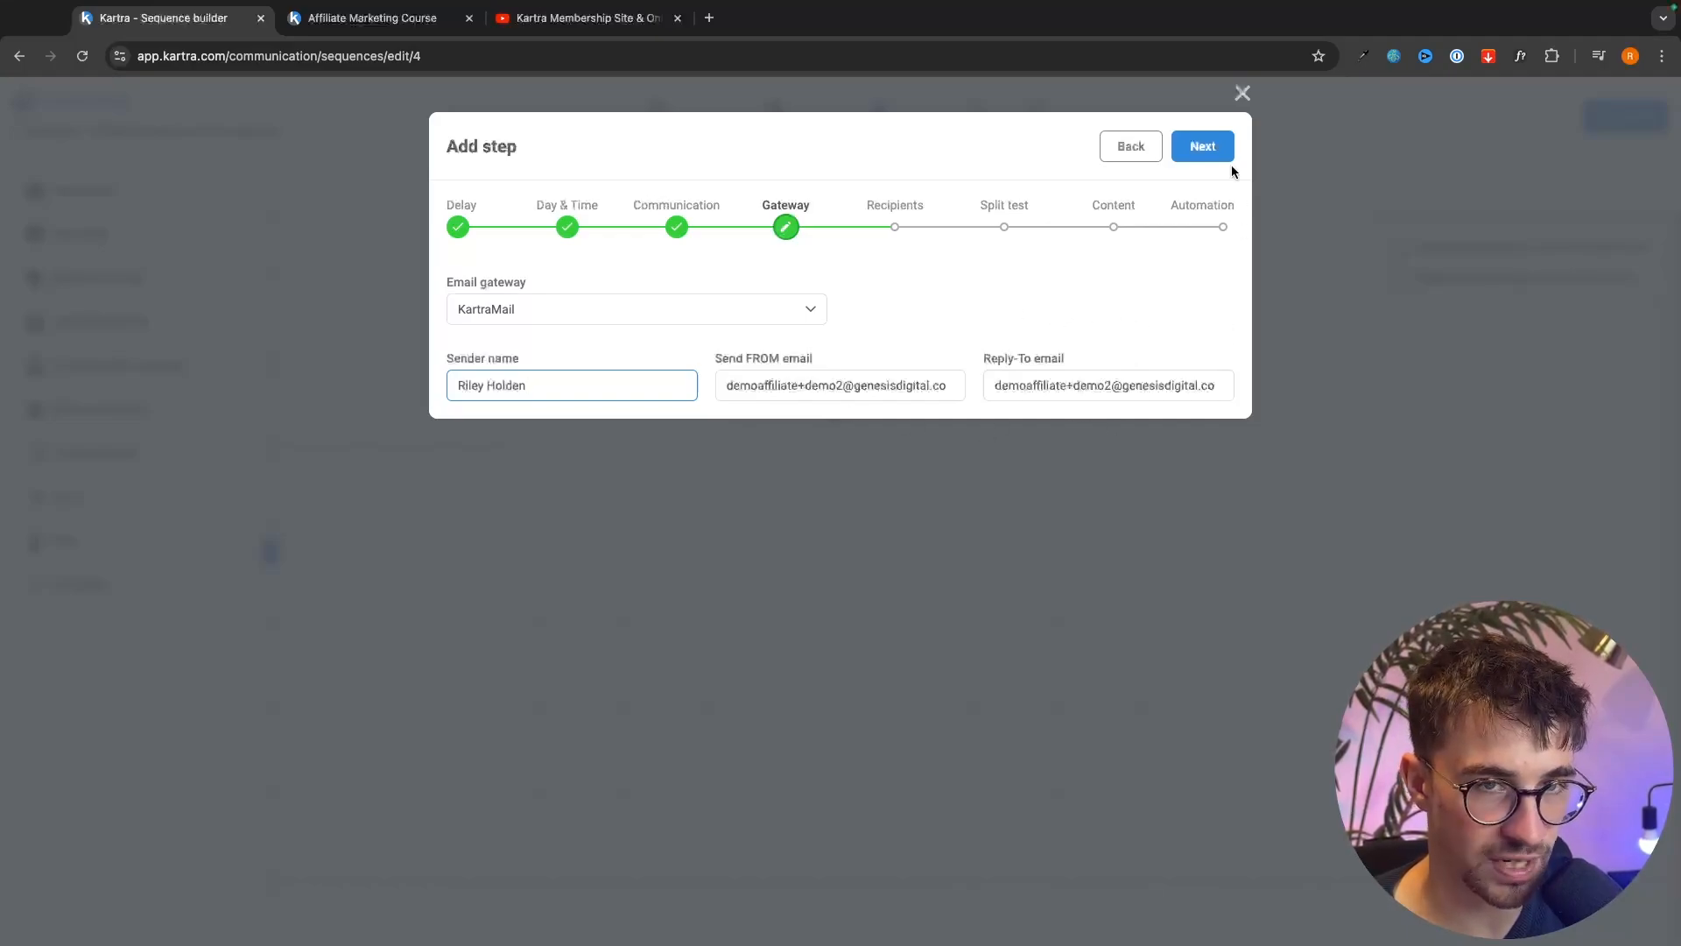
click(1203, 147)
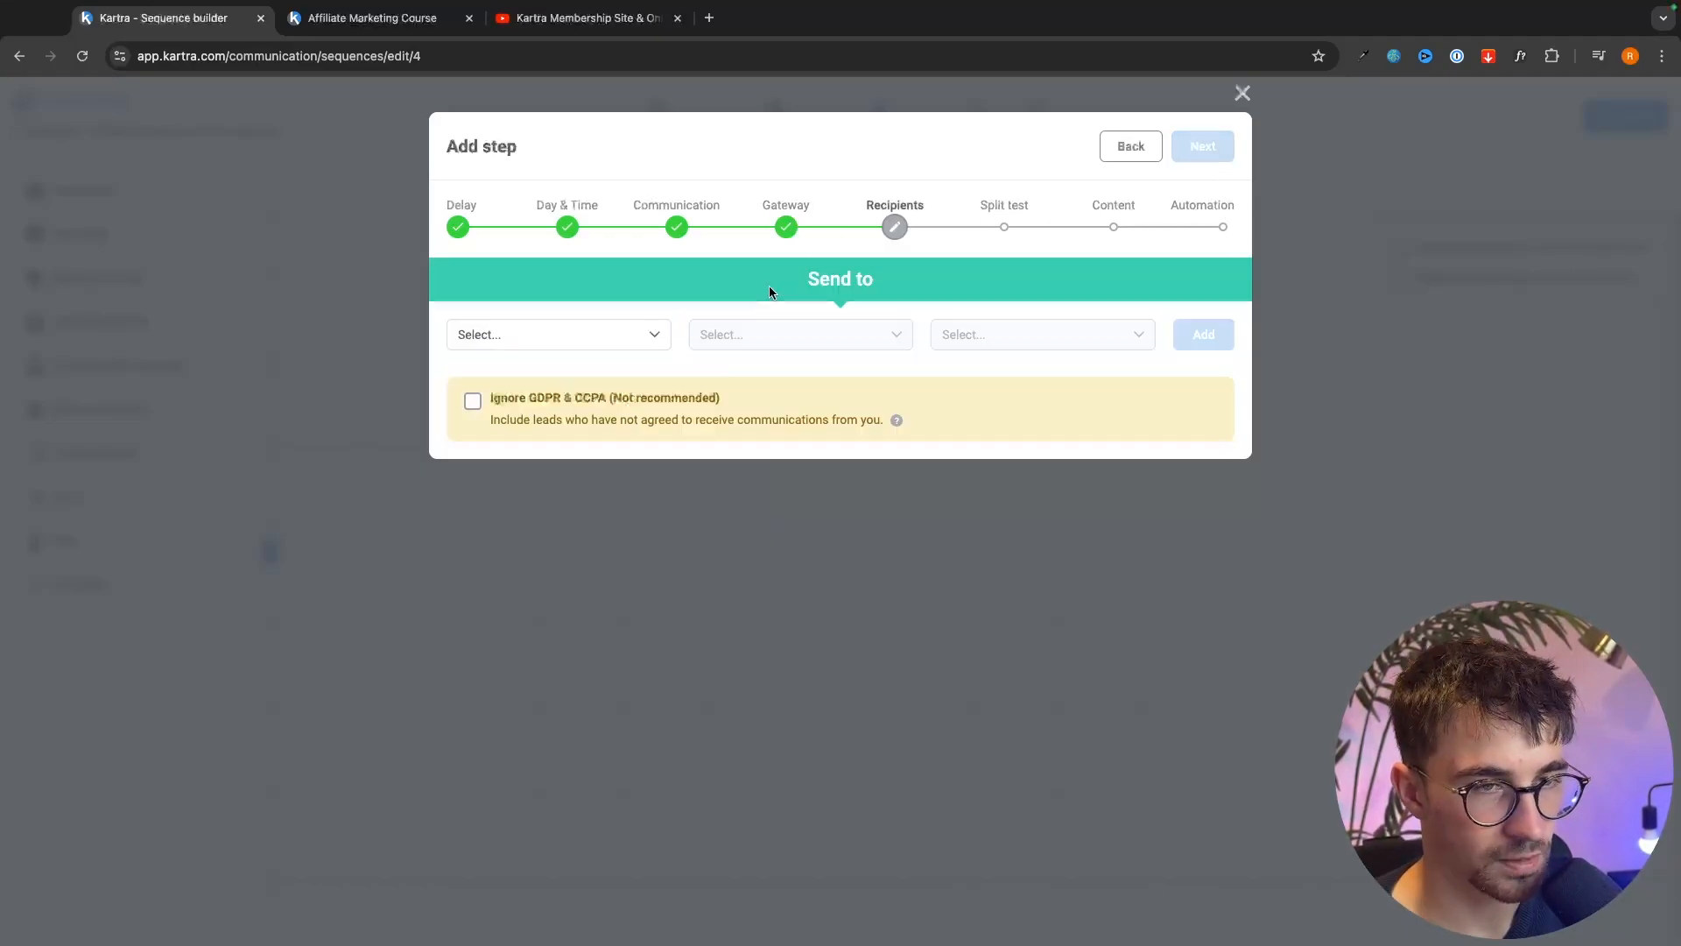
- Set the recipients to anyone reaching this step and choose a single email instead of an A/B split test
click(517, 332)
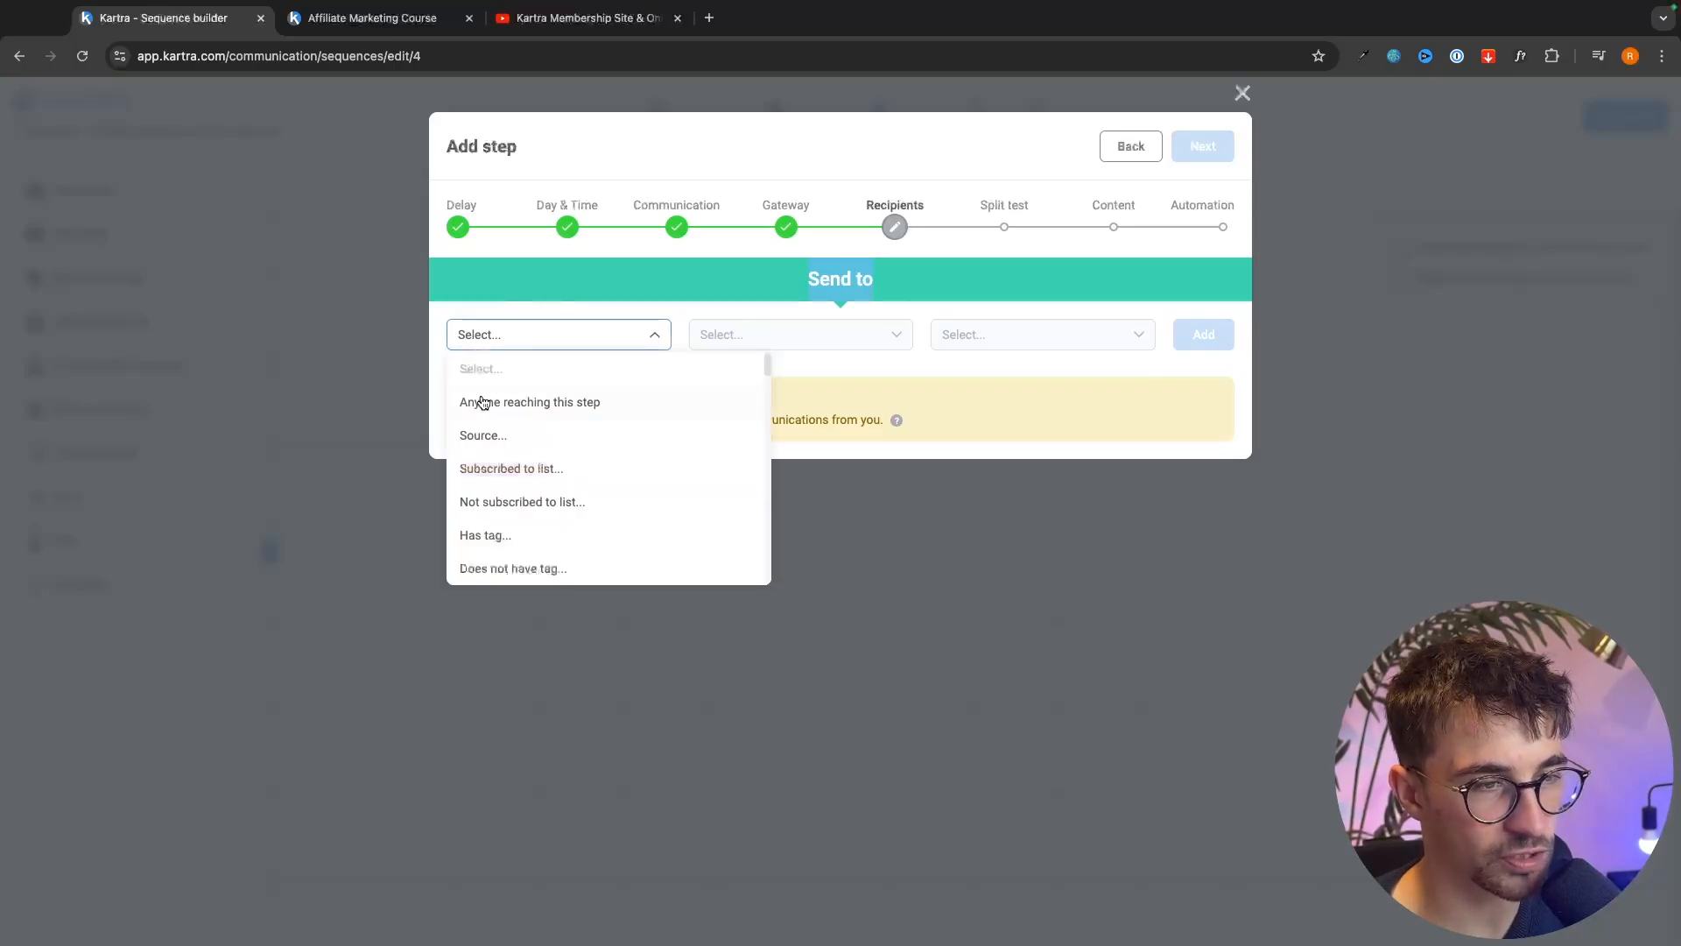
click(589, 405)
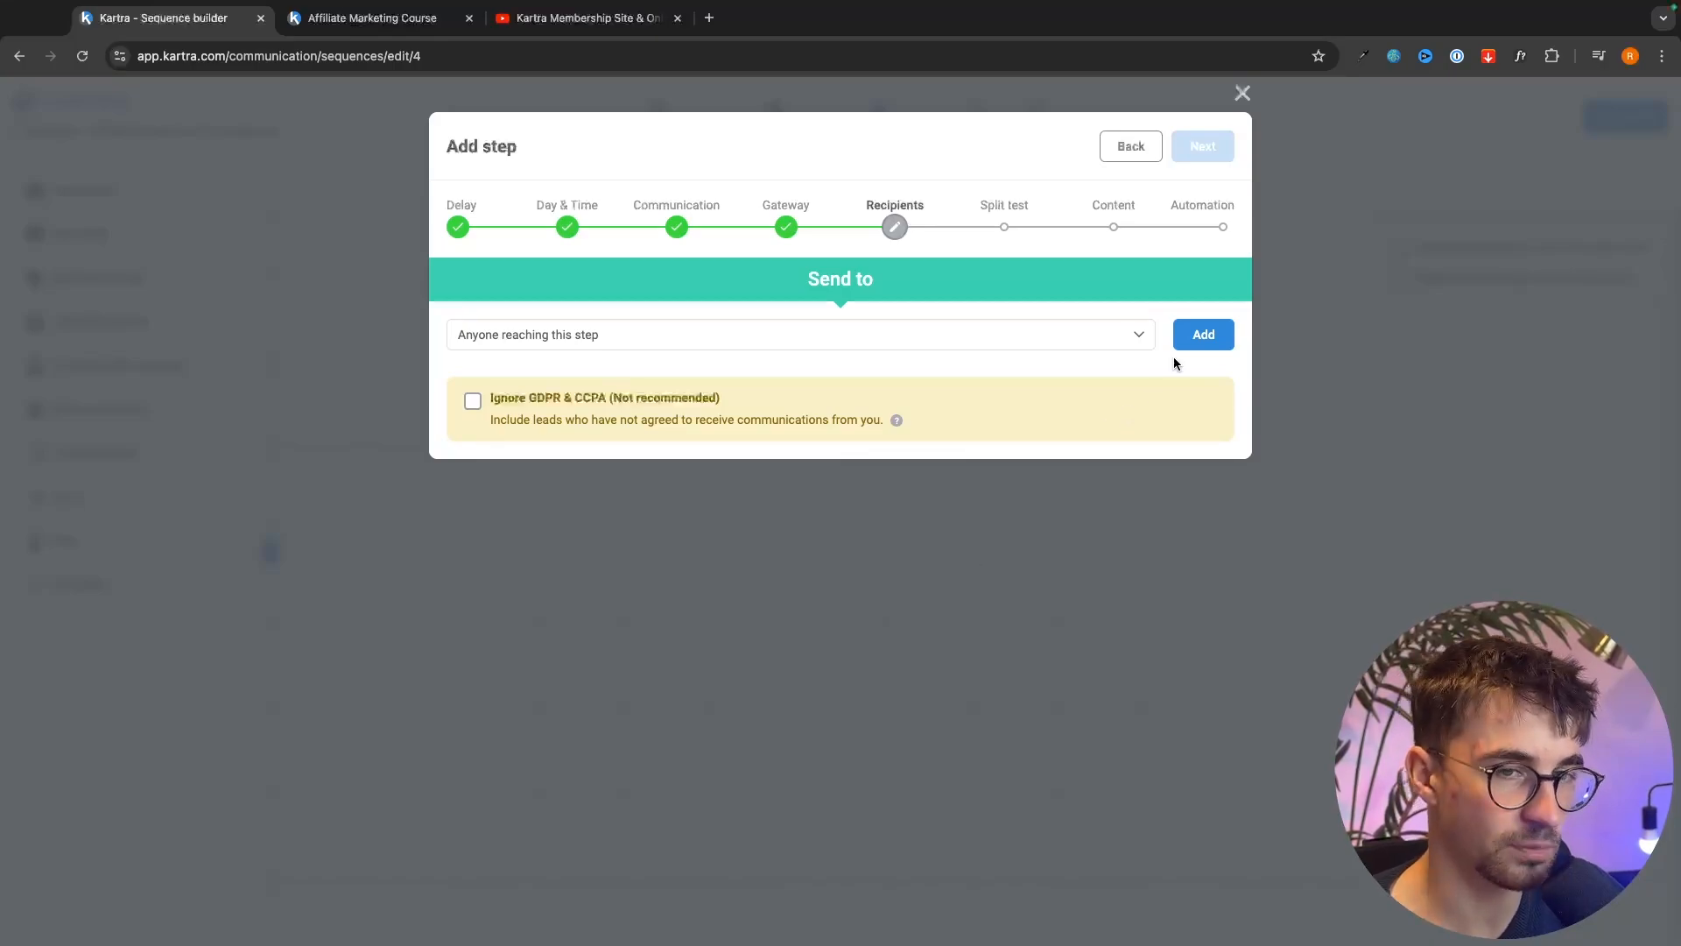
click(1201, 338)
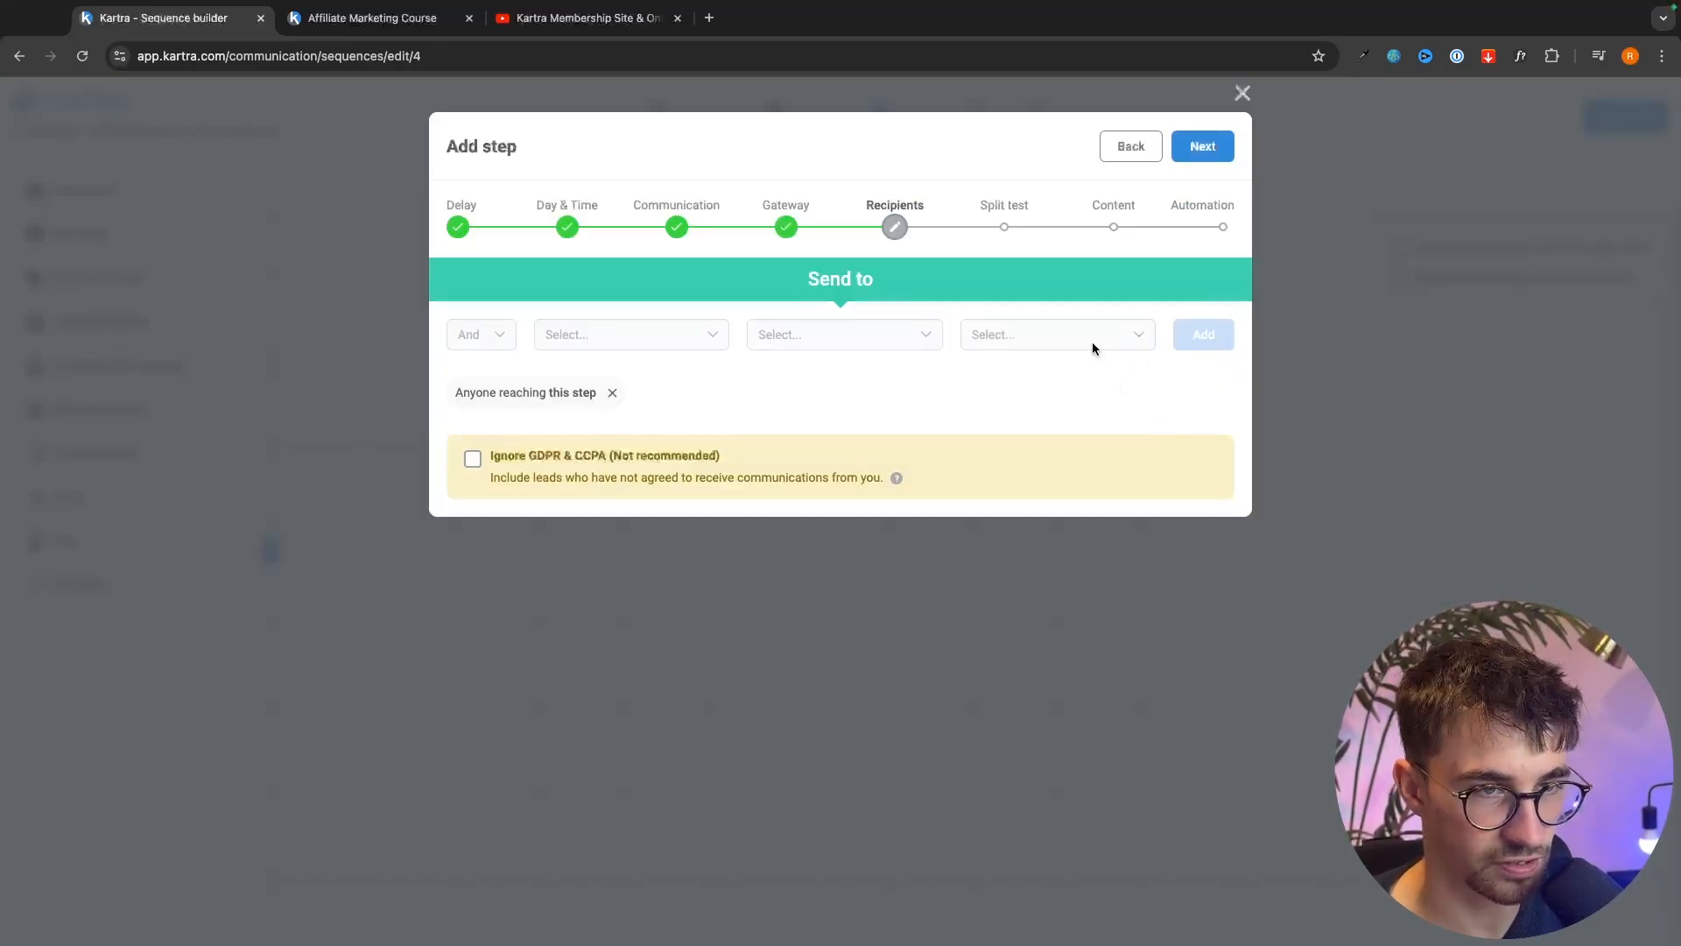
click(1203, 147)
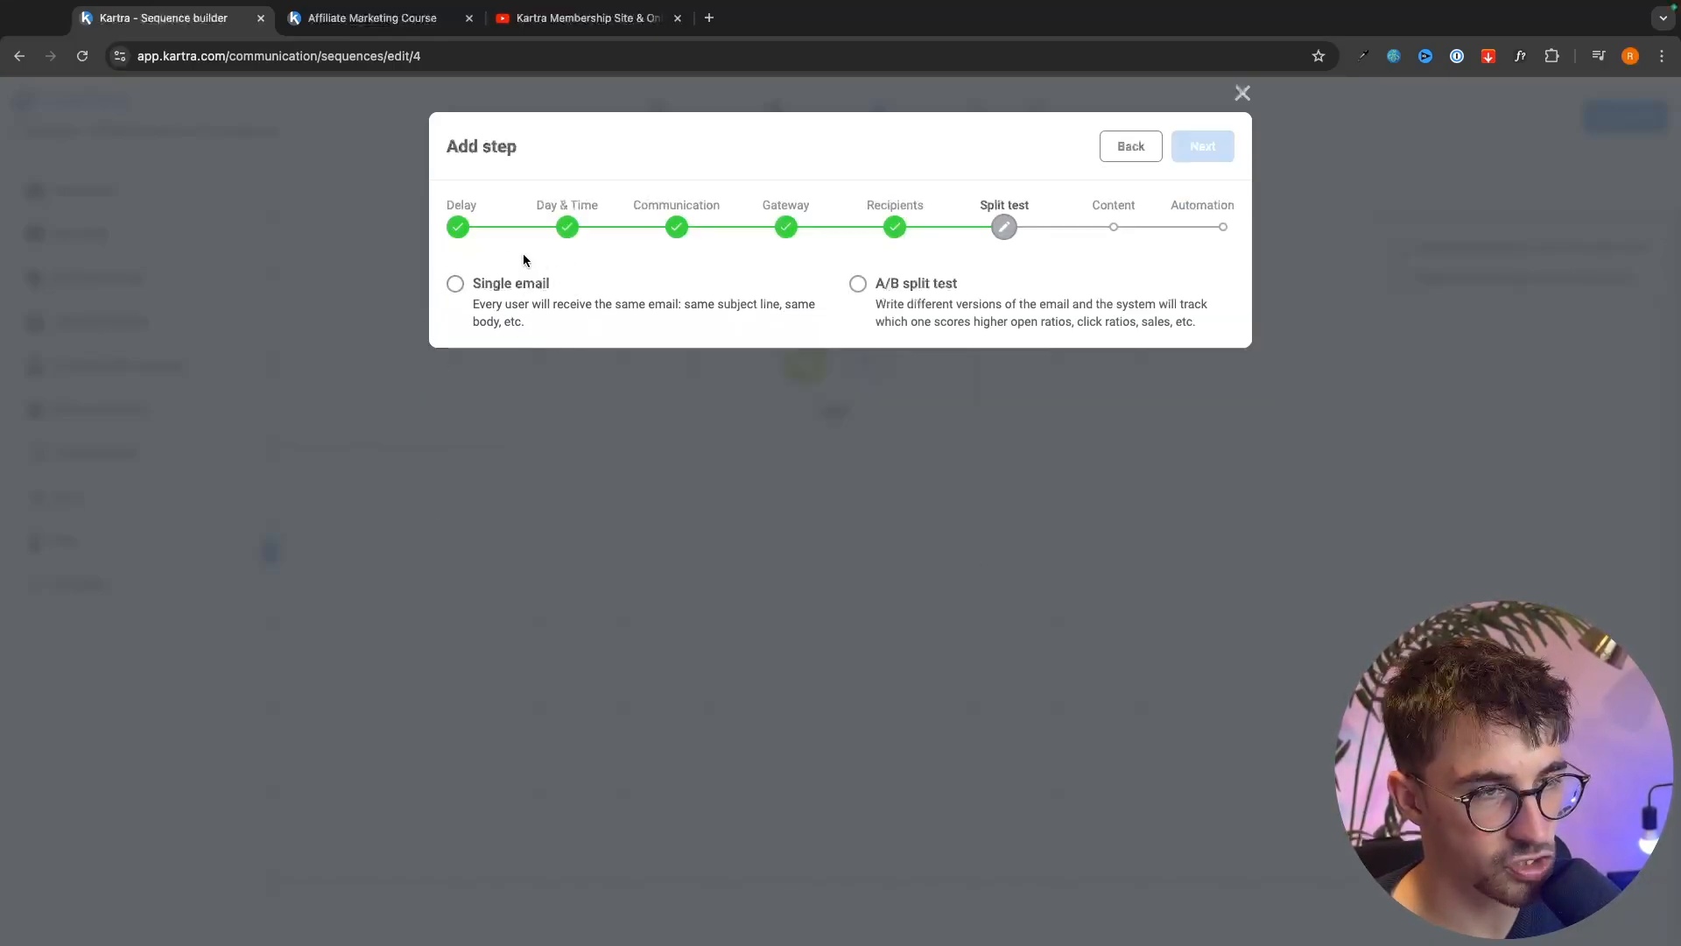
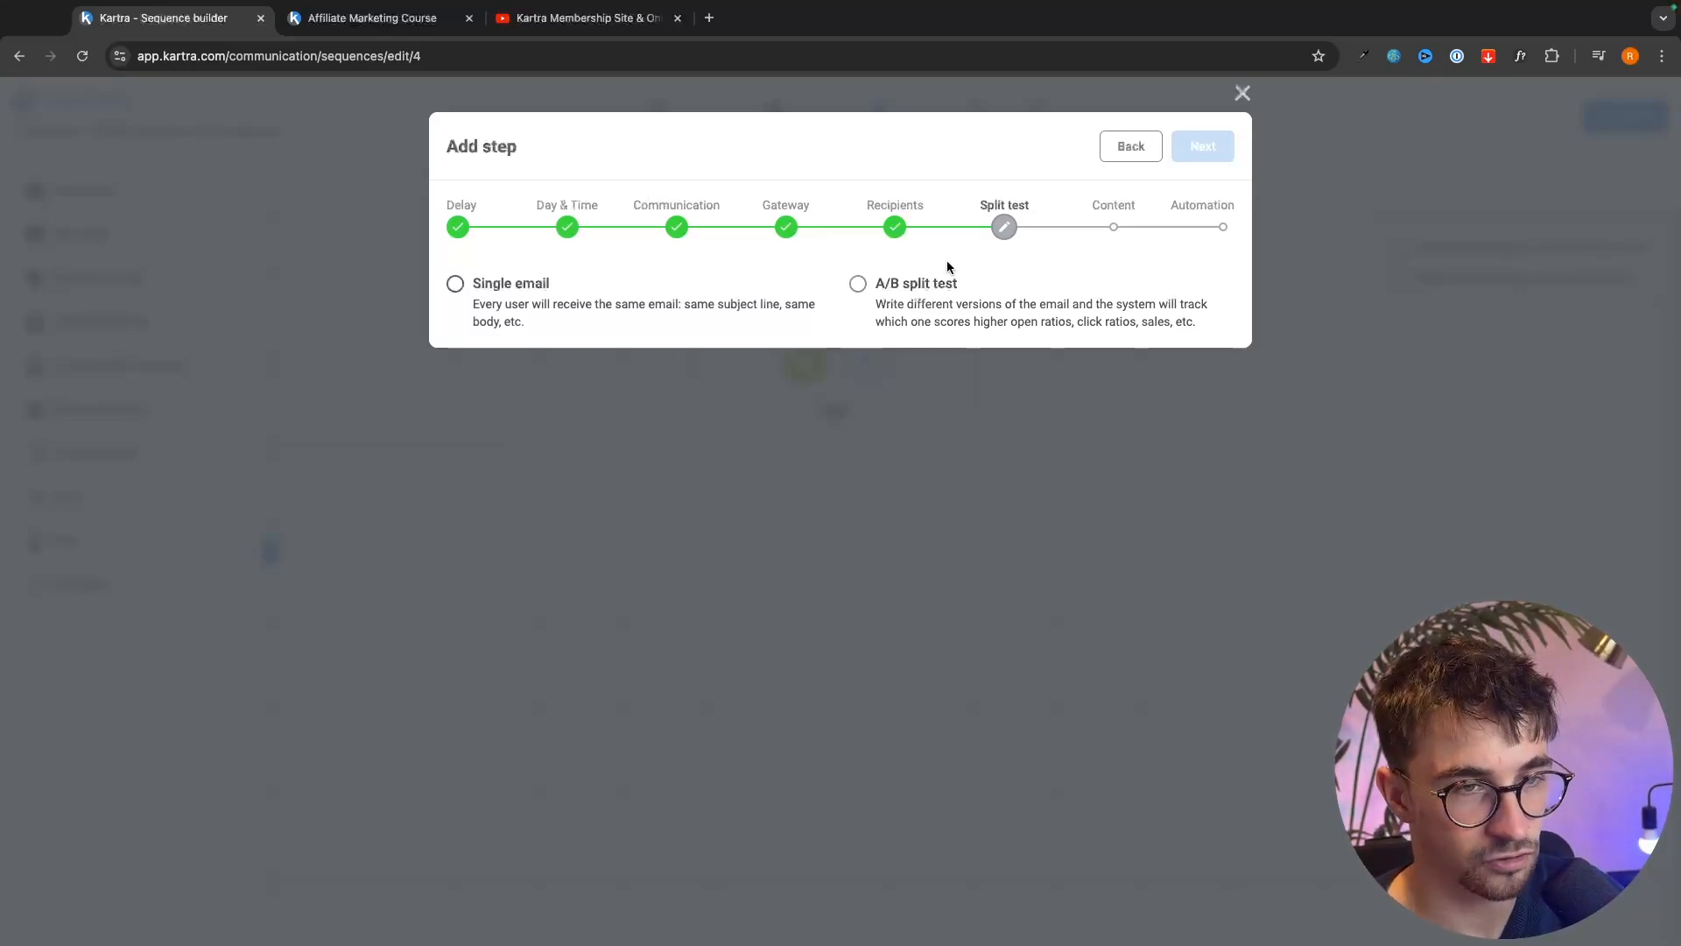
click(456, 283)
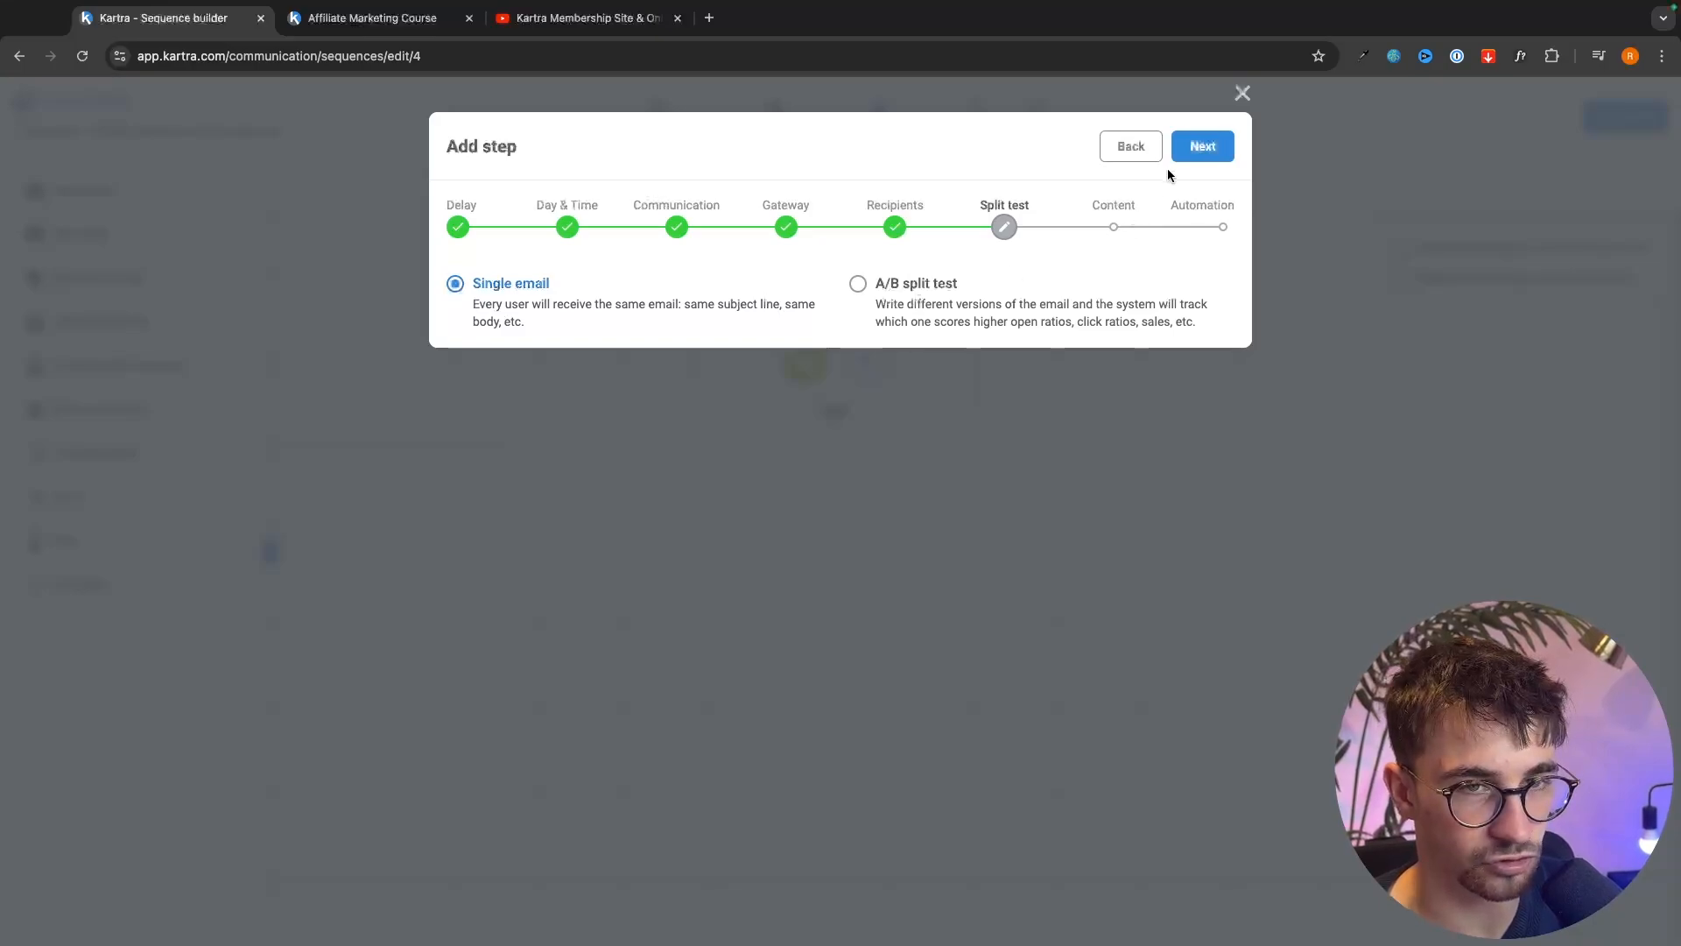
click(1195, 152)
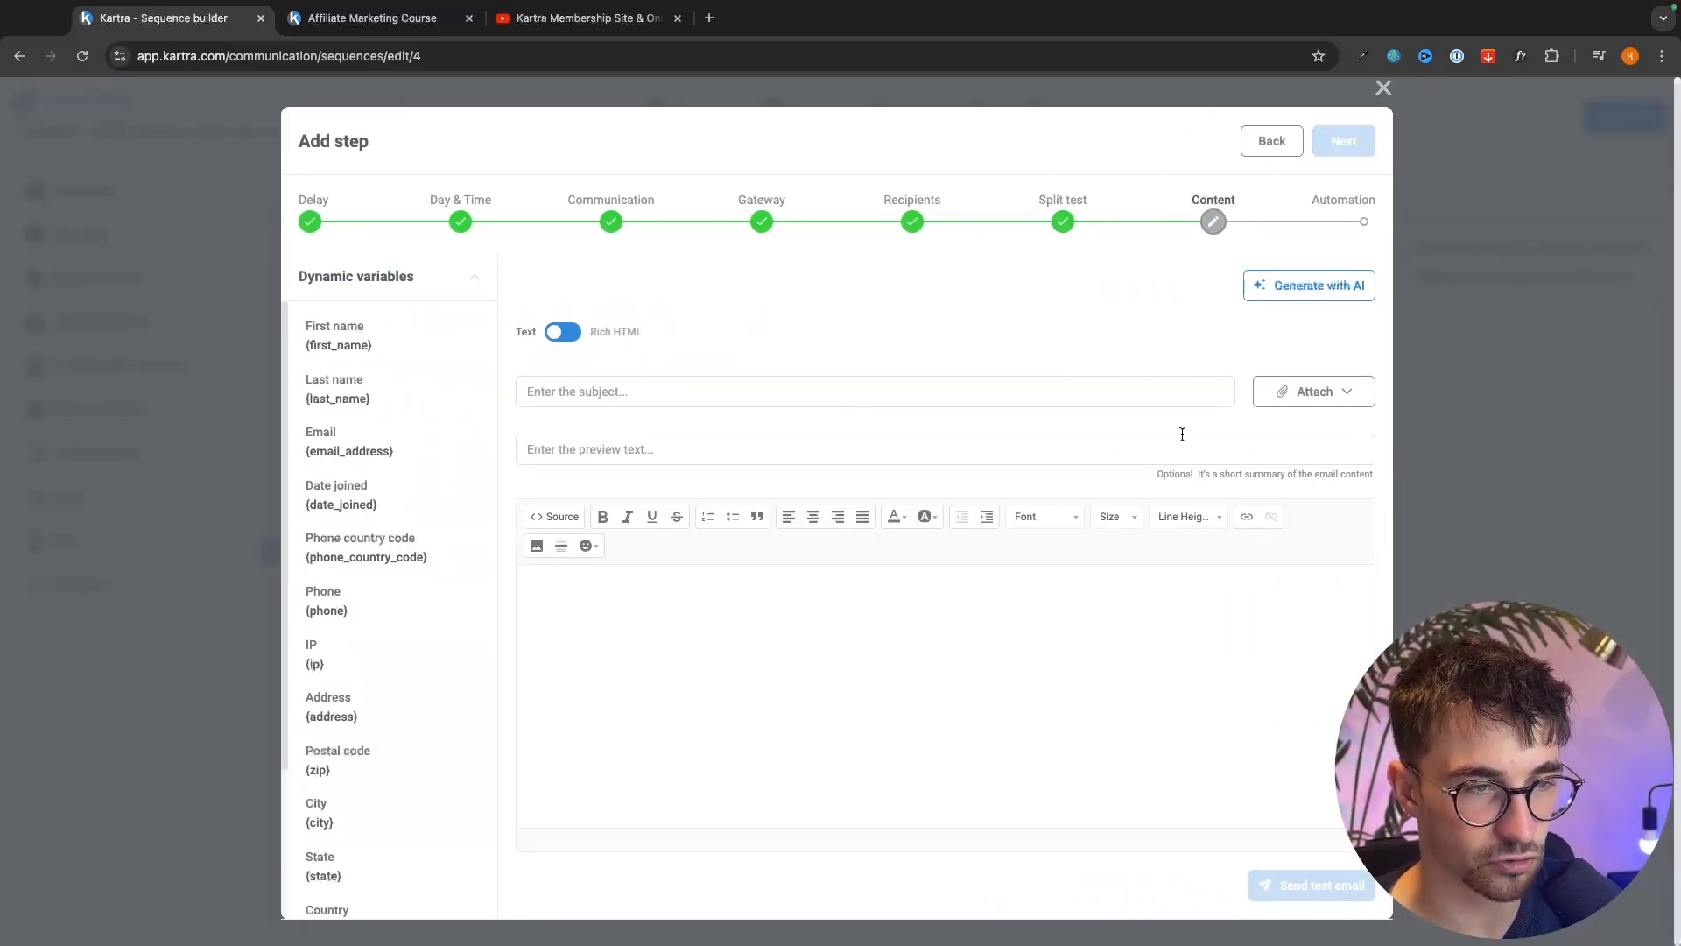
- Enter "Welcome to the course" as the email subject and go to the message body
click(779, 397)
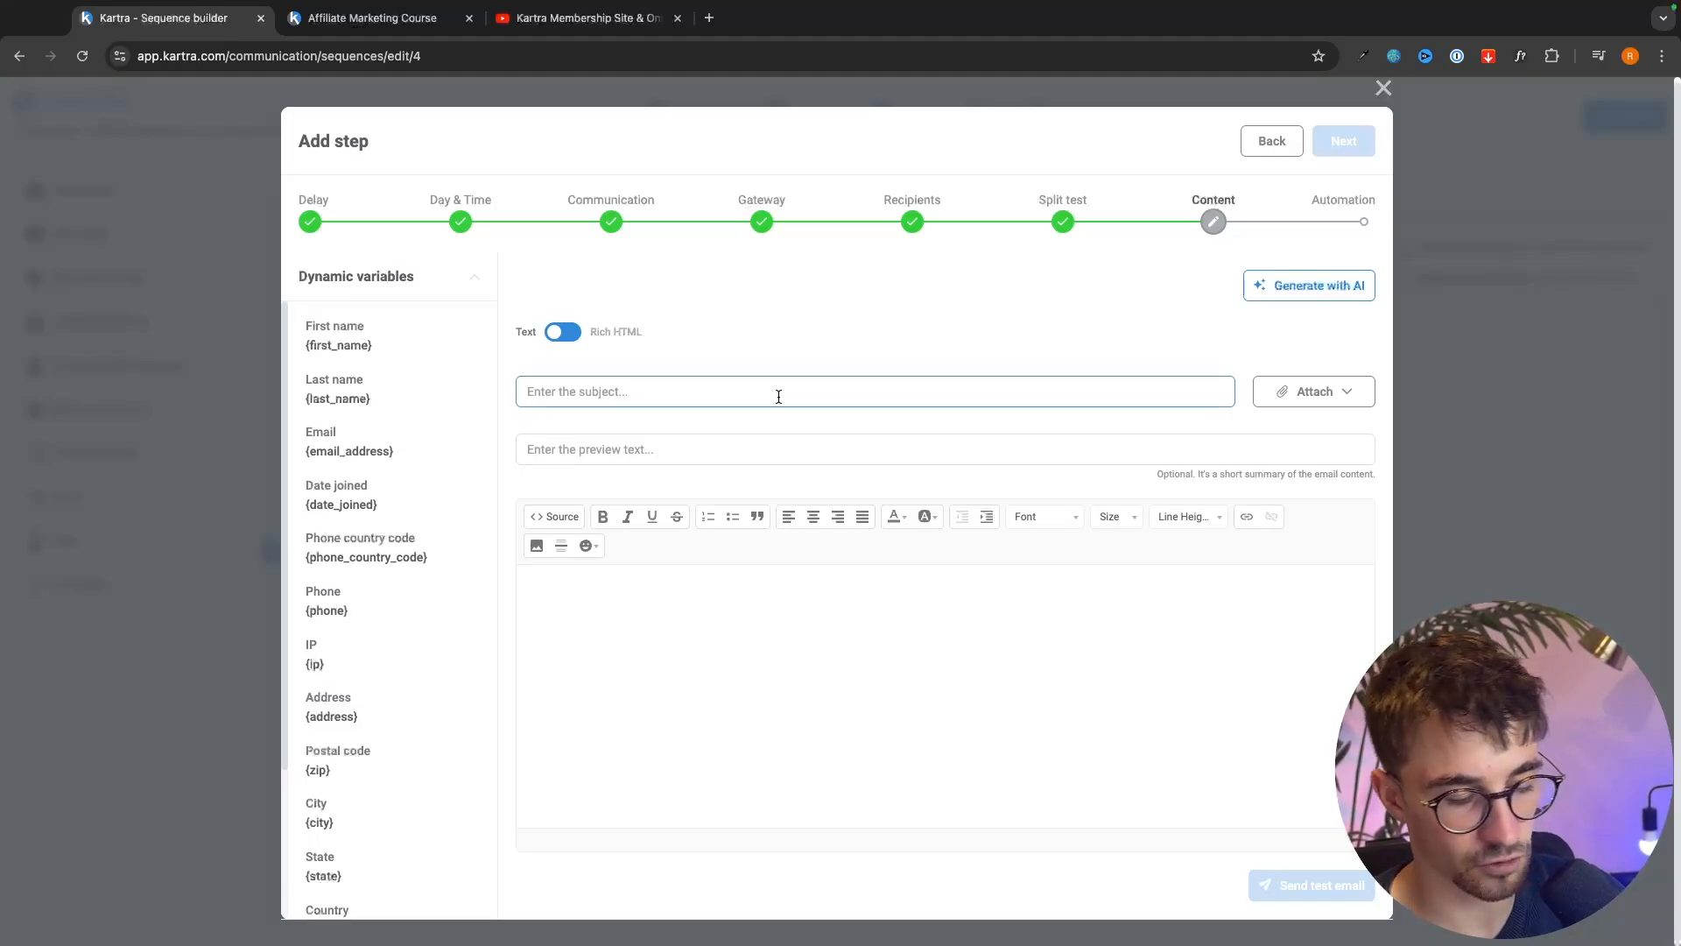
text(Welcome to th)
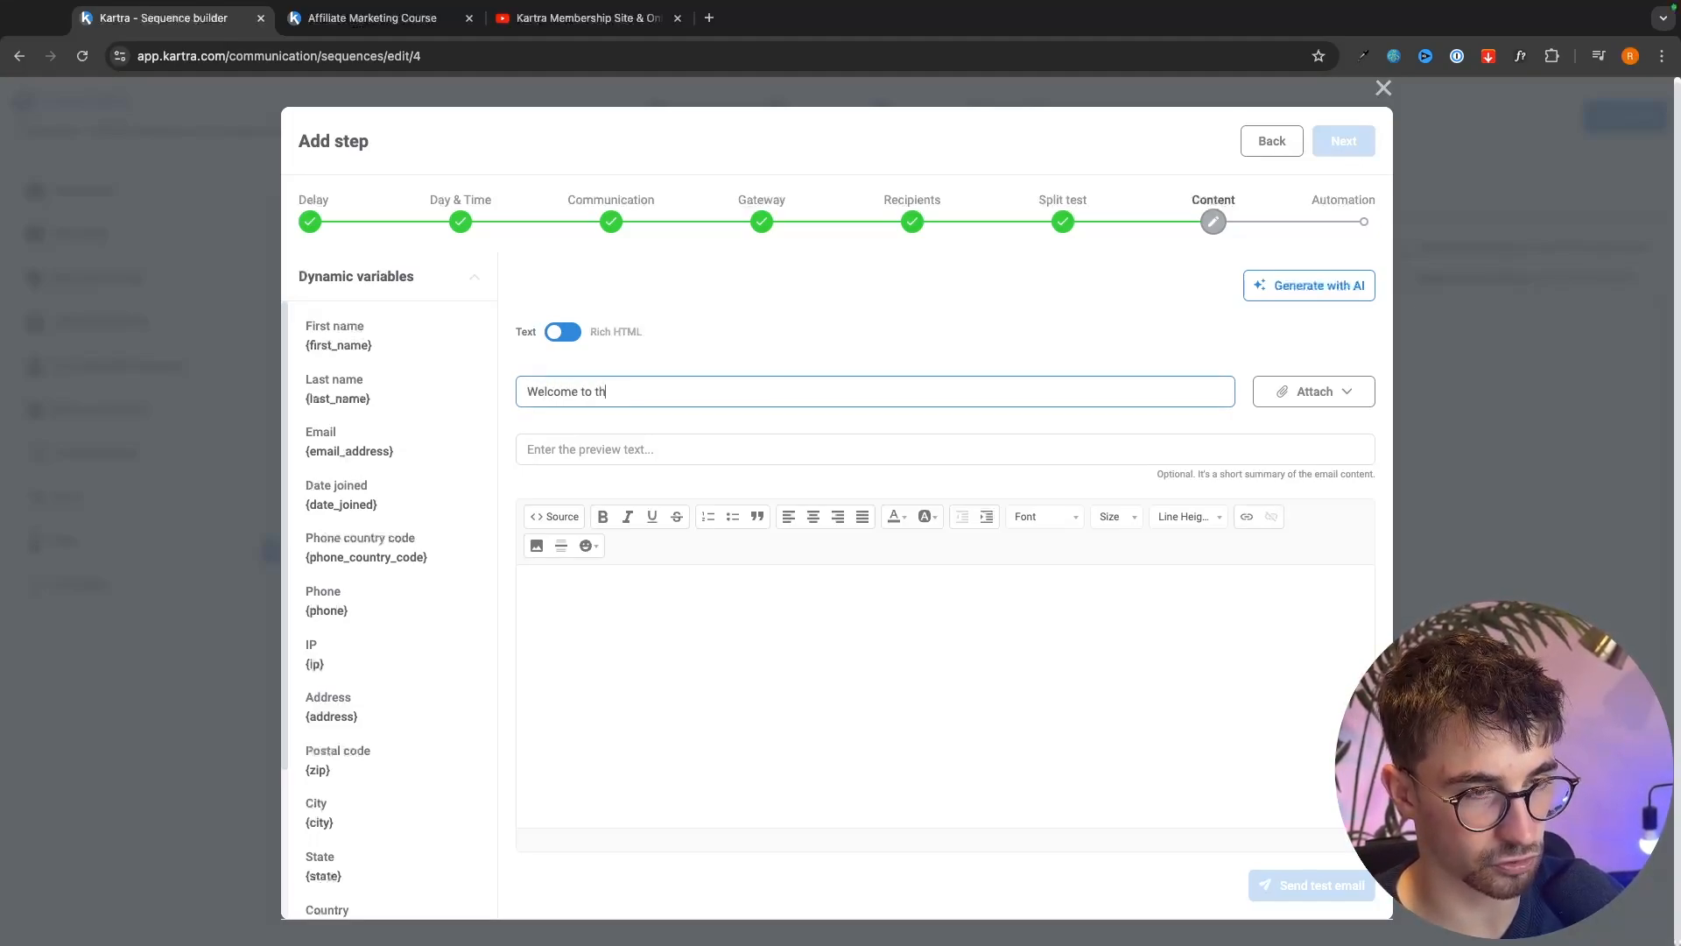
text(e course)
click(620, 601)
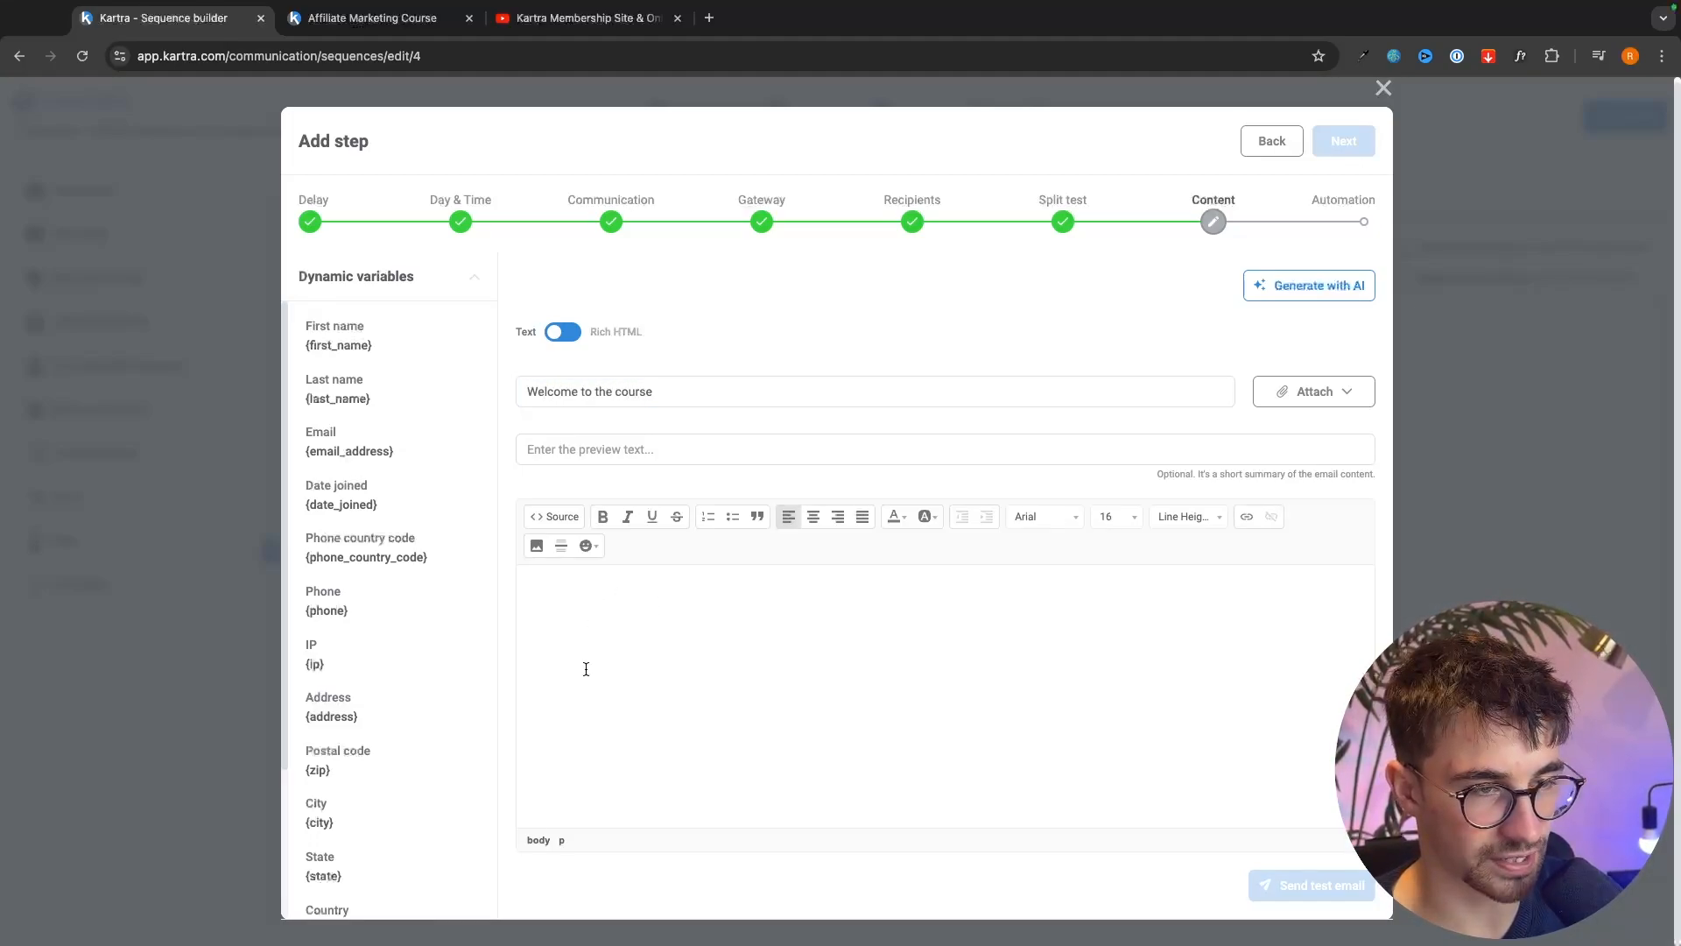
- Generate the email with Kartra AI in a Conversational tone, using the prompt "Create me a welcome email containing the course members access email and password"
click(1311, 293)
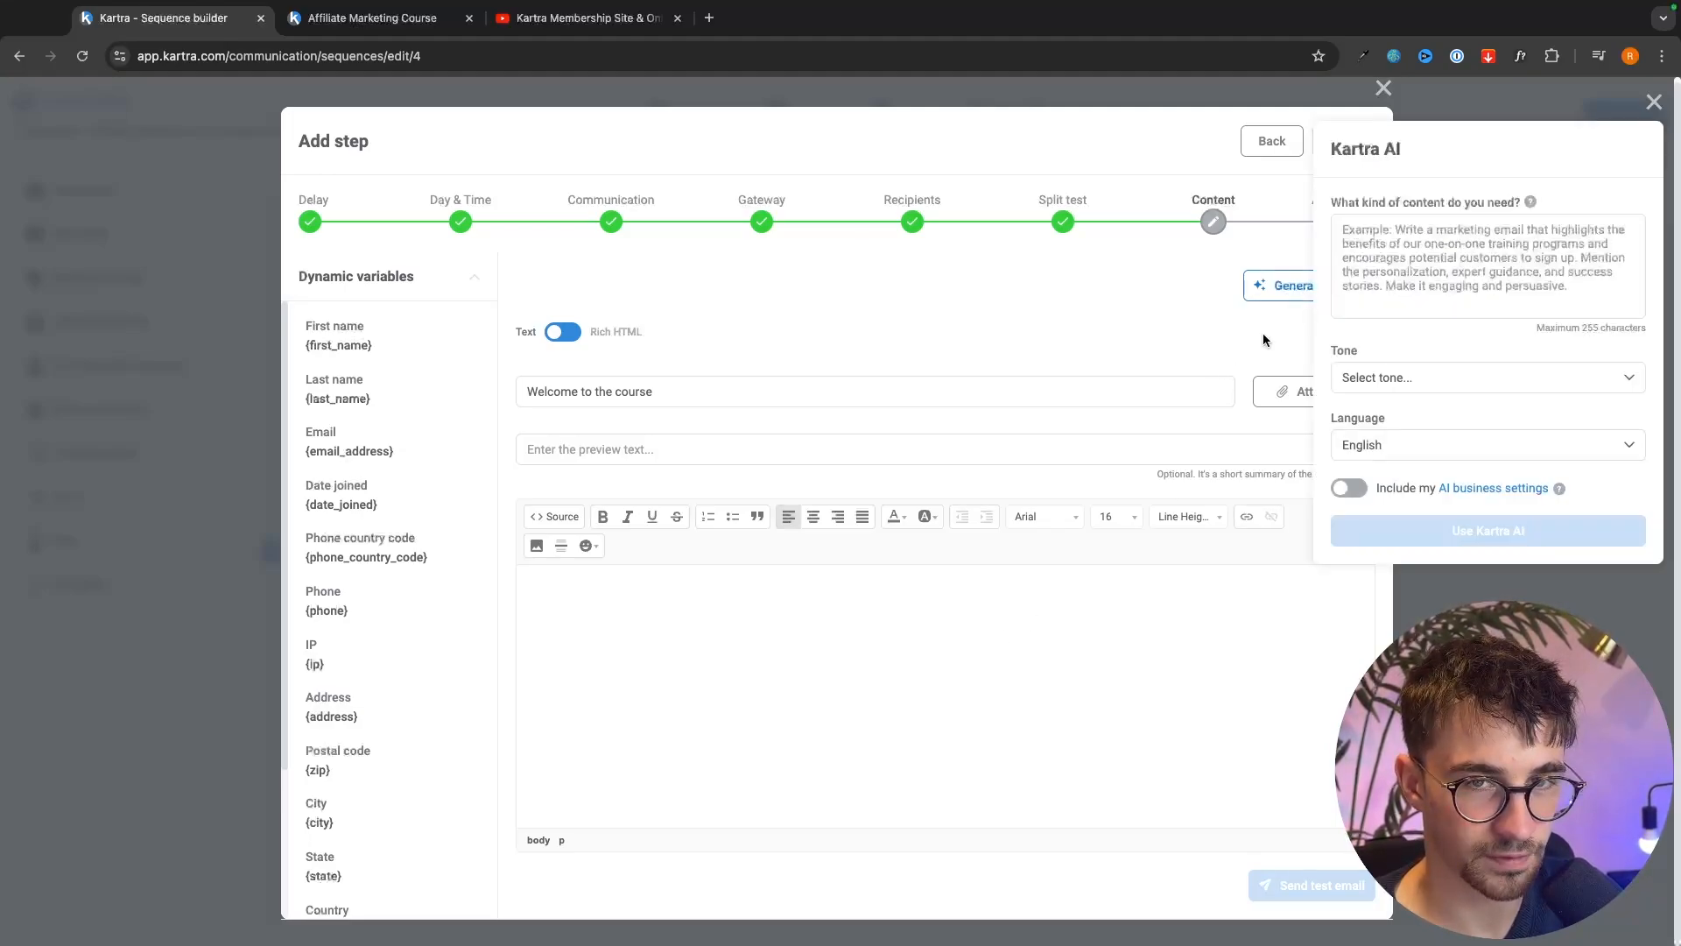
click(1424, 259)
key(super+v)
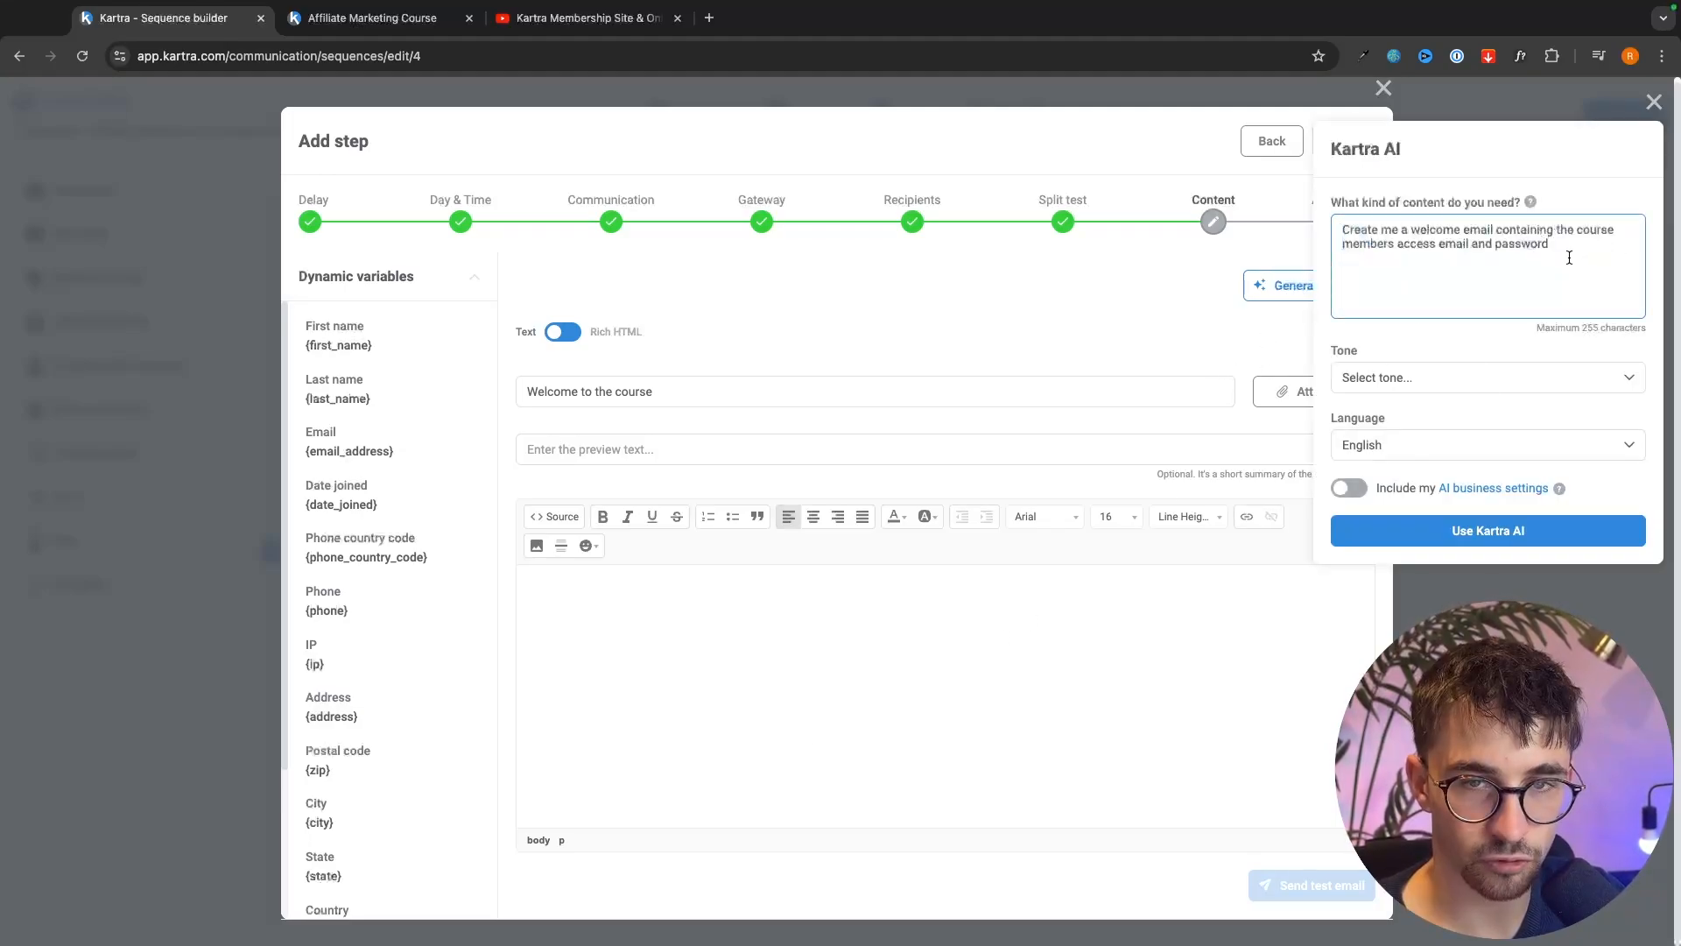
drag(1568, 252, 1304, 218)
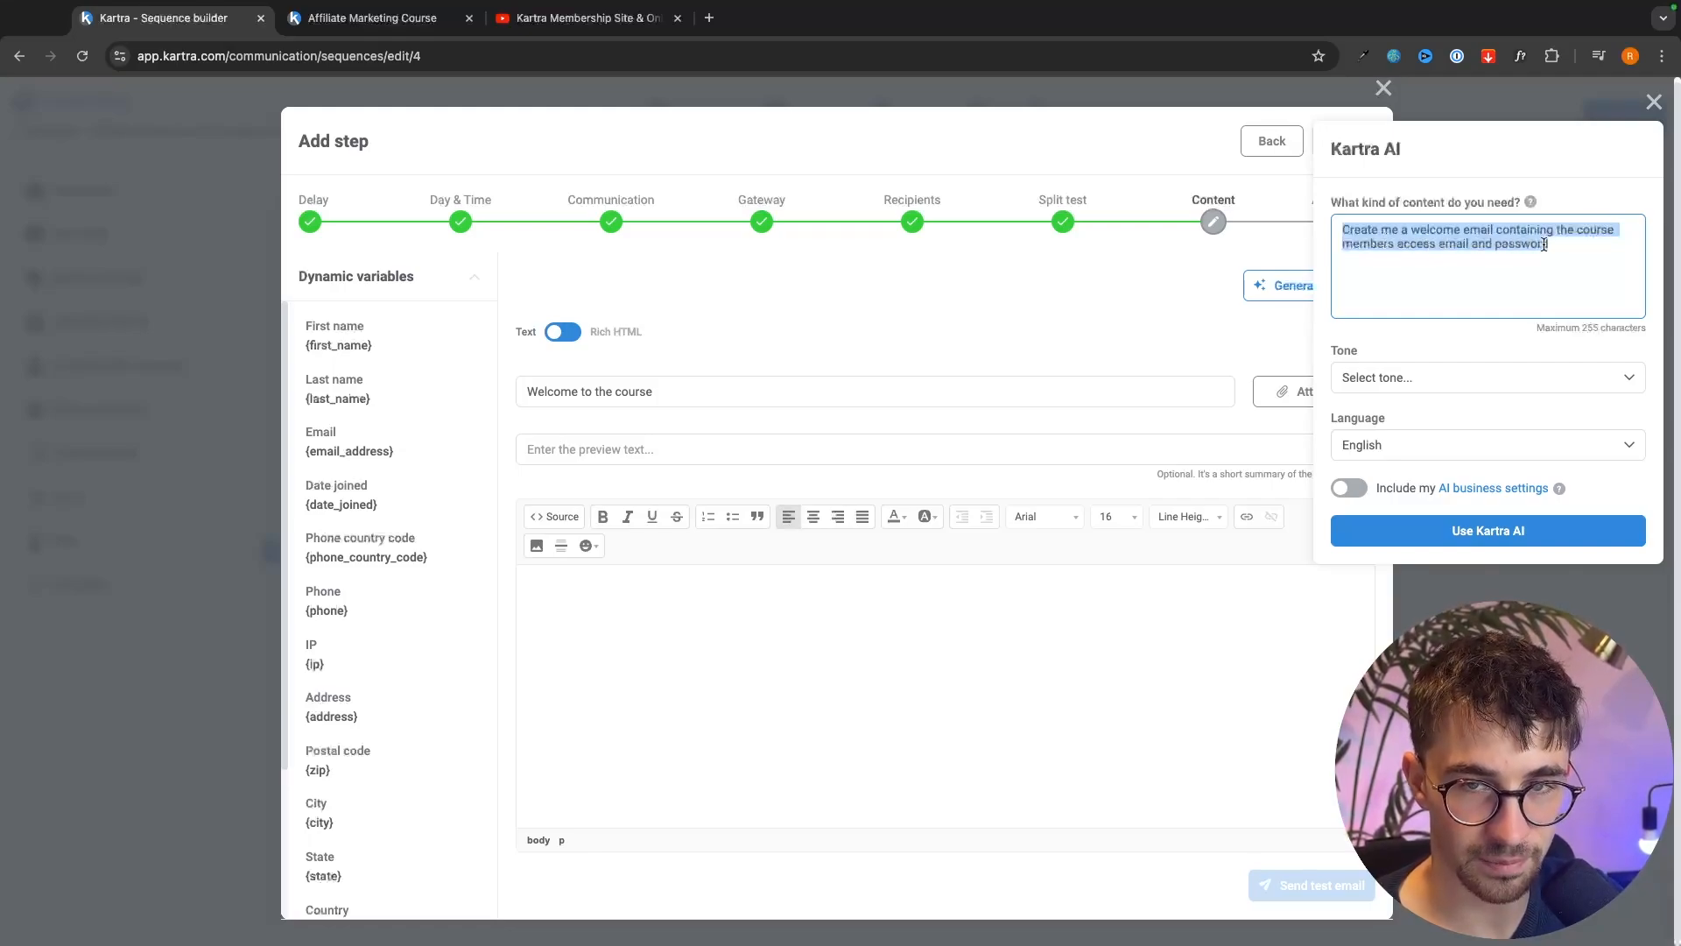
click(1434, 389)
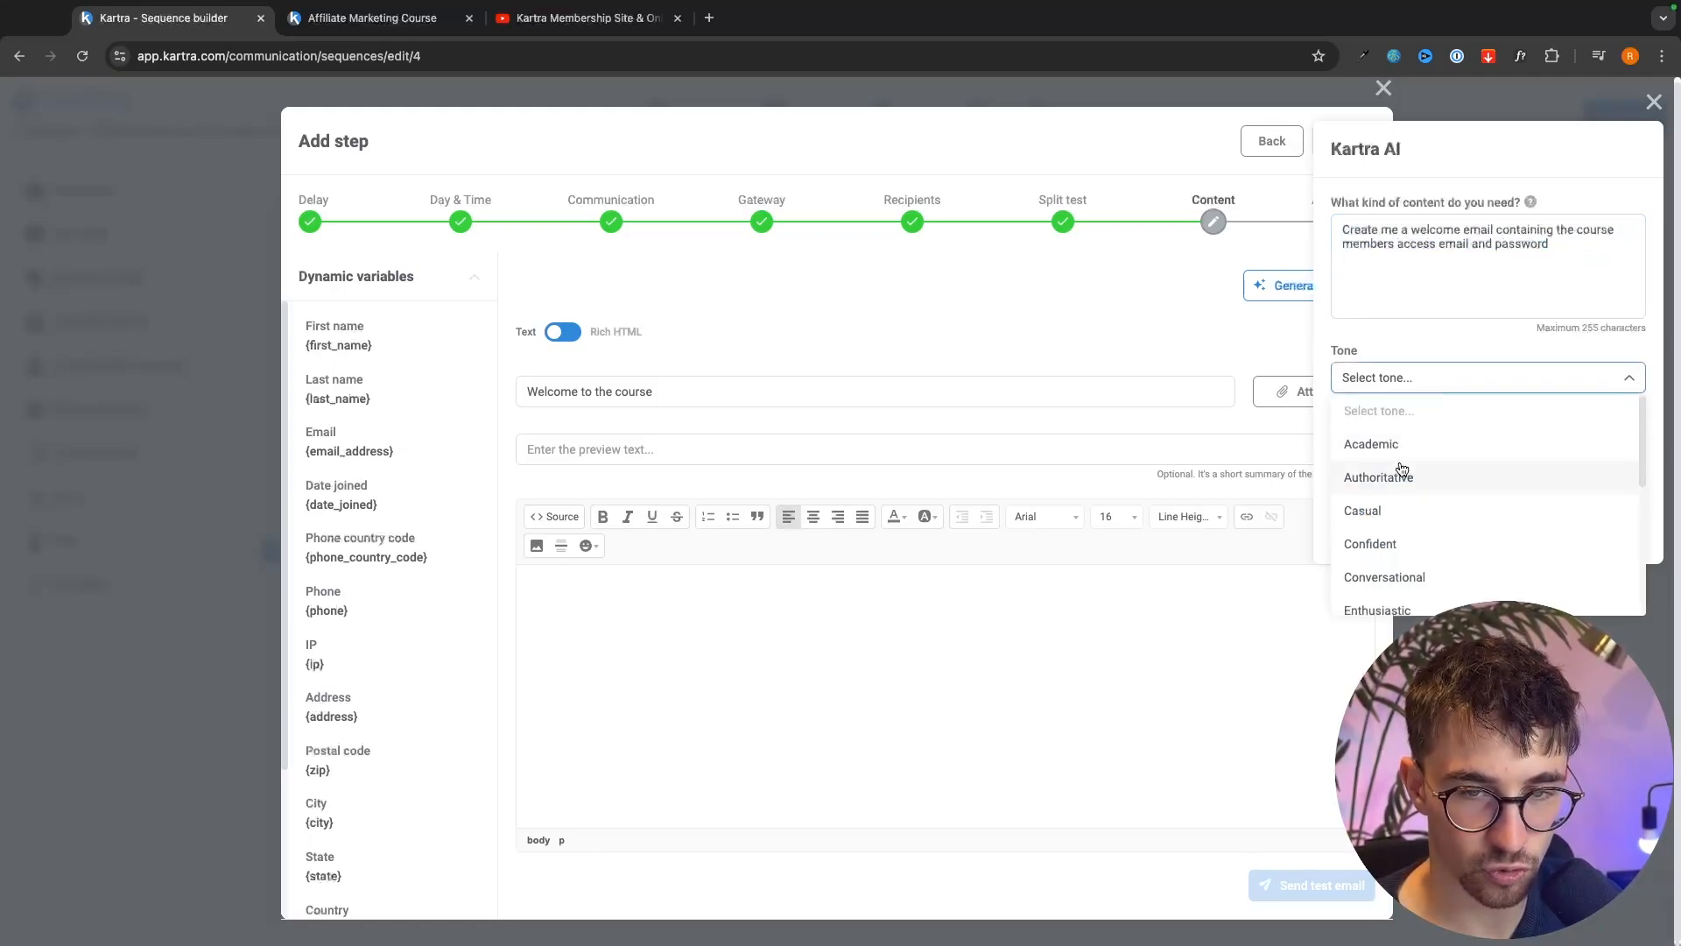
scroll(1402, 469, down, 1)
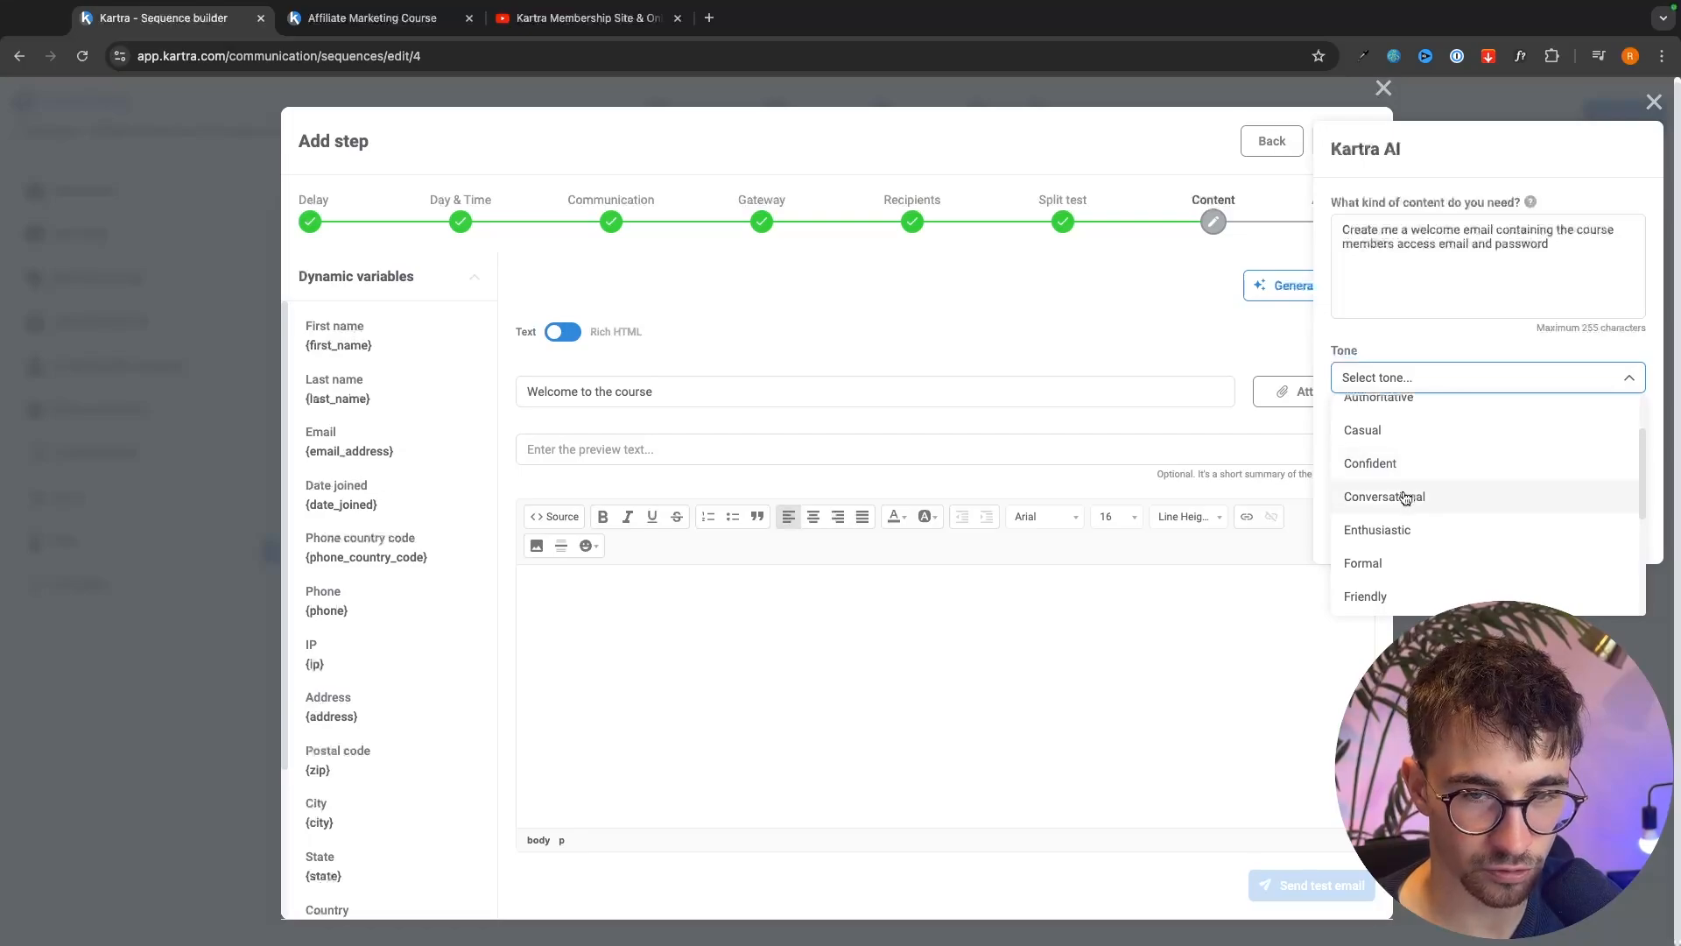
click(1511, 509)
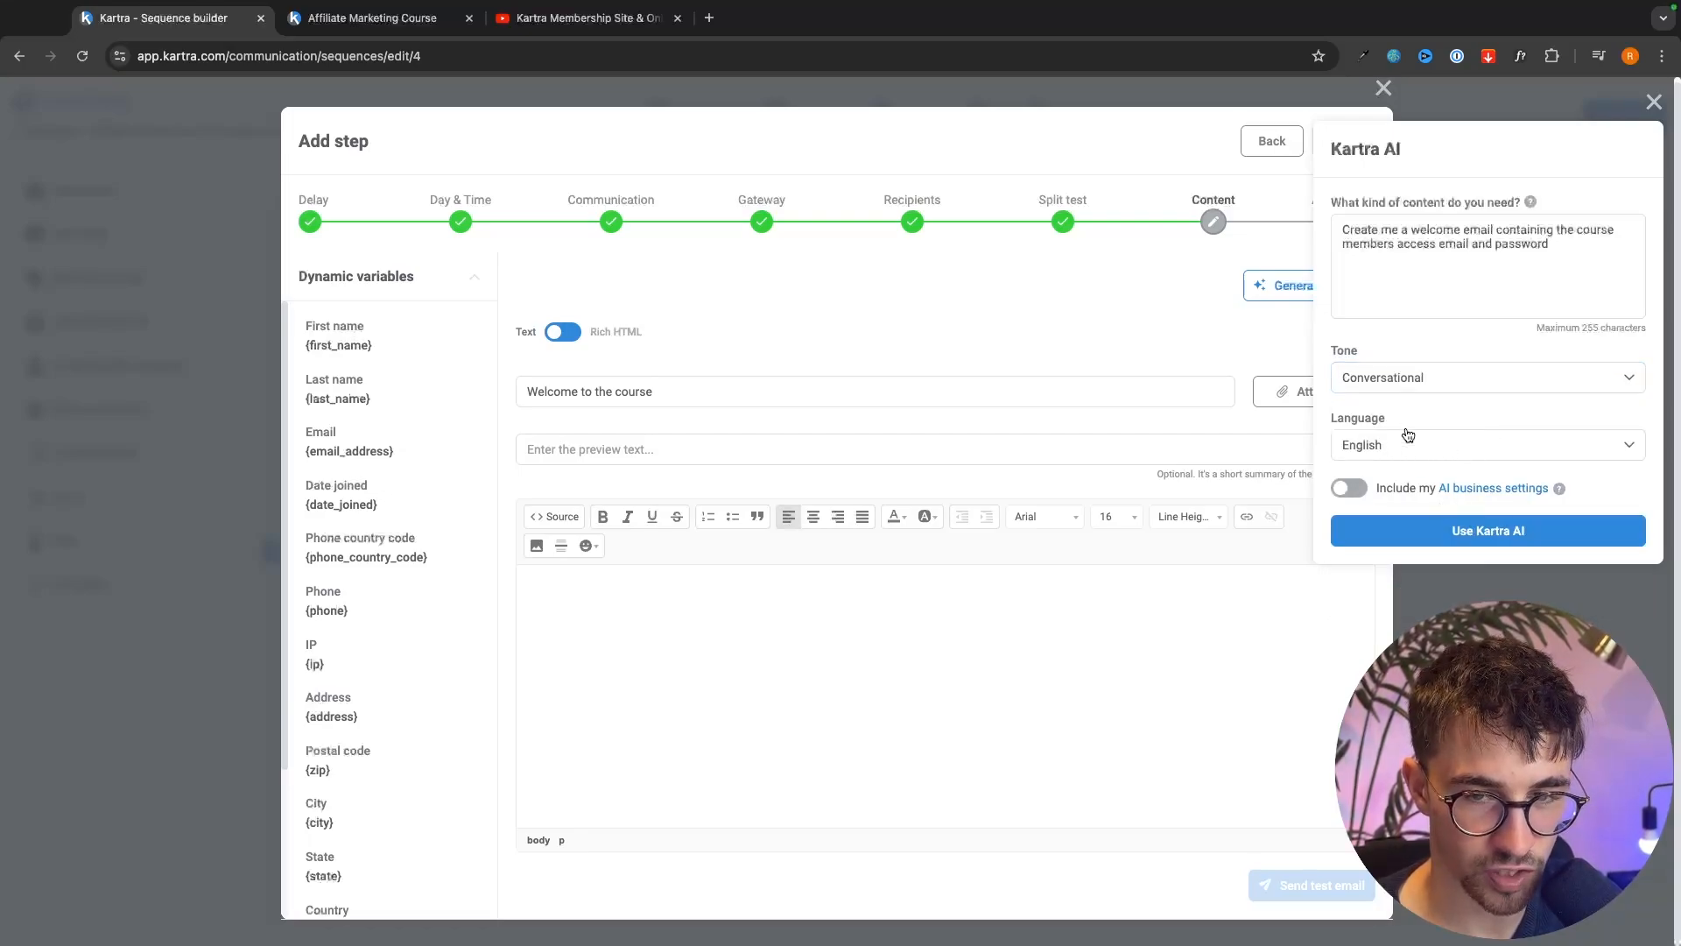
click(1480, 530)
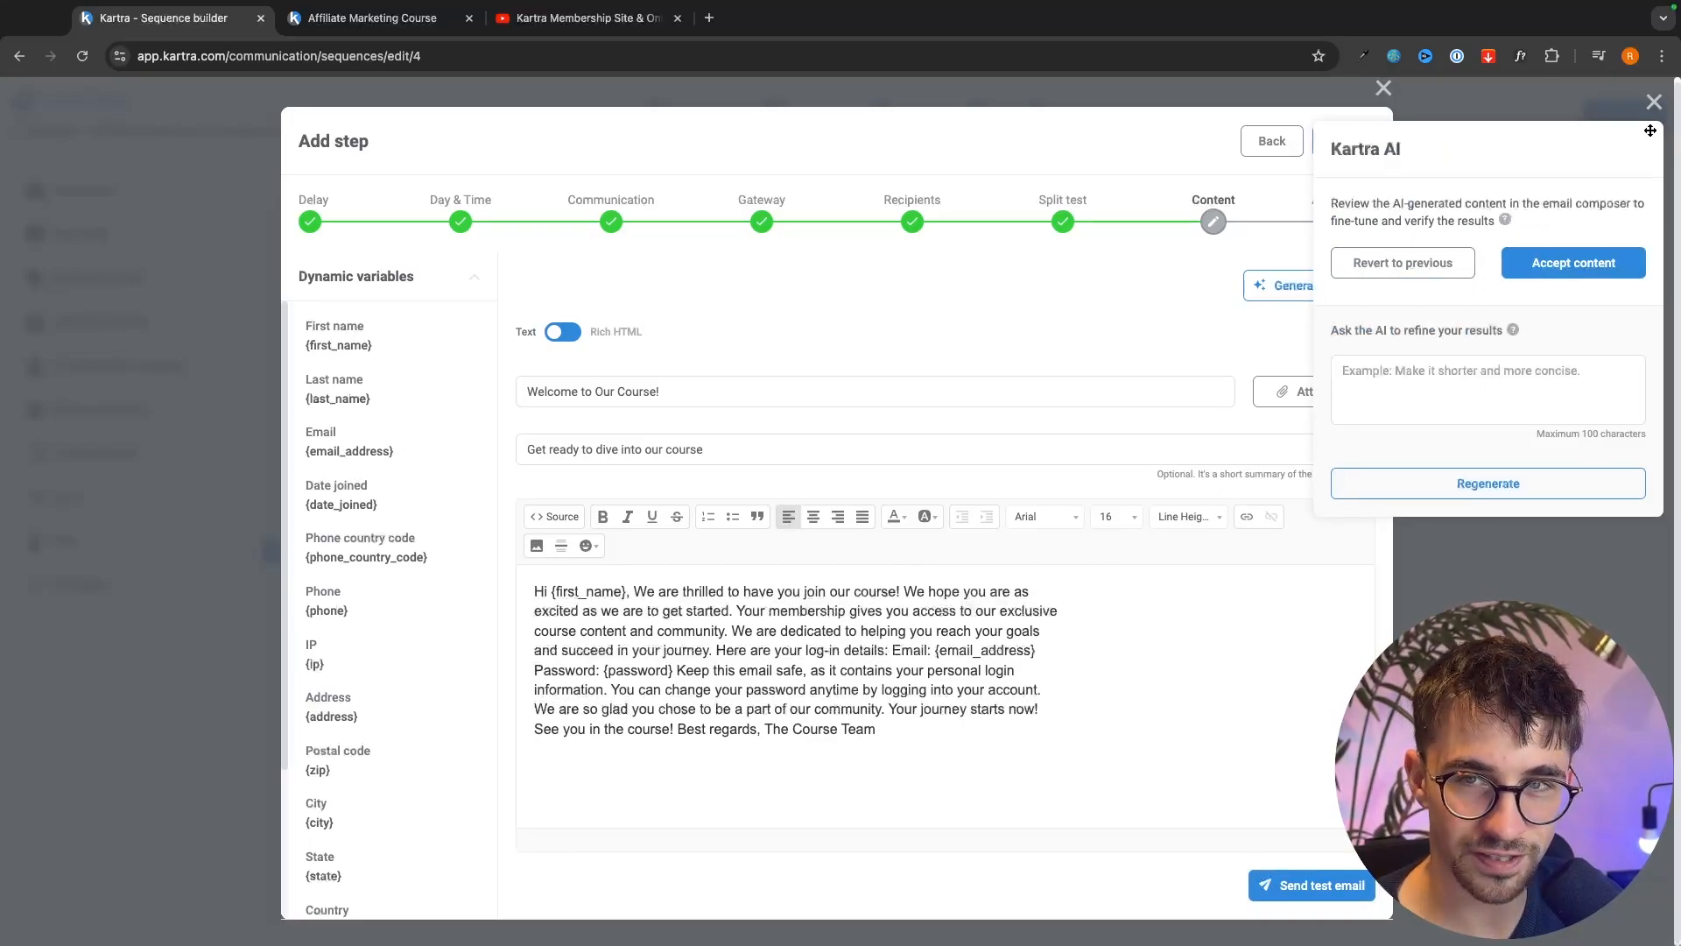
- Split the email's opening text into separate paragraphs, one per sentence, up to the log-in details
click(1044, 653)
scroll(1045, 655, down, 1)
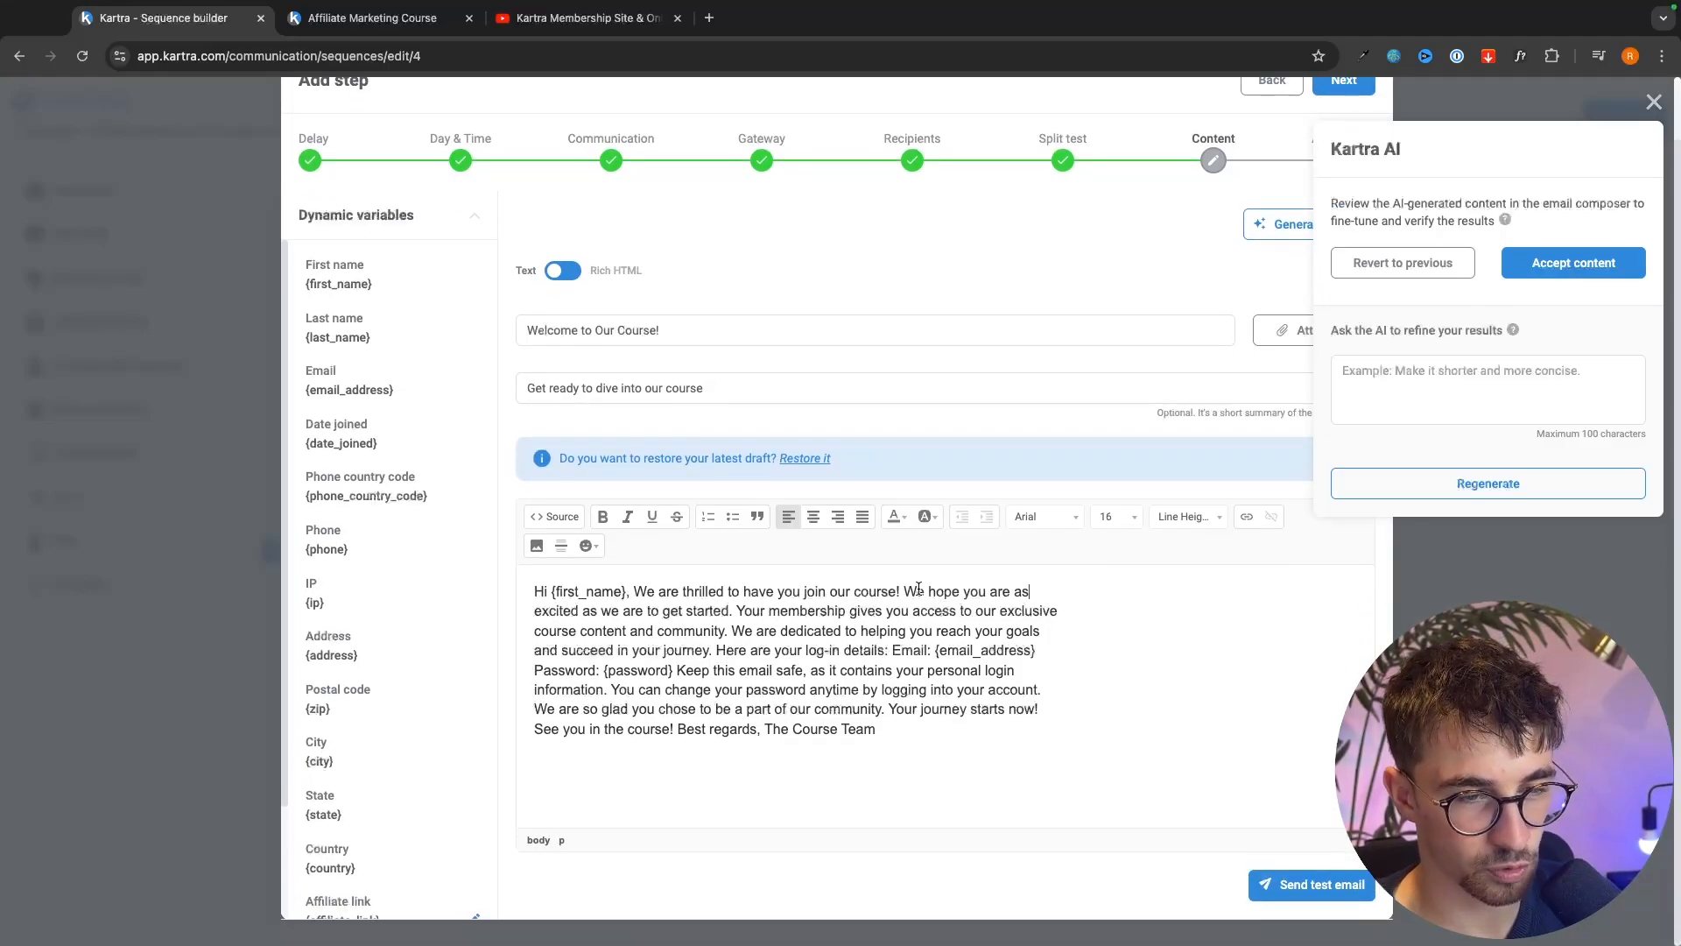
click(905, 591)
key(Return)
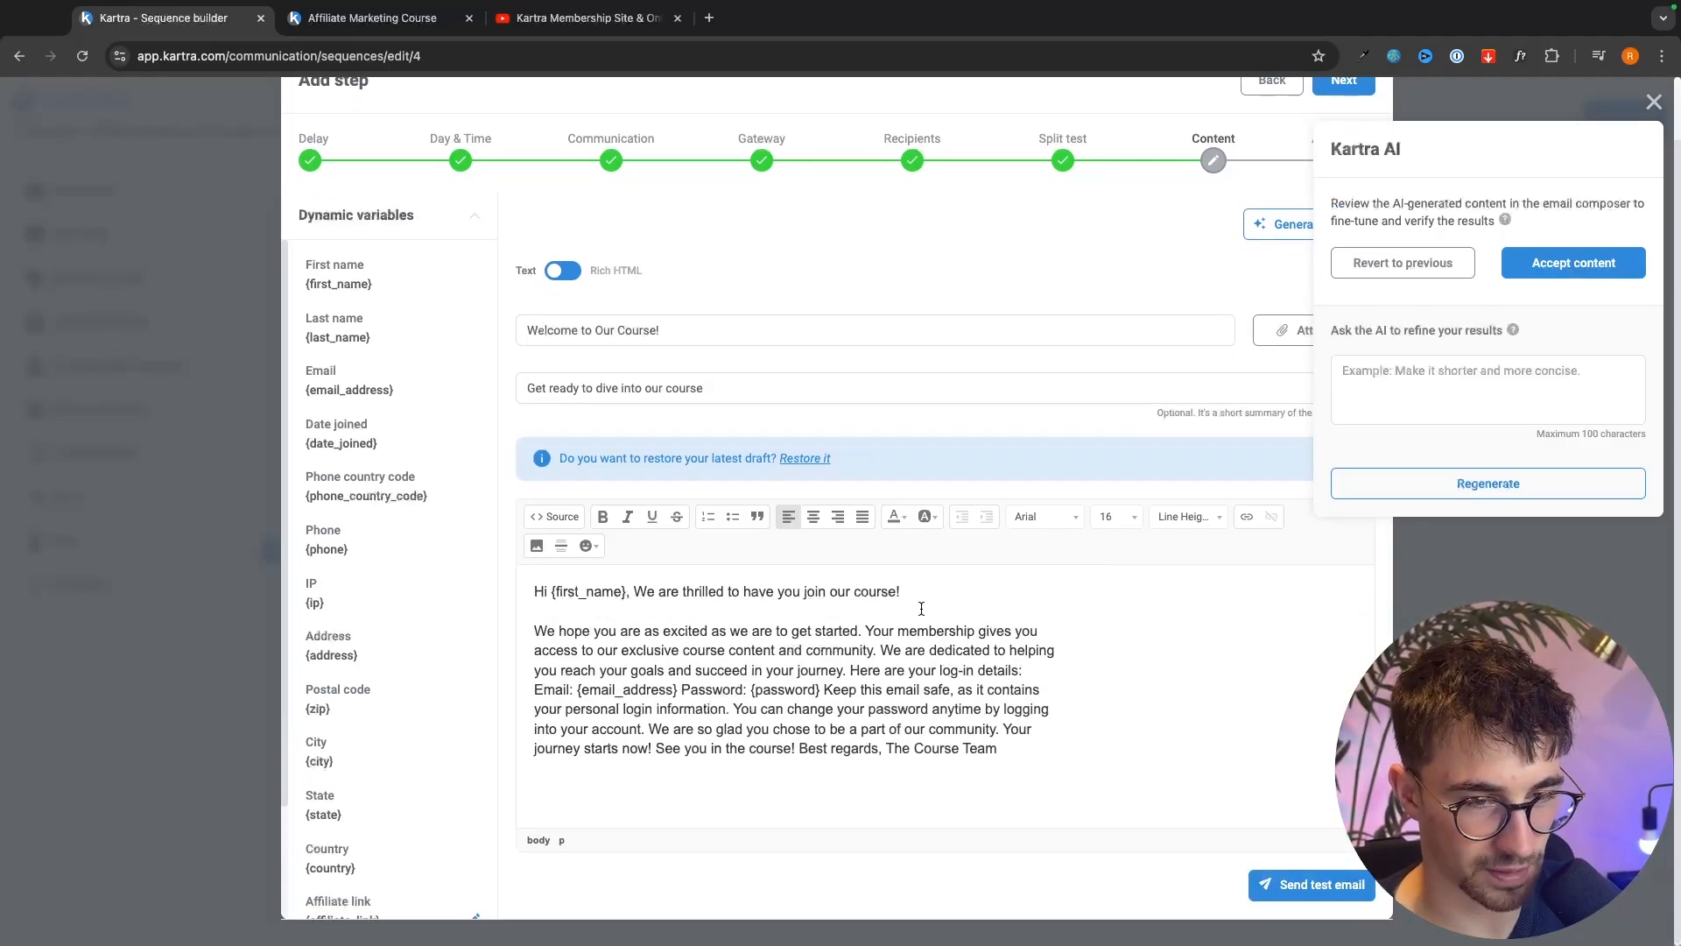
key(Return)
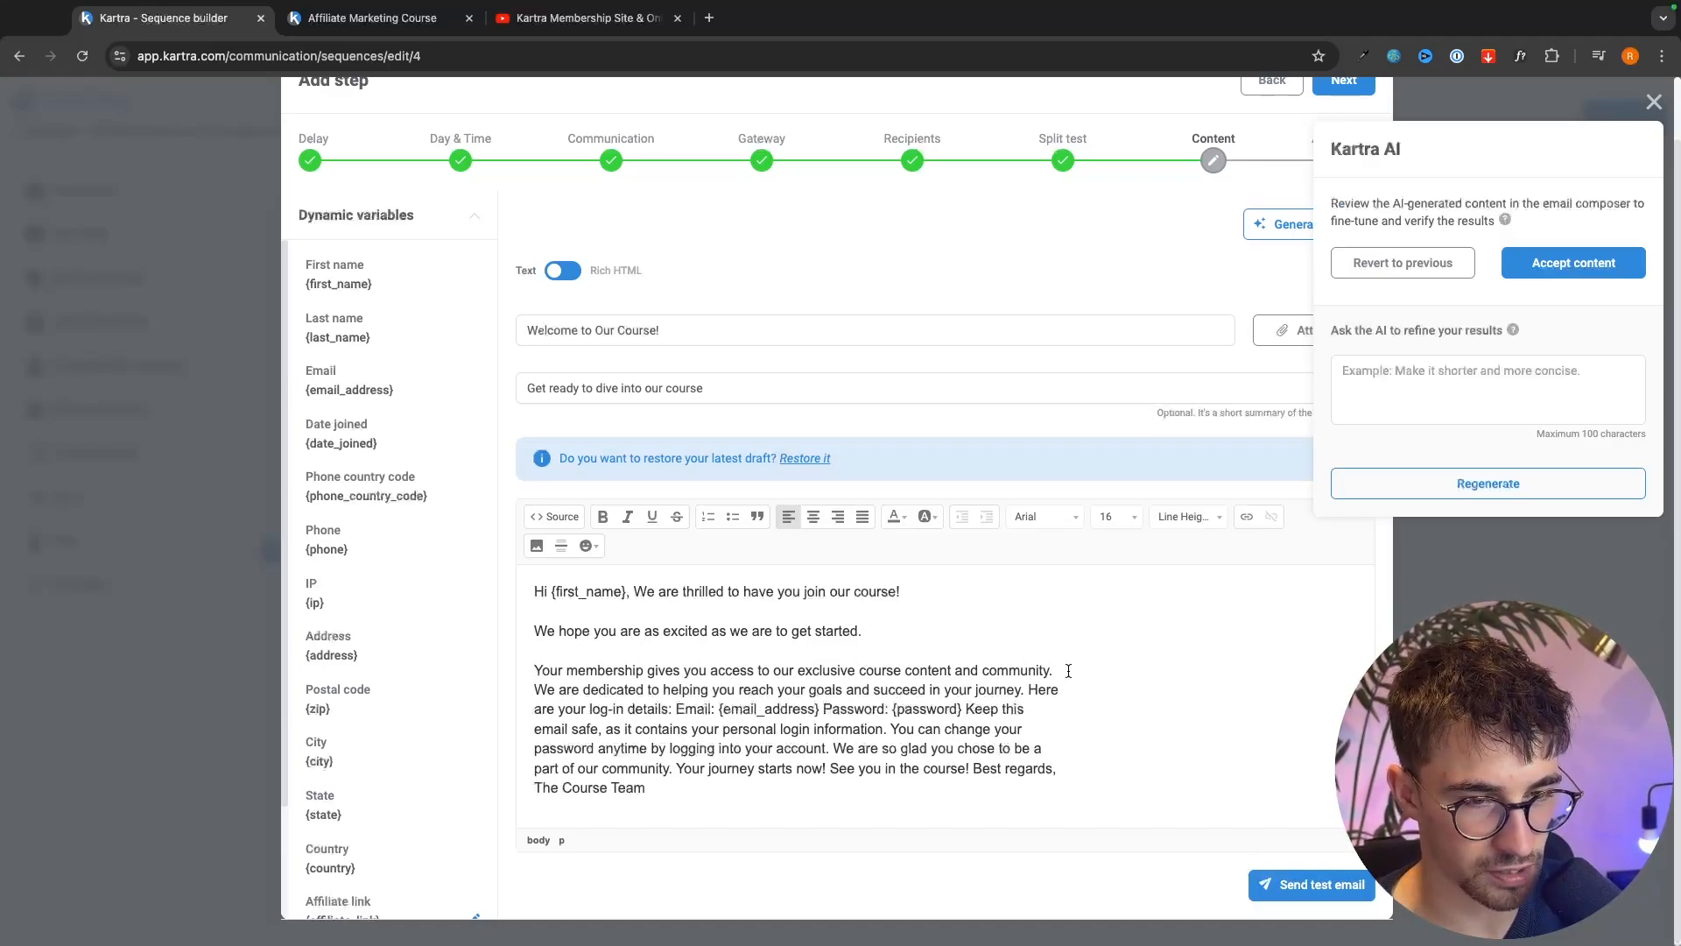
click(1069, 670)
key(Return)
click(1051, 709)
key(Return)
scroll(1052, 716, down, 1)
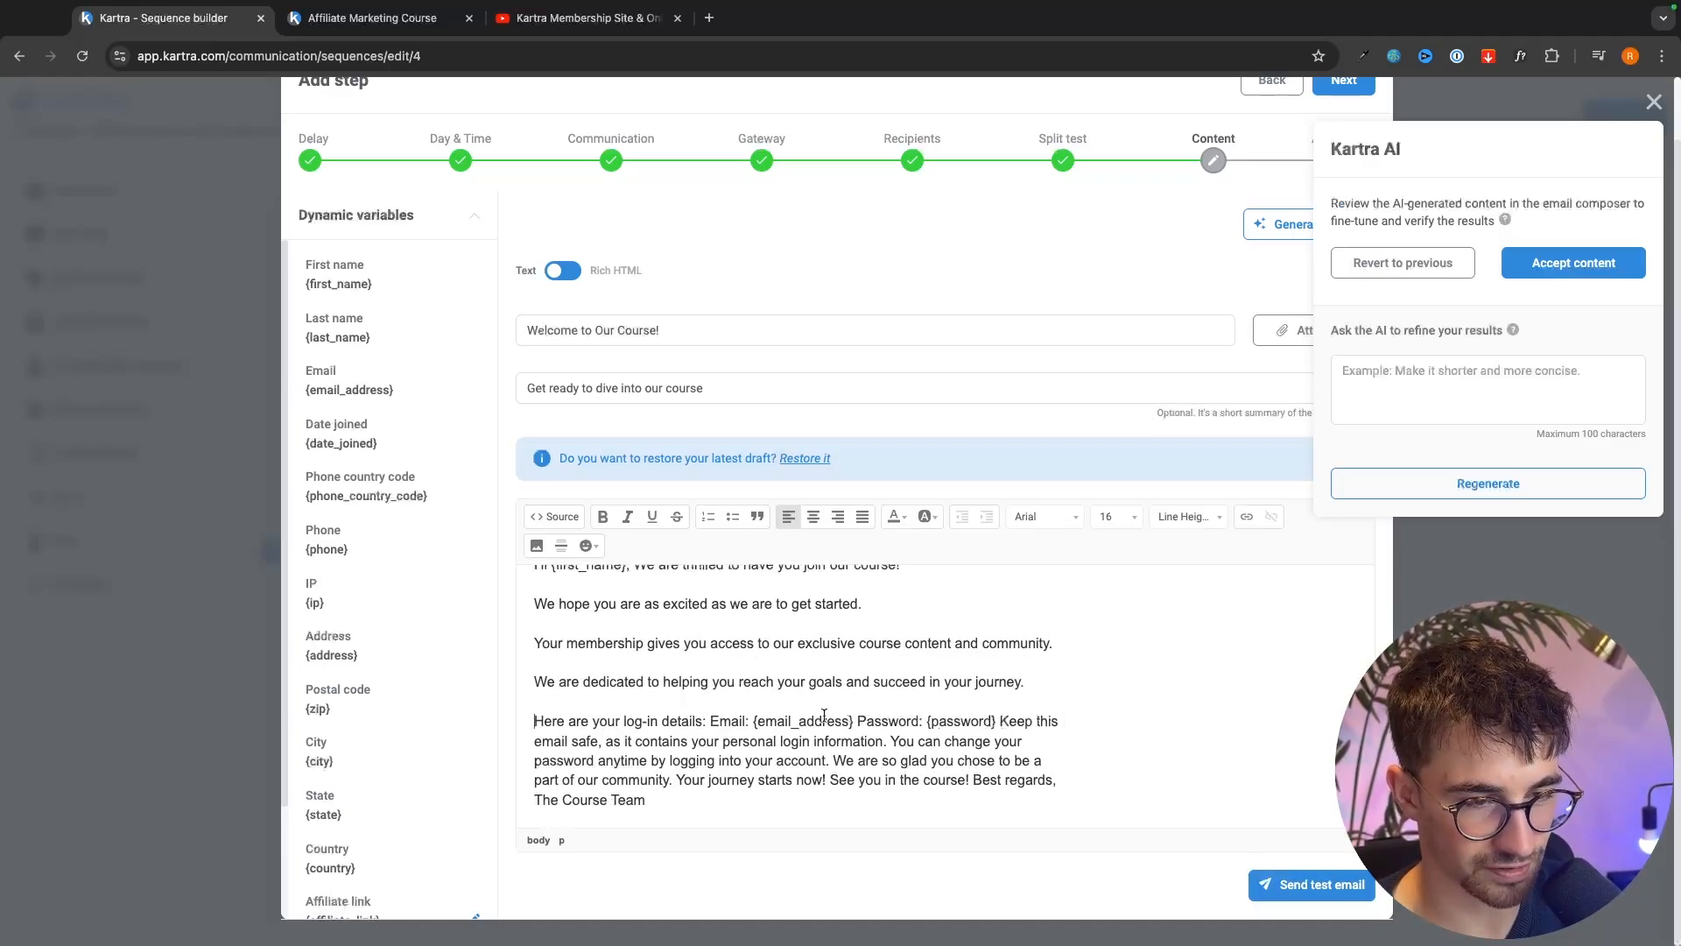
- Separate the log-in details, the keep-safe note, the closing message and the "Best regards" sign-off into their own paragraphs
drag(753, 720, 969, 738)
click(1000, 725)
key(Return)
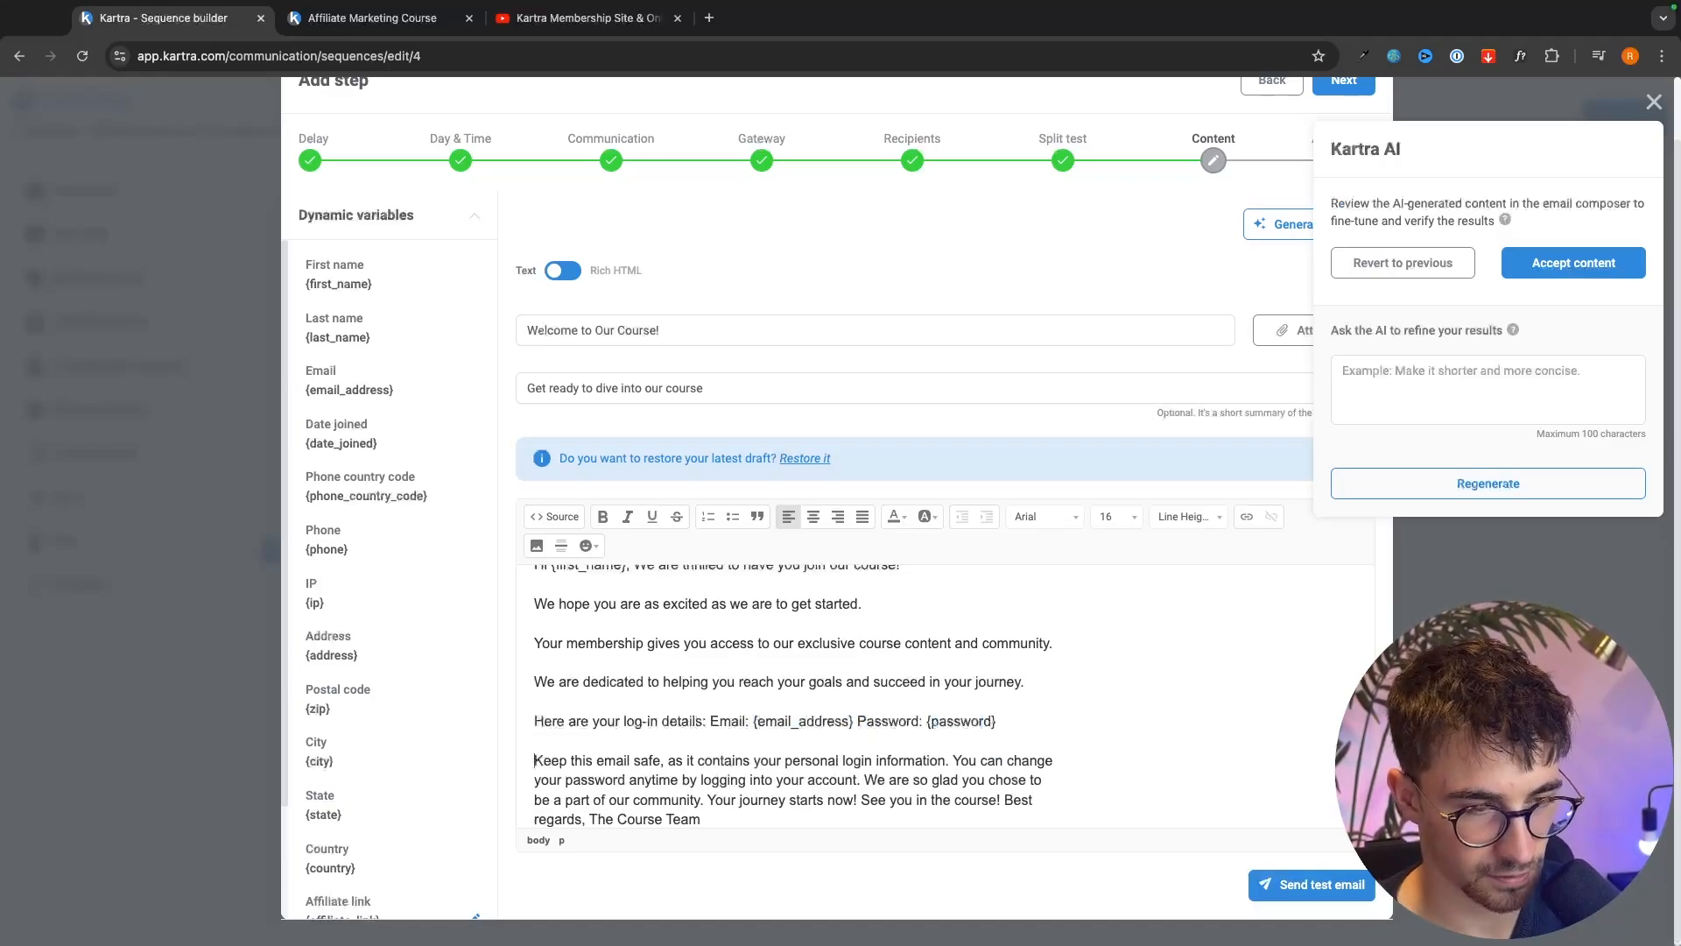
scroll(996, 720, down, 1)
click(865, 761)
key(Return)
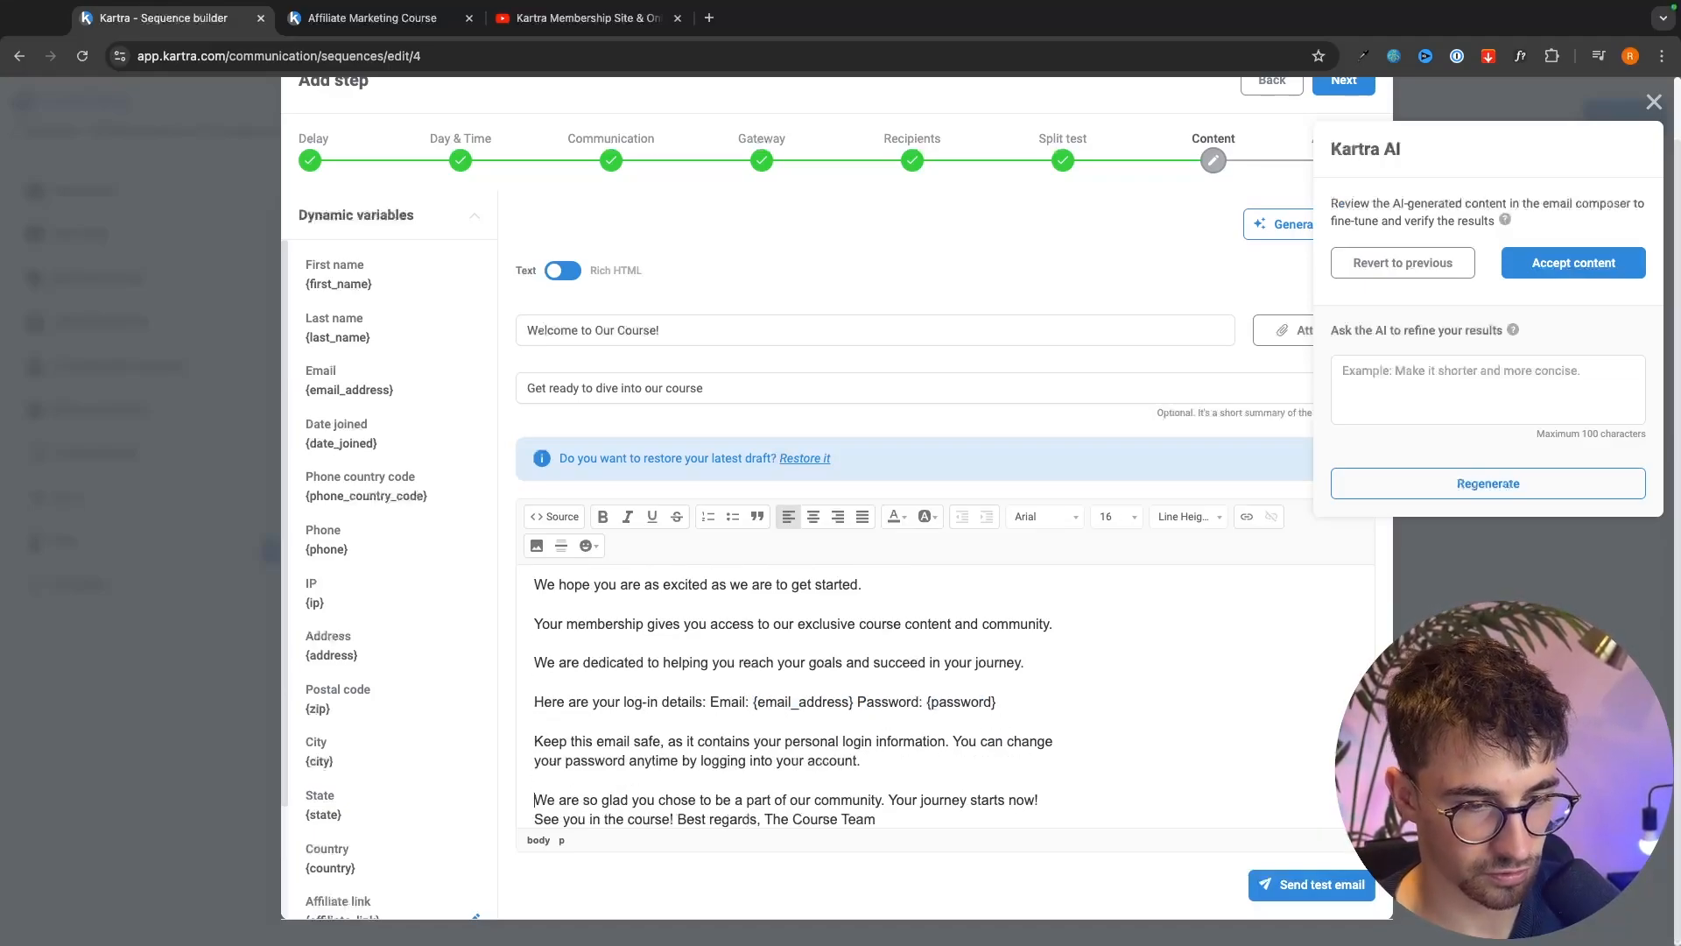
click(681, 798)
key(Return)
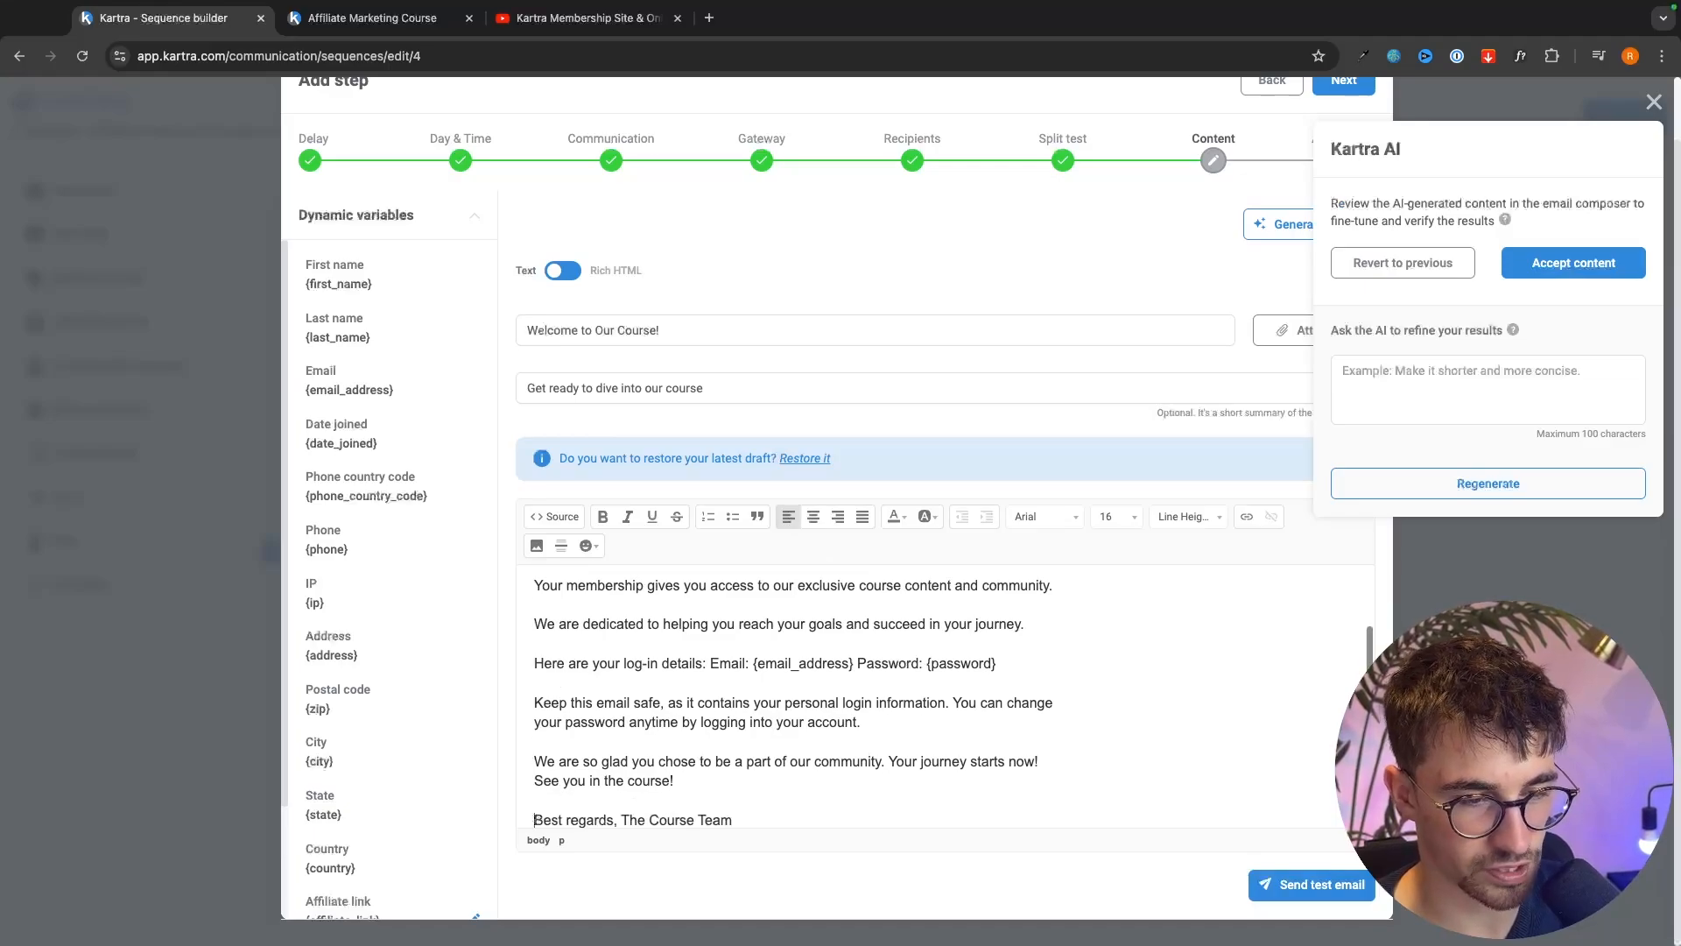
scroll(974, 815, down, 1)
scroll(927, 771, up, 1)
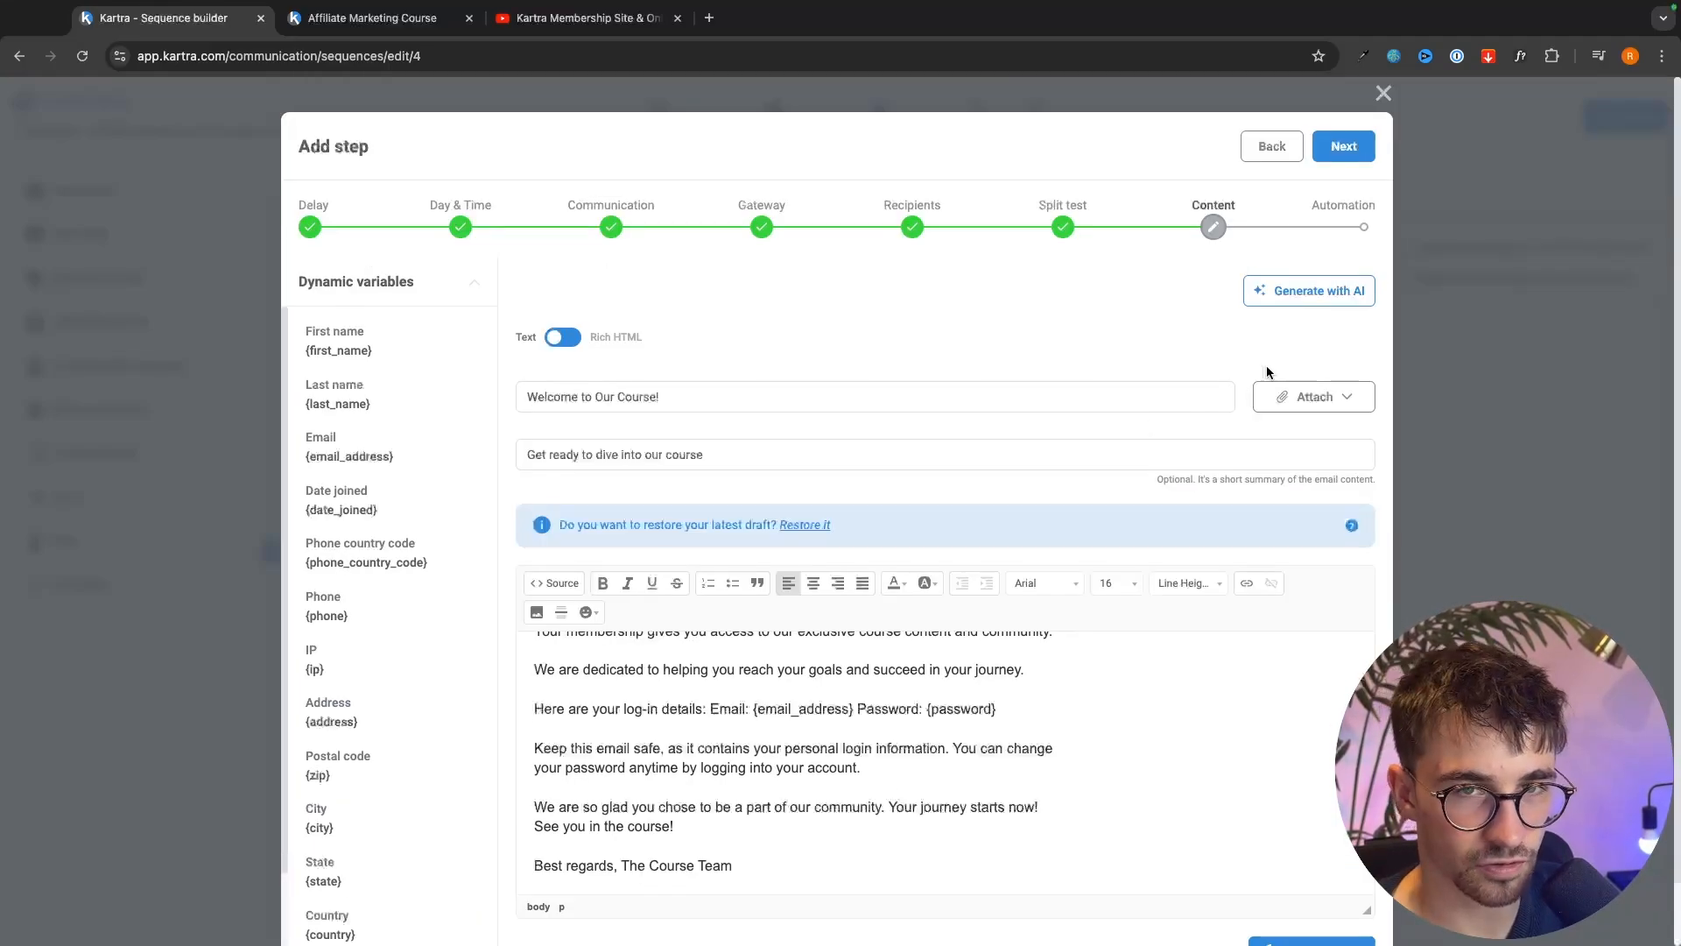
- Create the email step without an automation, place it below the starting rules and connect the starting rules to it
click(1362, 151)
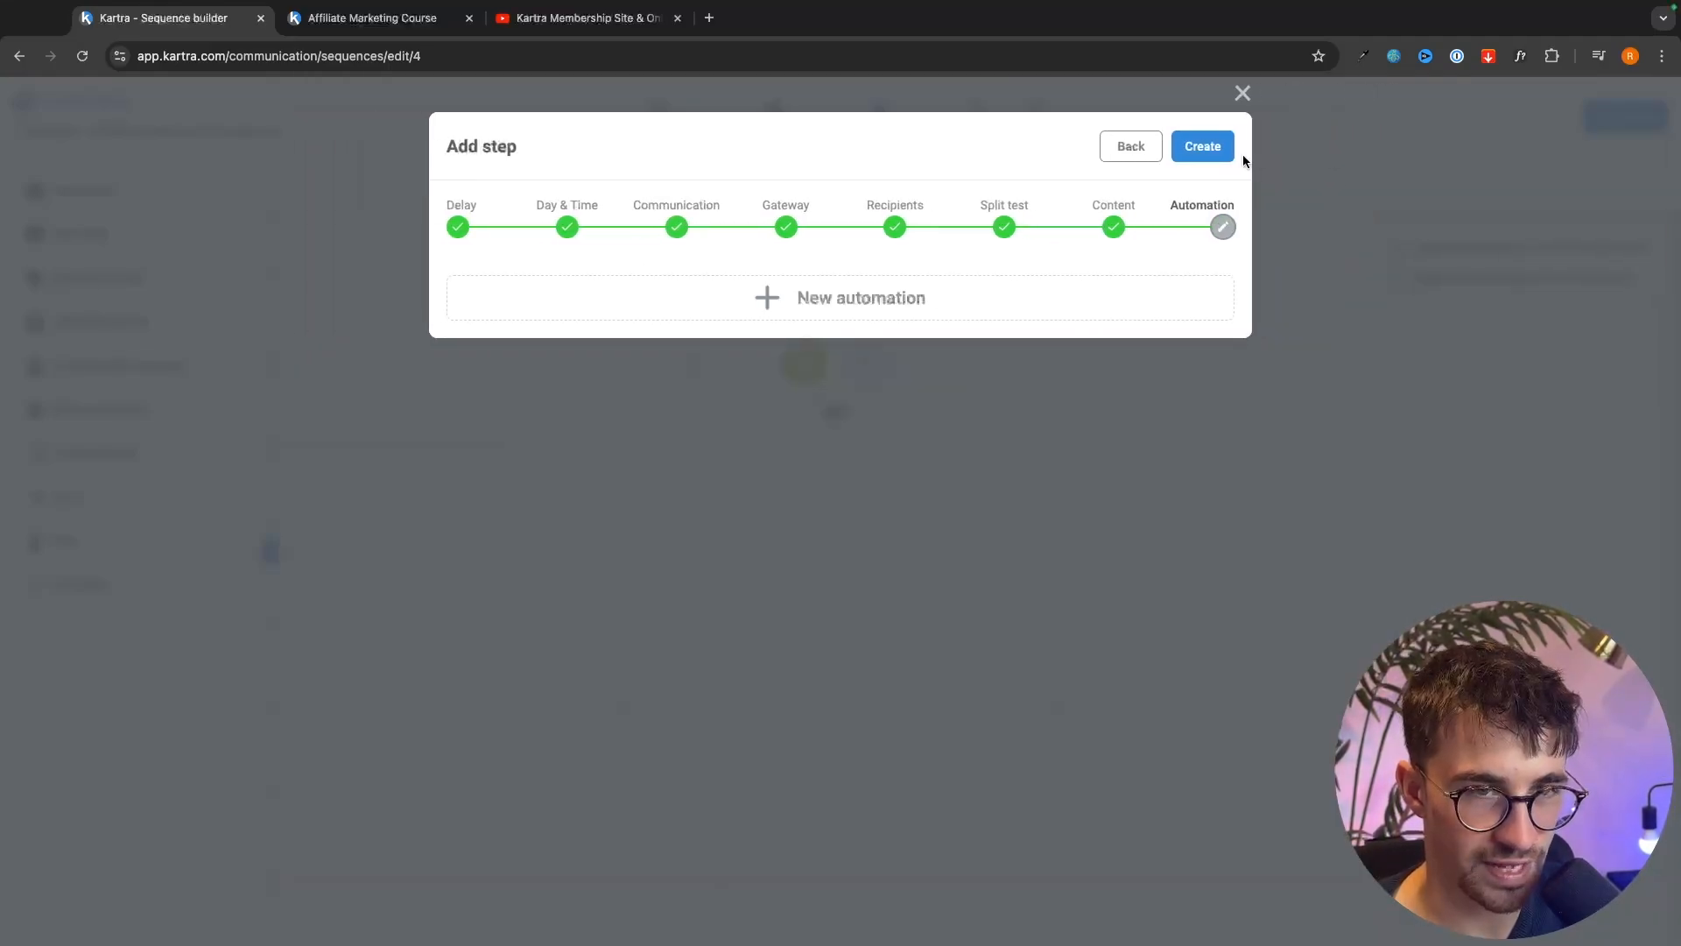
click(1235, 153)
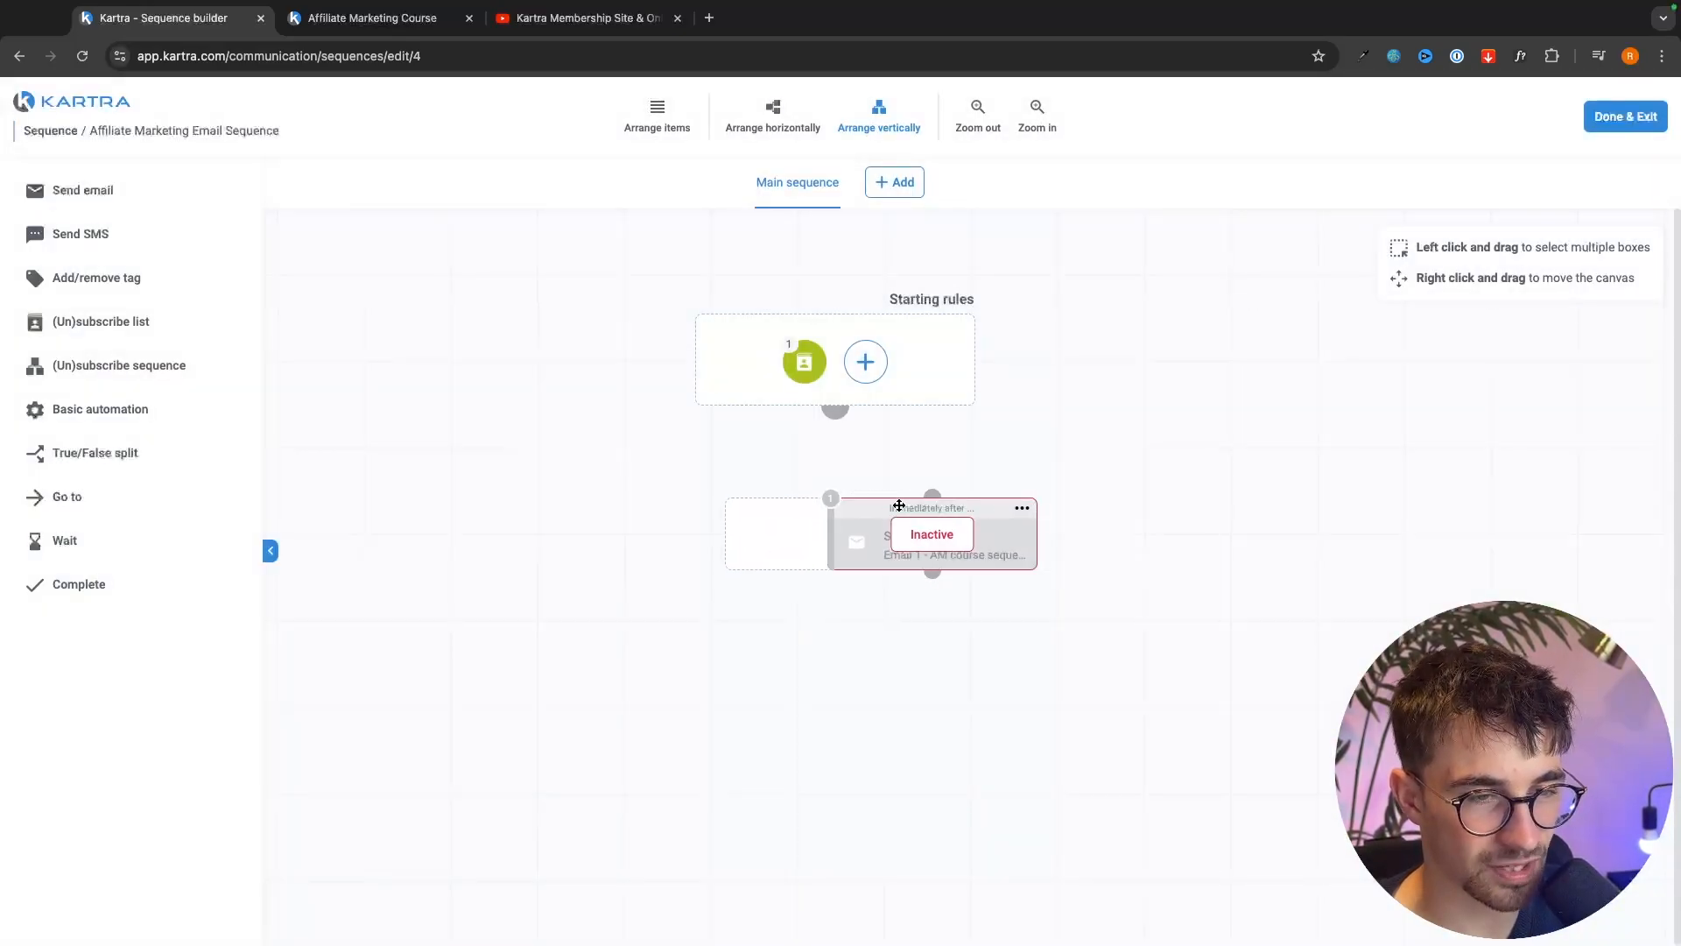
drag(899, 505, 887, 510)
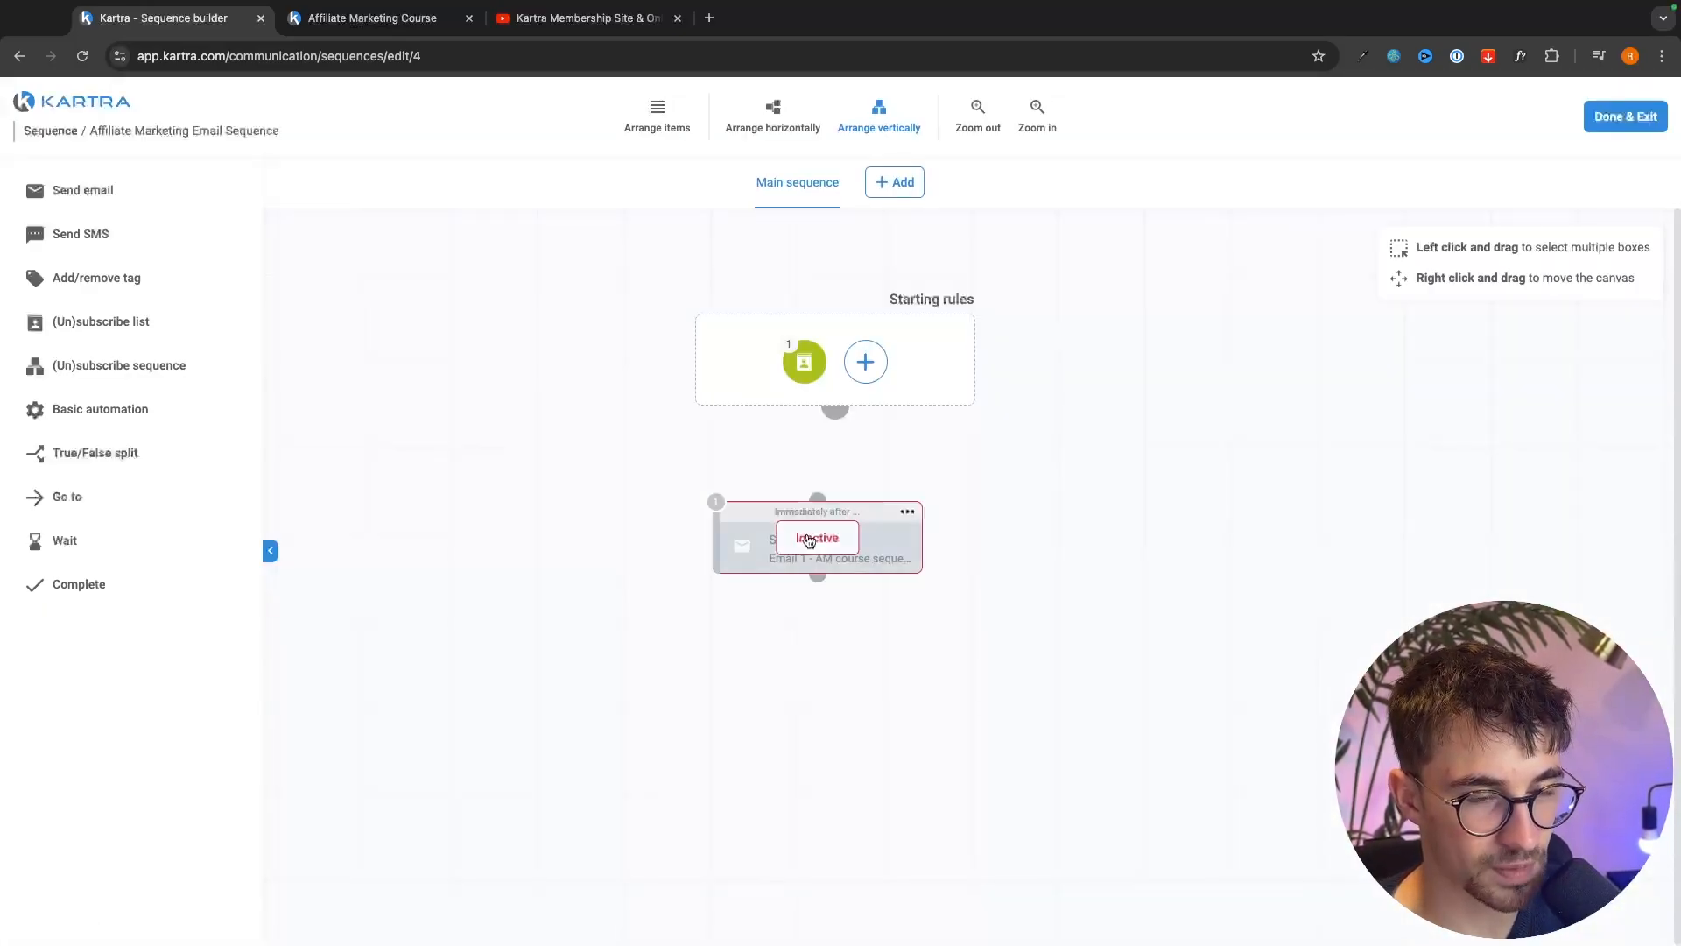
mouse_move(802, 538)
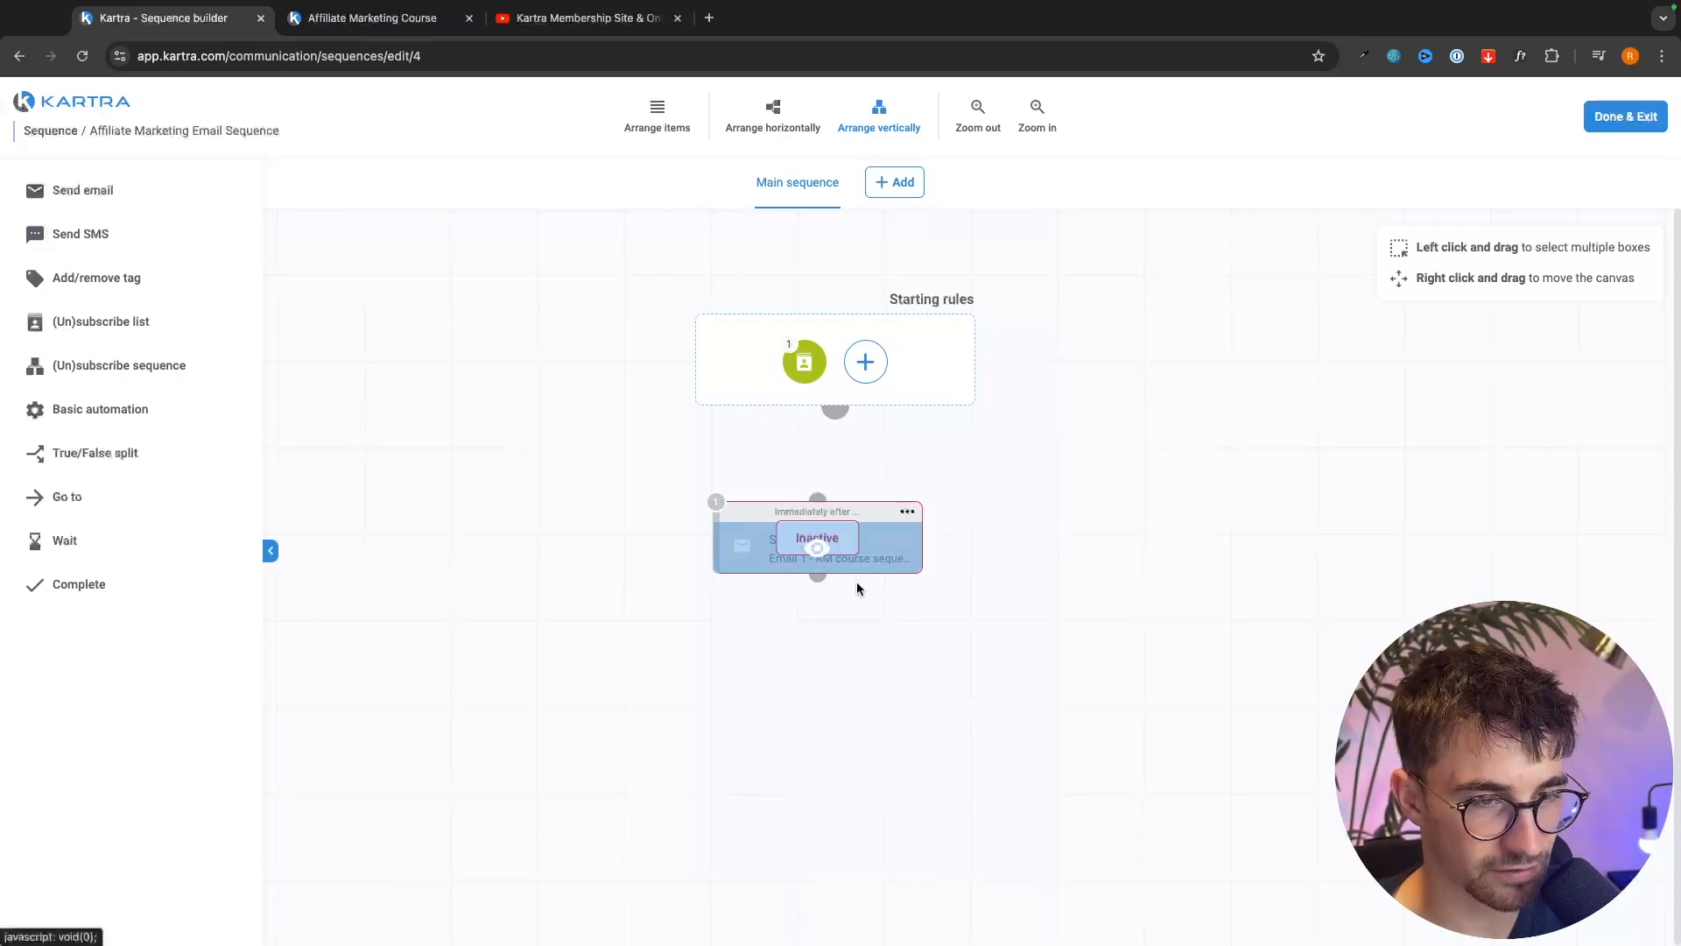
click(907, 510)
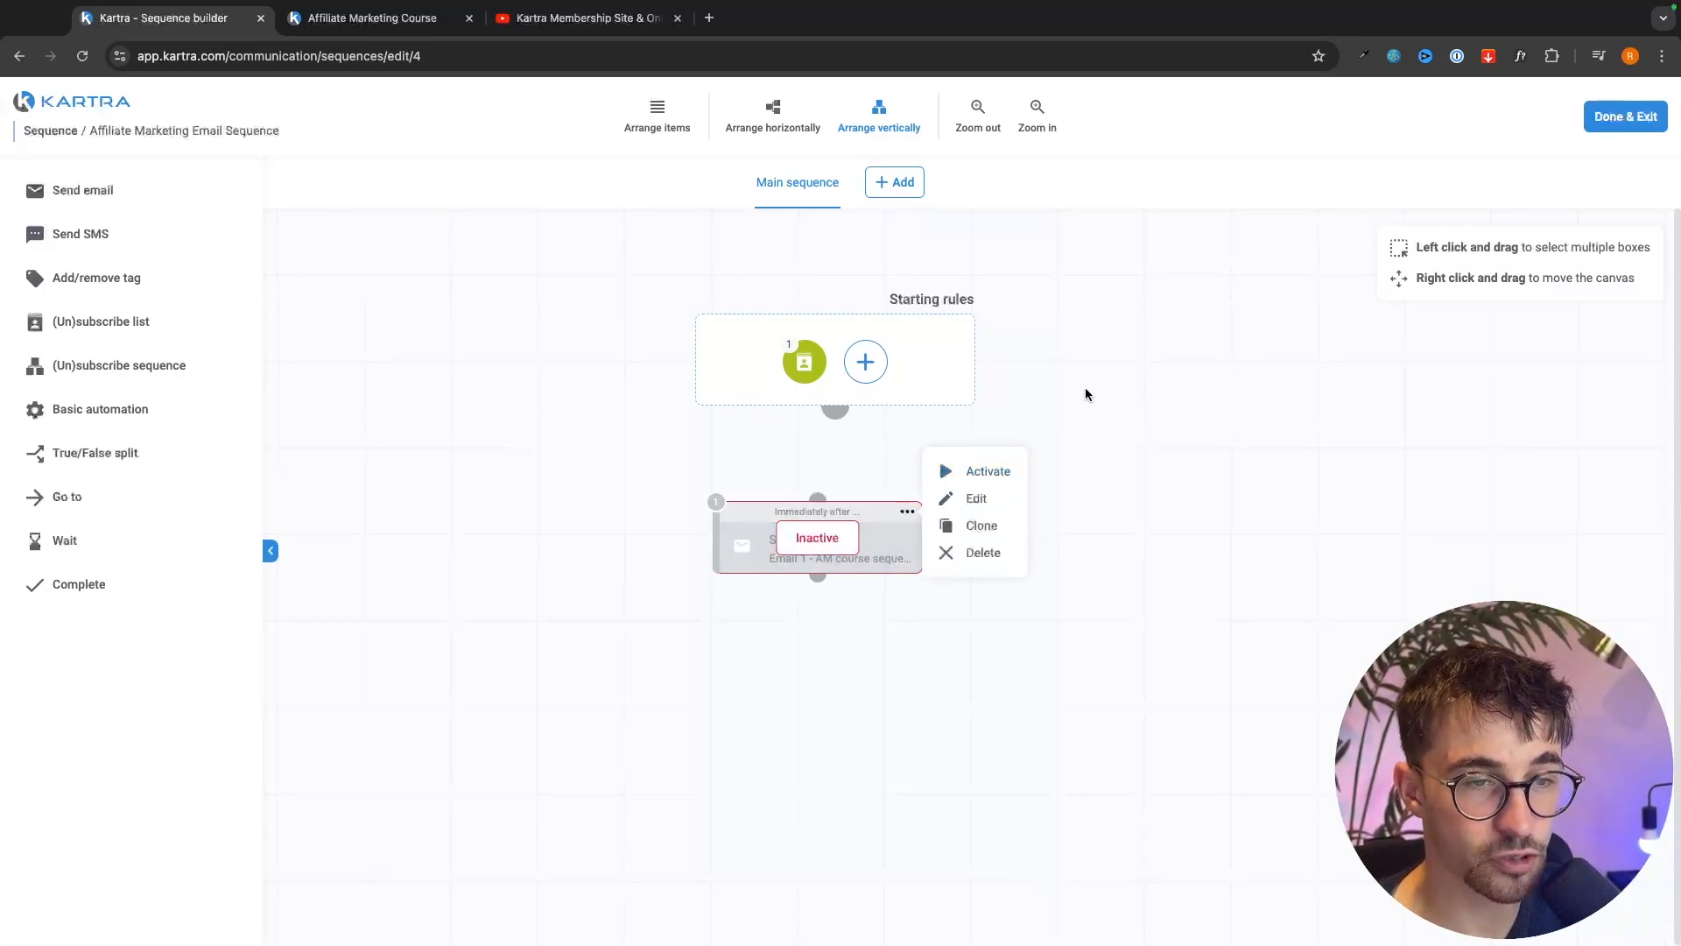
click(642, 591)
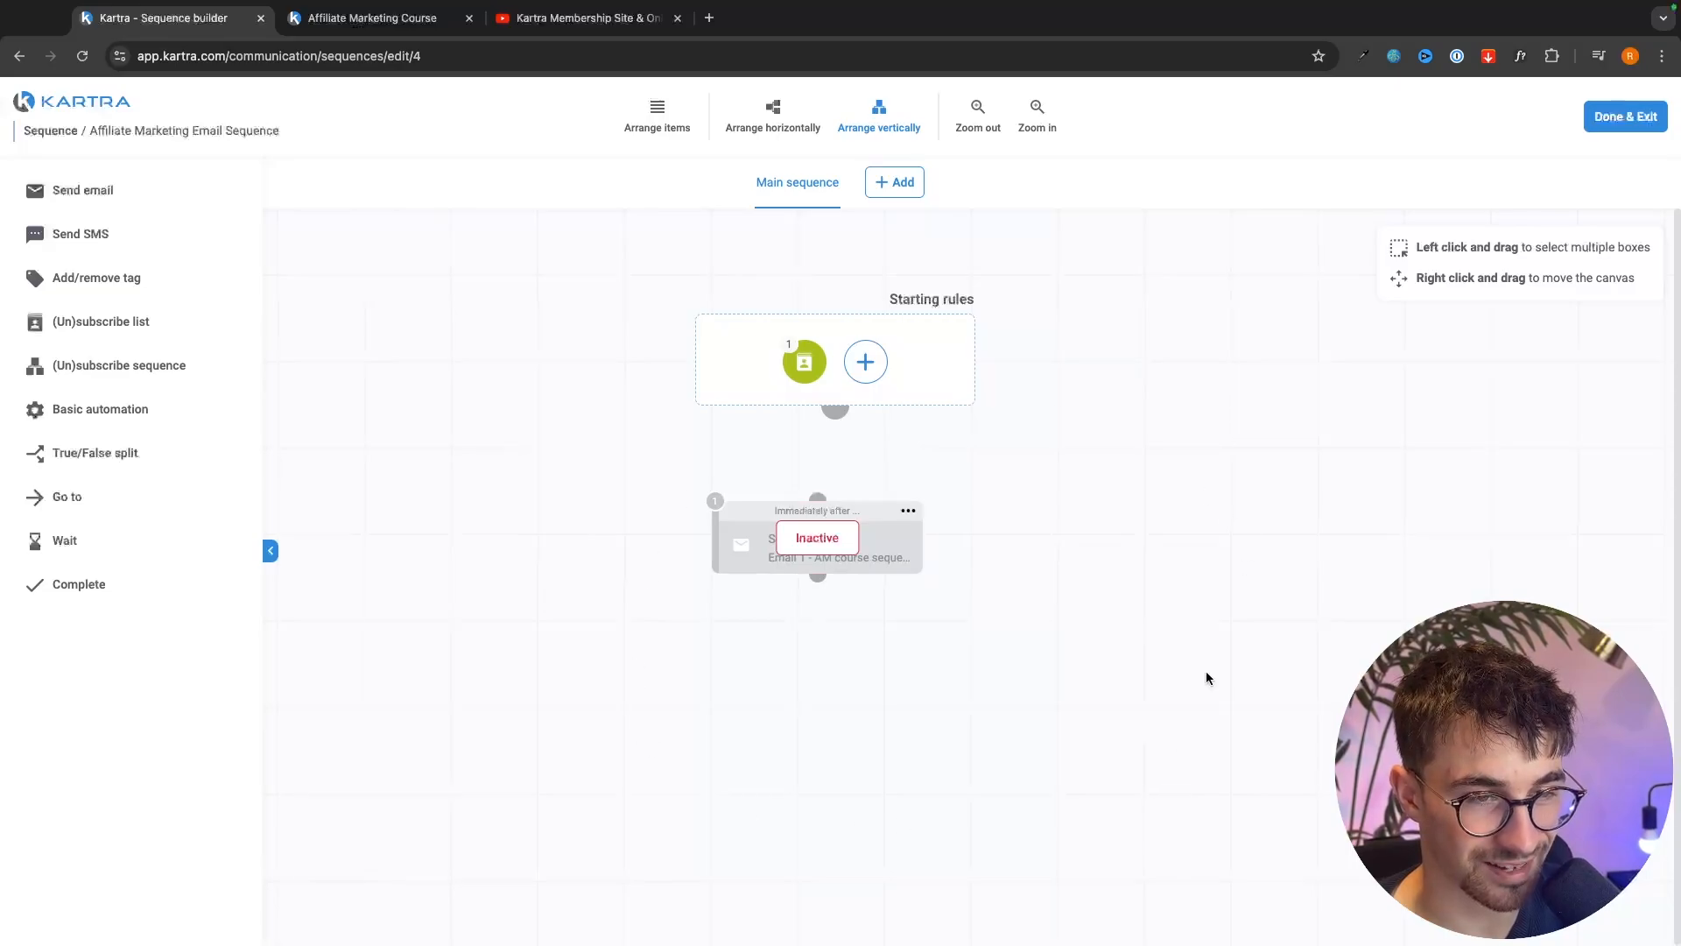
drag(839, 409, 894, 506)
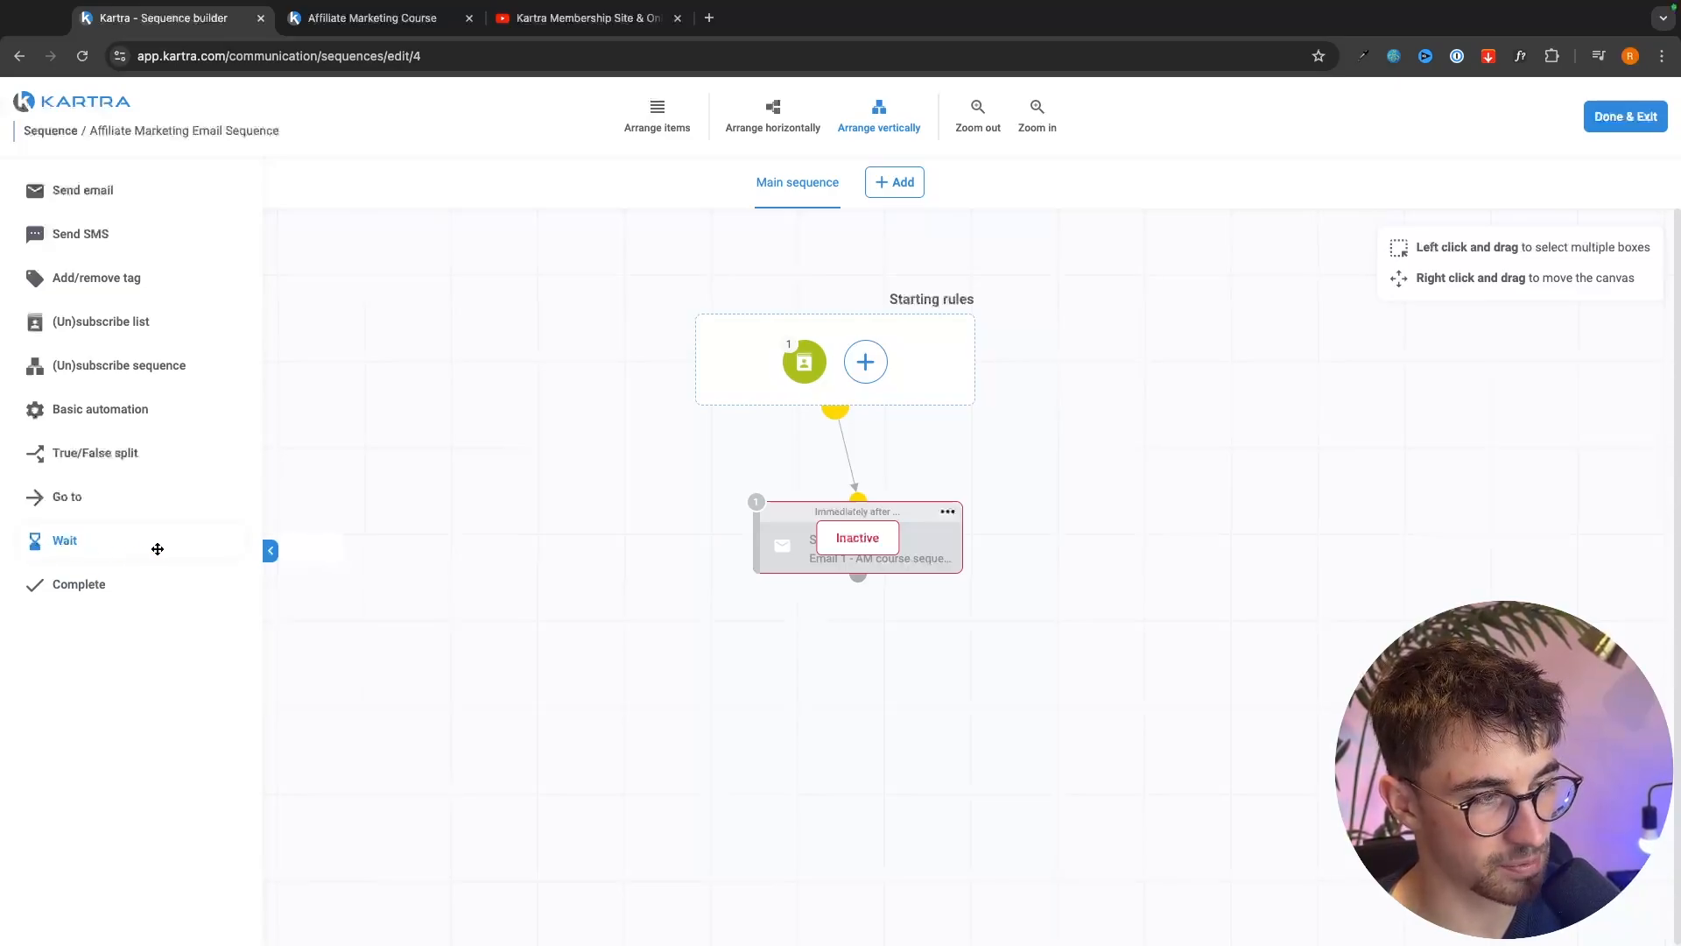
- Add a Wait step of 1 day and 0 hours below the email step and connect the email to it
drag(104, 549, 811, 666)
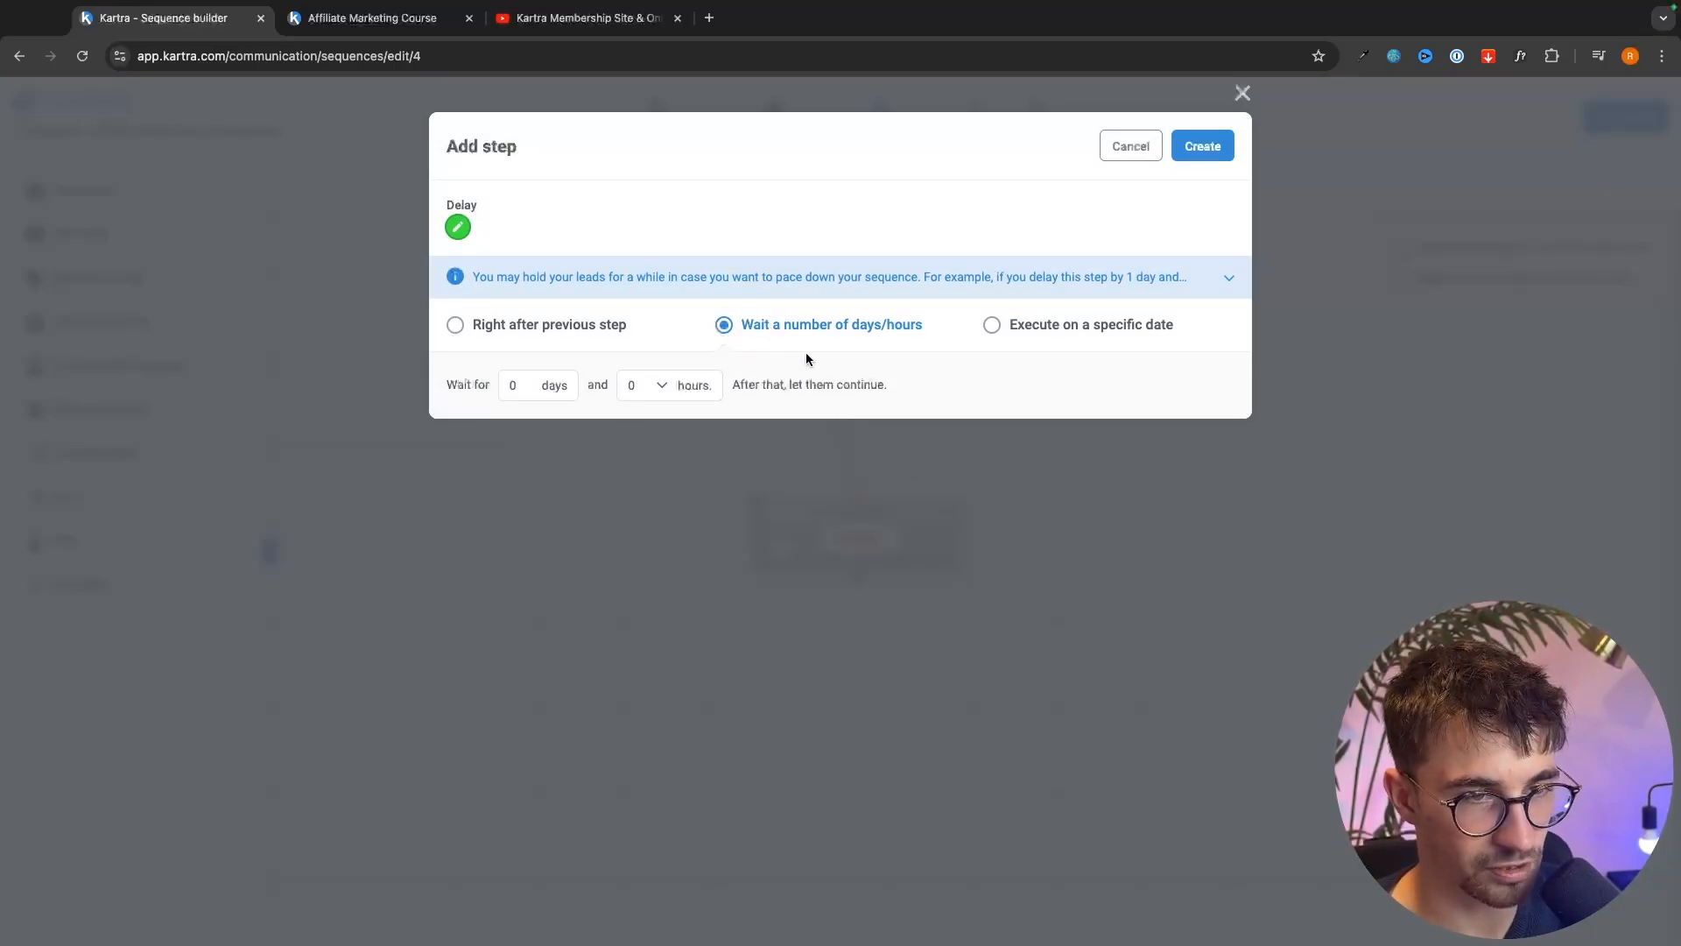
double_click(505, 387)
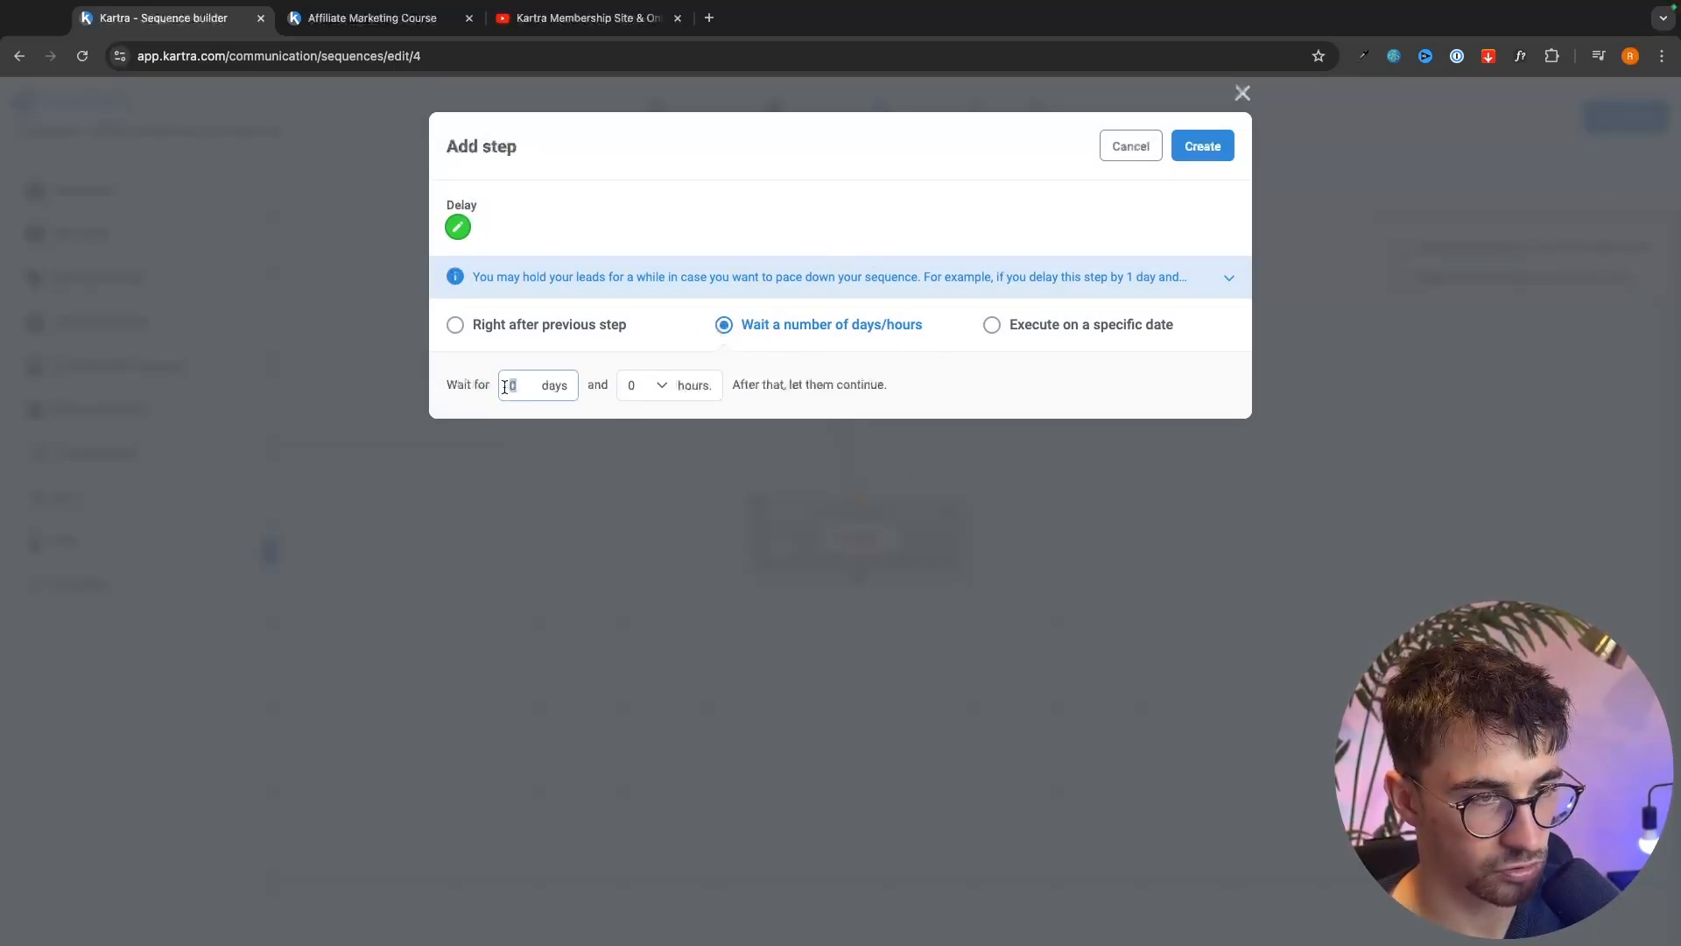
text(1)
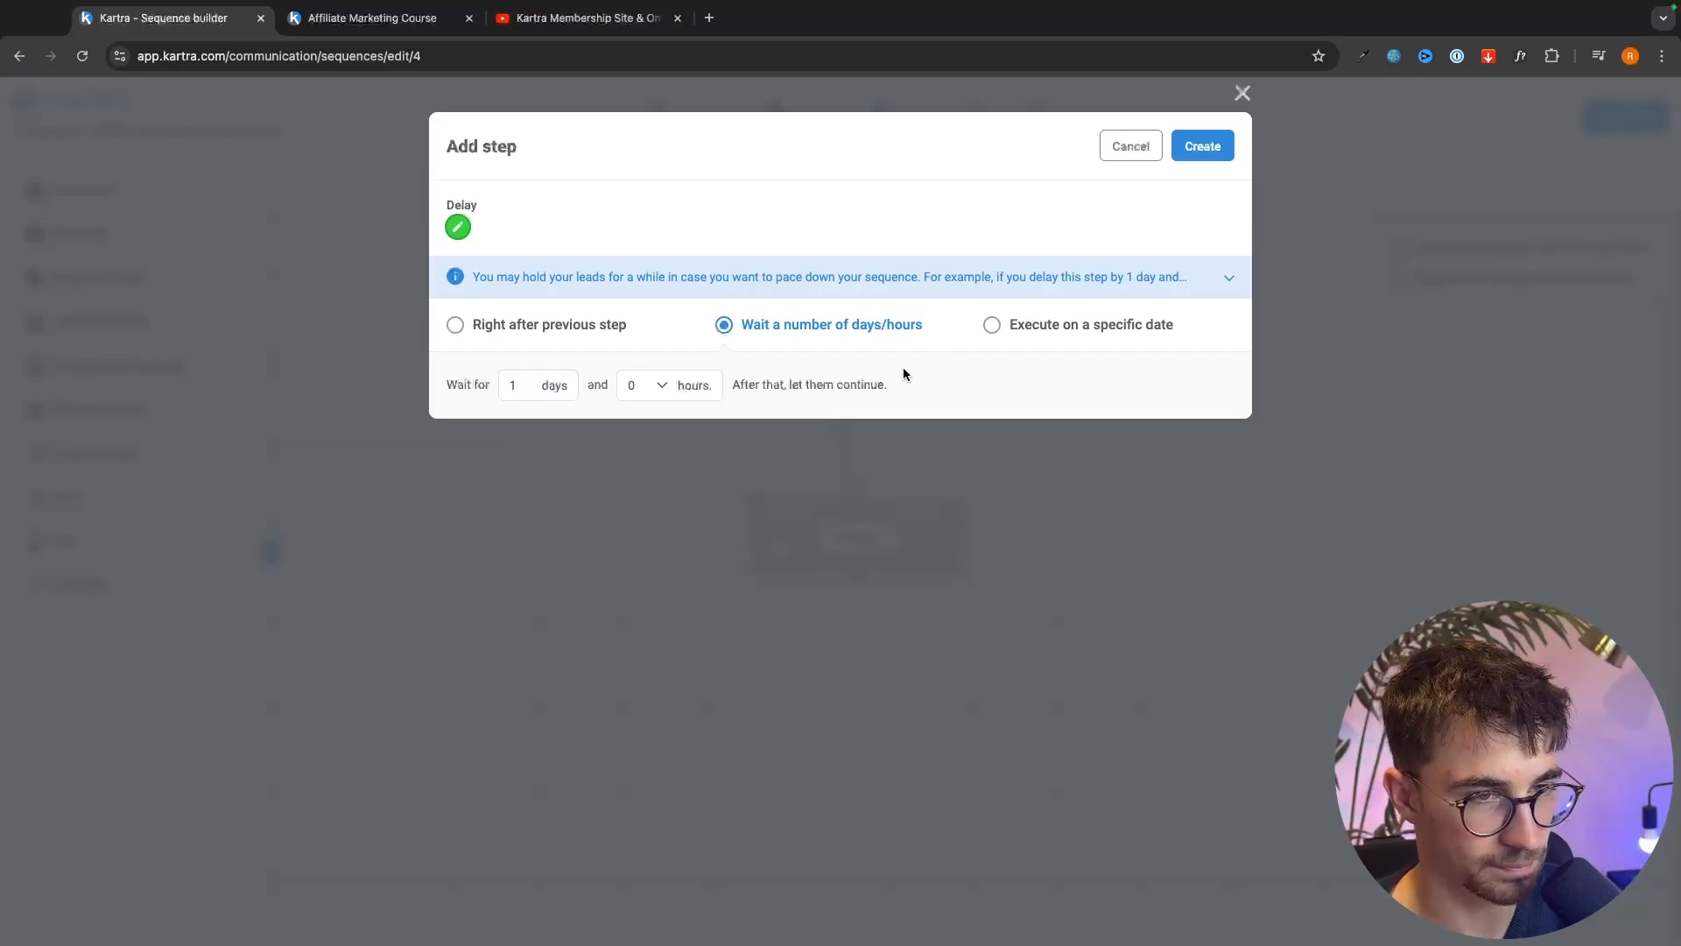
click(1202, 146)
drag(782, 667, 780, 665)
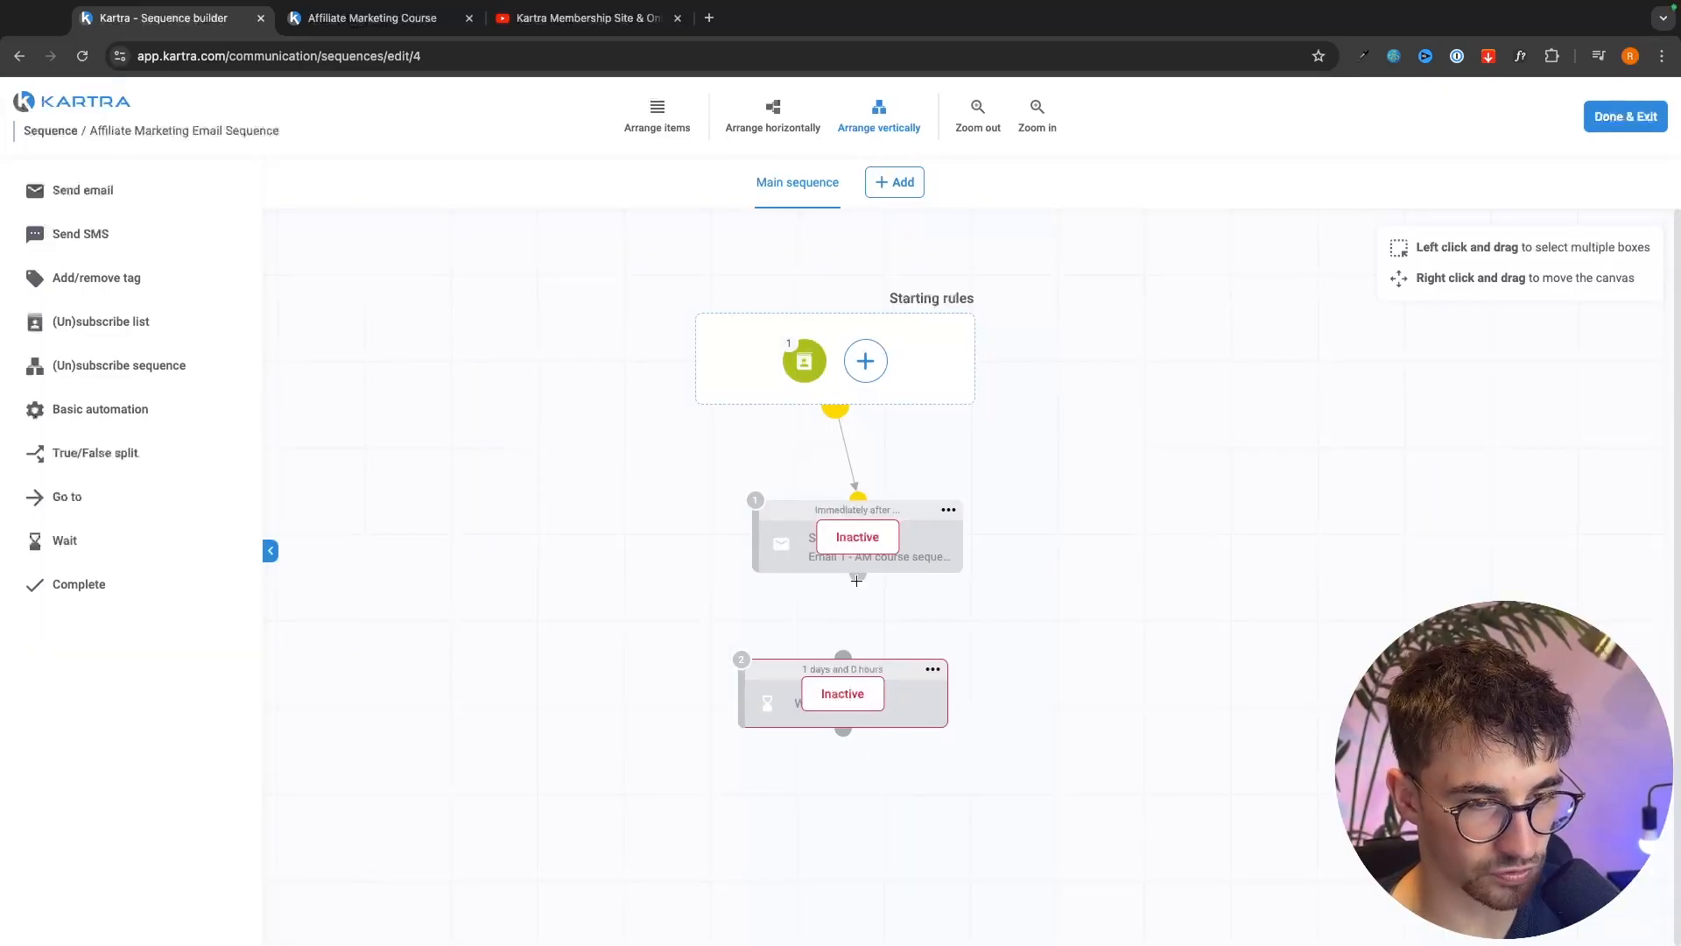
drag(858, 576, 843, 666)
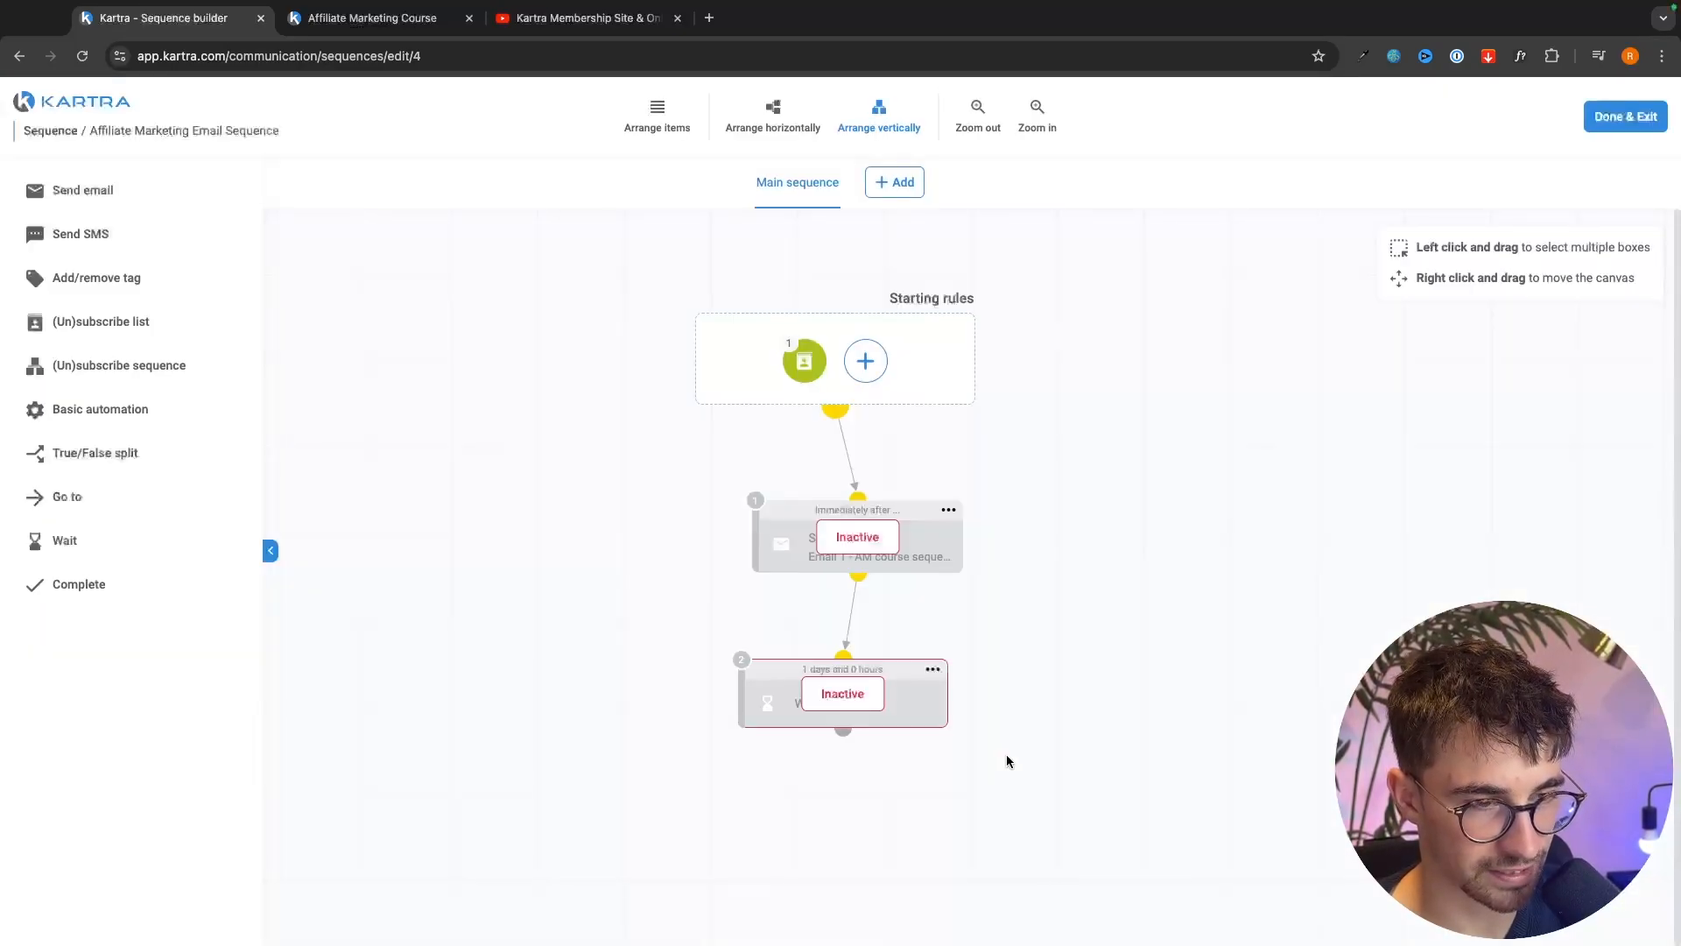
drag(79, 191, 803, 755)
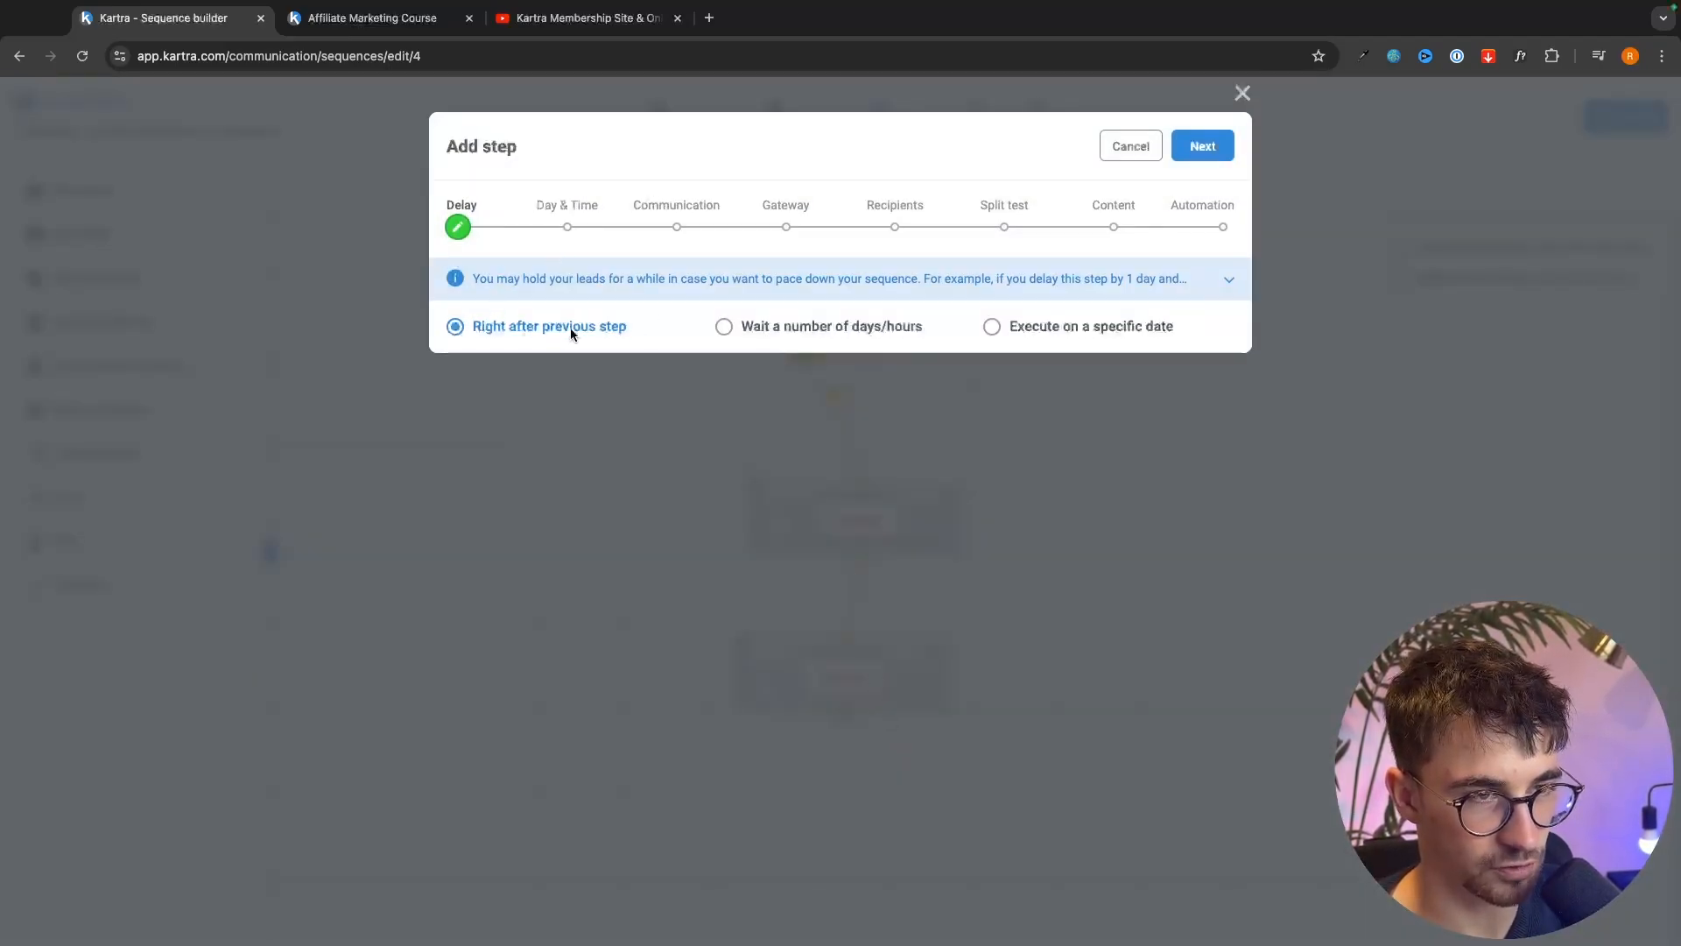
click(1202, 154)
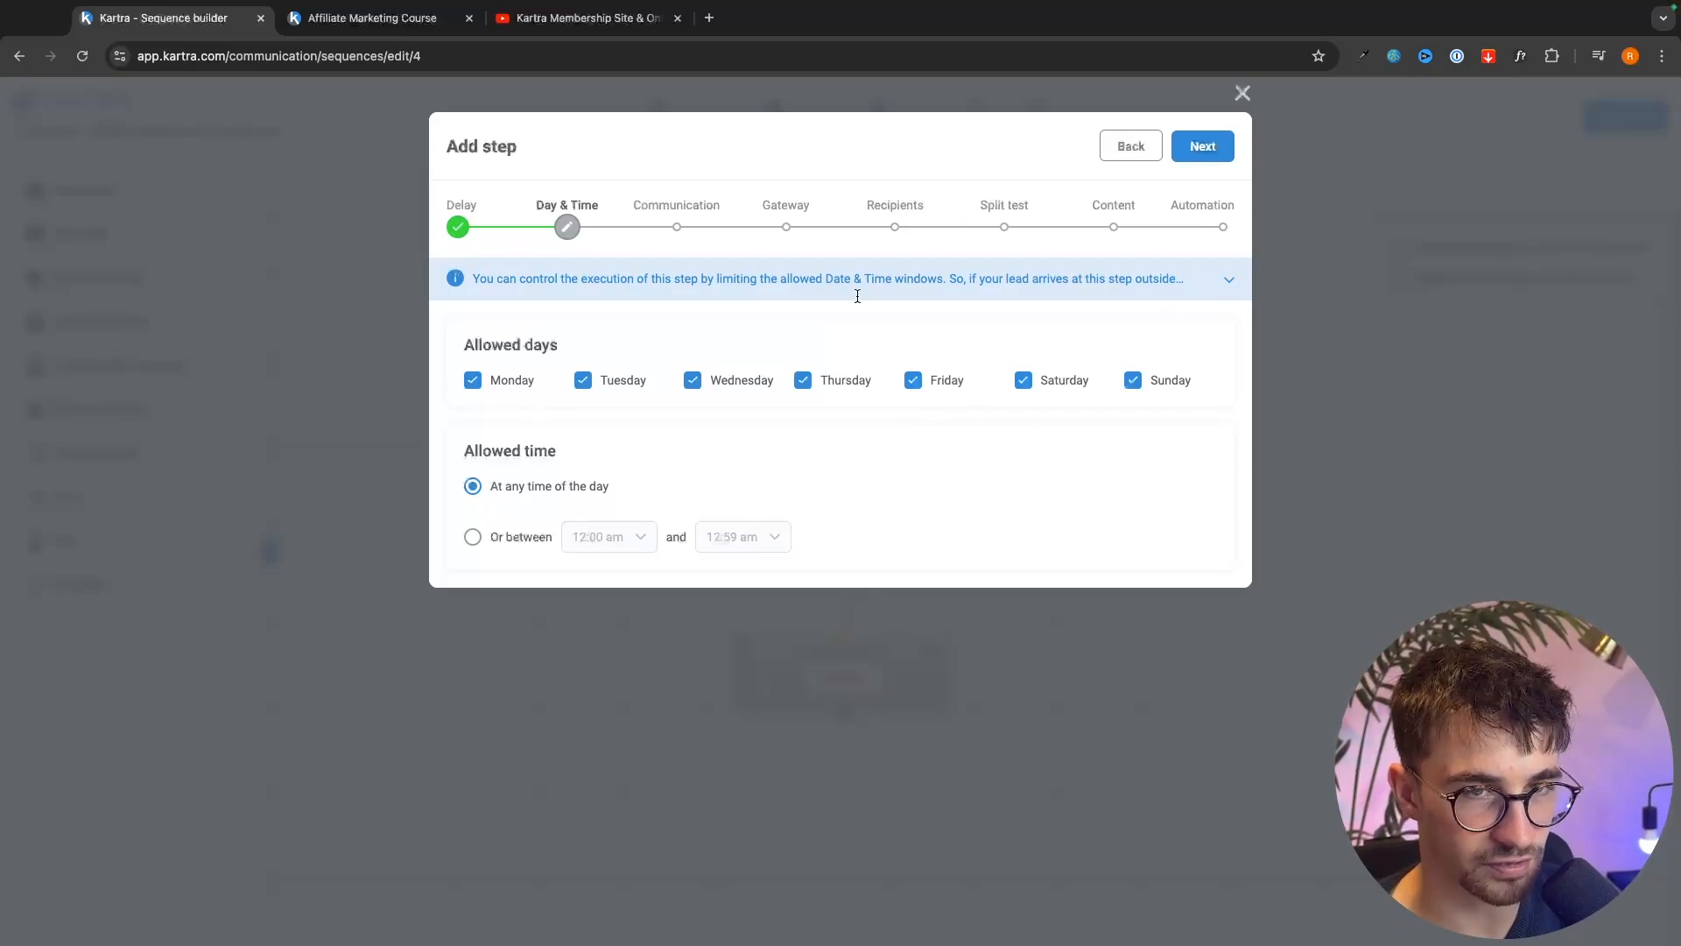
click(1242, 93)
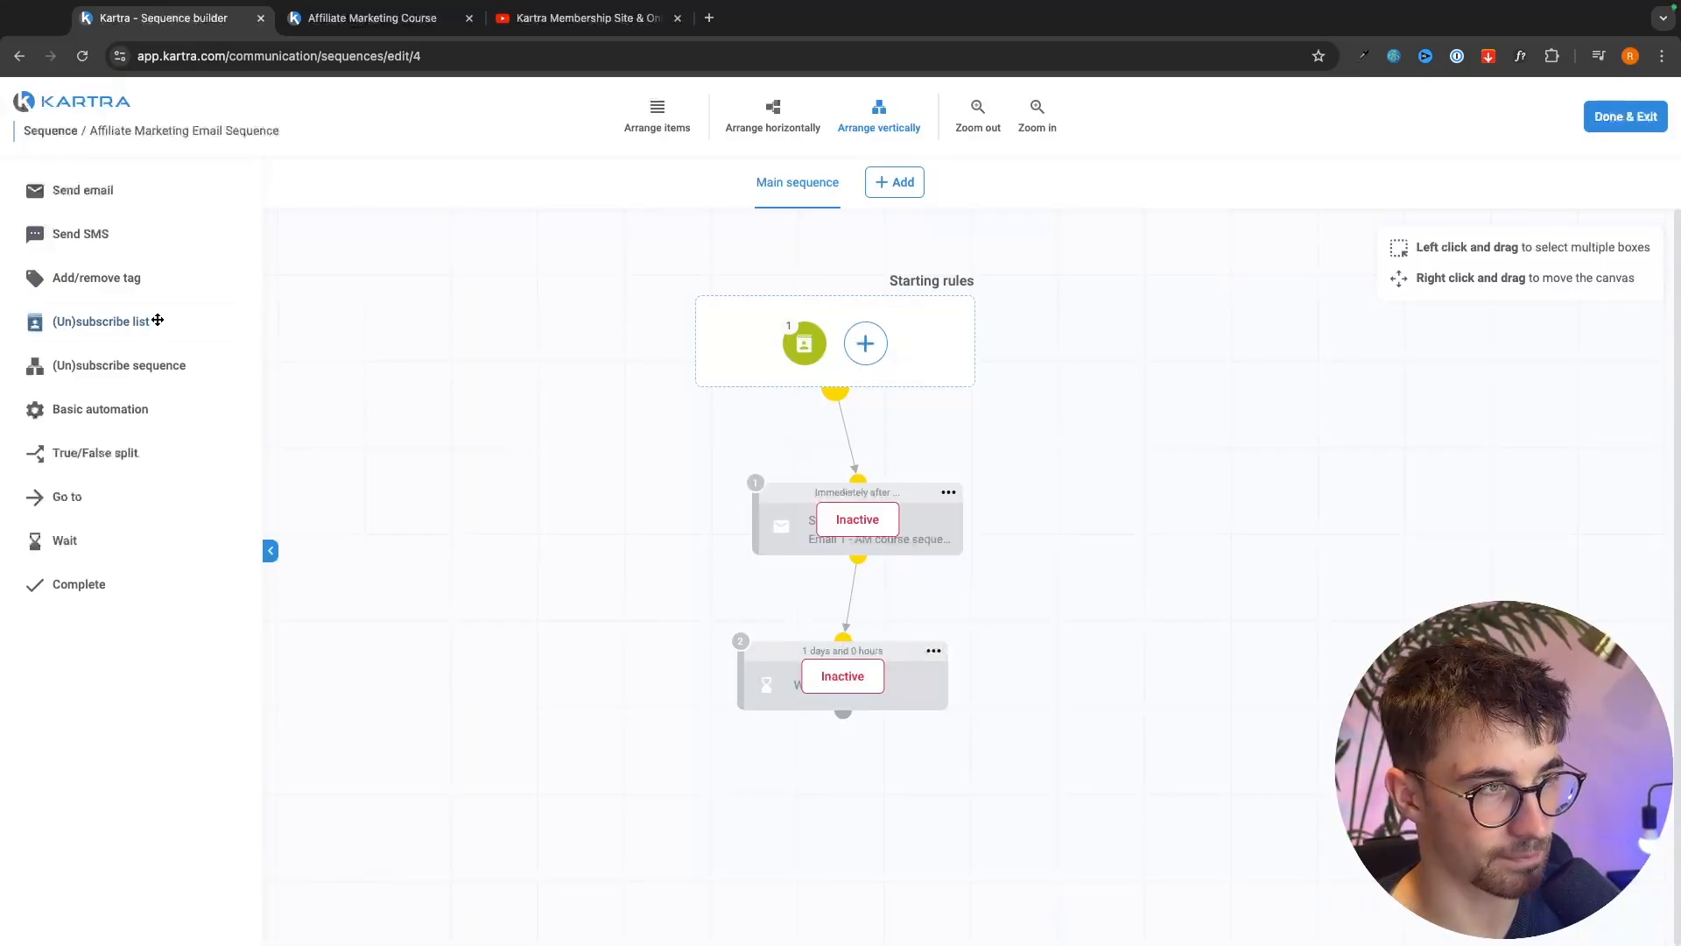
click(96, 197)
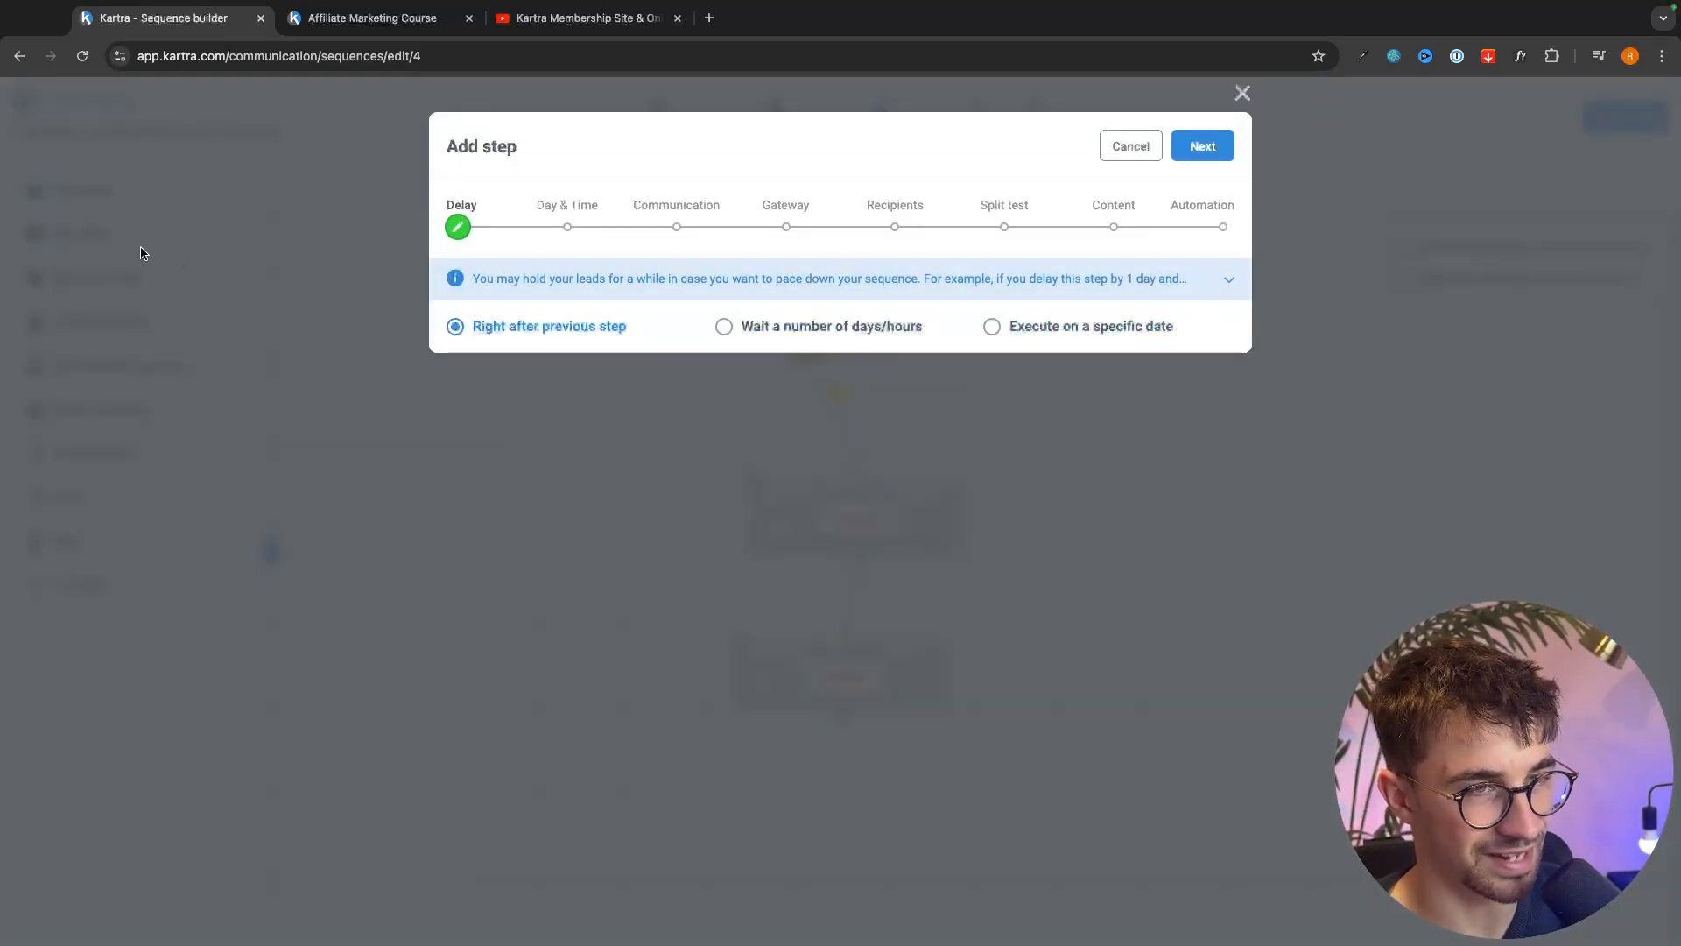
click(1243, 92)
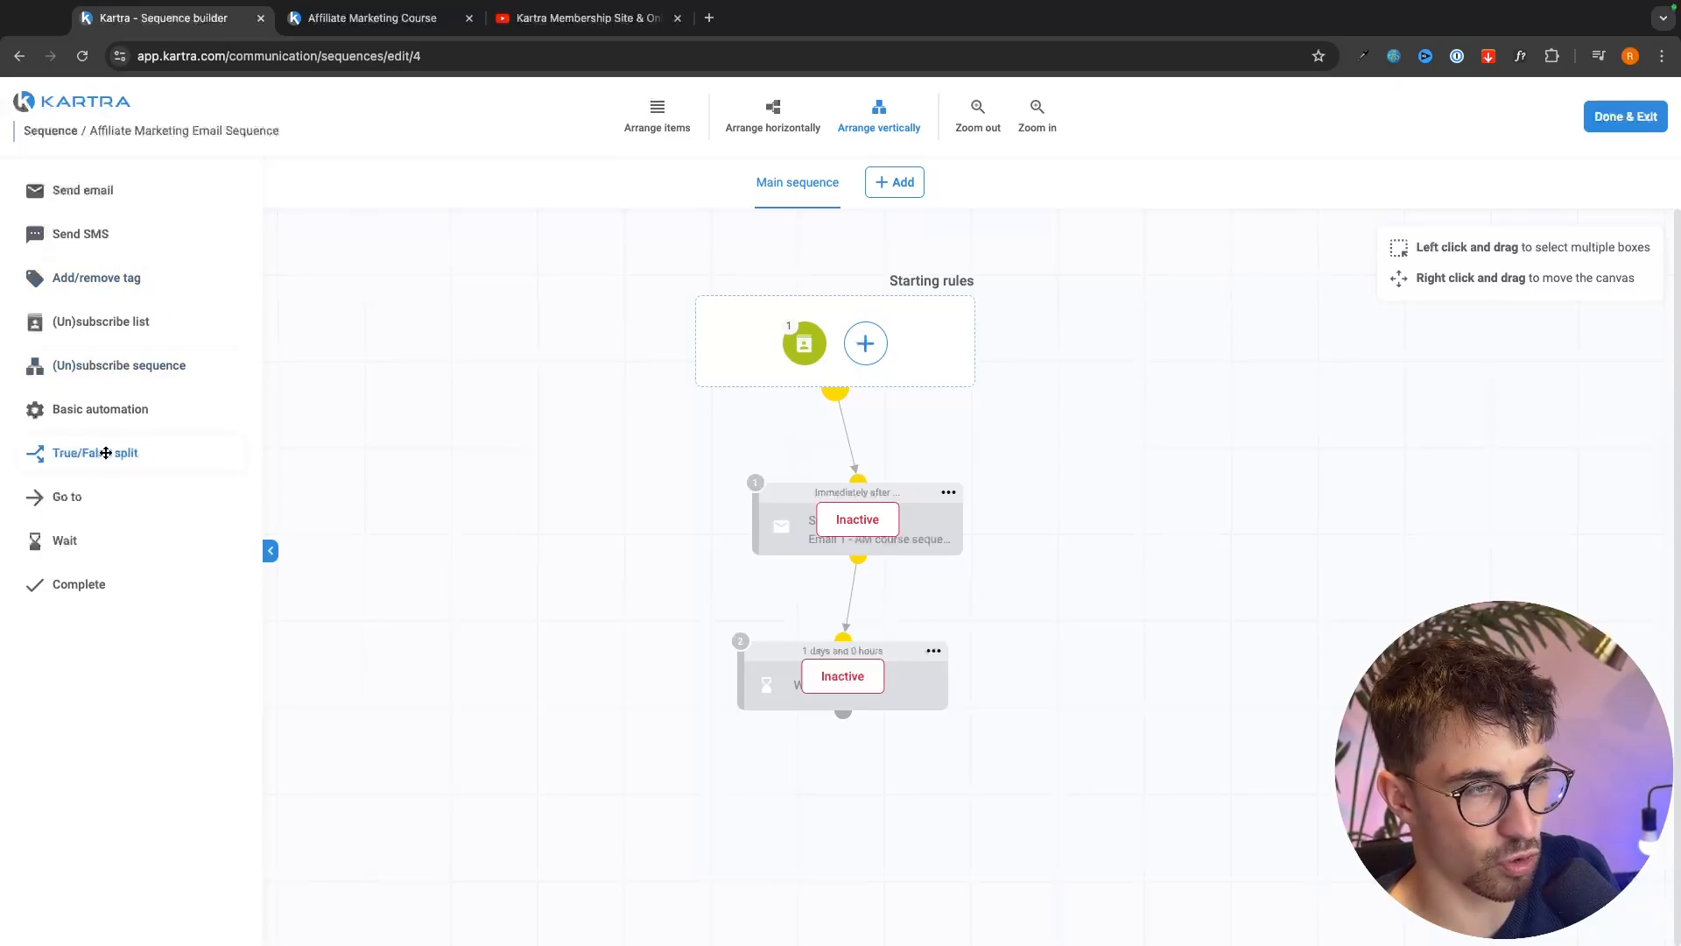
- Place a True/False split below the Wait step, running right after the previous step on all days at any time
drag(65, 454, 788, 750)
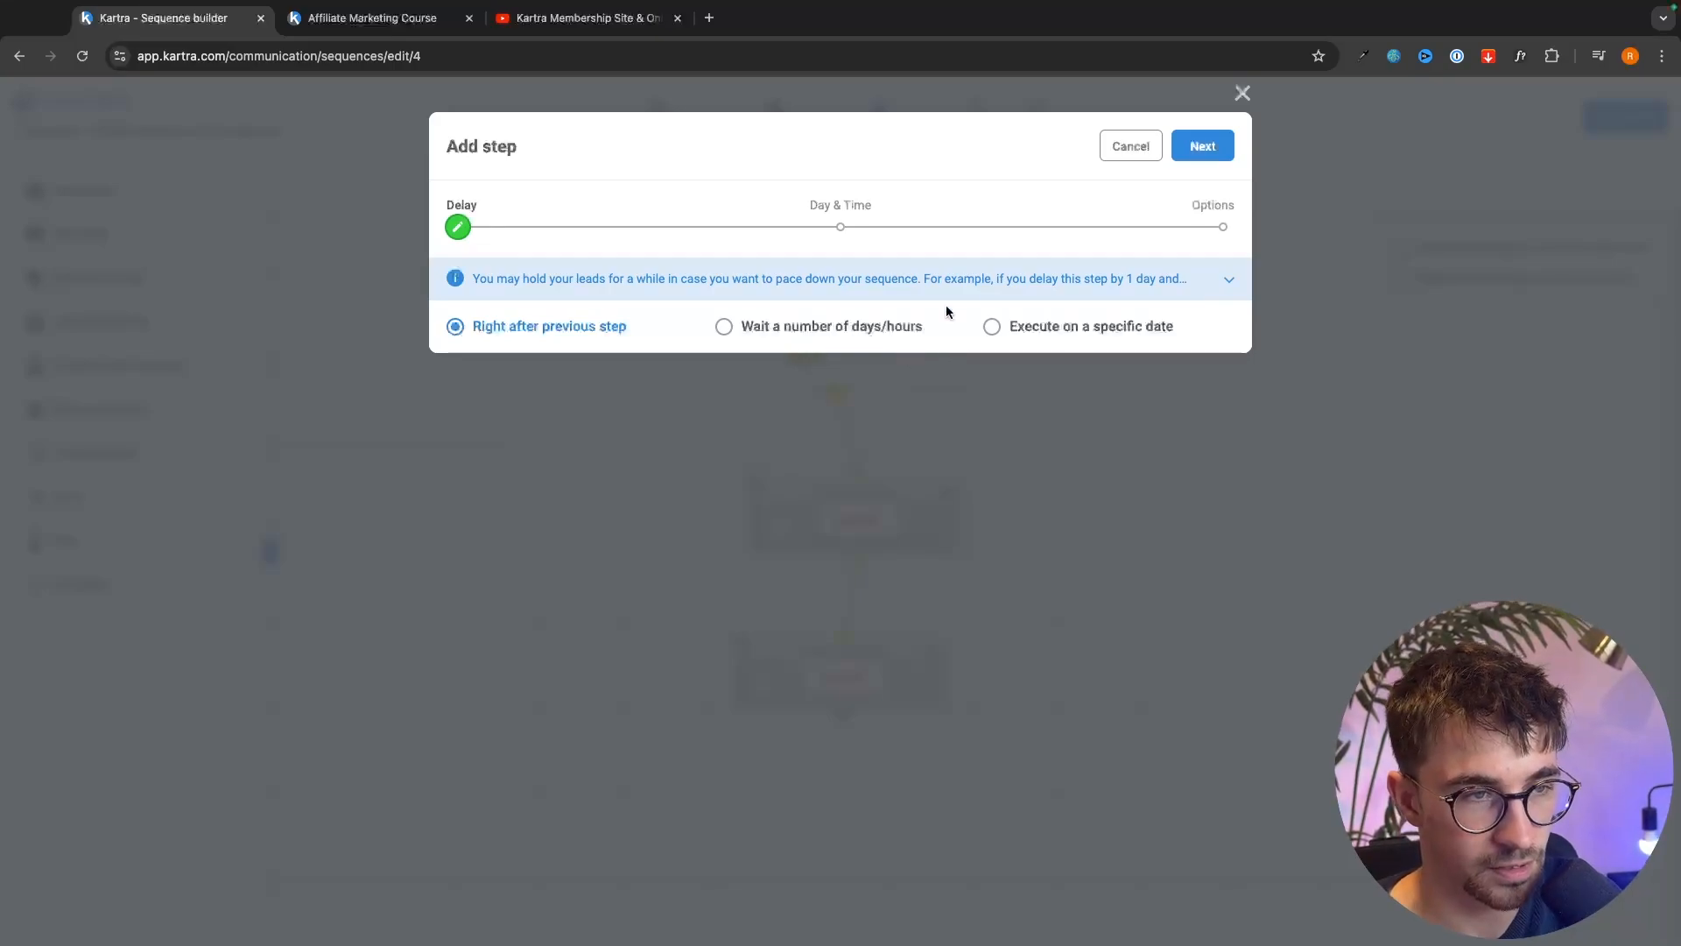
click(1196, 148)
click(1214, 159)
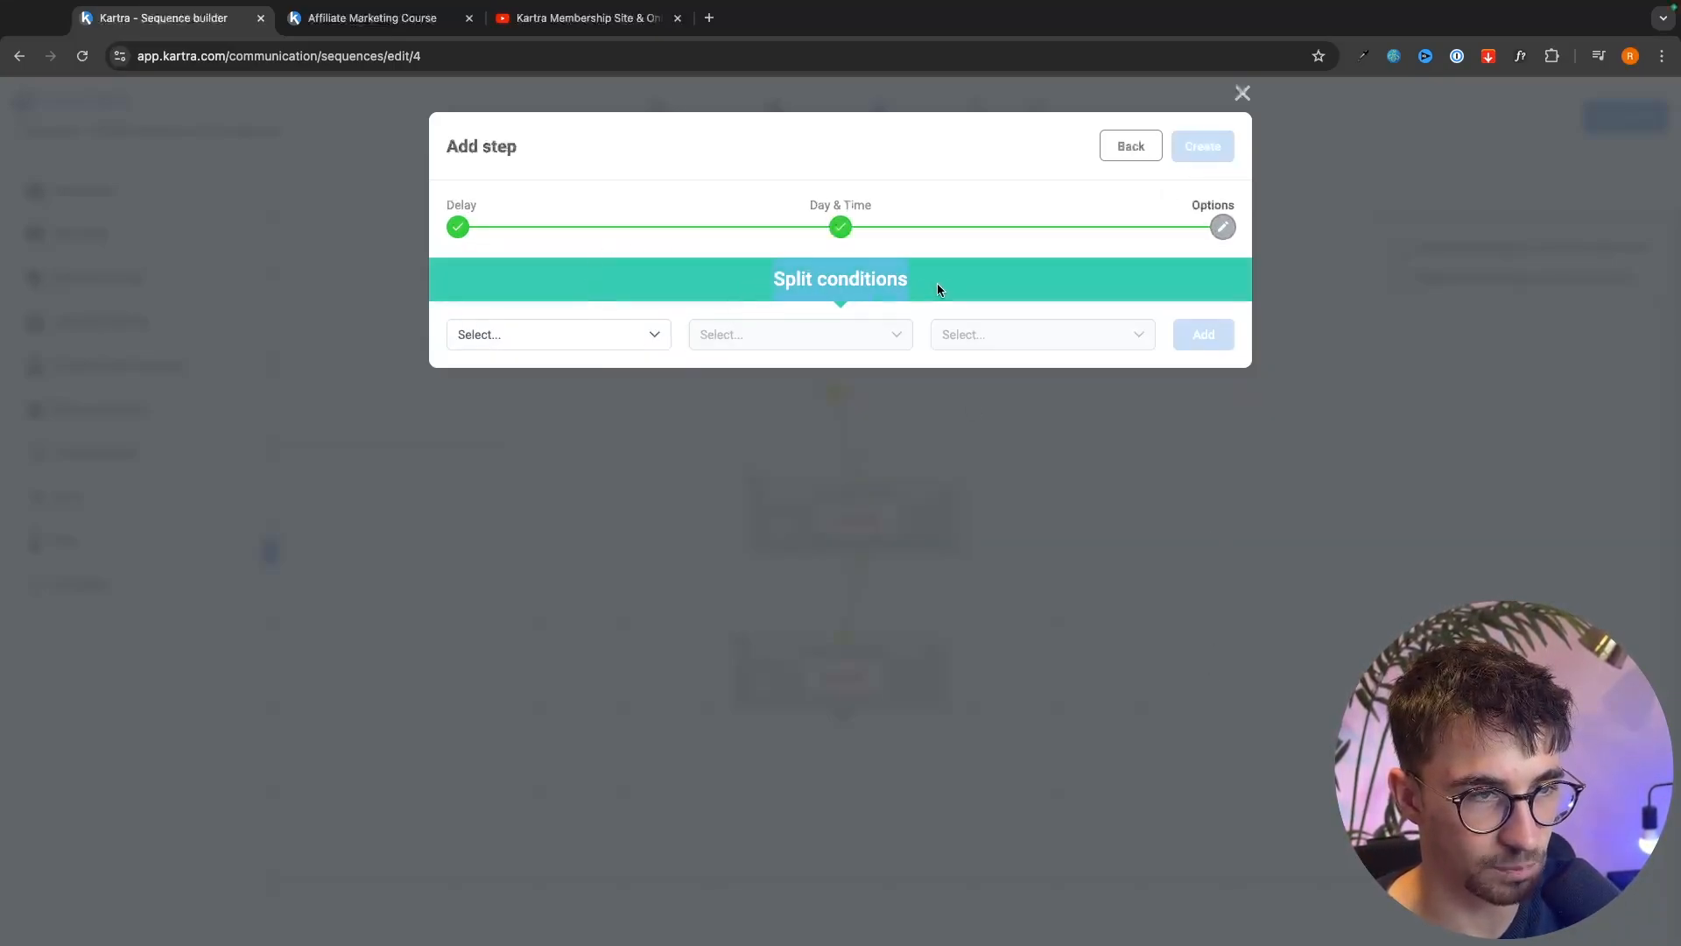
- Create the split with the condition "Has not opened email" for "Email 1 - AM course sequence" and connect the Wait step to it
click(622, 338)
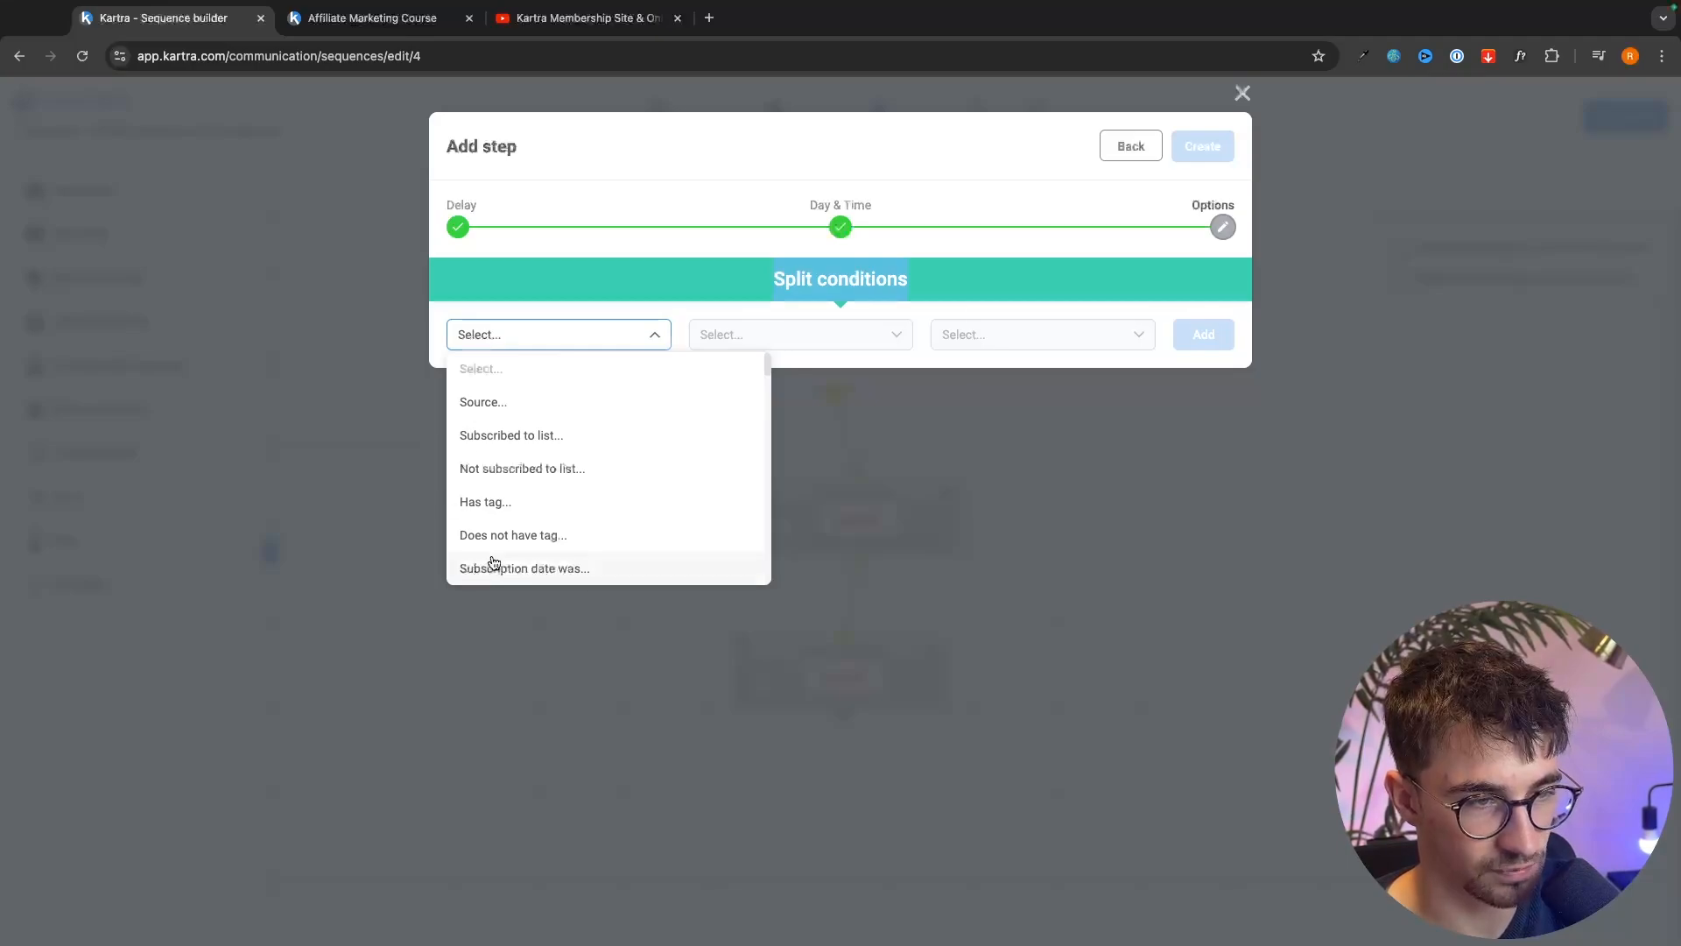
scroll(495, 562, down, 5)
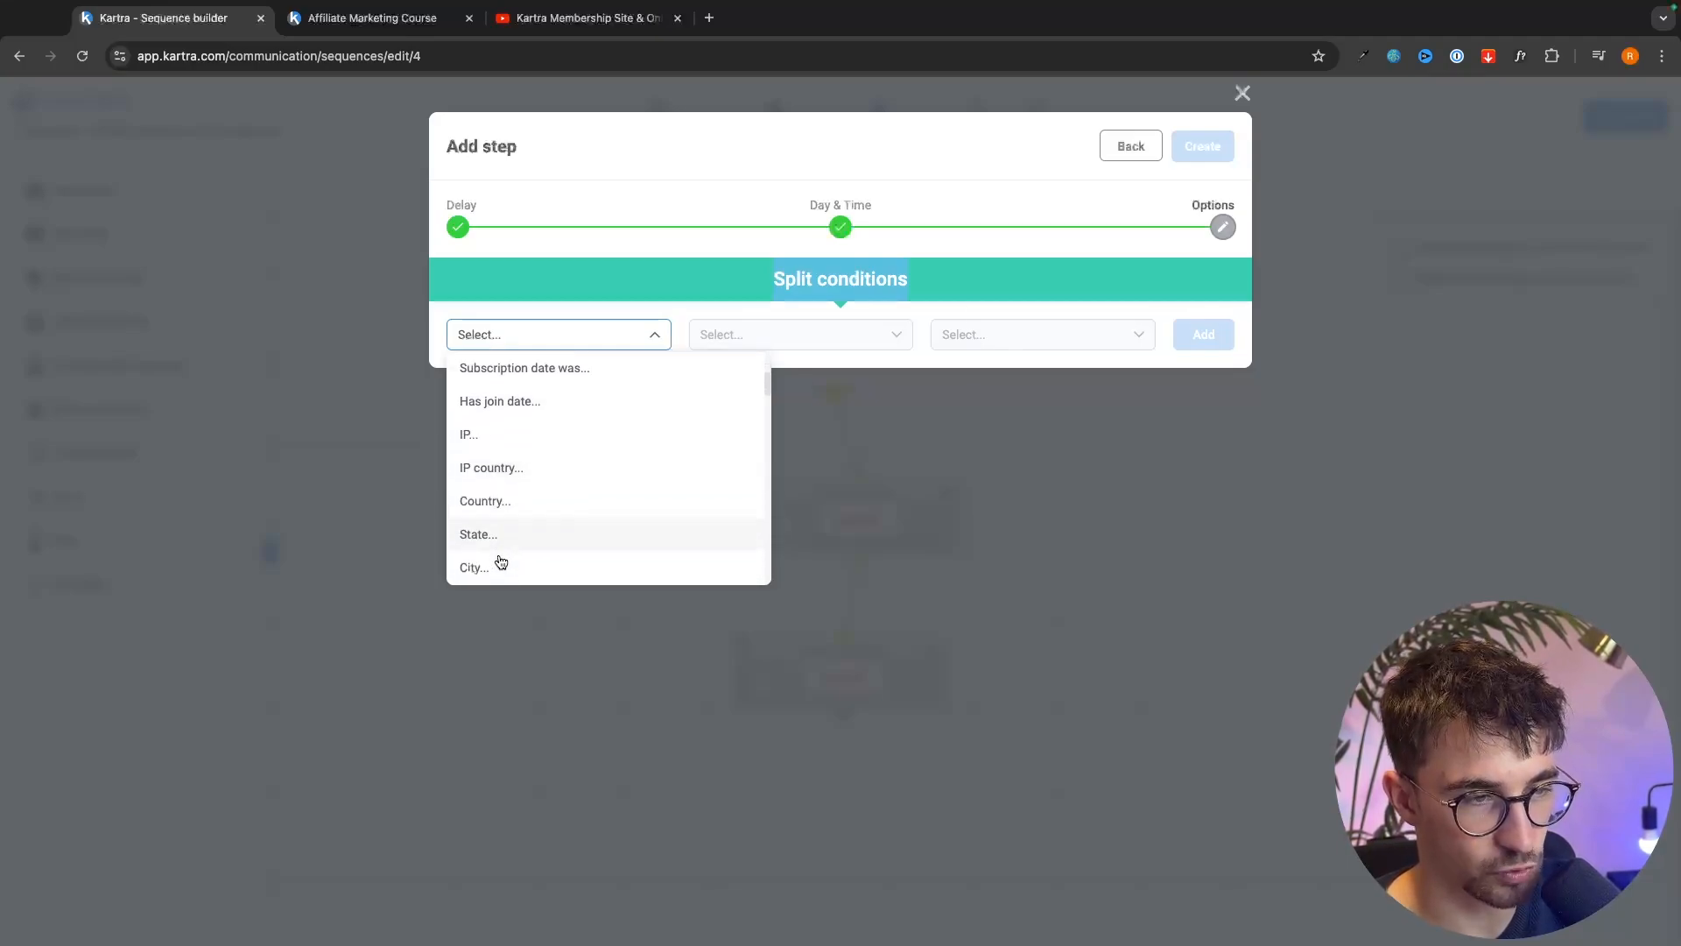
scroll(602, 536, down, 5)
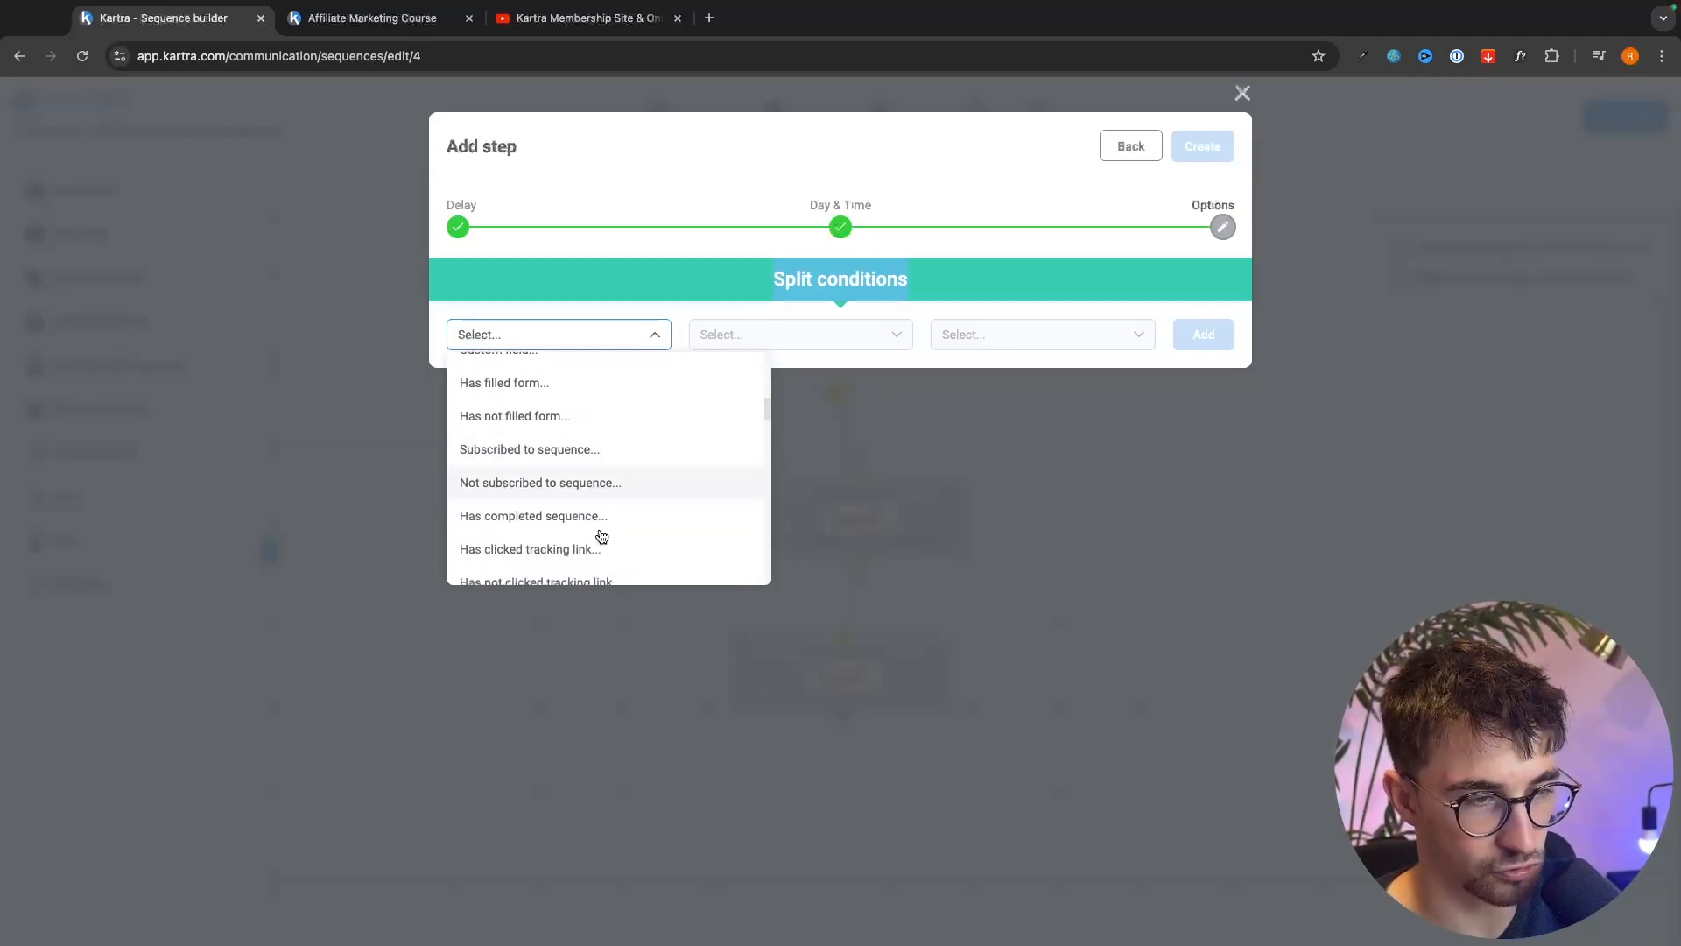
scroll(602, 536, down, 5)
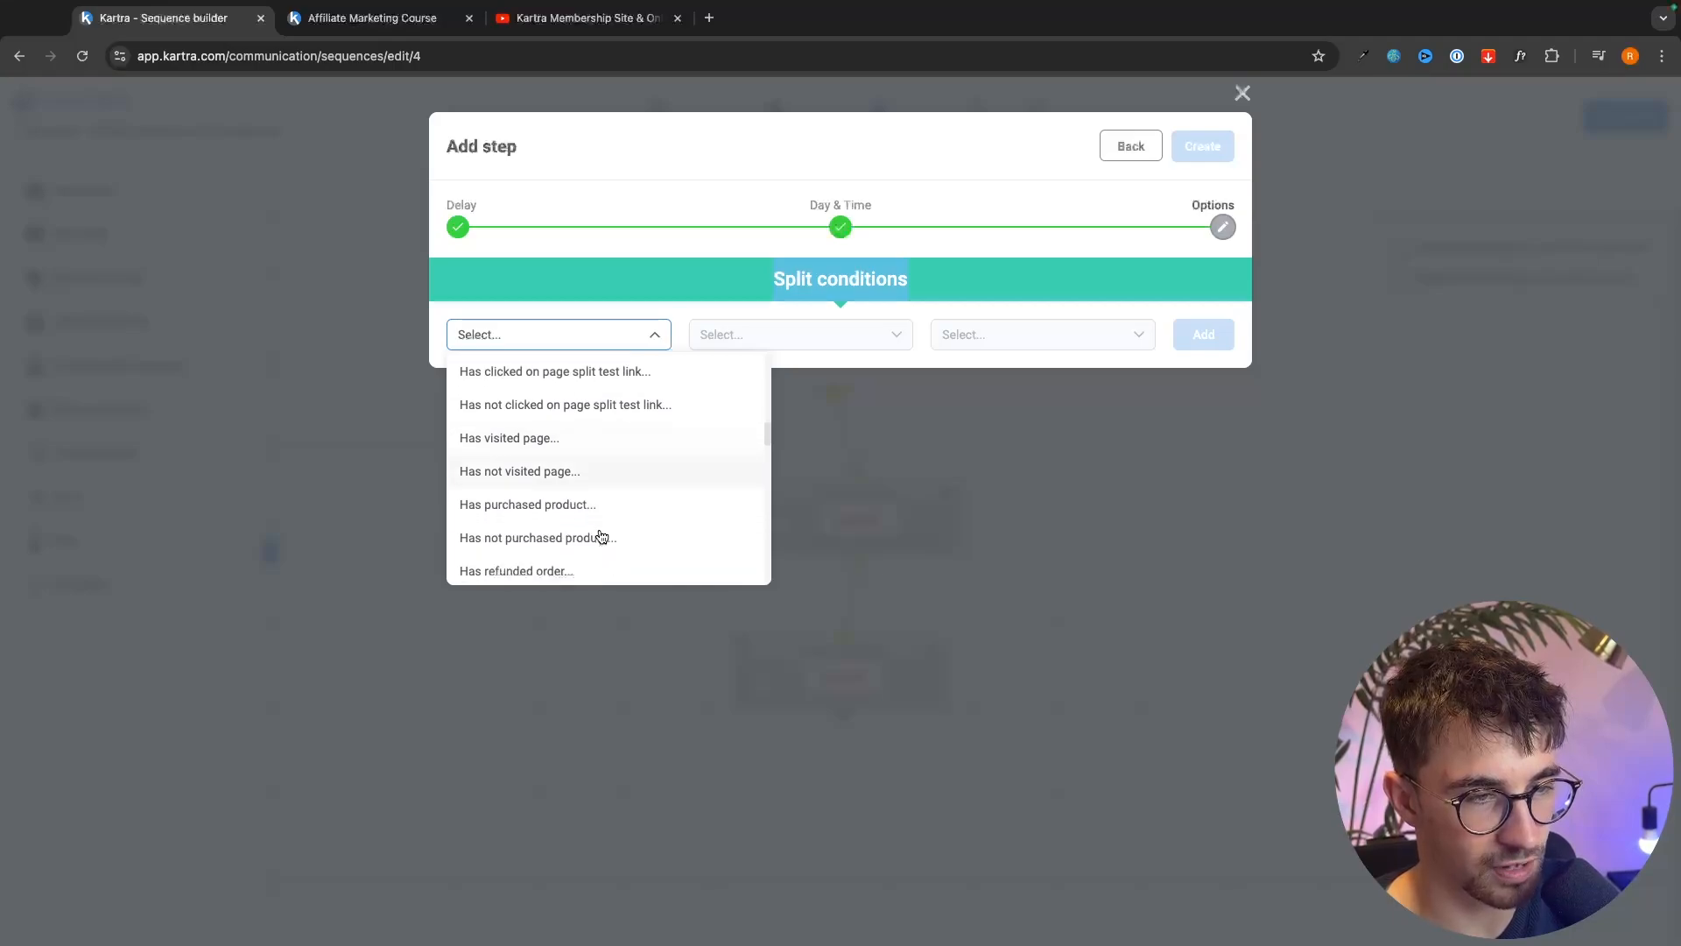
scroll(602, 536, down, 5)
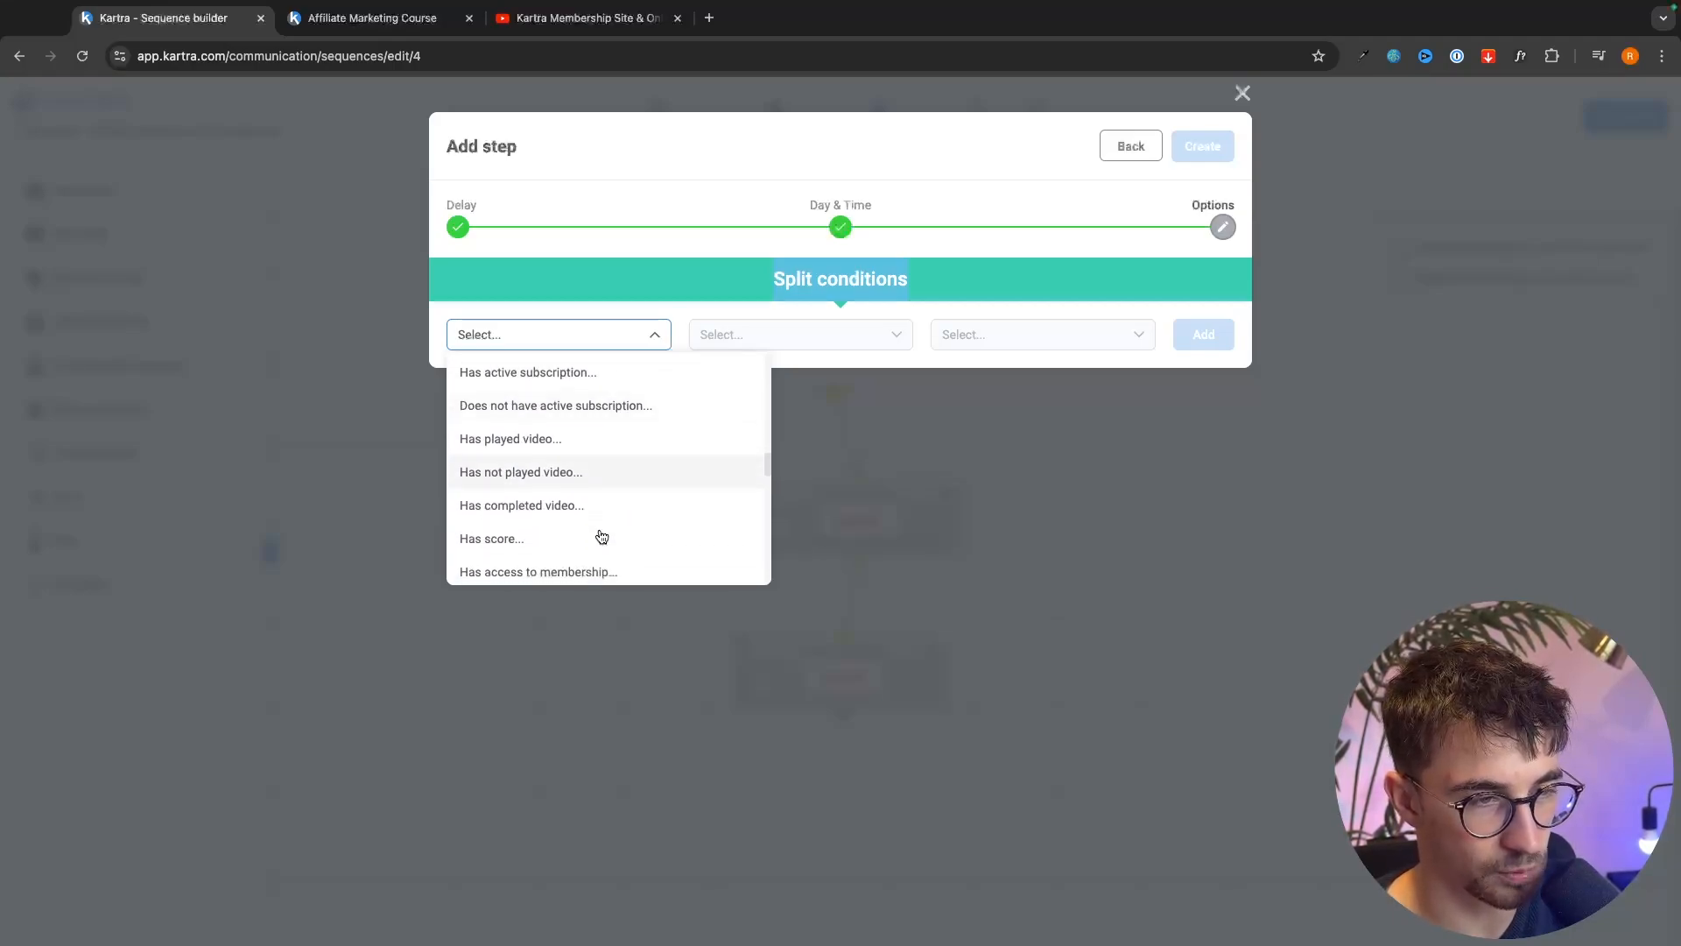
scroll(602, 536, down, 5)
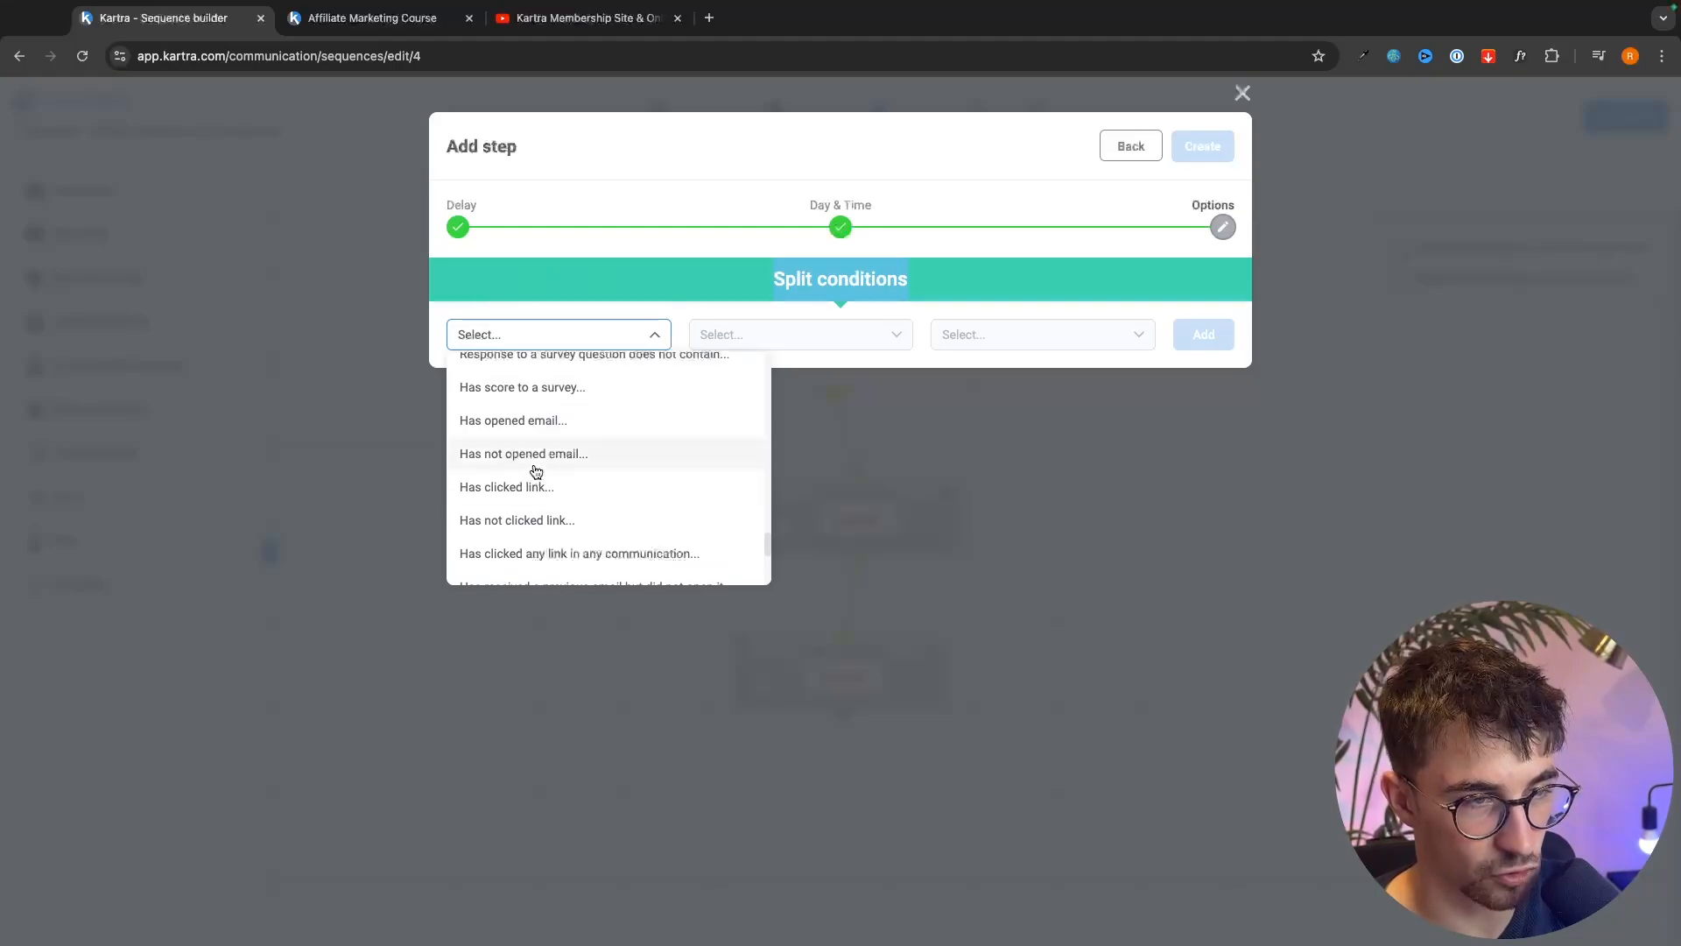
click(459, 455)
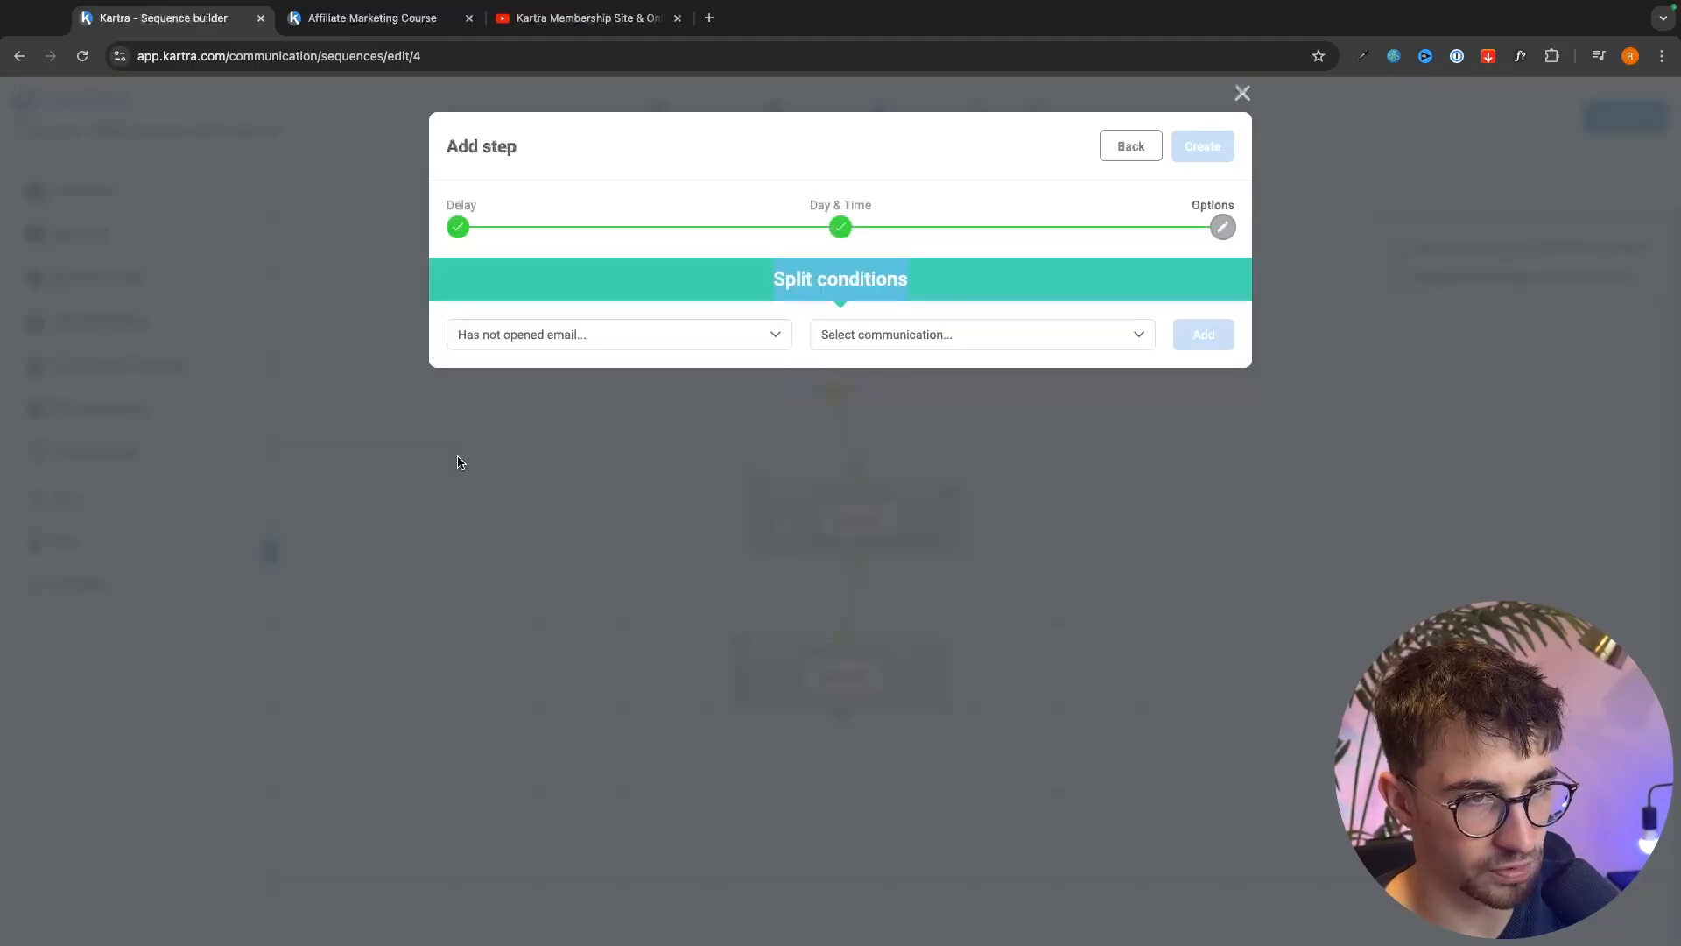
click(860, 344)
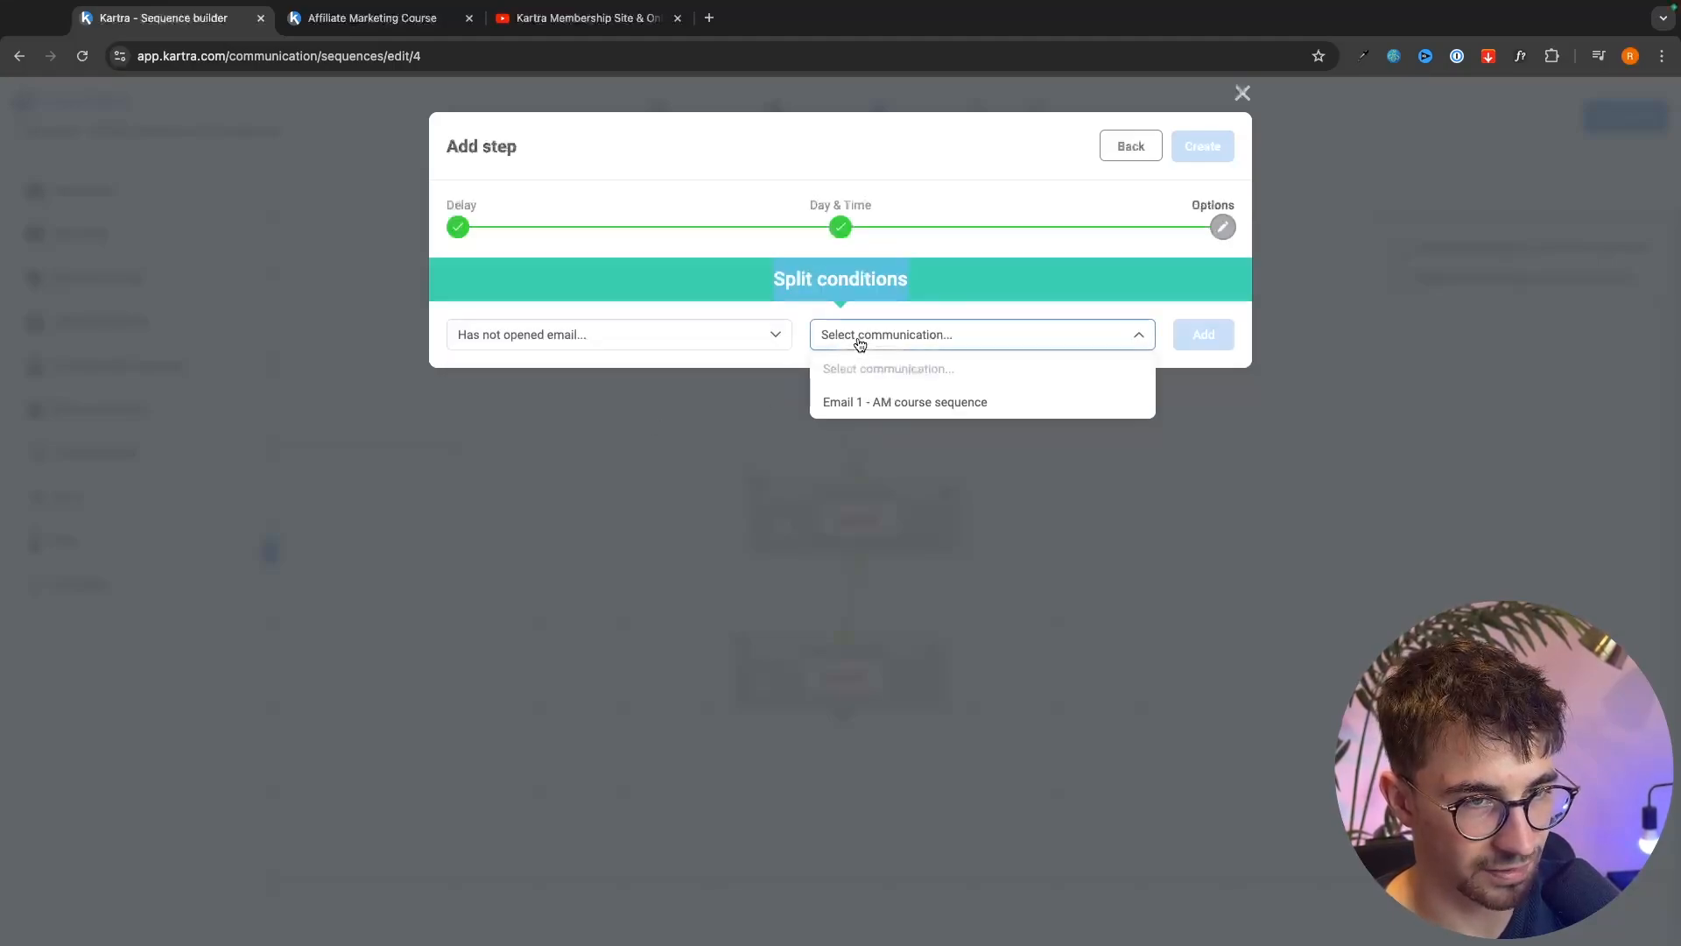
click(883, 404)
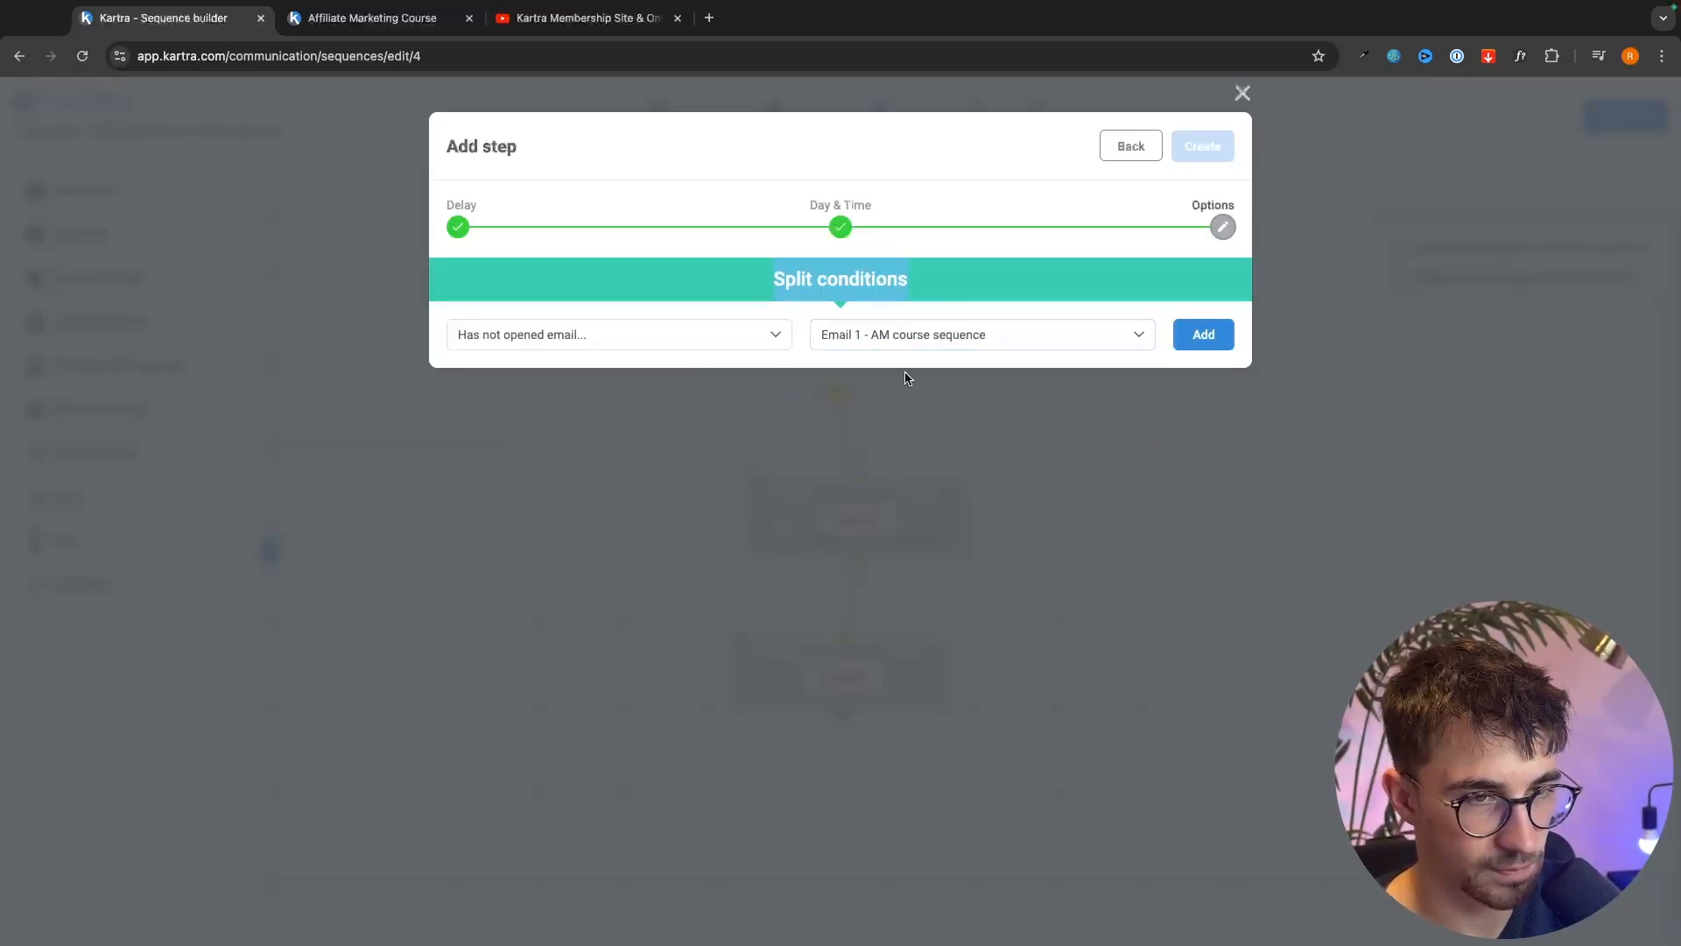
click(1212, 347)
click(1204, 147)
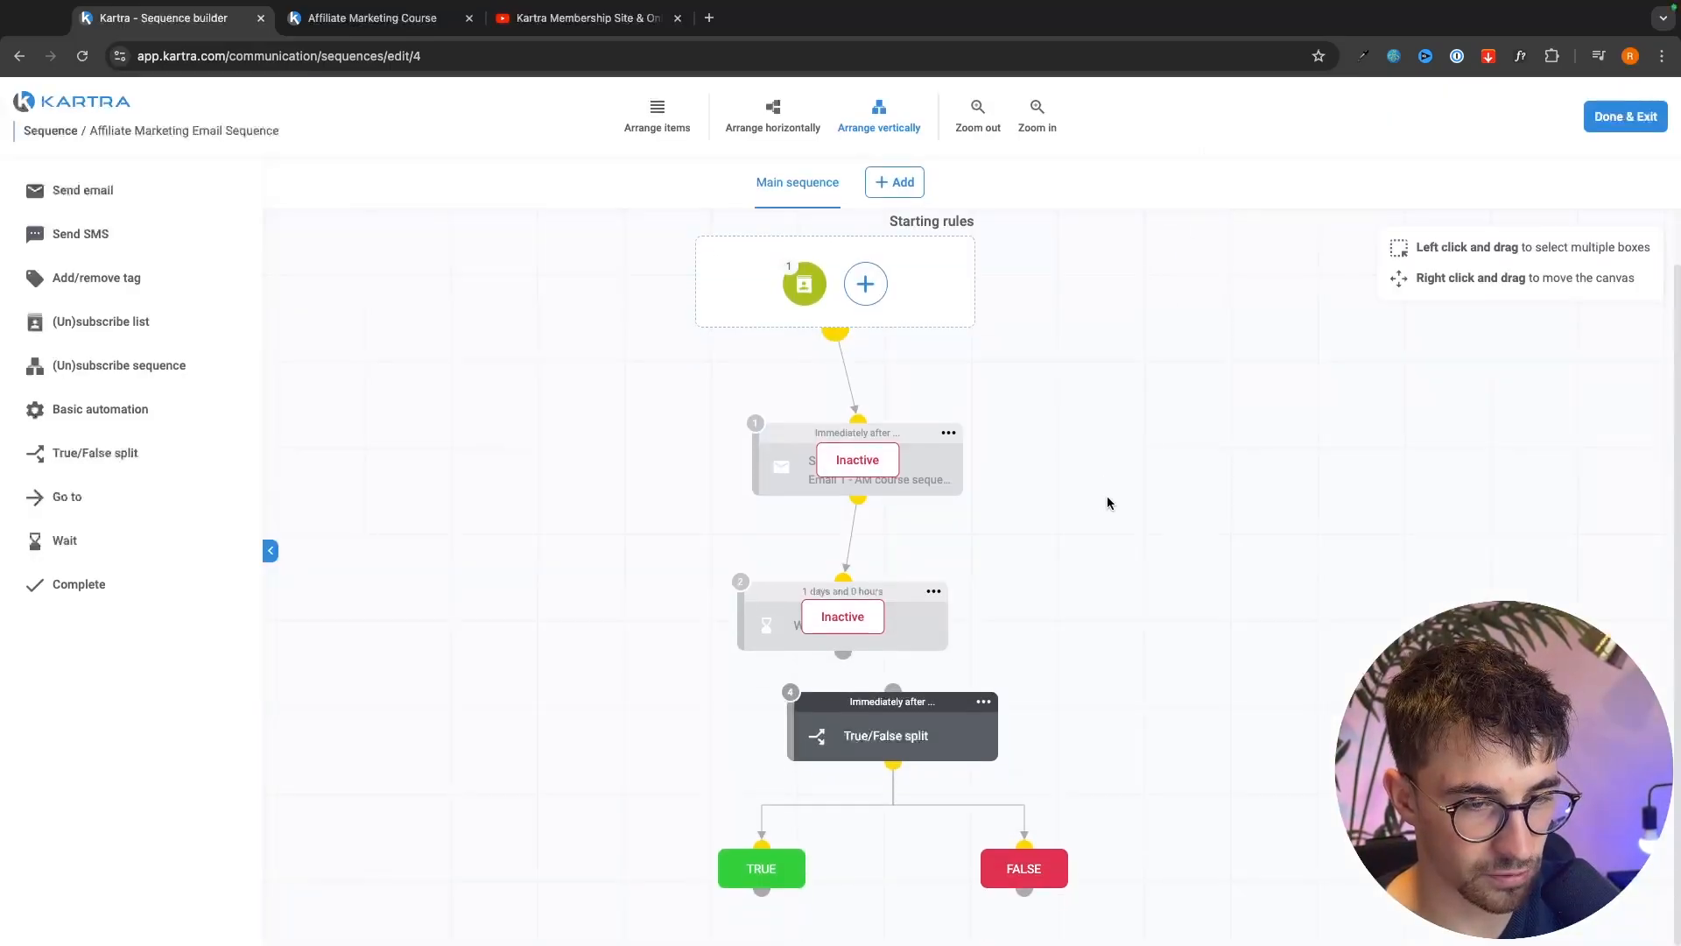
drag(843, 654, 911, 693)
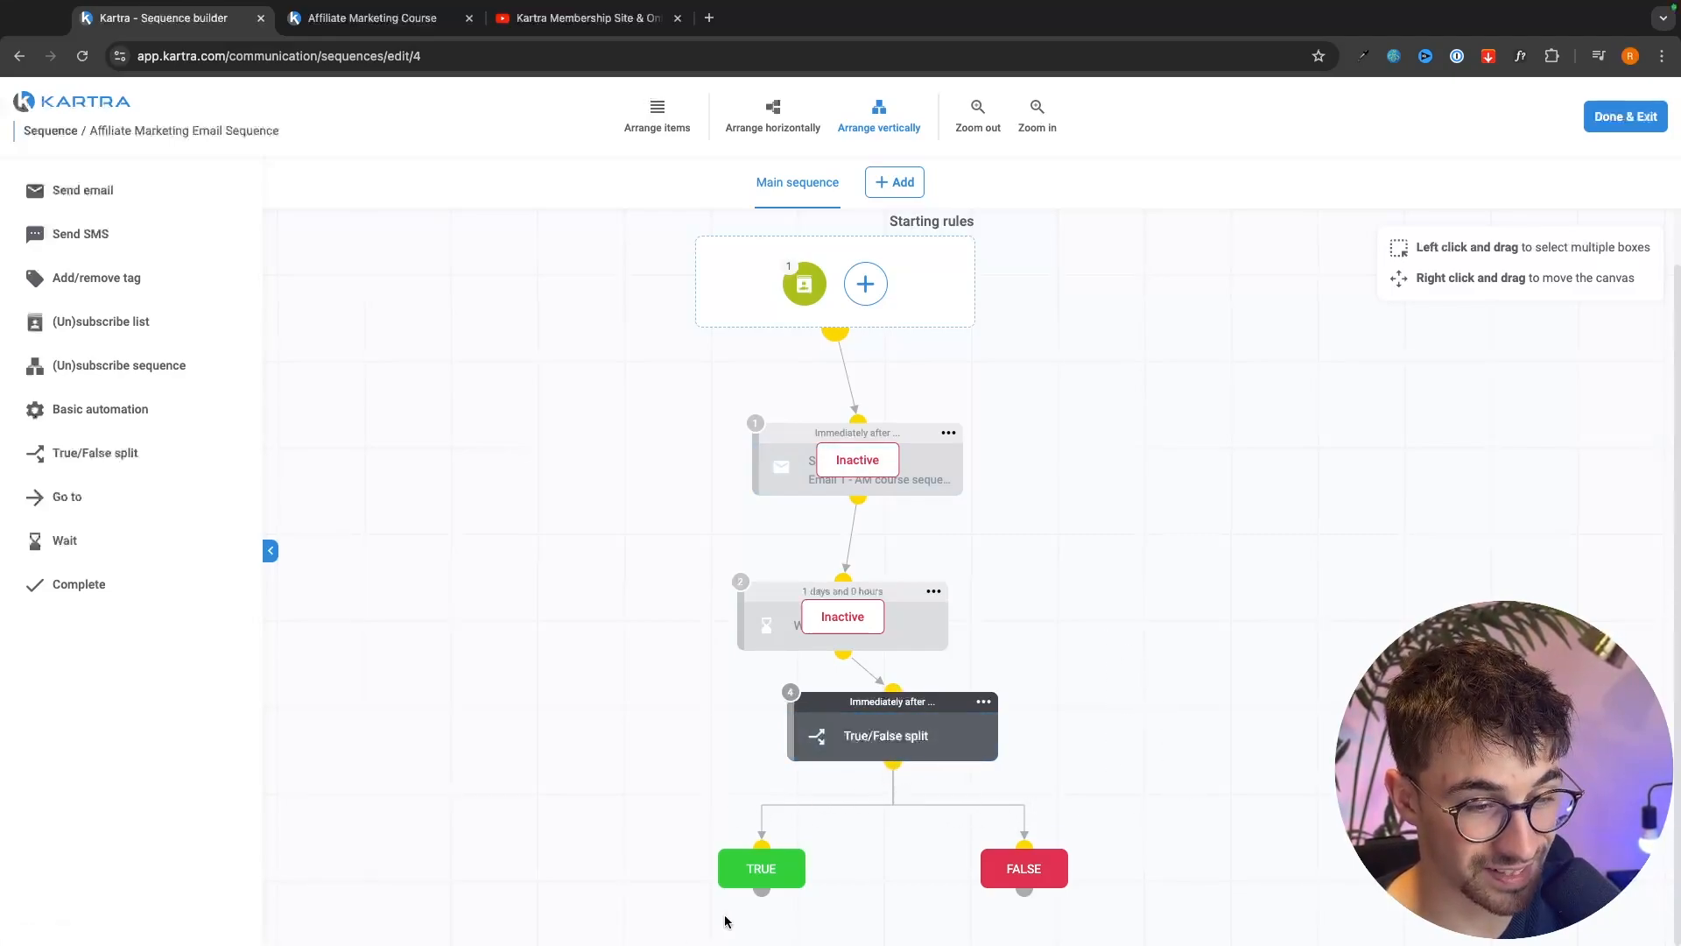
- Place a tag step at the split's TRUE branch, keep the default delay and allowed times, and choose the Add tag action
drag(93, 282, 754, 875)
click(1225, 150)
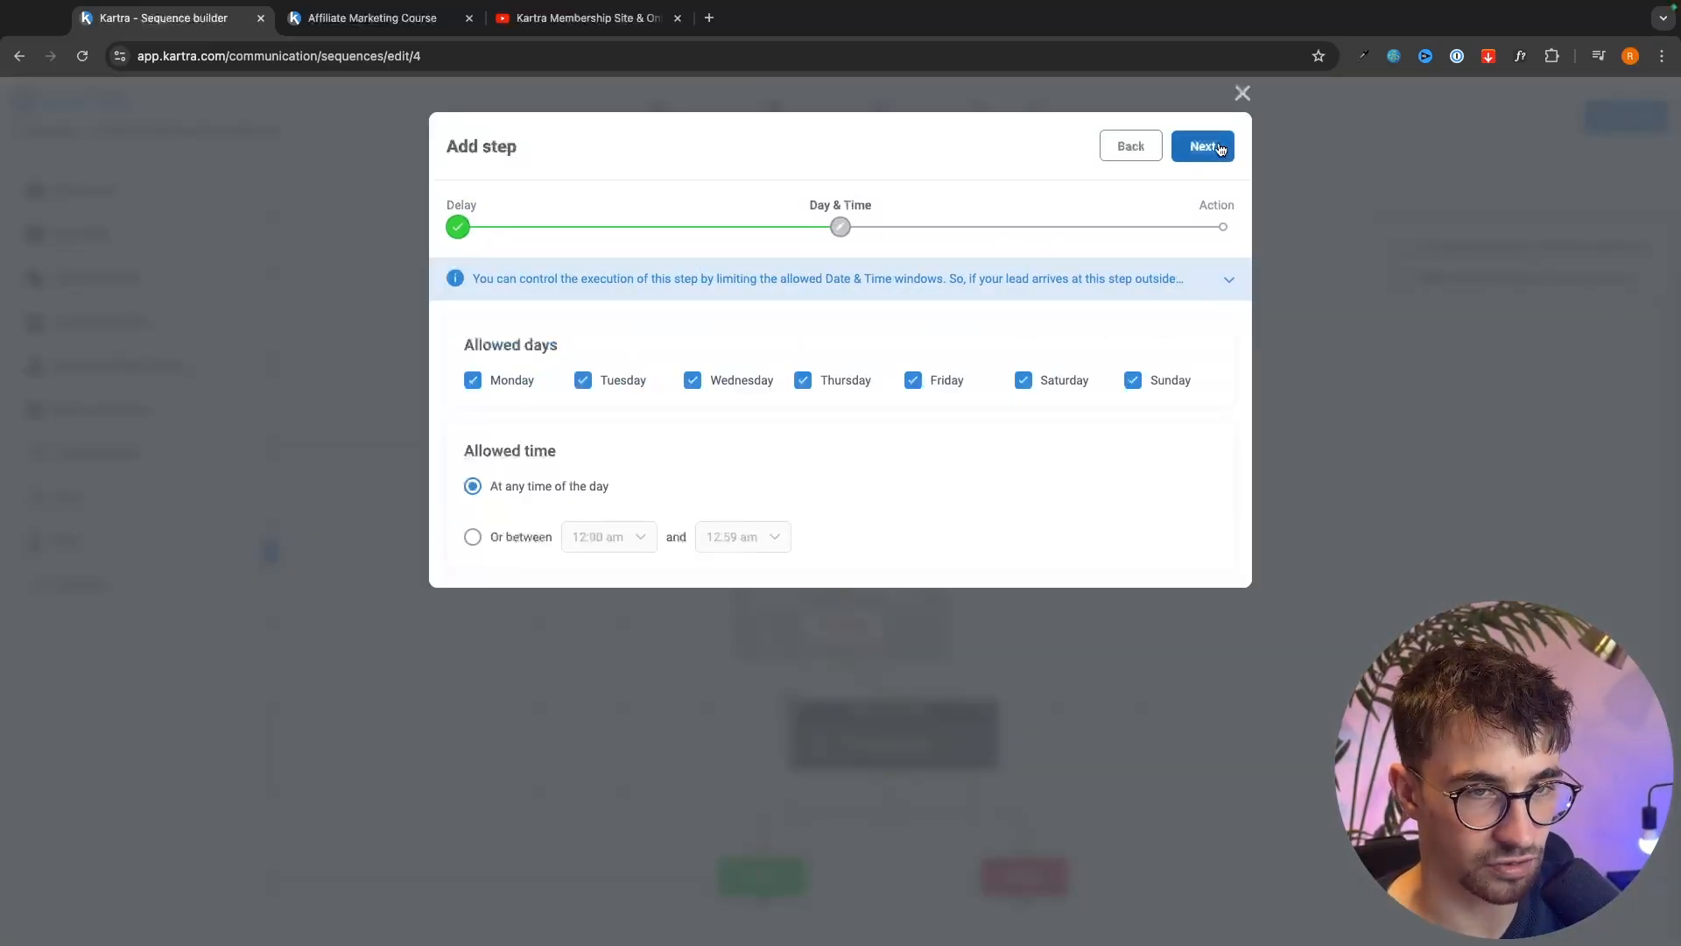
click(1222, 154)
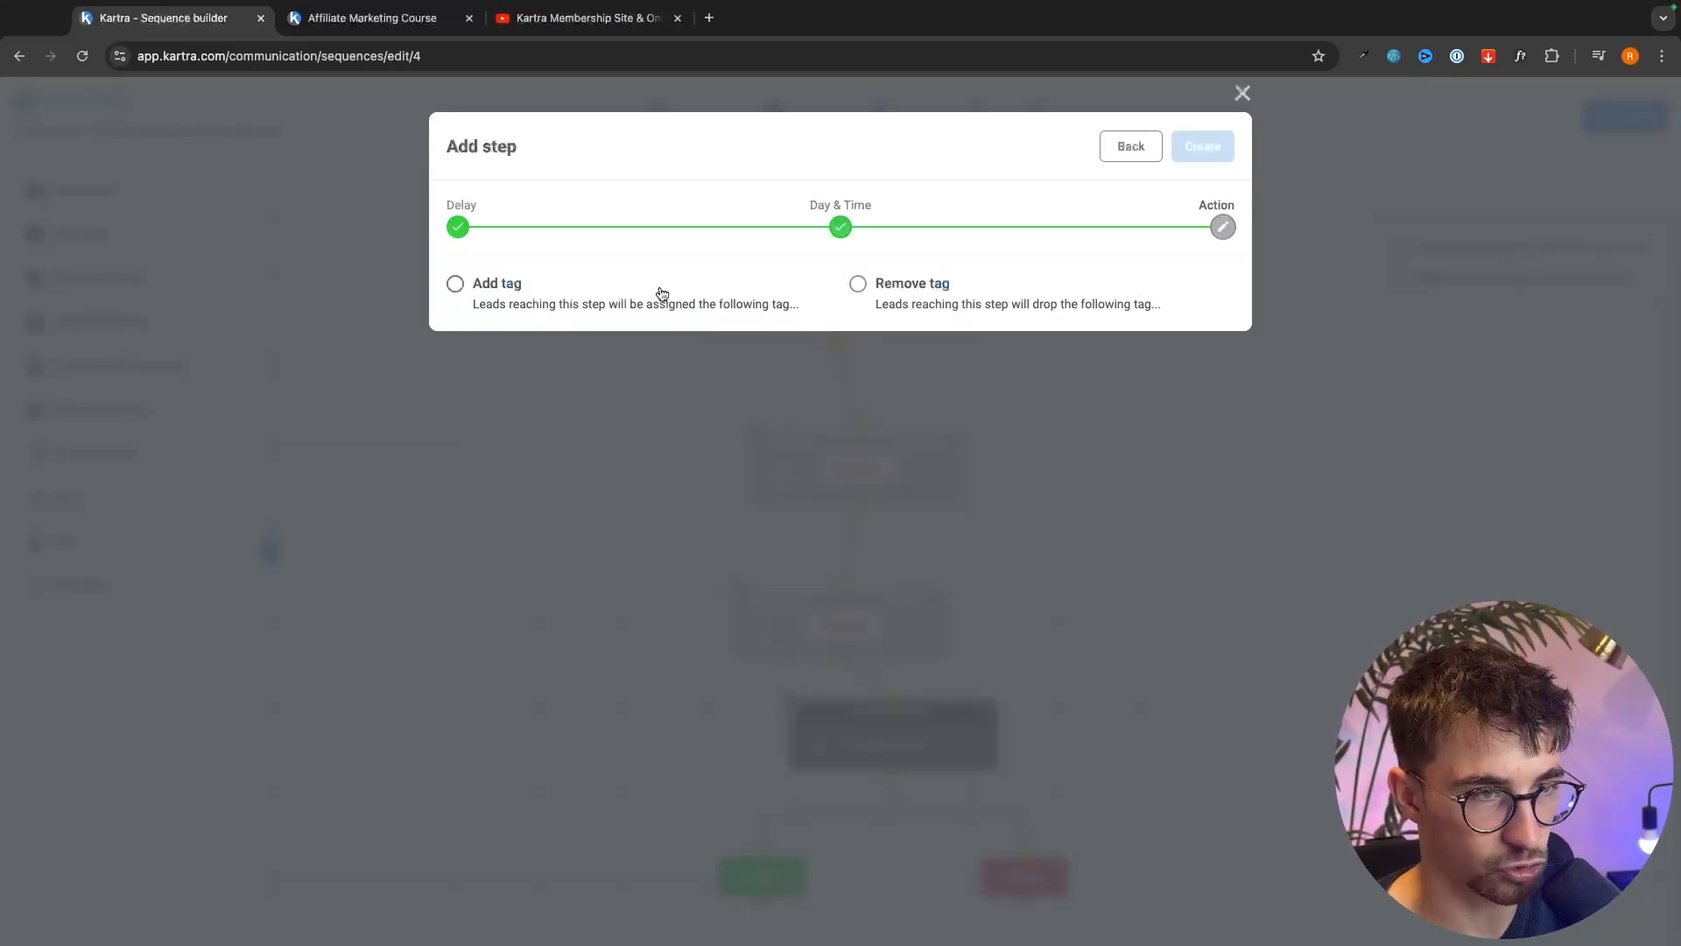
click(514, 293)
- Create a new tag named "Active" and assign it to the tag step
click(845, 390)
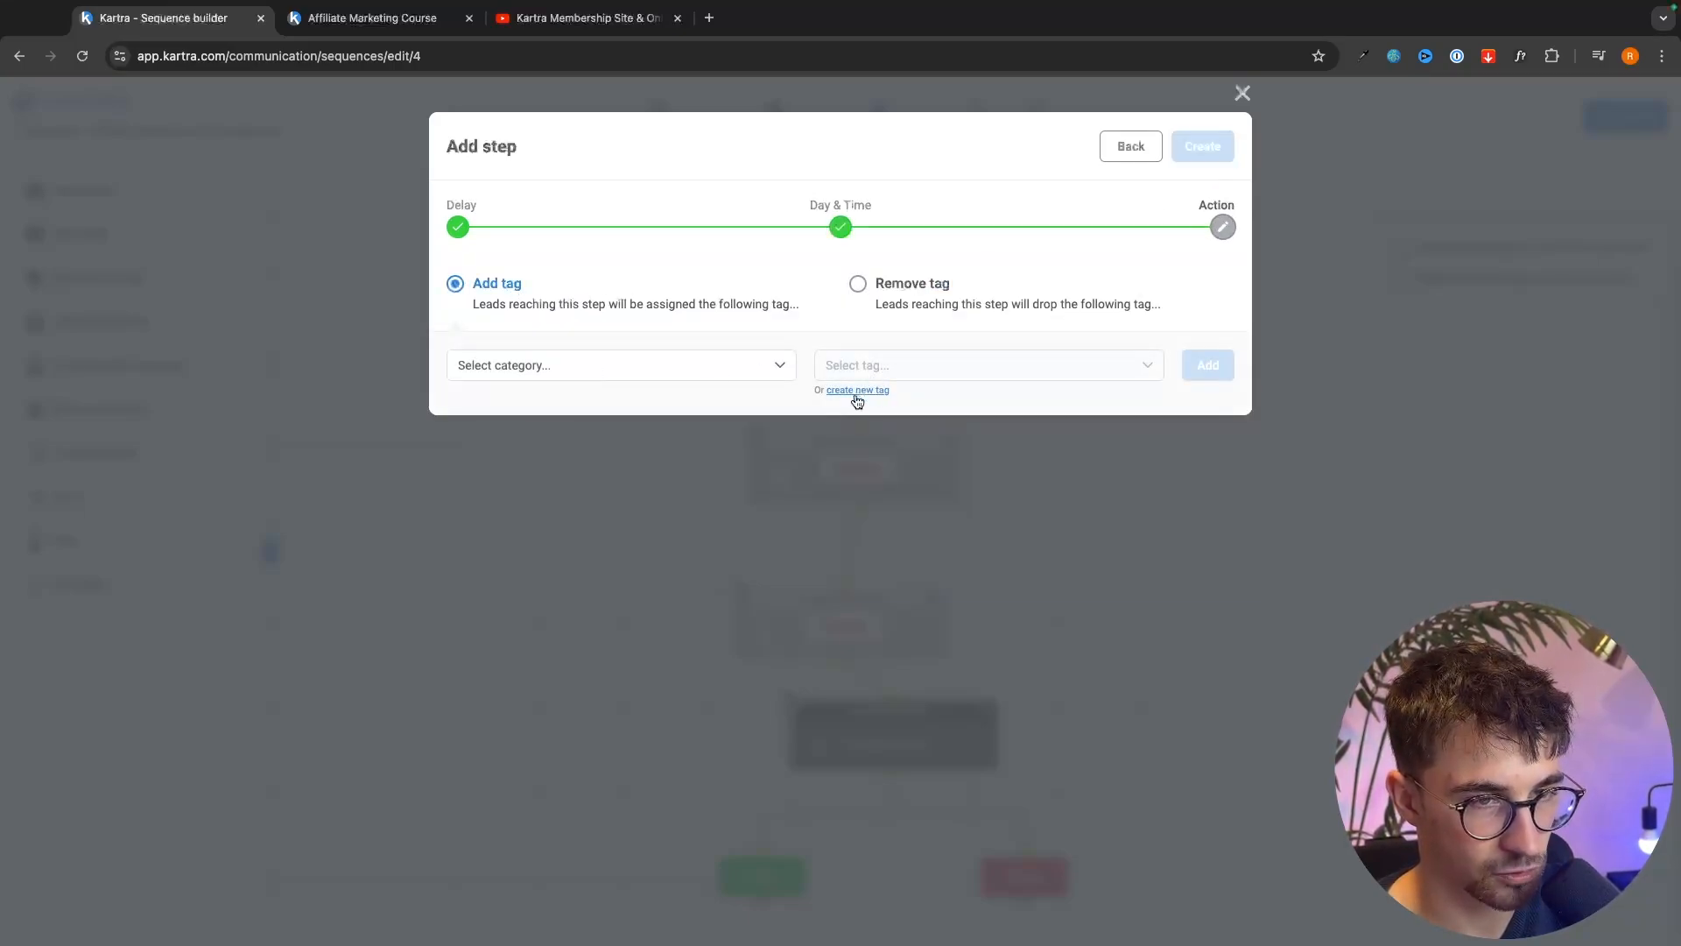
click(677, 231)
text(Active)
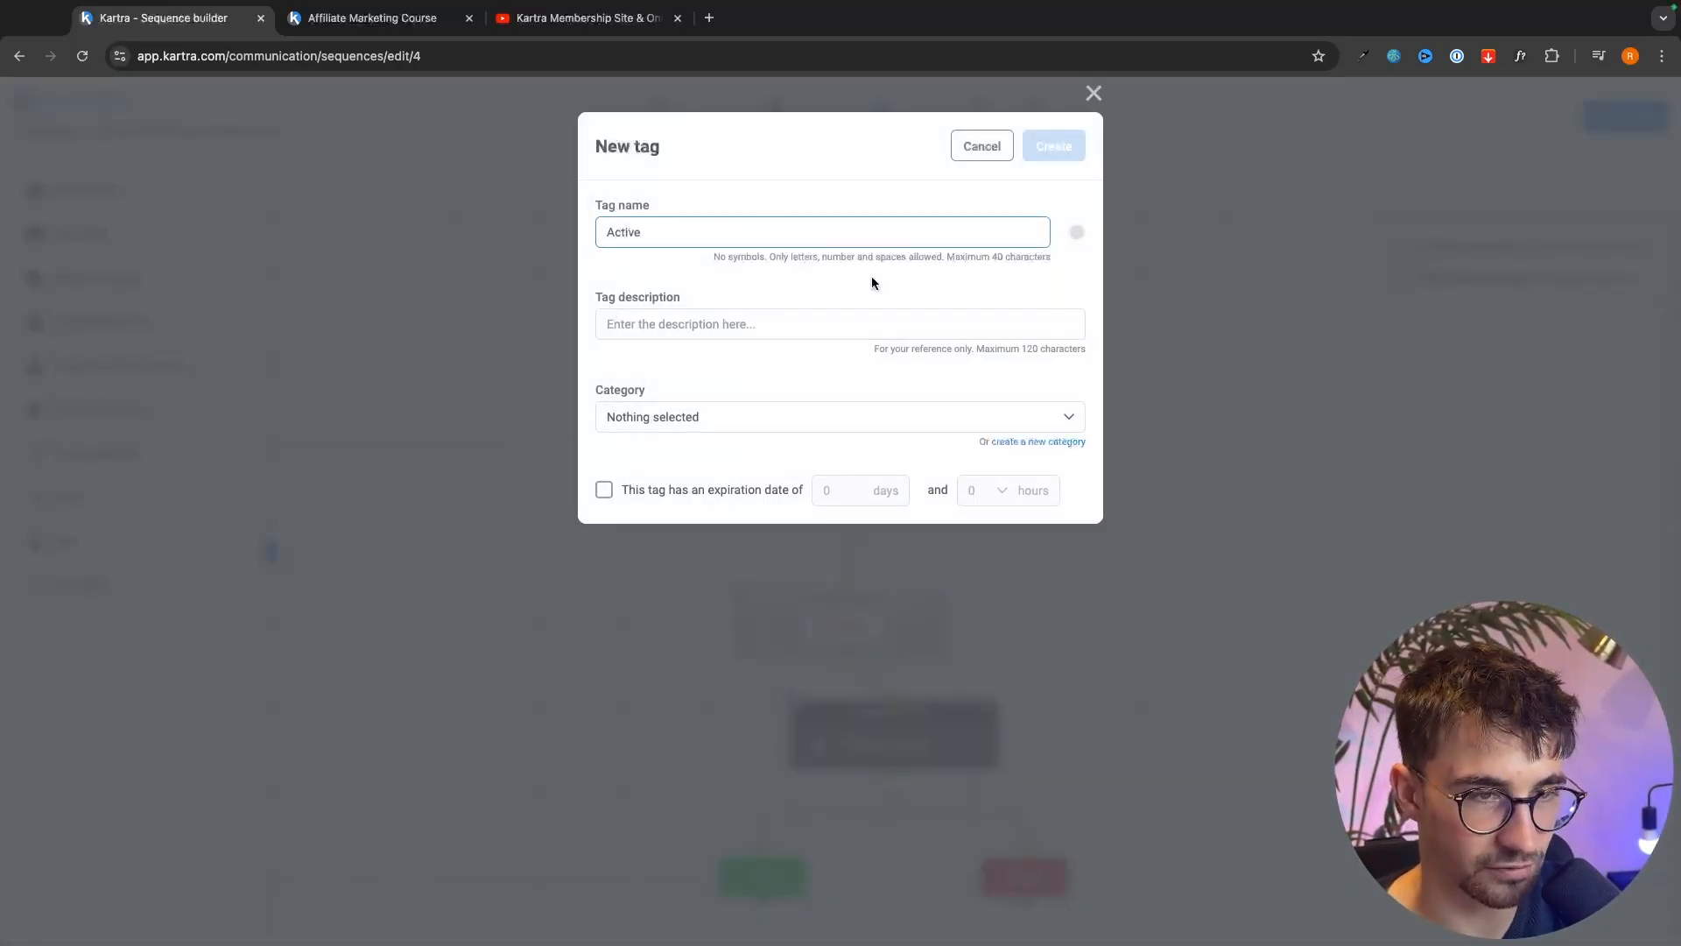
key(Return)
click(1202, 365)
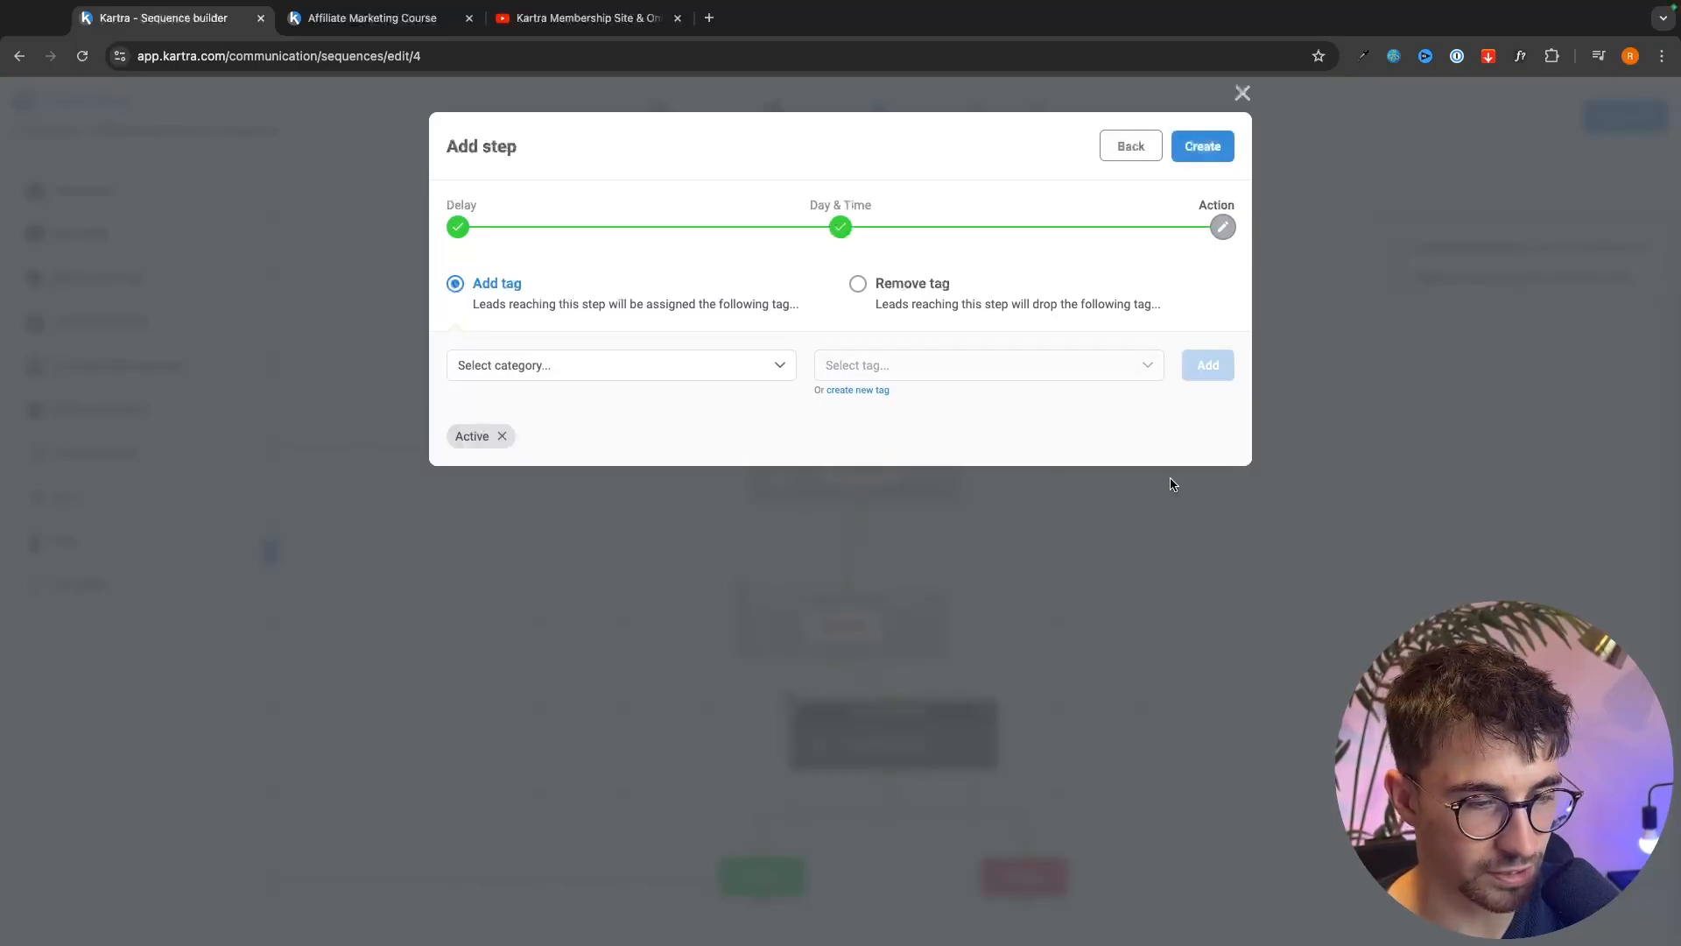
- Create the tag step that assigns "Active" and connect the split's TRUE branch to it
click(1200, 145)
scroll(885, 834, down, 1)
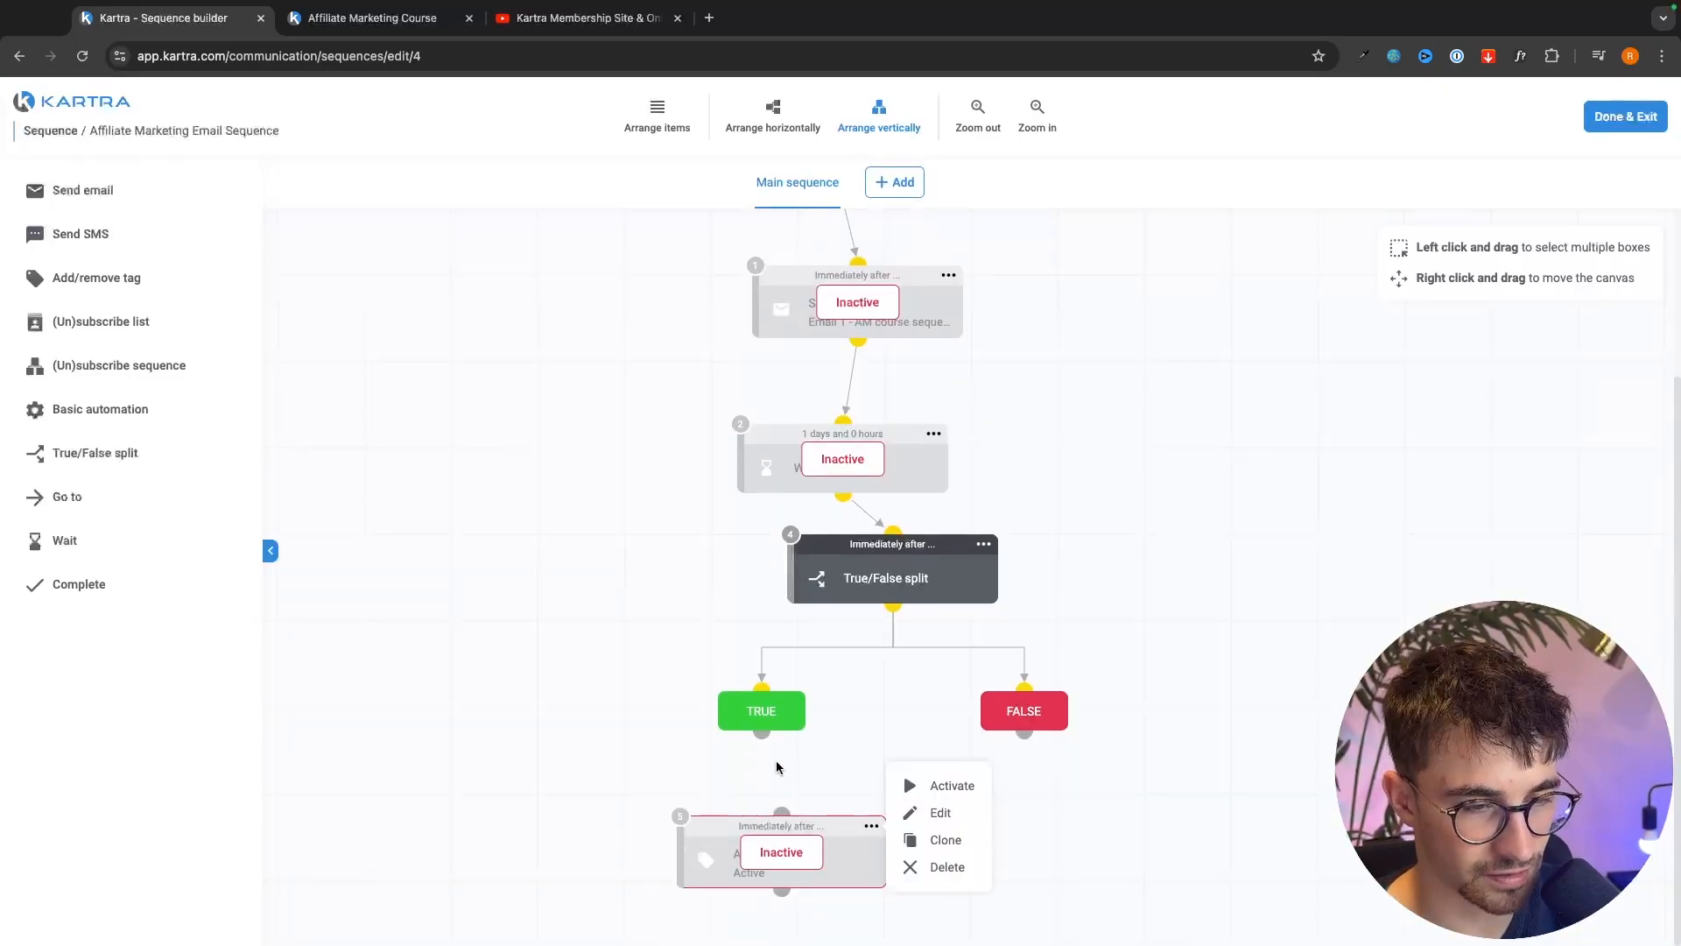
drag(762, 739, 776, 820)
scroll(776, 821, down, 1)
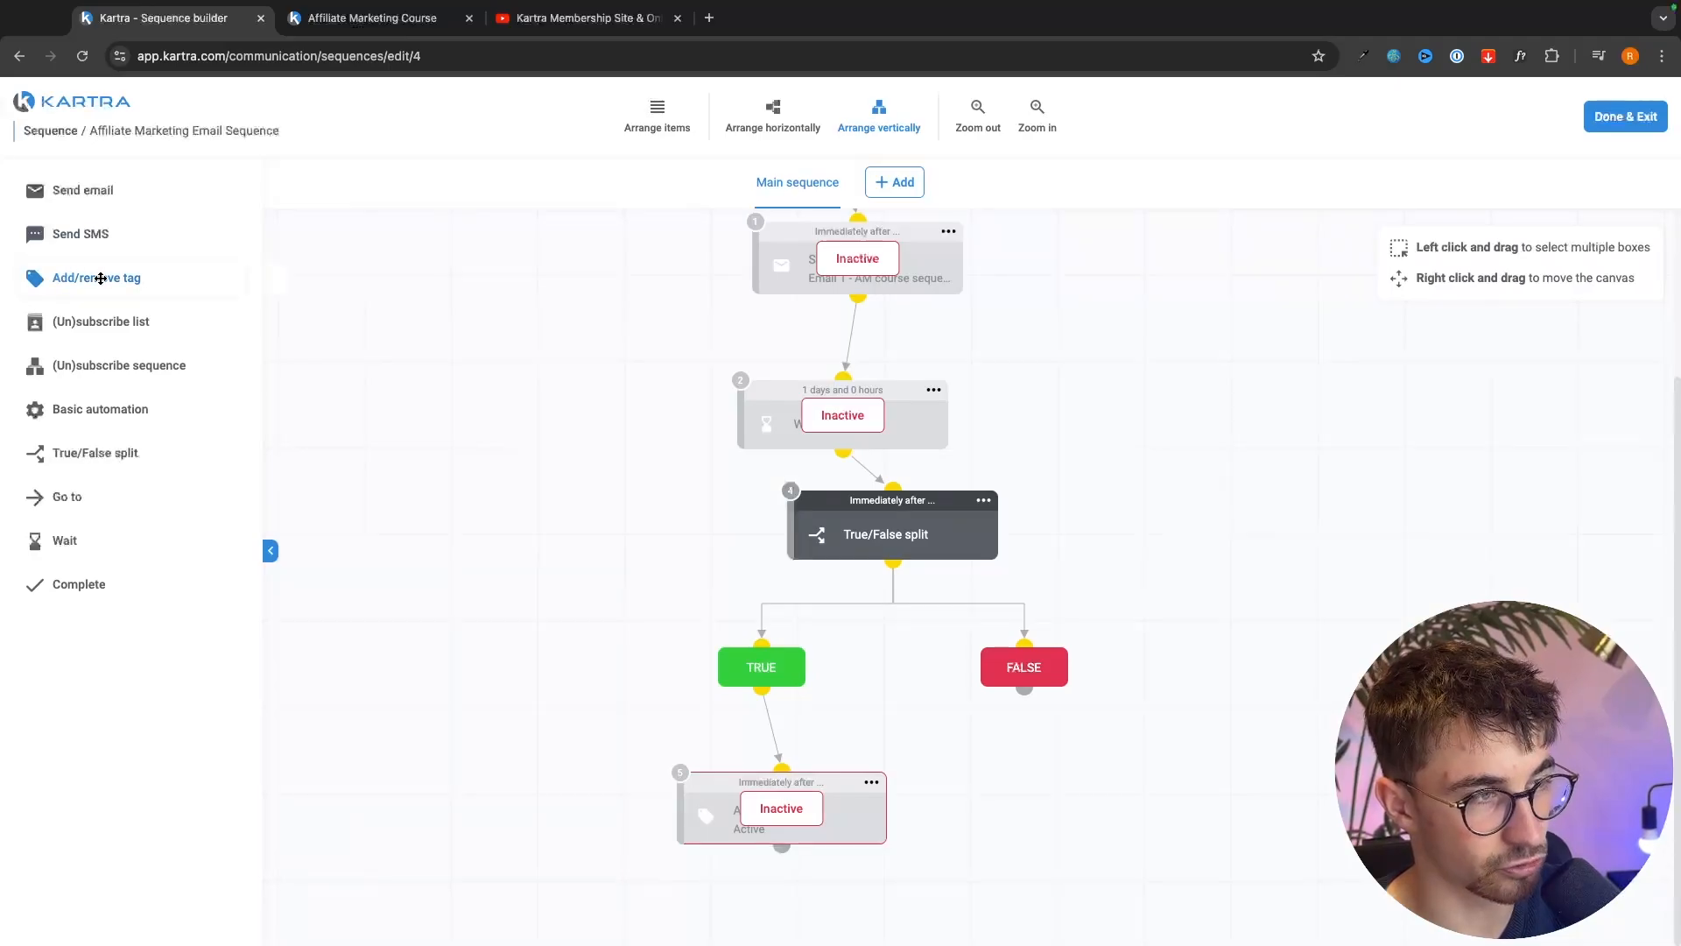
- Add a tag step under the FALSE branch, right after the previous step, that adds the uncategorized tag "inactive", and connect FALSE to it
drag(101, 277, 972, 762)
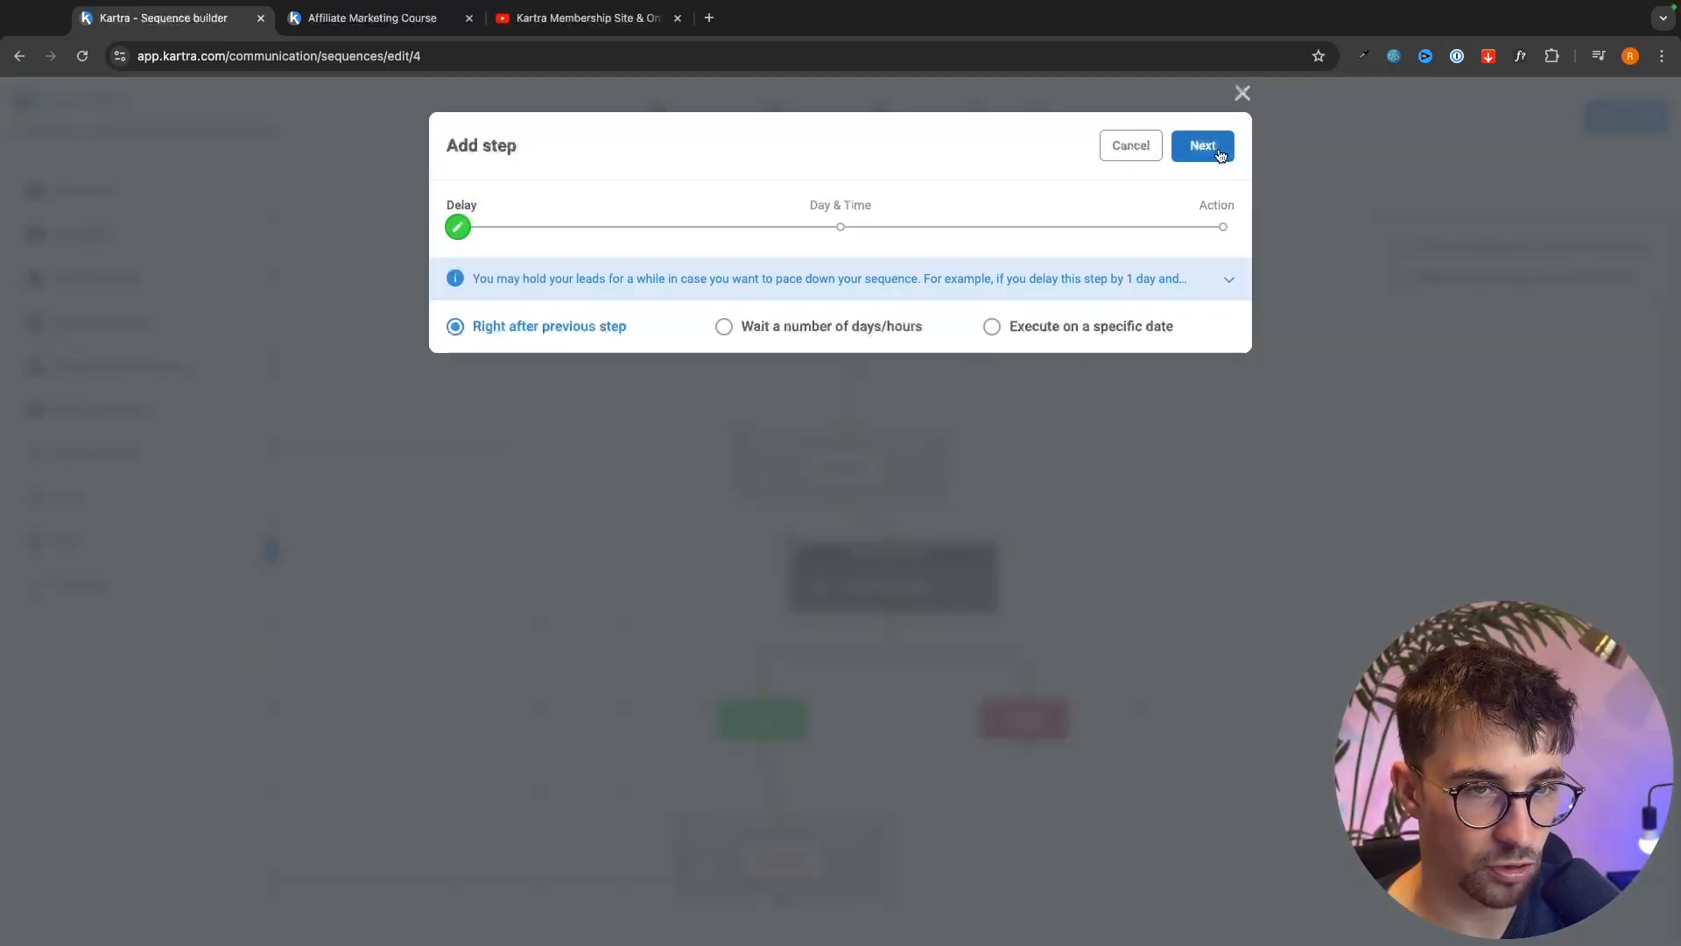
click(1221, 154)
click(1193, 151)
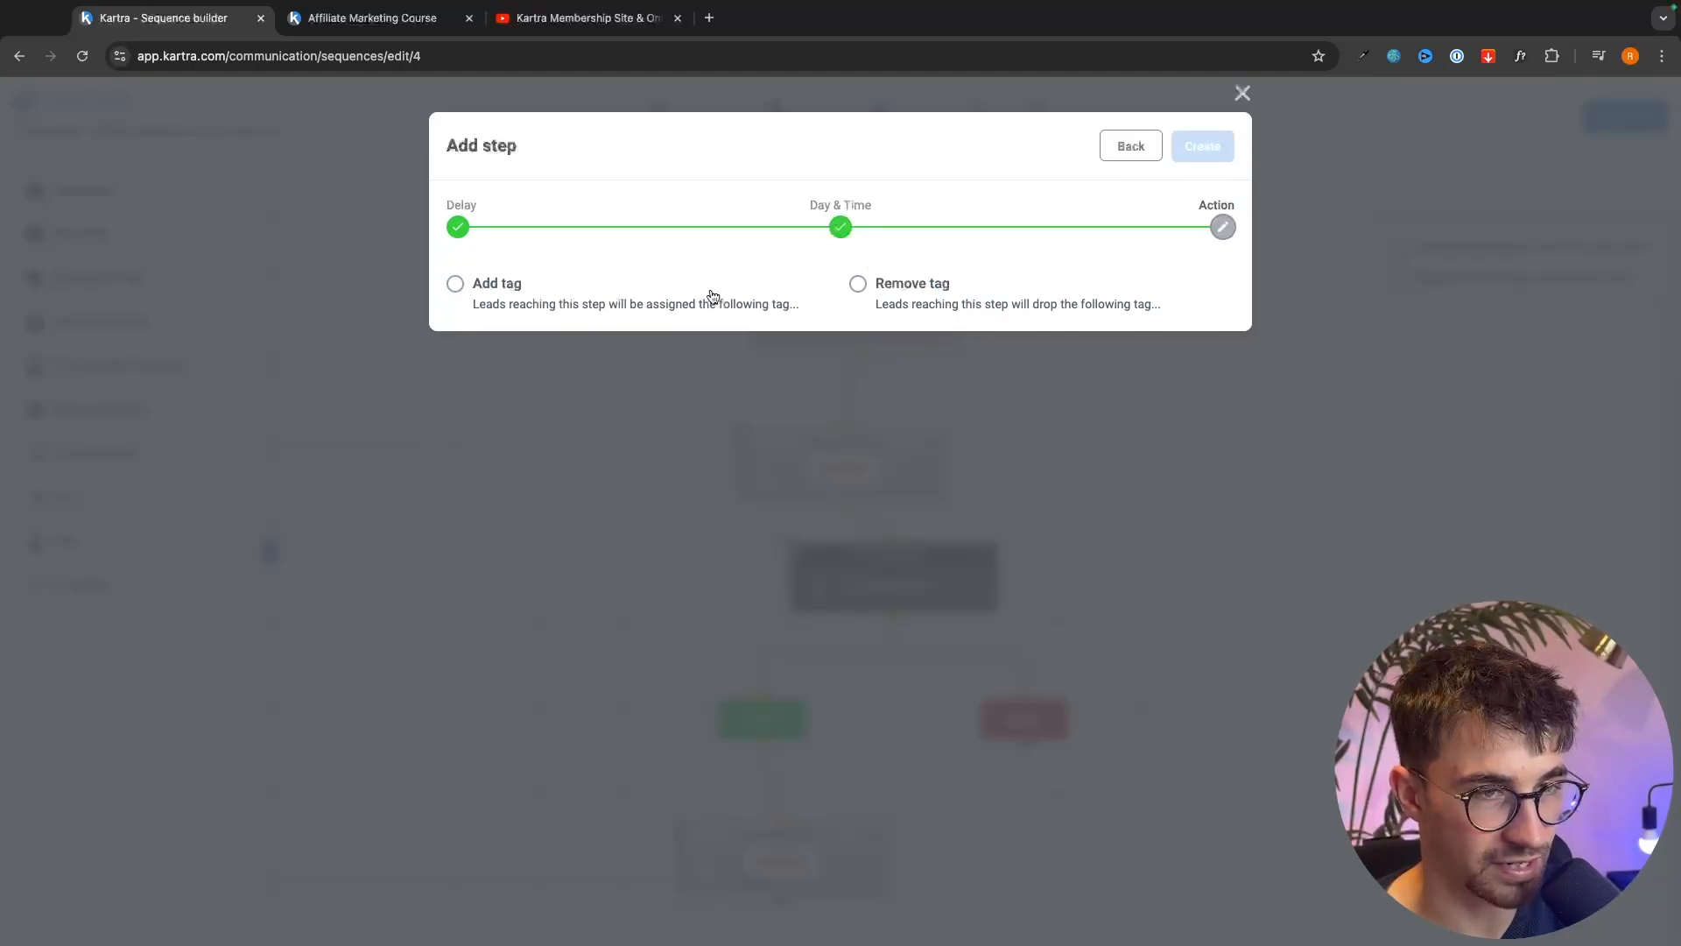
click(500, 287)
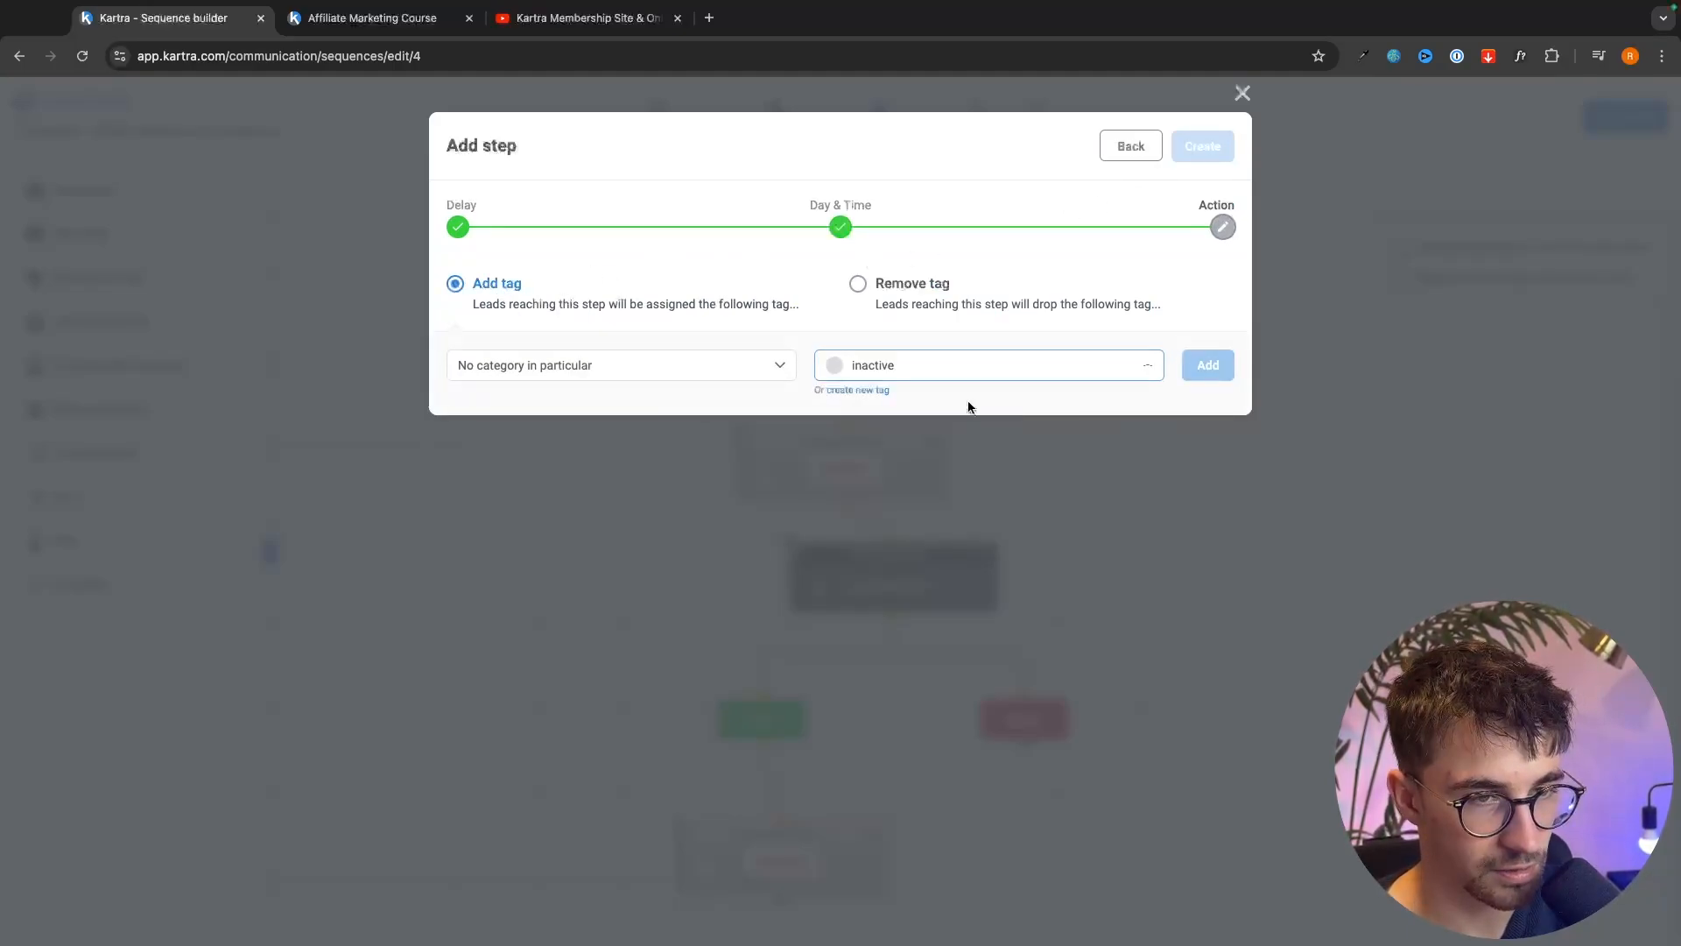
click(1206, 371)
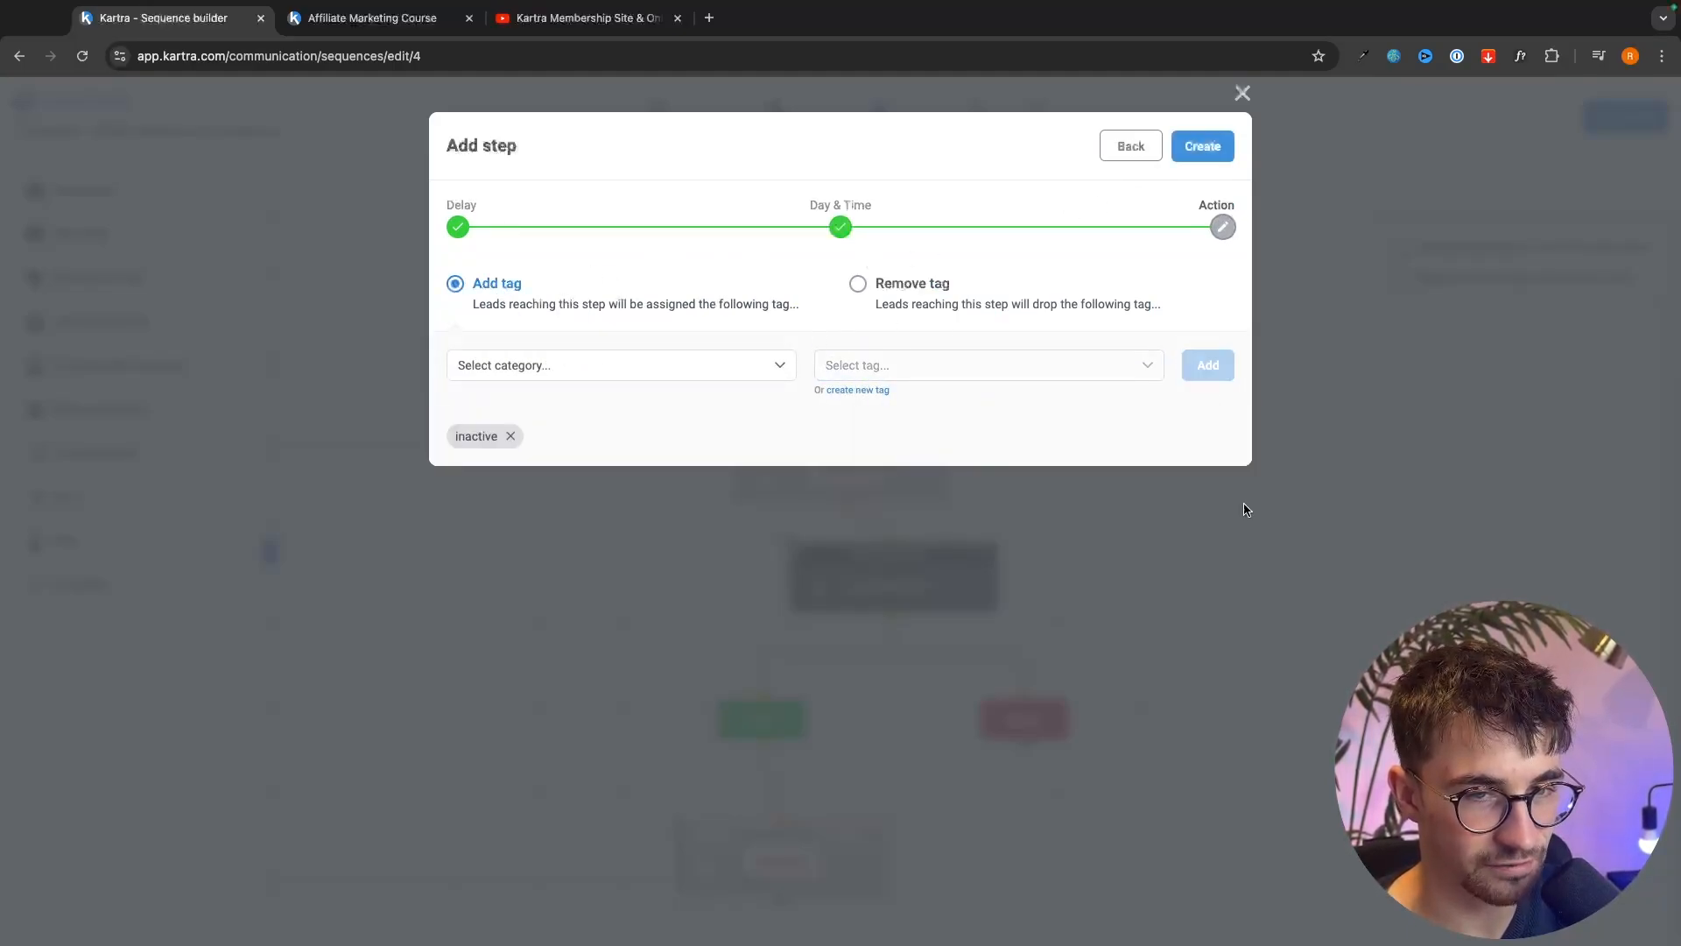
click(1198, 151)
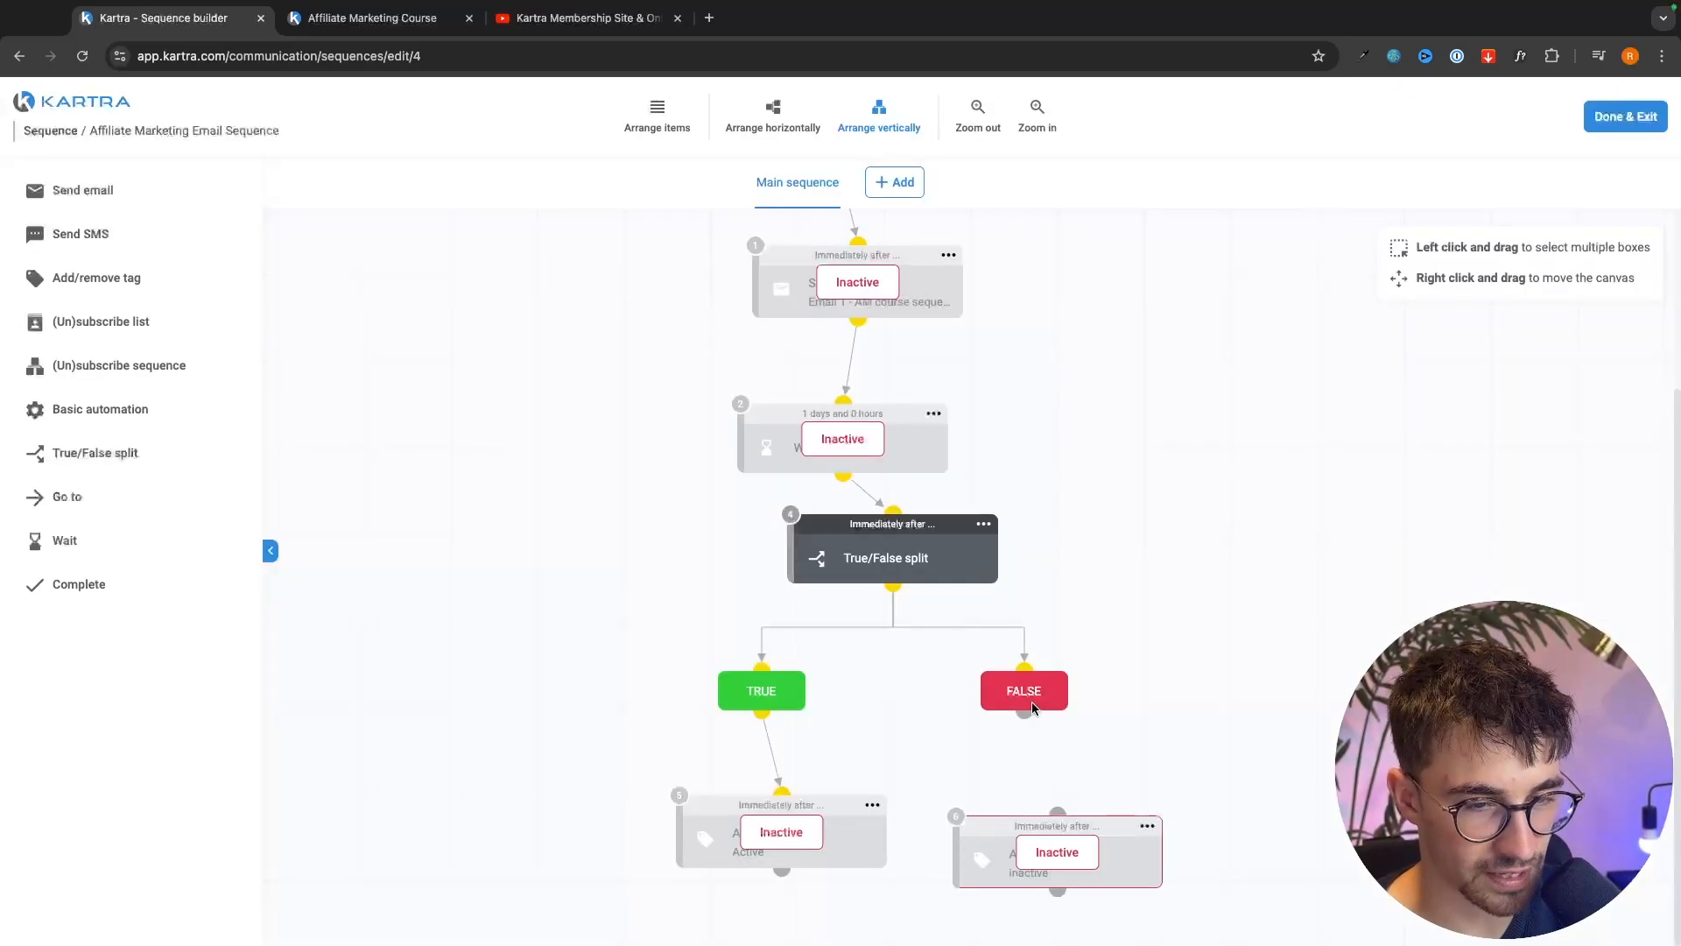
drag(1024, 717, 1058, 814)
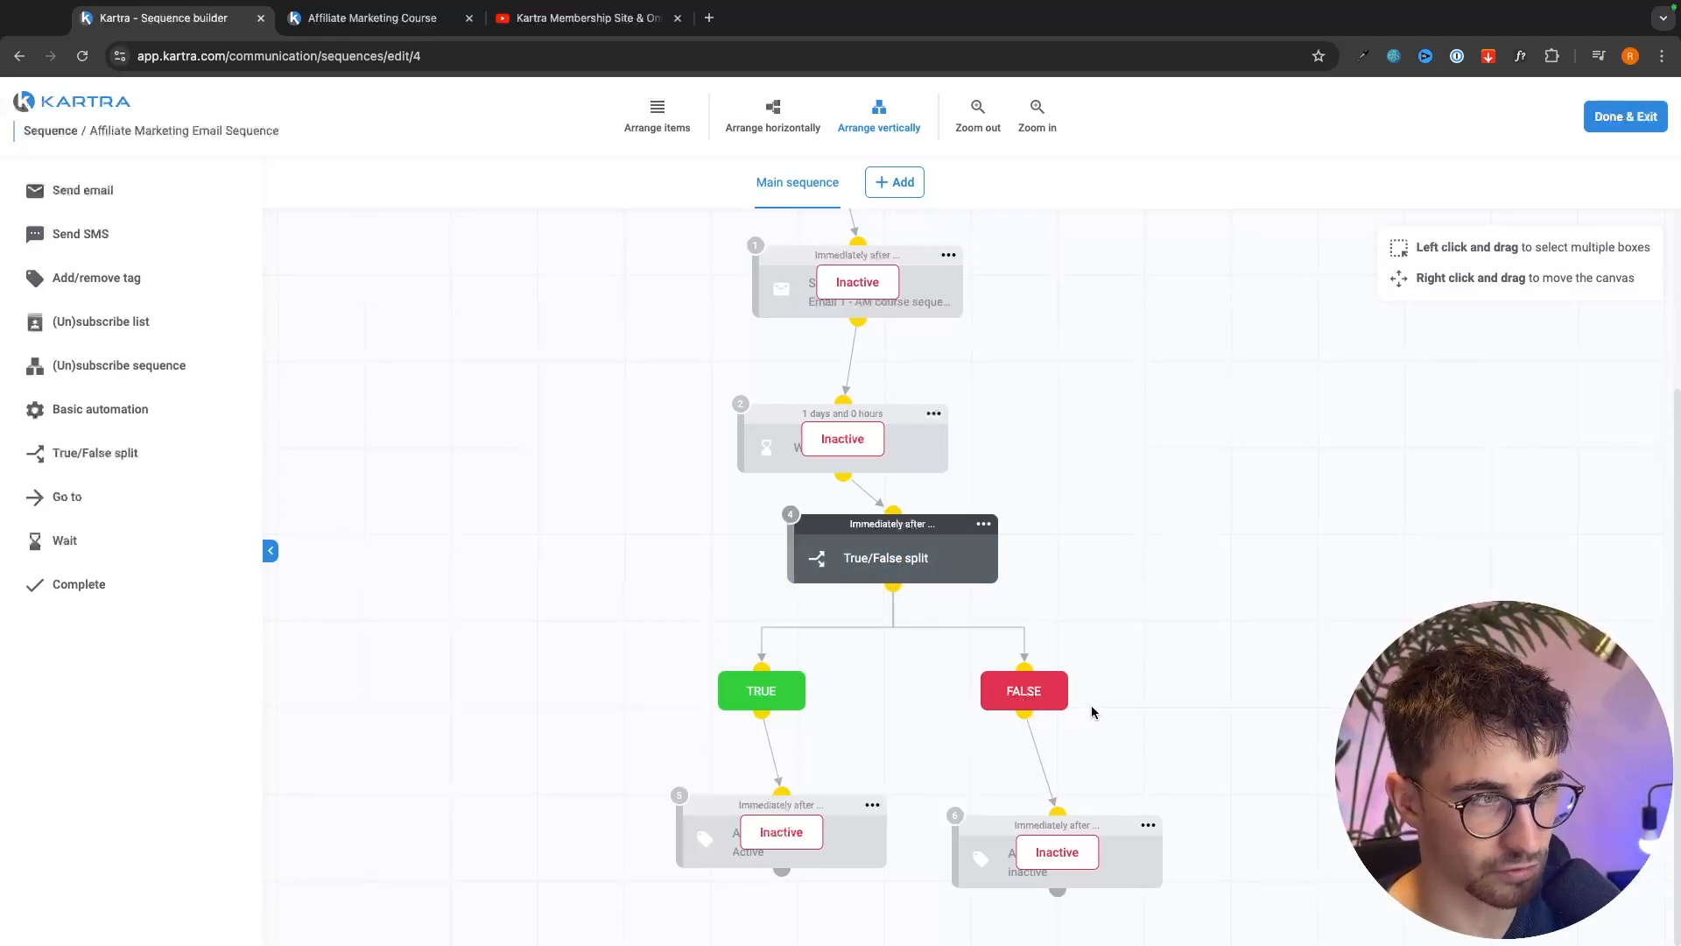
drag(78, 192, 1050, 867)
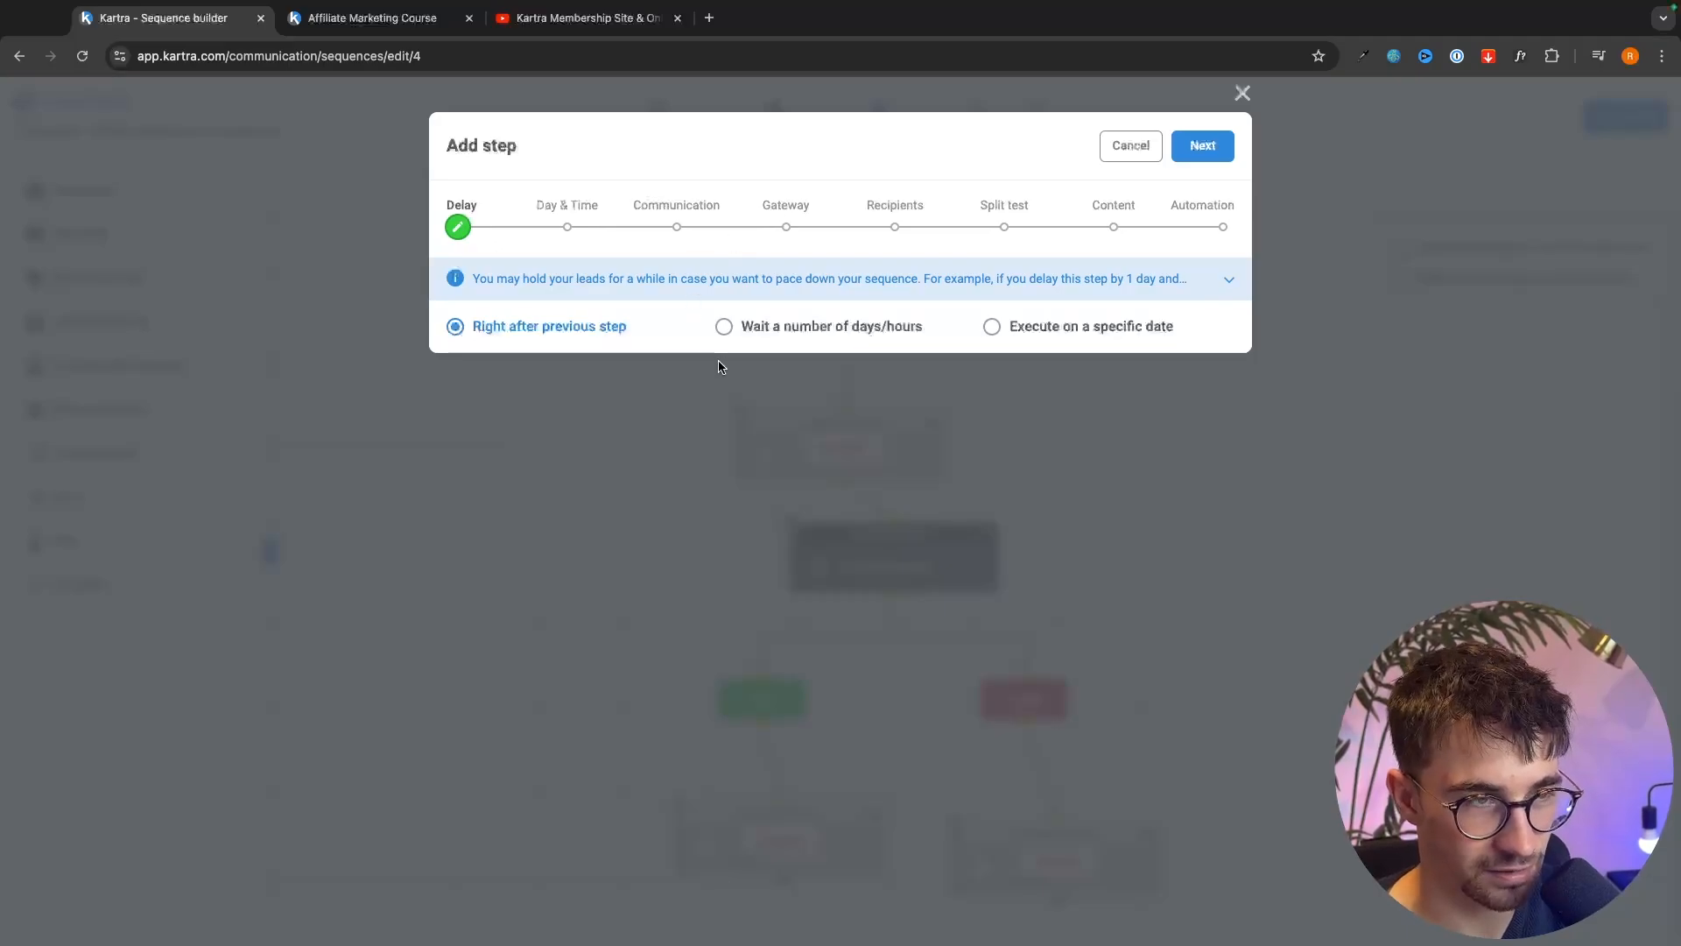
click(1242, 93)
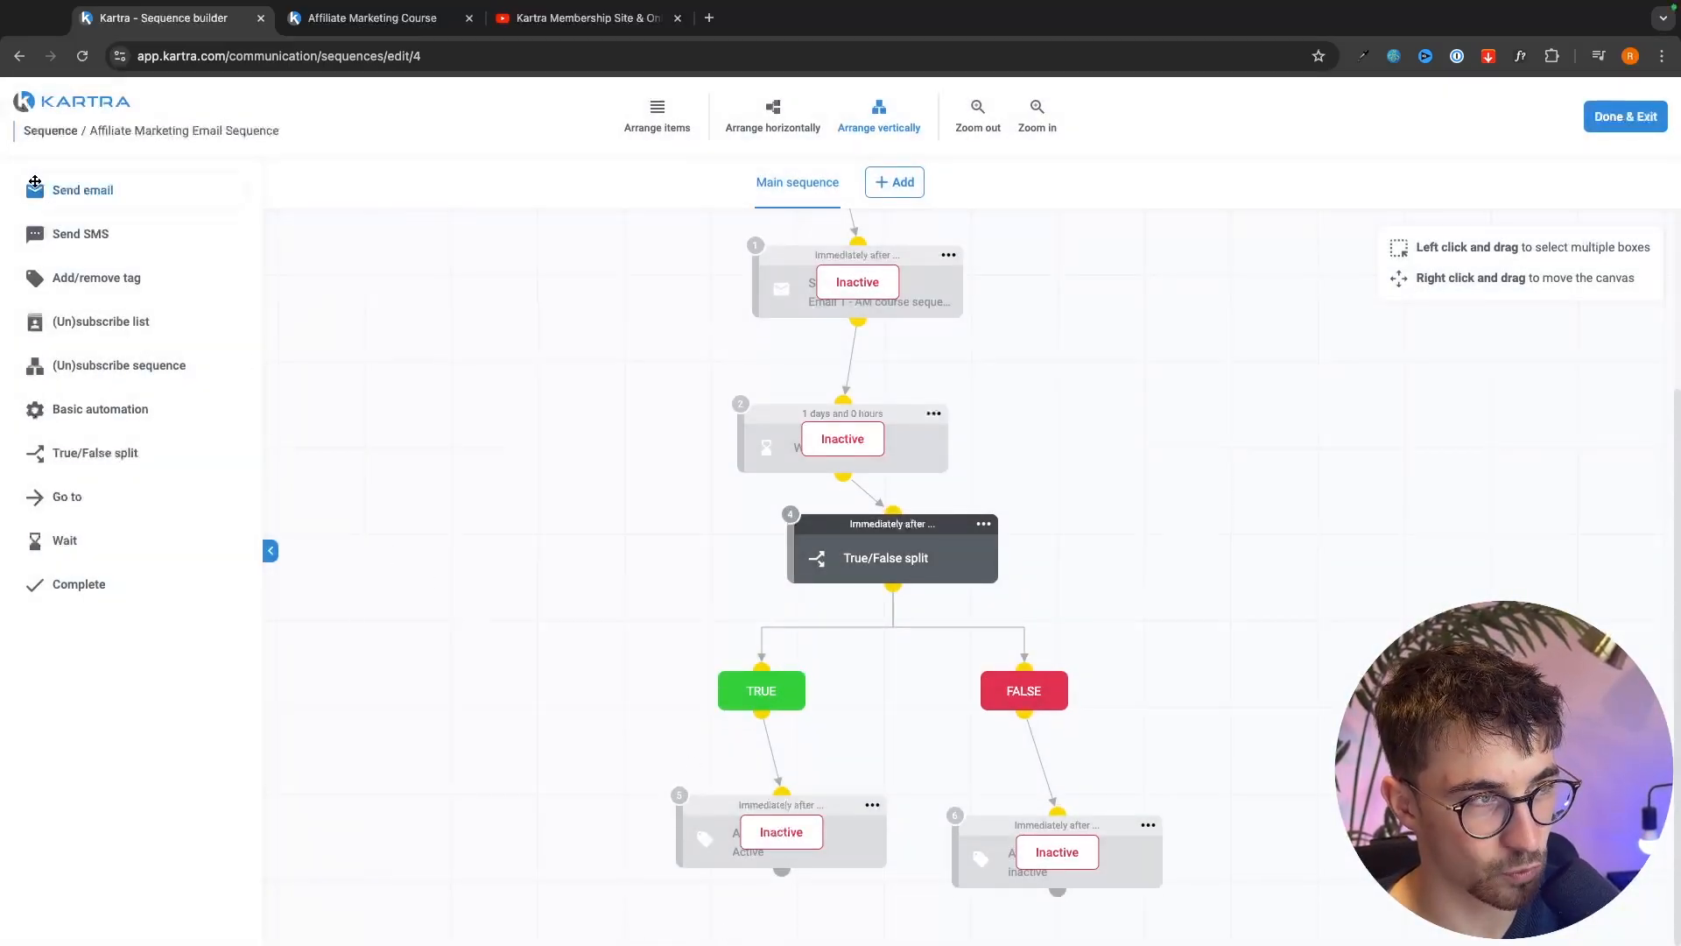
drag(35, 182, 691, 875)
- Activate the "Email 1 - AM course sequence" Send email step and the Wait step below it
scroll(1197, 442, up, 4)
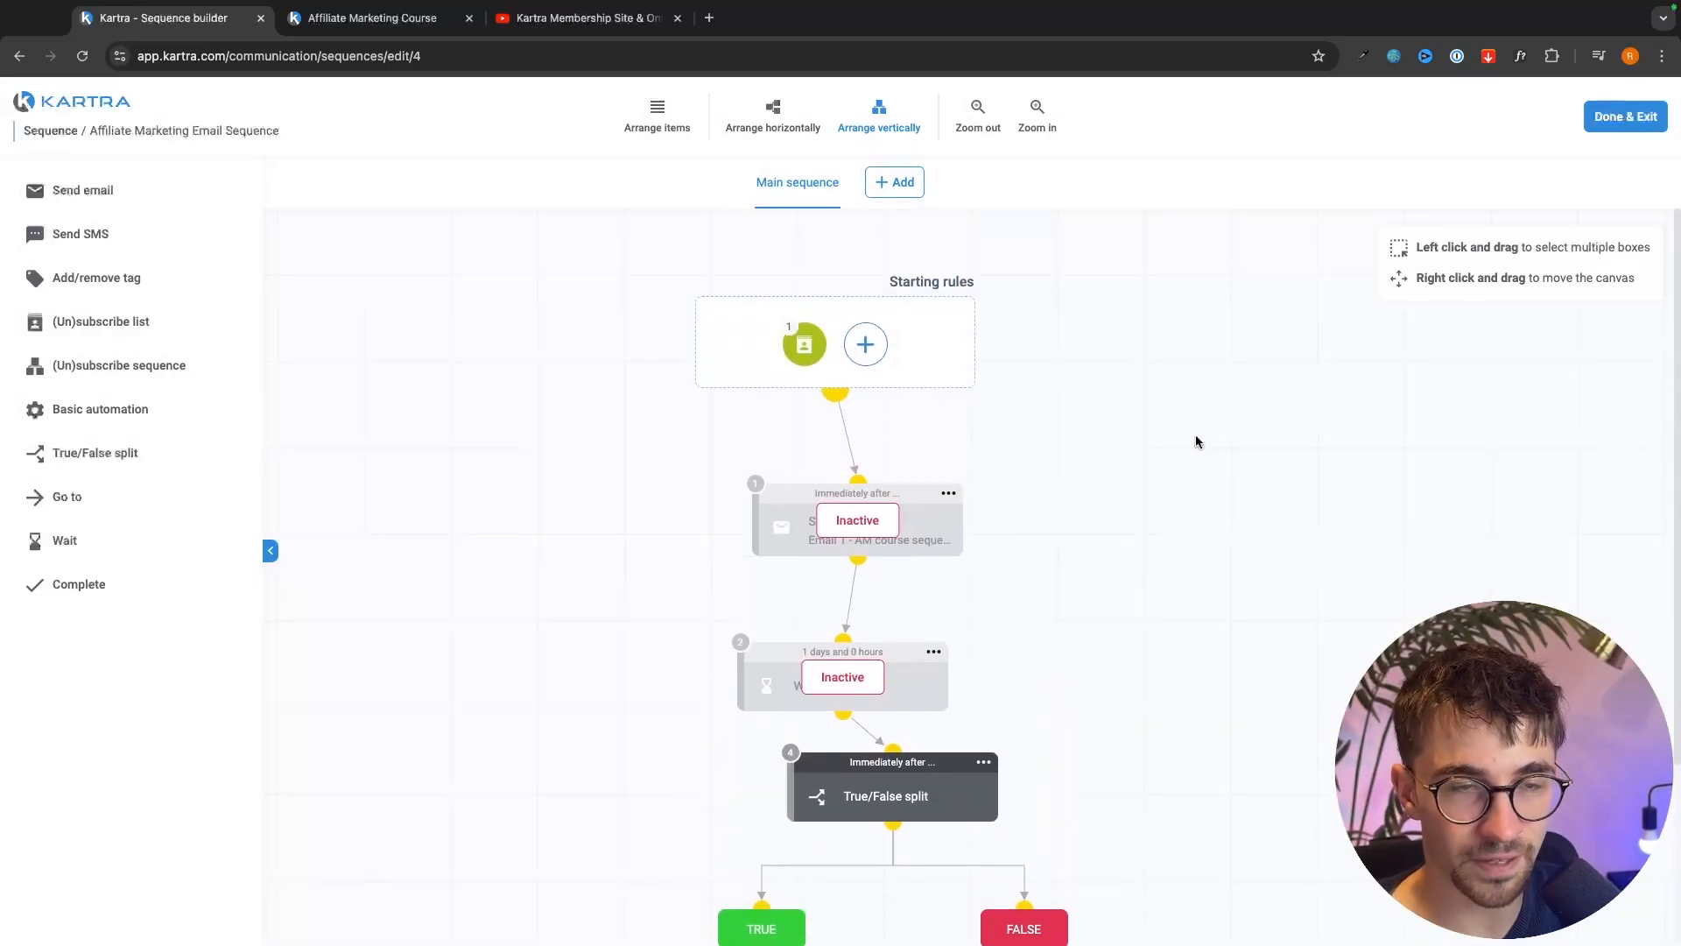
scroll(1133, 432, down, 3)
scroll(1133, 432, up, 2)
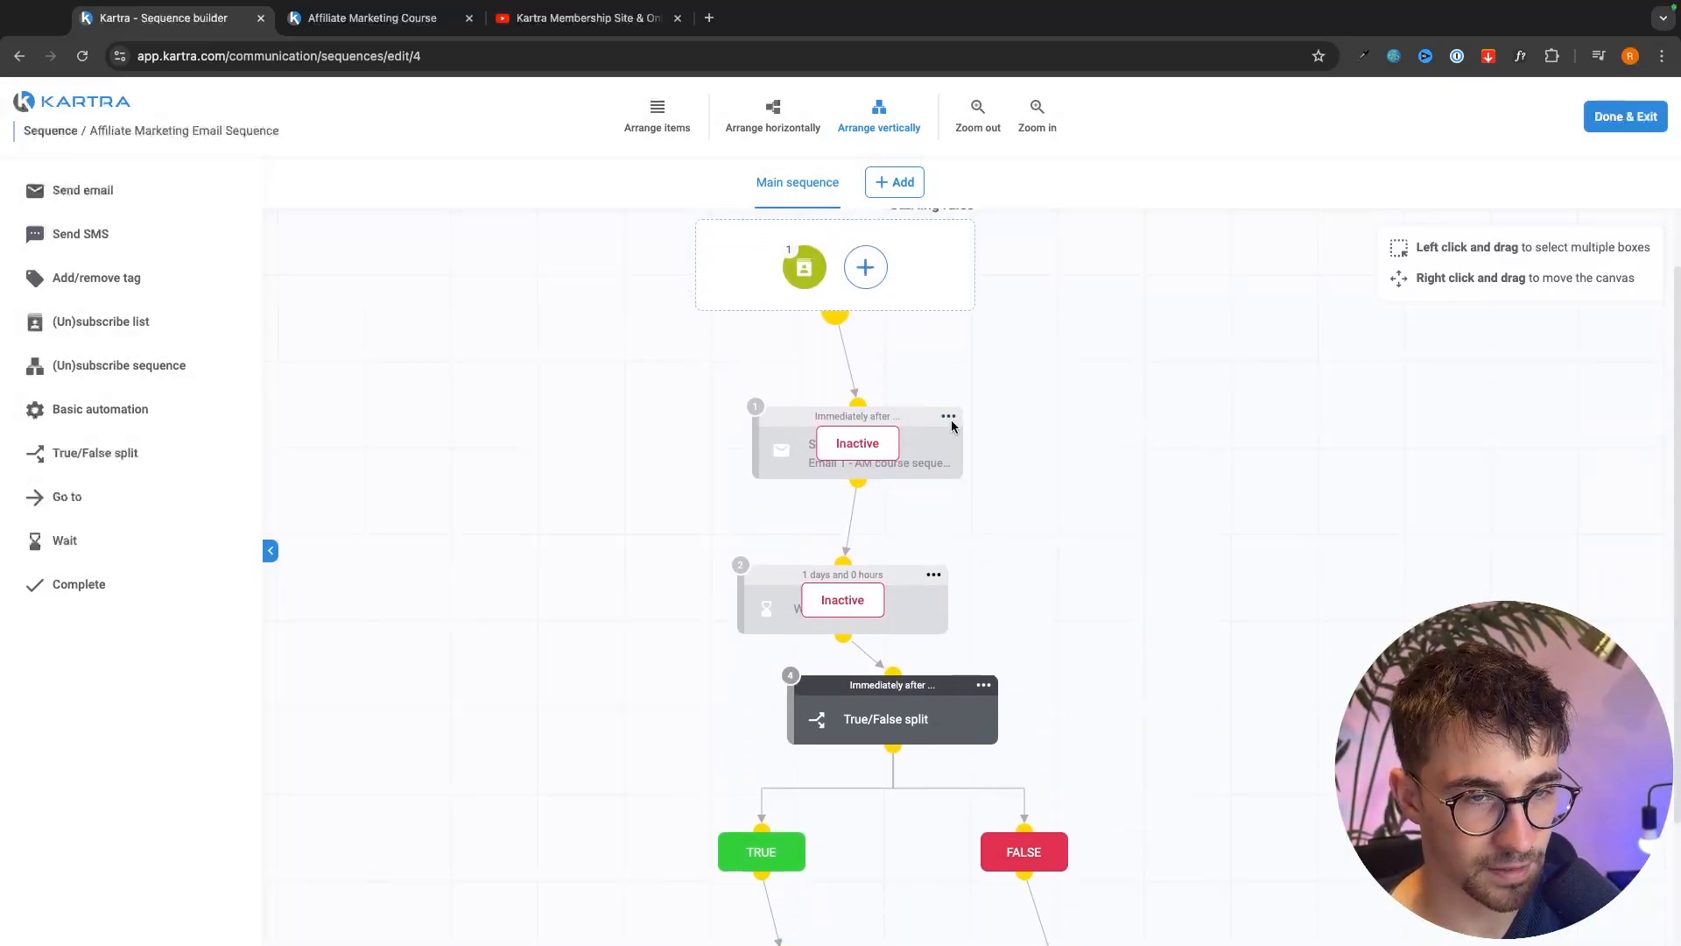
click(949, 417)
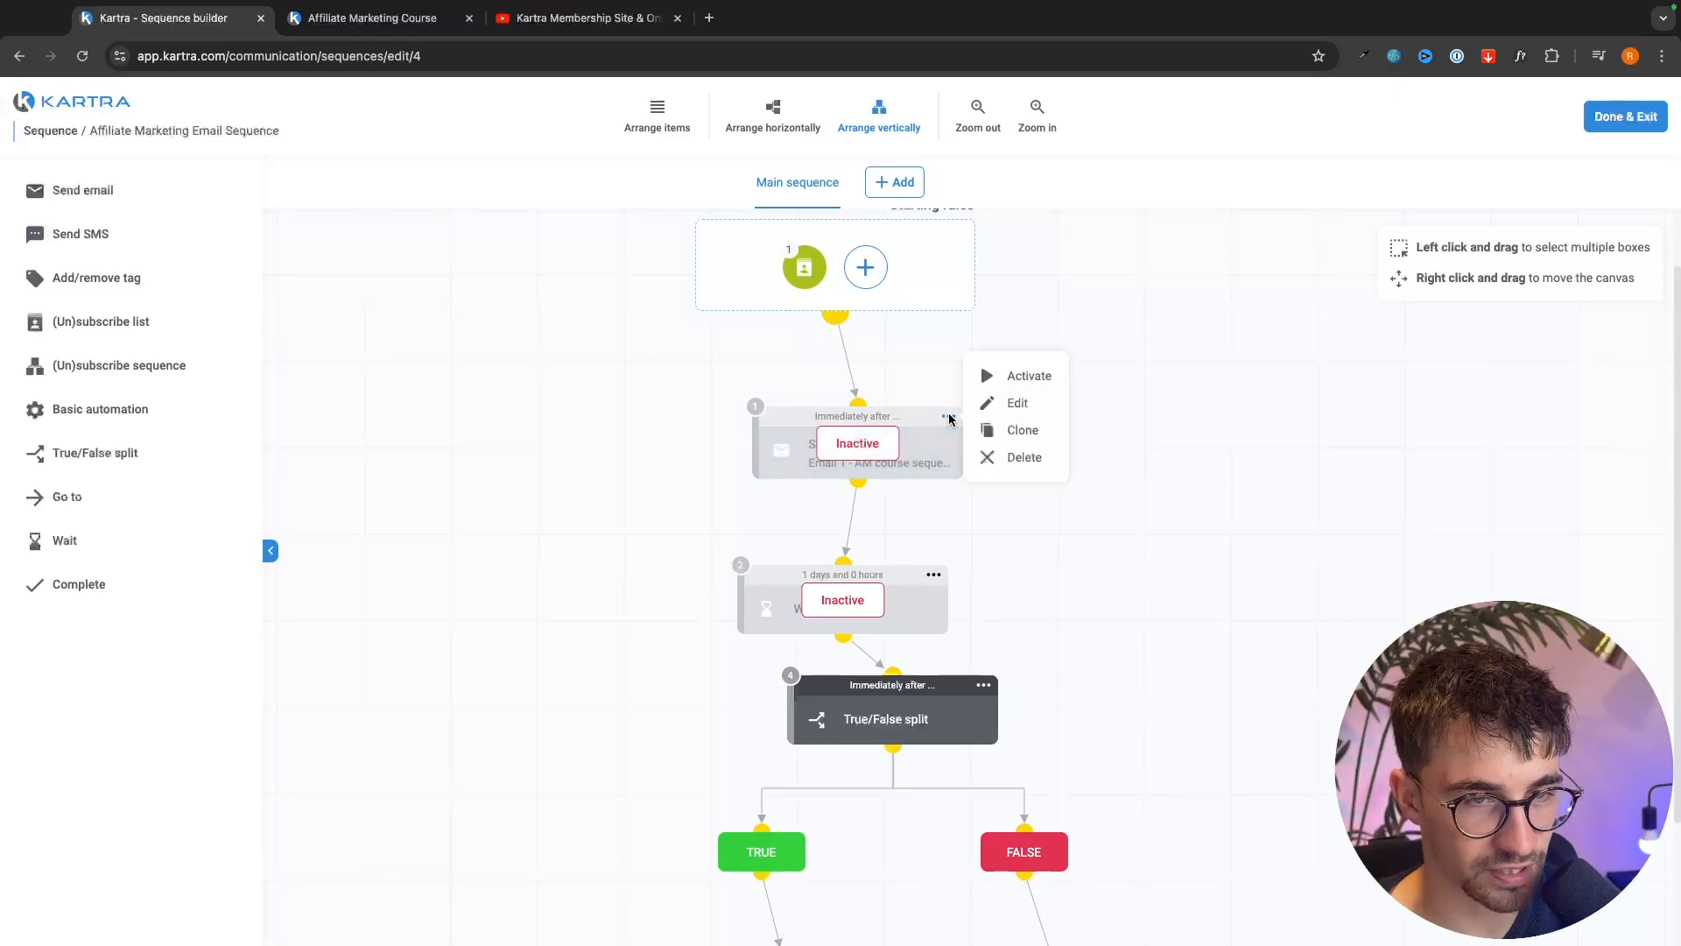
click(1004, 382)
click(934, 576)
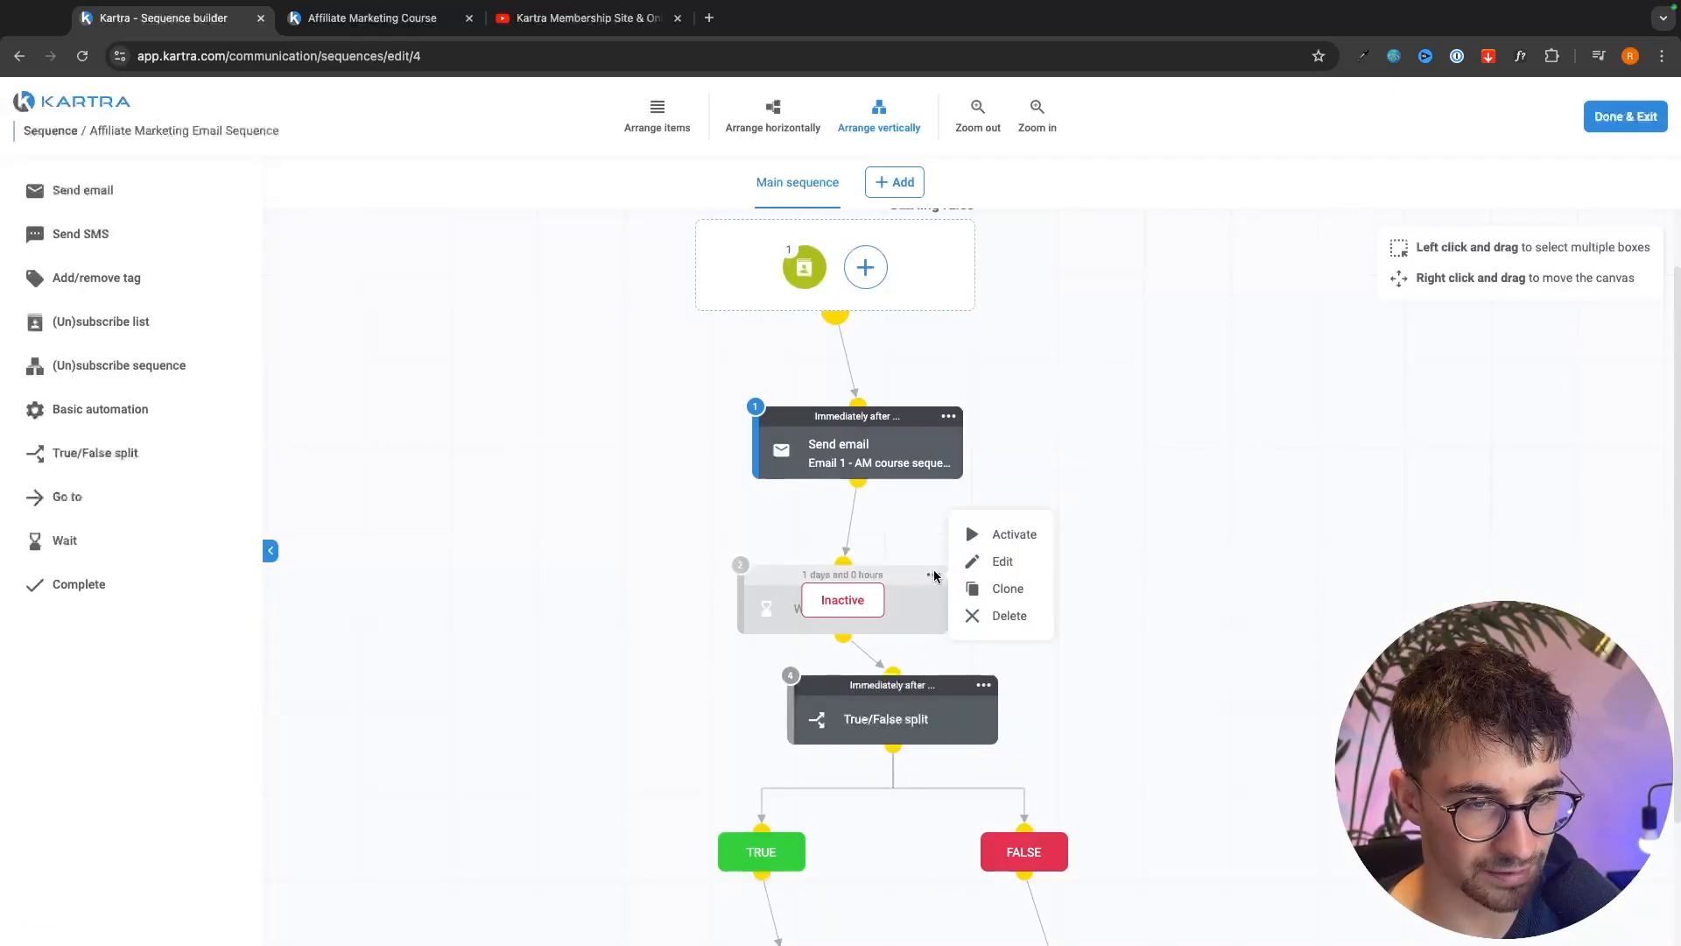
click(995, 536)
- Activate the "Active" and "inactive" tag steps, and finish editing the sequence to return to the sequences list
scroll(906, 789, down, 2)
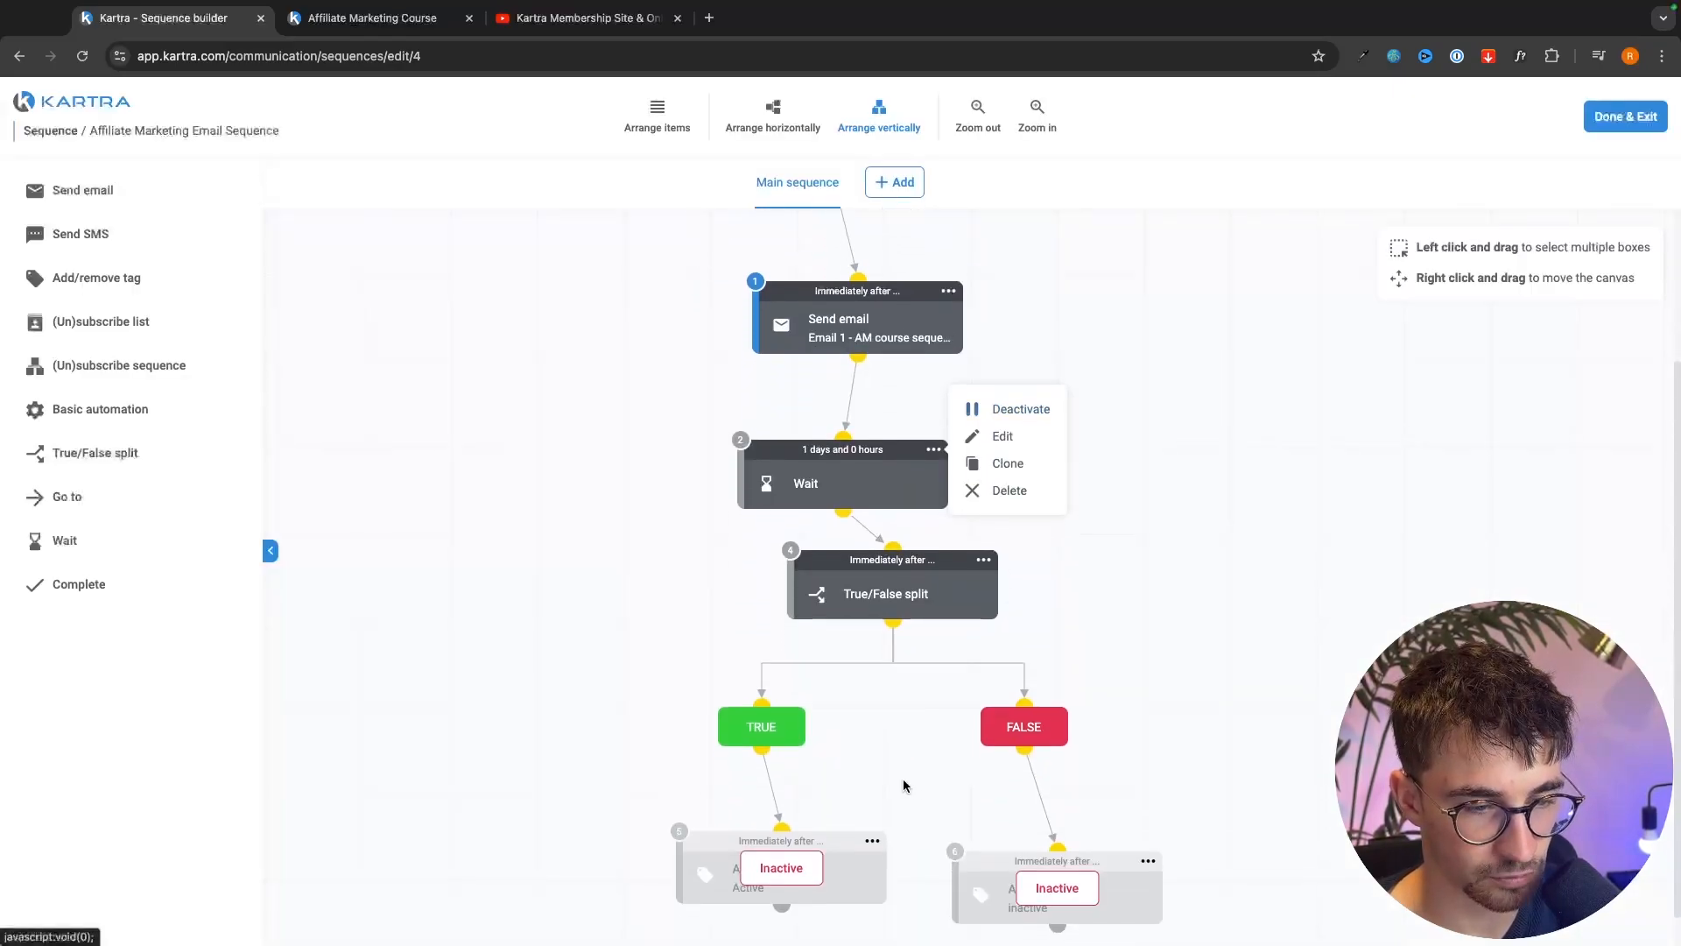
click(1148, 862)
click(1196, 823)
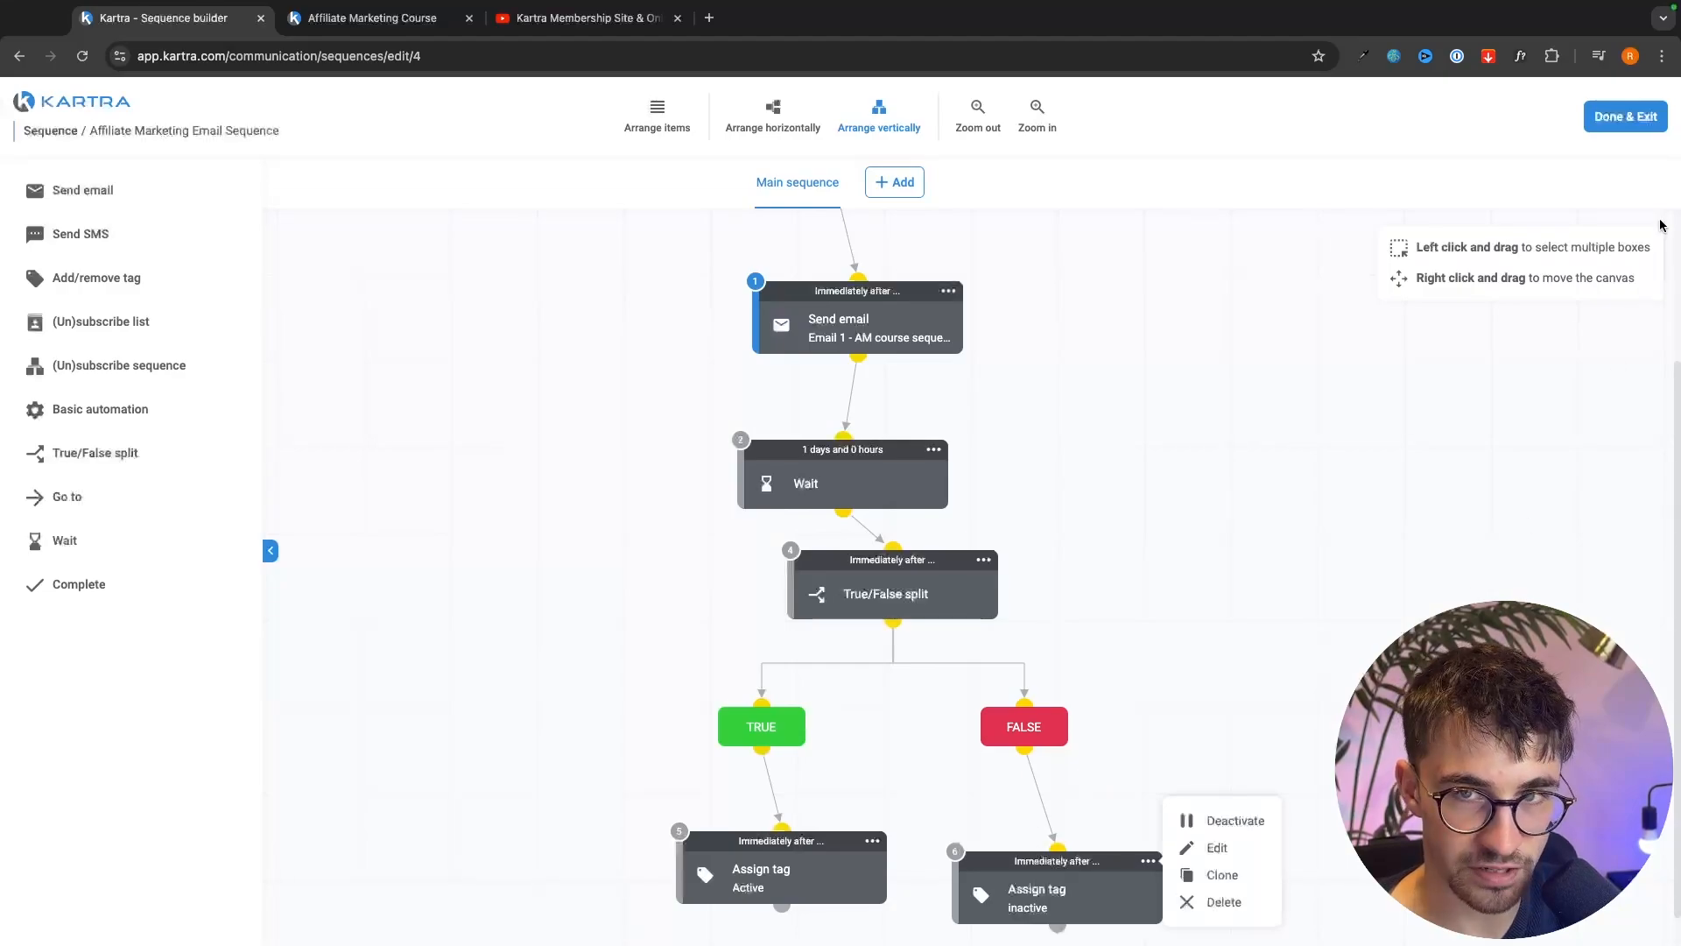
click(1622, 118)
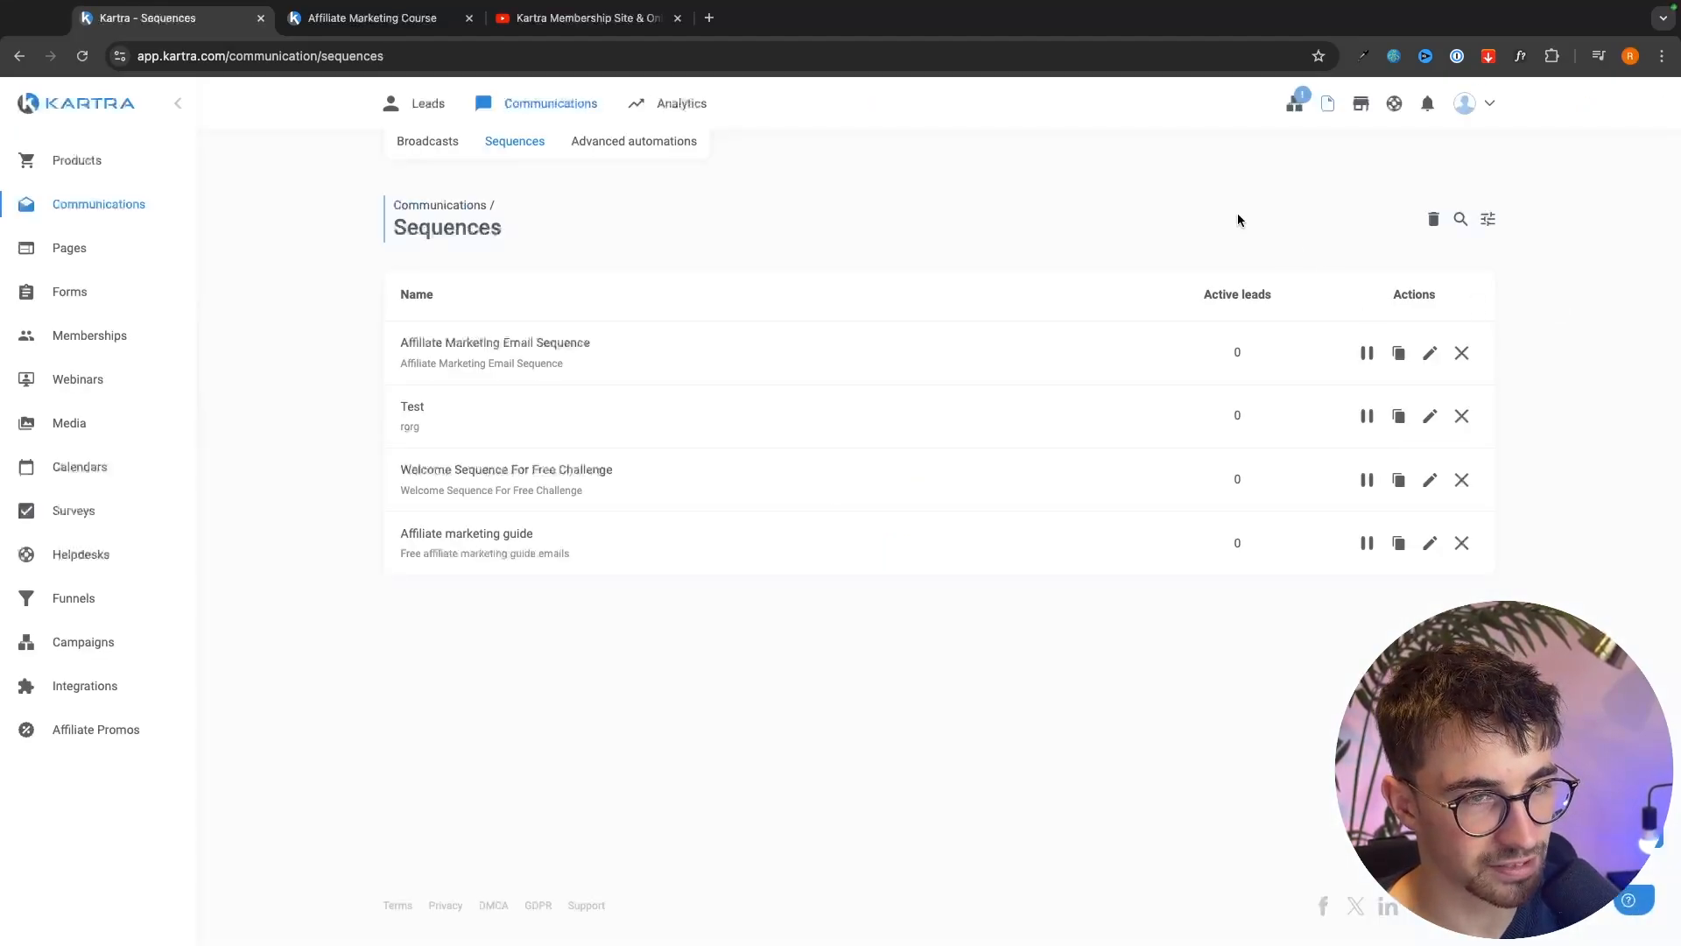